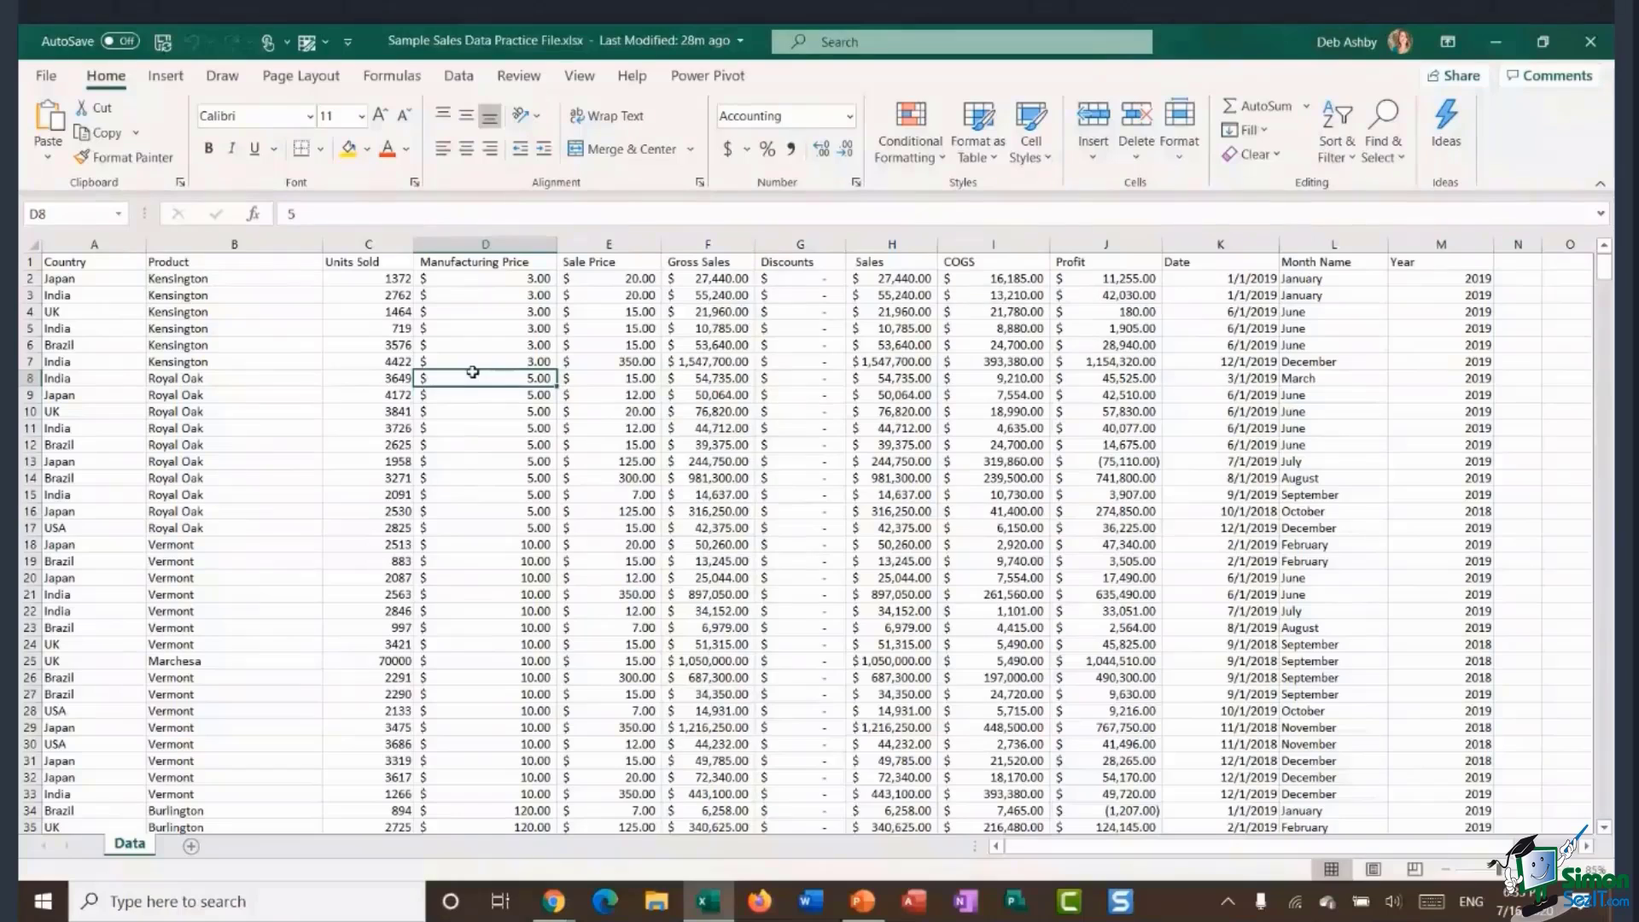
# Review the extent of the sales data down to its last row and back up to the column headers.
pyautogui.hotkey('ctrl', 'Down')
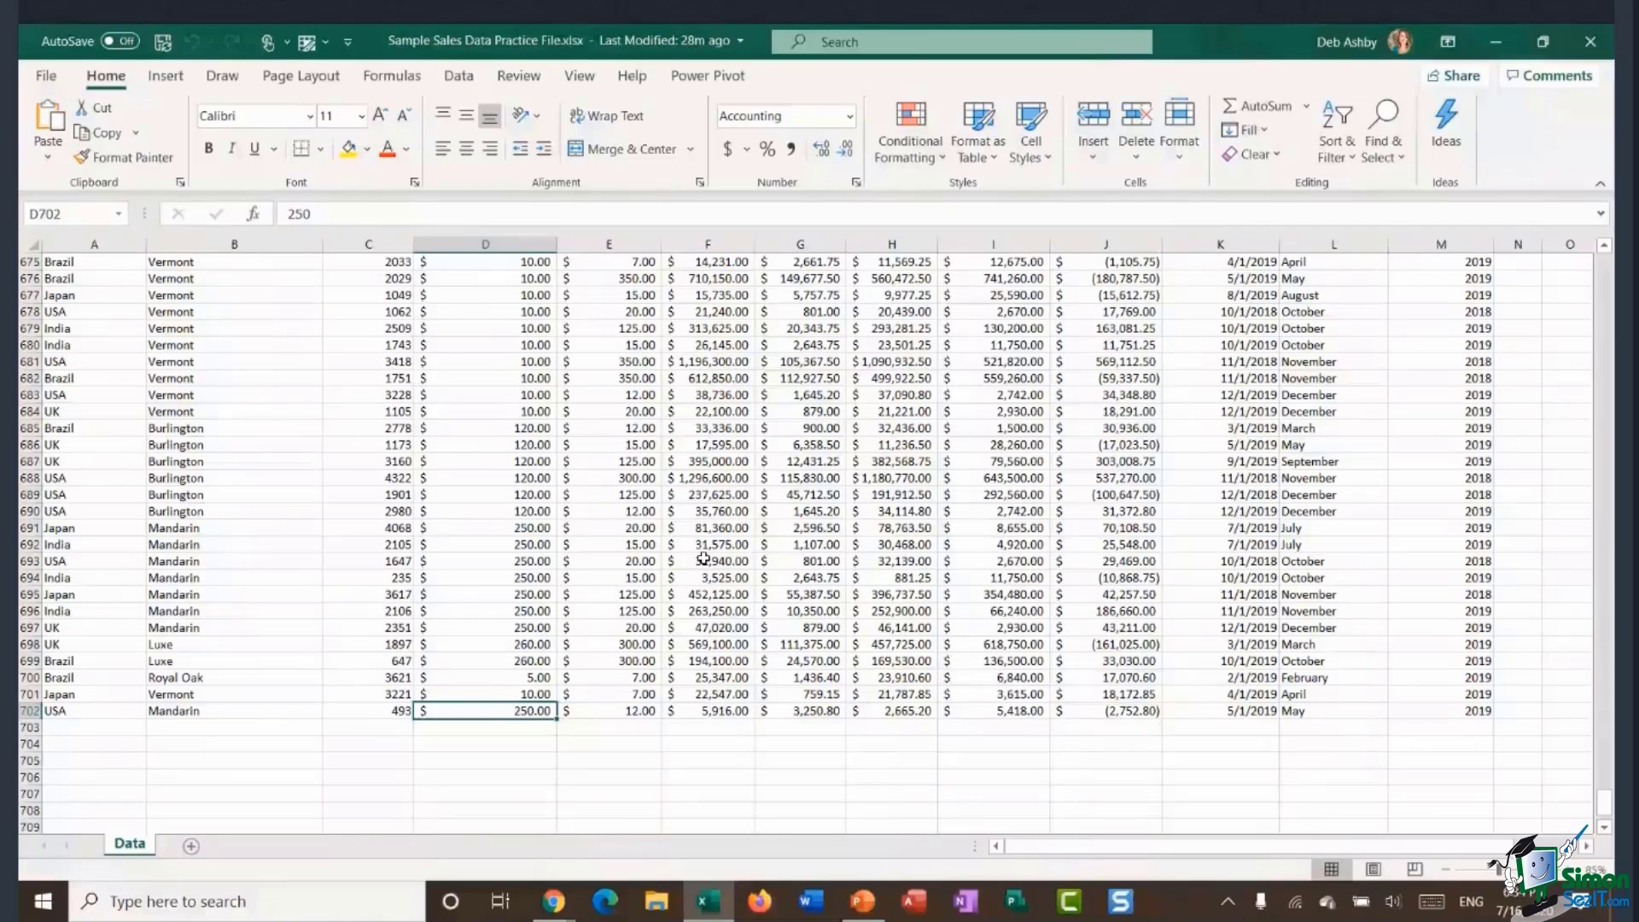
pyautogui.hotkey('ctrl', 'Up')
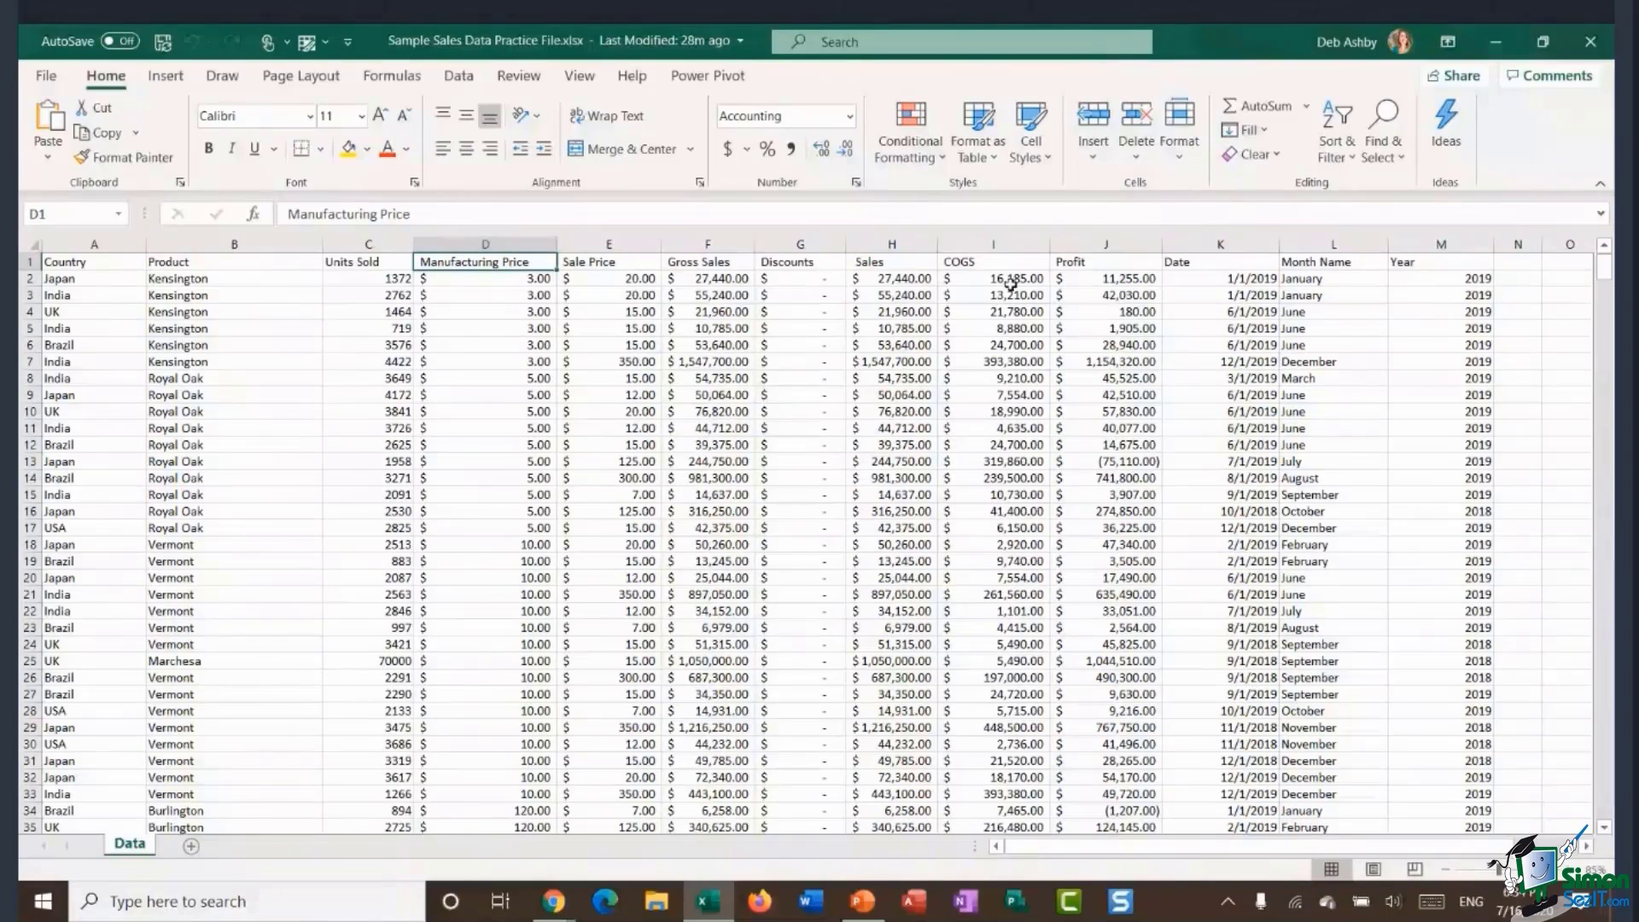
pyautogui.click(699, 377)
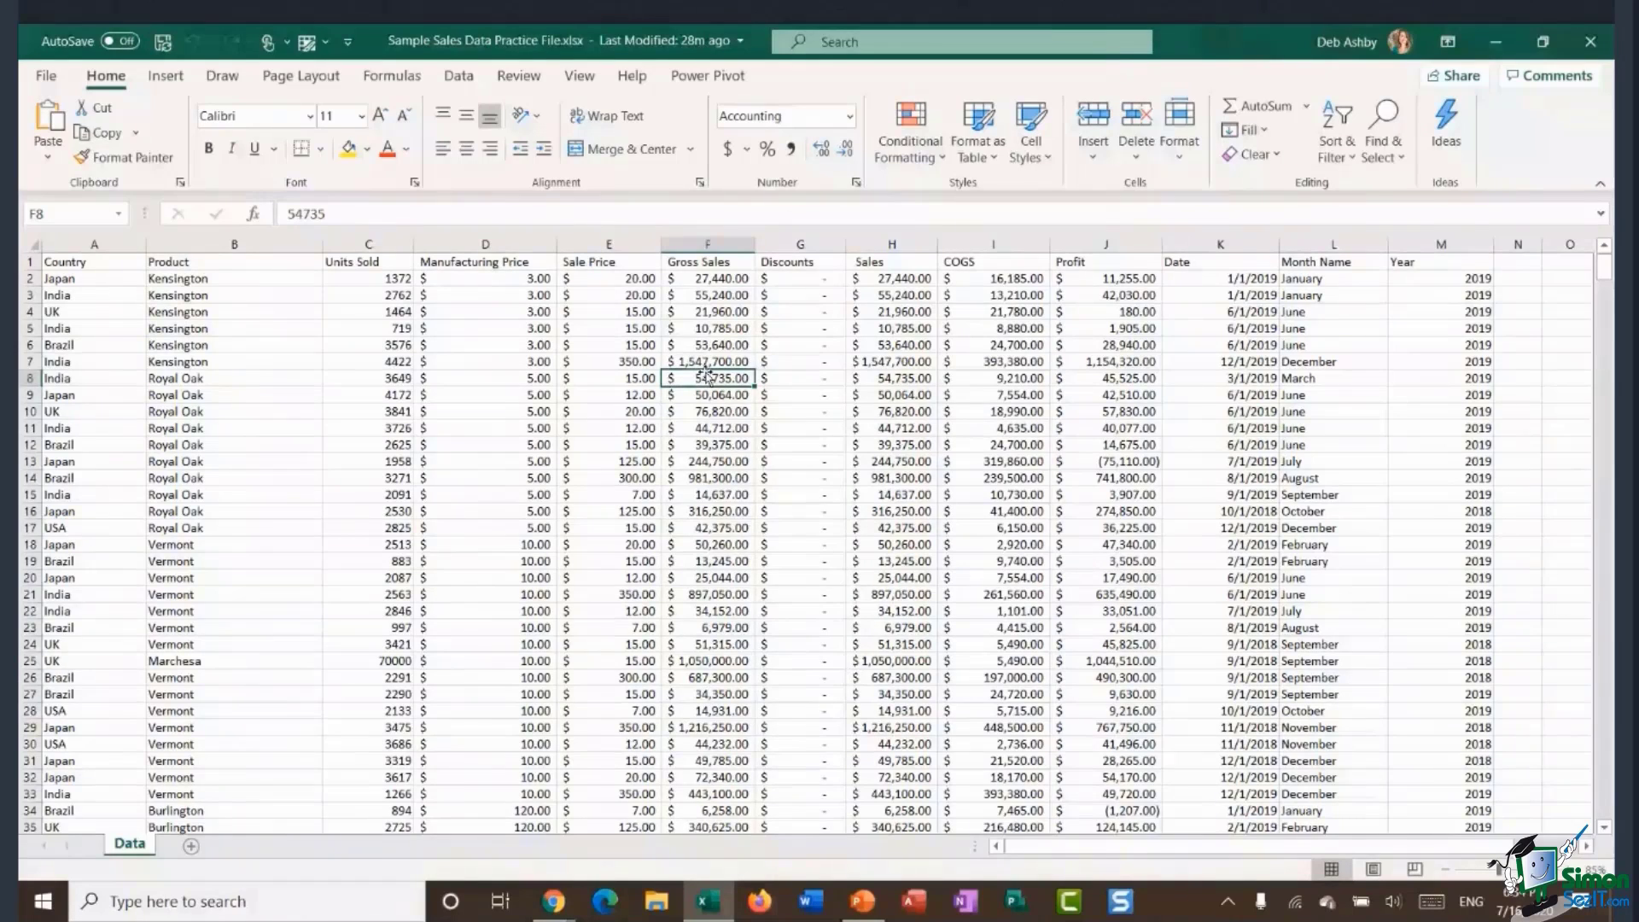
pyautogui.click(627, 331)
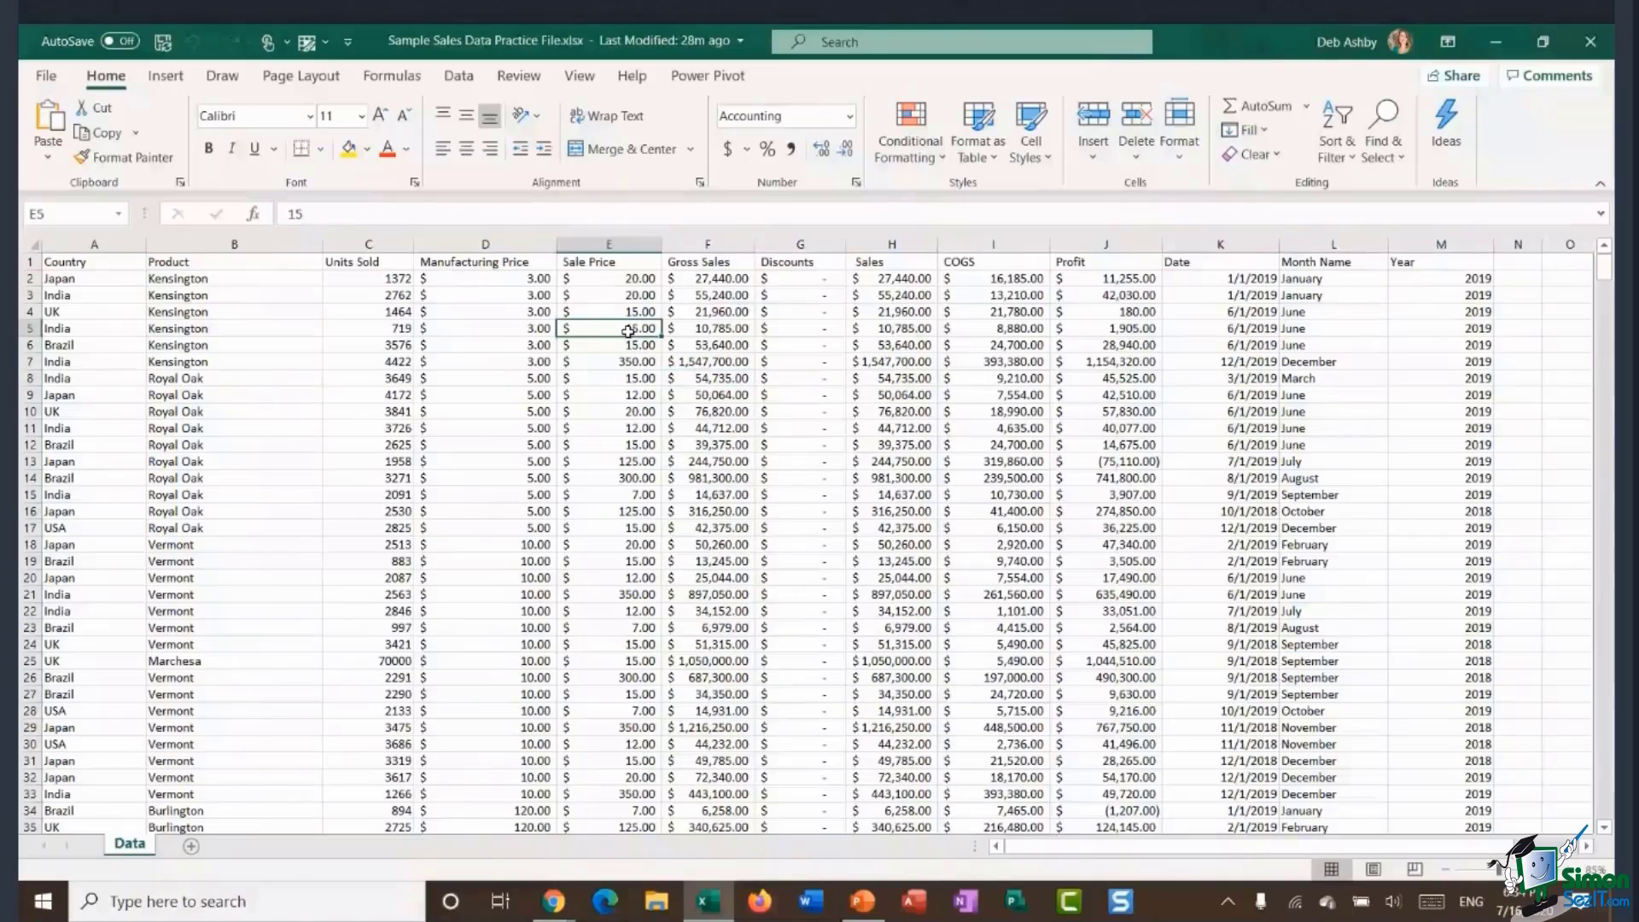
pyautogui.click(600, 381)
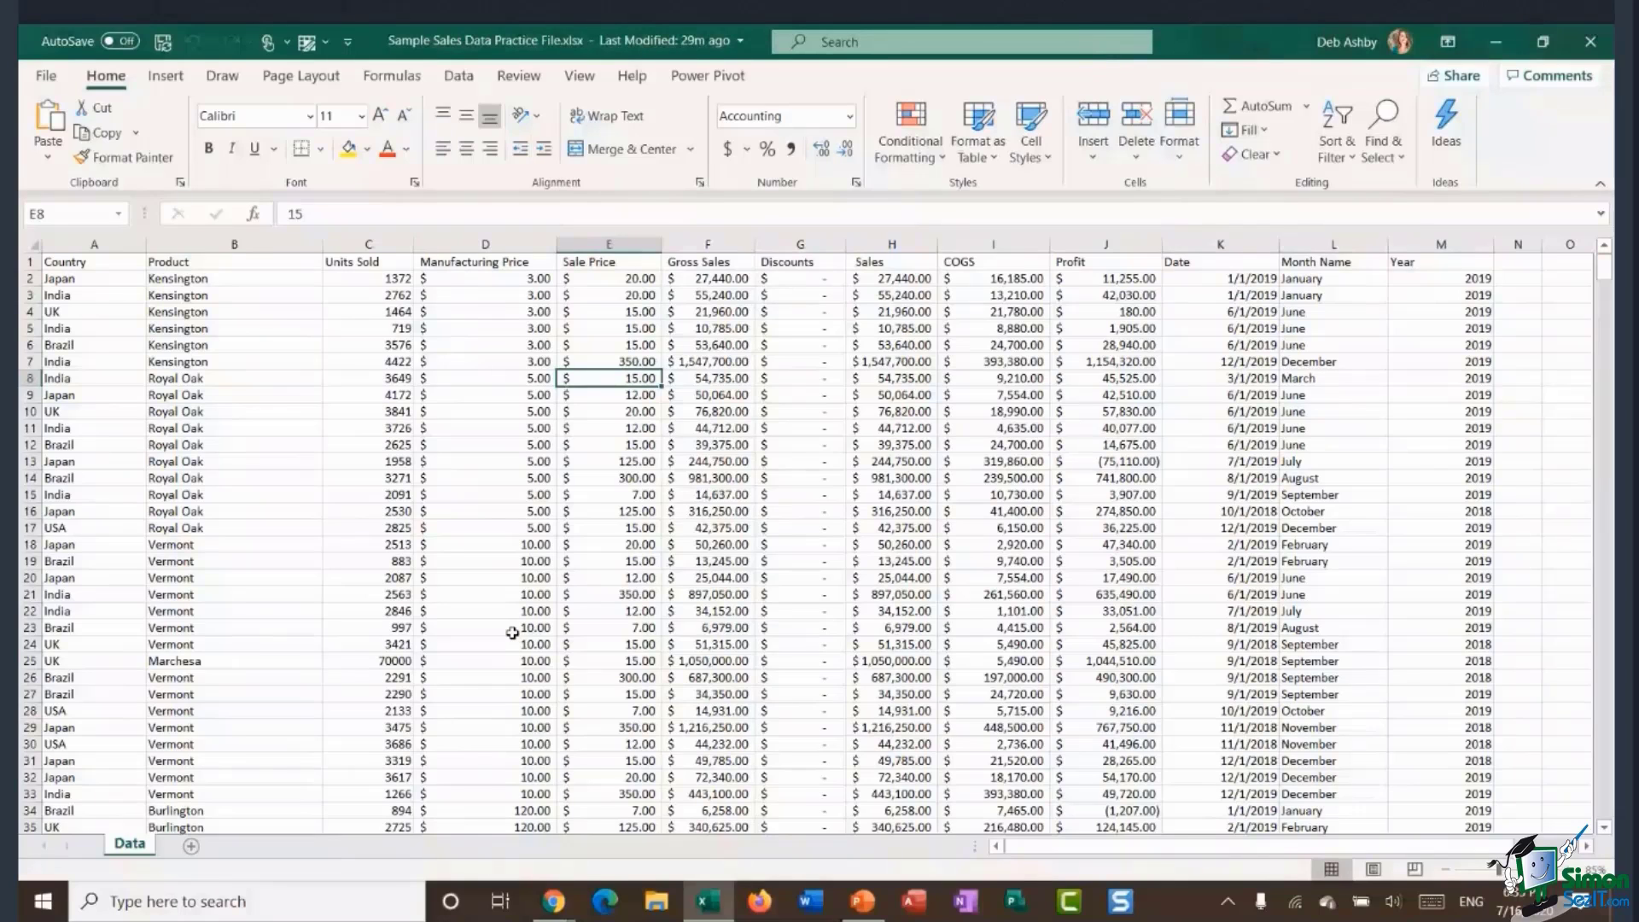
# Convert the whole sales data range A1:M702 into a table with headers.
pyautogui.hotkey('ctrl', 'a')
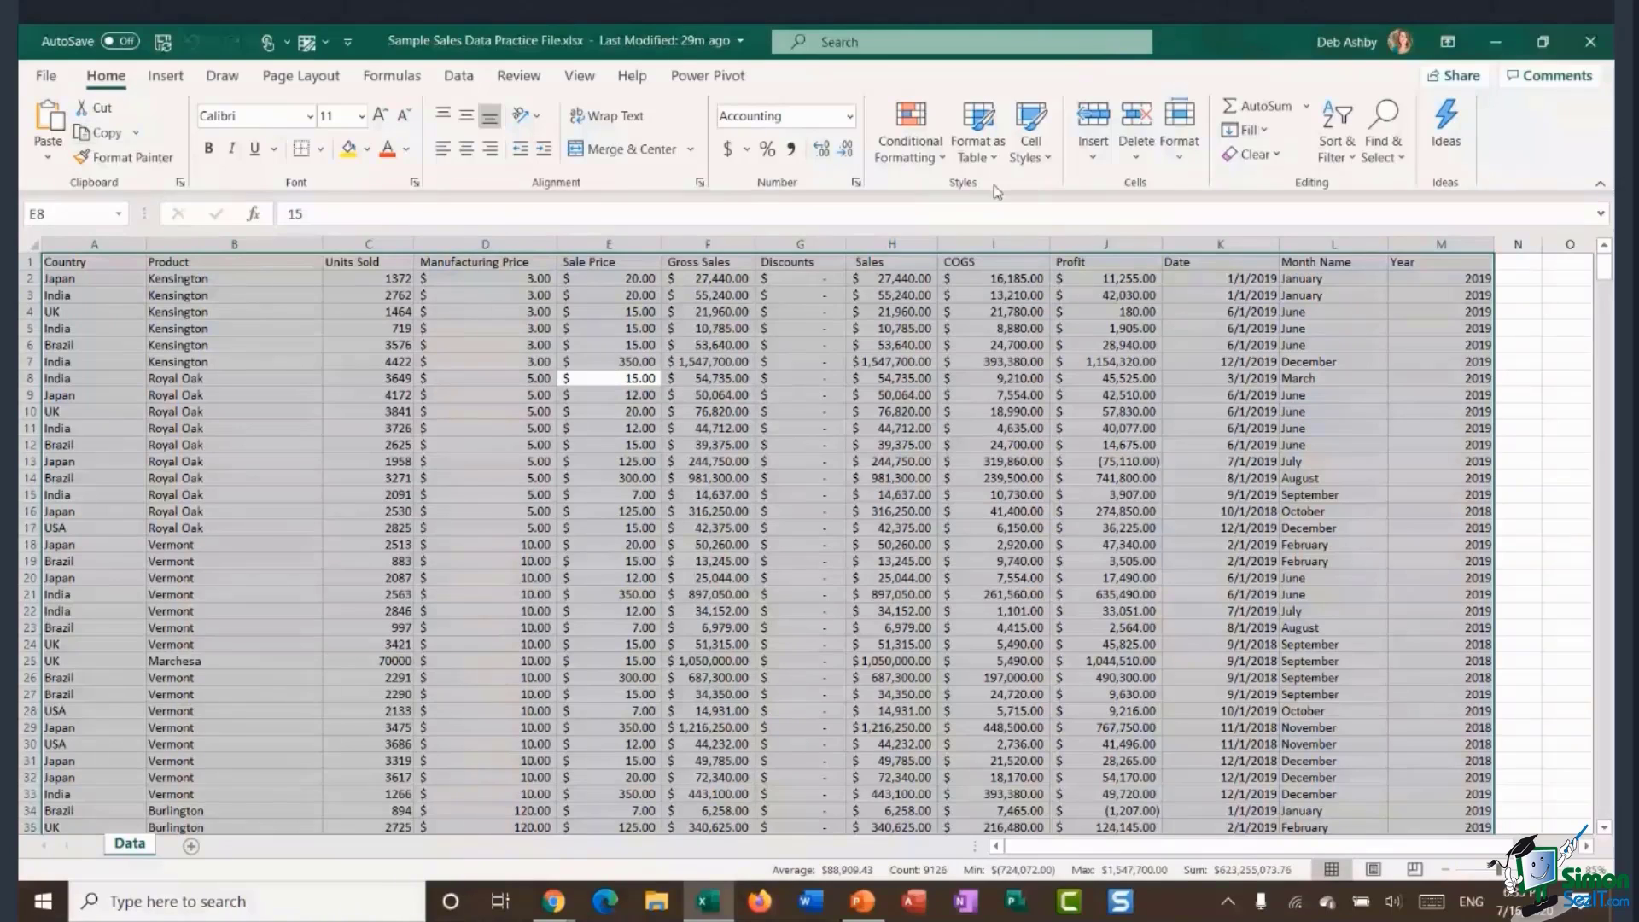
pyautogui.click(978, 146)
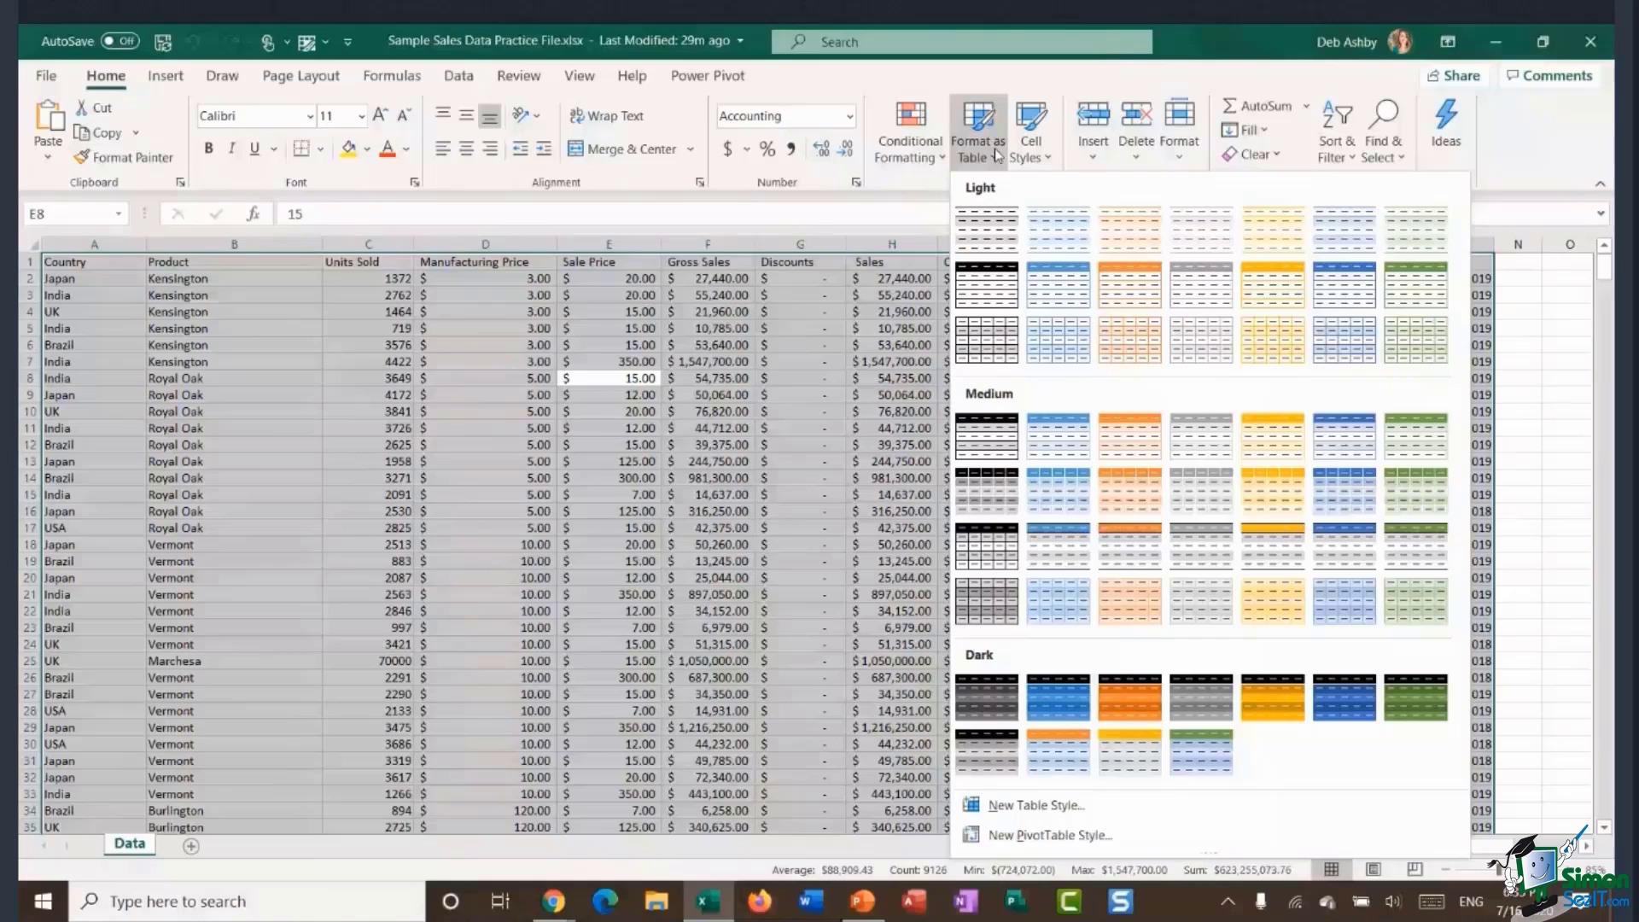
pyautogui.click(979, 103)
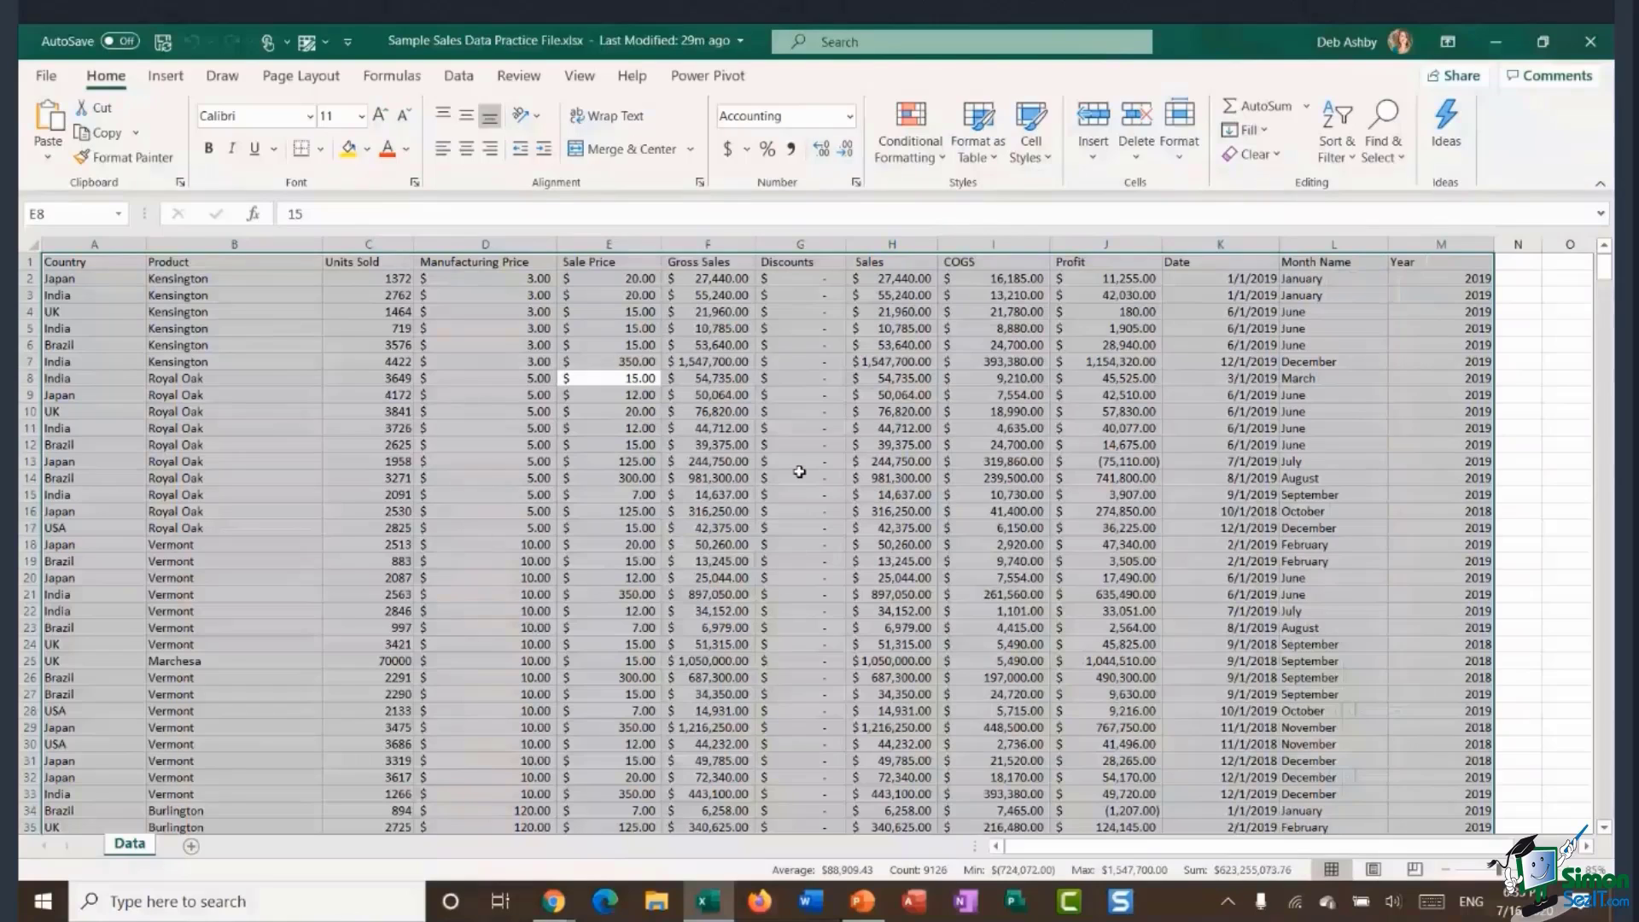
pyautogui.hotkey('ctrl', 't')
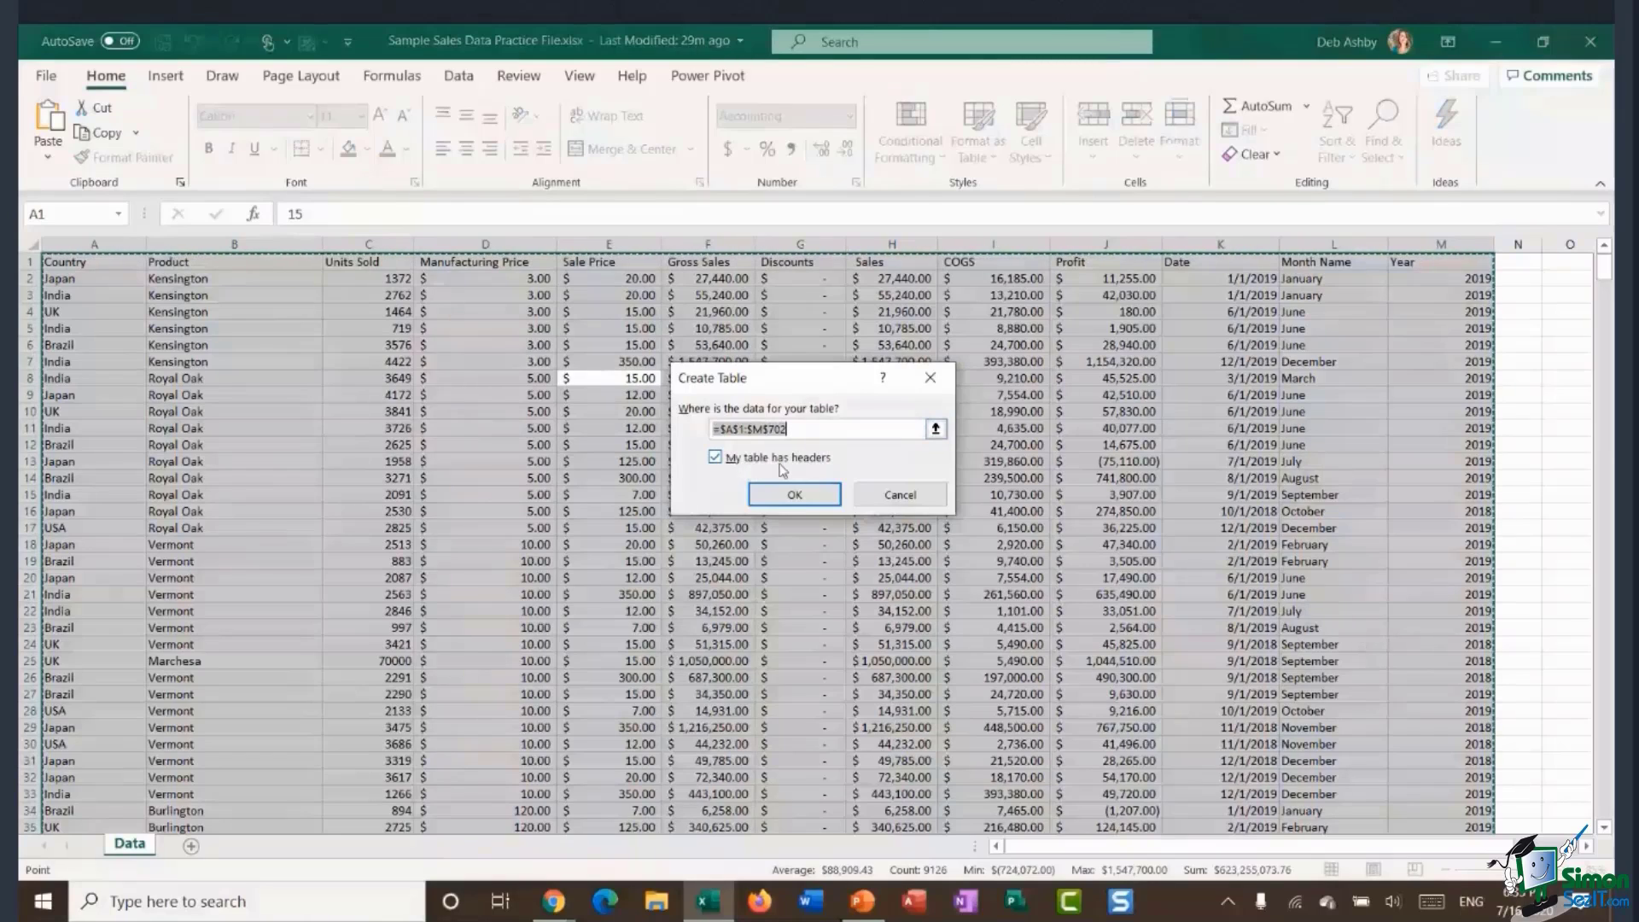
pyautogui.click(795, 495)
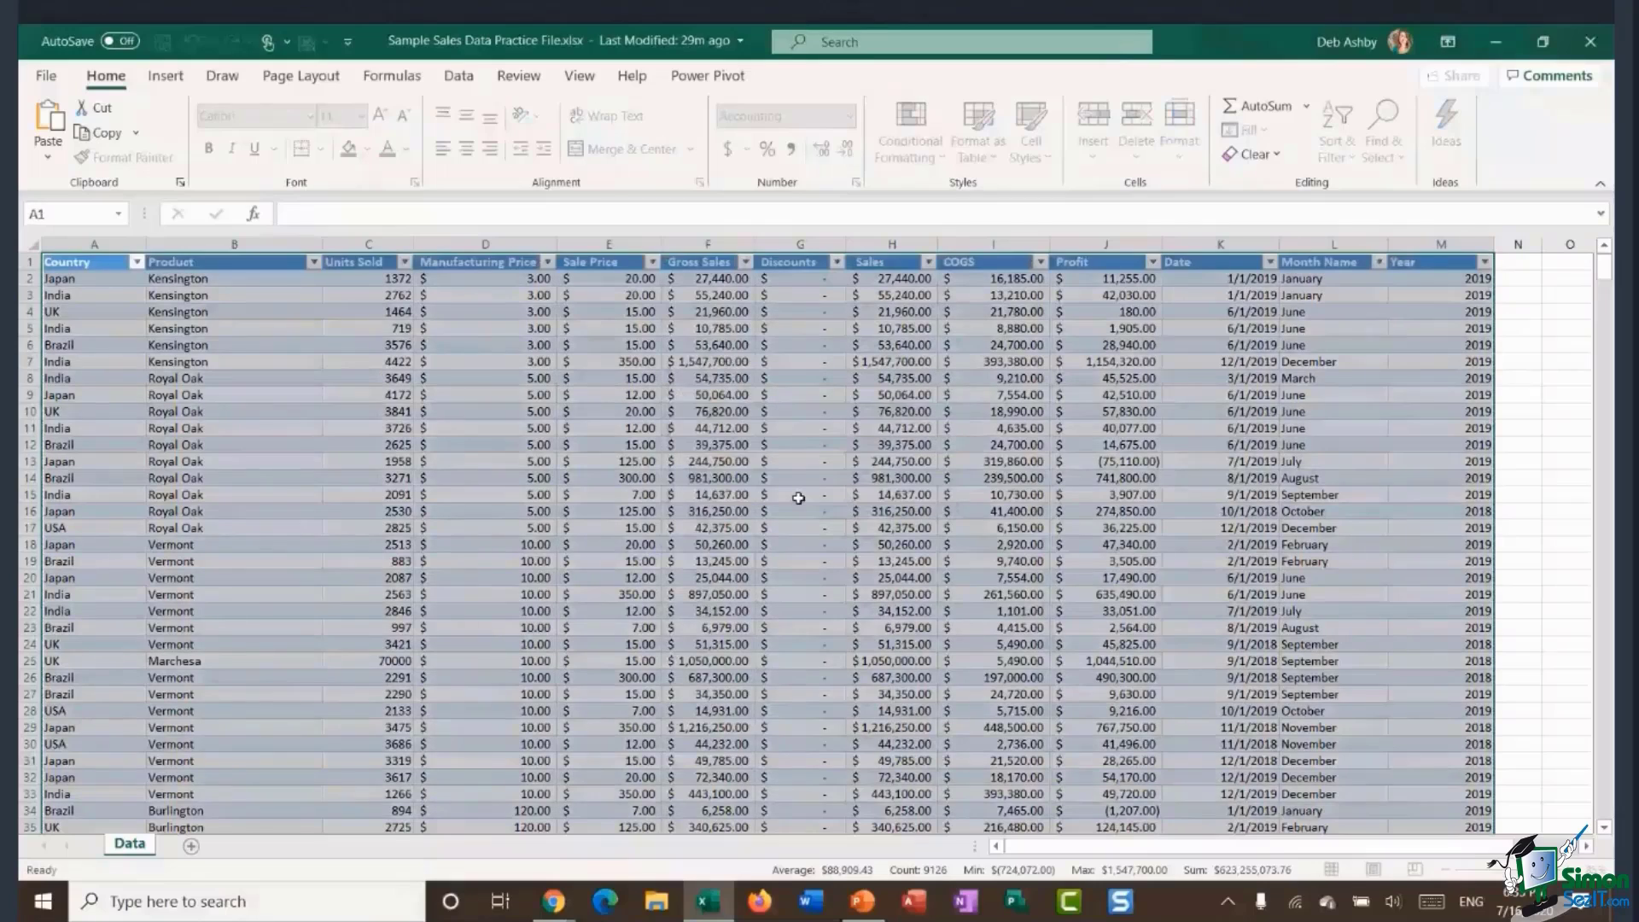
pyautogui.click(656, 463)
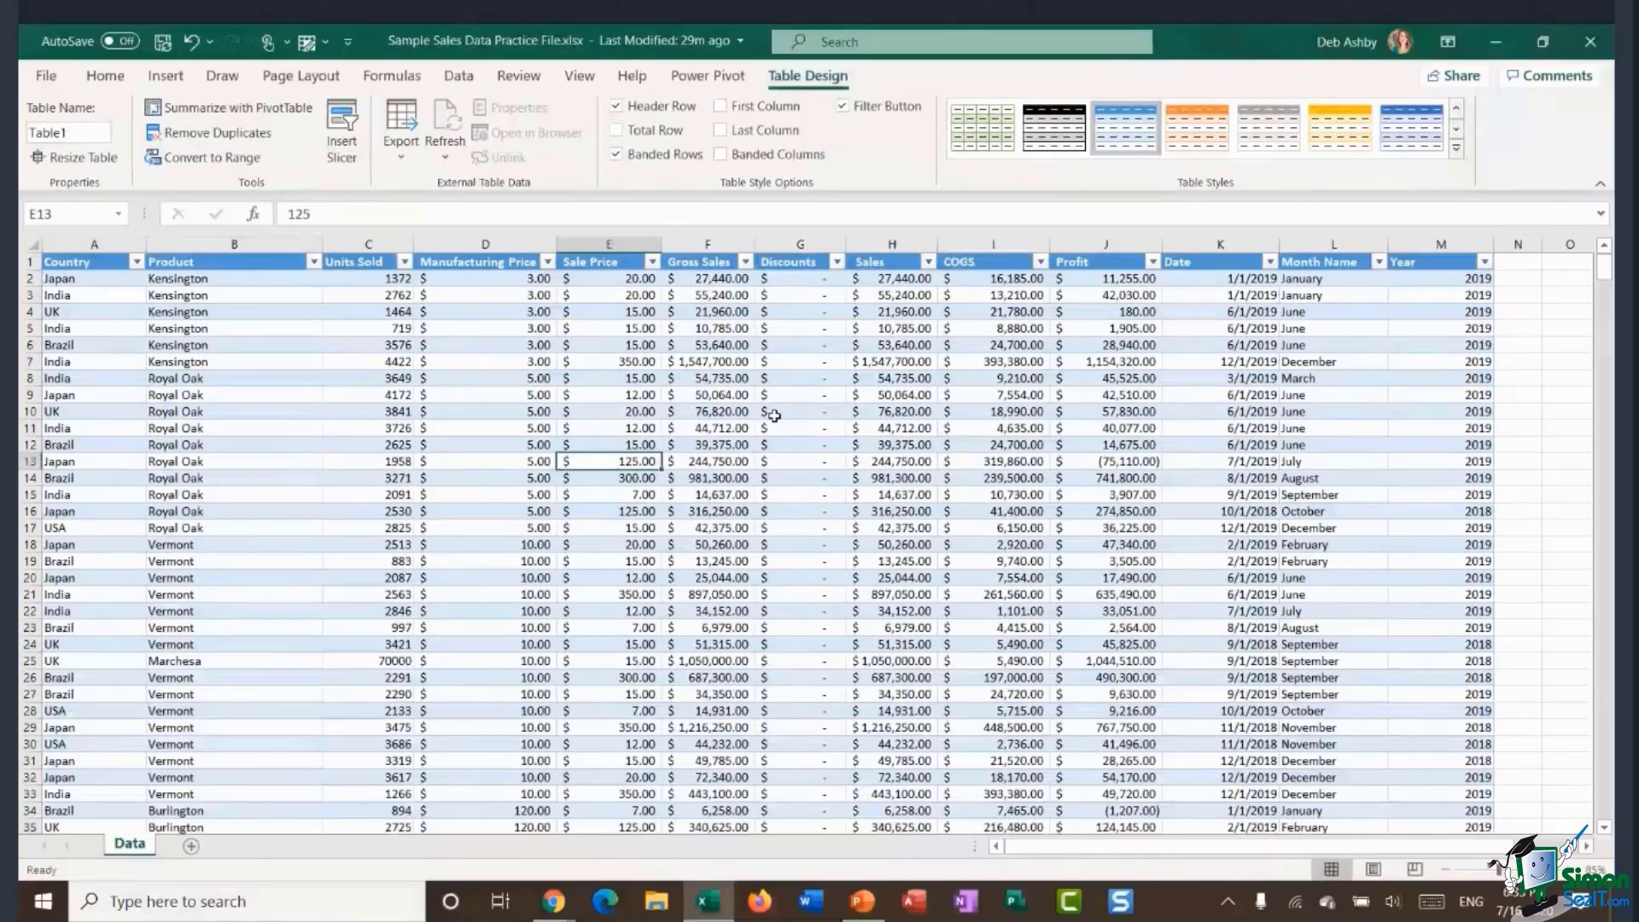
pyautogui.click(775, 418)
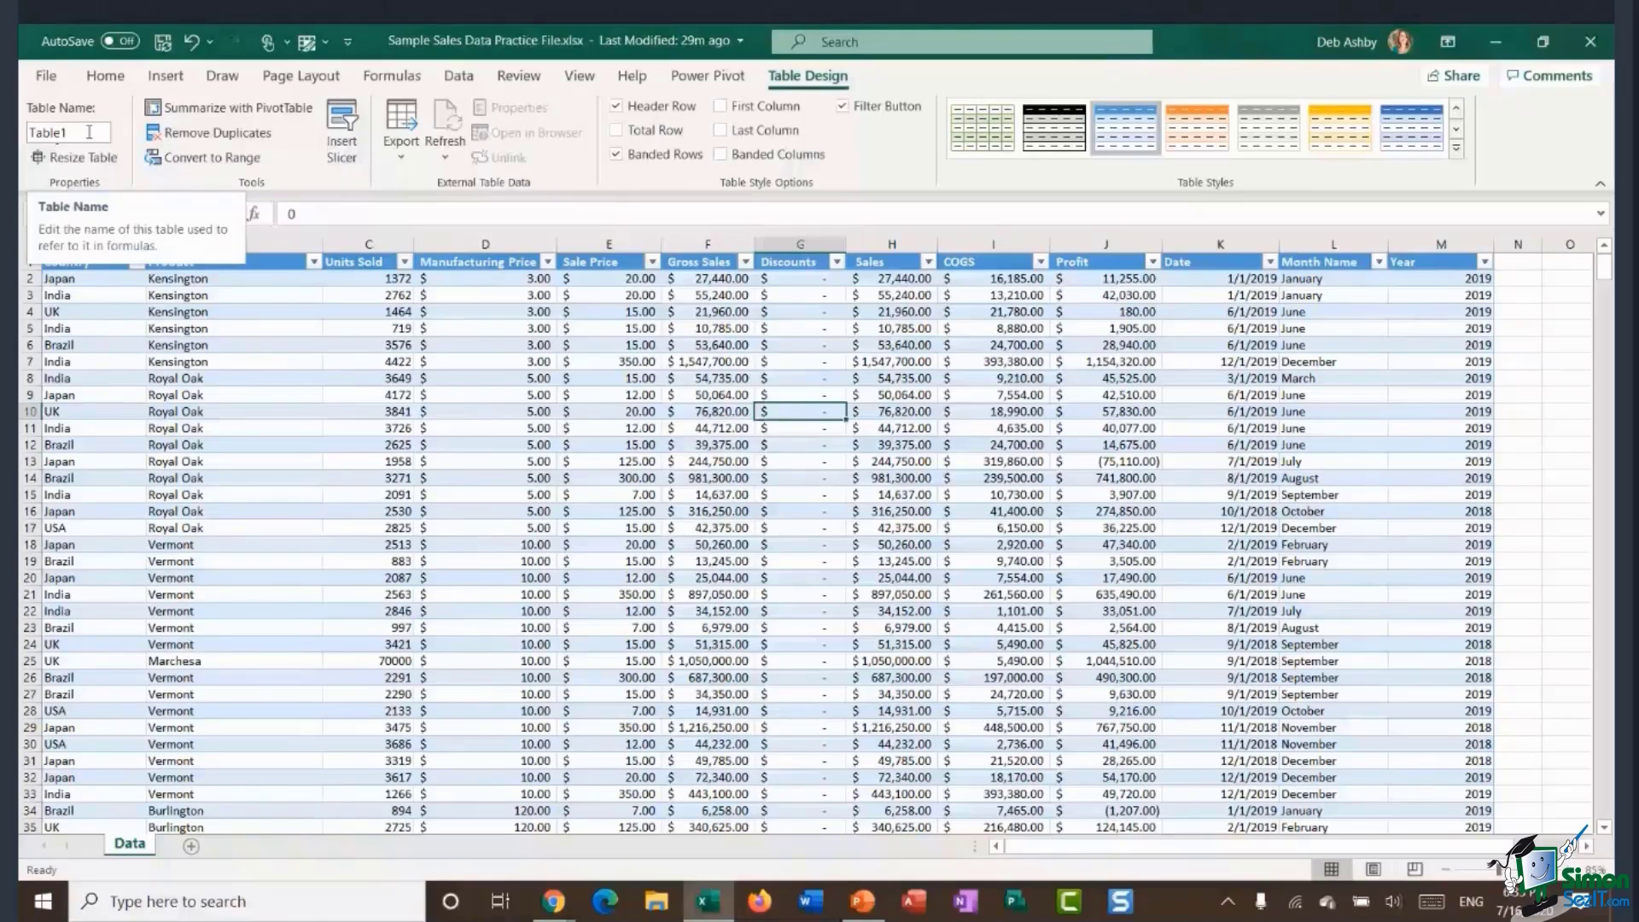
# Rename the sales table as Product_Data.
pyautogui.click(75, 132)
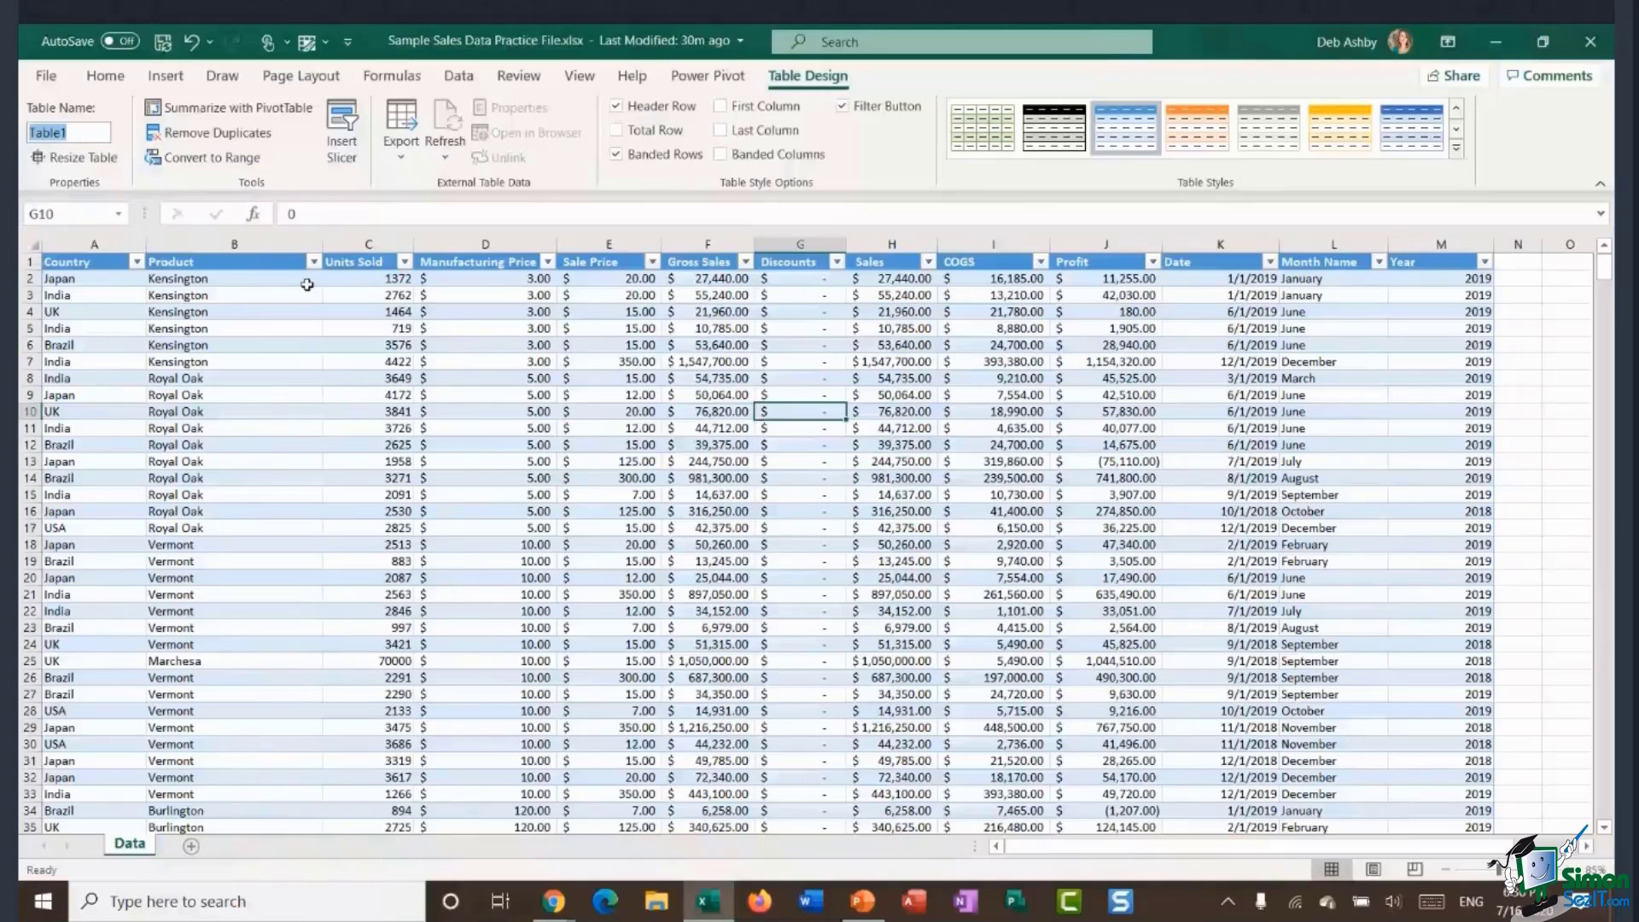
pyautogui.write('Product_Data')
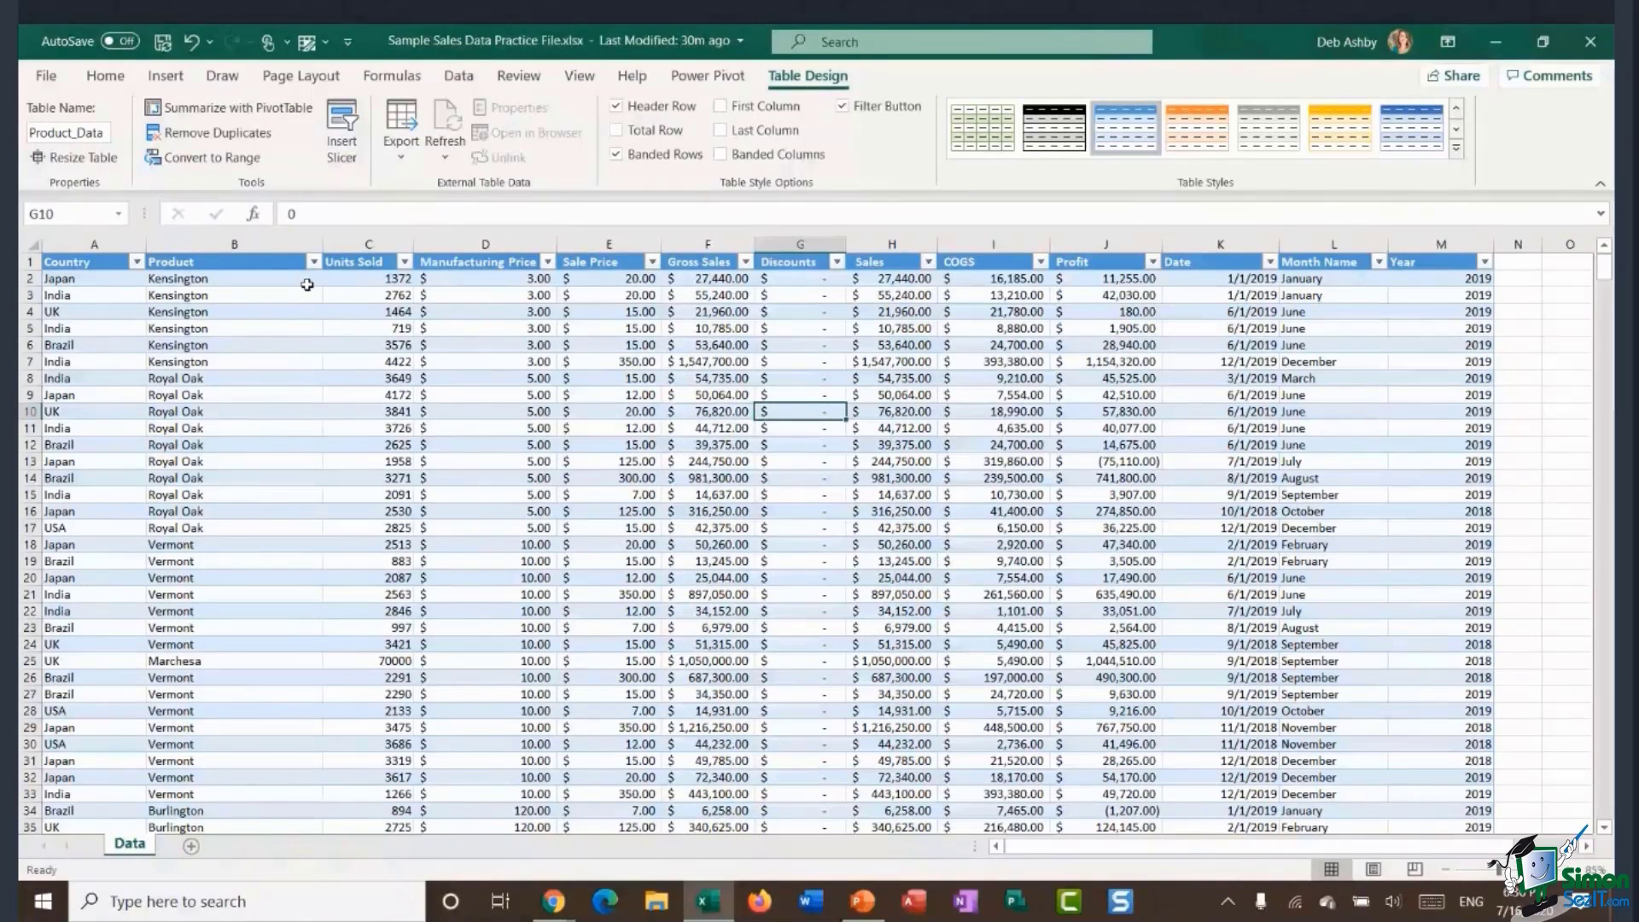
pyautogui.click(507, 394)
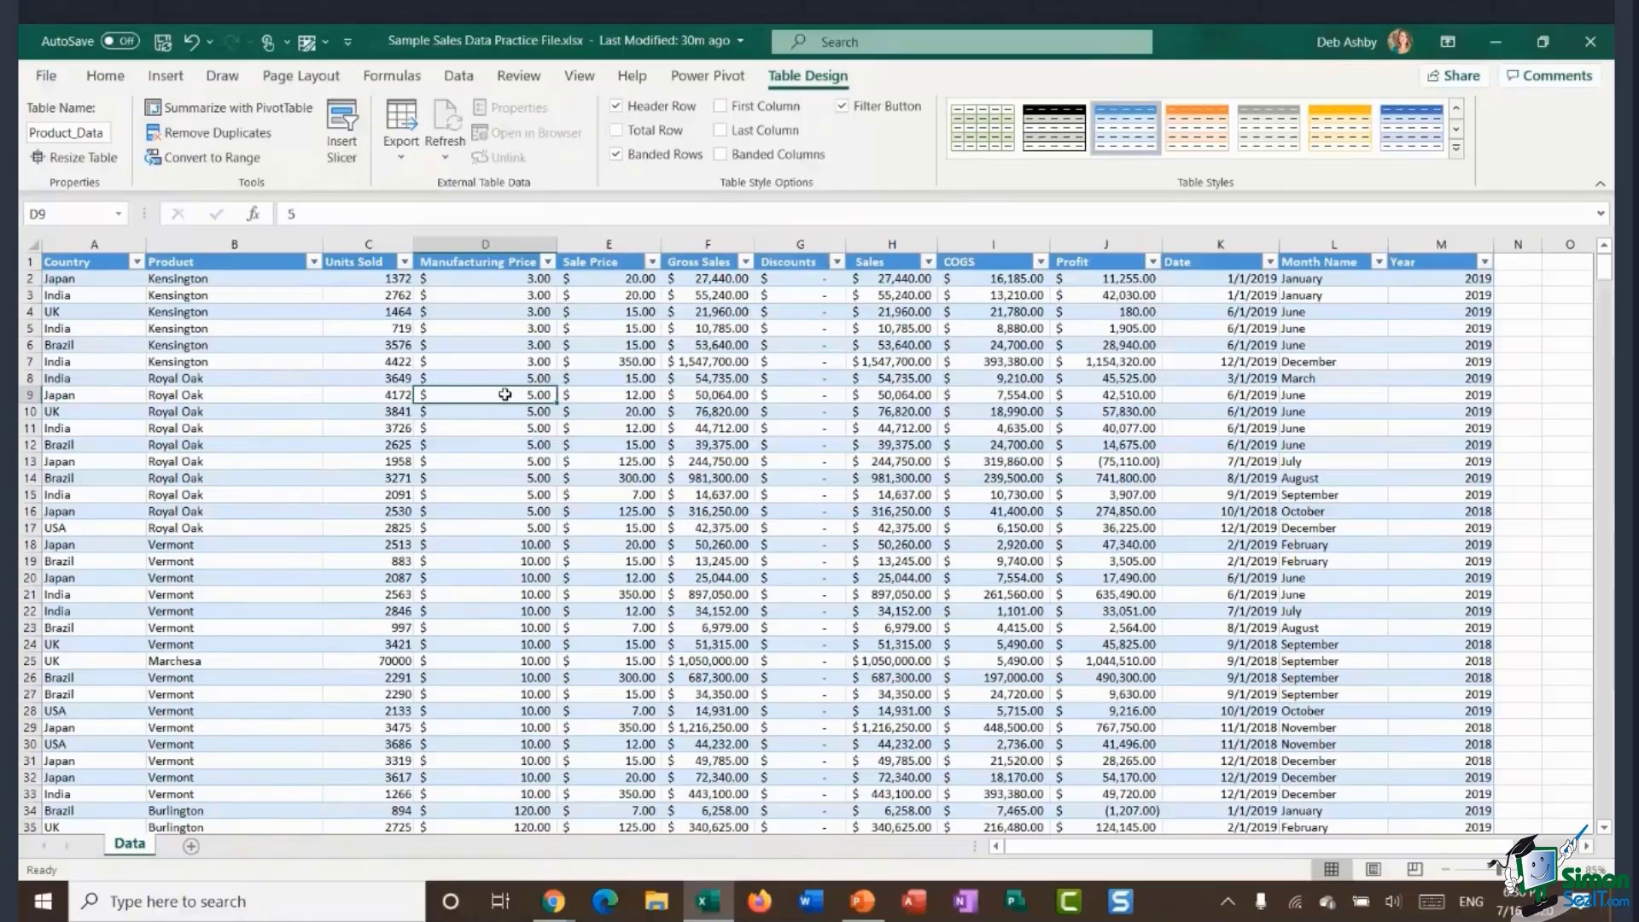
# Create a PivotTable from Product_Data on a new worksheet and move that sheet after the Data sheet.
pyautogui.click(165, 77)
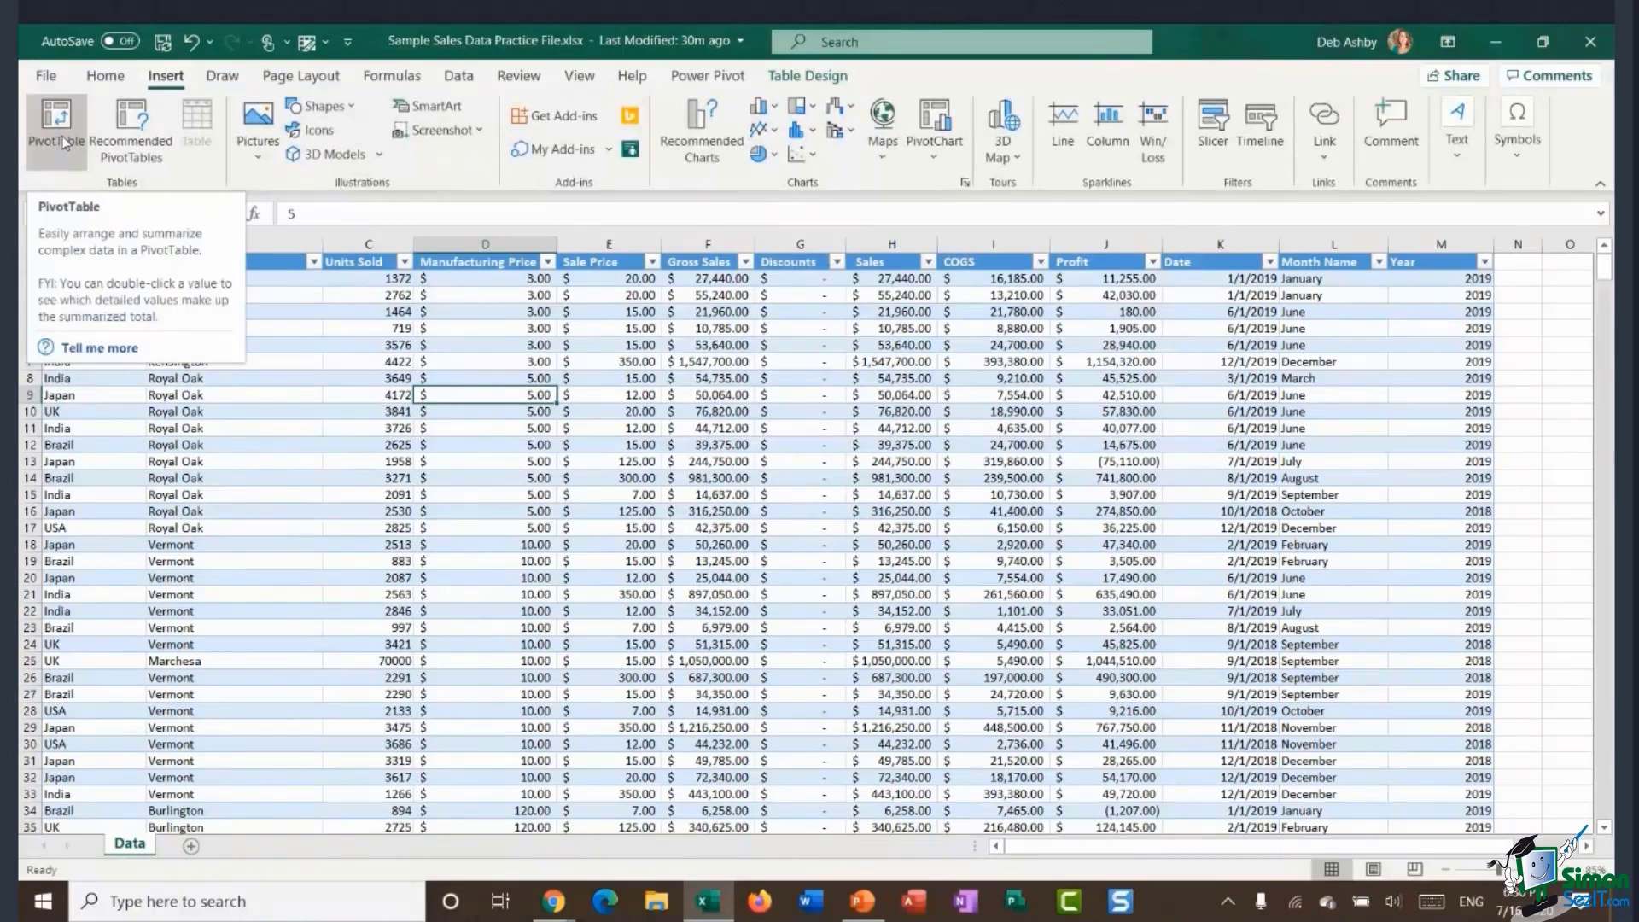
pyautogui.click(795, 76)
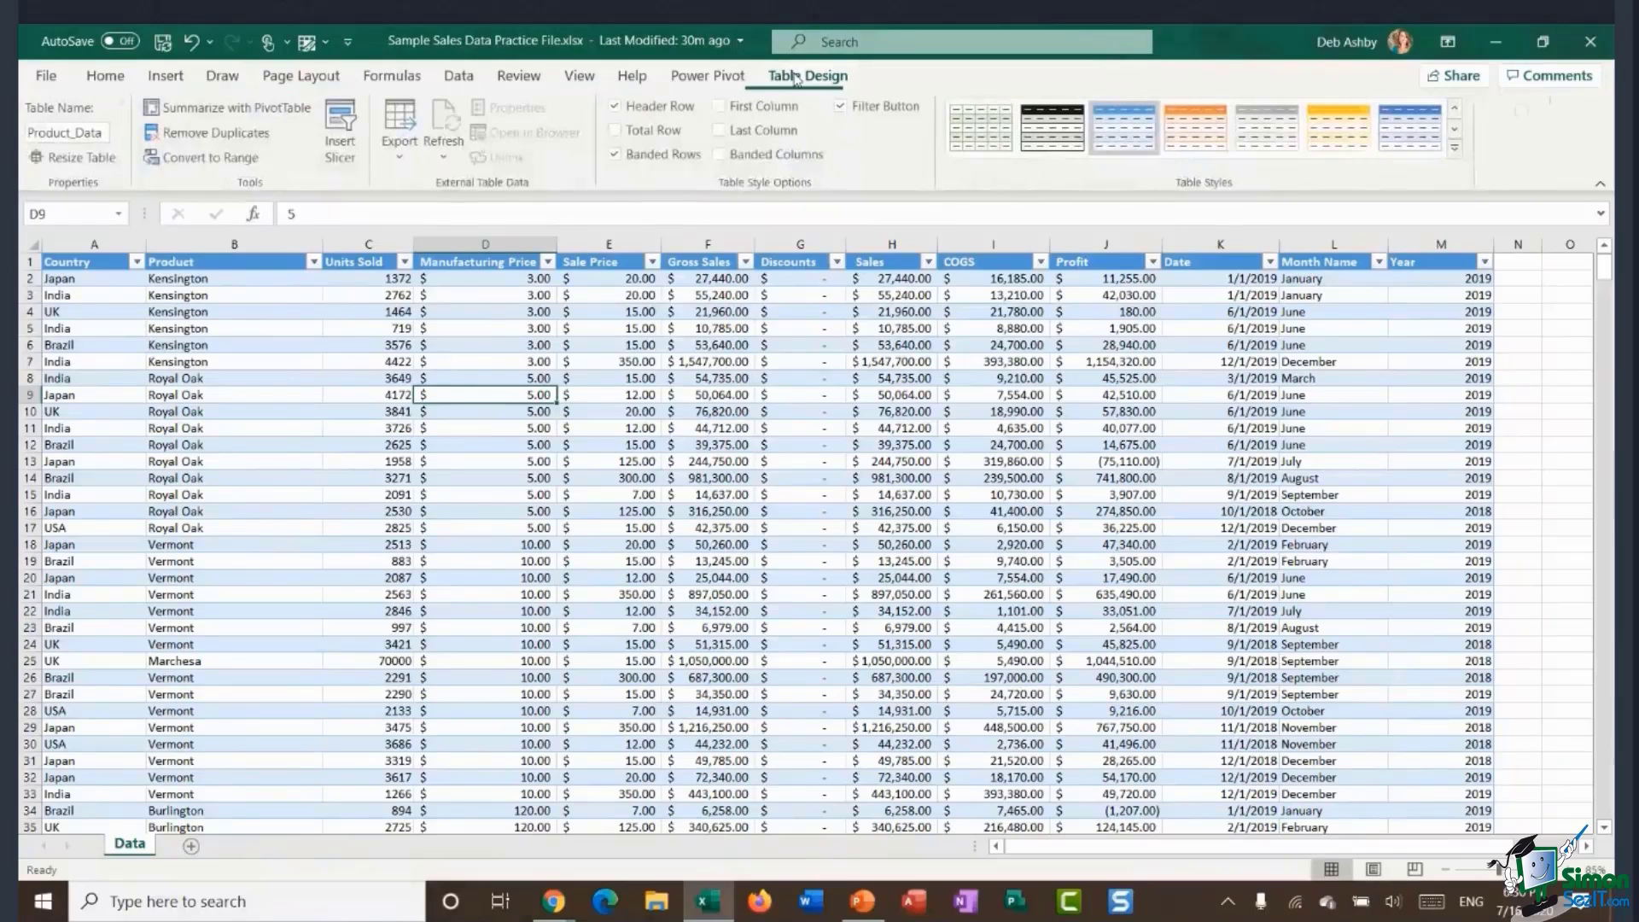
pyautogui.click(232, 109)
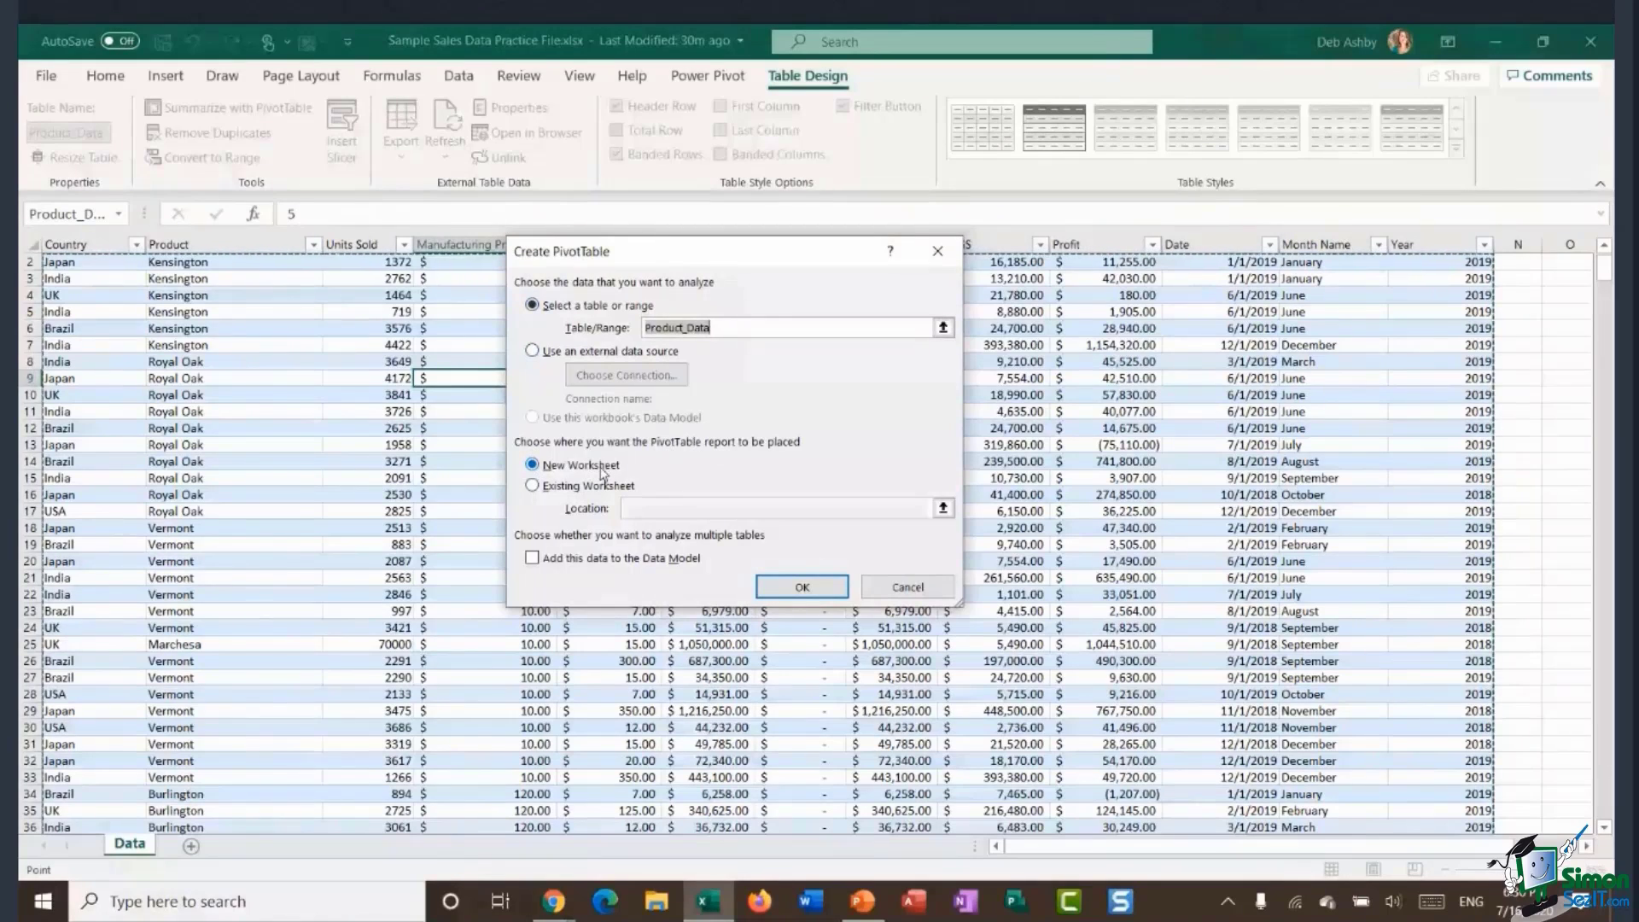
pyautogui.click(817, 588)
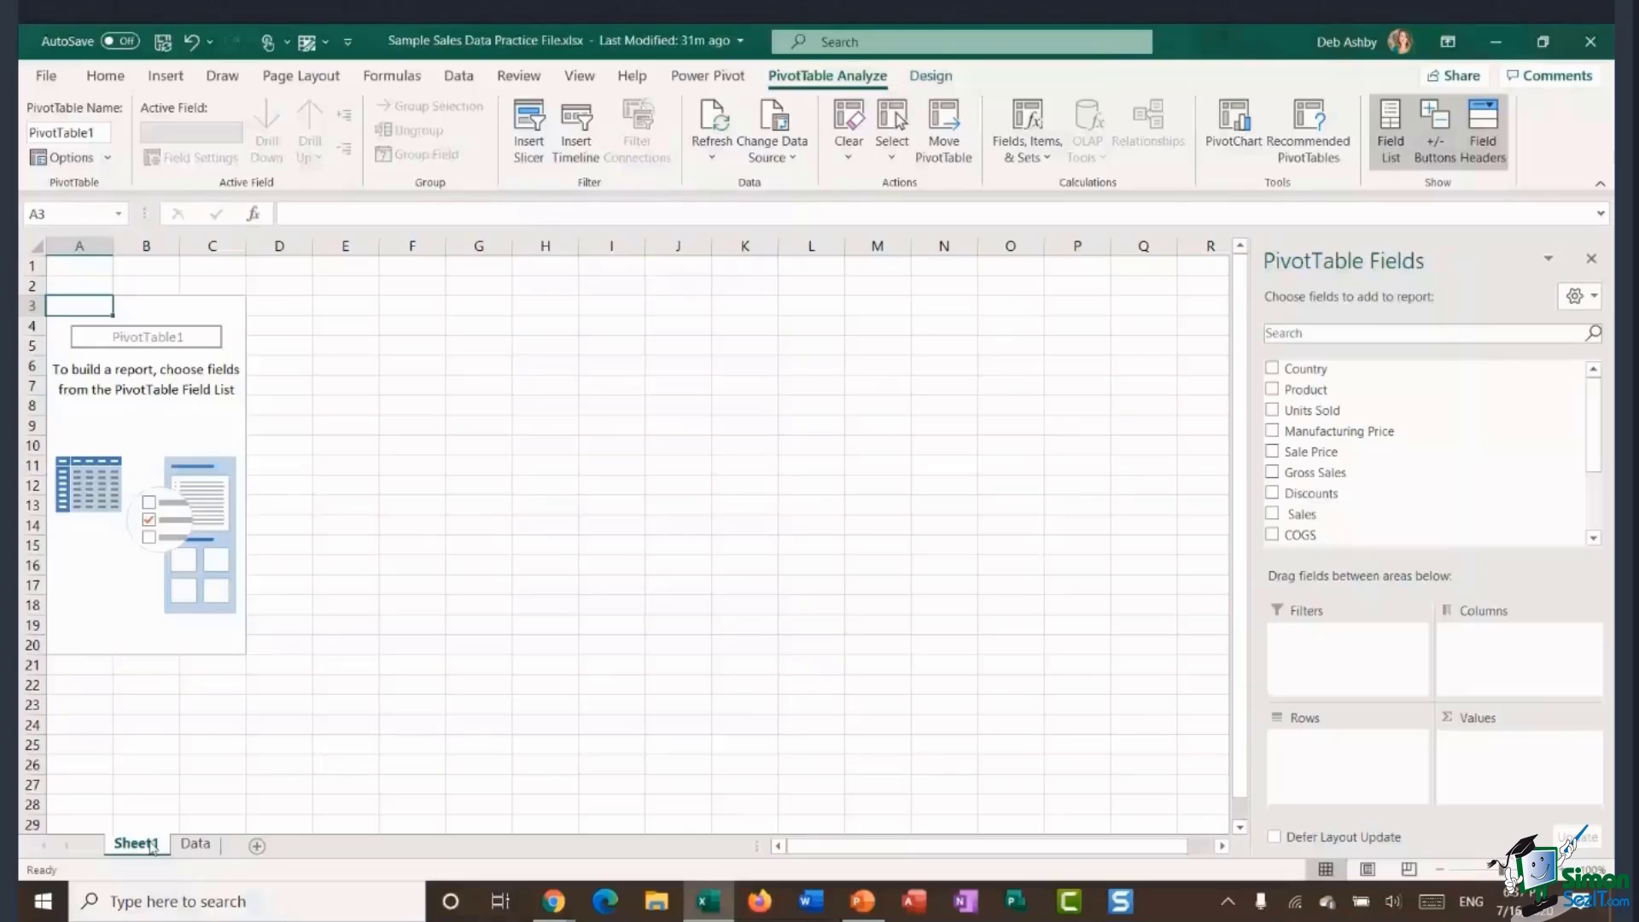
pyautogui.moveTo(117, 851); pyautogui.dragTo(229, 854)
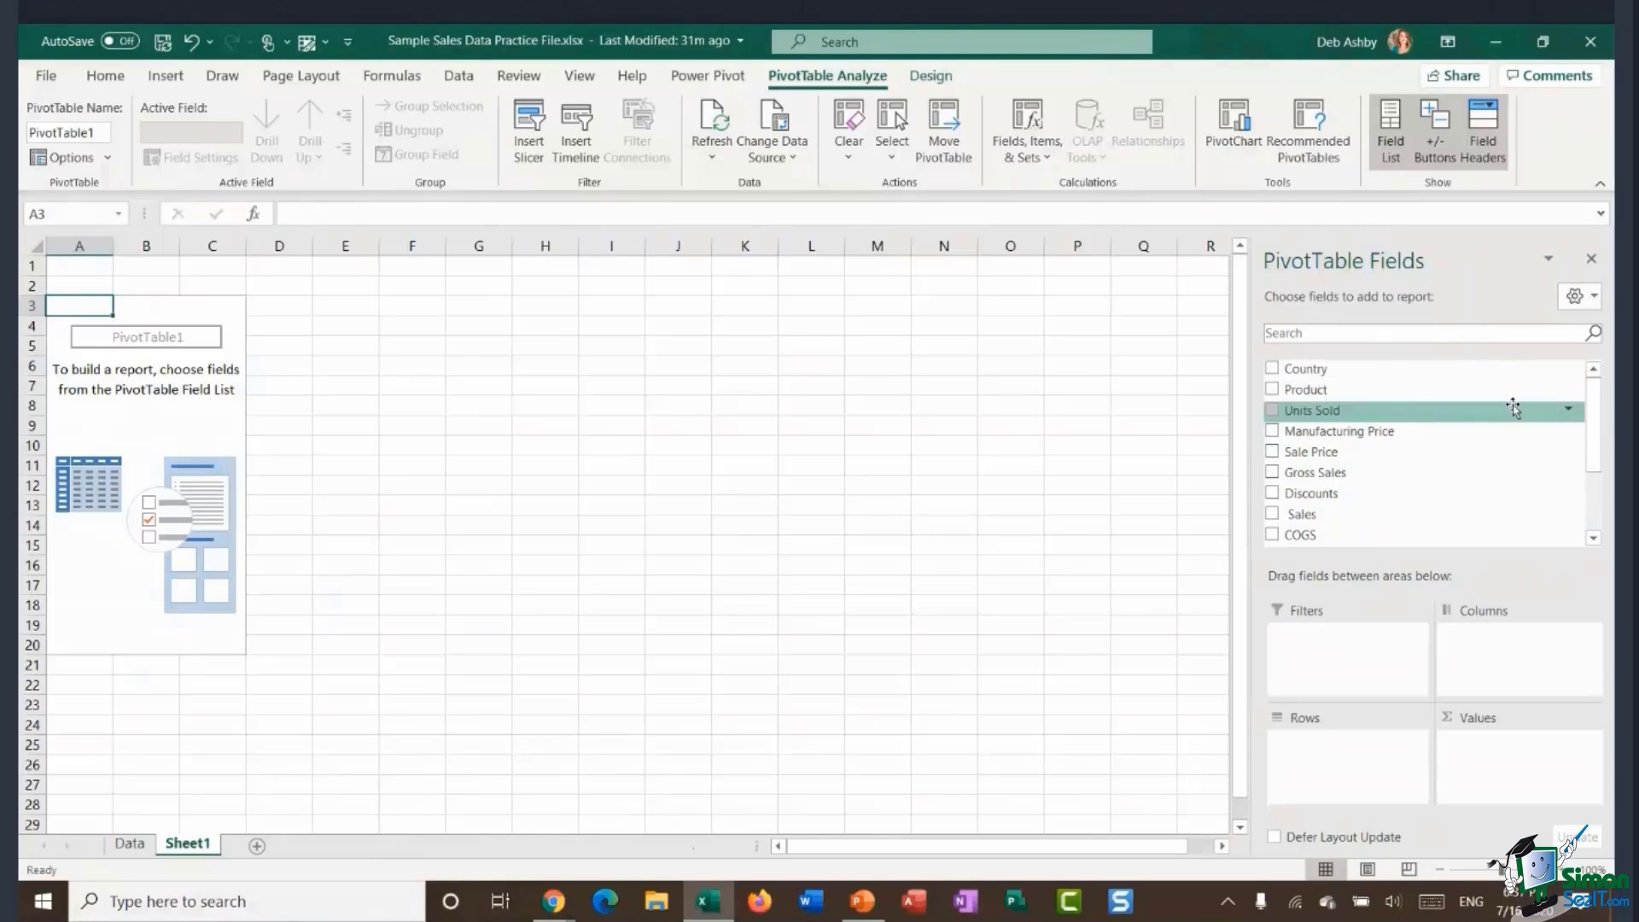
# Build the PivotTable with Sales as the summed values and Product as the row labels.
pyautogui.moveTo(1598, 396)
pyautogui.mouseDown()
pyautogui.moveTo(1594, 471)
pyautogui.moveTo(1603, 390)
pyautogui.mouseUp()
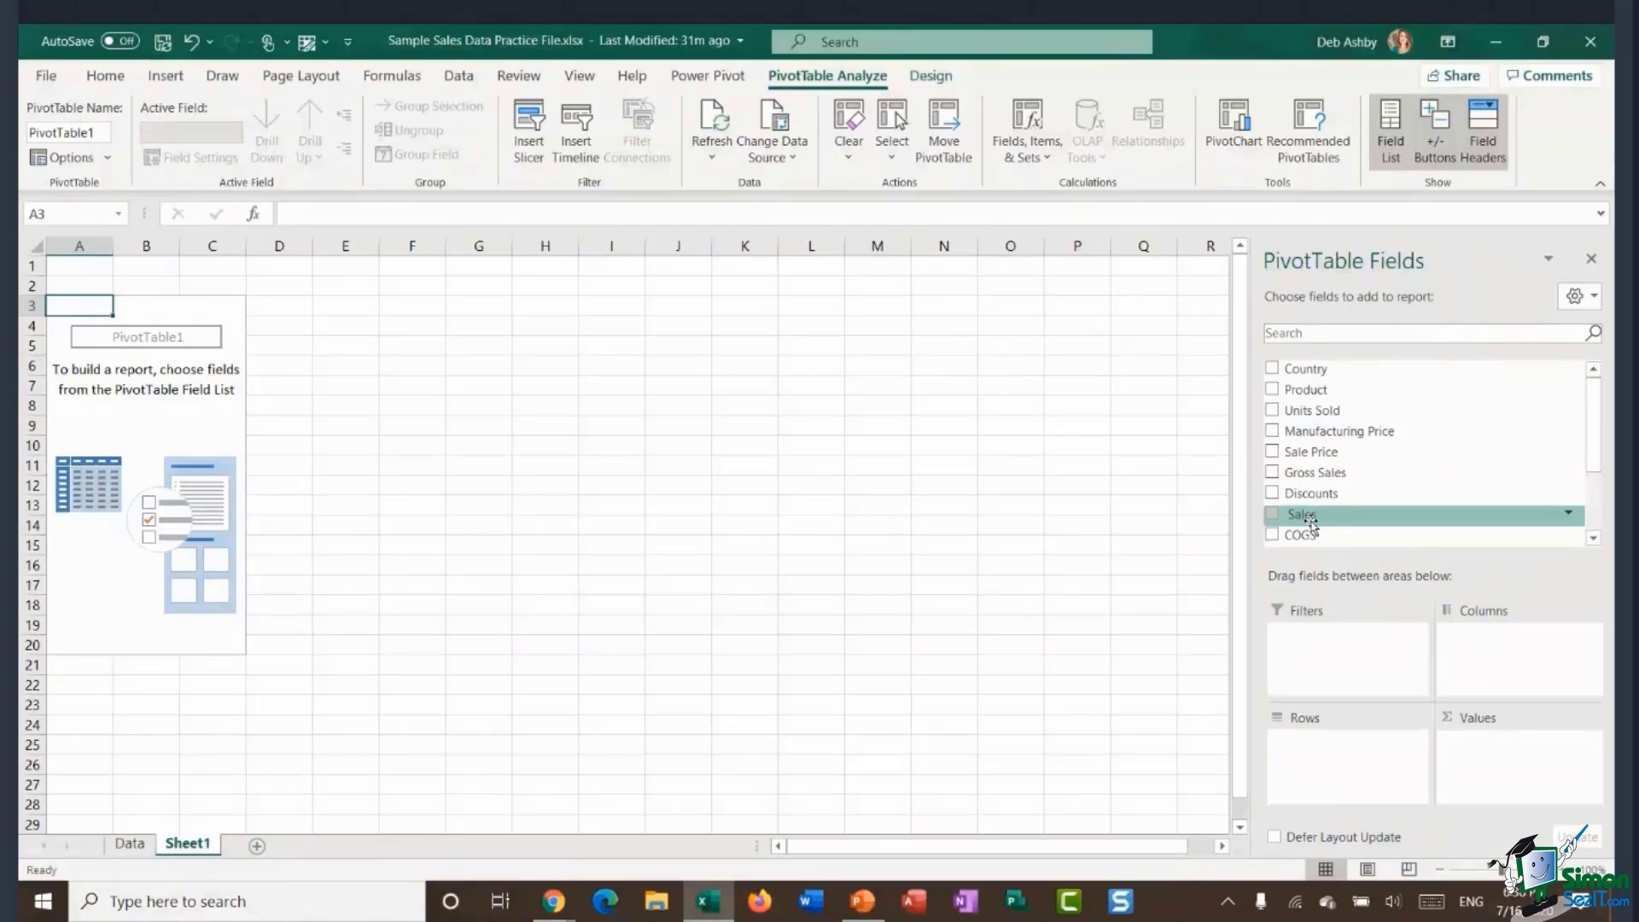
pyautogui.moveTo(1310, 516); pyautogui.dragTo(1562, 746)
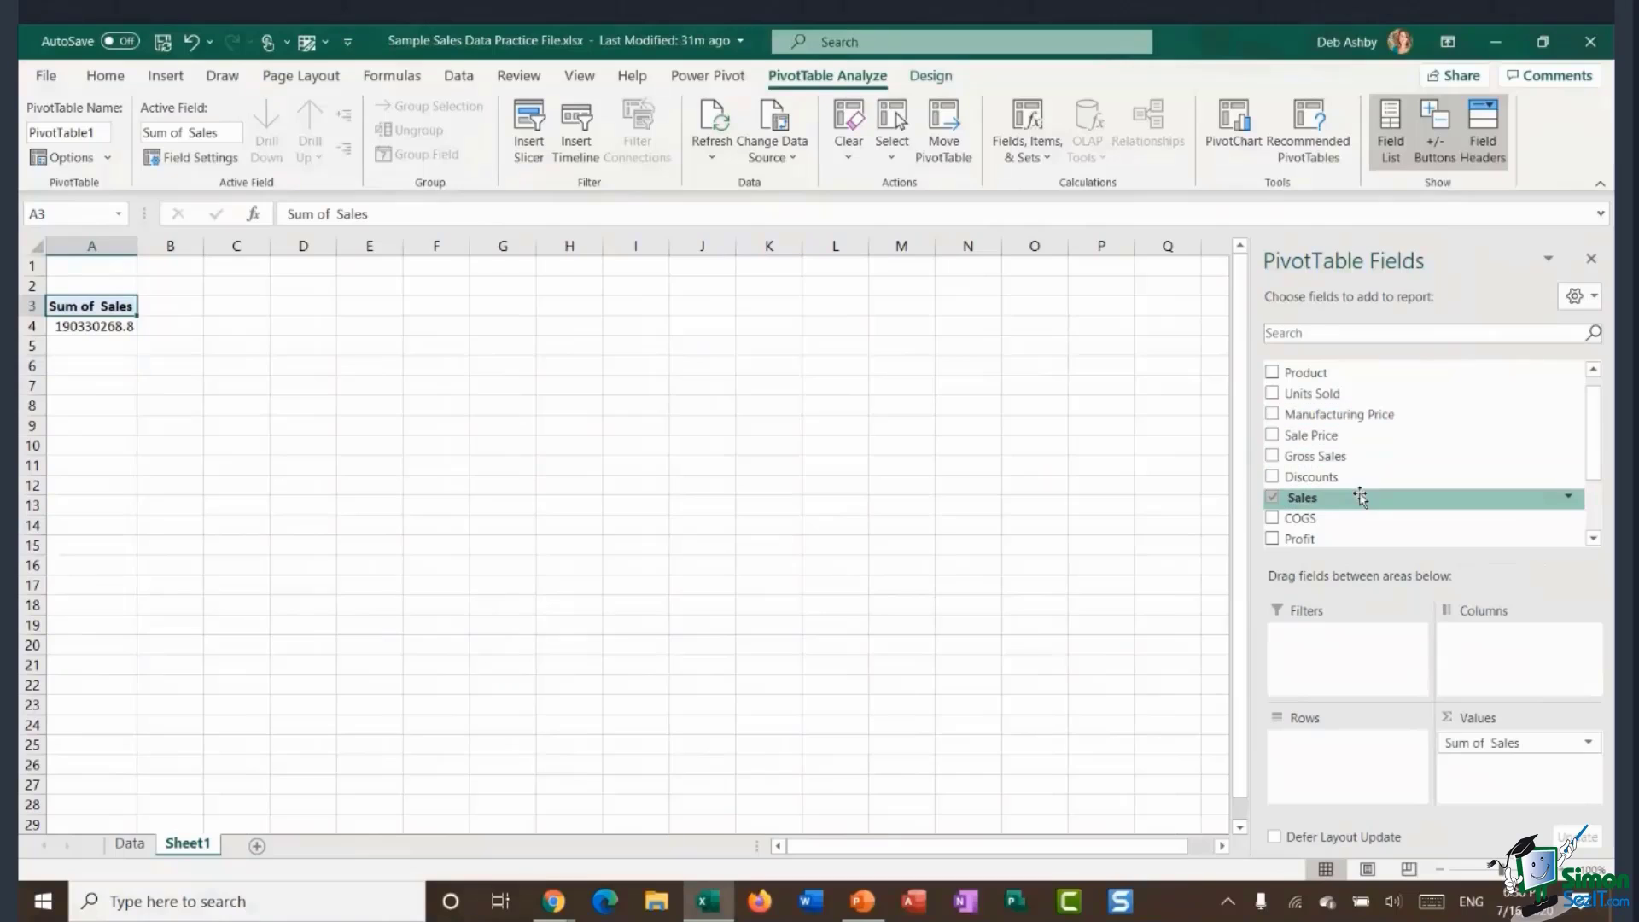
pyautogui.scroll(1, 1404, 470)
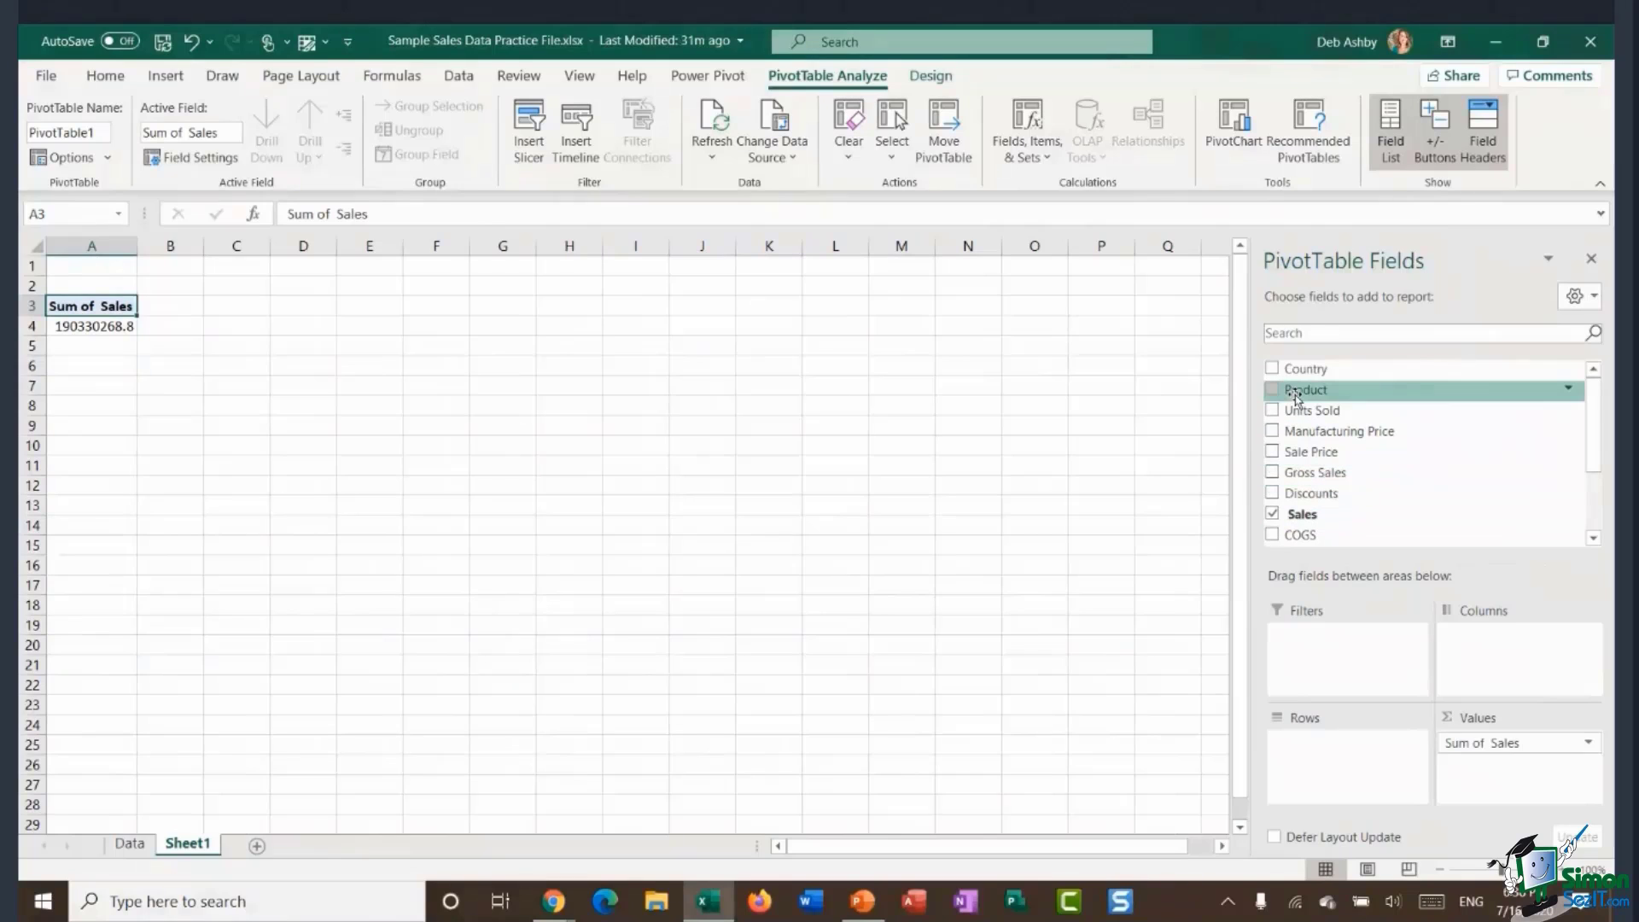
pyautogui.moveTo(1295, 398); pyautogui.dragTo(1340, 784)
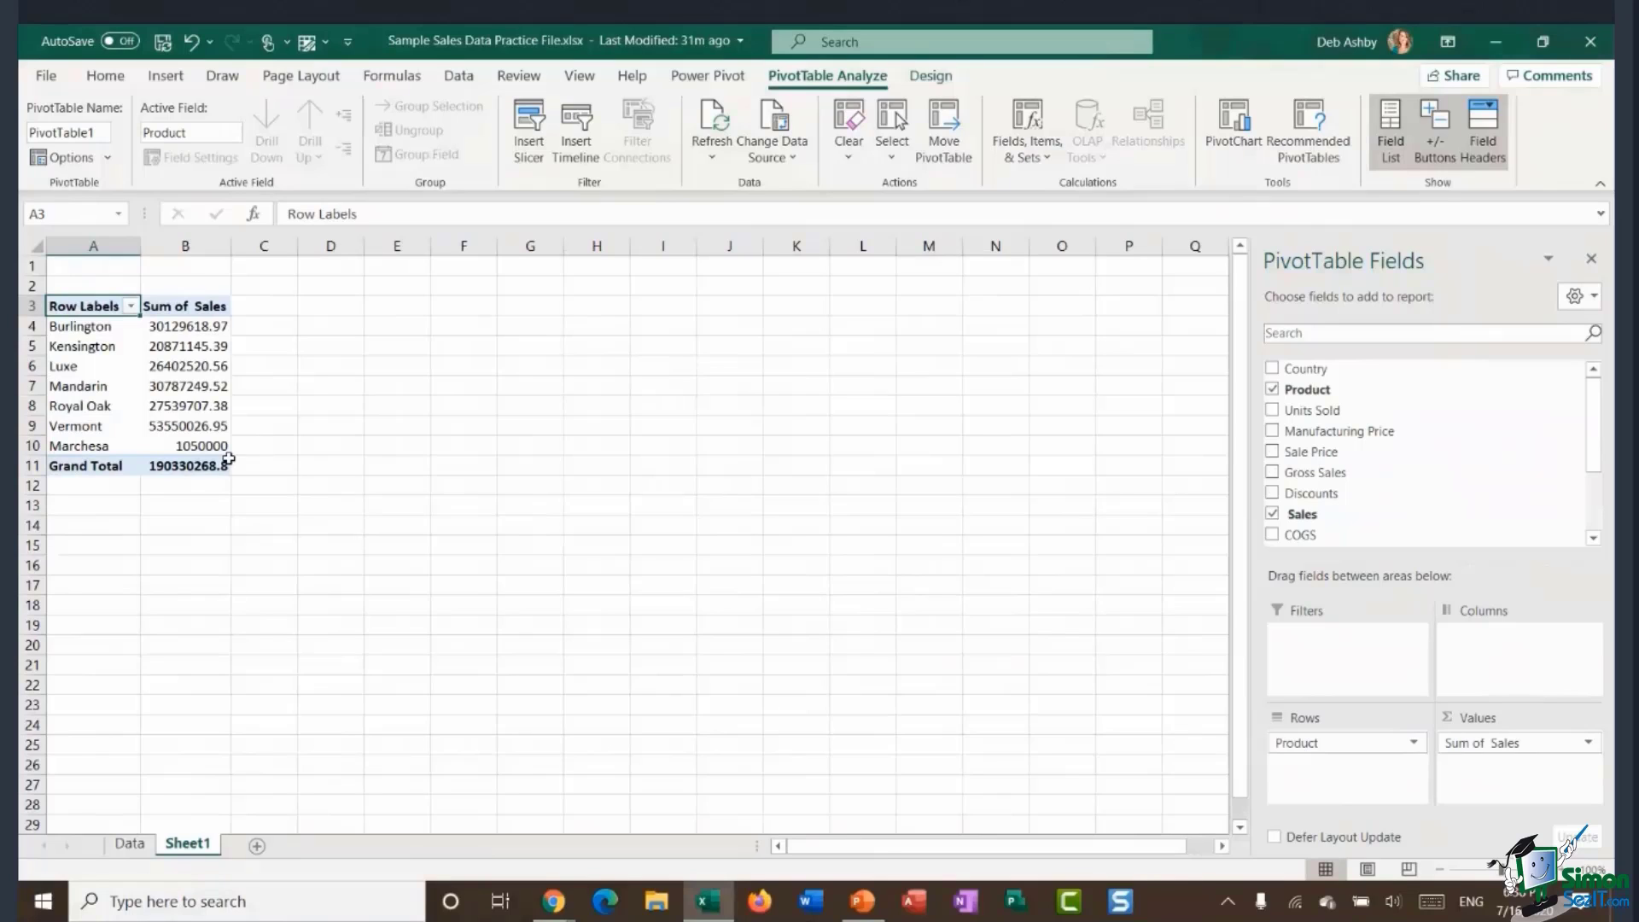
pyautogui.moveTo(95, 325); pyautogui.dragTo(85, 446)
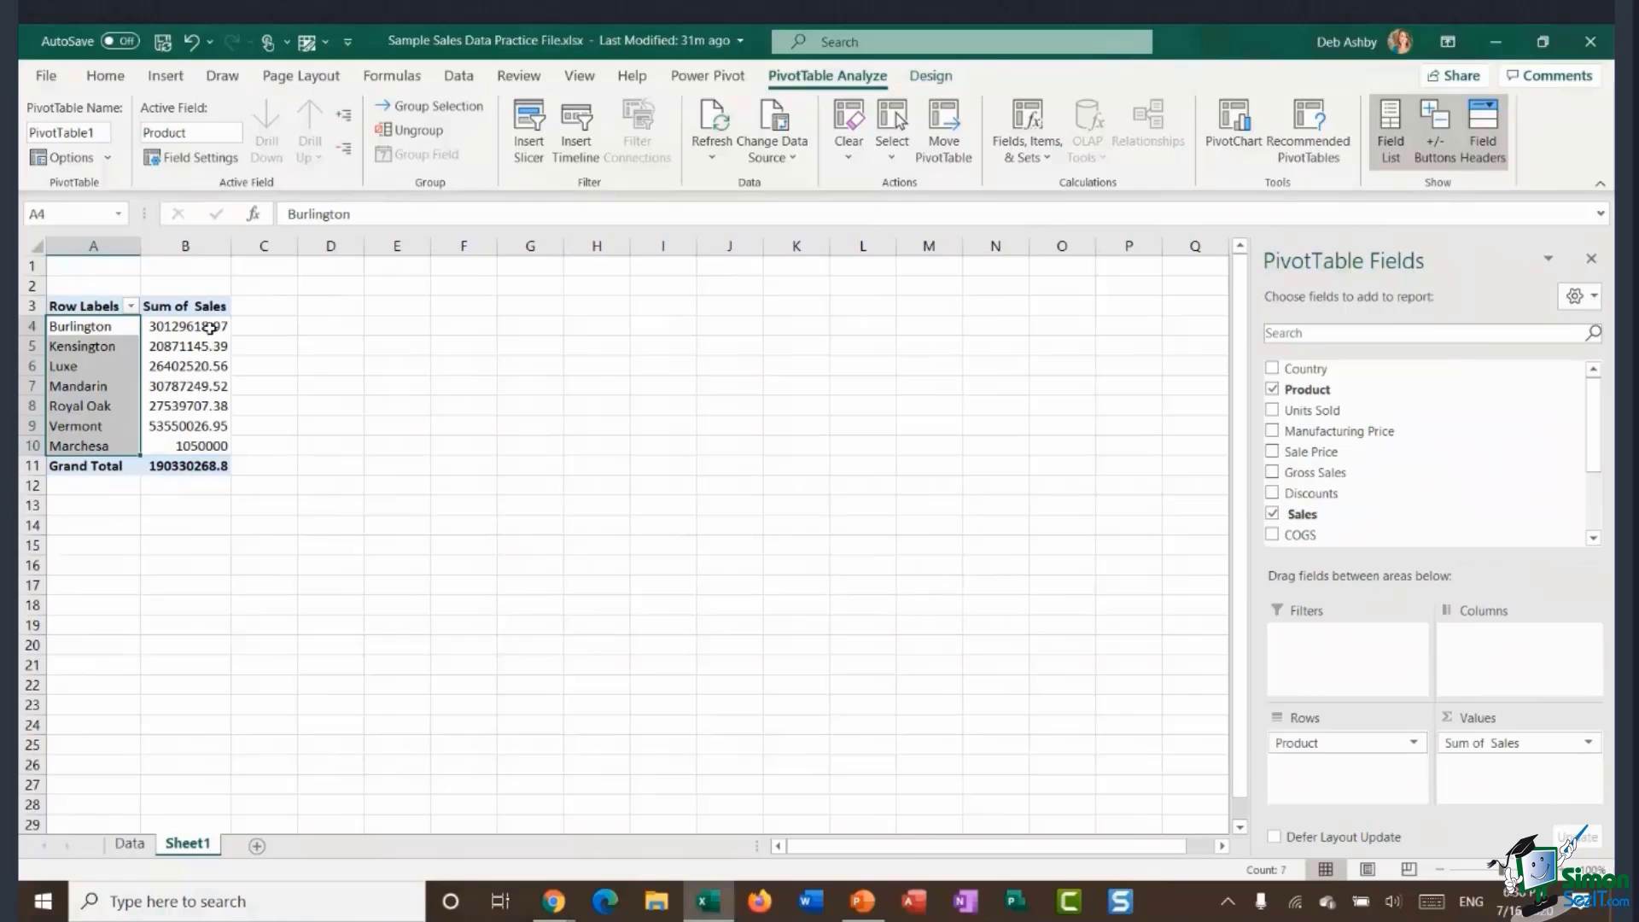
# Try summarizing the PivotTable's sales values by Count directly from the value cells, and undo the change.
pyautogui.moveTo(188, 325); pyautogui.dragTo(189, 445)
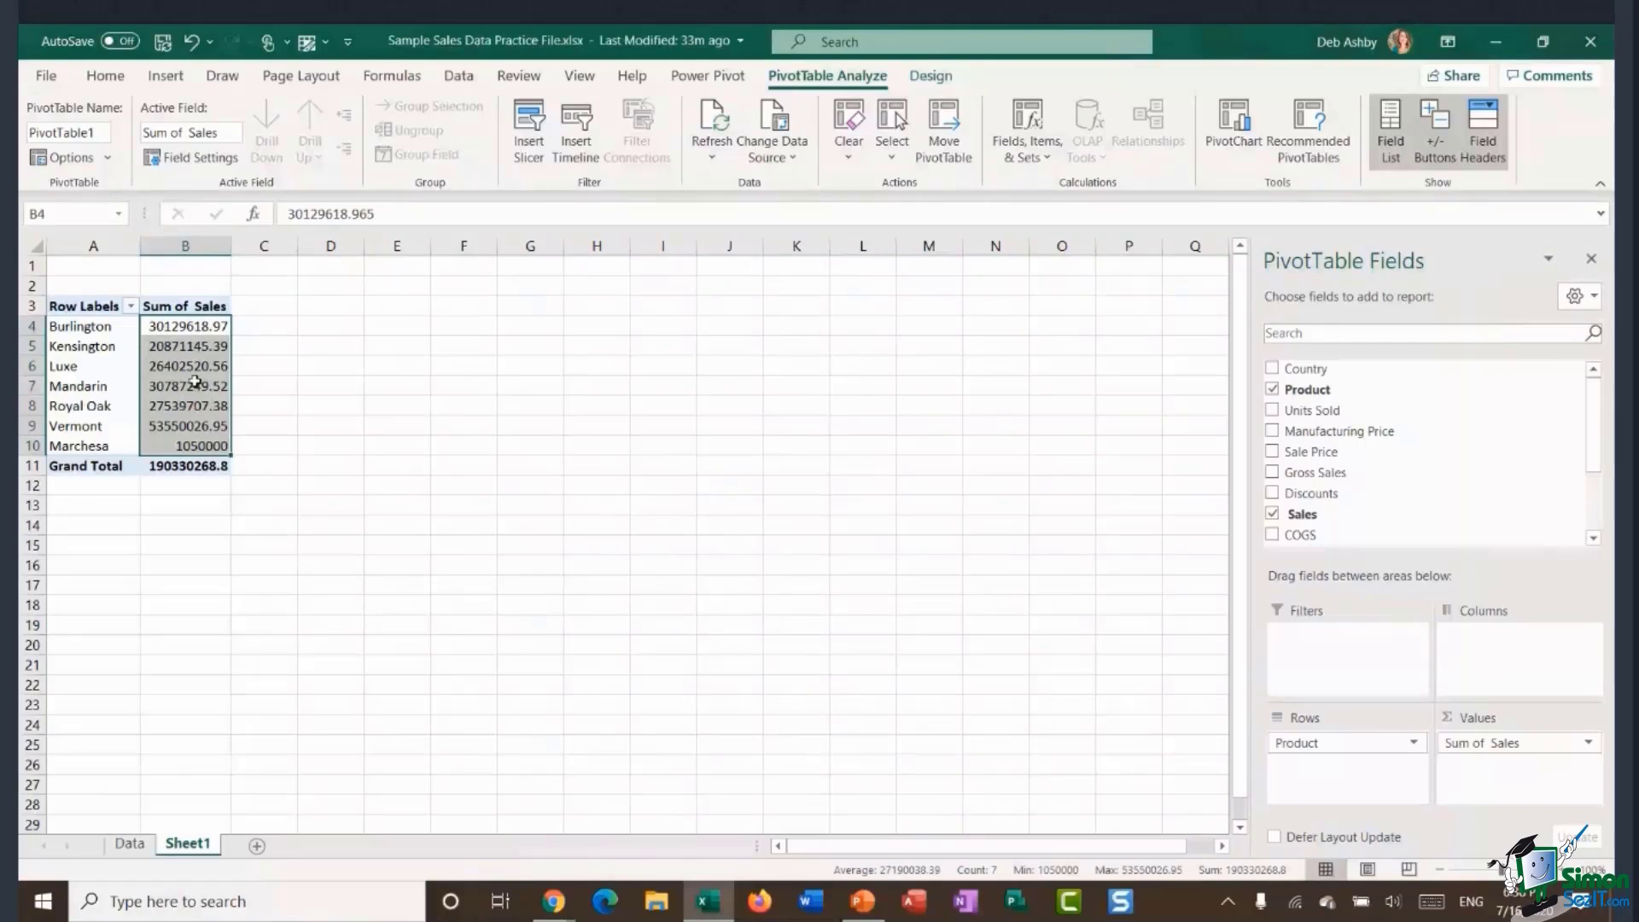
pyautogui.rightClick(195, 327)
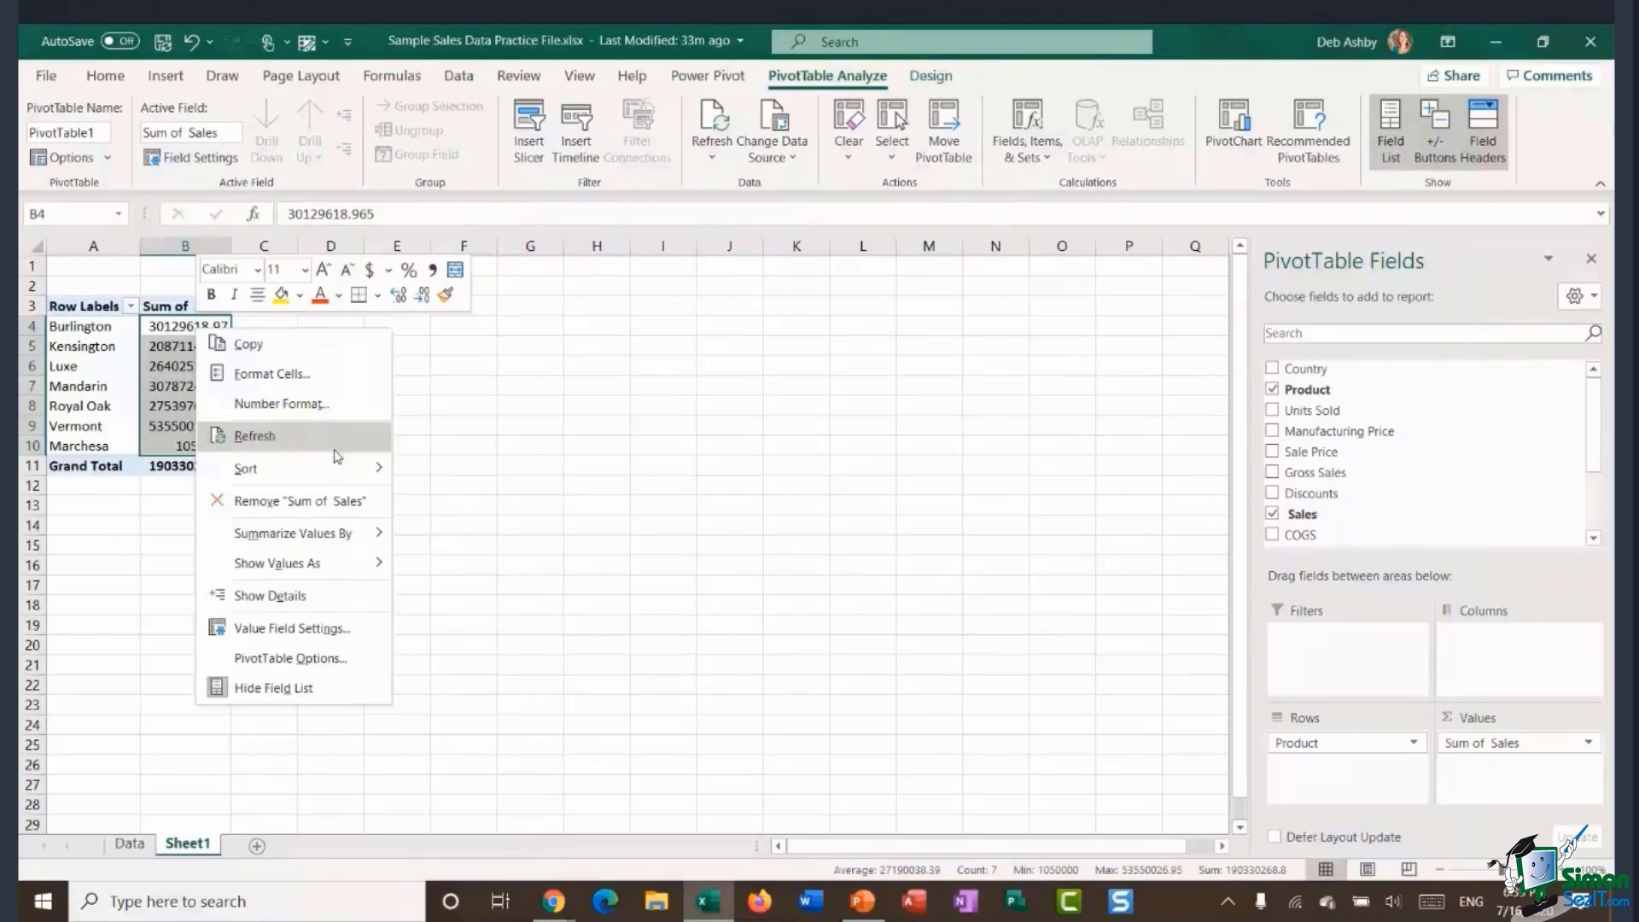
pyautogui.moveTo(311, 545)
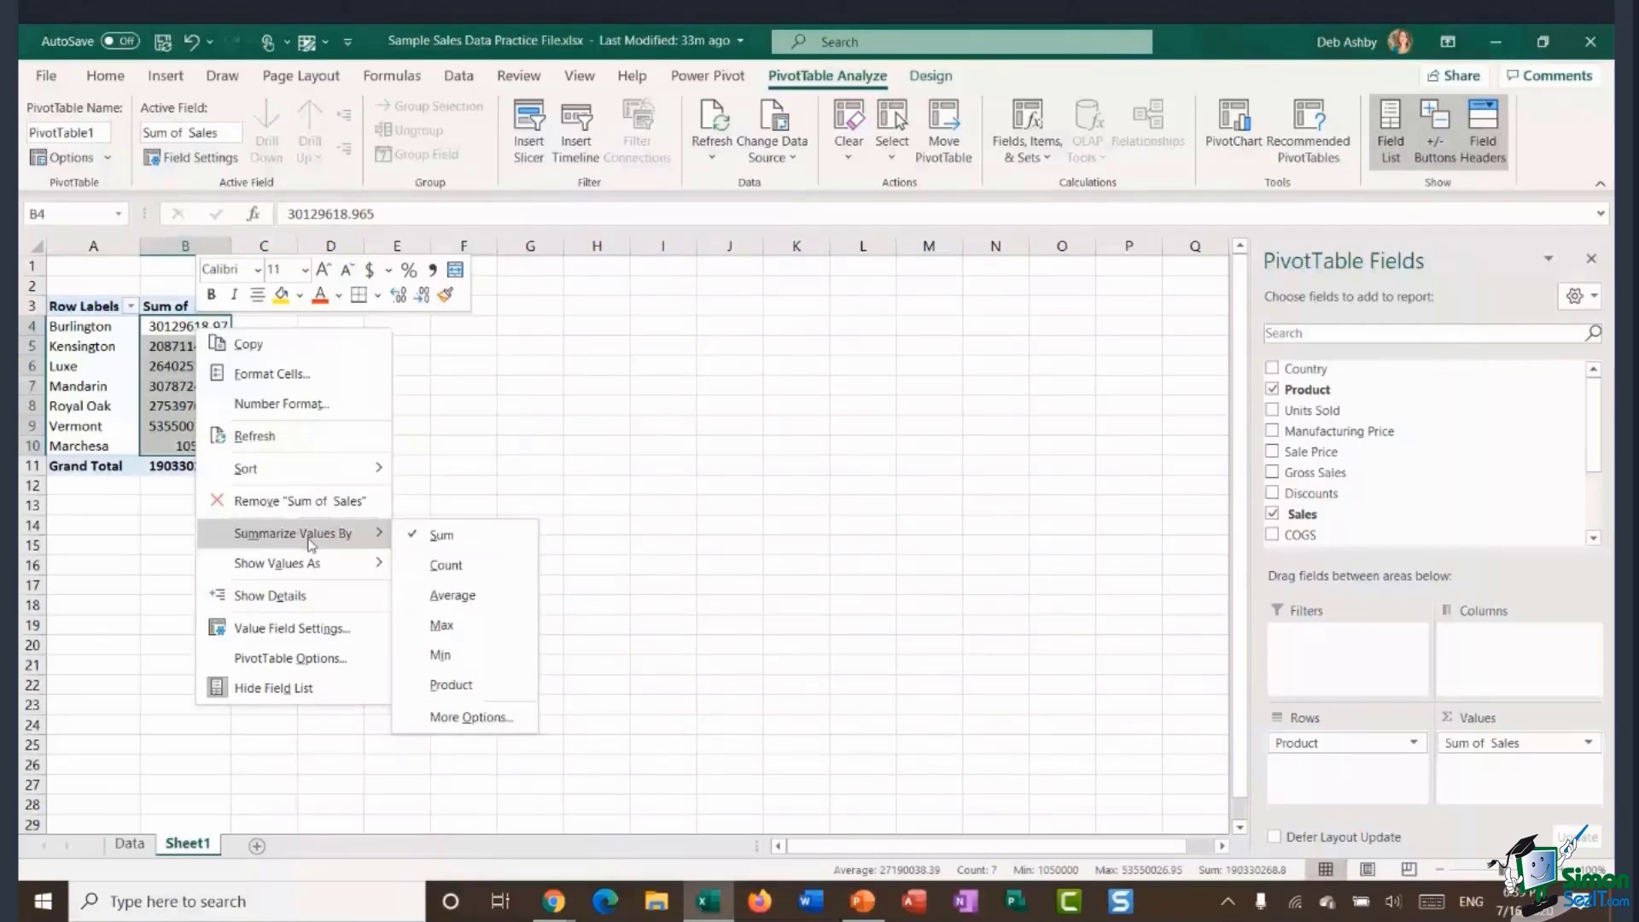
pyautogui.click(495, 565)
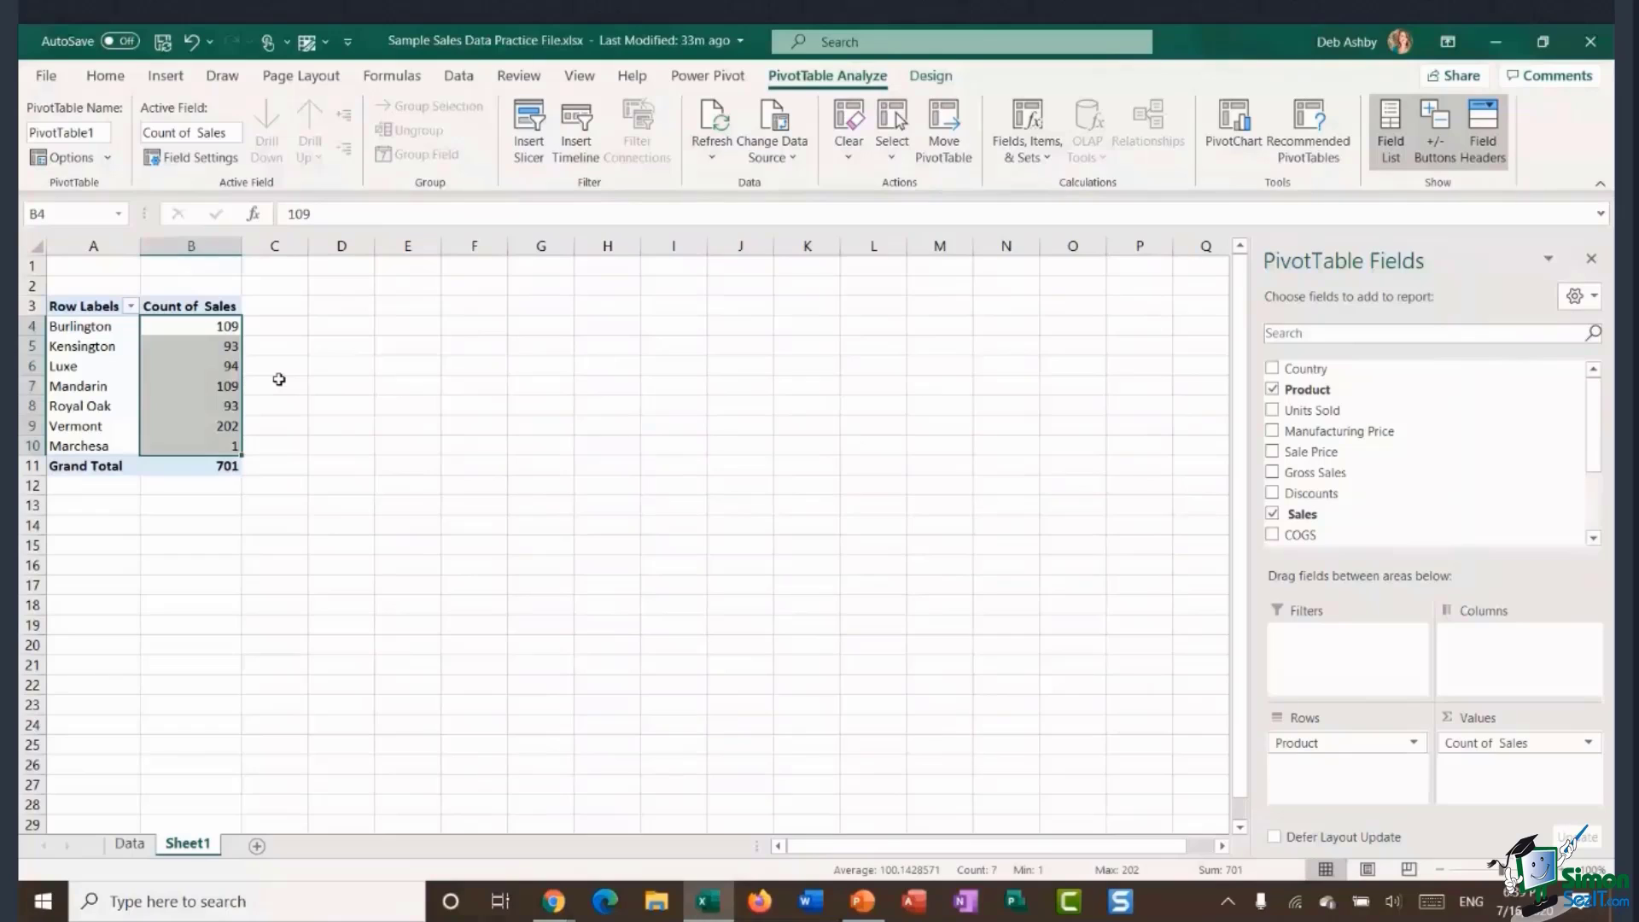
pyautogui.hotkey('ctrl', 'z')
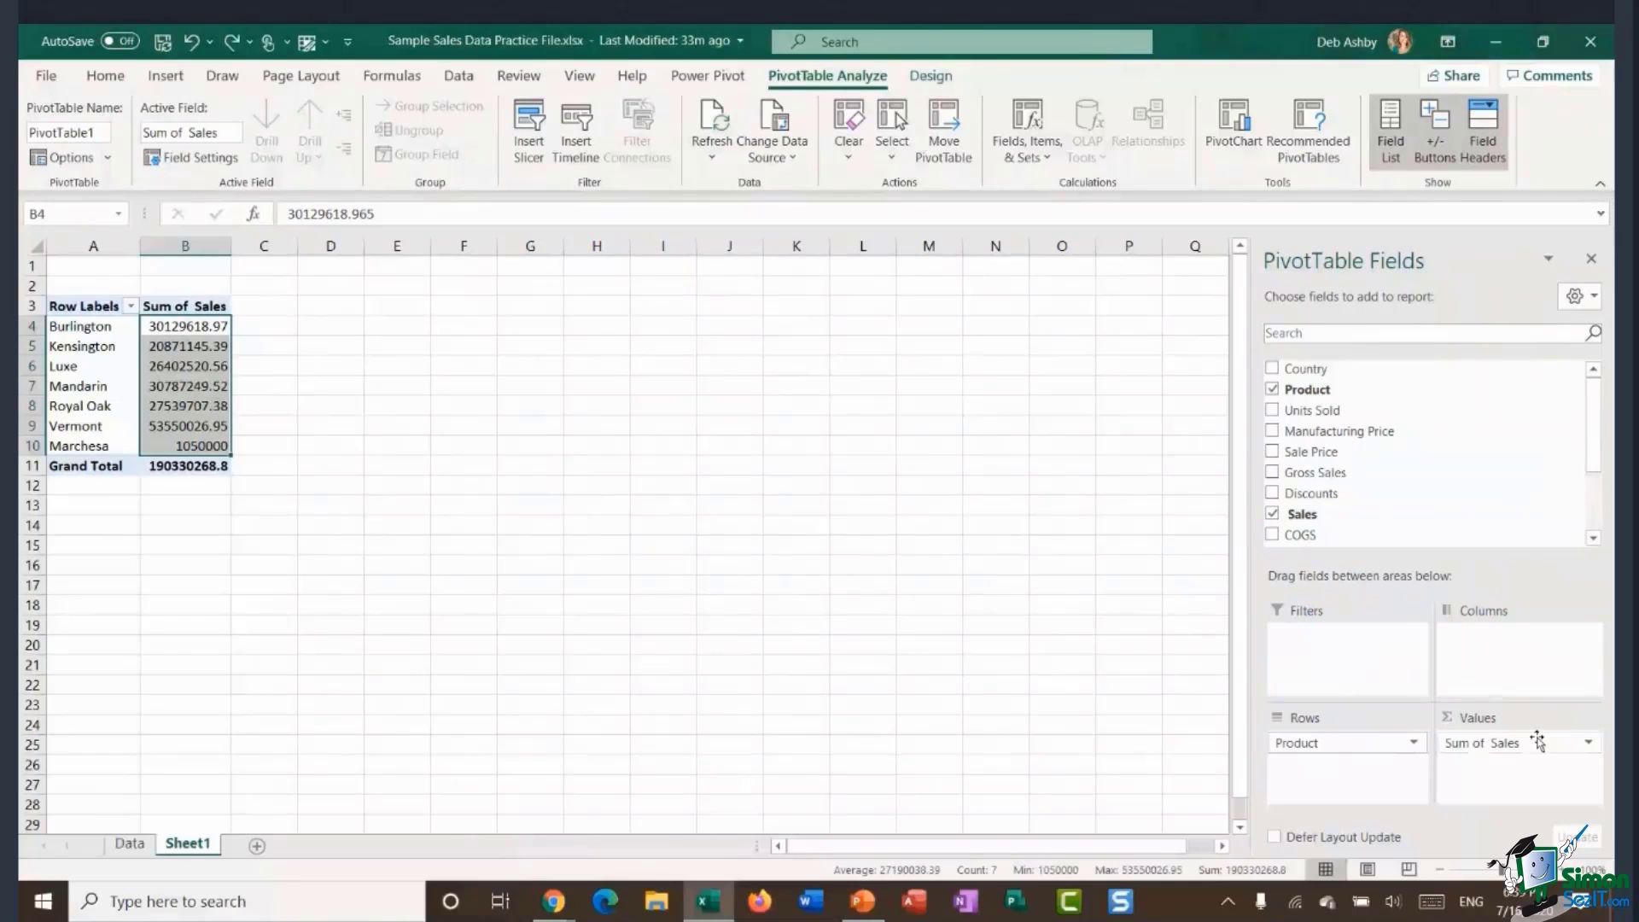
# Try switching Sum of Sales to Count through its Value Field Settings, and undo the change.
pyautogui.click(1588, 745)
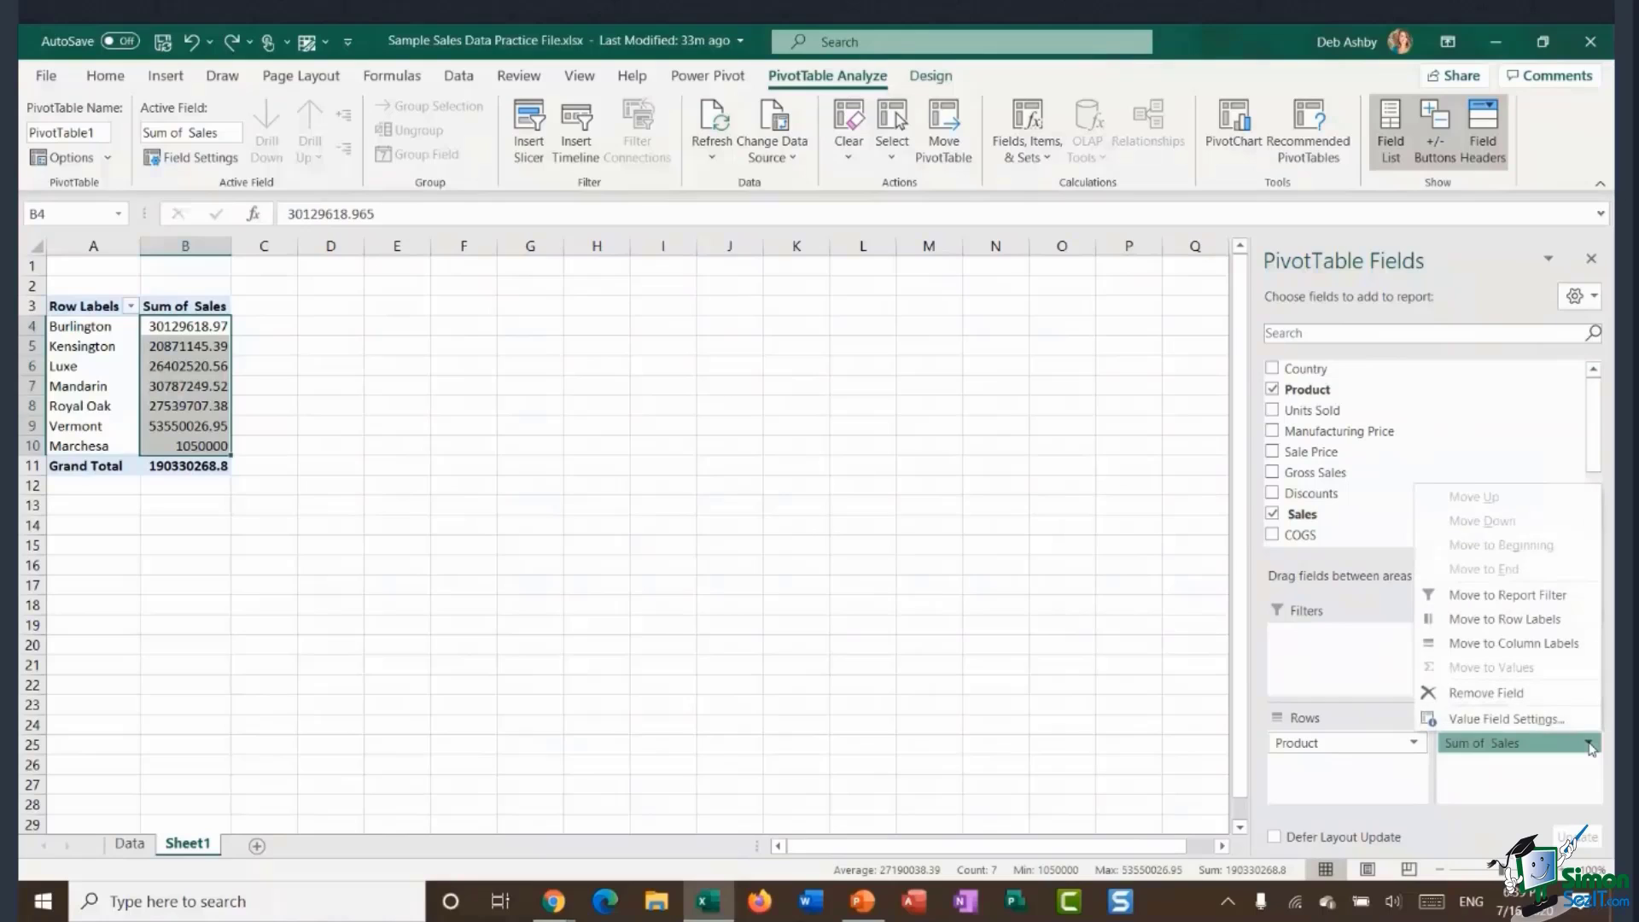
pyautogui.click(1506, 719)
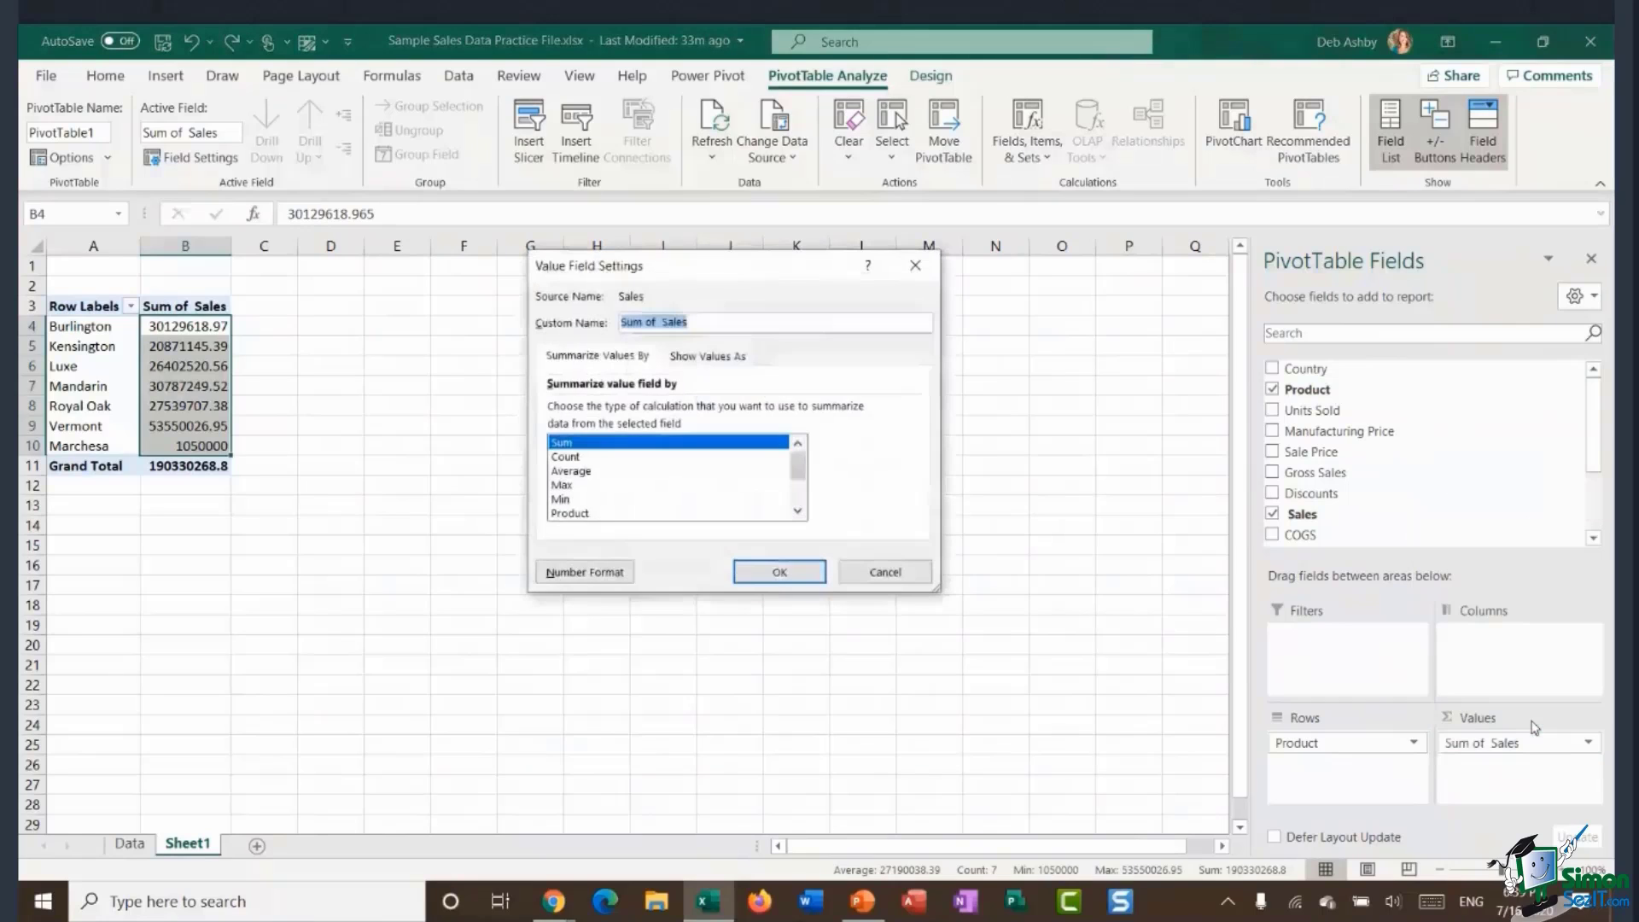
pyautogui.click(621, 458)
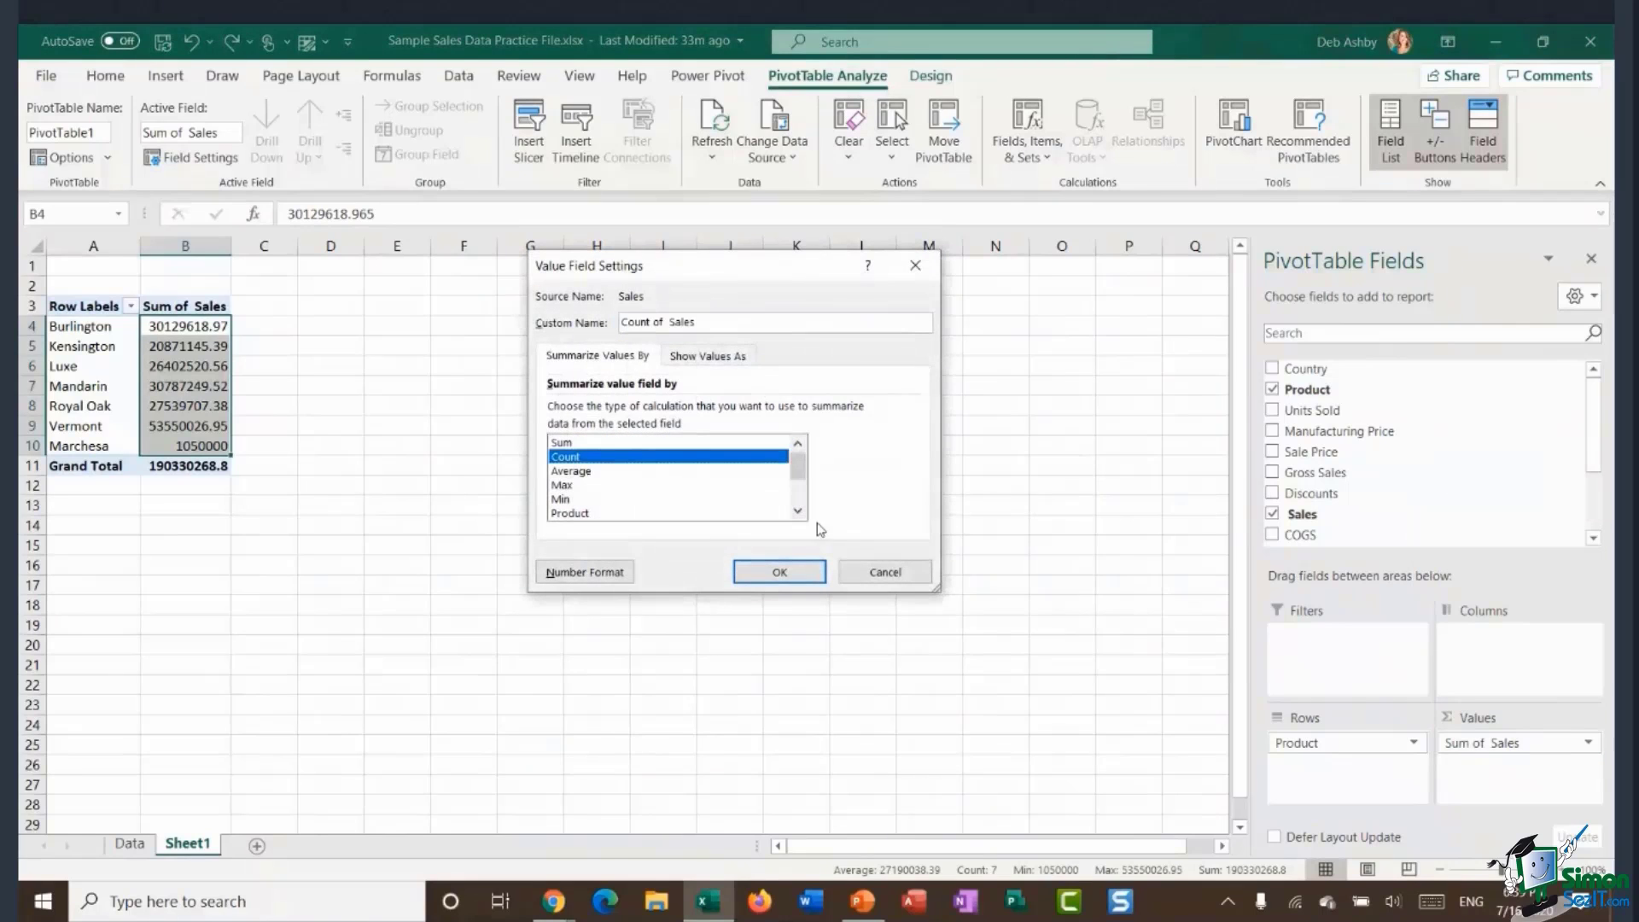
pyautogui.click(798, 568)
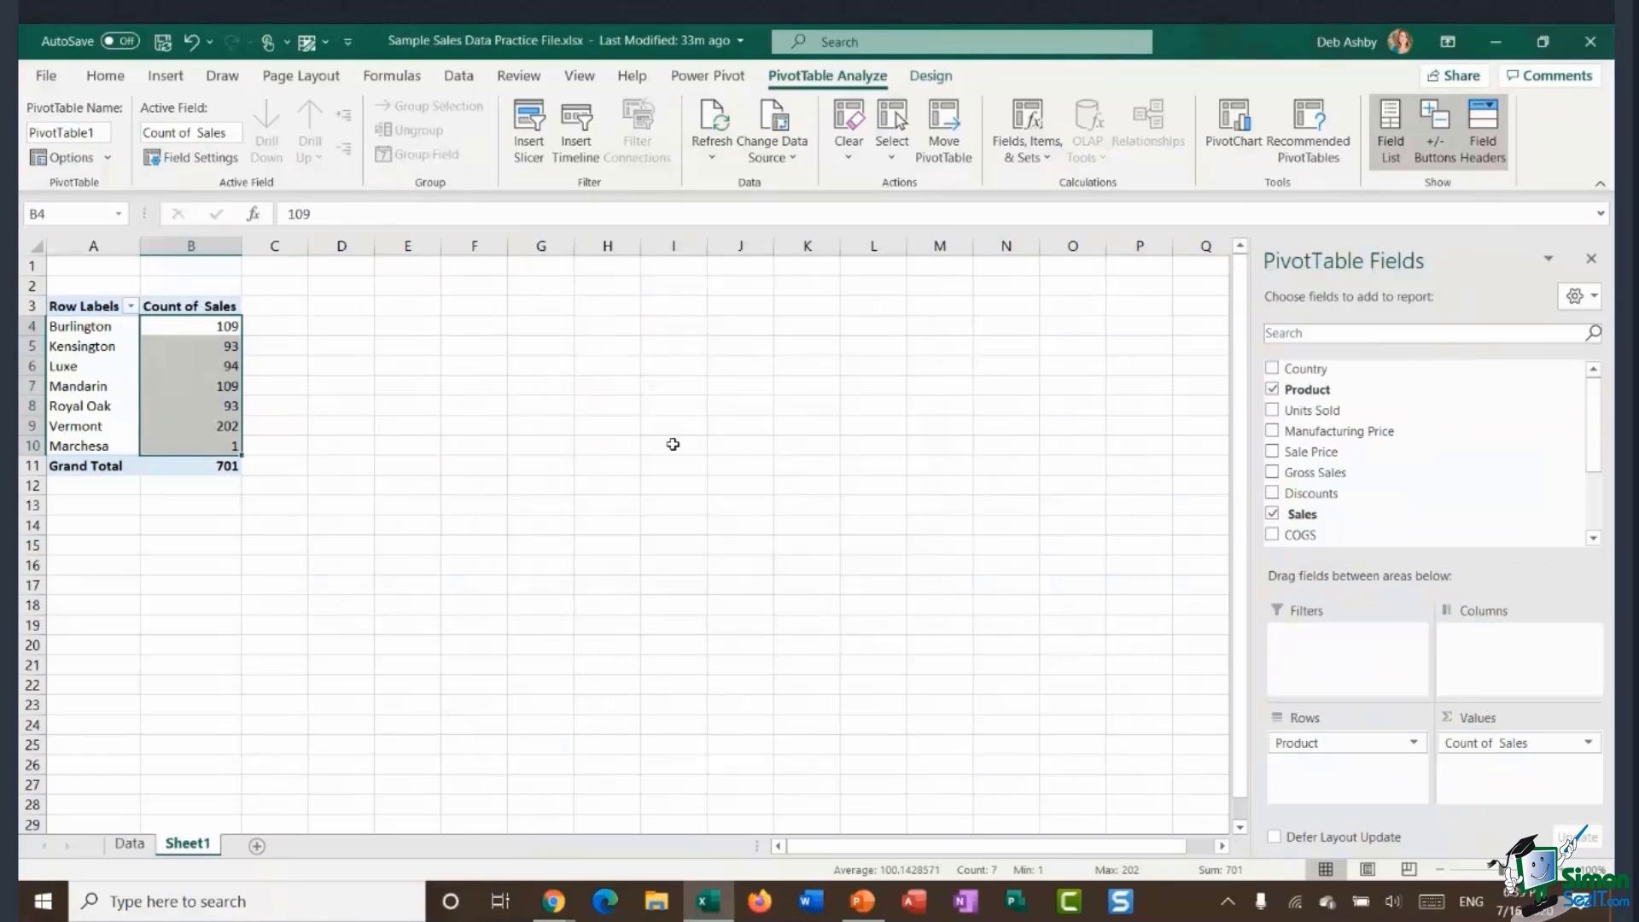
pyautogui.hotkey('ctrl', 'z')
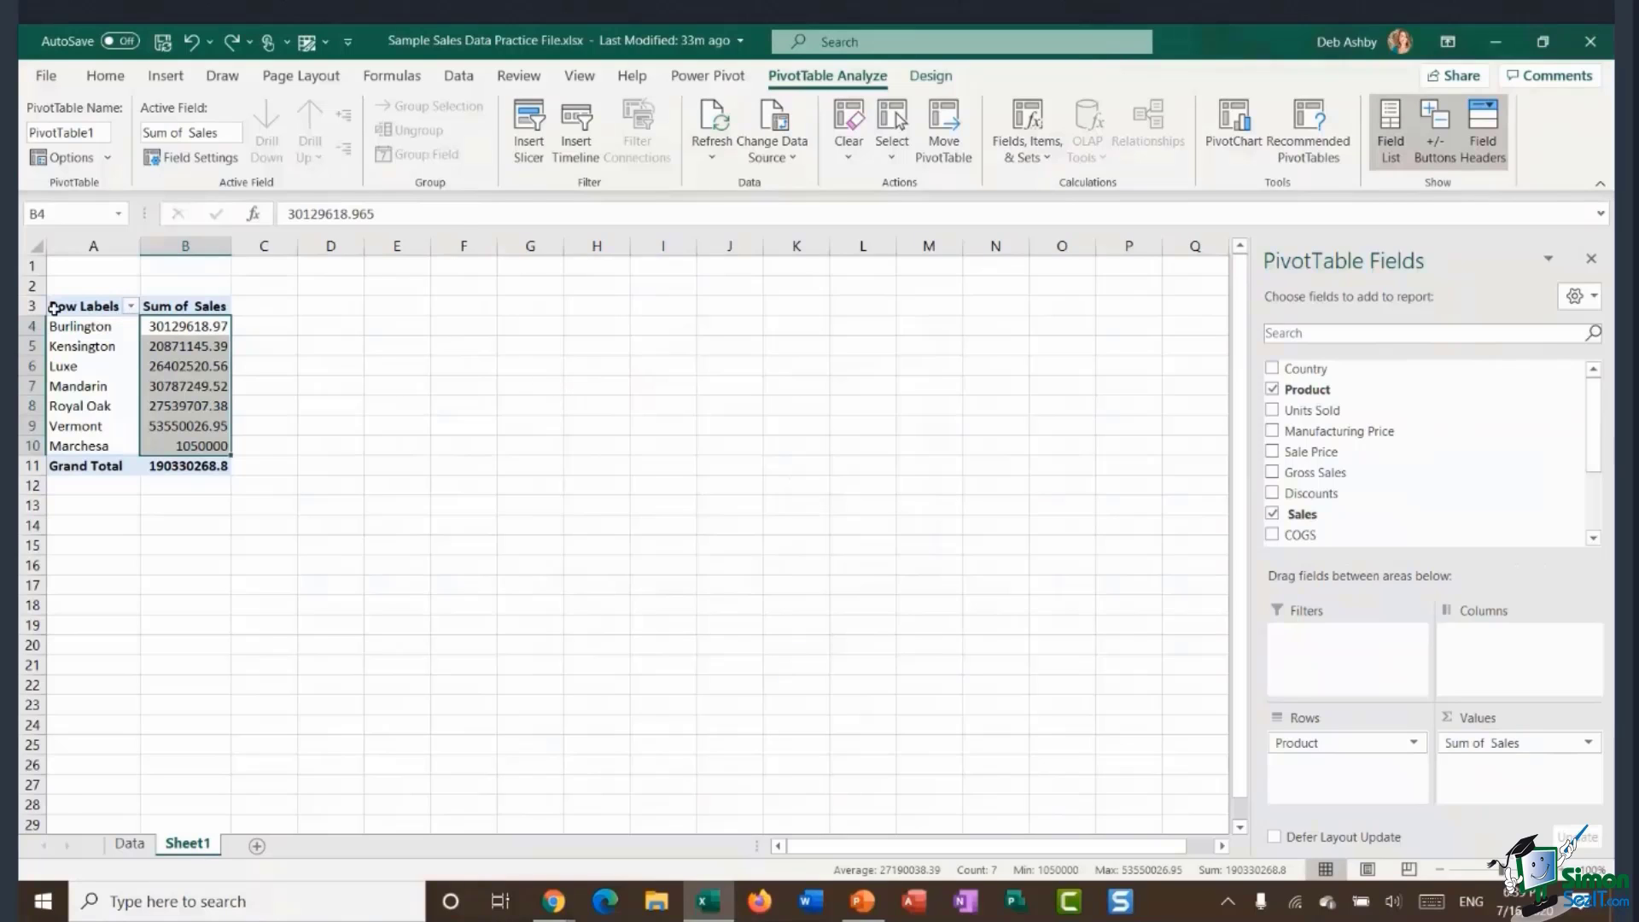
# Widen columns A and B and rename the PivotTable's Row Labels header as Product.
pyautogui.moveTo(140, 246); pyautogui.dragTo(343, 246)
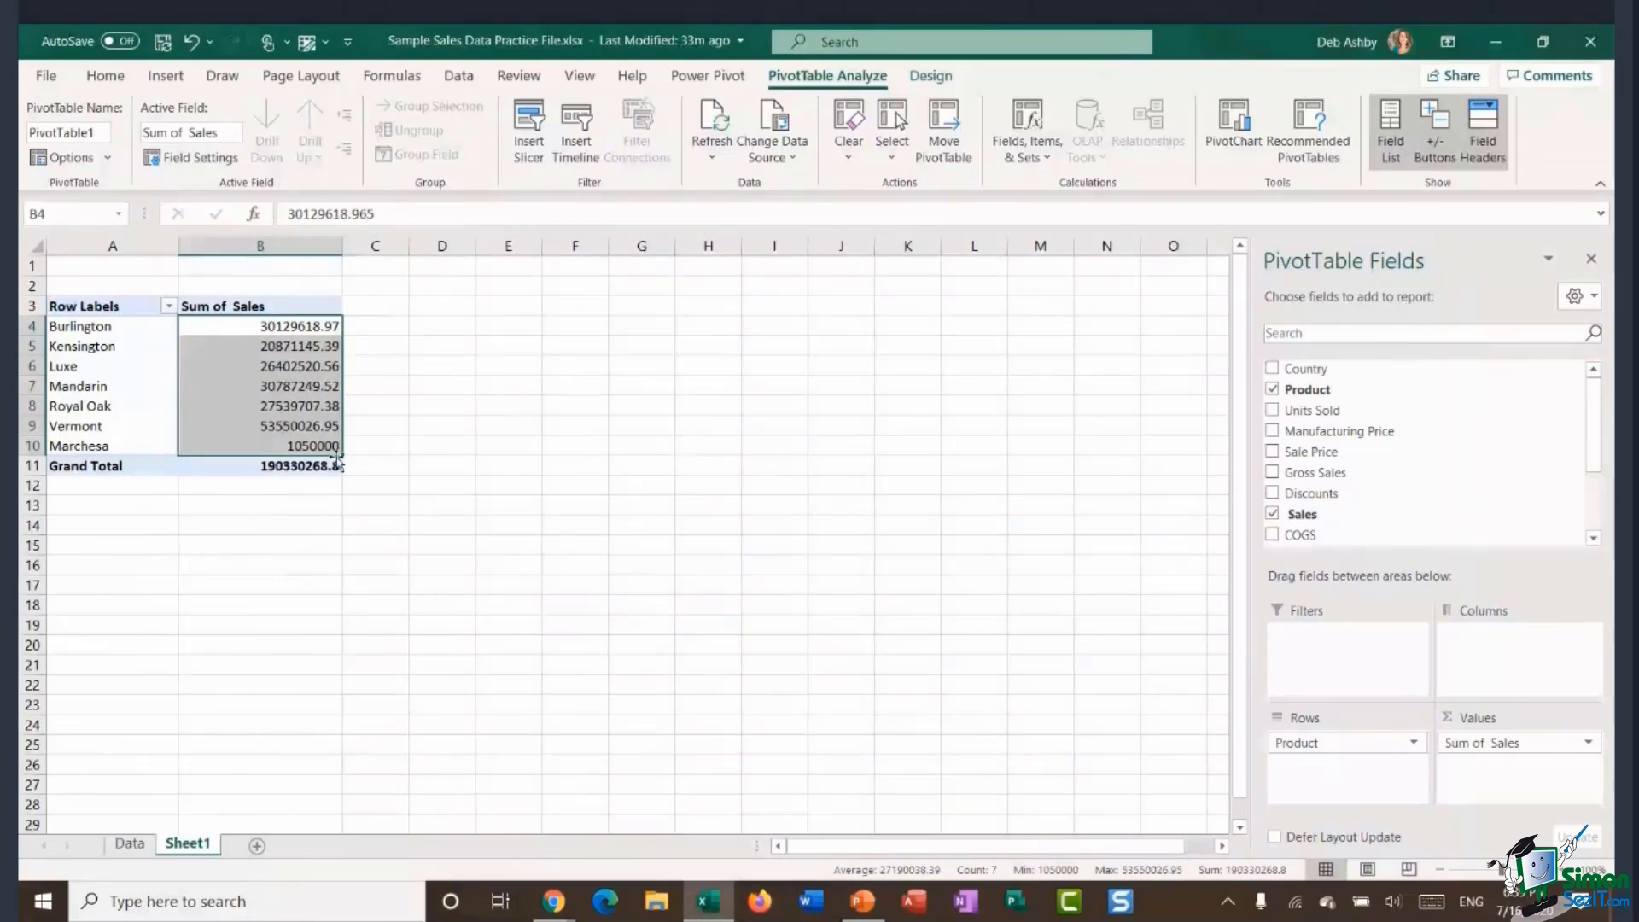
pyautogui.click(83, 308)
pyautogui.click(243, 310)
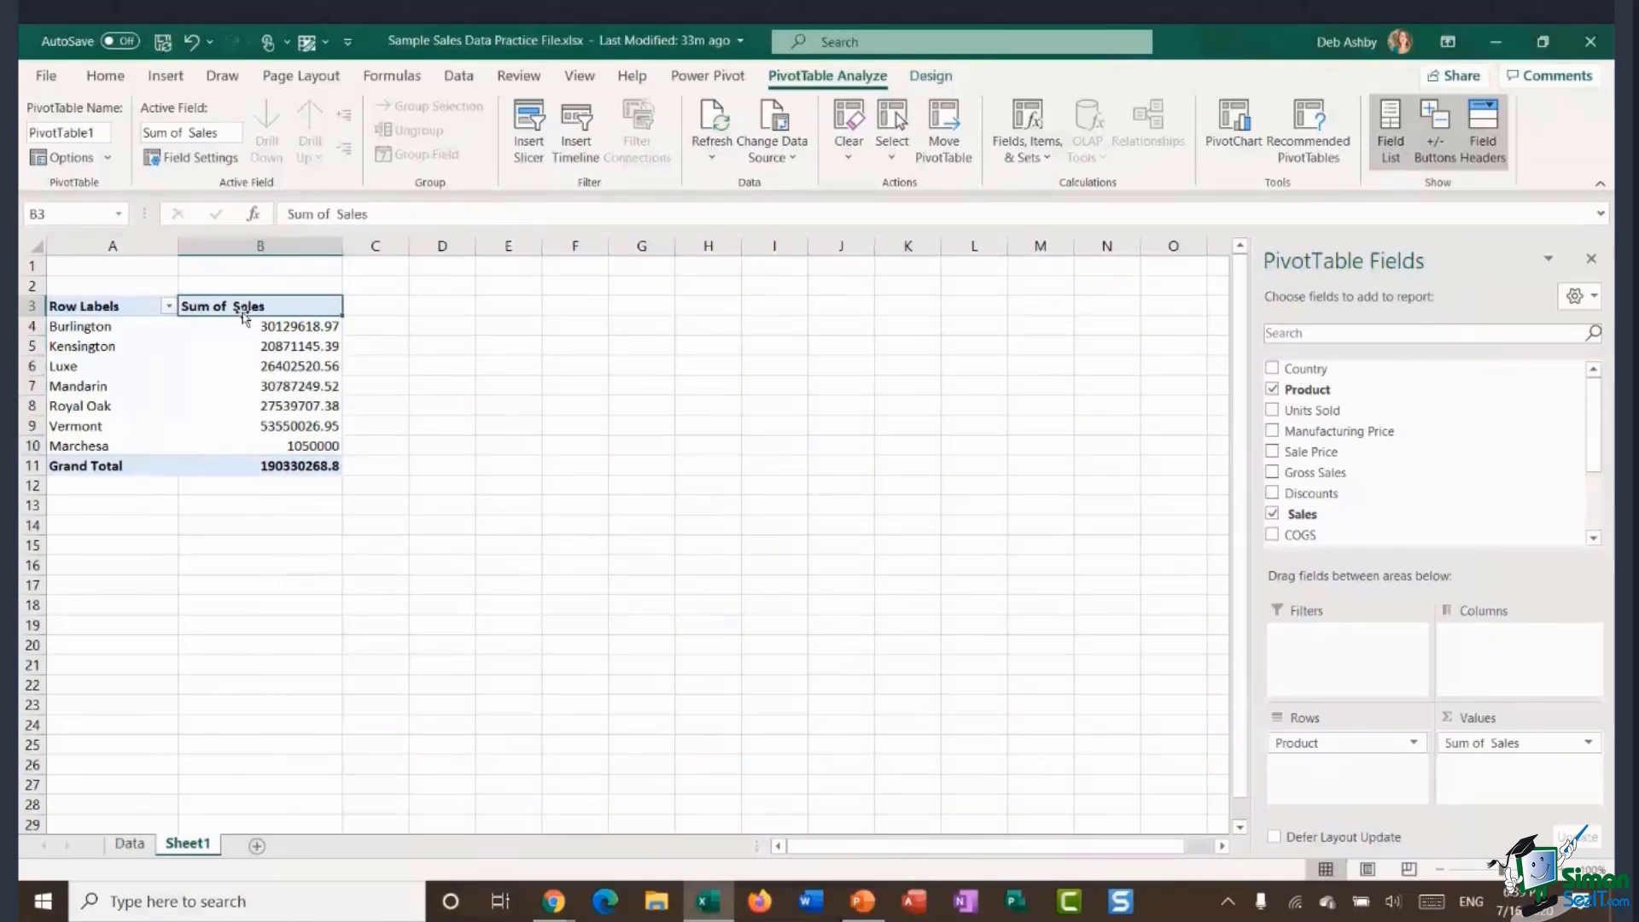
pyautogui.click(82, 305)
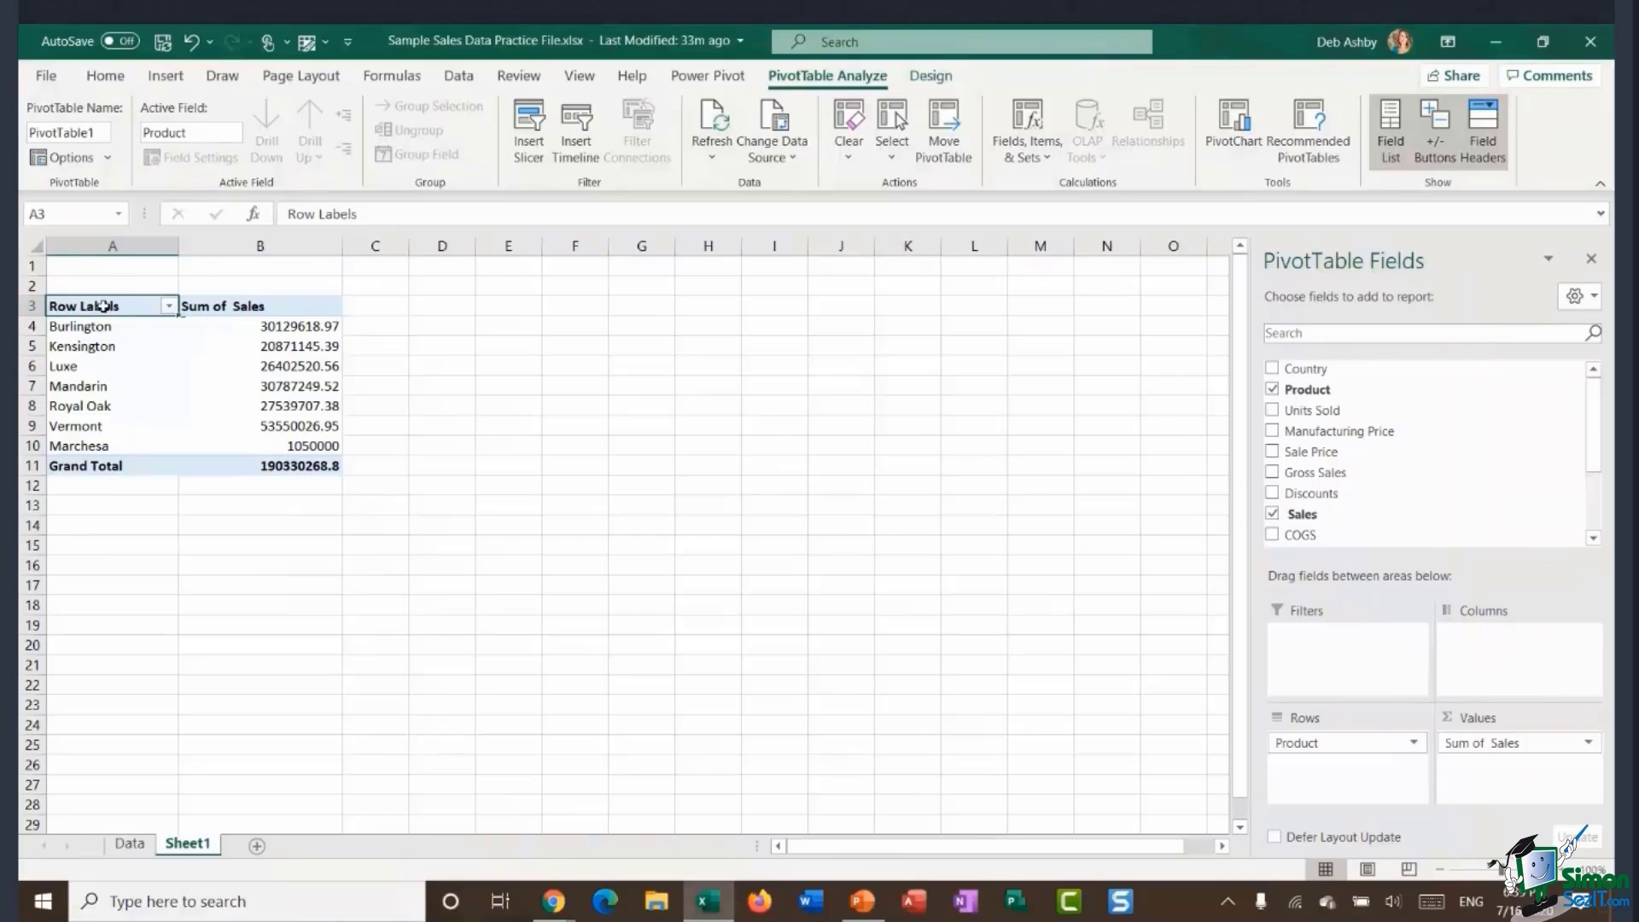
pyautogui.write('Product')
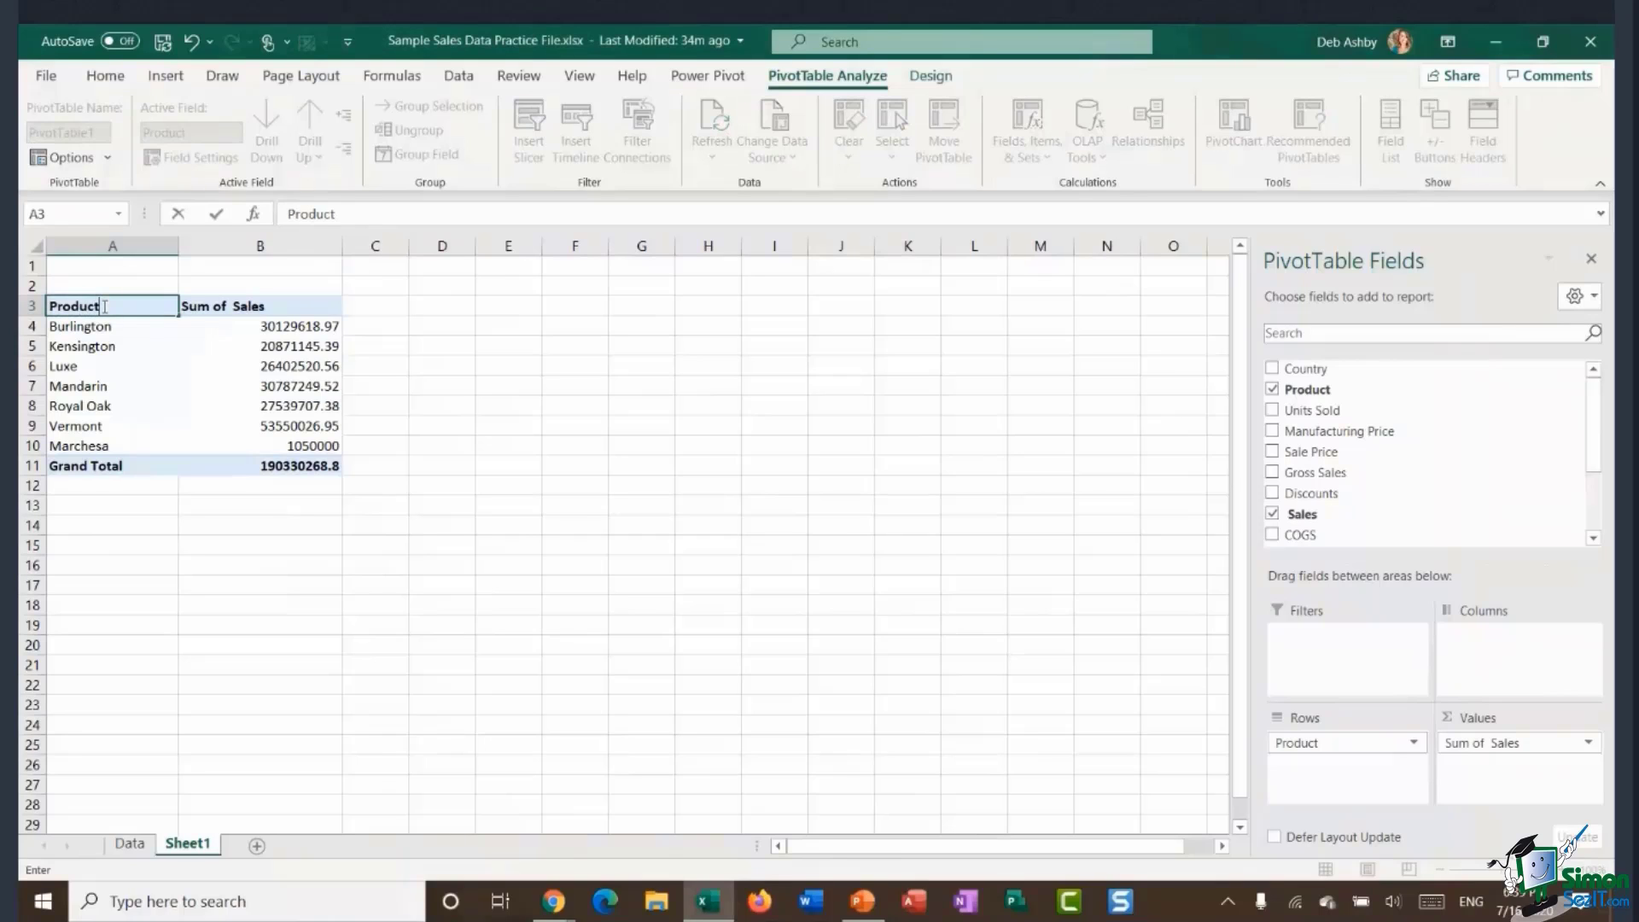
pyautogui.press('Return')
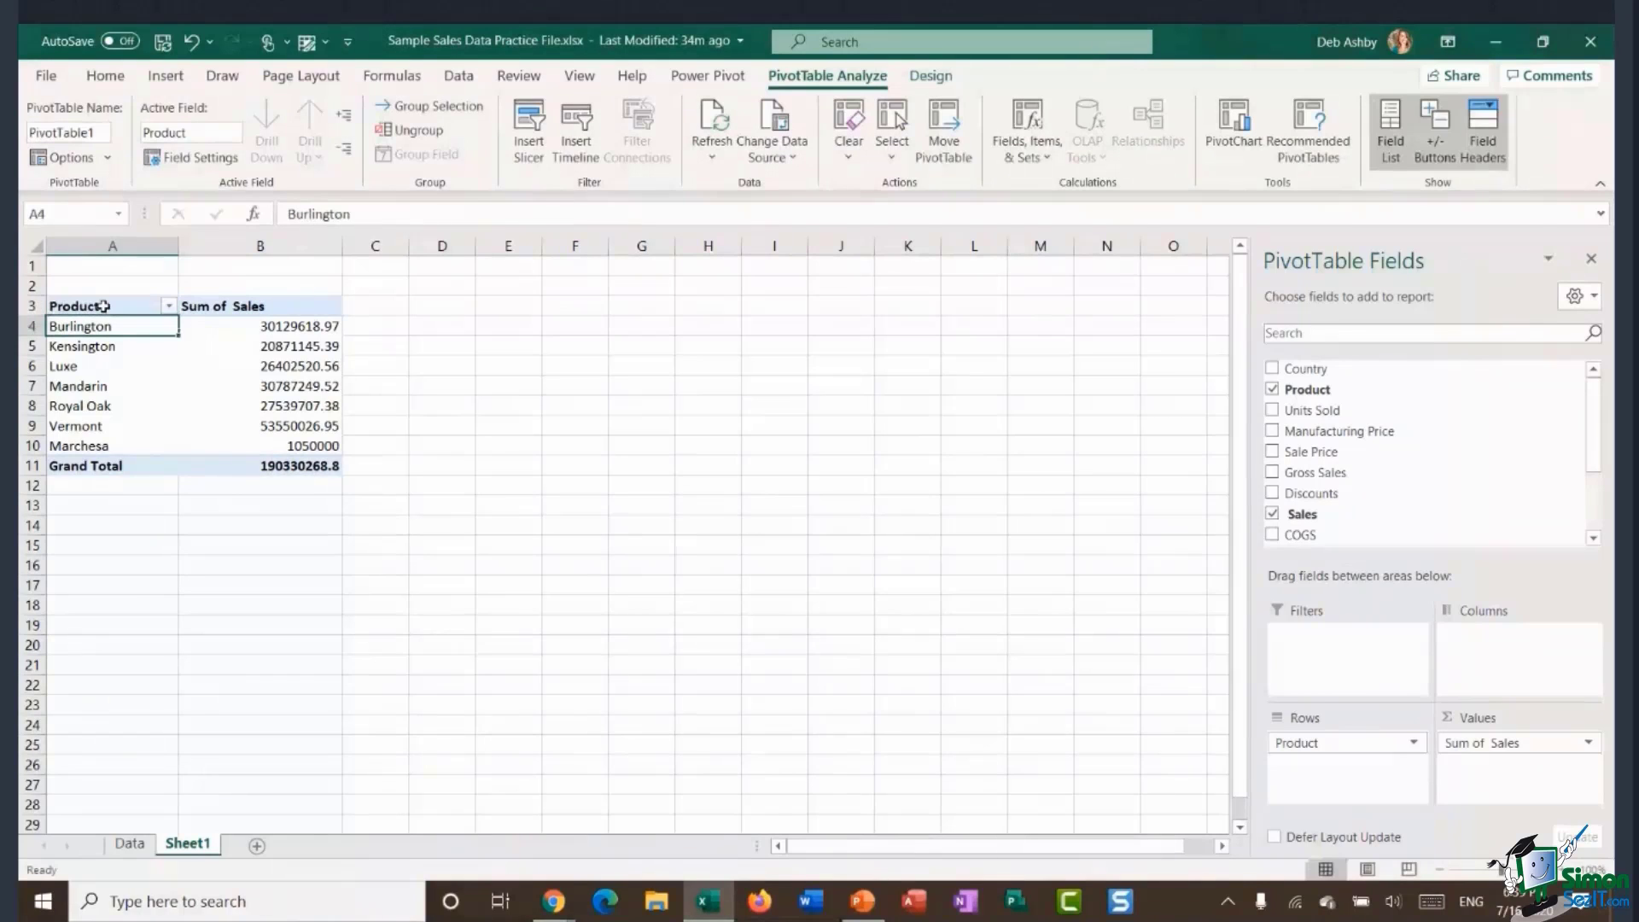
# Rename the Sum of Sales header as Total Sales.
pyautogui.click(260, 308)
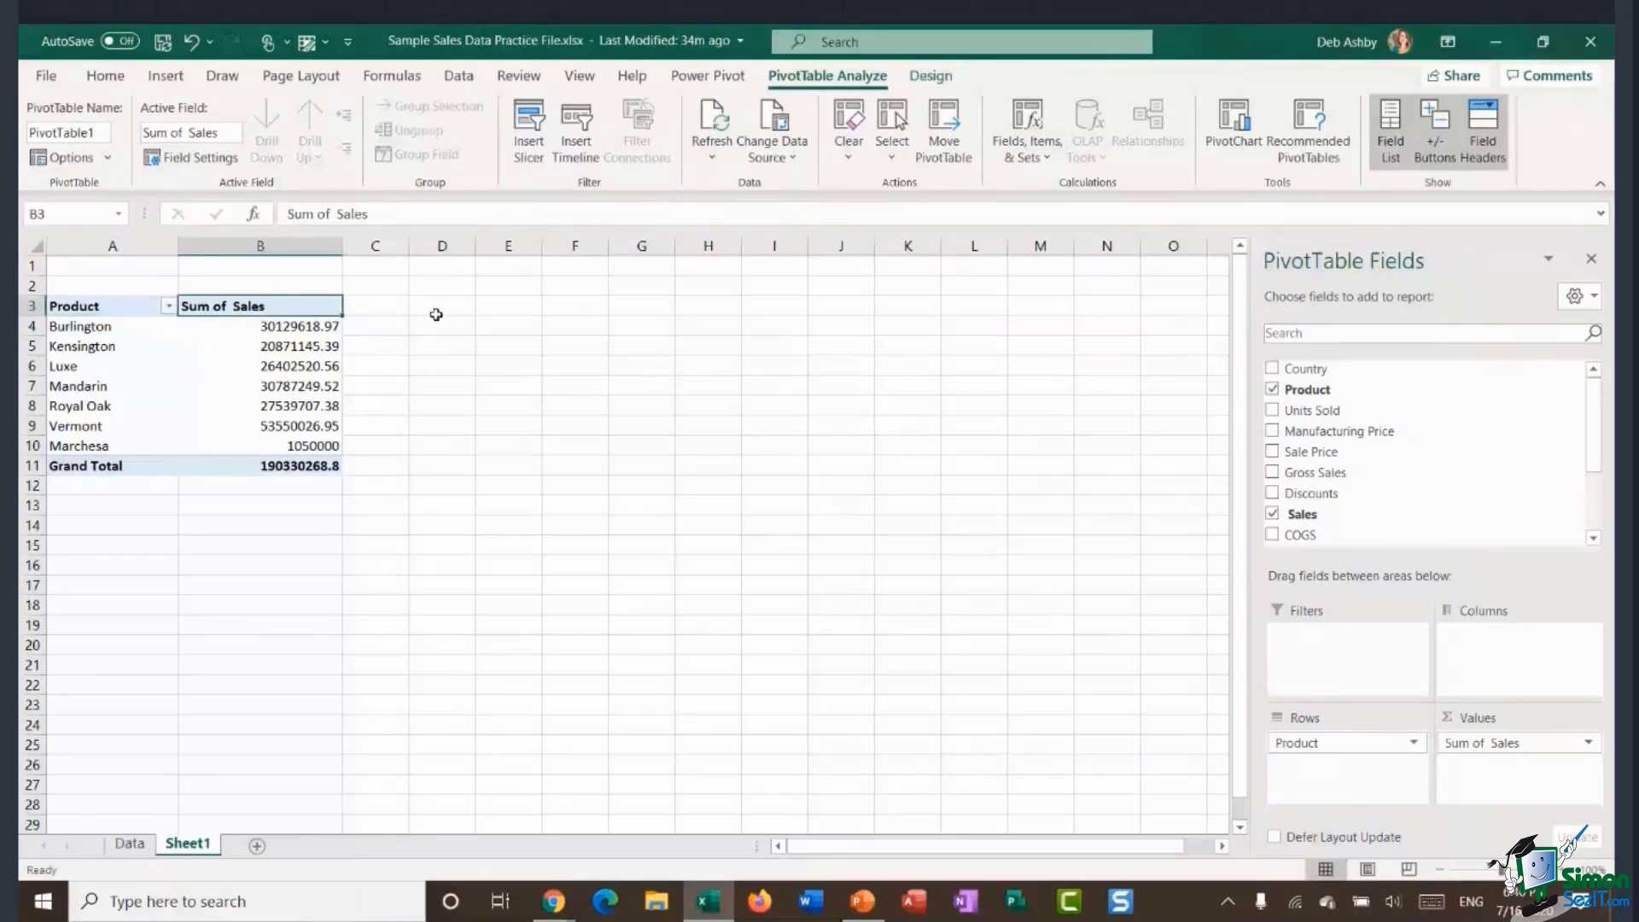
pyautogui.write('Total Sl')
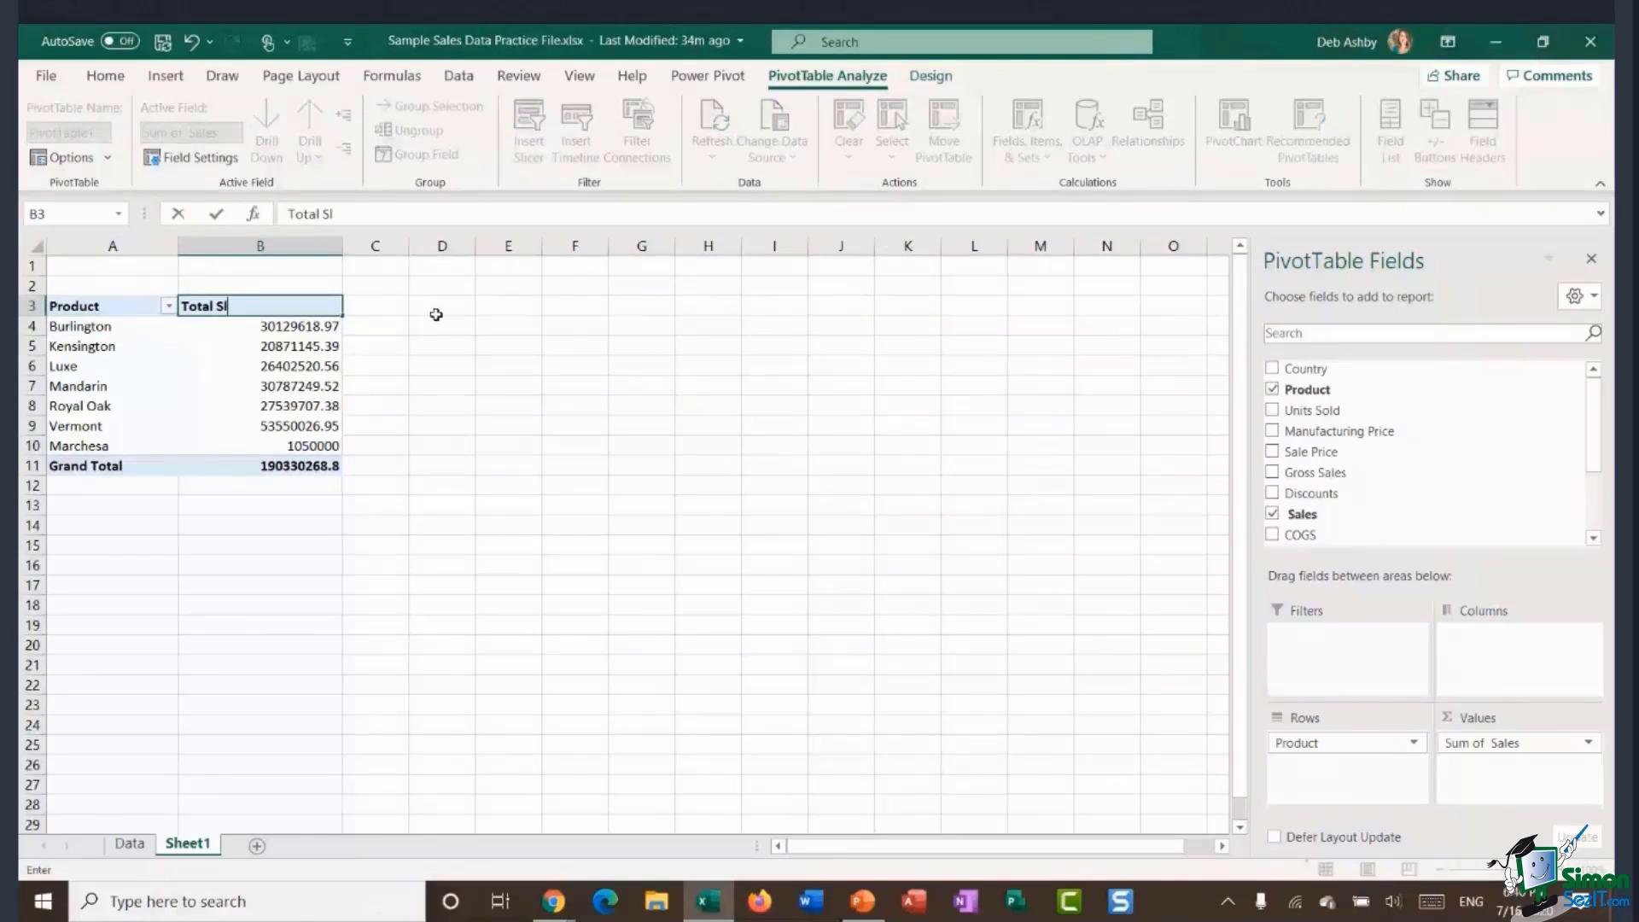
pyautogui.press('BackSpace')
pyautogui.write('ales')
pyautogui.press('Return')
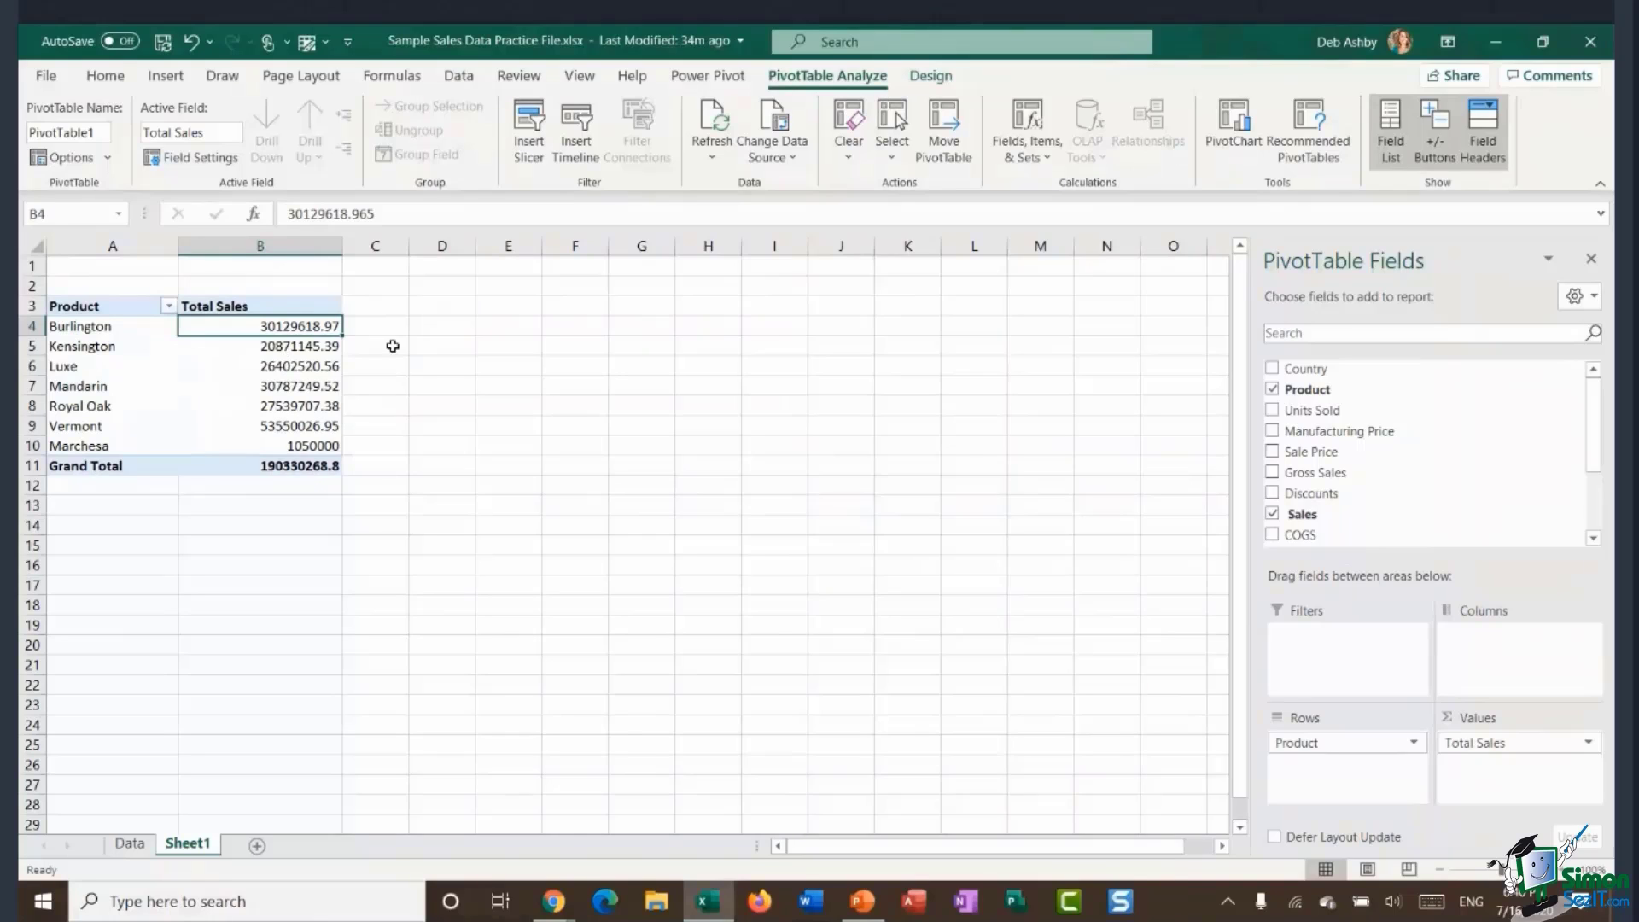
# Widen columns A and B of the PivotTable slightly by hand.
pyautogui.moveTo(268, 365)
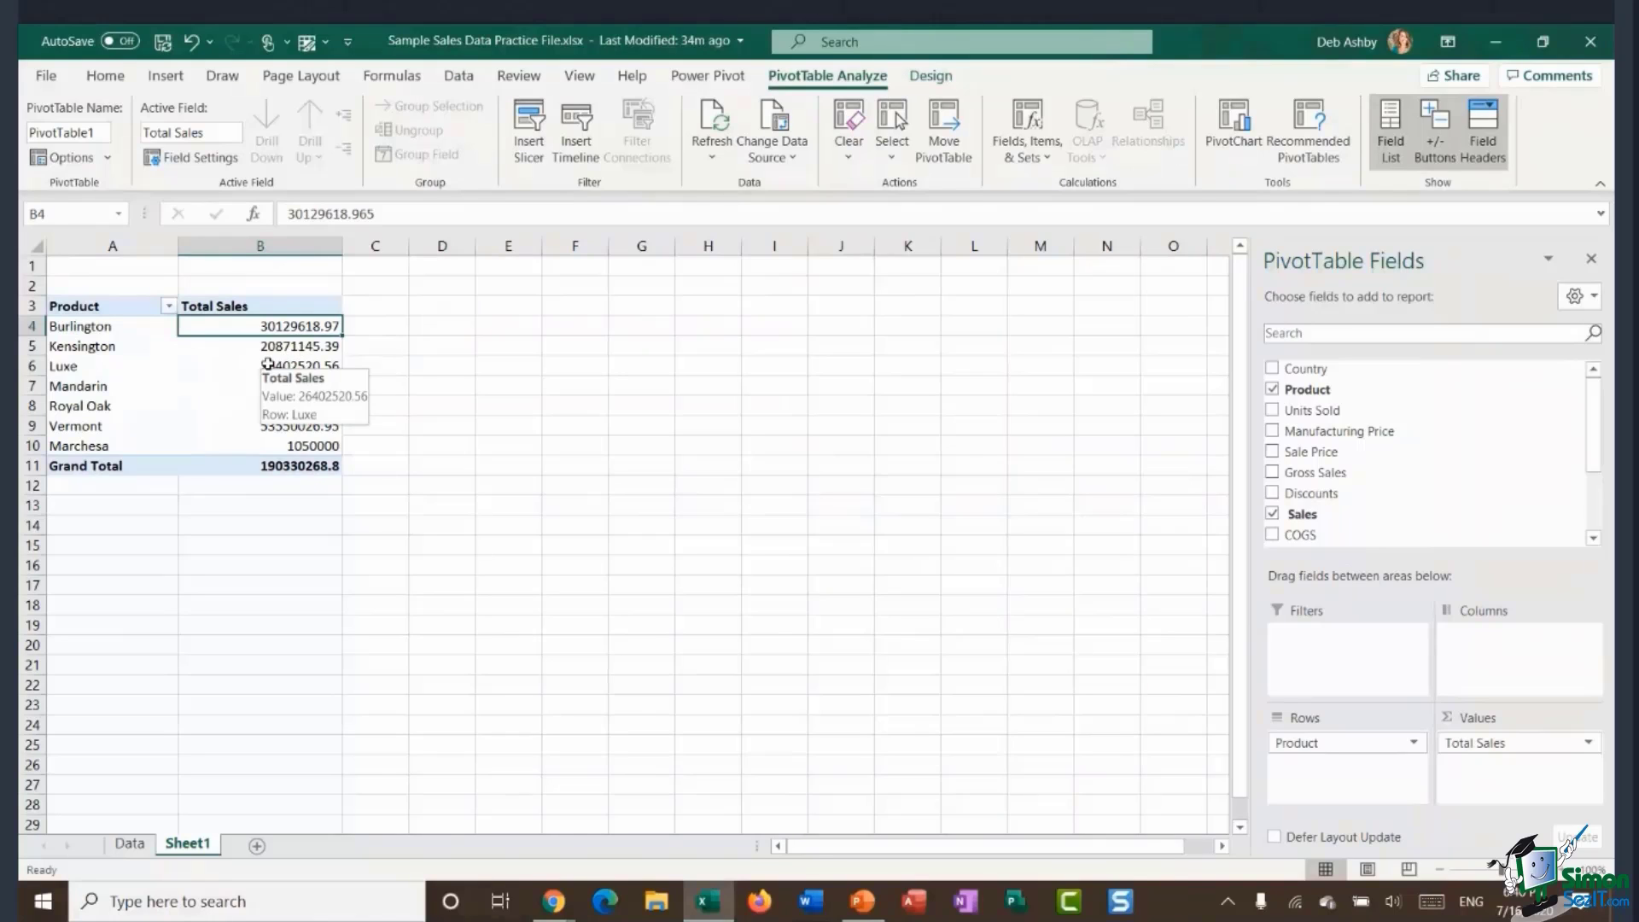
pyautogui.moveTo(178, 247); pyautogui.dragTo(190, 248)
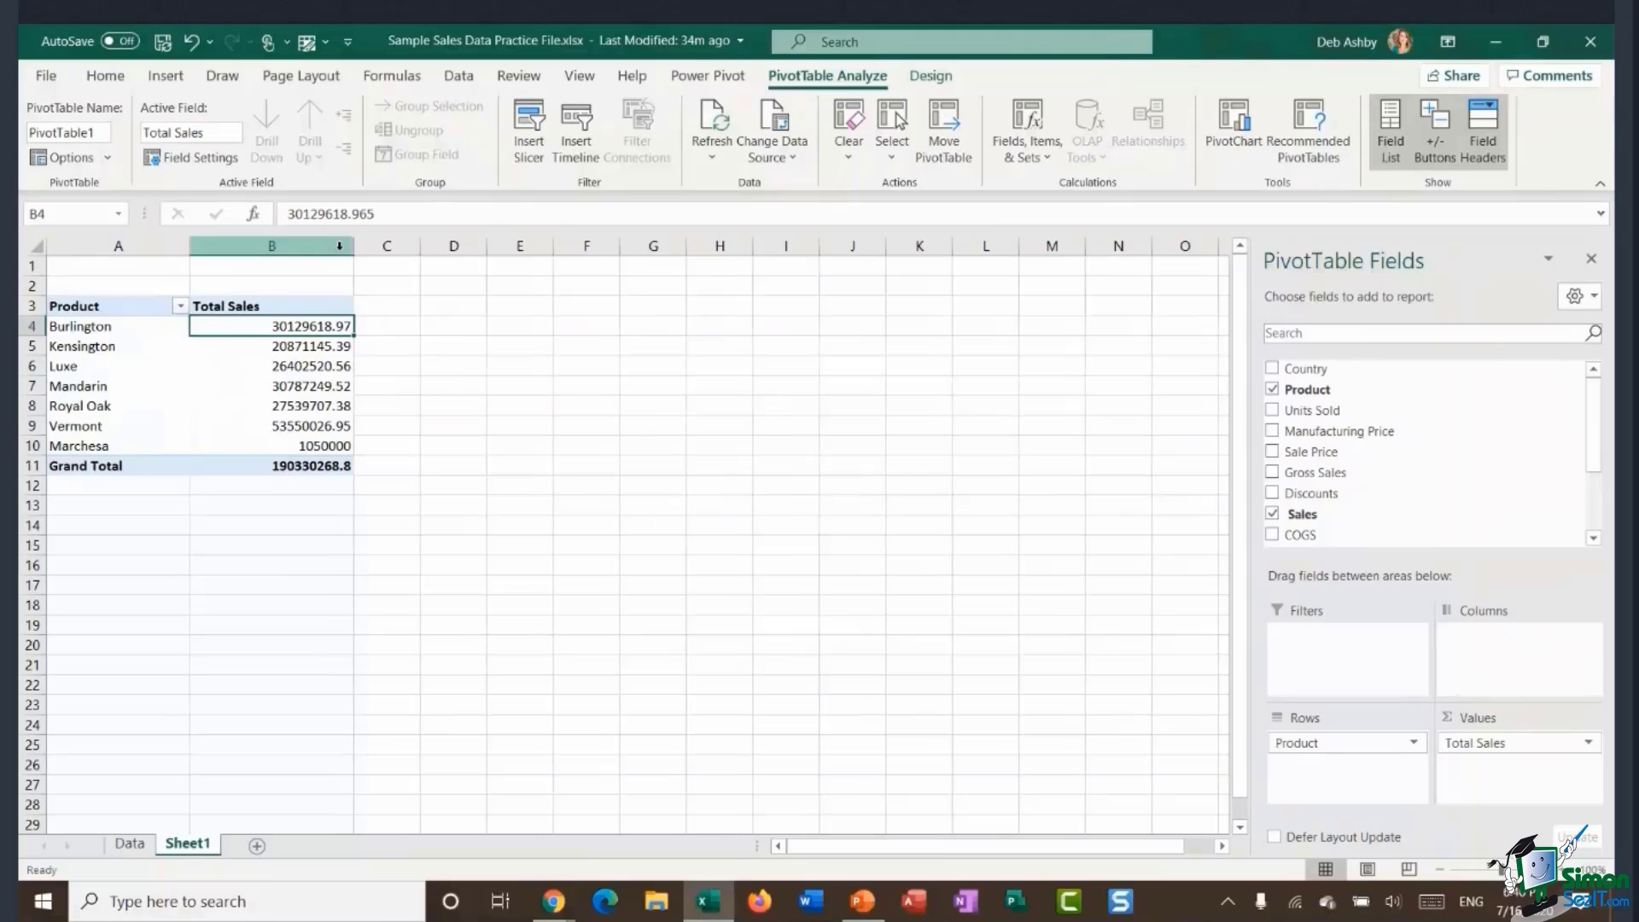
pyautogui.moveTo(353, 247); pyautogui.dragTo(364, 247)
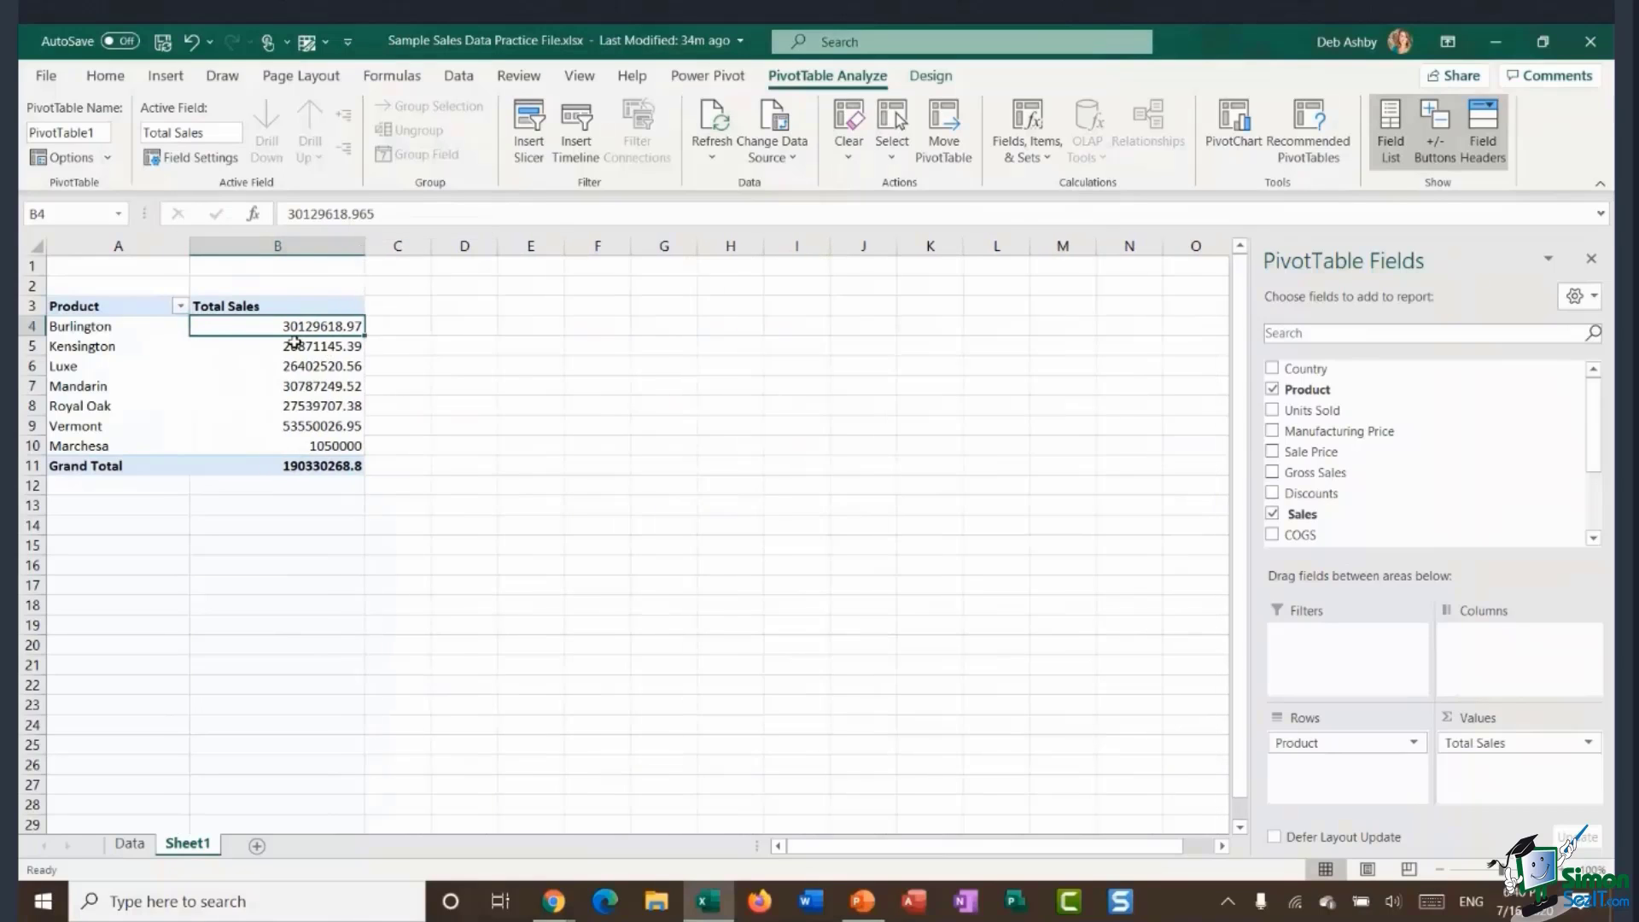
pyautogui.moveTo(293, 343)
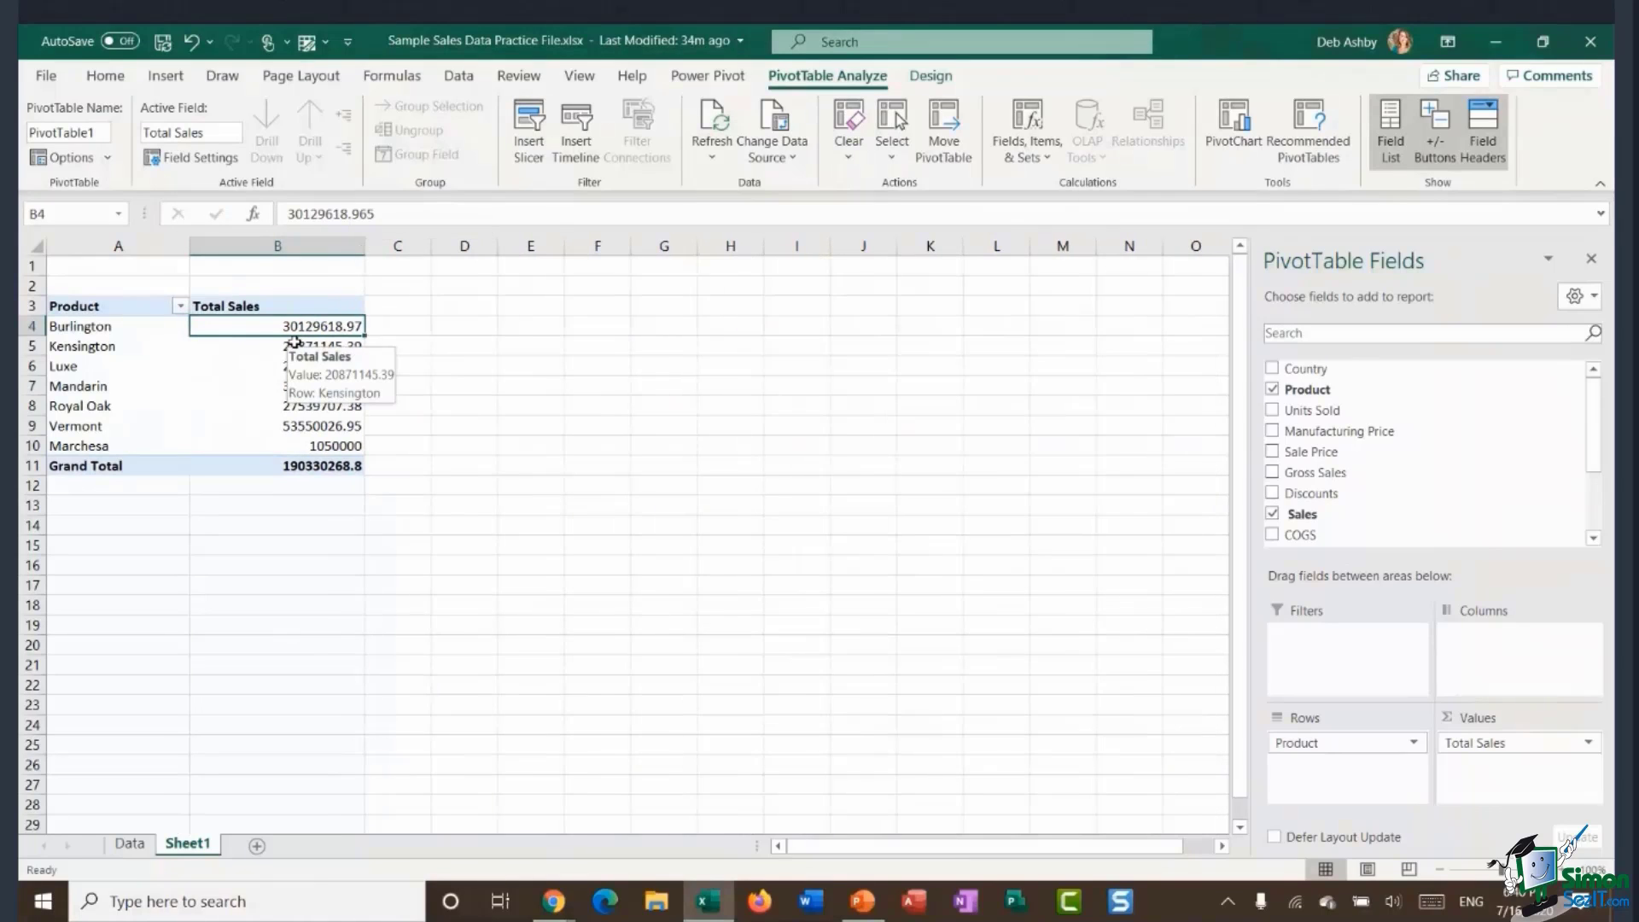
pyautogui.moveTo(269, 324); pyautogui.dragTo(275, 443)
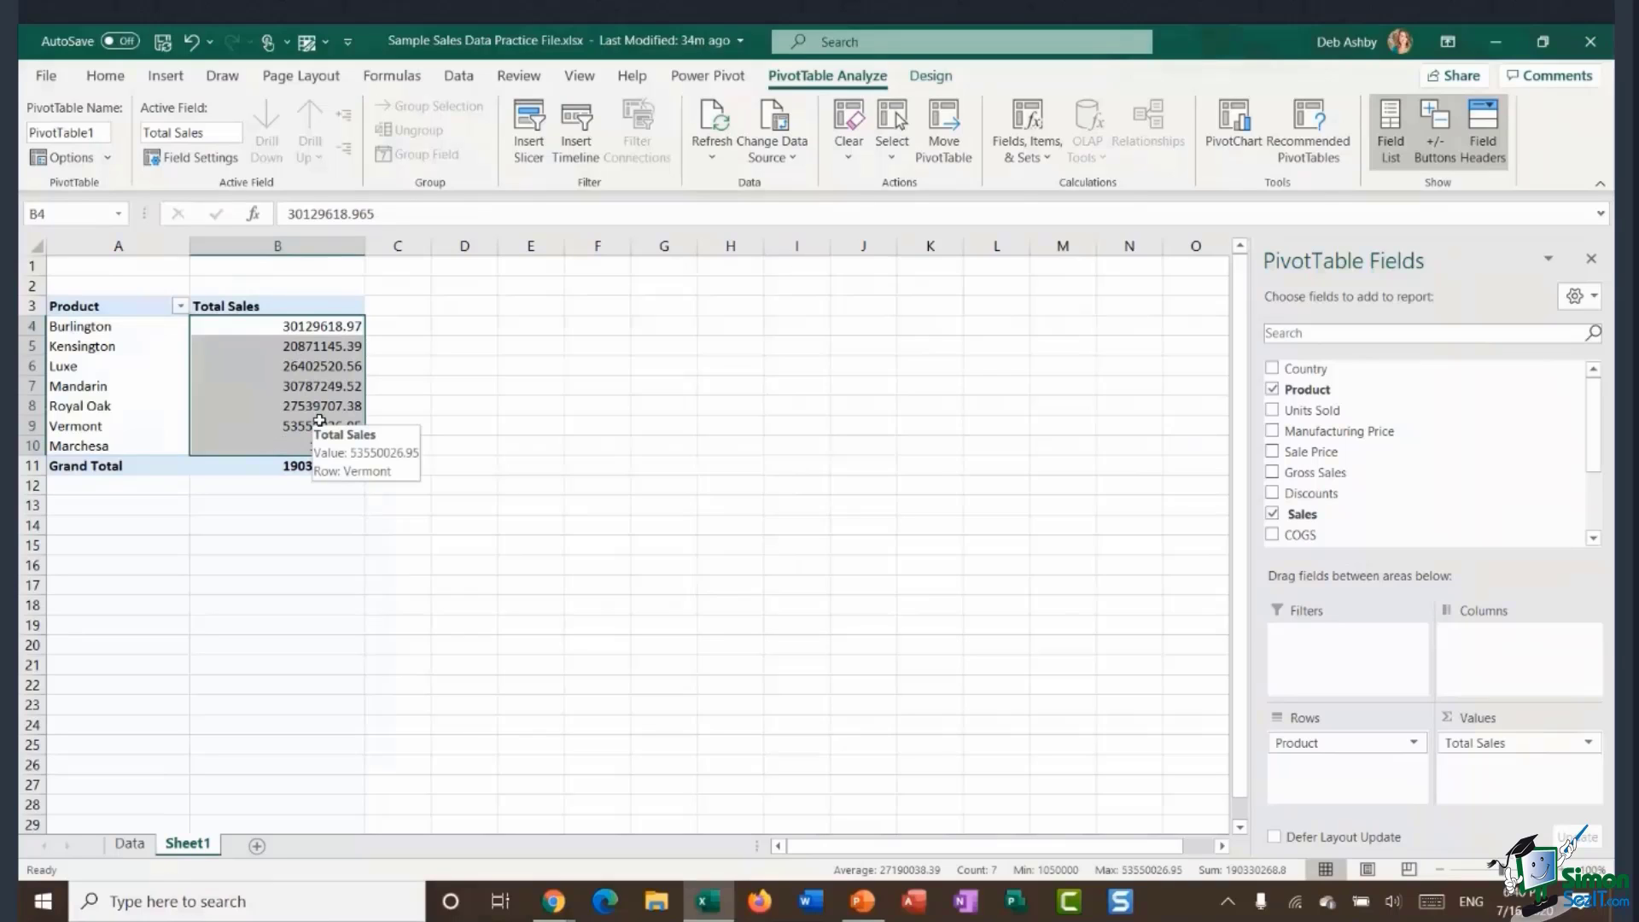
pyautogui.click(439, 362)
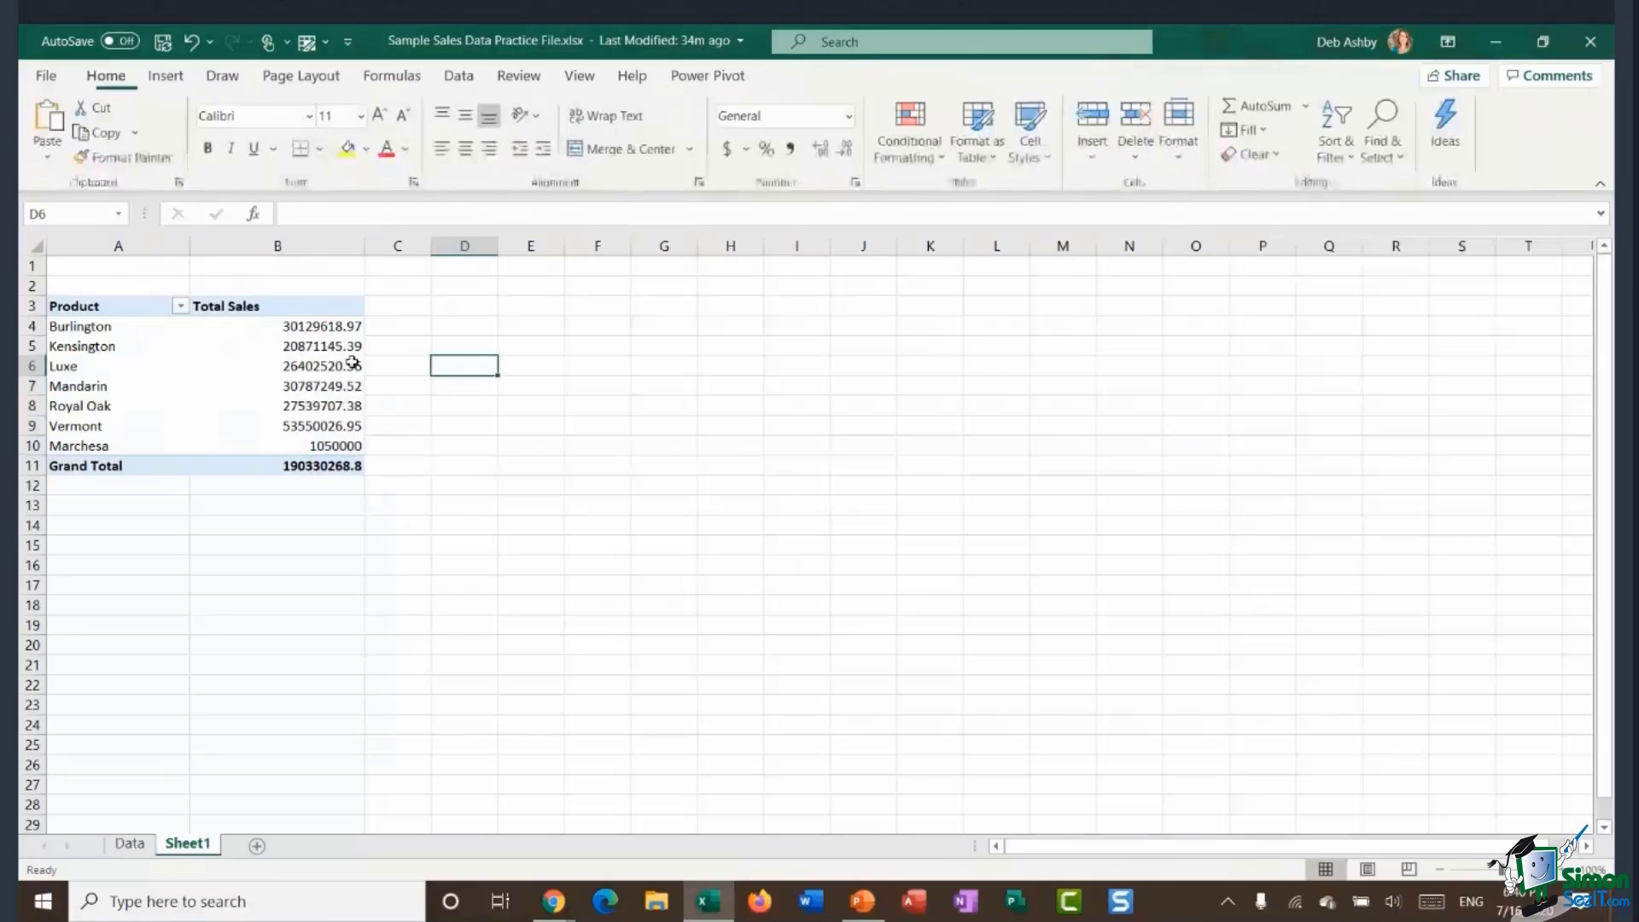
pyautogui.click(351, 365)
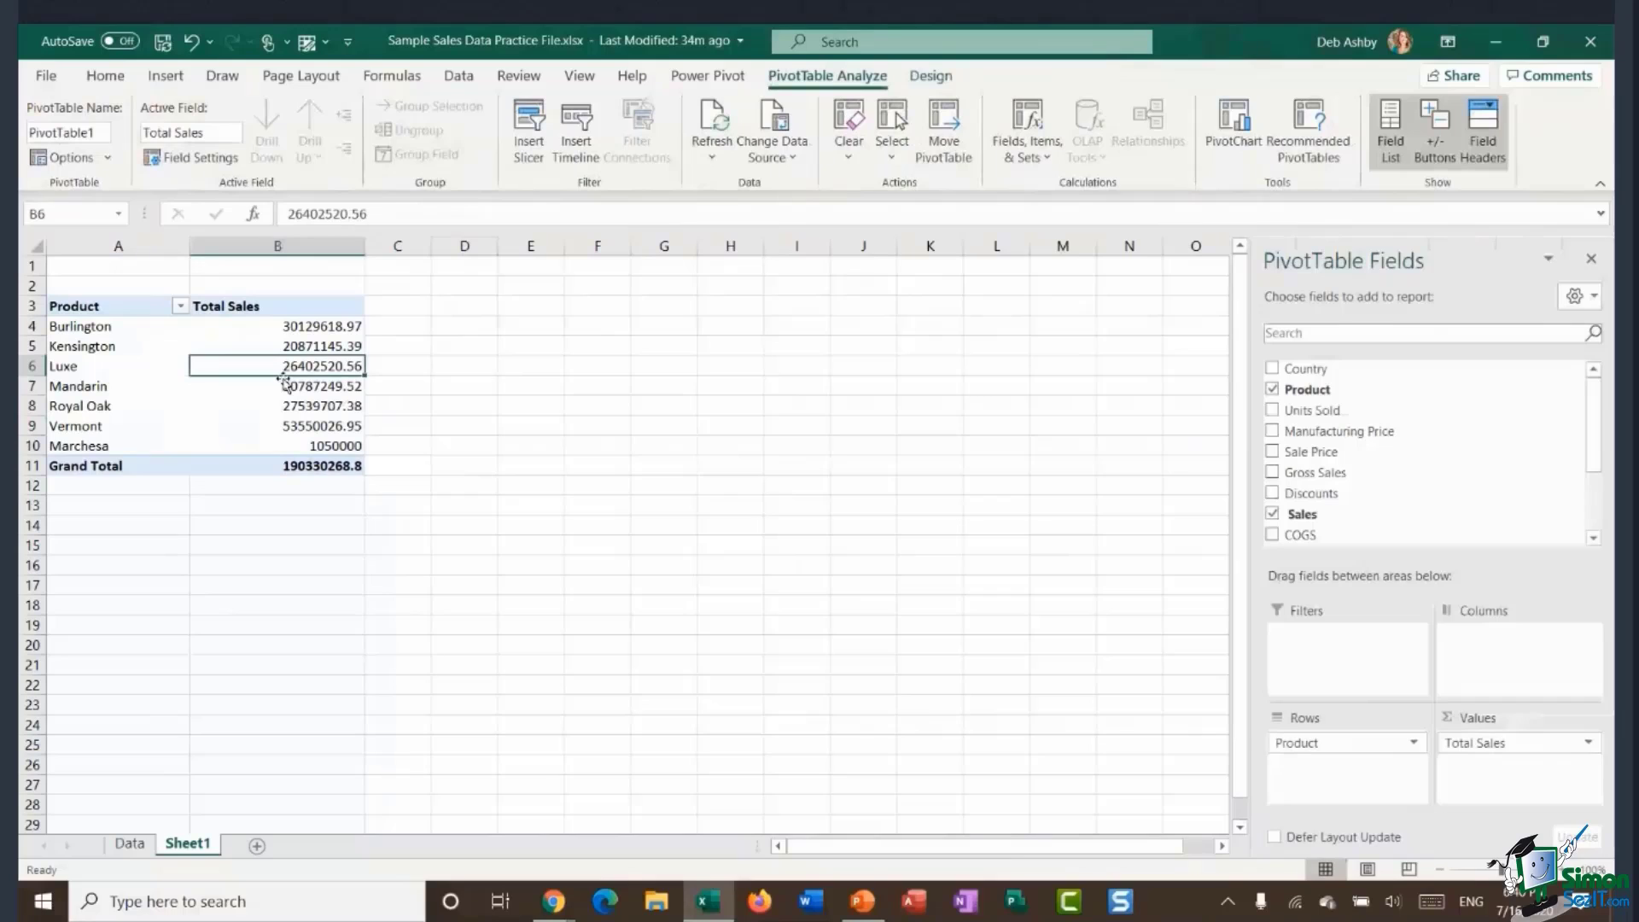
pyautogui.moveTo(259, 326); pyautogui.dragTo(263, 450)
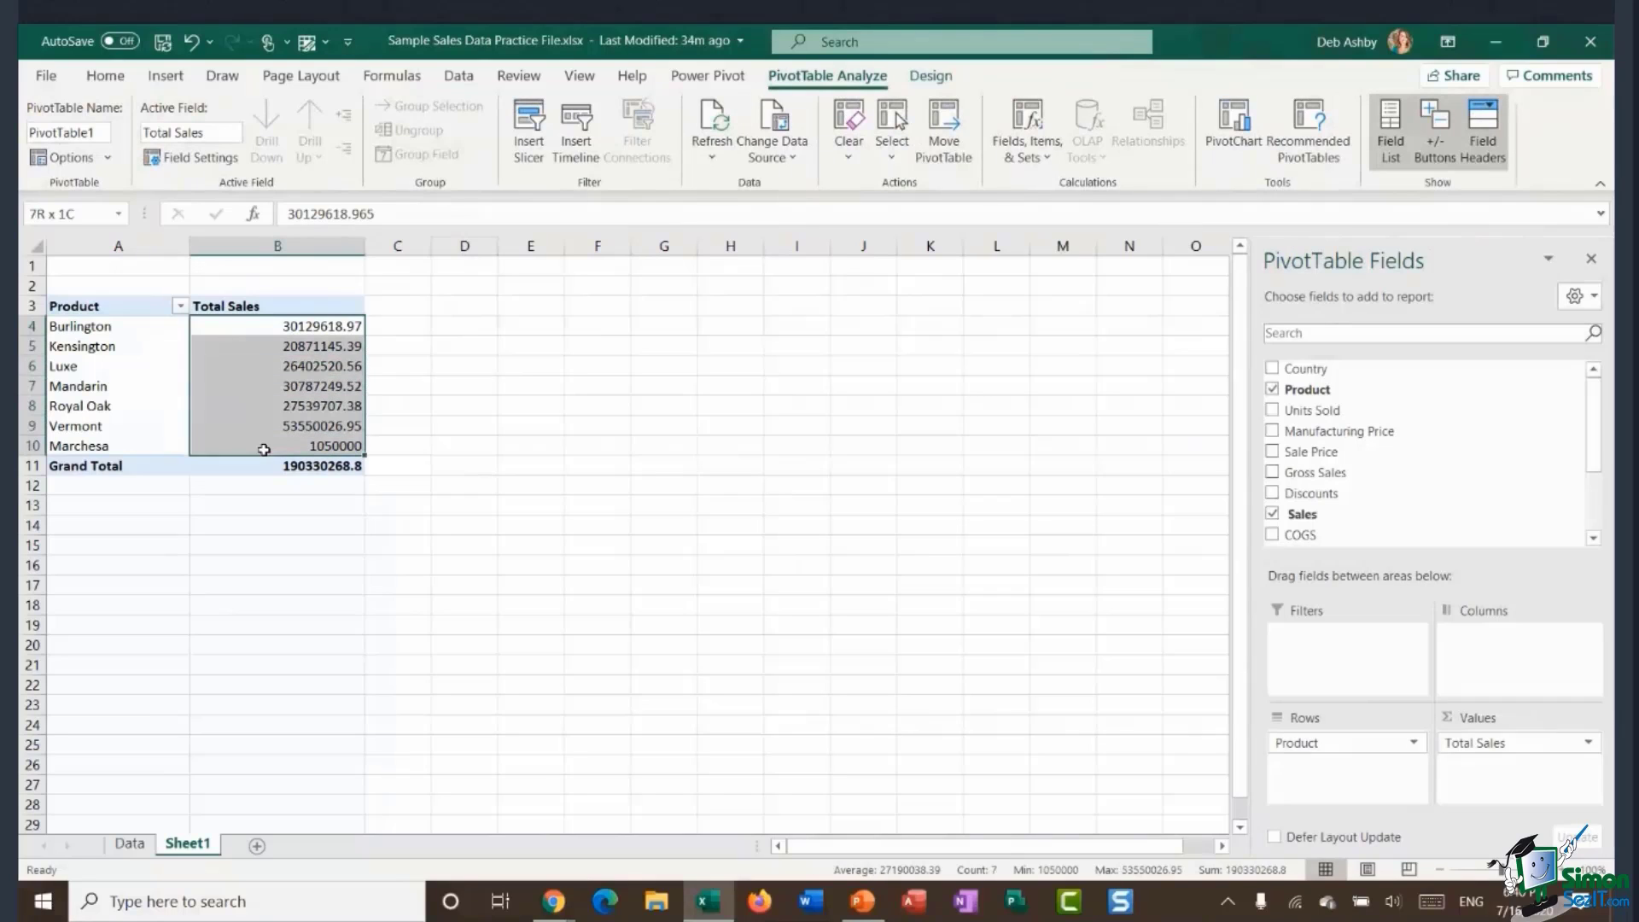
pyautogui.click(110, 79)
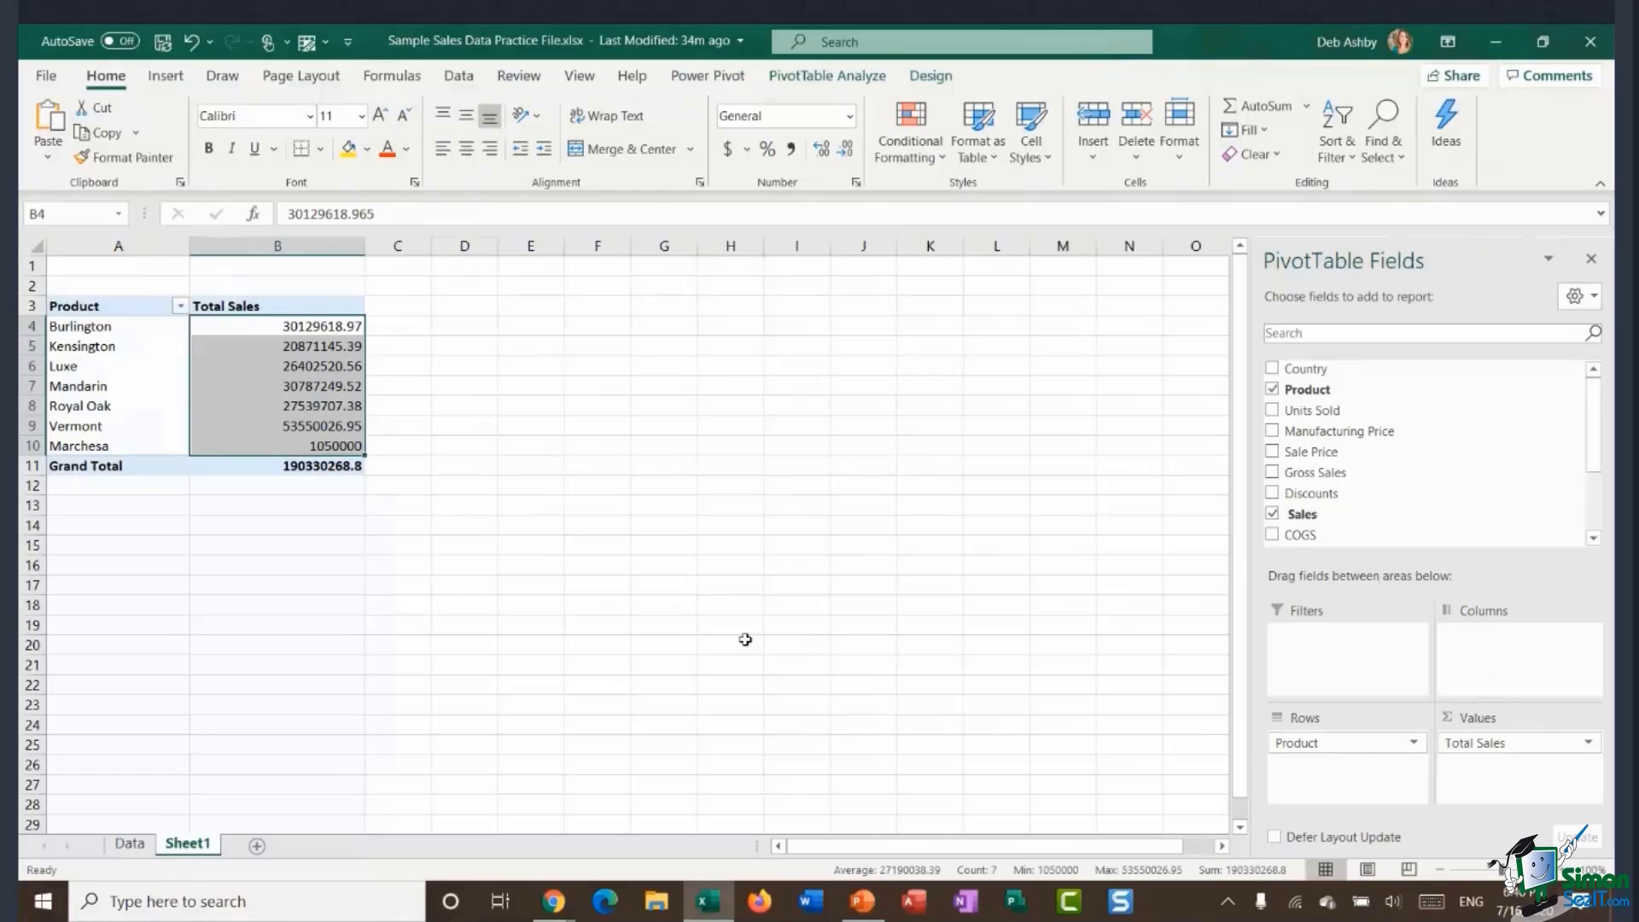
# Format the Total Sales value field as Accounting with the $ symbol and 0 decimal places through its Value Field Settings.
pyautogui.click(290, 333)
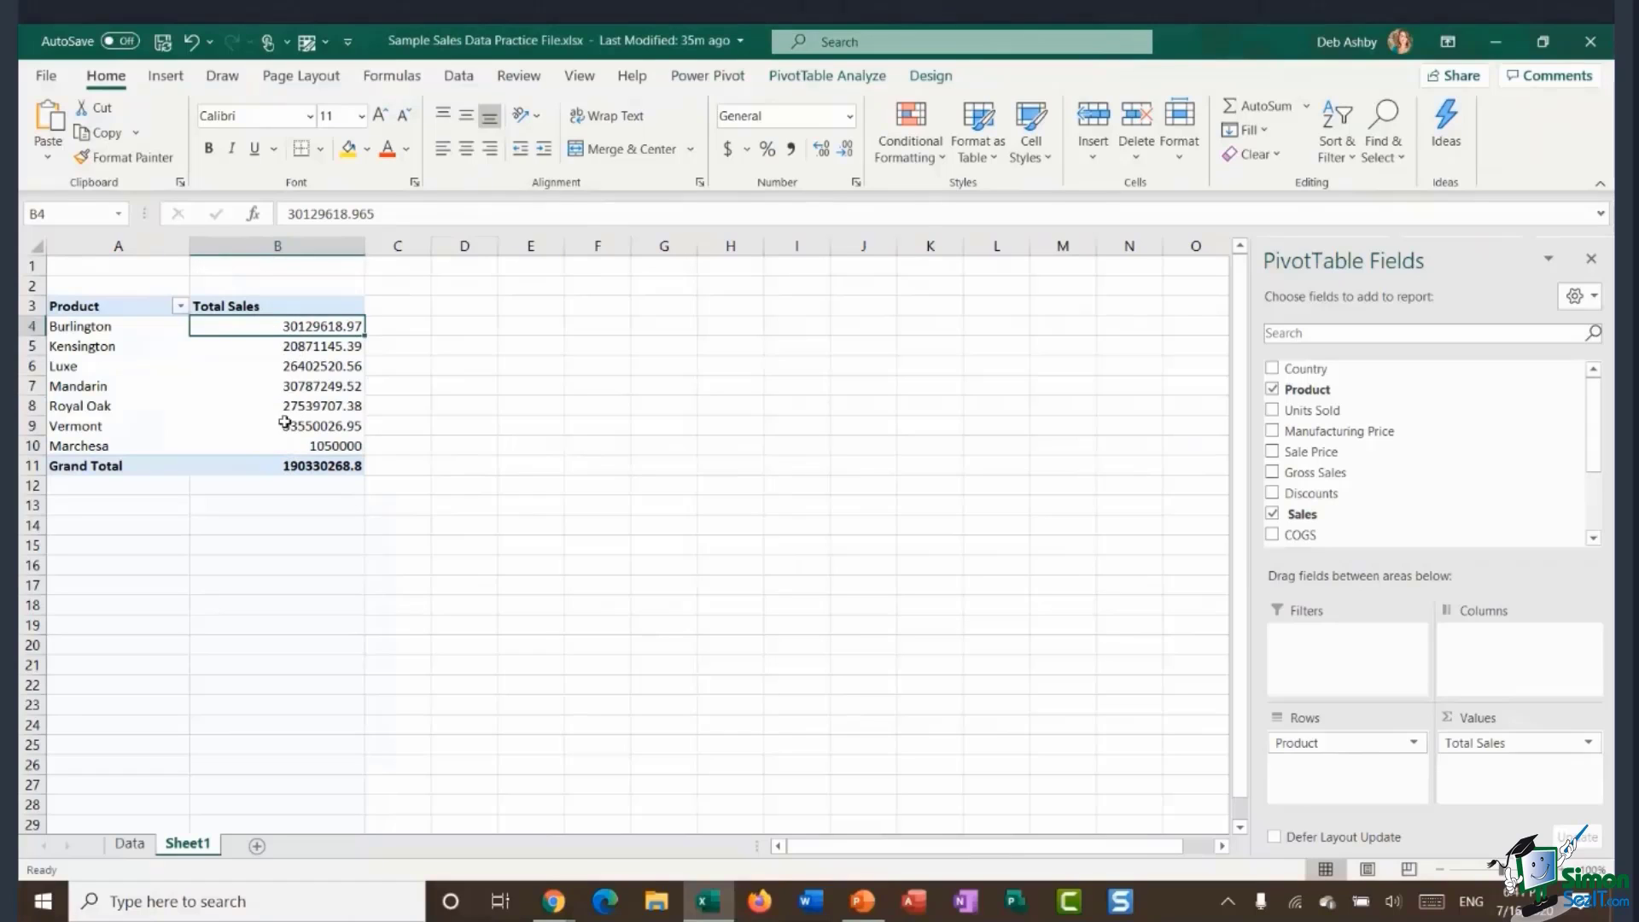
pyautogui.rightClick(274, 329)
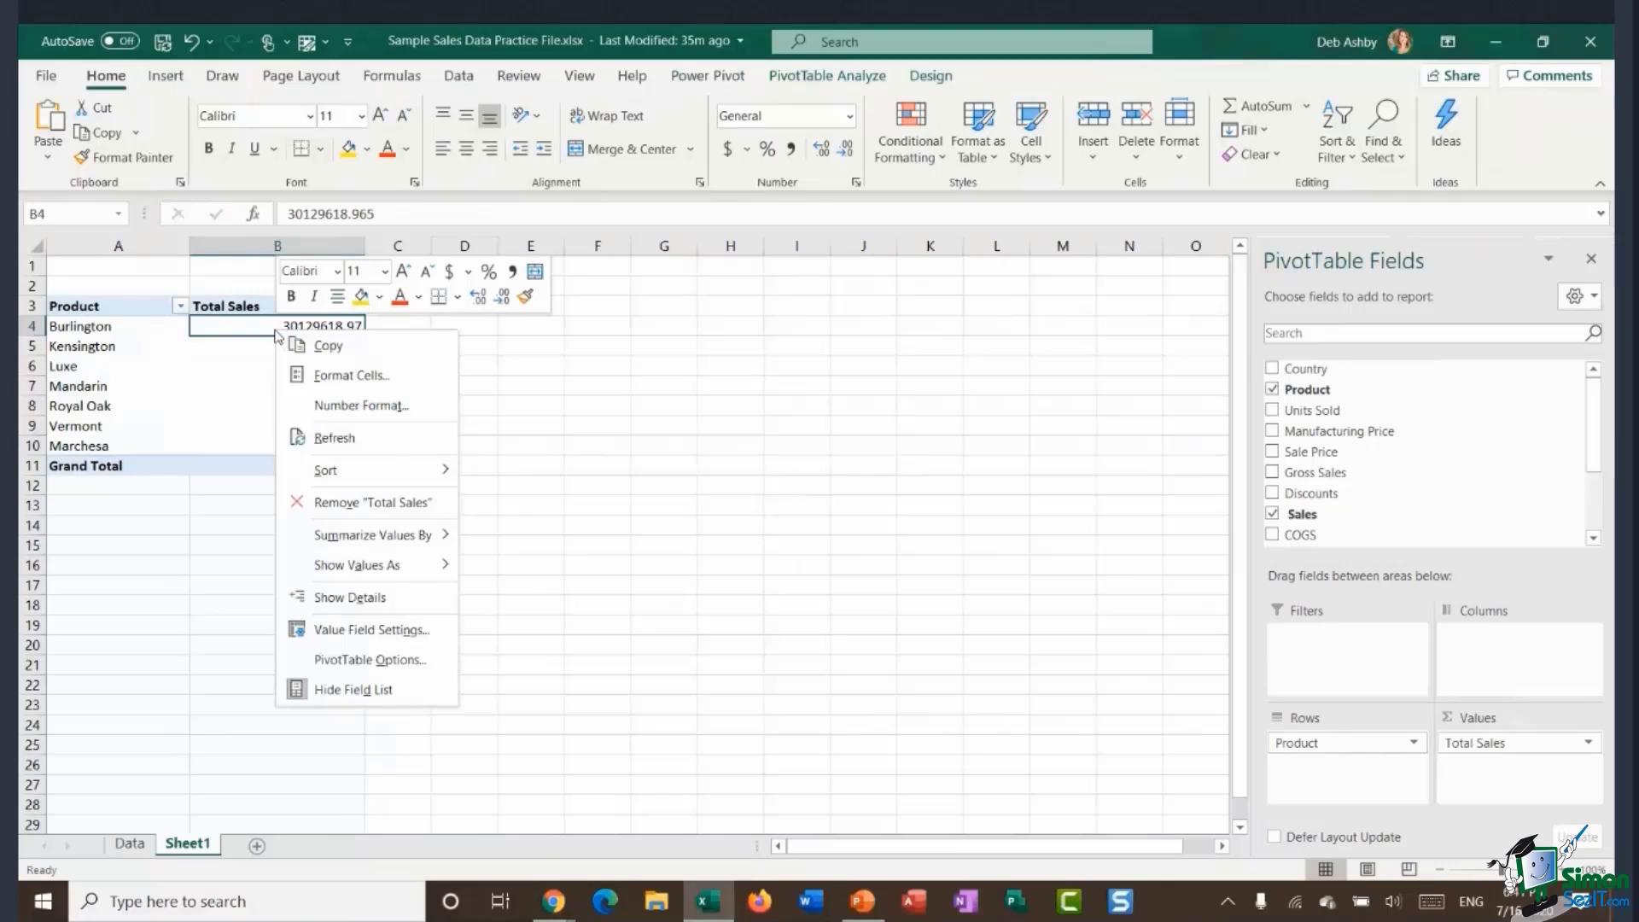
pyautogui.click(369, 631)
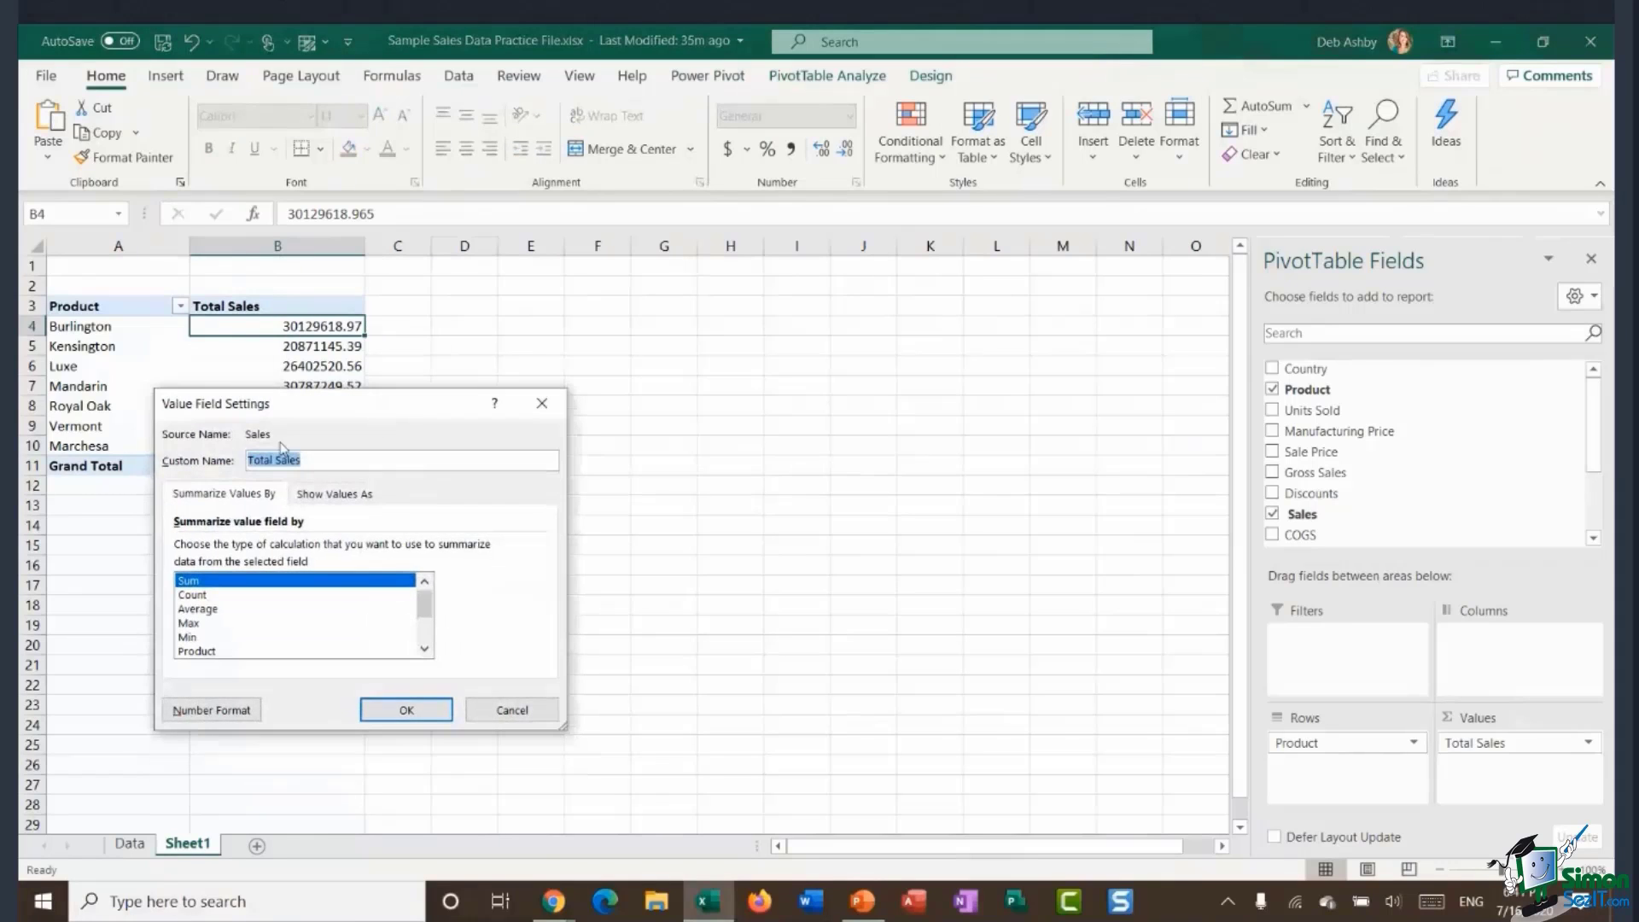
pyautogui.click(220, 721)
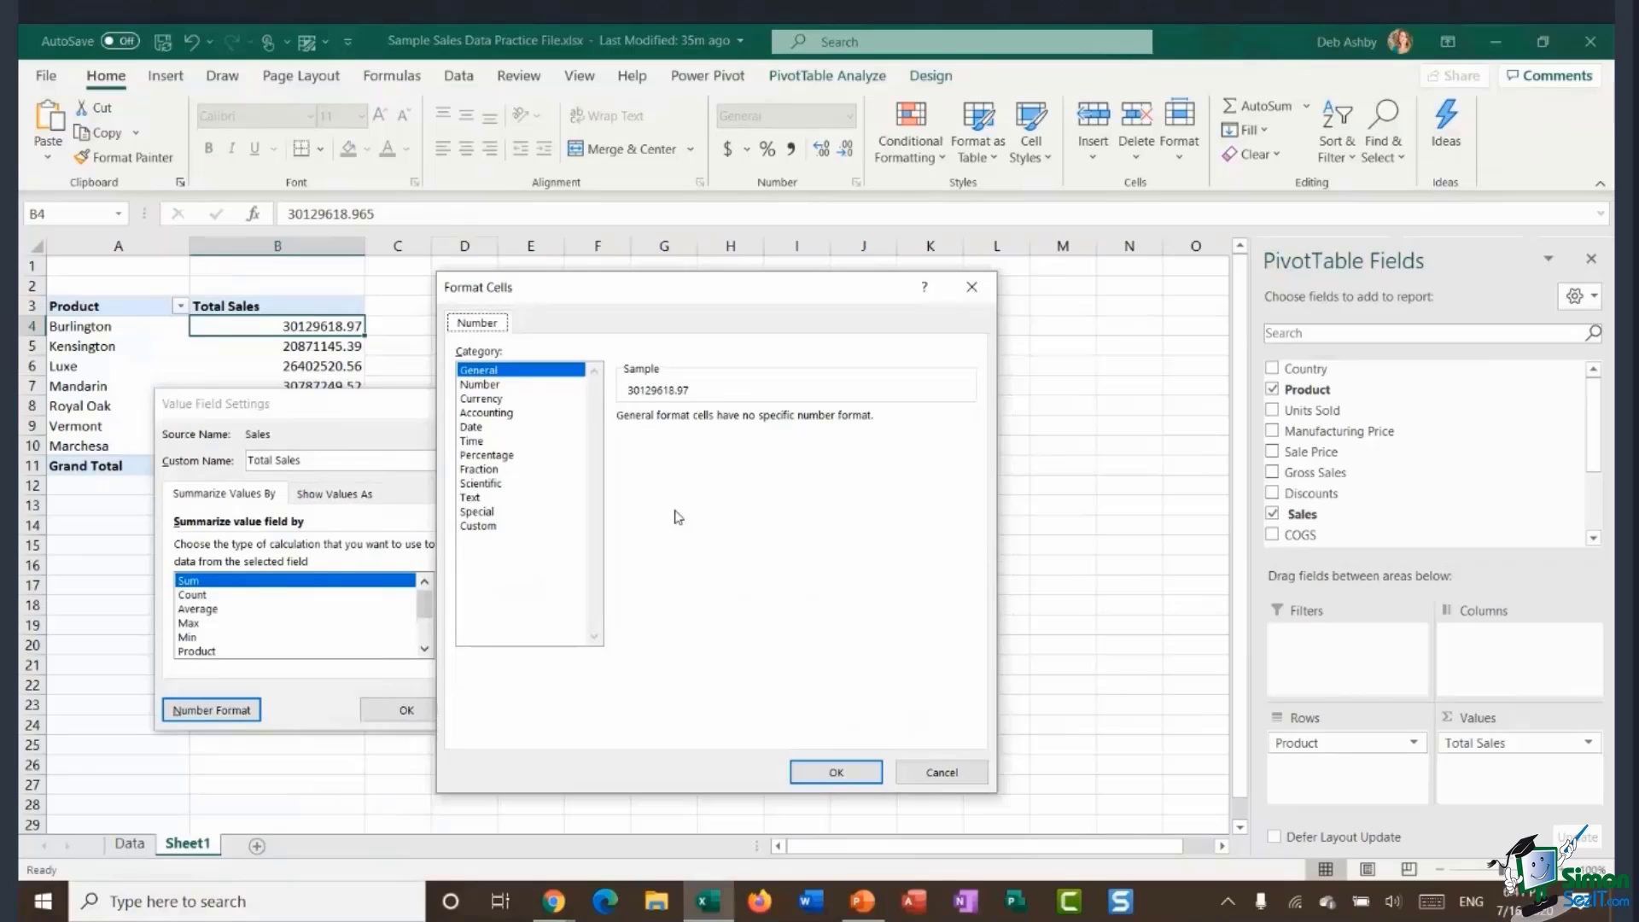
pyautogui.click(480, 413)
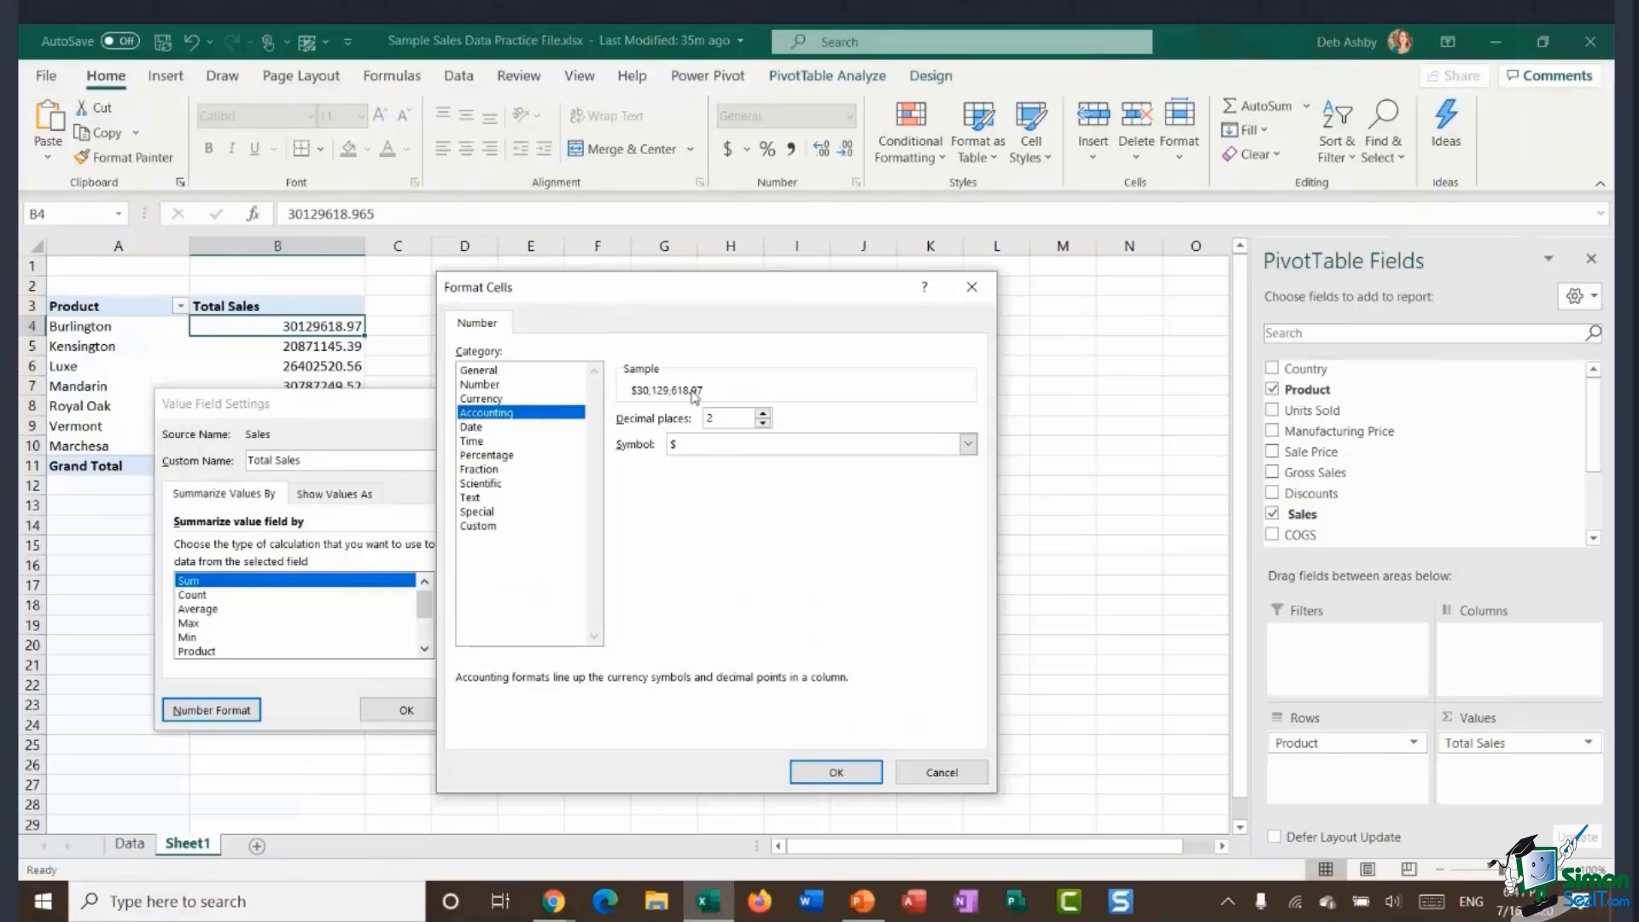
pyautogui.click(762, 423)
pyautogui.click(867, 774)
pyautogui.click(431, 709)
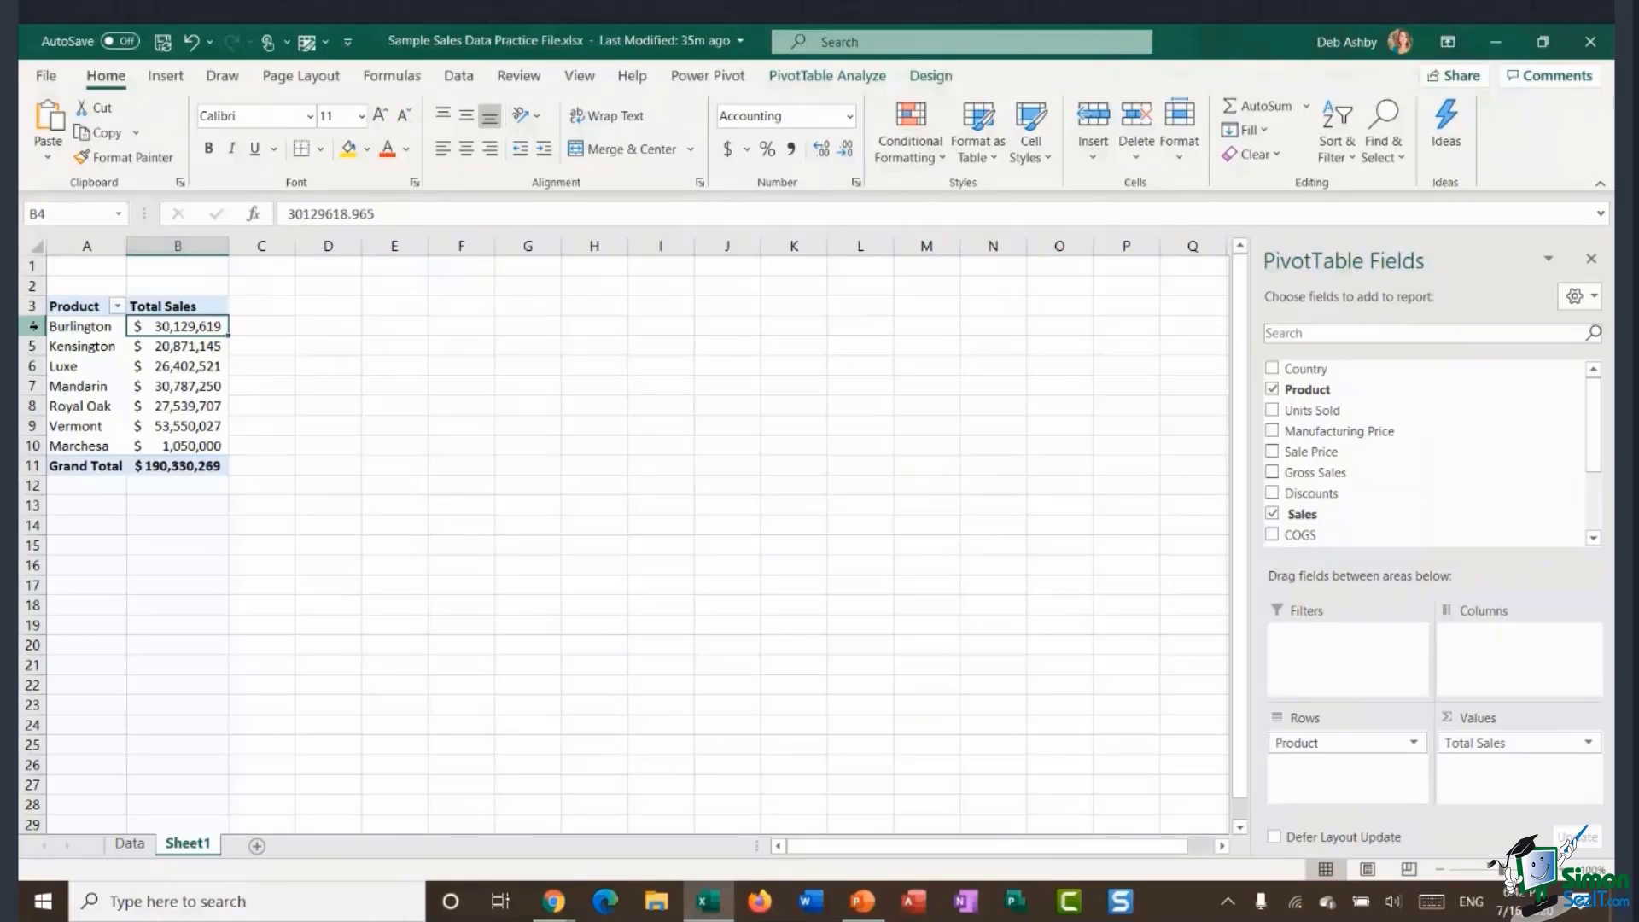
# Turn off Autofit column widths on update in the PivotTable Options.
pyautogui.moveTo(166, 326)
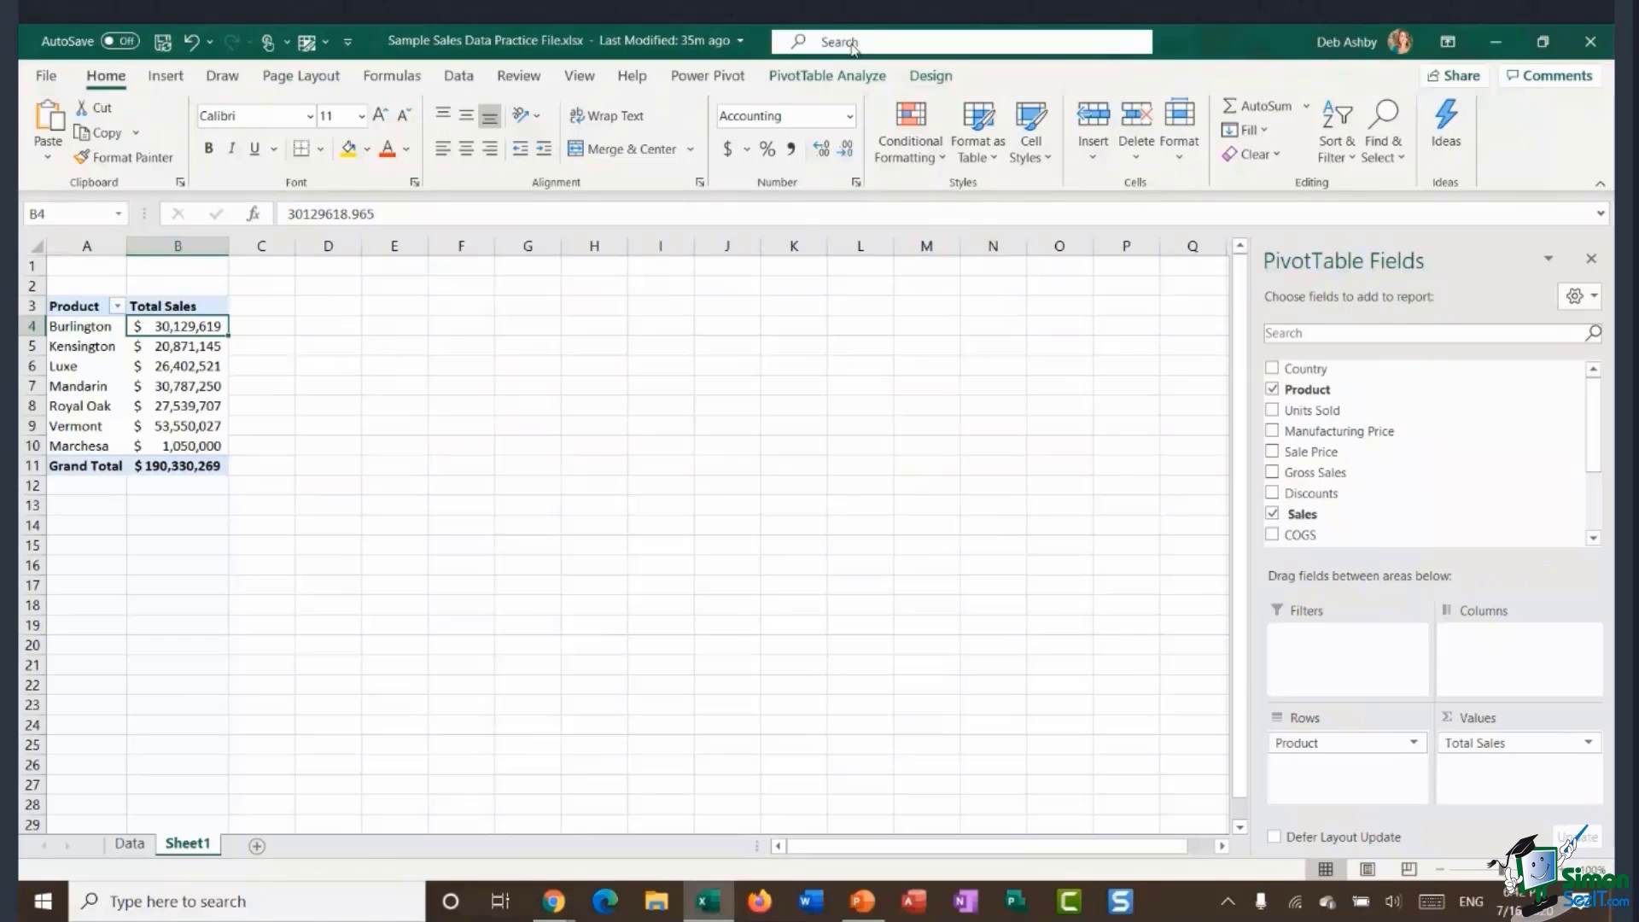
pyautogui.click(834, 78)
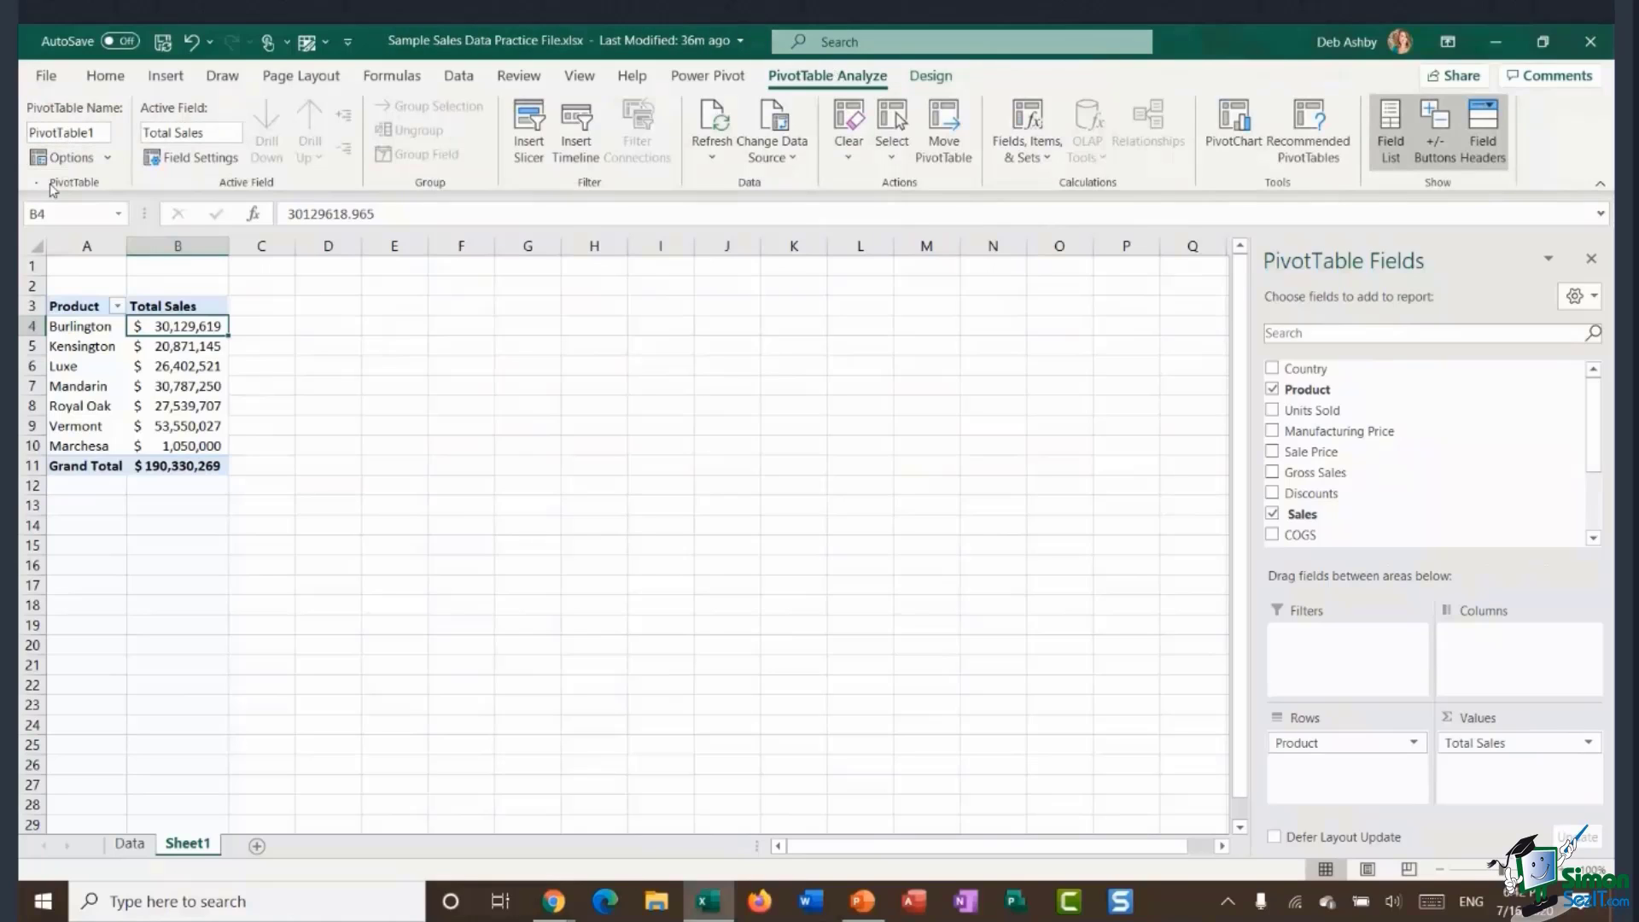
pyautogui.click(71, 159)
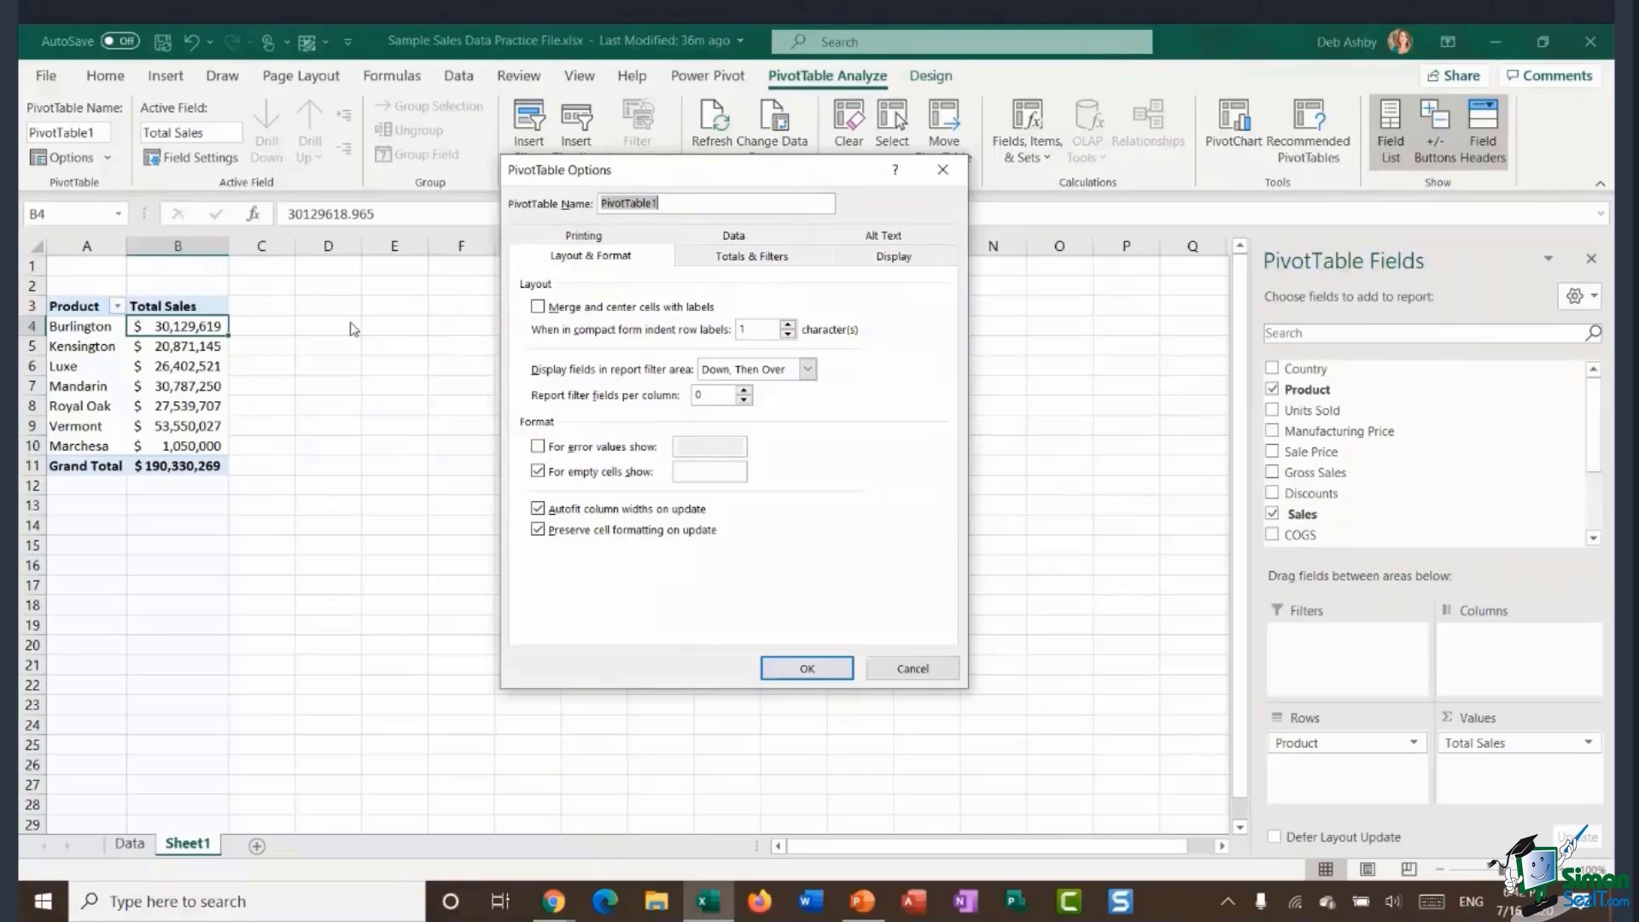
pyautogui.click(537, 510)
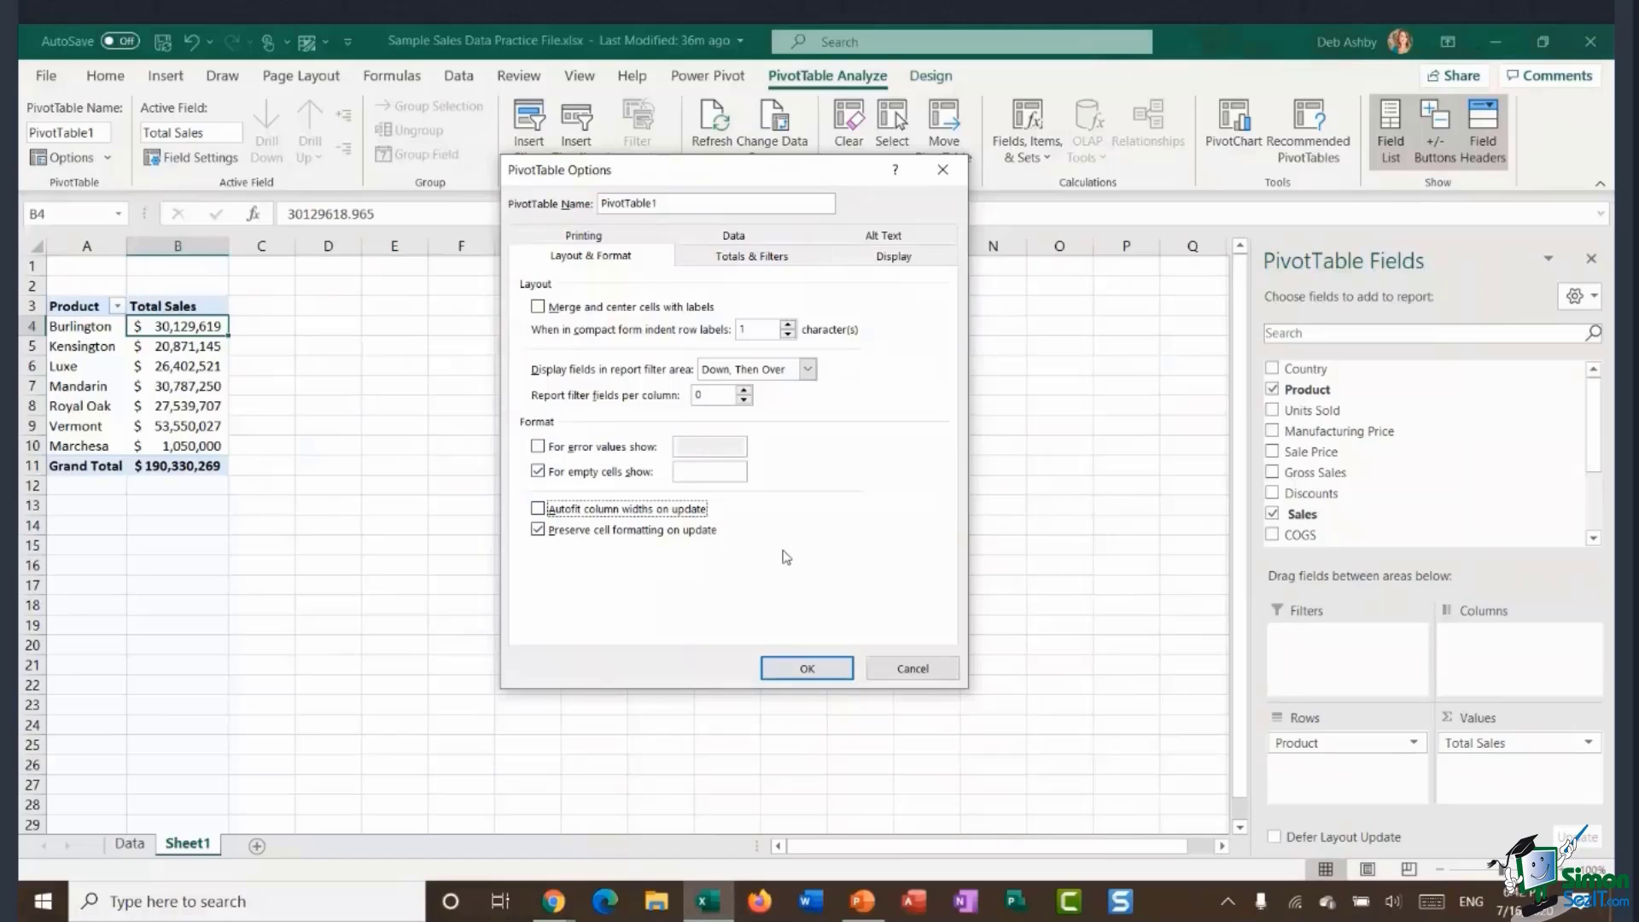
pyautogui.click(786, 668)
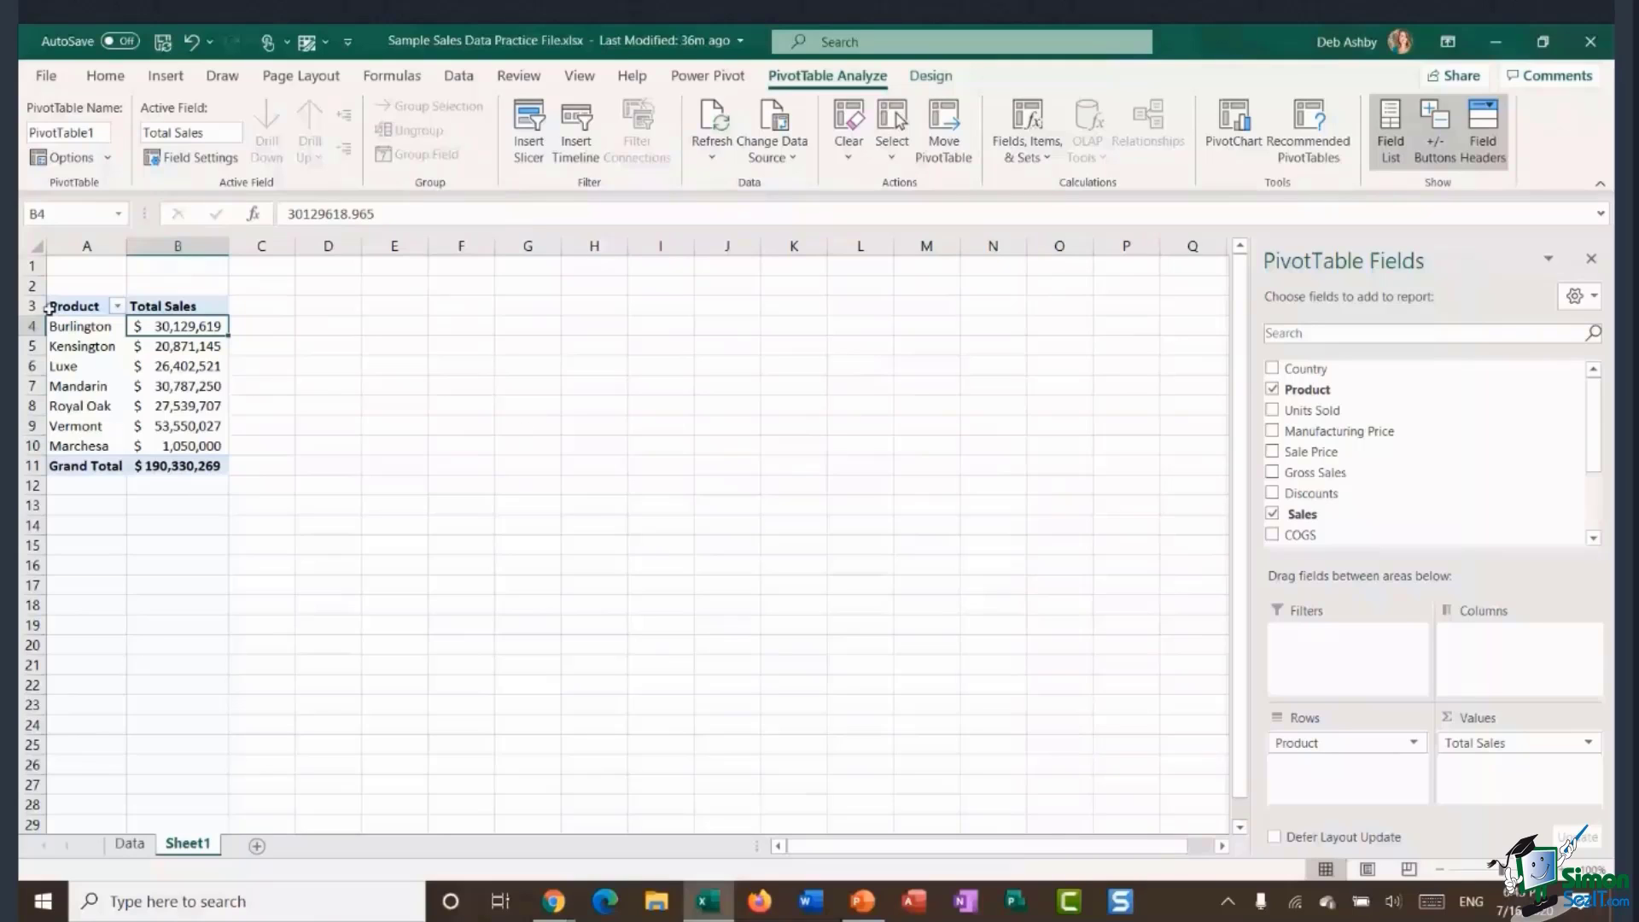
# Add the Date field to the PivotTable's Columns area.
pyautogui.click(179, 345)
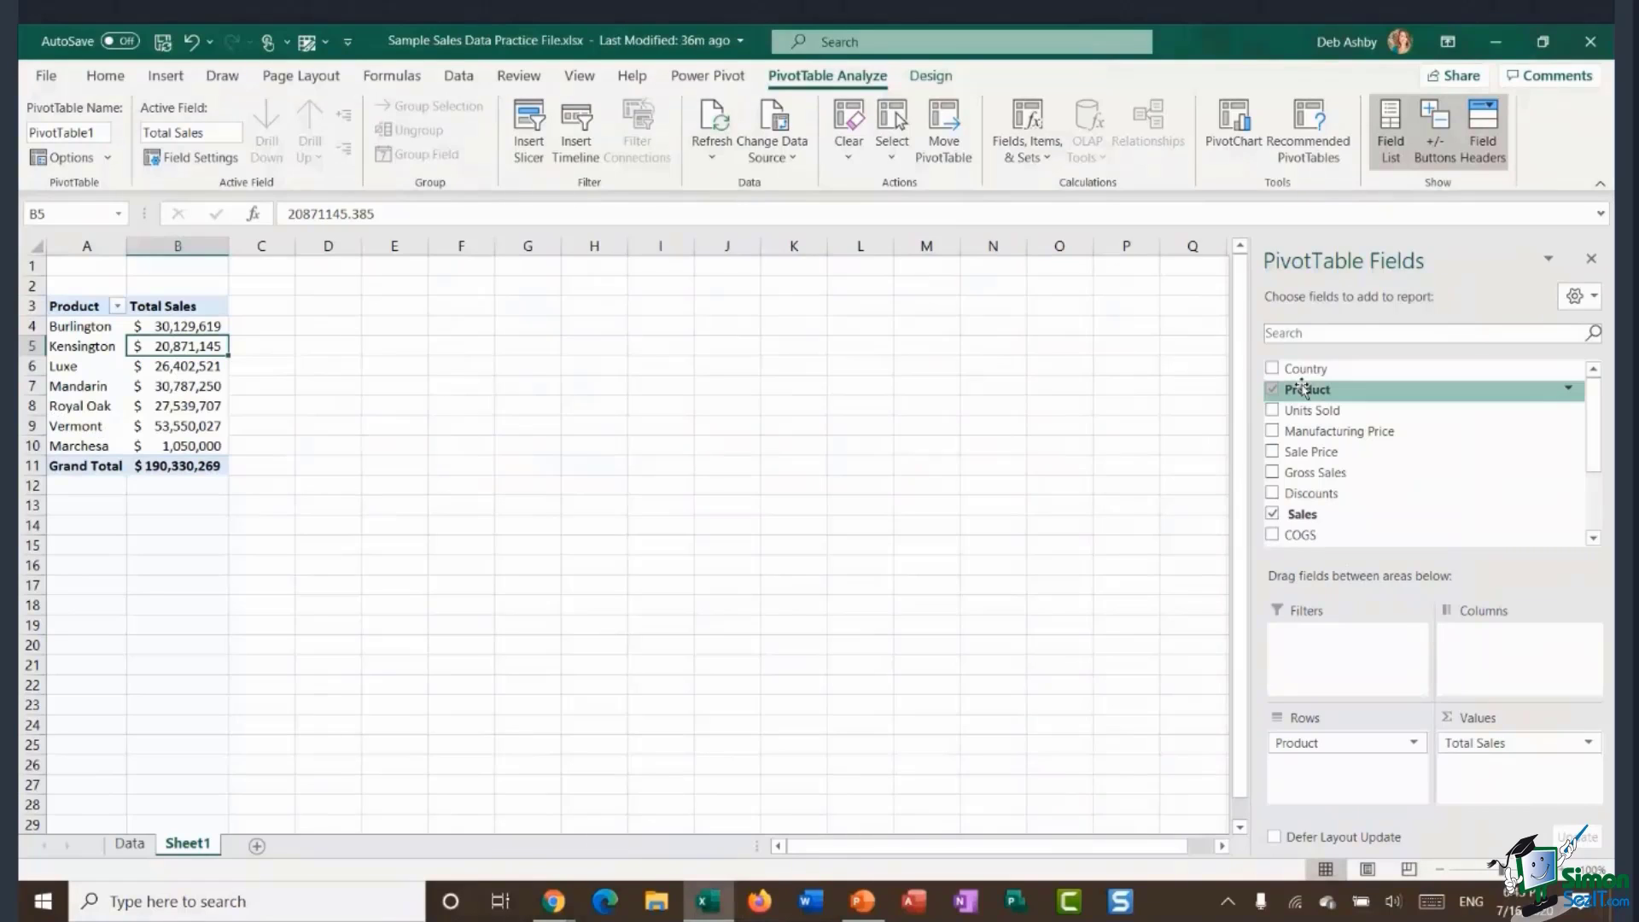
pyautogui.moveTo(1595, 393); pyautogui.dragTo(1598, 460)
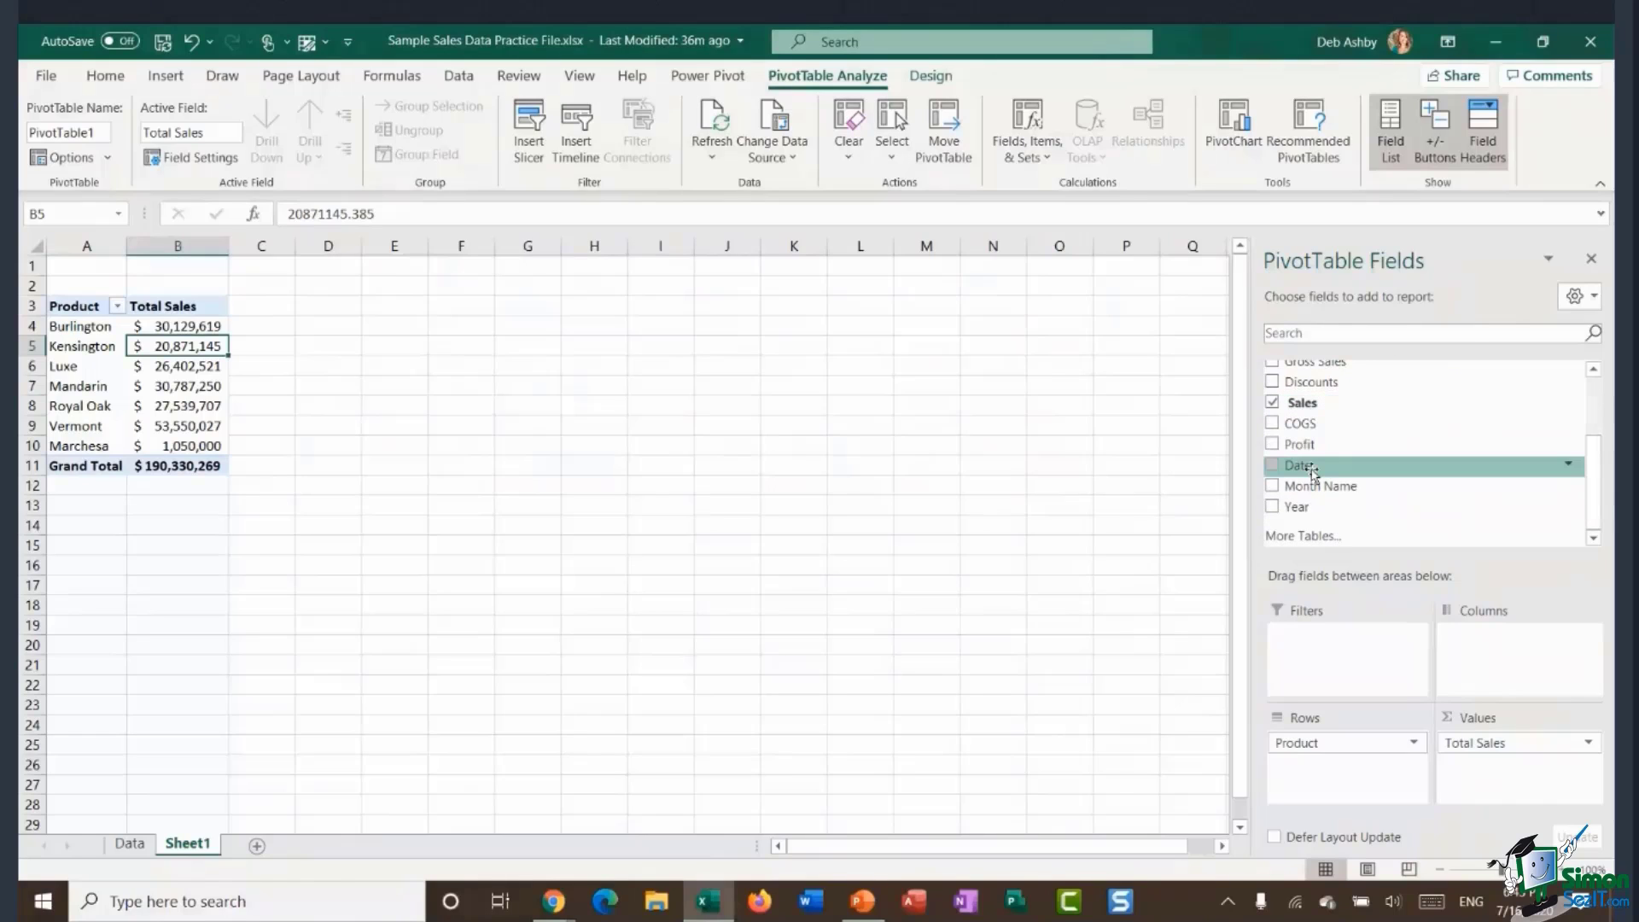
pyautogui.moveTo(1312, 471); pyautogui.dragTo(1496, 666)
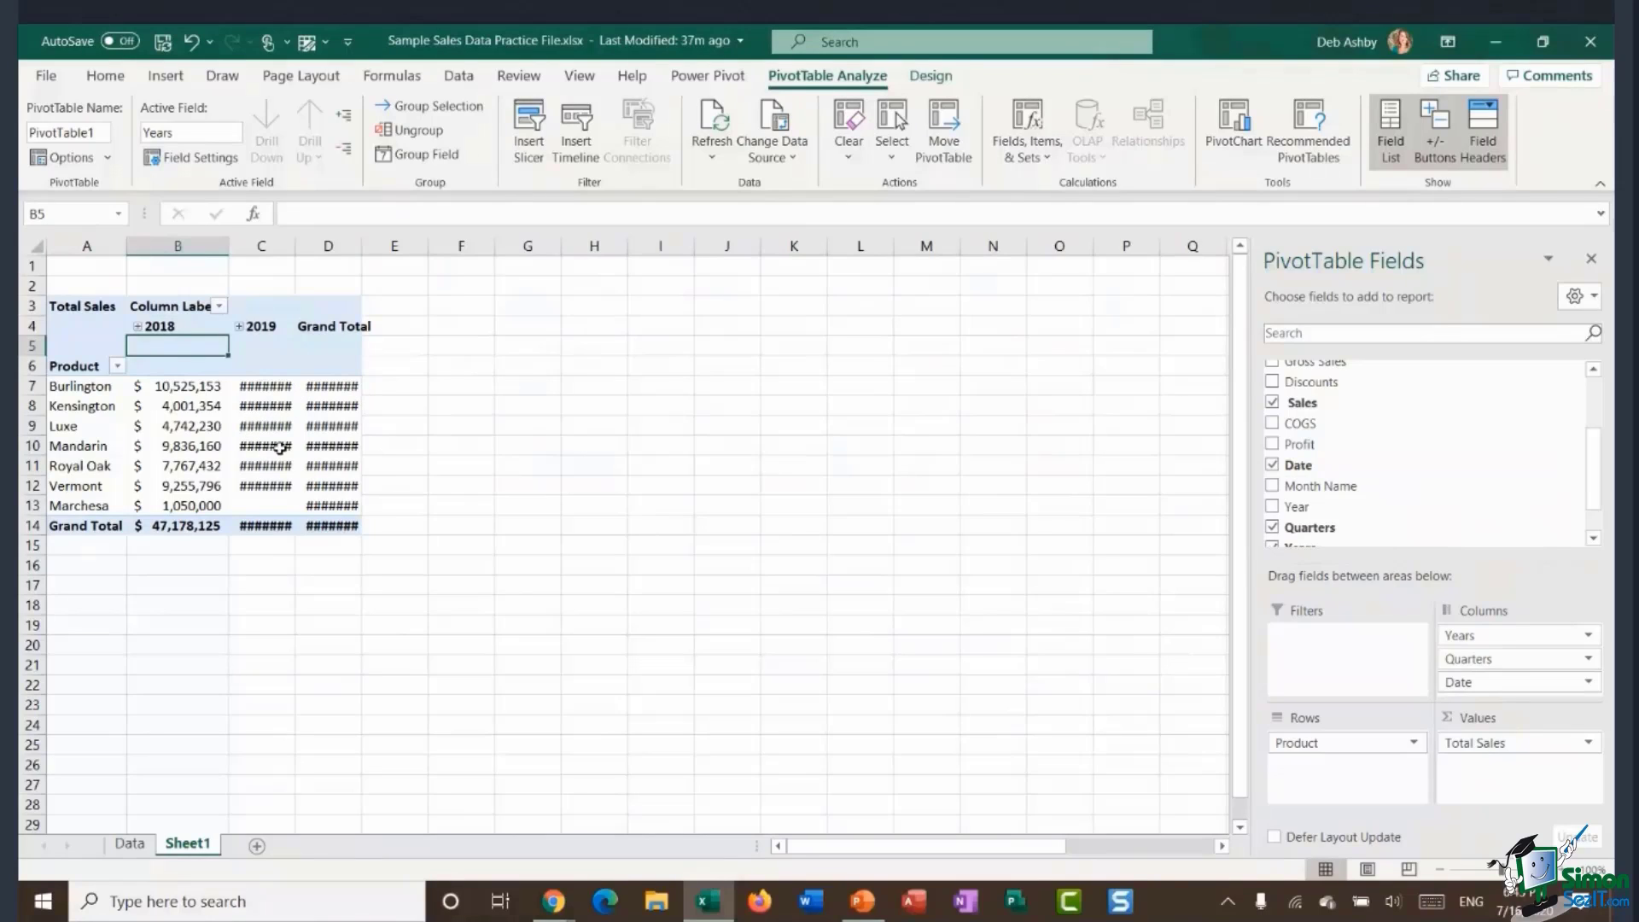
# Widen columns C and D so the 2019 and Grand Total values fit.
pyautogui.moveTo(281, 448)
pyautogui.moveTo(293, 249); pyautogui.dragTo(427, 245)
pyautogui.click(280, 445)
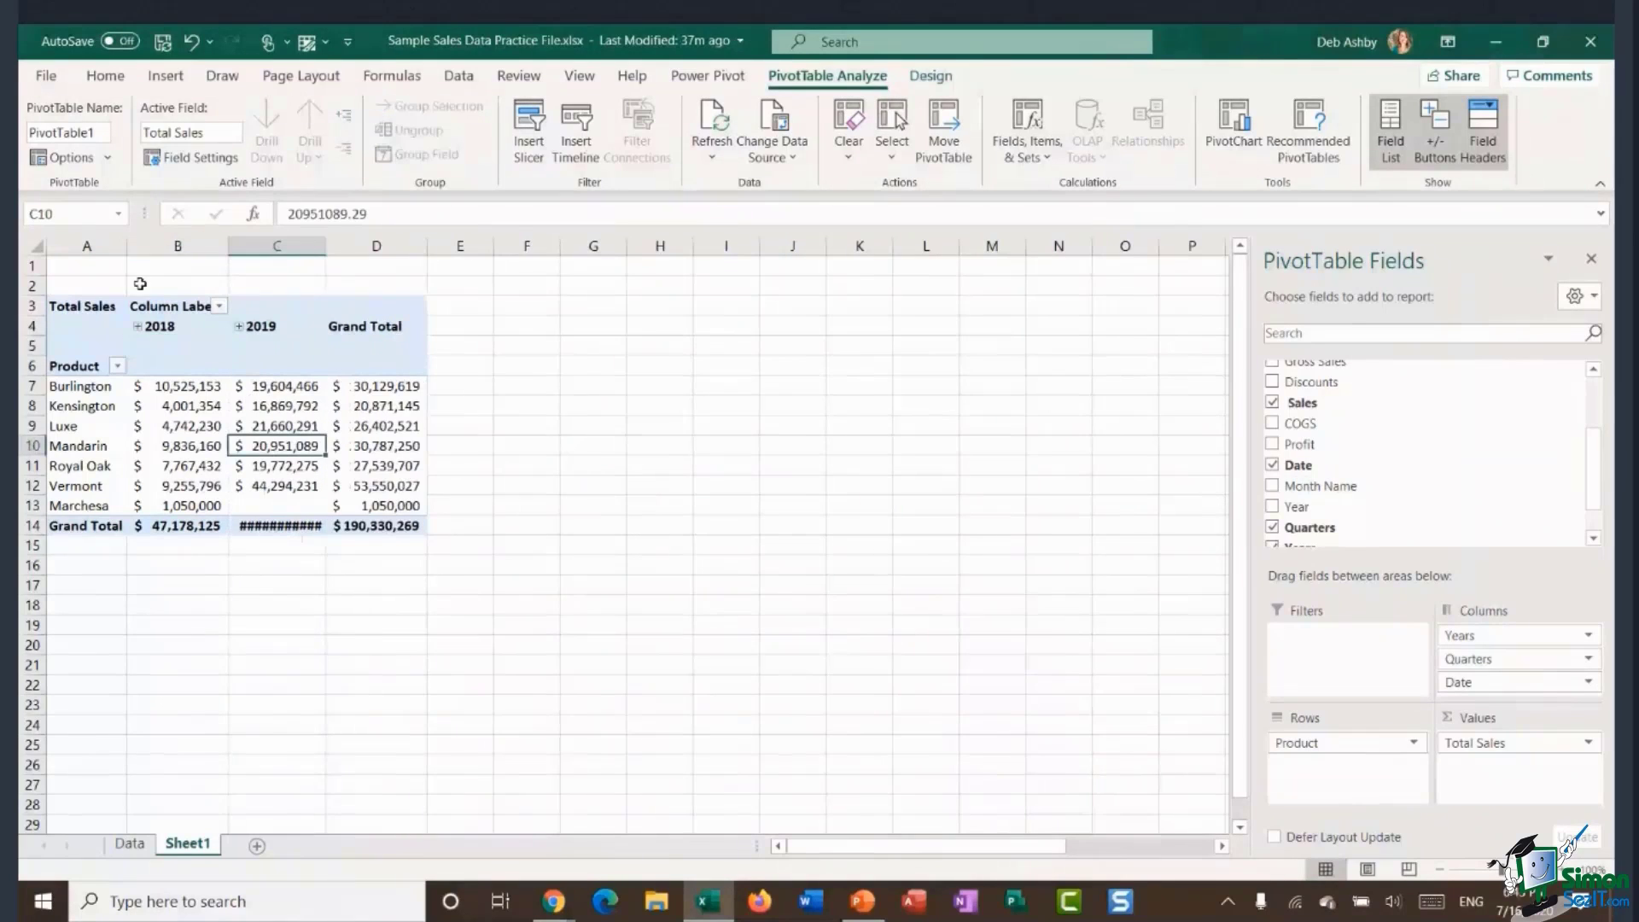
# Turn Autofit column widths on update back on in the PivotTable Options.
pyautogui.click(87, 165)
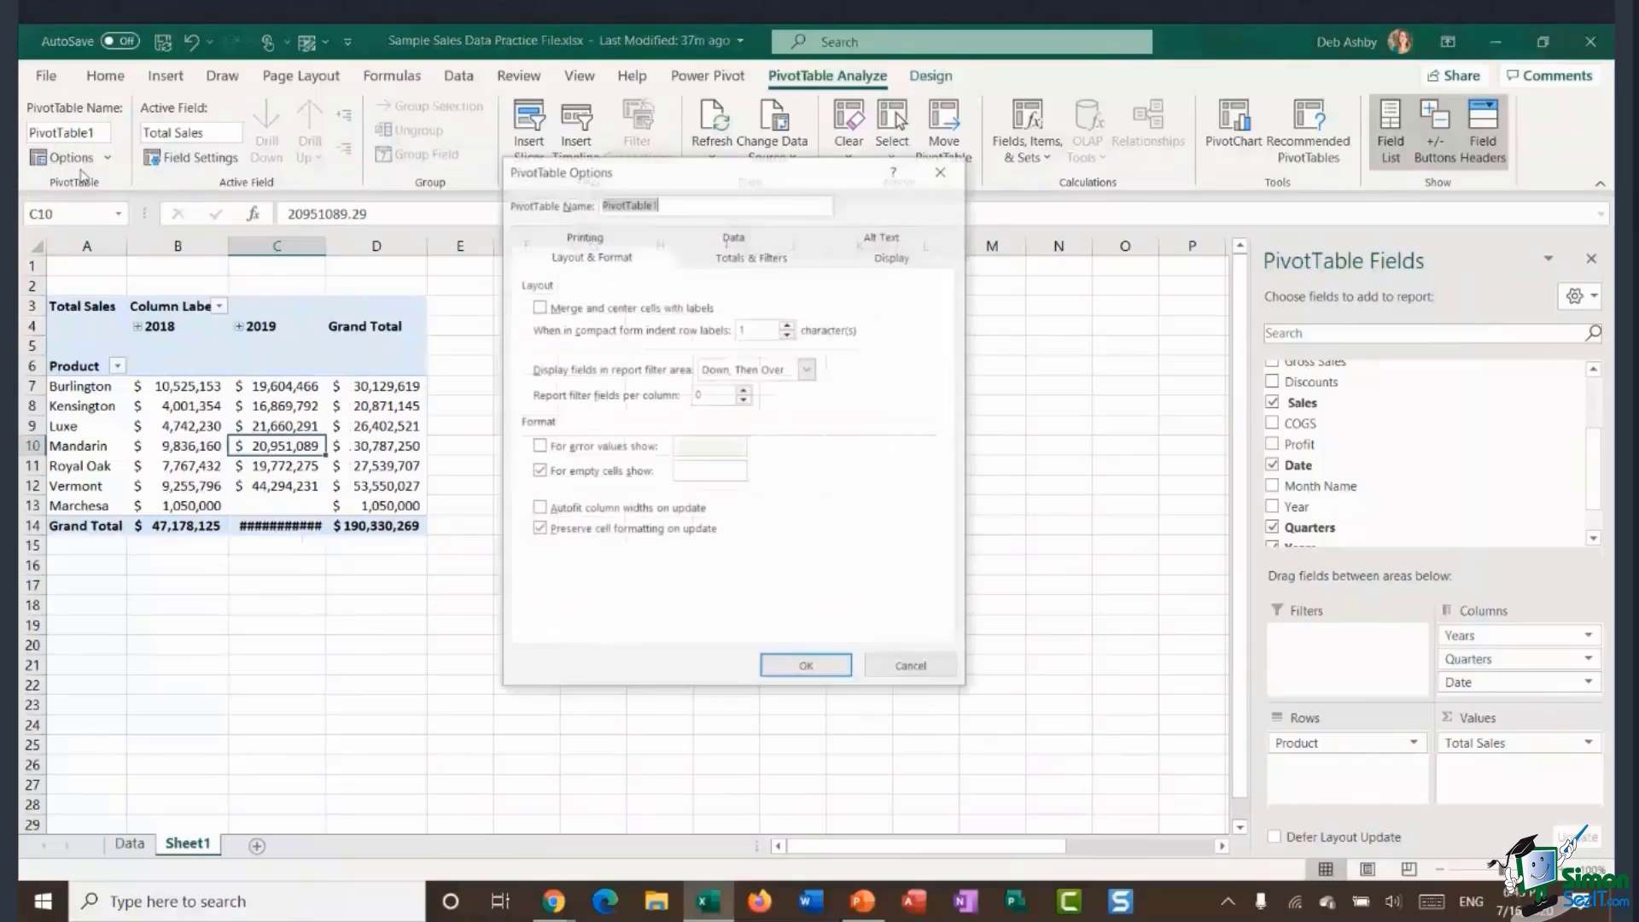
pyautogui.click(539, 509)
pyautogui.click(824, 669)
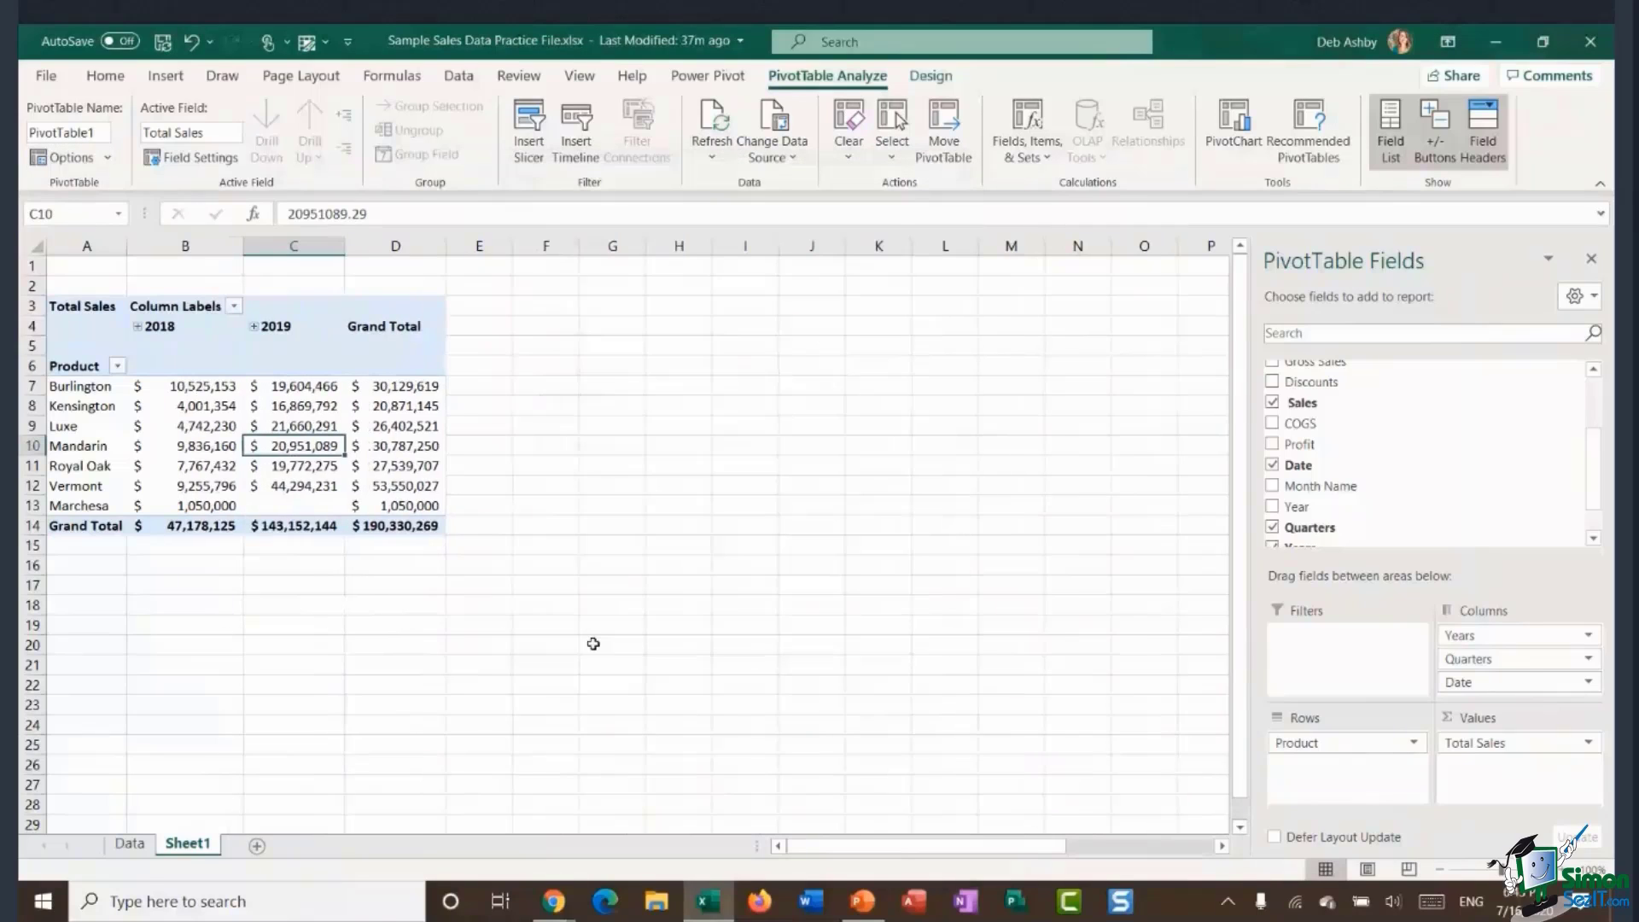
pyautogui.moveTo(376, 473)
pyautogui.scroll(-2, 1575, 443)
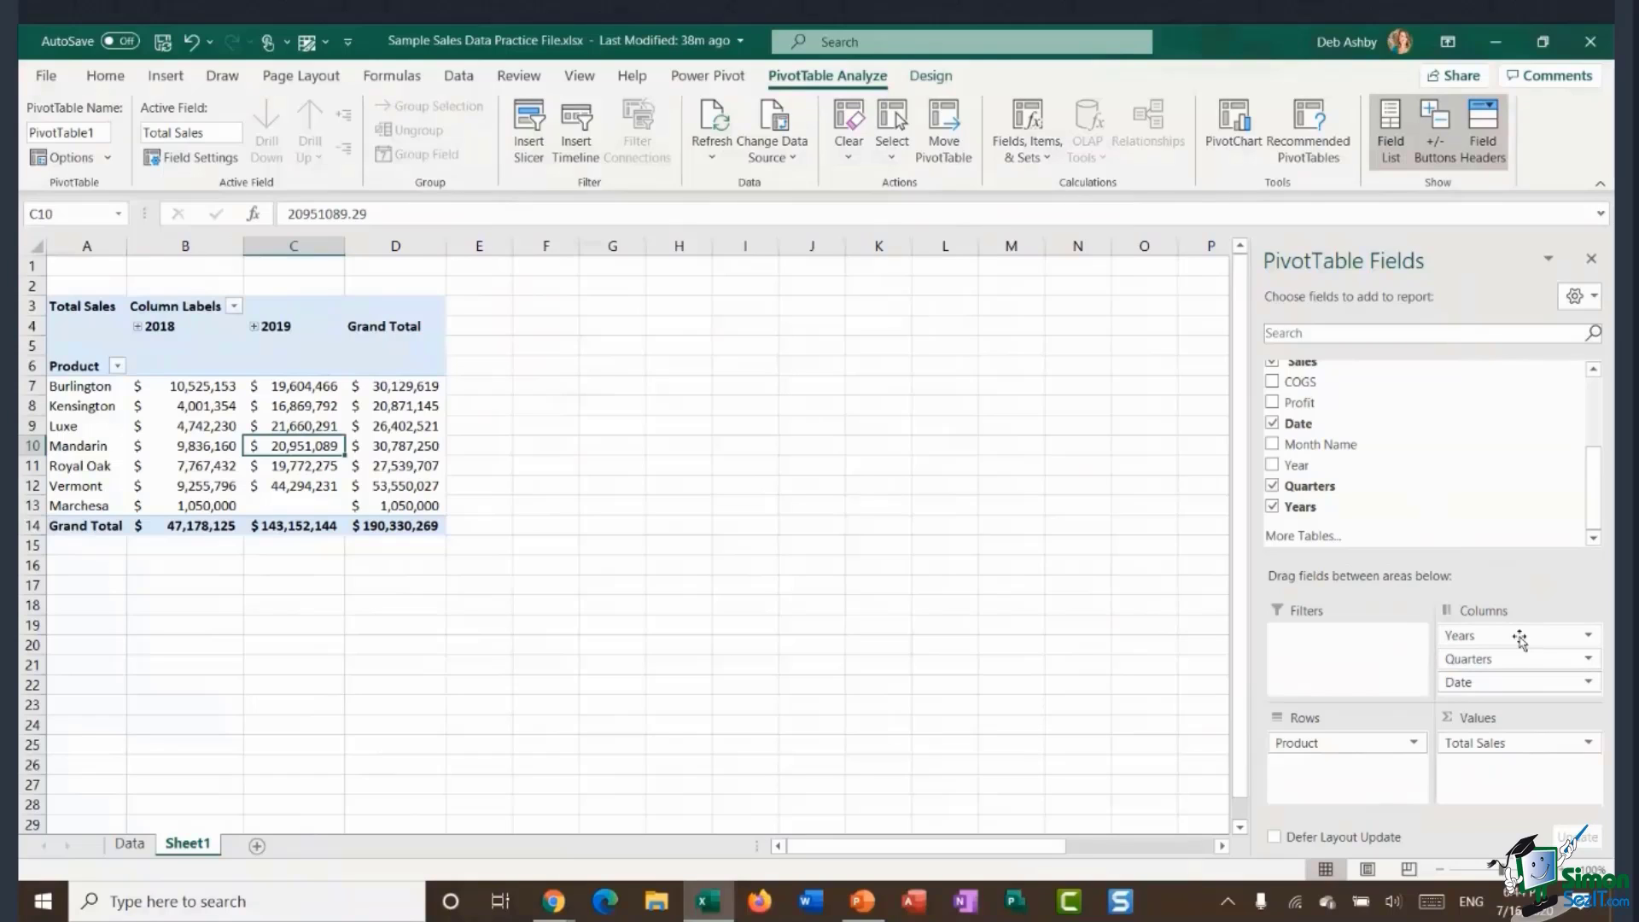
# Expand the 2018 and 2019 columns into quarters, and expand Qtr3 and Qtr4 of 2018 into months.
pyautogui.moveTo(1592, 488); pyautogui.dragTo(1603, 420)
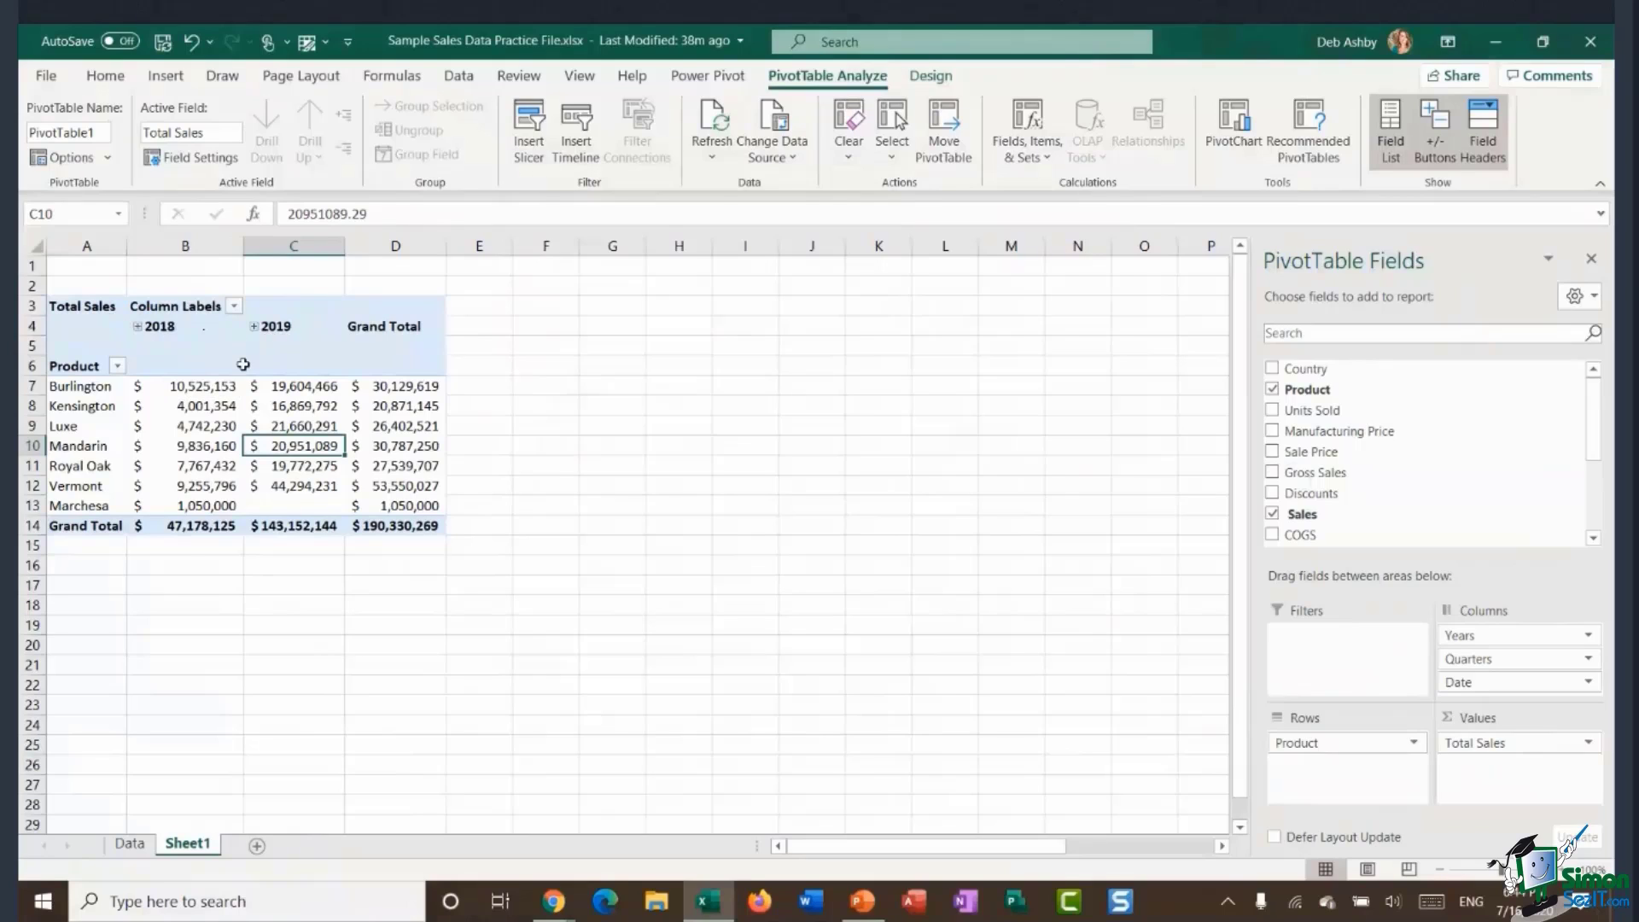
pyautogui.click(136, 326)
pyautogui.click(441, 327)
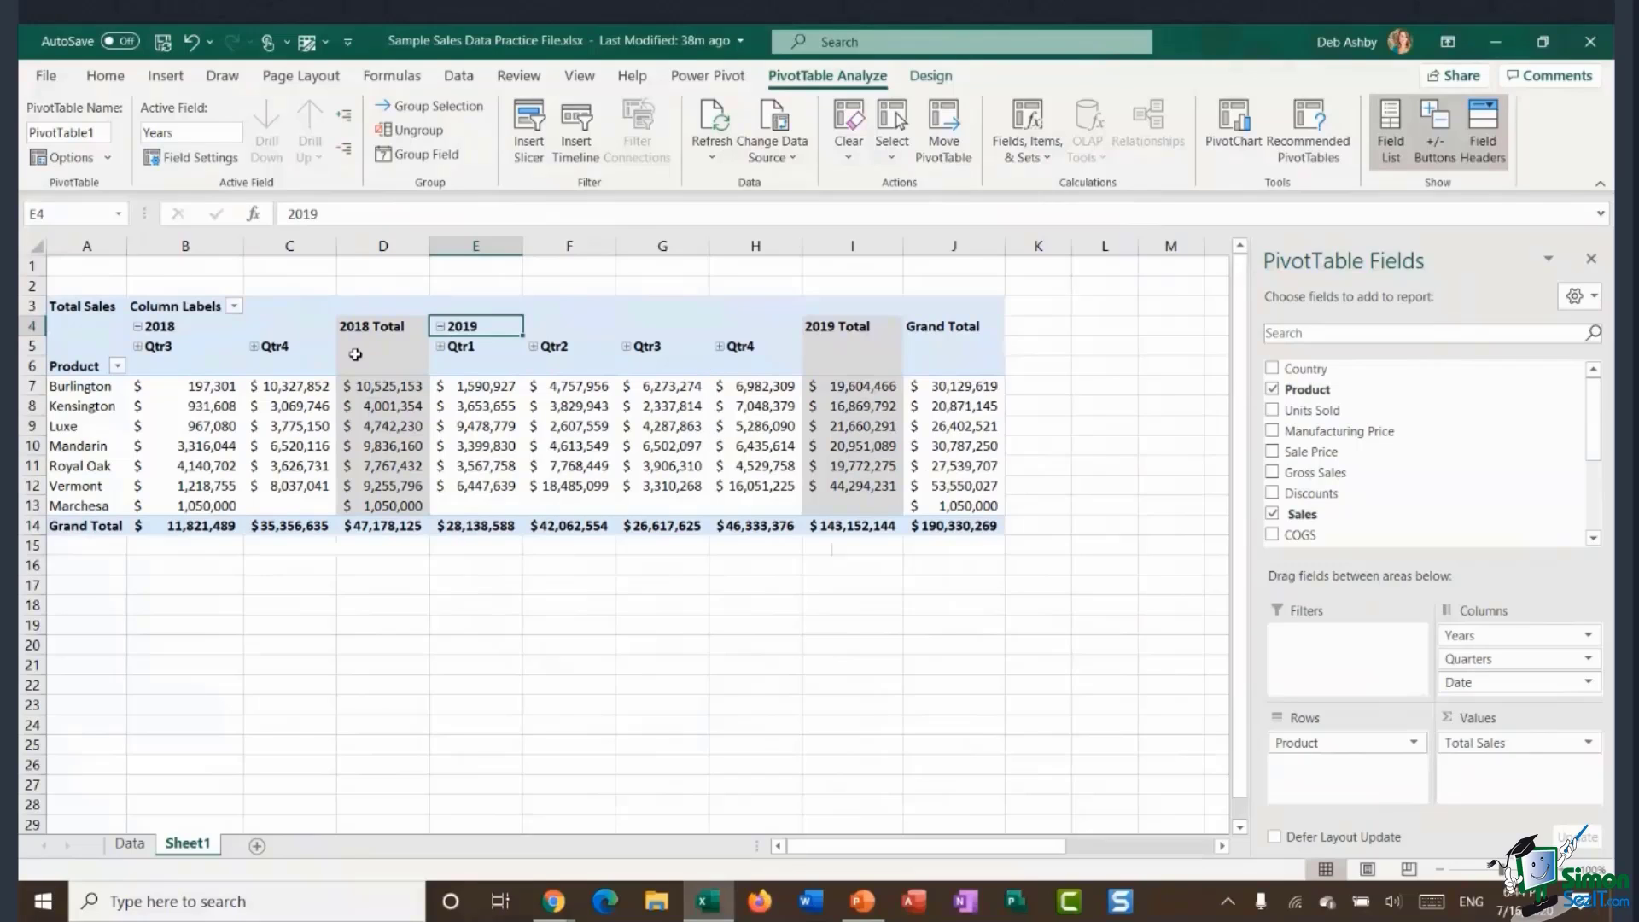
pyautogui.click(143, 353)
pyautogui.click(139, 347)
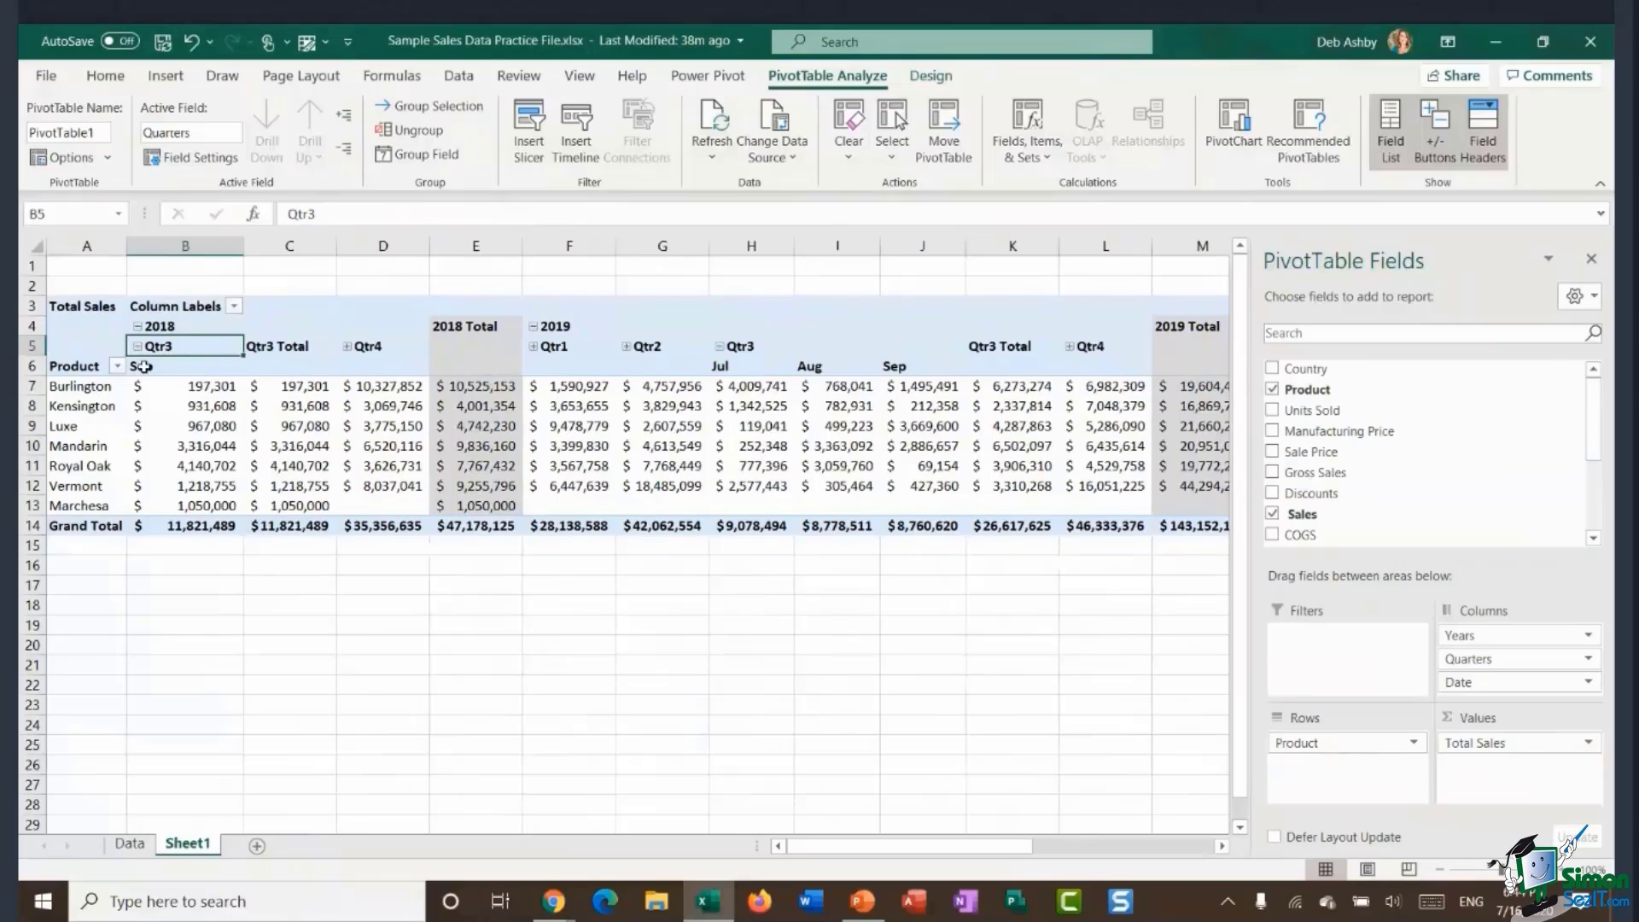
pyautogui.click(347, 347)
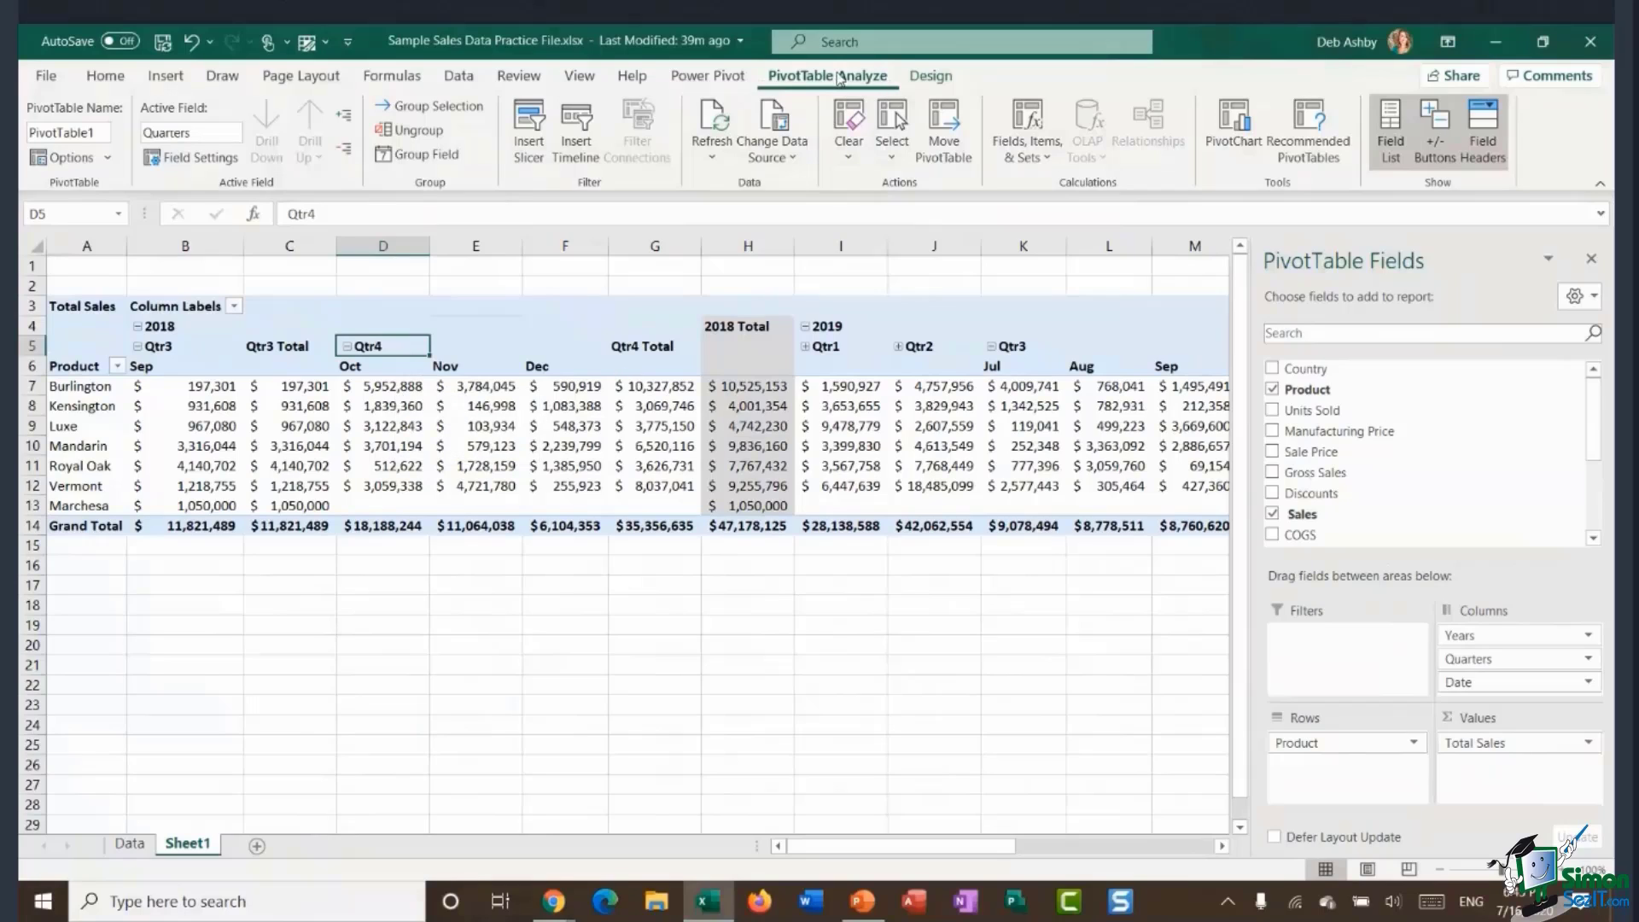
# Collapse the entire Quarters field, and collapse the entire Years field so only yearly columns are shown.
pyautogui.click(348, 153)
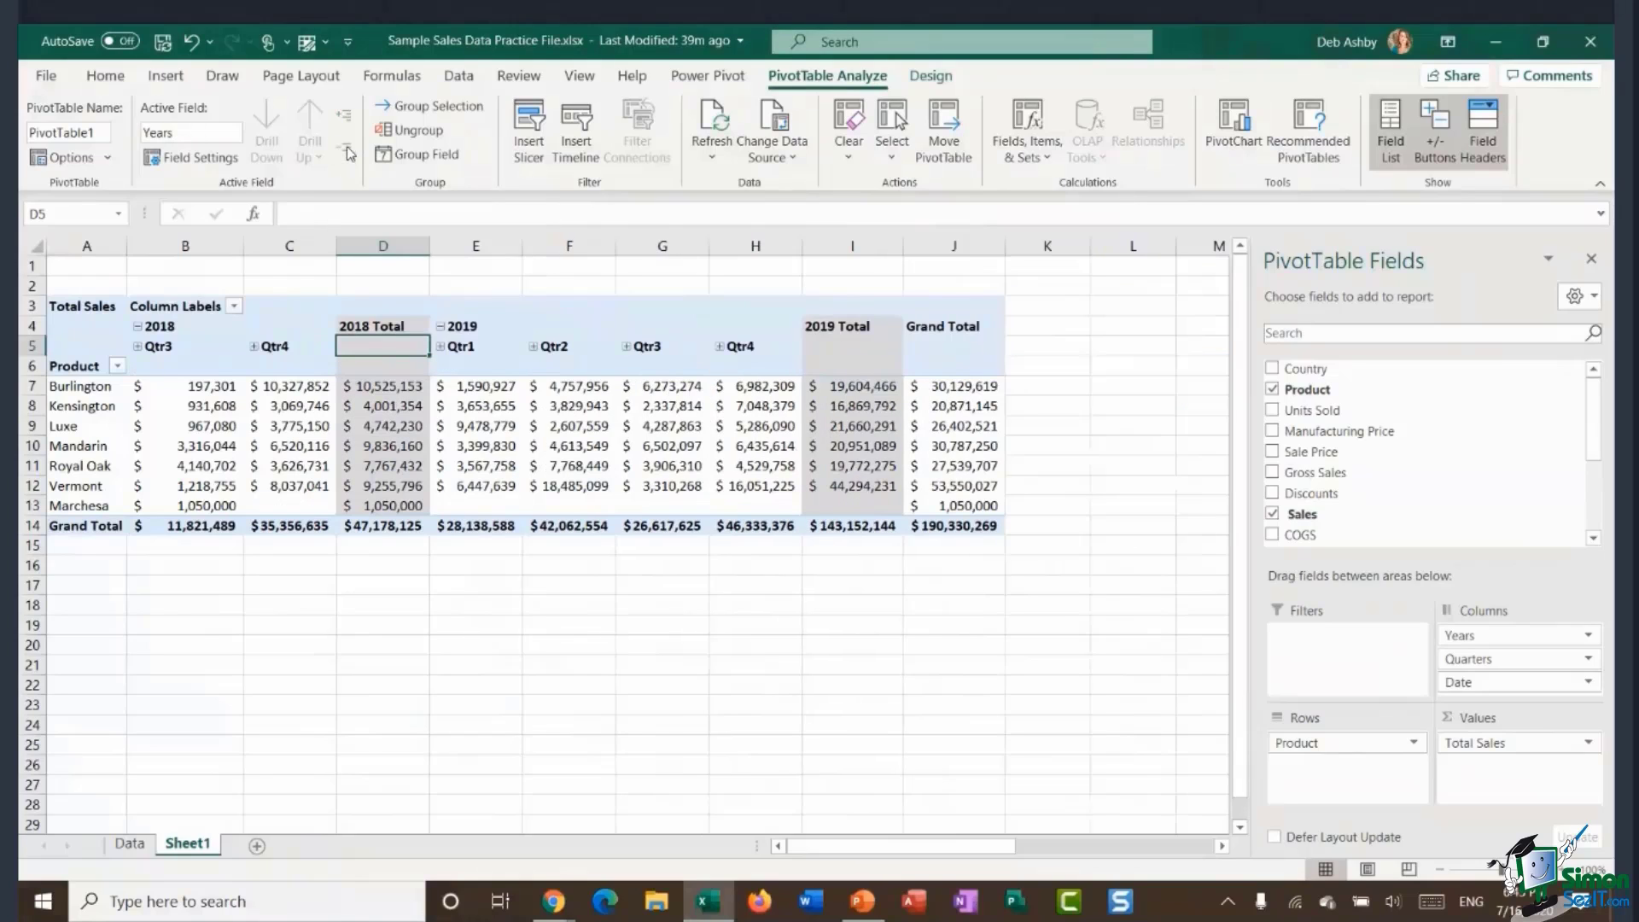
pyautogui.click(474, 426)
pyautogui.click(282, 364)
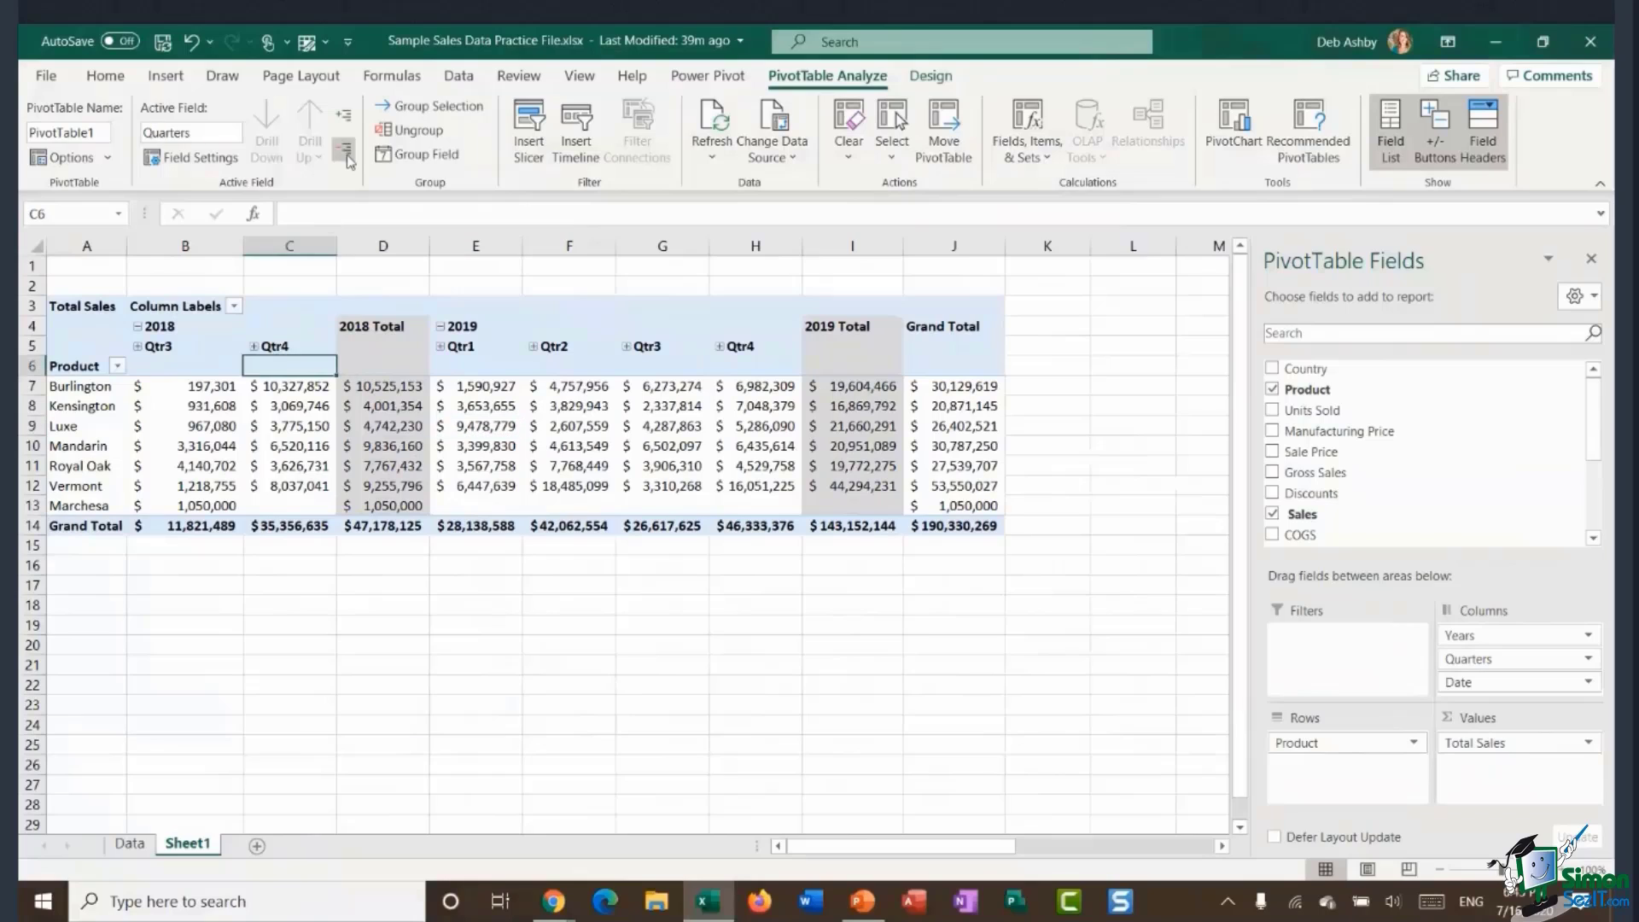
pyautogui.click(348, 153)
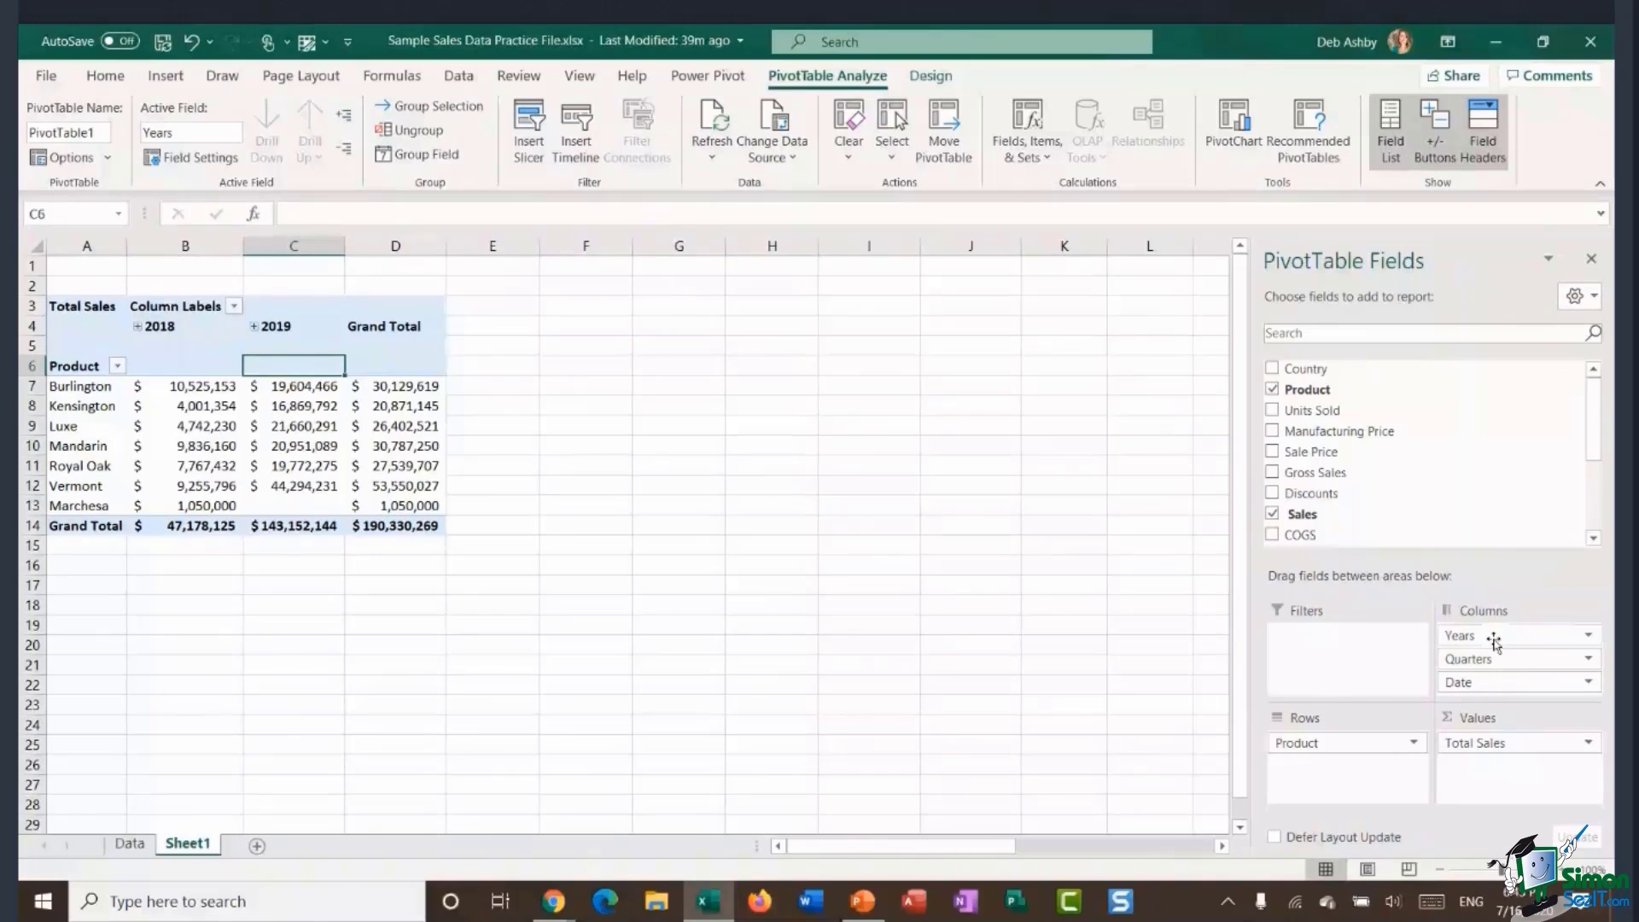
# Try removing Years and Quarters from the PivotTable's Columns area, and undo both removals.
pyautogui.moveTo(1492, 639); pyautogui.dragTo(1101, 613)
pyautogui.moveTo(1495, 638); pyautogui.dragTo(1134, 622)
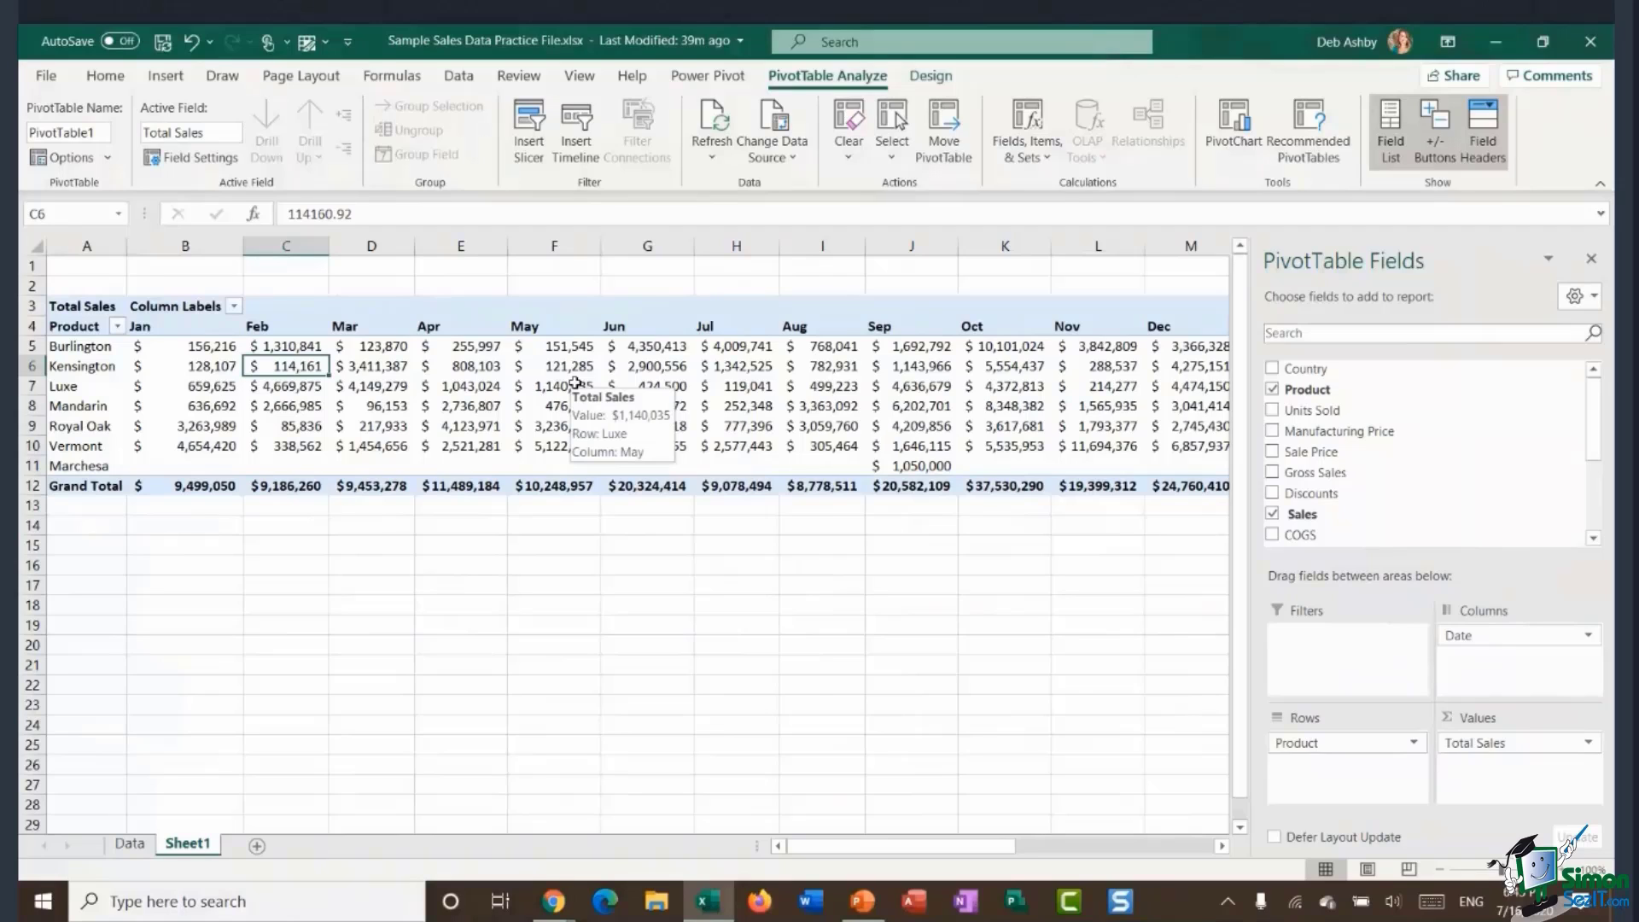
pyautogui.hotkey('ctrl', 'z')
pyautogui.hotkey('ctrl', 'z')
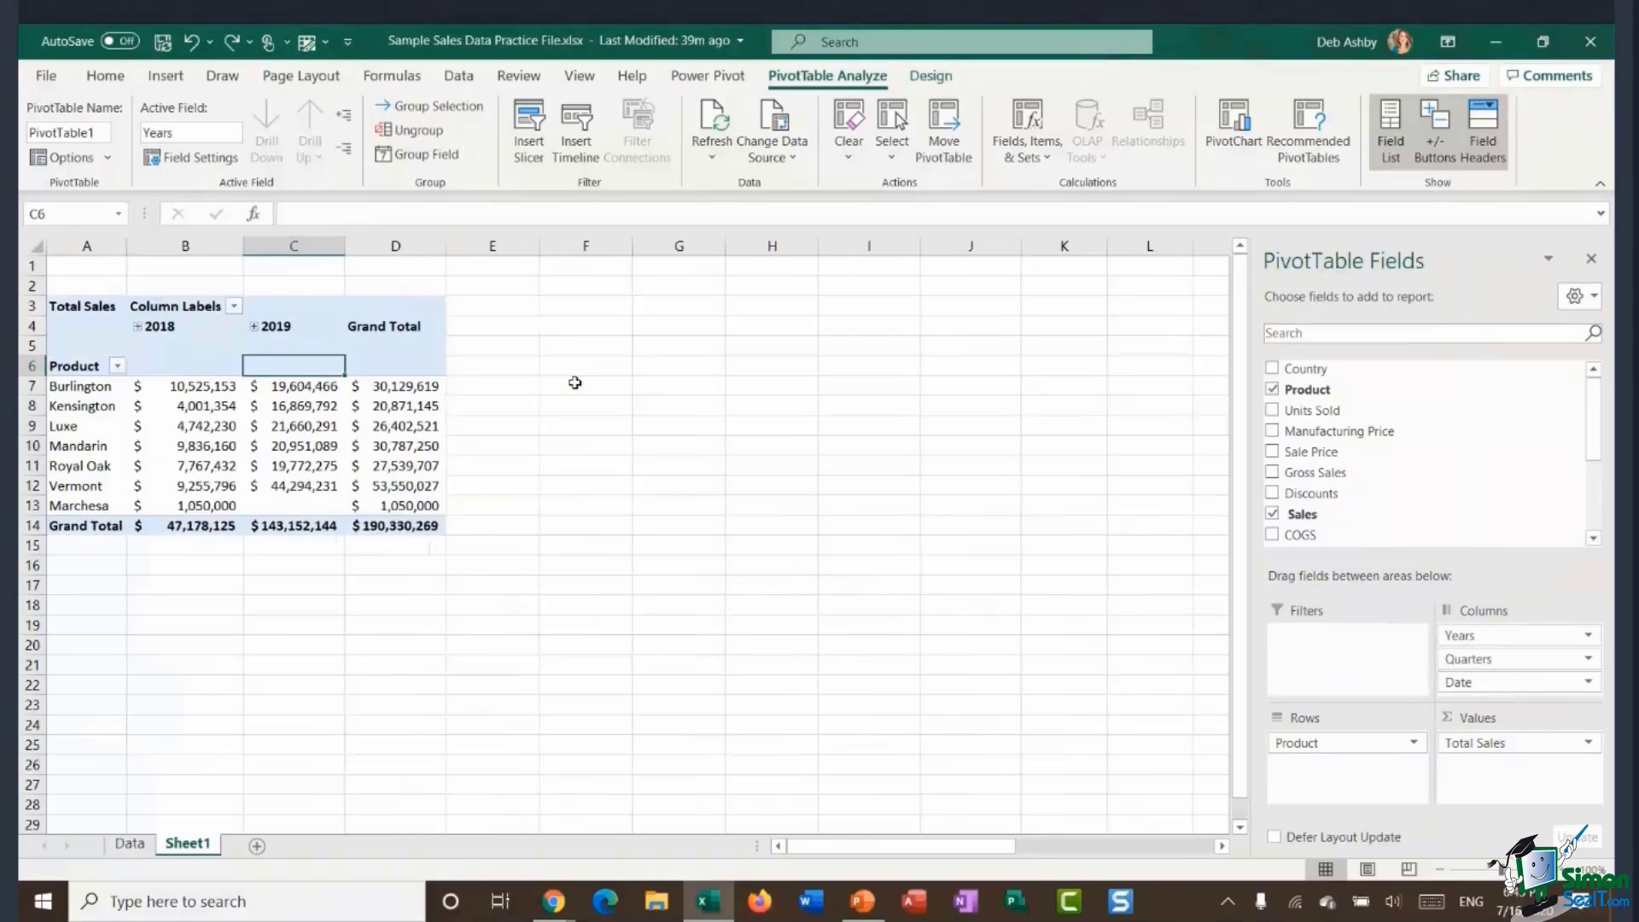
# Group the PivotTable's date field by Months only, leaving out Quarters and Years.
pyautogui.click(180, 330)
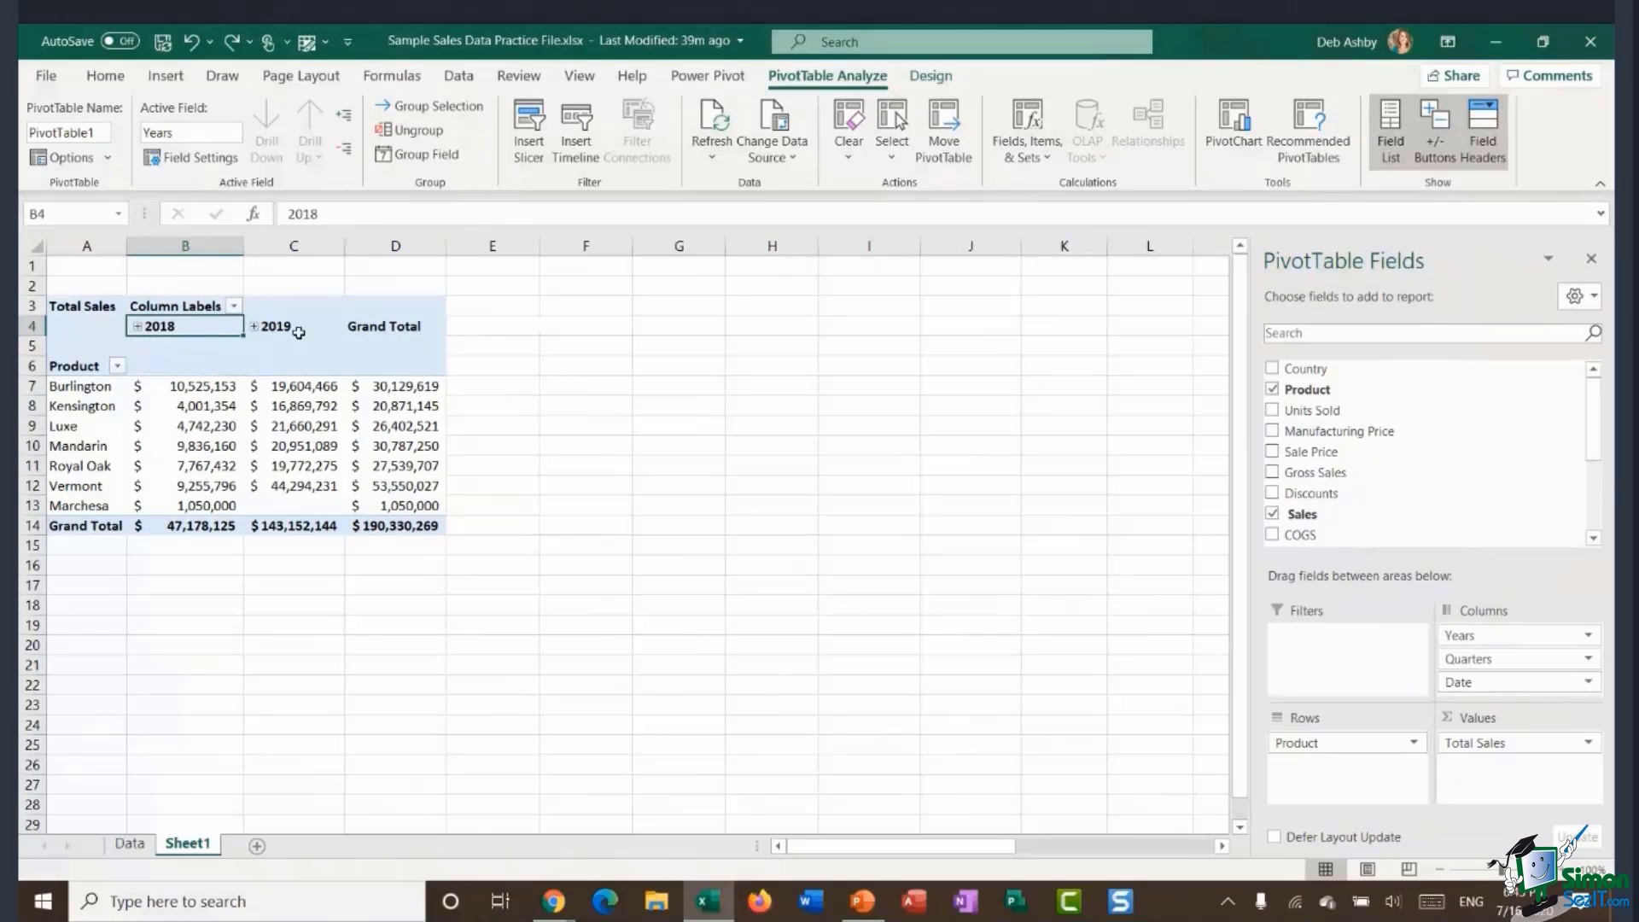
pyautogui.click(424, 155)
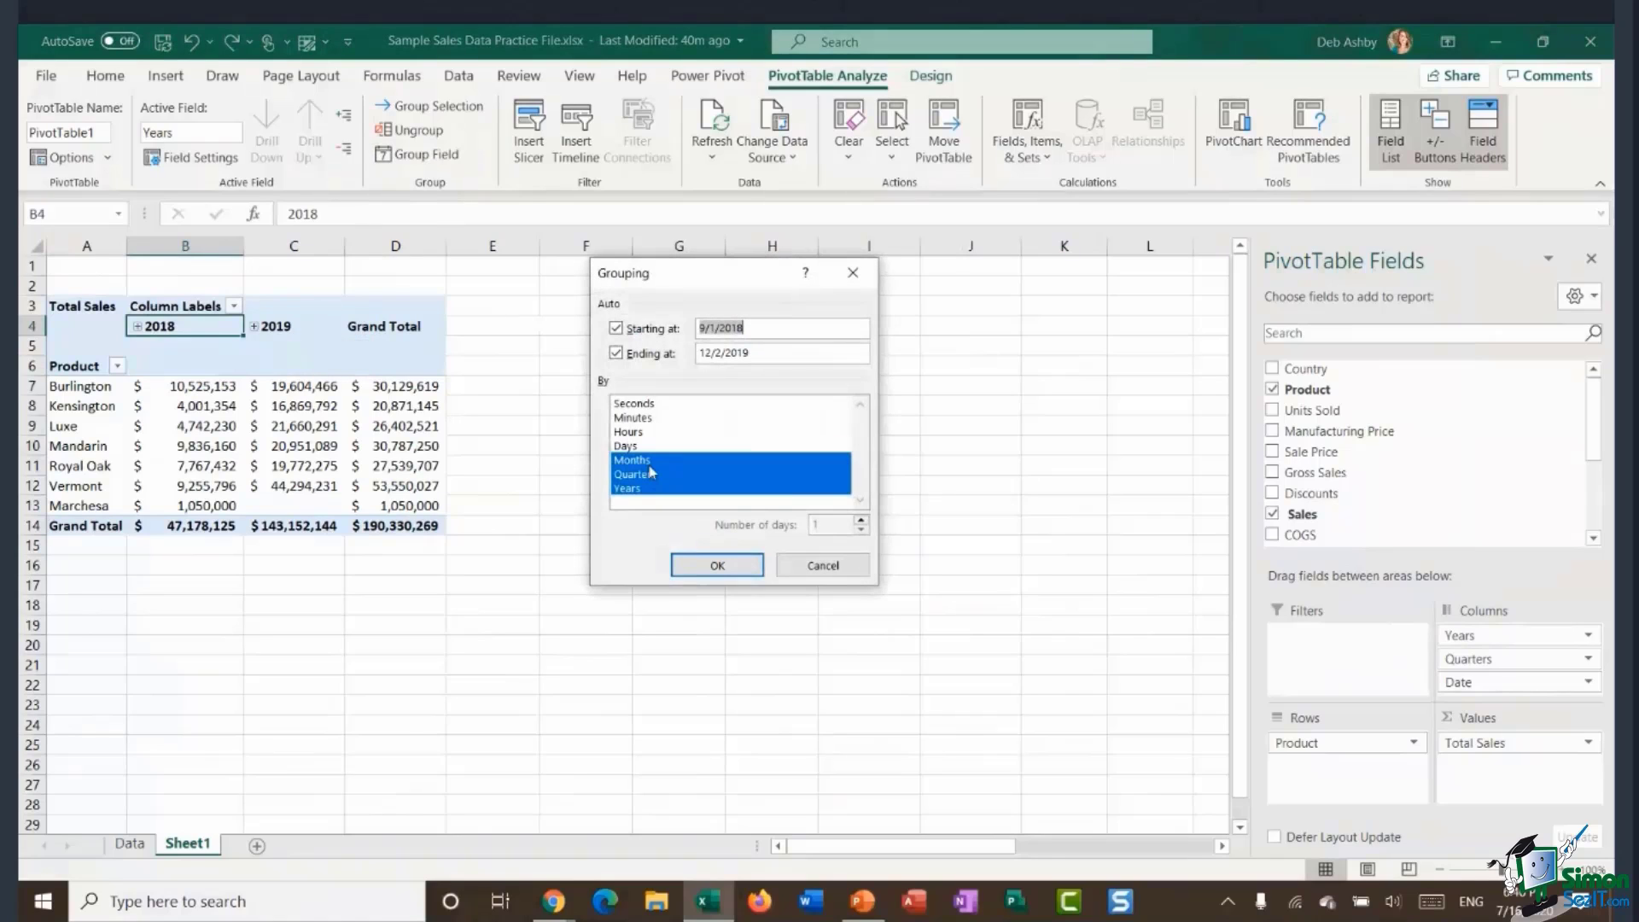
pyautogui.moveTo(710, 274); pyautogui.dragTo(633, 261)
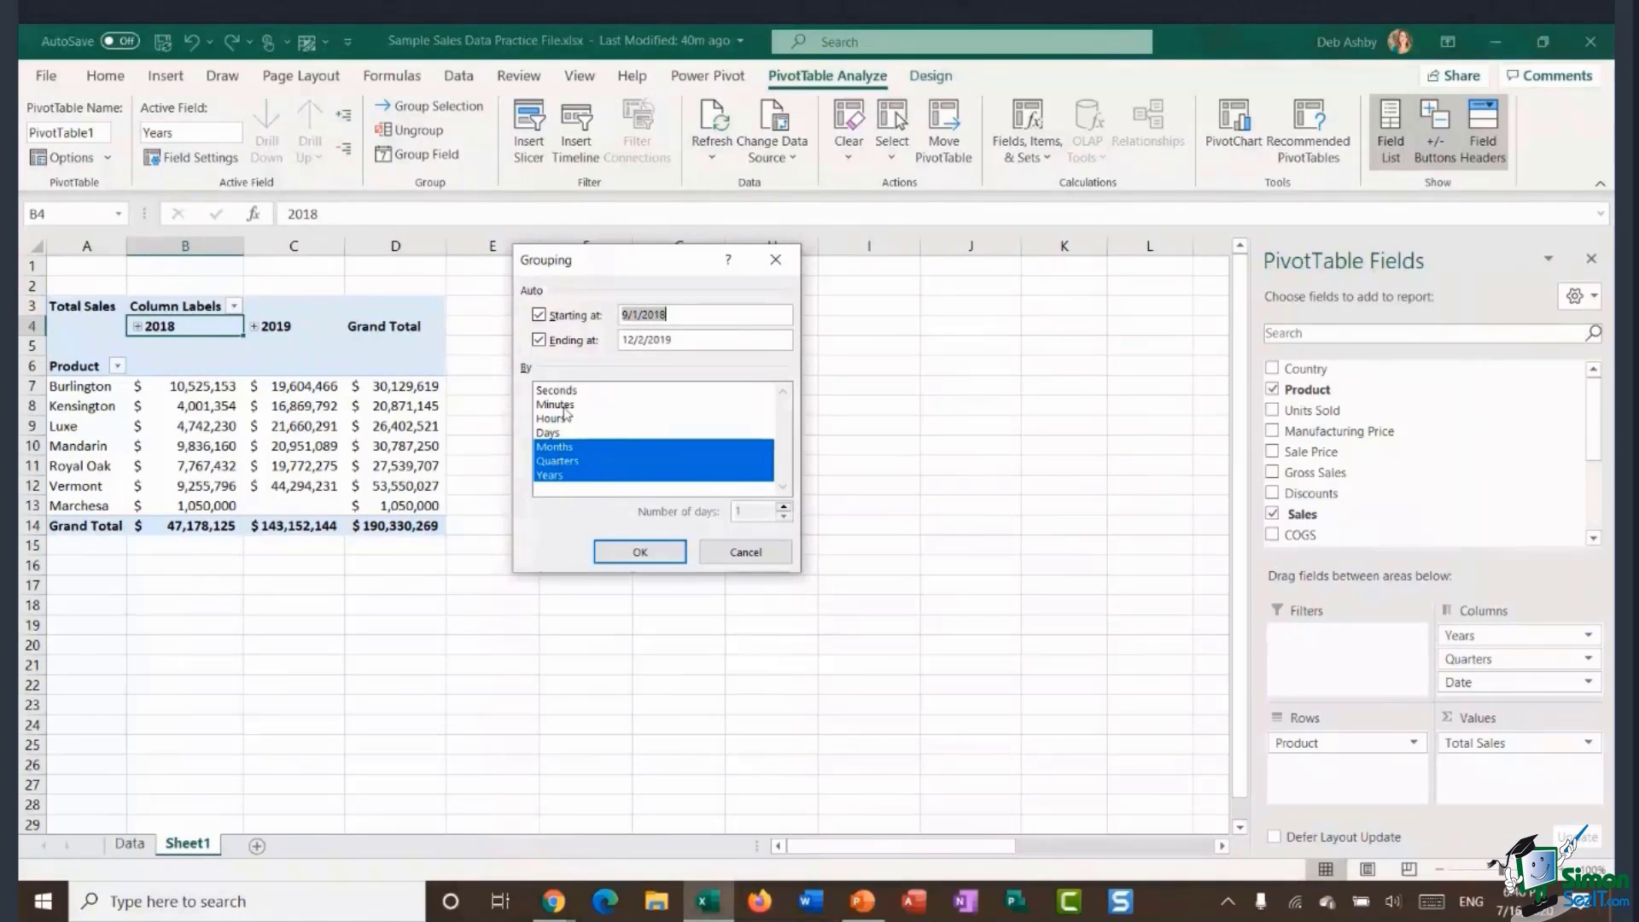
pyautogui.keyDown('ctrl'); pyautogui.click(559, 447); pyautogui.keyUp('ctrl')
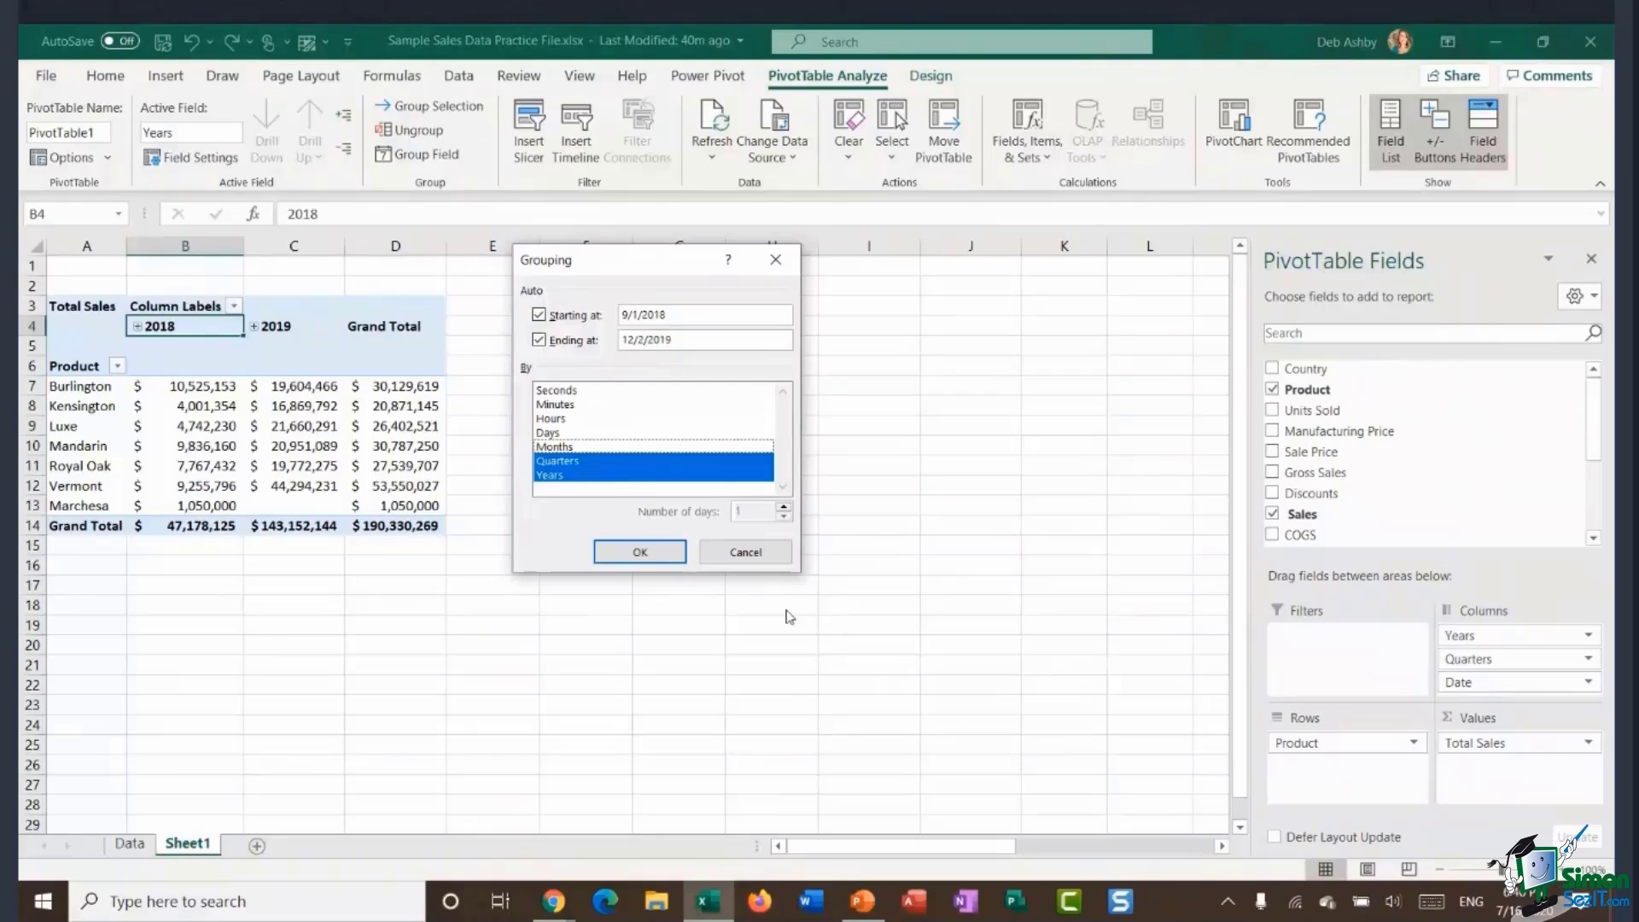
pyautogui.click(565, 447)
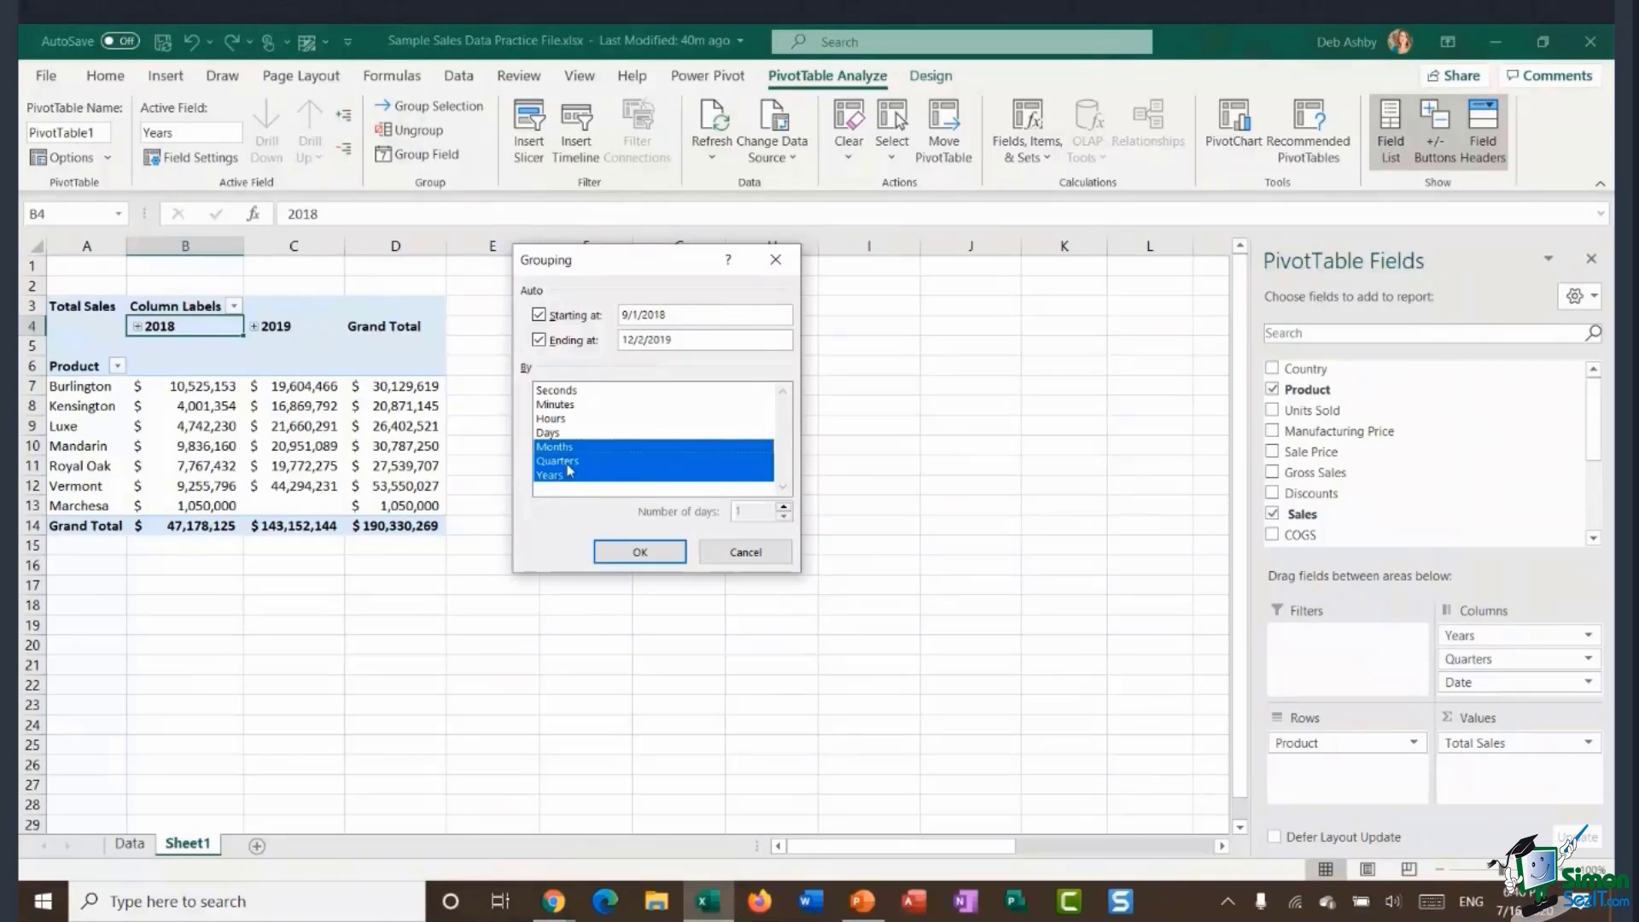
pyautogui.click(568, 466)
pyautogui.click(567, 475)
pyautogui.click(640, 553)
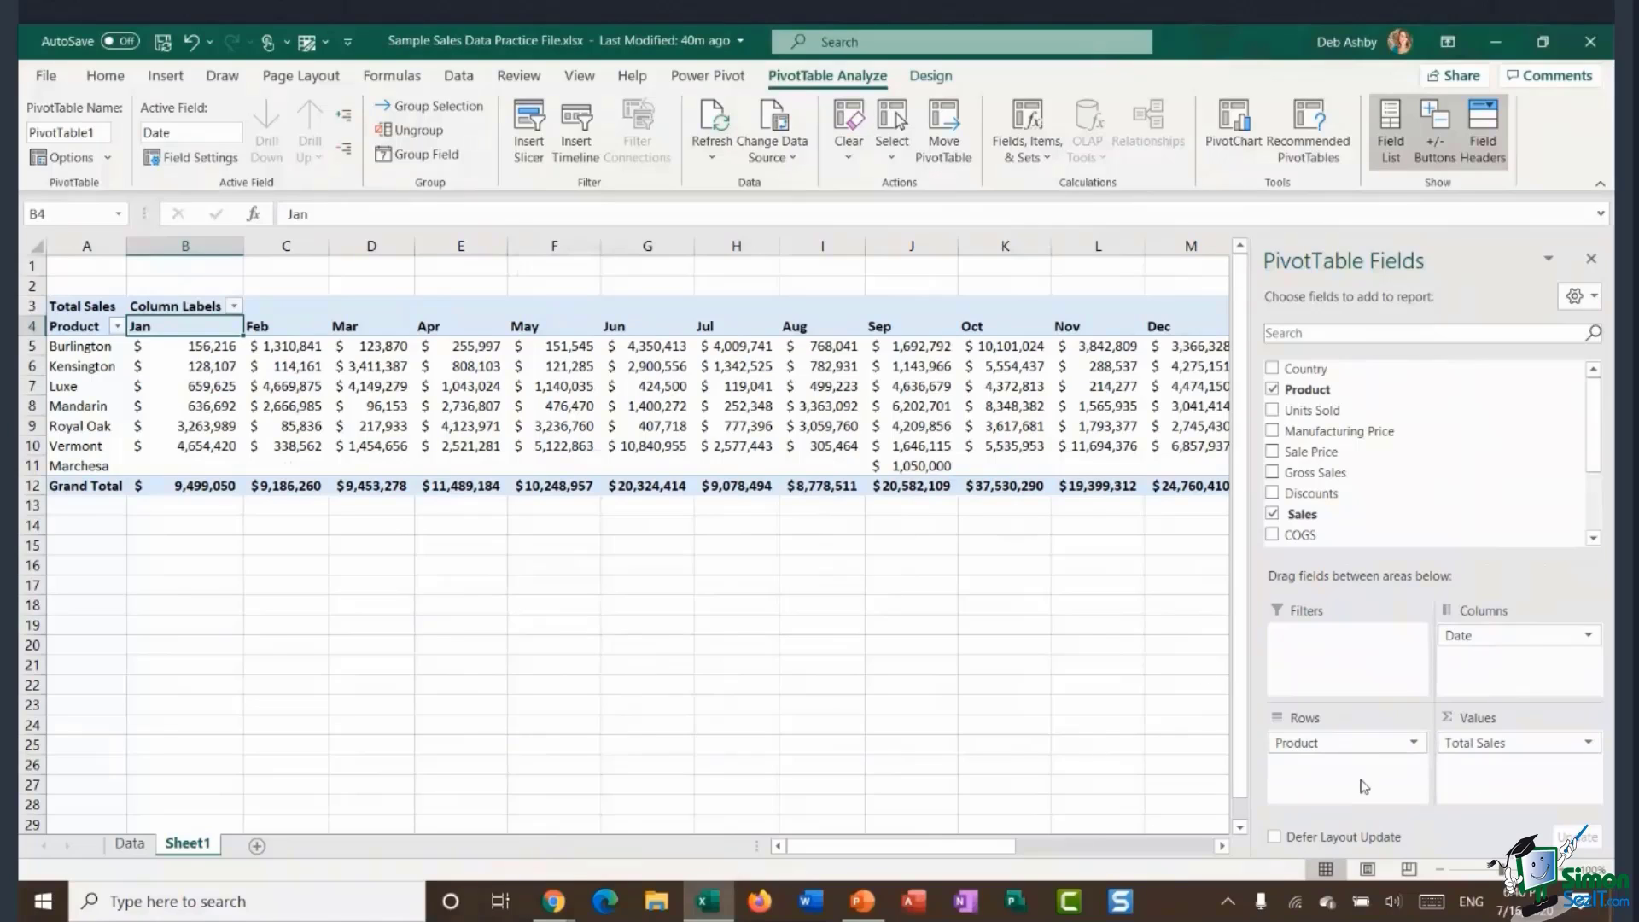
# Swap the PivotTable's layout by moving Date to the Rows area and Product to the Columns area.
pyautogui.moveTo(1477, 640); pyautogui.dragTo(1288, 781)
pyautogui.moveTo(1365, 742); pyautogui.dragTo(1475, 657)
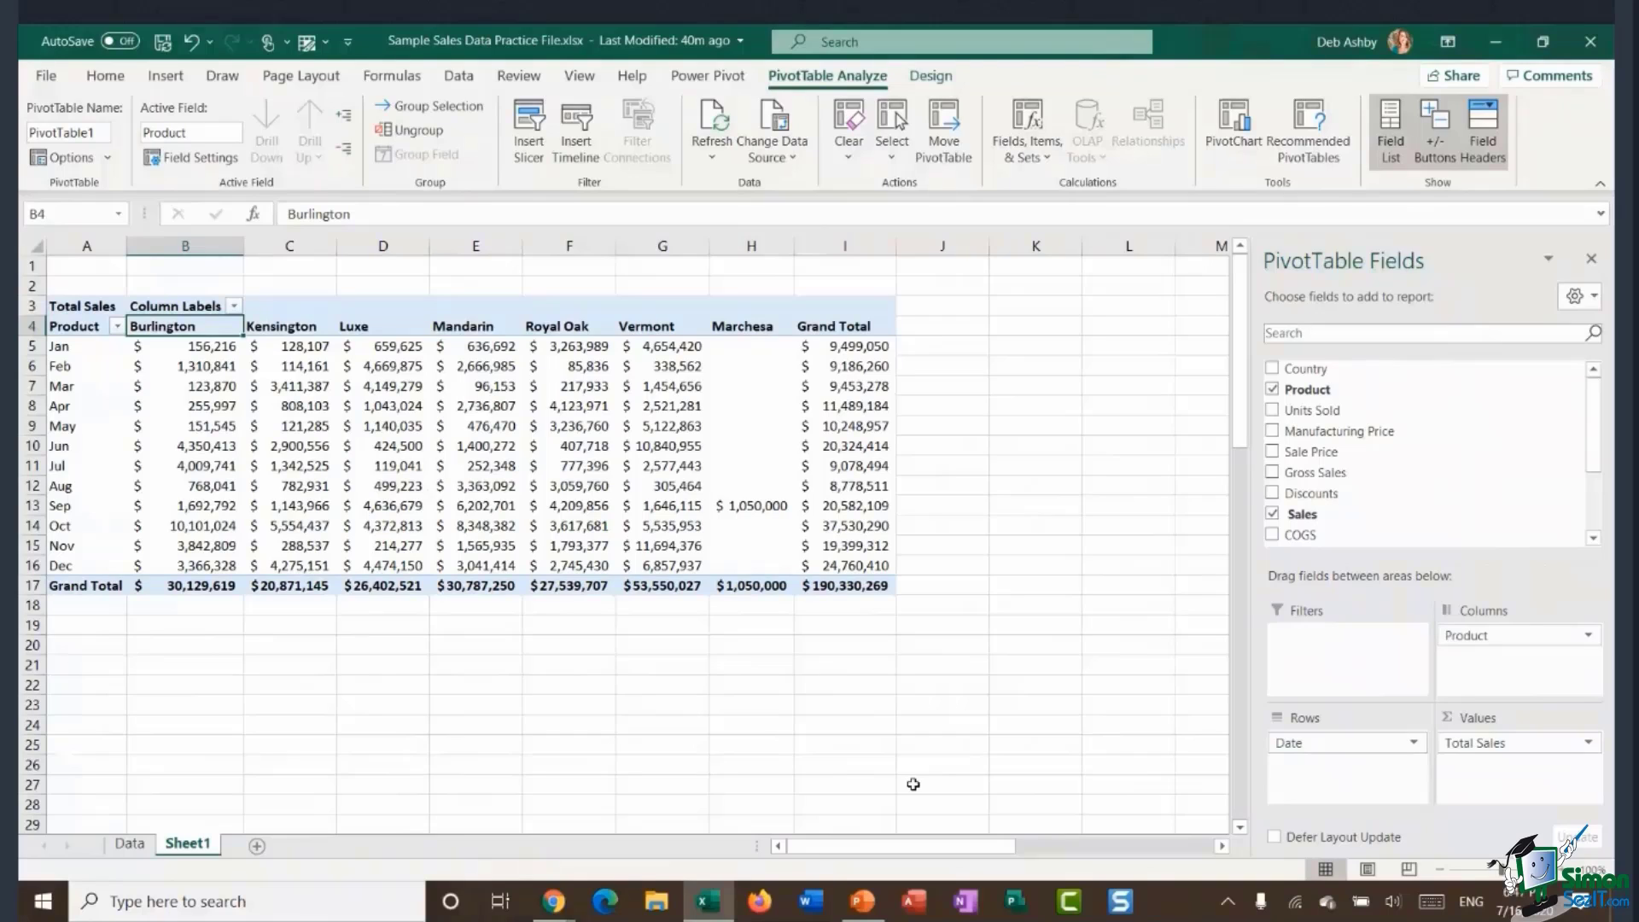
# Examine which months have empty cells in the Marchesa column of the PivotTable.
pyautogui.click(744, 347)
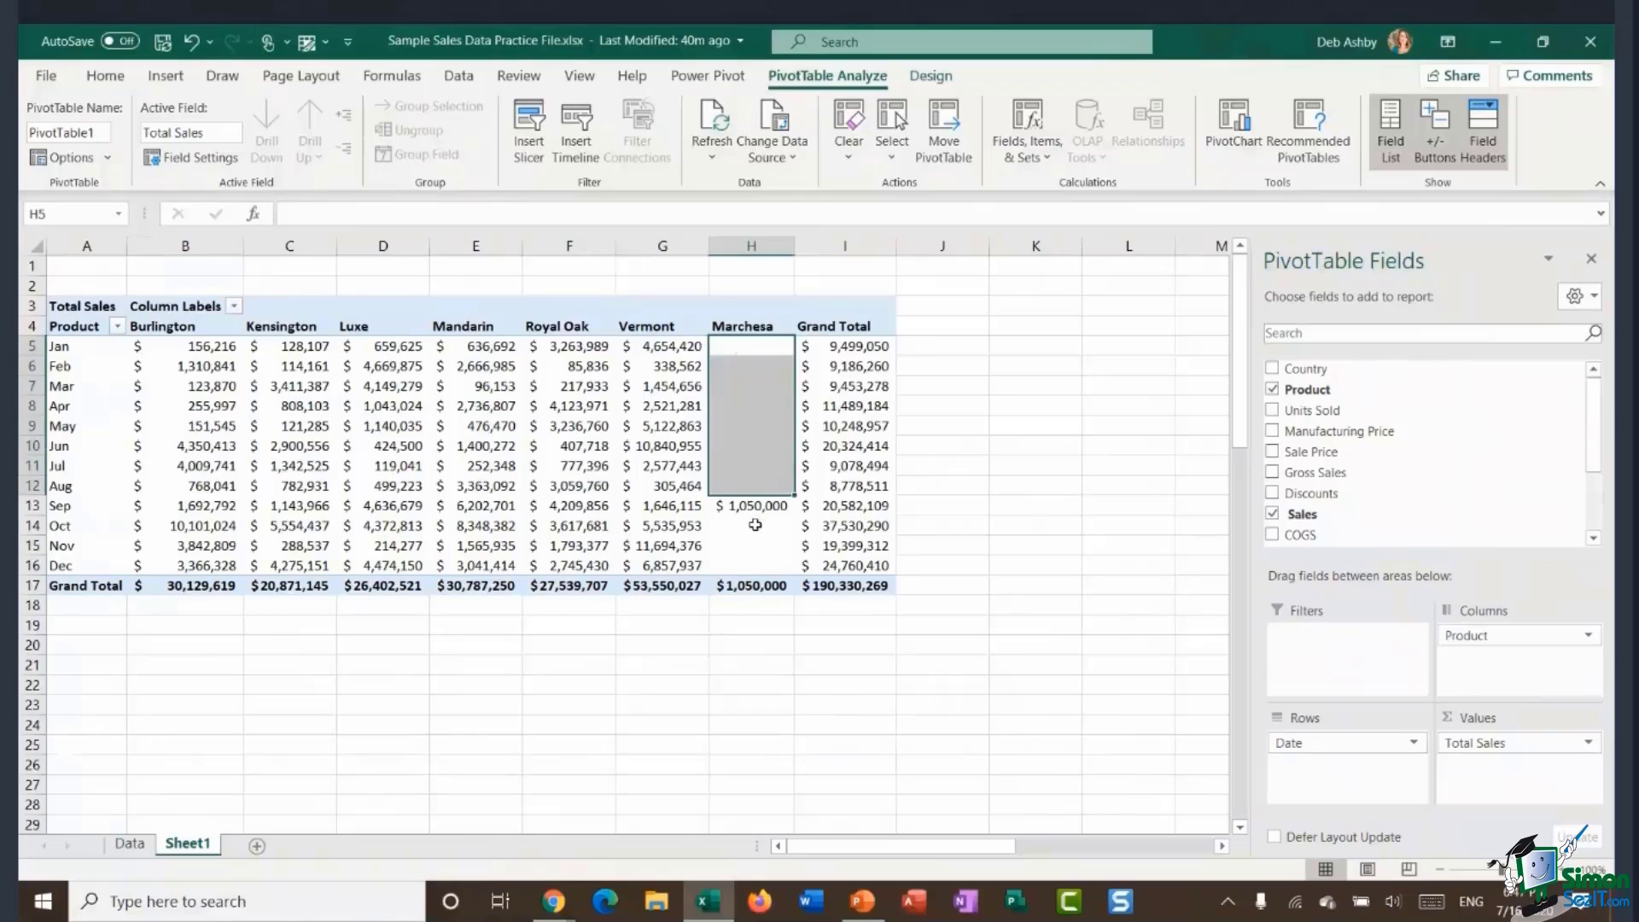
pyautogui.moveTo(756, 526); pyautogui.dragTo(758, 570)
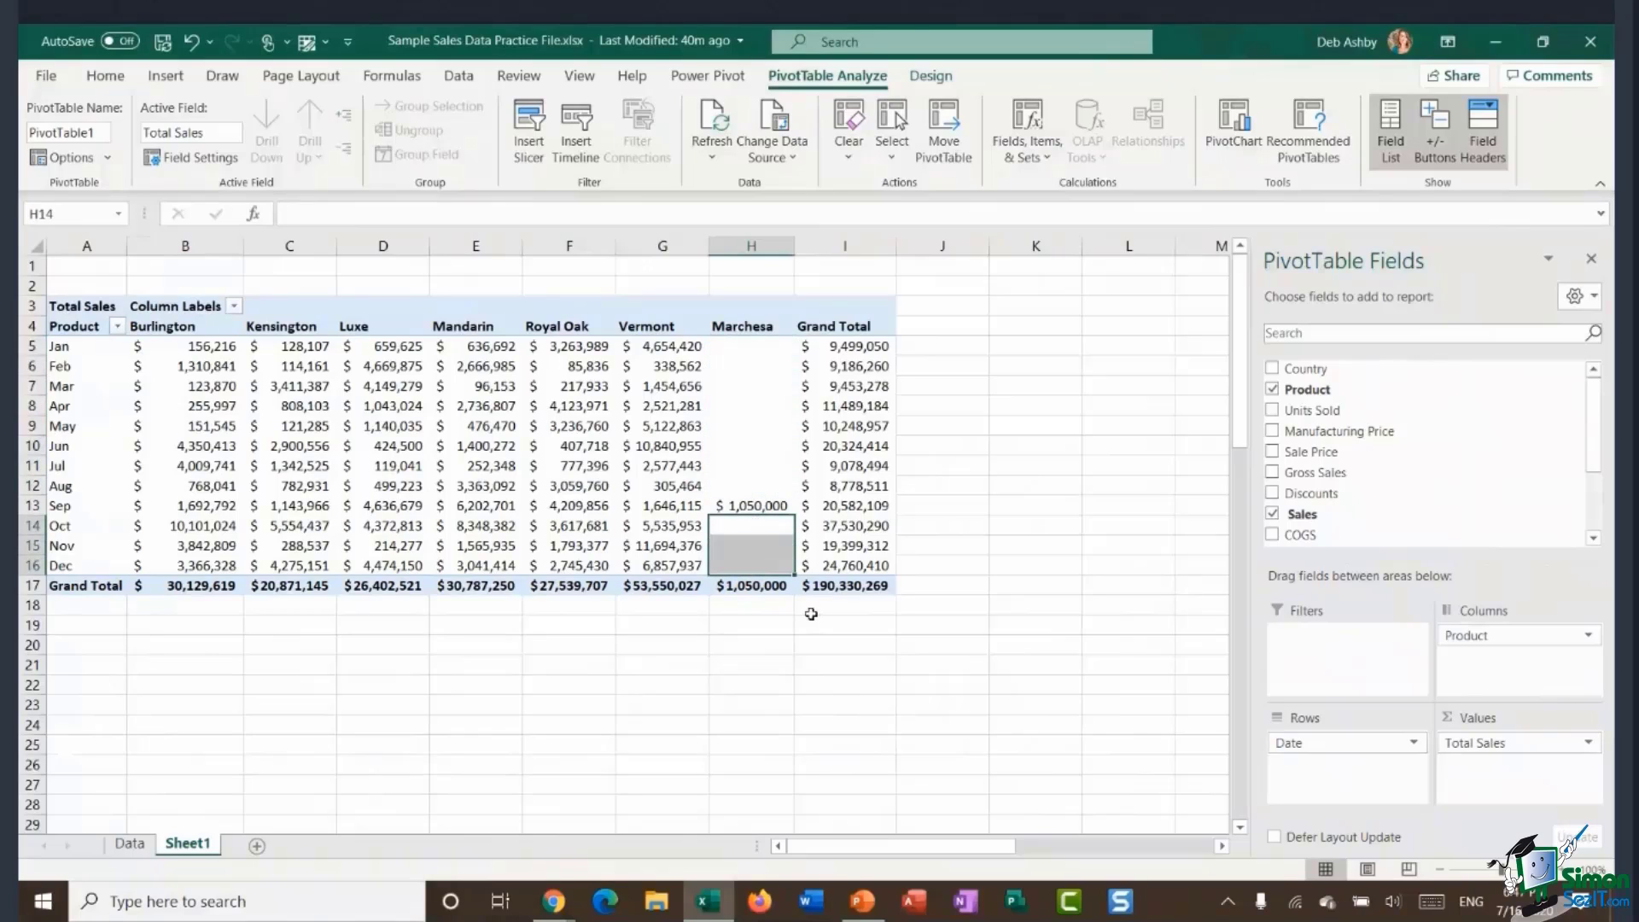
pyautogui.click(751, 346)
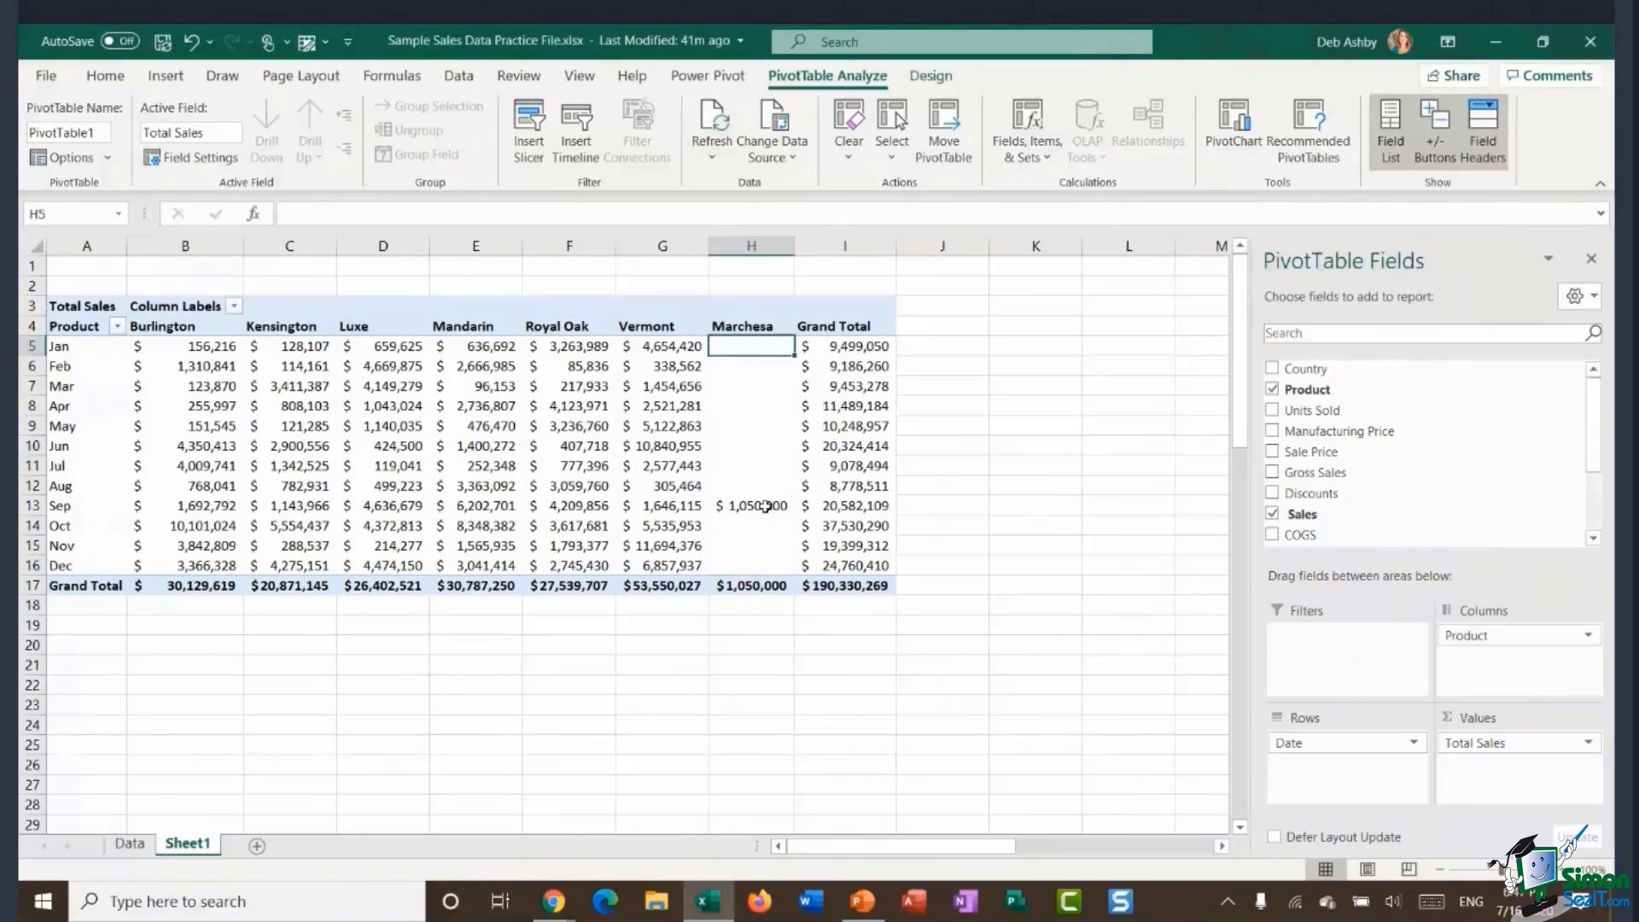
pyautogui.click(766, 506)
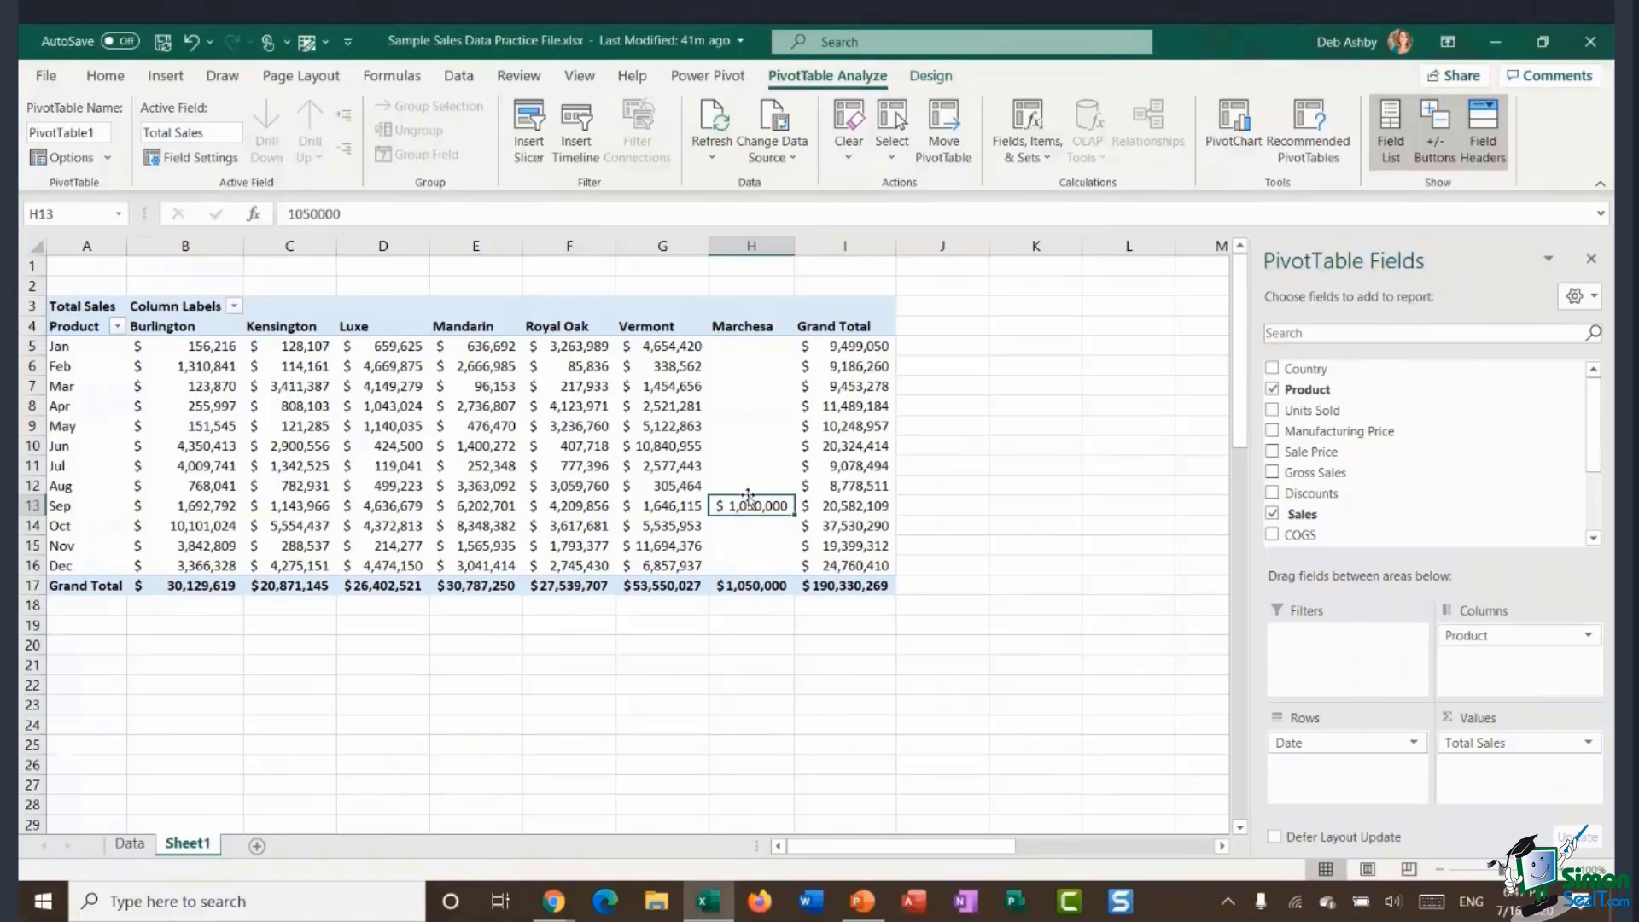
pyautogui.moveTo(770, 348); pyautogui.dragTo(769, 502)
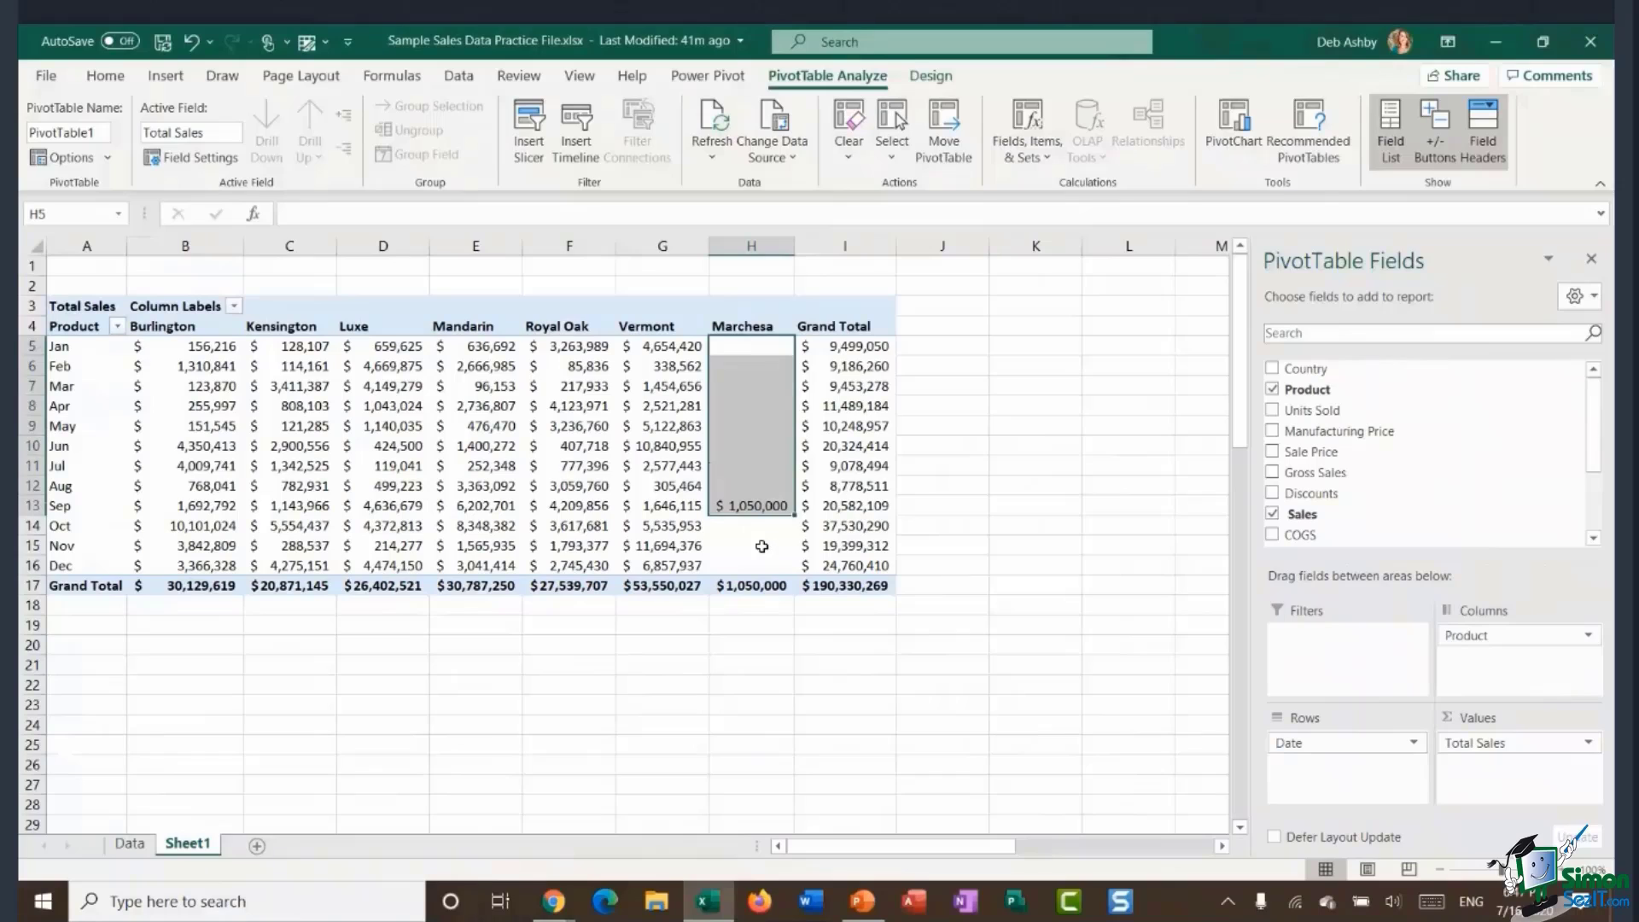
pyautogui.click(758, 532)
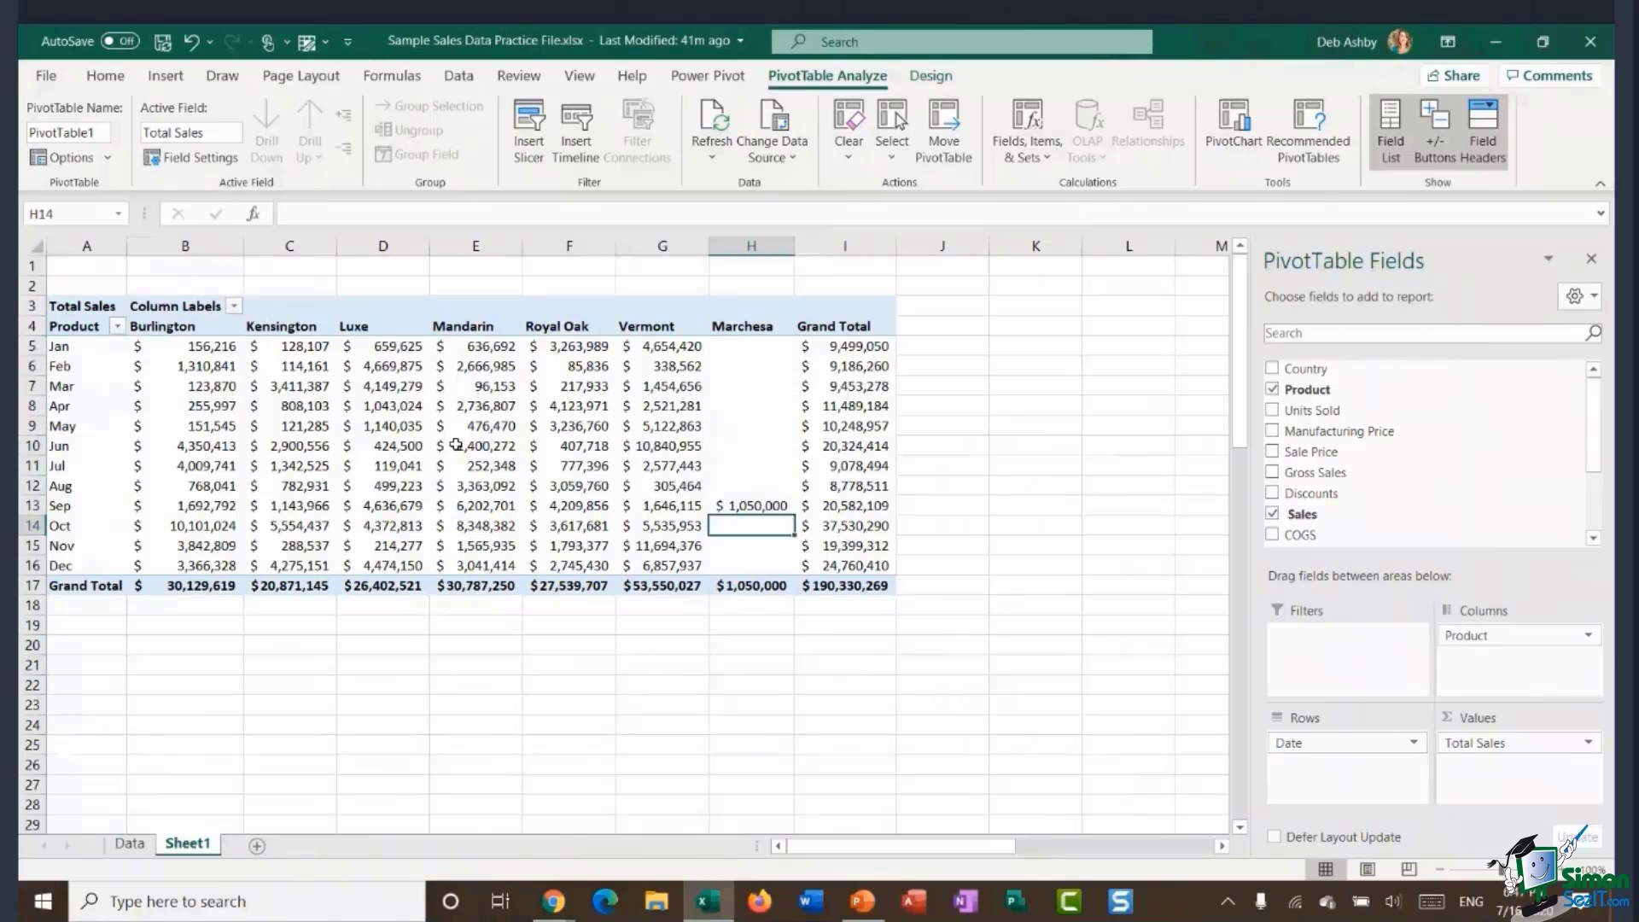
pyautogui.click(483, 442)
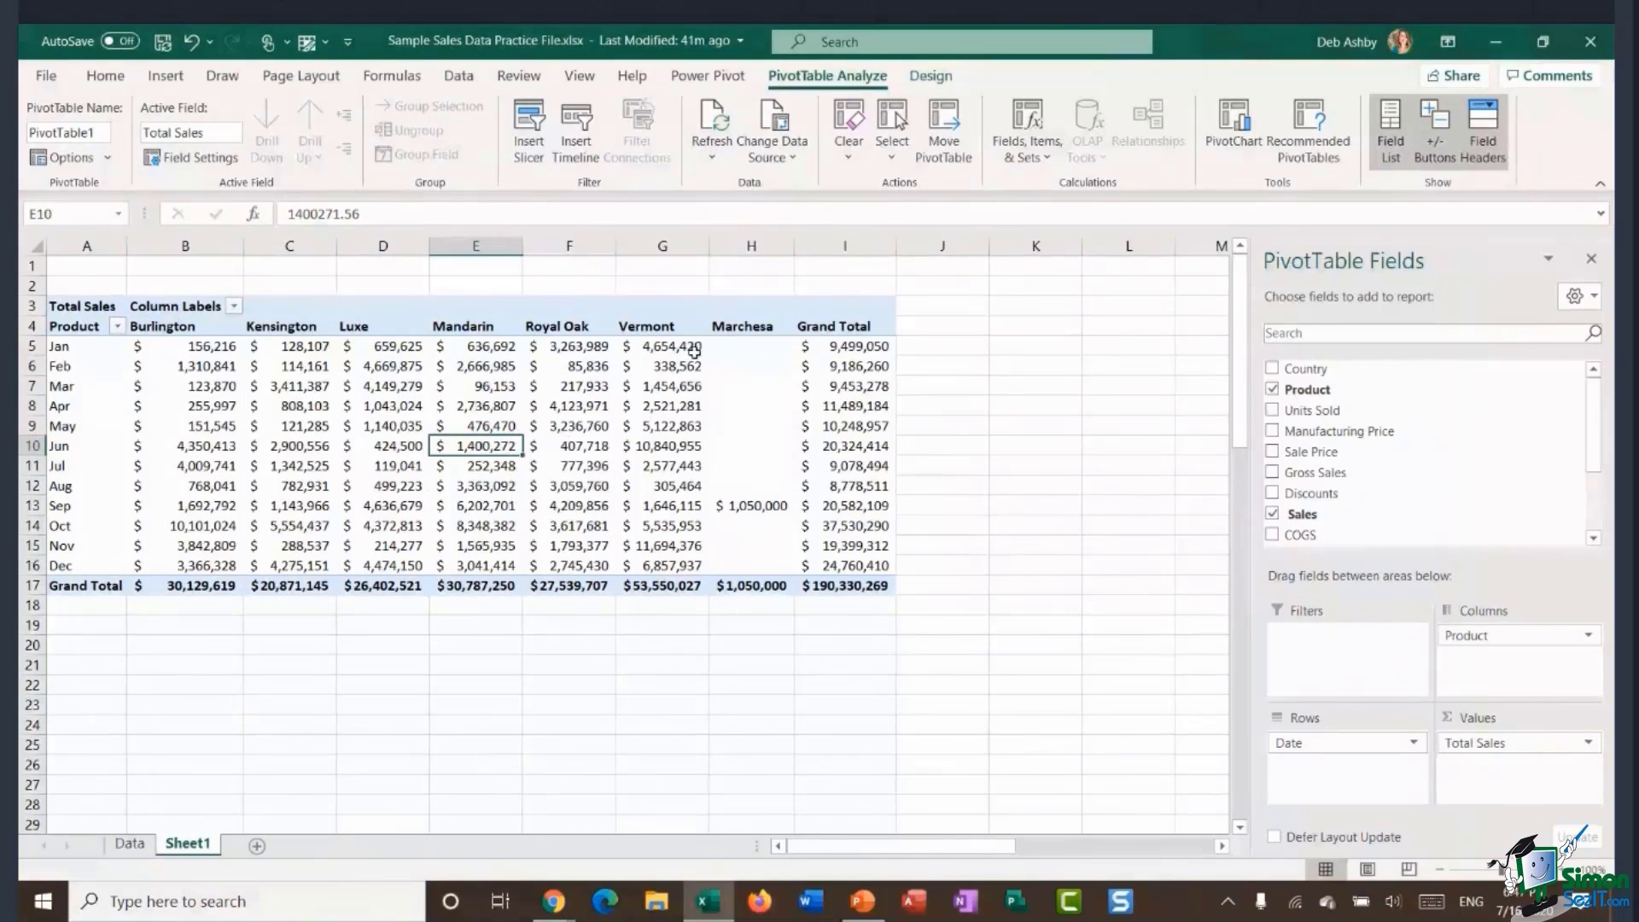
pyautogui.click(744, 406)
pyautogui.click(738, 471)
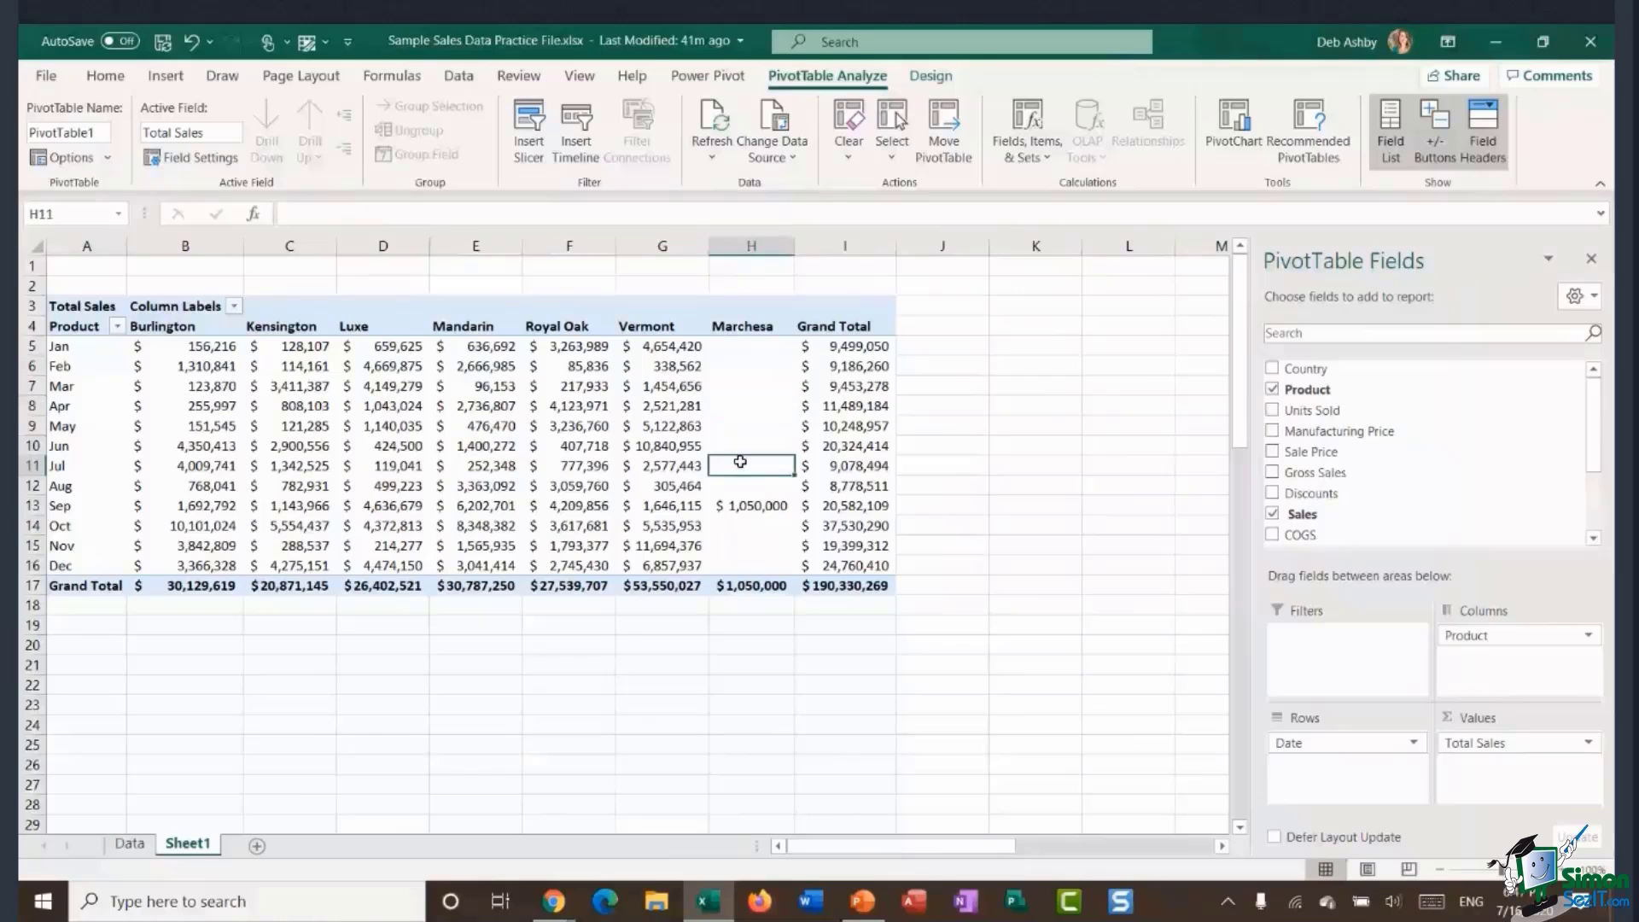
# Set the PivotTable Options to show 0 for empty cells, and check the Marchesa column.
pyautogui.moveTo(751, 377)
pyautogui.click(66, 160)
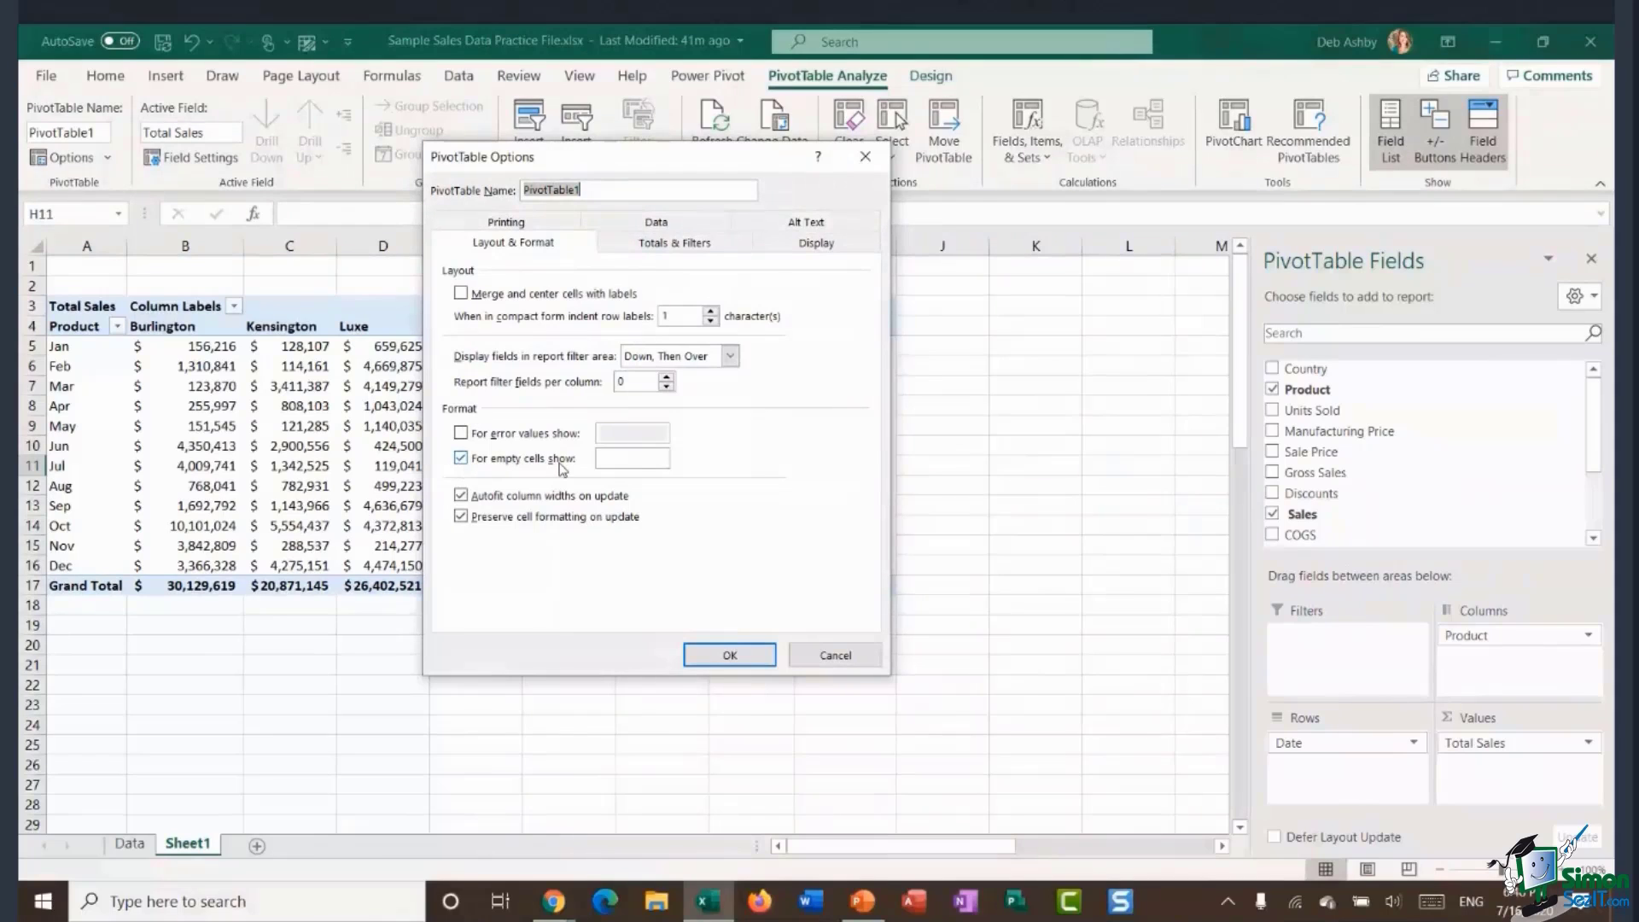
pyautogui.click(626, 460)
pyautogui.write('0')
pyautogui.press('Return')
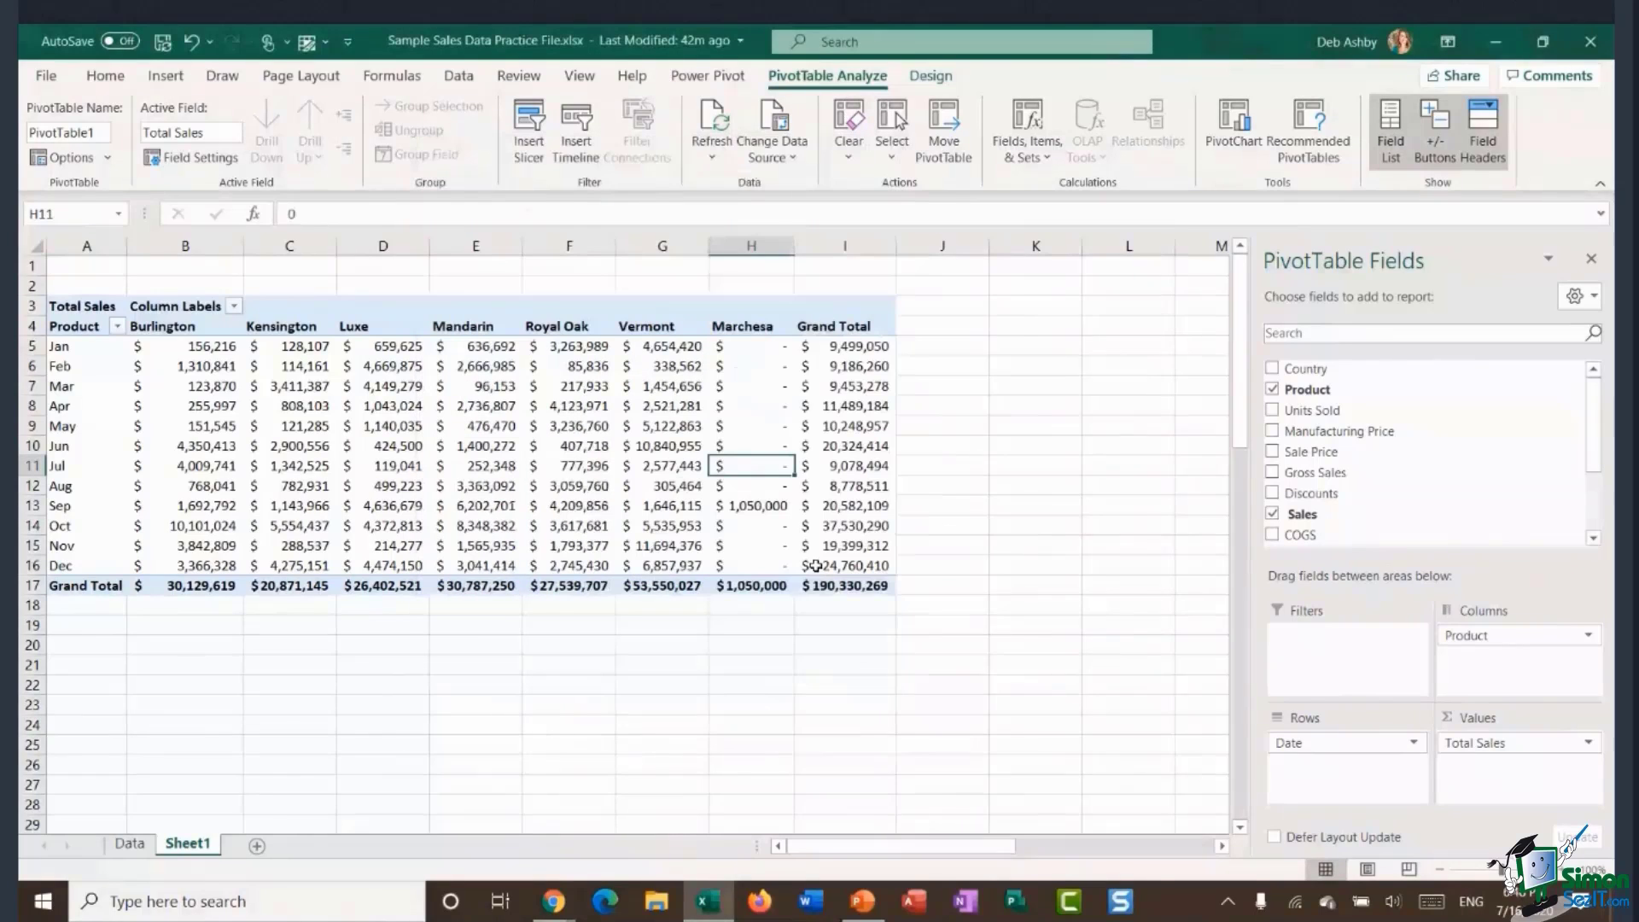
pyautogui.moveTo(815, 566)
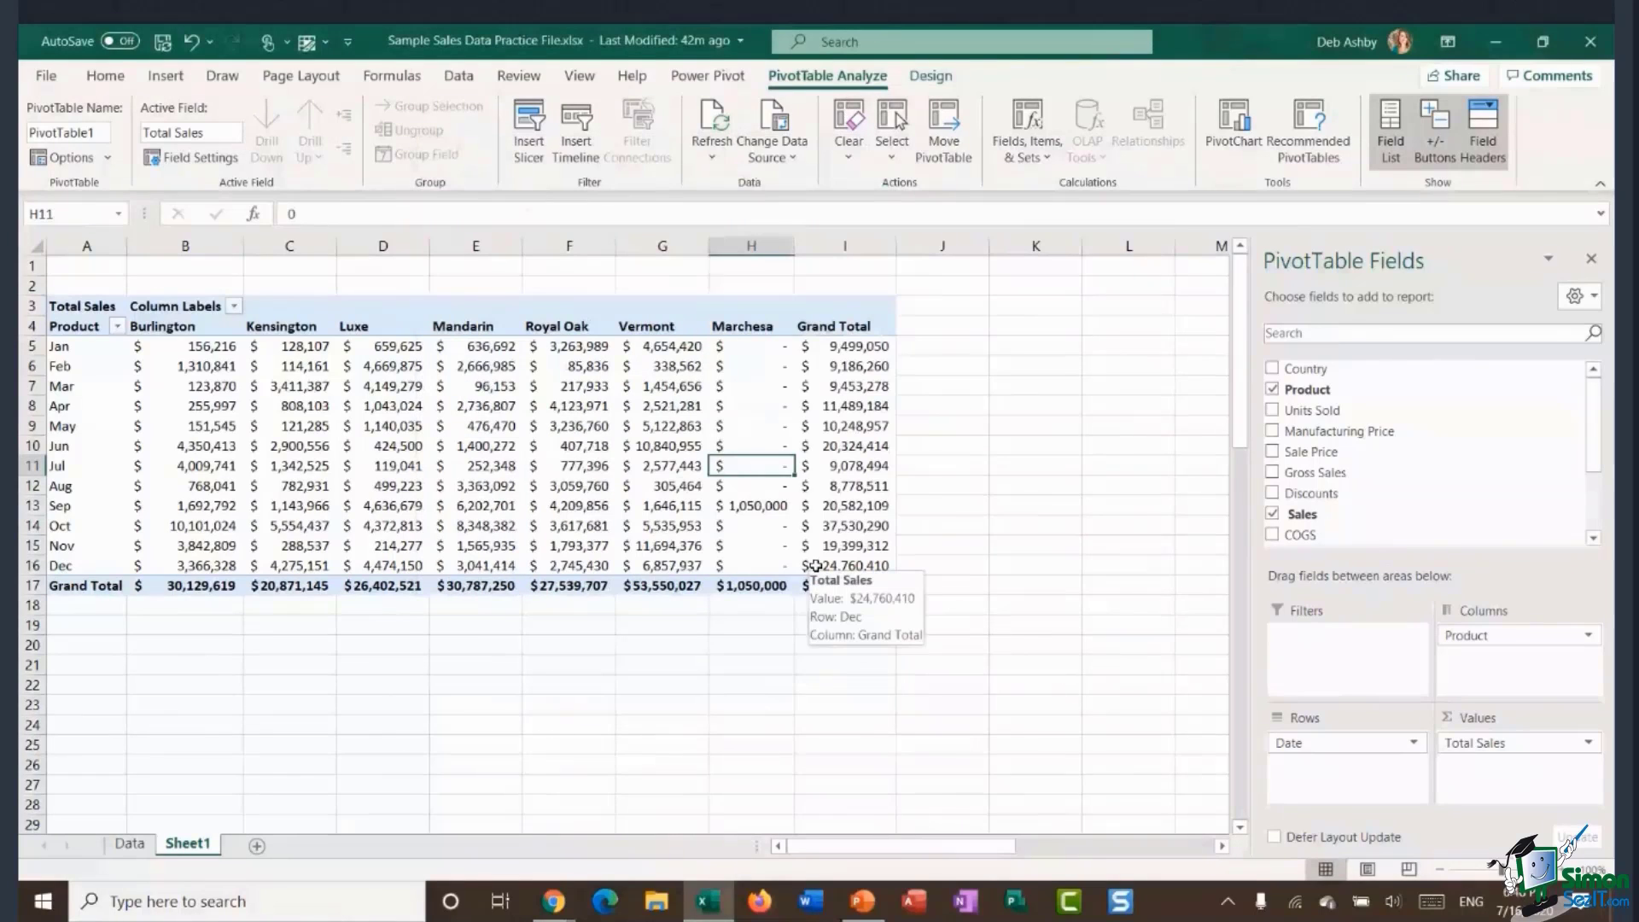
pyautogui.click(753, 350)
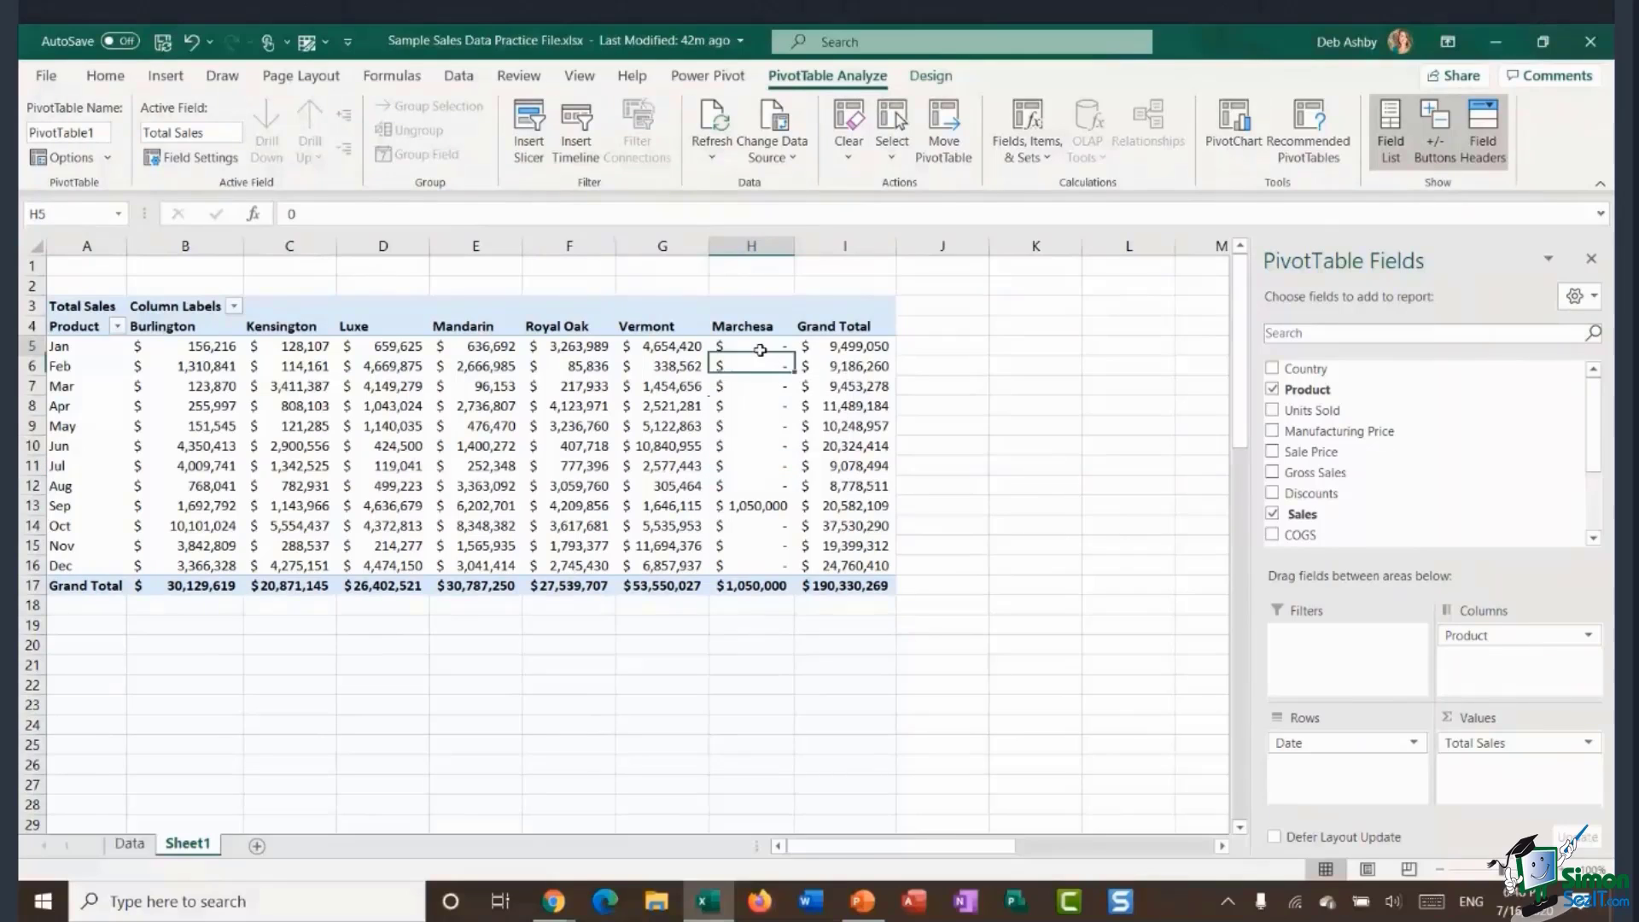
pyautogui.moveTo(757, 364)
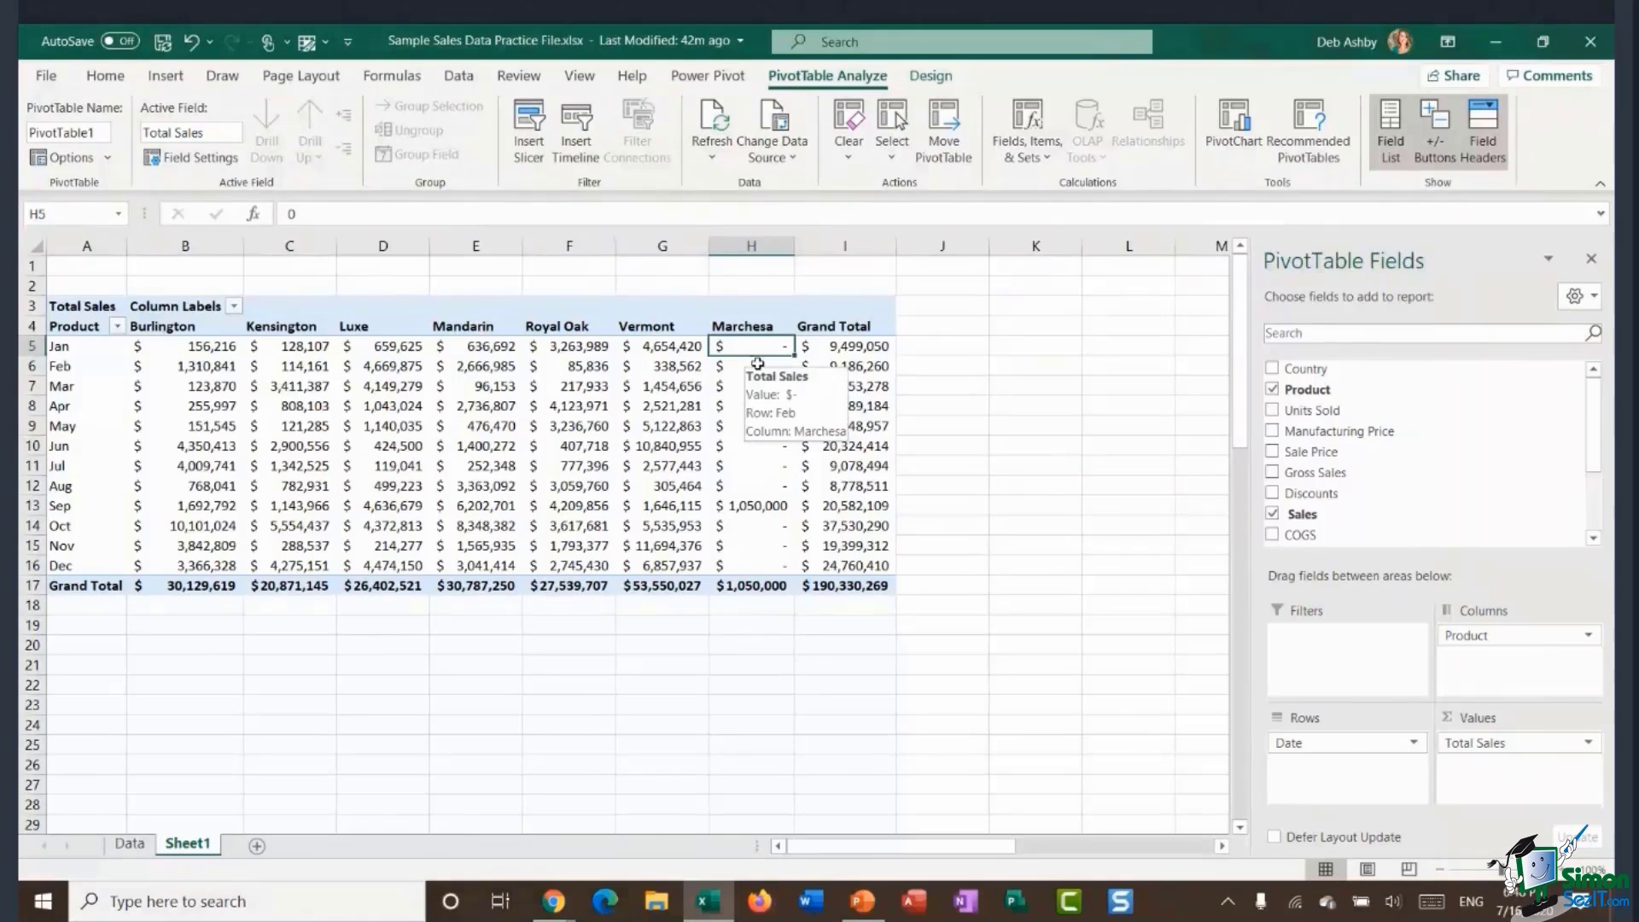
# Rename the PivotTable as Sales_by_Product.
pyautogui.click(481, 401)
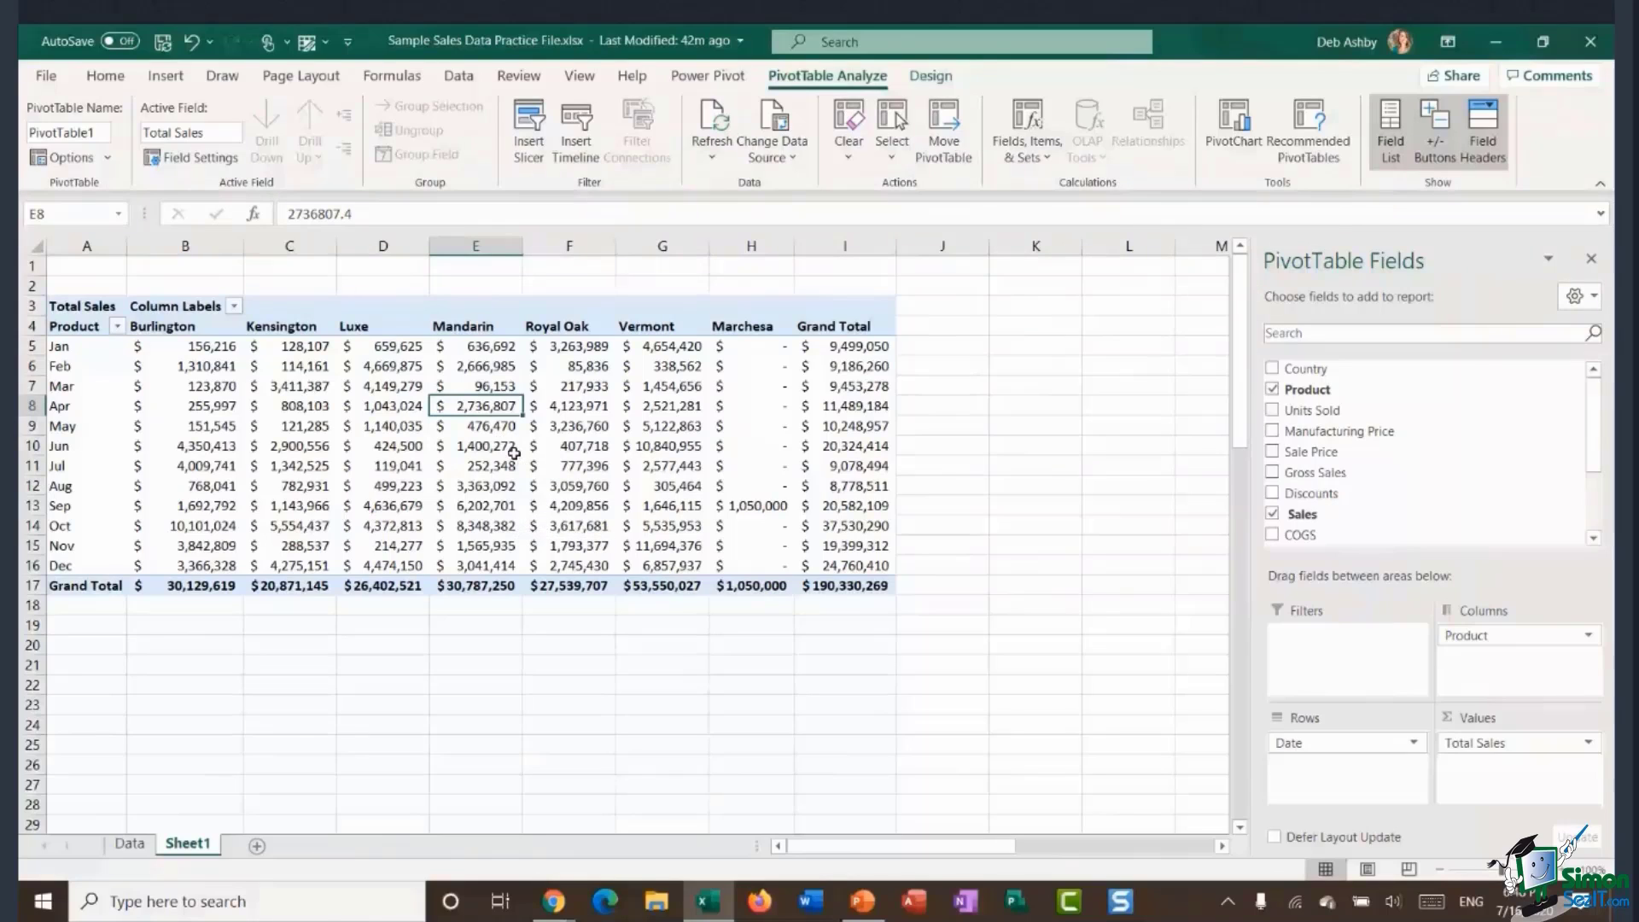
pyautogui.moveTo(514, 453)
pyautogui.click(92, 128)
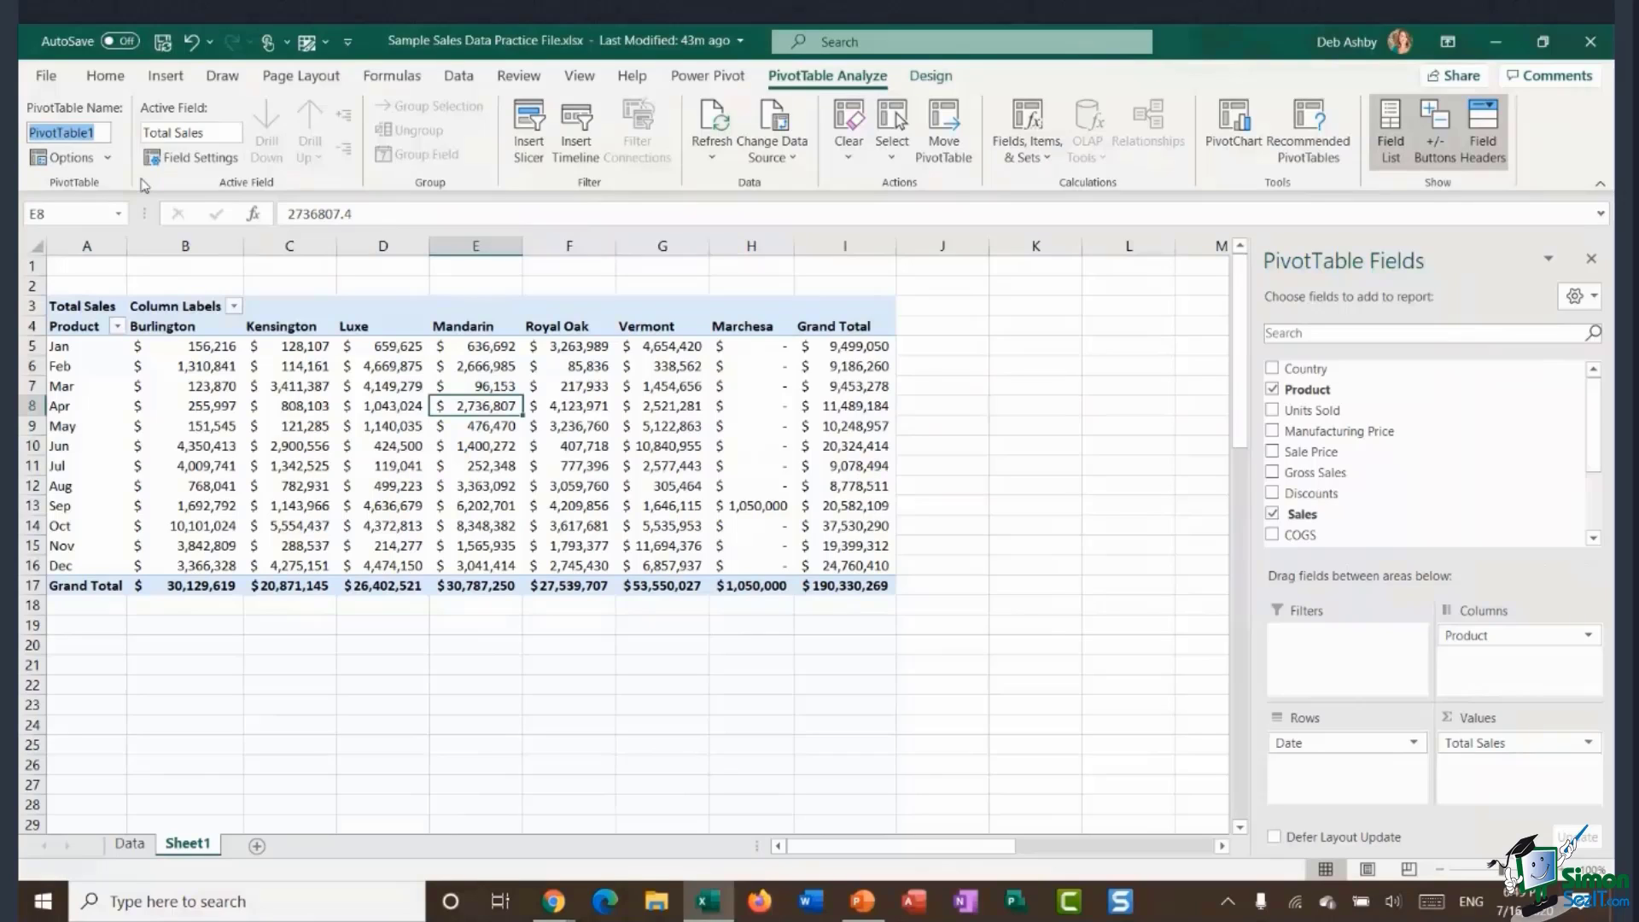
pyautogui.write('Sales')
pyautogui.write('_by')
pyautogui.write('_Produc')
pyautogui.write('t')
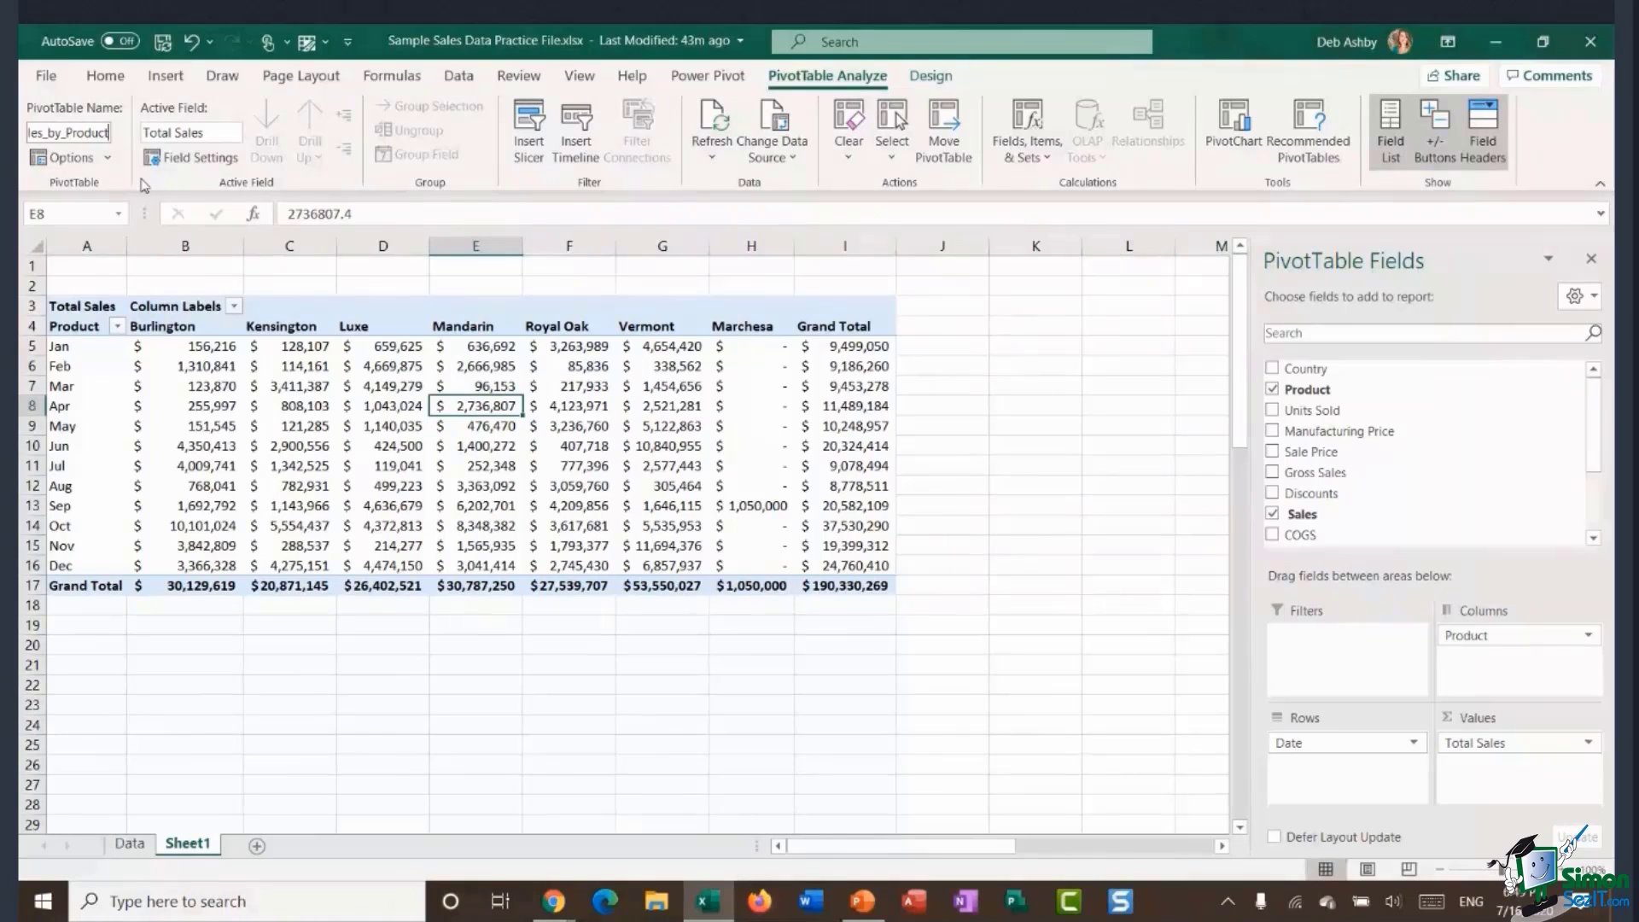
pyautogui.press('Return')
# Create a new PivotTable style and name it DA Custom Style.
pyautogui.click(375, 425)
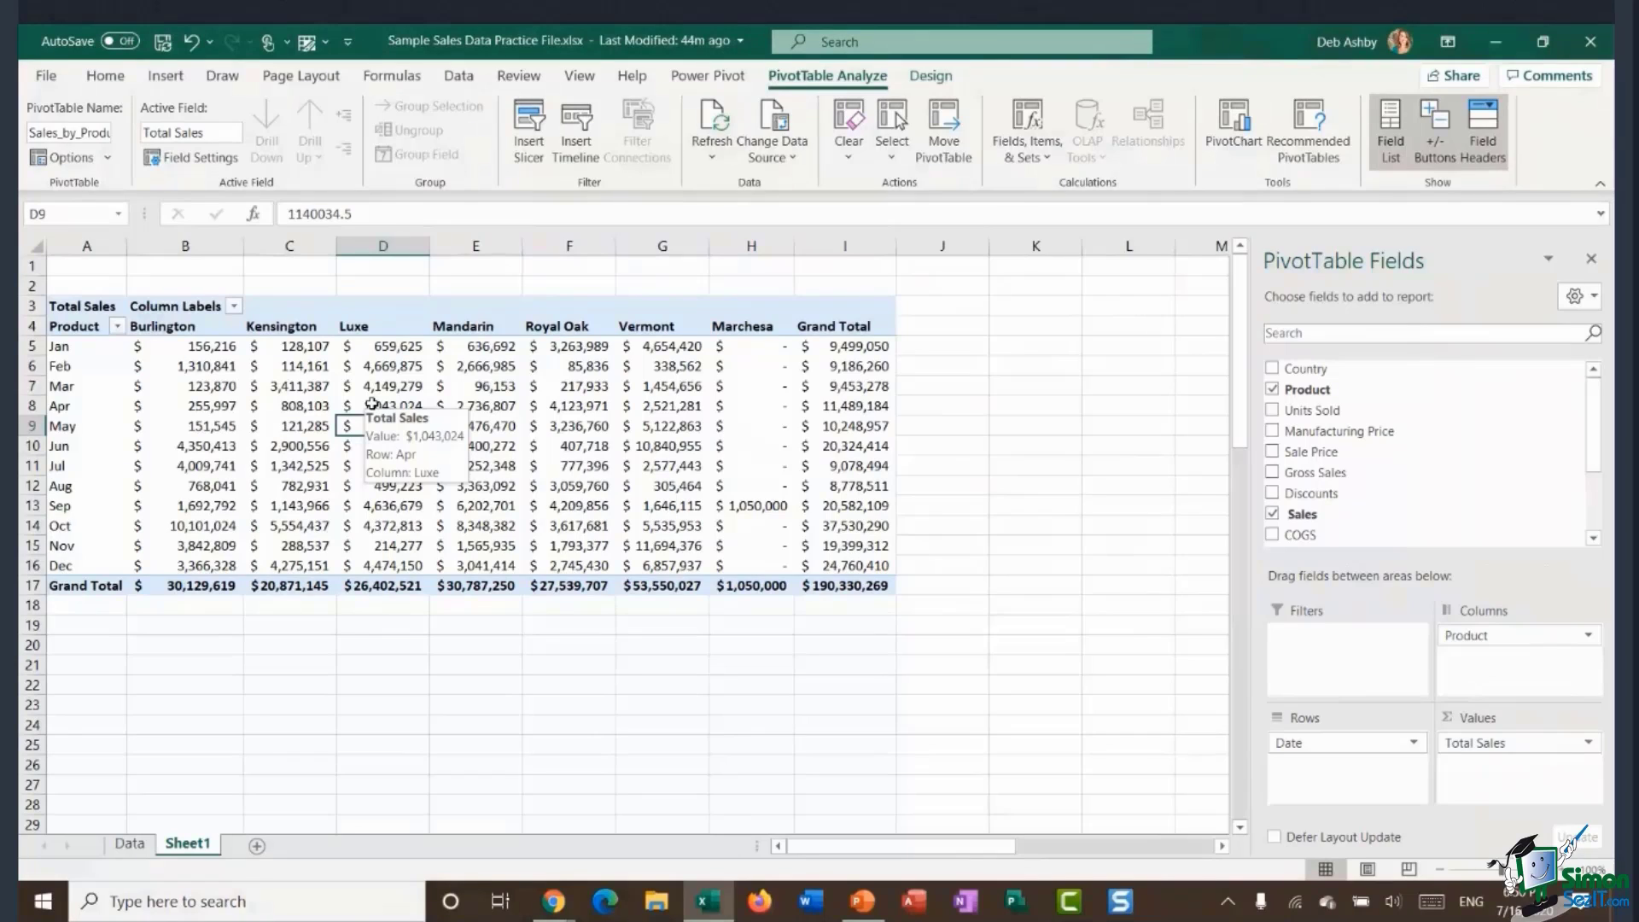
pyautogui.click(315, 407)
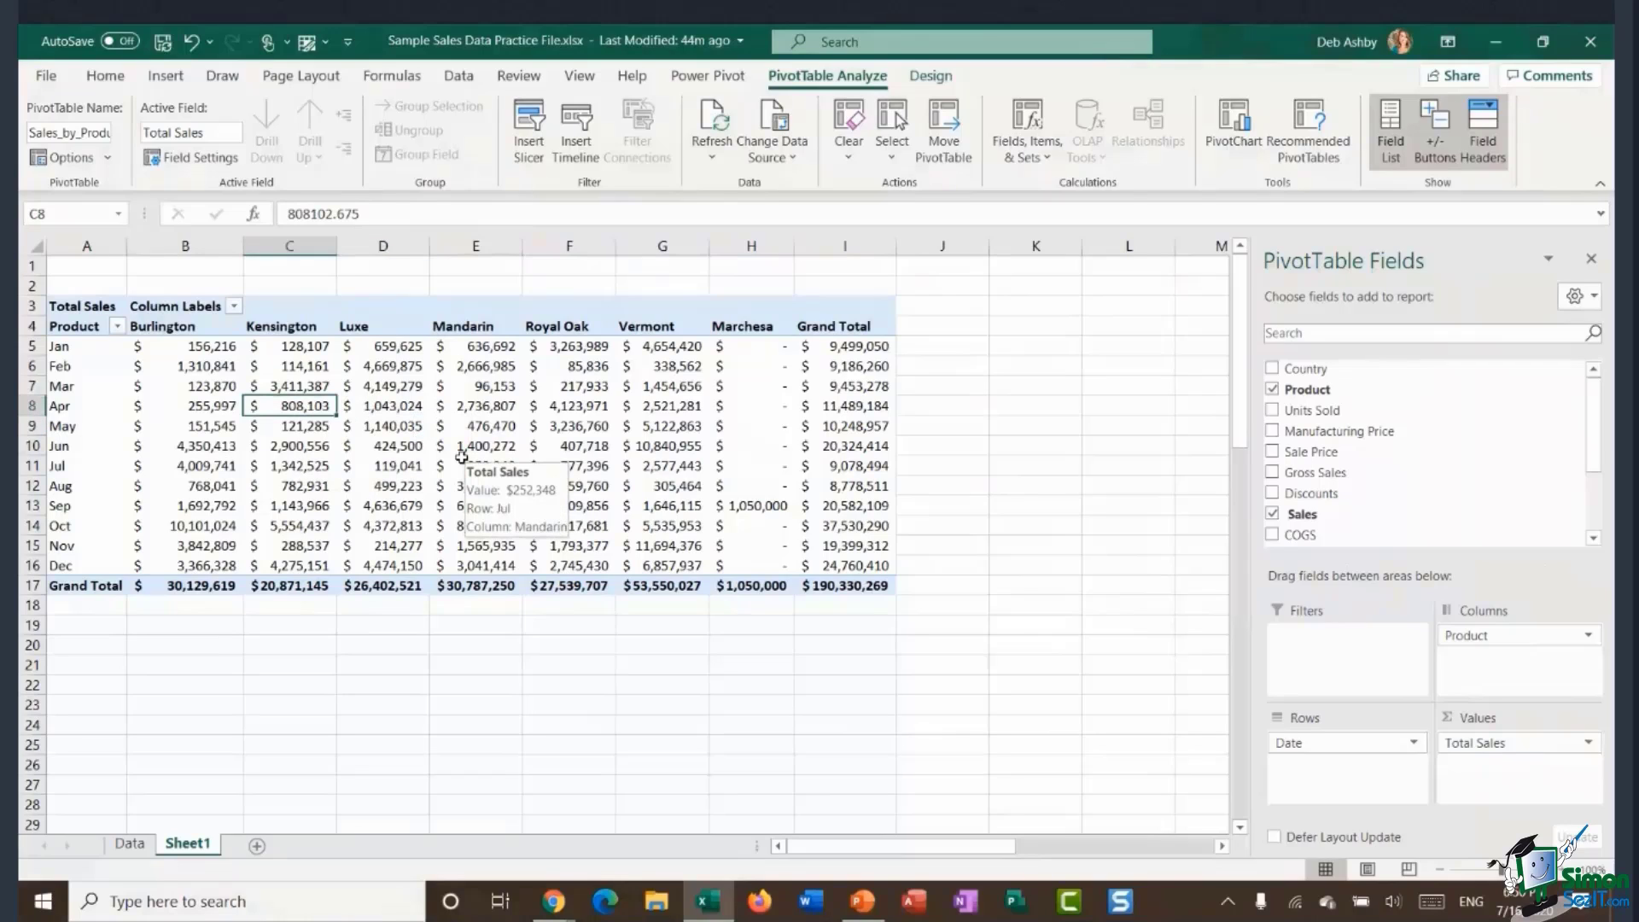
pyautogui.click(926, 79)
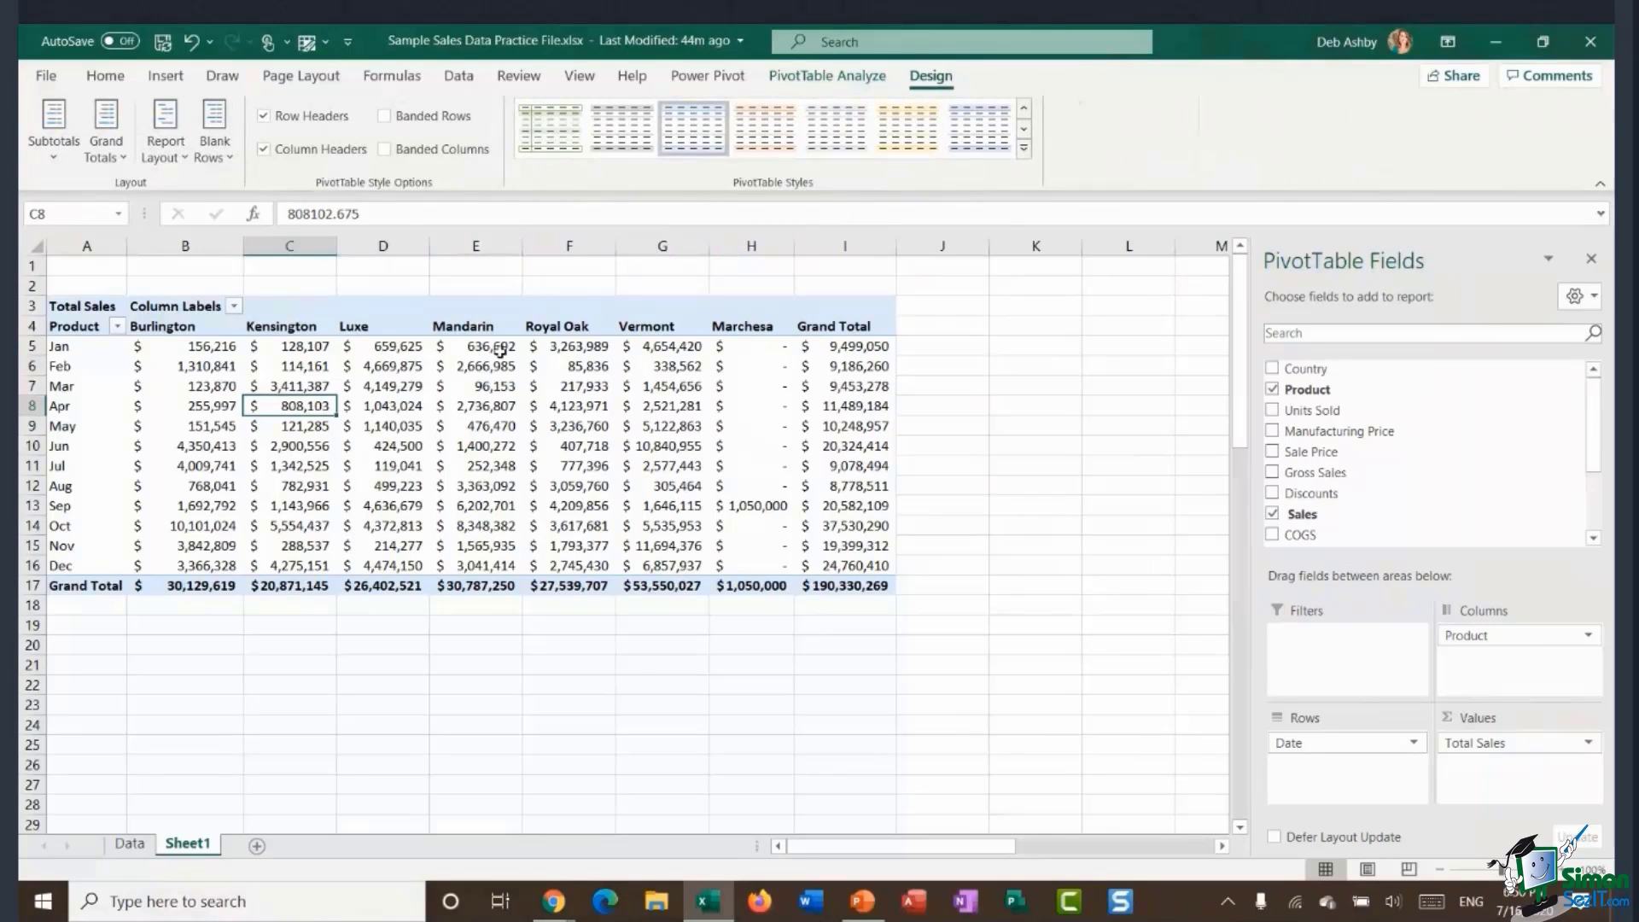
pyautogui.moveTo(485, 392)
pyautogui.click(1023, 149)
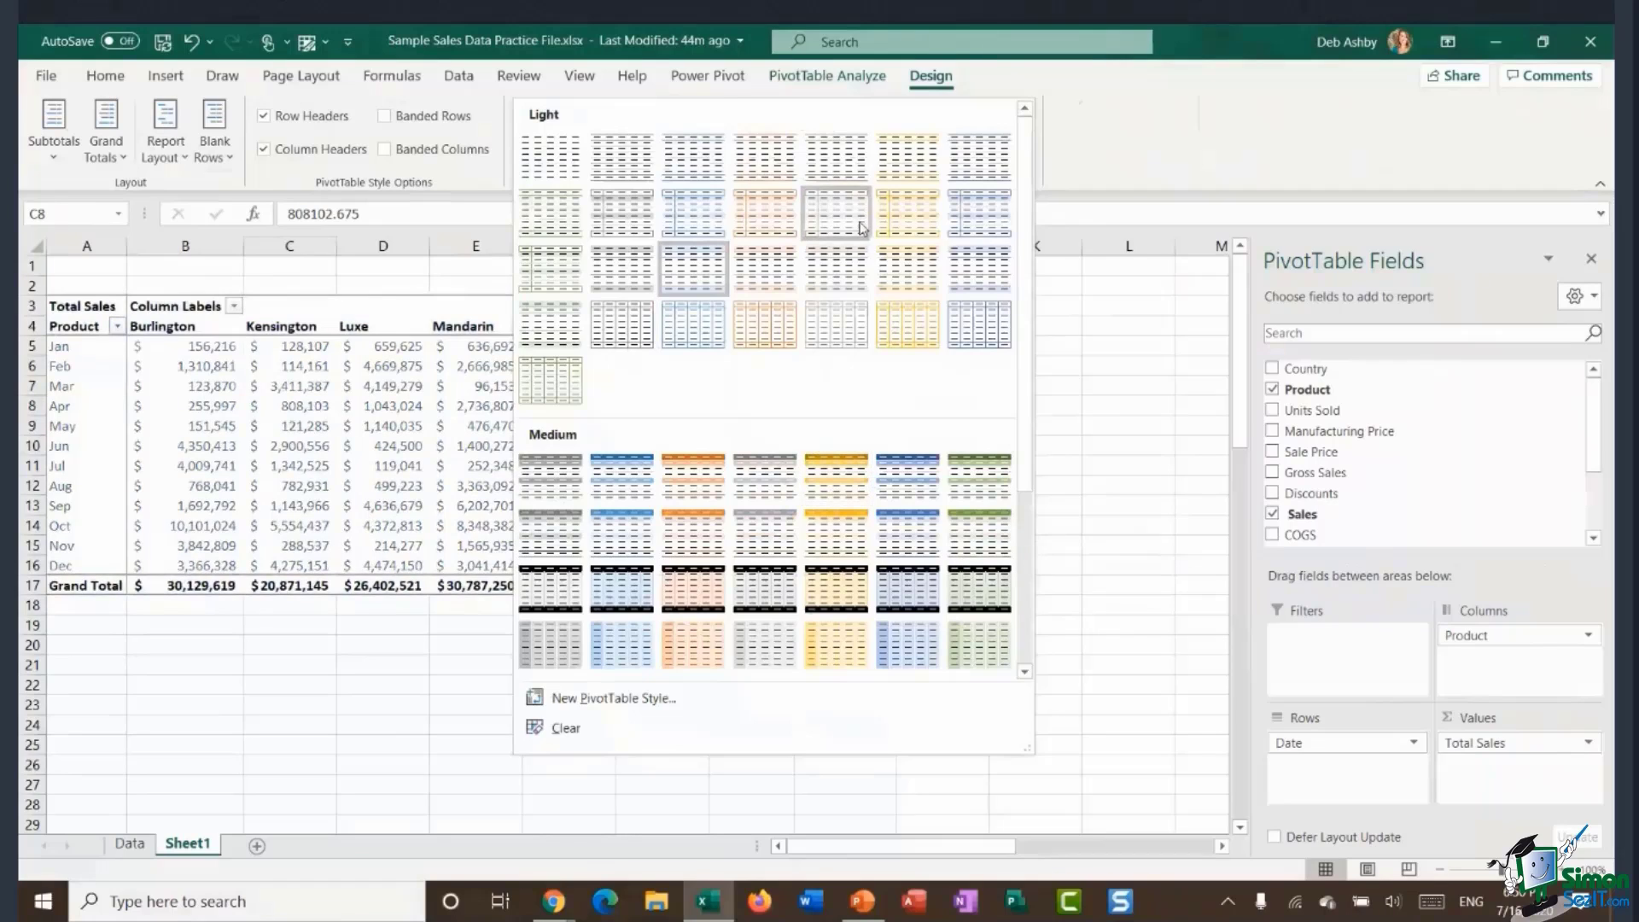
pyautogui.moveTo(1024, 189); pyautogui.dragTo(1023, 346)
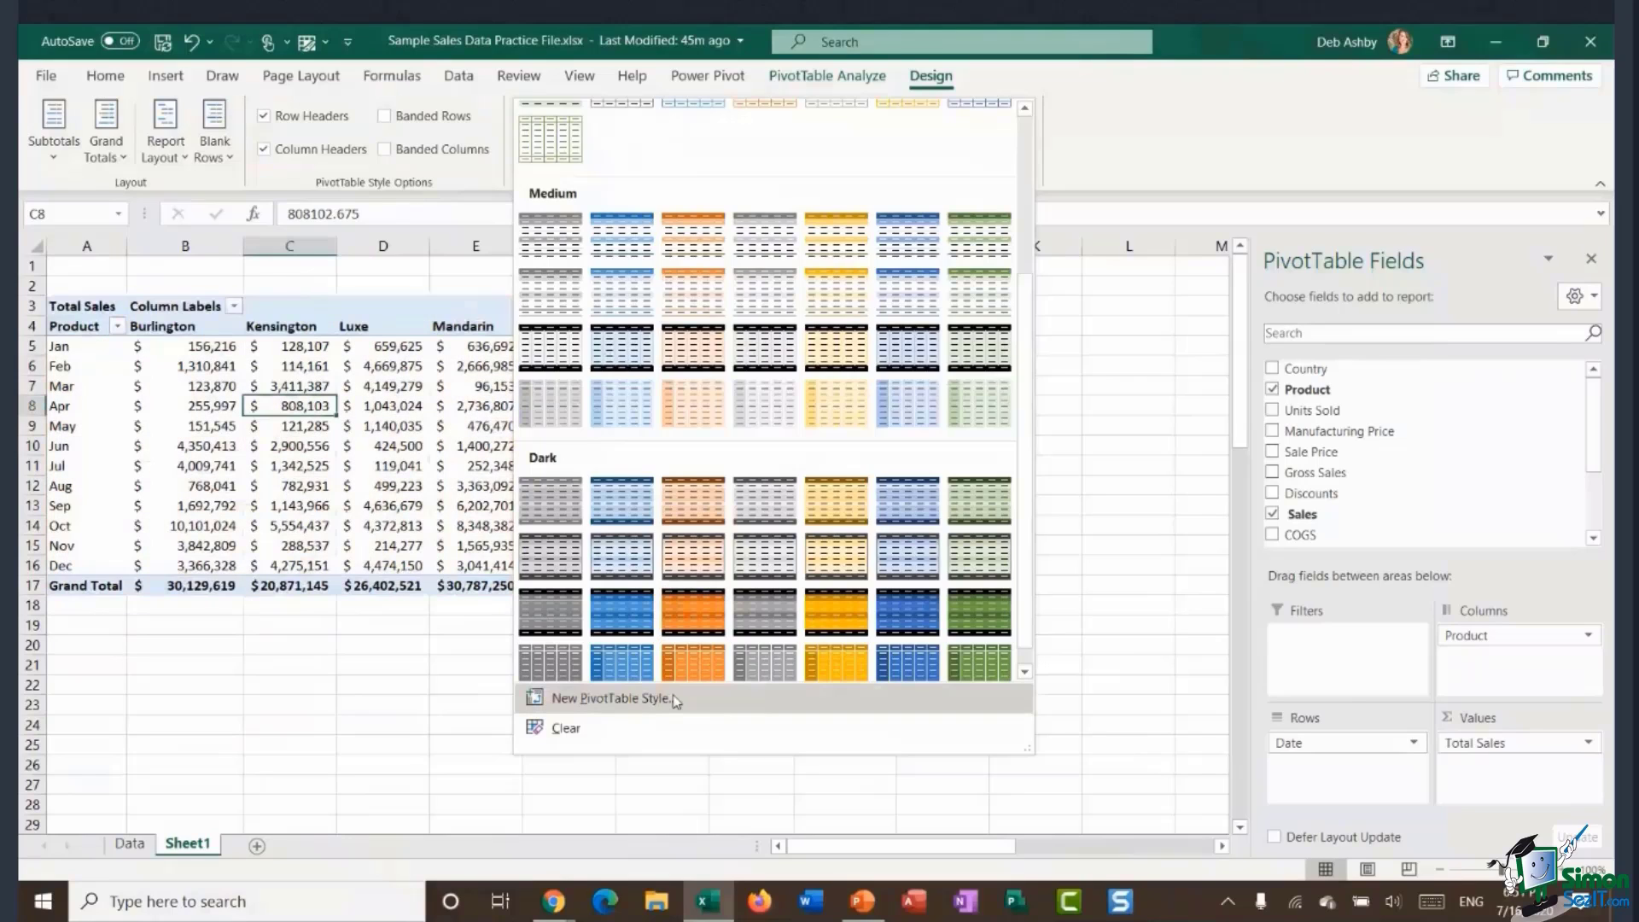
pyautogui.click(675, 701)
pyautogui.moveTo(611, 248); pyautogui.dragTo(954, 209)
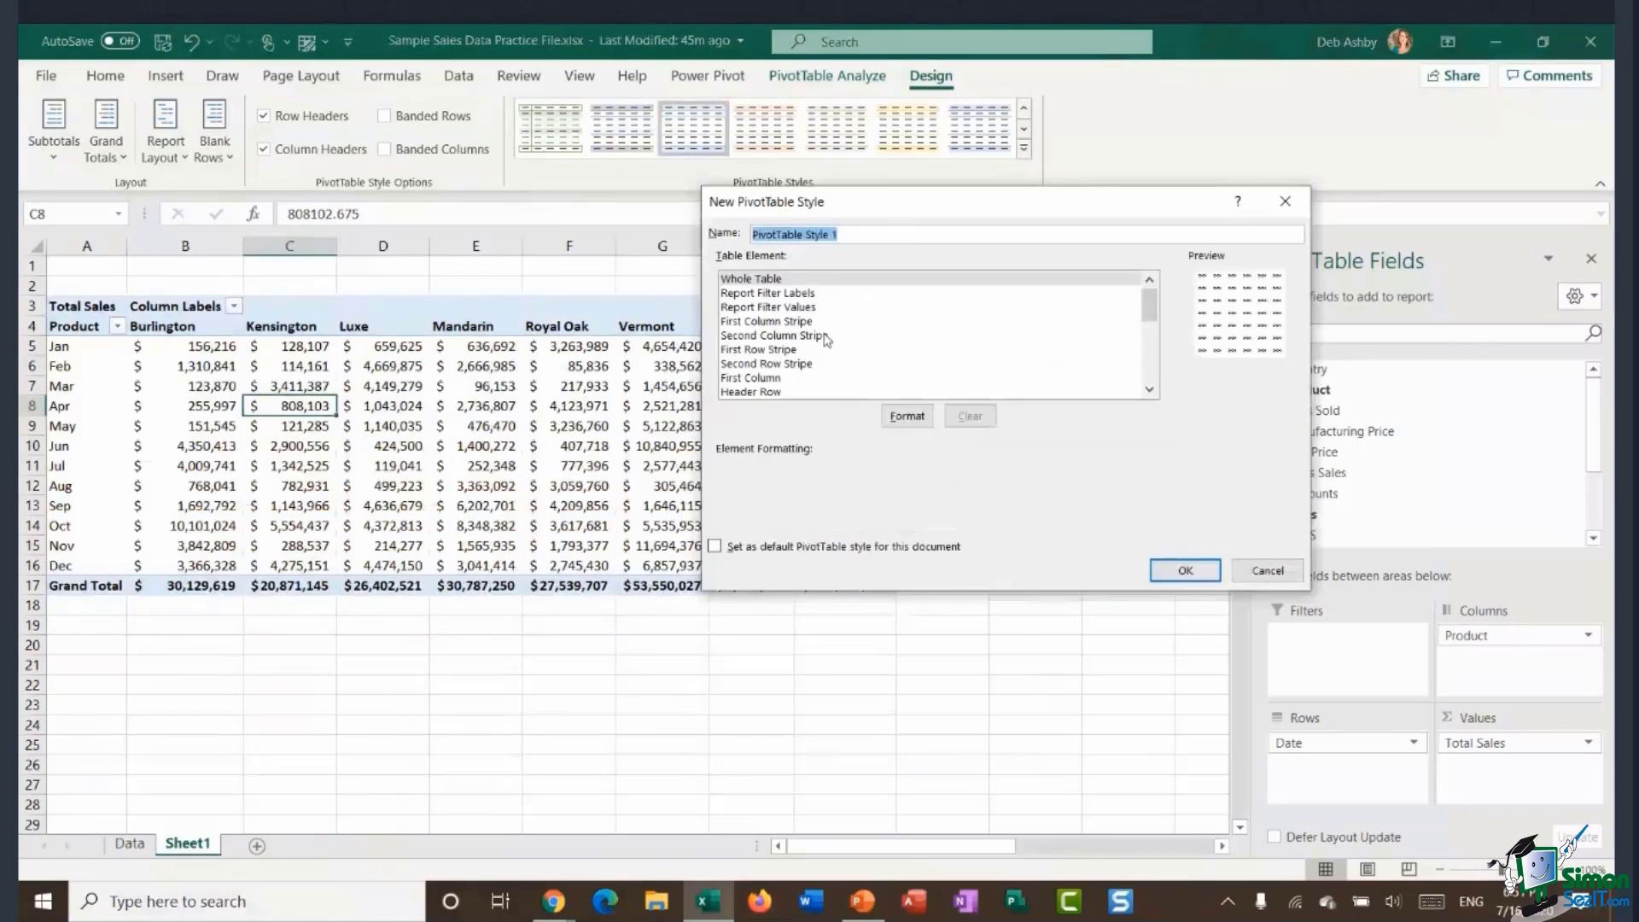
pyautogui.click(869, 234)
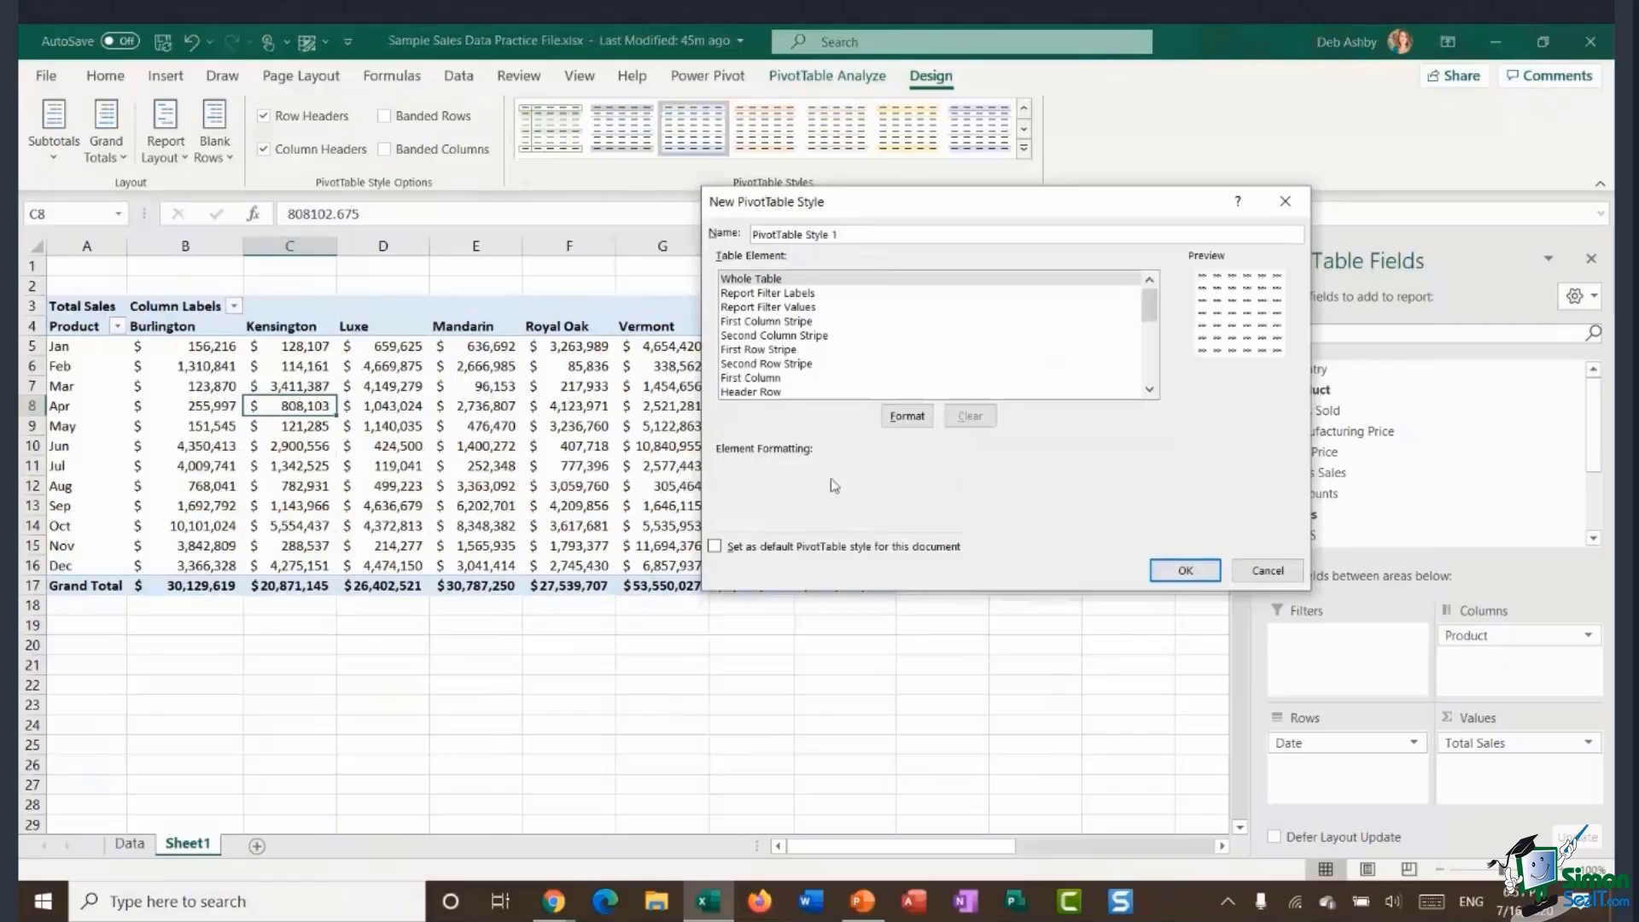
pyautogui.hotkey('ctrl', 'a')
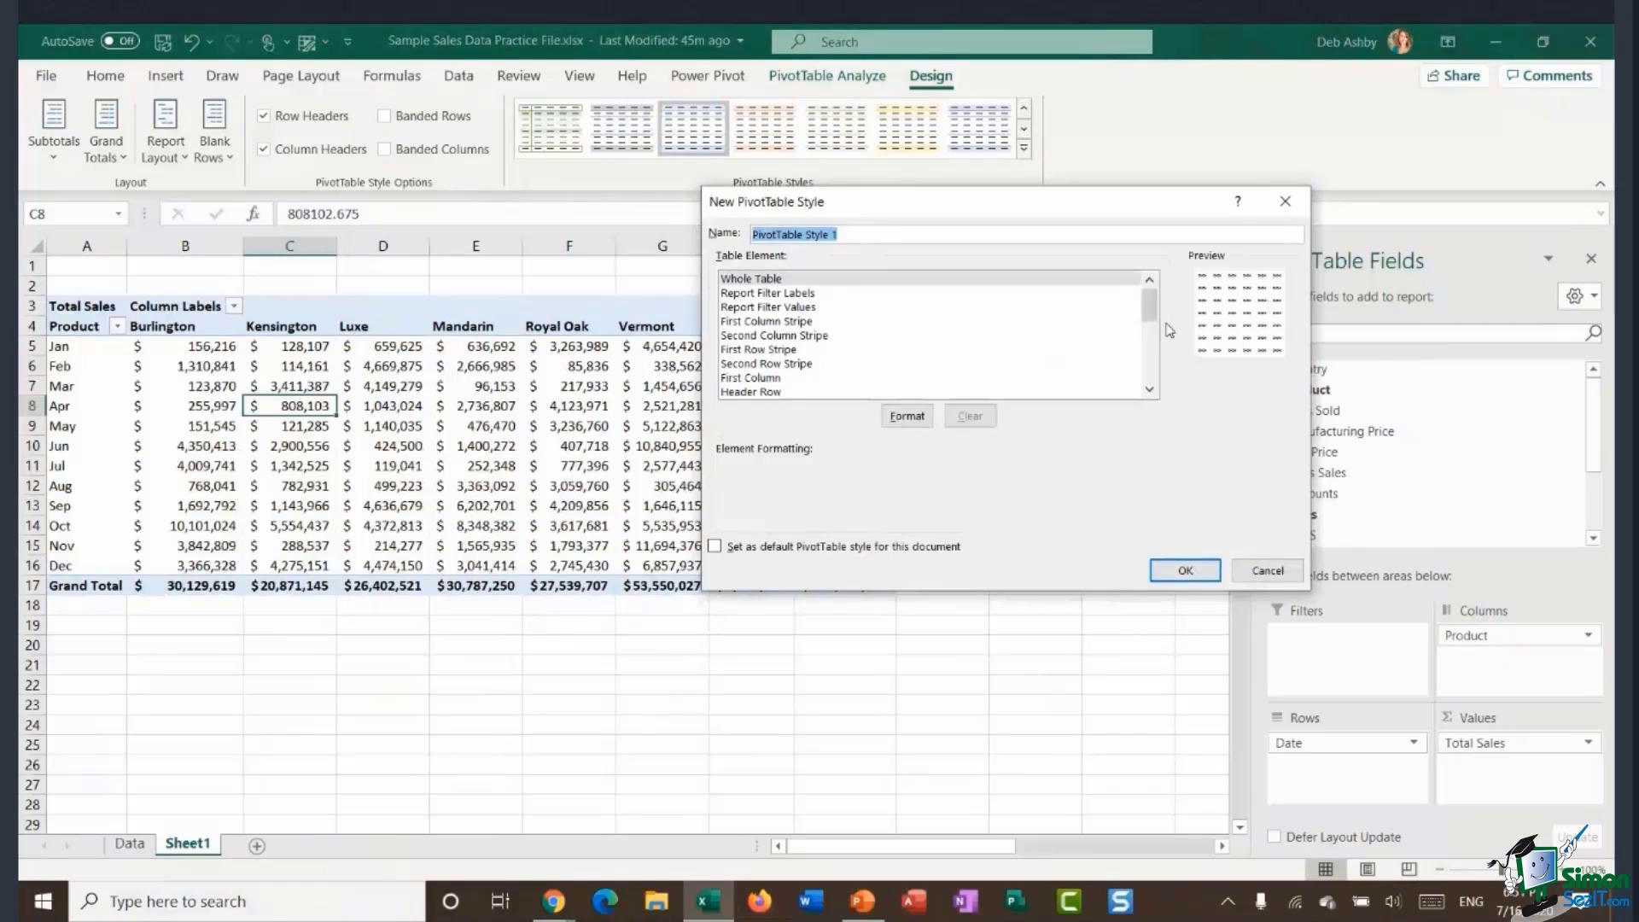
pyautogui.write('DA Cus')
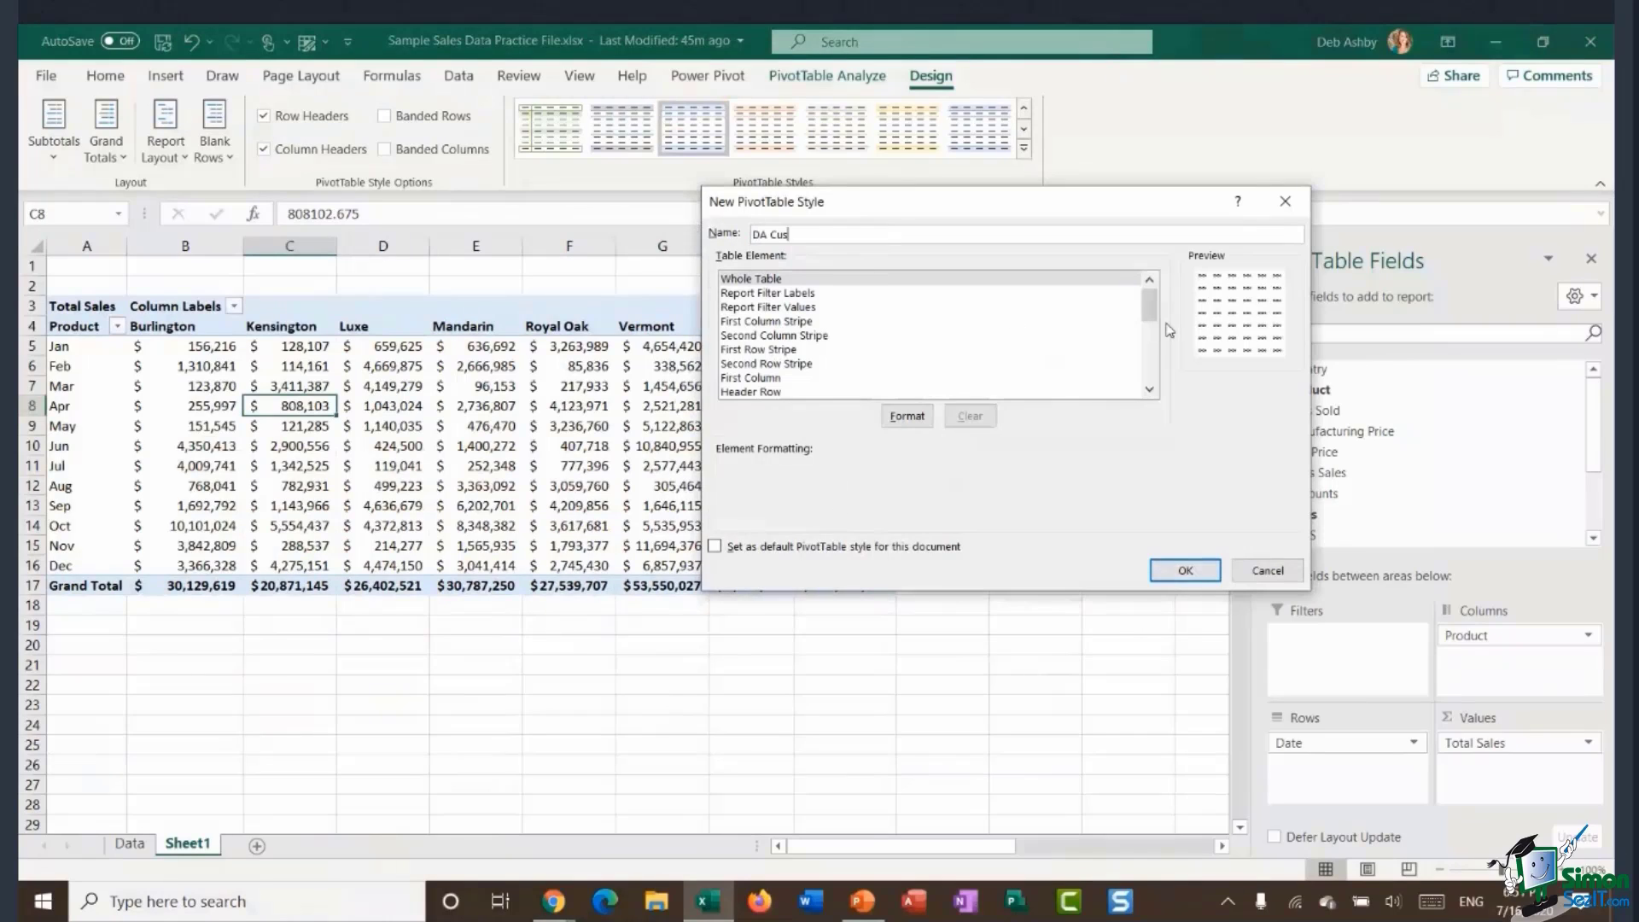
pyautogui.write('tom Style')
# Format the style's Whole Table element with a light gray fill and an outline border.
pyautogui.click(794, 280)
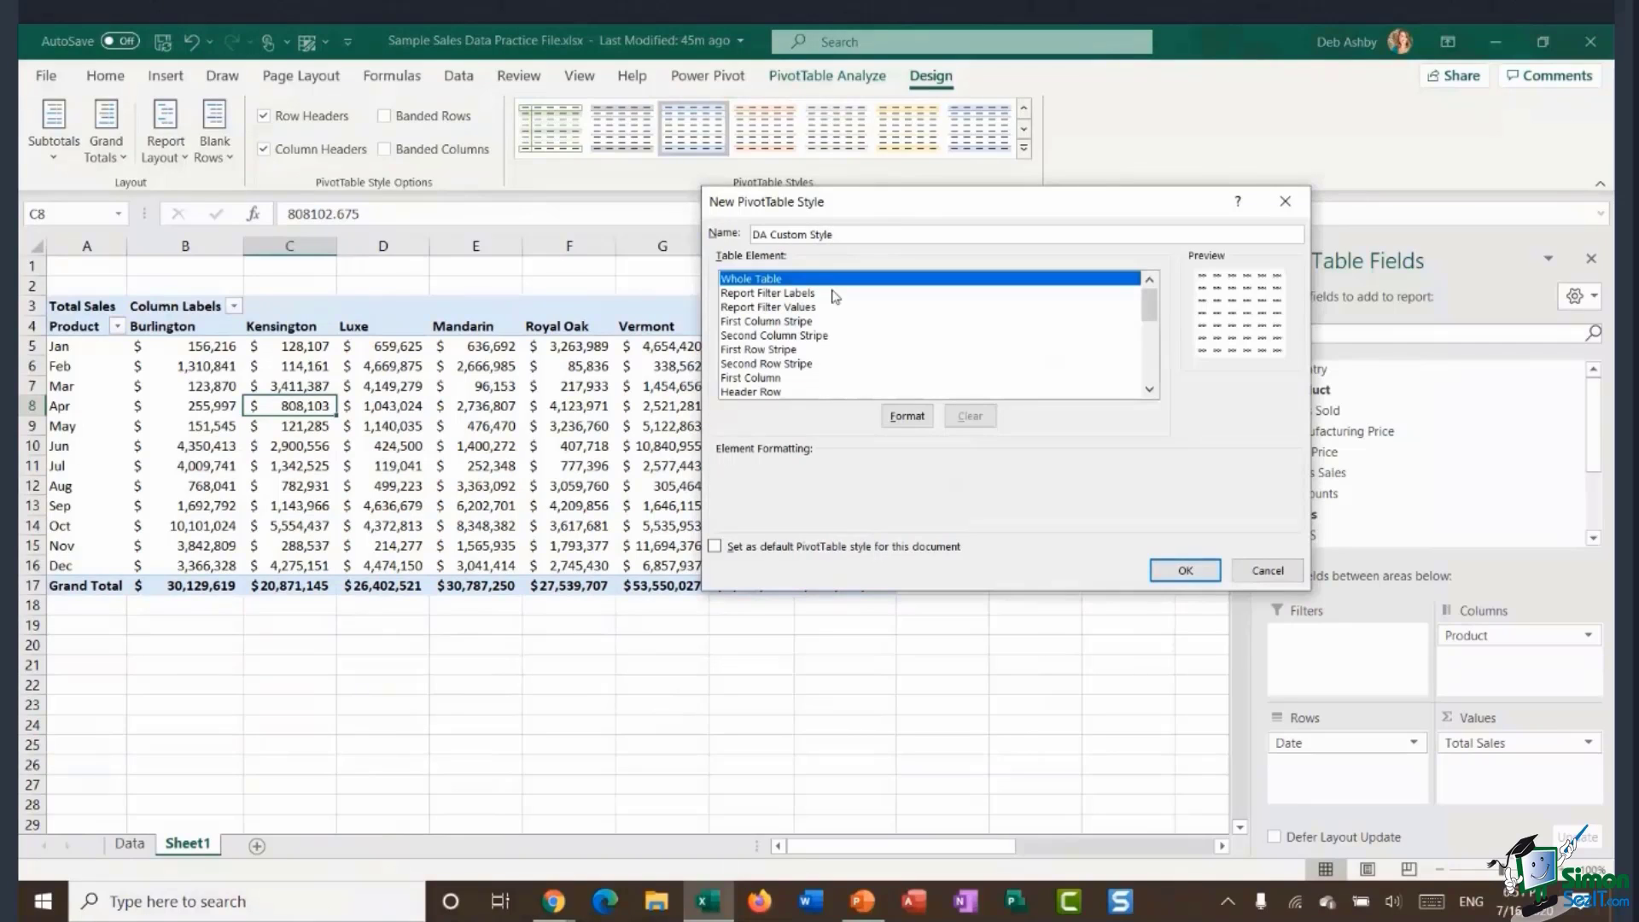
pyautogui.click(768, 295)
pyautogui.click(753, 323)
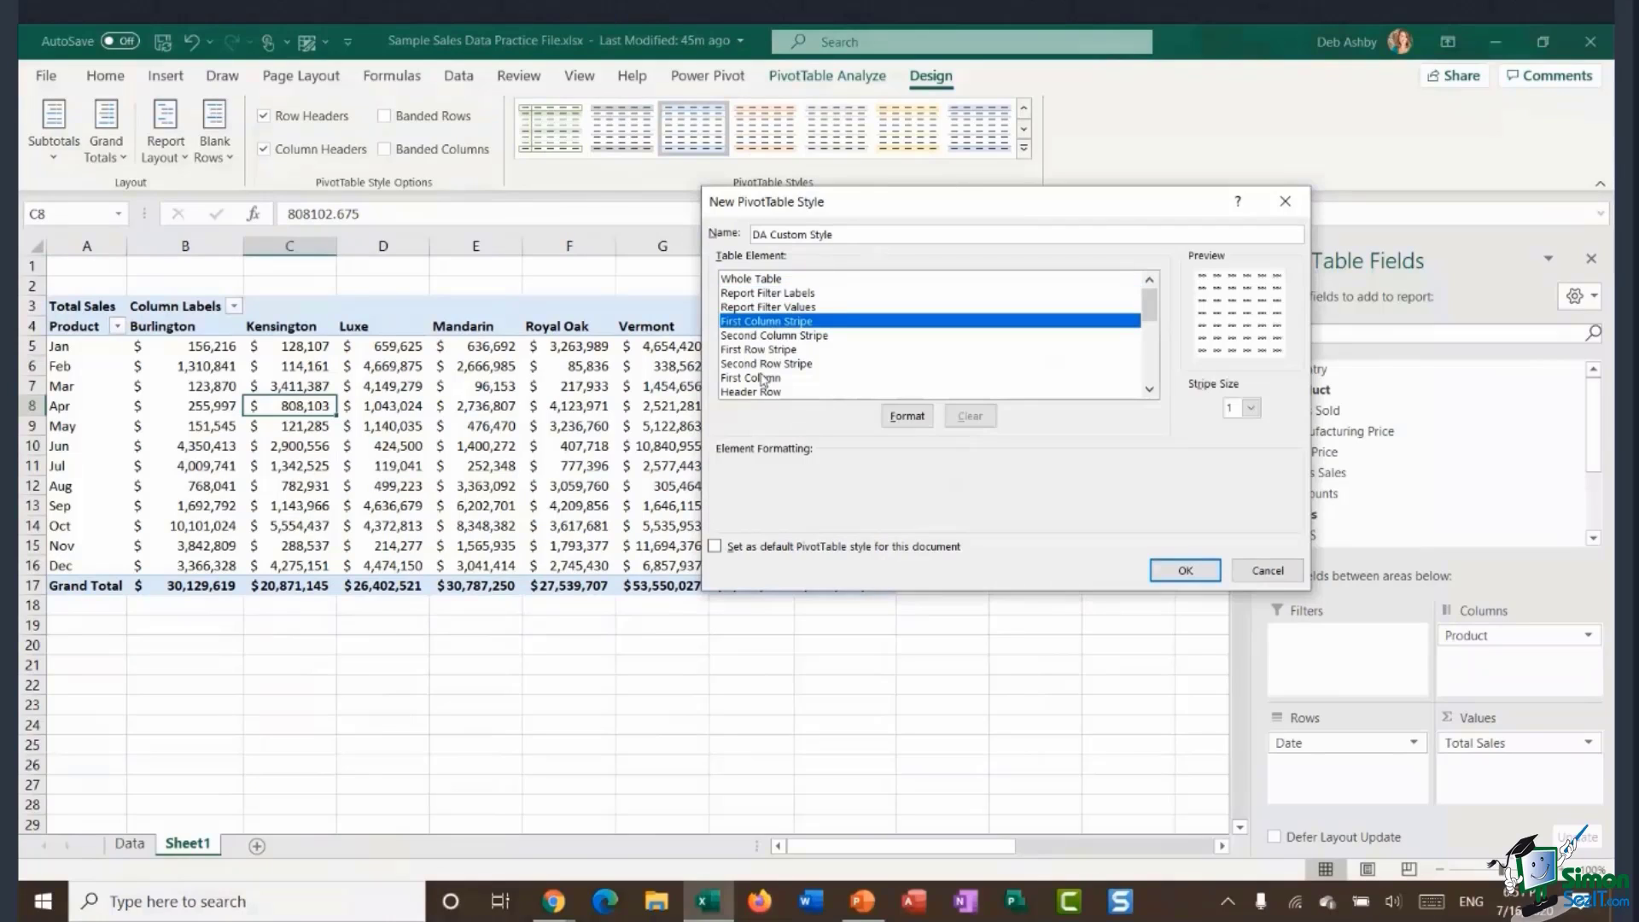
pyautogui.click(756, 392)
pyautogui.click(762, 280)
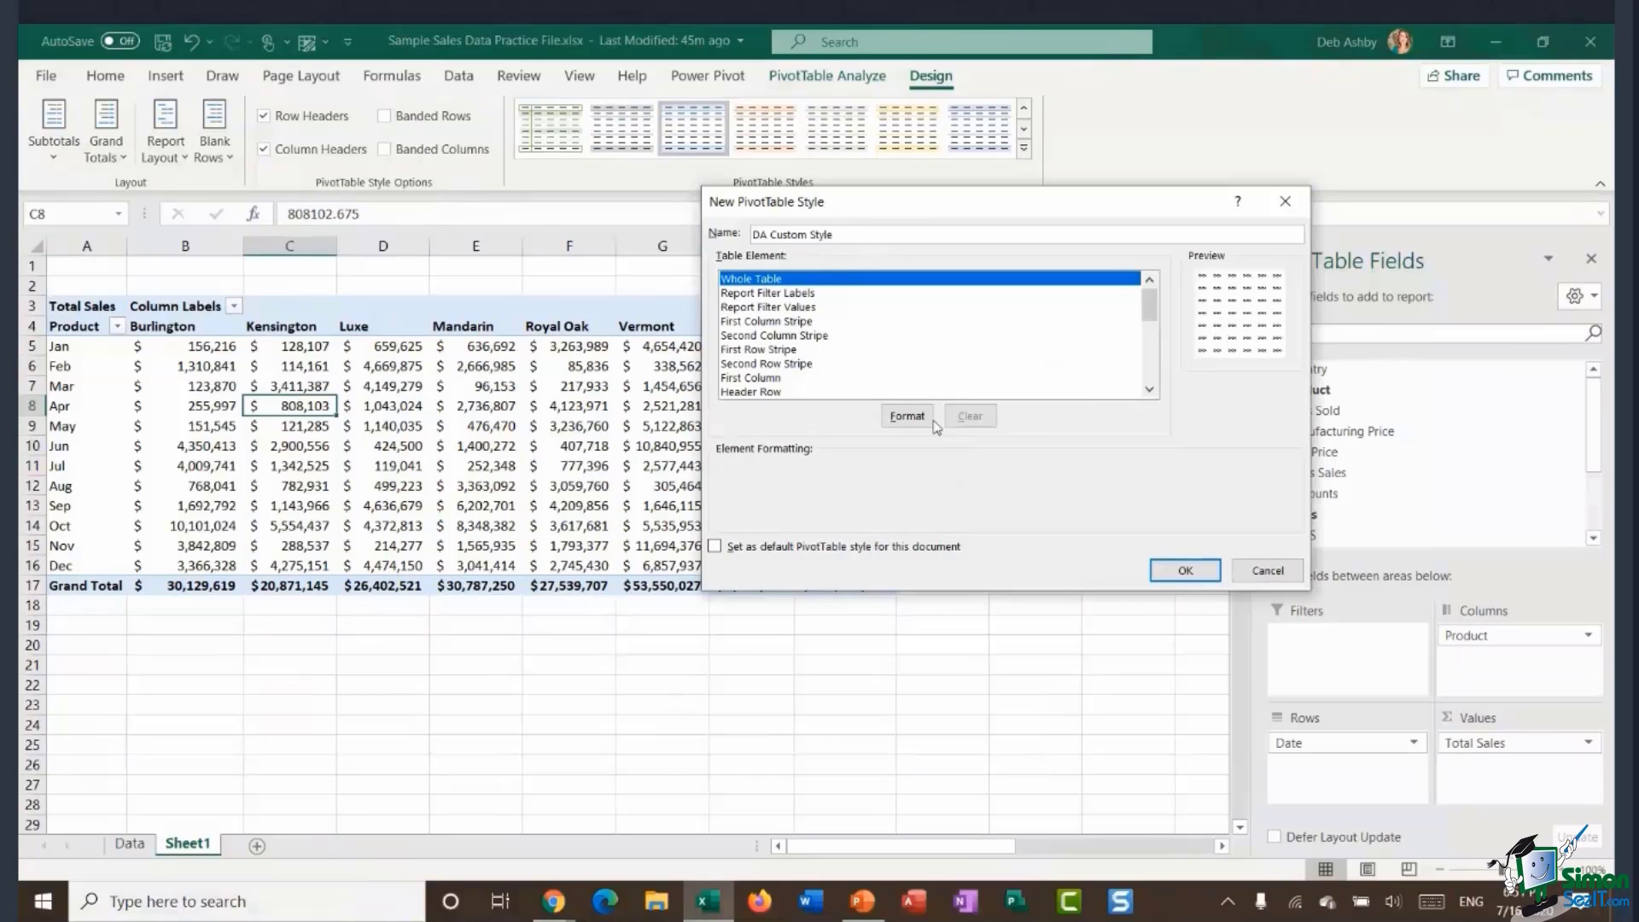
pyautogui.click(905, 417)
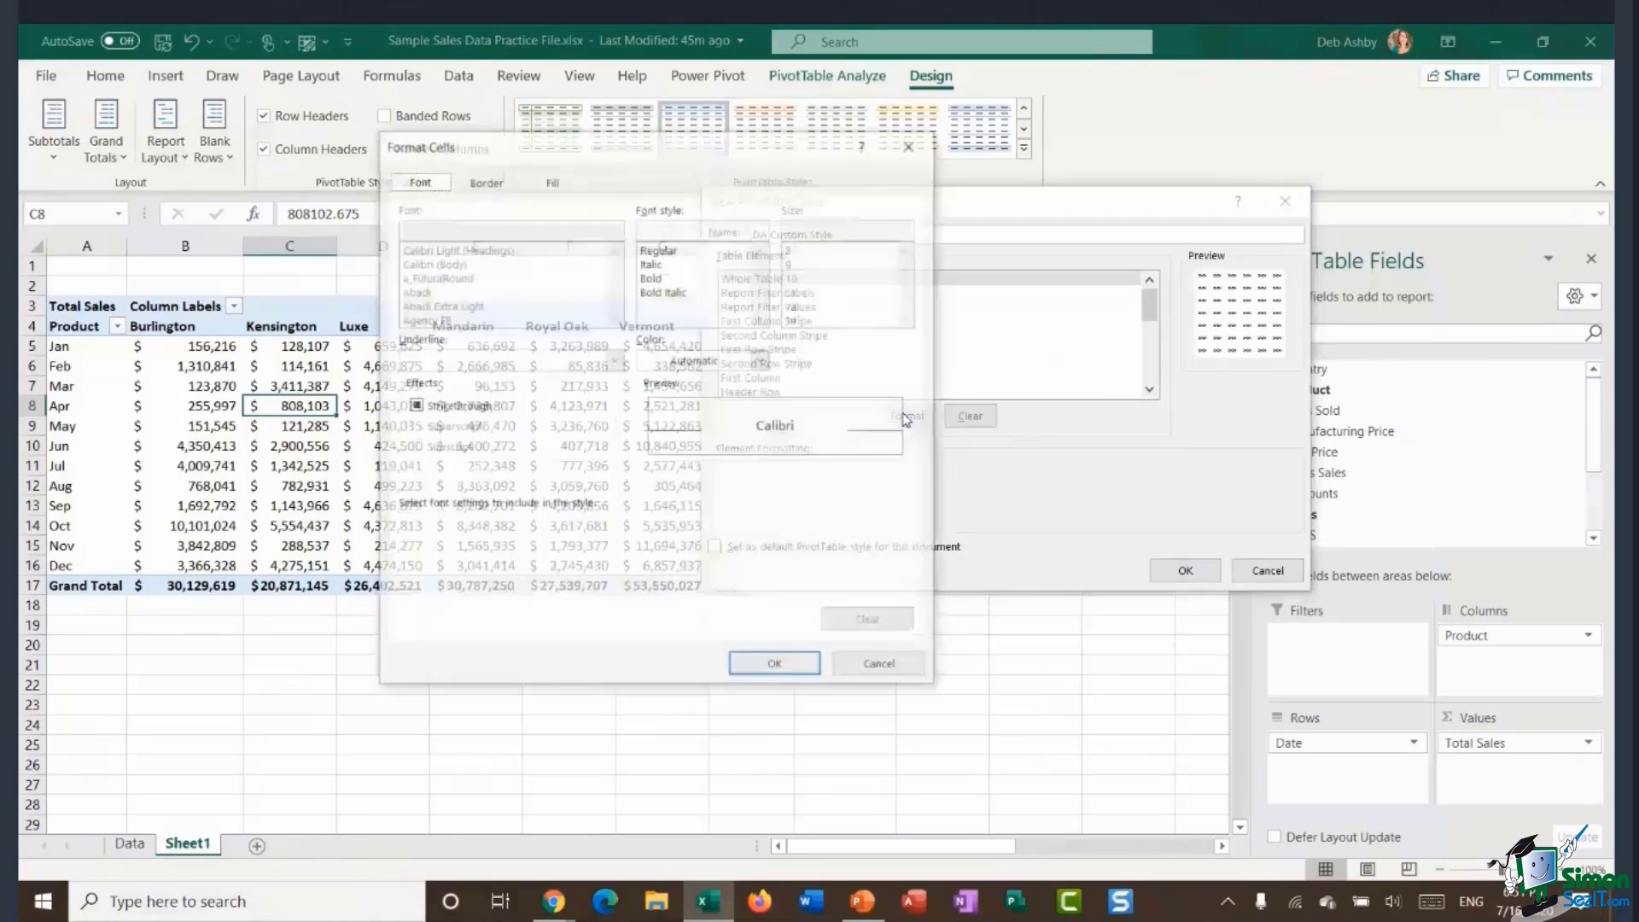
pyautogui.click(552, 181)
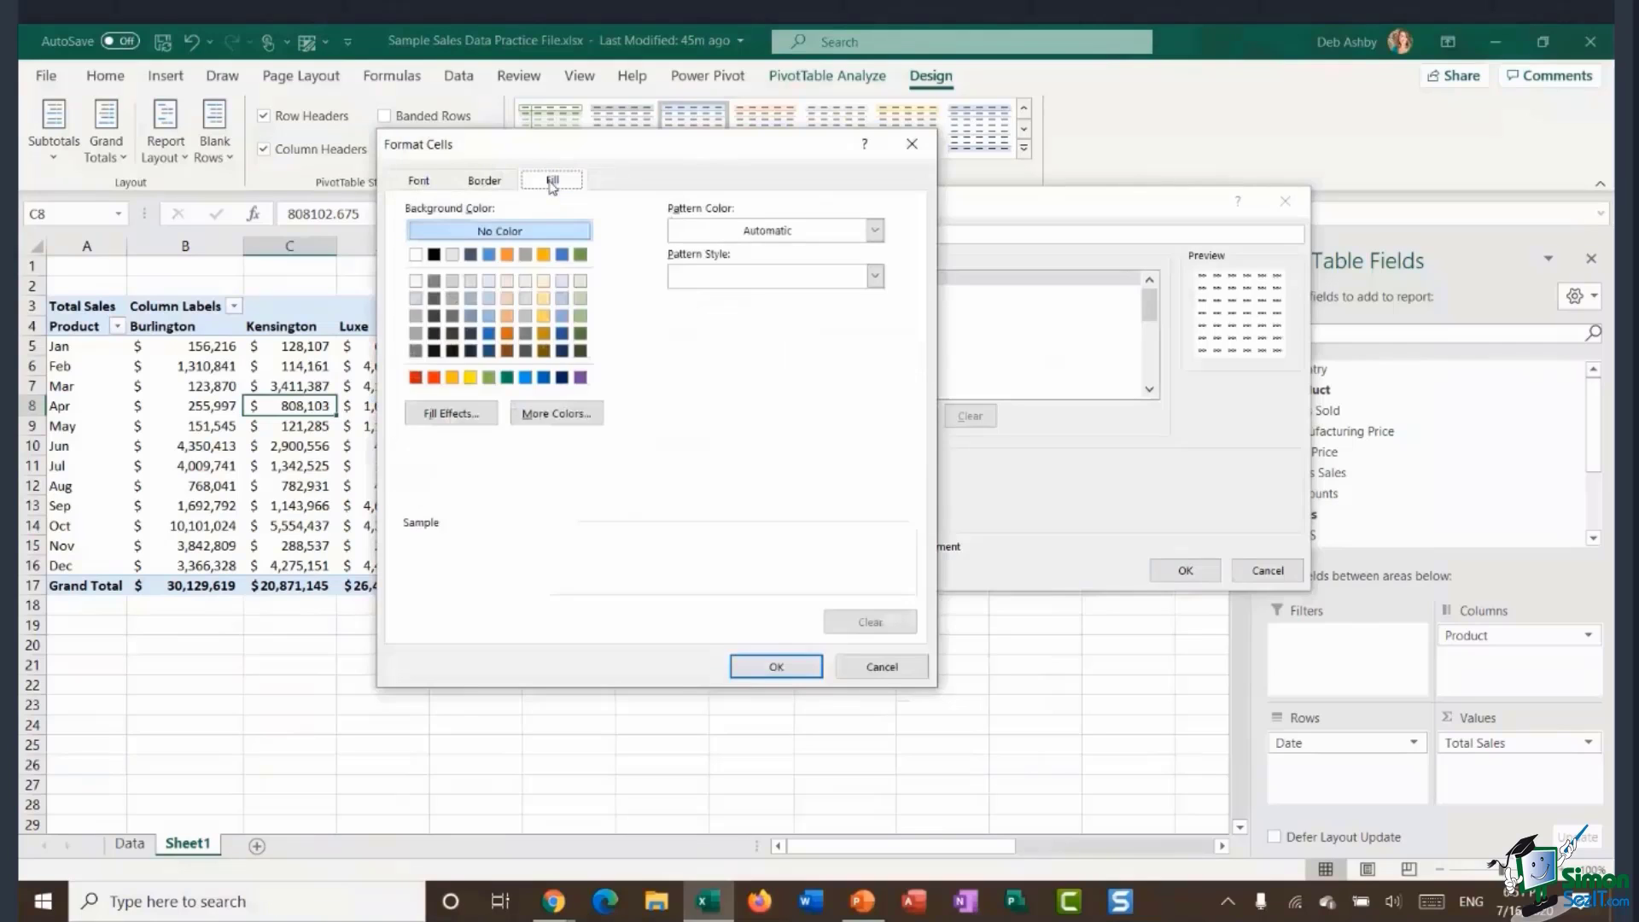
pyautogui.click(452, 255)
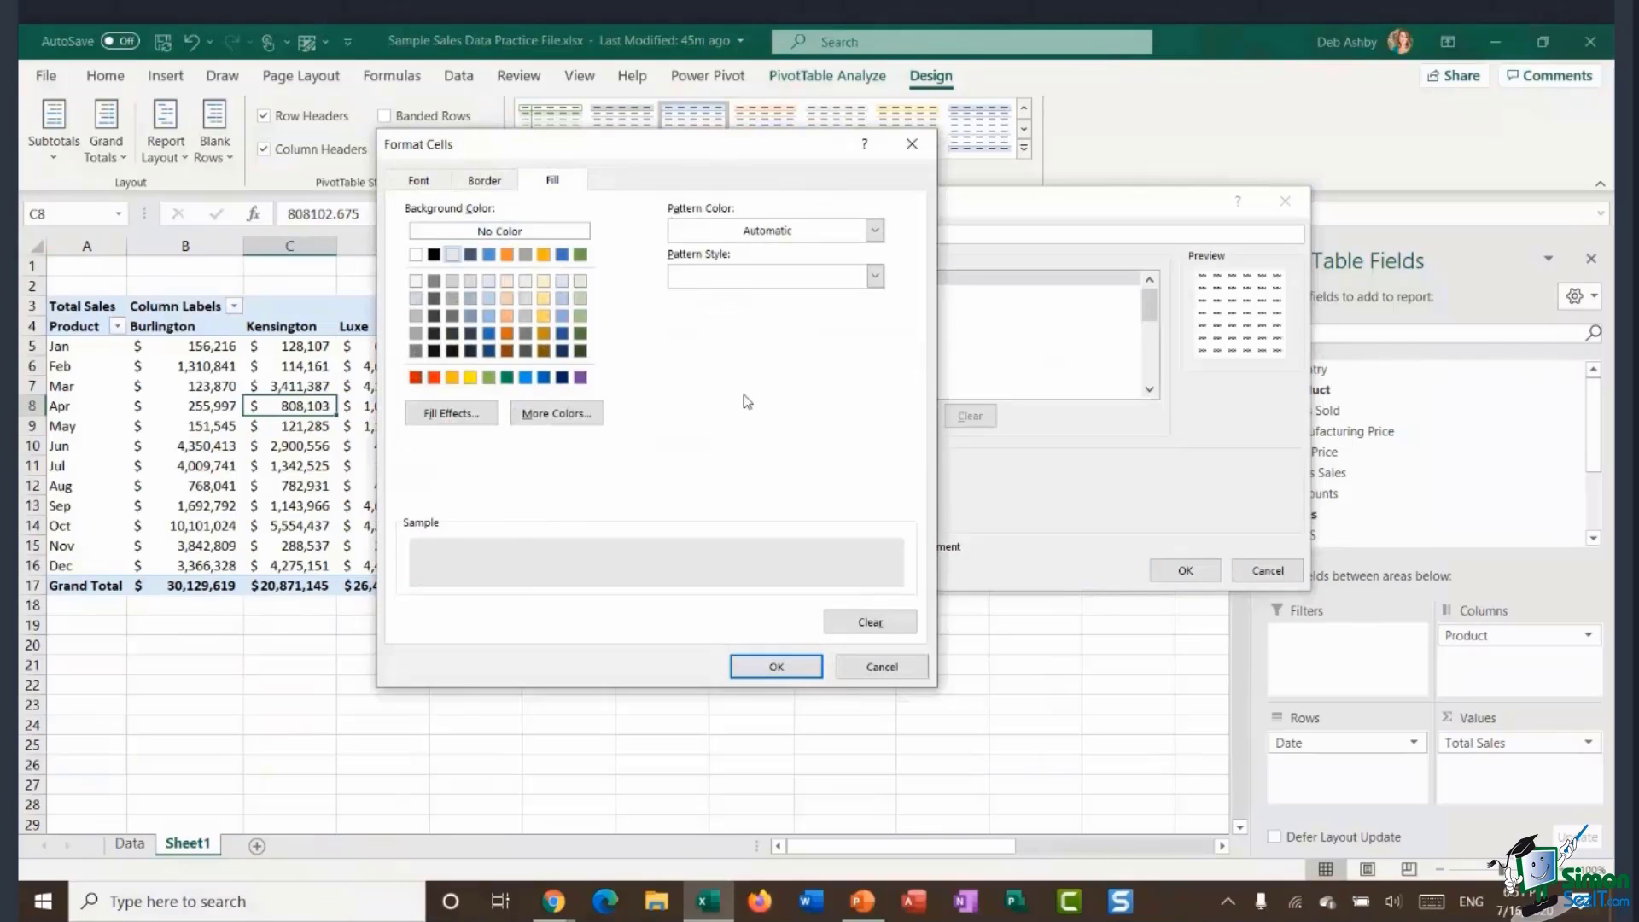
pyautogui.click(484, 181)
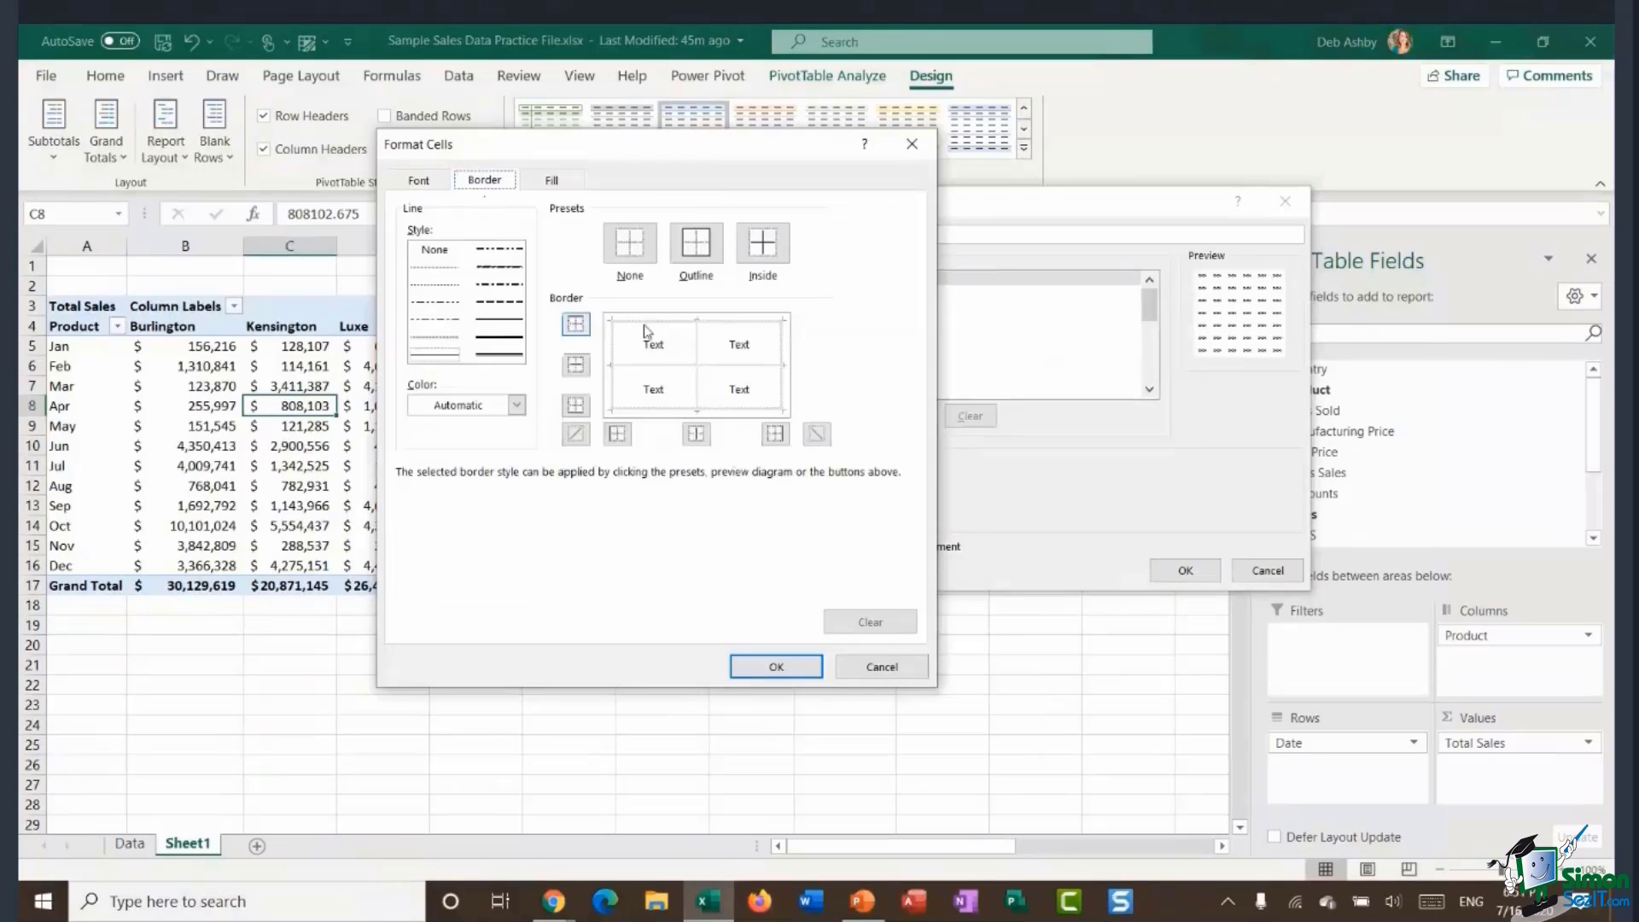
pyautogui.click(695, 245)
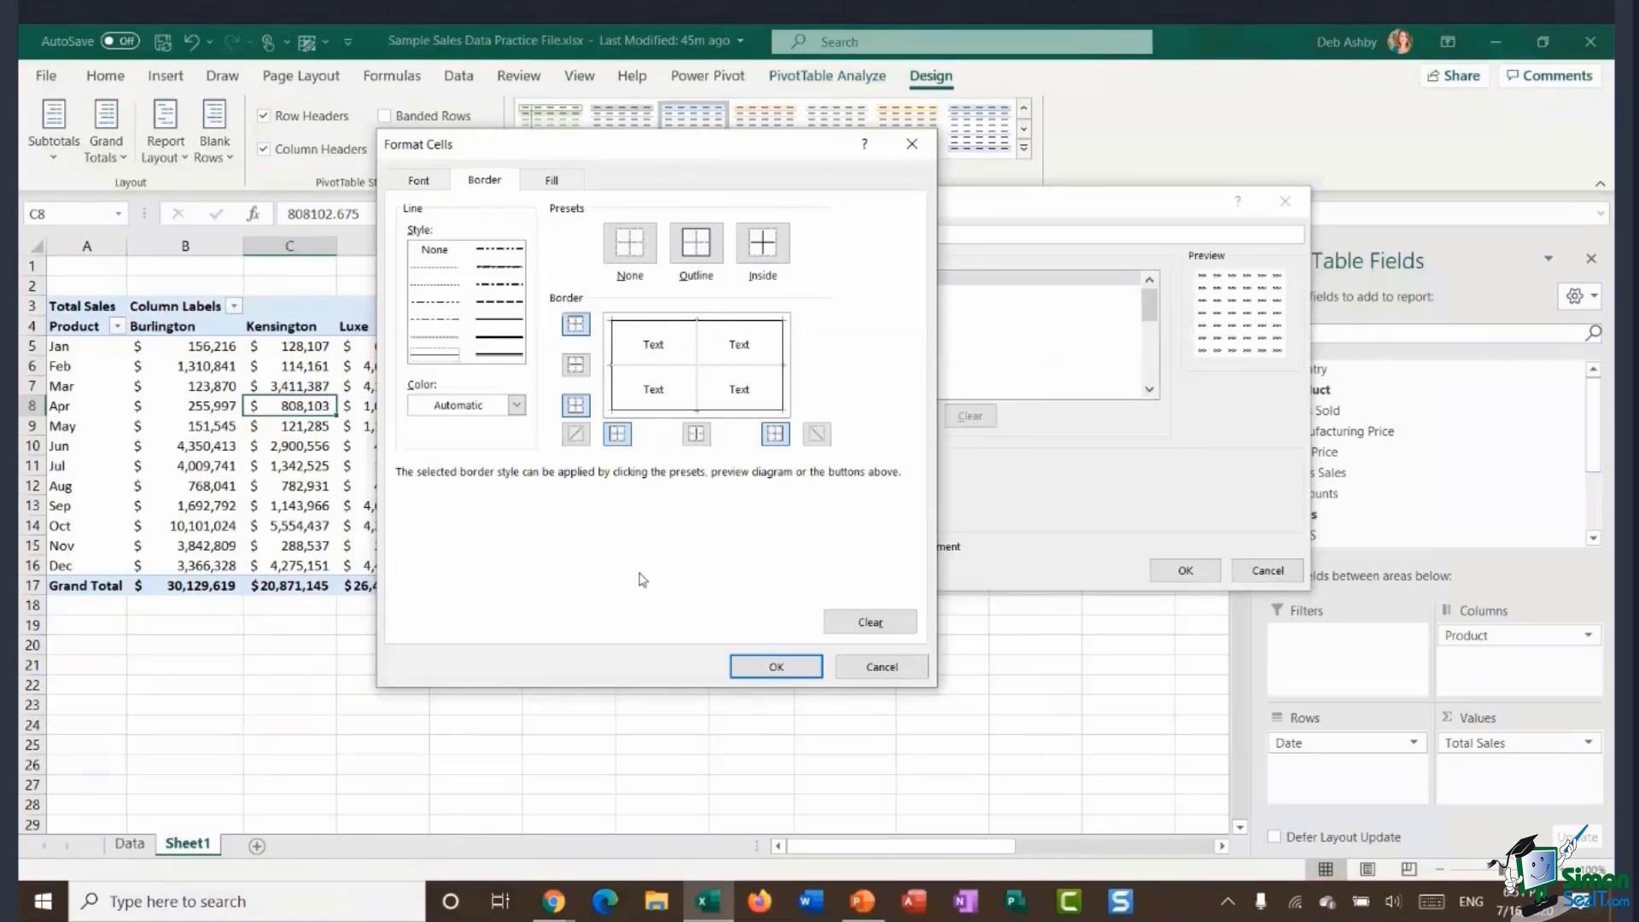
pyautogui.click(786, 666)
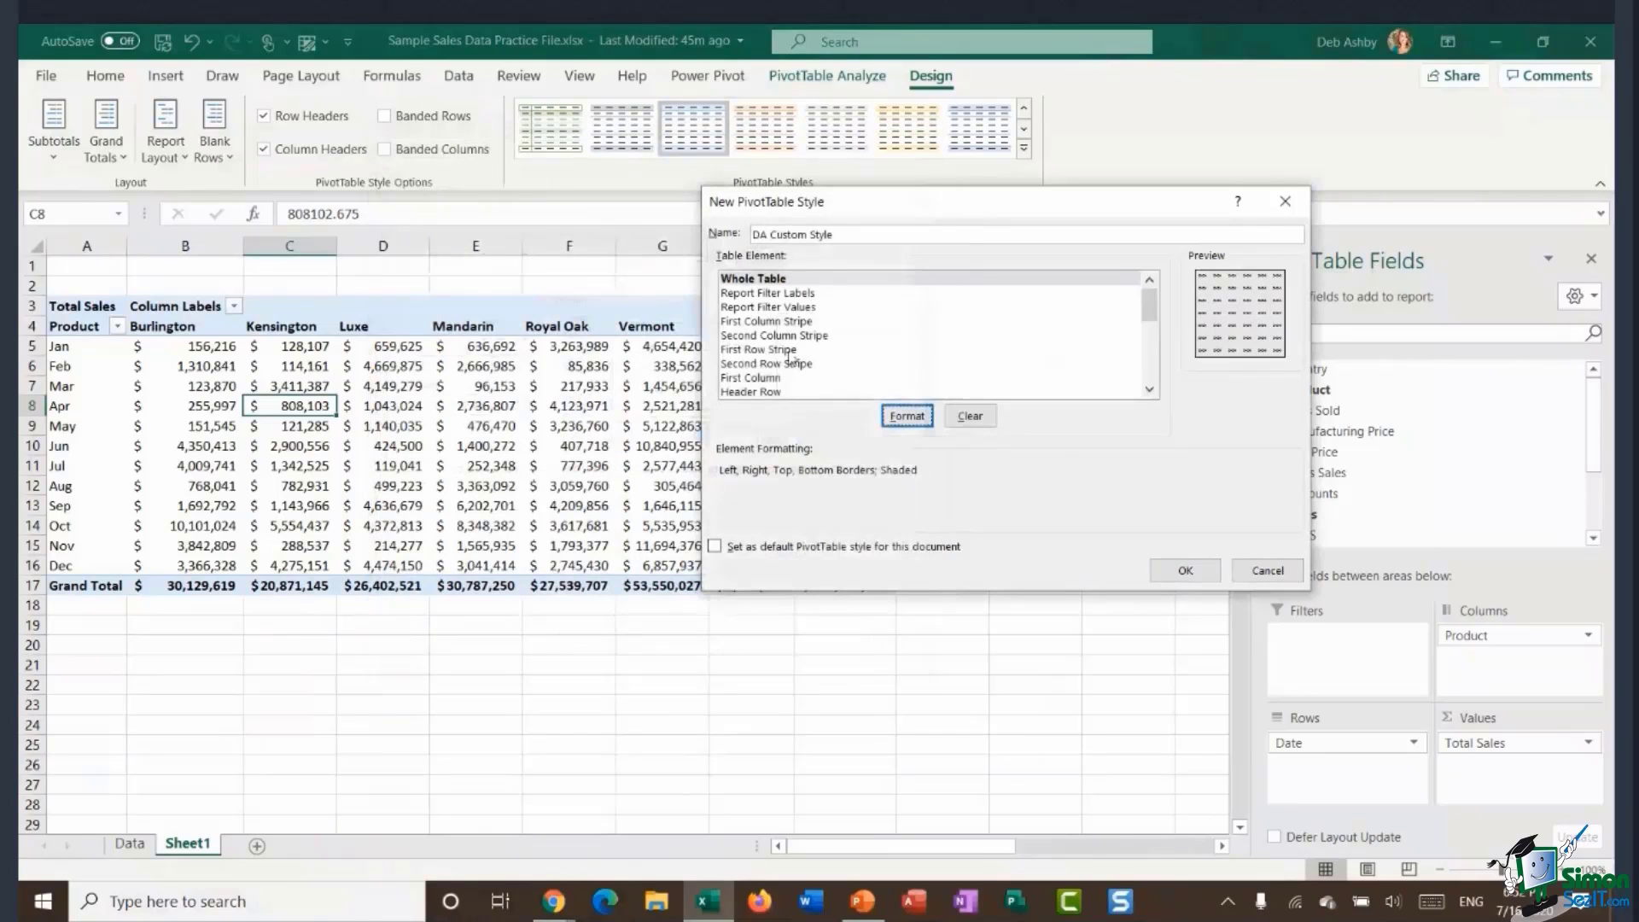
# Format the style's Header Row element with a light green fill.
pyautogui.click(757, 394)
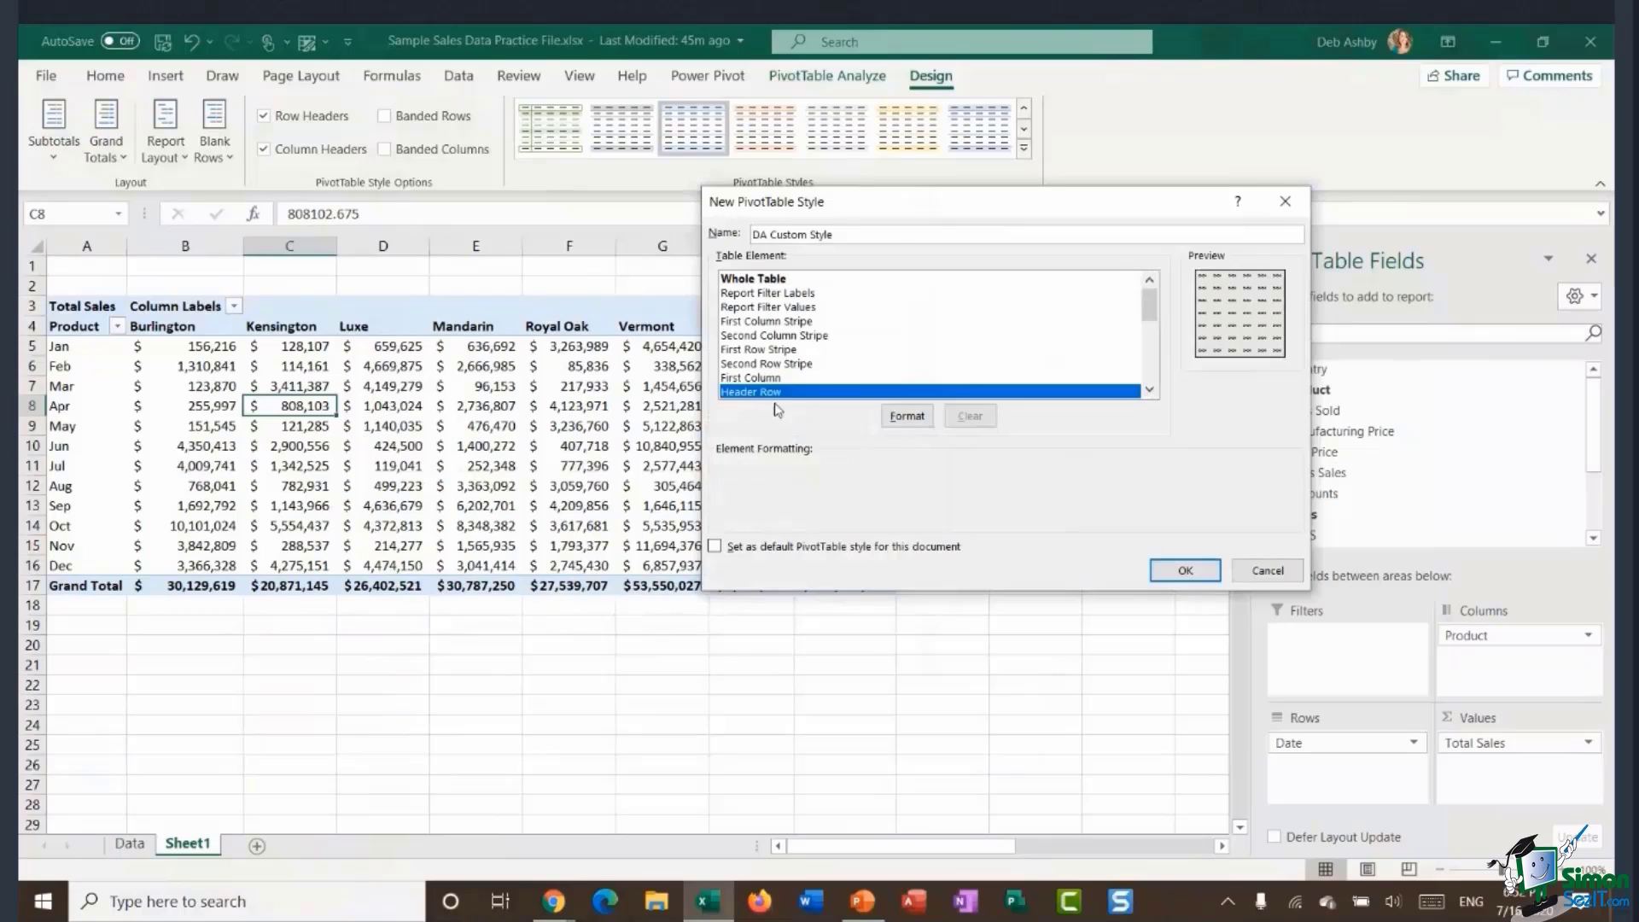
pyautogui.click(903, 417)
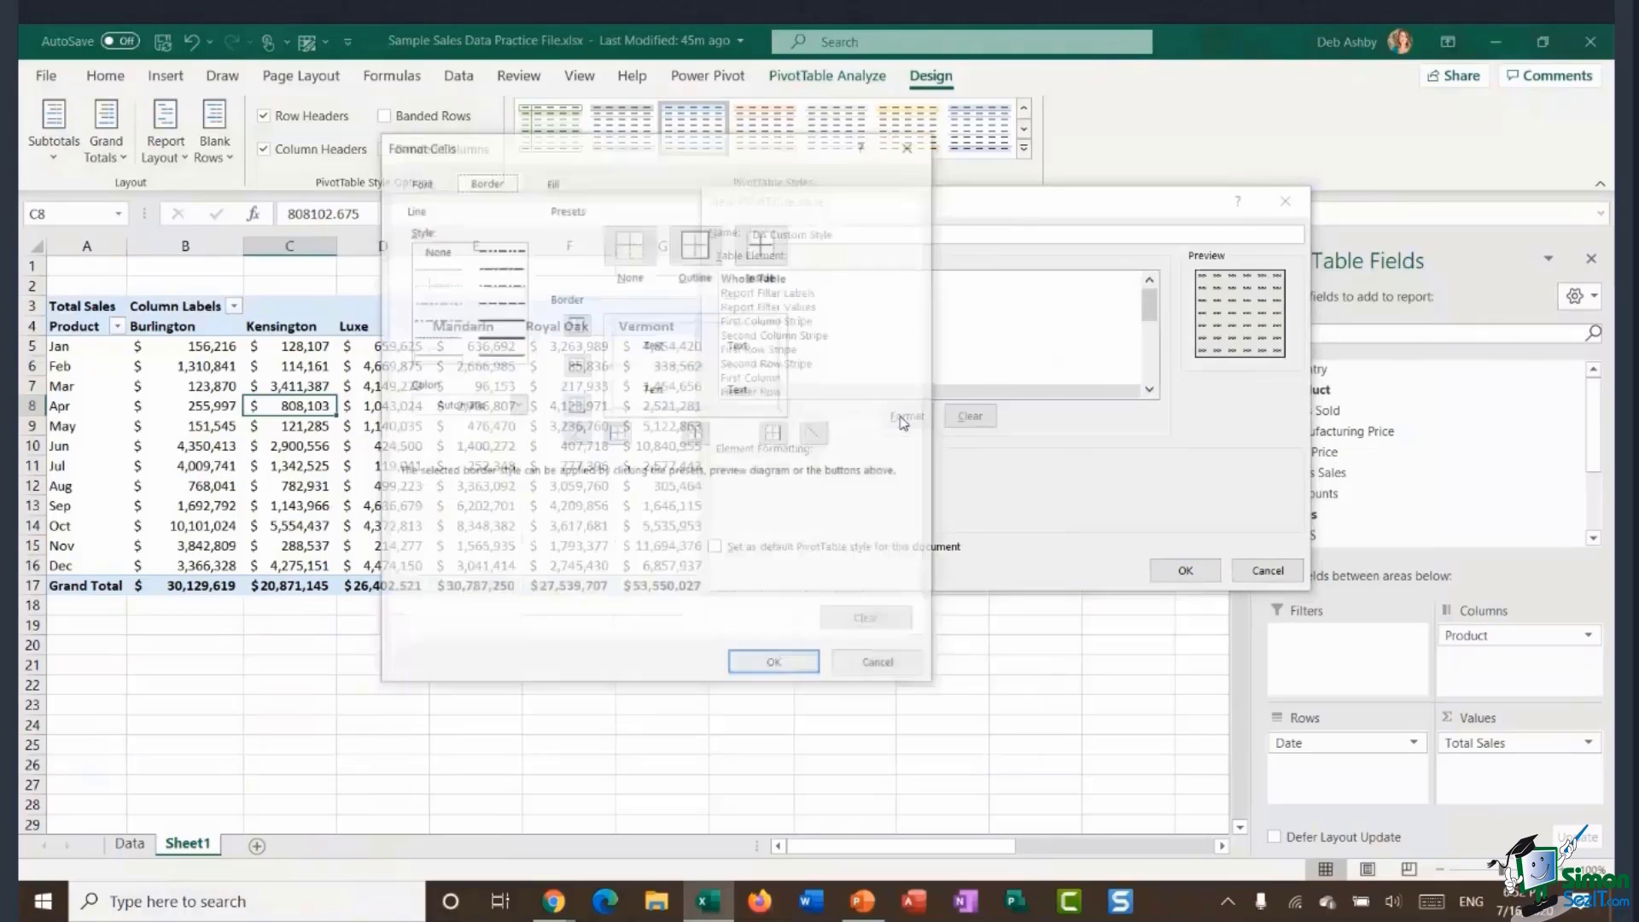
pyautogui.click(553, 181)
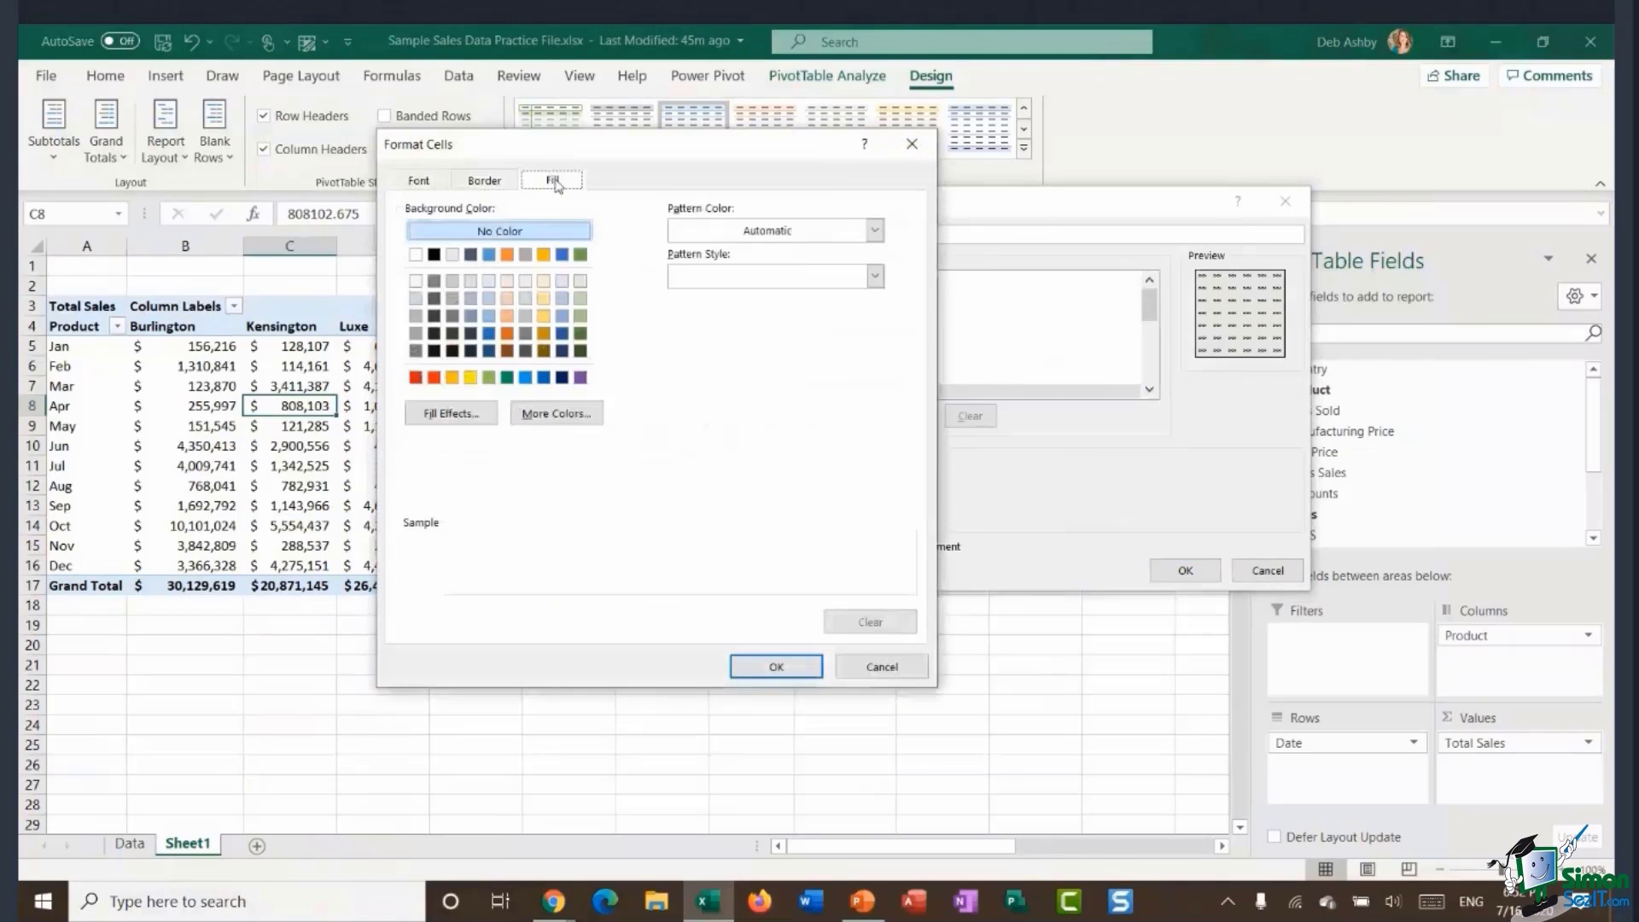
pyautogui.click(580, 299)
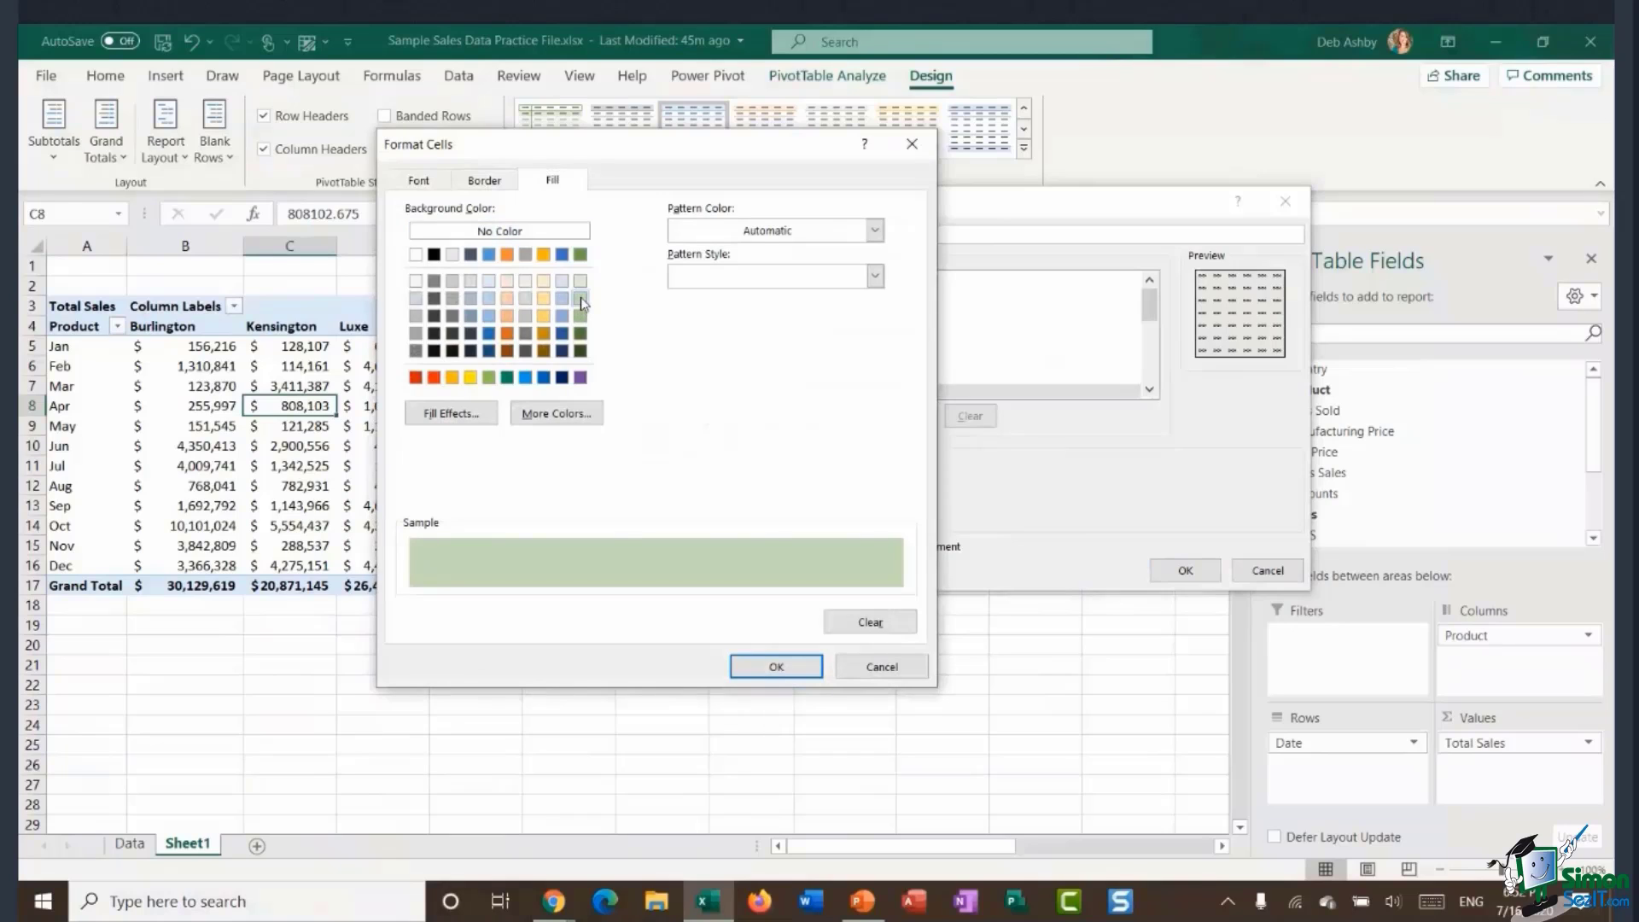
pyautogui.click(779, 668)
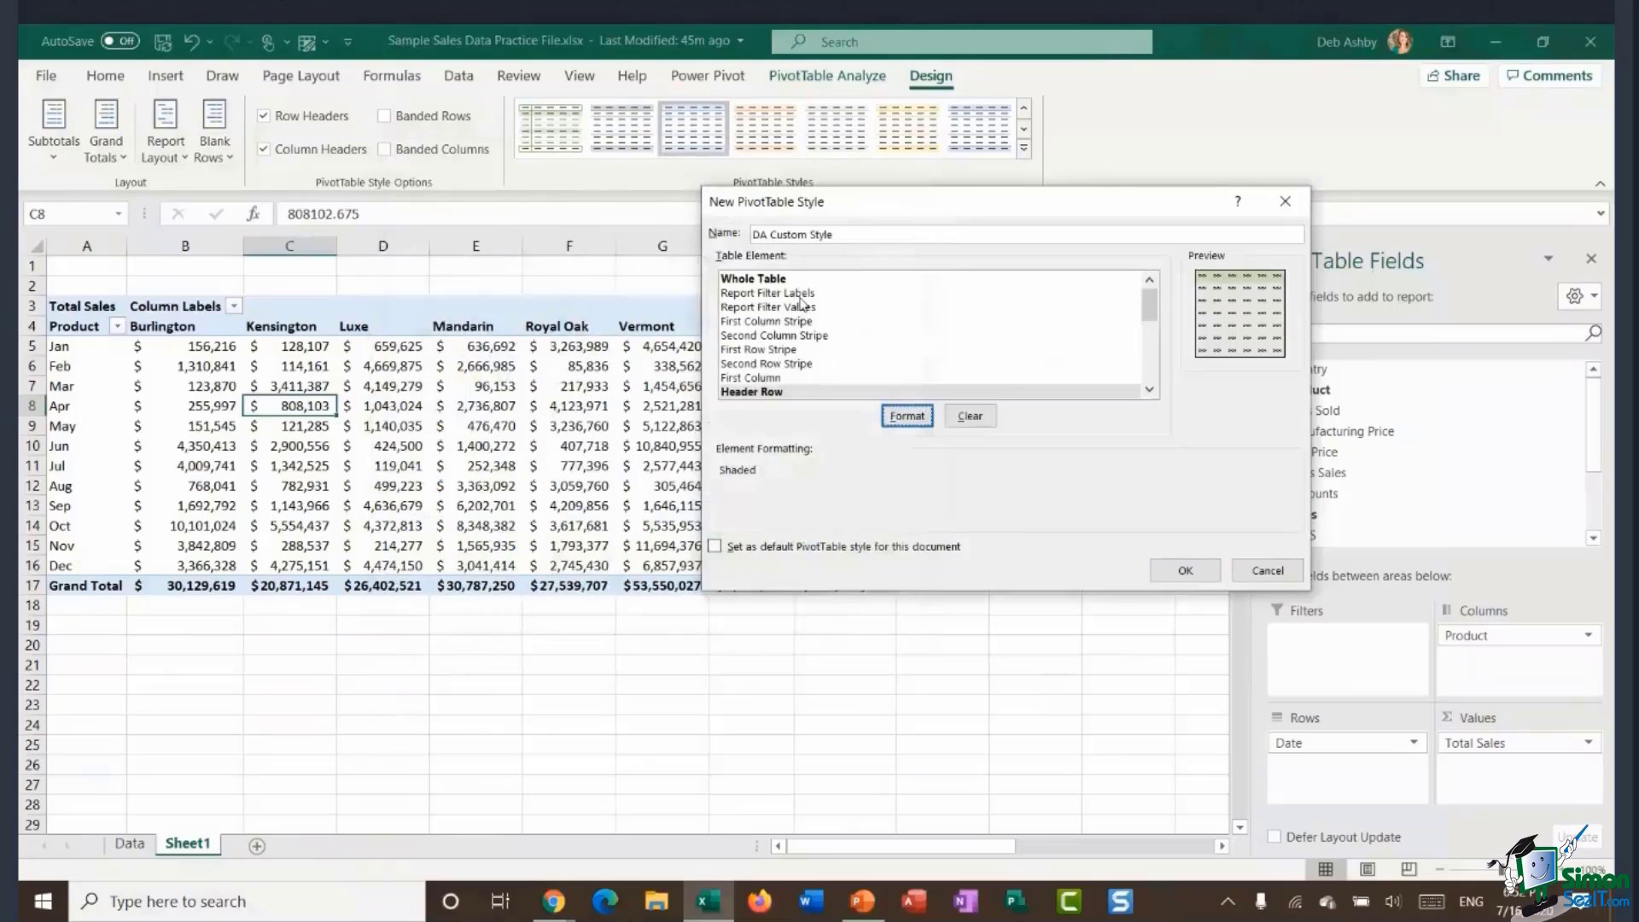
# Set the style's Grand Total Row element to a bold font and save the custom style.
pyautogui.moveTo(1144, 314); pyautogui.dragTo(1145, 365)
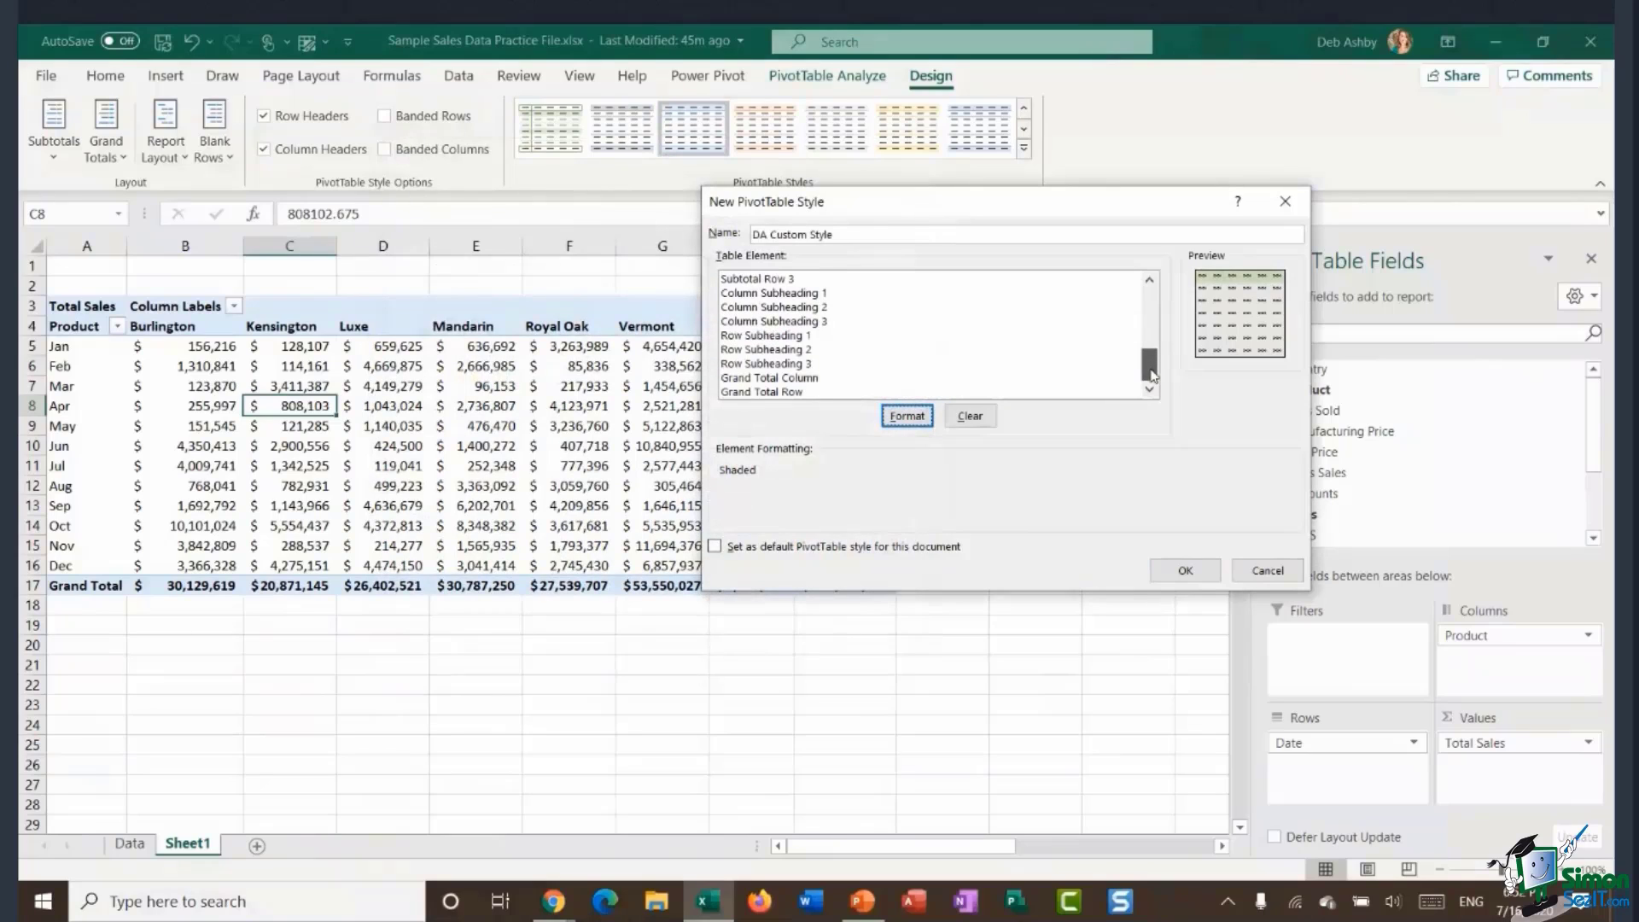
pyautogui.click(765, 392)
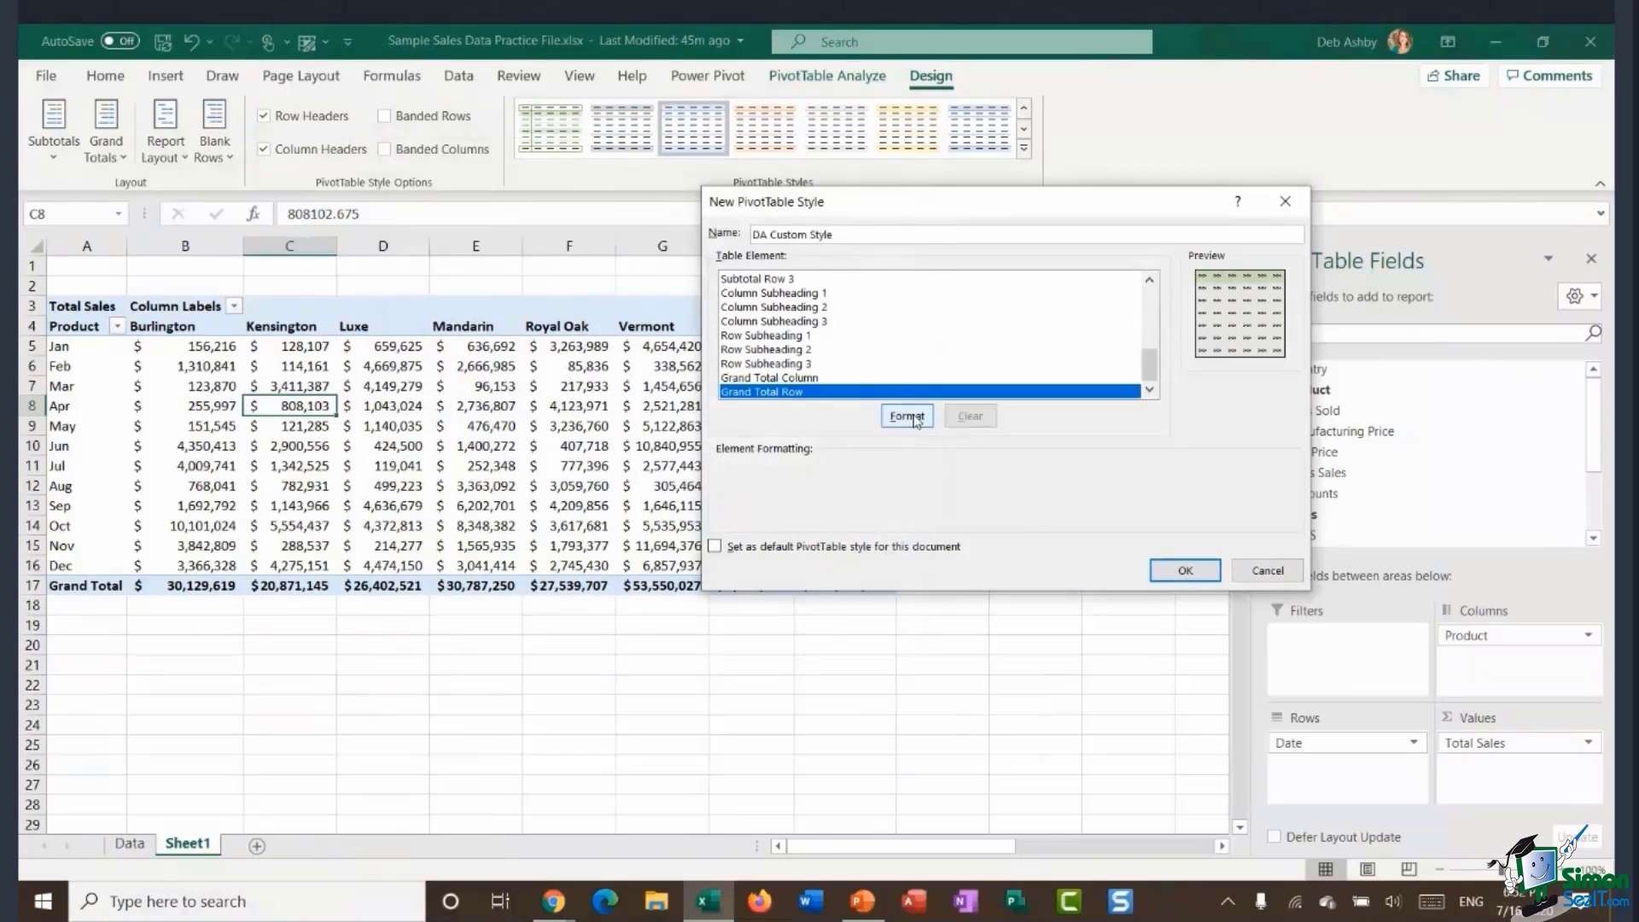
pyautogui.click(915, 417)
pyautogui.click(417, 180)
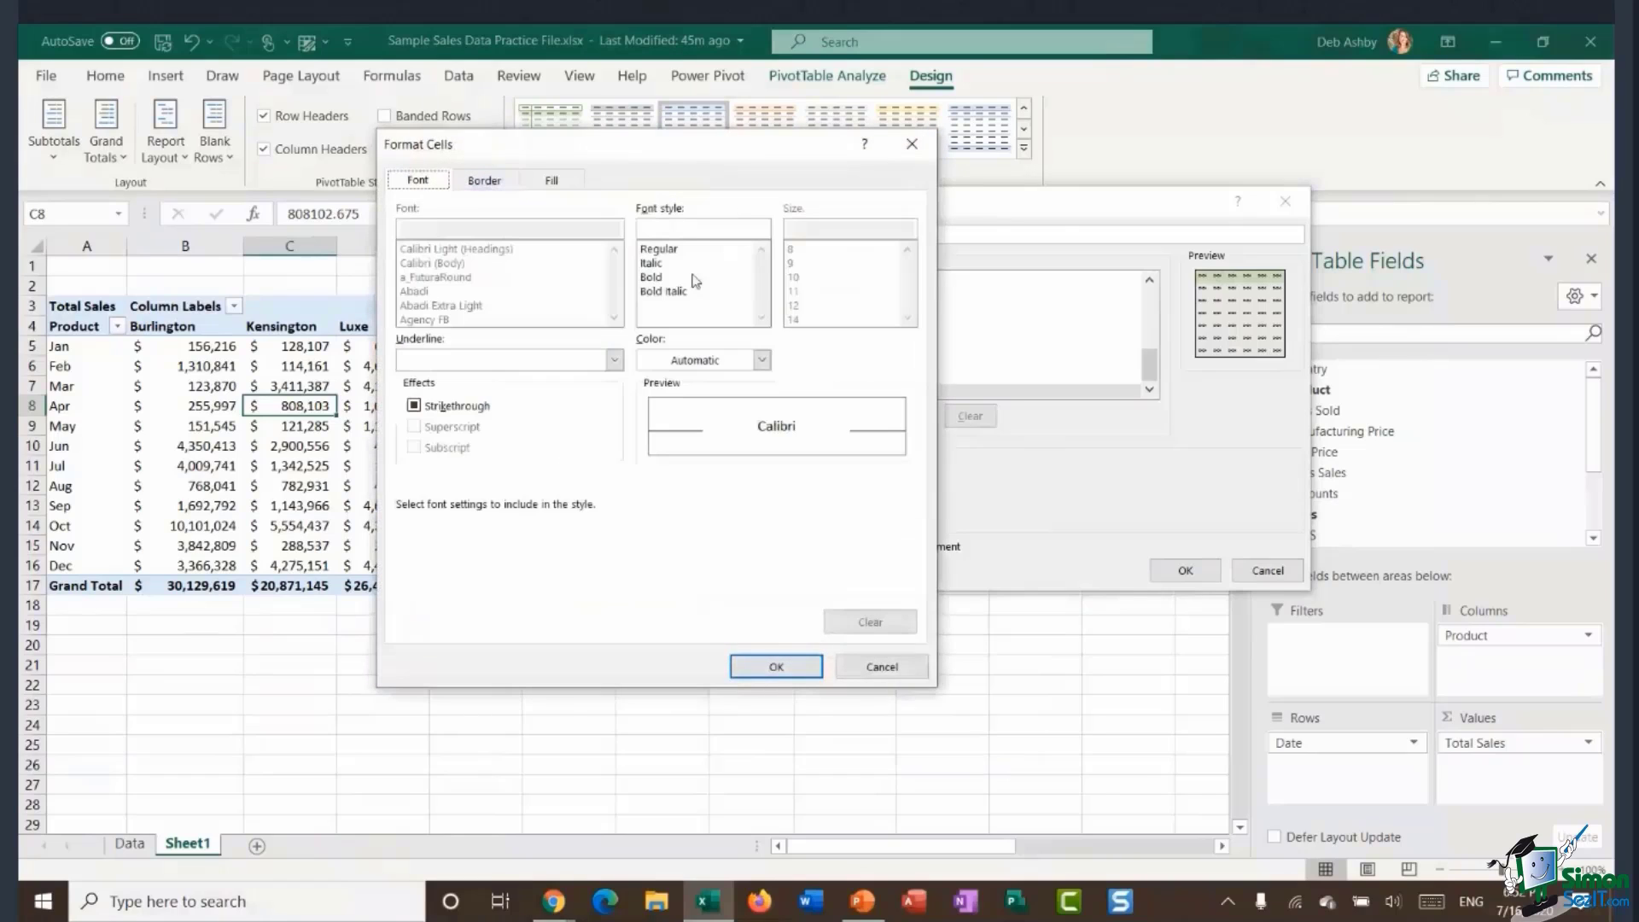
pyautogui.click(696, 279)
pyautogui.click(779, 670)
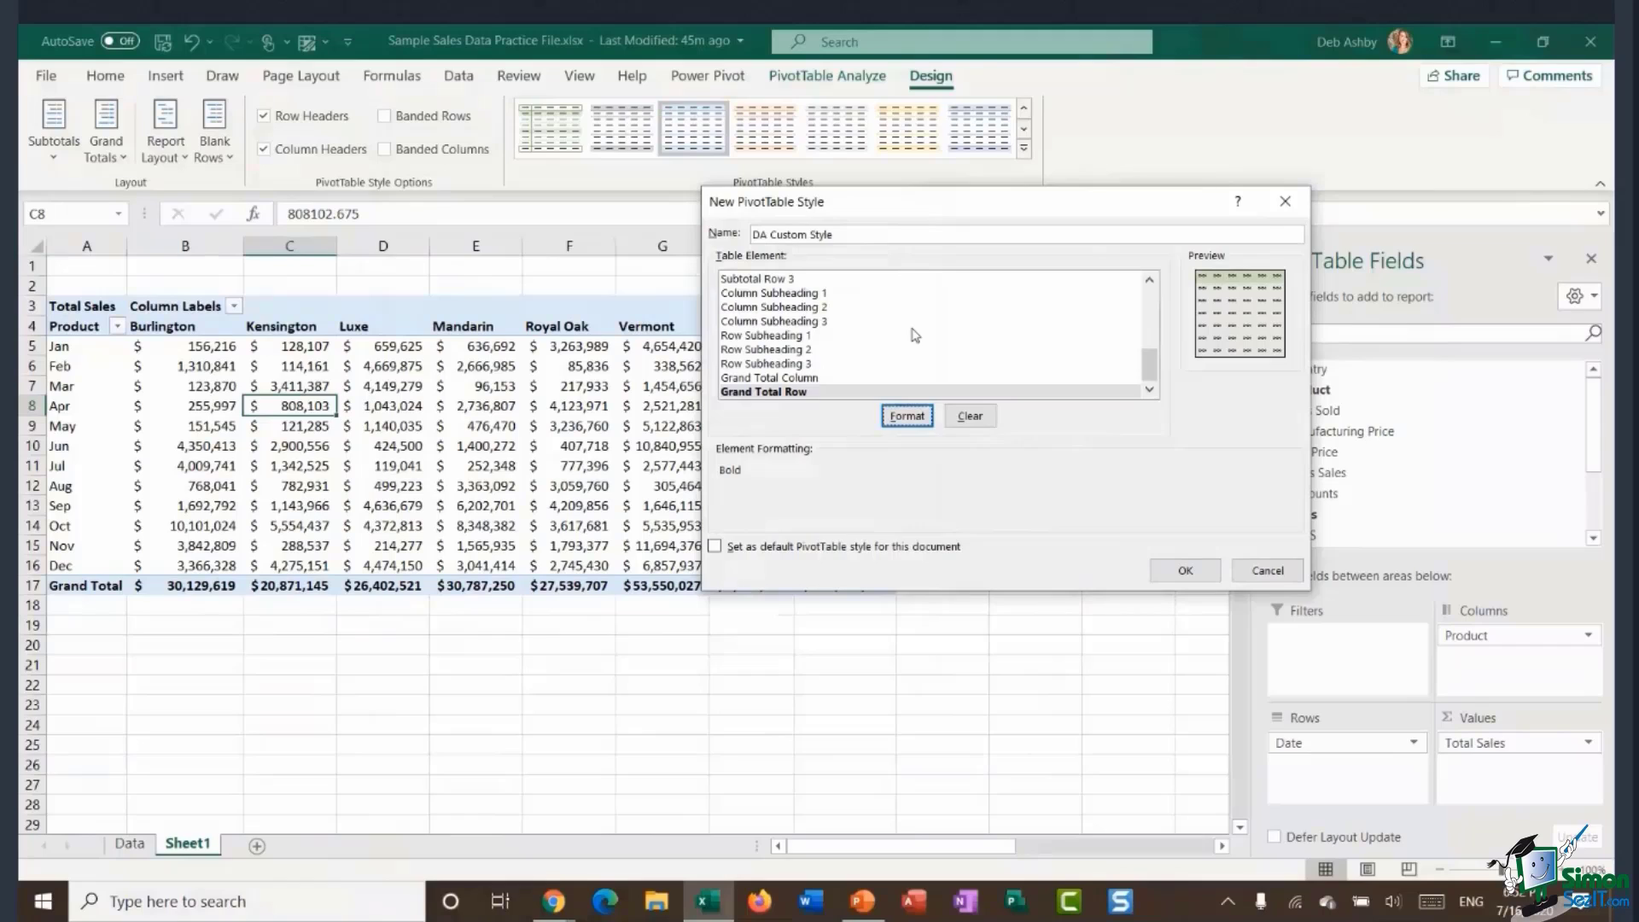
pyautogui.moveTo(1154, 367); pyautogui.dragTo(1153, 304)
pyautogui.click(1185, 573)
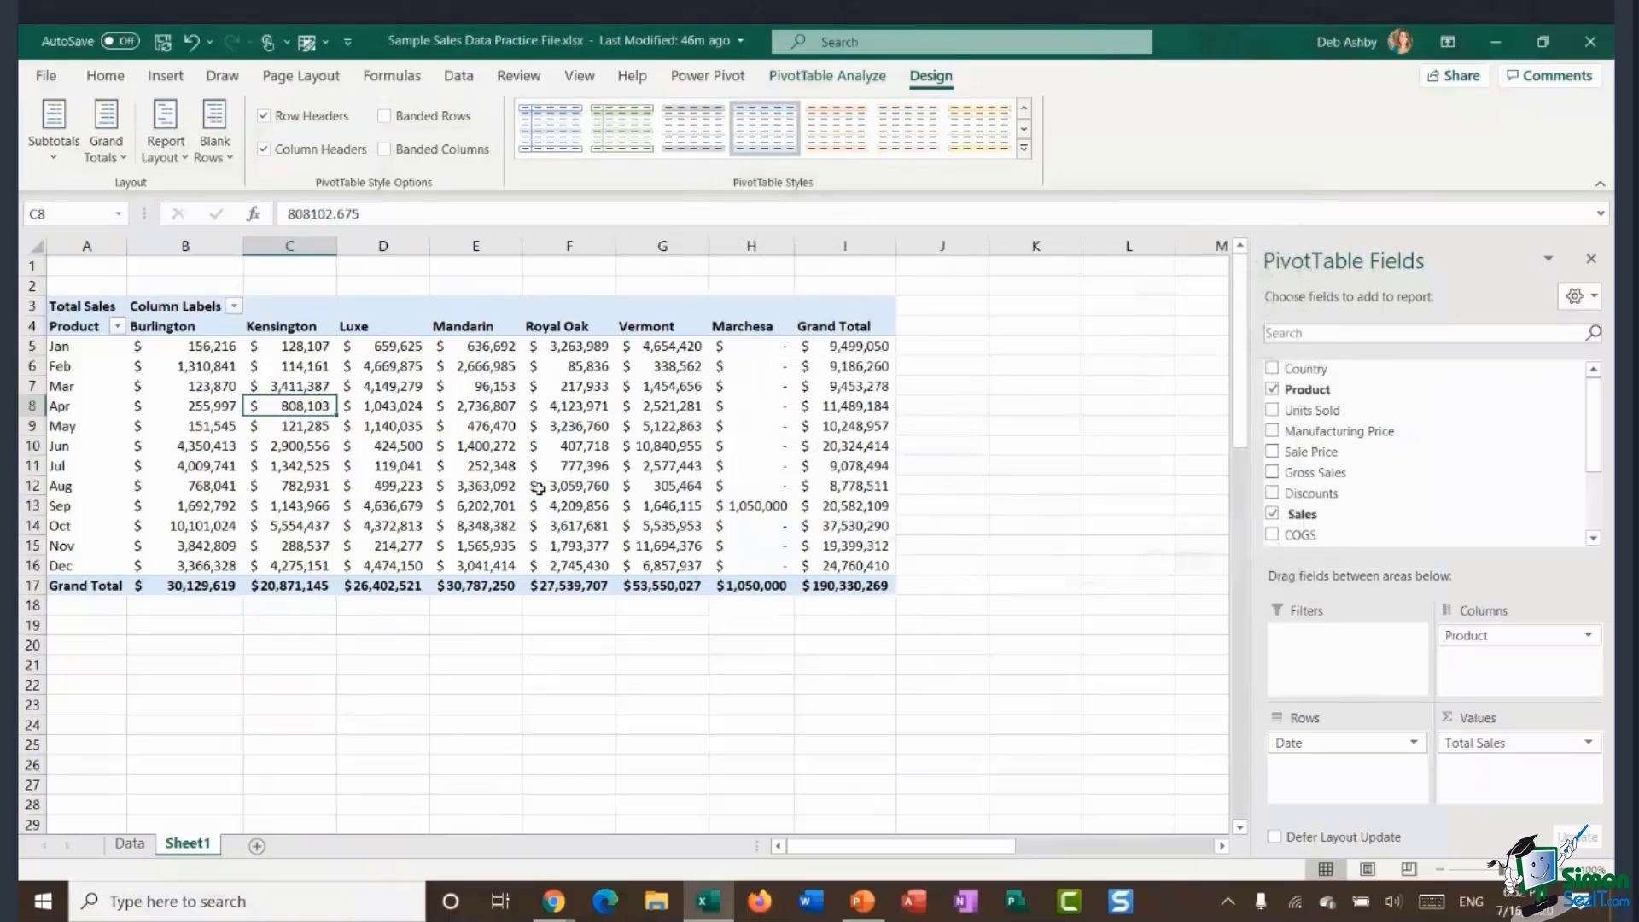
# Apply the custom style DA Custom Style to the PivotTable.
pyautogui.click(1024, 149)
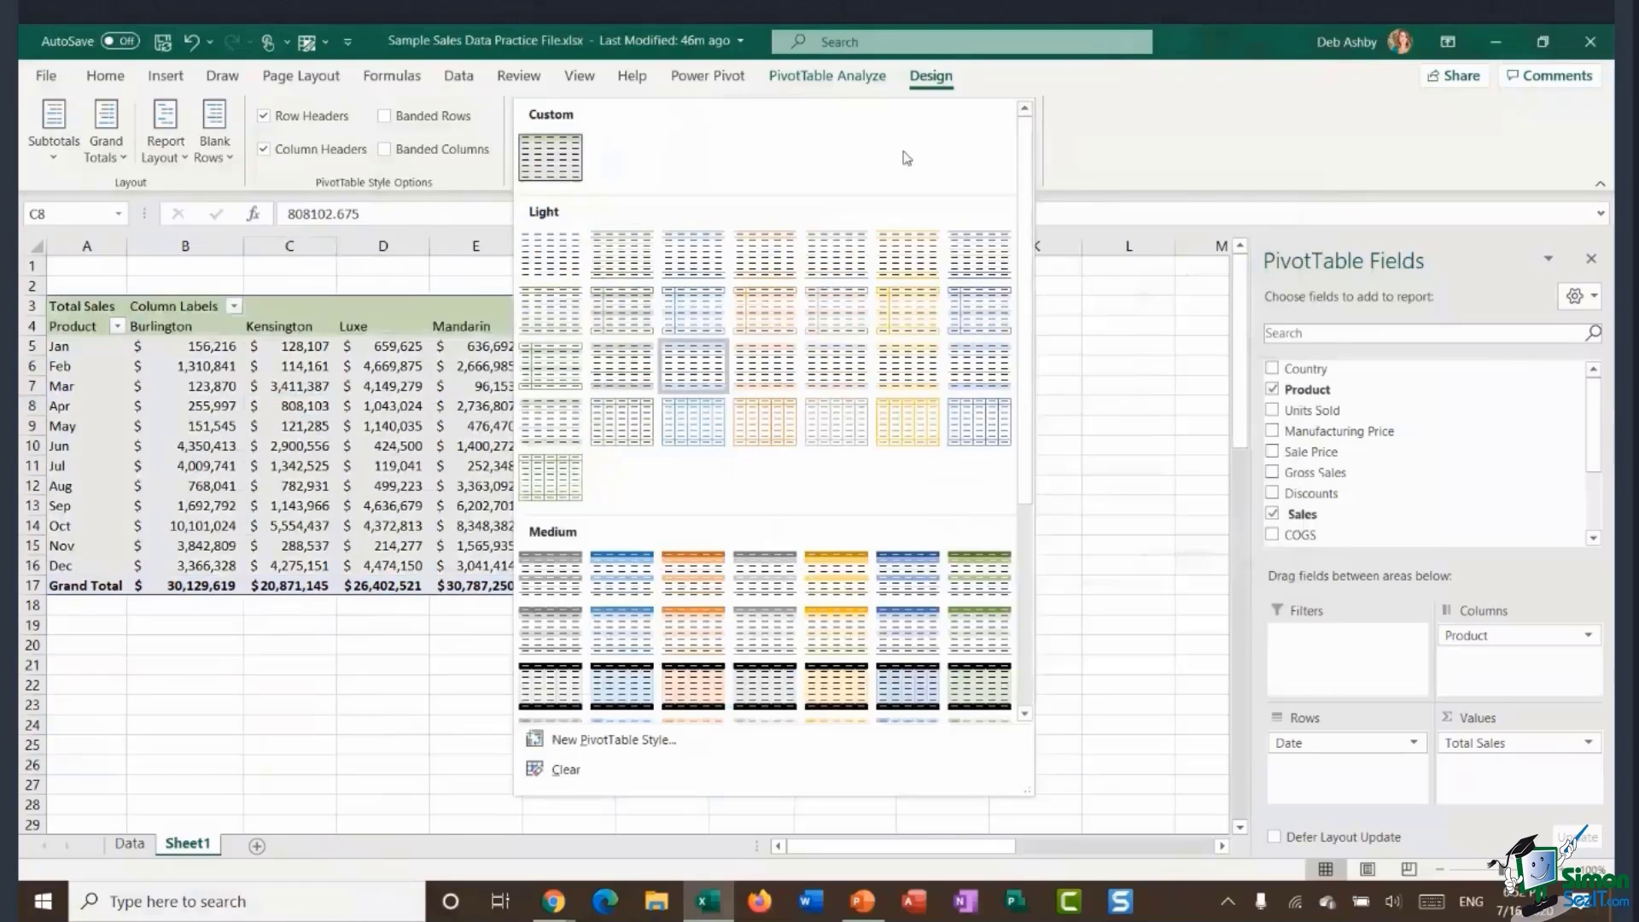
pyautogui.click(542, 157)
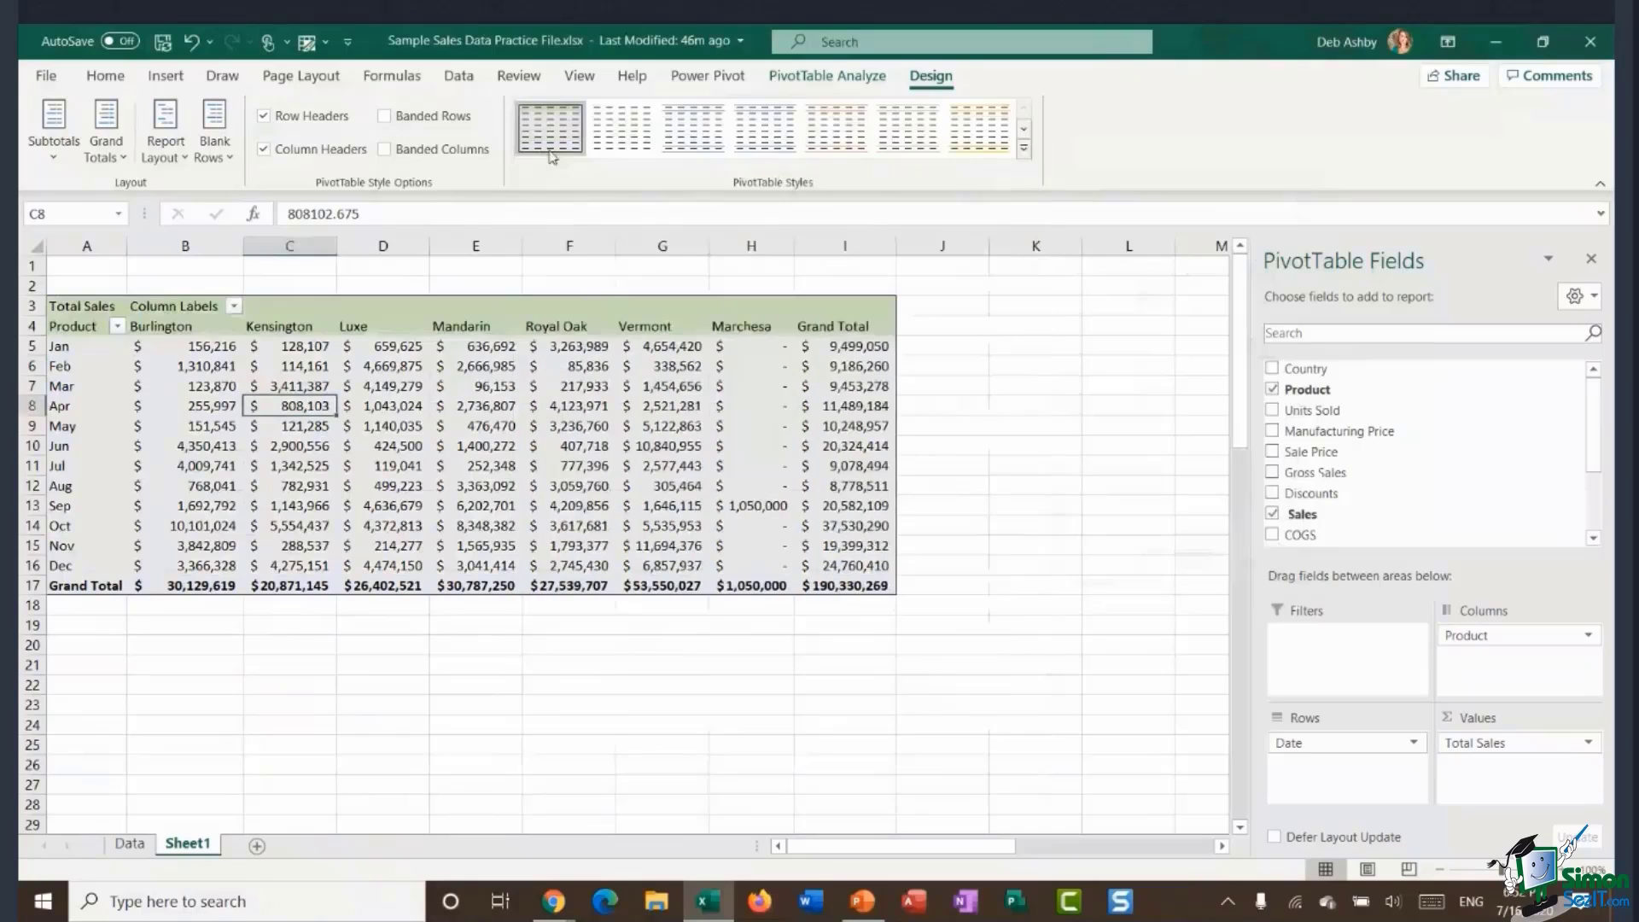
pyautogui.click(474, 442)
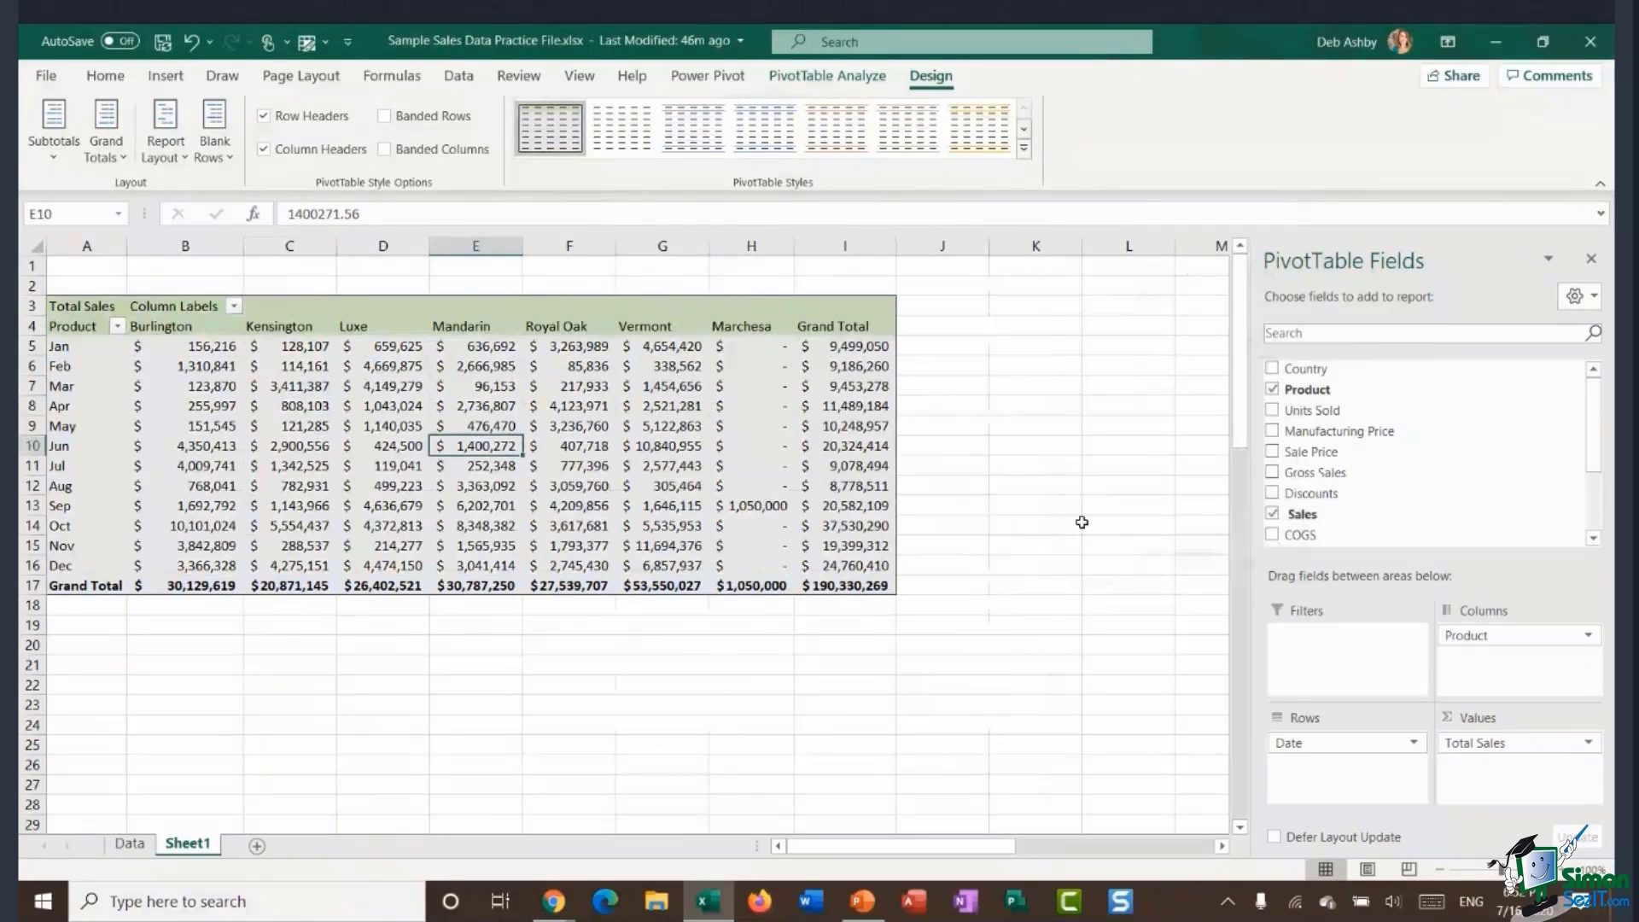
pyautogui.click(634, 382)
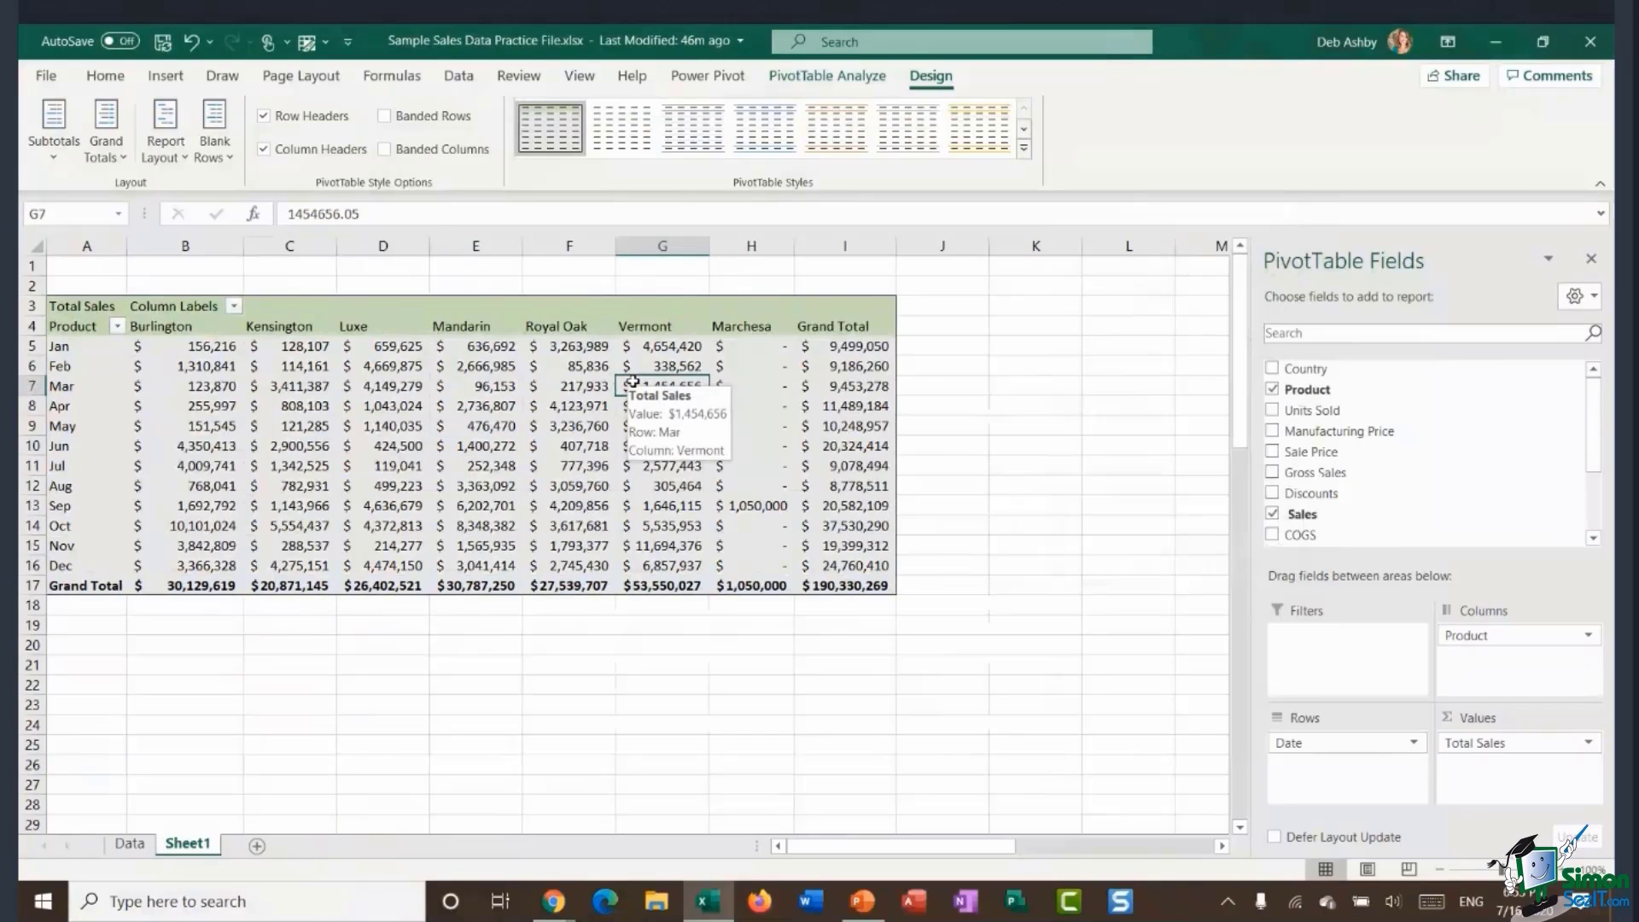
pyautogui.click(1023, 150)
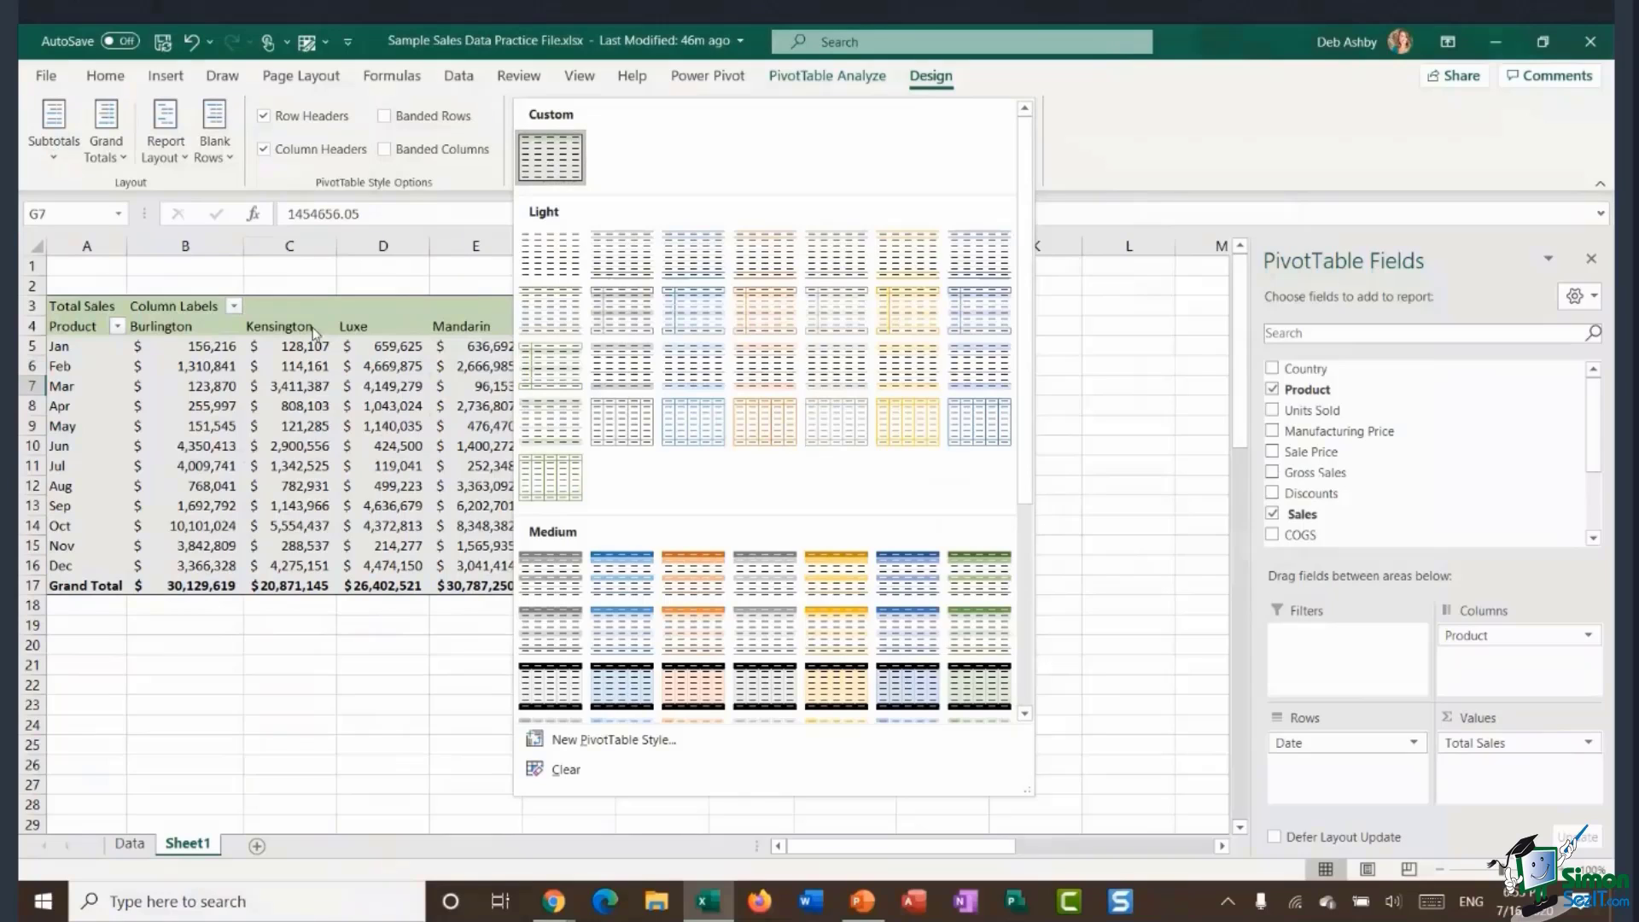
pyautogui.click(405, 407)
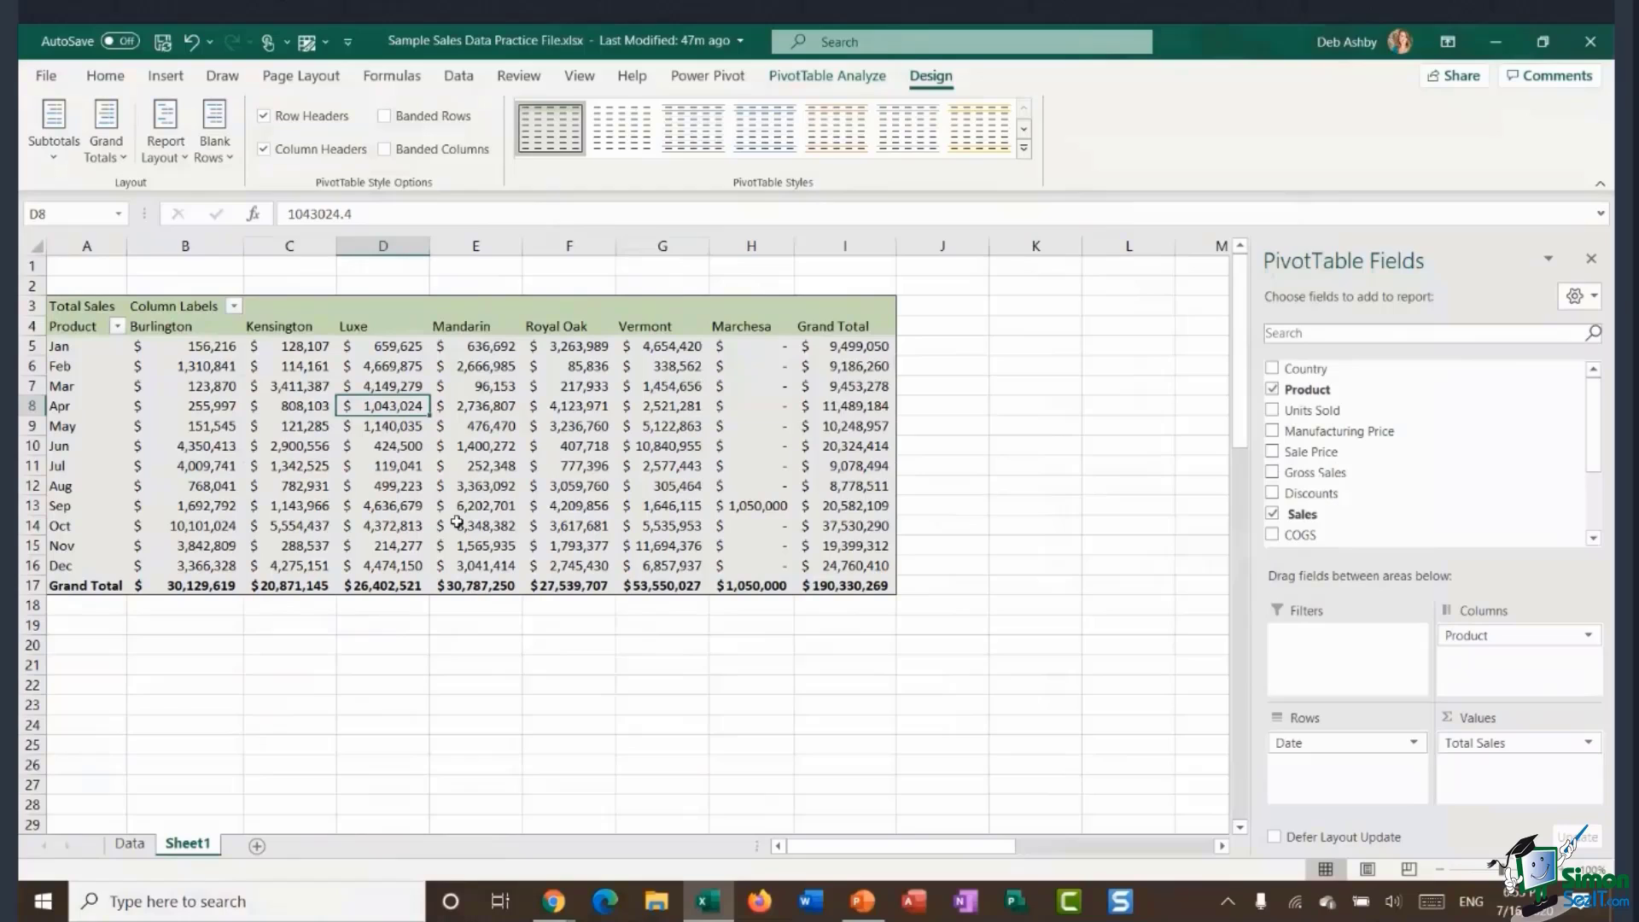
pyautogui.moveTo(456, 522)
pyautogui.moveTo(414, 504)
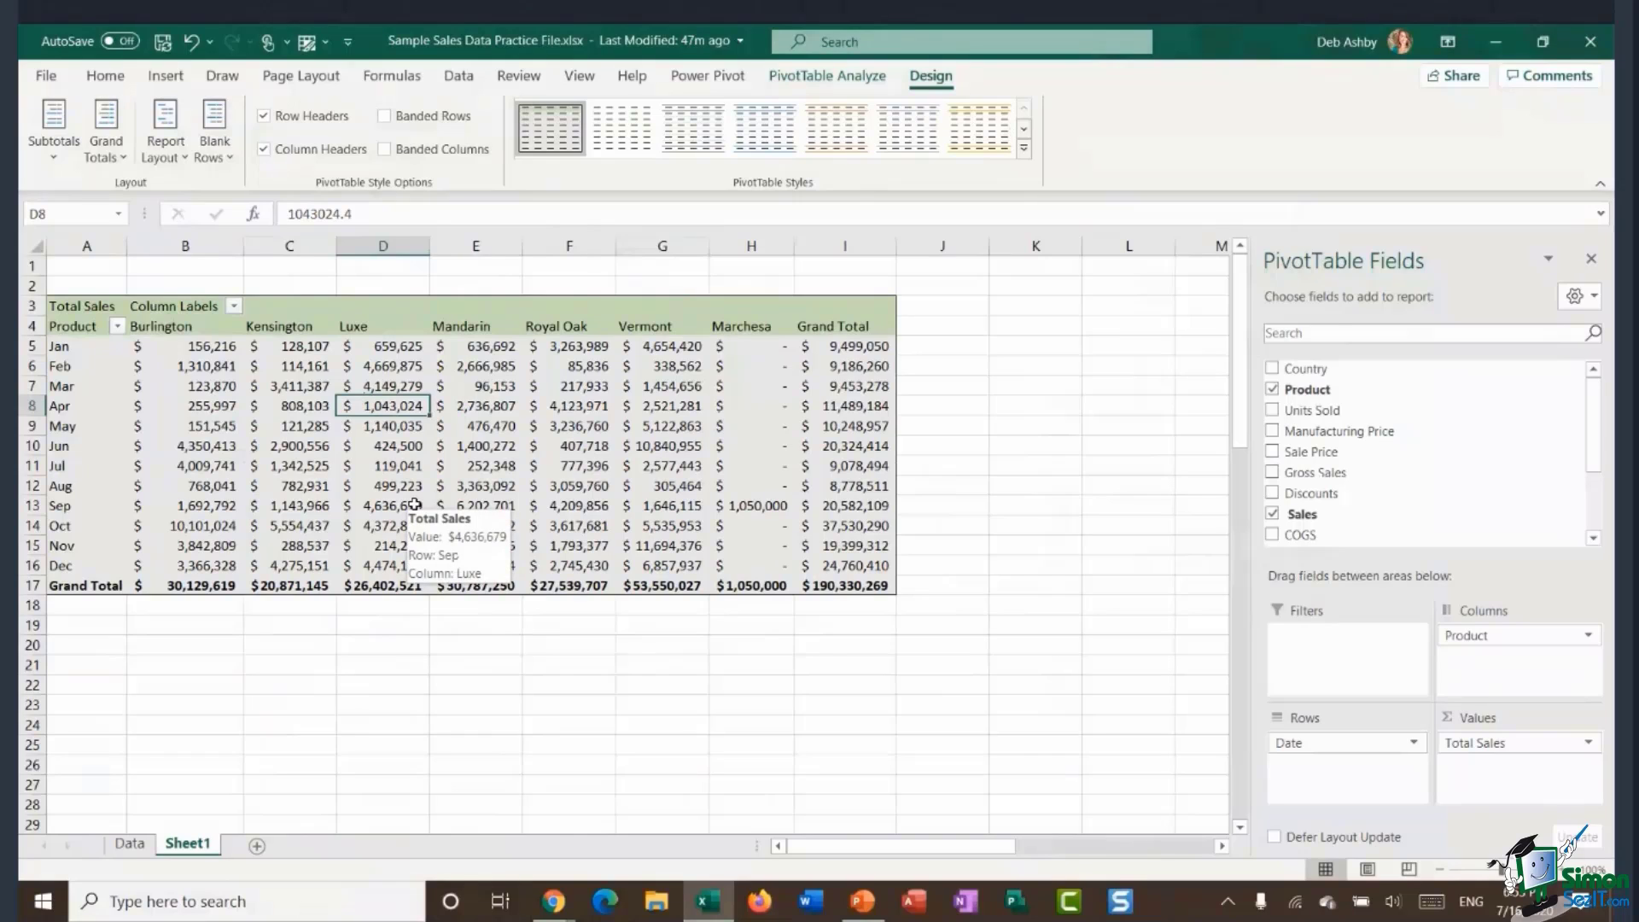
pyautogui.click(925, 390)
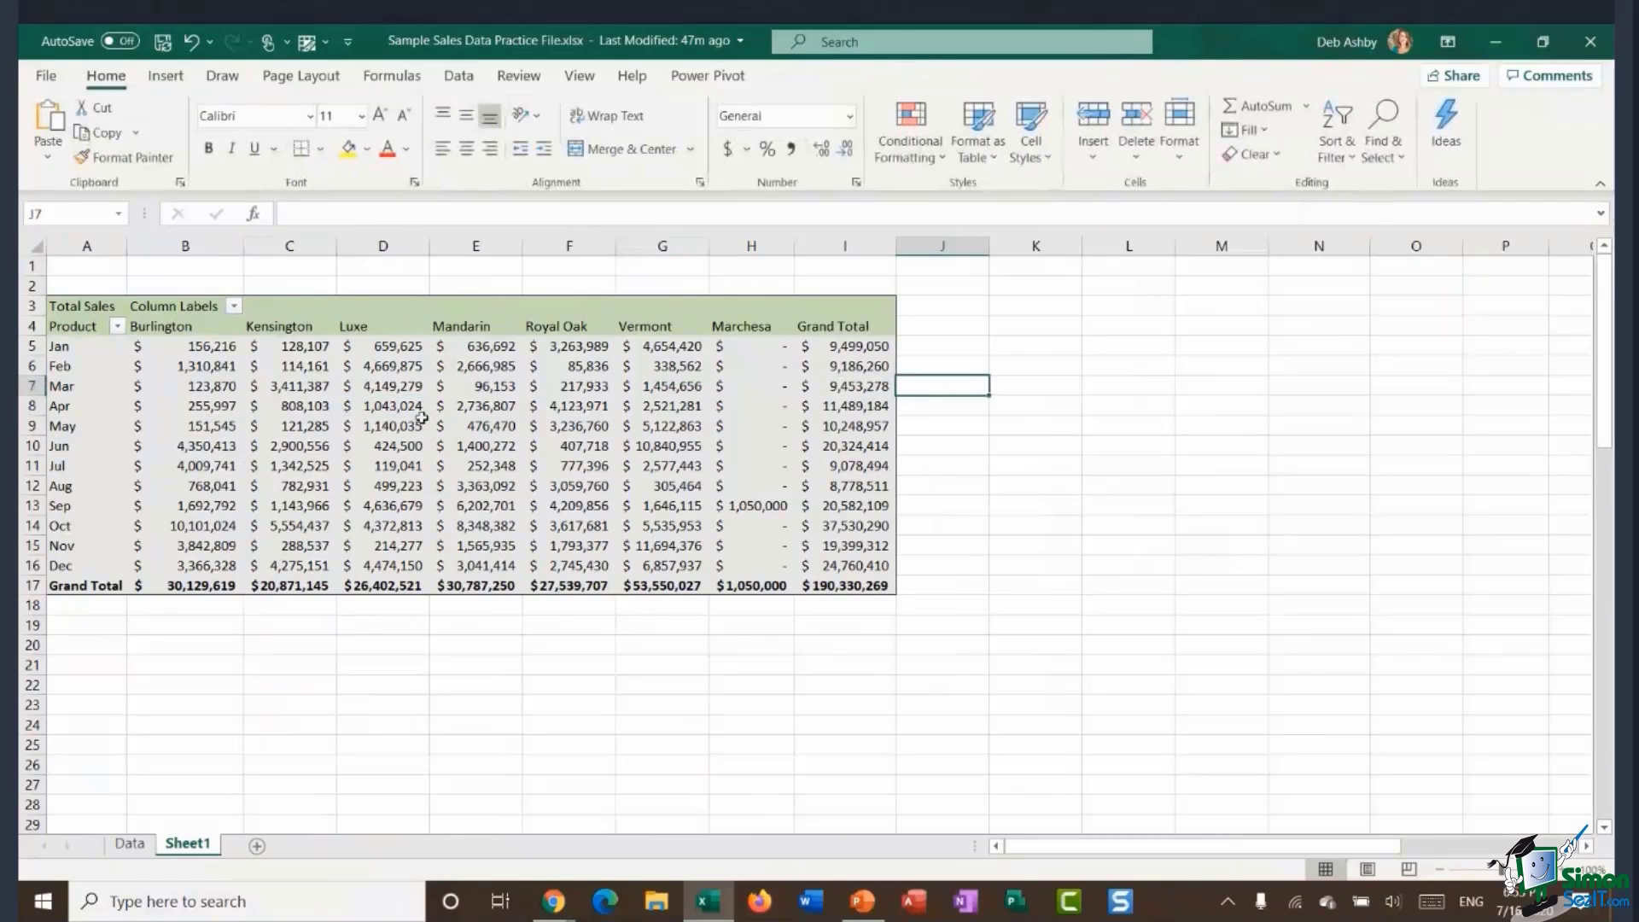
pyautogui.click(386, 420)
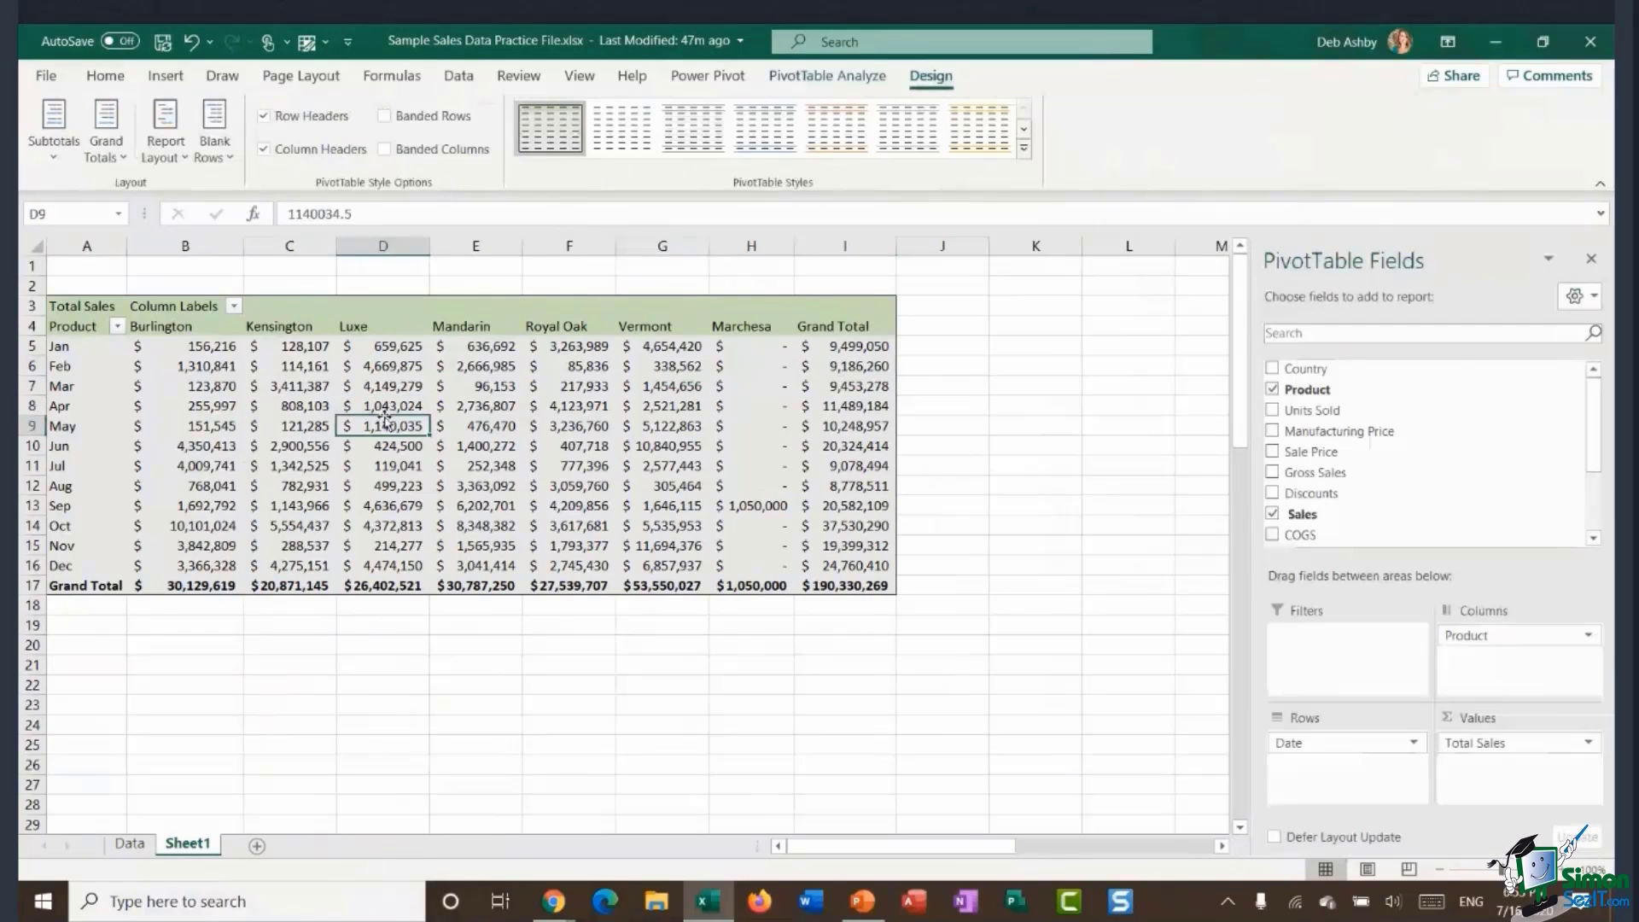
pyautogui.hotkey('ctrl', 'a')
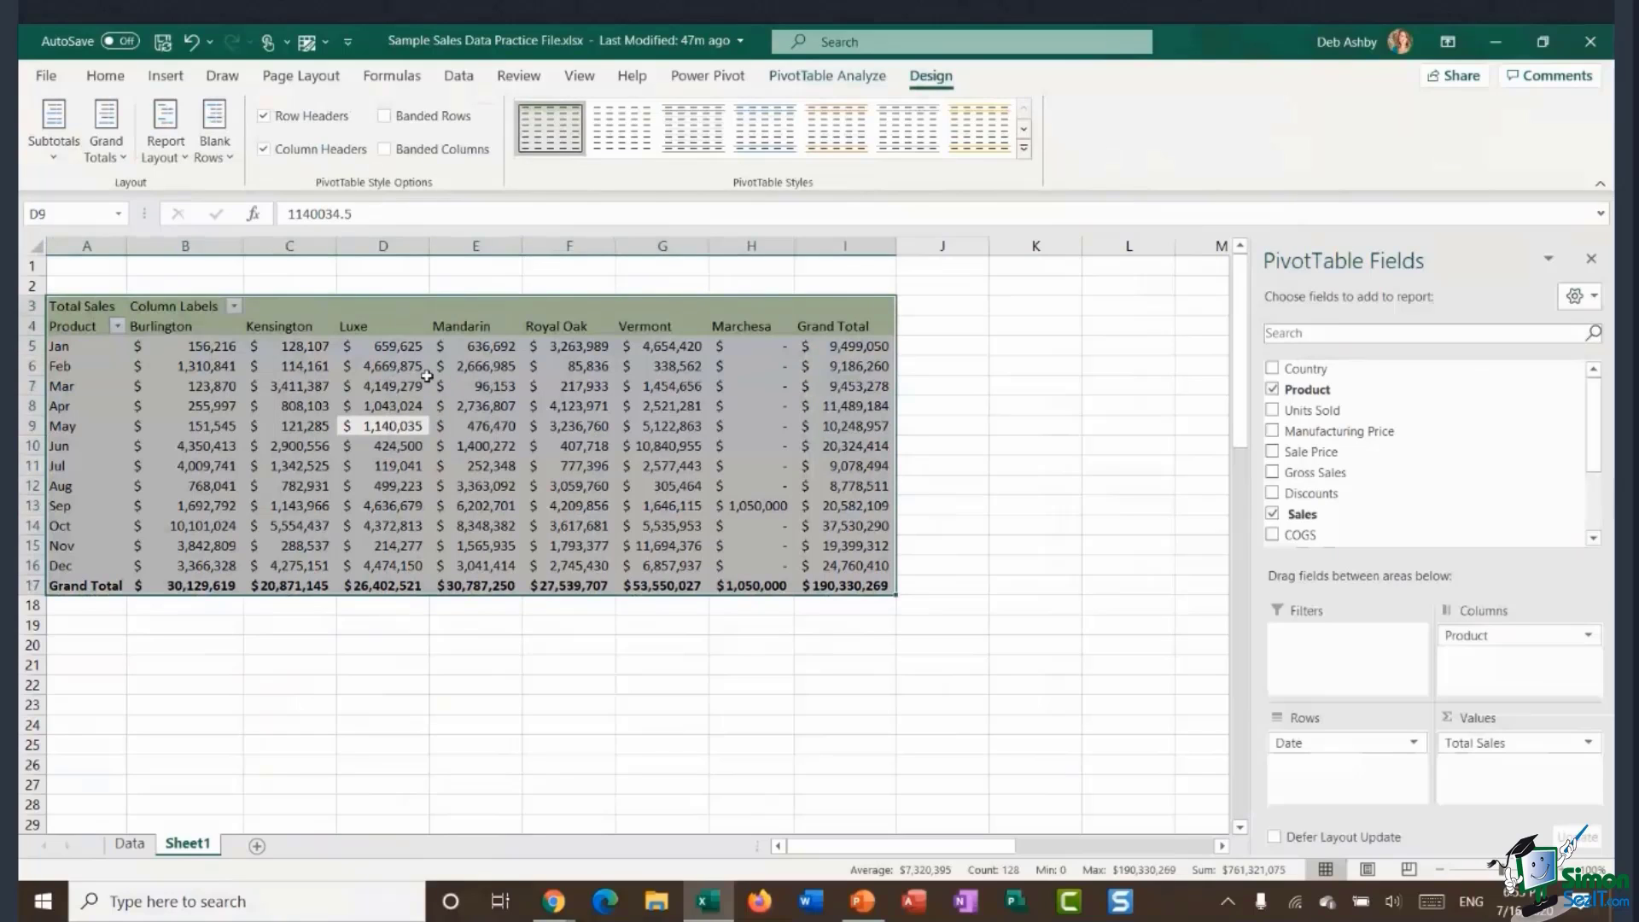
pyautogui.click(1024, 151)
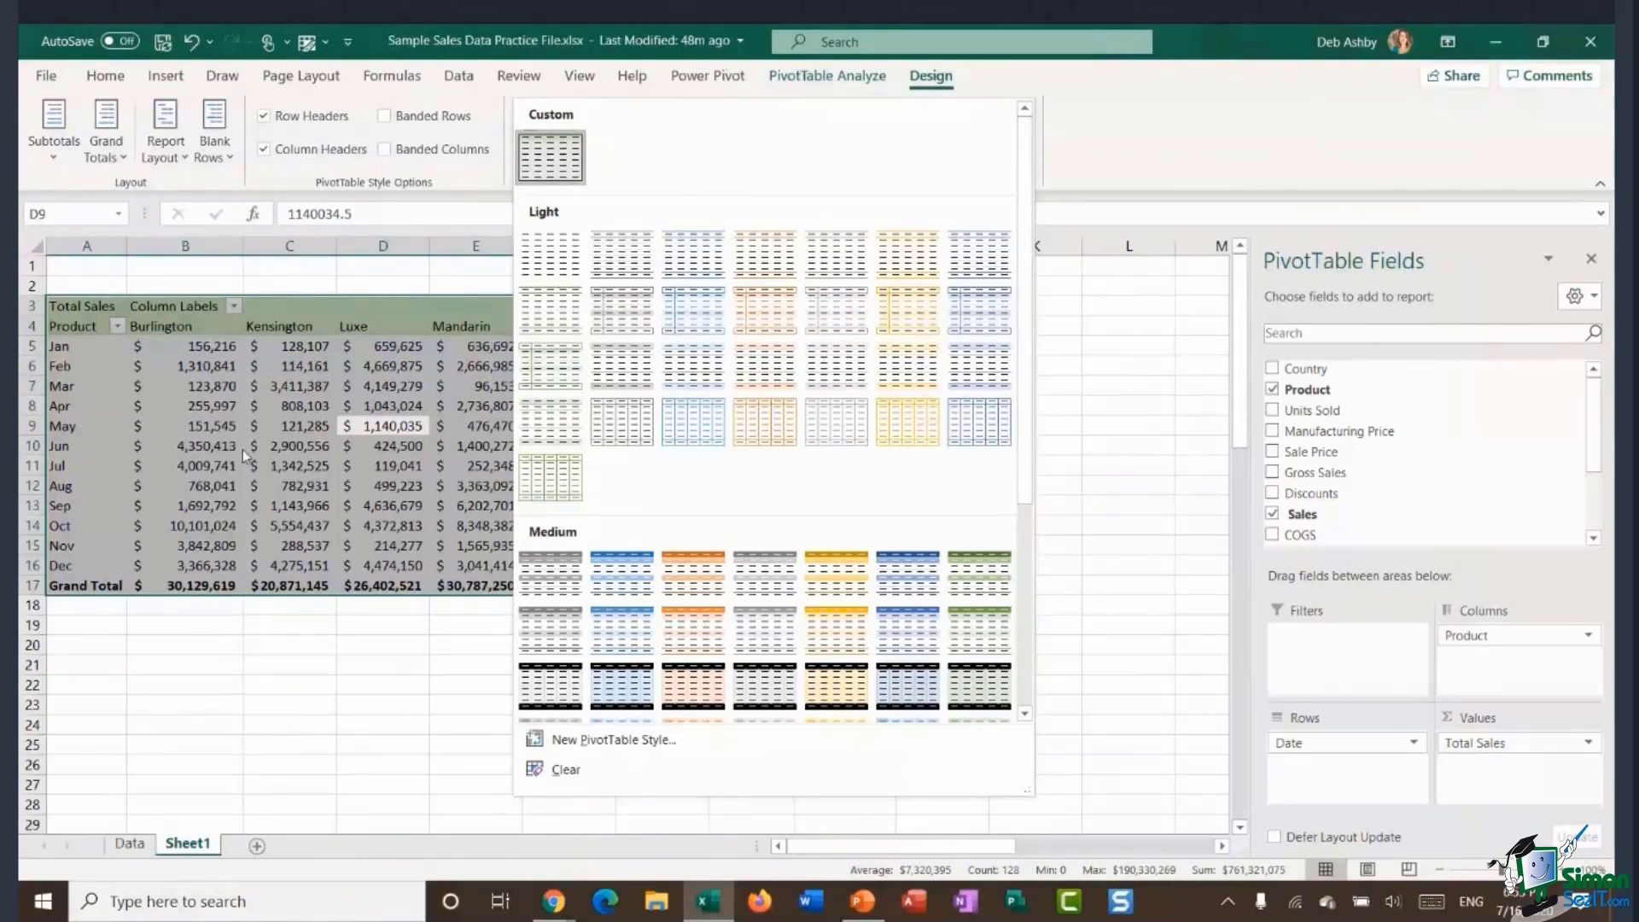
pyautogui.click(1093, 411)
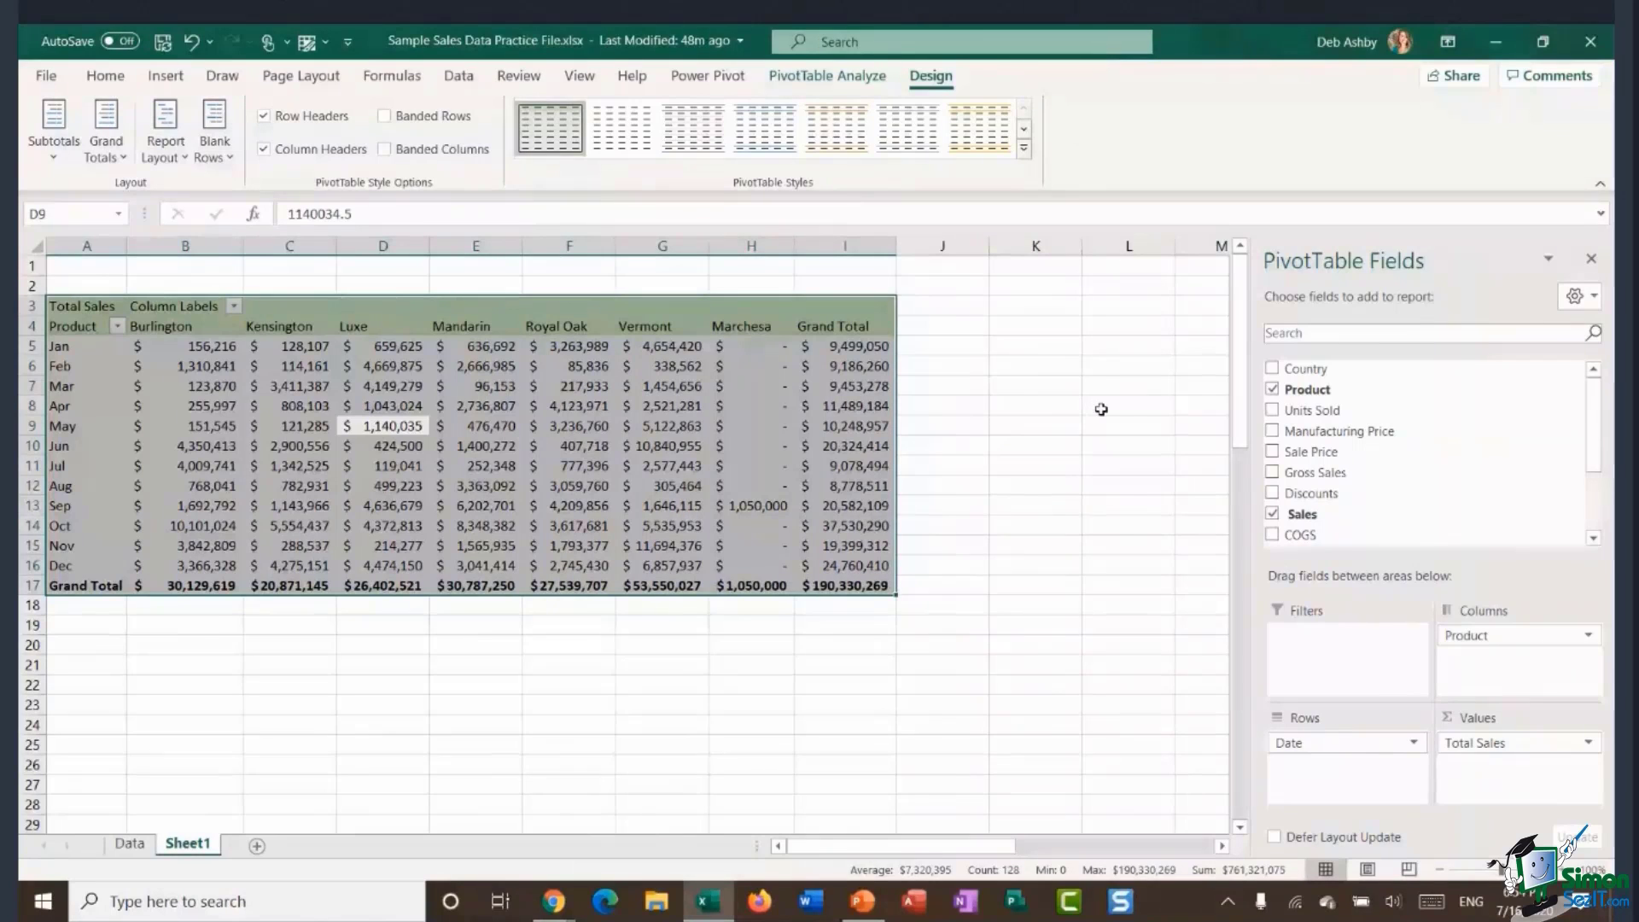
pyautogui.click(482, 442)
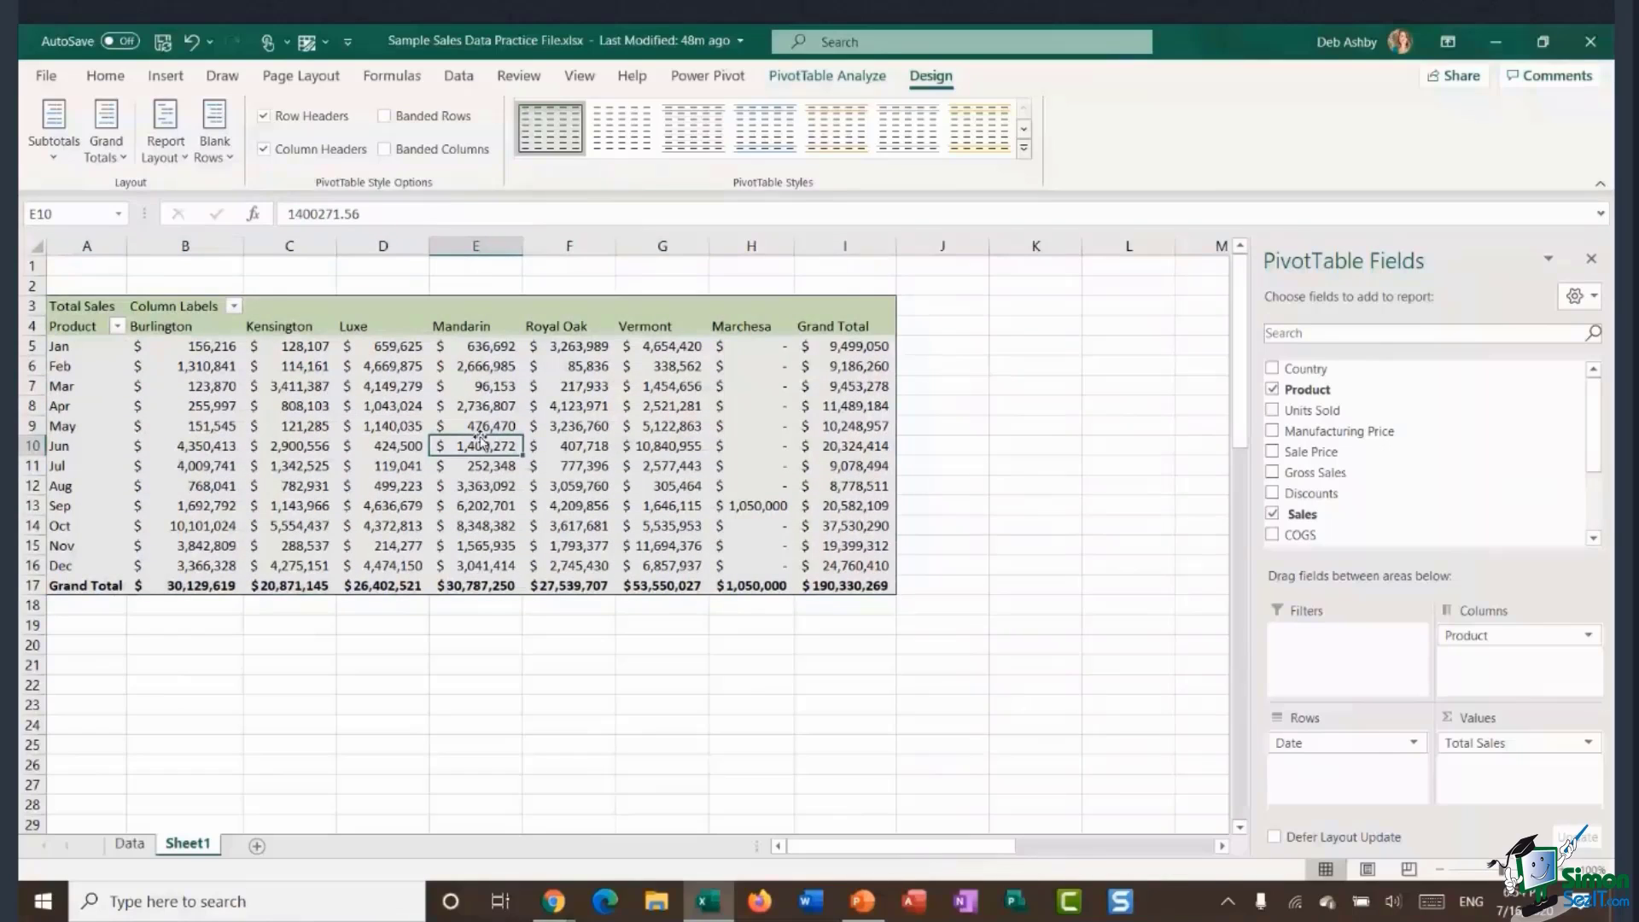
# Add the Country field to the PivotTable's Rows area and place it above Date, so months are grouped under each country.
pyautogui.click(474, 408)
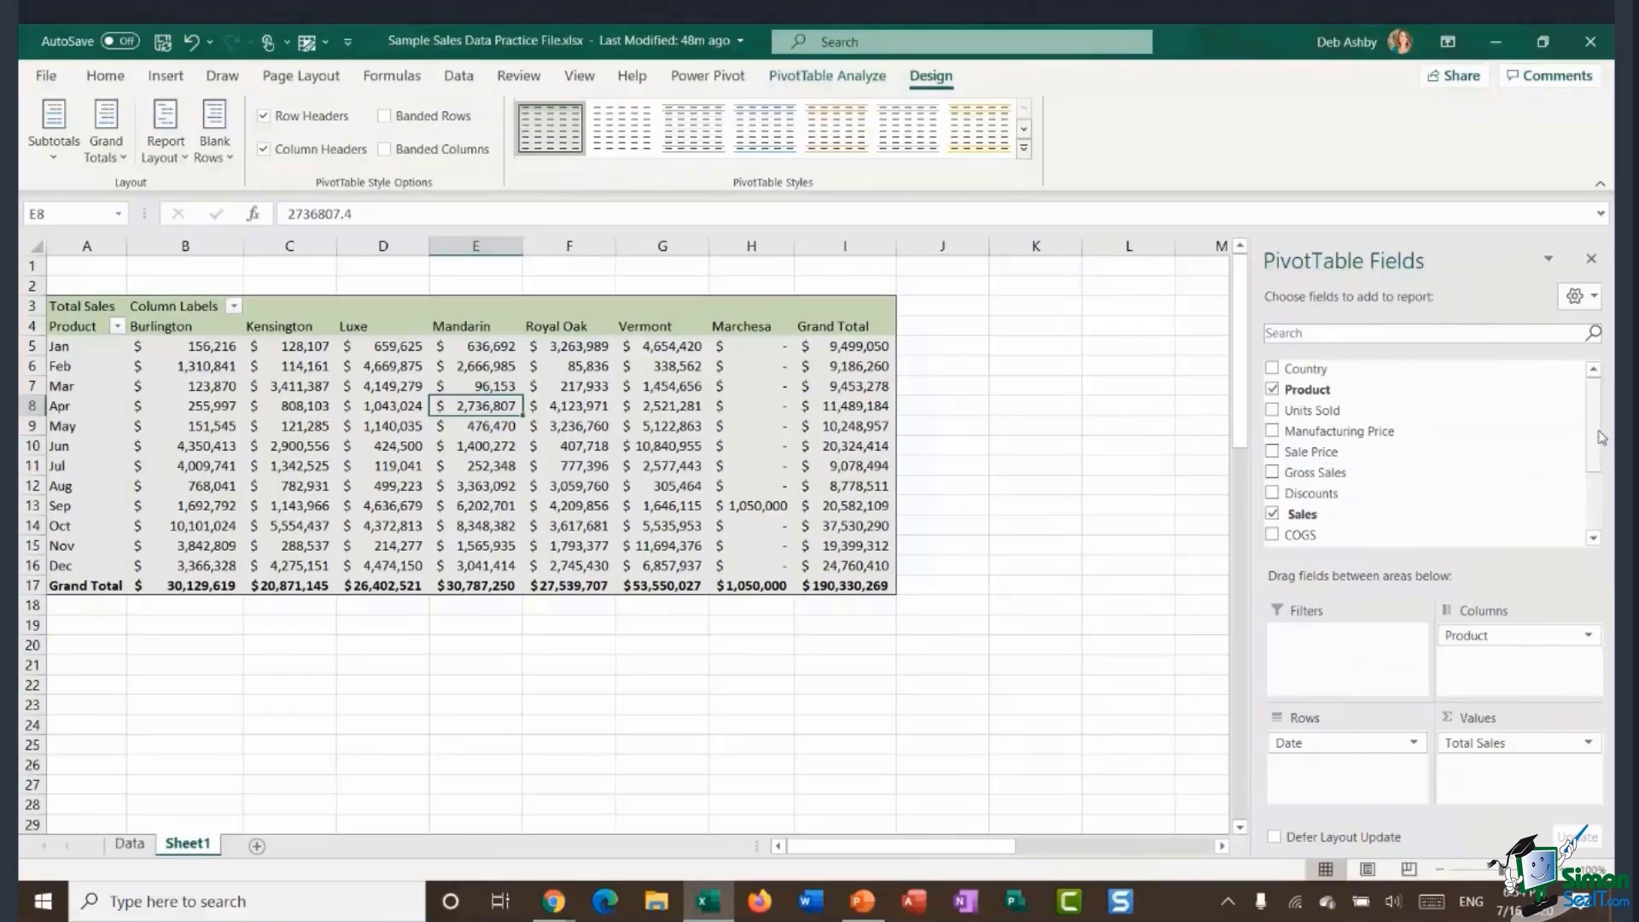
pyautogui.moveTo(1593, 418)
pyautogui.mouseDown()
pyautogui.moveTo(1598, 468)
pyautogui.moveTo(1595, 413)
pyautogui.mouseUp()
pyautogui.moveTo(1295, 379); pyautogui.dragTo(1312, 781)
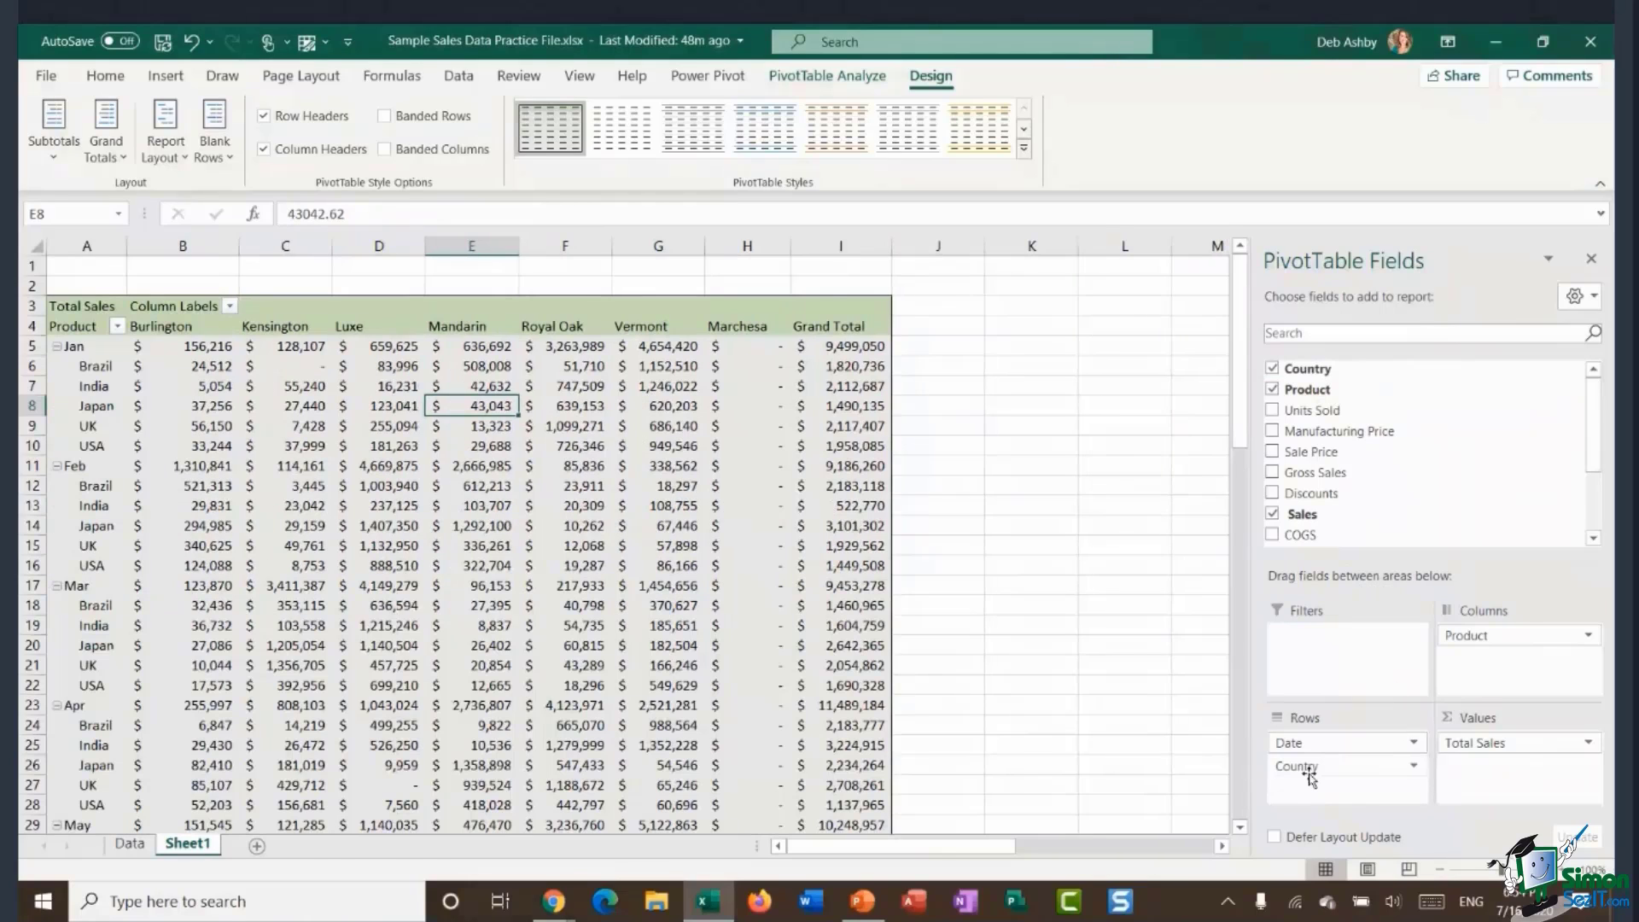
pyautogui.moveTo(1312, 739); pyautogui.dragTo(1314, 776)
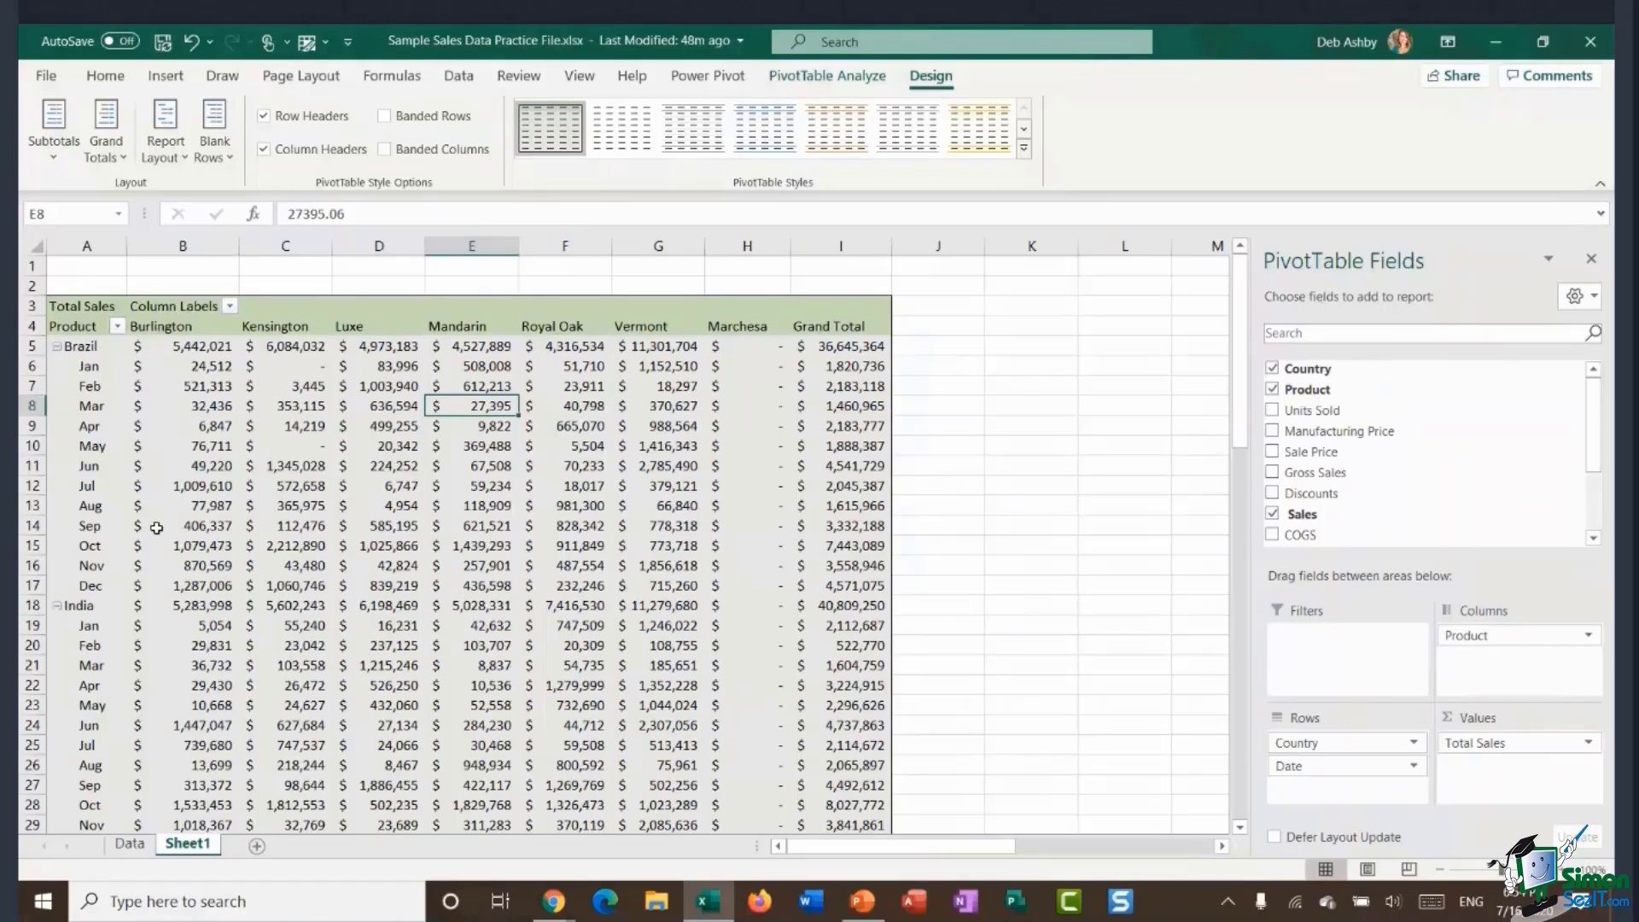
pyautogui.scroll(-2, 156, 528)
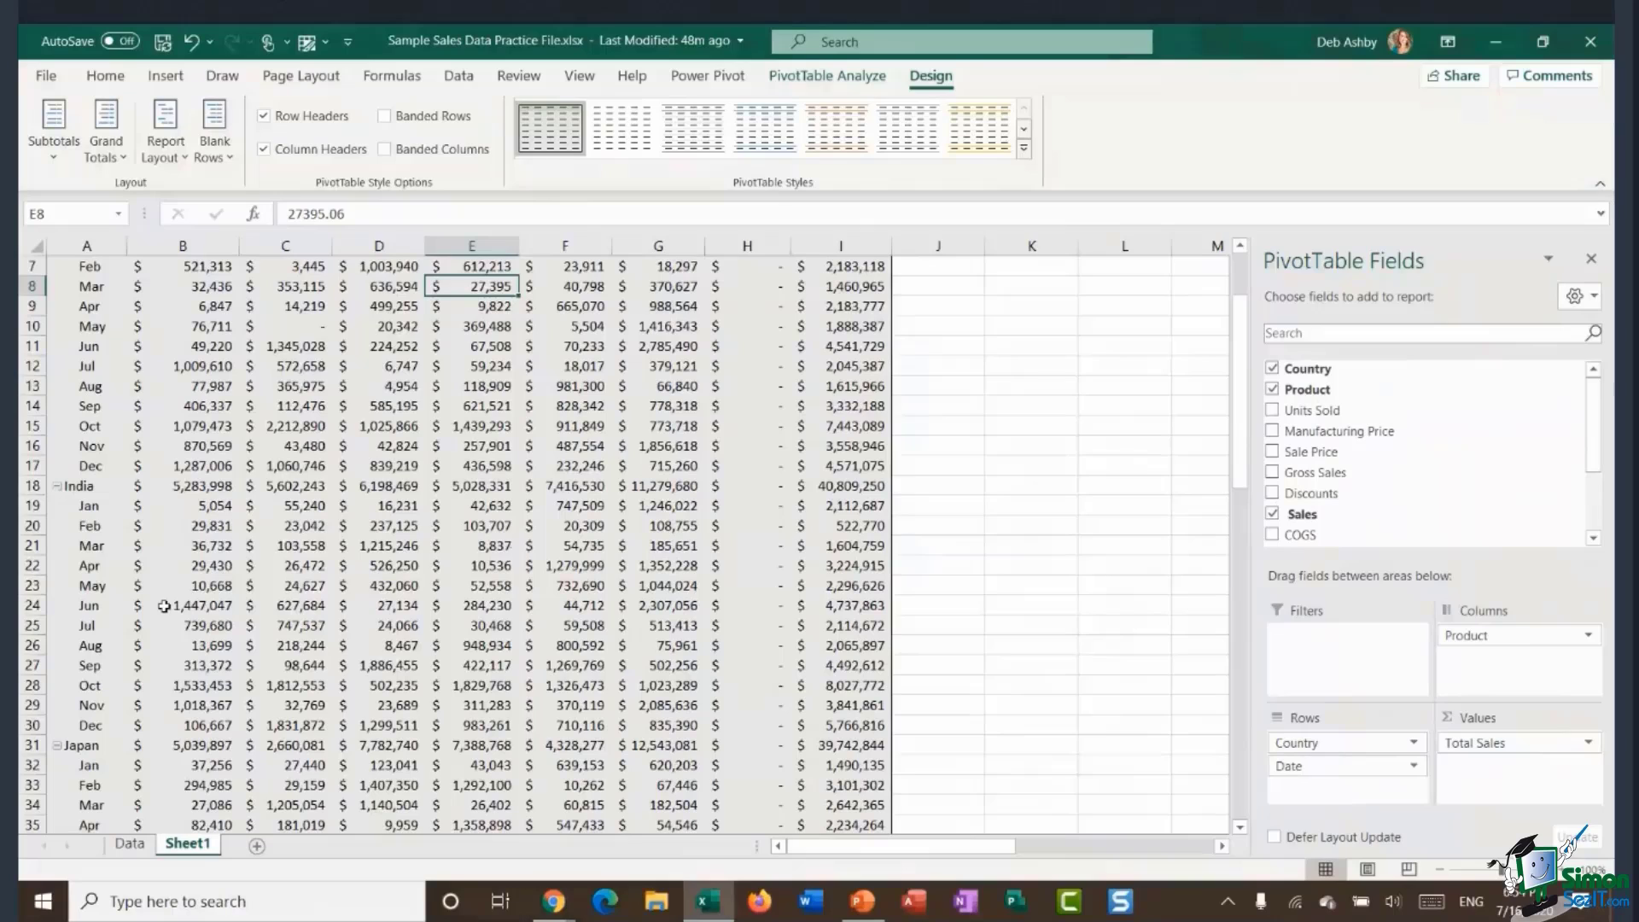
pyautogui.scroll(2, 162, 606)
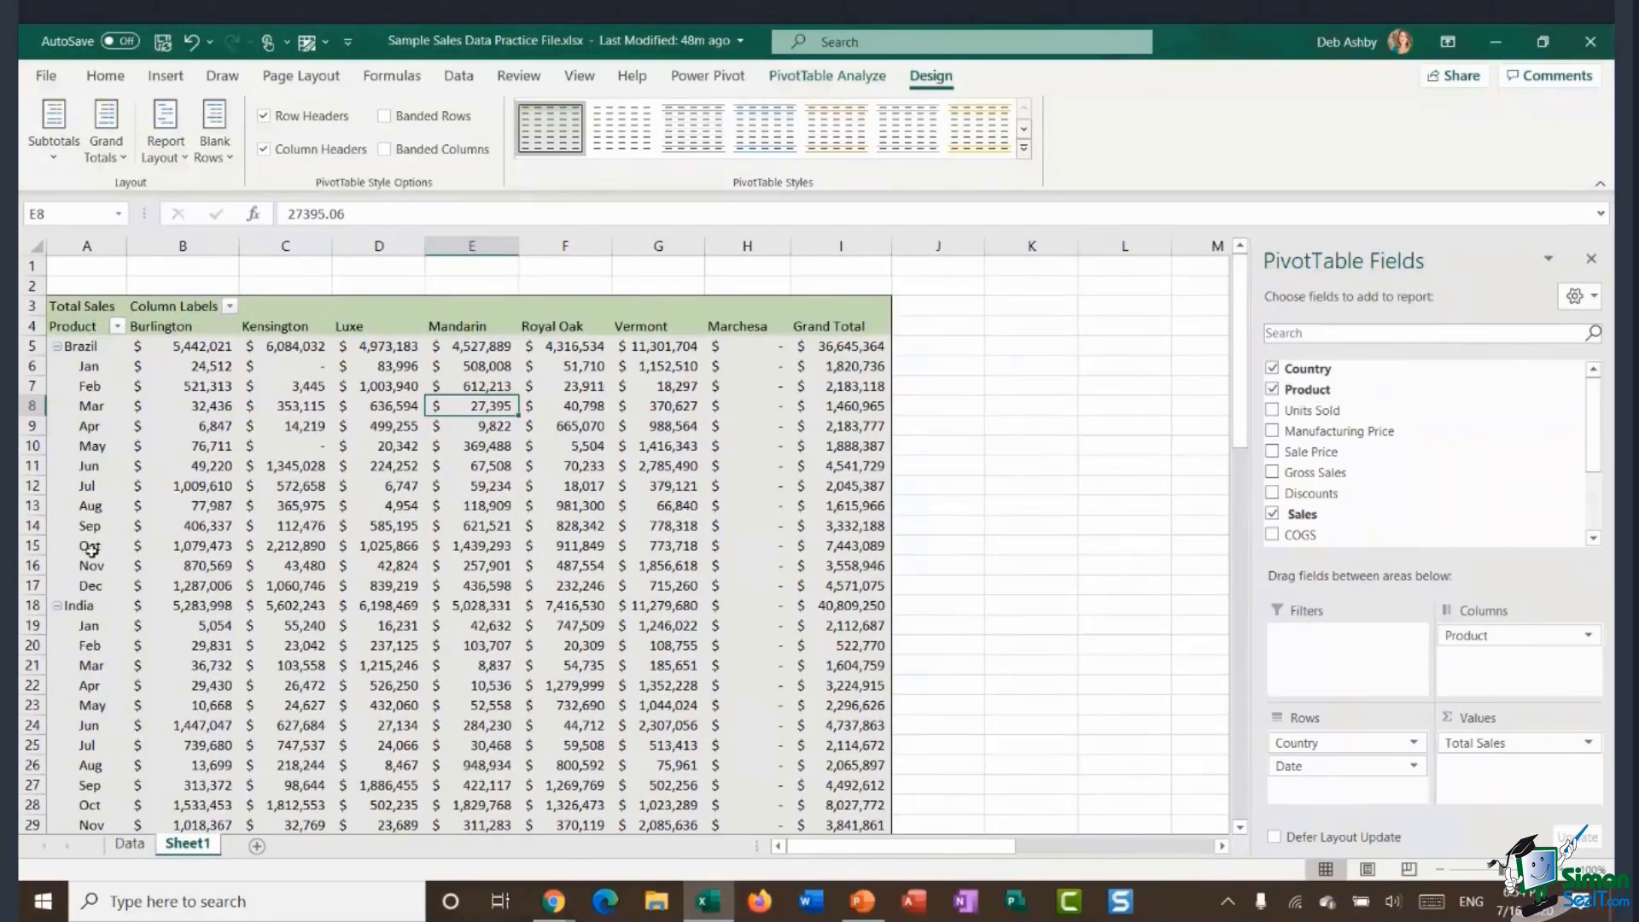
# Insert a blank line after each item in the PivotTable to separate the country groups.
pyautogui.click(172, 448)
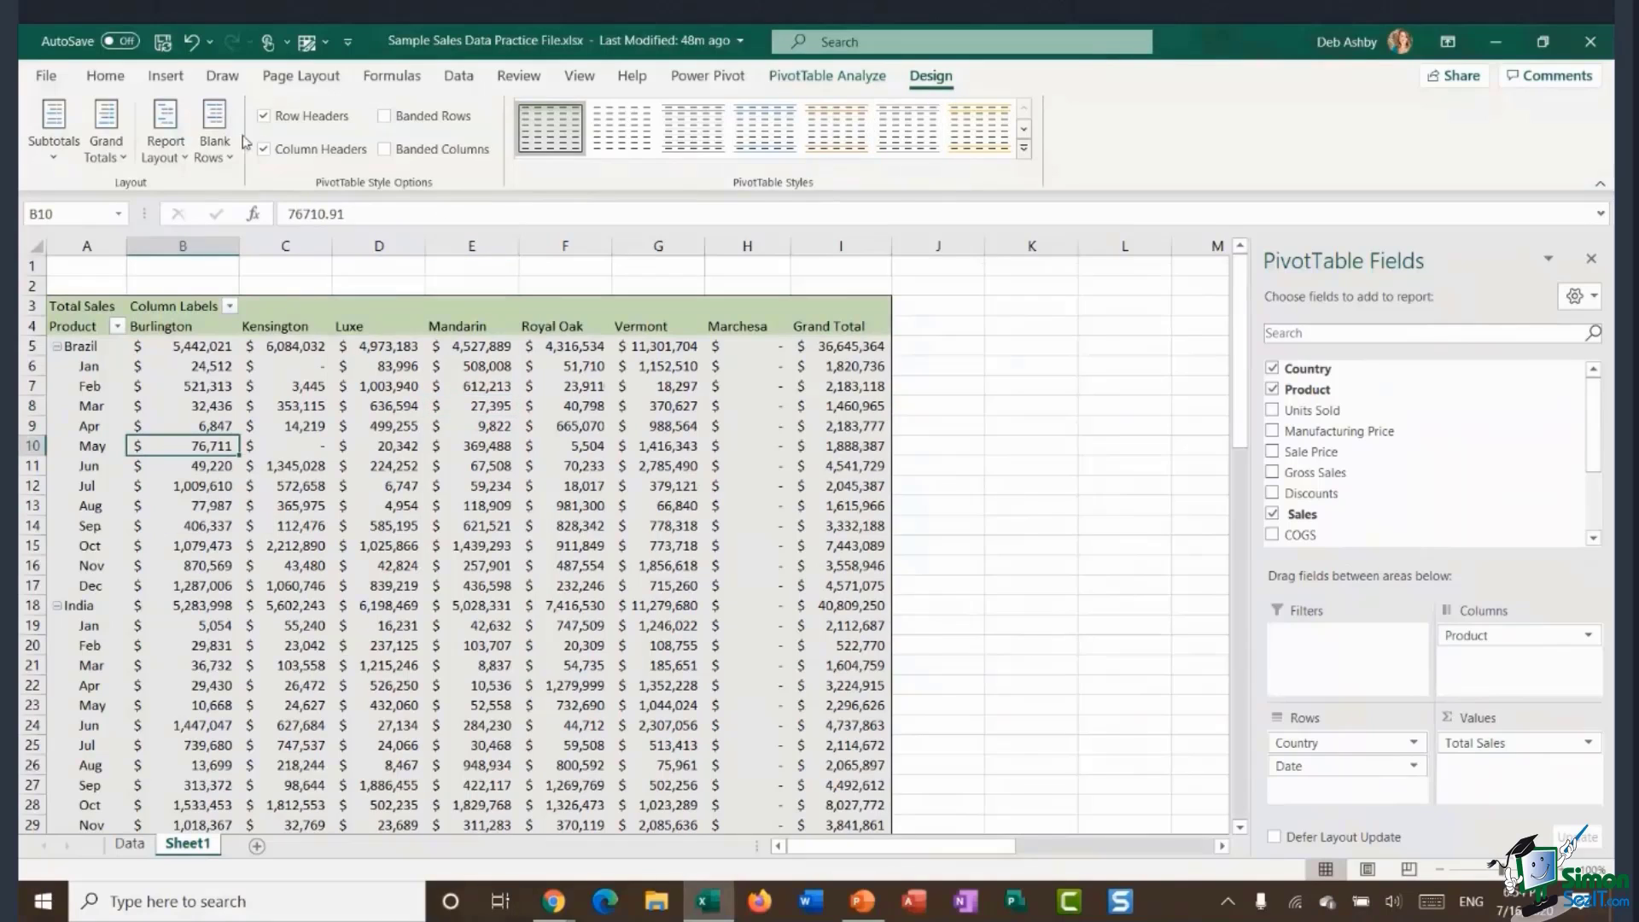
pyautogui.click(217, 154)
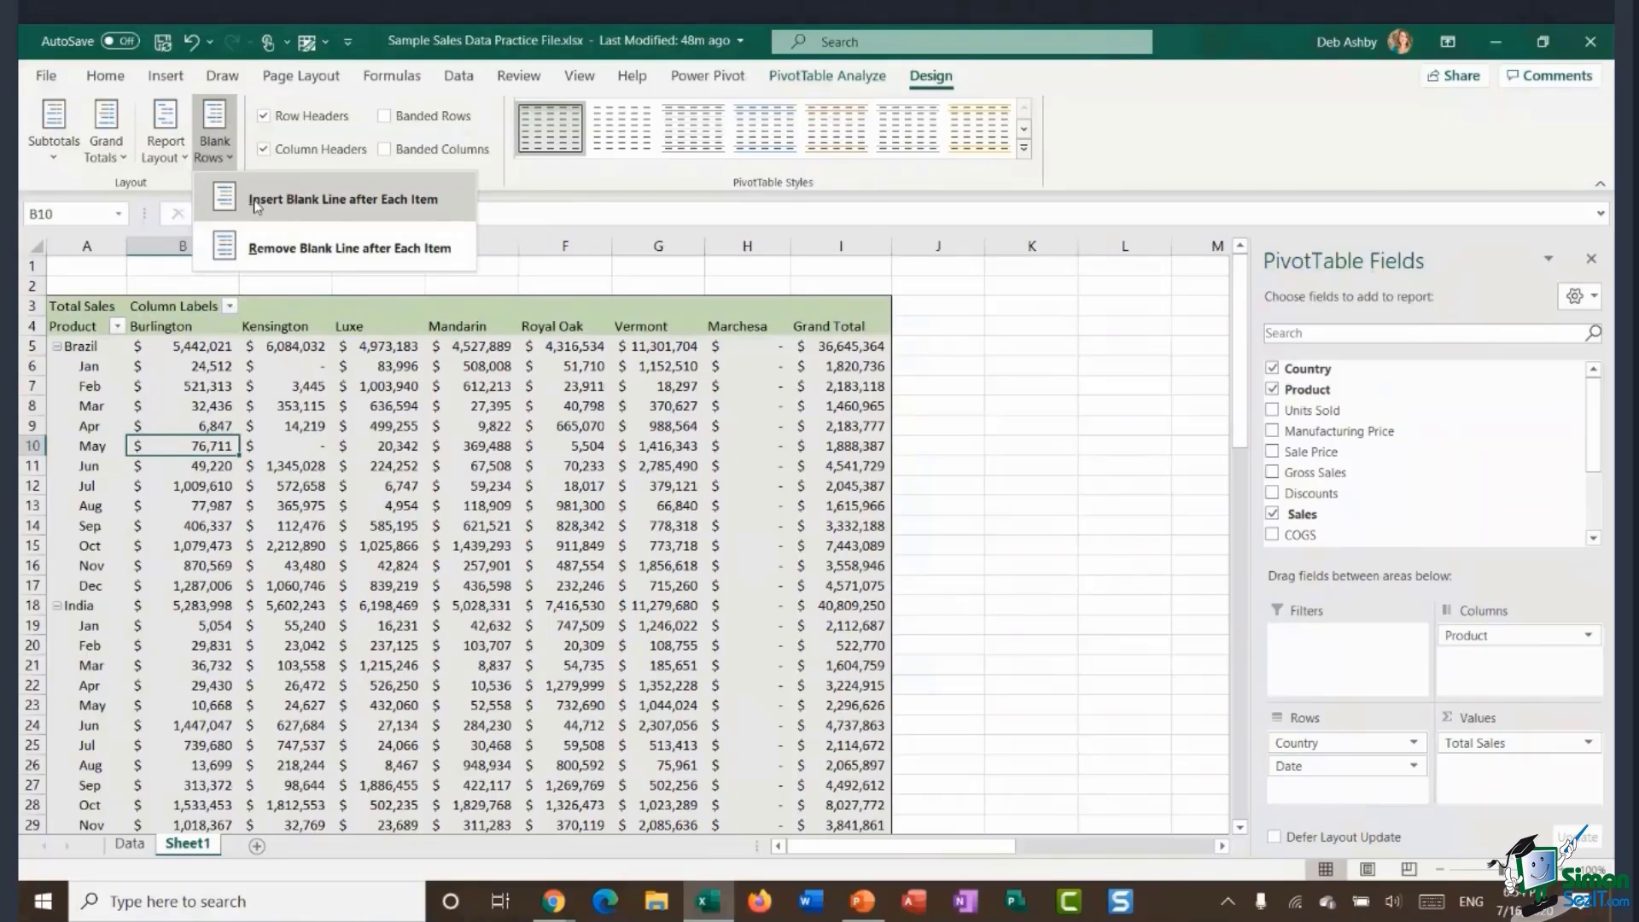
pyautogui.click(367, 201)
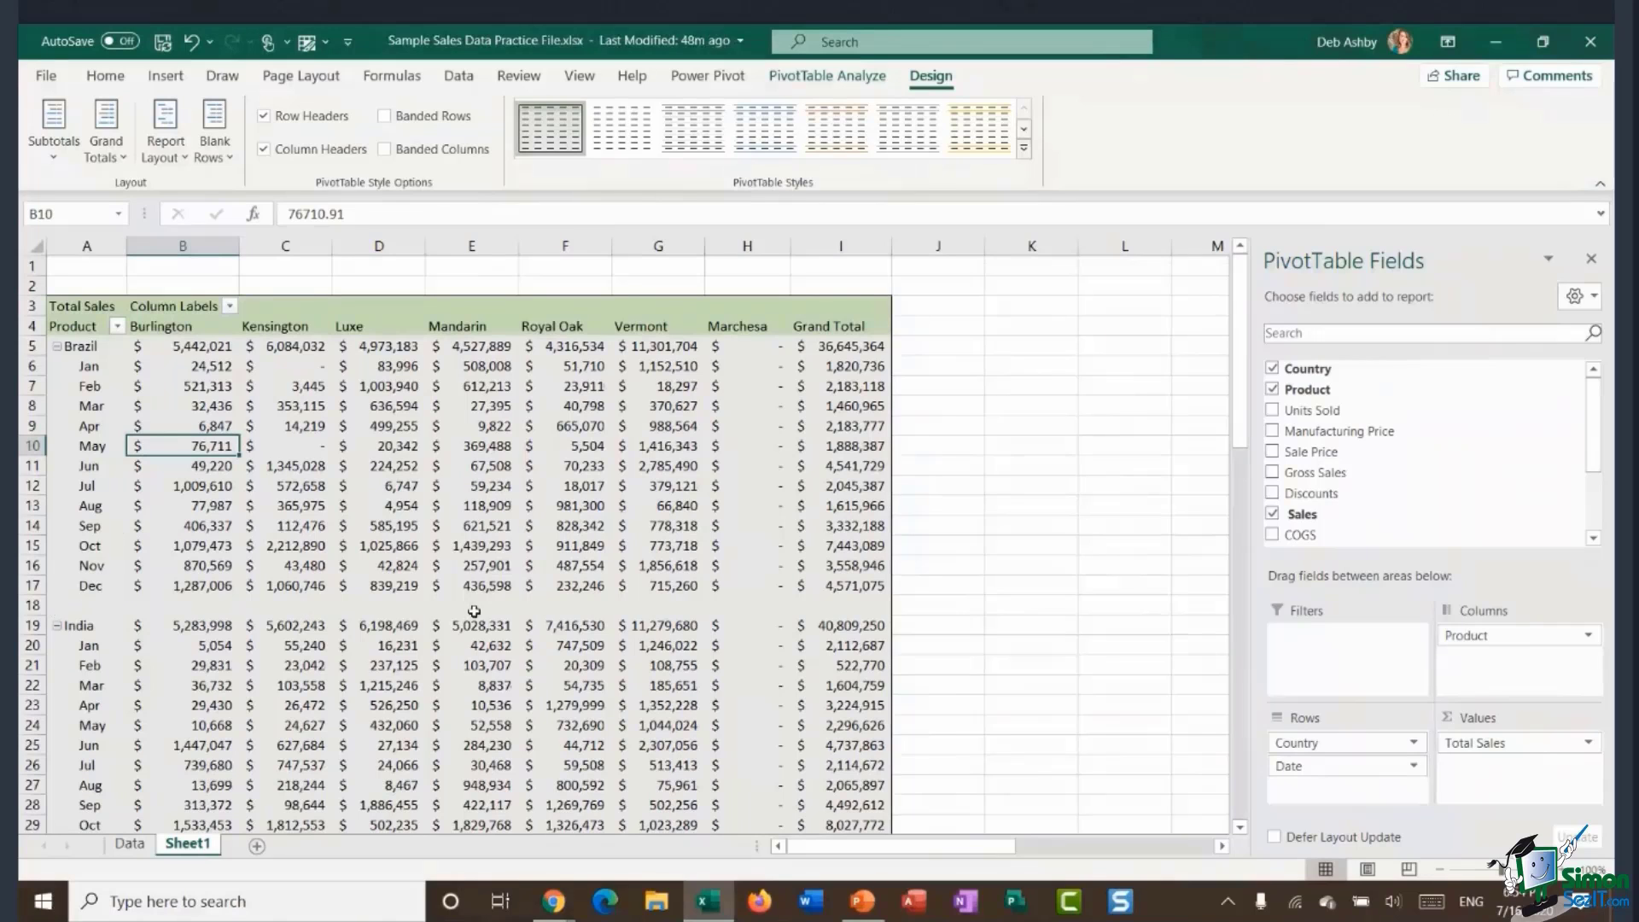
pyautogui.scroll(-3, 692, 611)
pyautogui.scroll(-2, 692, 611)
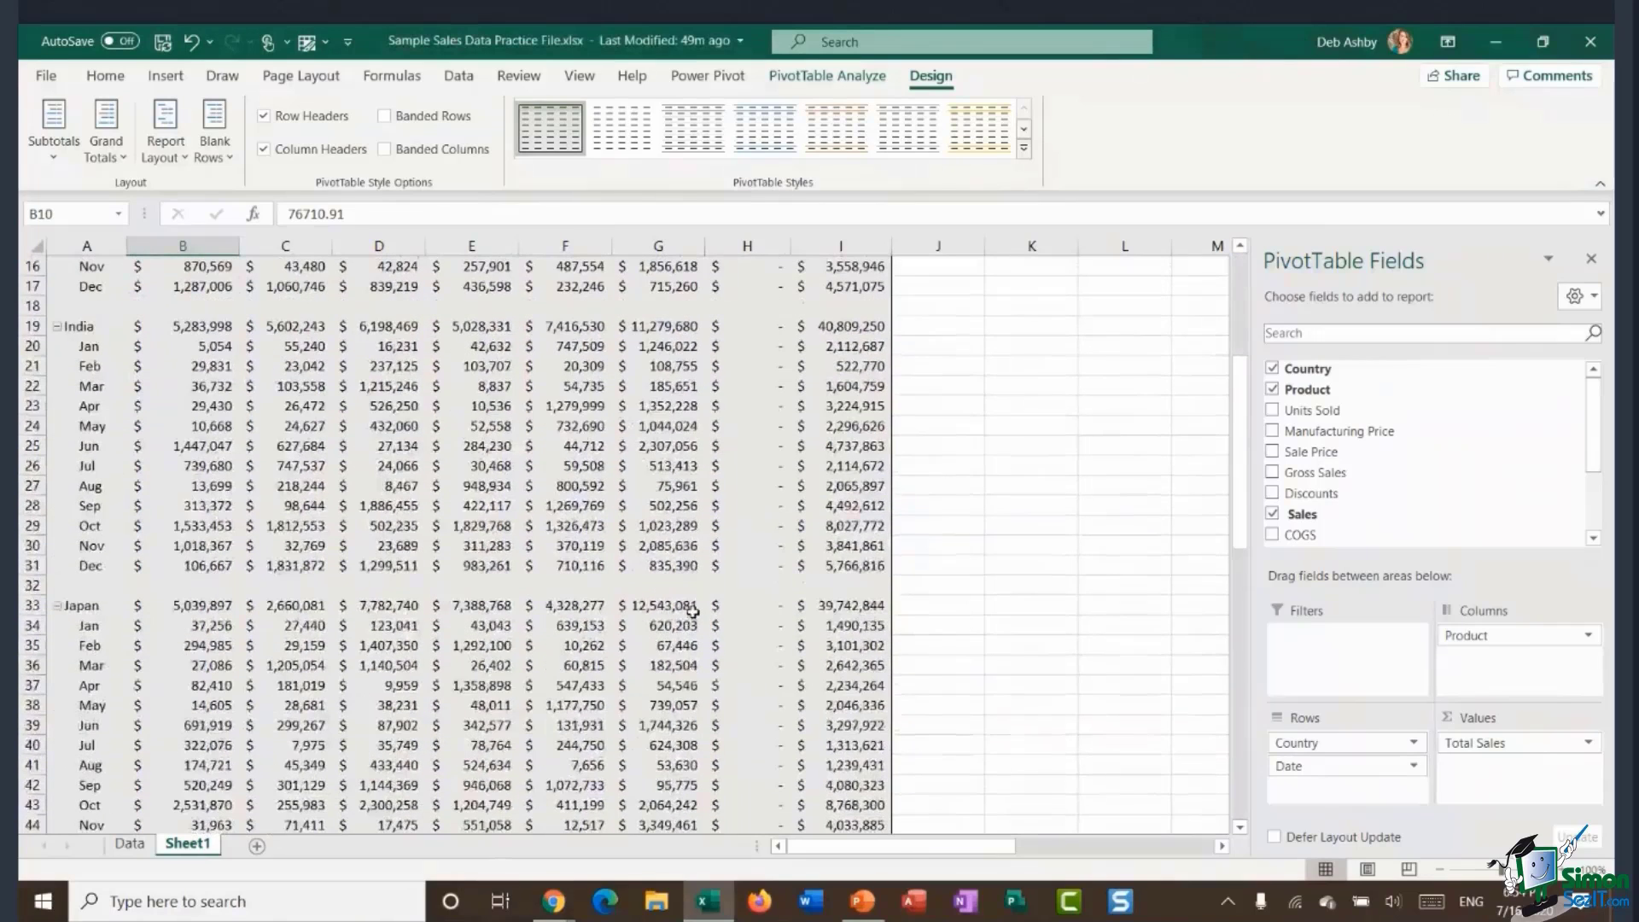
pyautogui.scroll(5, 693, 611)
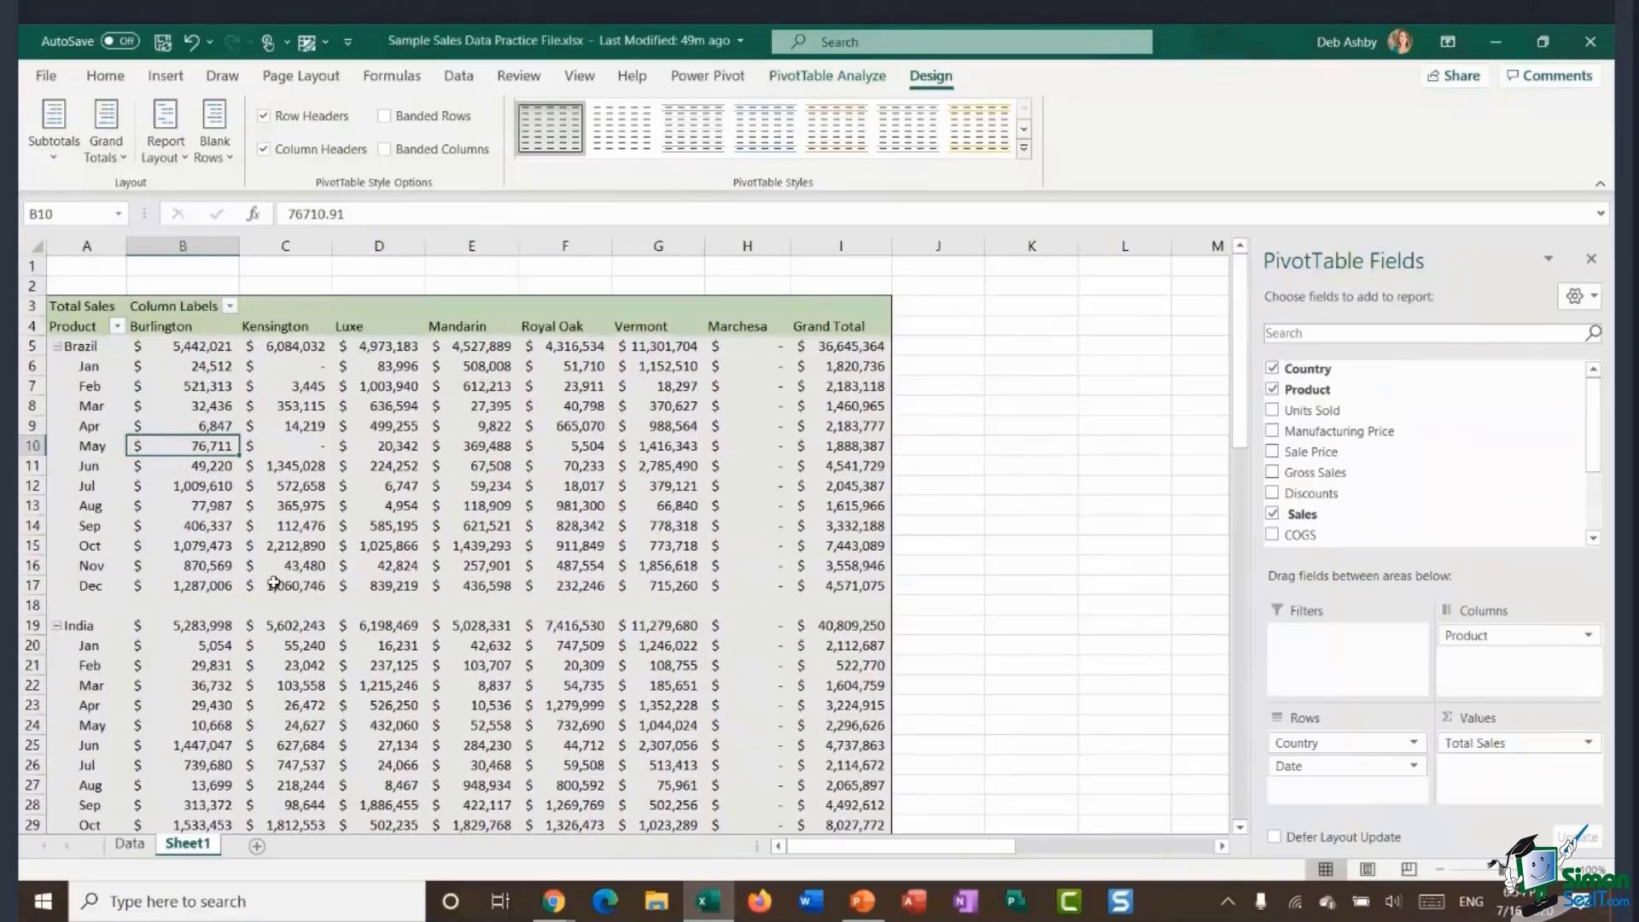
pyautogui.click(489, 486)
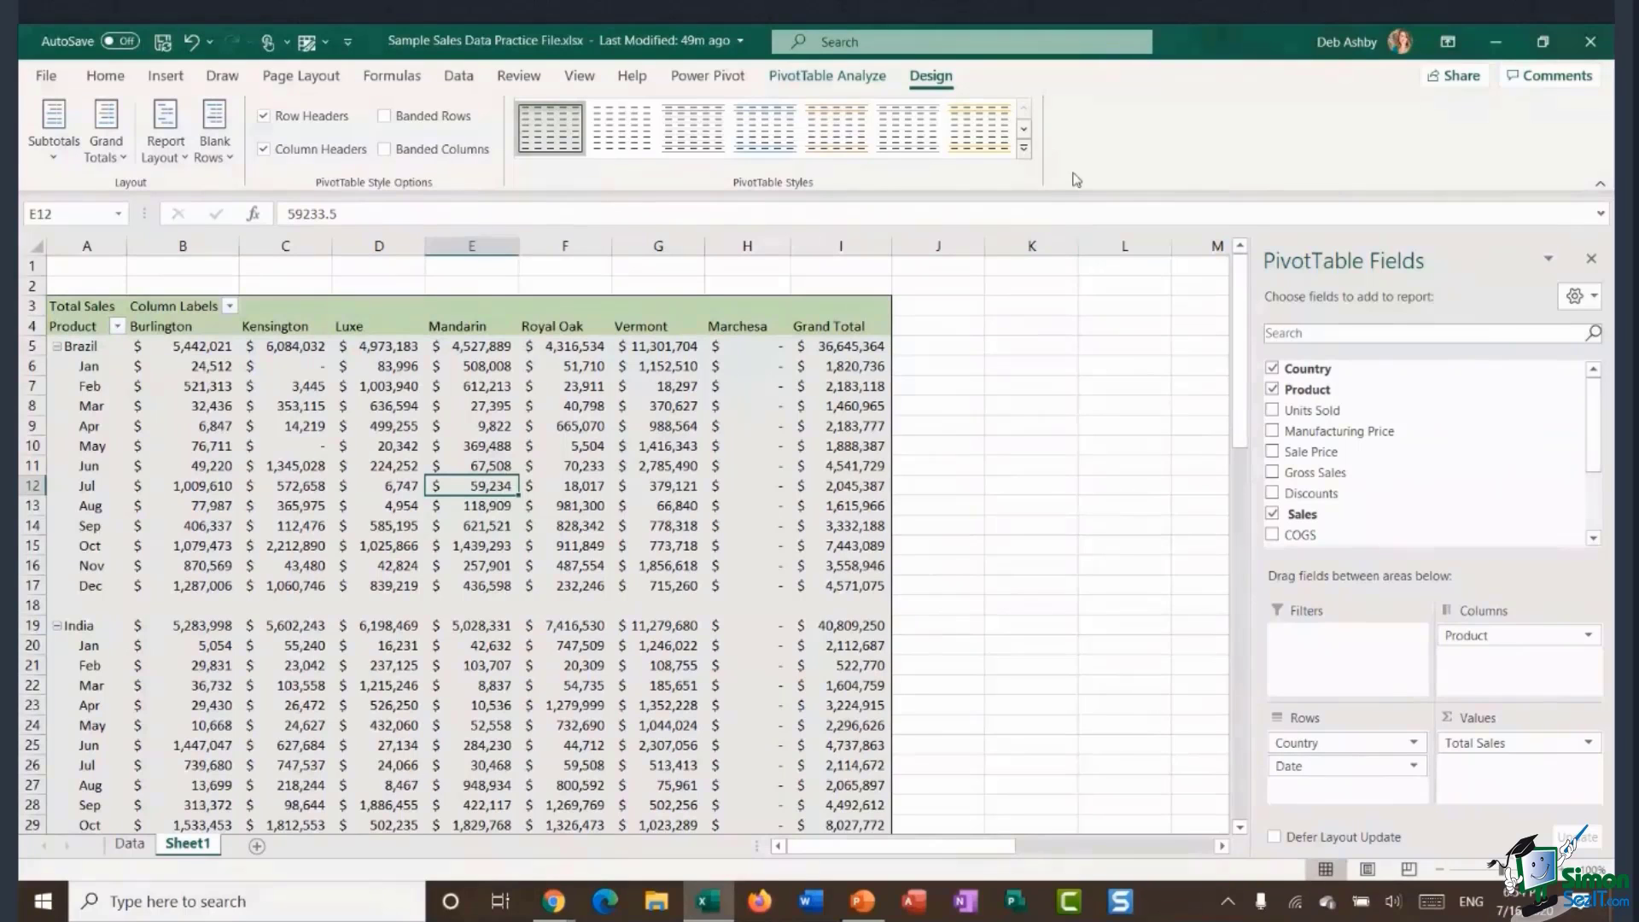
# Apply a blue style from the Medium group of PivotTable styles and check how the country groups look.
pyautogui.click(1023, 147)
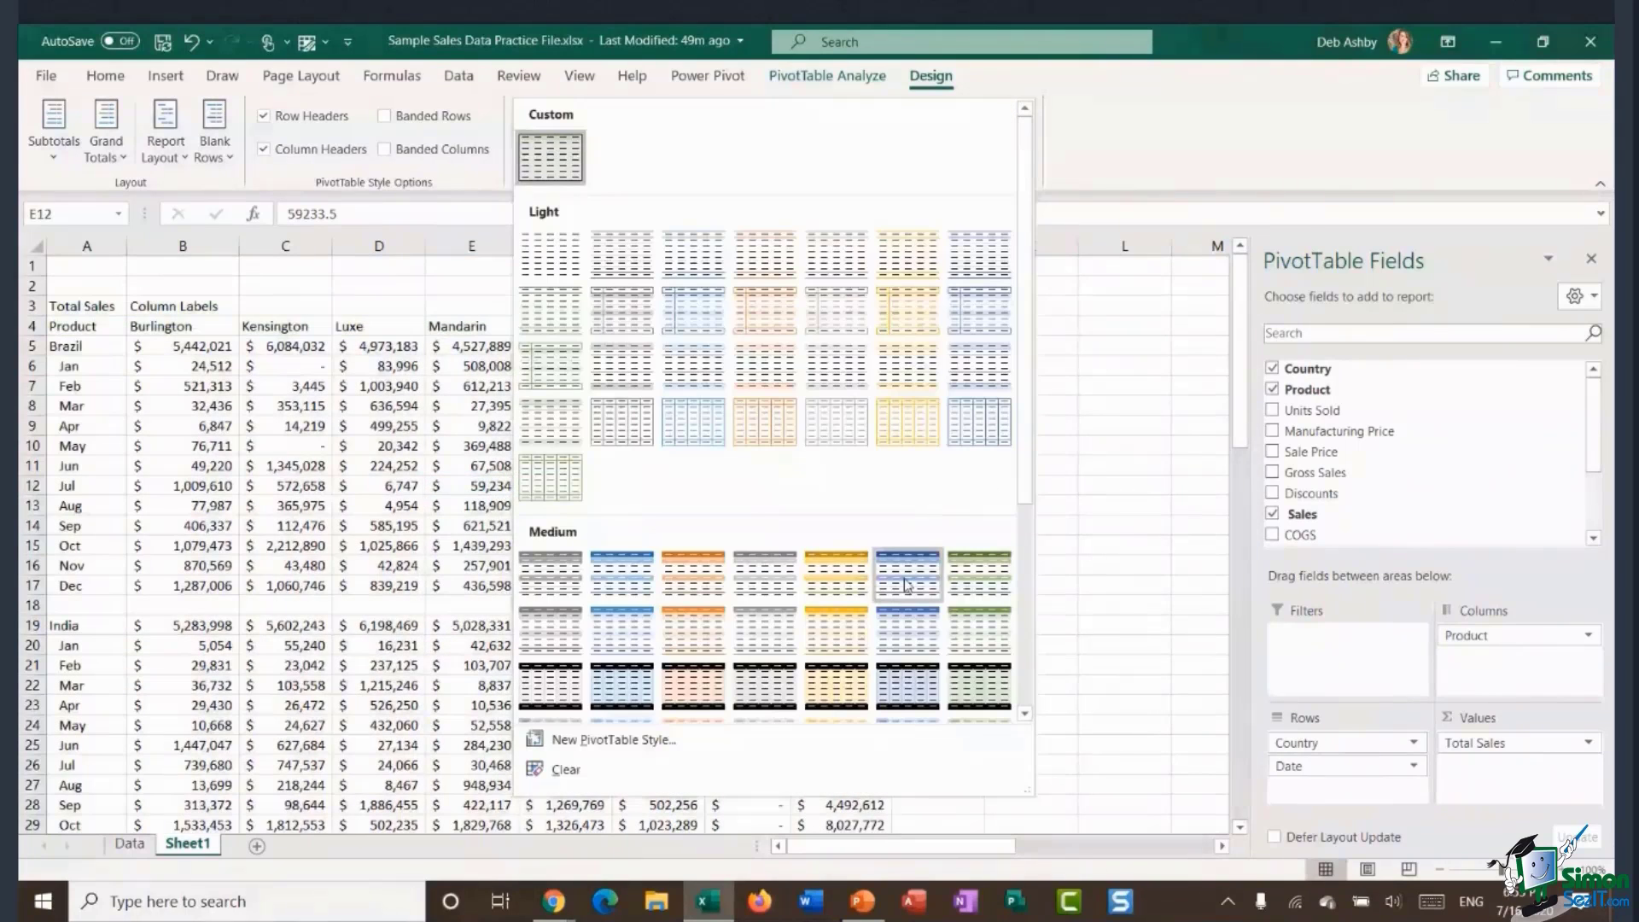
pyautogui.click(615, 598)
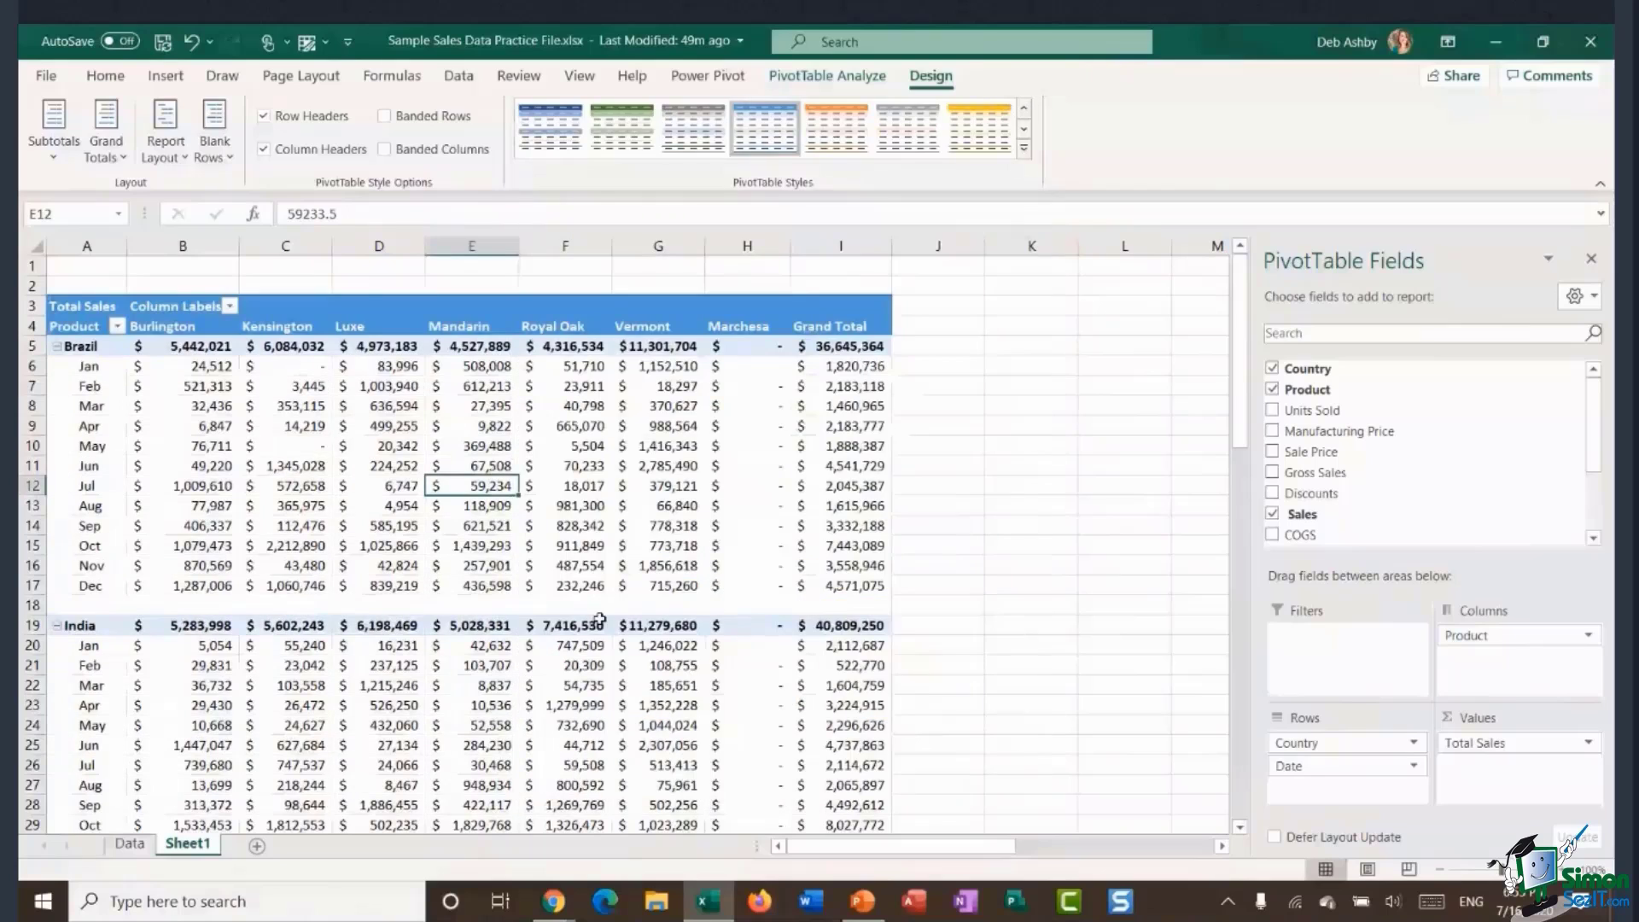
pyautogui.click(1031, 525)
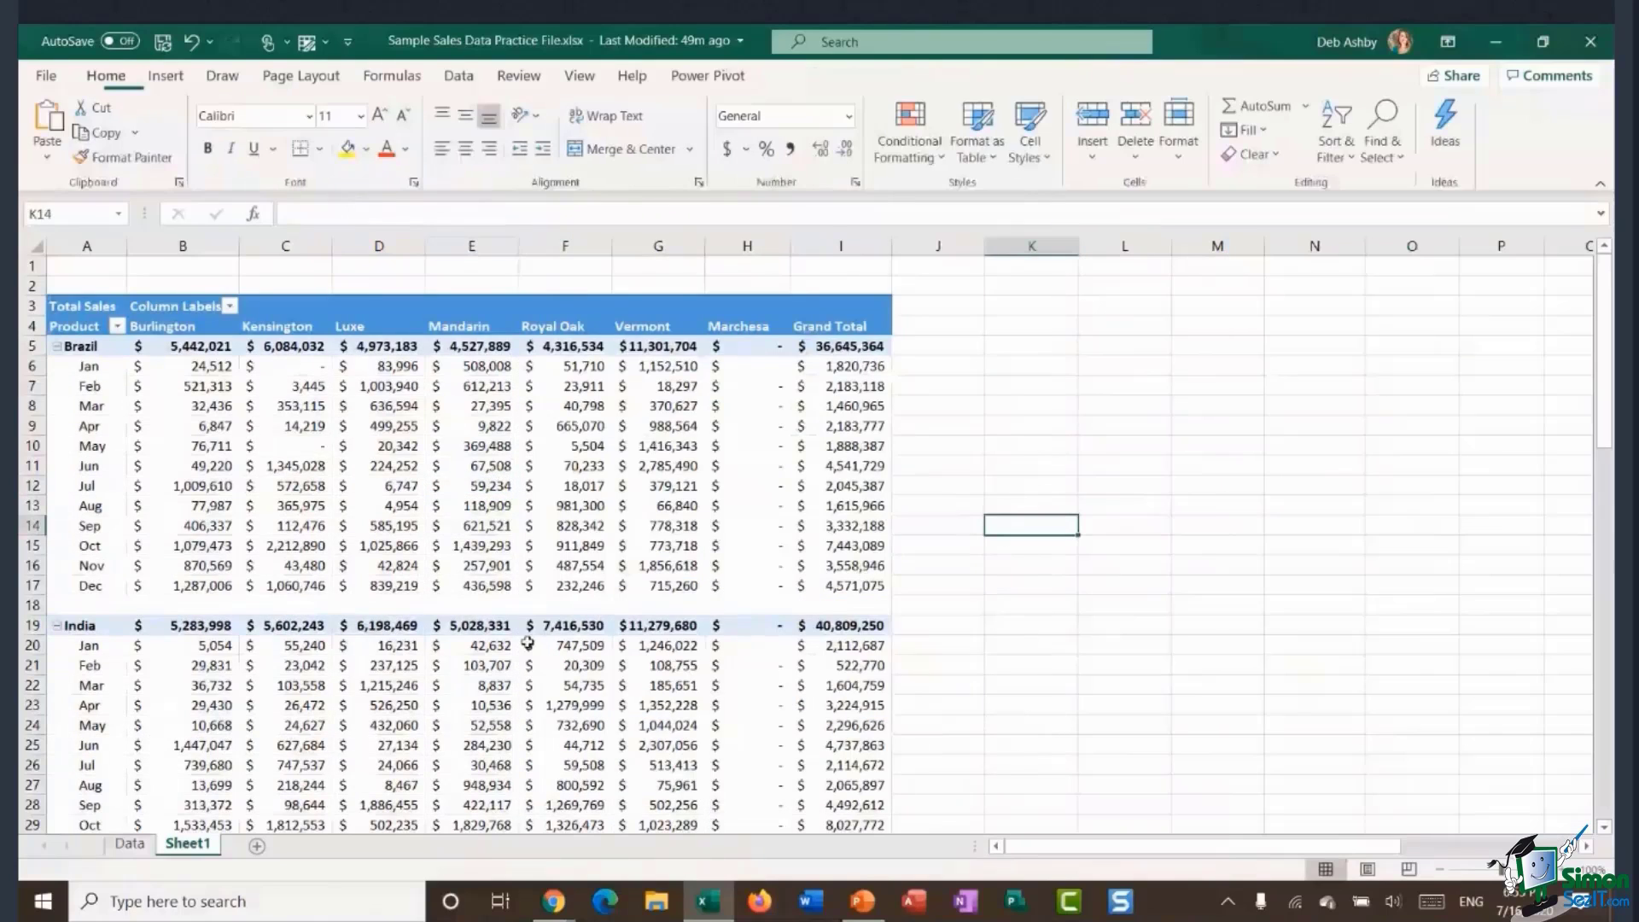
pyautogui.scroll(-3, 667, 559)
pyautogui.scroll(-6, 362, 597)
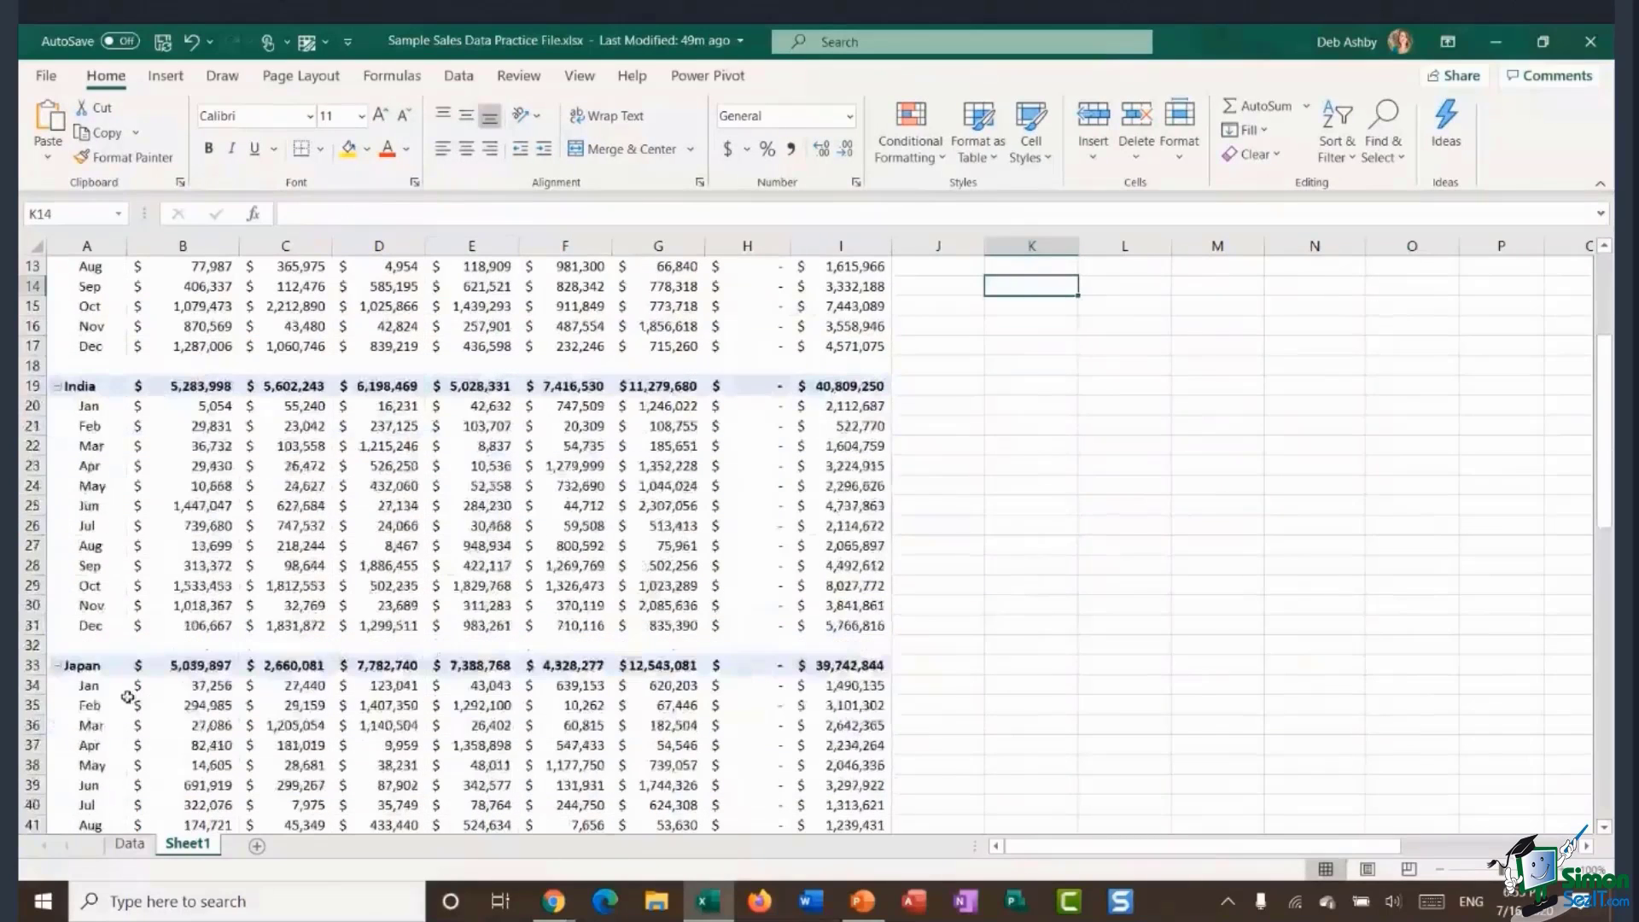
pyautogui.scroll(9, 363, 597)
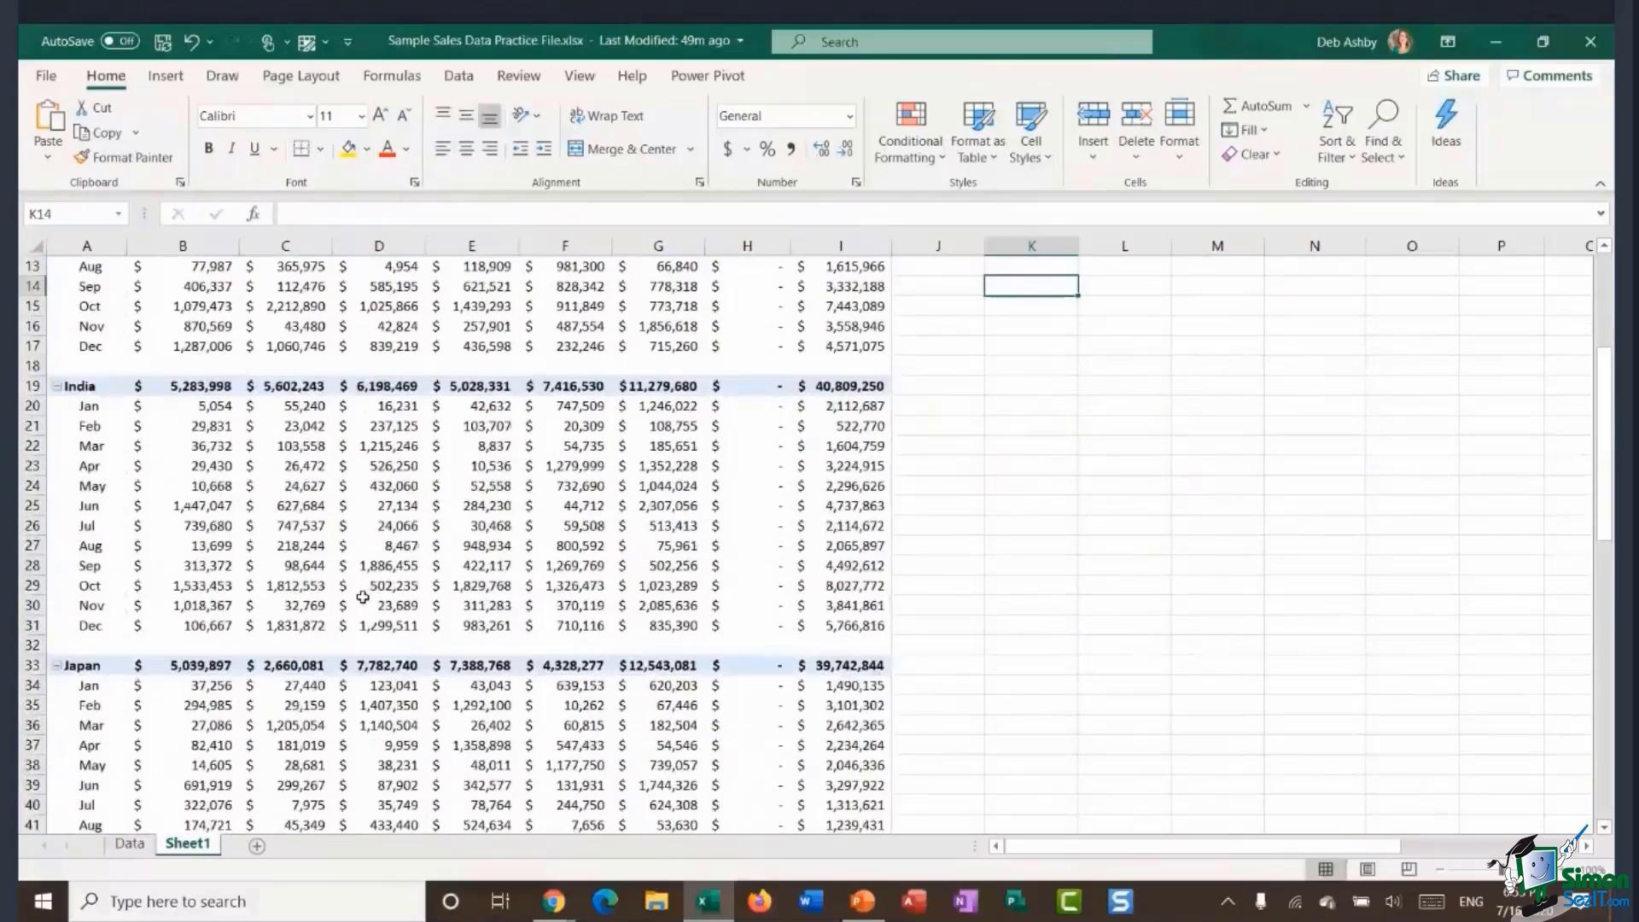
# Remove Date and Country from the PivotTable rows and move Product from Columns to Rows, keeping Total Sales as the value.
pyautogui.click(399, 499)
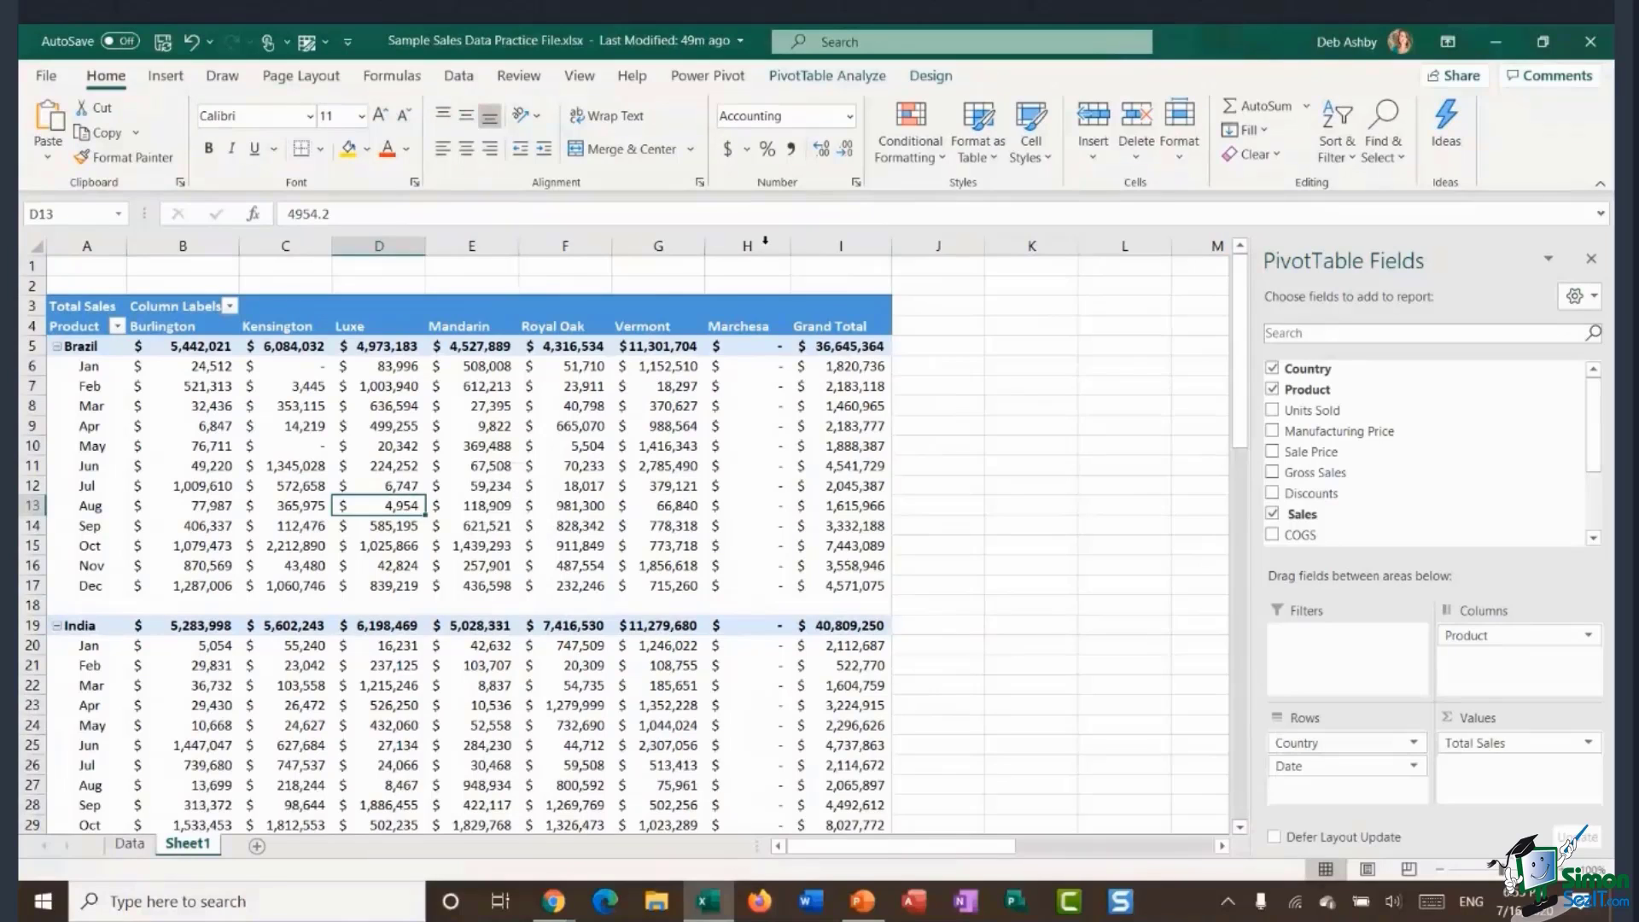
pyautogui.click(928, 79)
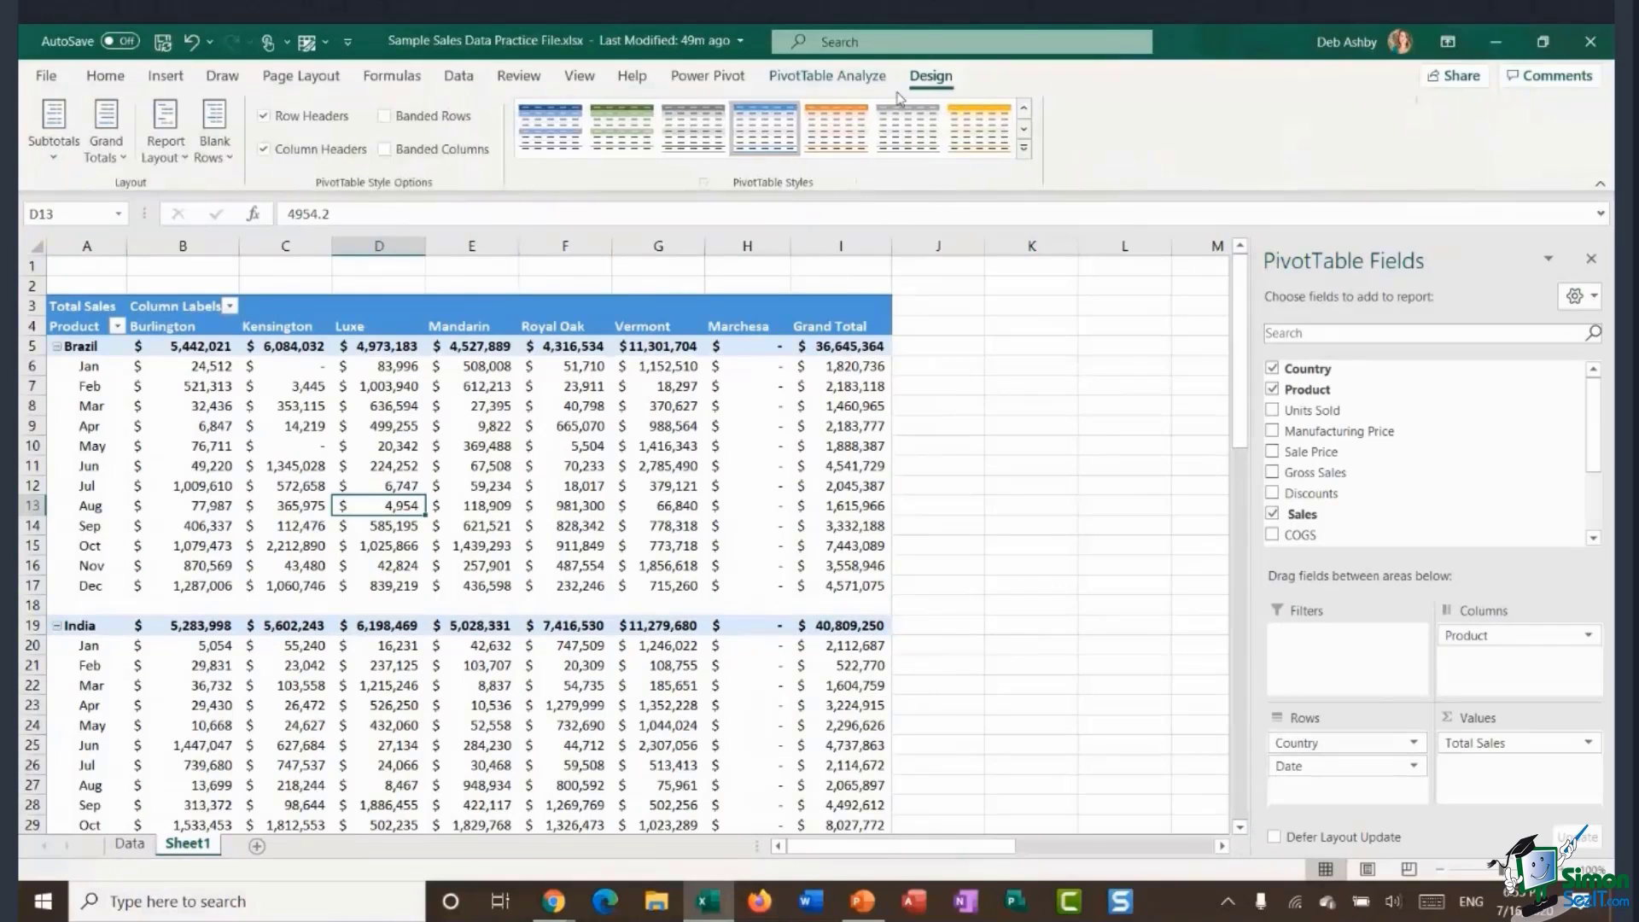
pyautogui.click(497, 467)
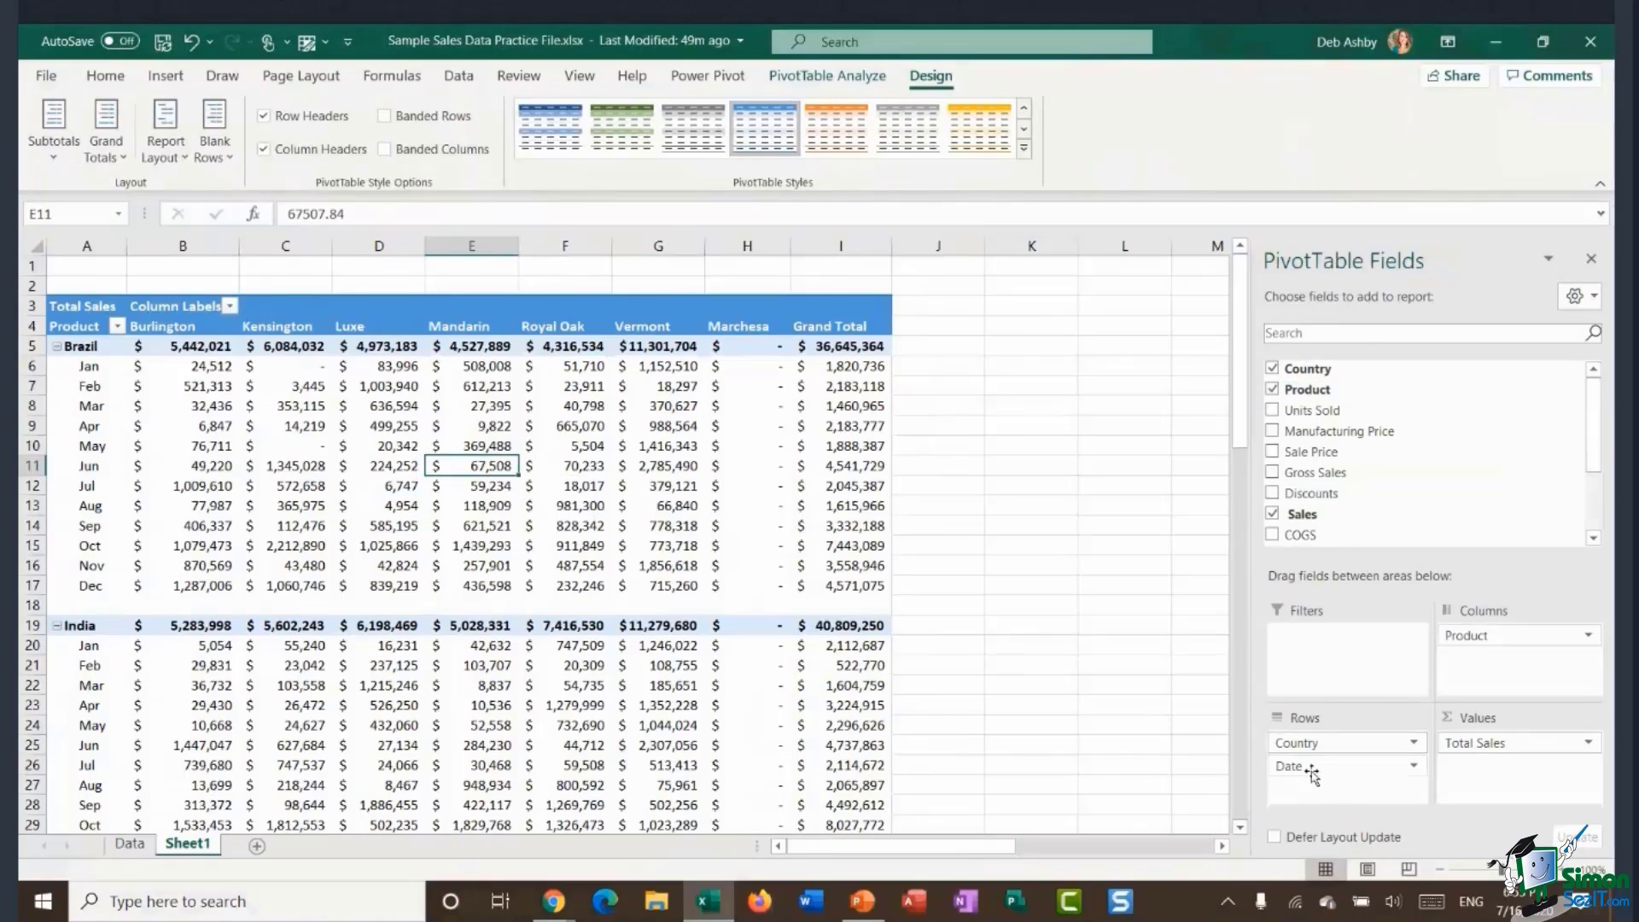
pyautogui.moveTo(1311, 772); pyautogui.dragTo(1130, 738)
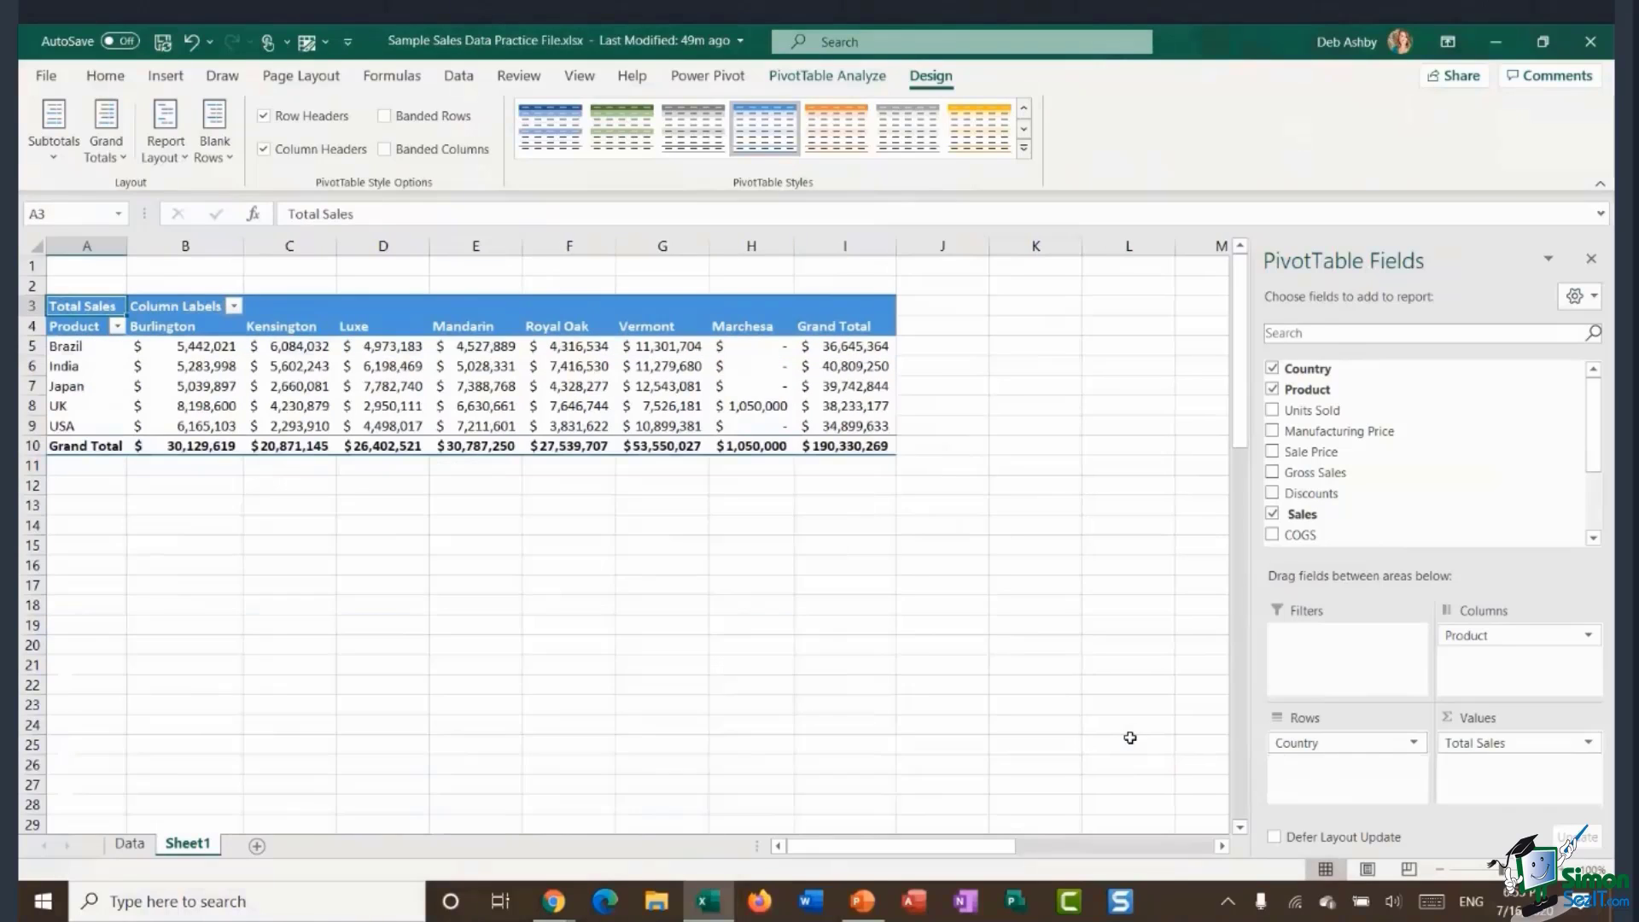
pyautogui.moveTo(1570, 635); pyautogui.dragTo(1170, 662)
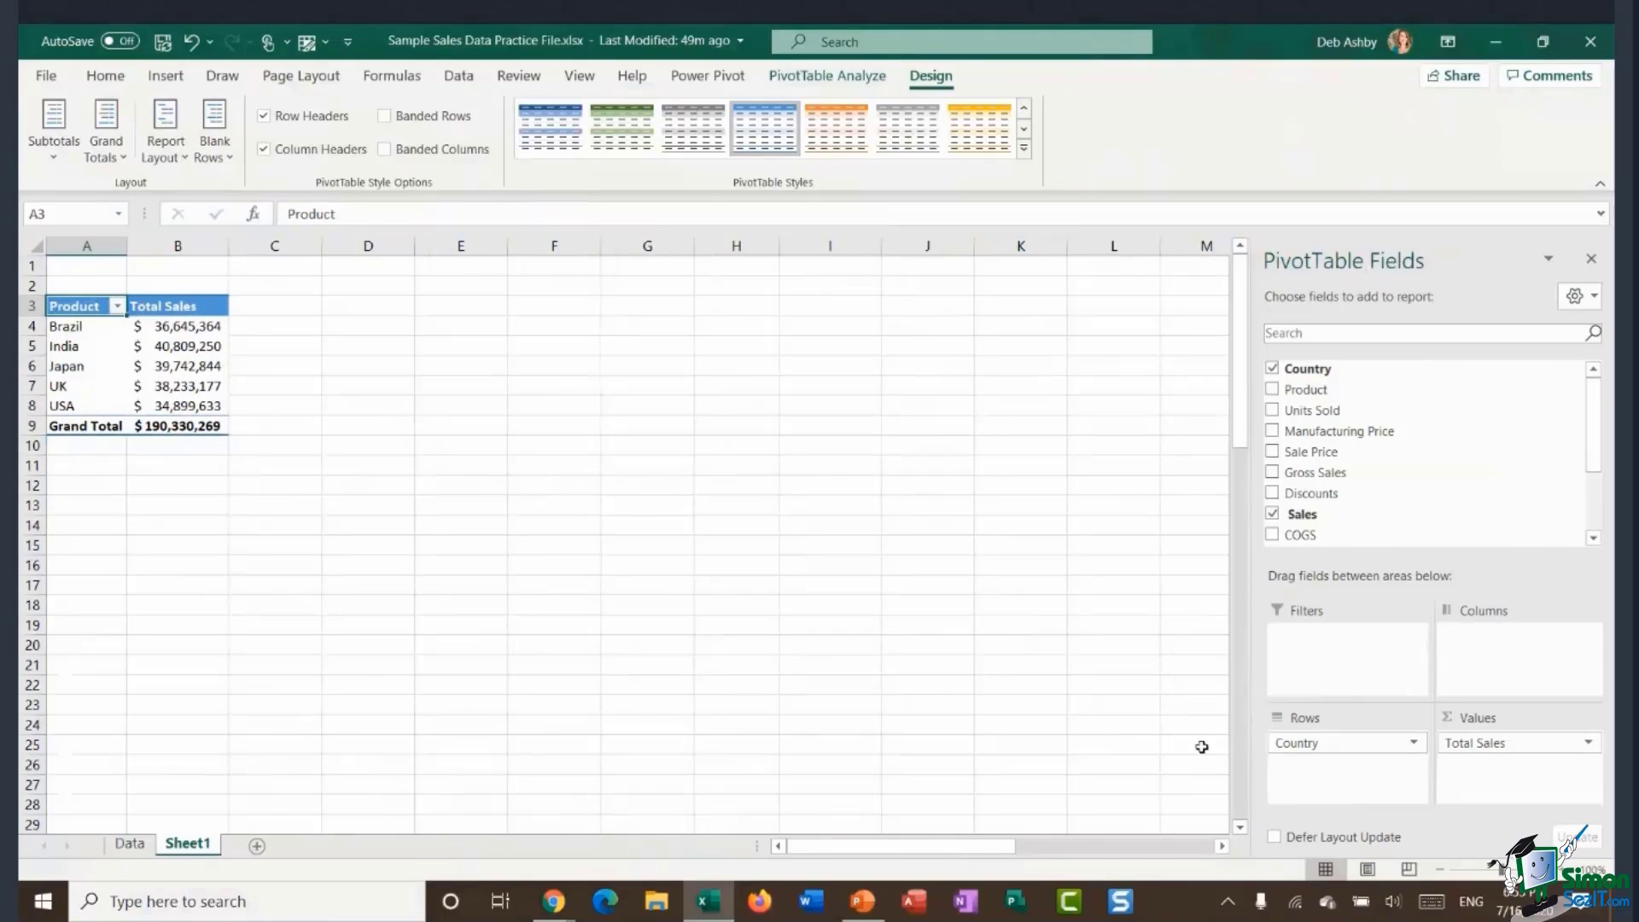
pyautogui.moveTo(1305, 746); pyautogui.dragTo(1156, 731)
pyautogui.moveTo(1305, 389); pyautogui.dragTo(1357, 793)
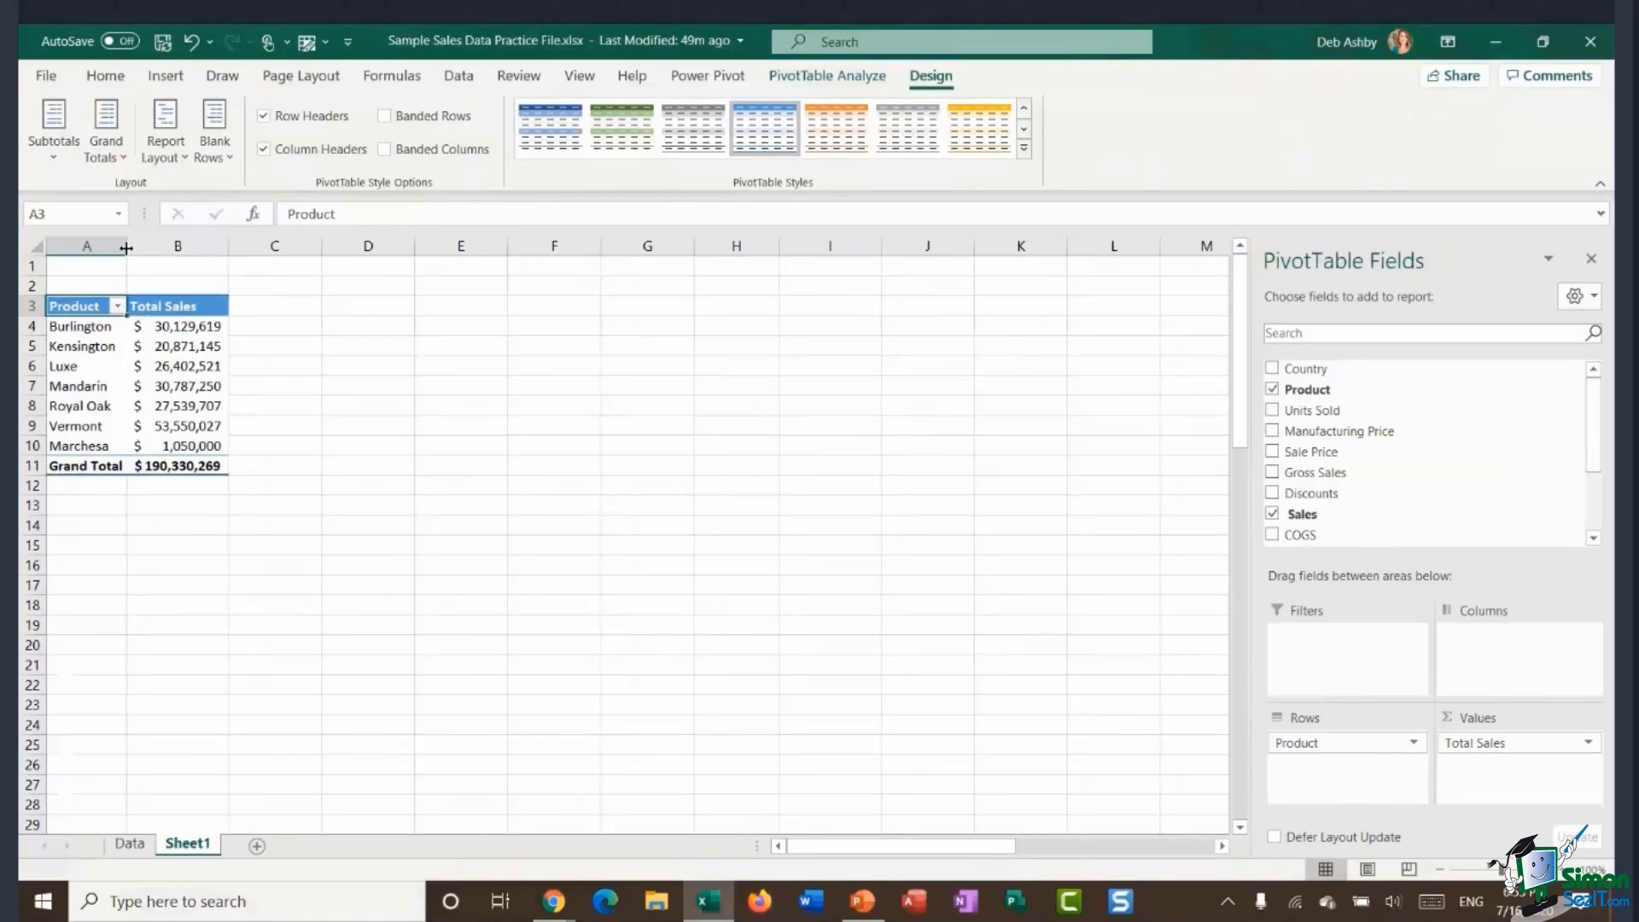
# Widen column A slightly and sort the products by Total Sales from largest to smallest.
pyautogui.moveTo(126, 246); pyautogui.dragTo(150, 246)
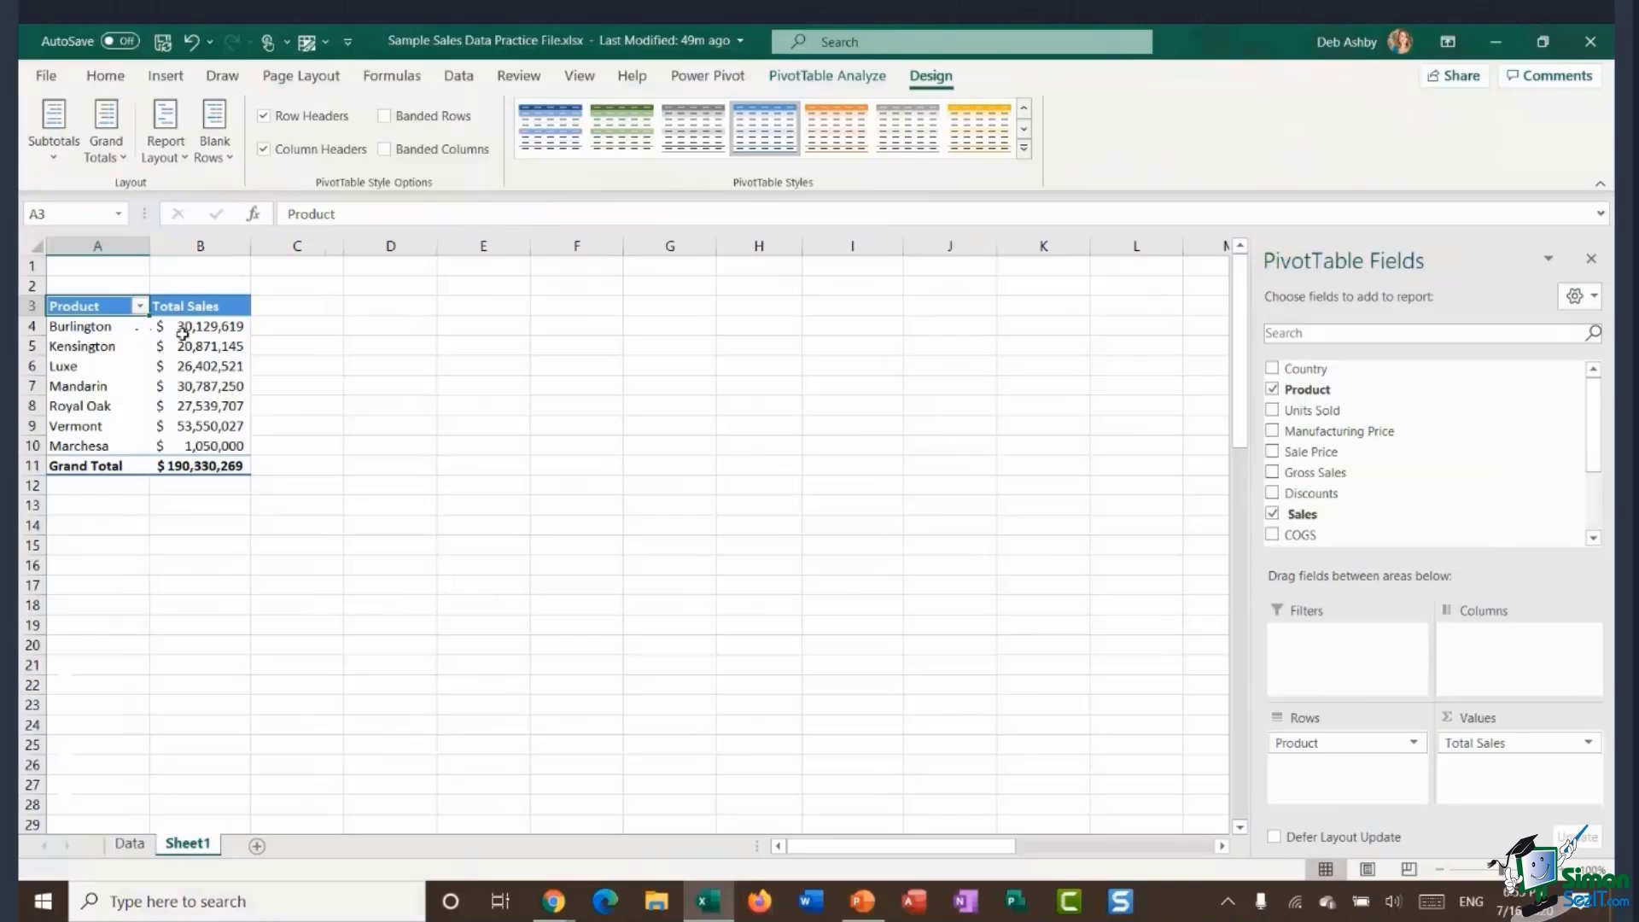
pyautogui.moveTo(239, 406)
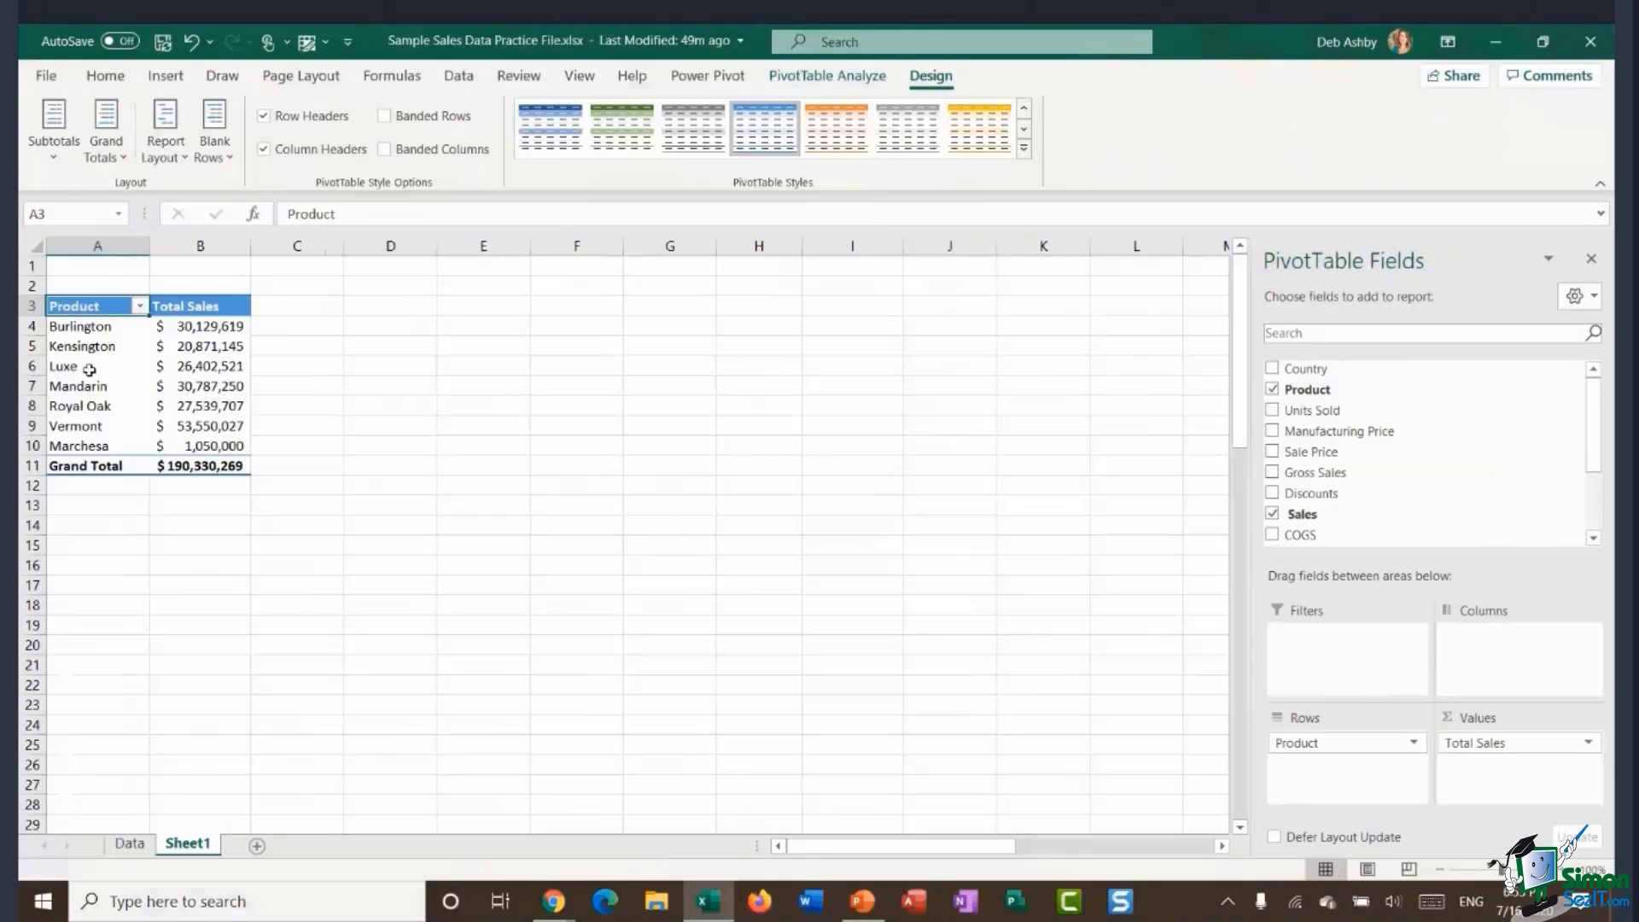
pyautogui.click(183, 323)
pyautogui.rightClick(183, 322)
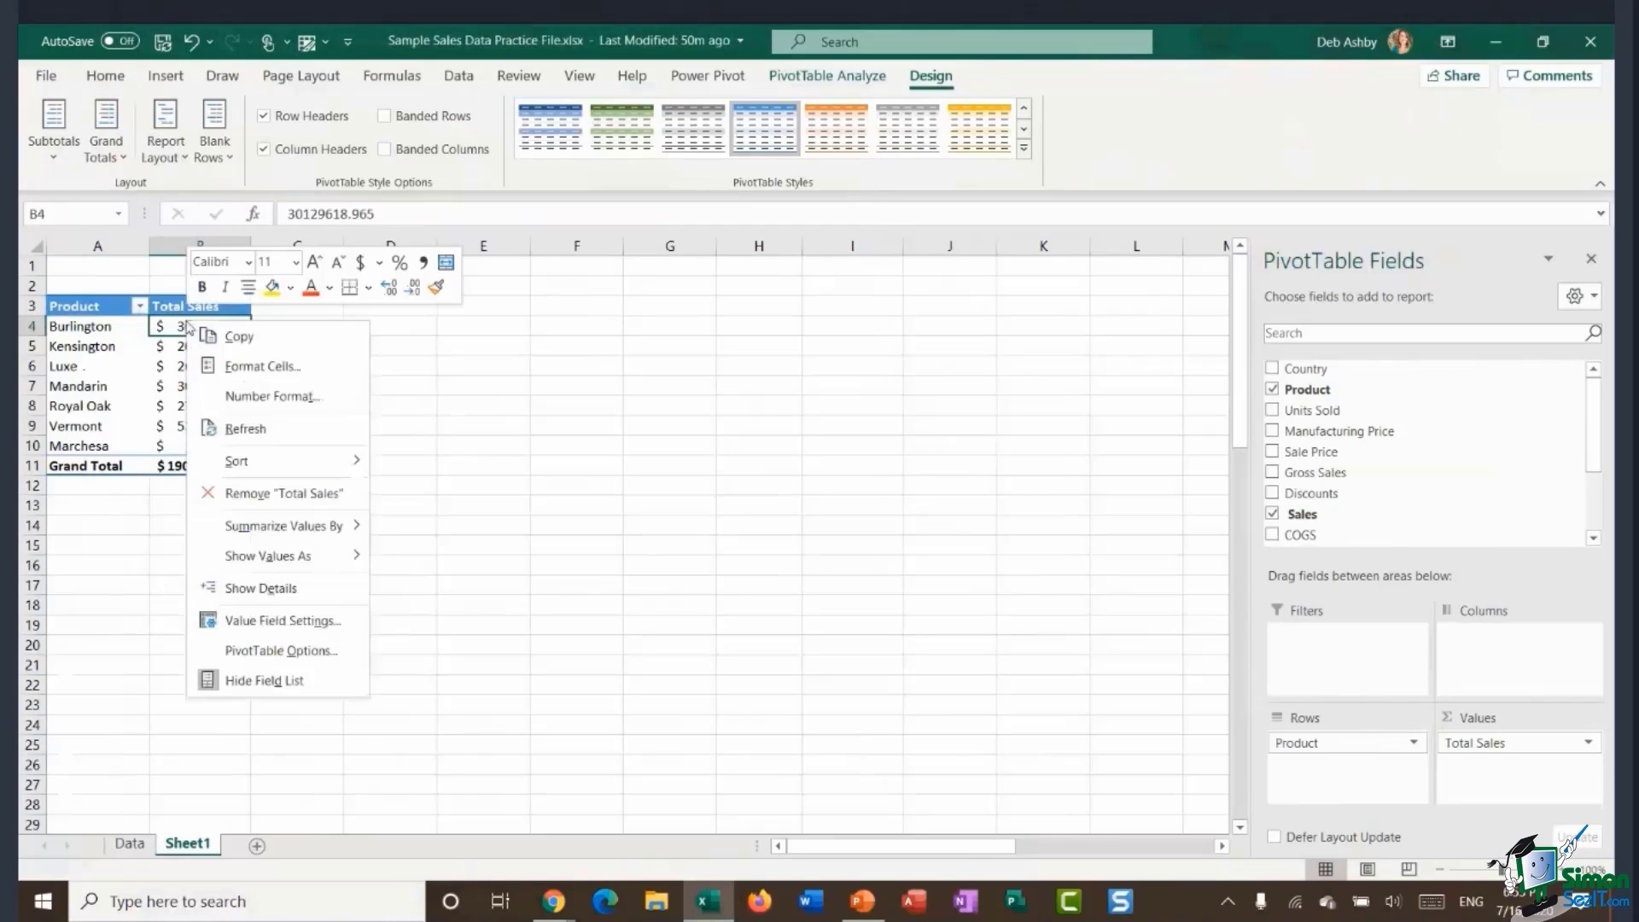
pyautogui.moveTo(261, 467)
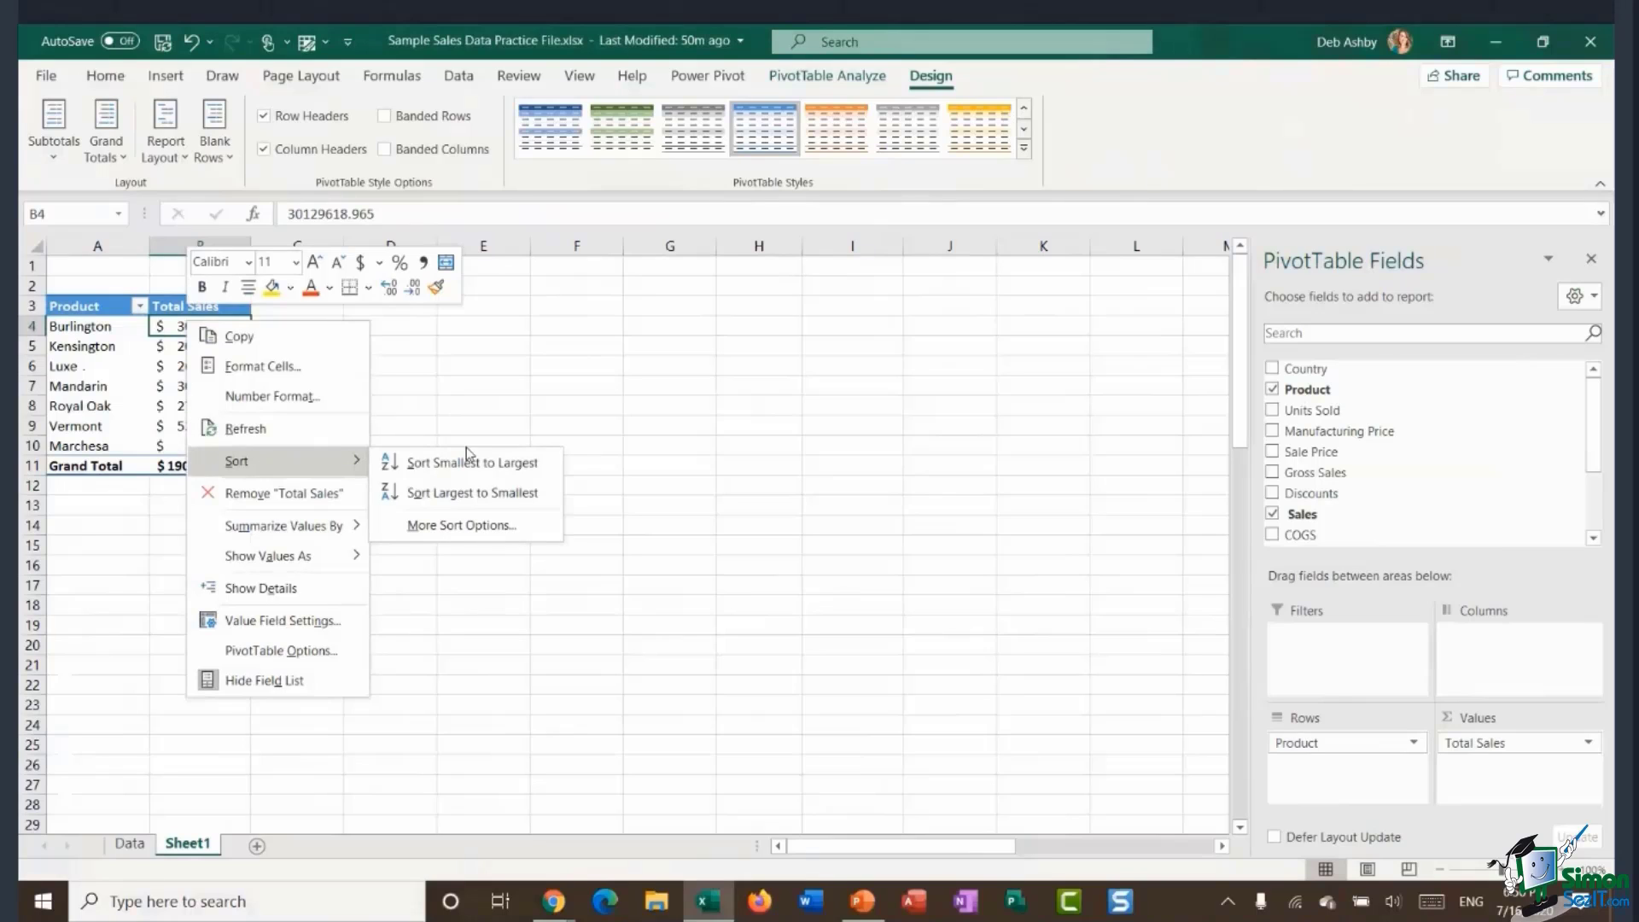
pyautogui.click(445, 492)
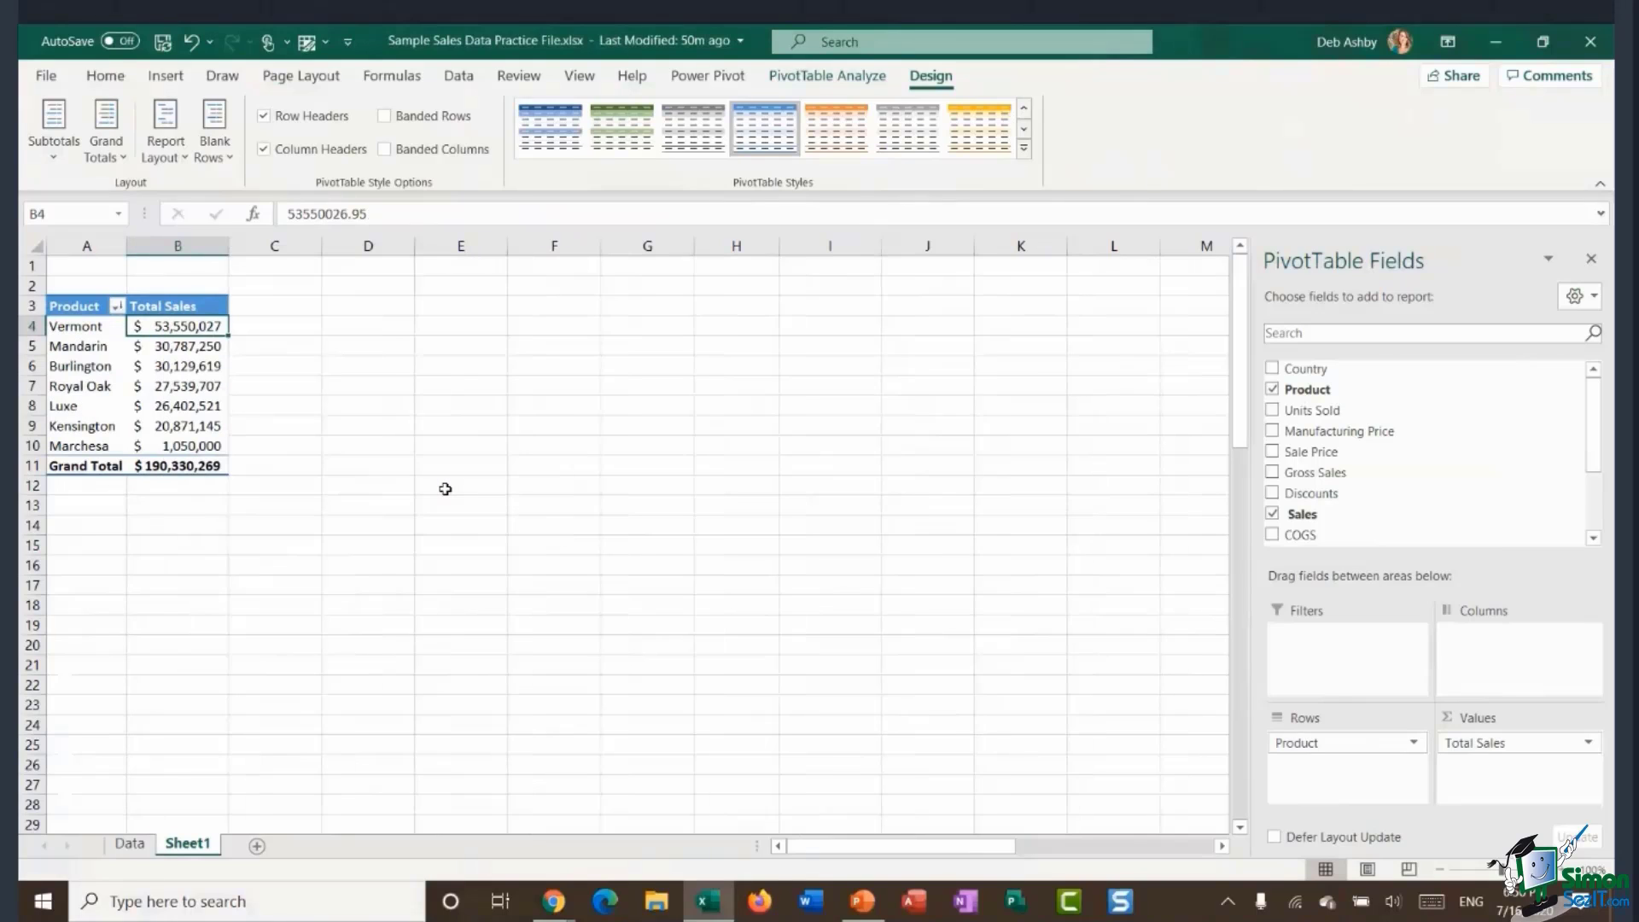
pyautogui.click(83, 332)
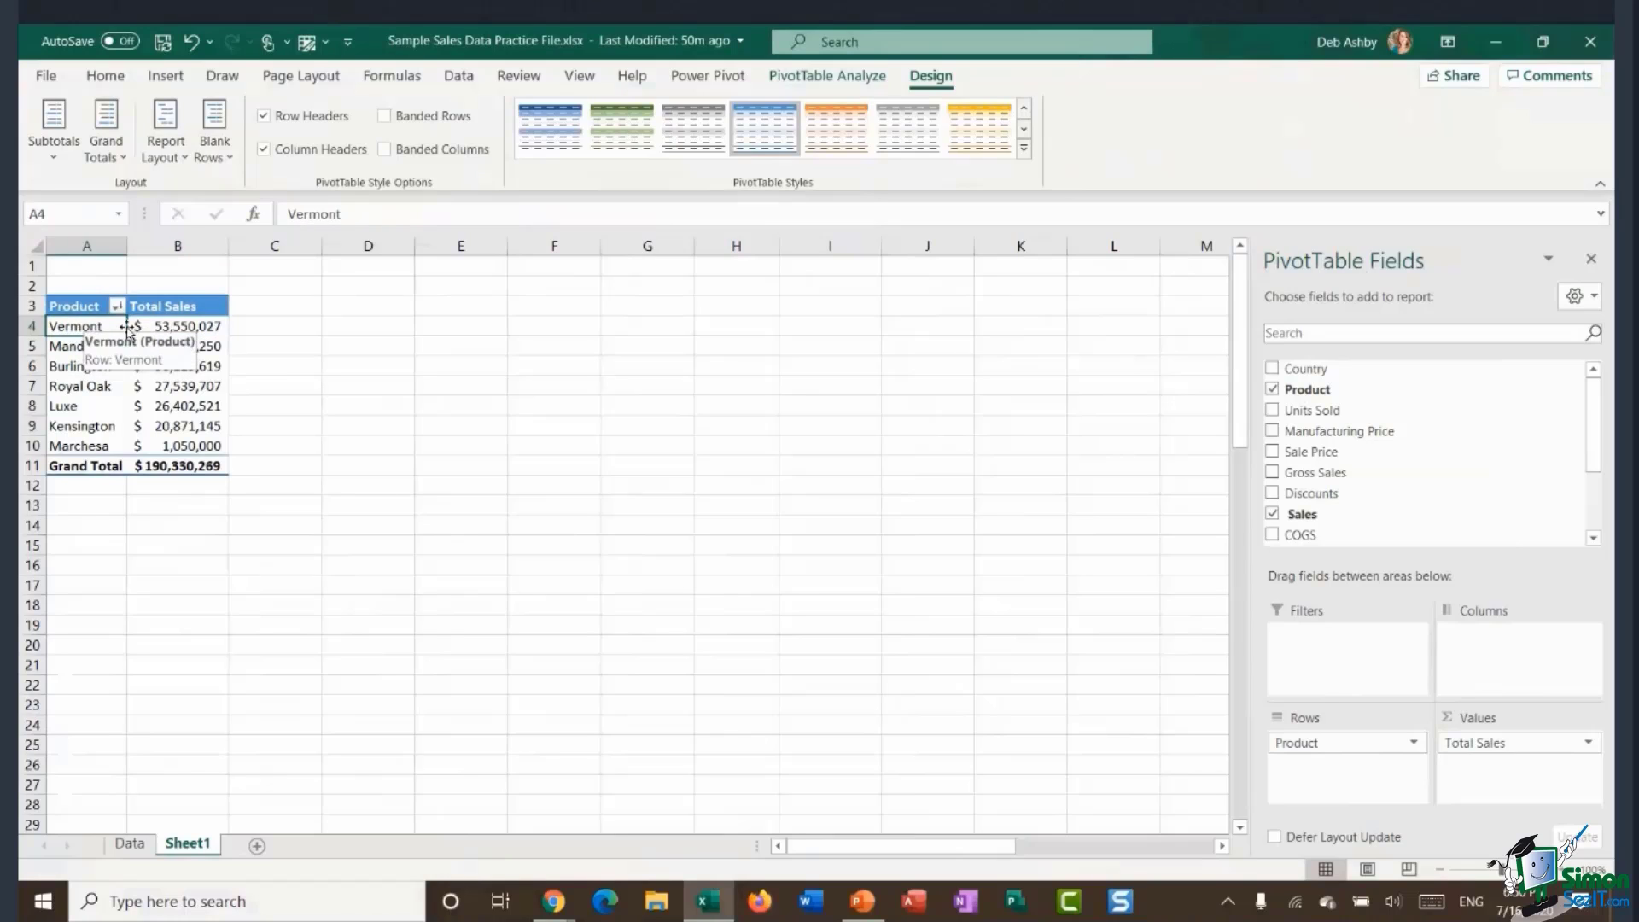
pyautogui.click(192, 323)
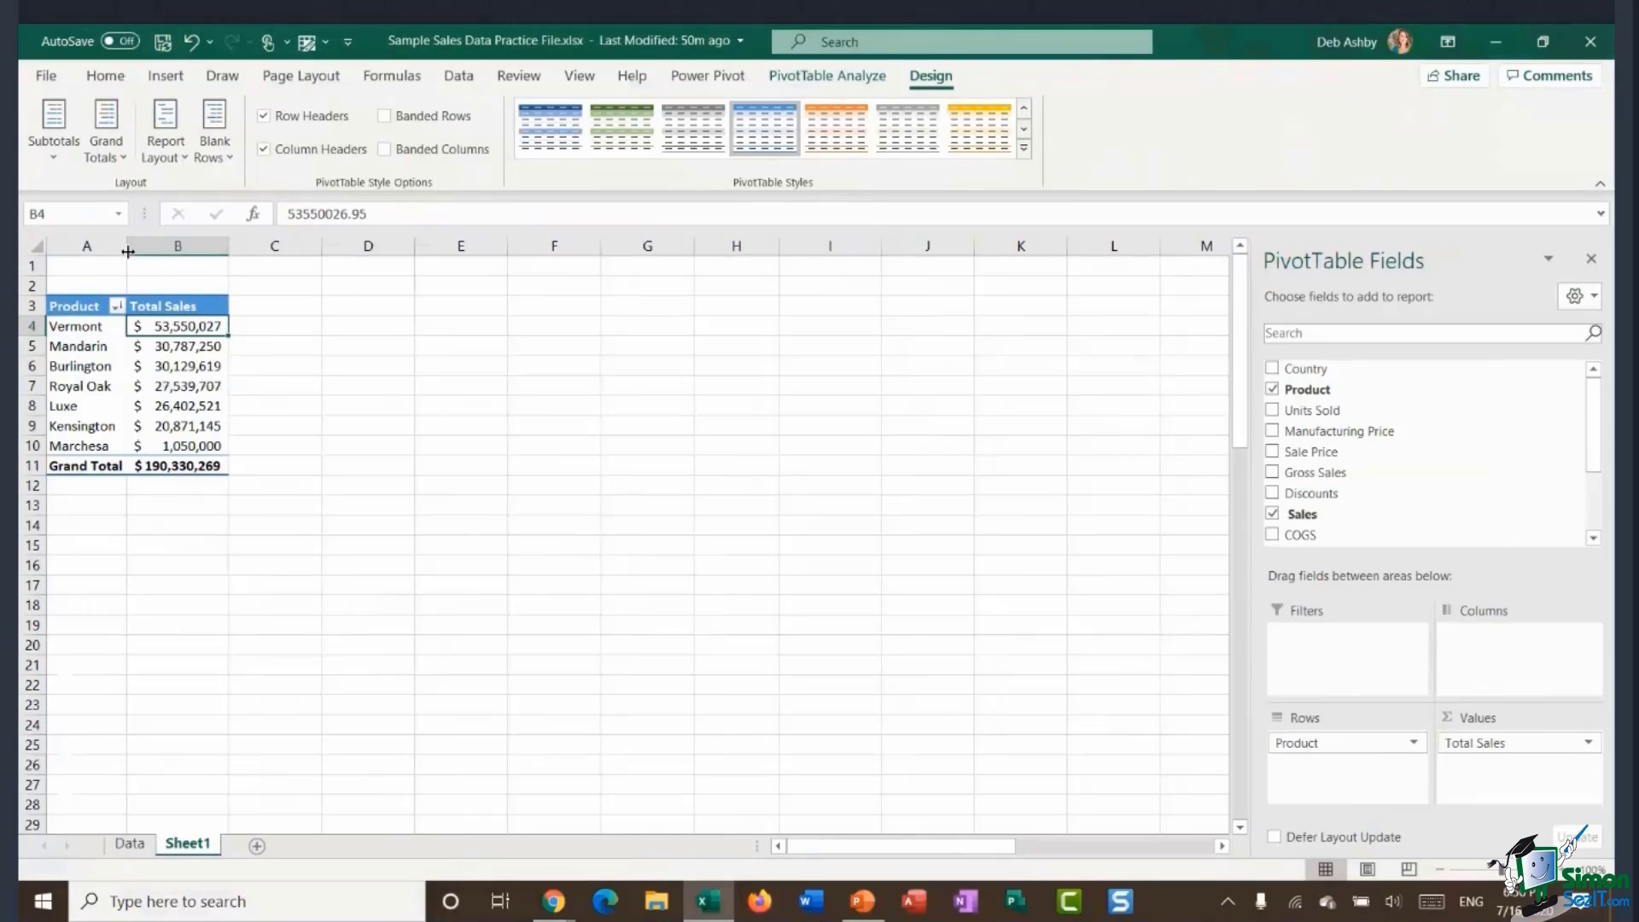
# Widen column A and filter the PivotTable products to the top 3 items by Total Sales.
pyautogui.moveTo(127, 248); pyautogui.dragTo(161, 252)
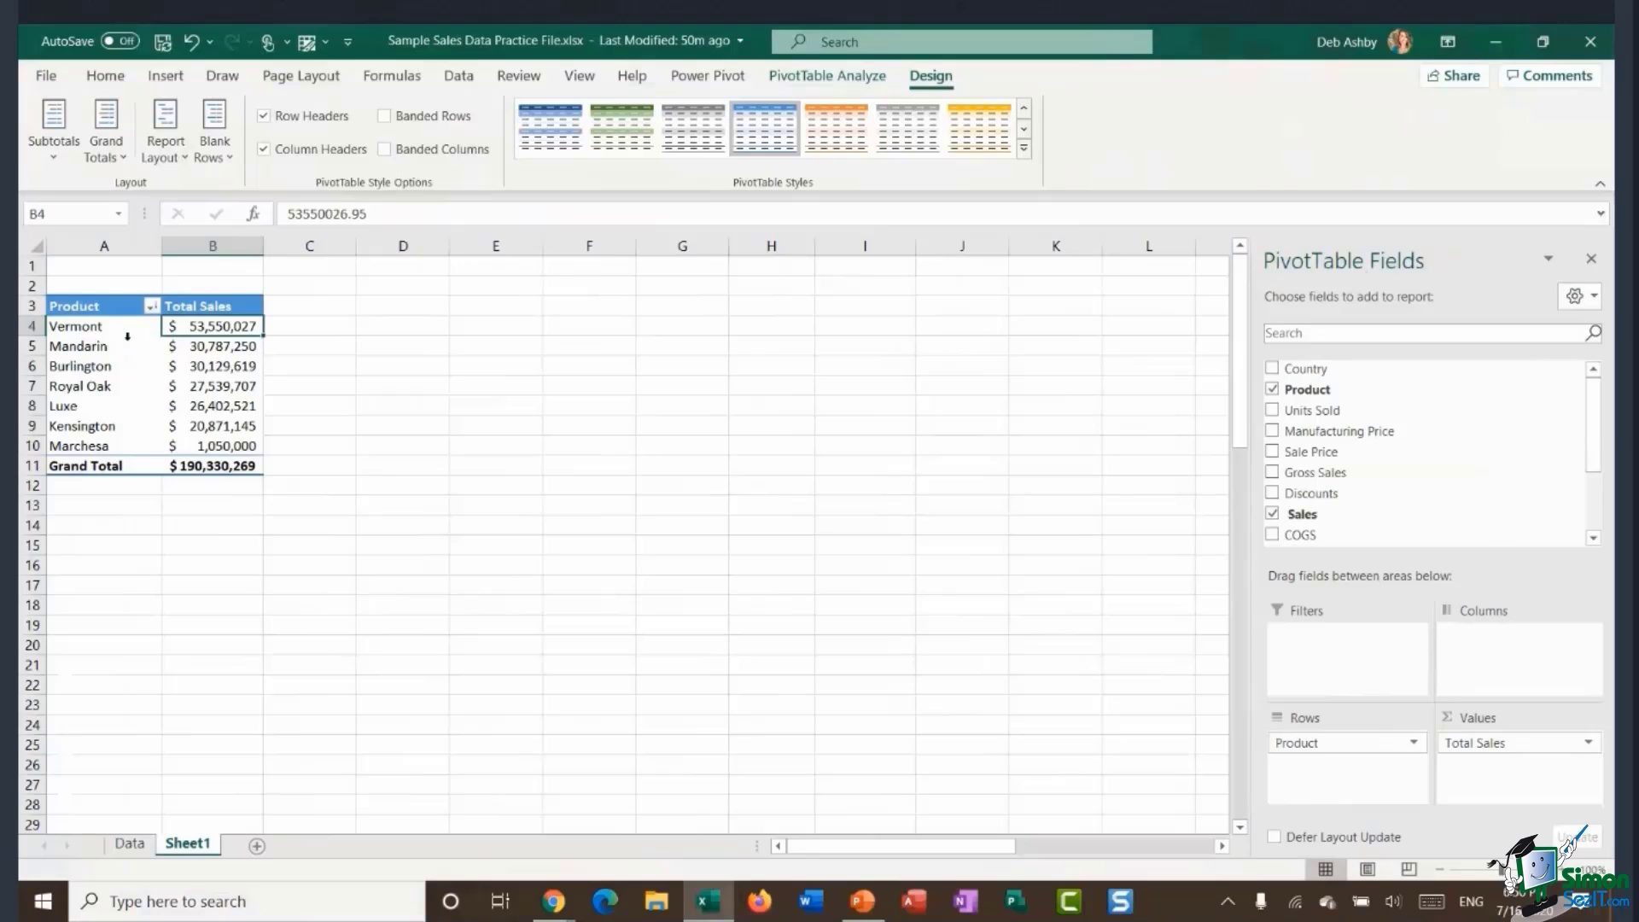
pyautogui.moveTo(256, 362)
pyautogui.moveTo(216, 328)
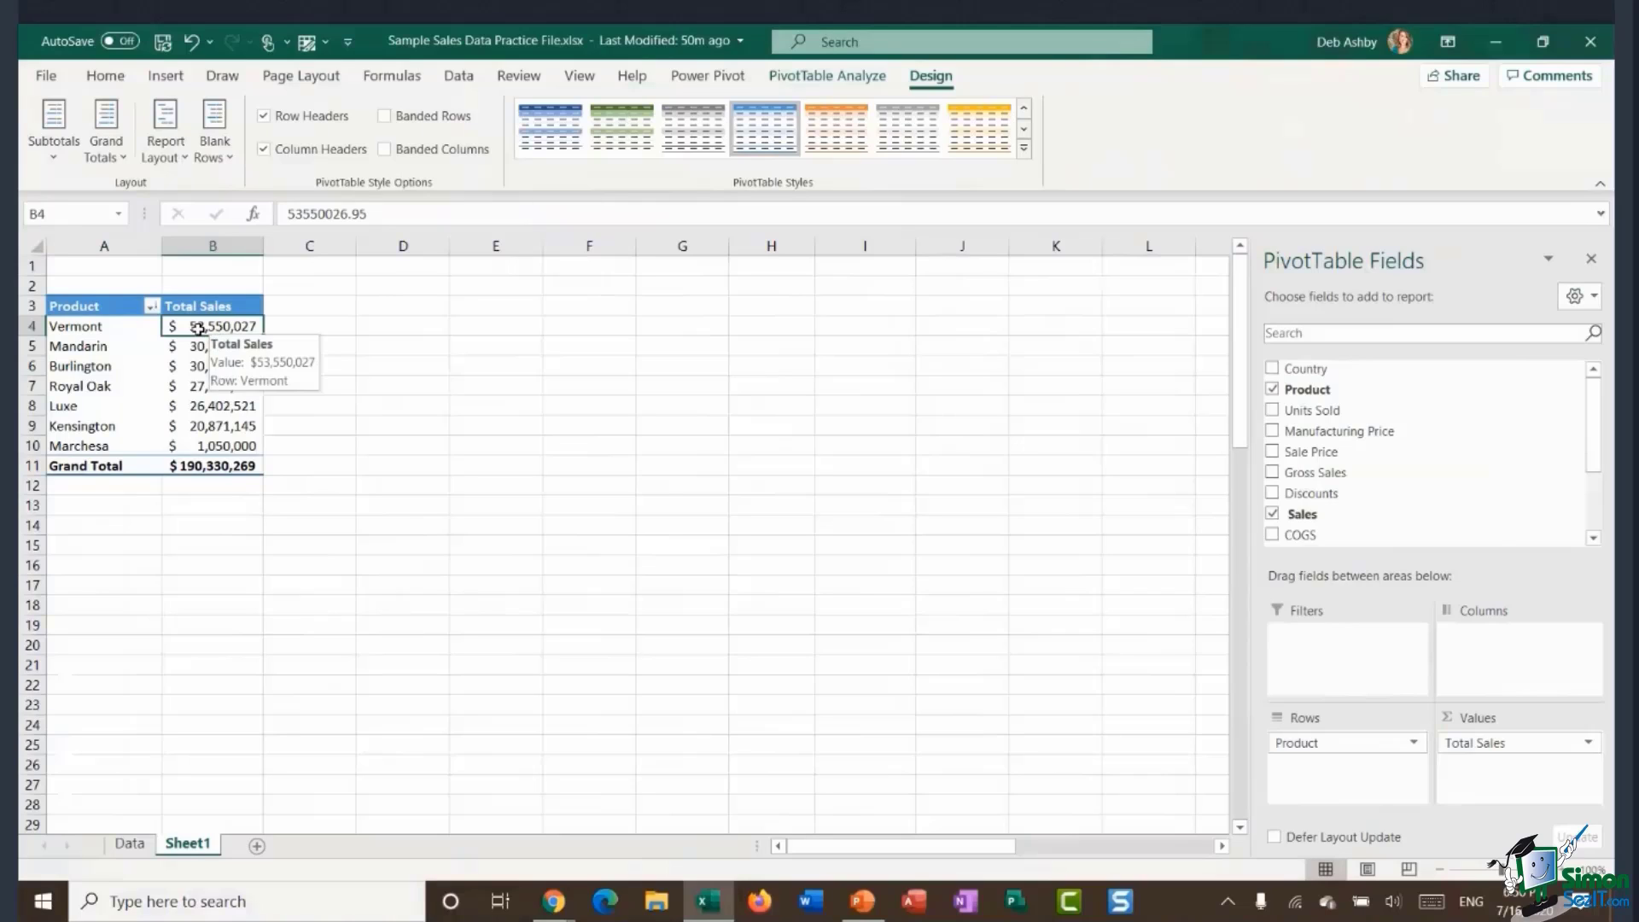
pyautogui.click(151, 307)
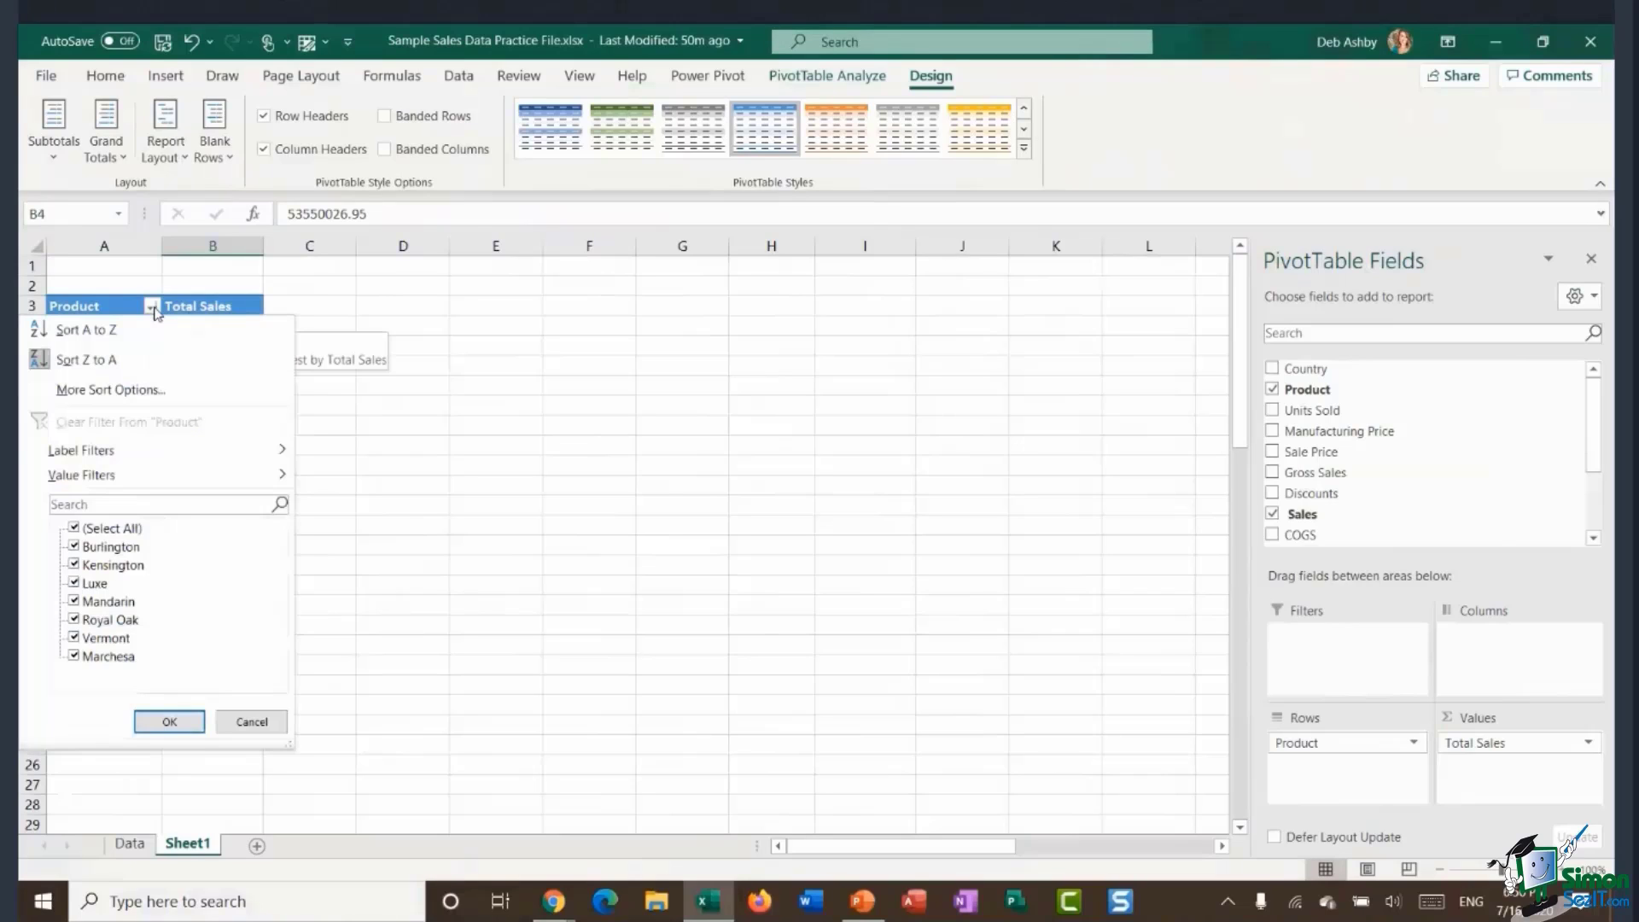
pyautogui.moveTo(129, 483)
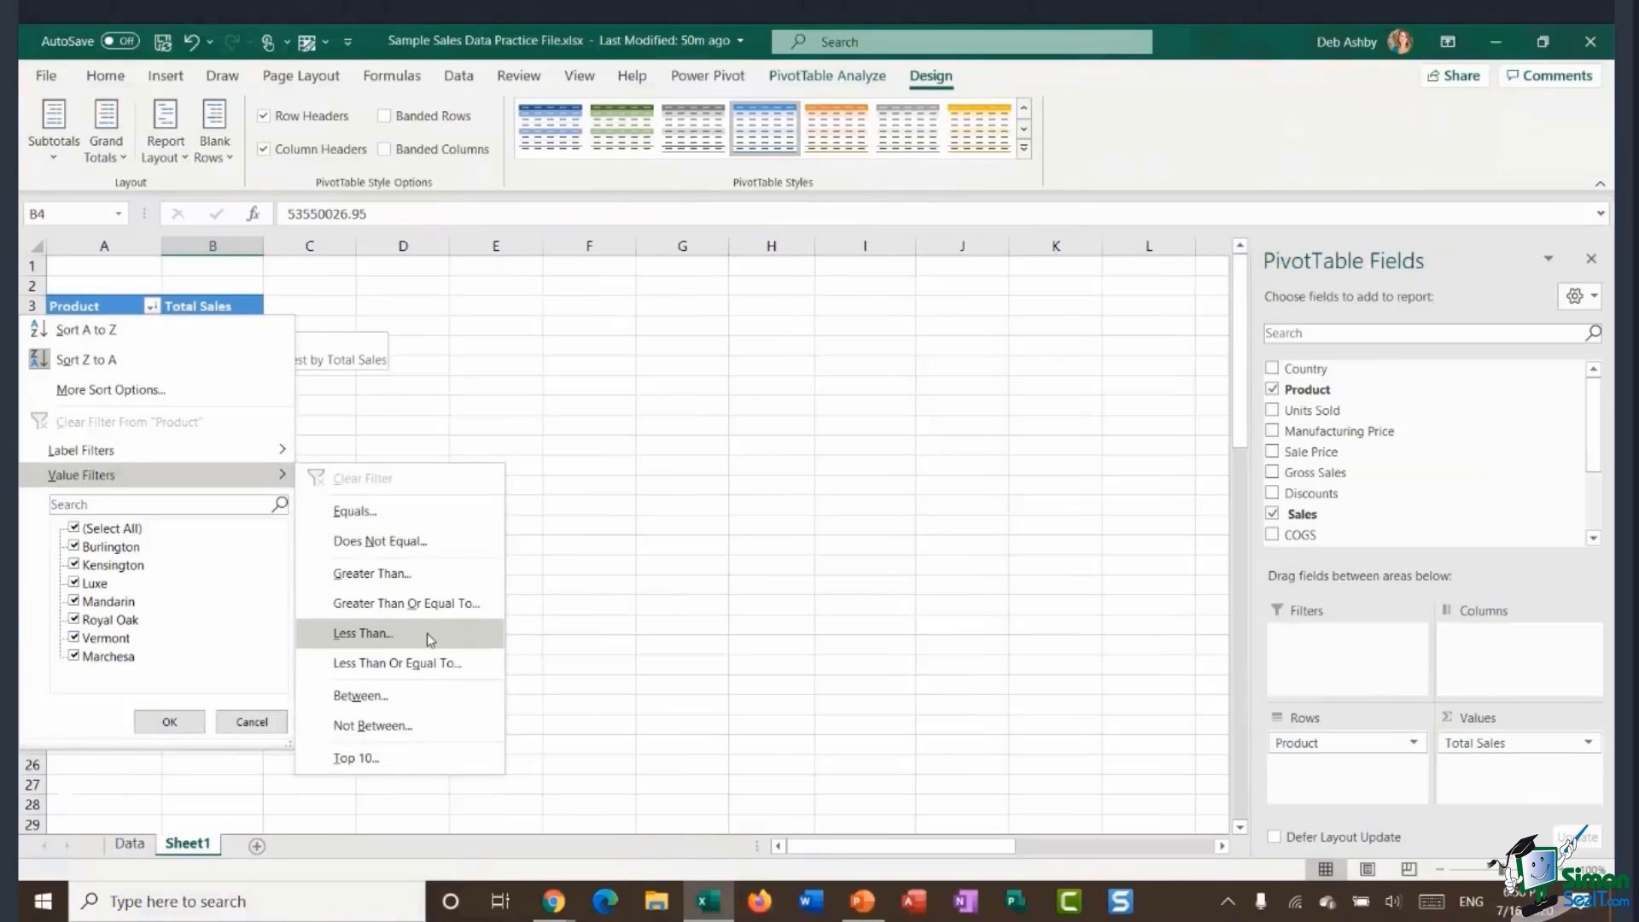
pyautogui.click(431, 769)
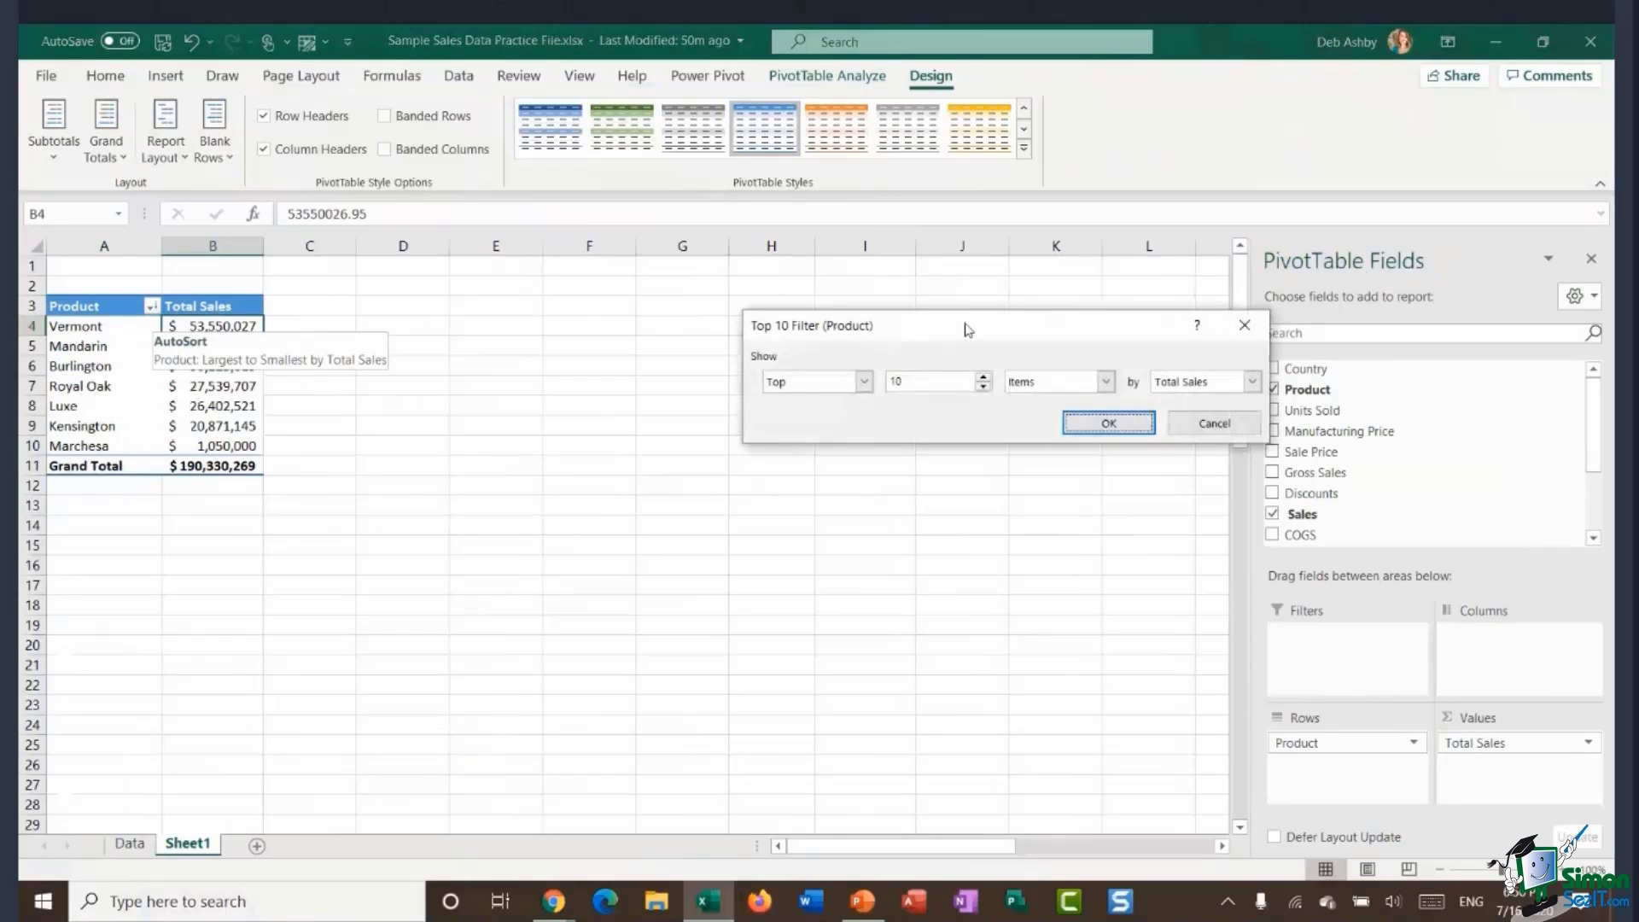
pyautogui.moveTo(970, 327); pyautogui.dragTo(725, 317)
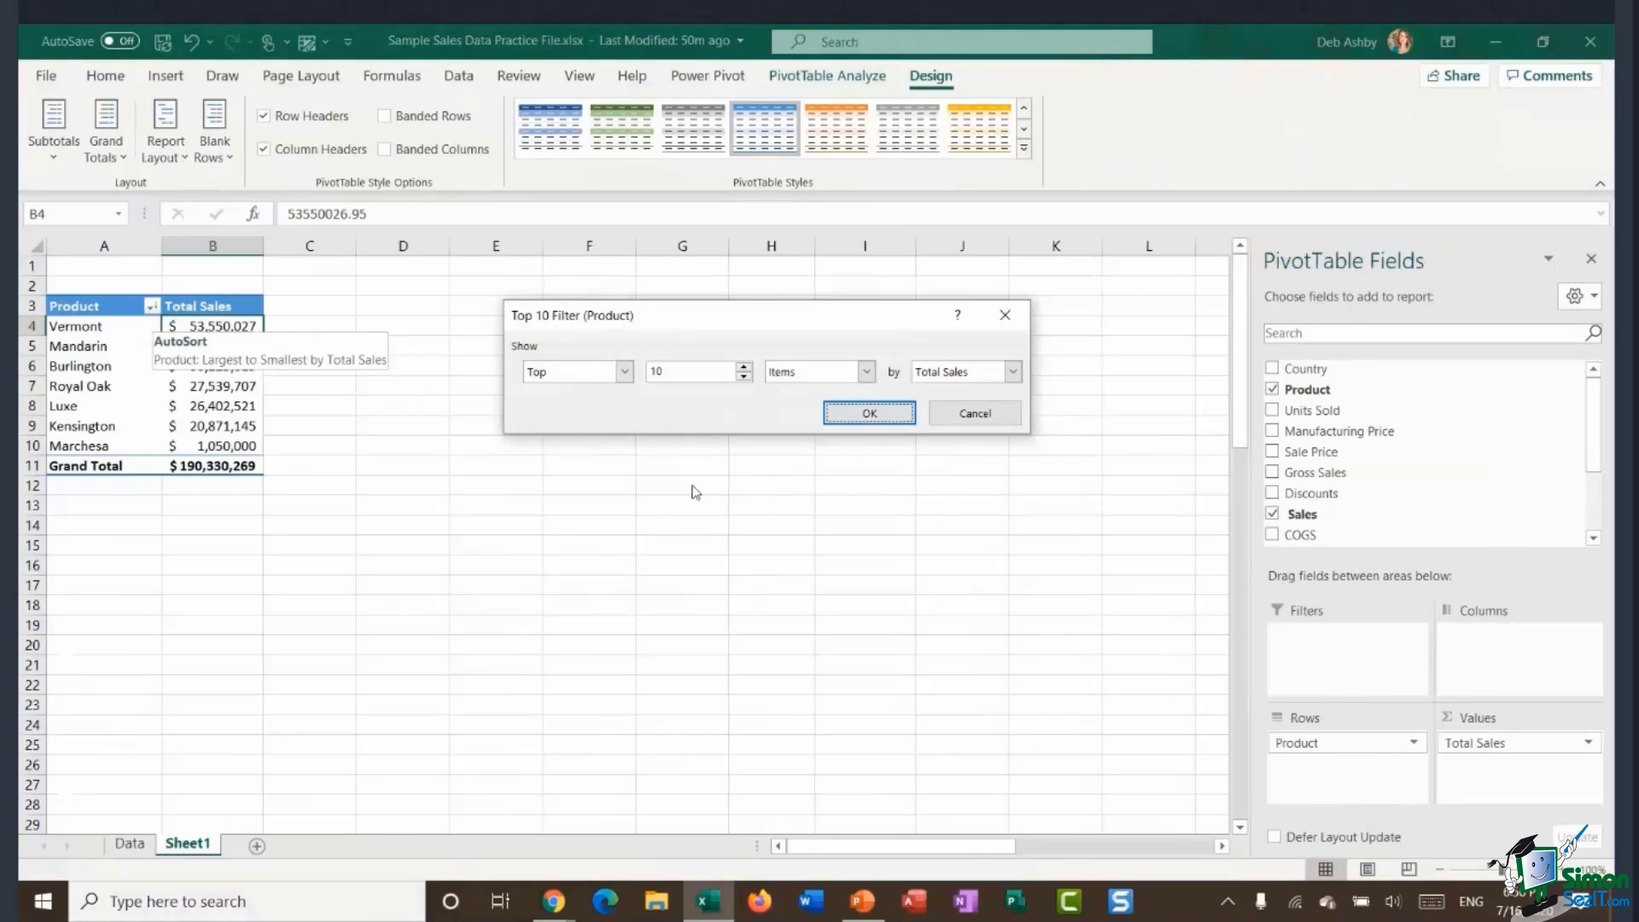
pyautogui.click(744, 377)
pyautogui.click(869, 415)
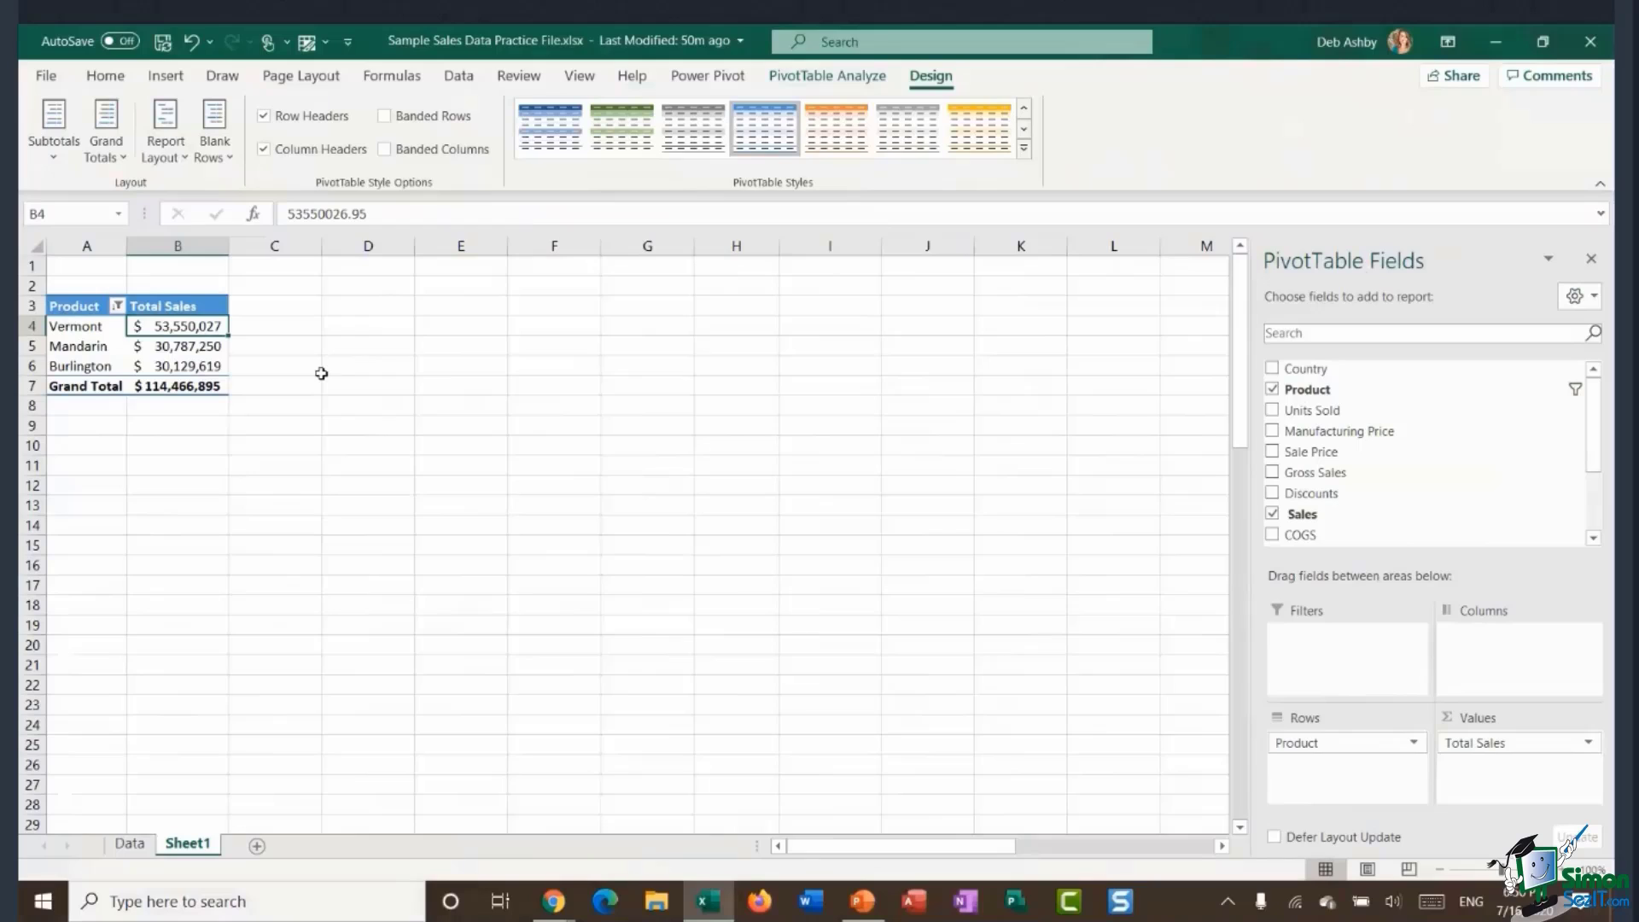
# Clear the filter from the Product field and select the Royal Oak row label.
pyautogui.click(117, 307)
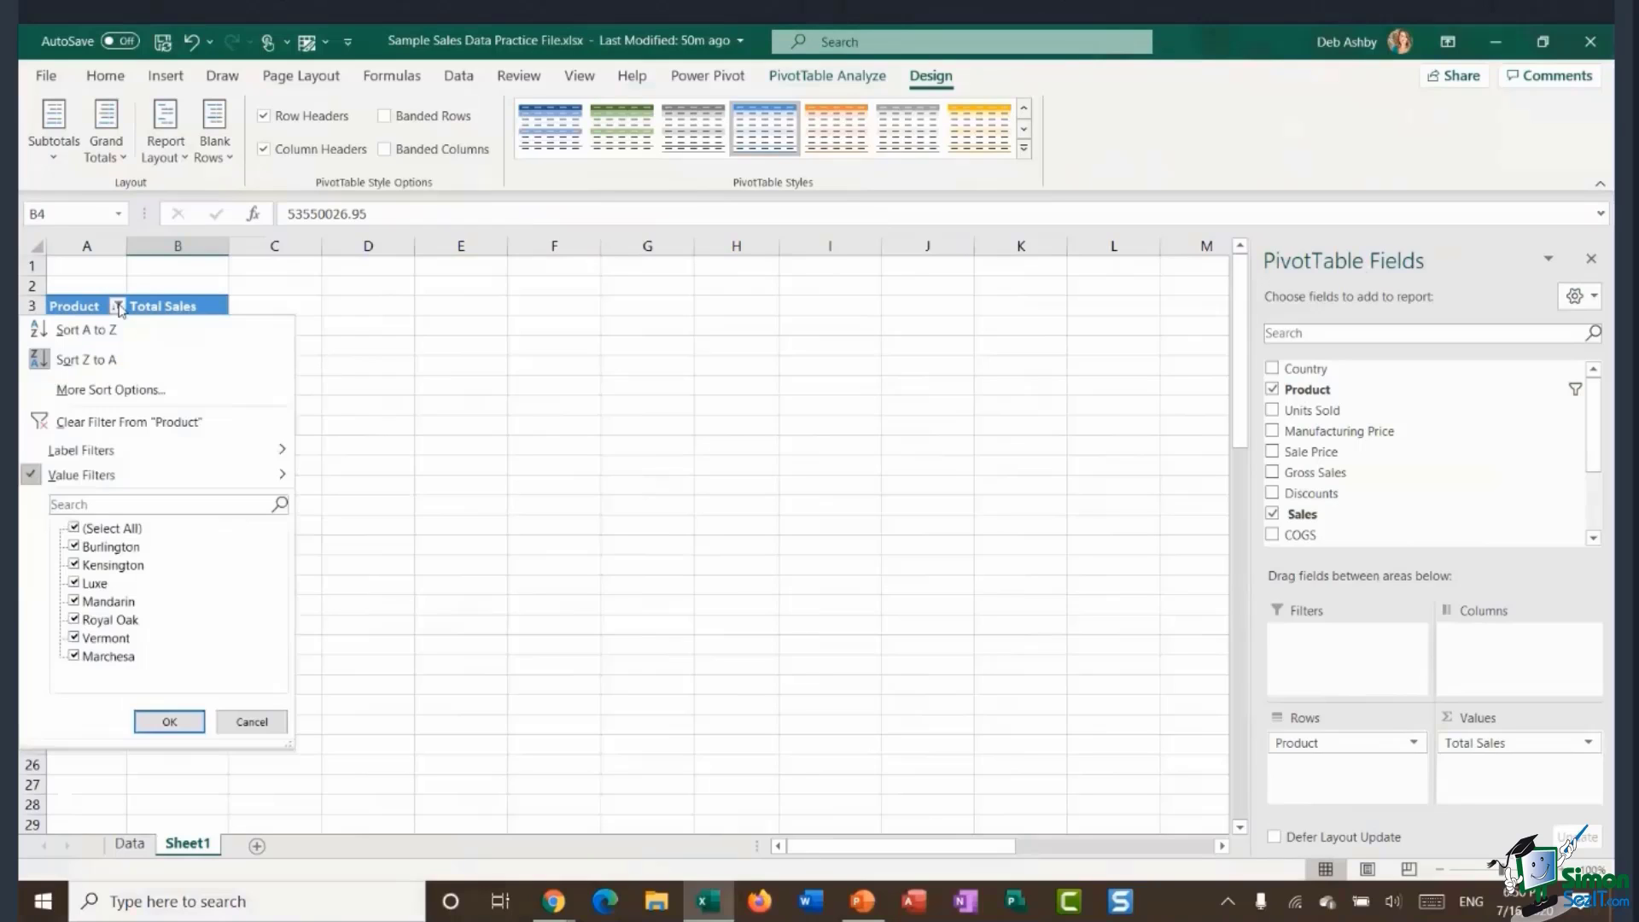
pyautogui.click(101, 422)
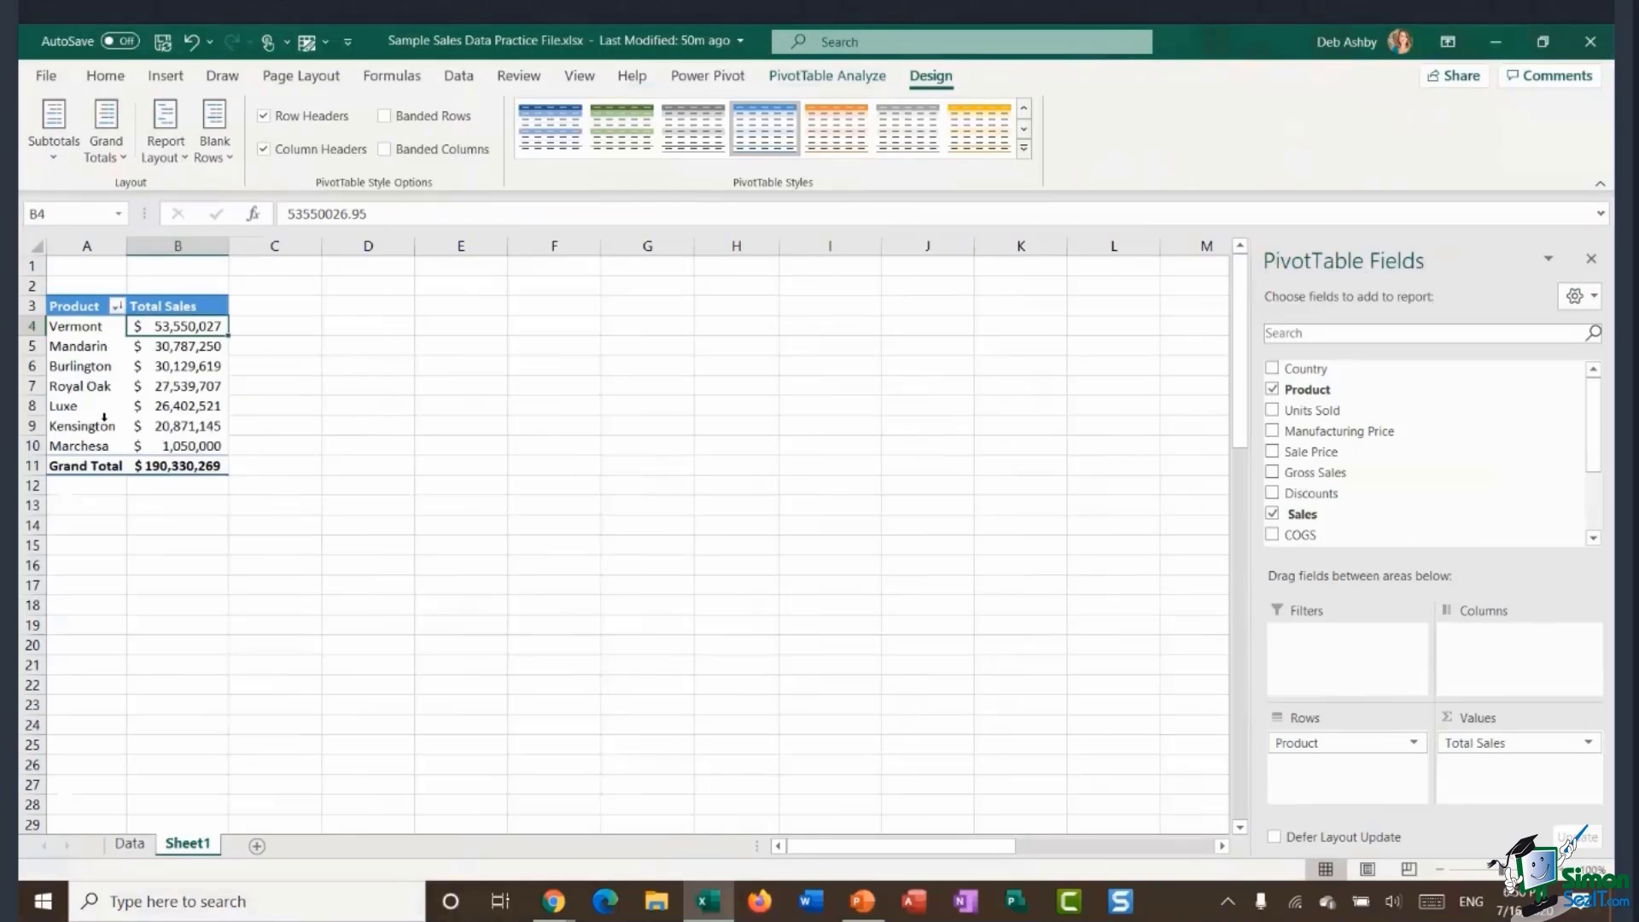
pyautogui.click(87, 385)
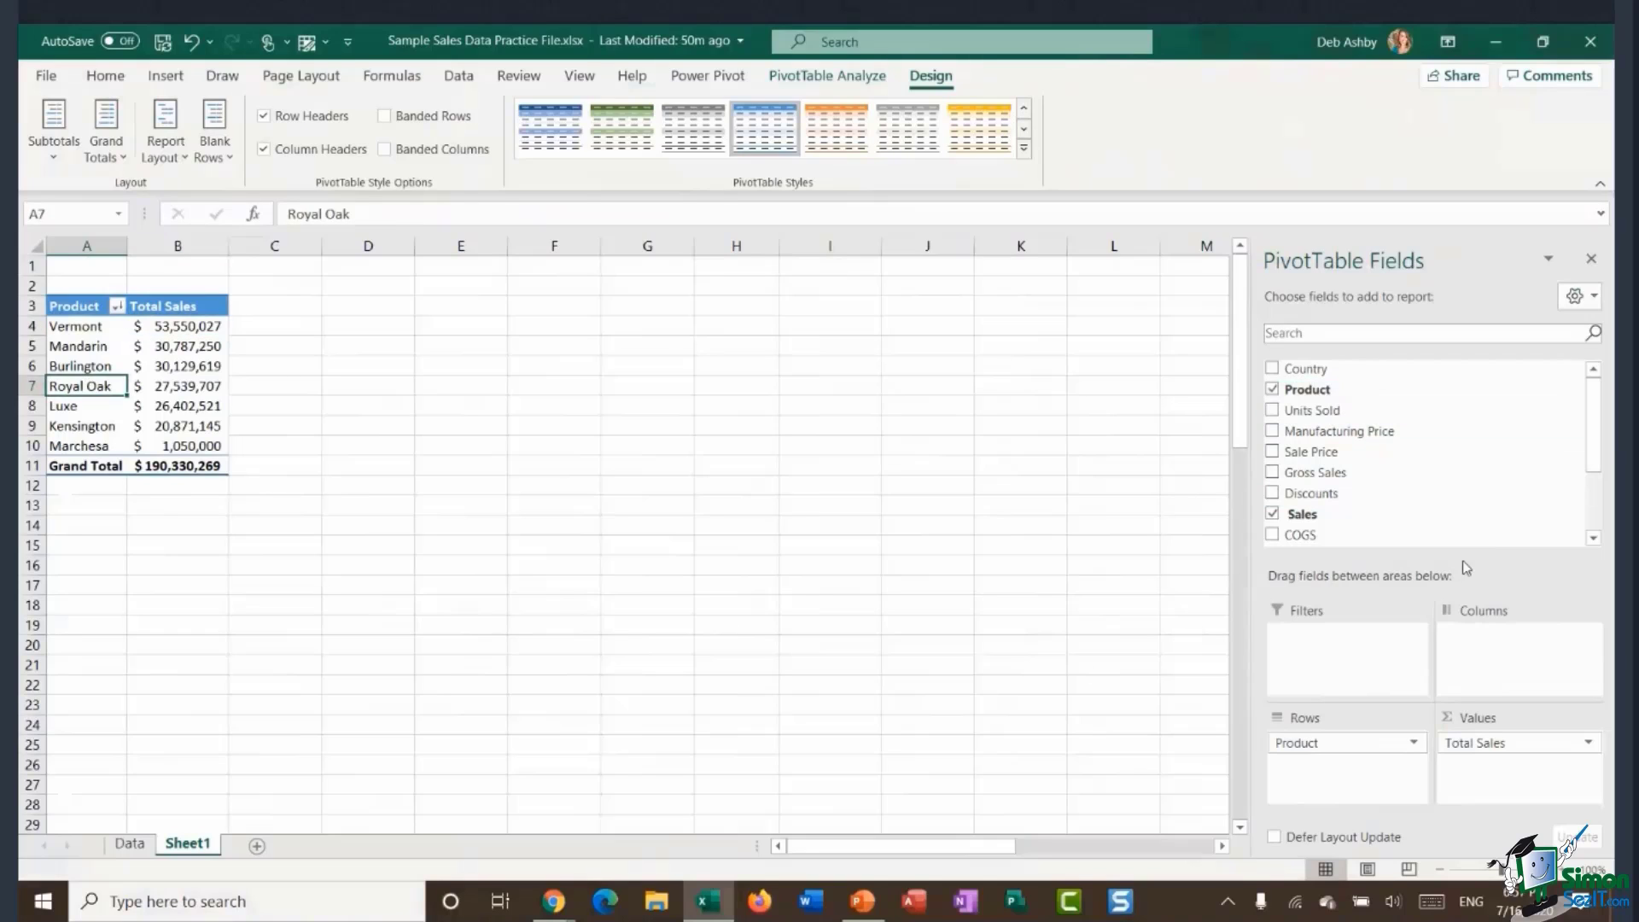
# Widen column A slightly and insert a Clustered Column PivotChart based on the PivotTable of product sales.
pyautogui.moveTo(132, 246); pyautogui.dragTo(140, 246)
pyautogui.moveTo(187, 366)
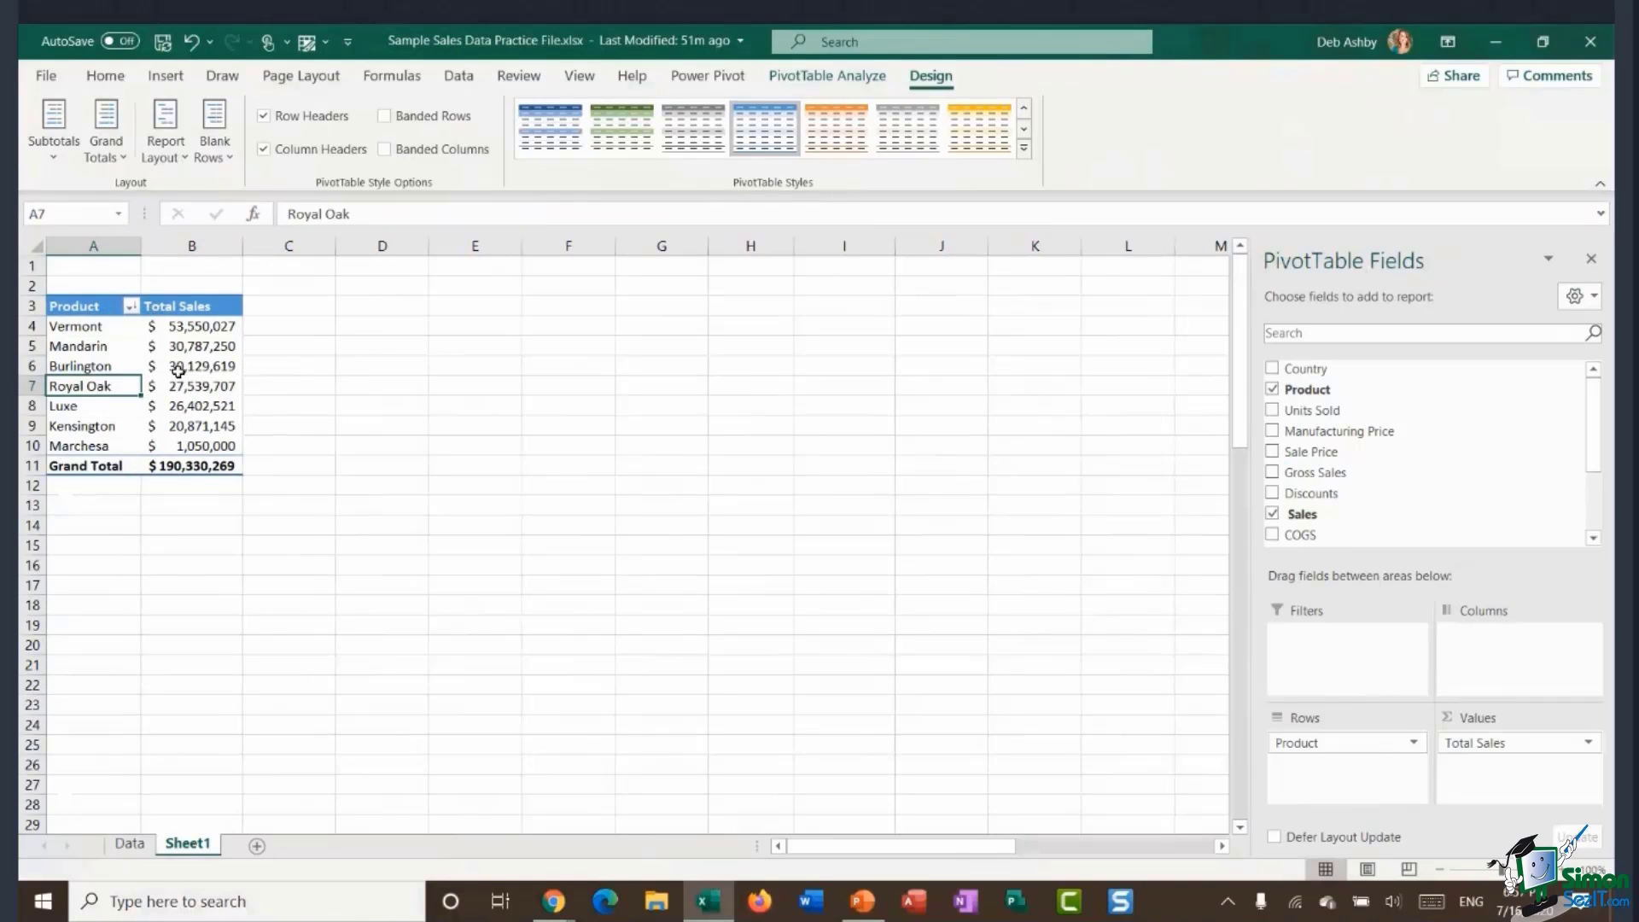
pyautogui.click(179, 368)
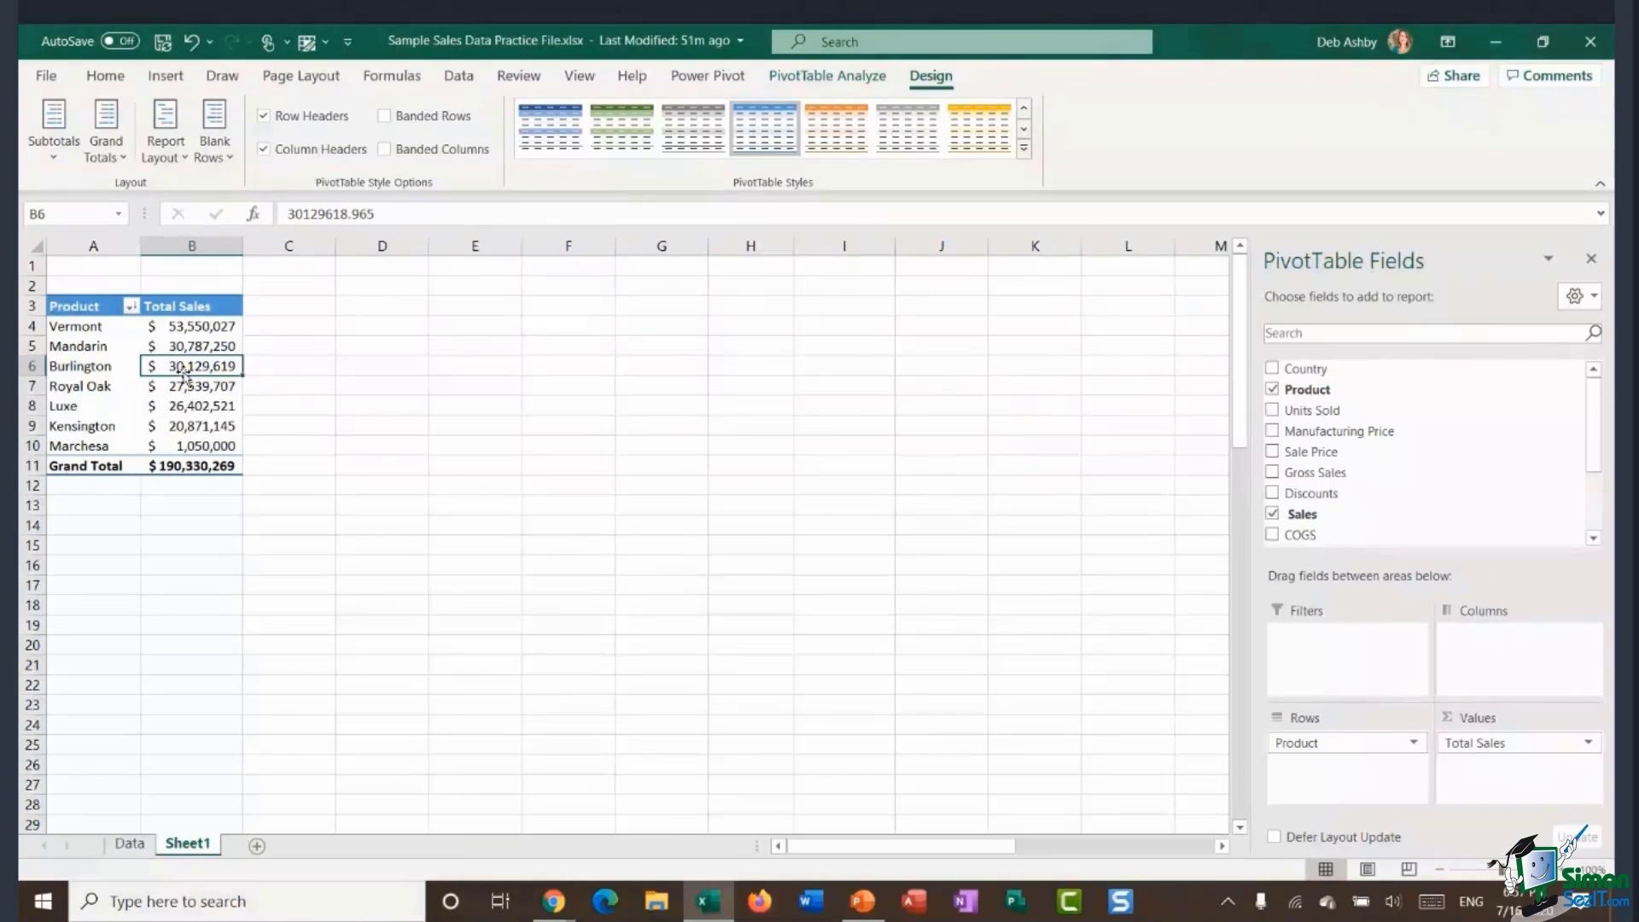
pyautogui.click(184, 346)
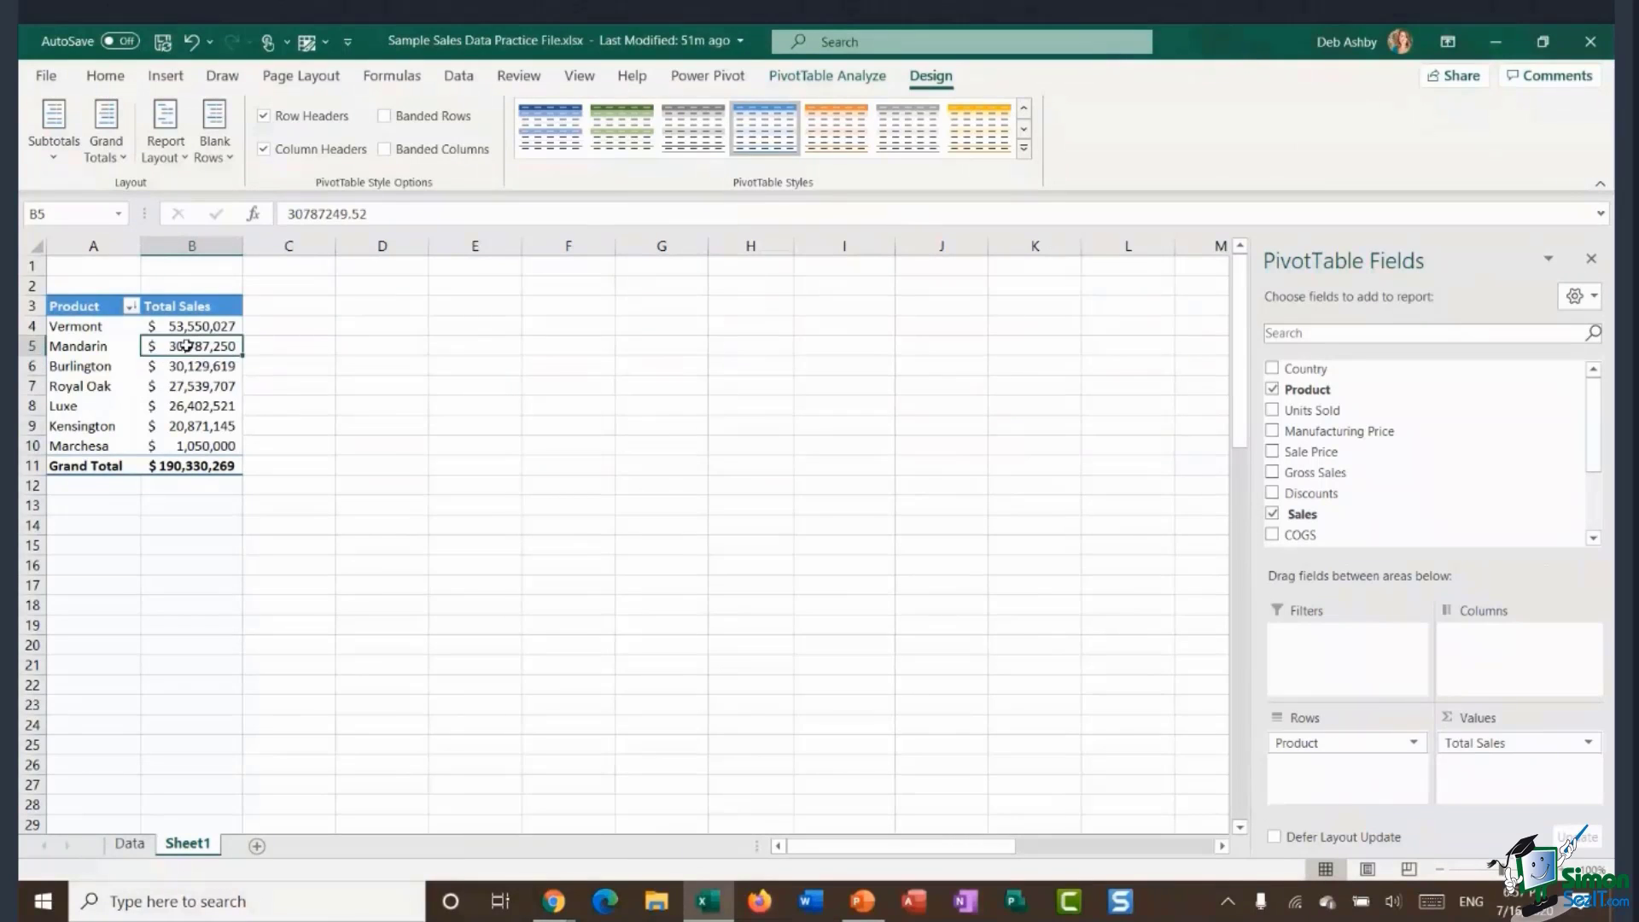
pyautogui.click(827, 75)
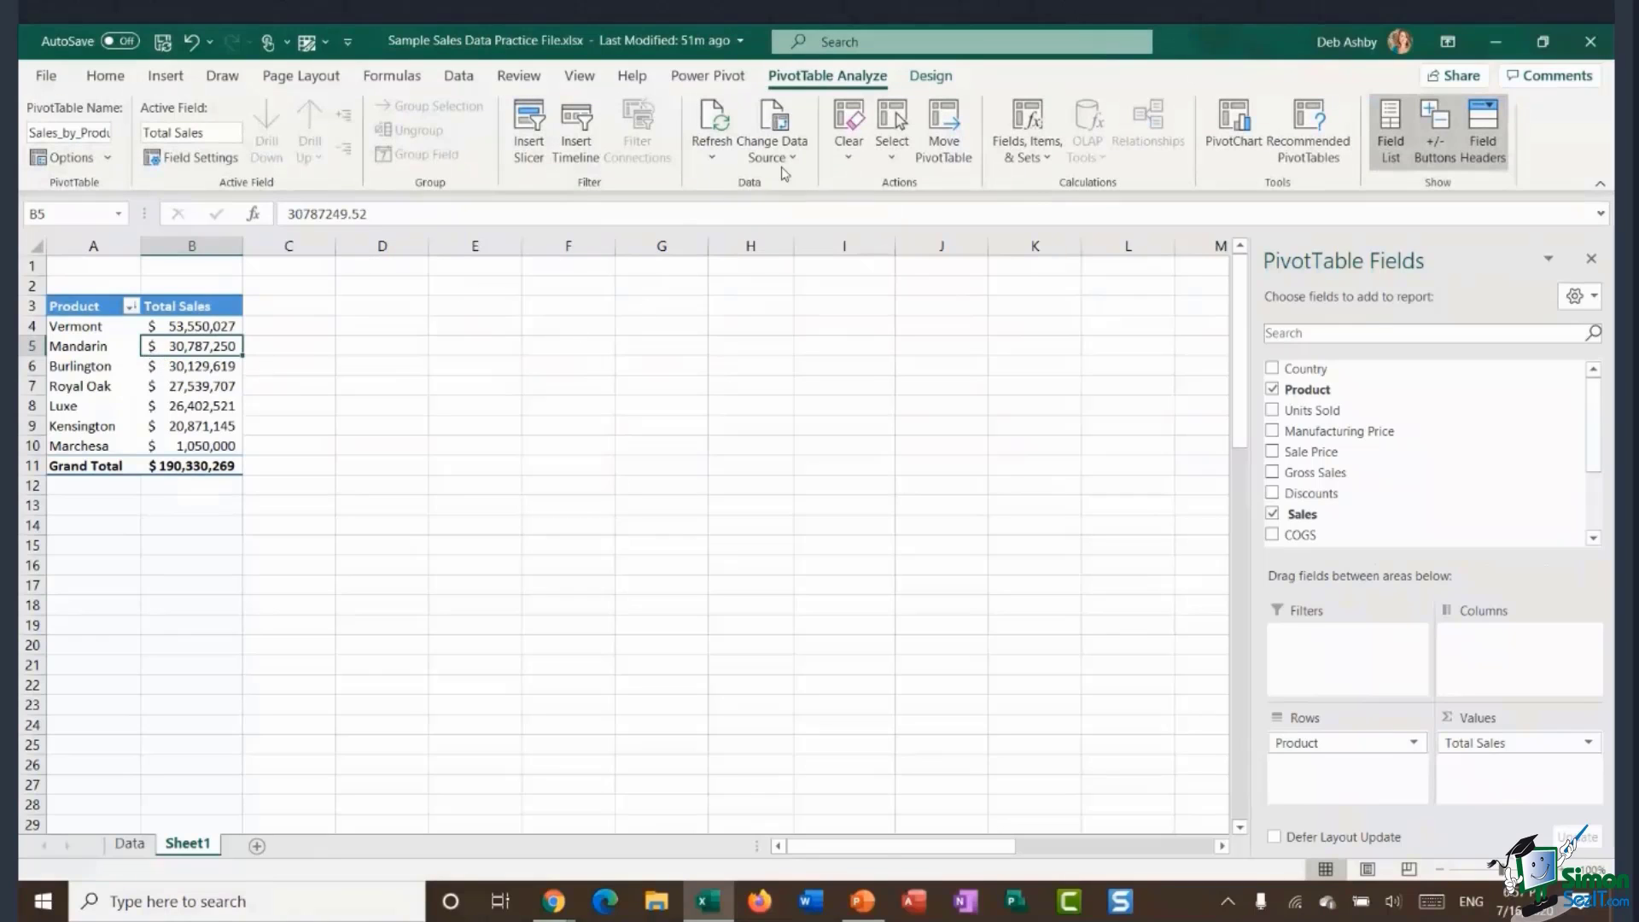
pyautogui.click(1234, 128)
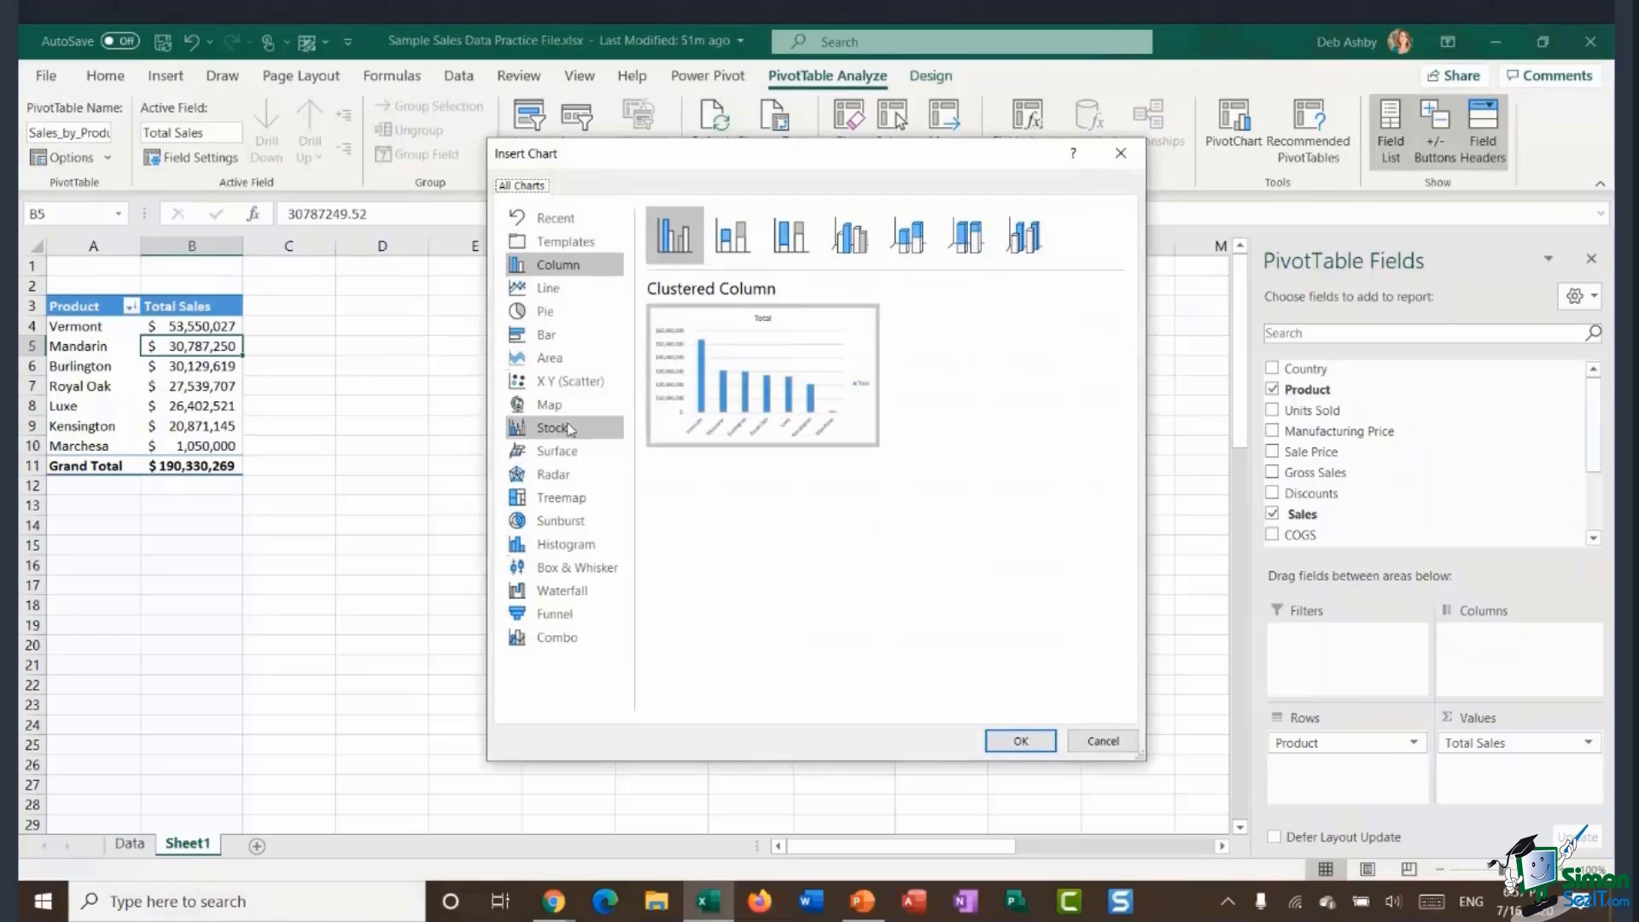
pyautogui.moveTo(747, 379)
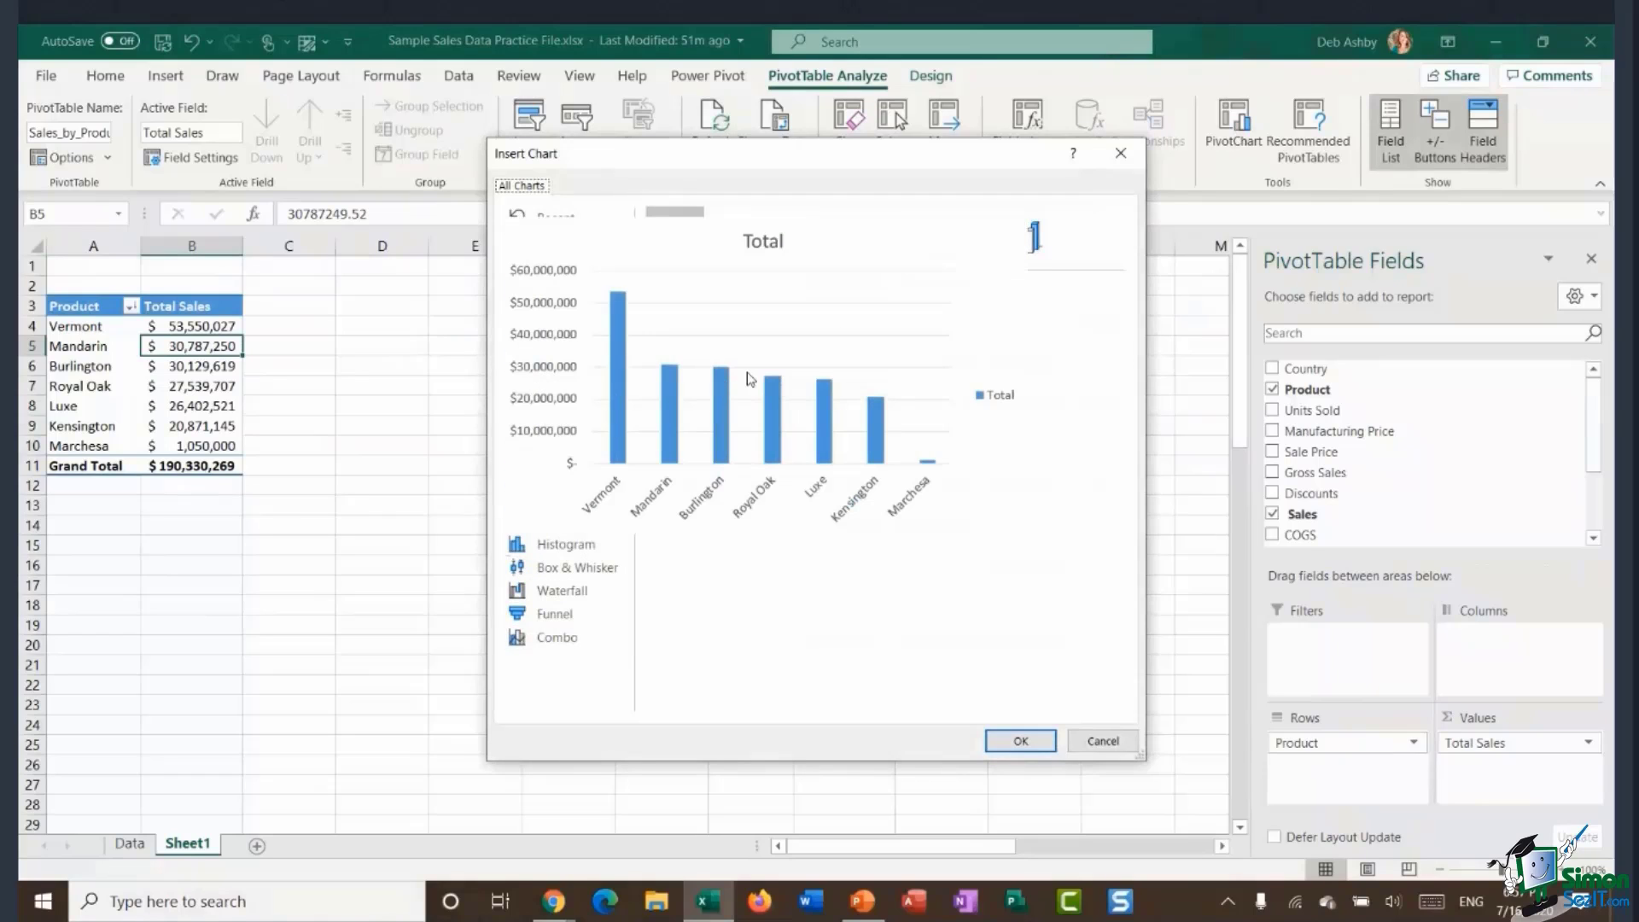
pyautogui.click(1017, 741)
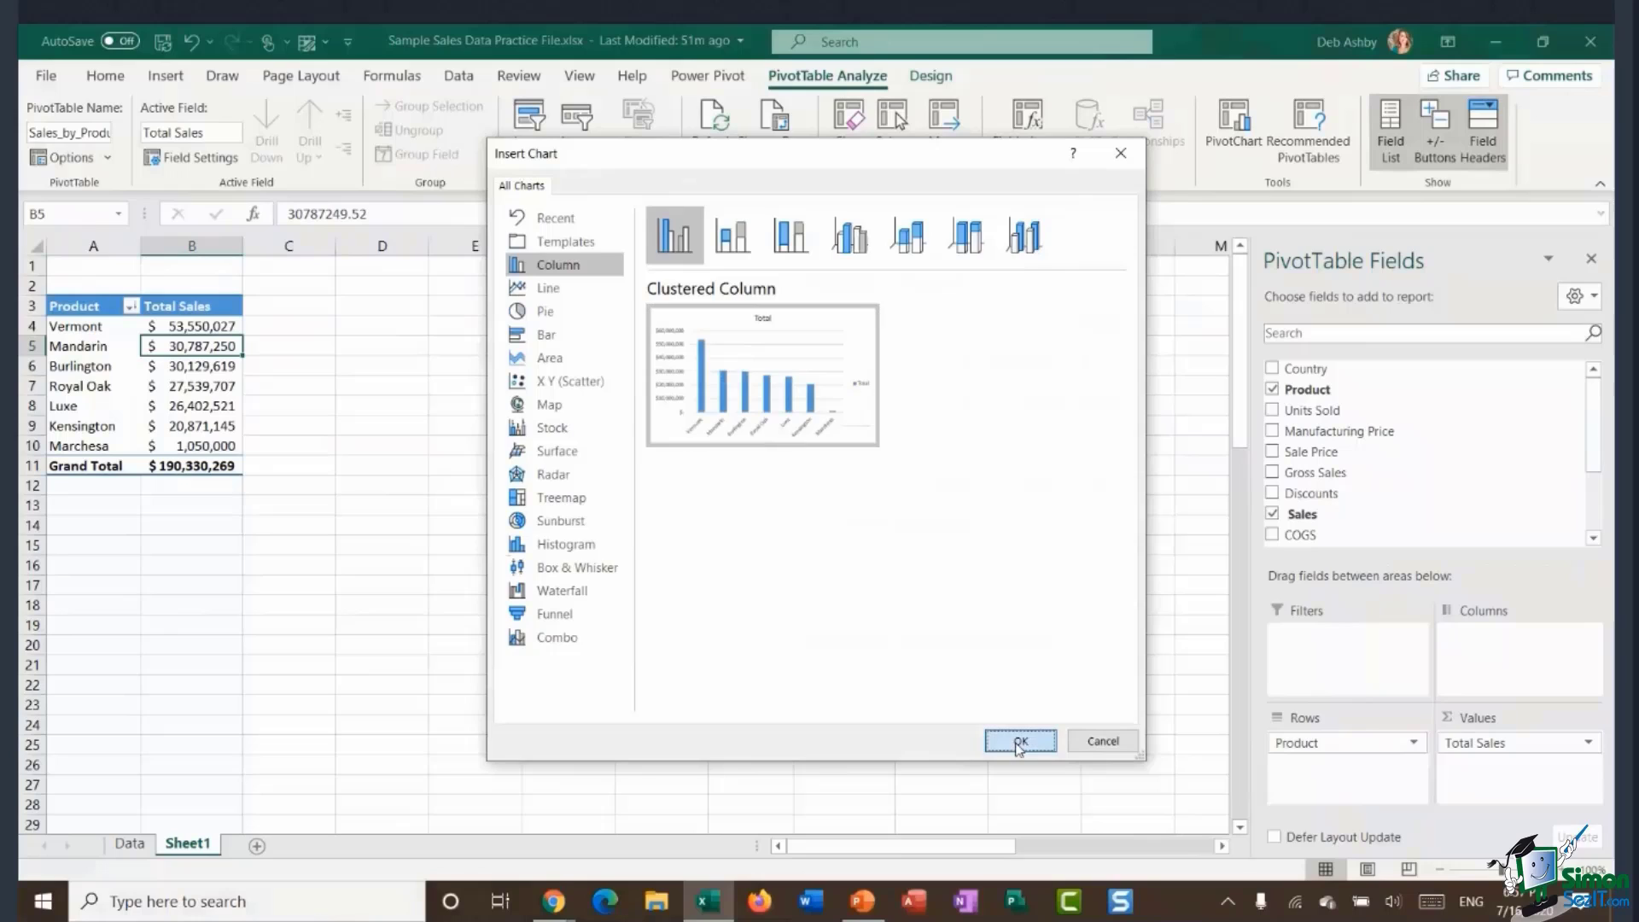
# Move the PivotChart beside the PivotTable, level with its header row, and widen the chart to about 8.03 inches.
pyautogui.moveTo(739, 413); pyautogui.dragTo(671, 315)
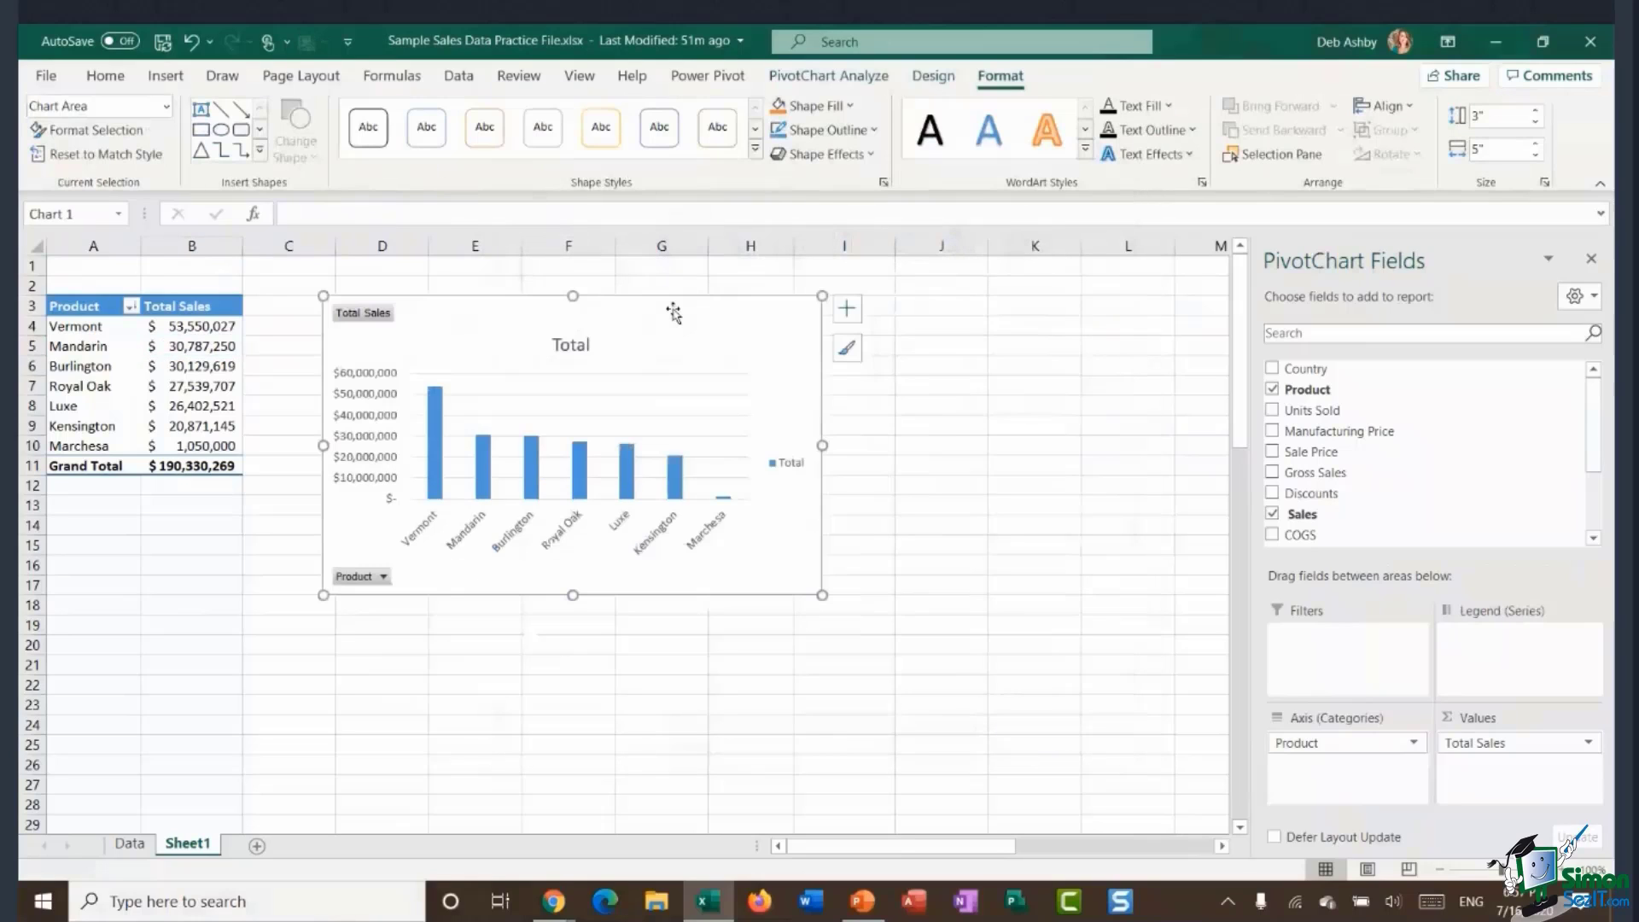
pyautogui.moveTo(824, 446); pyautogui.dragTo(1123, 431)
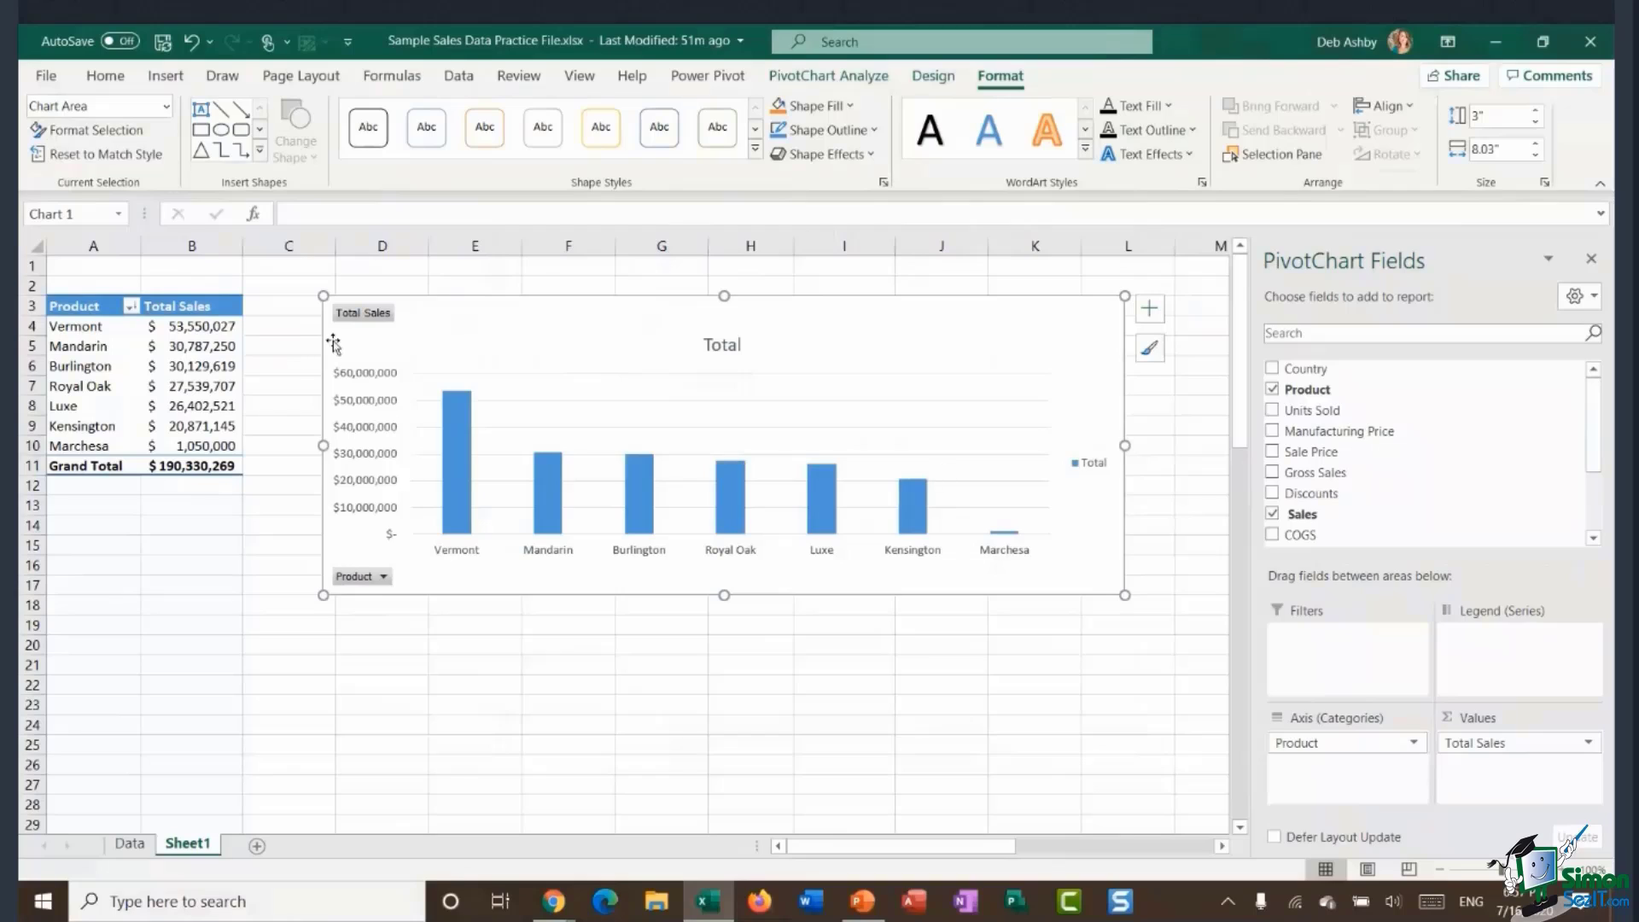
# View the Product filter options on the PivotChart, hide all its field buttons and delete the legend.
pyautogui.click(384, 577)
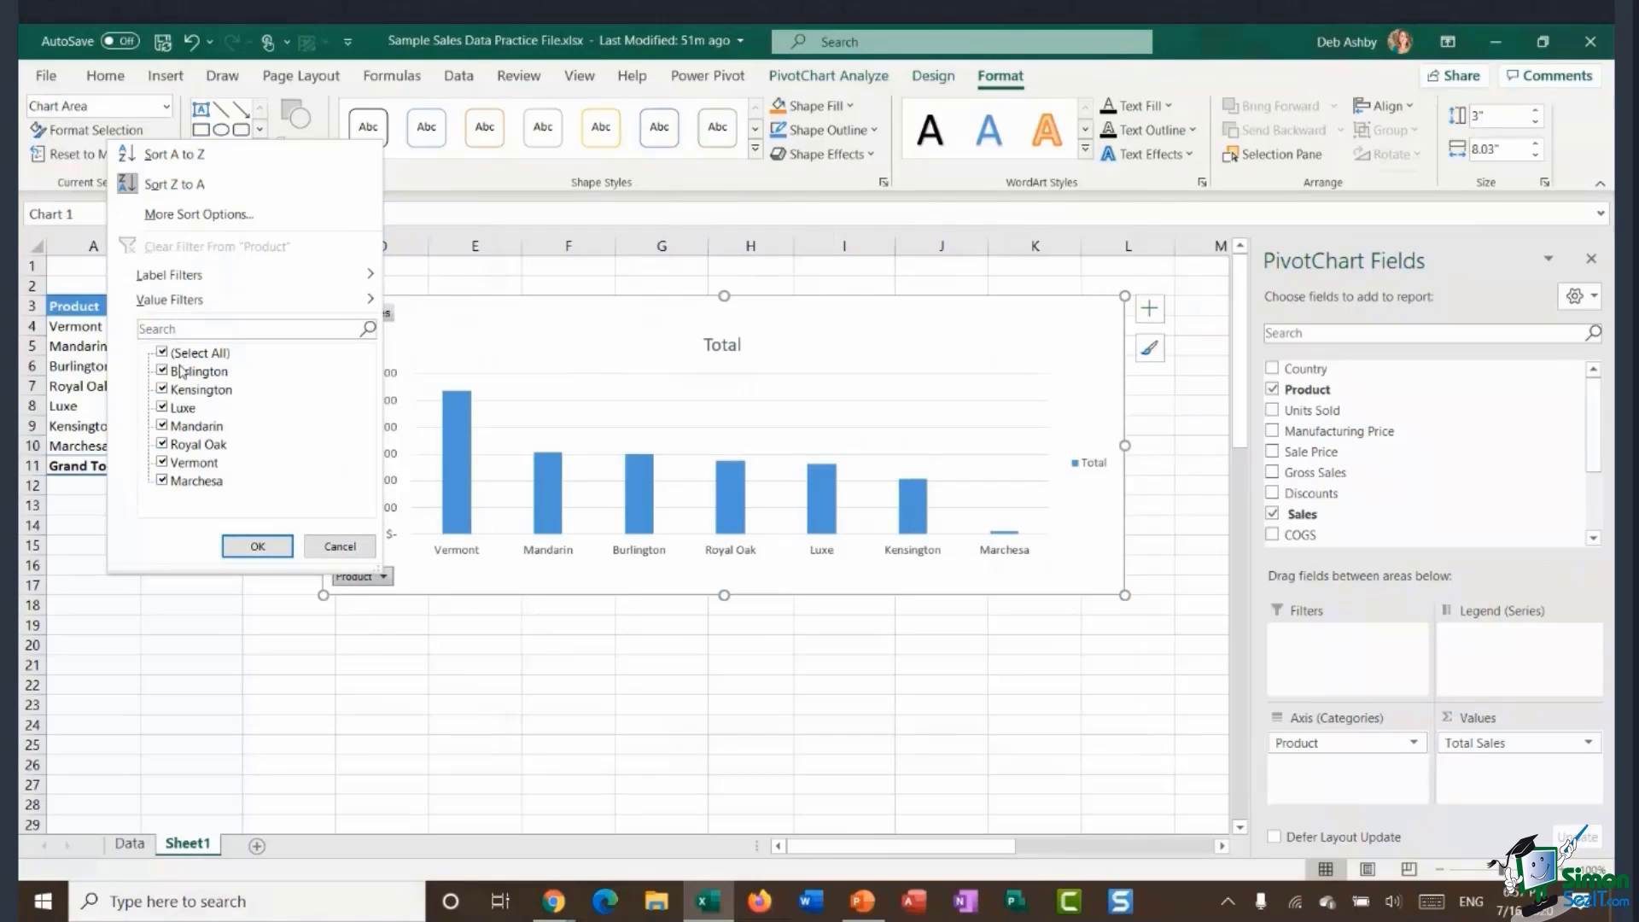
pyautogui.click(337, 546)
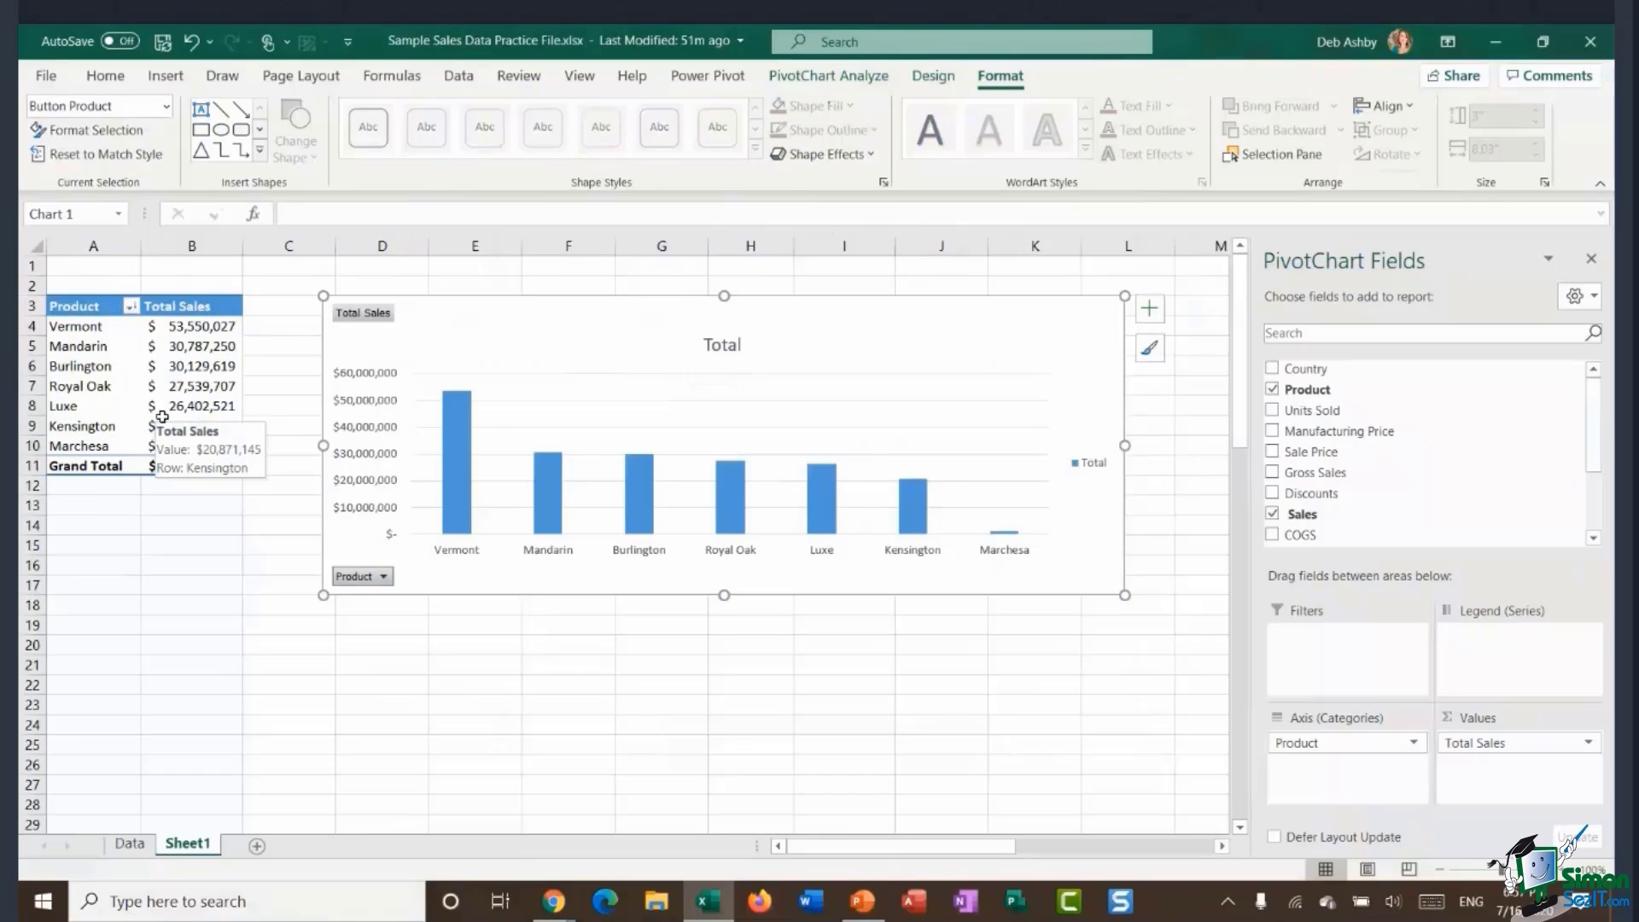
pyautogui.rightClick(360, 321)
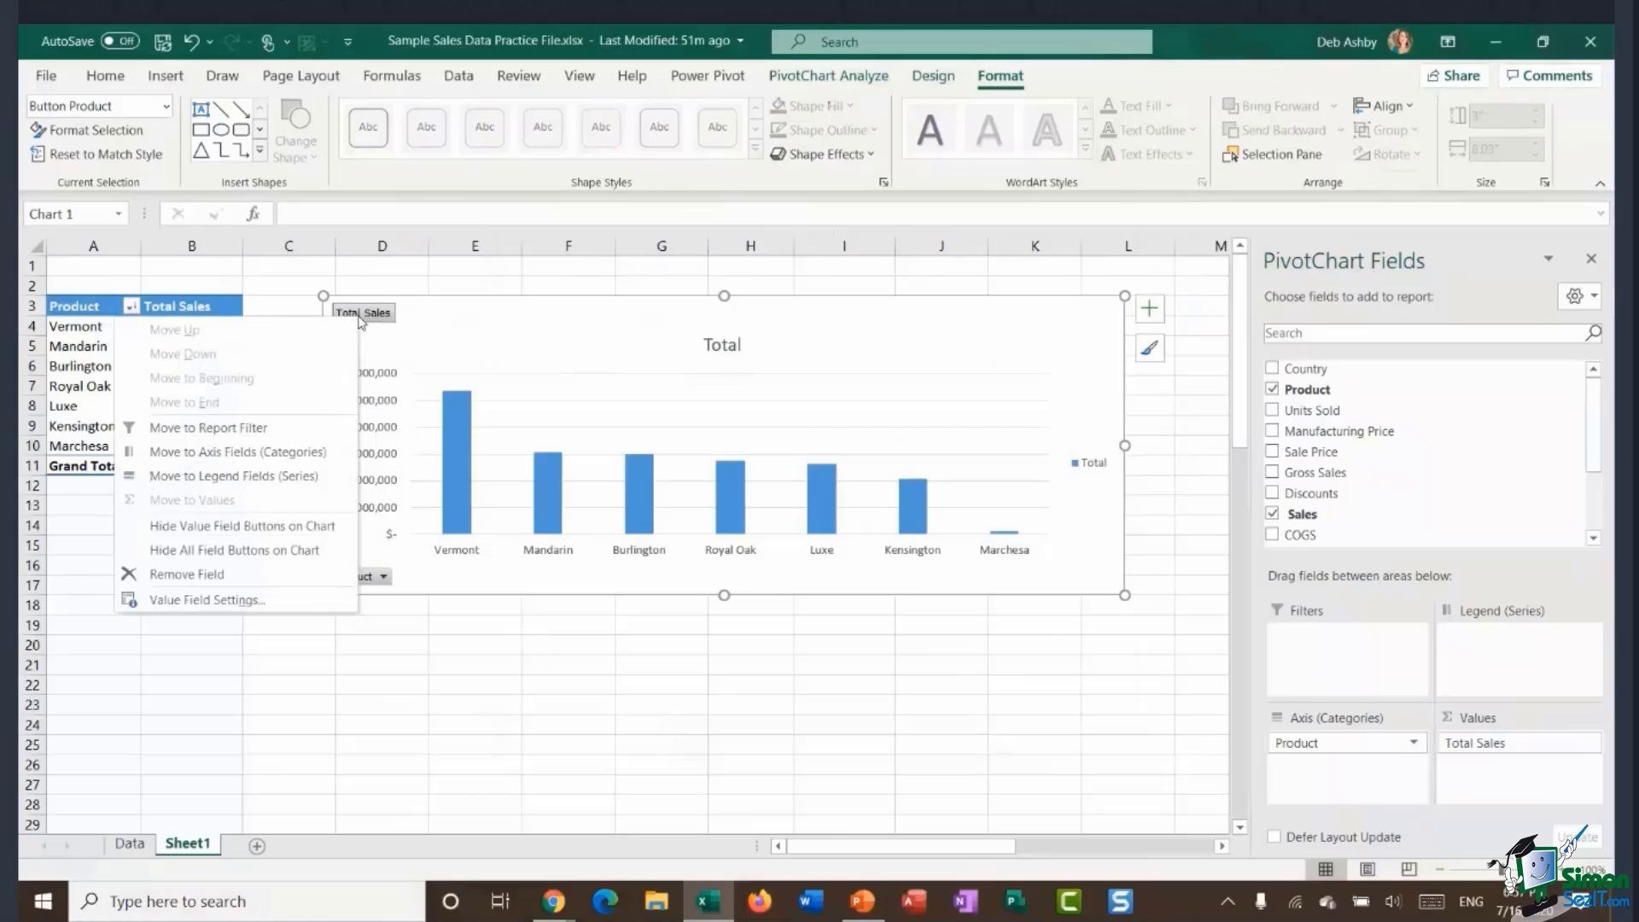
pyautogui.click(224, 551)
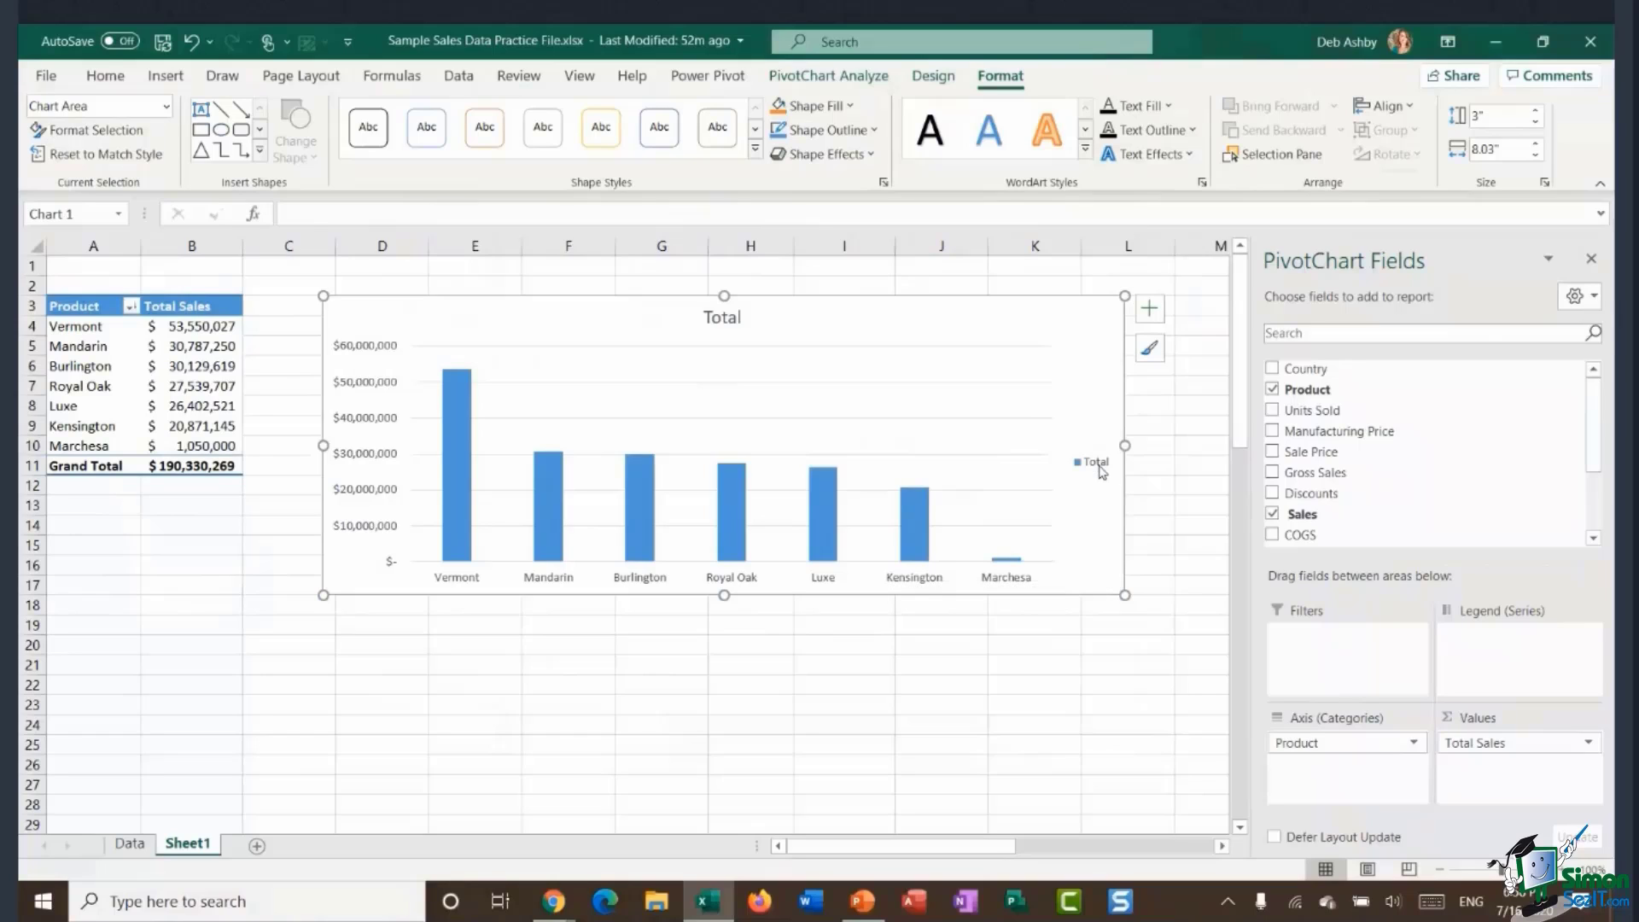
pyautogui.click(1101, 470)
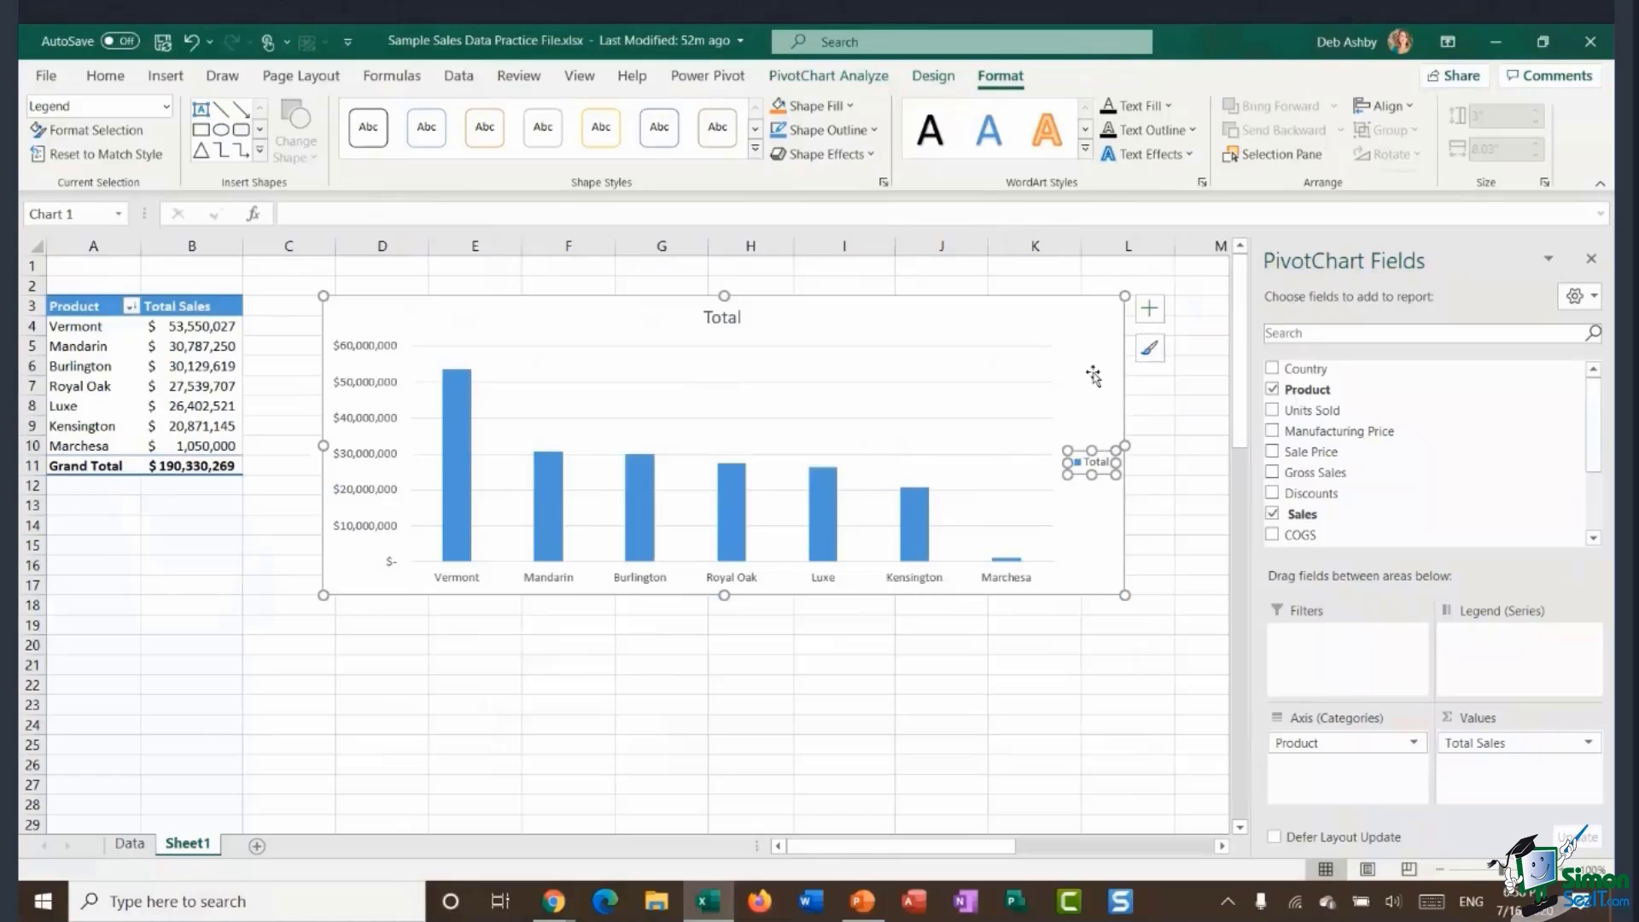
pyautogui.press('Delete')
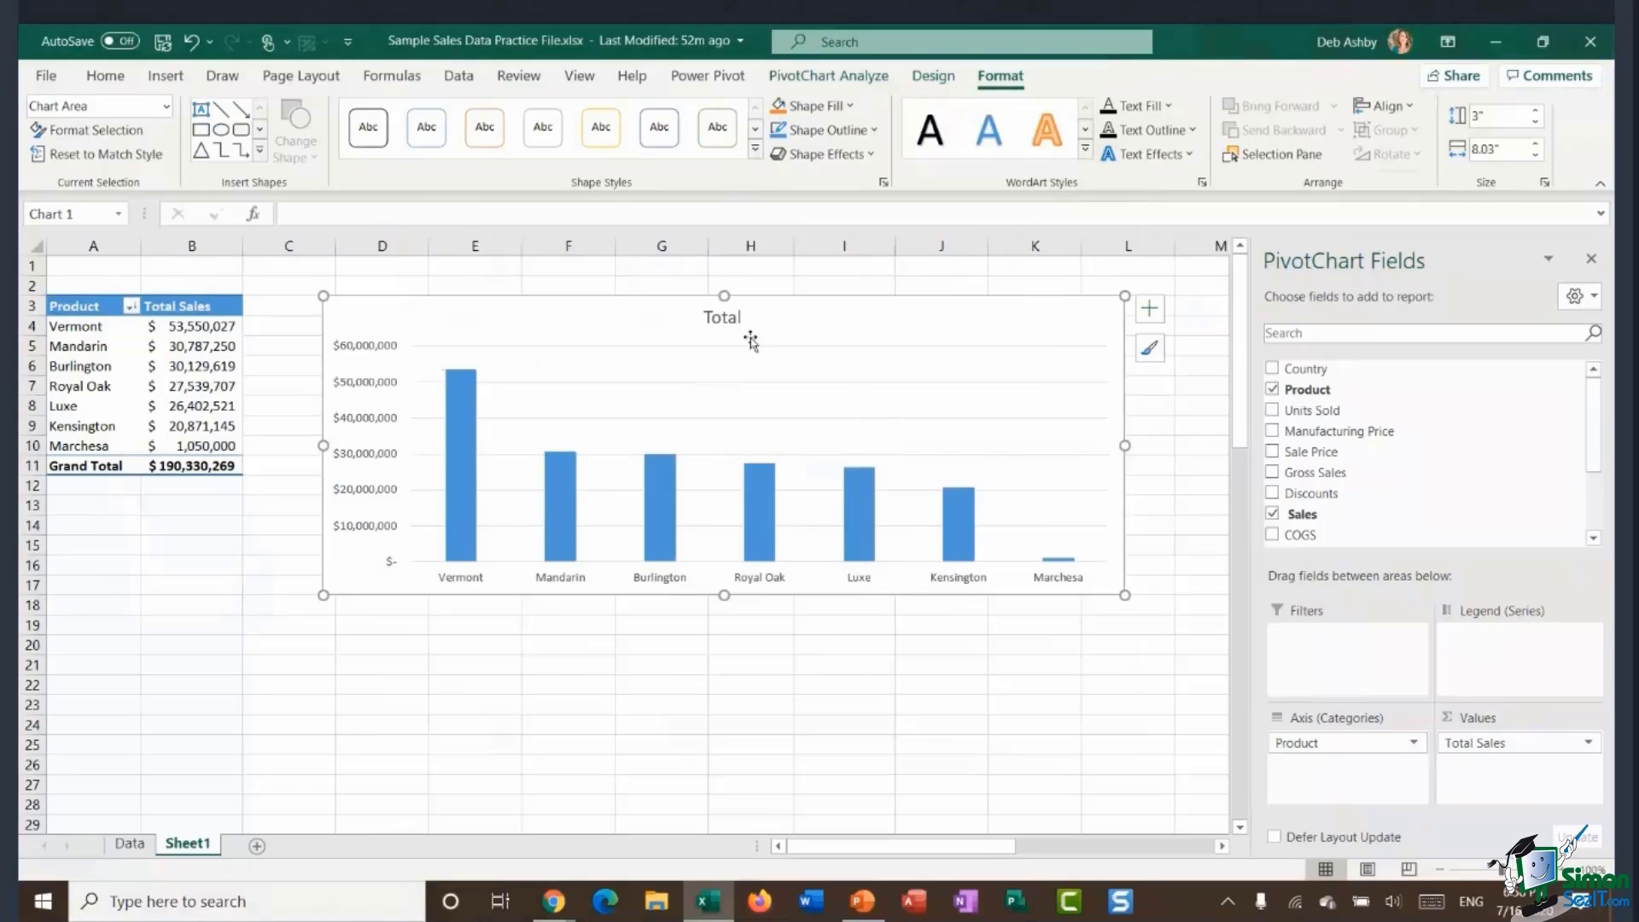
# Change the PivotChart's title to "Sales by Product".
pyautogui.click(723, 319)
pyautogui.doubleClick(726, 319)
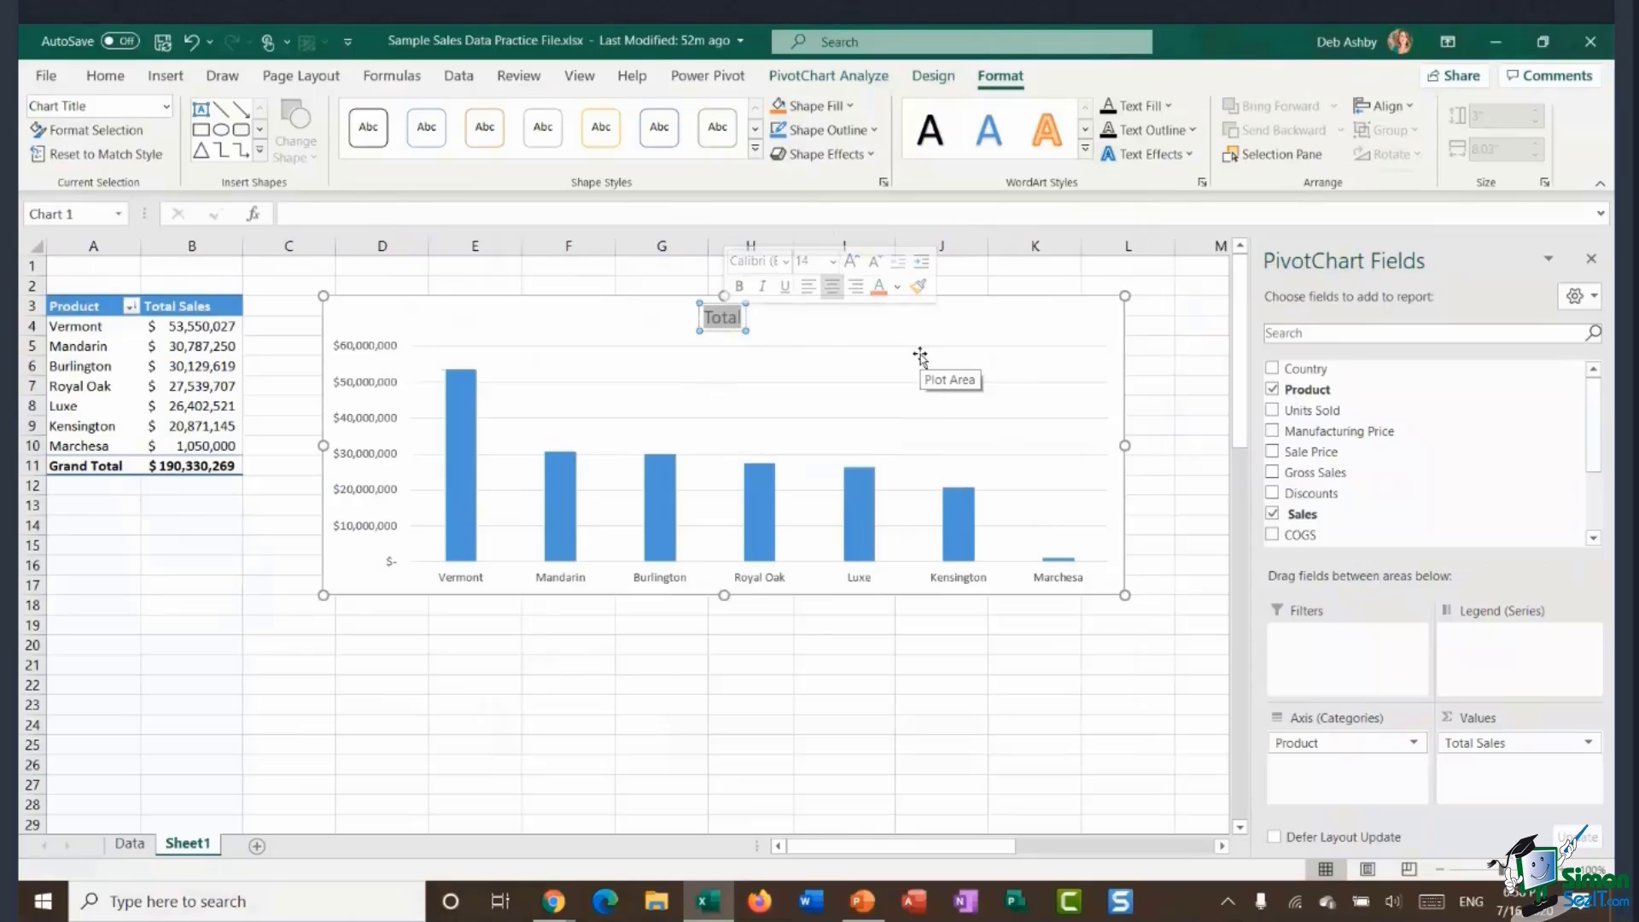
pyautogui.write('Sales by')
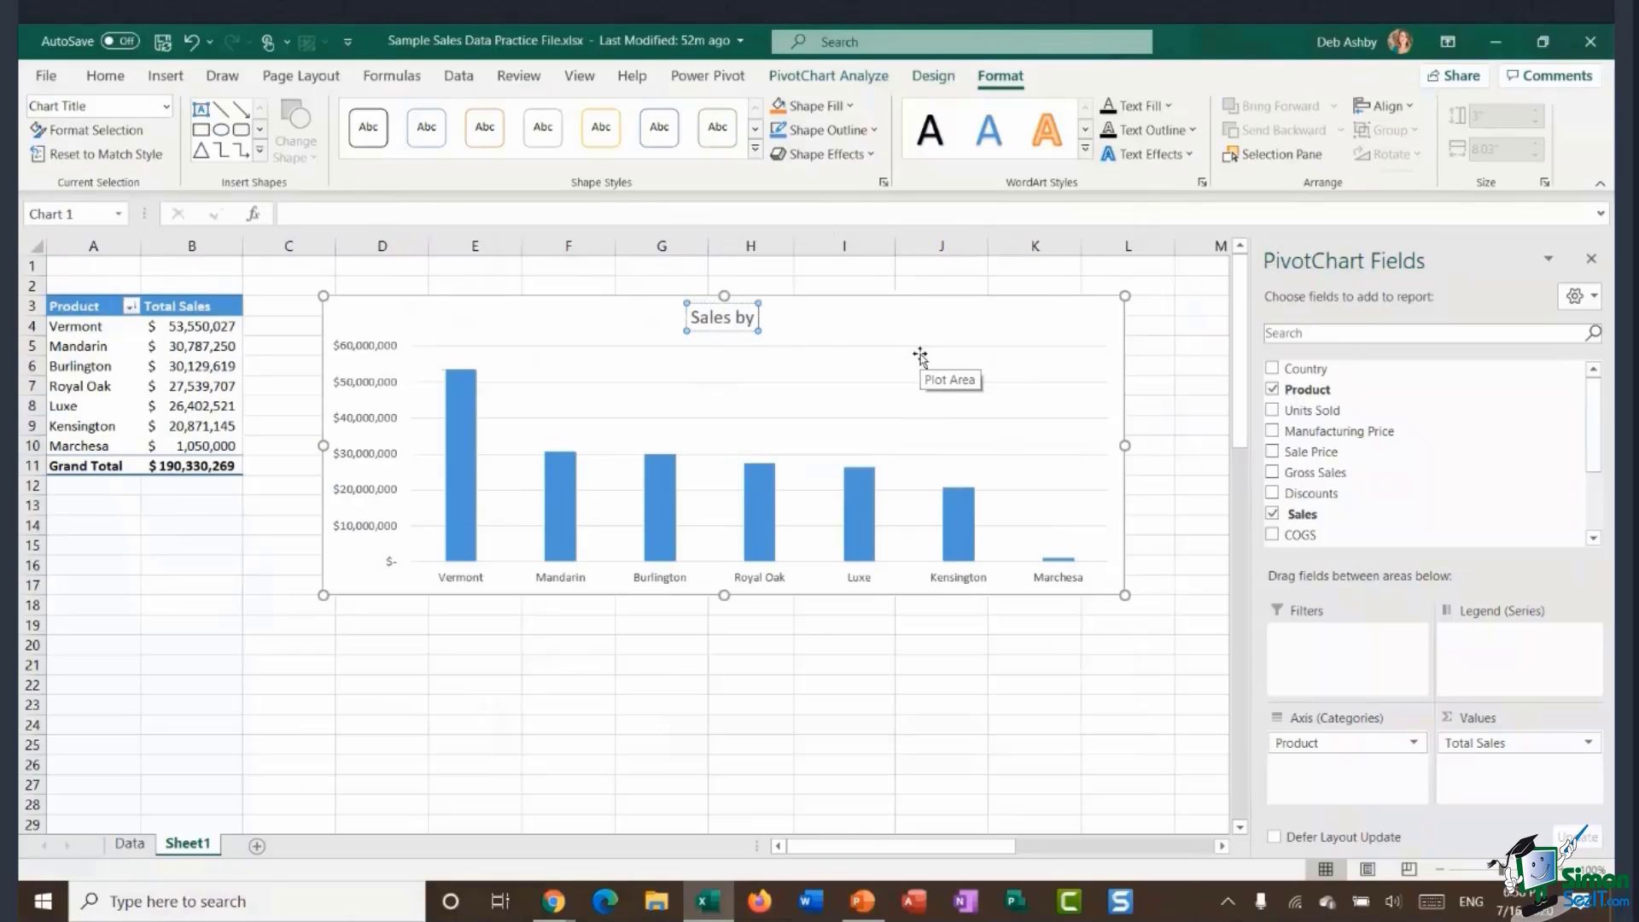
pyautogui.write(' Product')
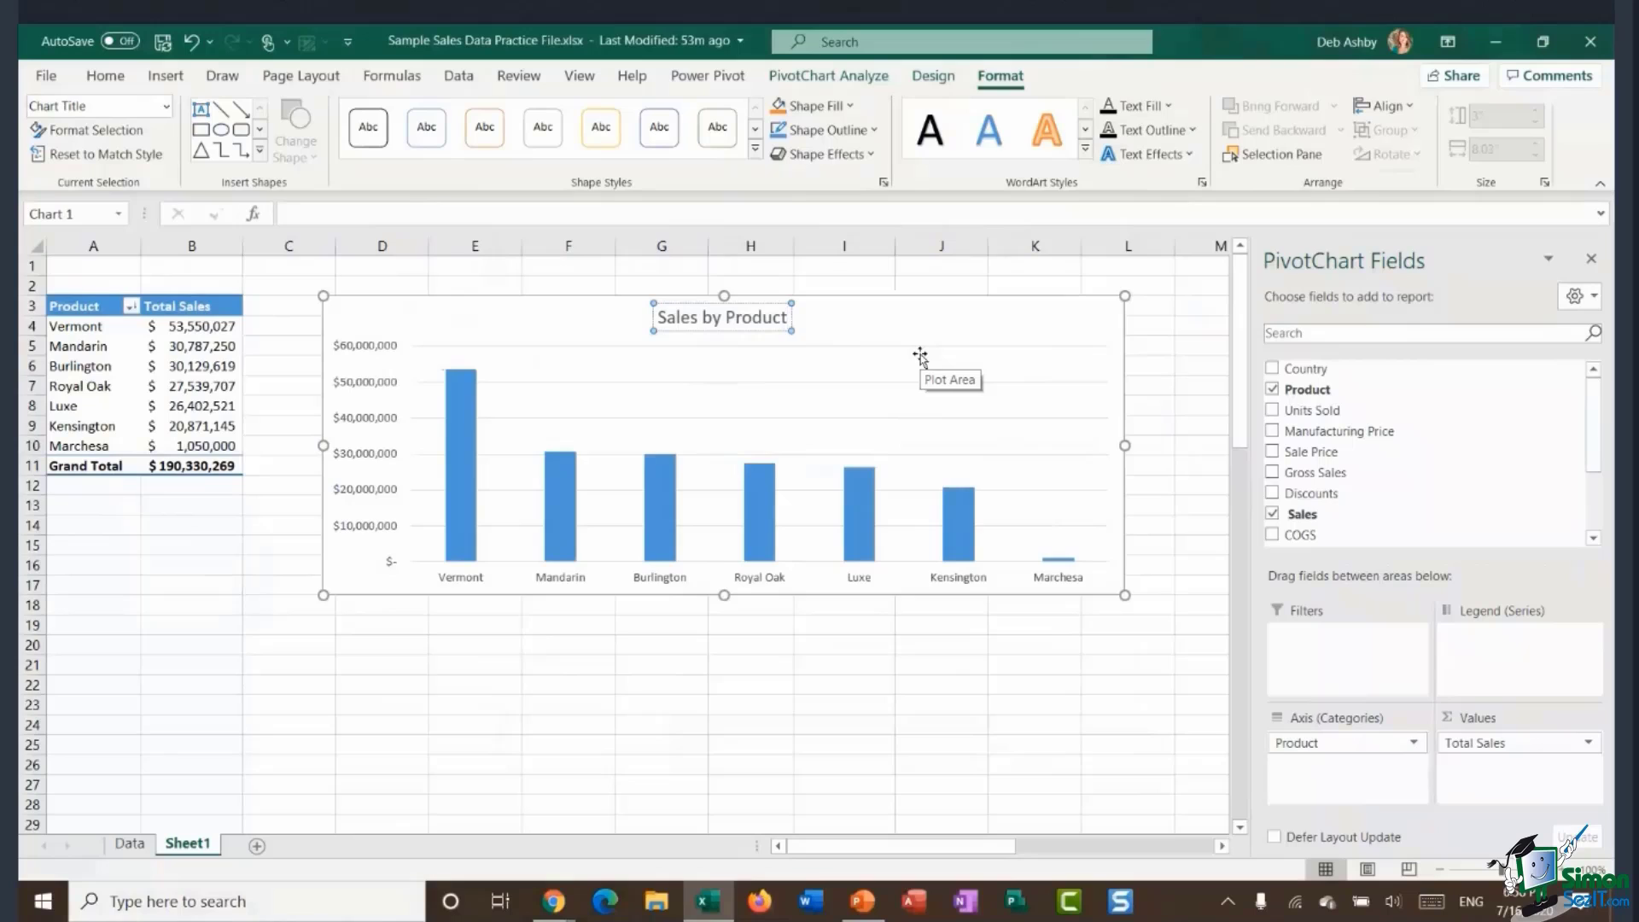
pyautogui.click(715, 709)
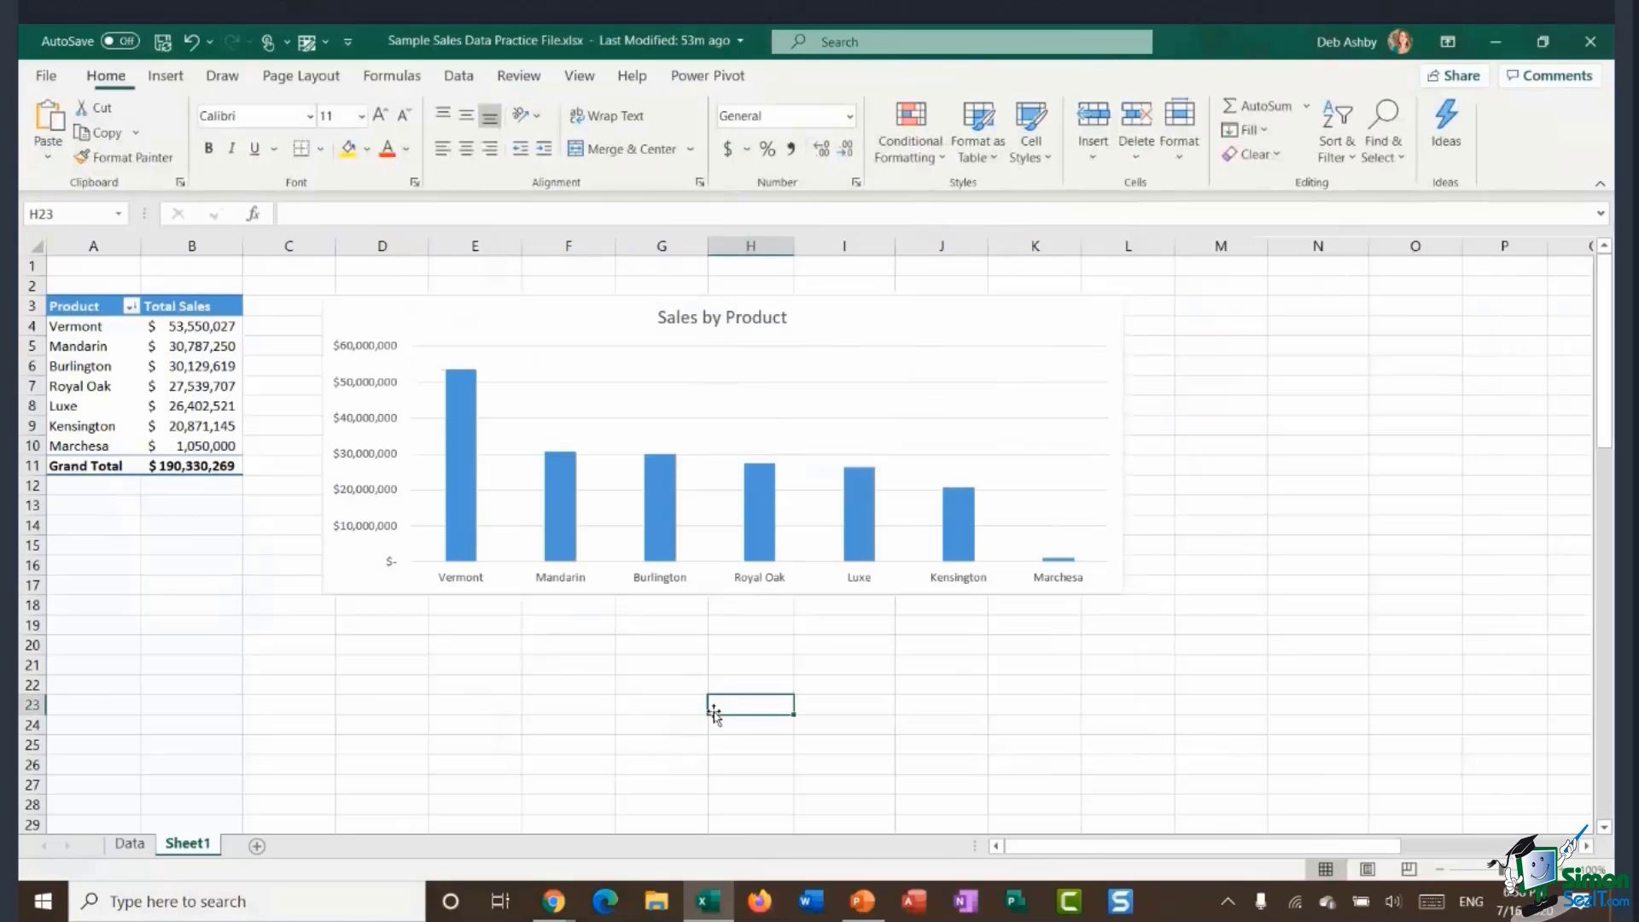
# Resize the PivotChart to about 2.13 inches high and 8.42 inches wide and move it closer to the PivotTable.
pyautogui.click(555, 331)
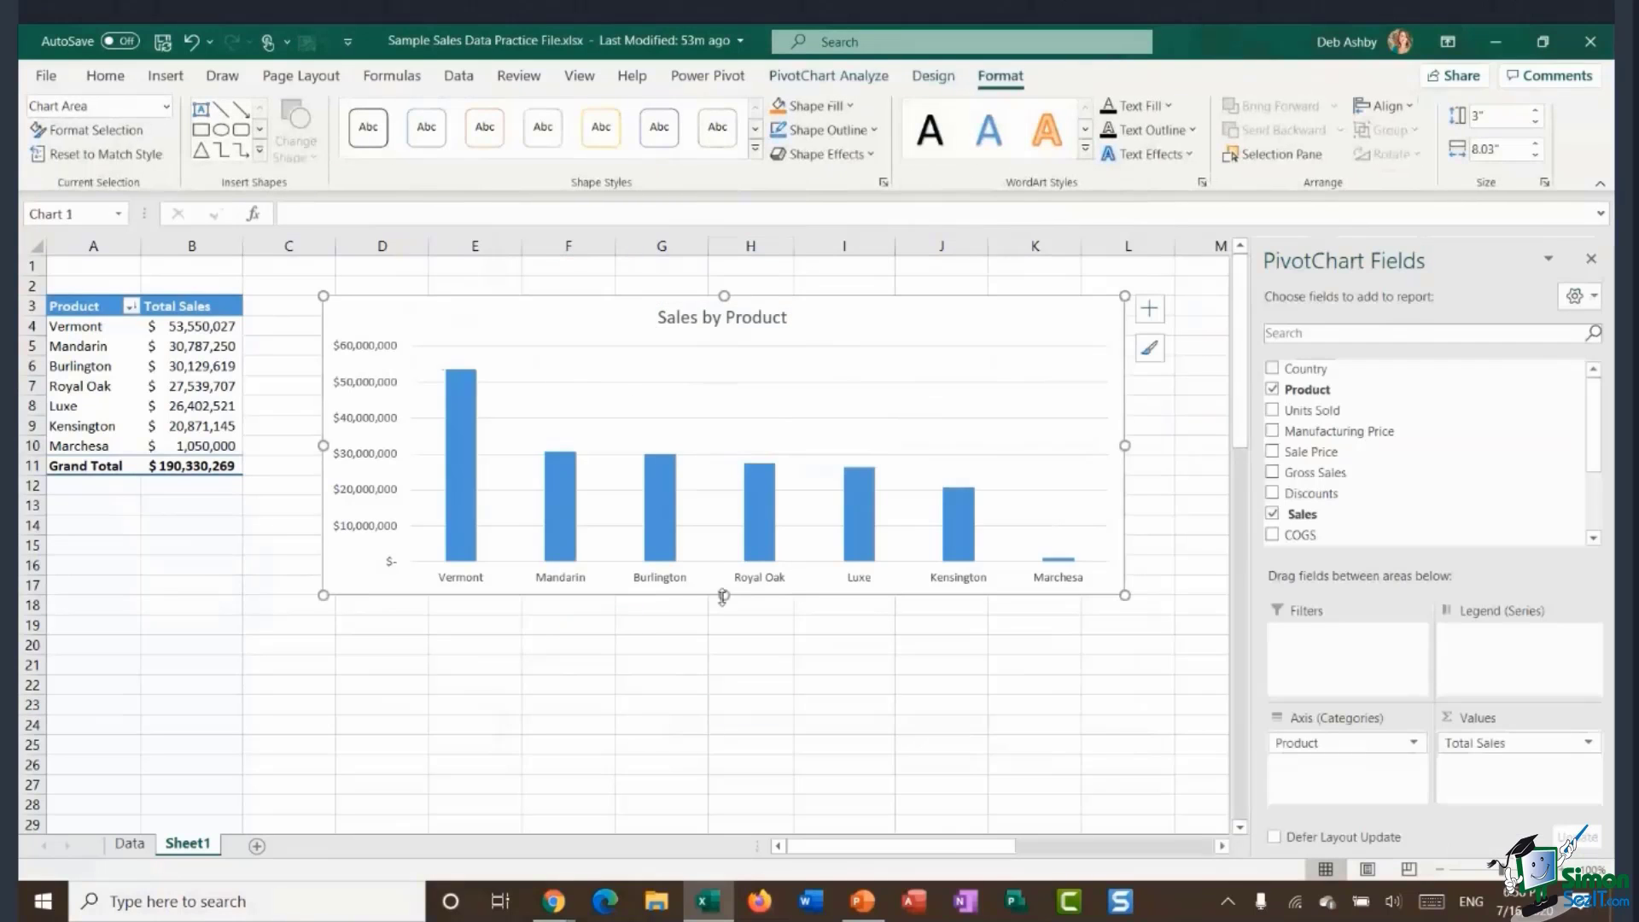
pyautogui.moveTo(723, 595); pyautogui.dragTo(724, 509)
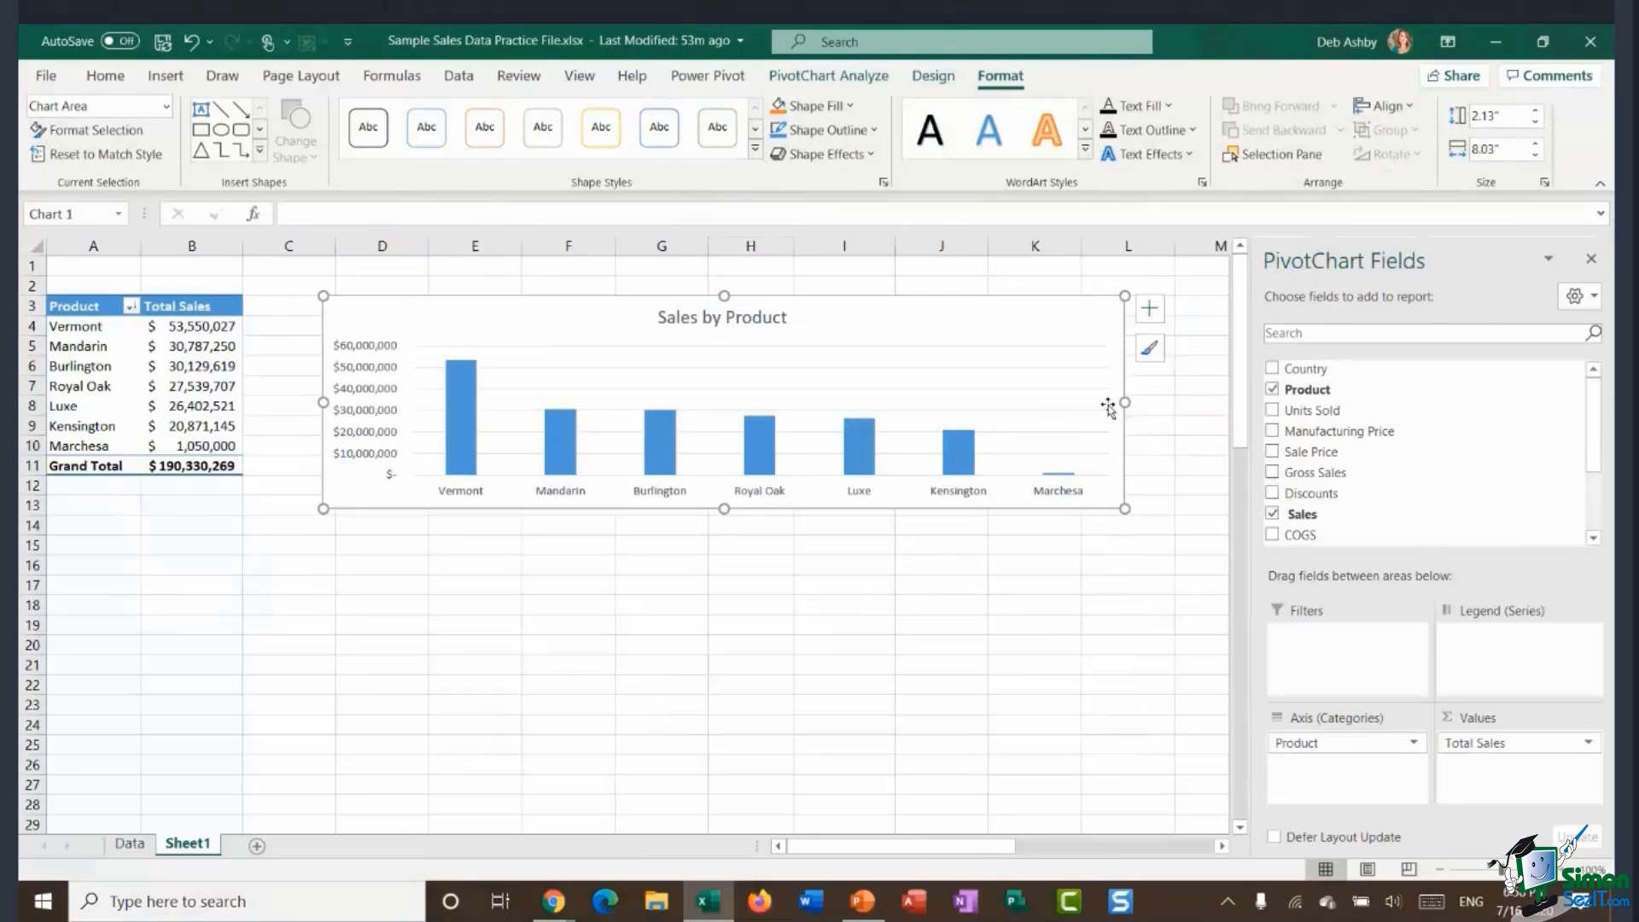
pyautogui.moveTo(1125, 402); pyautogui.dragTo(1164, 402)
pyautogui.moveTo(958, 306); pyautogui.dragTo(922, 309)
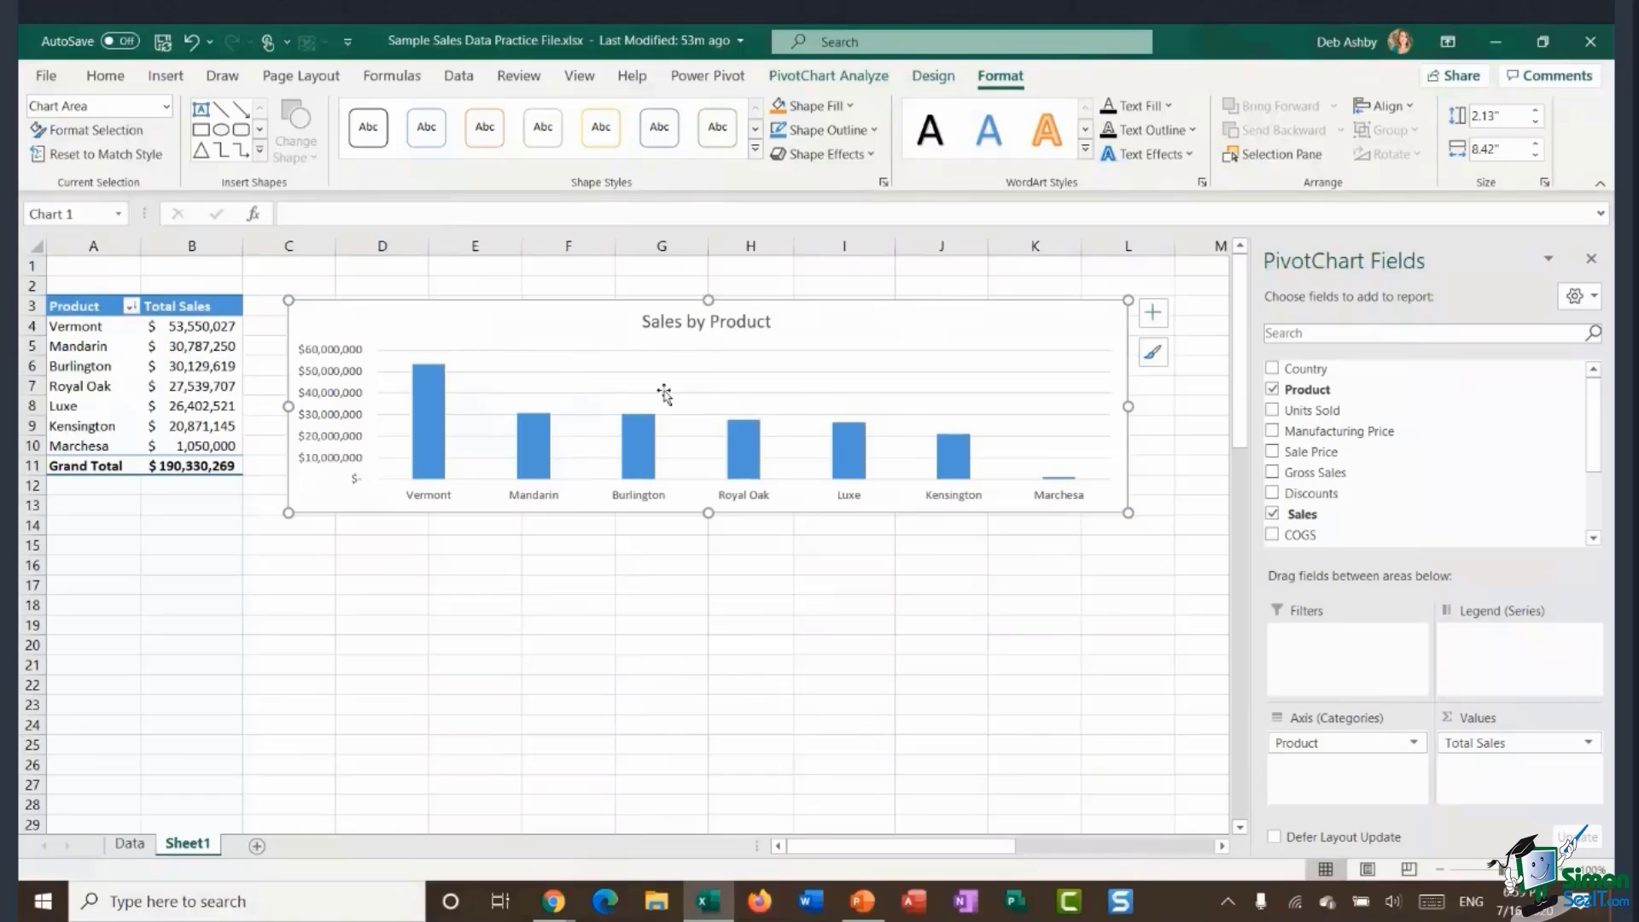
# Select the chart's plot area and its column data series in turn to check which chart element is current.
pyautogui.moveTo(636, 453)
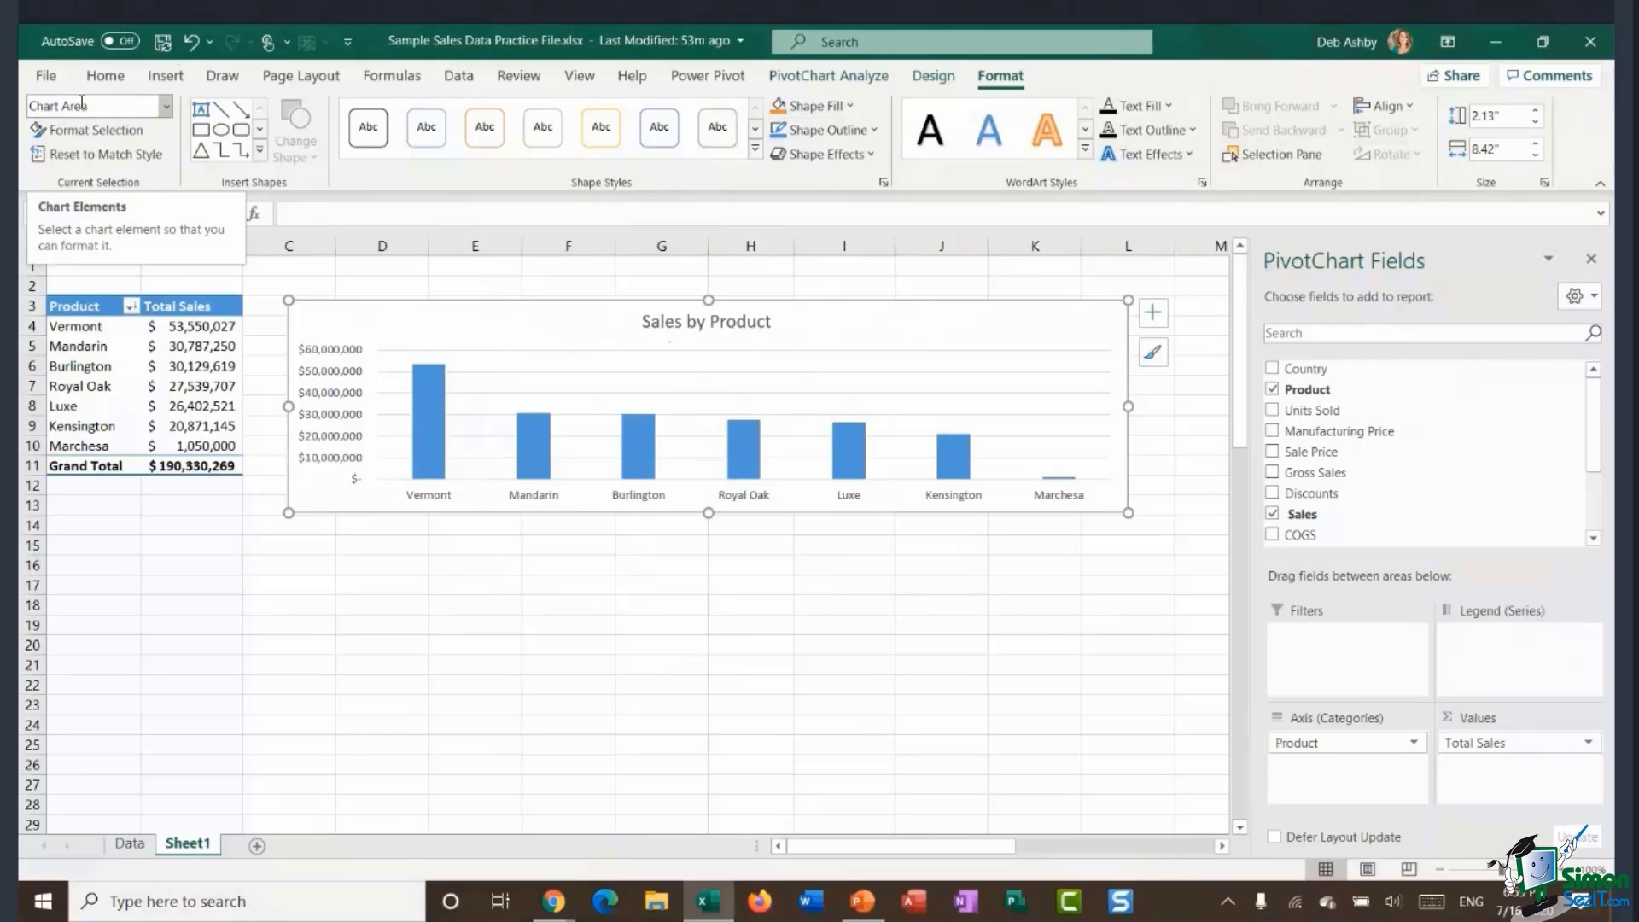
pyautogui.click(891, 386)
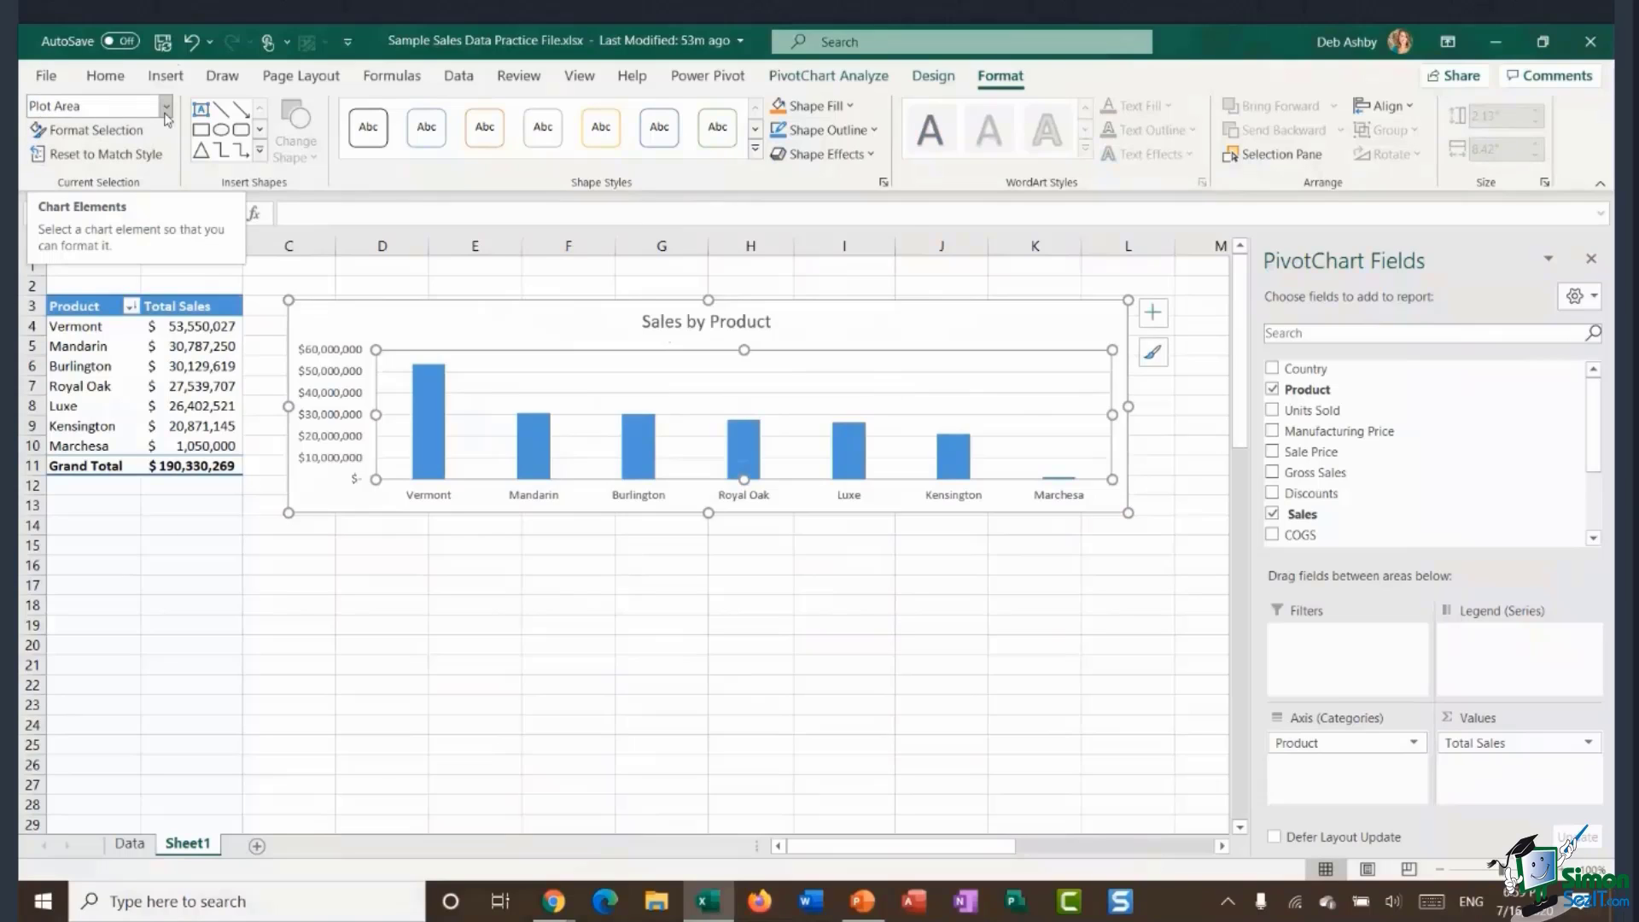
pyautogui.click(432, 438)
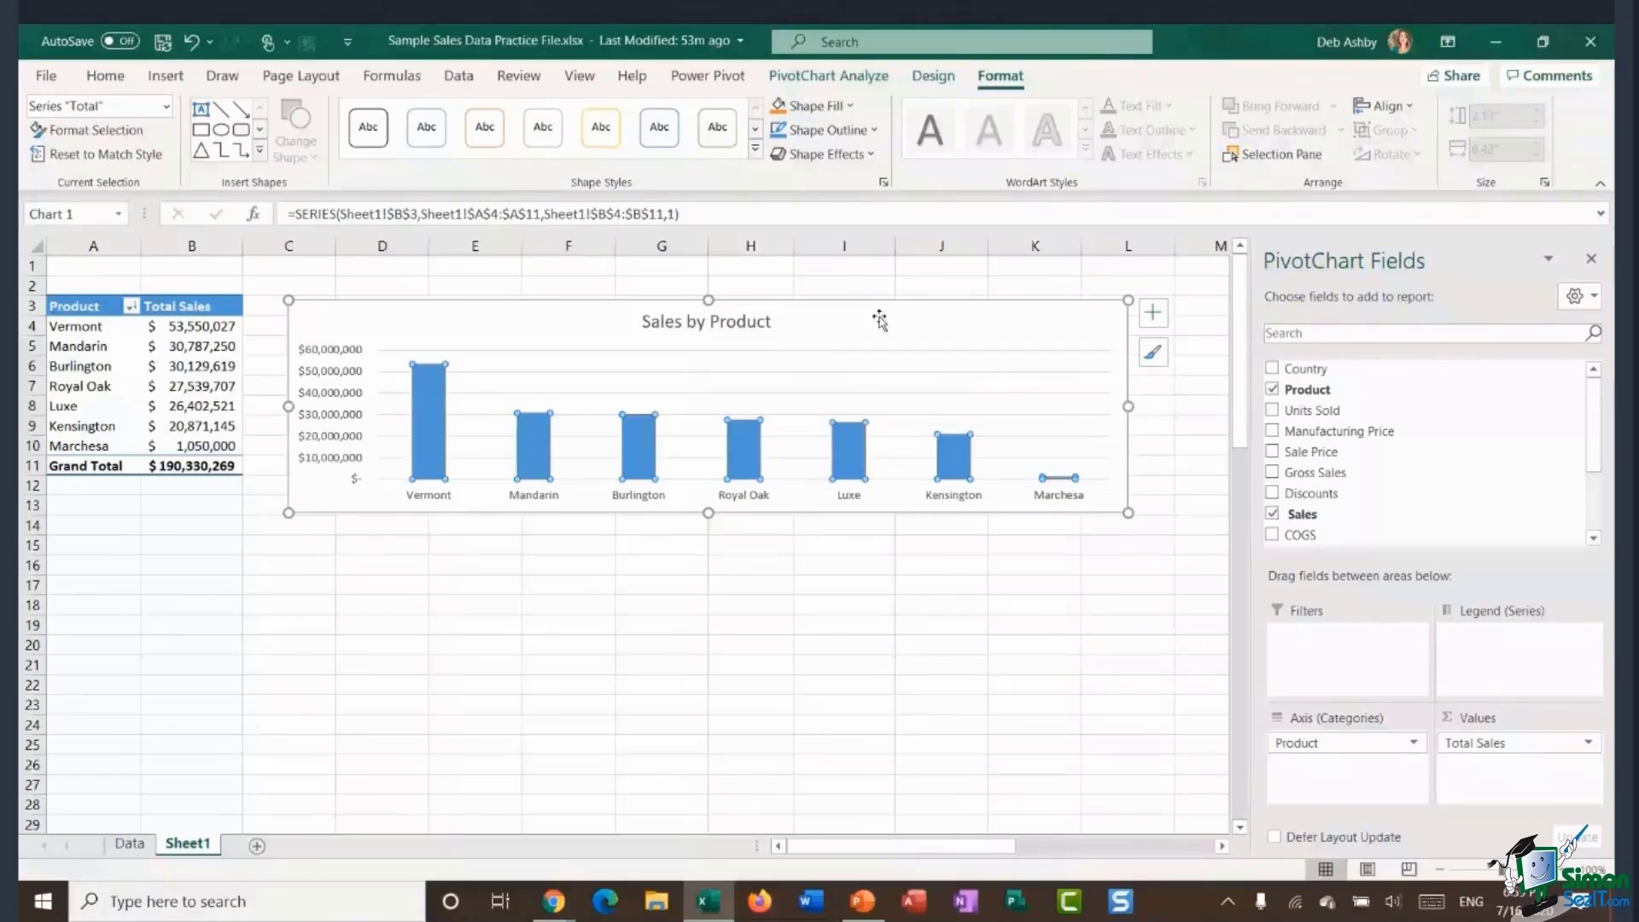
# Select the chart's plot area and chart area directly, and review the list of chart elements, choosing Chart Area there.
pyautogui.click(851, 381)
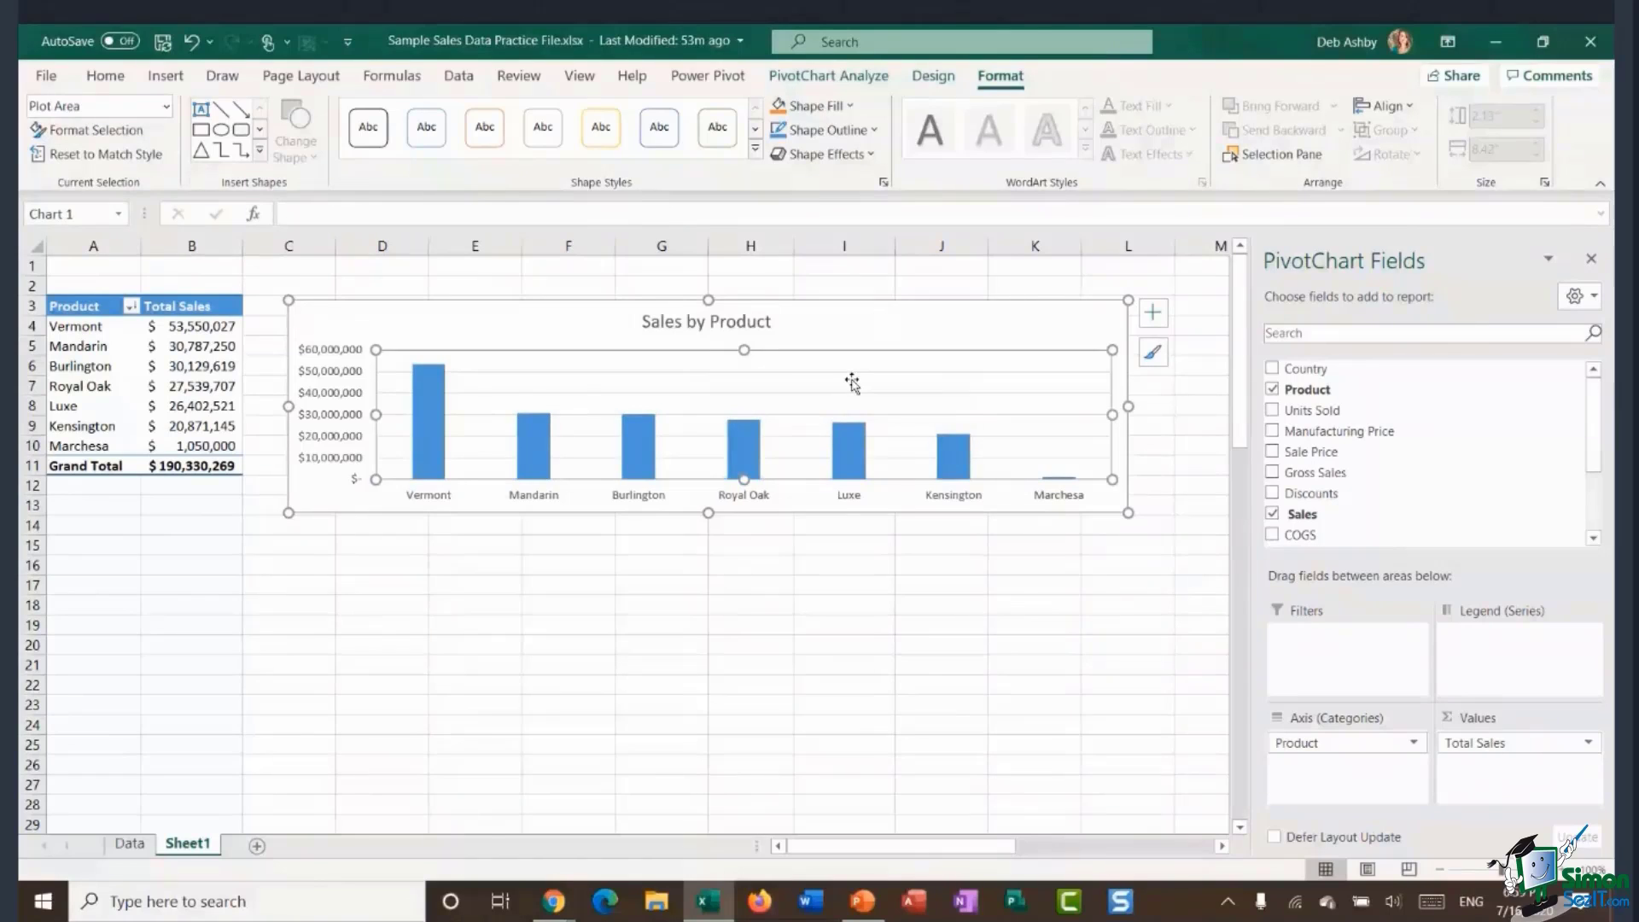
pyautogui.click(880, 331)
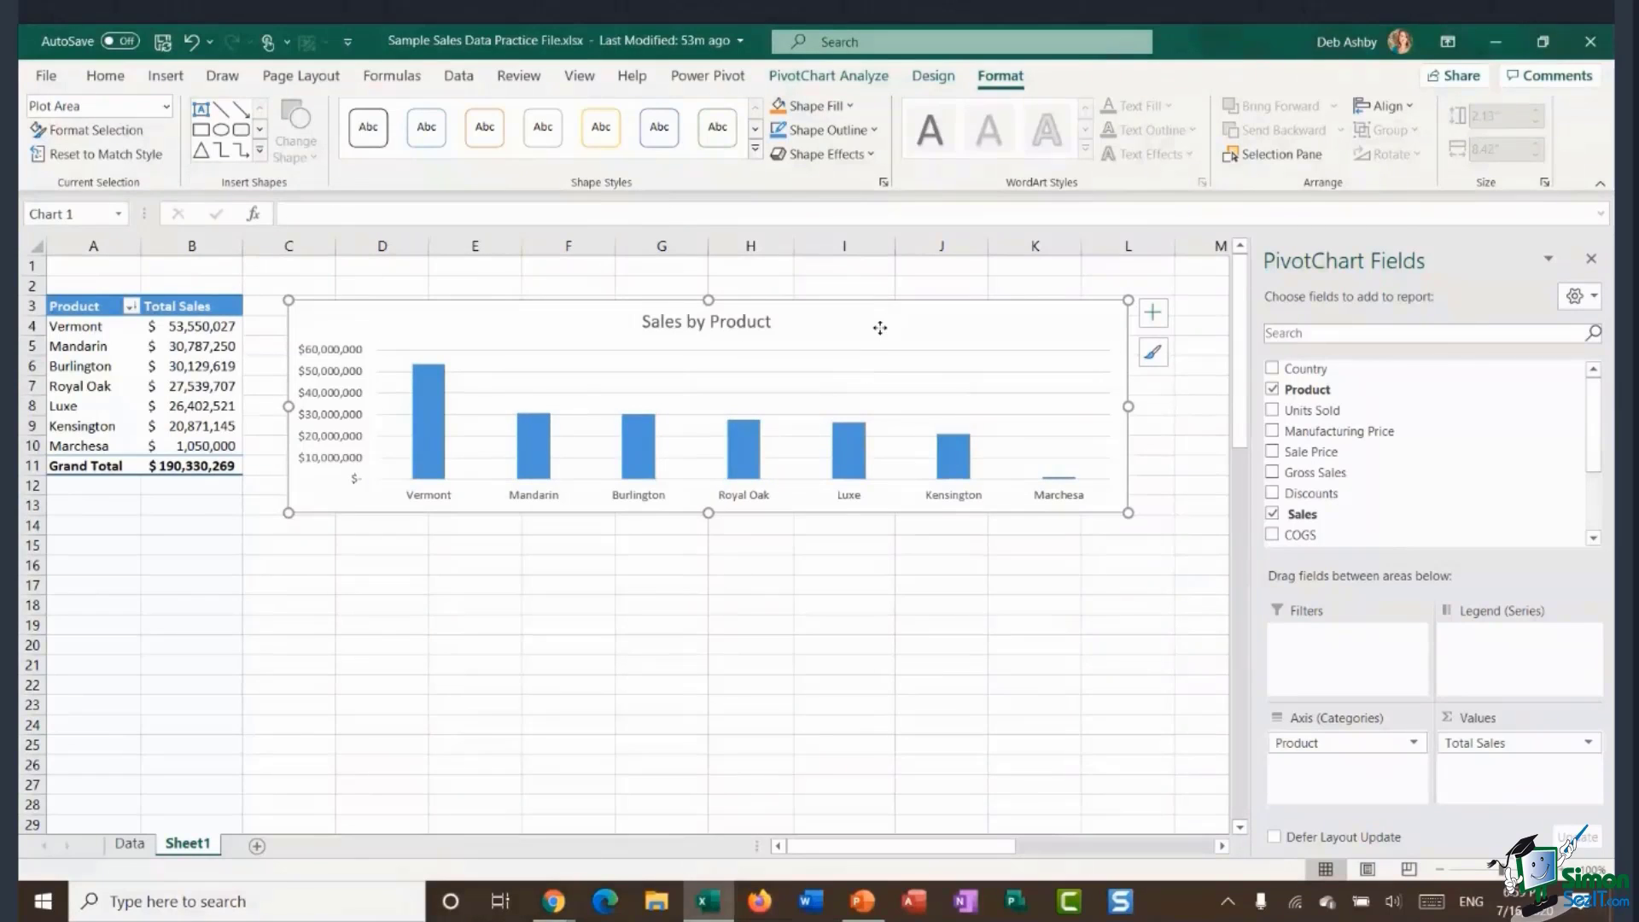
pyautogui.click(166, 107)
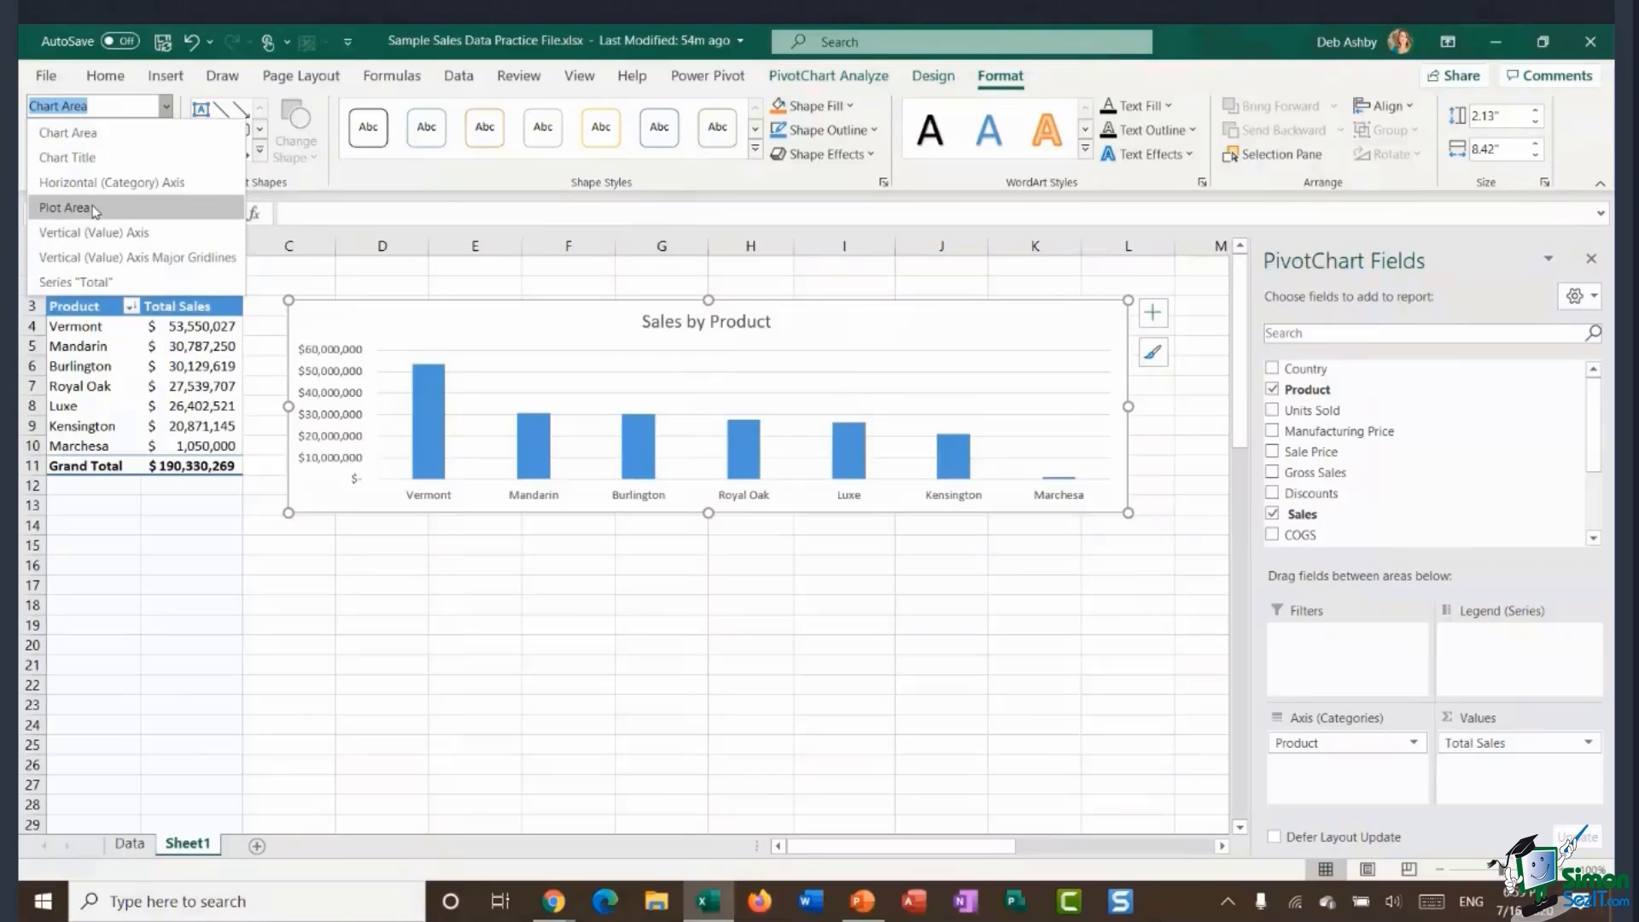
pyautogui.click(127, 134)
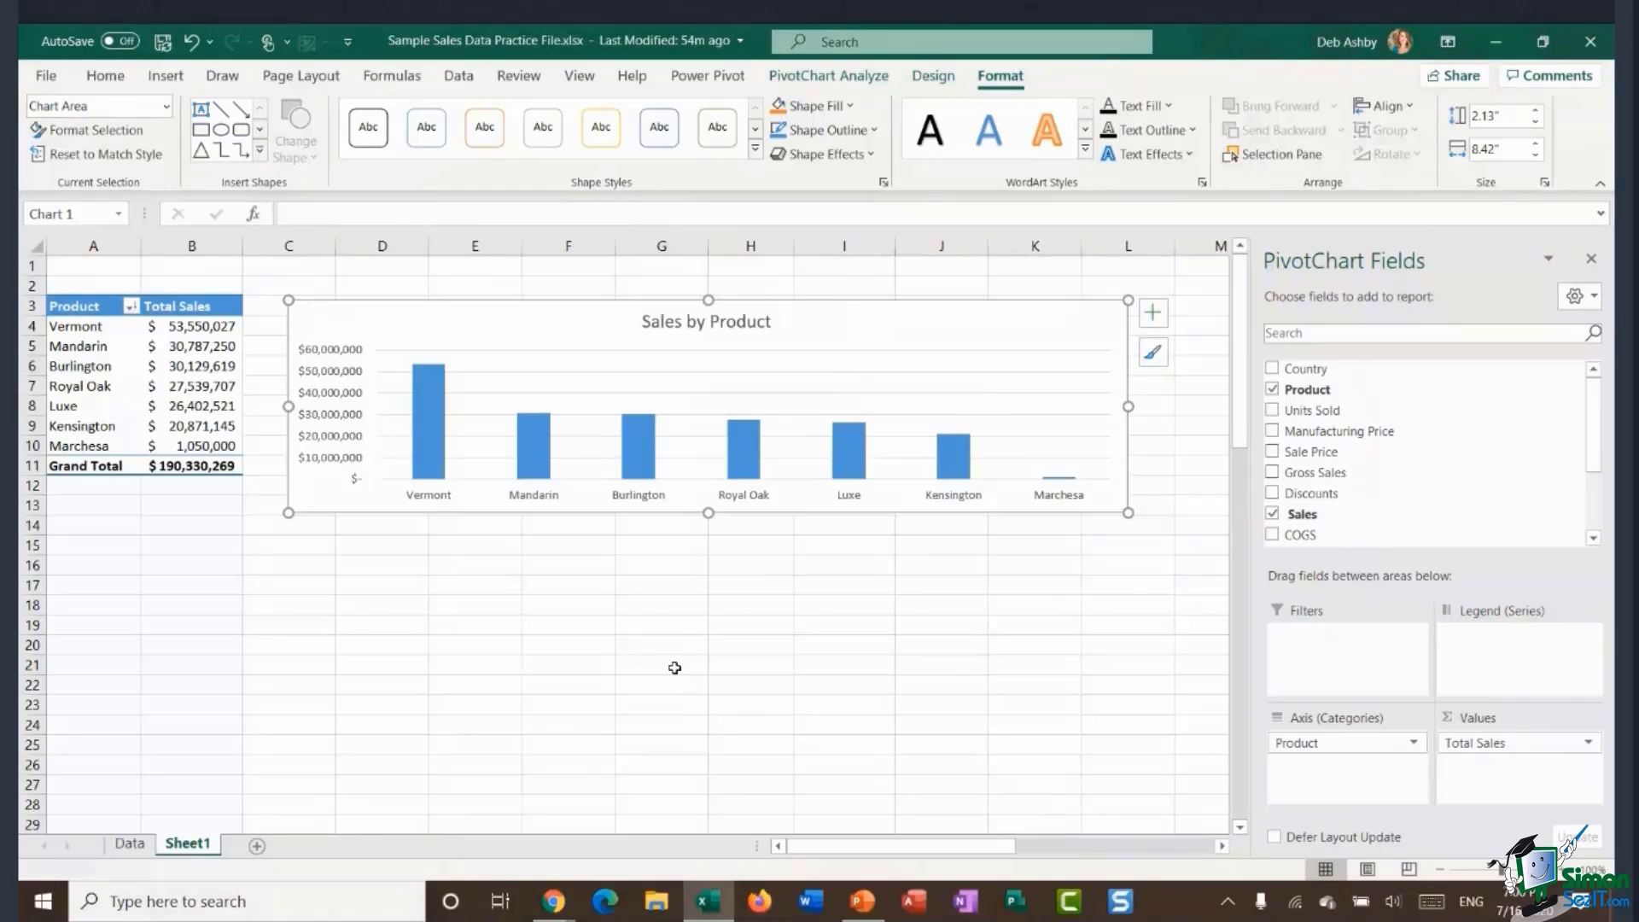
# Fill the chart's column data series with the standard red colour.
pyautogui.click(421, 440)
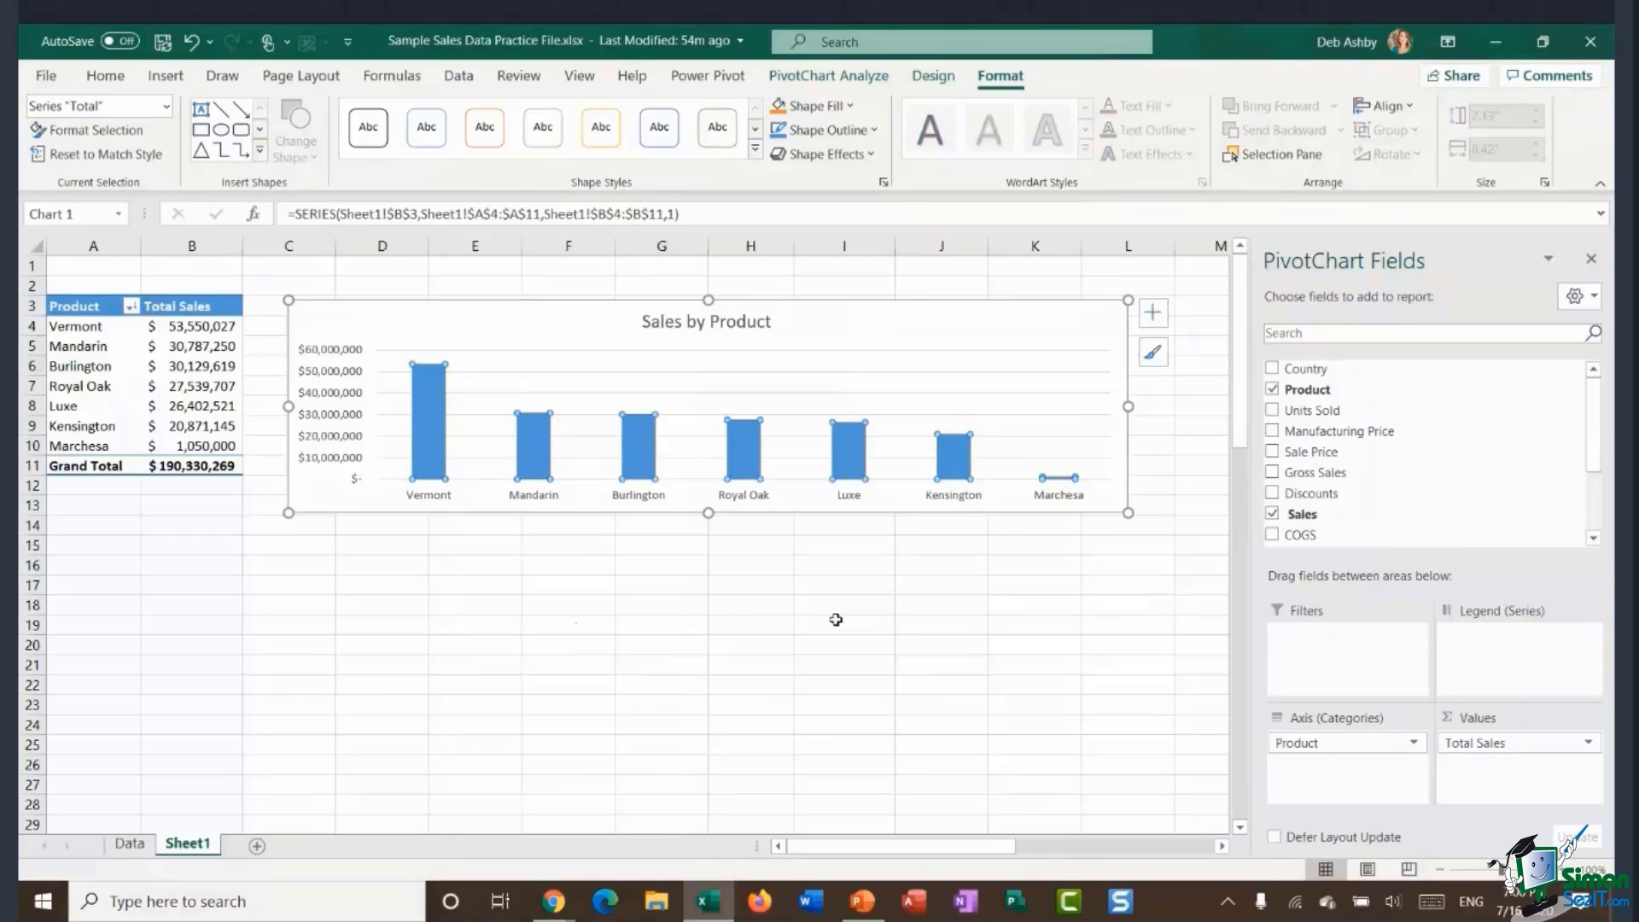
pyautogui.click(850, 106)
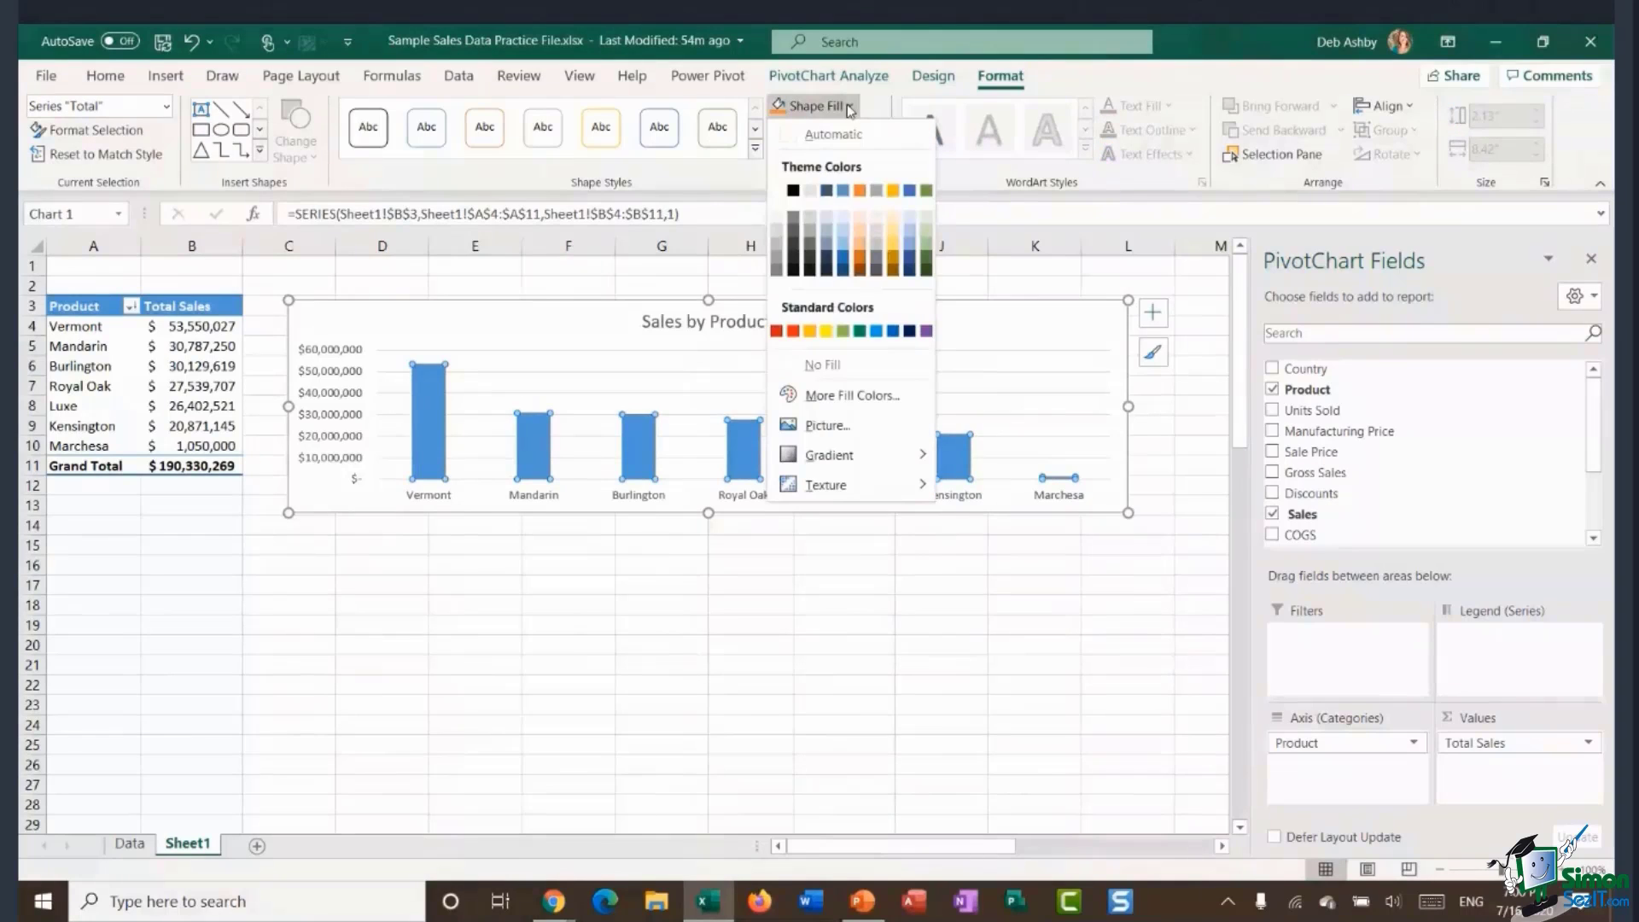
pyautogui.click(779, 333)
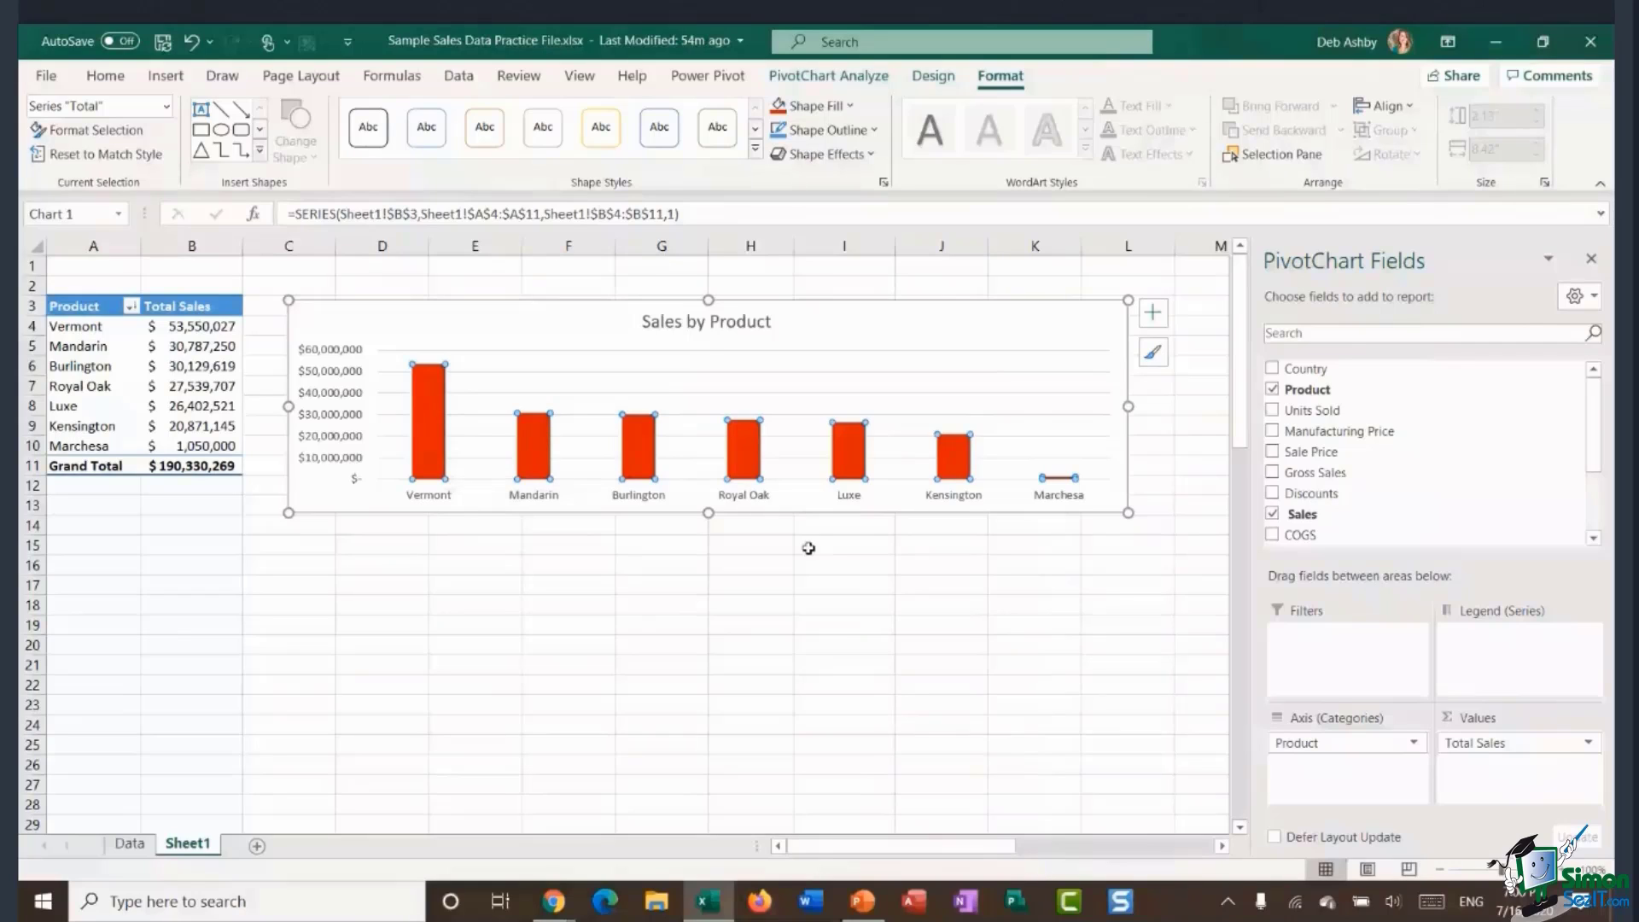
# Widen the chart's columns by reducing the data series gap width to about 86%.
pyautogui.rightClick(536, 439)
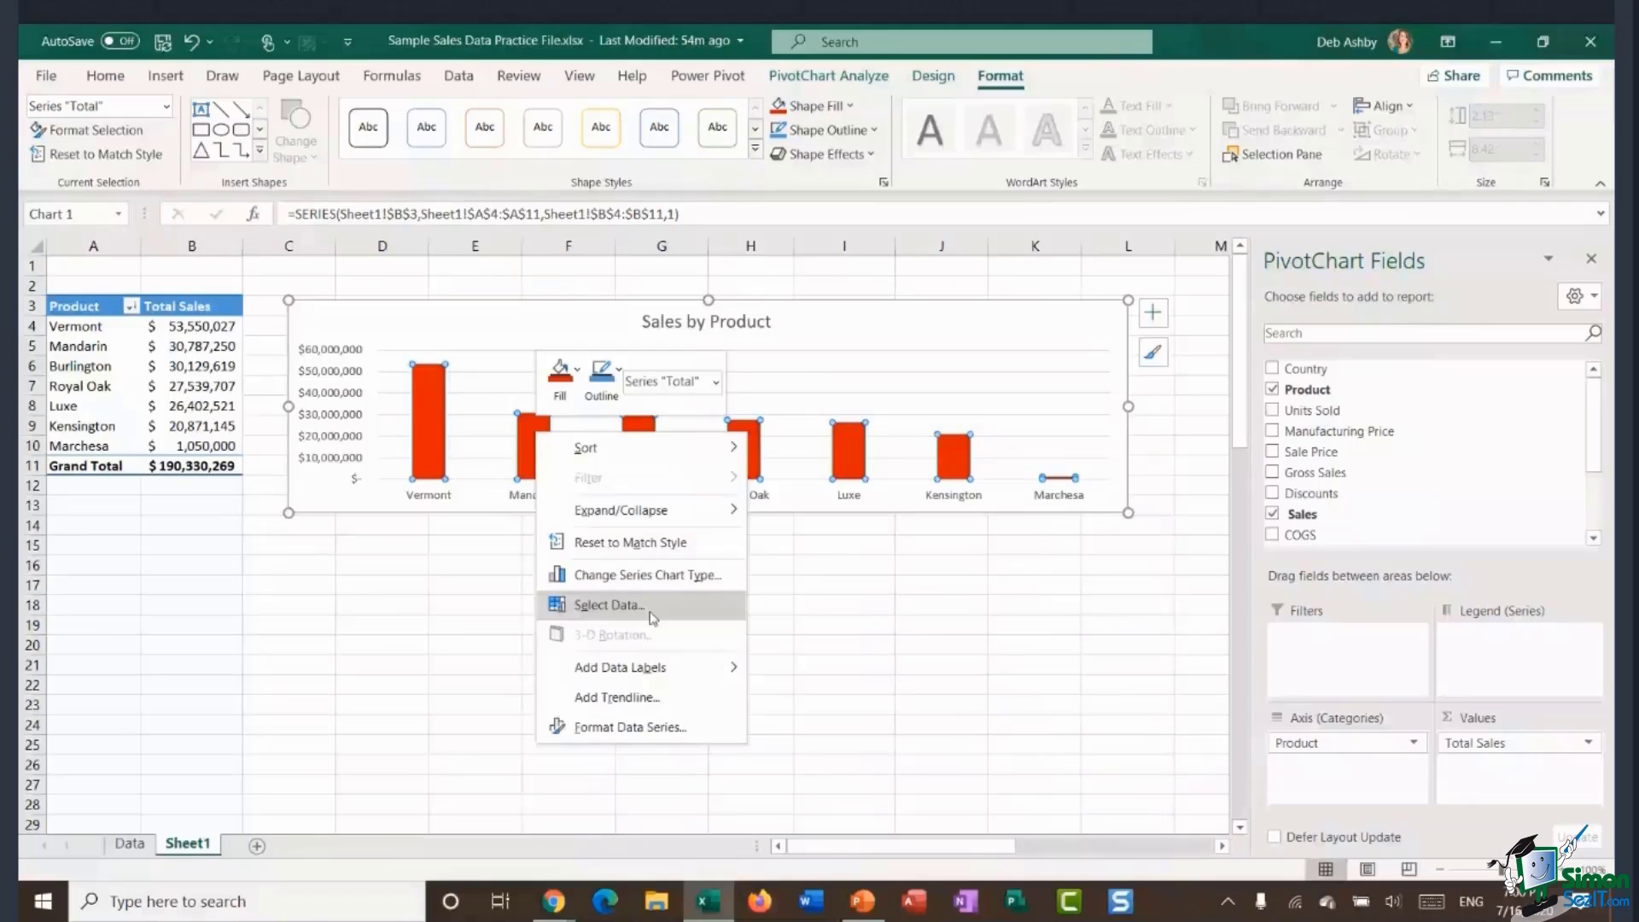
pyautogui.click(653, 730)
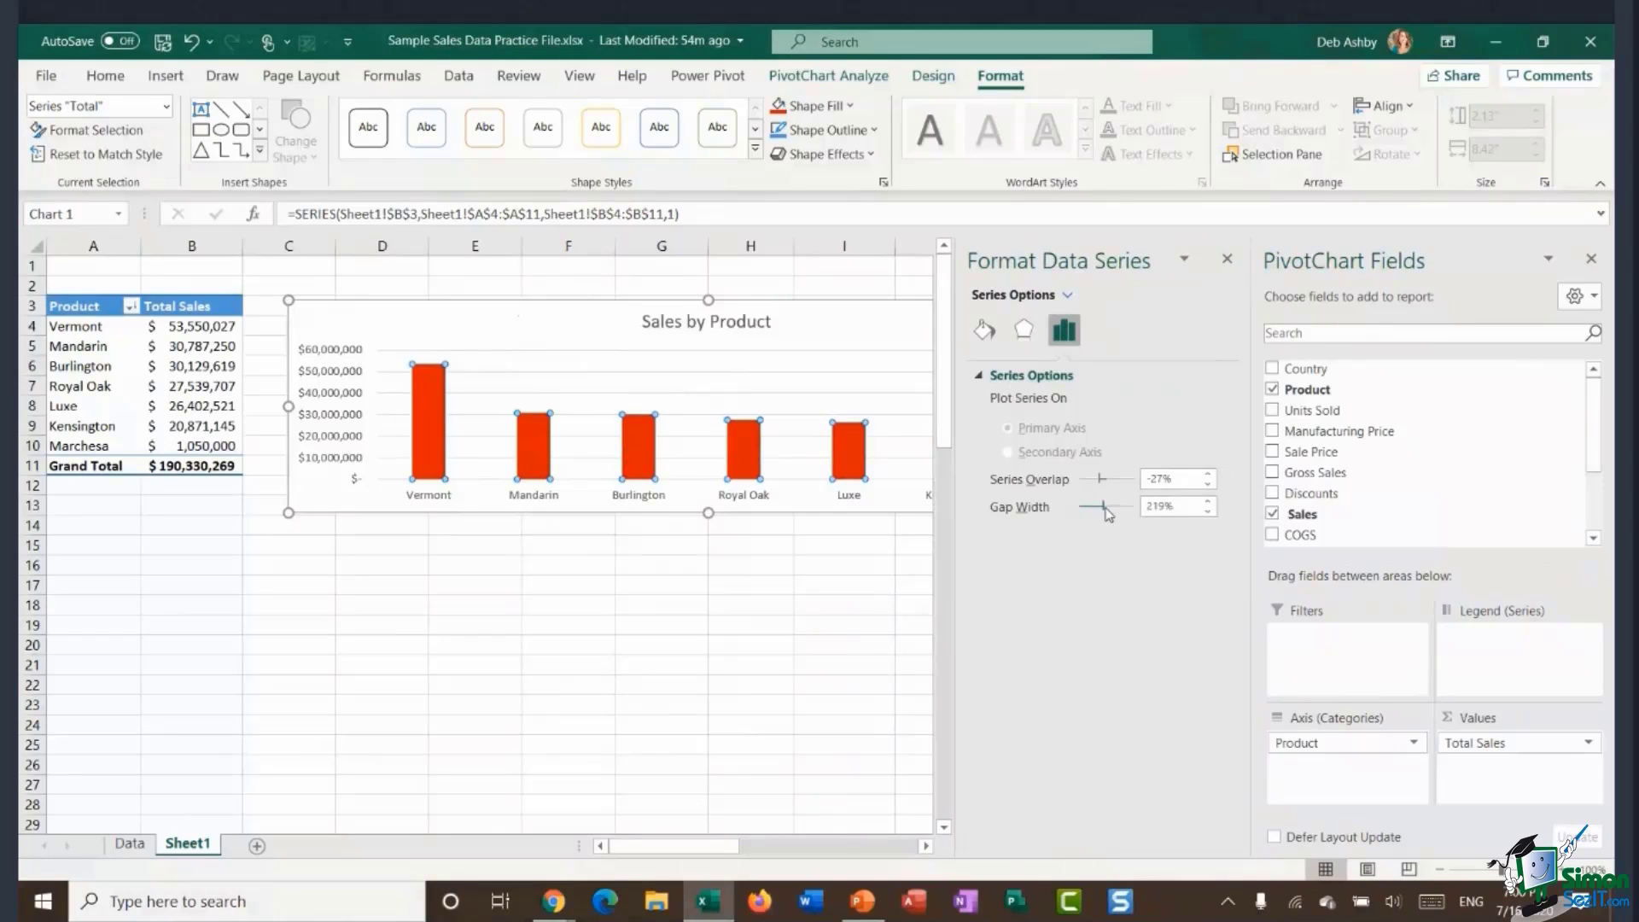
pyautogui.moveTo(1104, 513); pyautogui.dragTo(1090, 509)
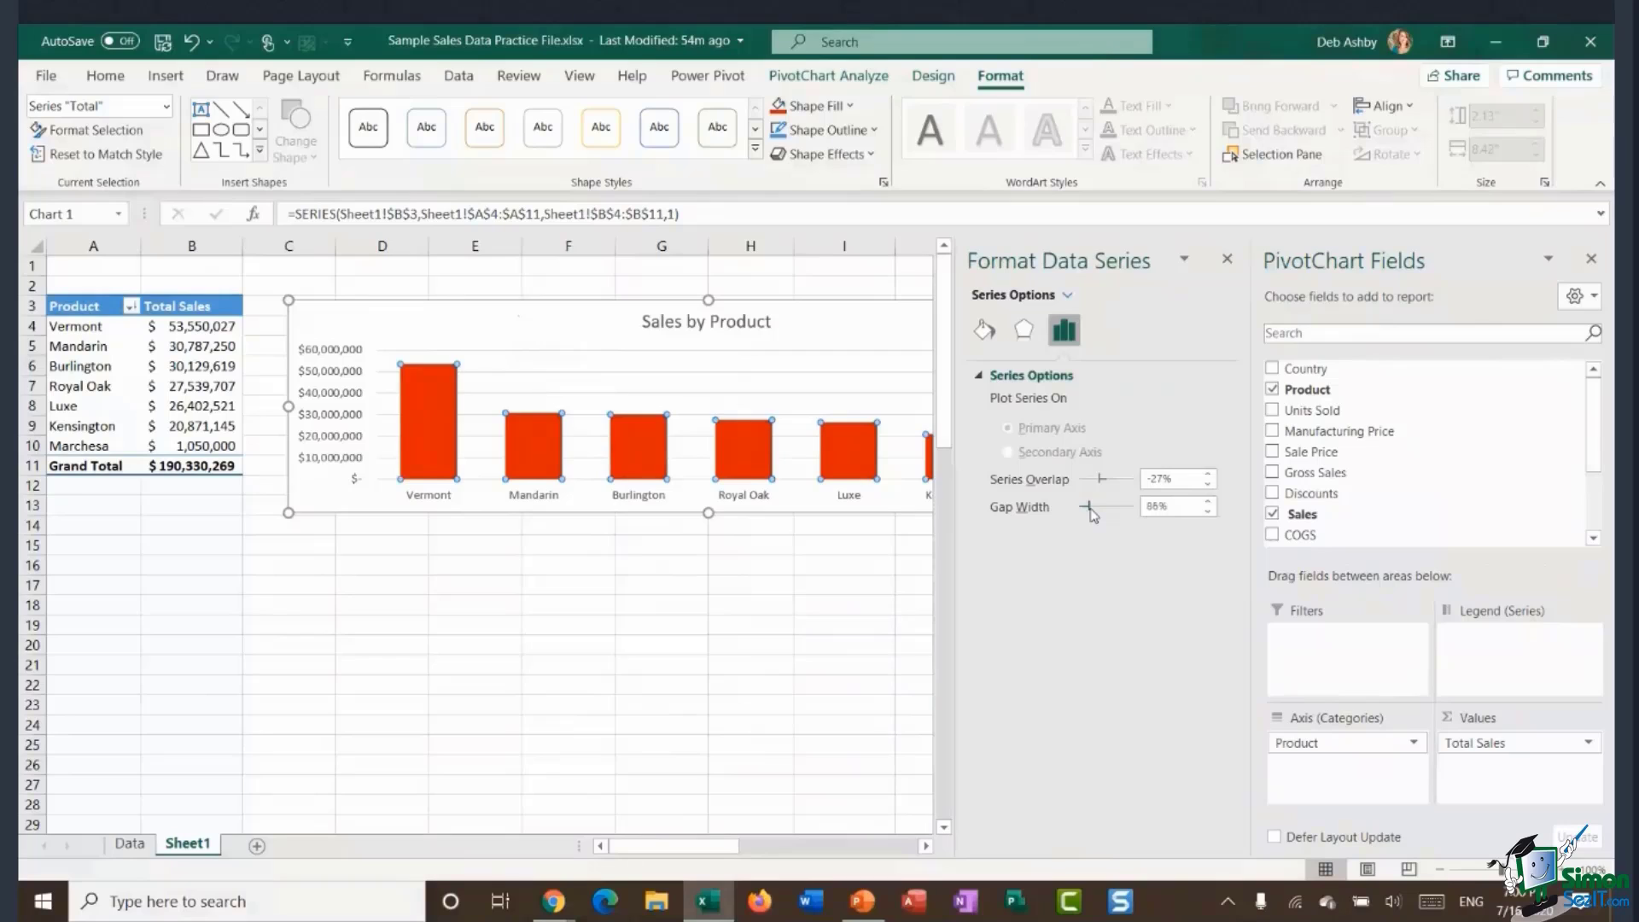
pyautogui.click(1226, 258)
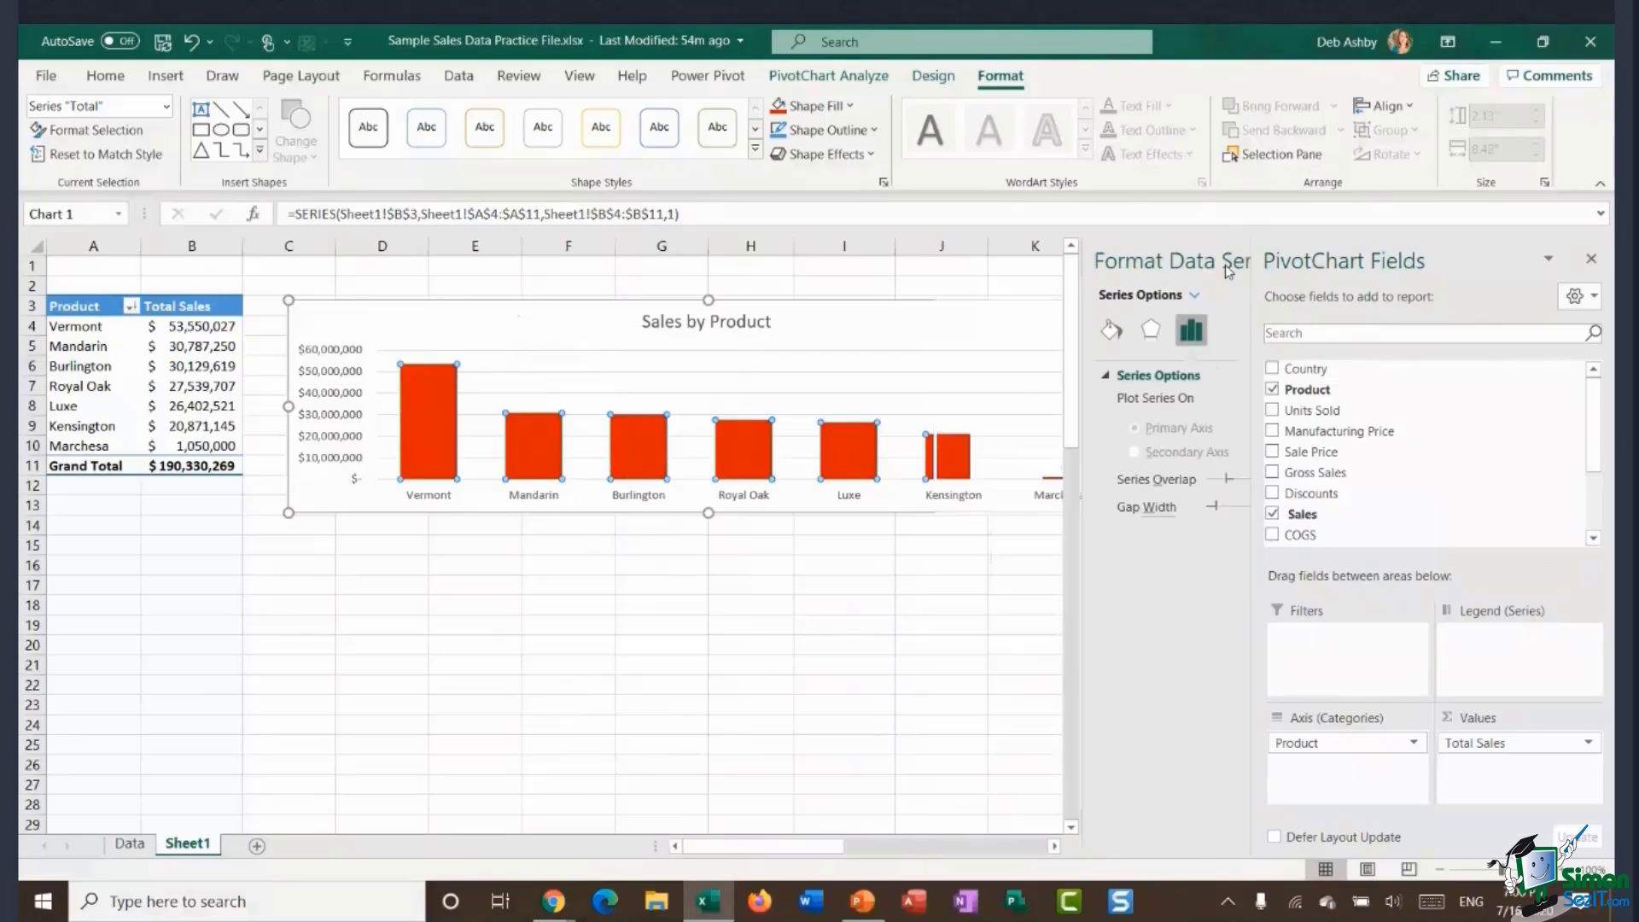
pyautogui.click(1037, 604)
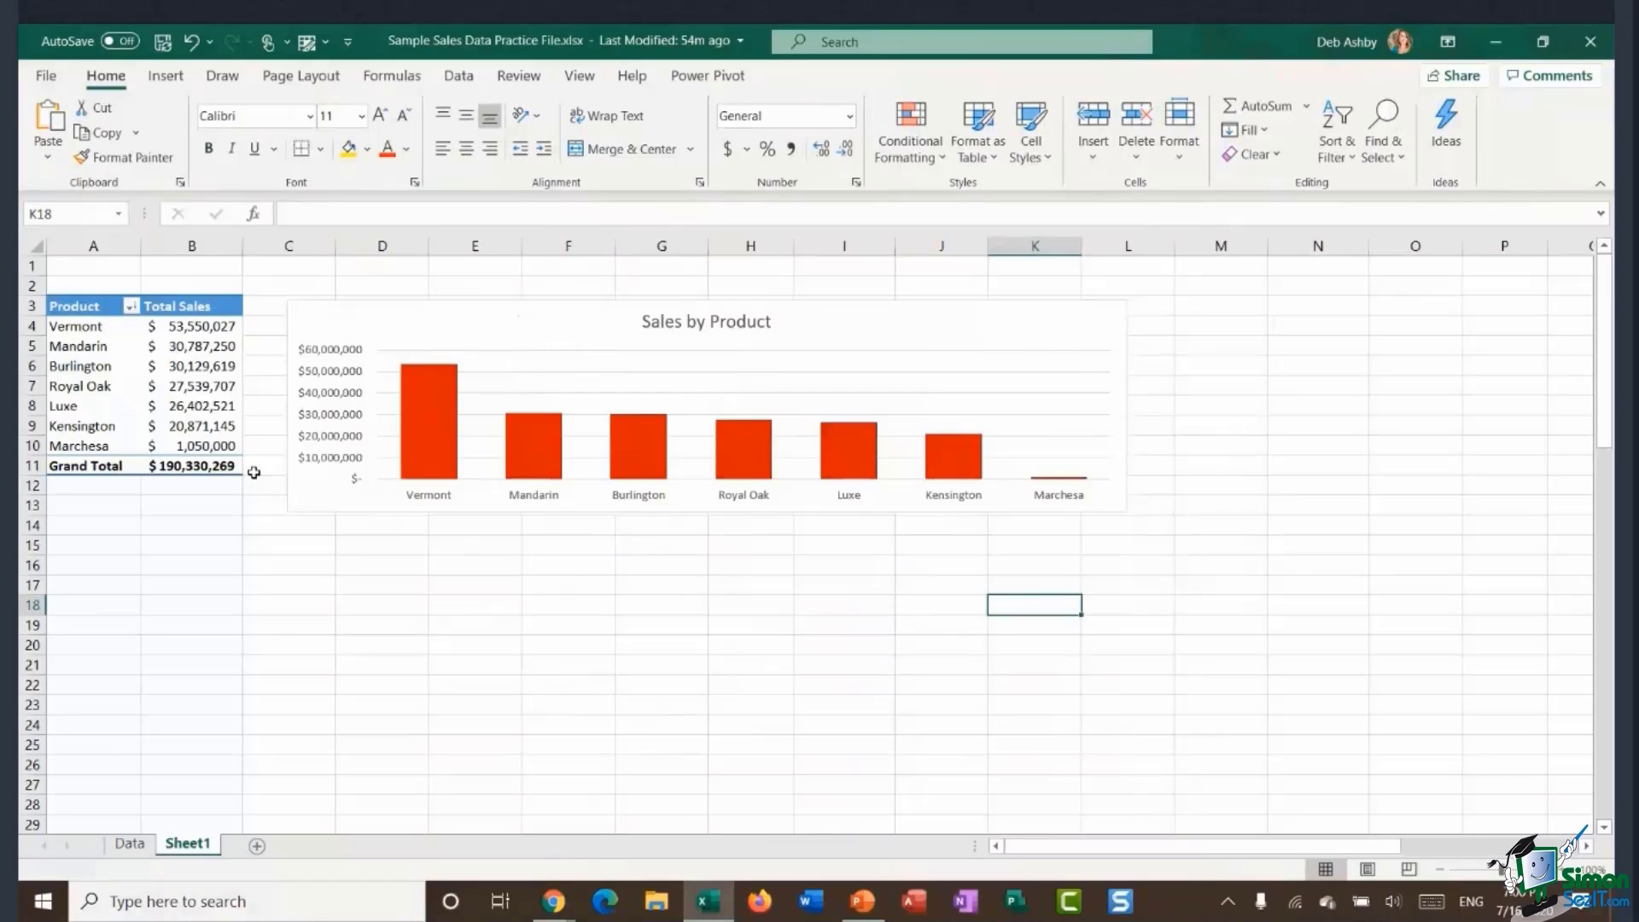
# Delete the chart's vertical value axis and add data labels at the Outside End of the columns.
pyautogui.click(330, 357)
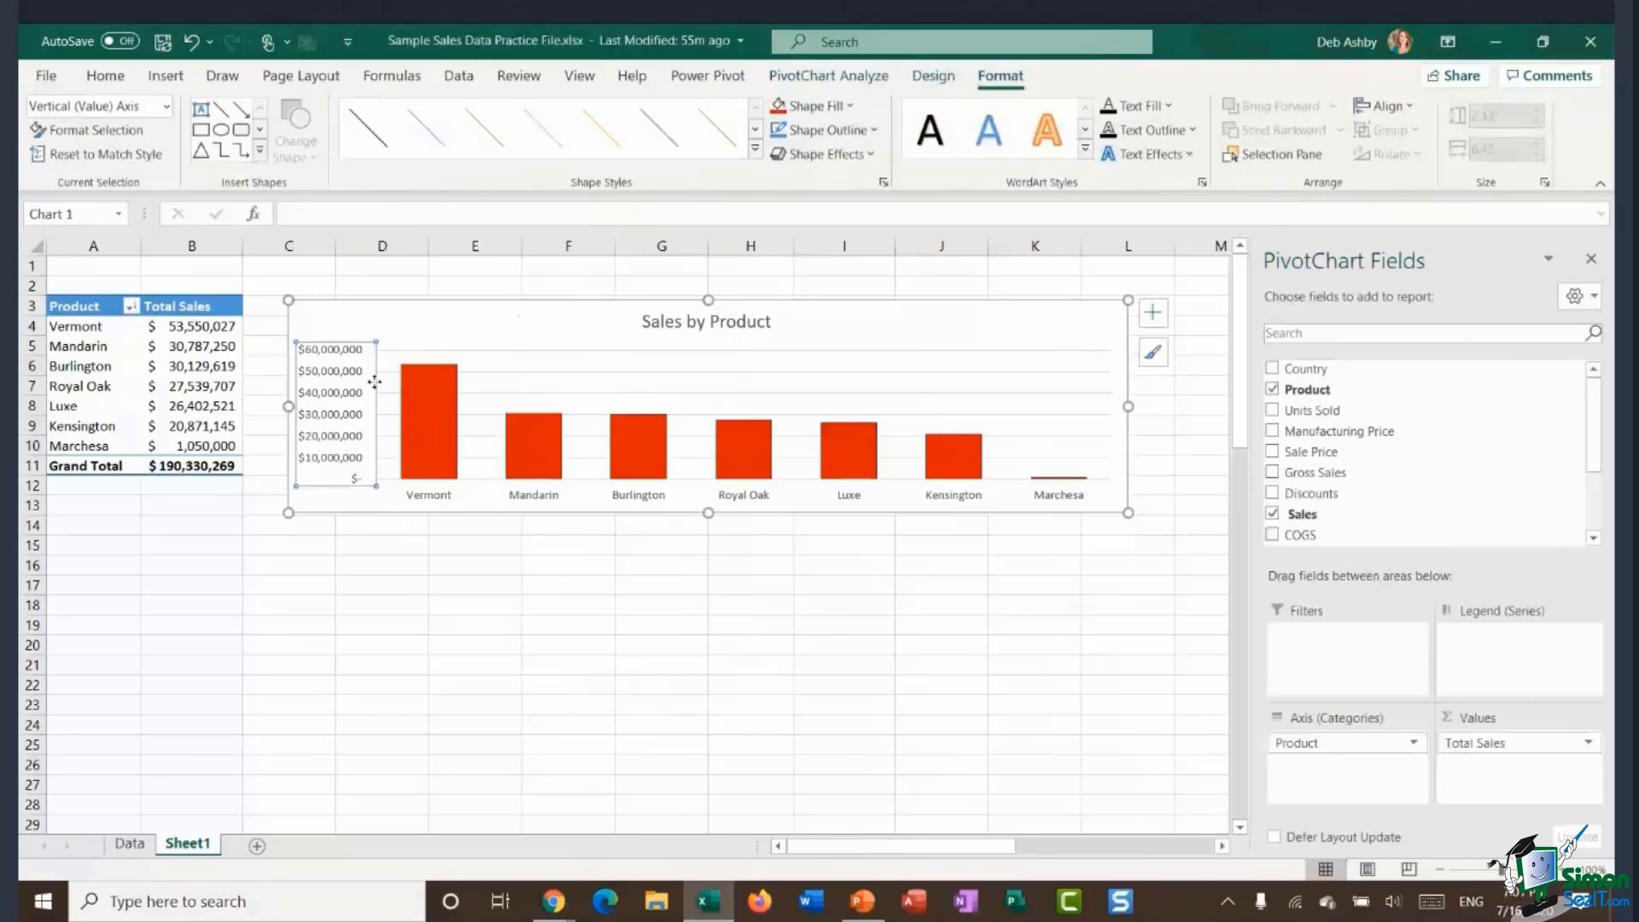
pyautogui.press('Delete')
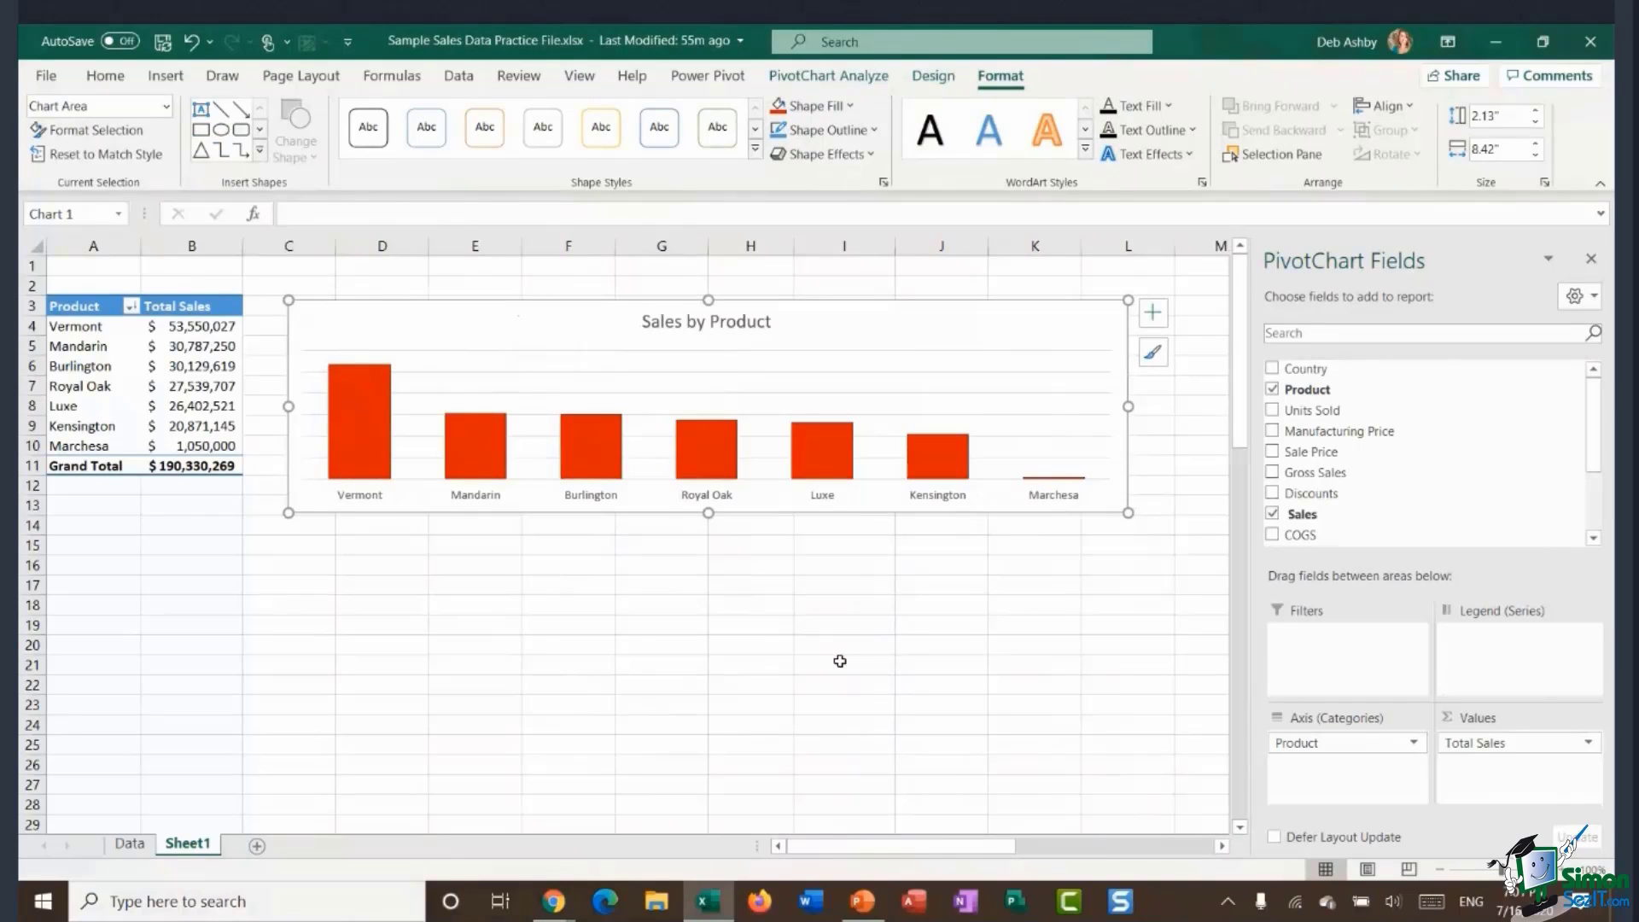
pyautogui.click(933, 79)
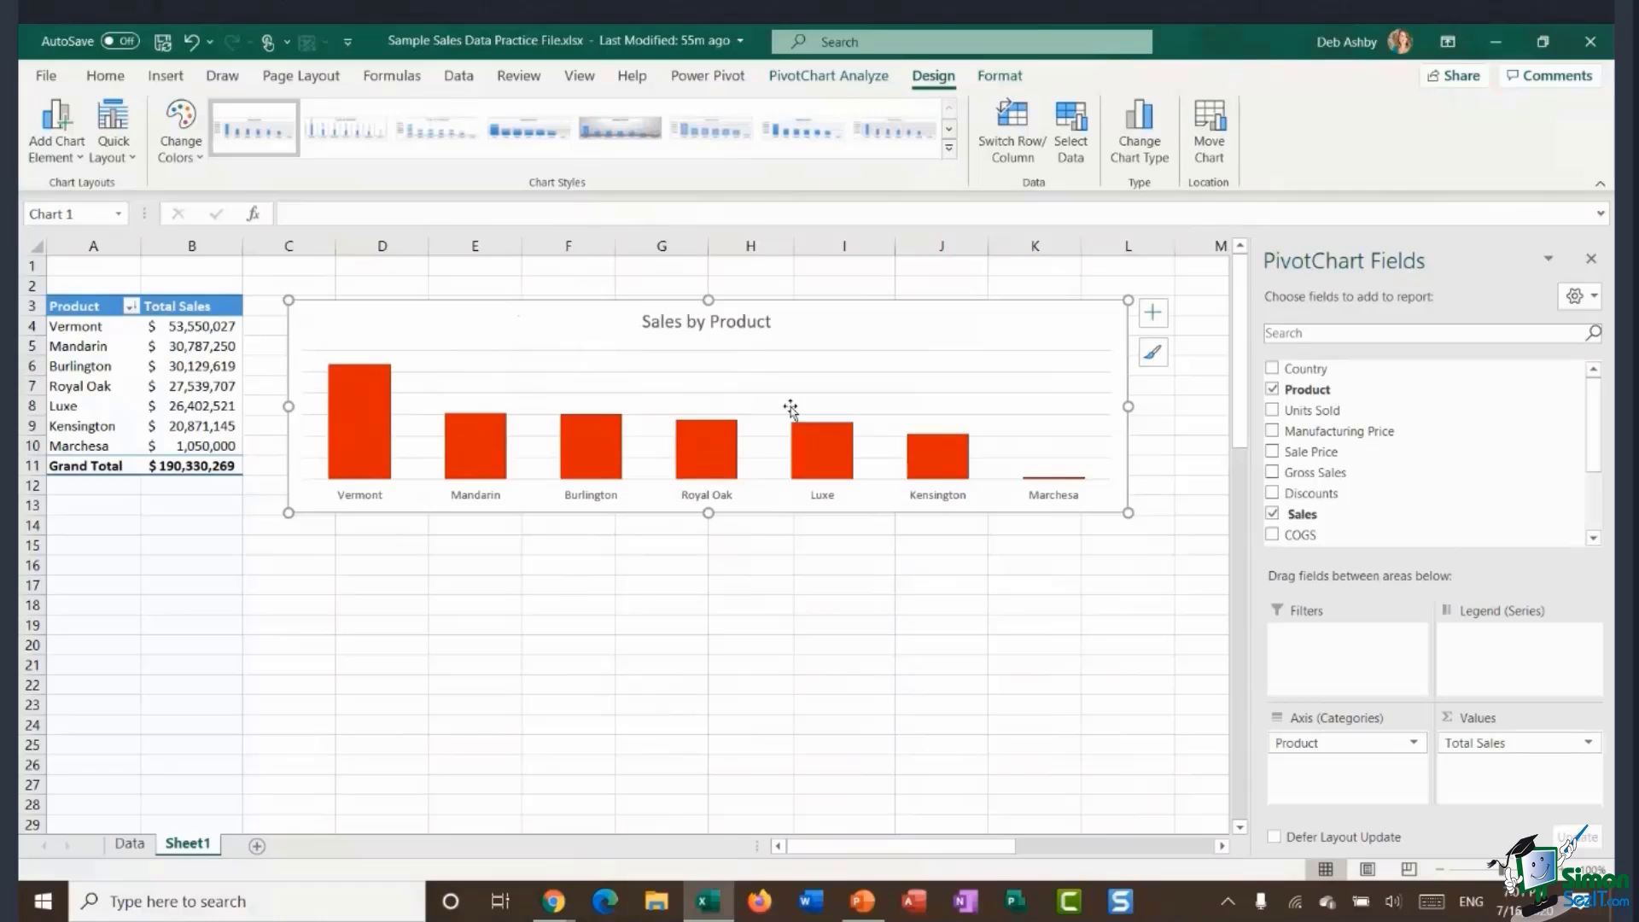
pyautogui.click(66, 159)
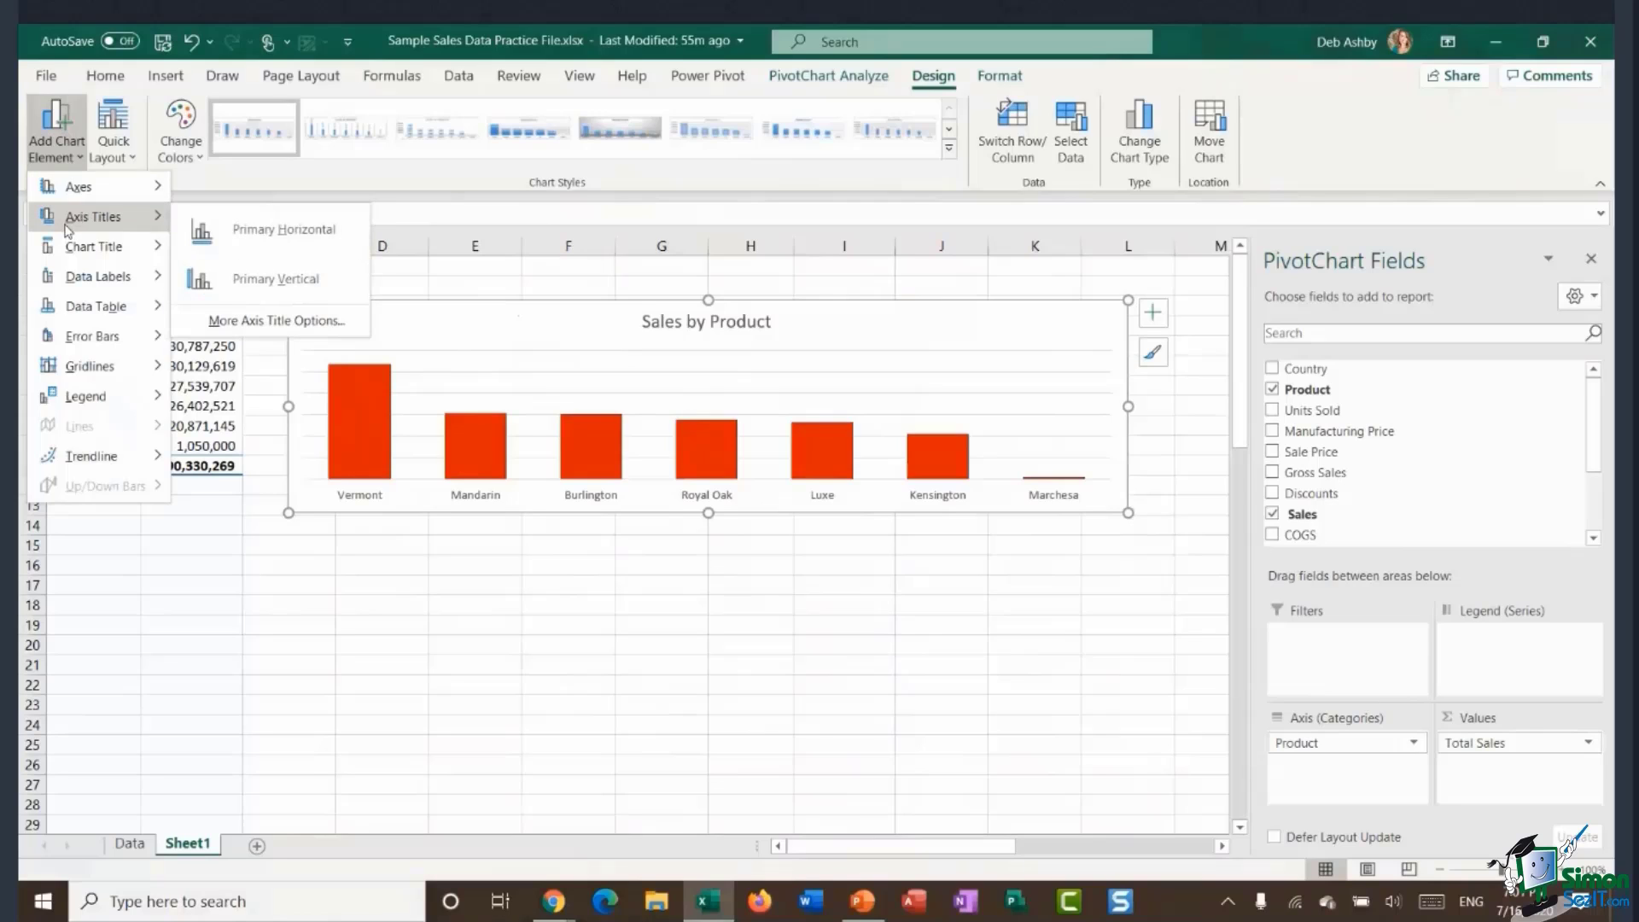
pyautogui.moveTo(75, 256)
pyautogui.moveTo(77, 294)
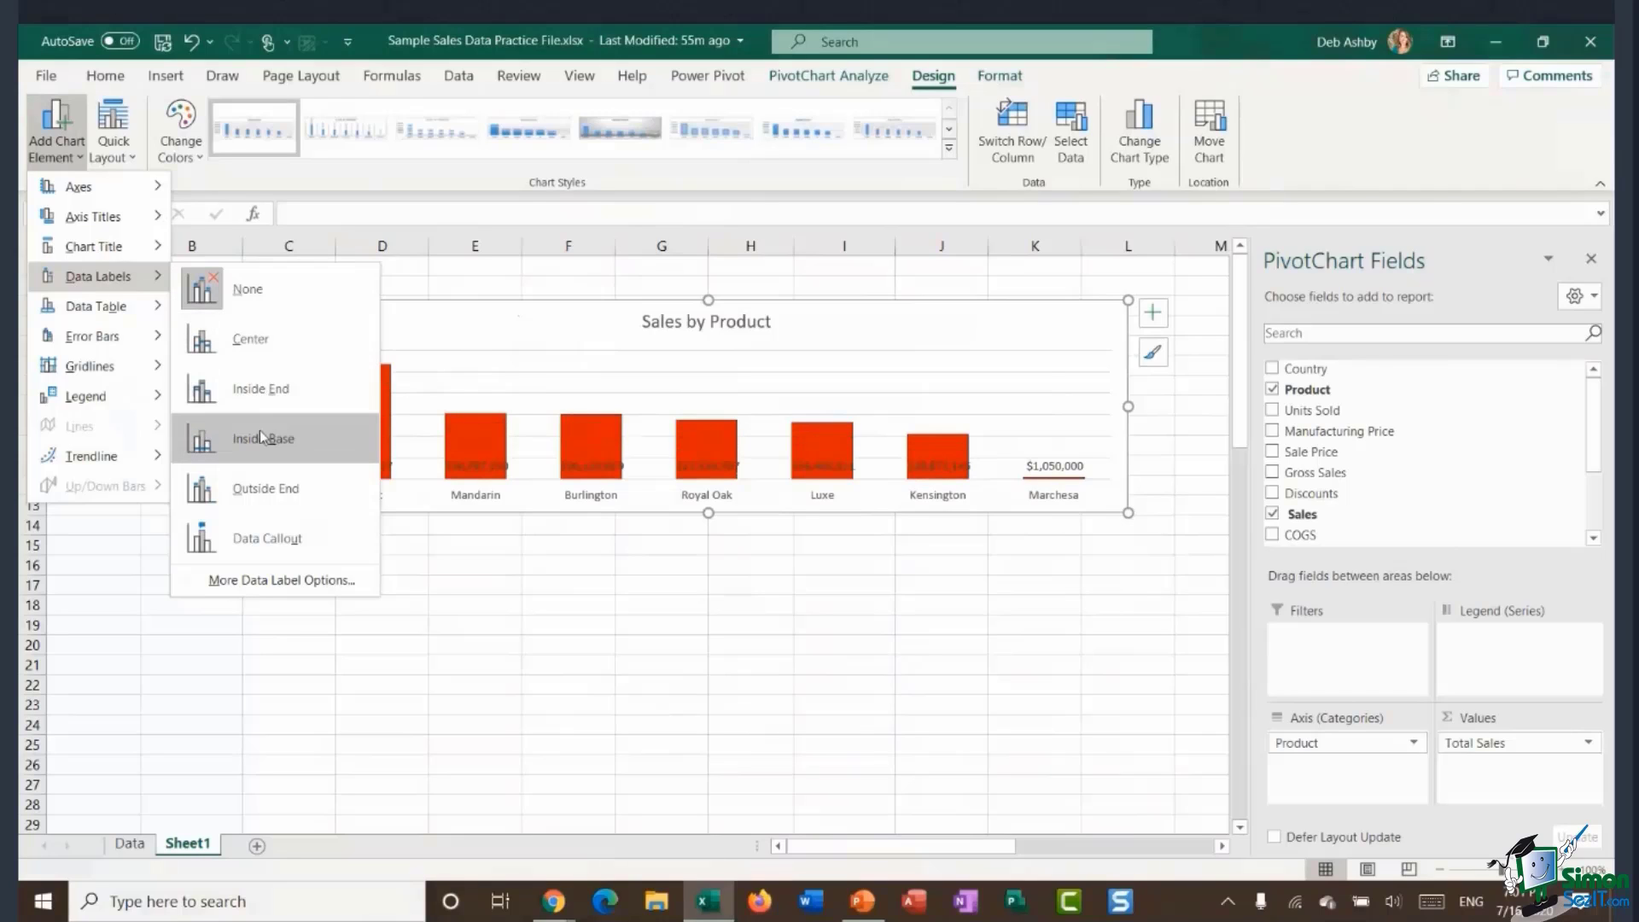
pyautogui.click(264, 490)
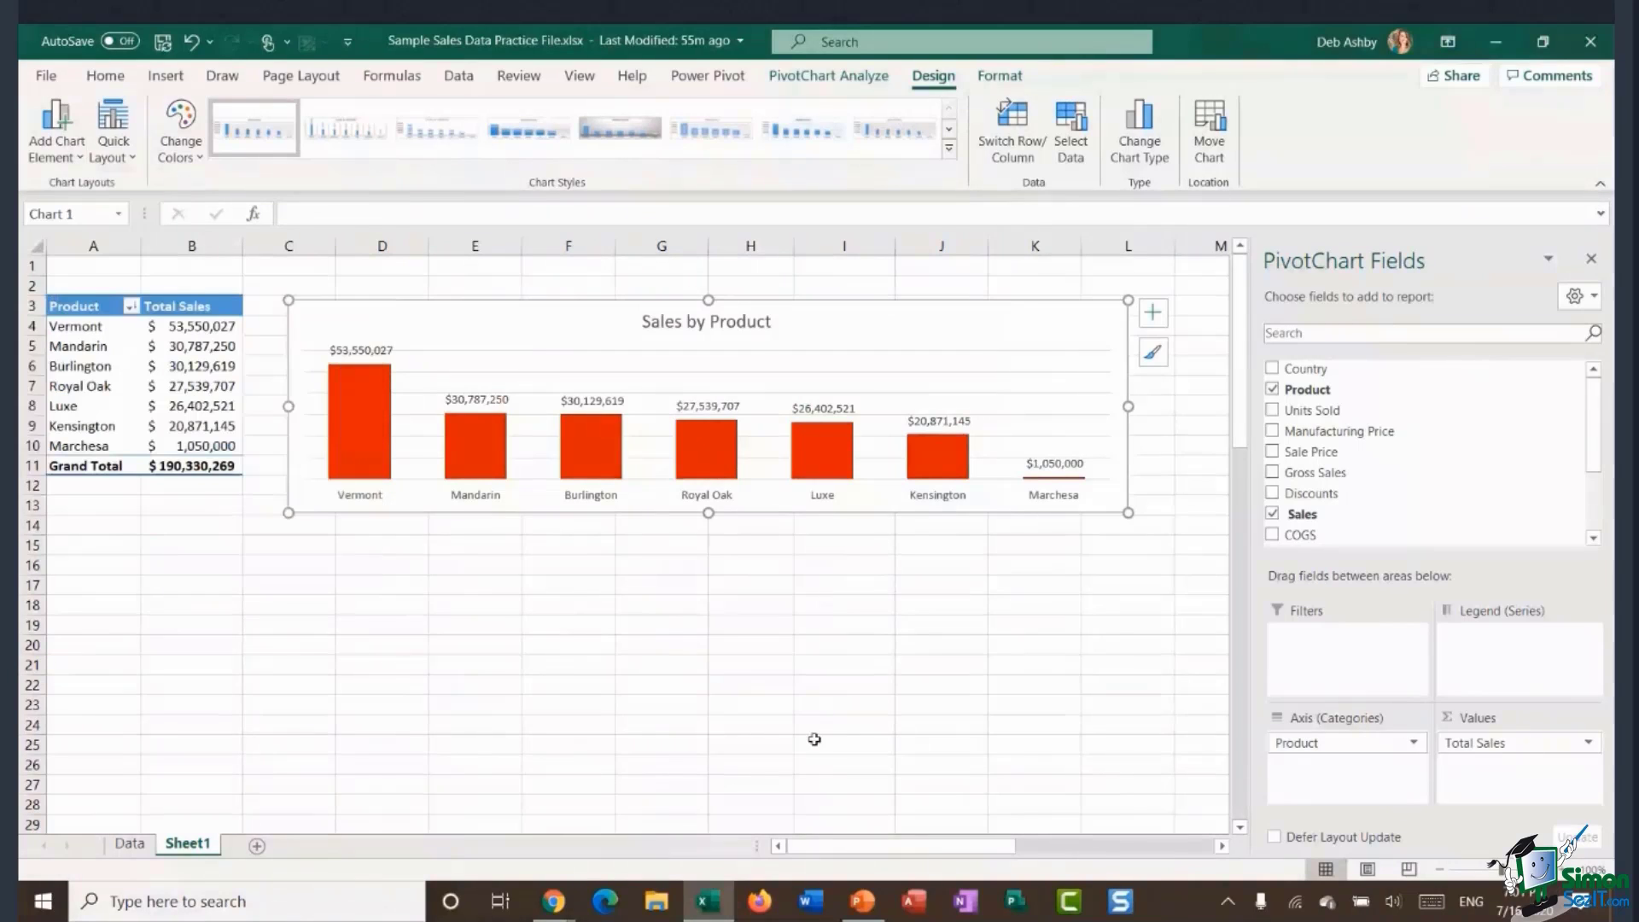
pyautogui.click(883, 659)
# Format the chart's plot area with a picture or texture fill, using the white marble texture.
pyautogui.click(914, 338)
pyautogui.click(781, 365)
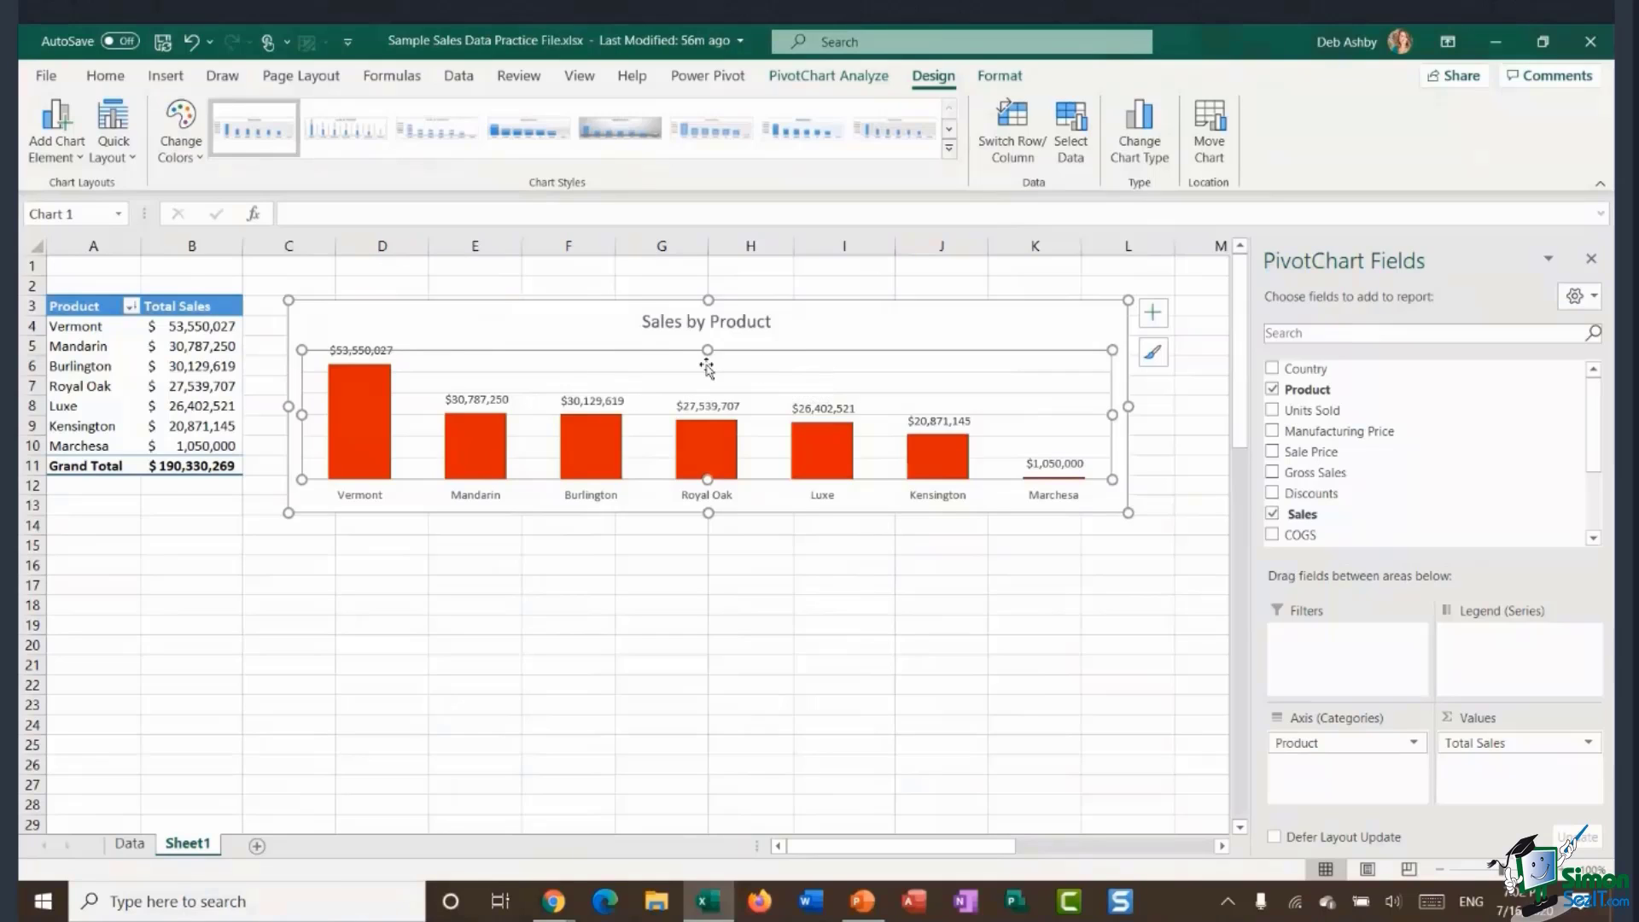
pyautogui.rightClick(783, 375)
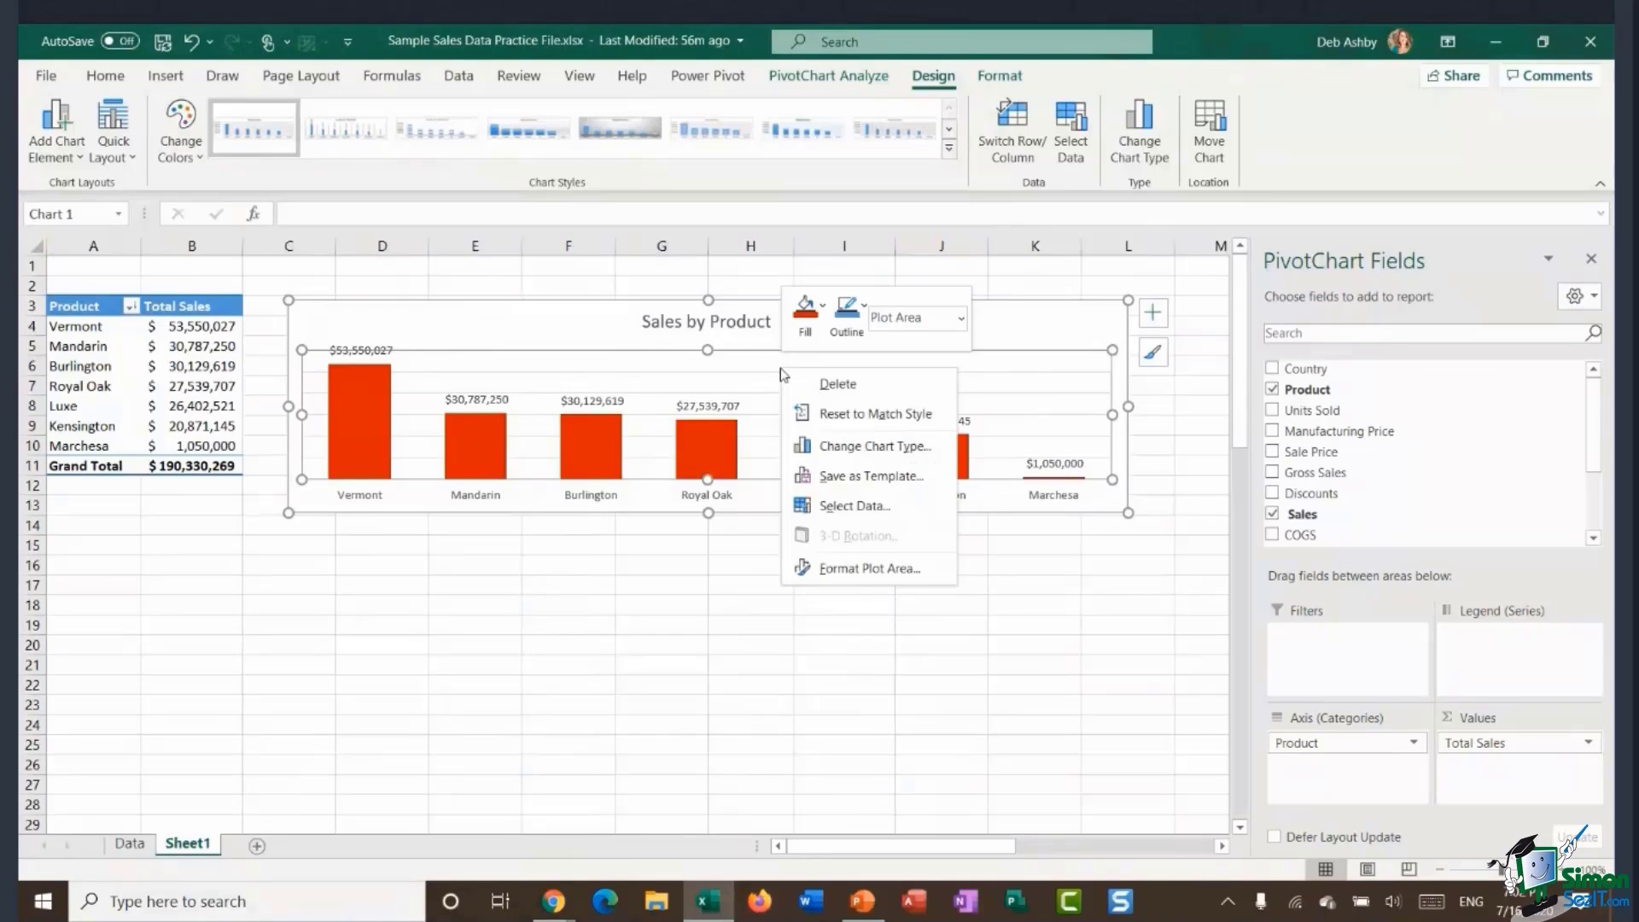
pyautogui.click(865, 568)
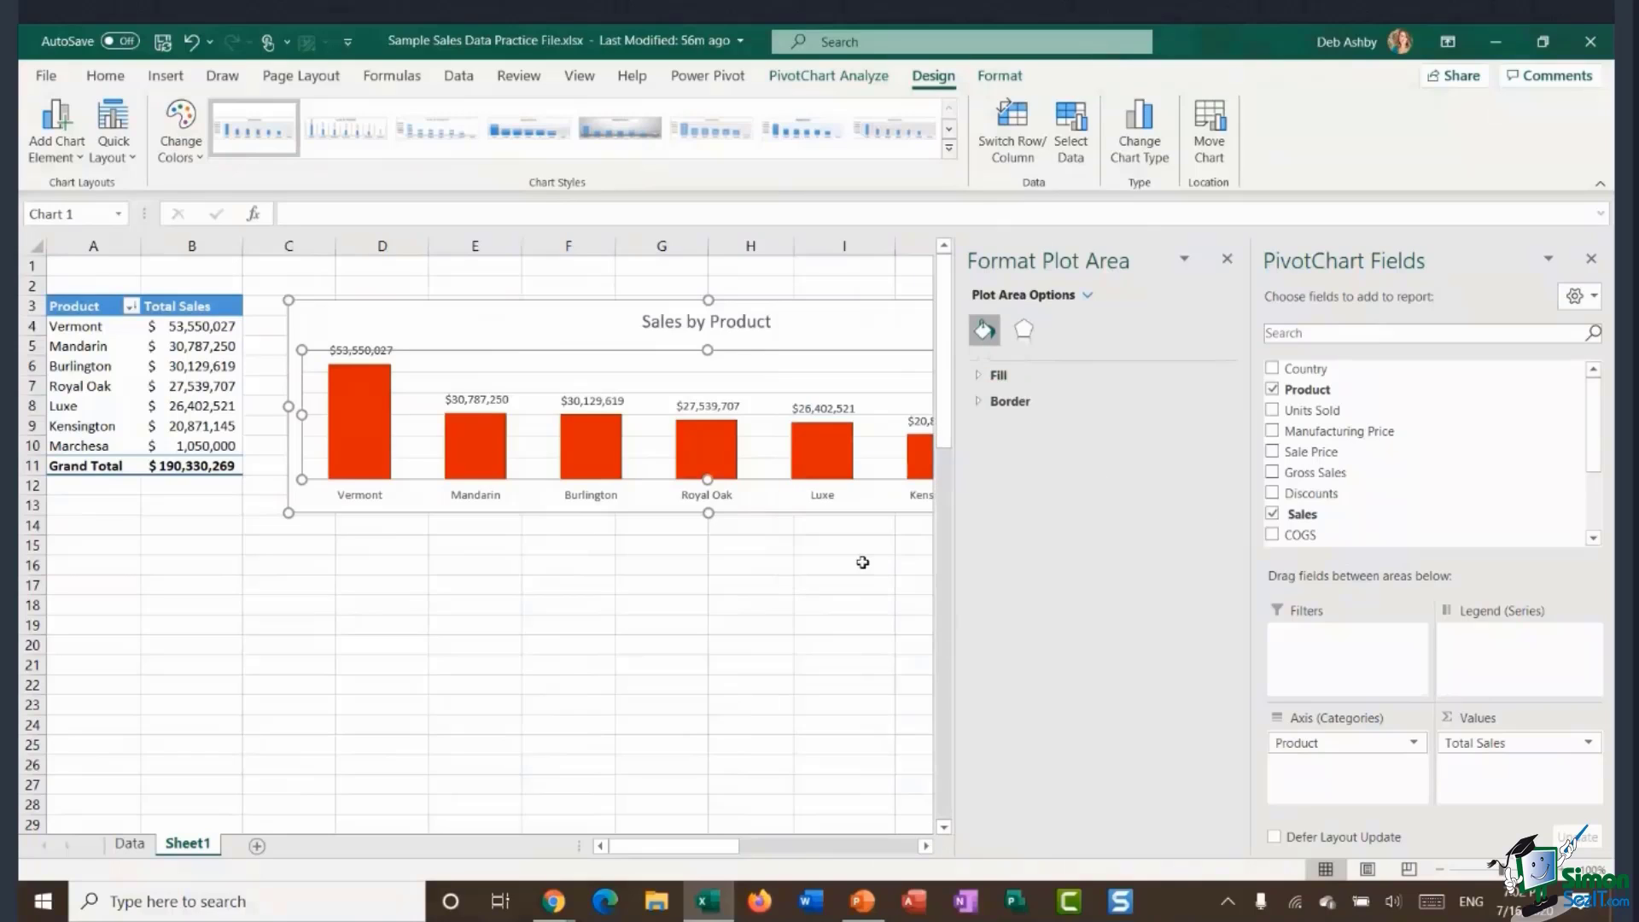
pyautogui.click(980, 377)
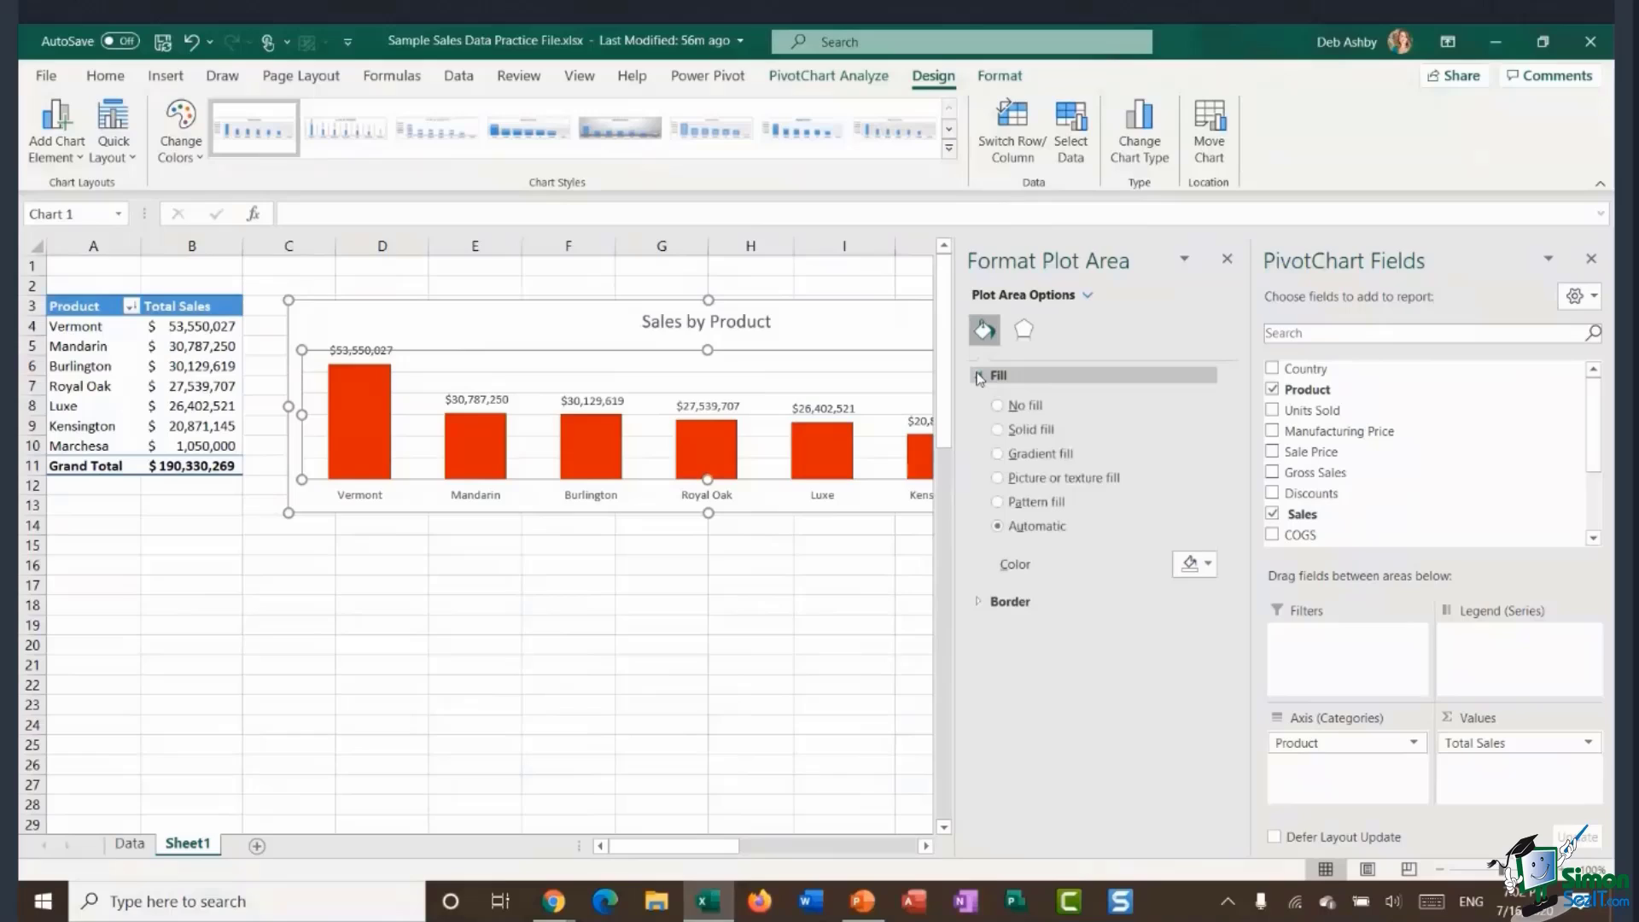
pyautogui.click(997, 479)
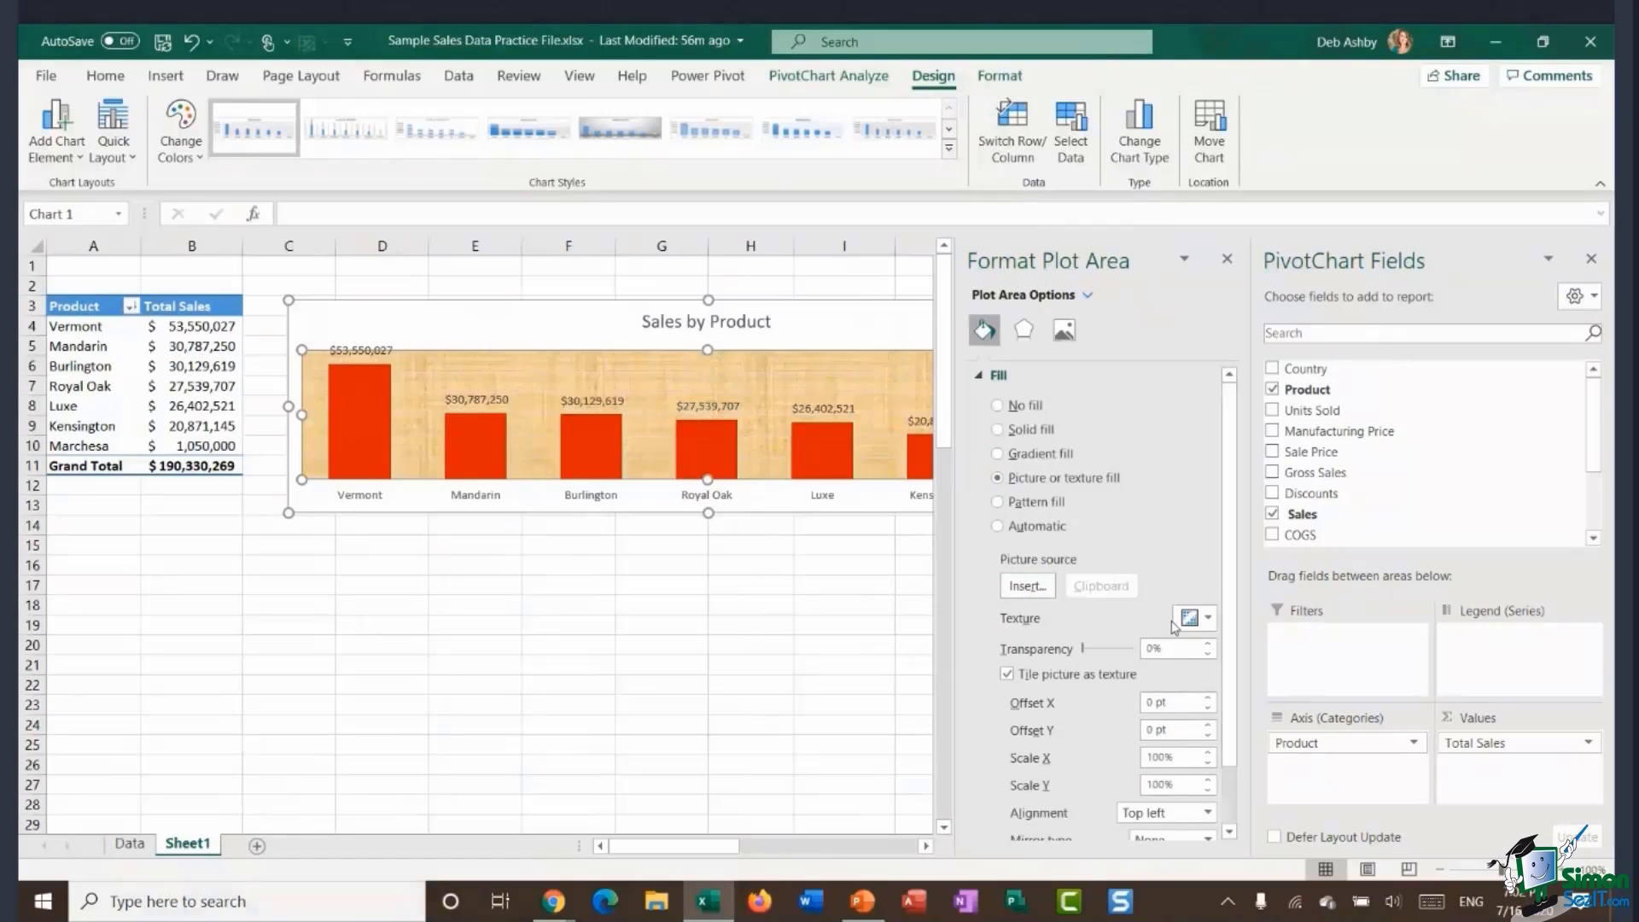
pyautogui.click(1207, 618)
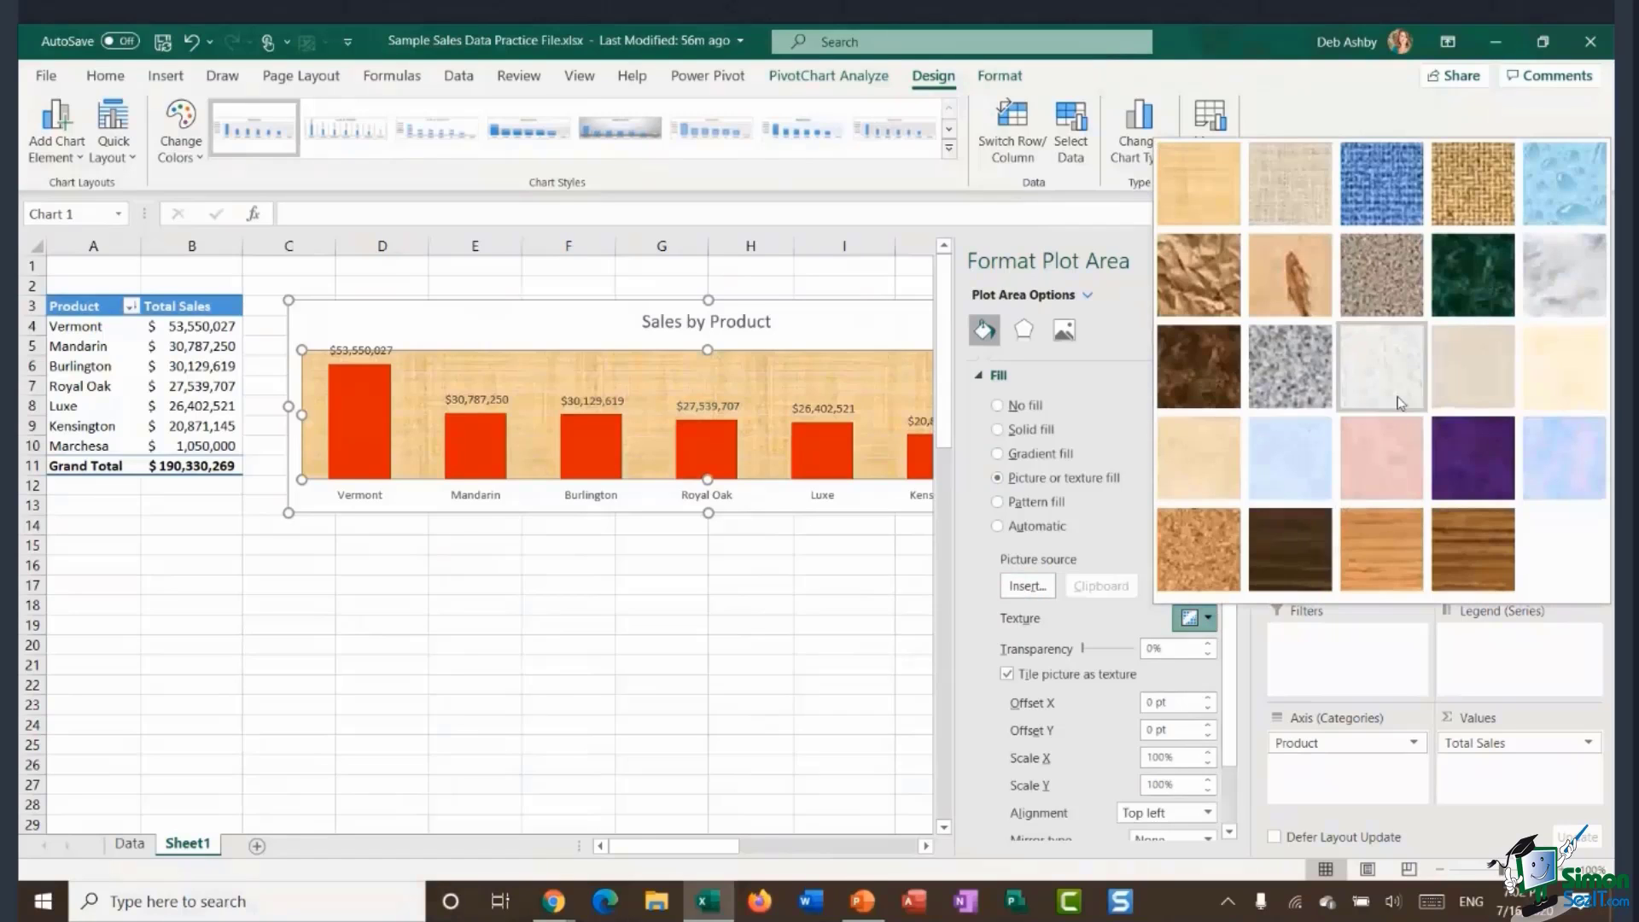
pyautogui.click(1581, 274)
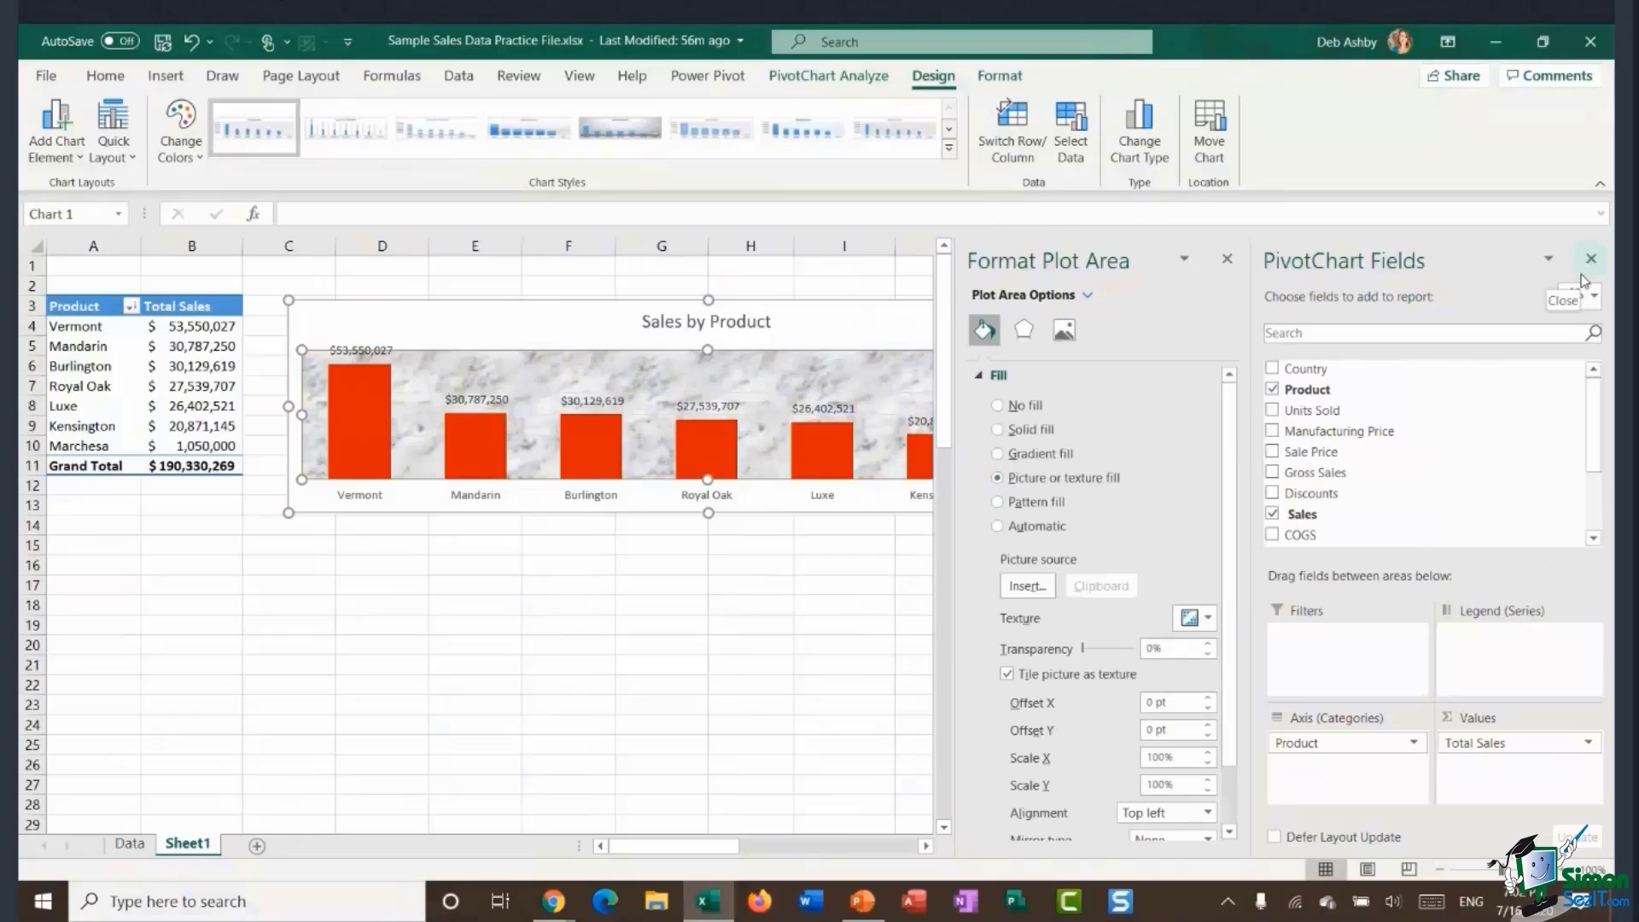
# Set the plot area texture's transparency to about 61%.
pyautogui.moveTo(1083, 647); pyautogui.dragTo(1116, 652)
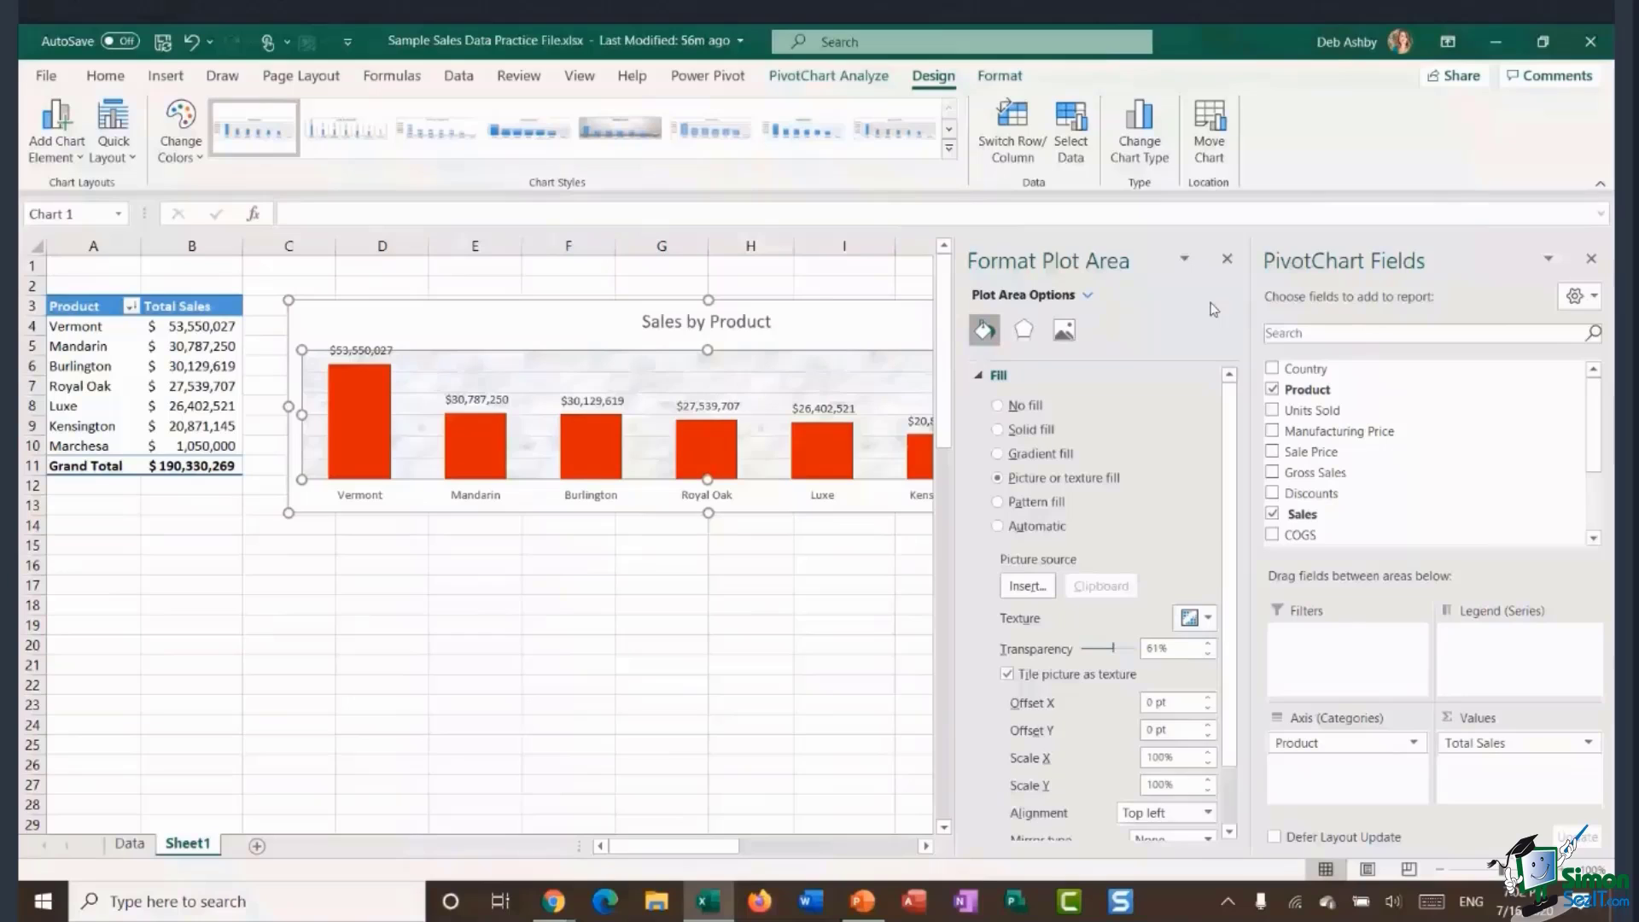
pyautogui.click(1226, 257)
pyautogui.click(1033, 644)
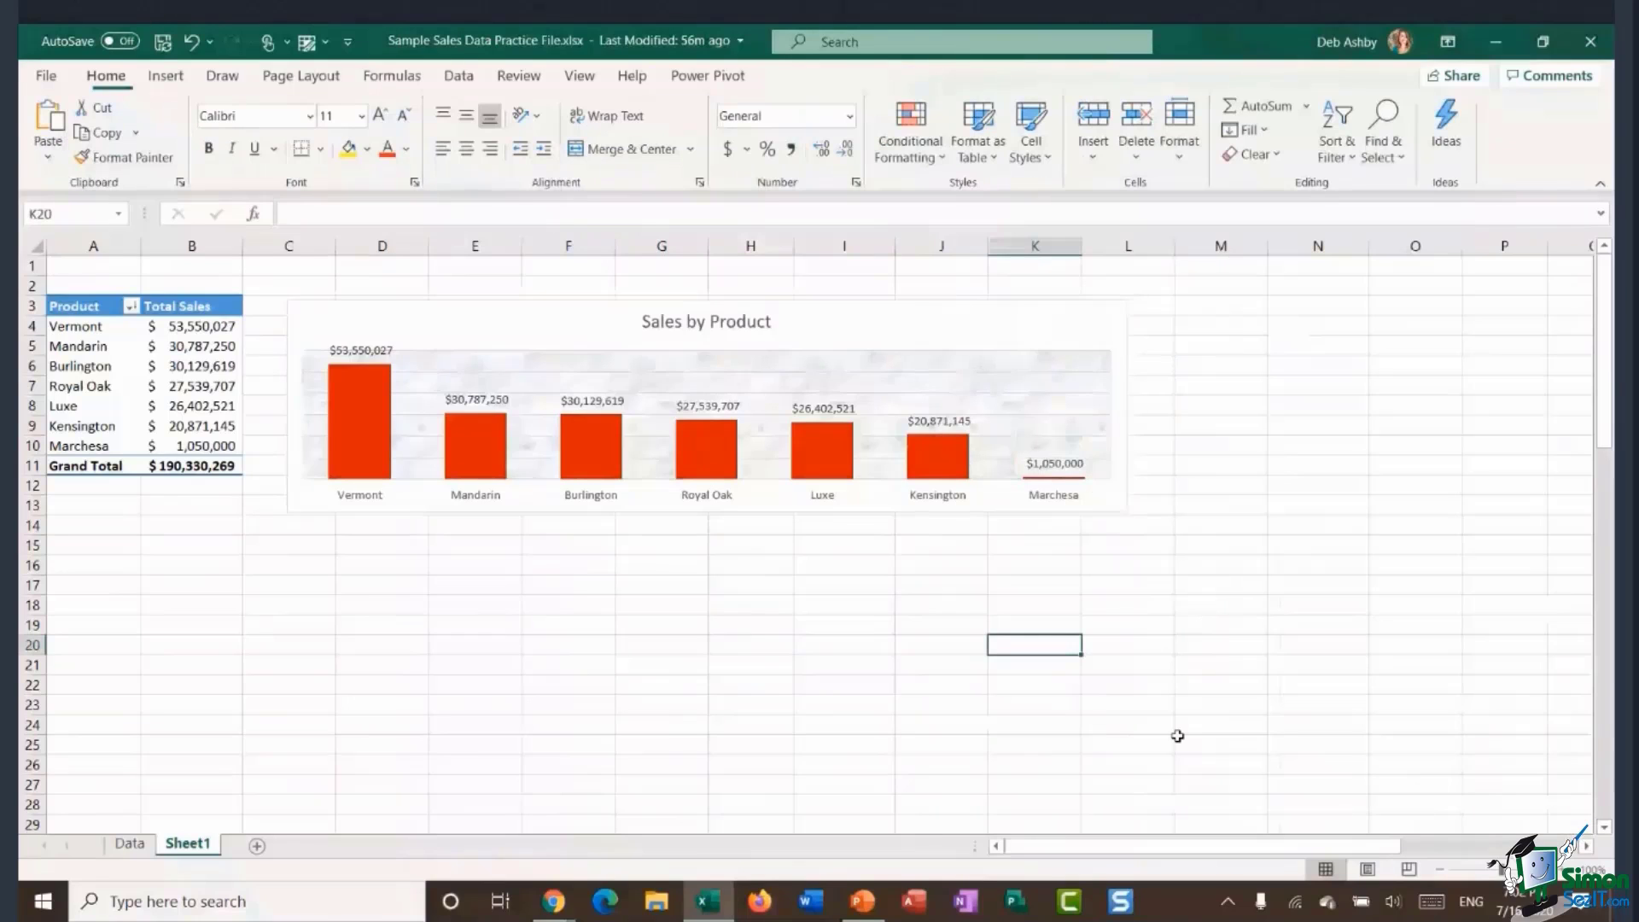
# Fill the whole chart area with the light gray theme colour.
pyautogui.click(915, 309)
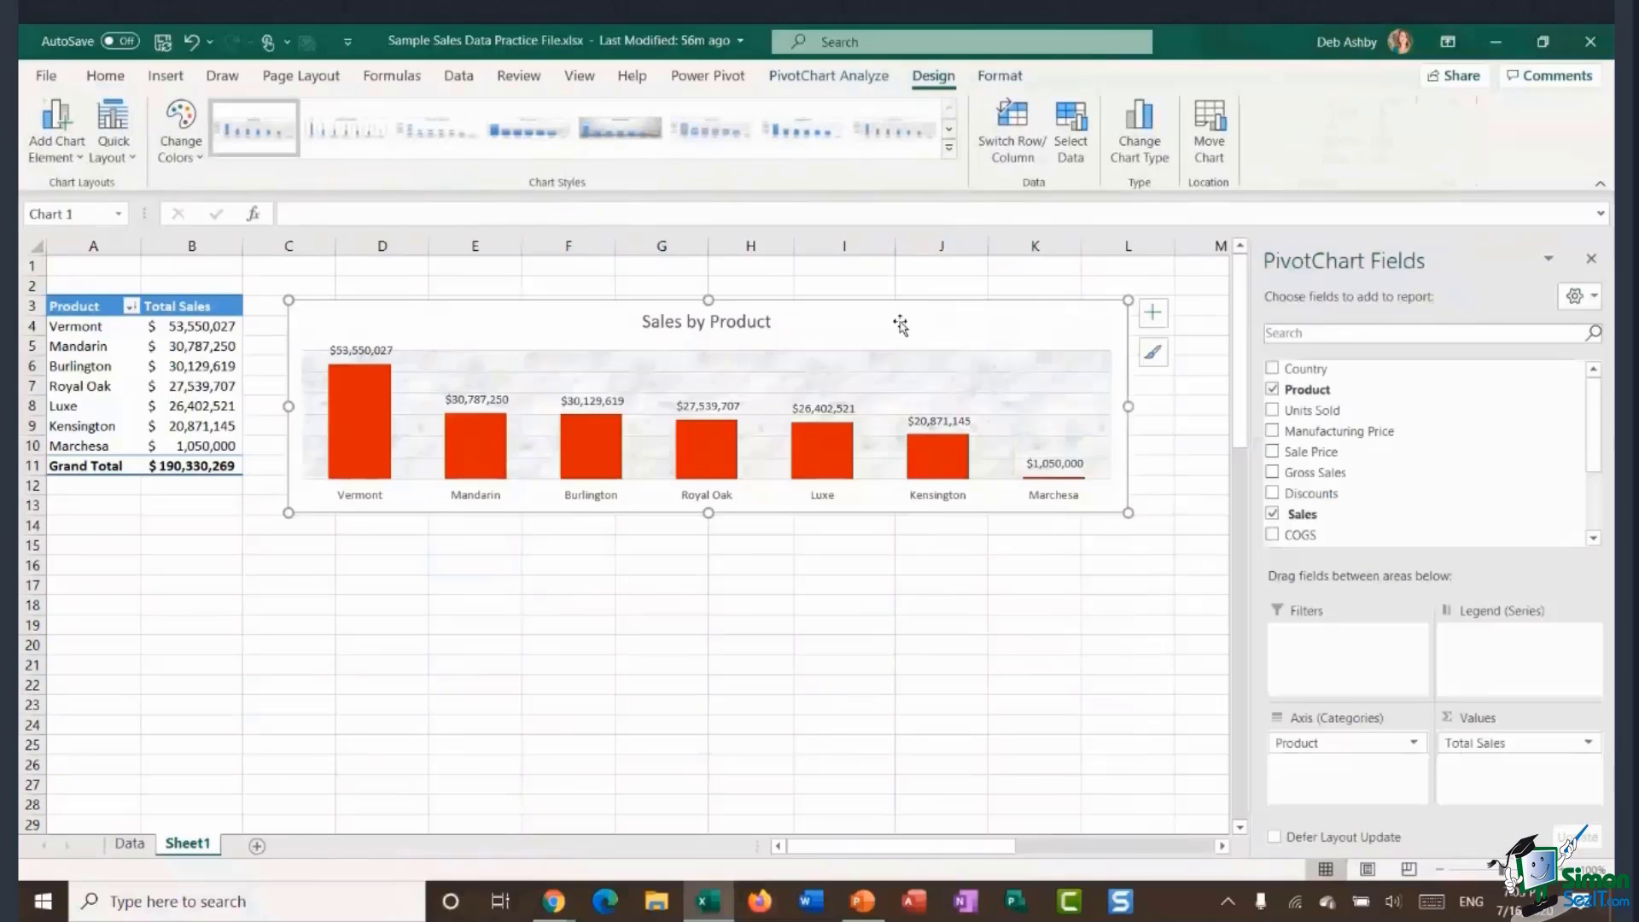
pyautogui.click(1005, 77)
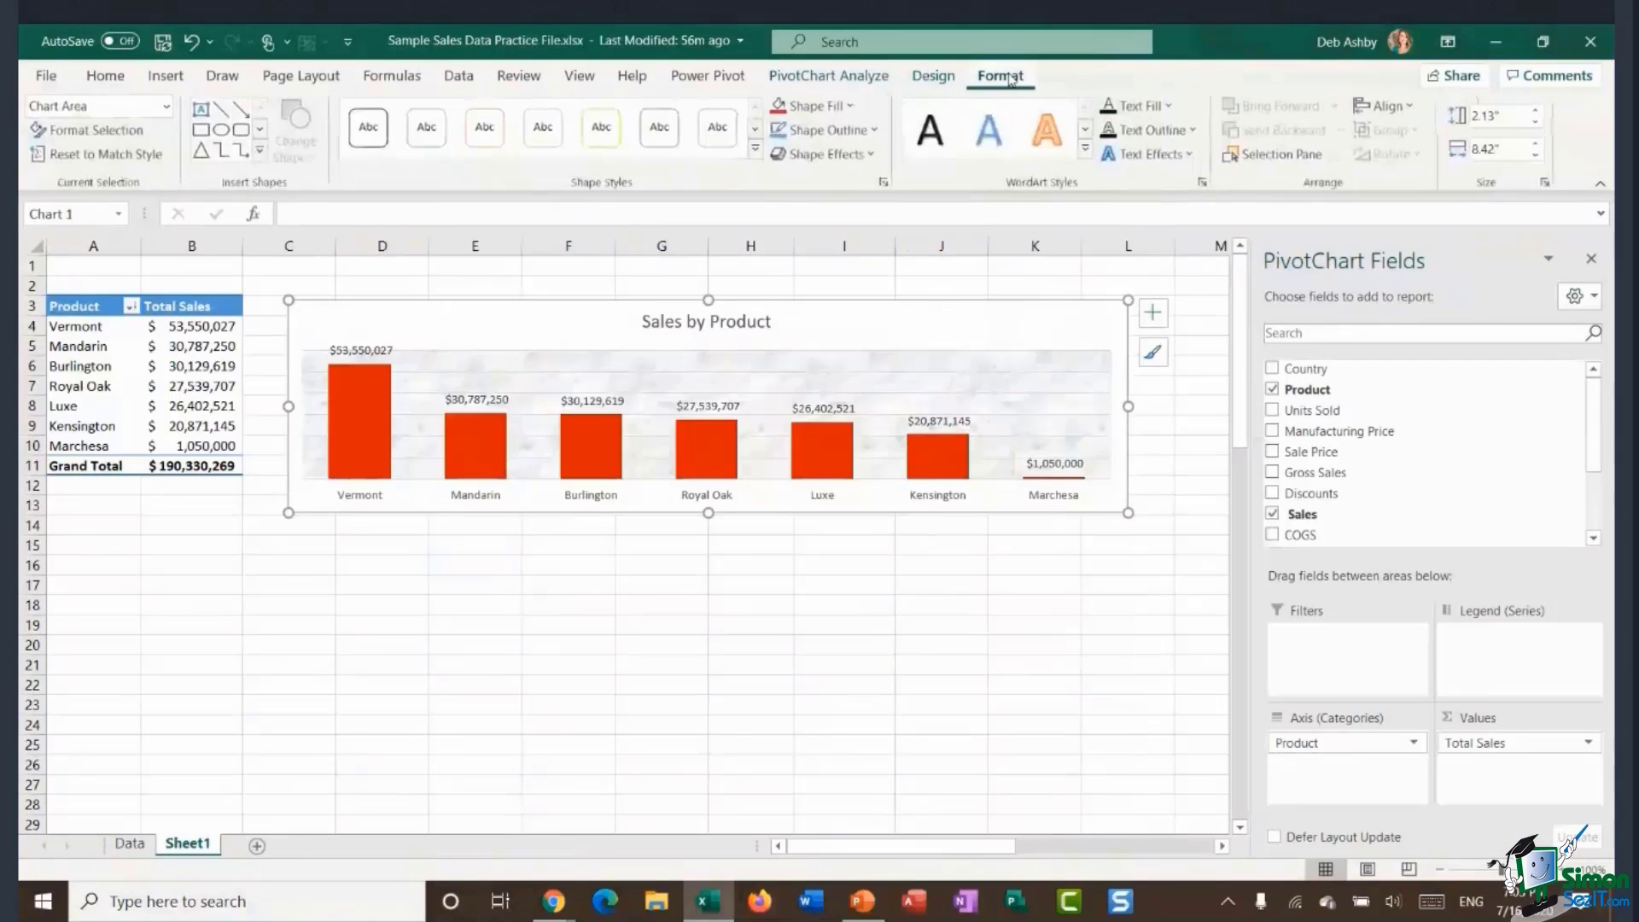
pyautogui.click(851, 109)
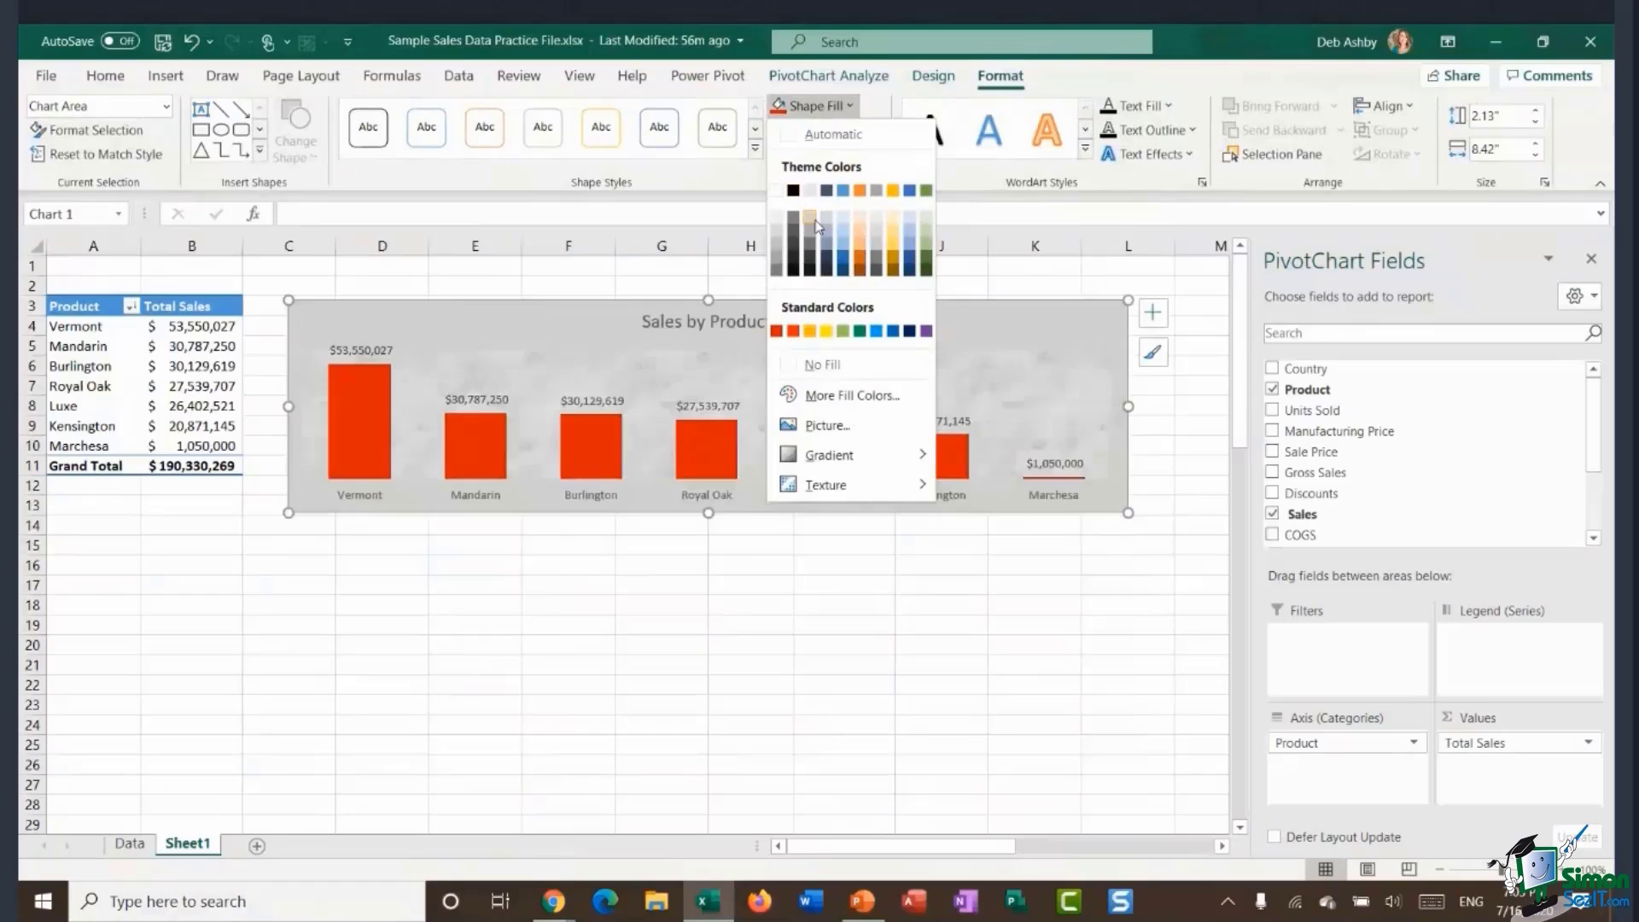
pyautogui.click(809, 191)
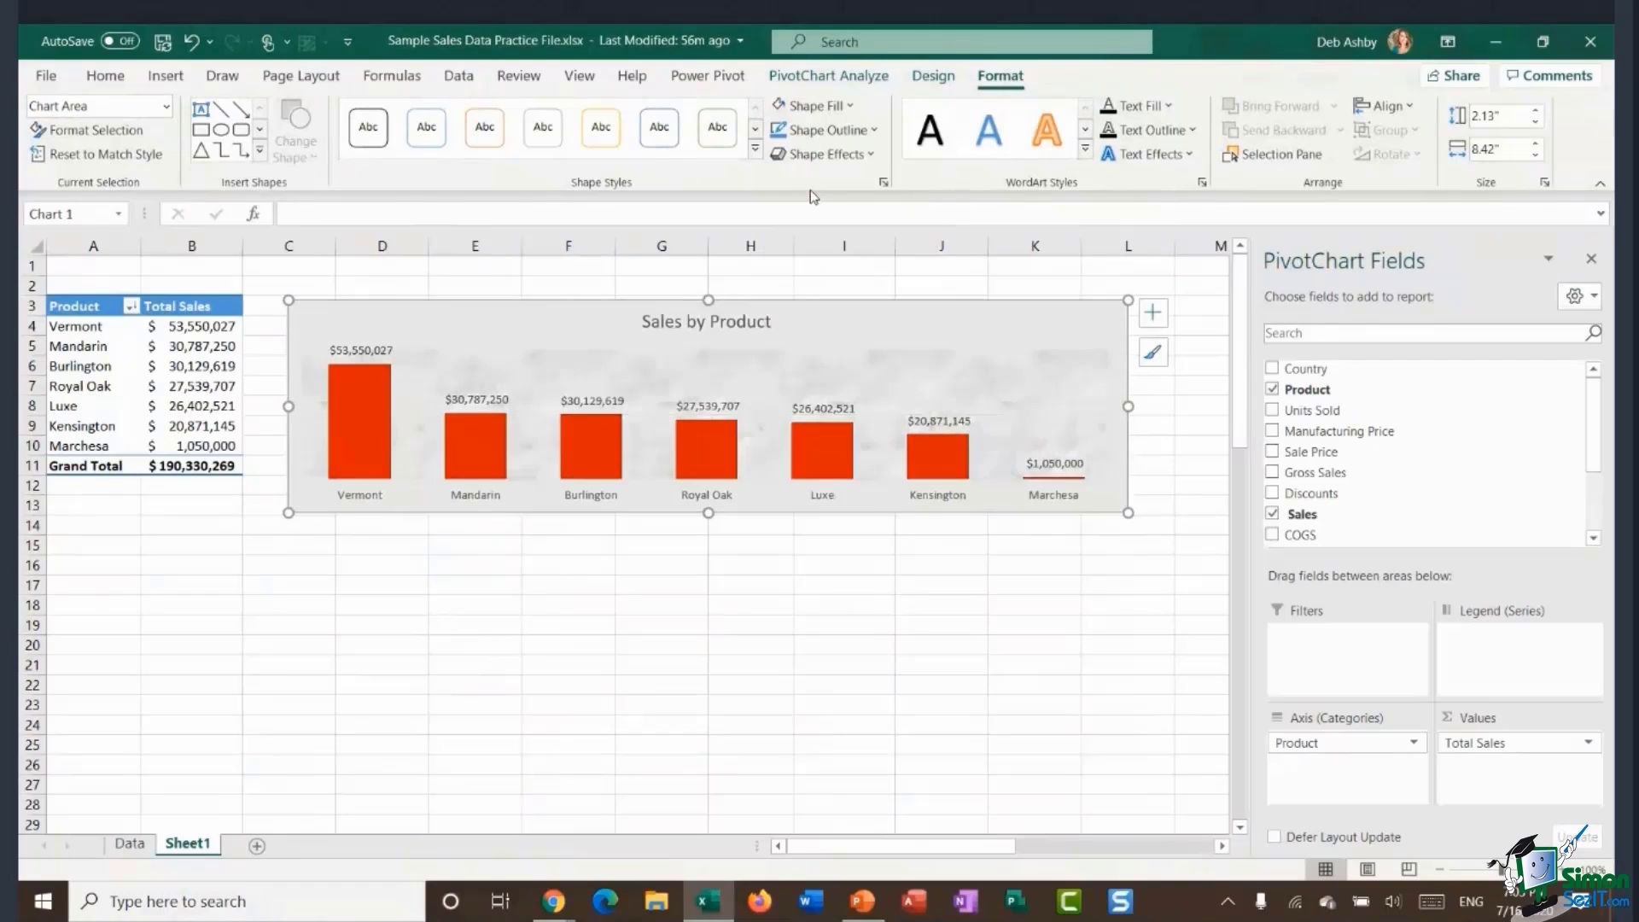
pyautogui.click(871, 681)
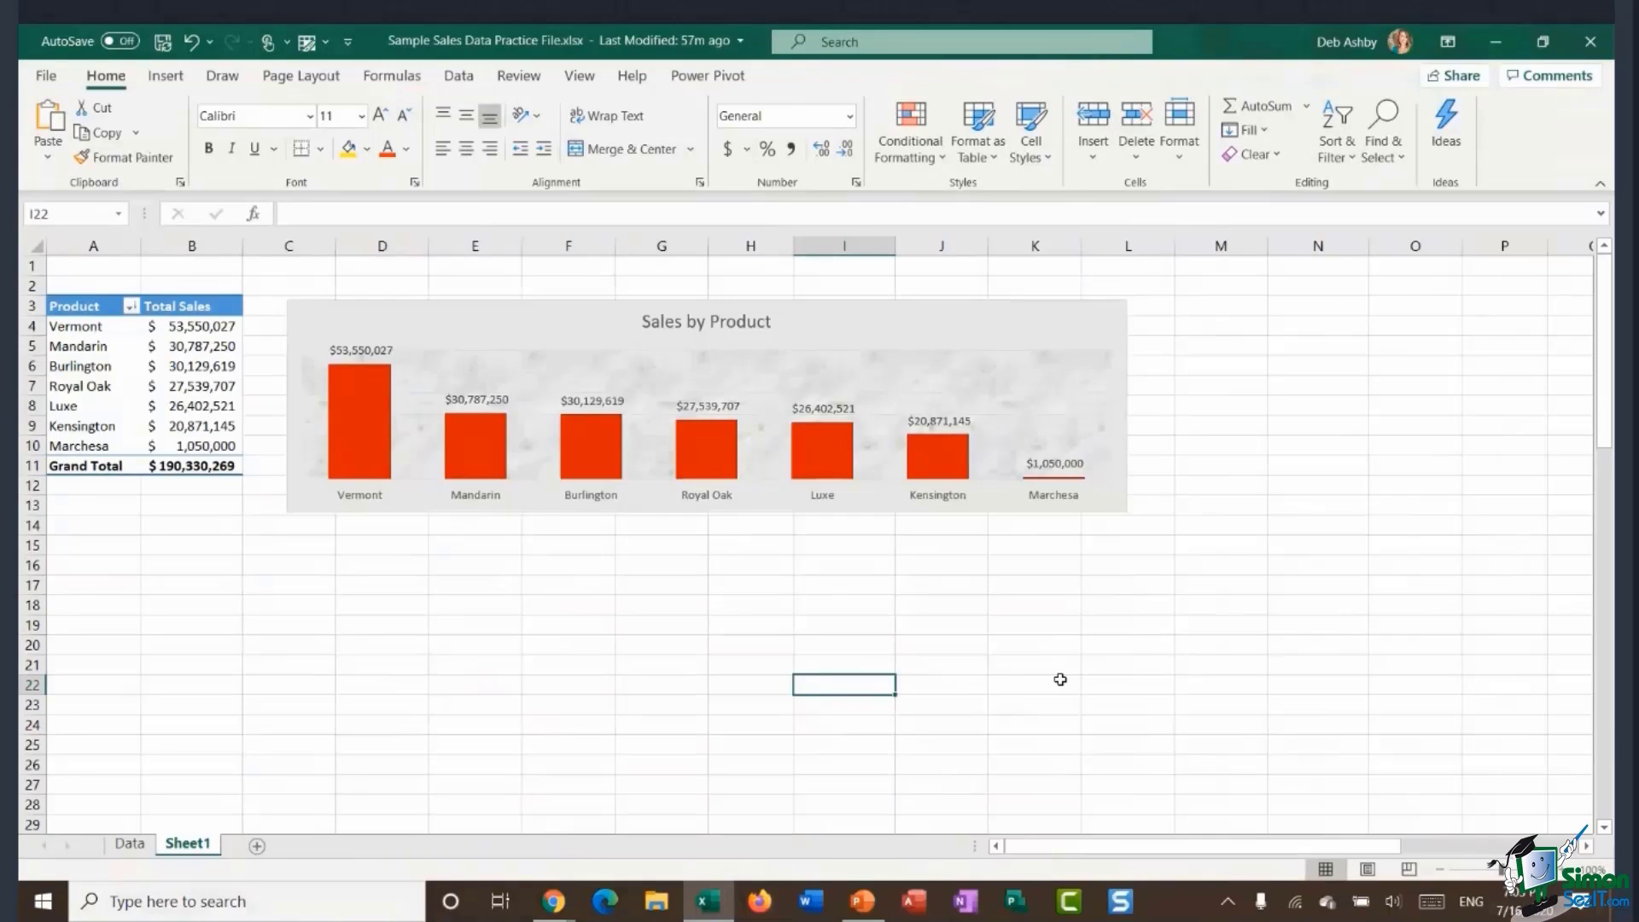
# Insert the outlined shopping cart icon from a "shopping" icon search into the chart, placing it small in the chart's upper-right corner.
pyautogui.click(959, 319)
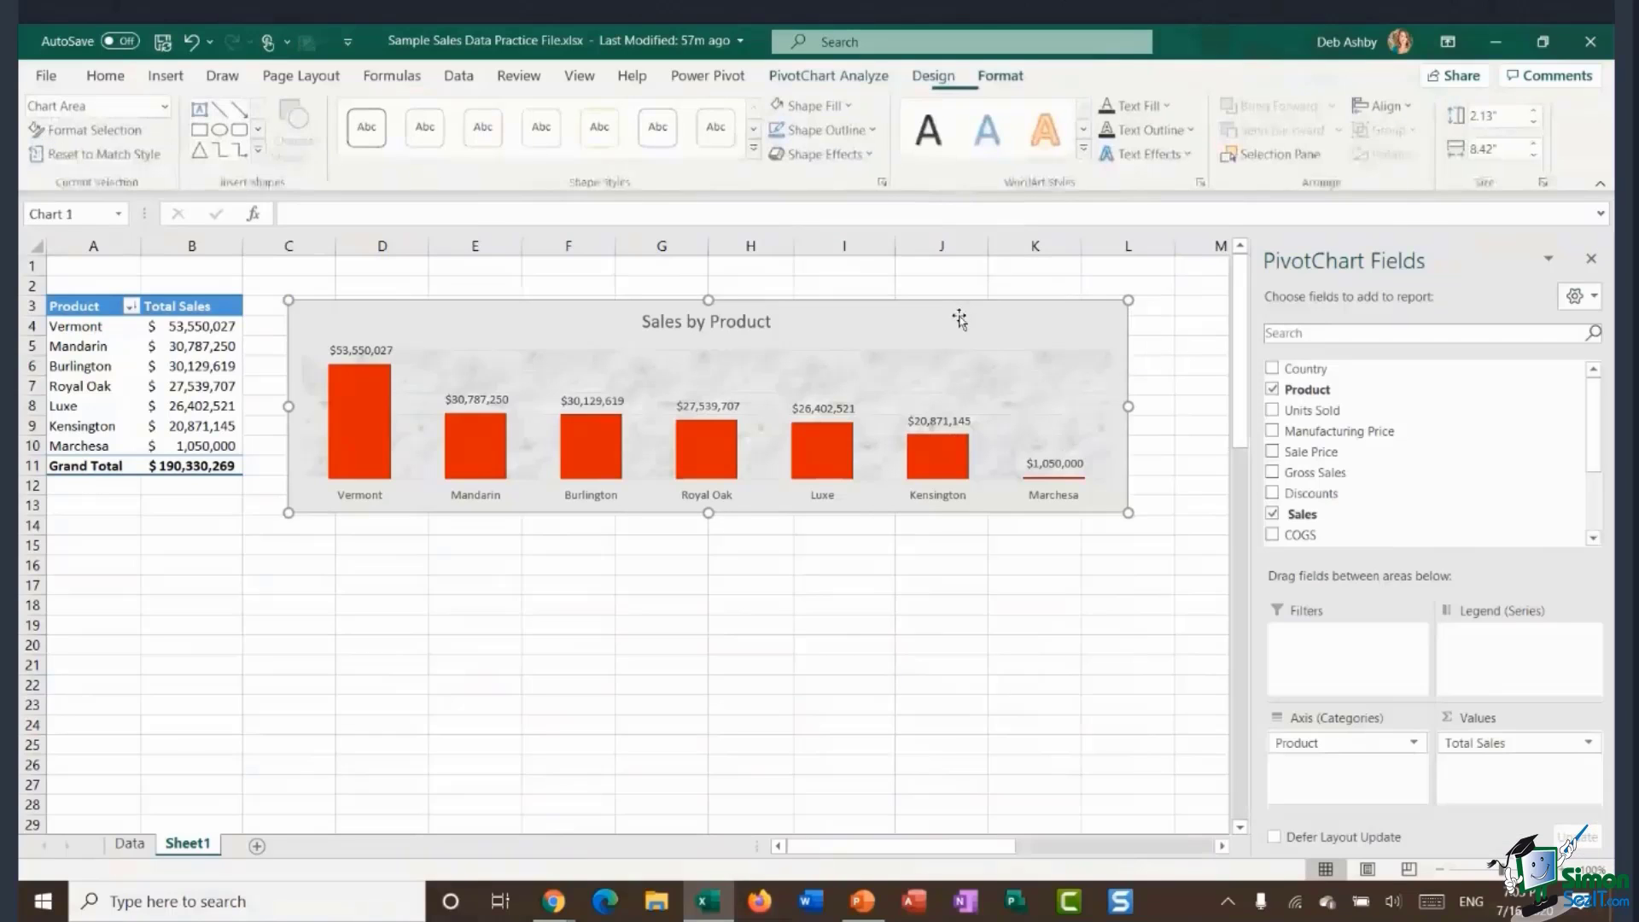
pyautogui.click(166, 77)
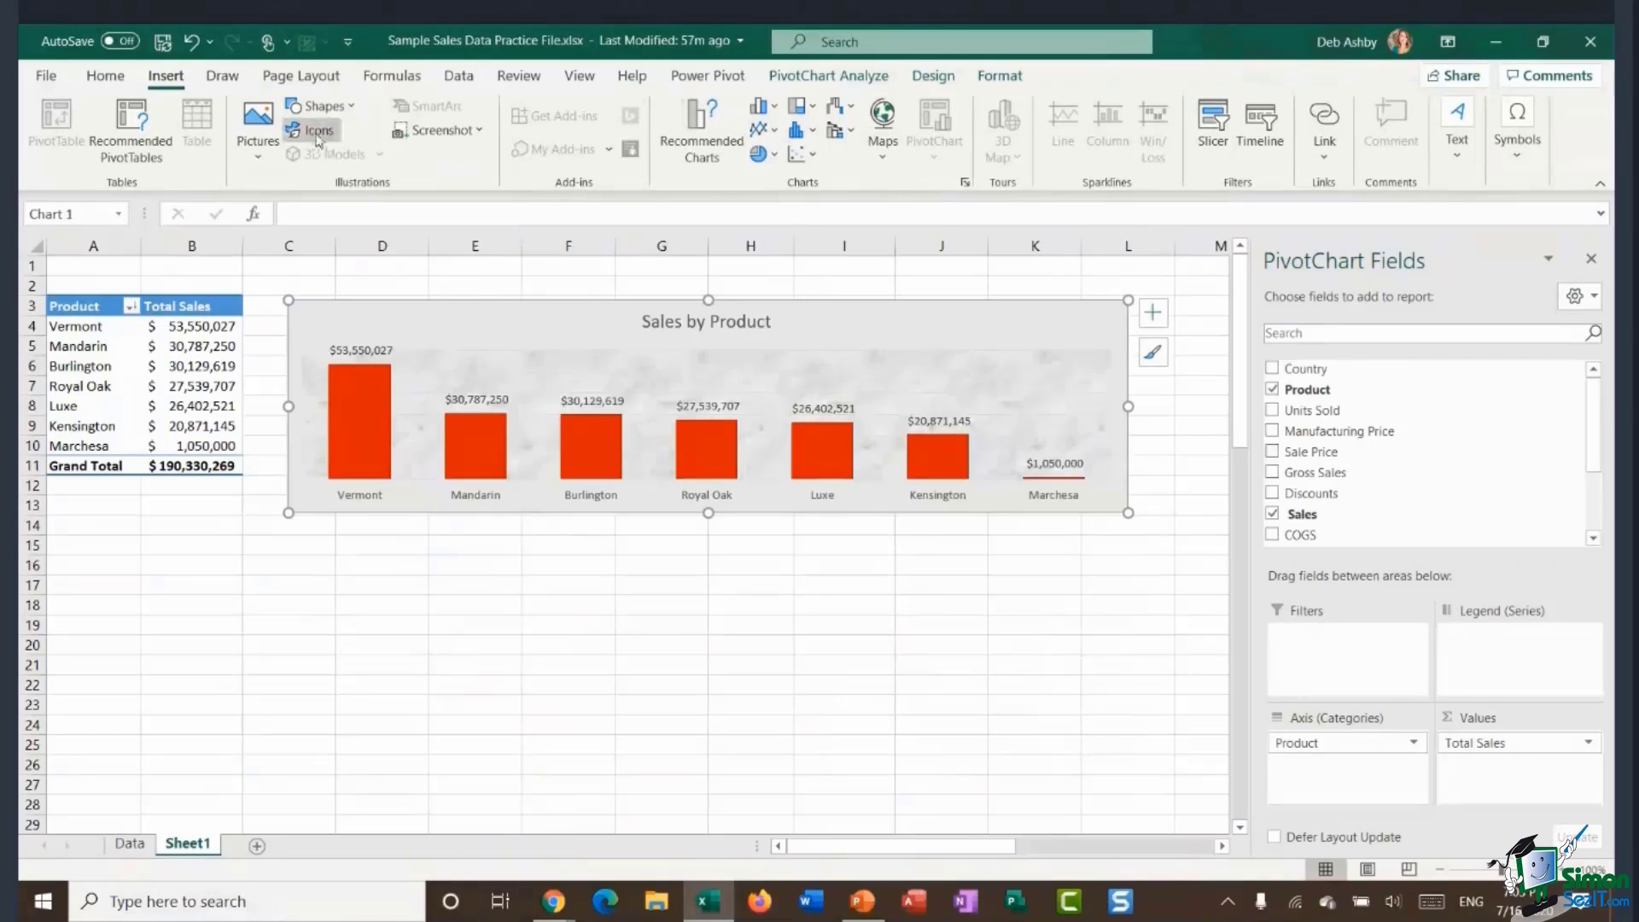
pyautogui.click(316, 132)
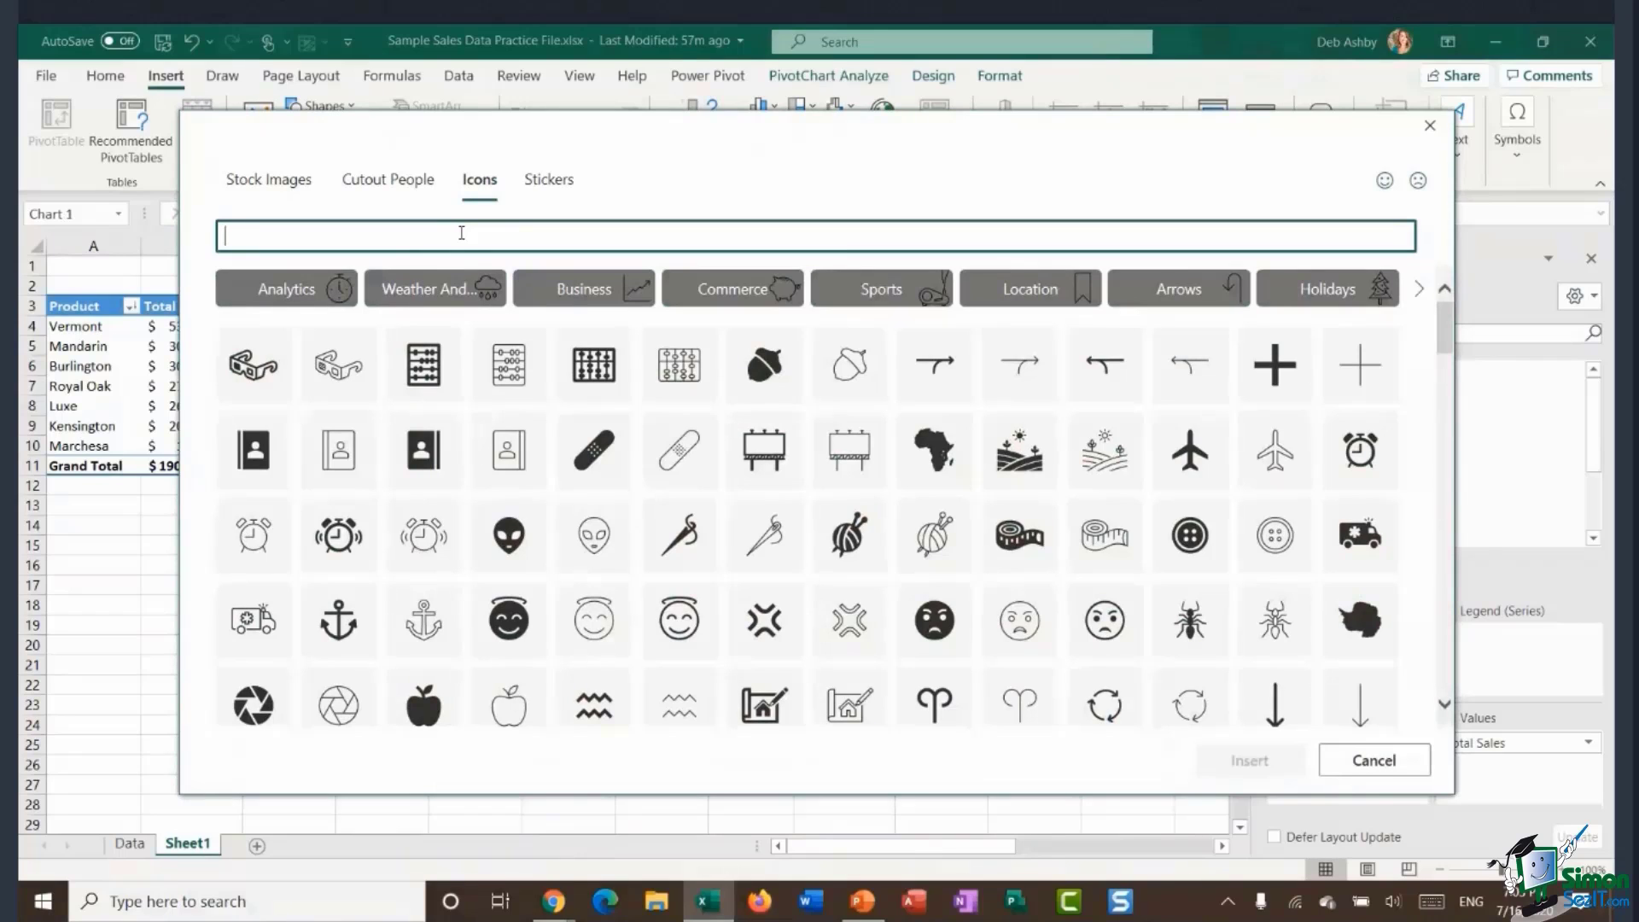
pyautogui.write('money')
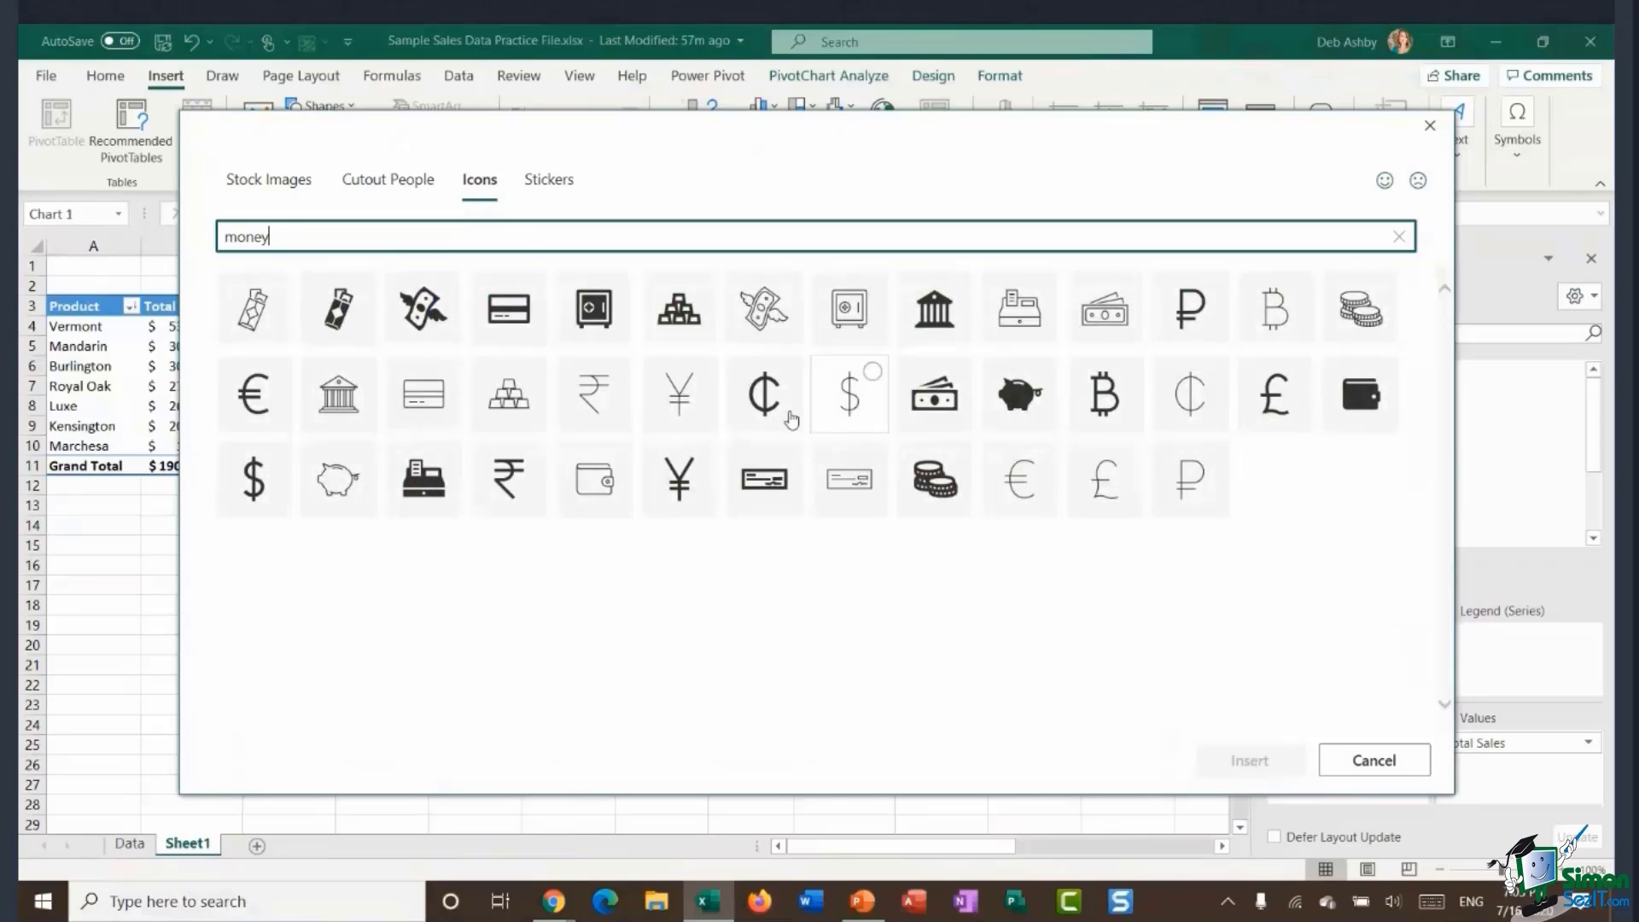
pyautogui.doubleClick(262, 236)
pyautogui.write('hopping')
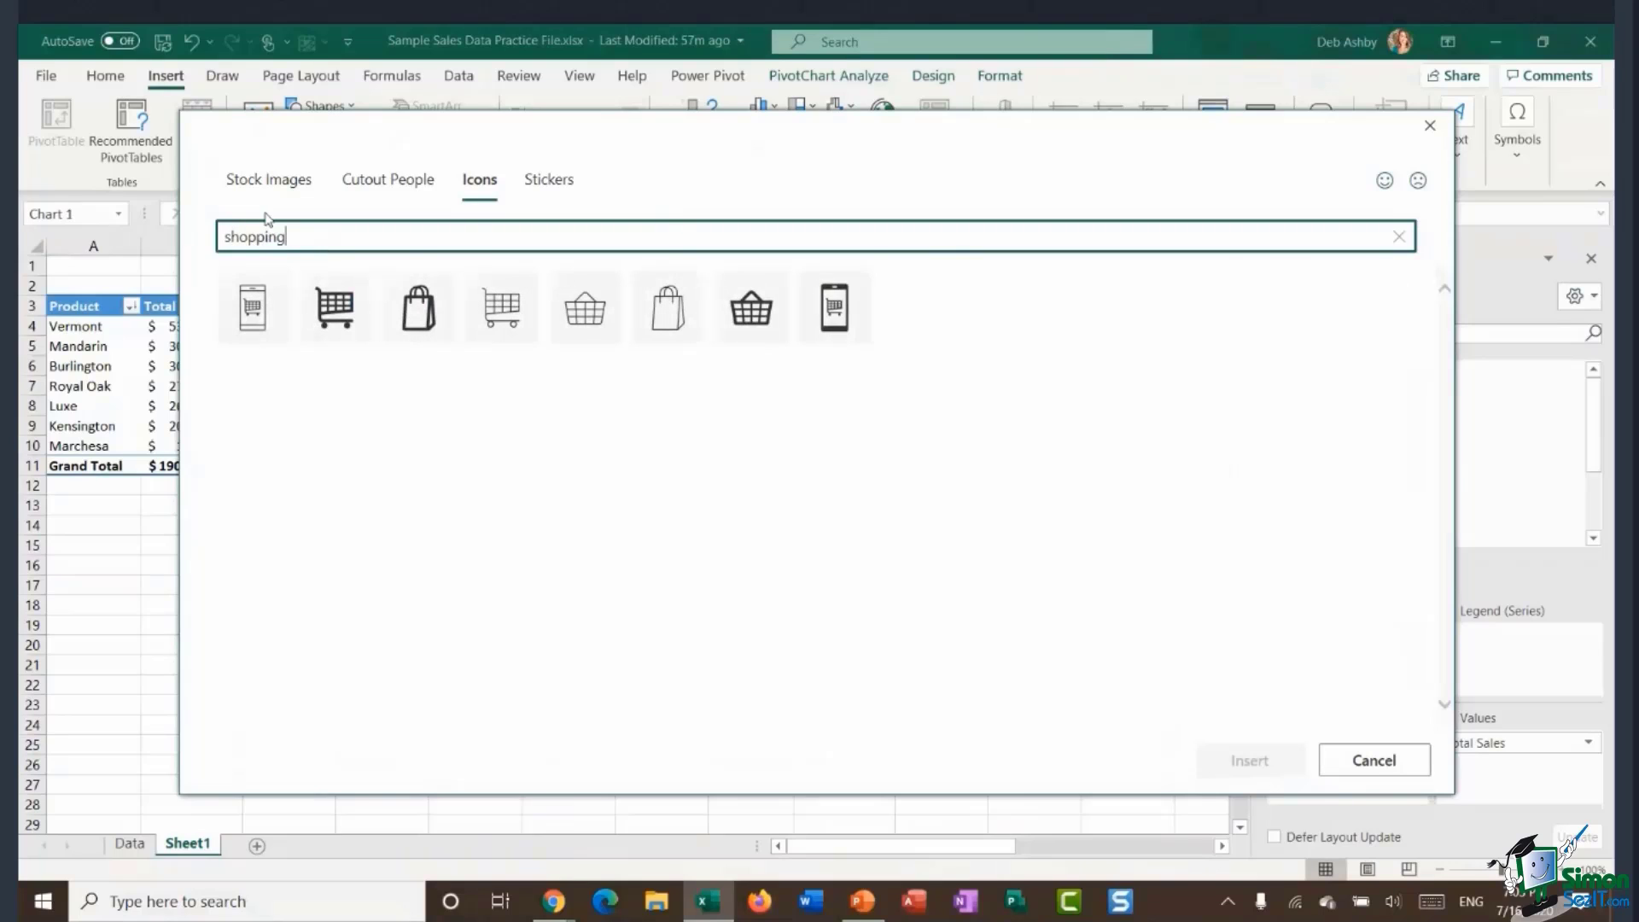
pyautogui.click(502, 321)
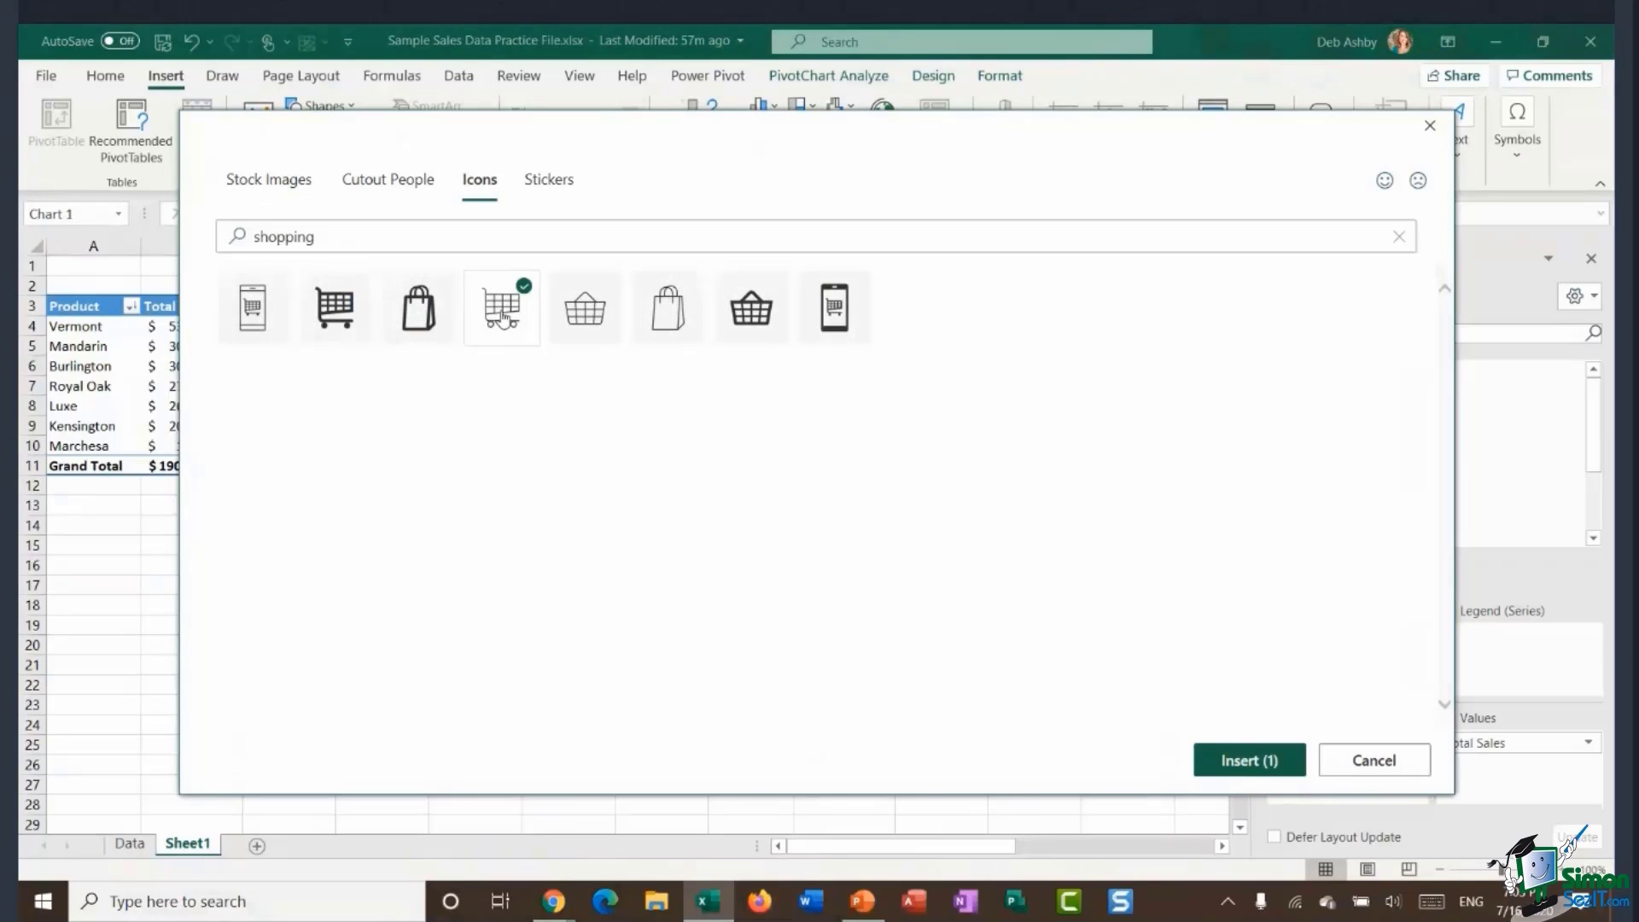
pyautogui.click(1252, 761)
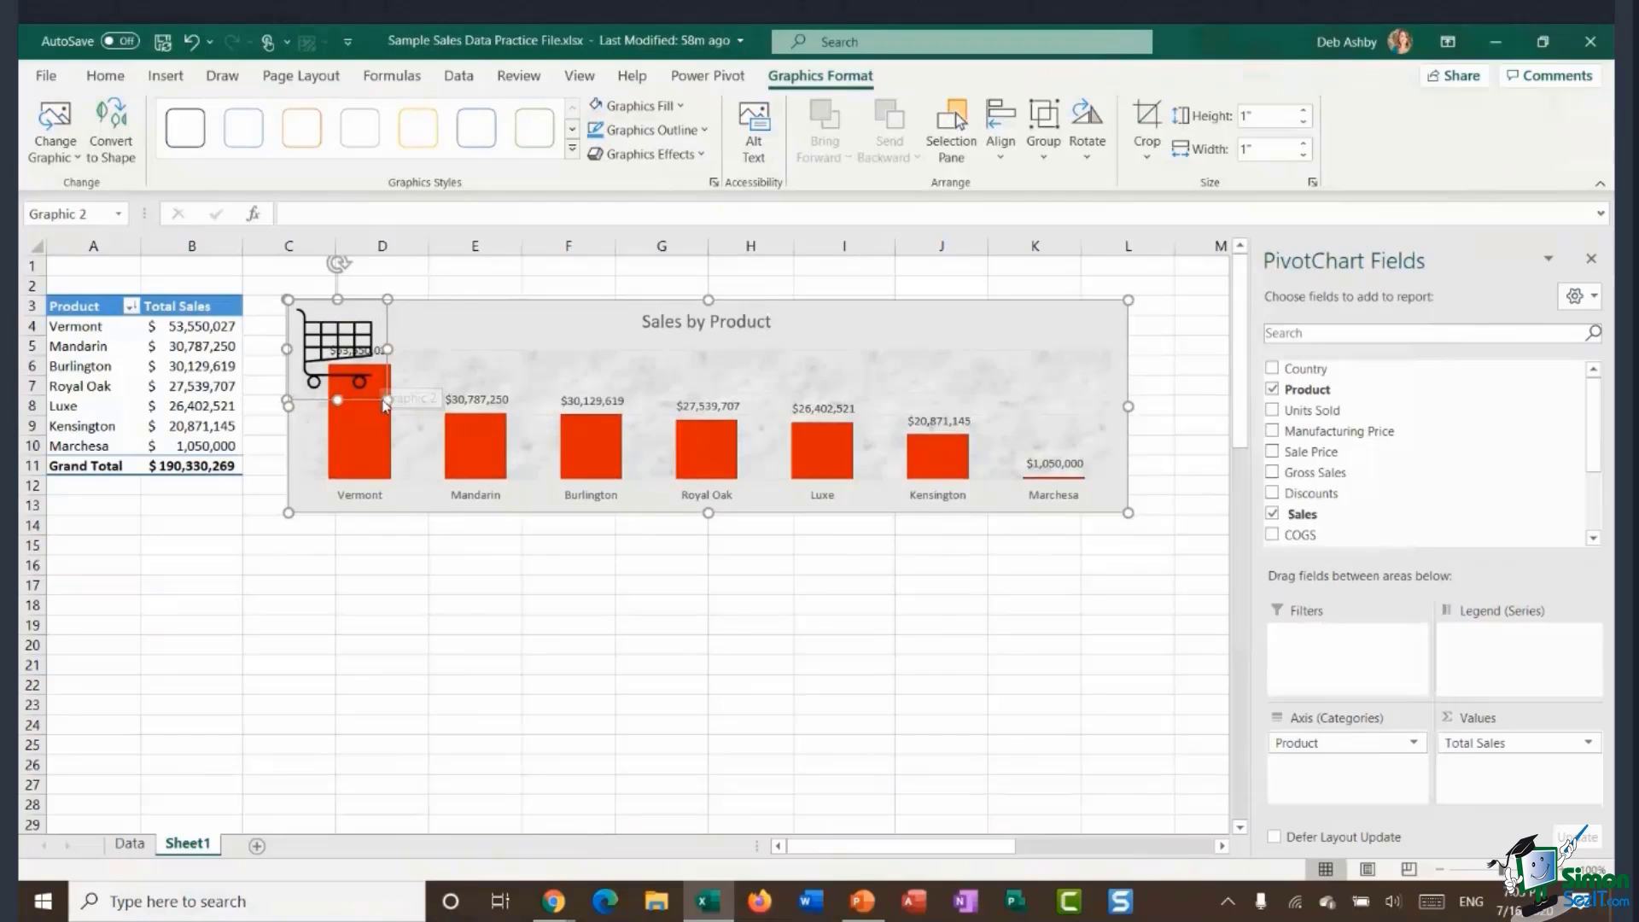
pyautogui.moveTo(386, 397); pyautogui.dragTo(1085, 324)
pyautogui.click(994, 661)
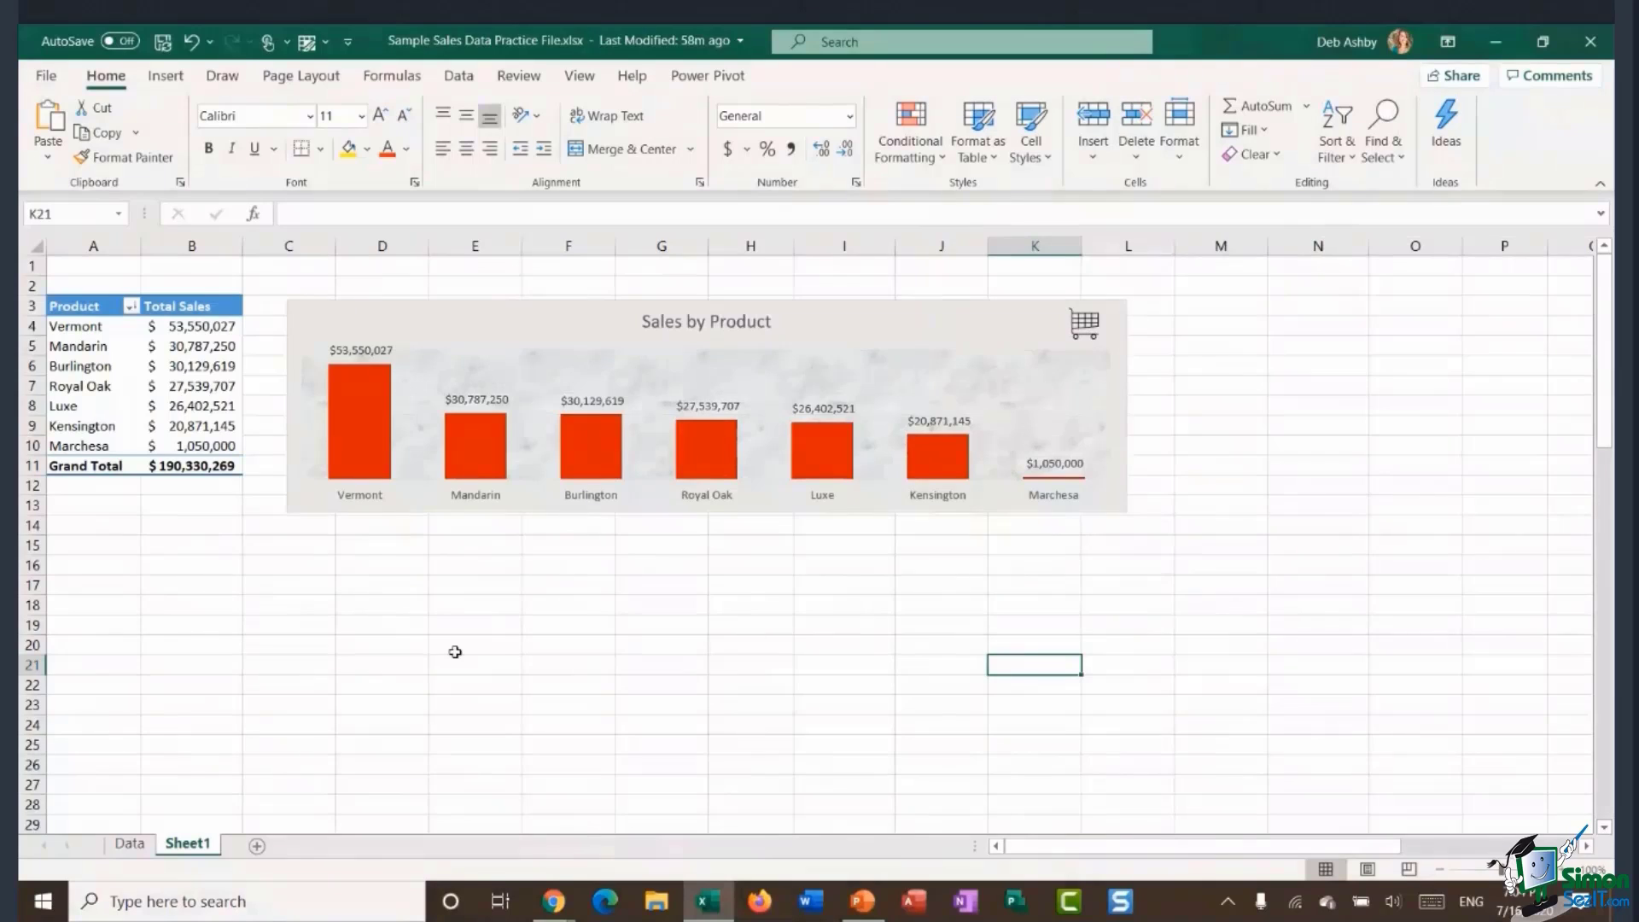
# Check the source data on the Data sheet, and duplicate Sheet1 directly after the original.
pyautogui.click(130, 845)
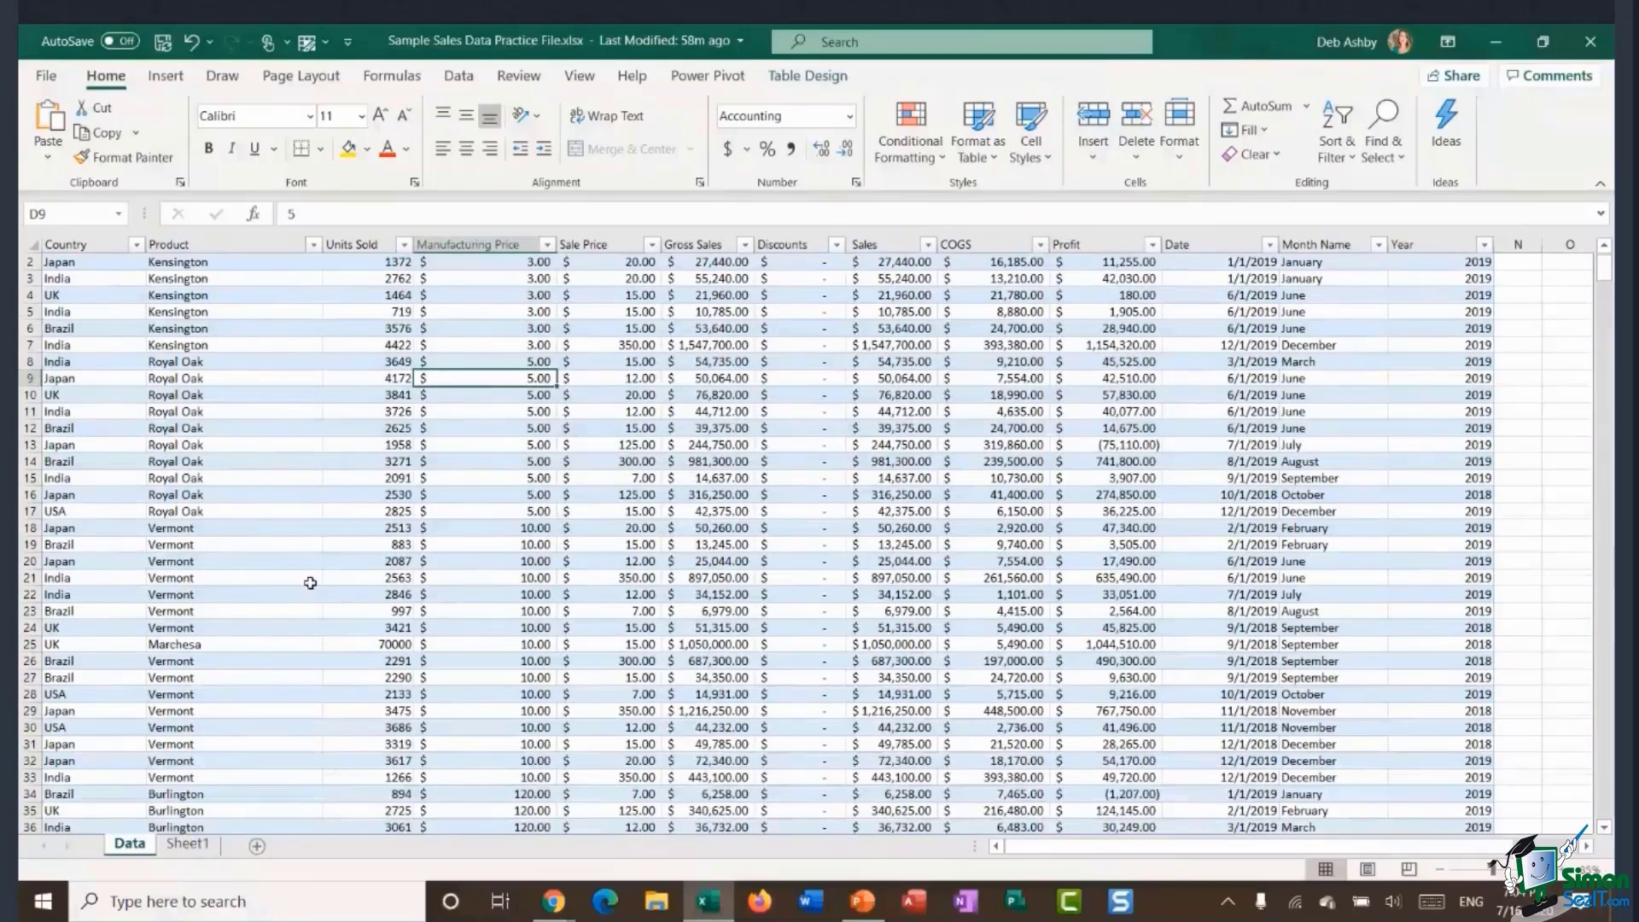
pyautogui.click(189, 853)
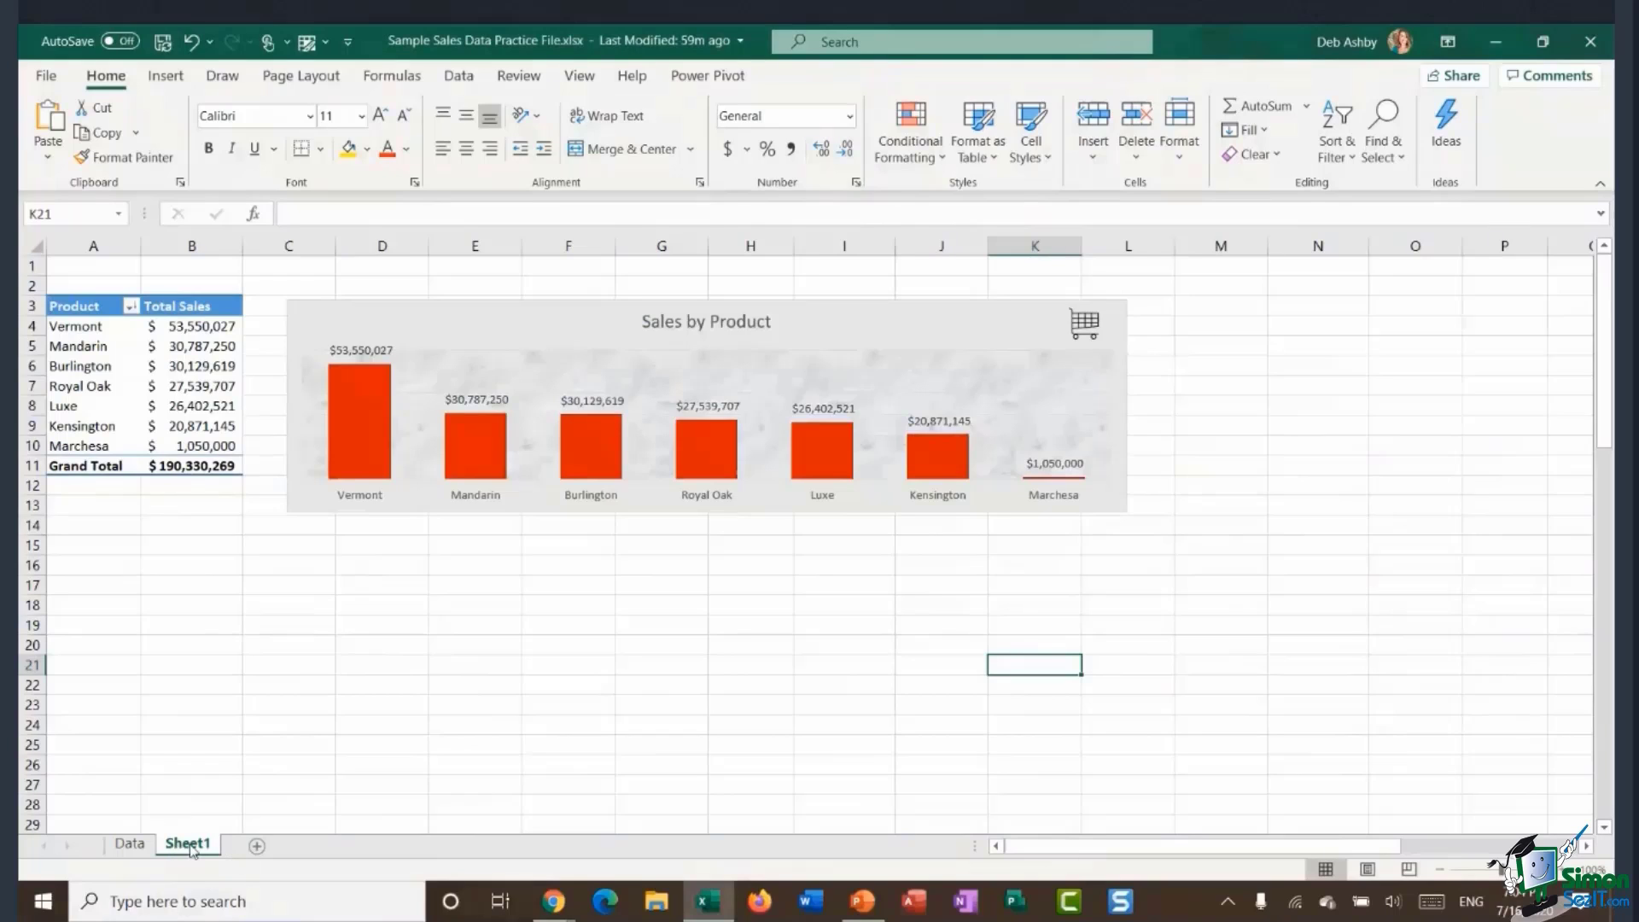
pyautogui.moveTo(187, 851); pyautogui.dragTo(242, 854)
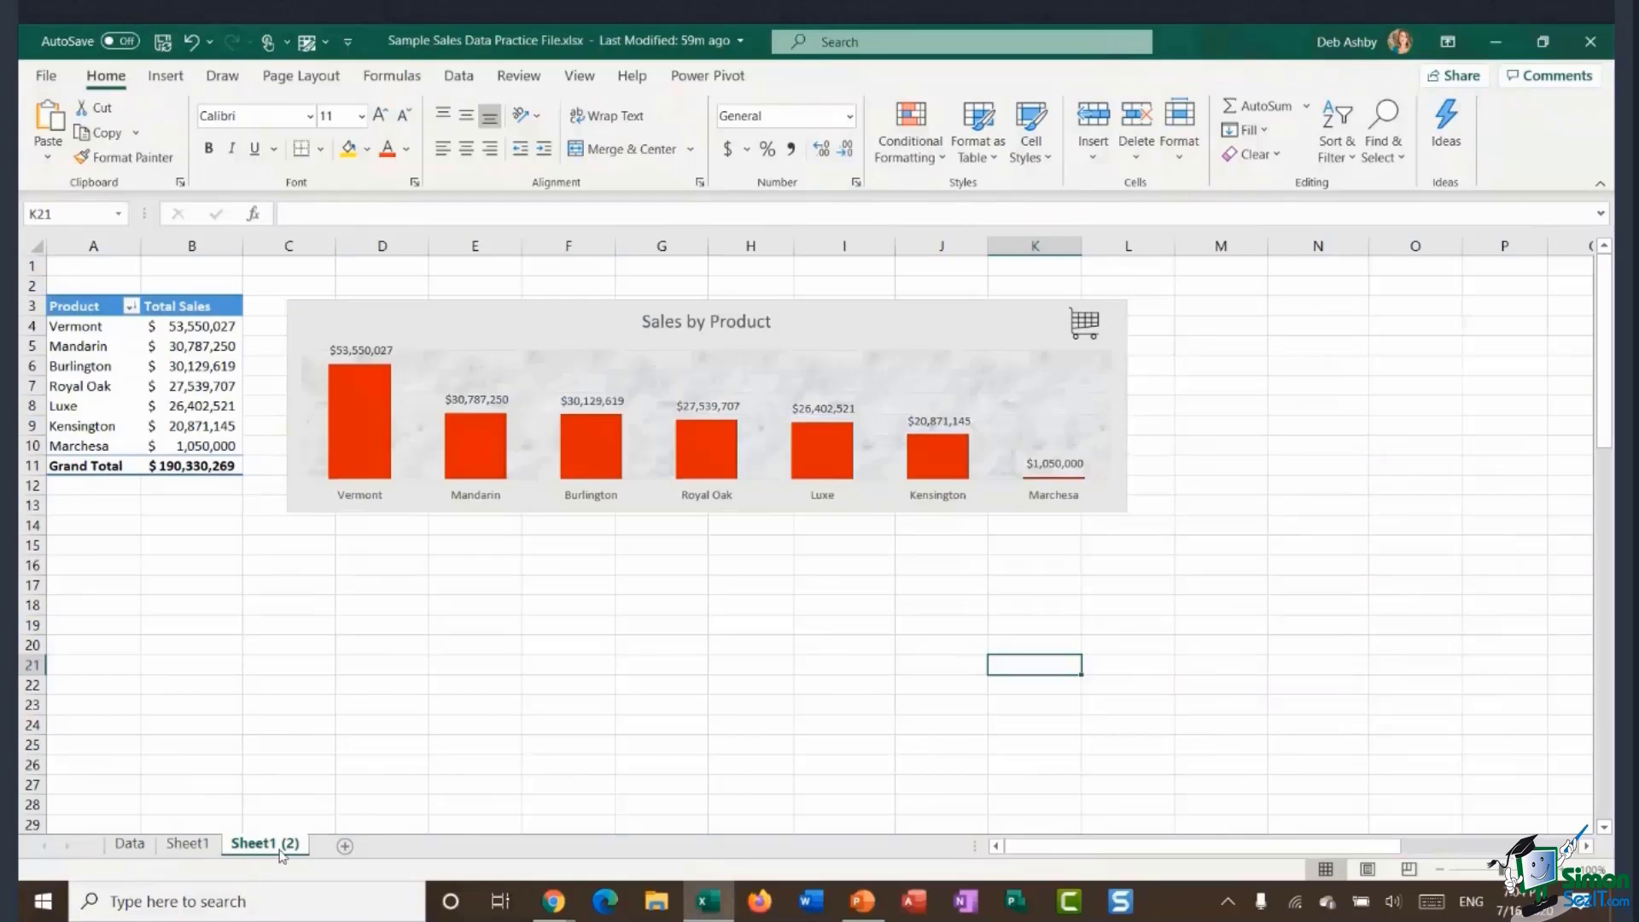
# Rename the original Sheet1 worksheet as "Sales by Product".
pyautogui.click(189, 847)
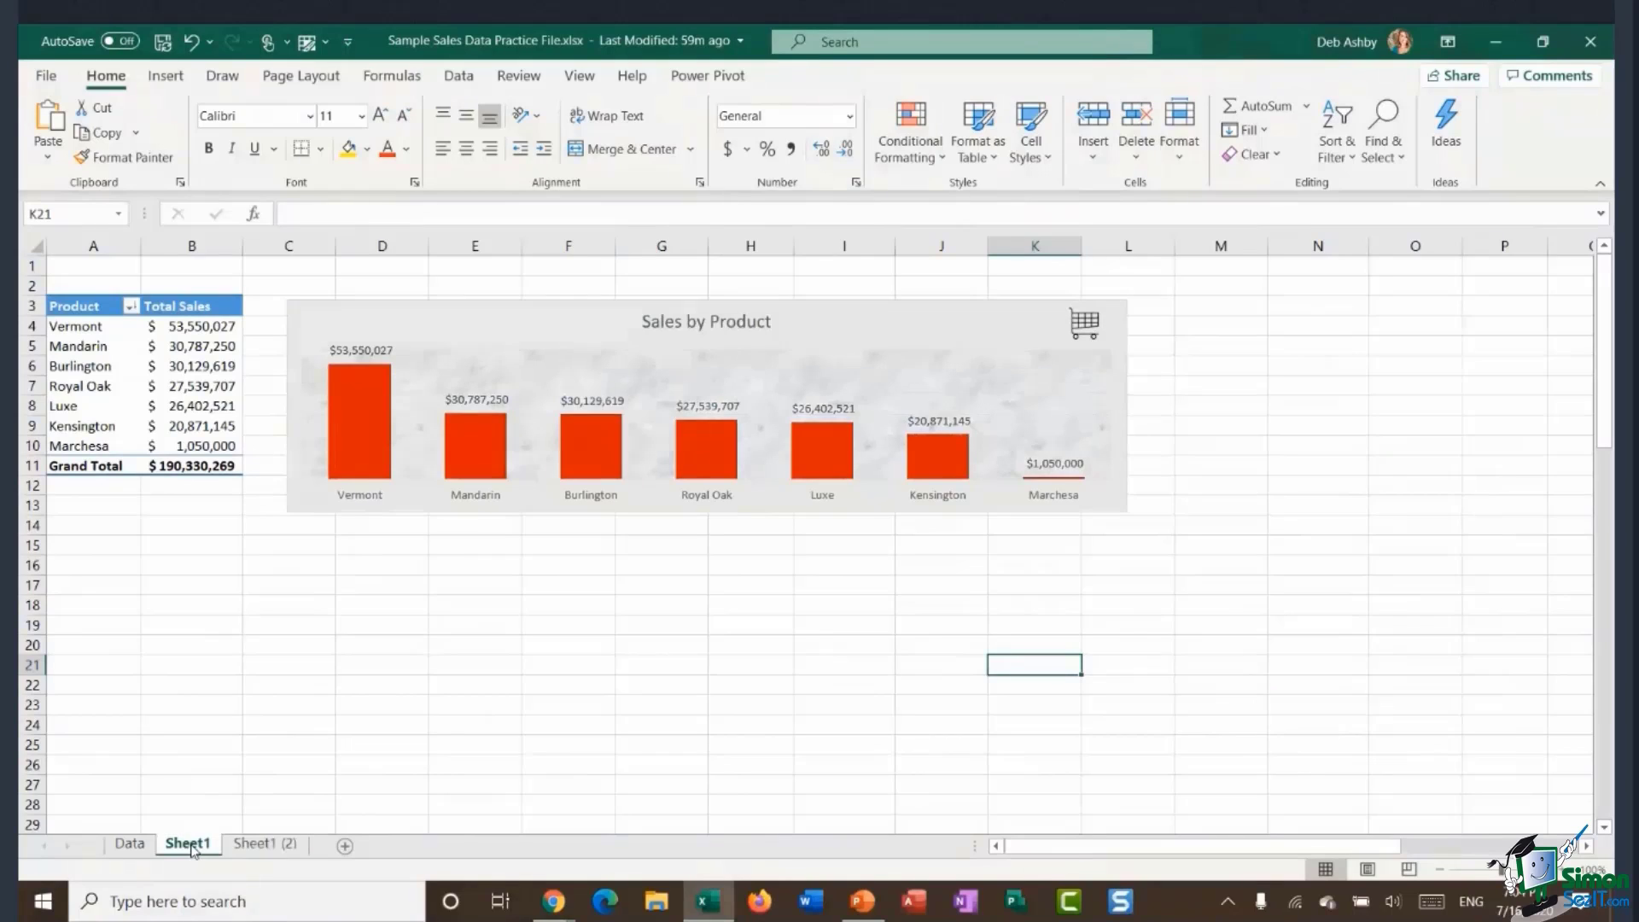
pyautogui.rightClick(192, 850)
pyautogui.click(261, 616)
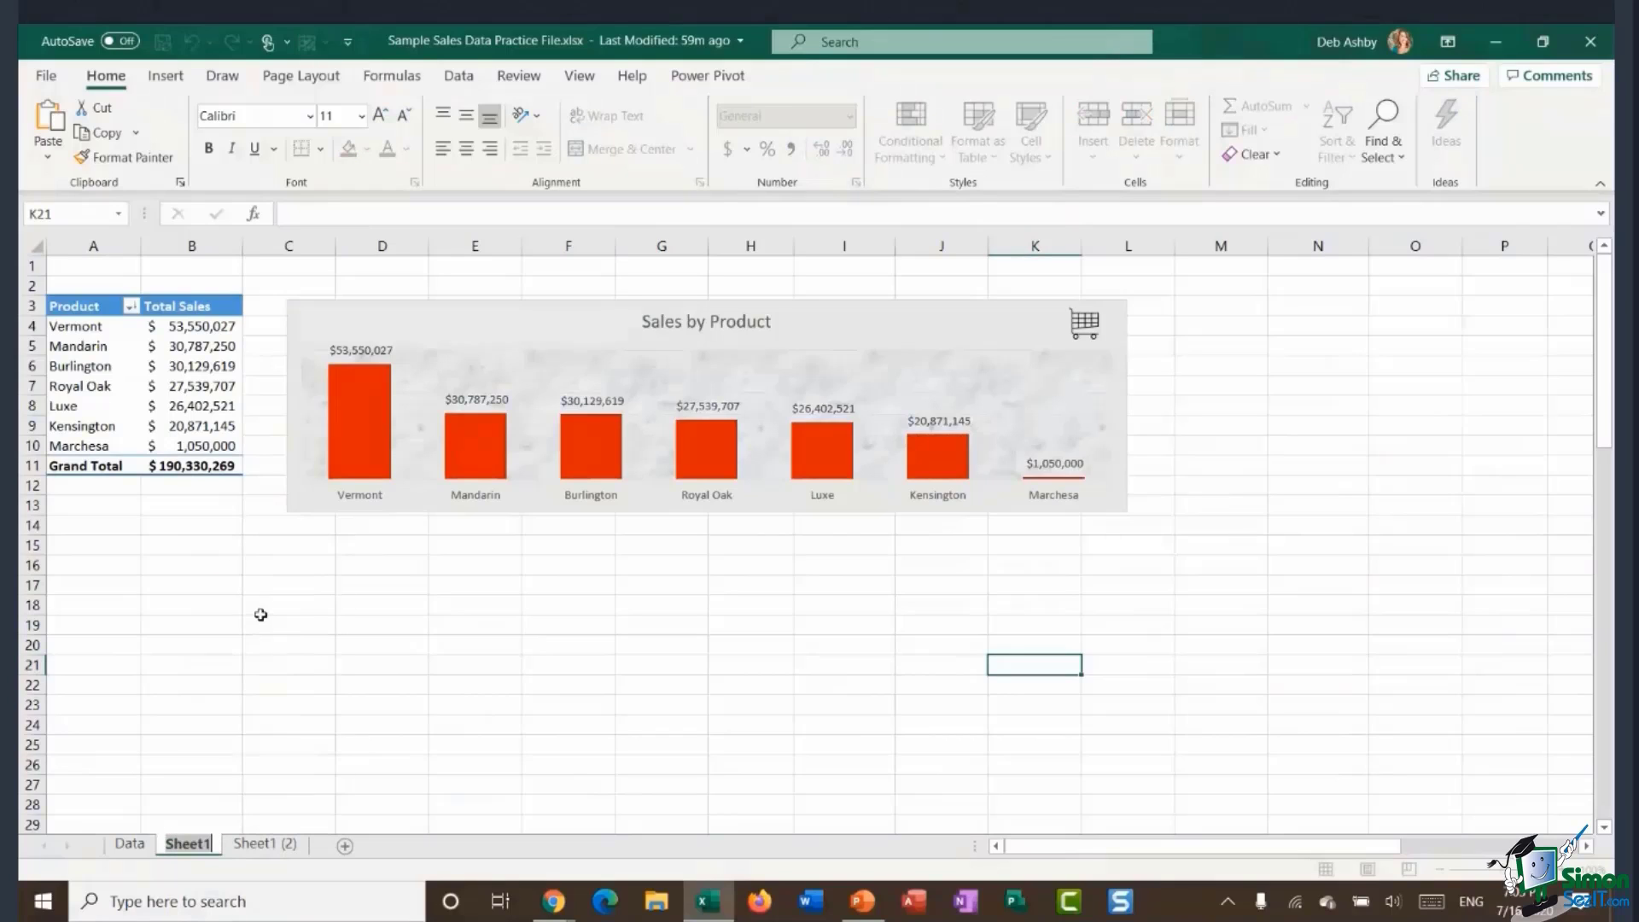
pyautogui.write('Sales')
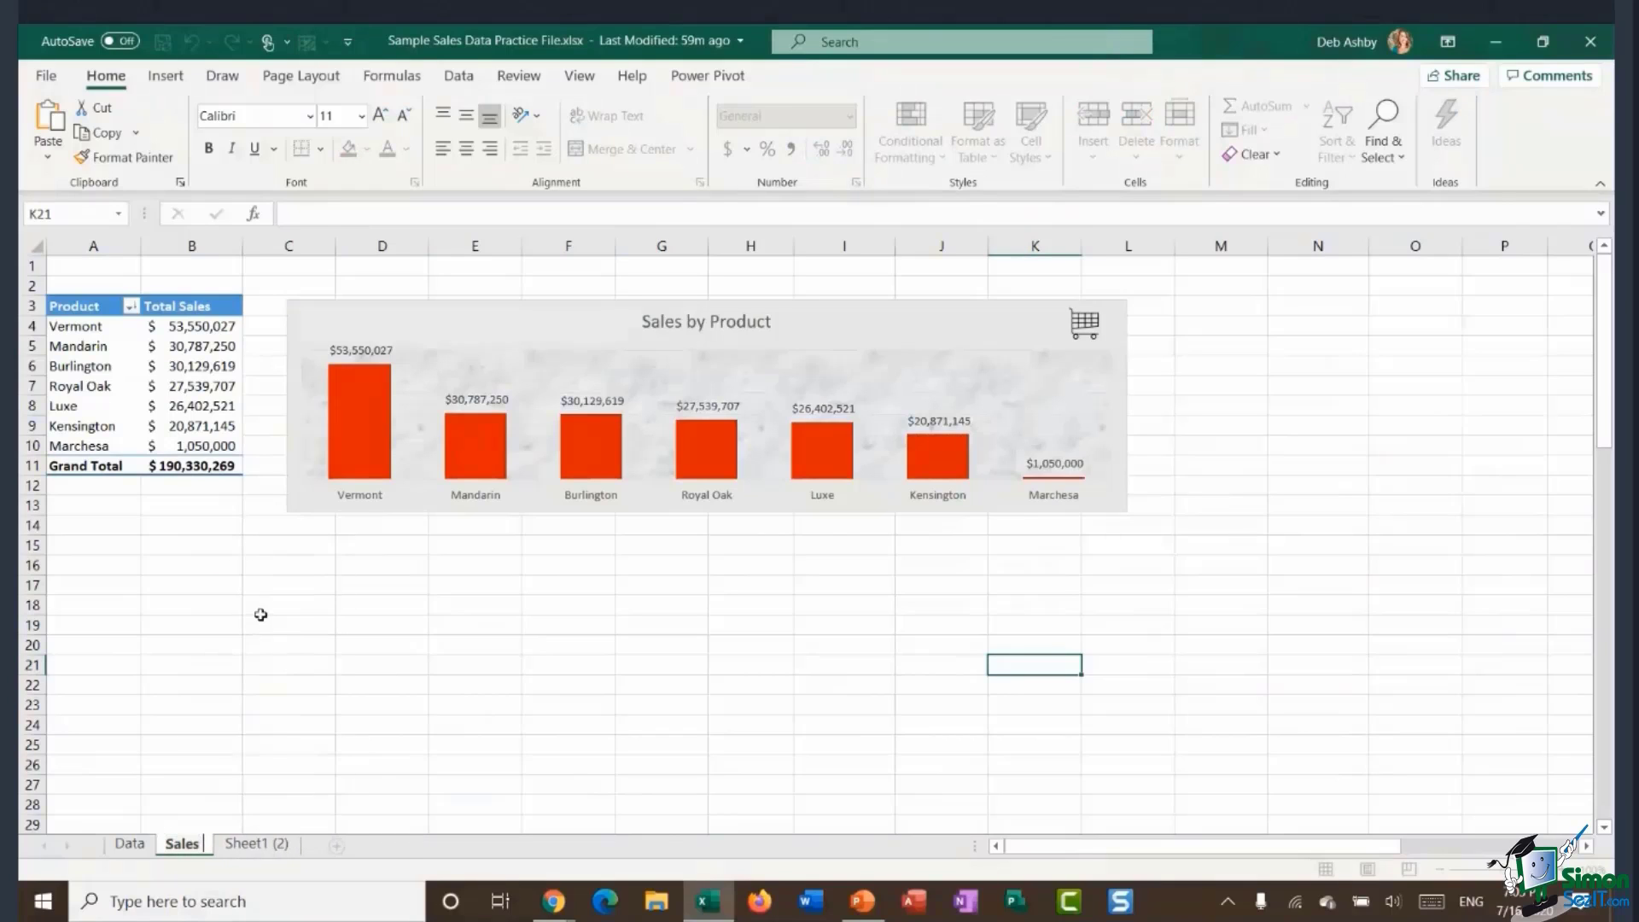
pyautogui.write(' by Product')
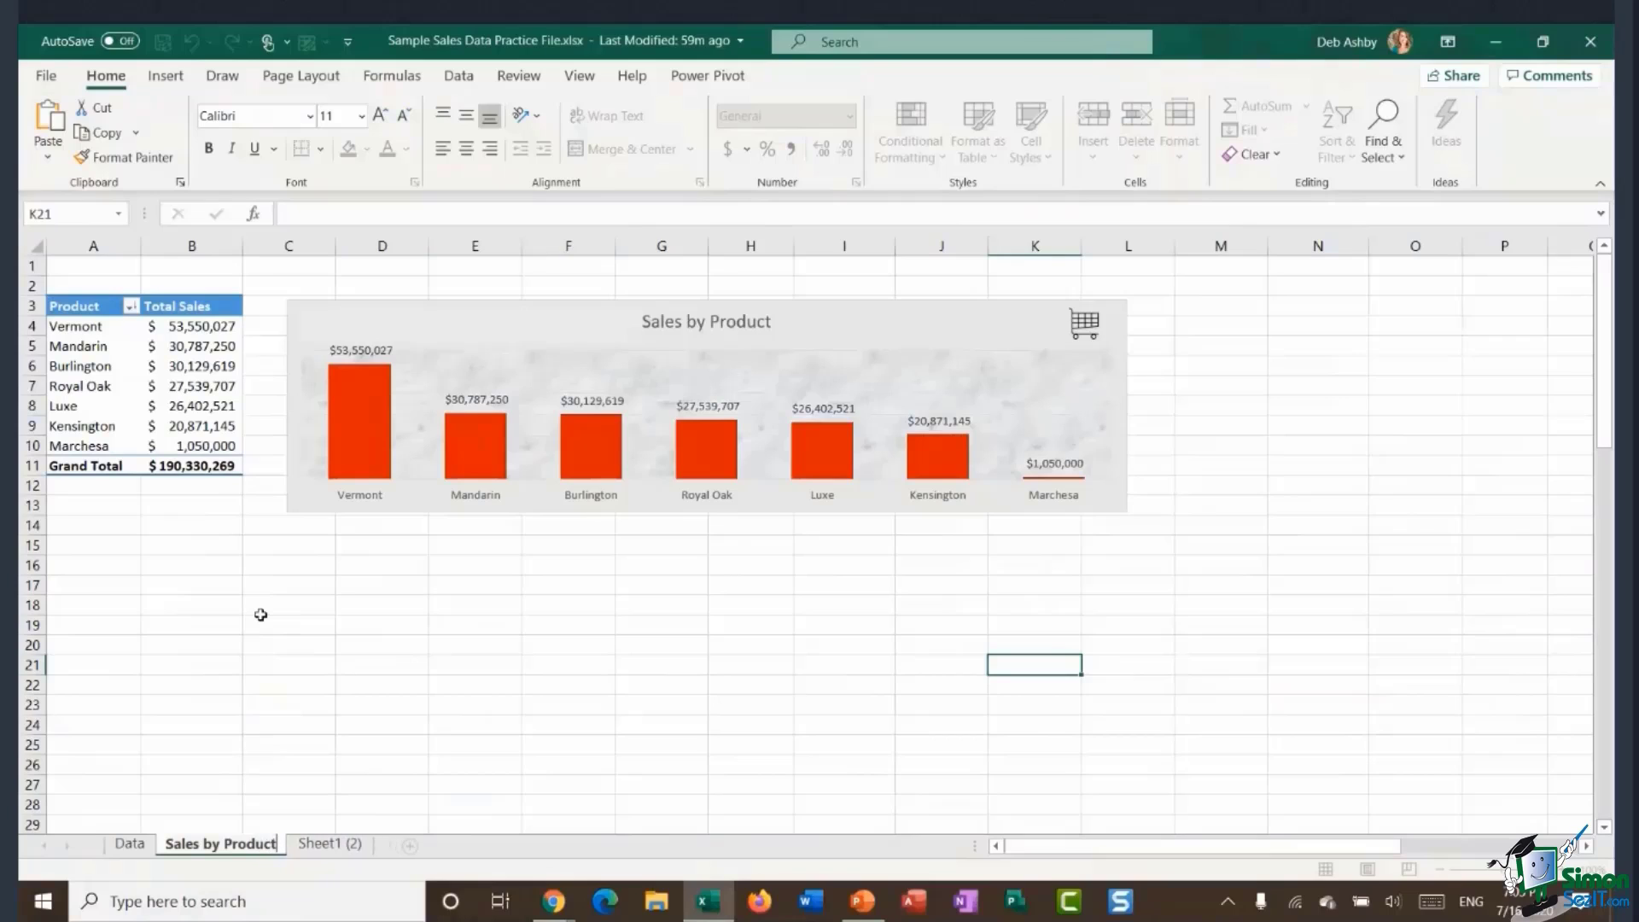
# Name the original pivot sheet Sales by Product and delete the pivot chart from the Sheet1 (2) copy.
pyautogui.press('Return')
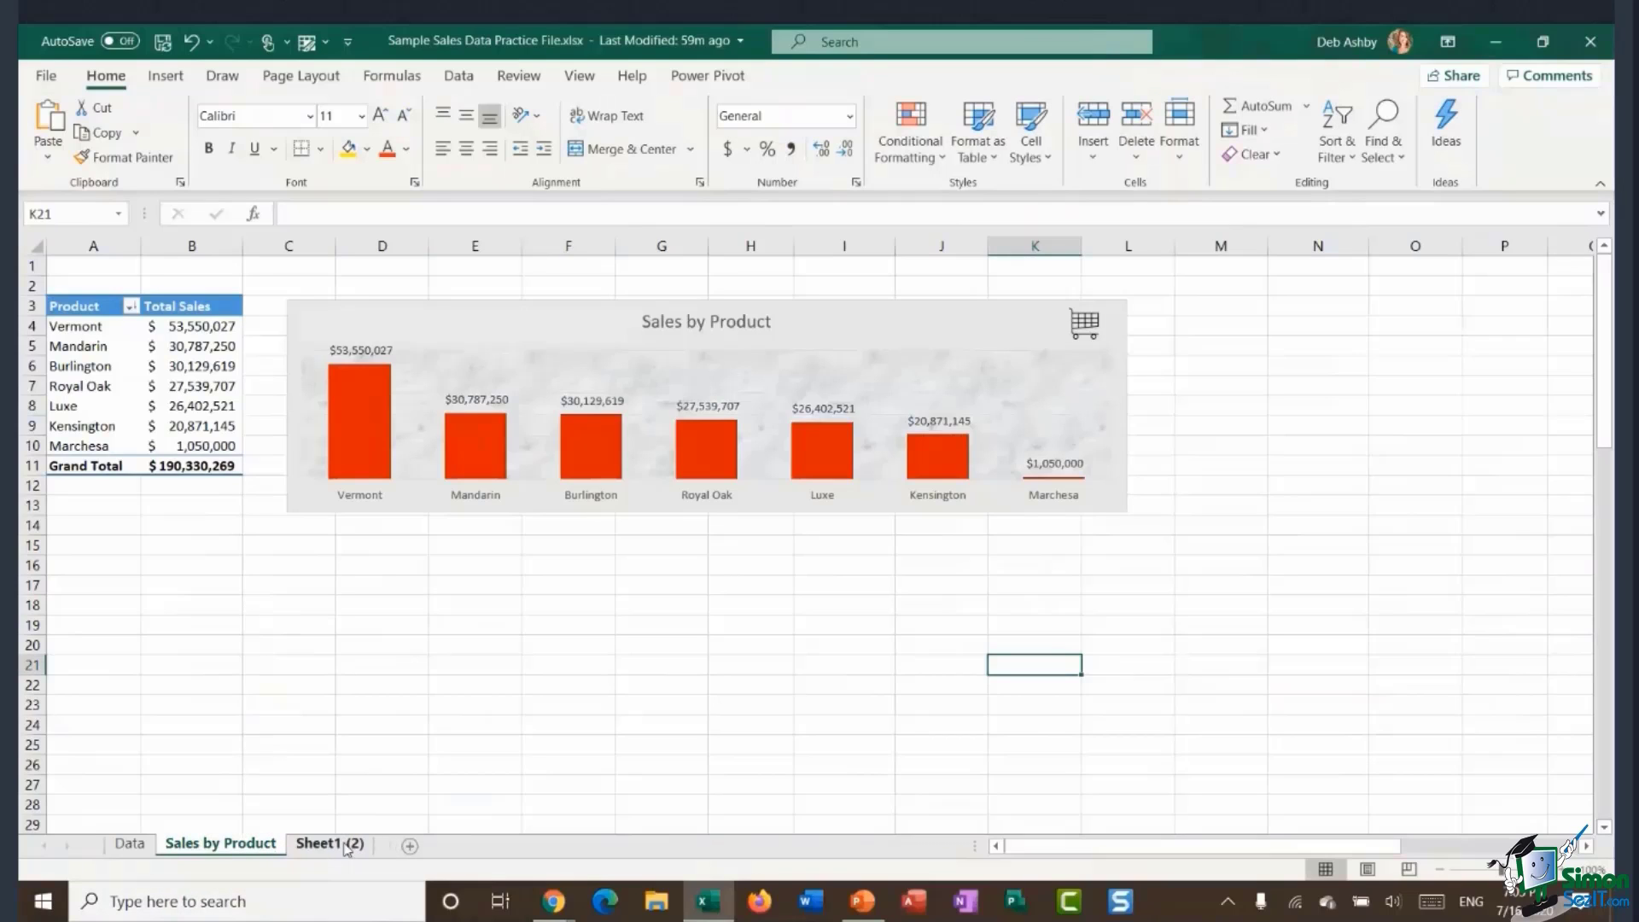
pyautogui.click(333, 843)
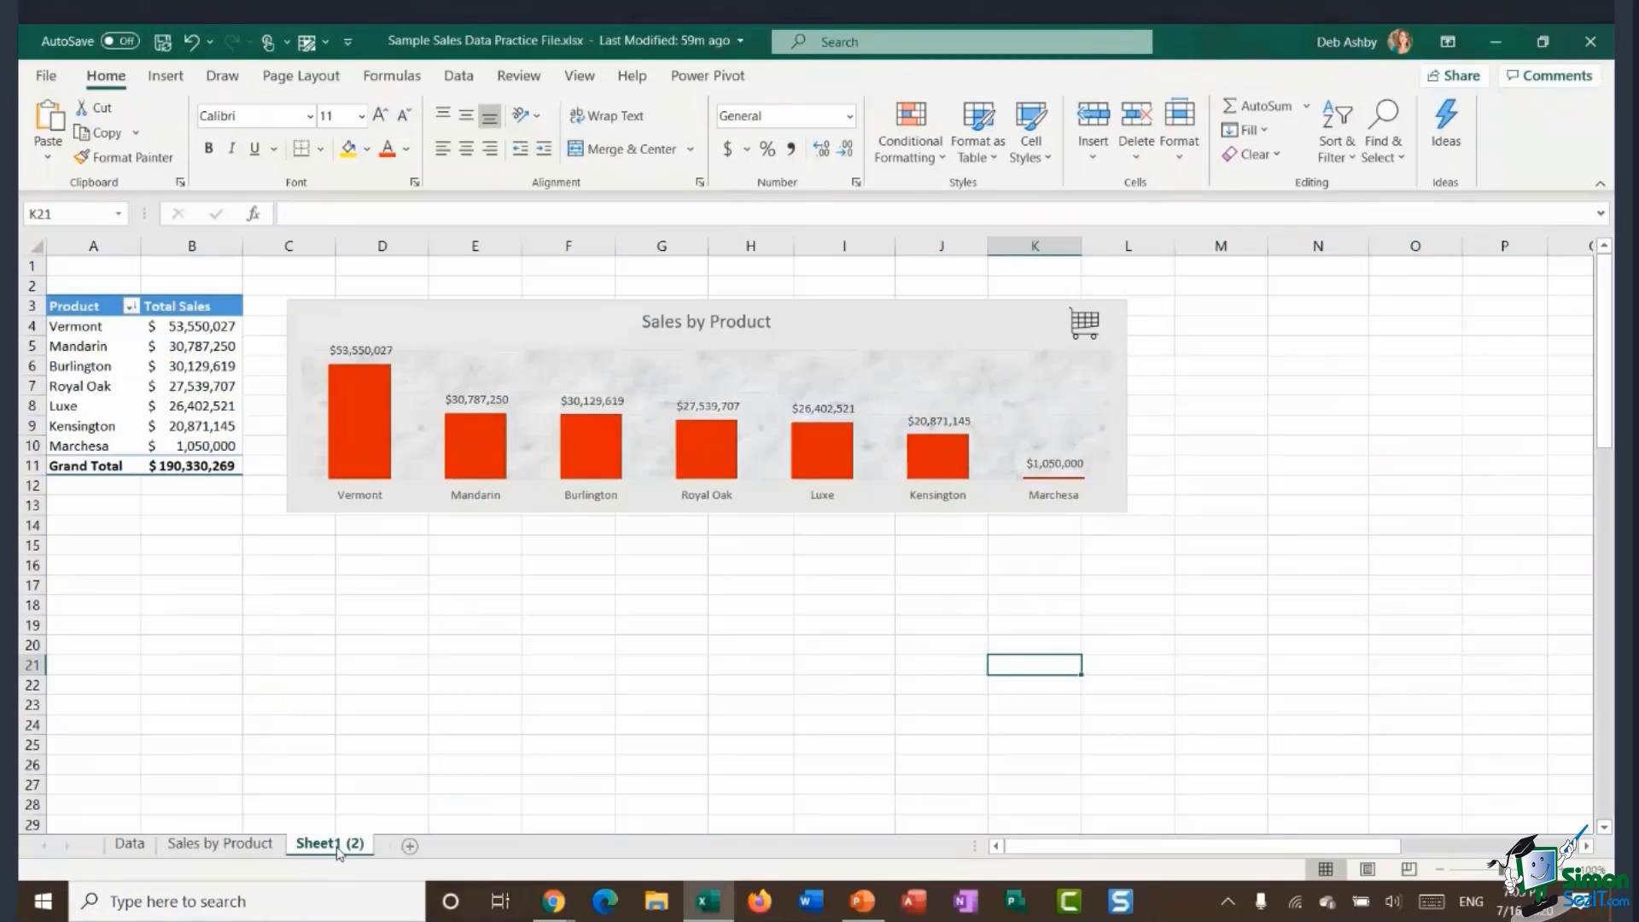
pyautogui.click(916, 320)
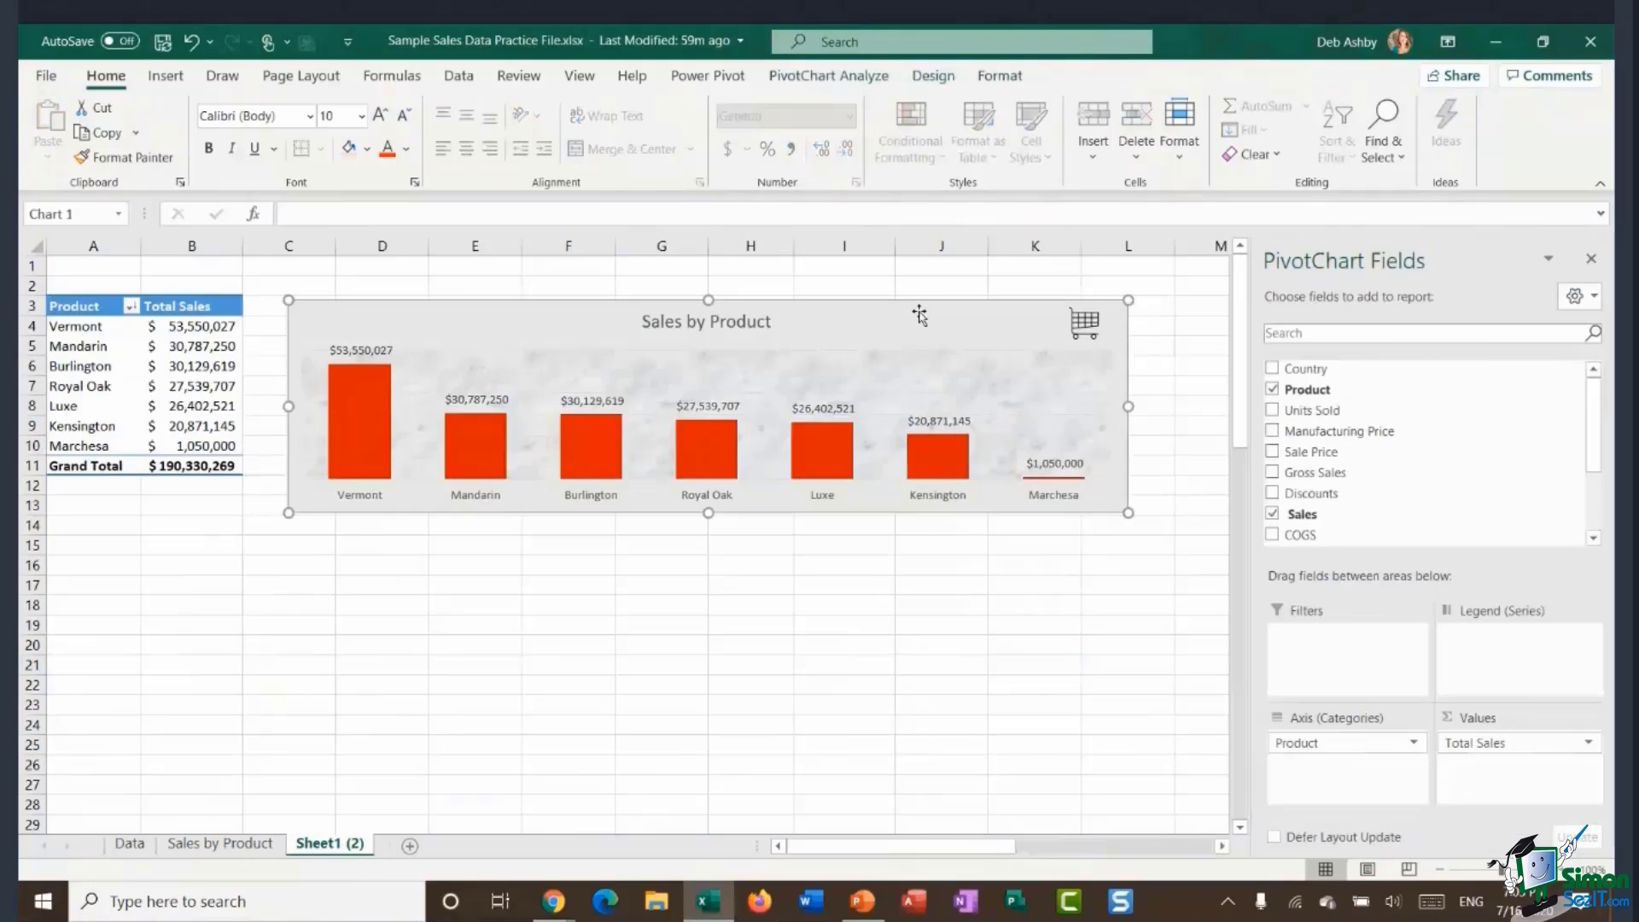
pyautogui.press('Delete')
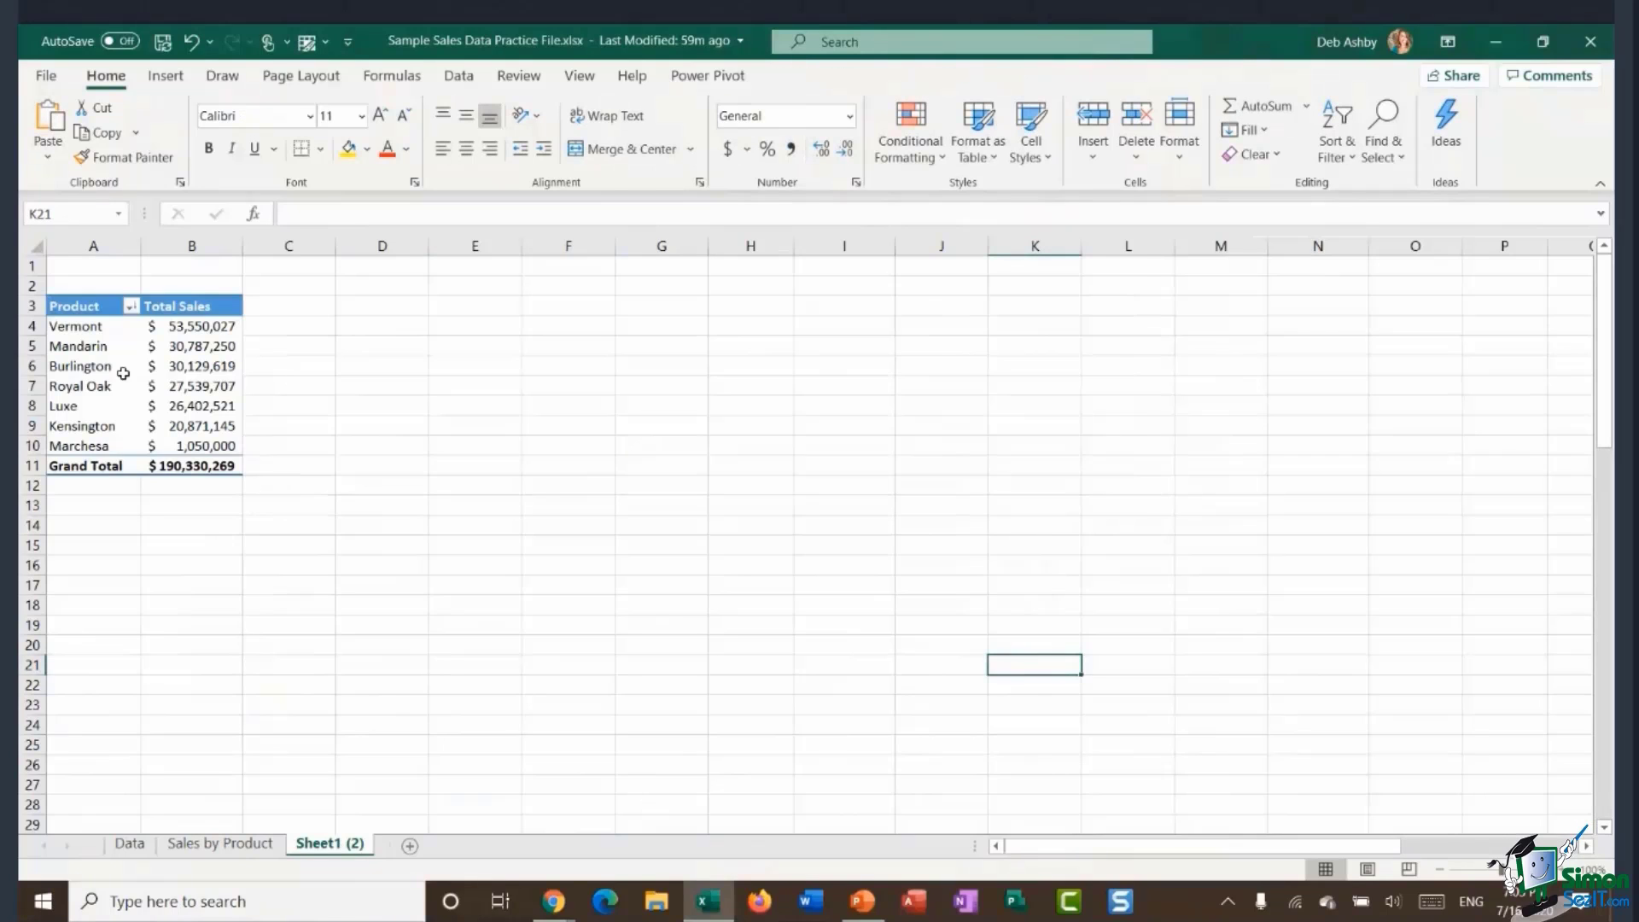
# Add the Sales field a second time to the Values area of the pivot table on Sheet1 (2).
pyautogui.click(123, 373)
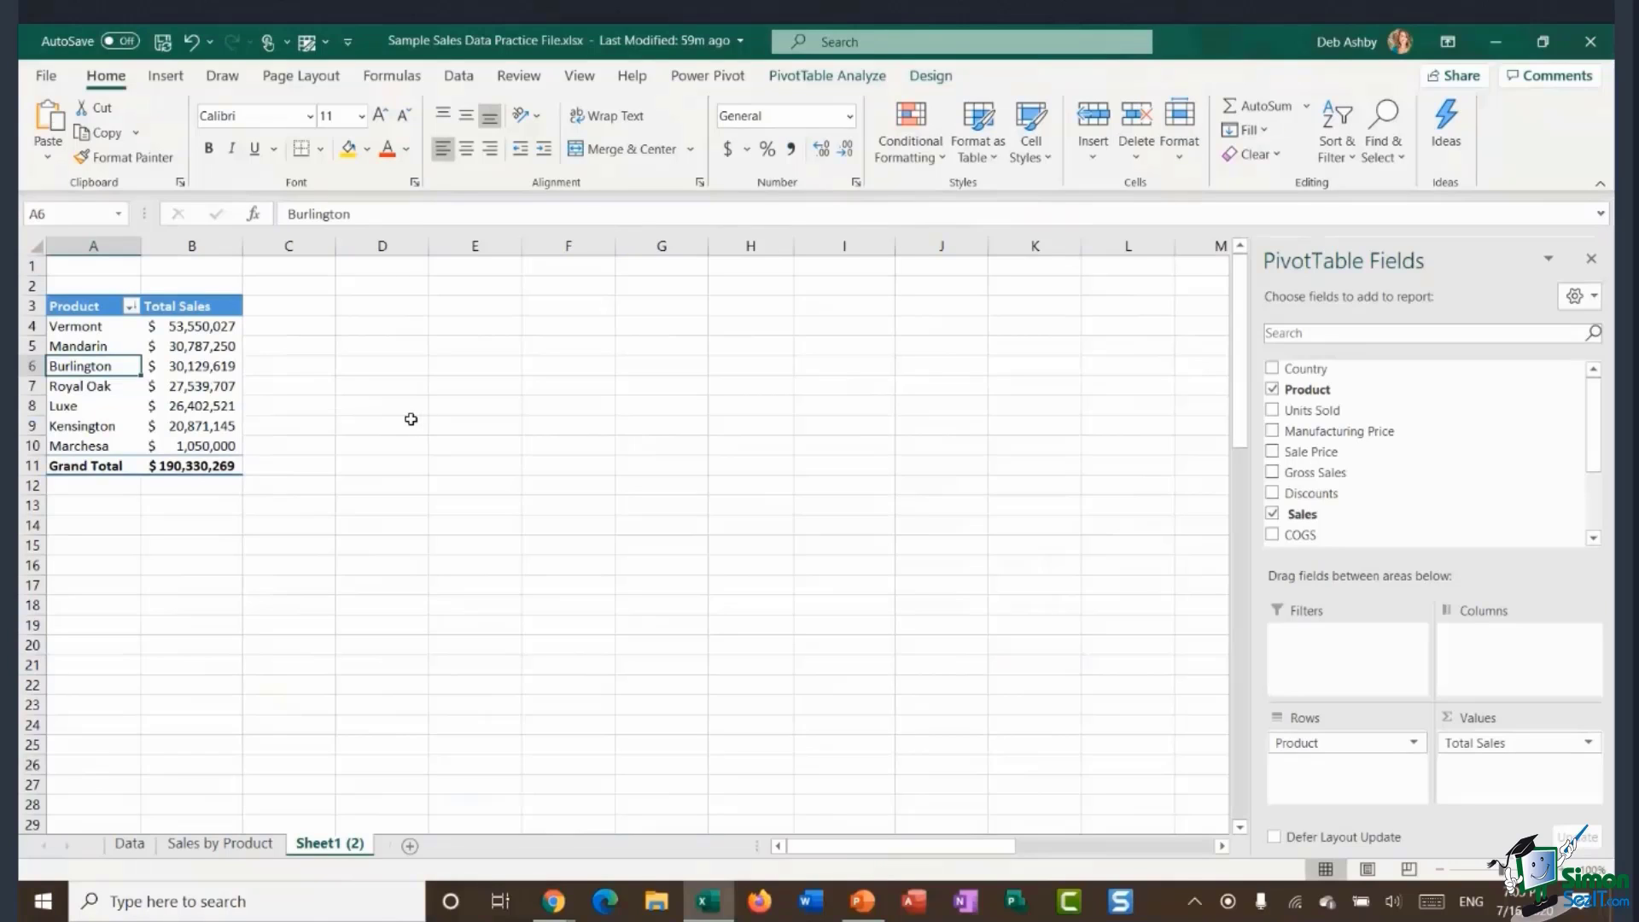
pyautogui.click(181, 347)
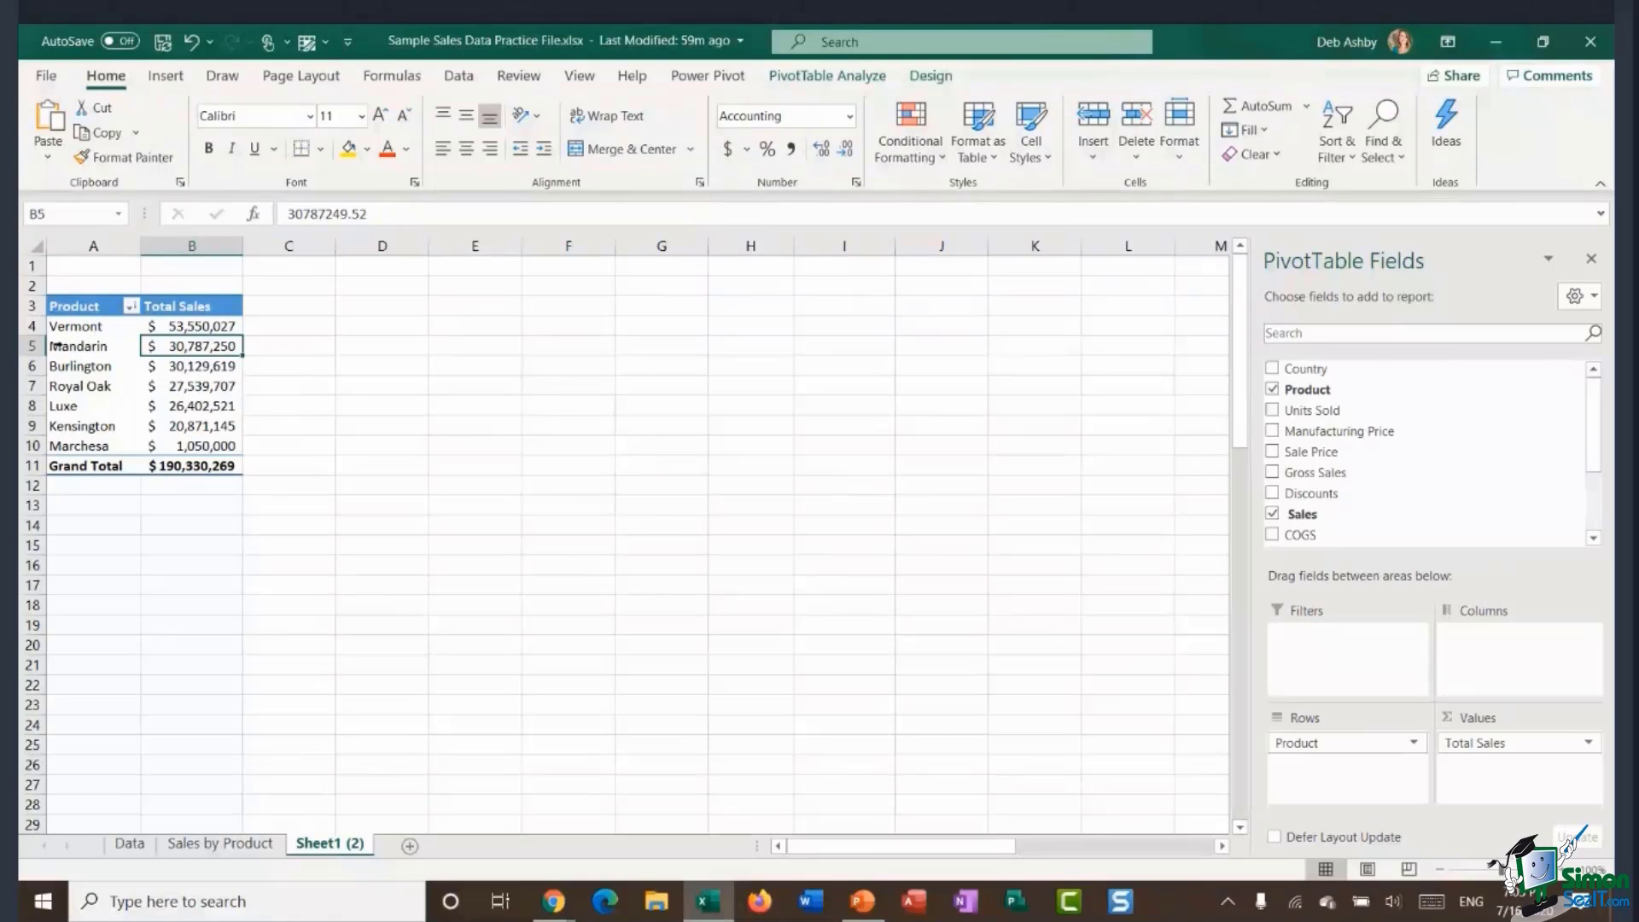
pyautogui.moveTo(87, 328); pyautogui.dragTo(81, 447)
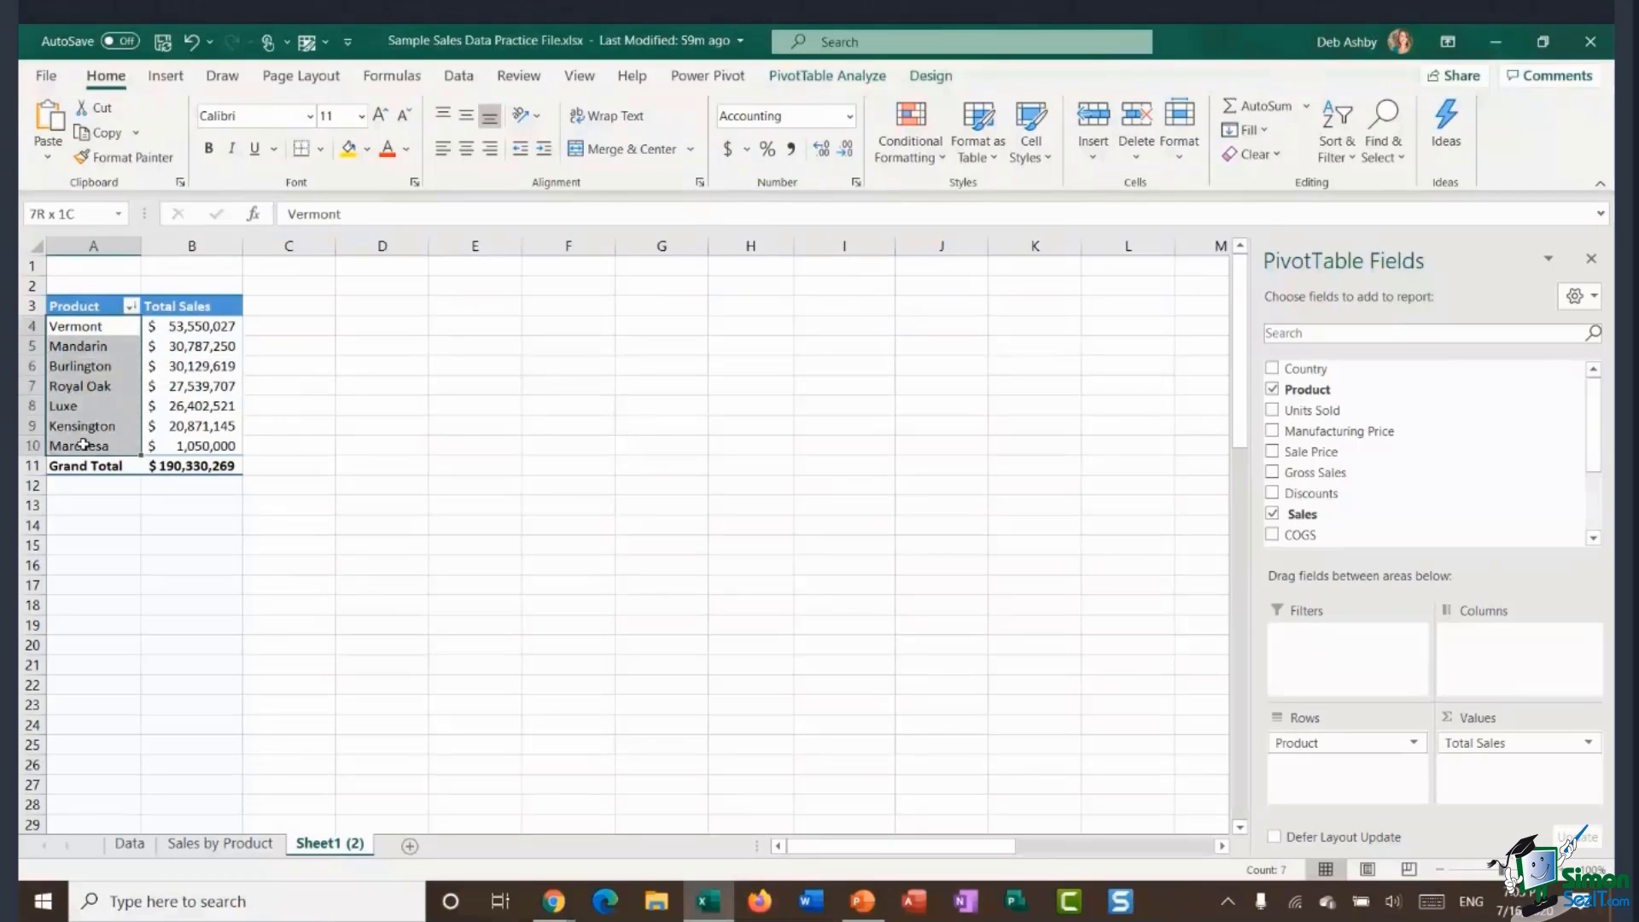
pyautogui.click(212, 334)
pyautogui.moveTo(211, 334); pyautogui.dragTo(205, 445)
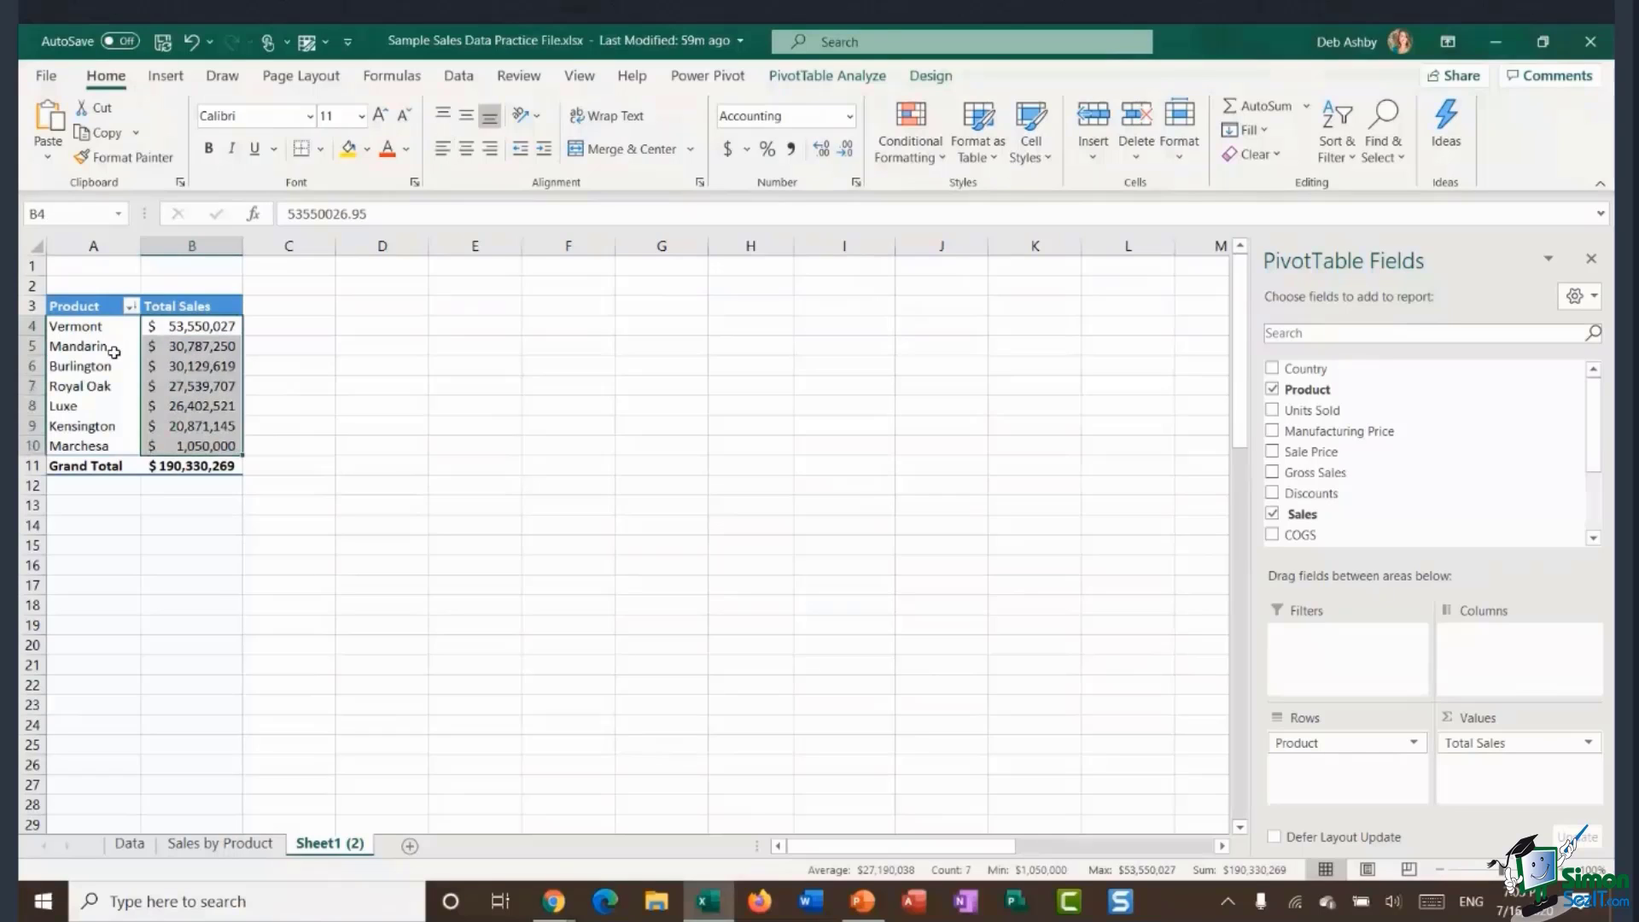
pyautogui.click(203, 326)
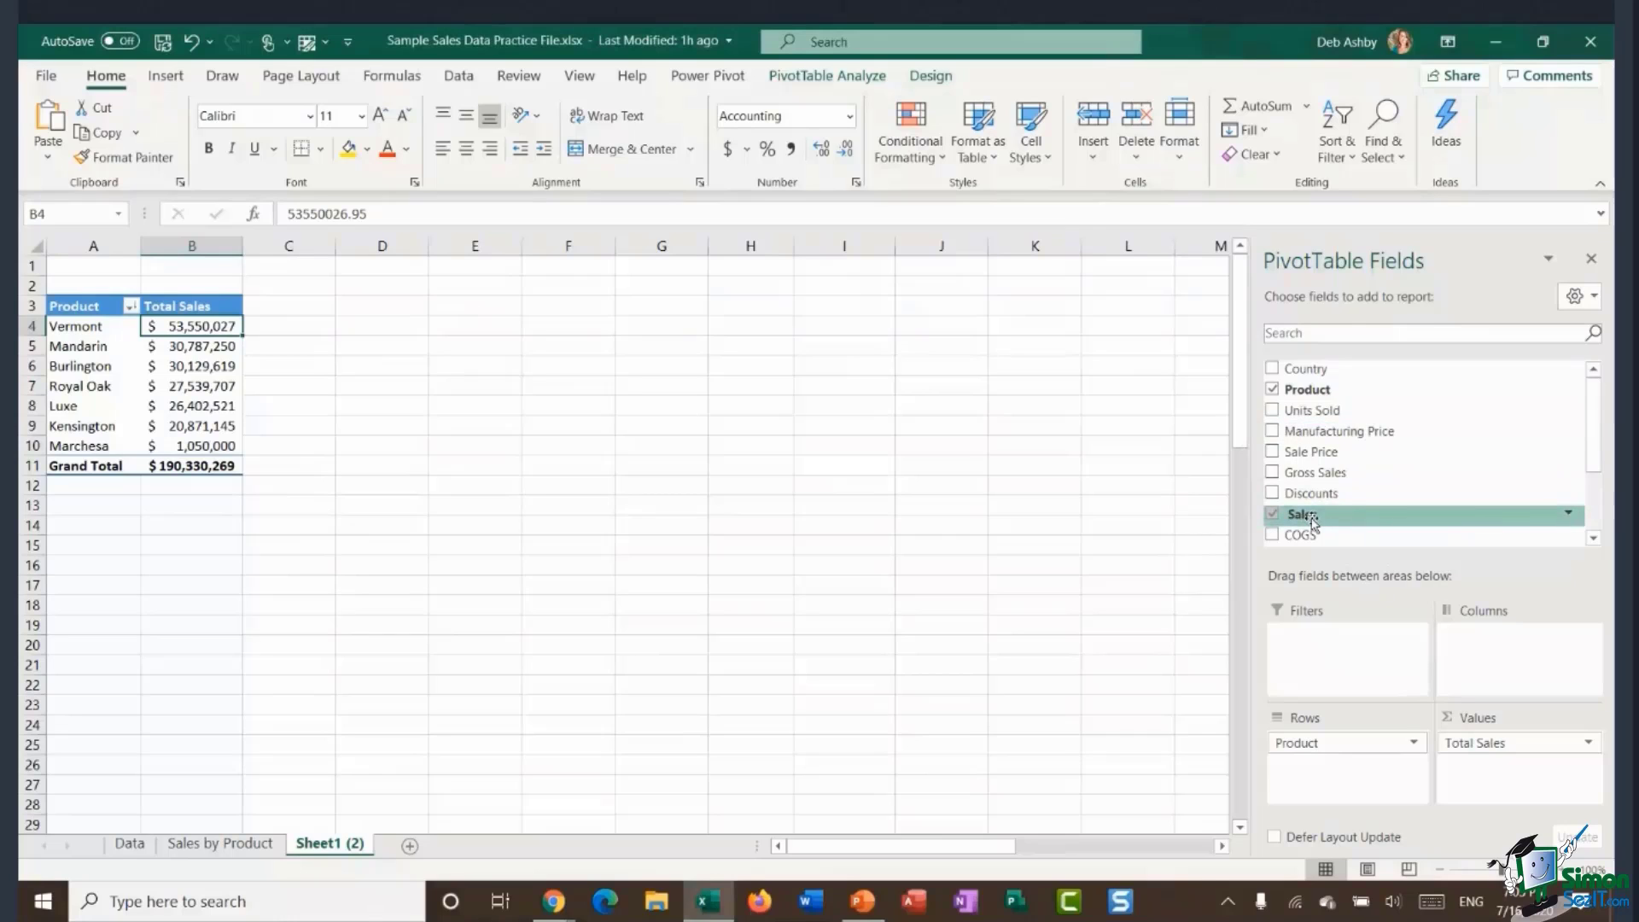
pyautogui.moveTo(1313, 523); pyautogui.dragTo(1482, 789)
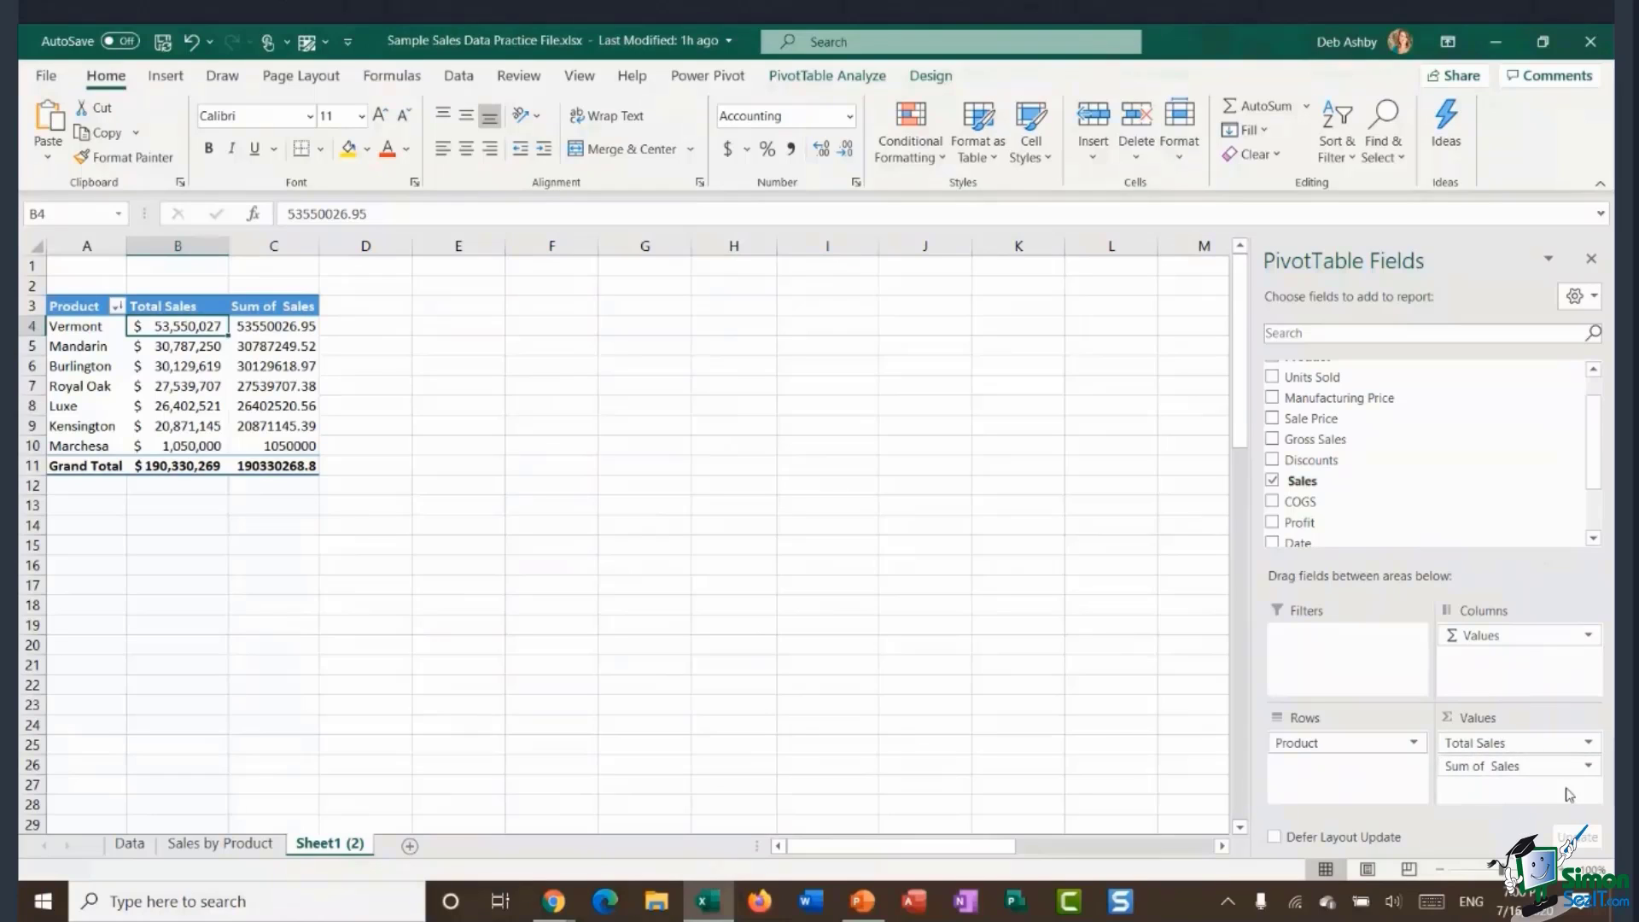
# Summarize the second Sales value column by Average instead of Sum.
pyautogui.click(272, 329)
pyautogui.rightClick(273, 331)
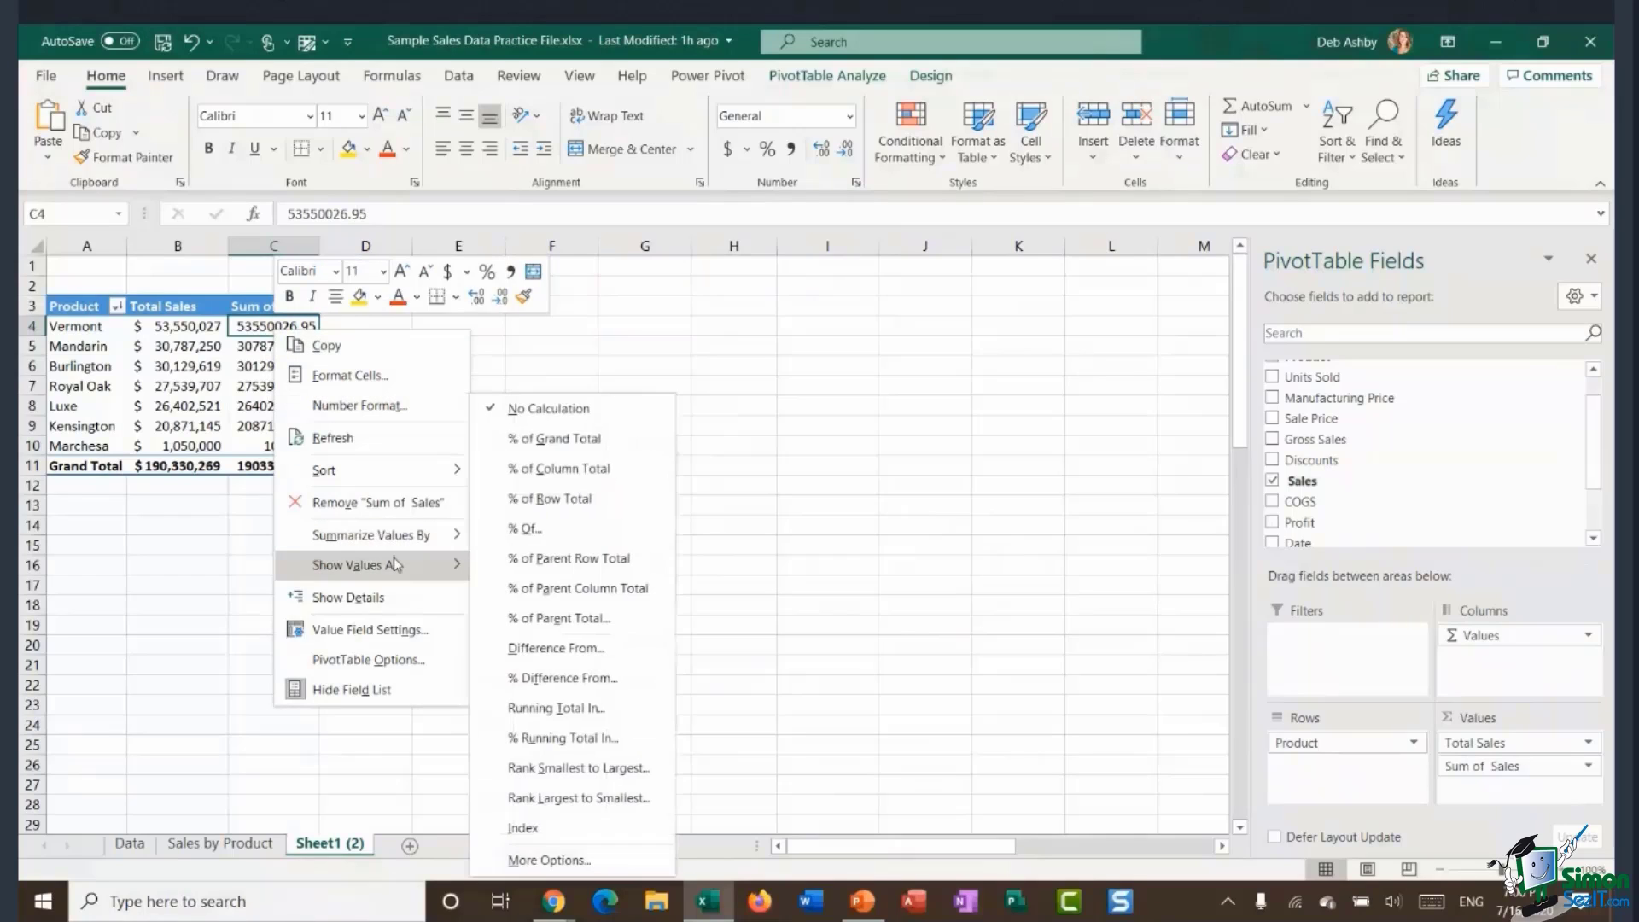
pyautogui.moveTo(398, 542)
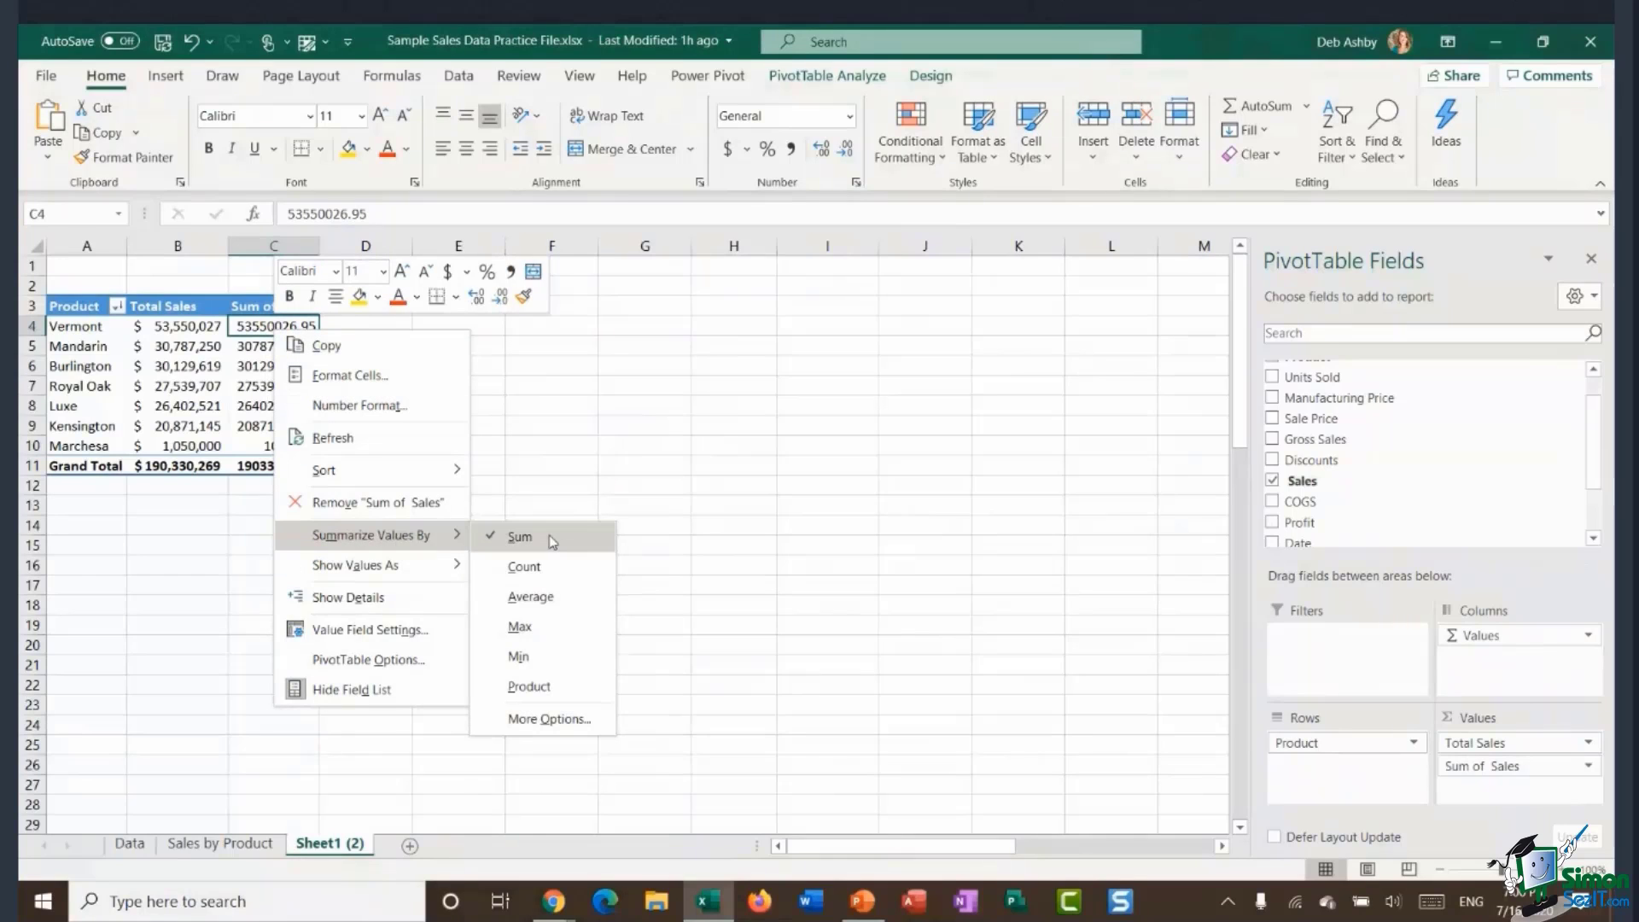
pyautogui.click(588, 599)
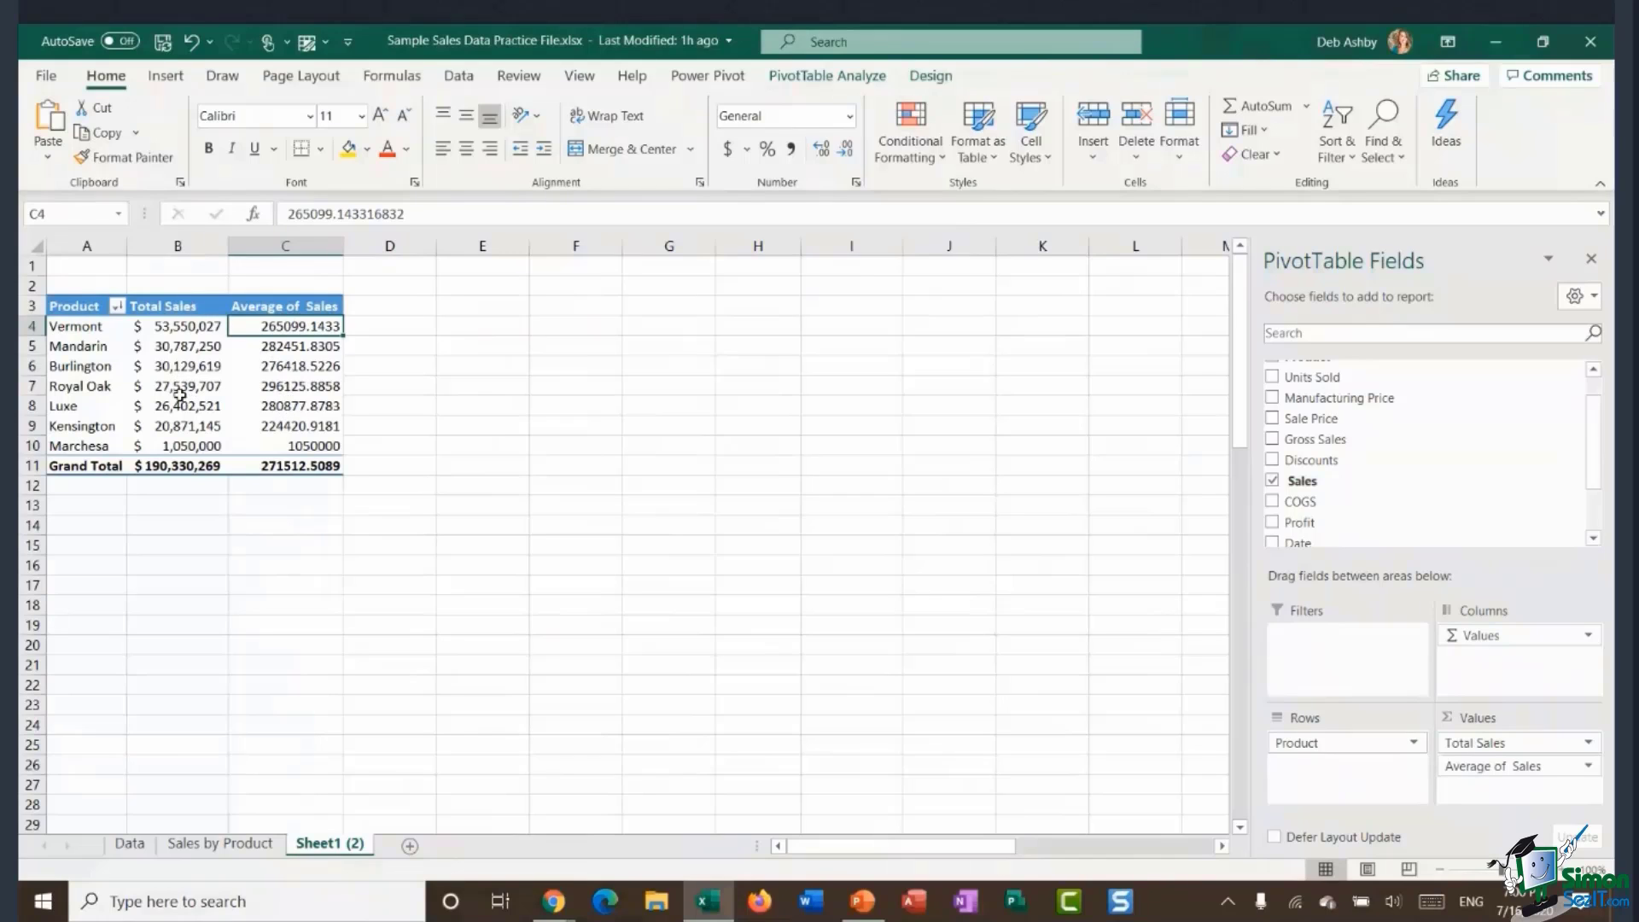
# Format the Average of Sales values as Accounting with the $ symbol and 0 decimal places.
pyautogui.rightClick(307, 325)
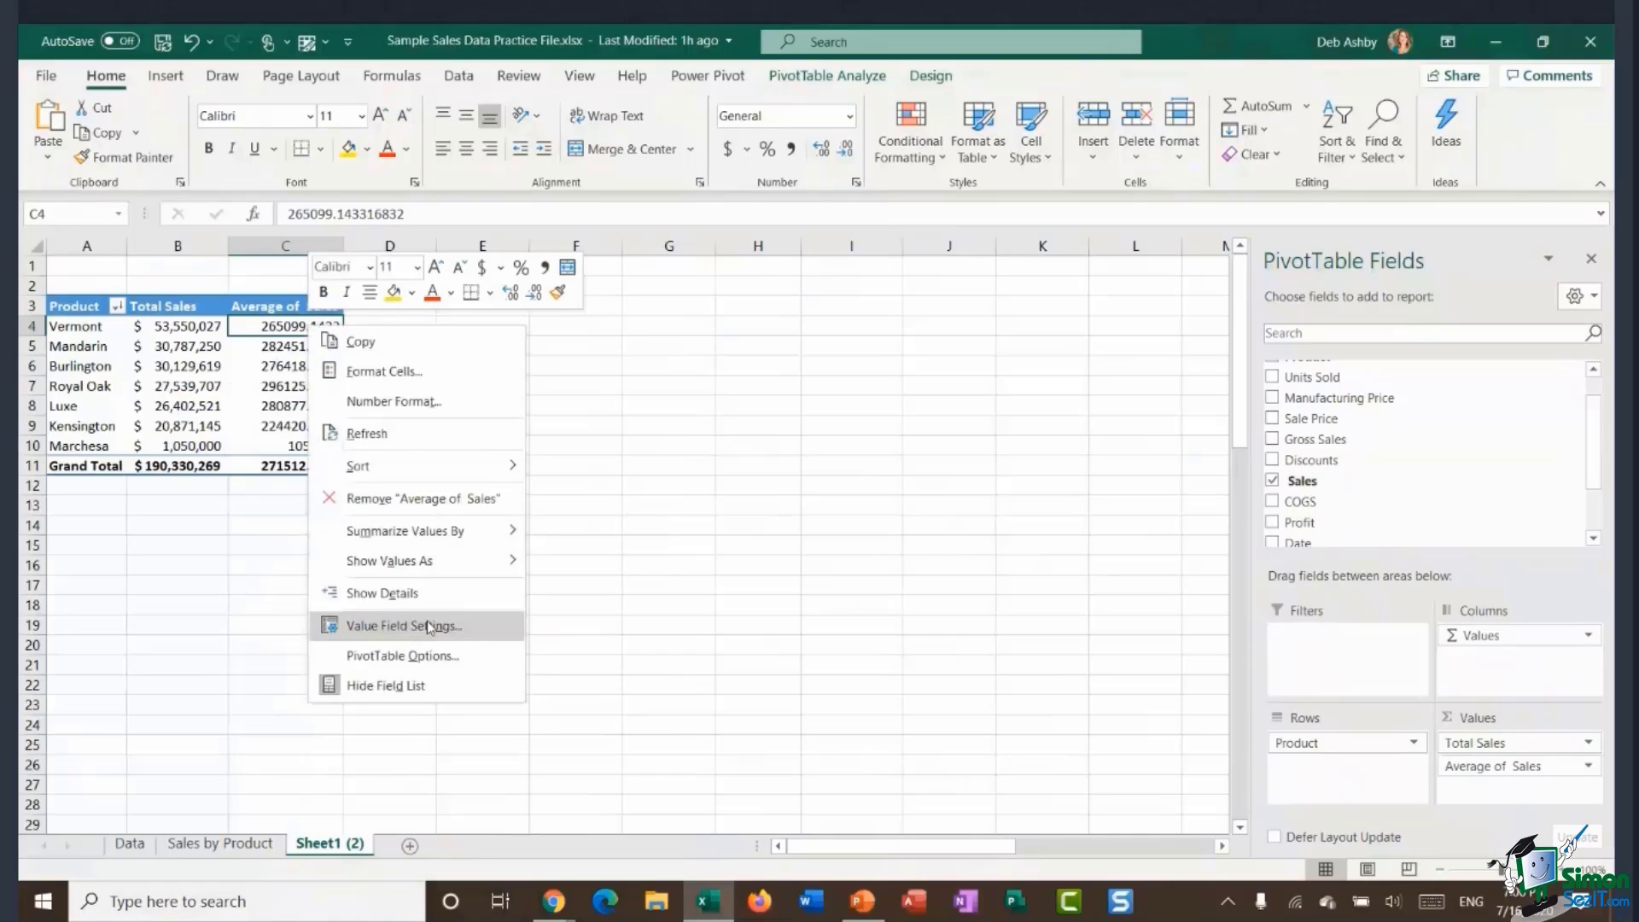
pyautogui.click(403, 624)
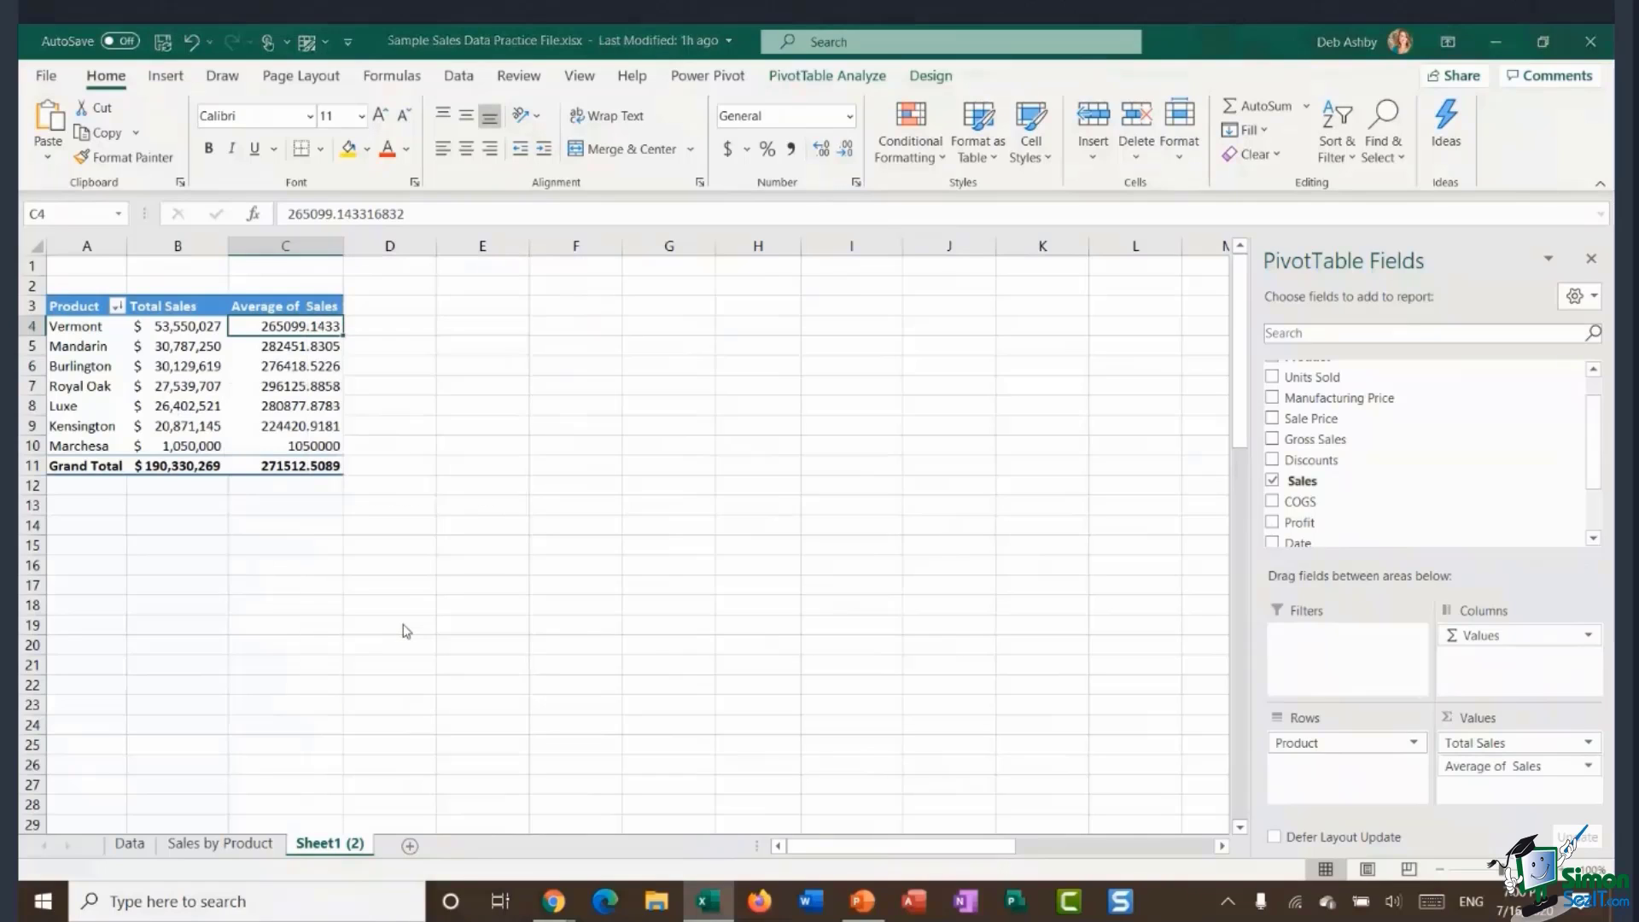
pyautogui.click(248, 759)
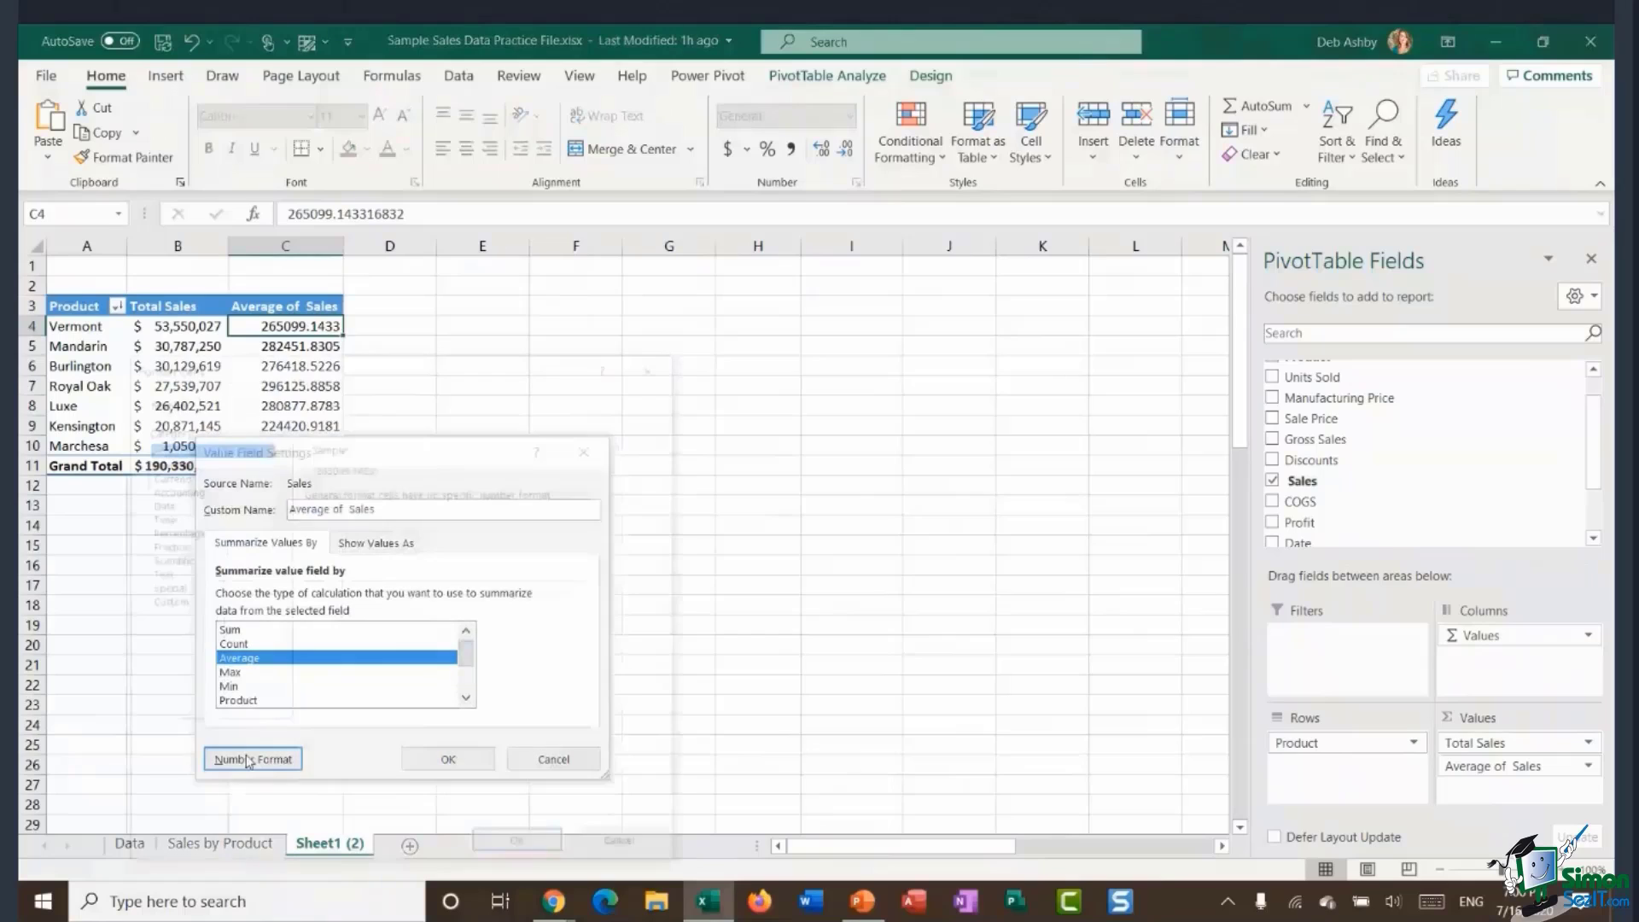
pyautogui.click(229, 489)
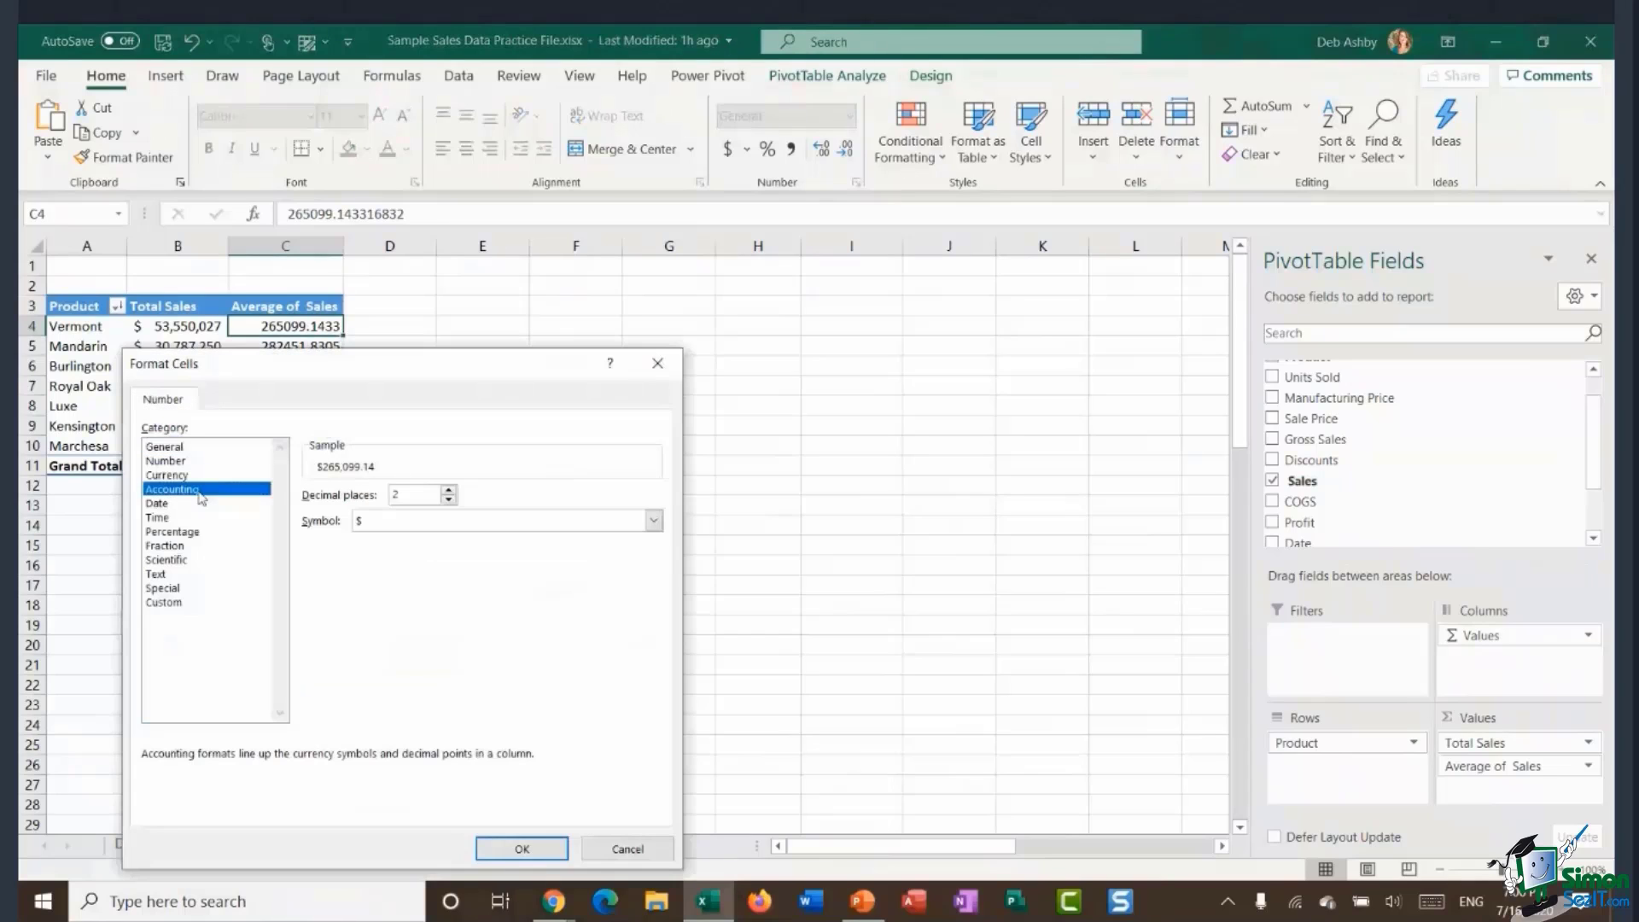
pyautogui.click(449, 501)
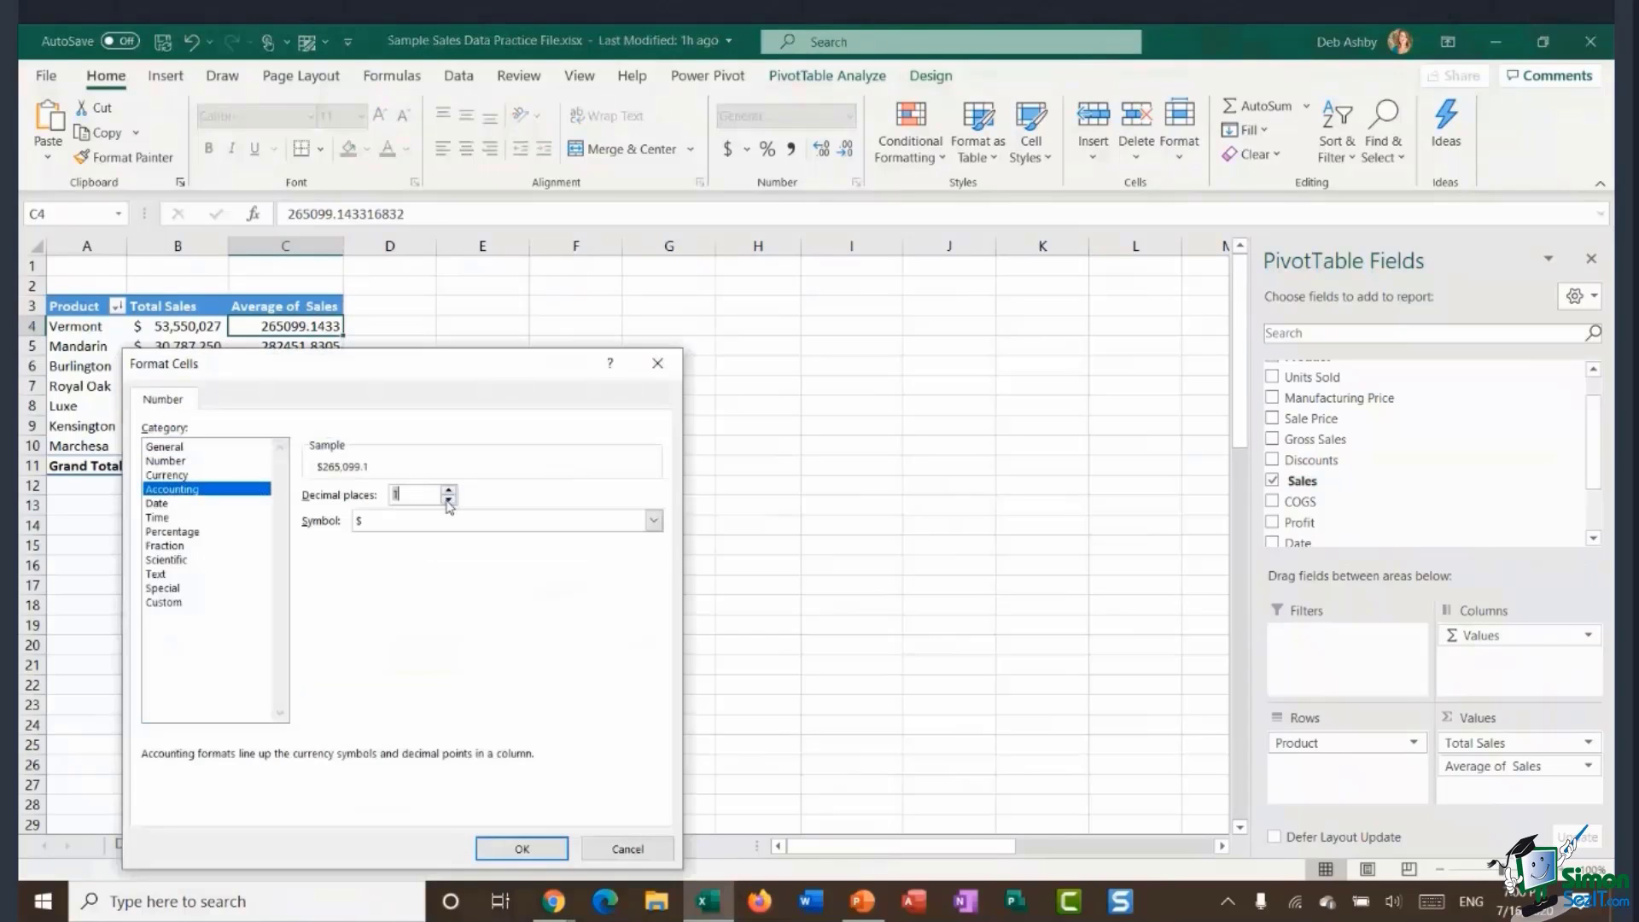
pyautogui.click(521, 848)
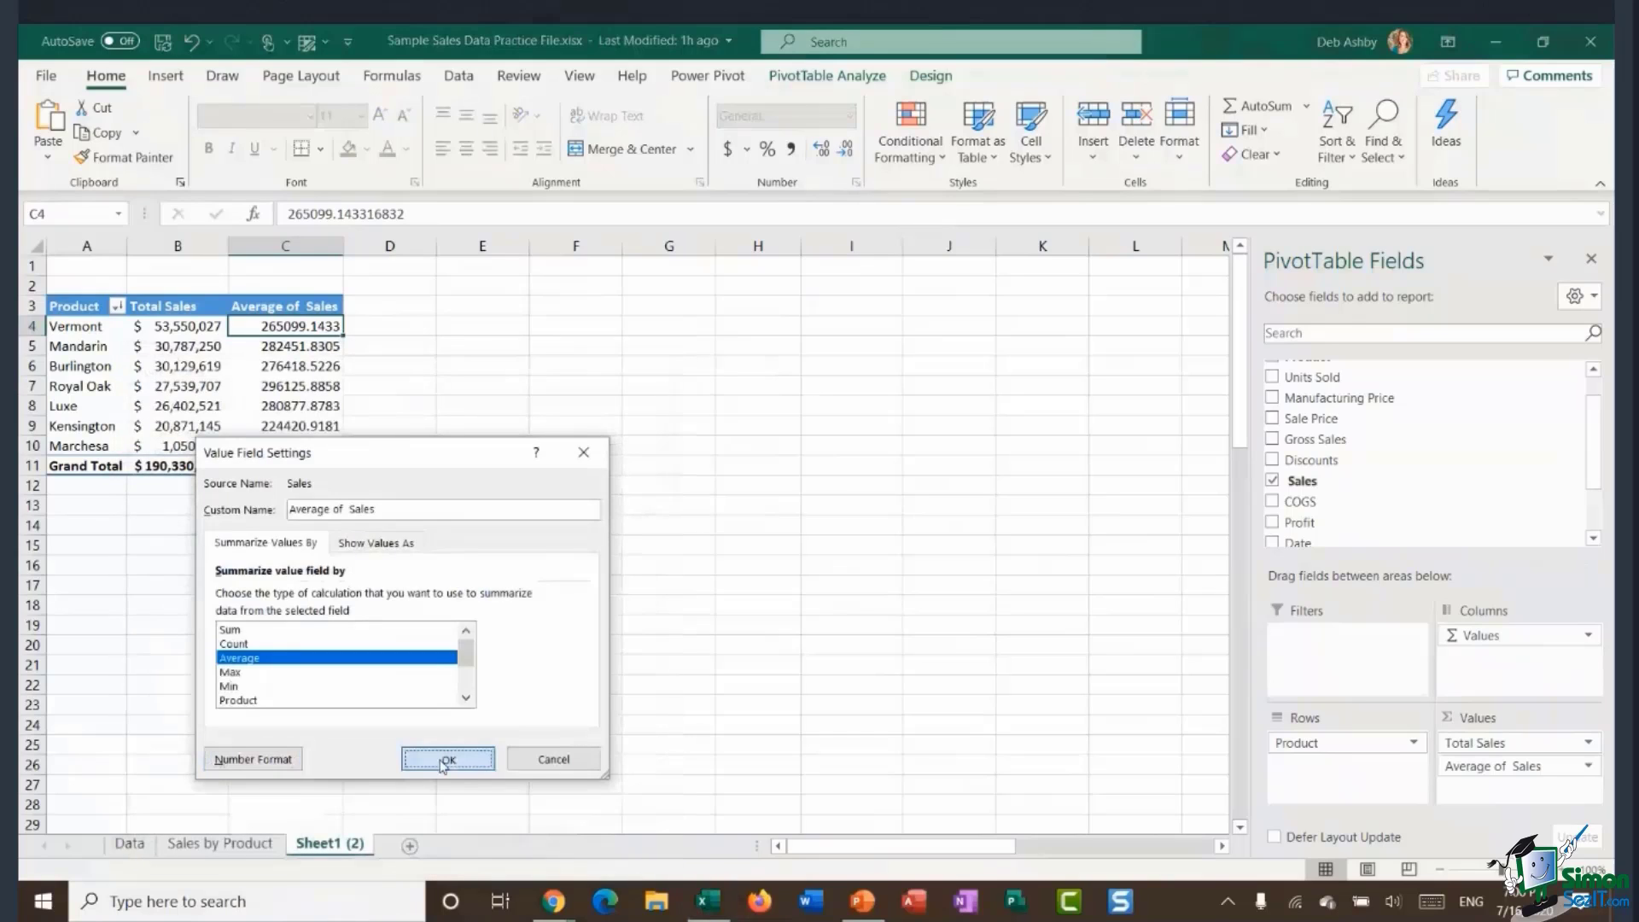
pyautogui.click(447, 759)
# Rename the column header in C3 to Average Sales.
pyautogui.click(287, 307)
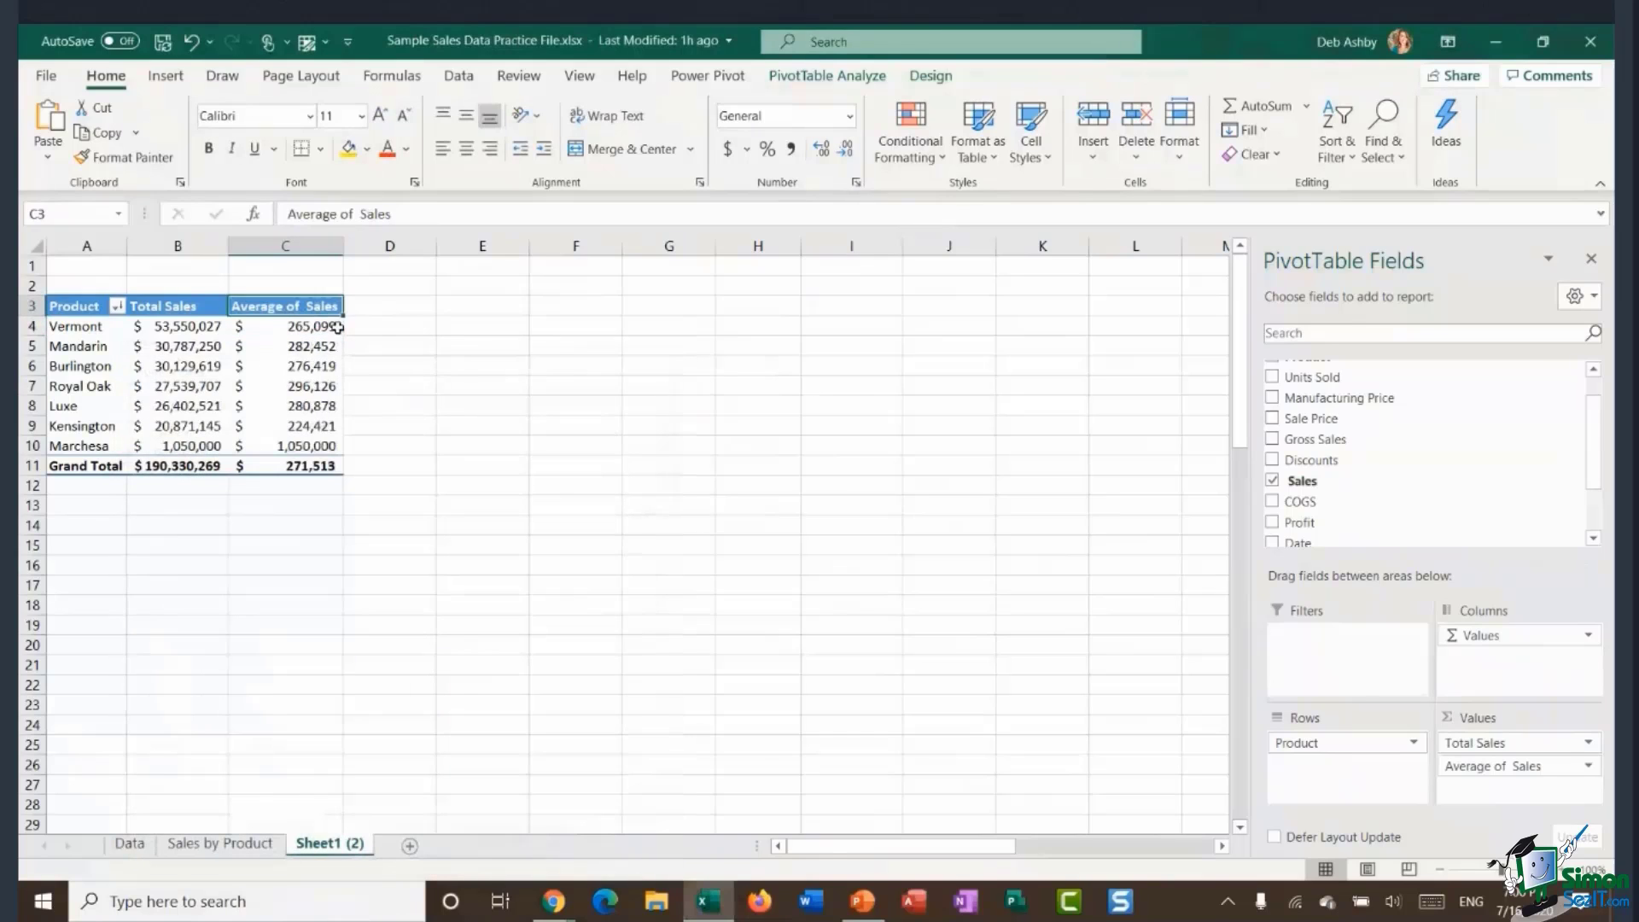
pyautogui.write('Aver')
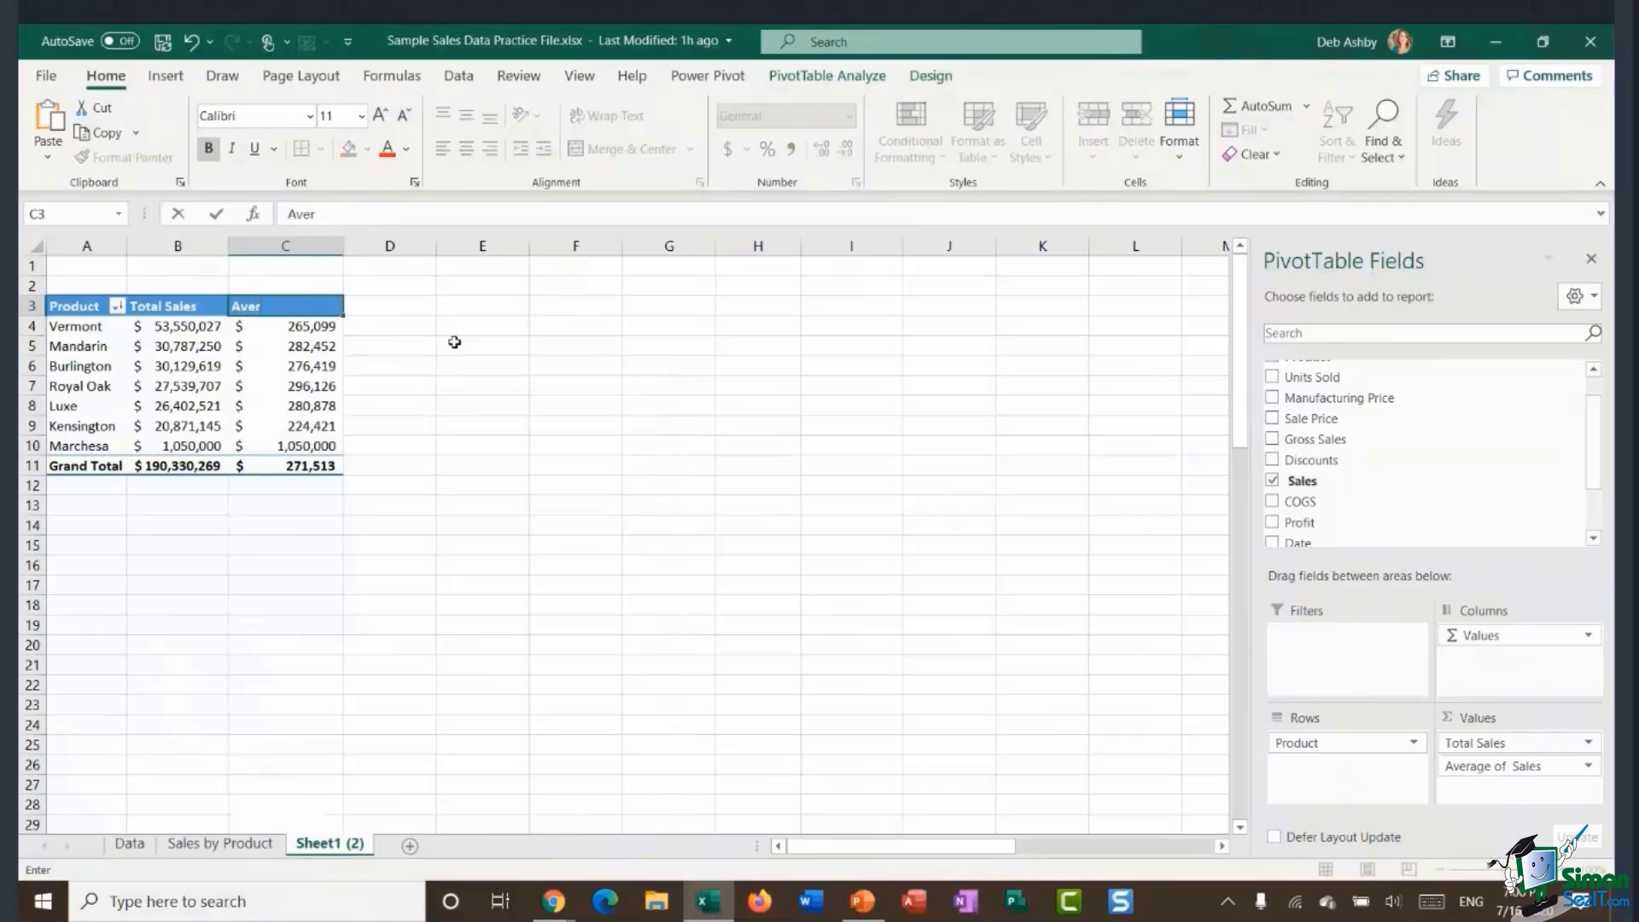
pyautogui.write('age Sales')
pyautogui.press('Return')
pyautogui.click(322, 363)
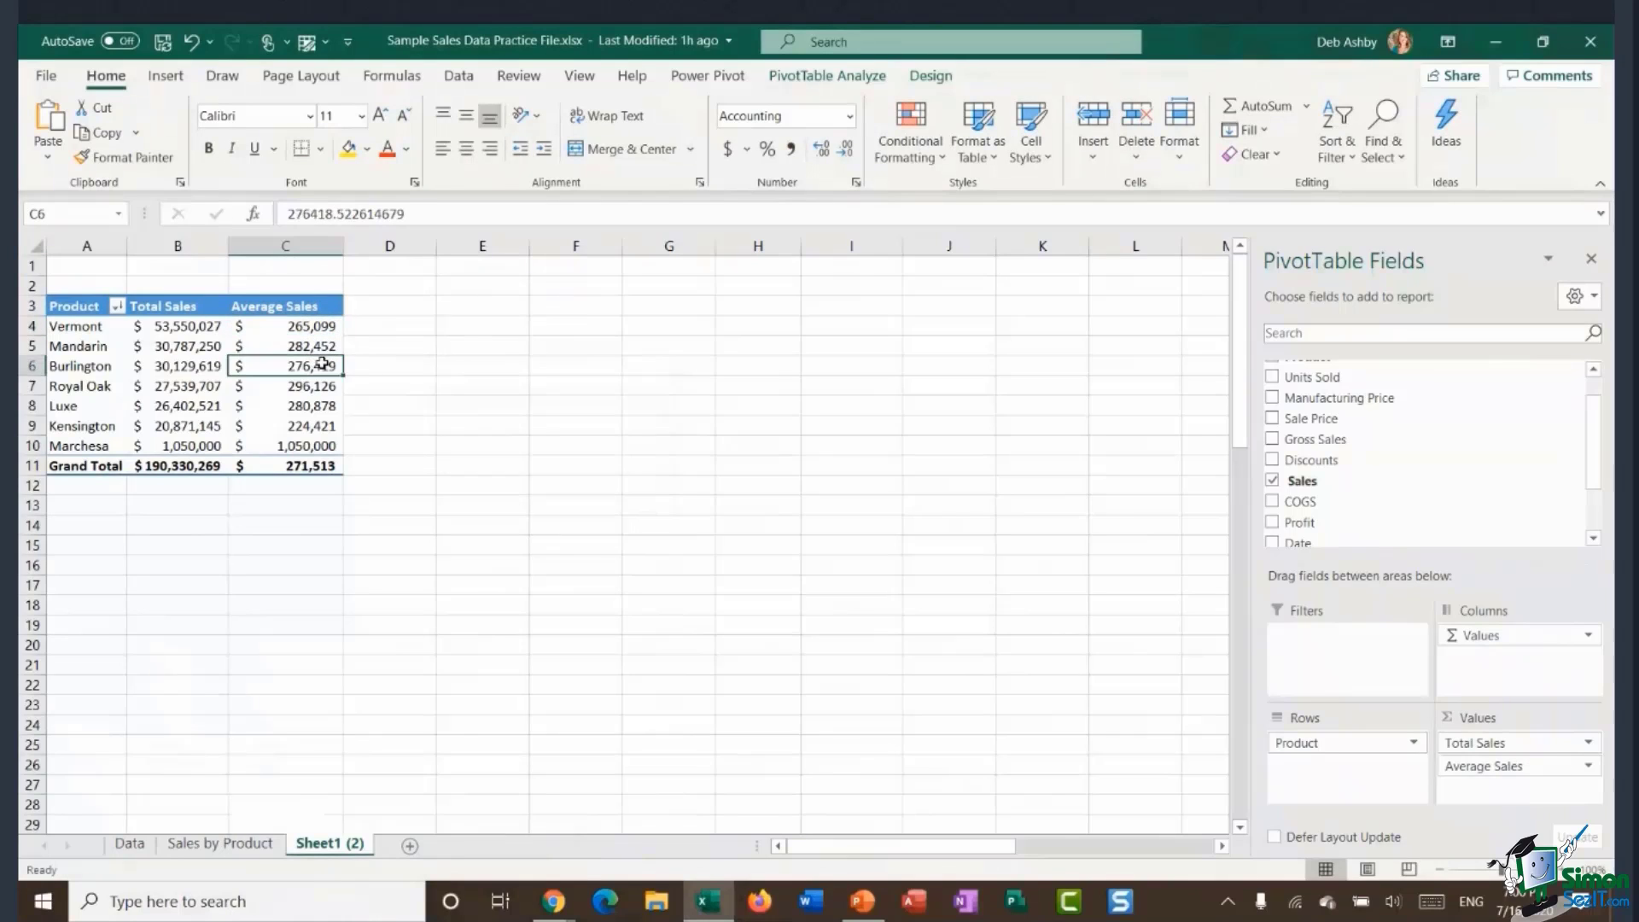
# Add the Sales field to the Values area a third time and summarize that column by Count.
pyautogui.moveTo(297, 325); pyautogui.dragTo(301, 446)
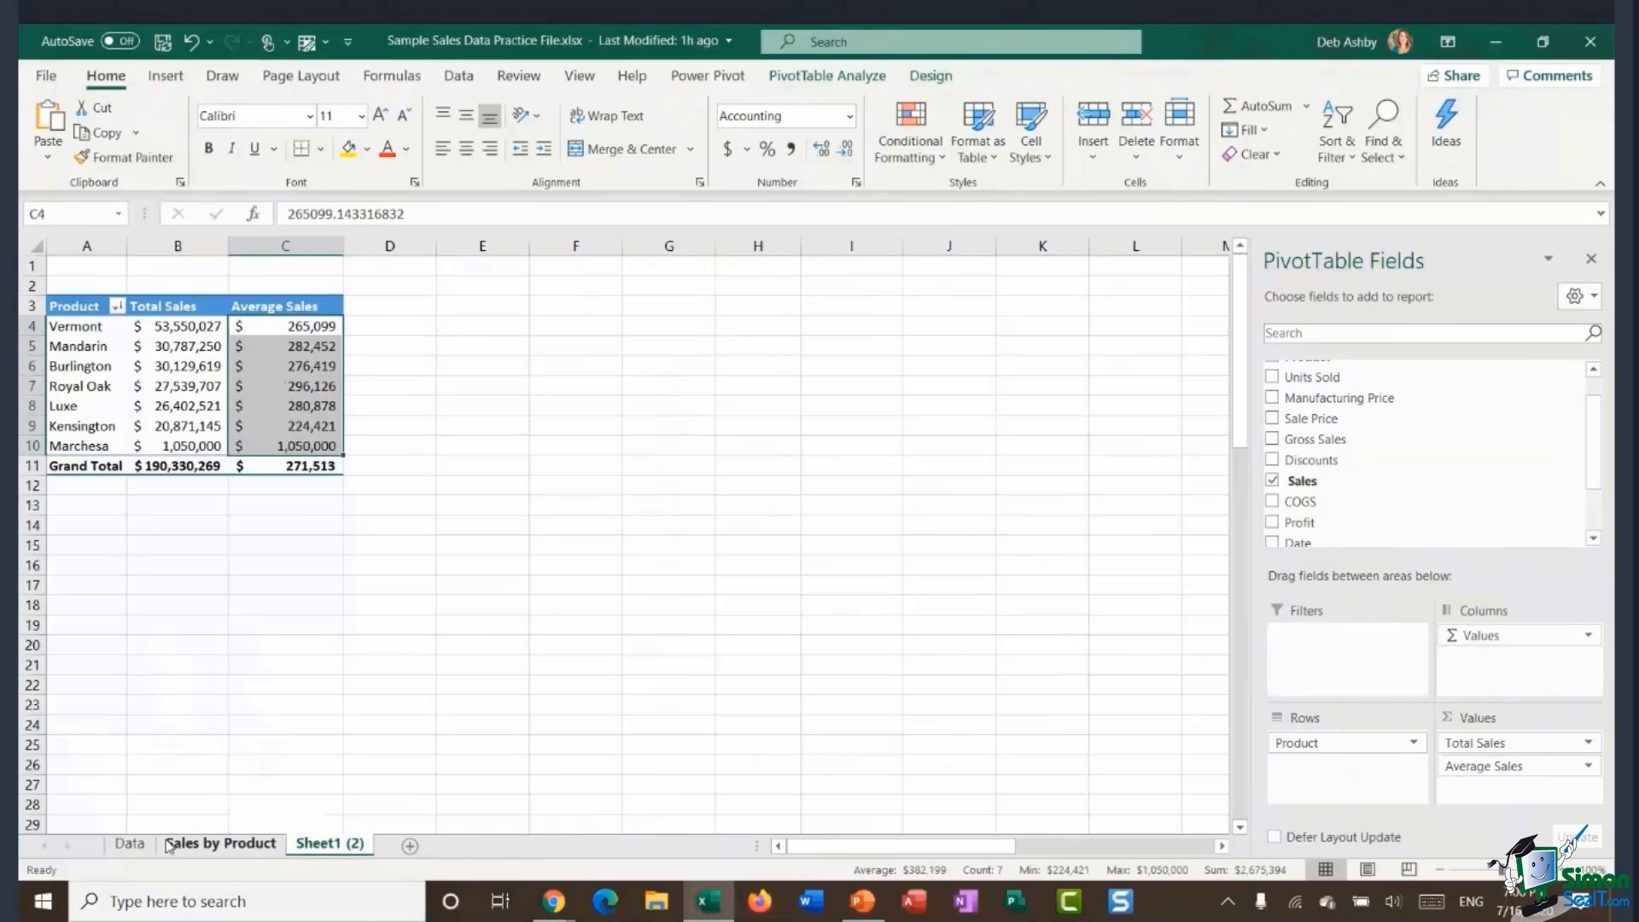
pyautogui.click(281, 325)
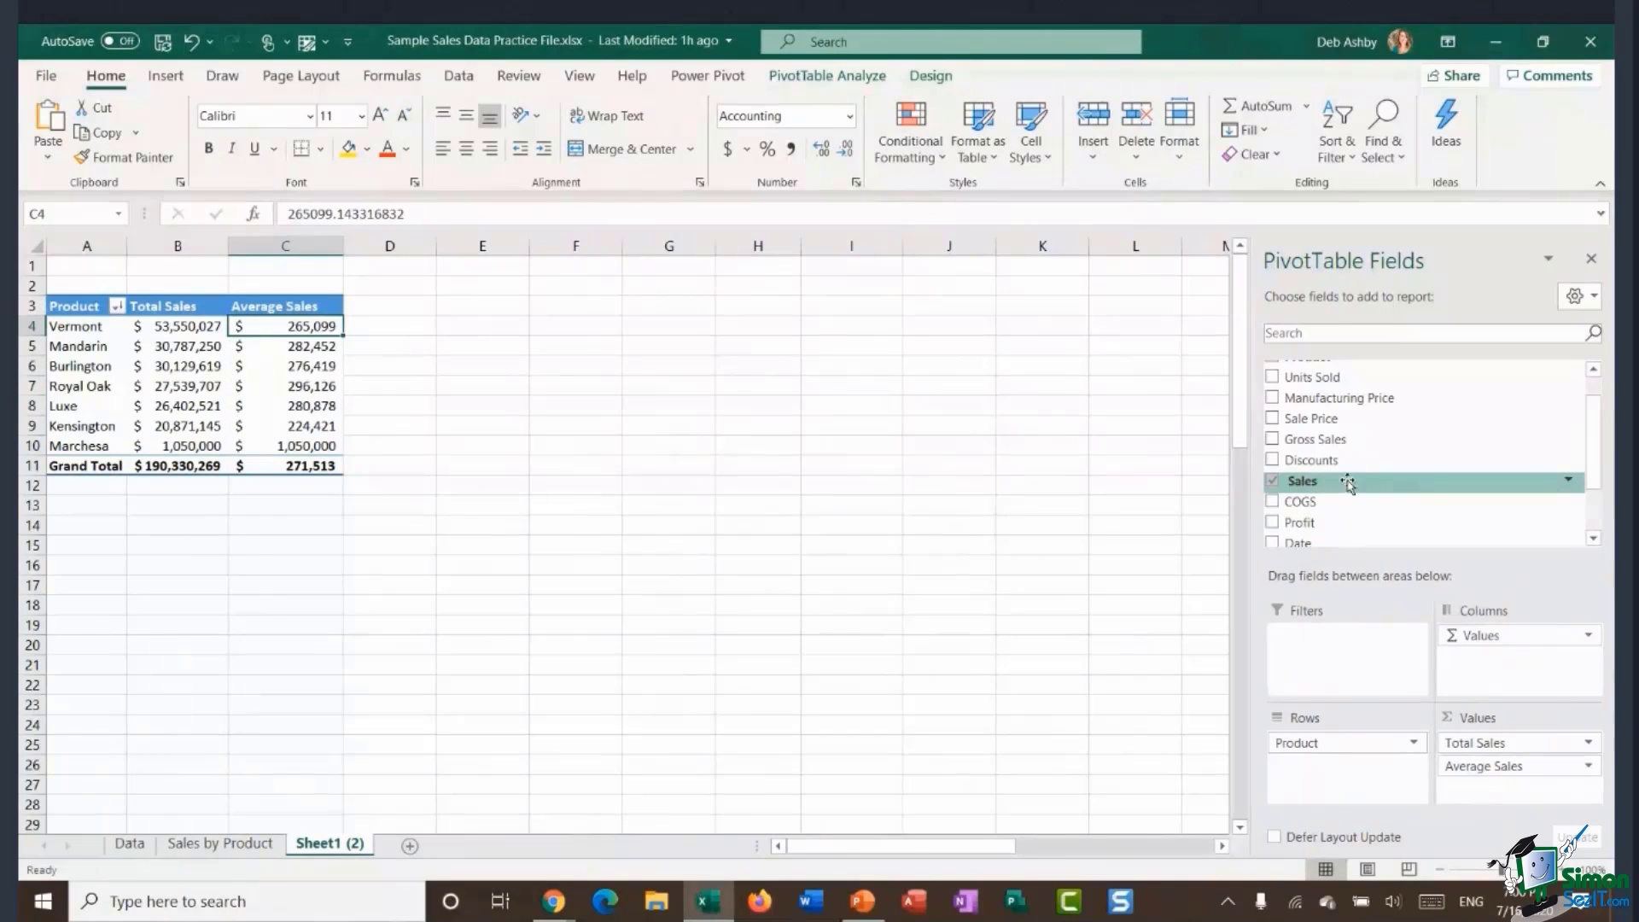
pyautogui.moveTo(1334, 482); pyautogui.dragTo(1489, 786)
pyautogui.click(362, 326)
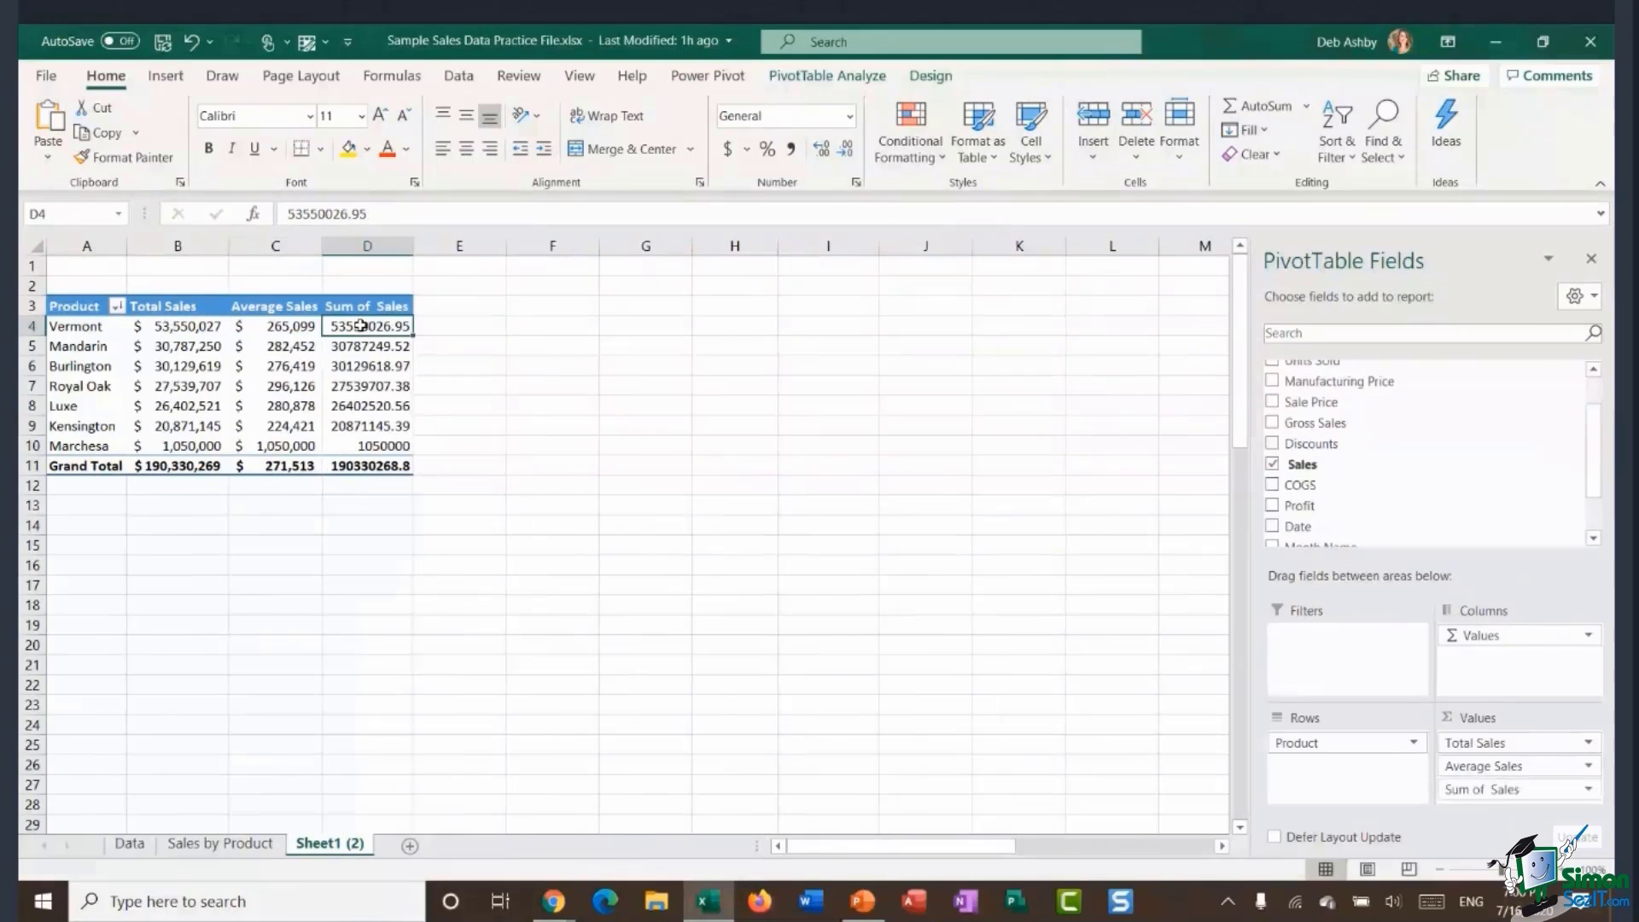
pyautogui.rightClick(362, 326)
pyautogui.moveTo(493, 538)
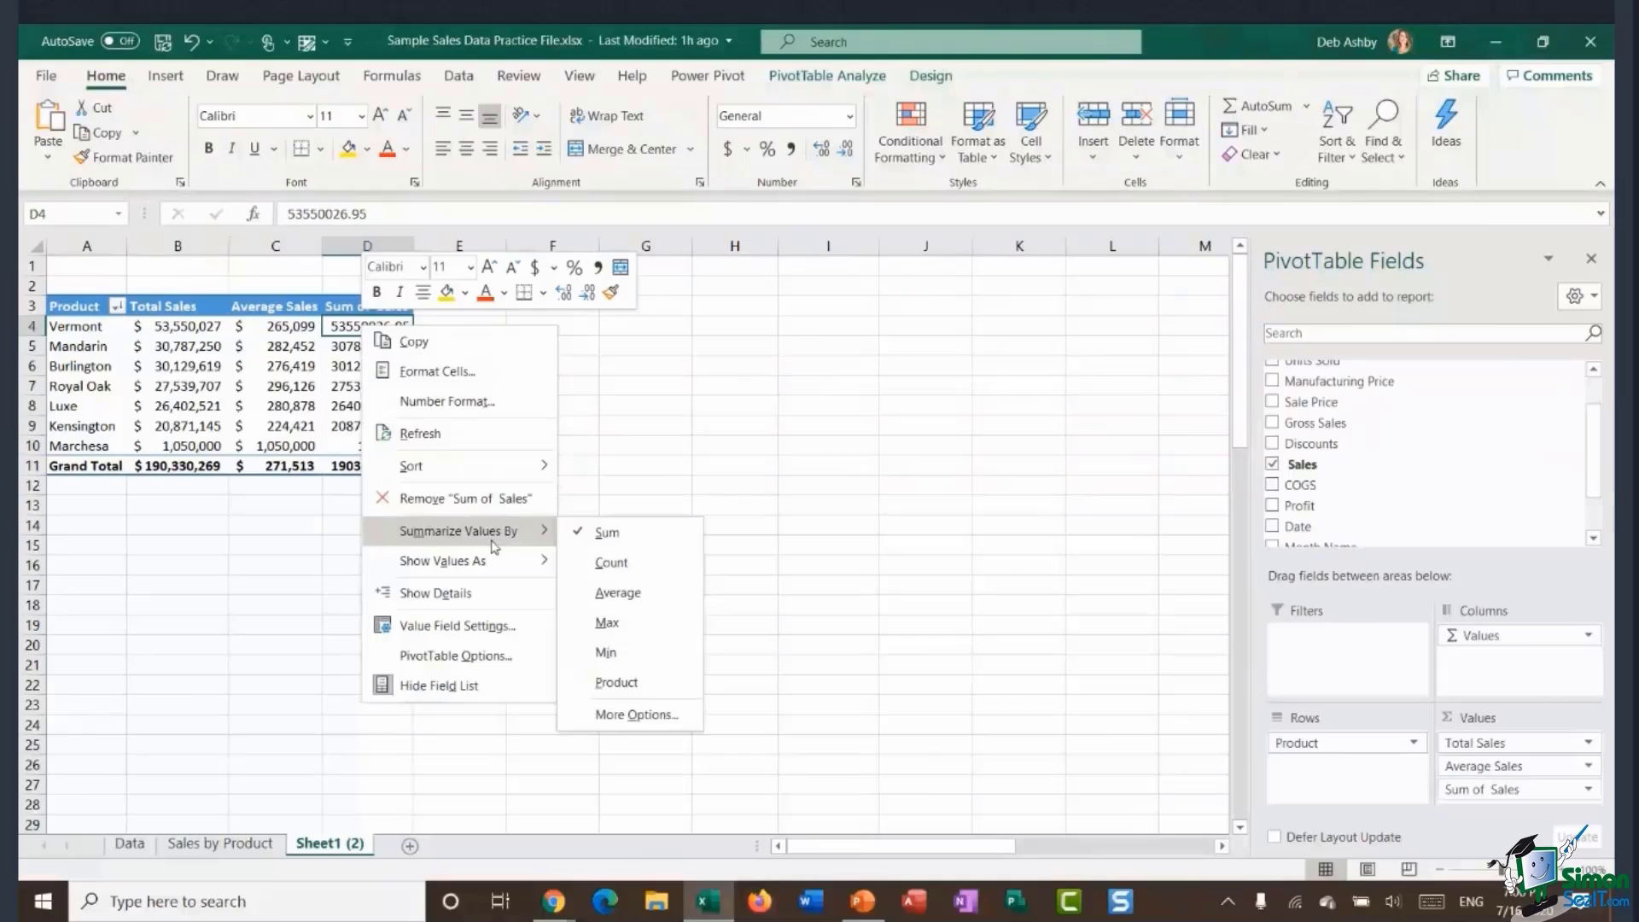
pyautogui.click(611, 561)
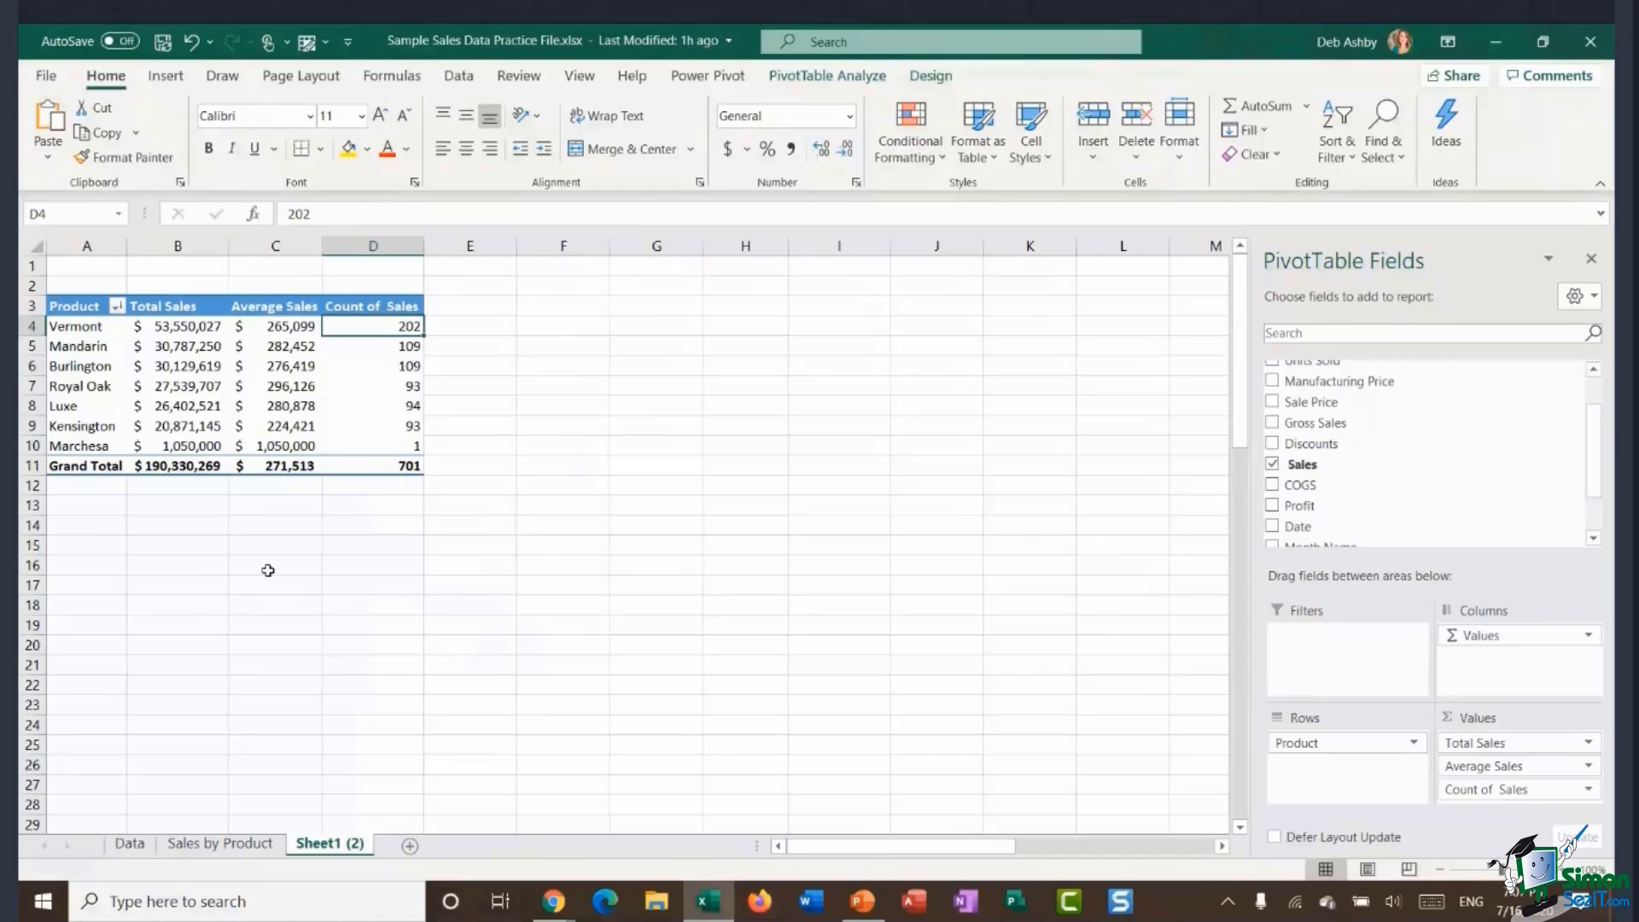
# Rename the column header in D3 to Count of Sales with a single space before Sales.
pyautogui.click(380, 305)
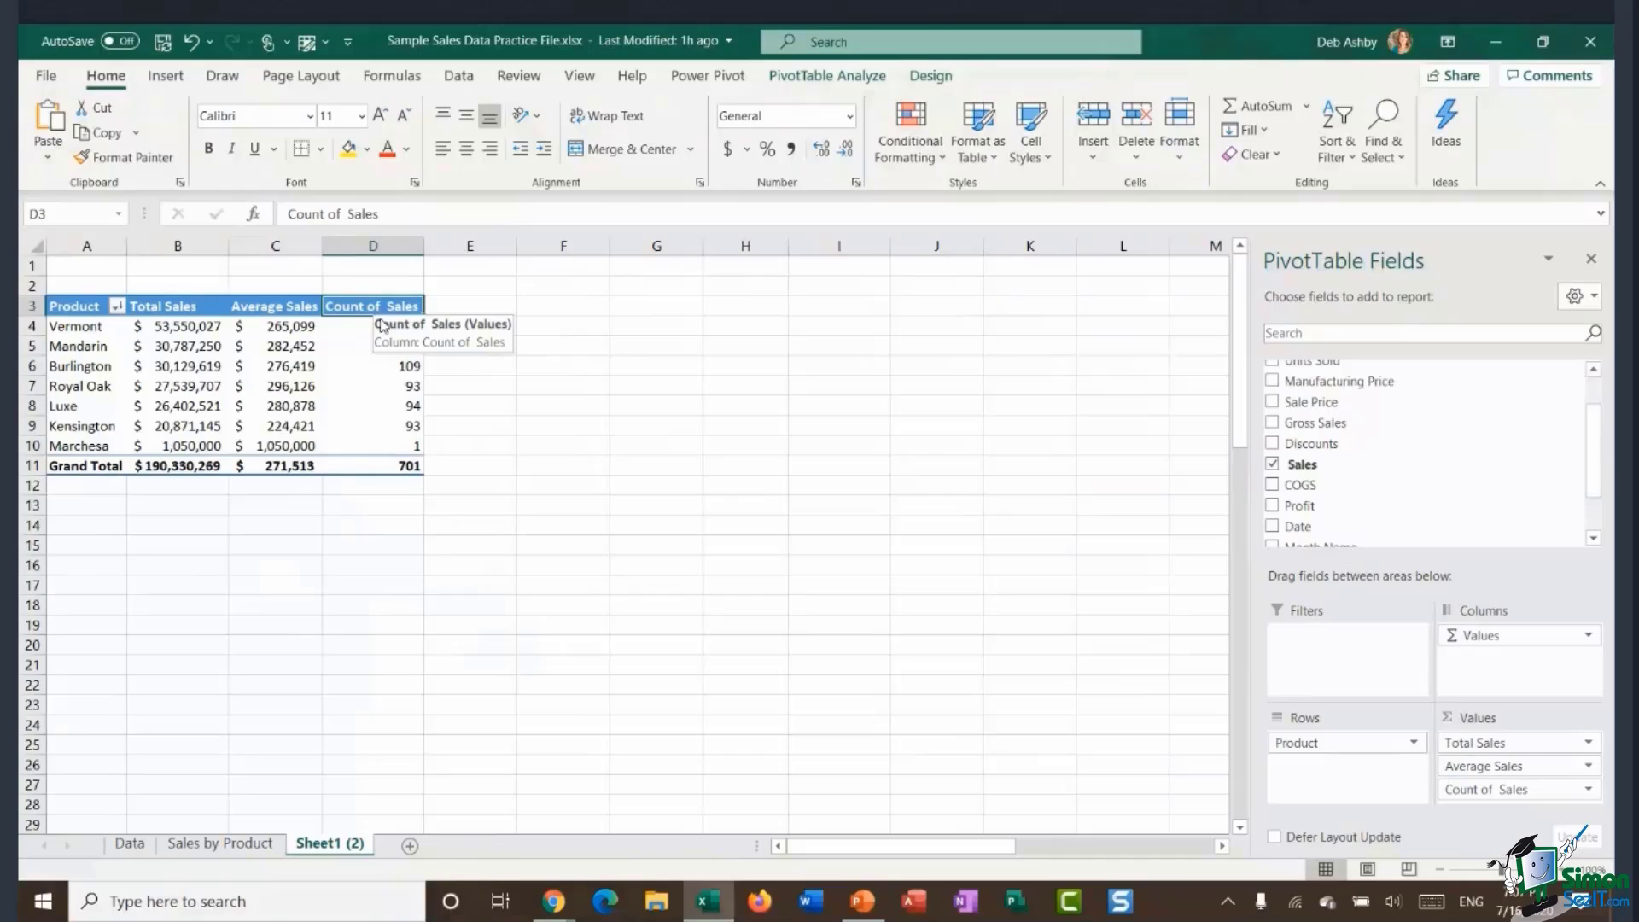
pyautogui.write('Count of Sales')
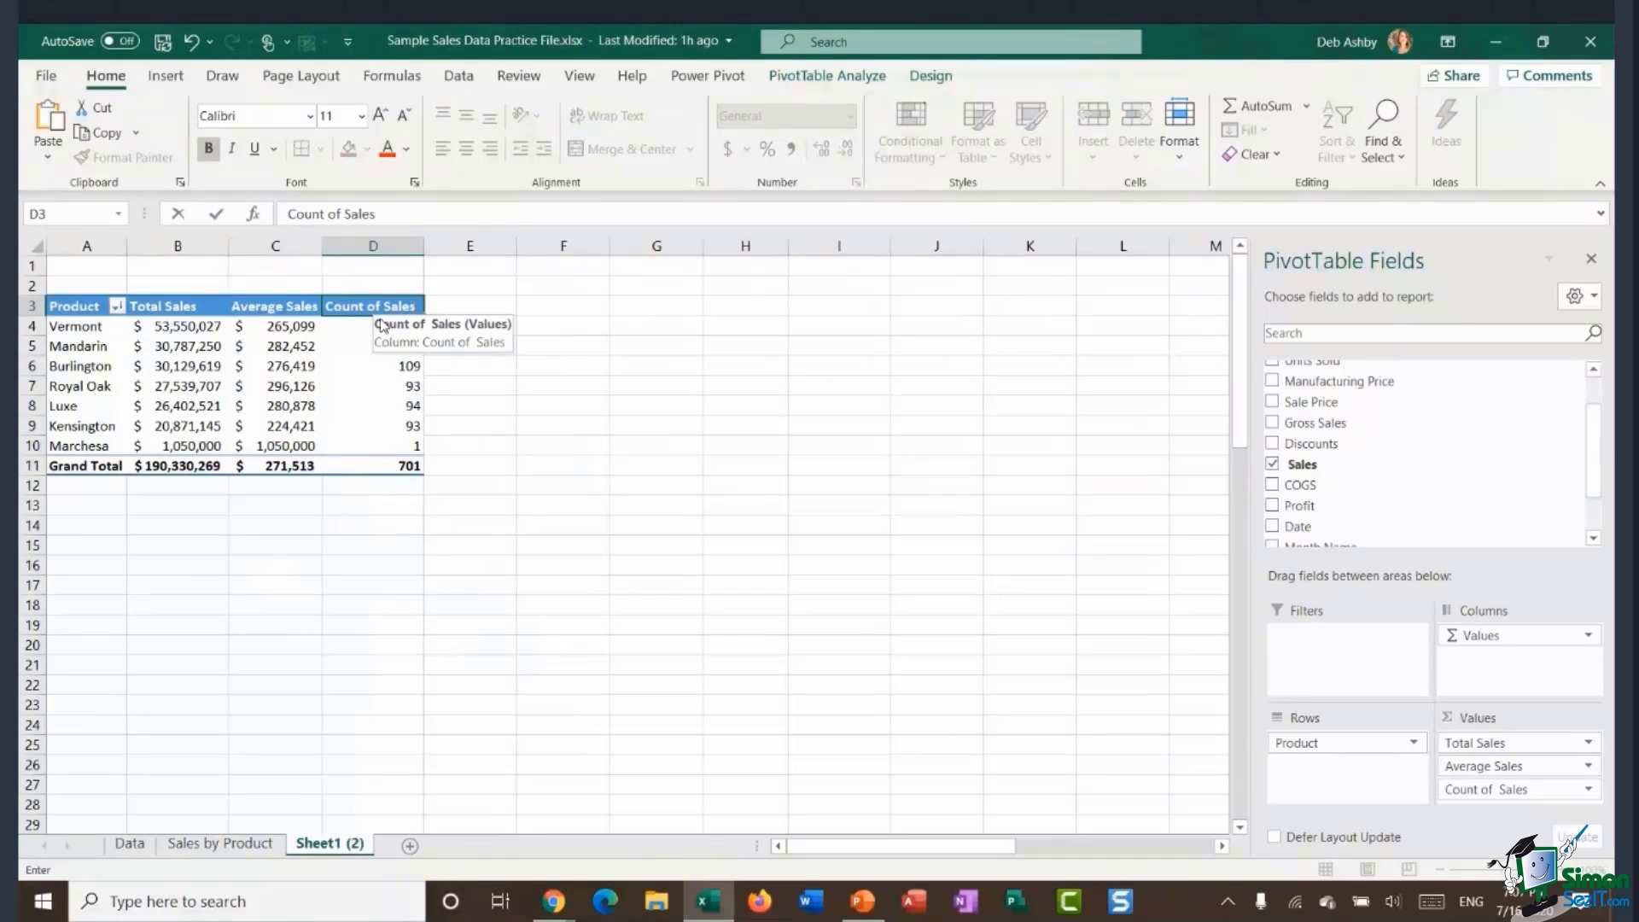
pyautogui.press('Return')
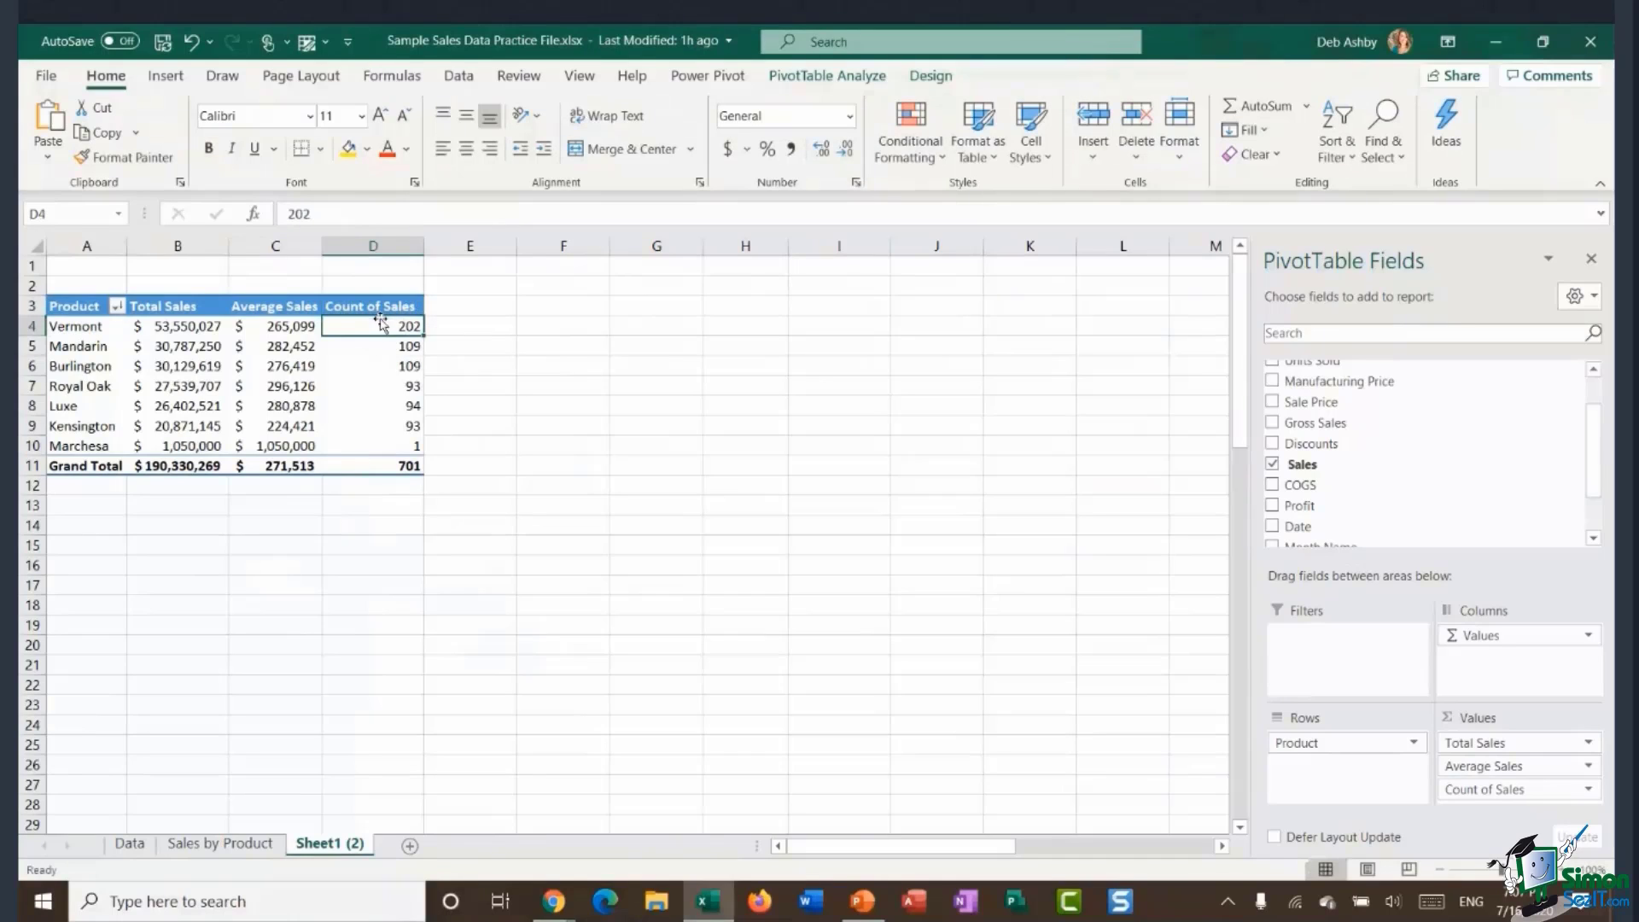
# Add the Sales field to the Values area a fourth time and show that column as % of Grand Total.
pyautogui.click(373, 388)
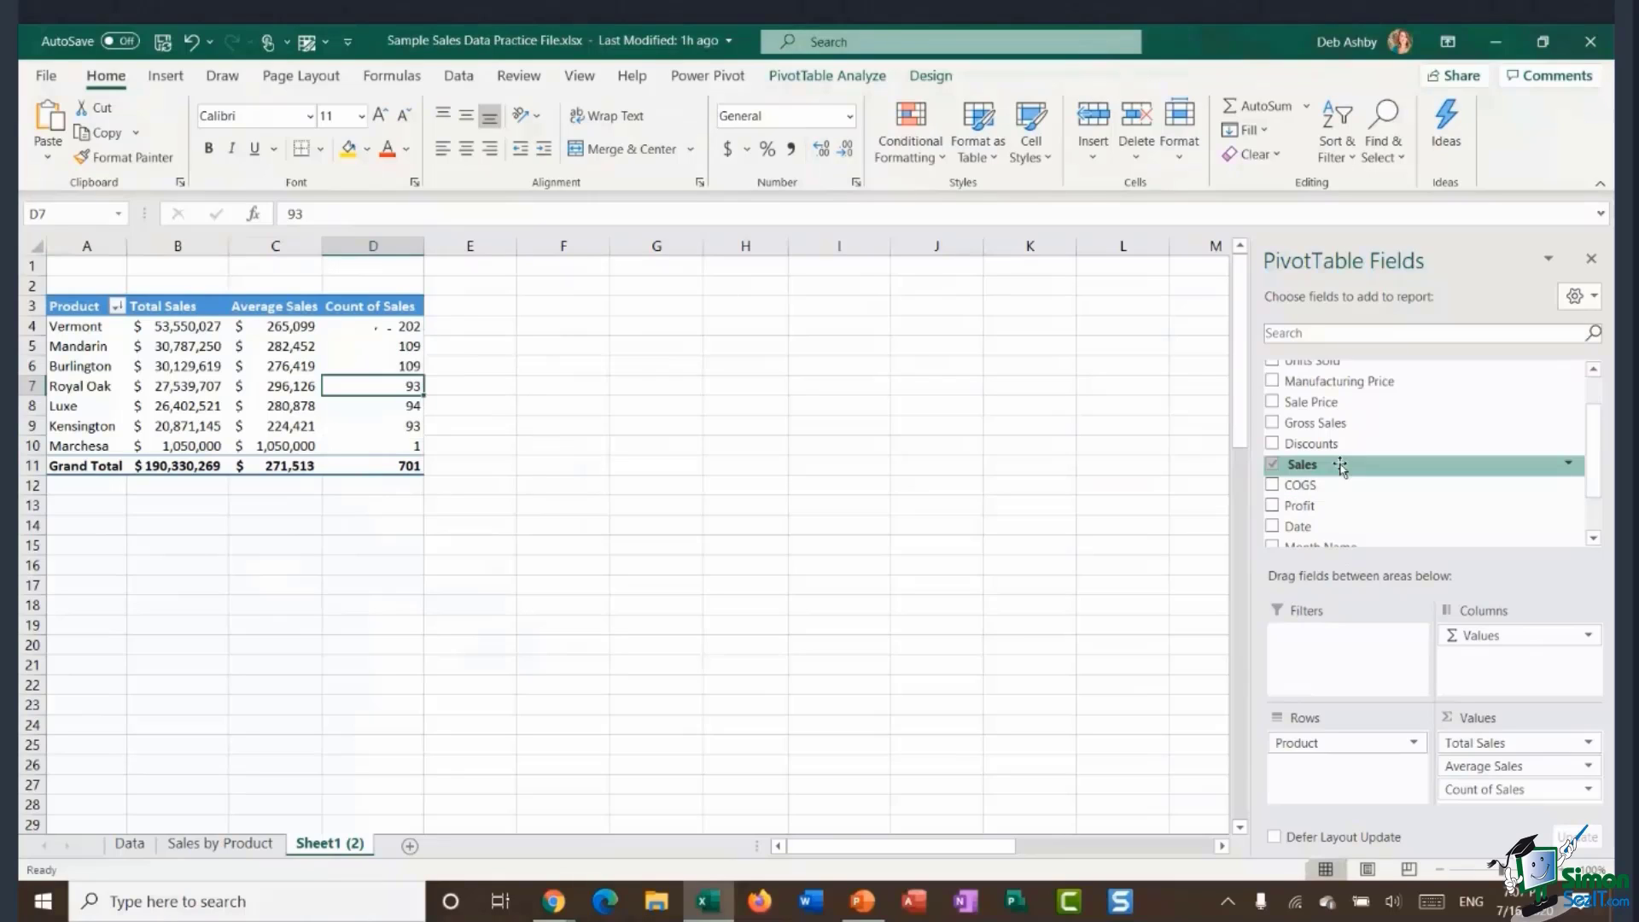
pyautogui.moveTo(1302, 466); pyautogui.dragTo(1501, 821)
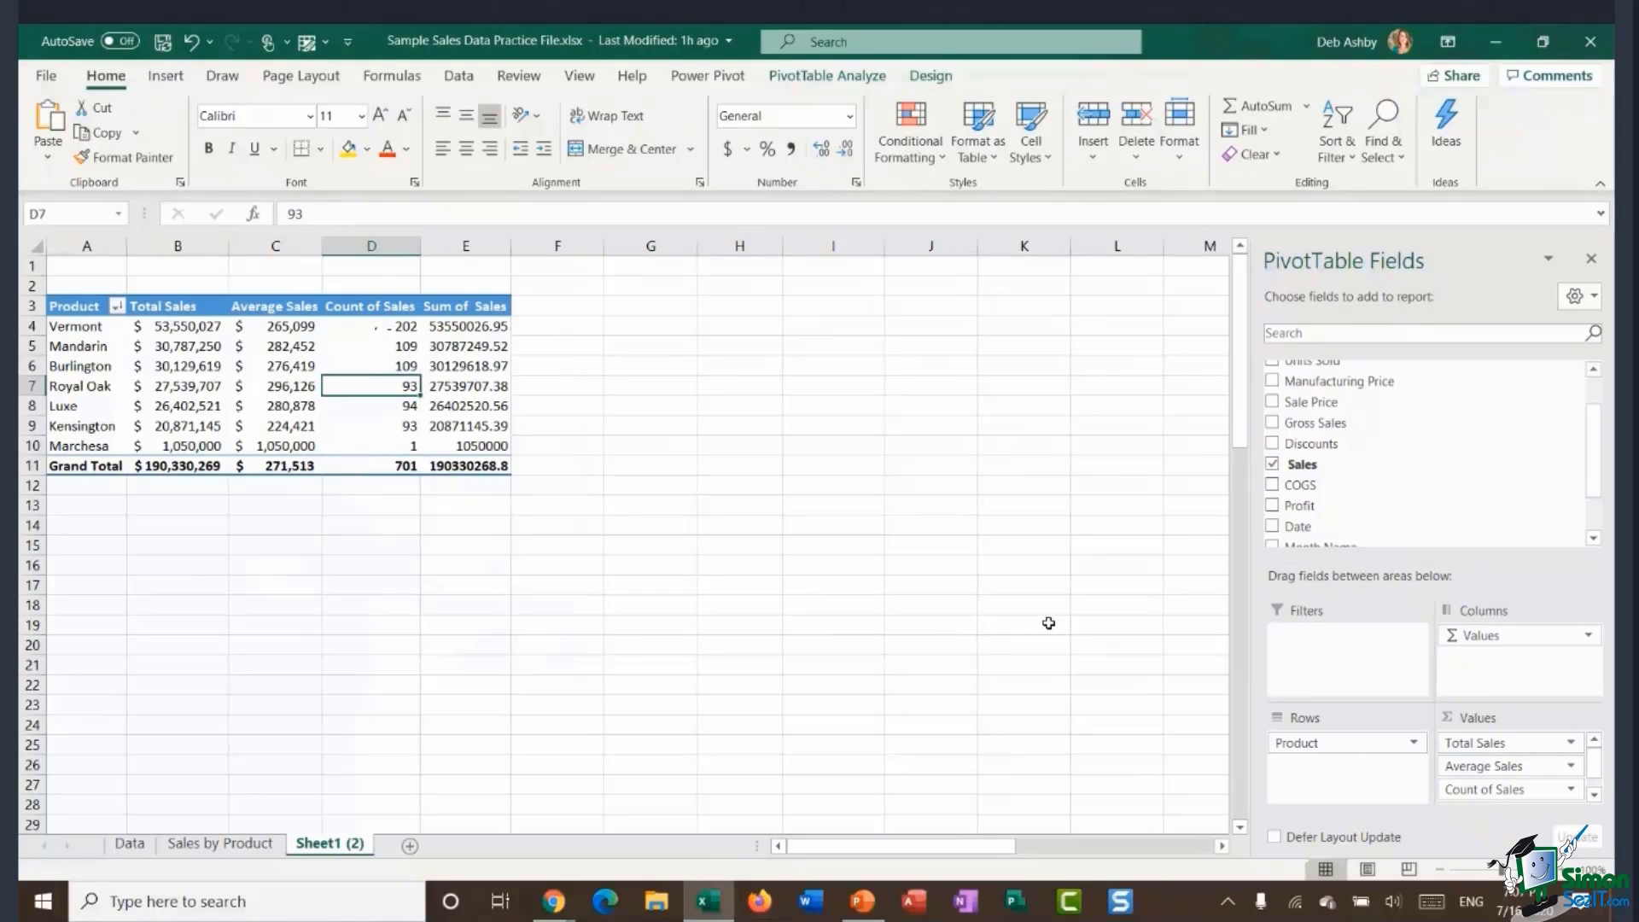
pyautogui.click(469, 327)
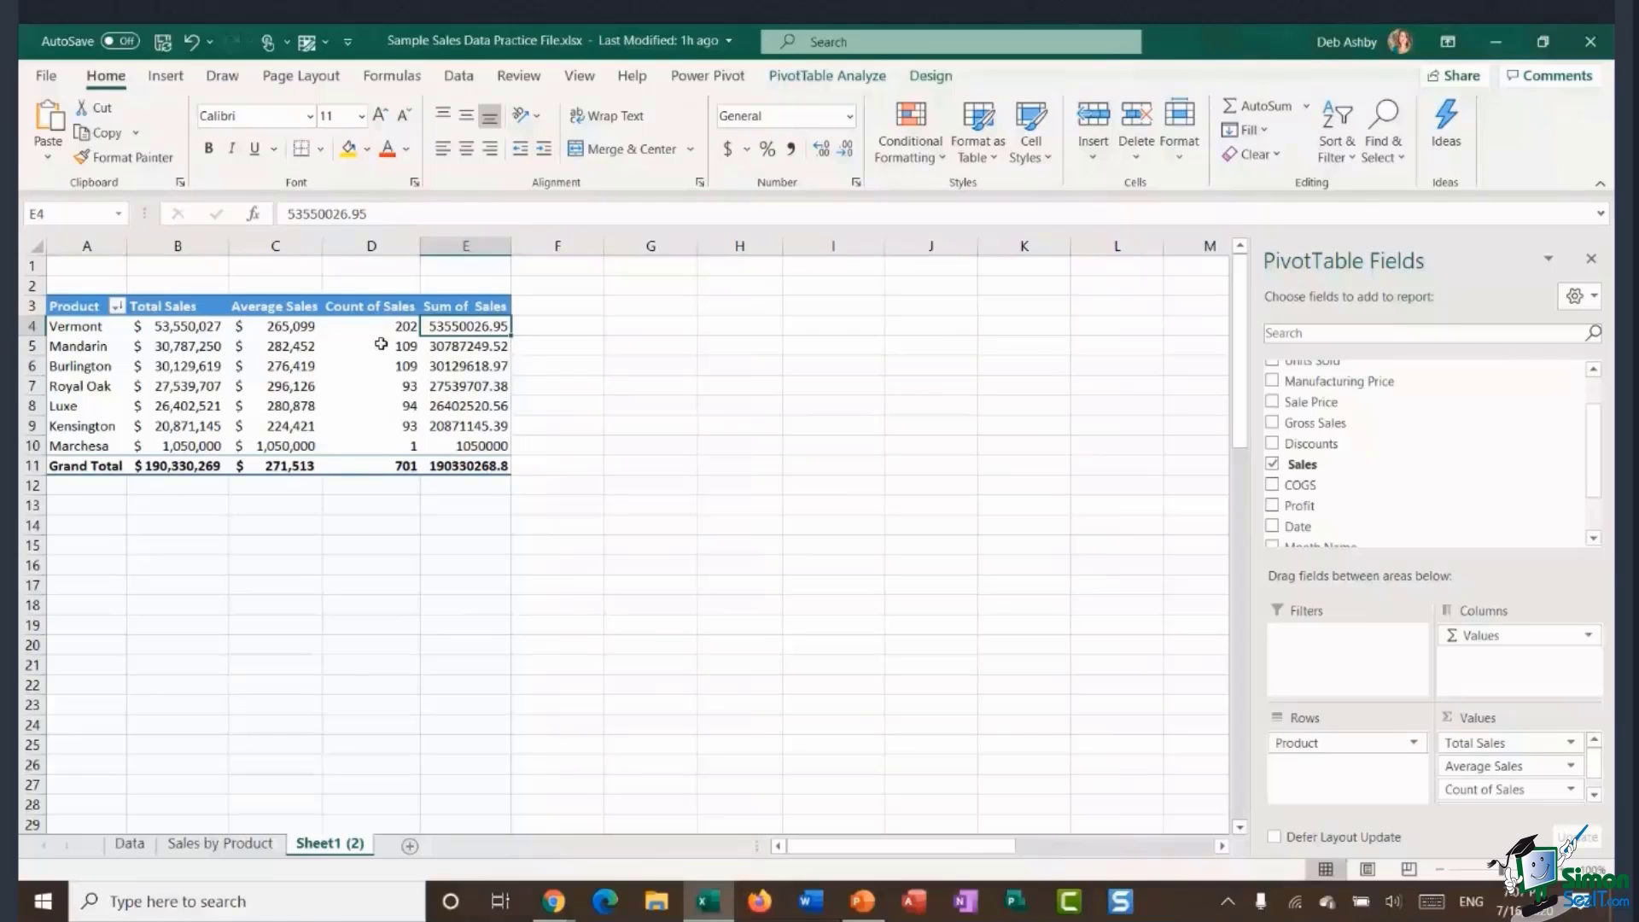
pyautogui.rightClick(451, 326)
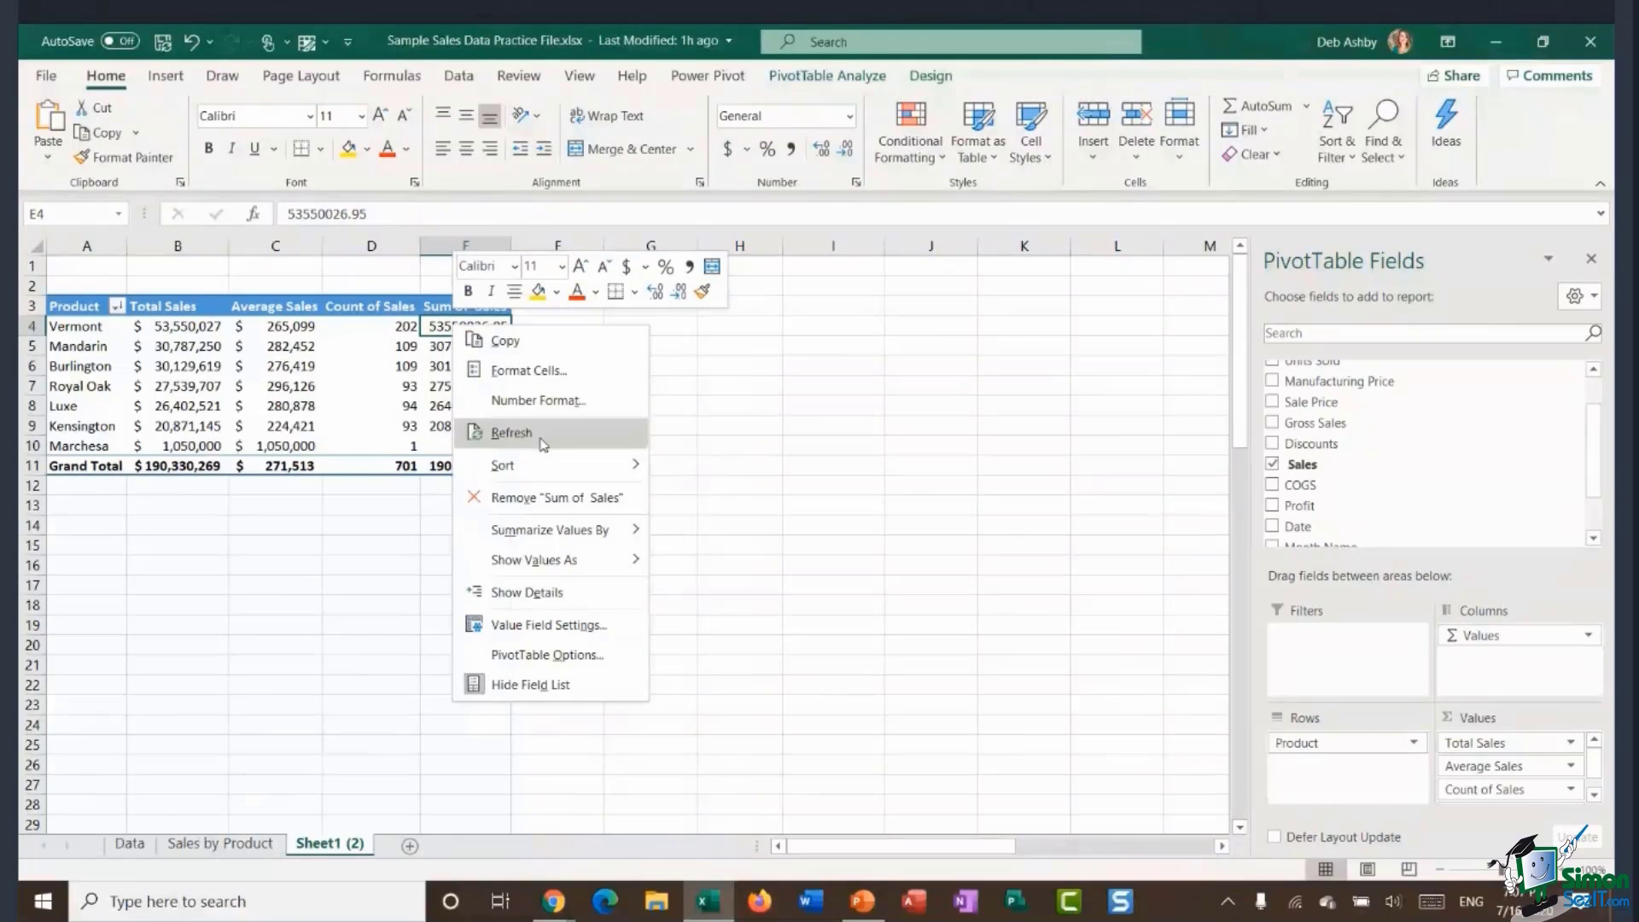
pyautogui.moveTo(542, 532)
pyautogui.moveTo(533, 562)
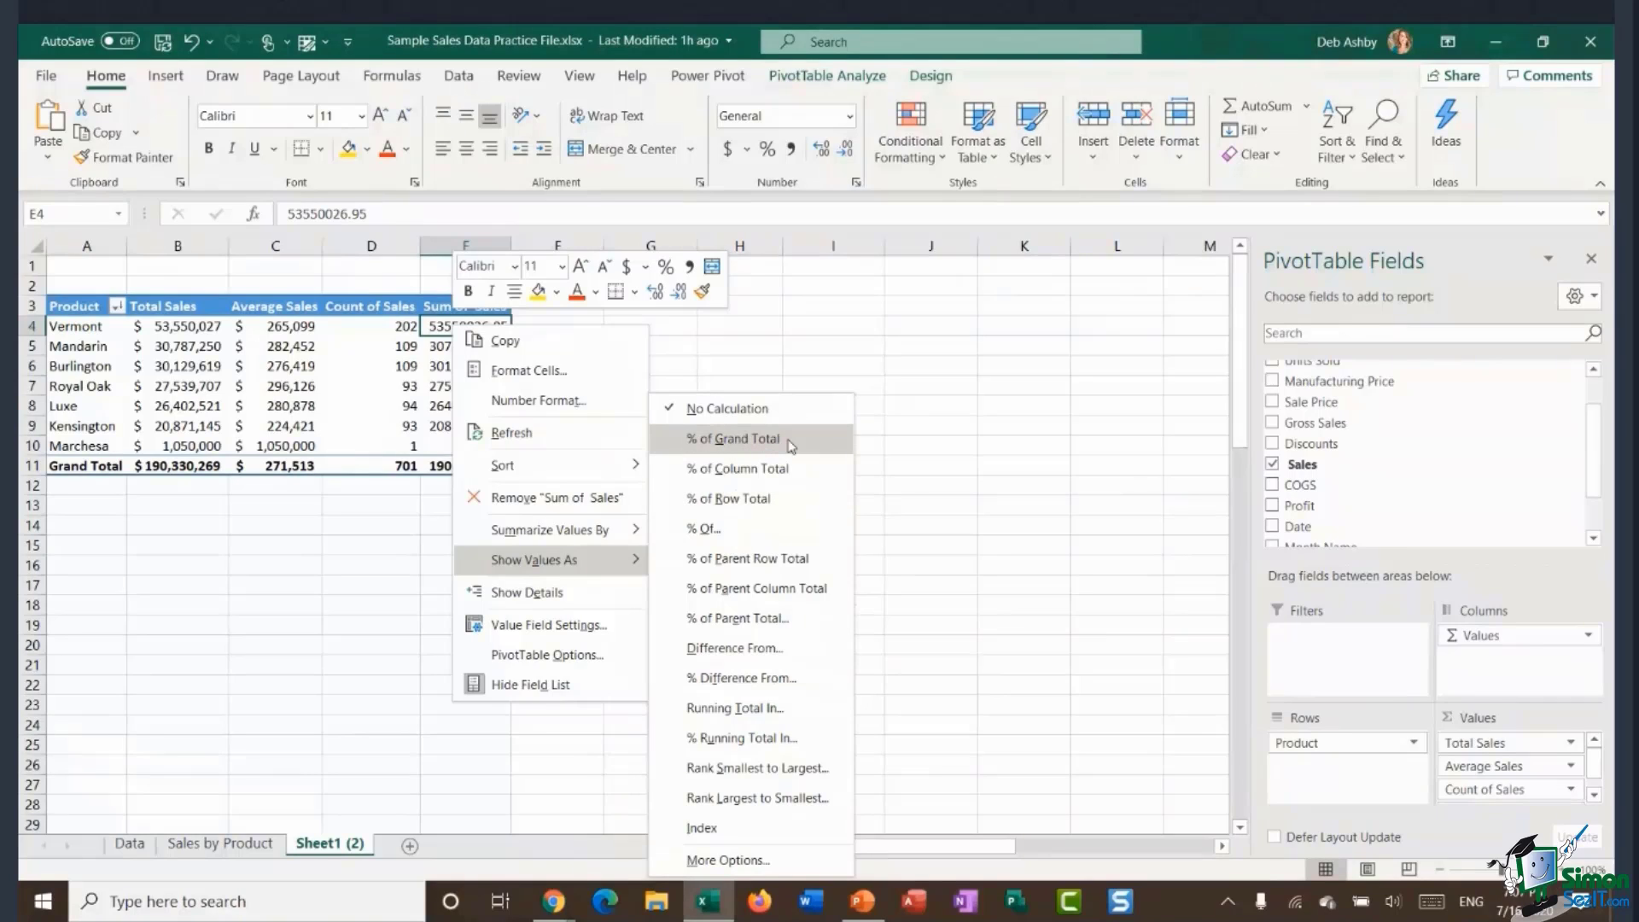
pyautogui.click(734, 437)
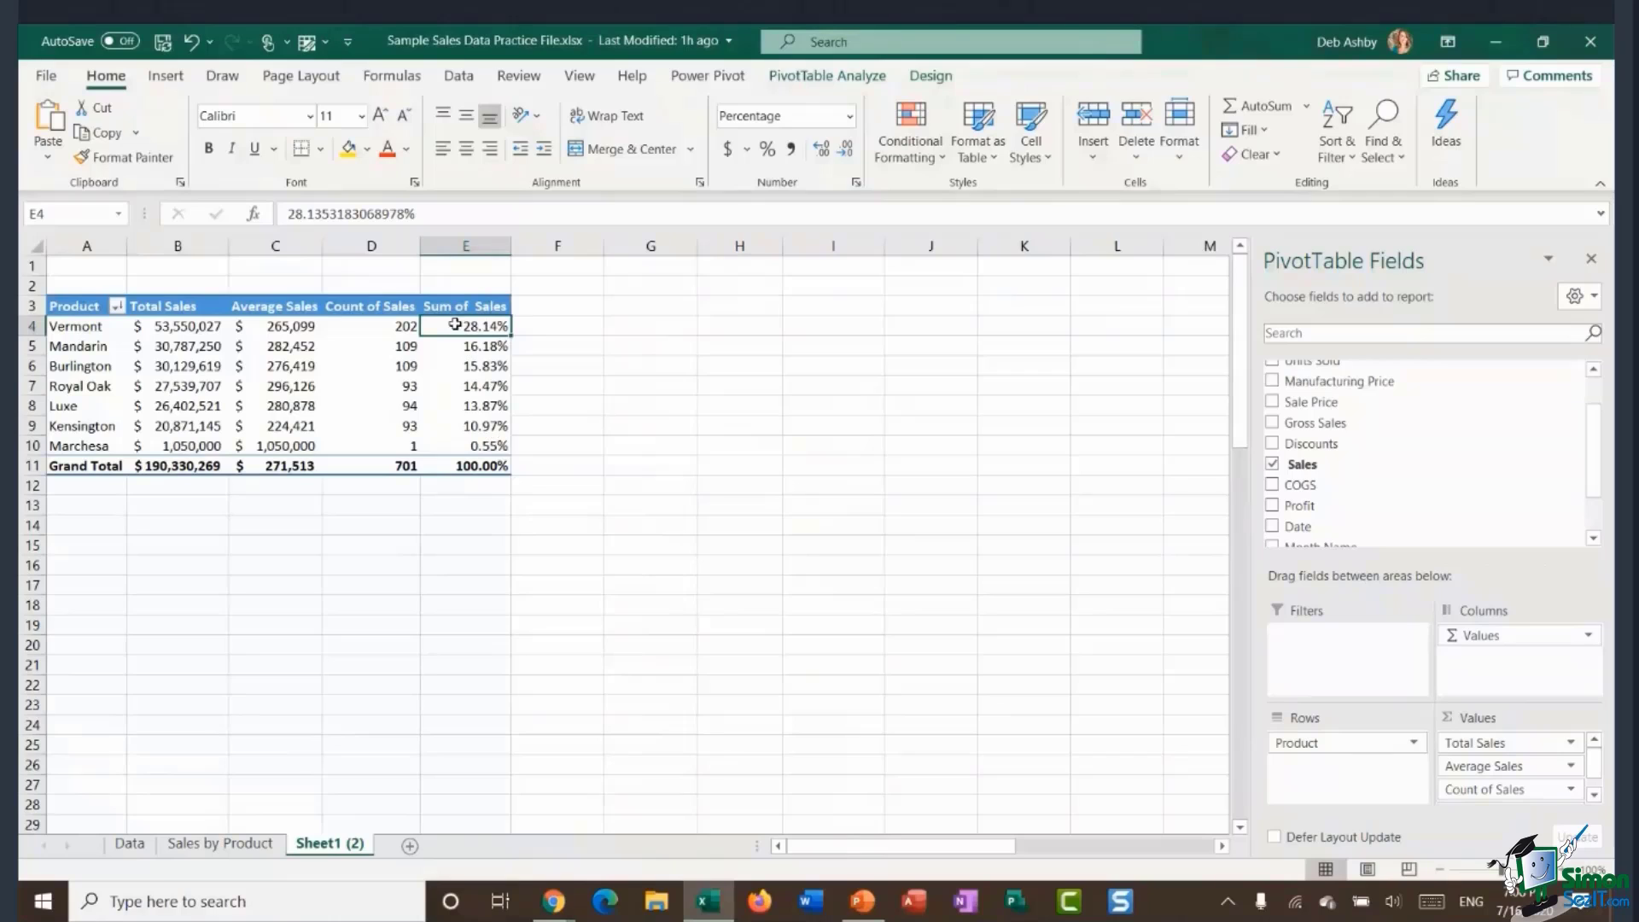
# Format the % of Grand Total column's values as Percentage with 0 decimal places.
pyautogui.rightClick(450, 329)
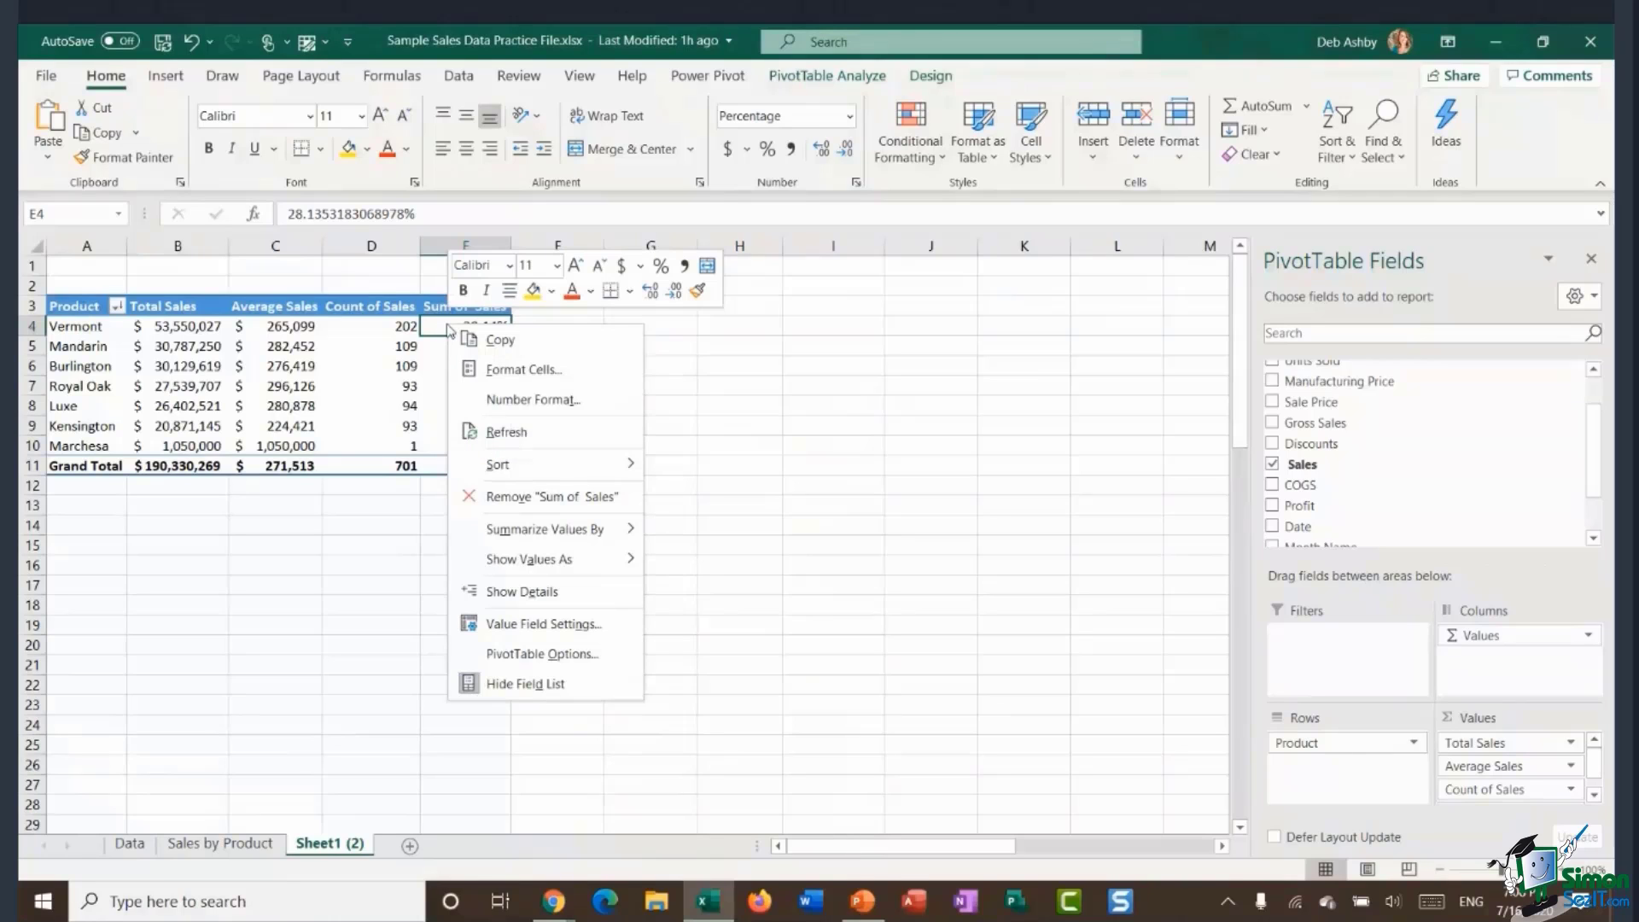
pyautogui.click(567, 623)
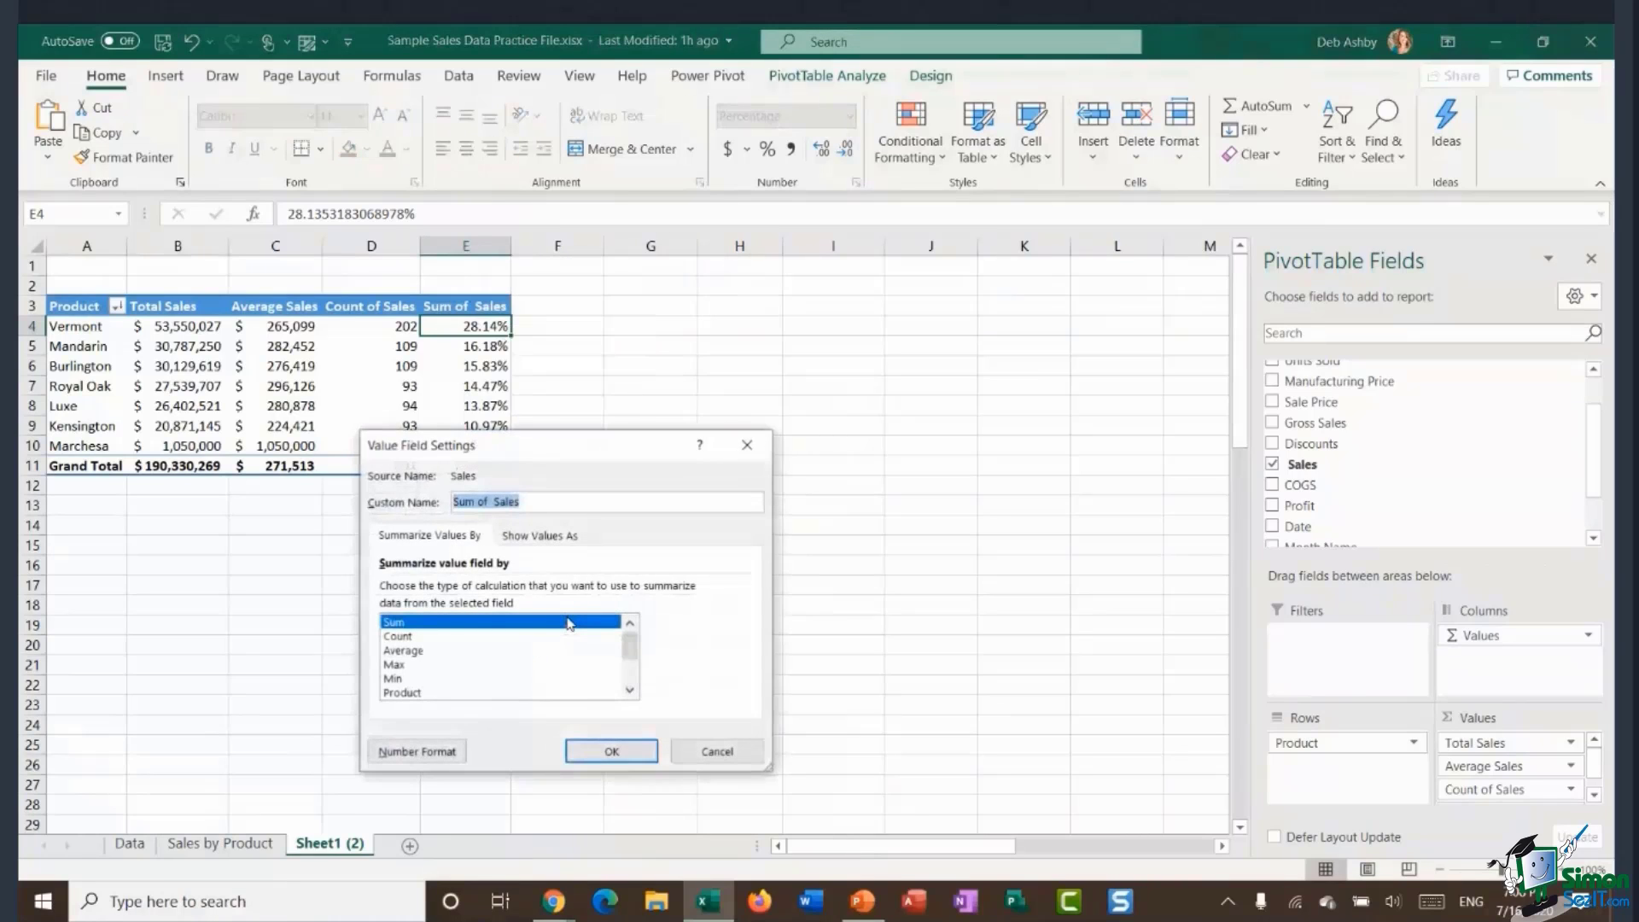
pyautogui.click(440, 752)
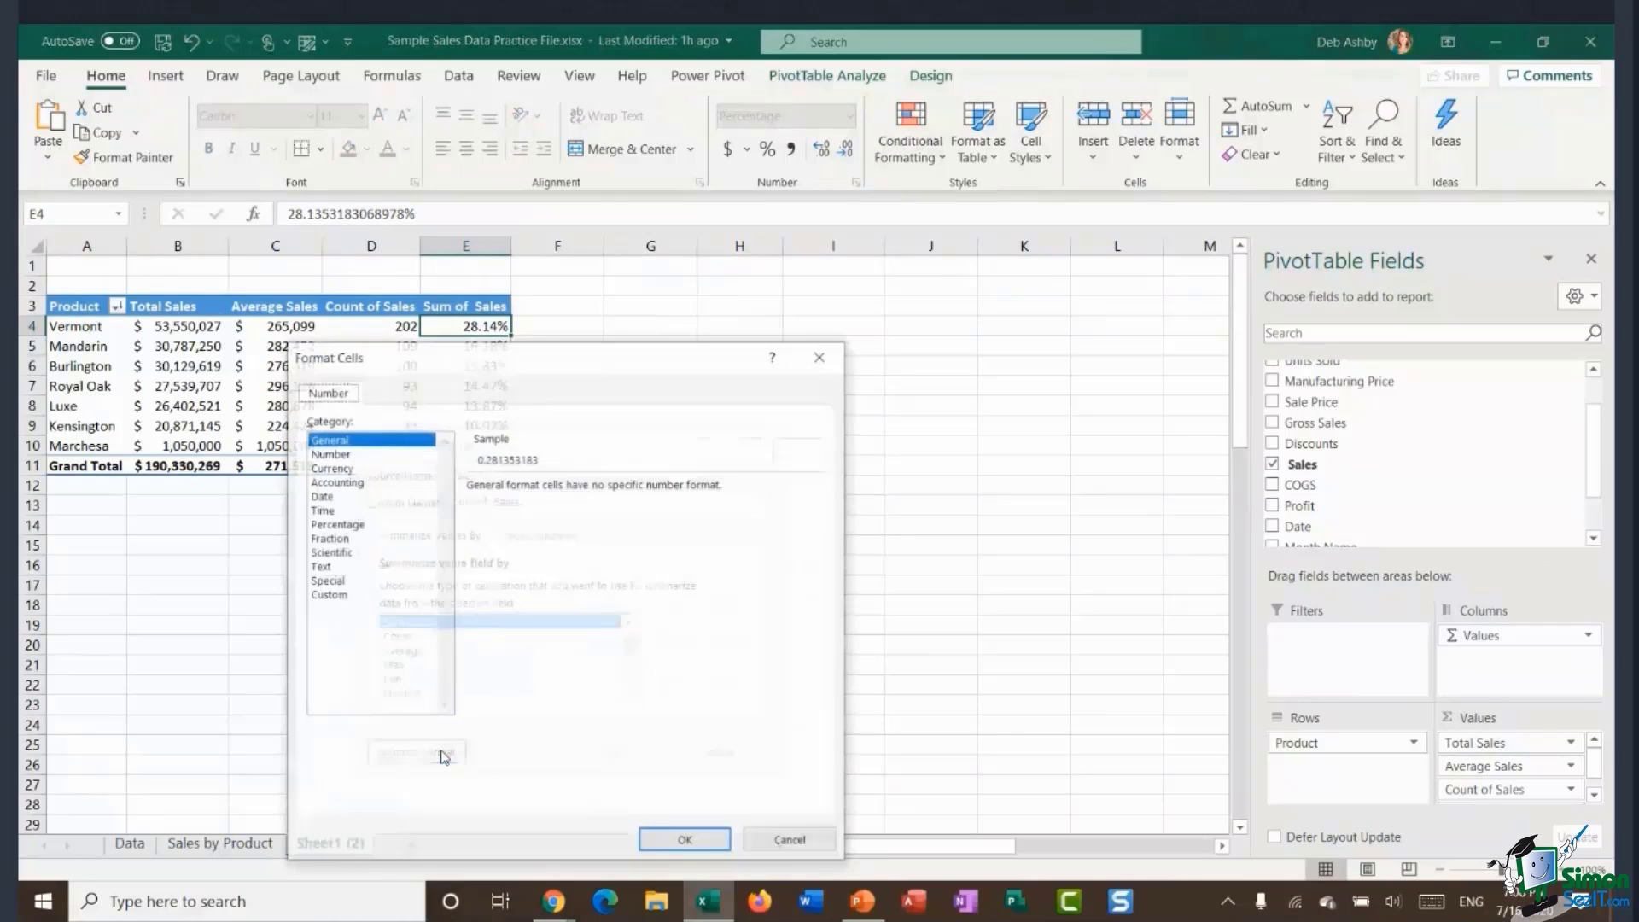
pyautogui.click(345, 524)
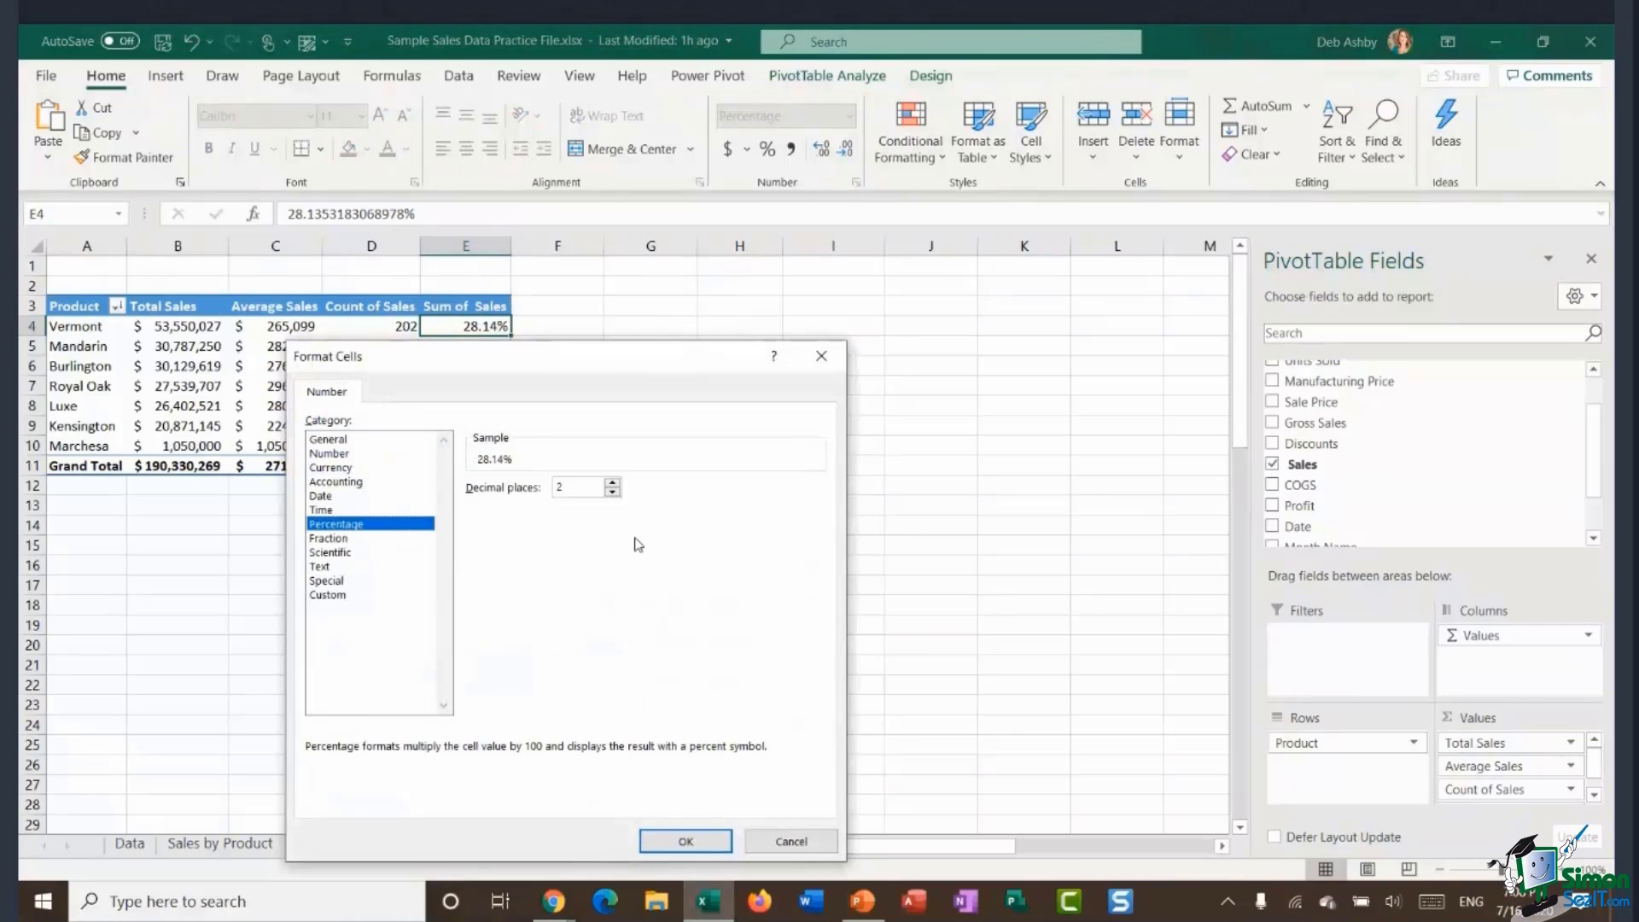
pyautogui.click(612, 492)
pyautogui.click(612, 493)
pyautogui.click(696, 844)
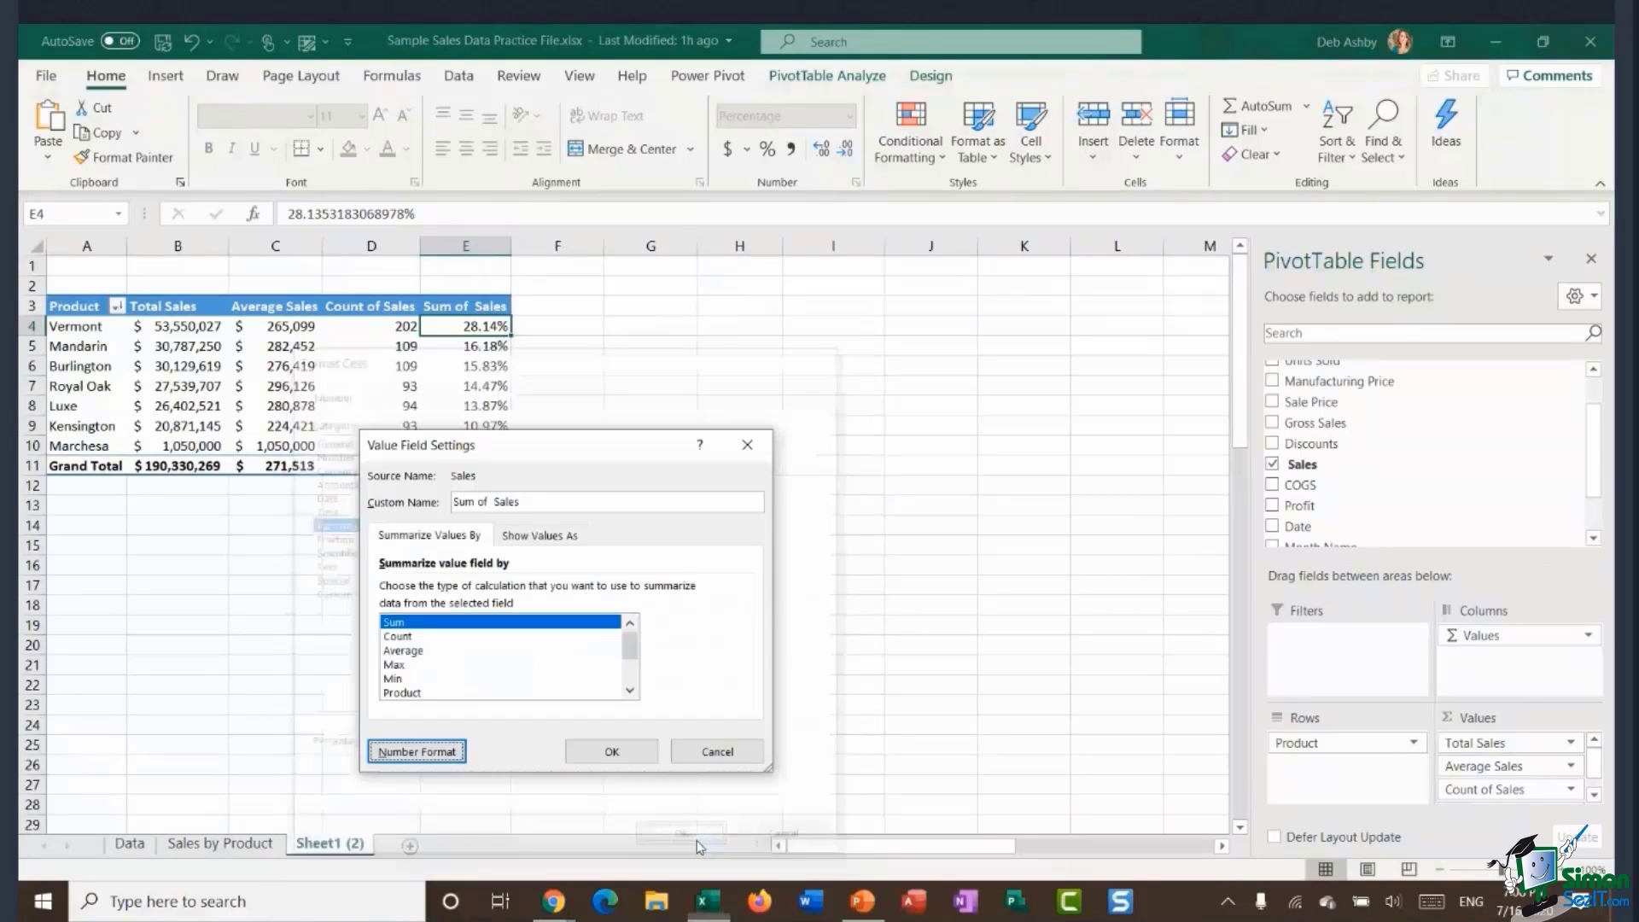
pyautogui.click(632, 745)
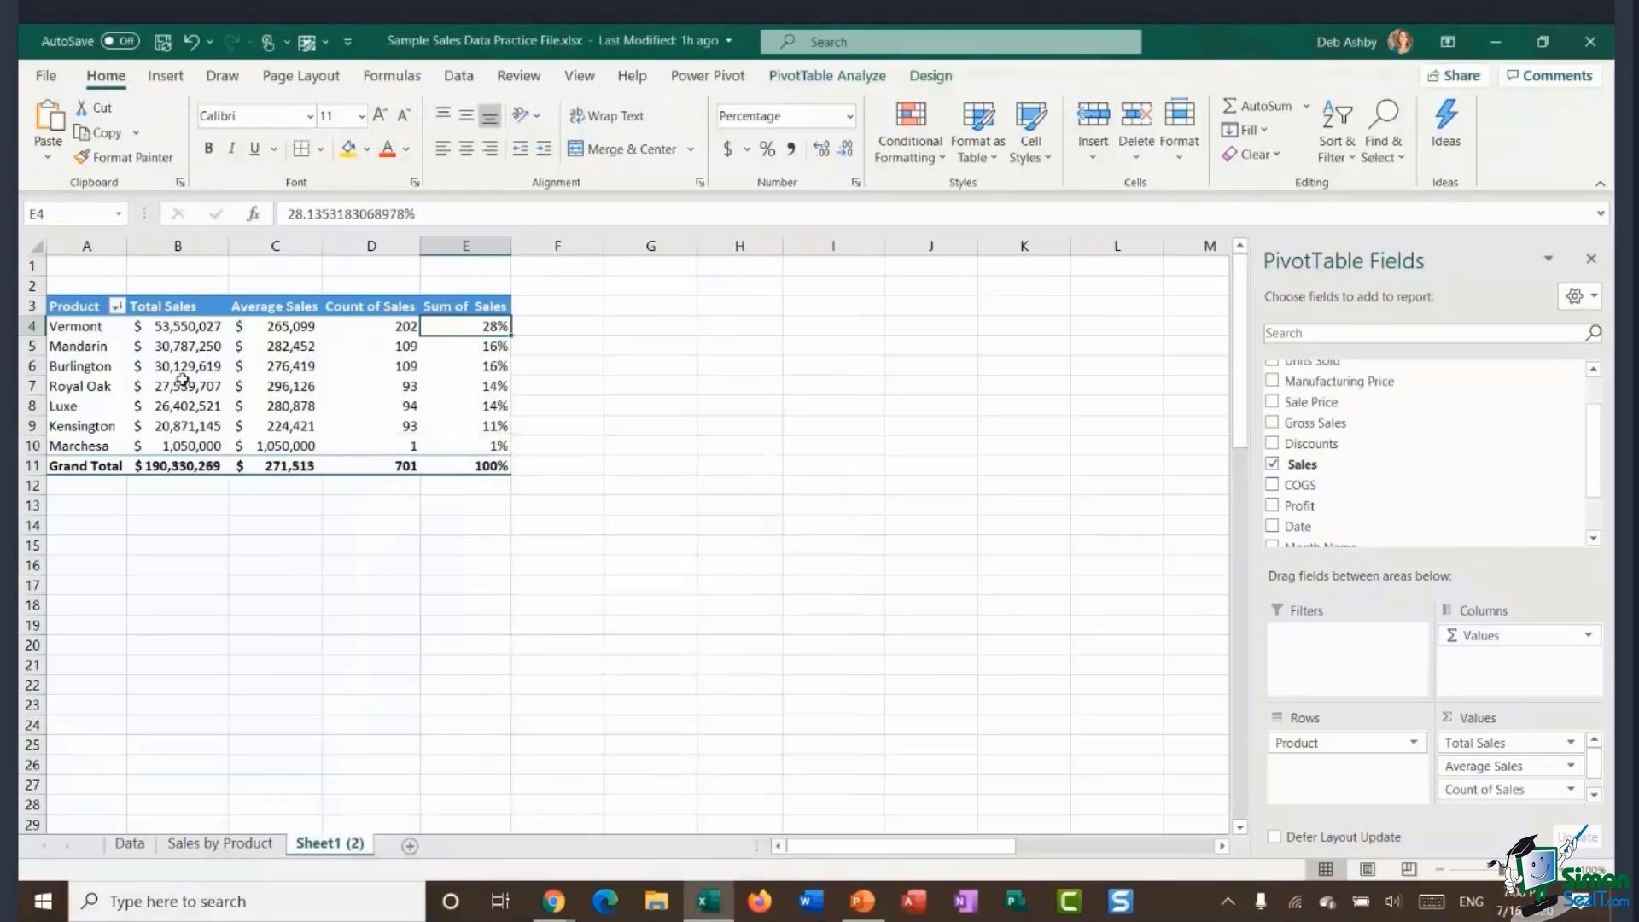
# Examine each product's percentage share alongside its Total Sales and Average Sales values.
pyautogui.click(66, 328)
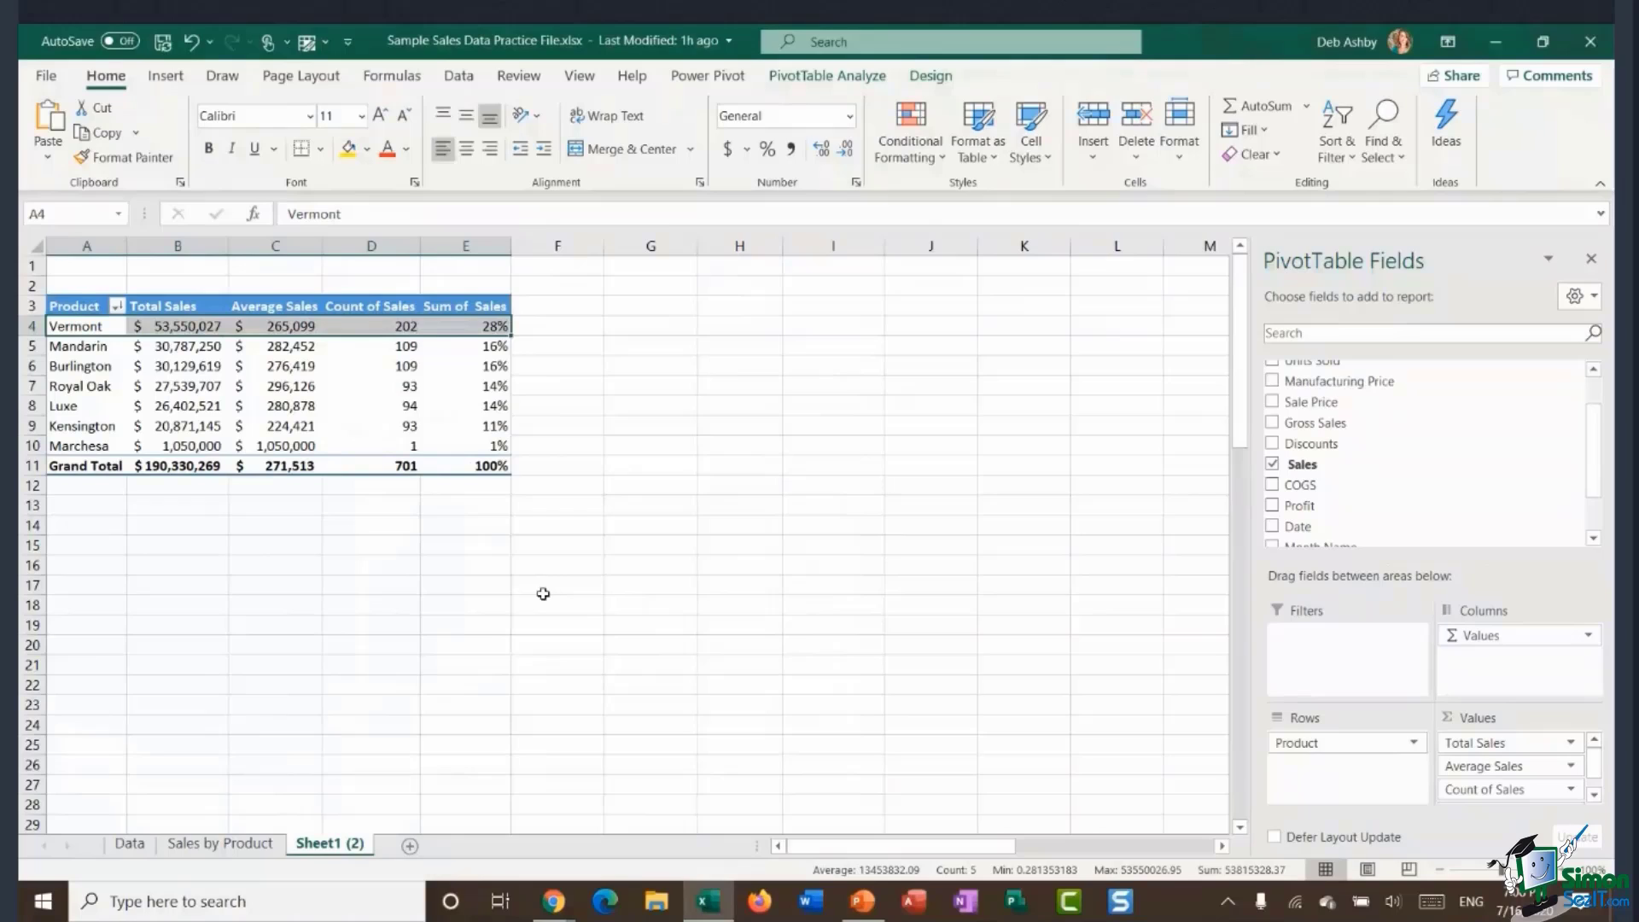
pyautogui.click(465, 448)
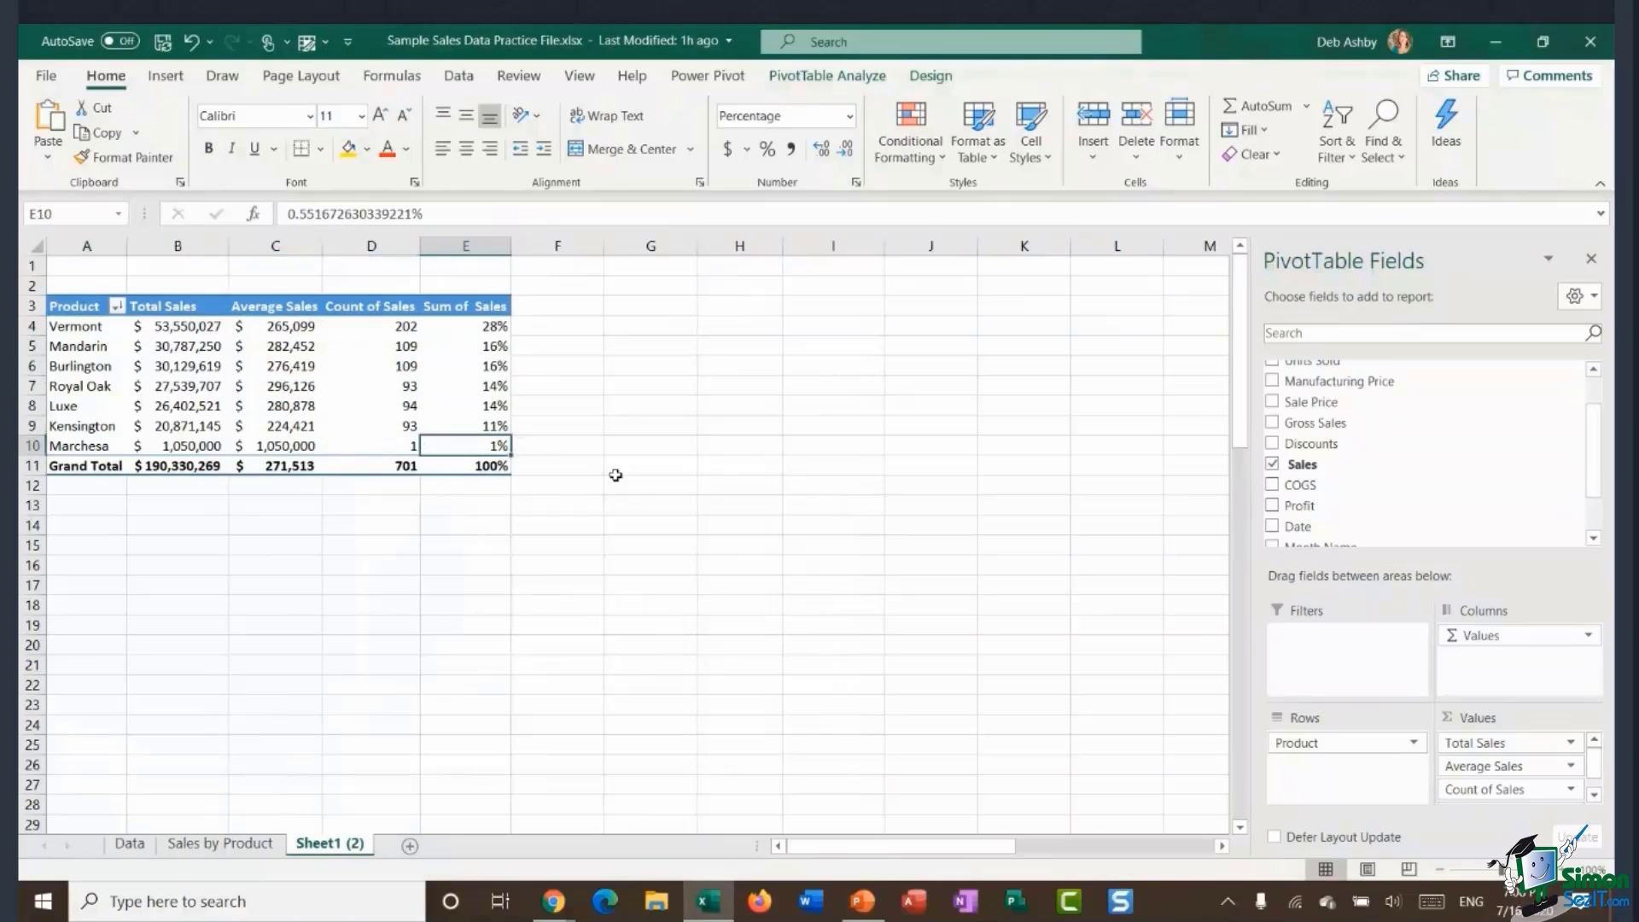
pyautogui.click(282, 352)
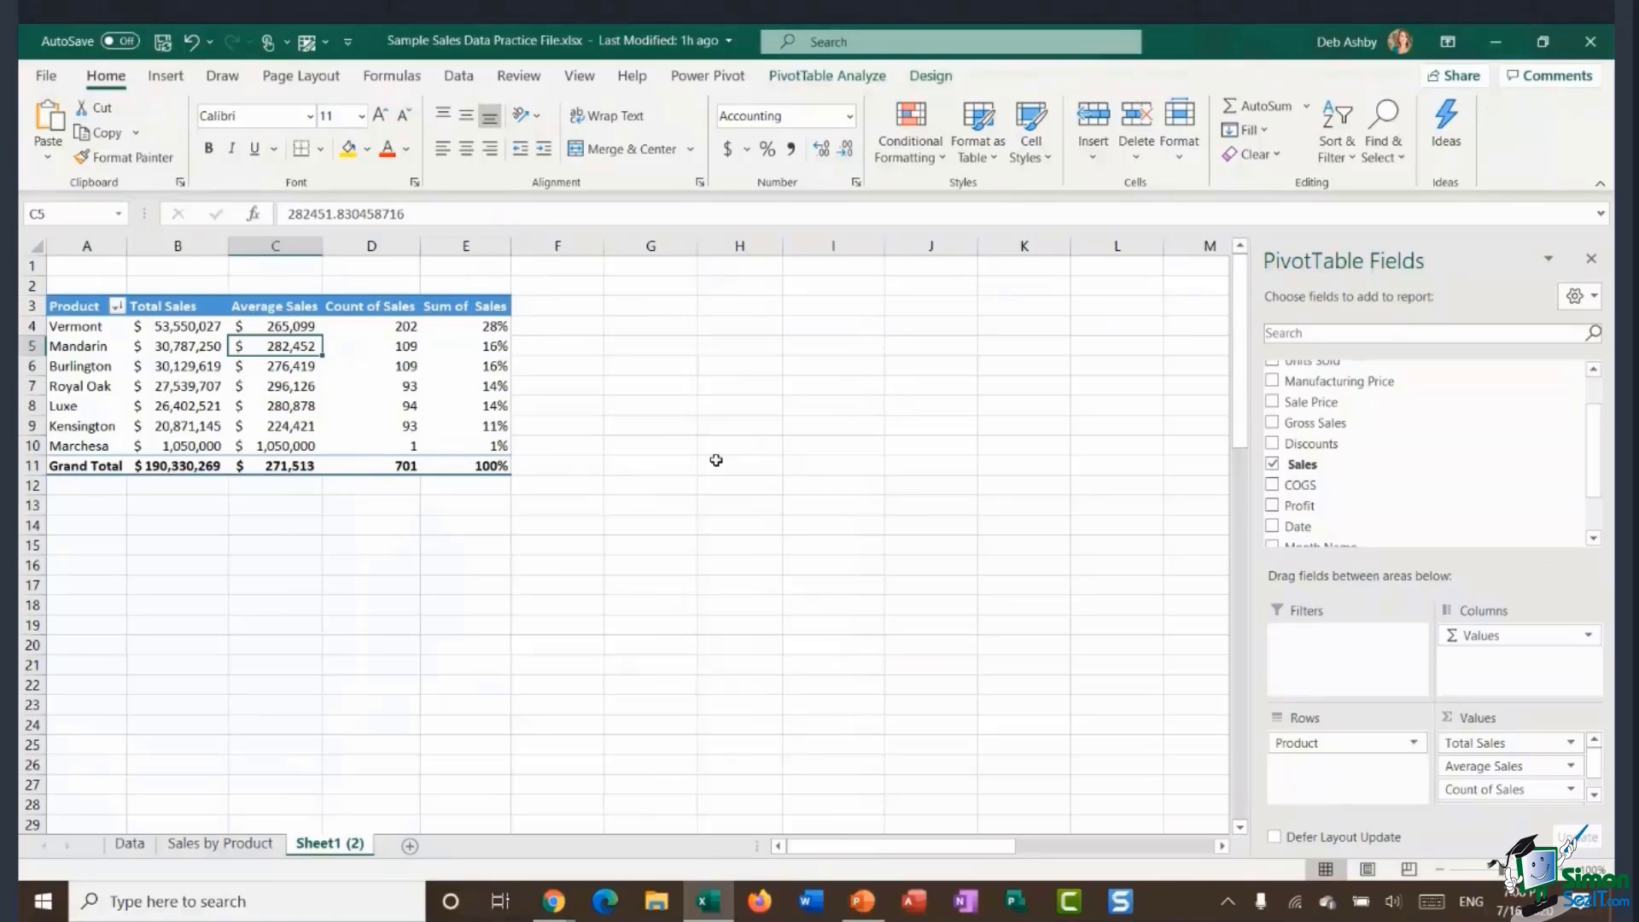
pyautogui.click(467, 328)
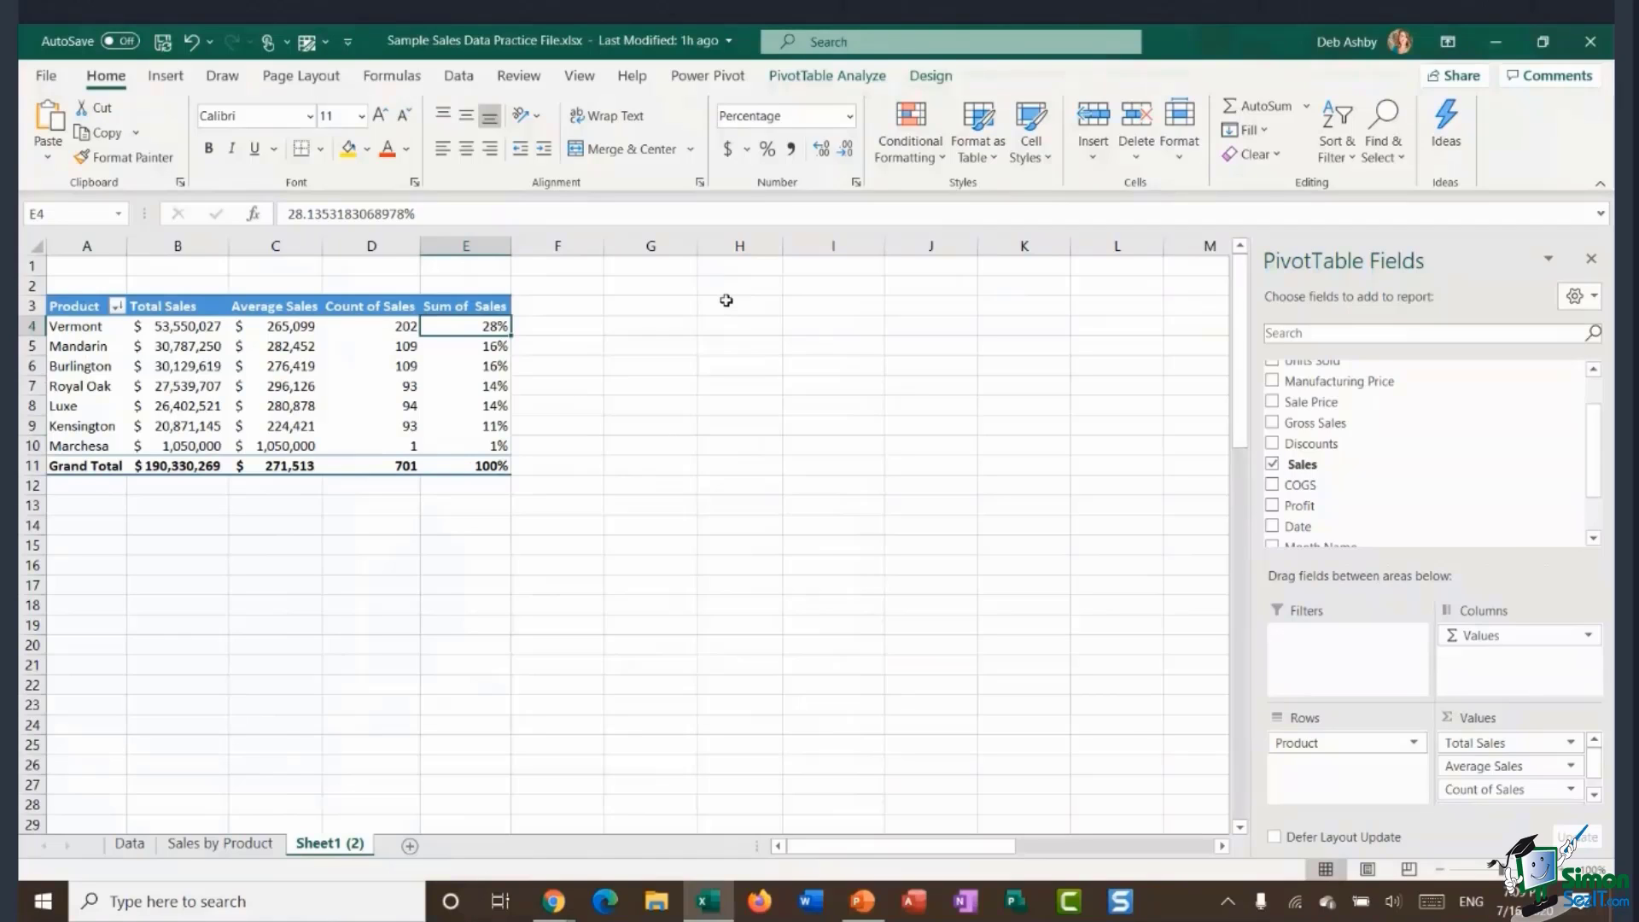
pyautogui.moveTo(726, 304); pyautogui.dragTo(726, 529)
pyautogui.click(914, 442)
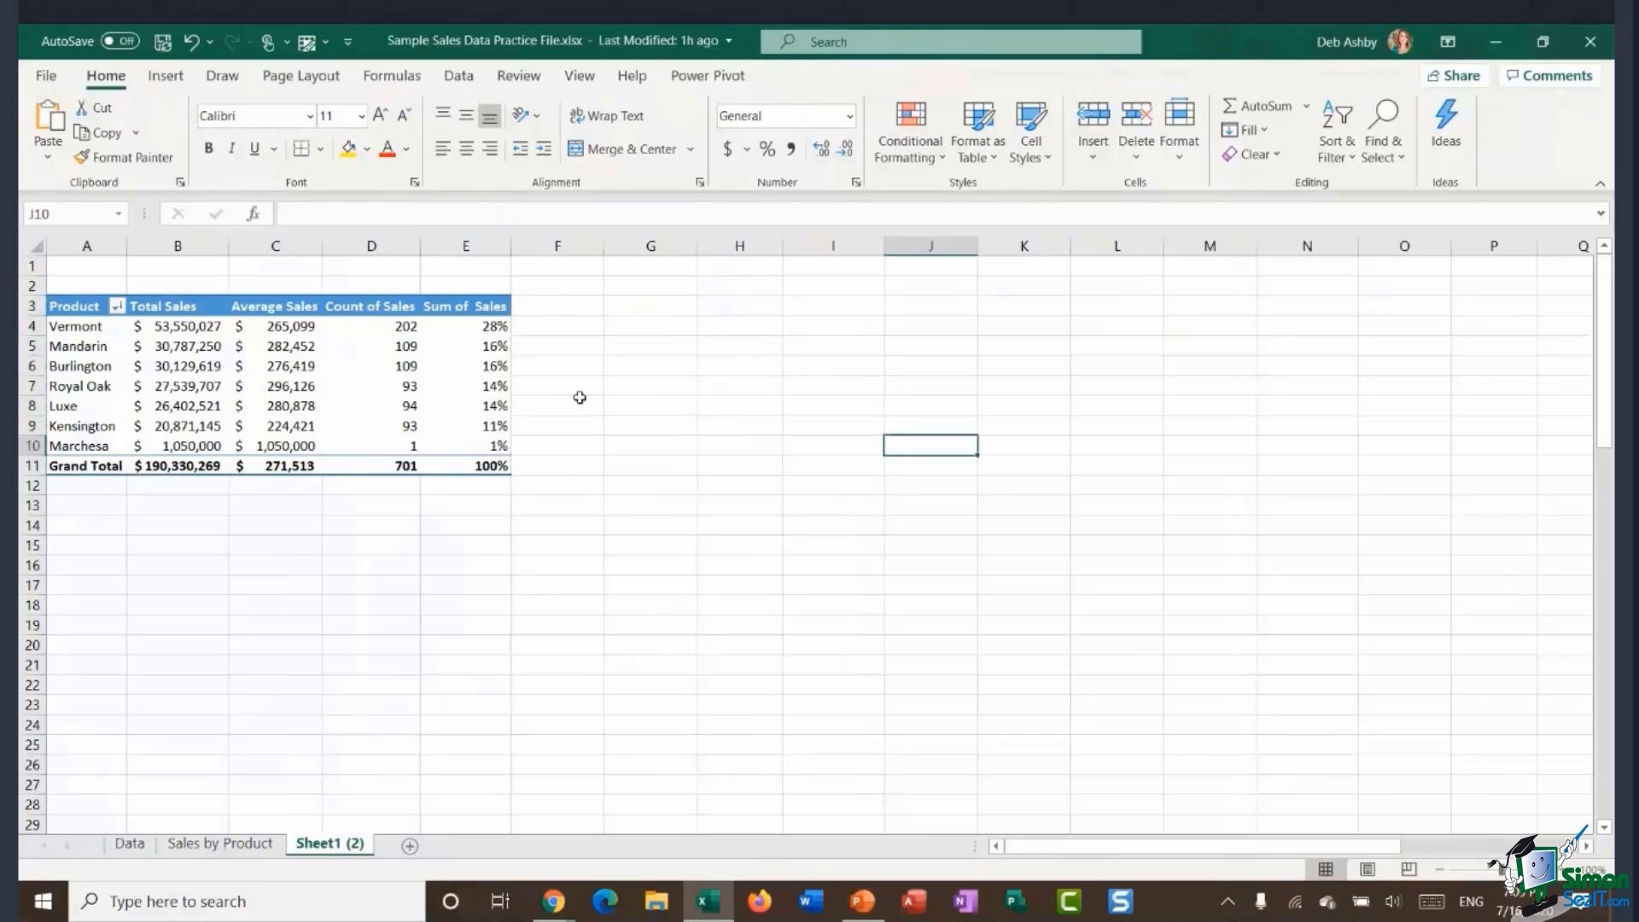
pyautogui.click(461, 335)
pyautogui.moveTo(462, 335); pyautogui.dragTo(463, 388)
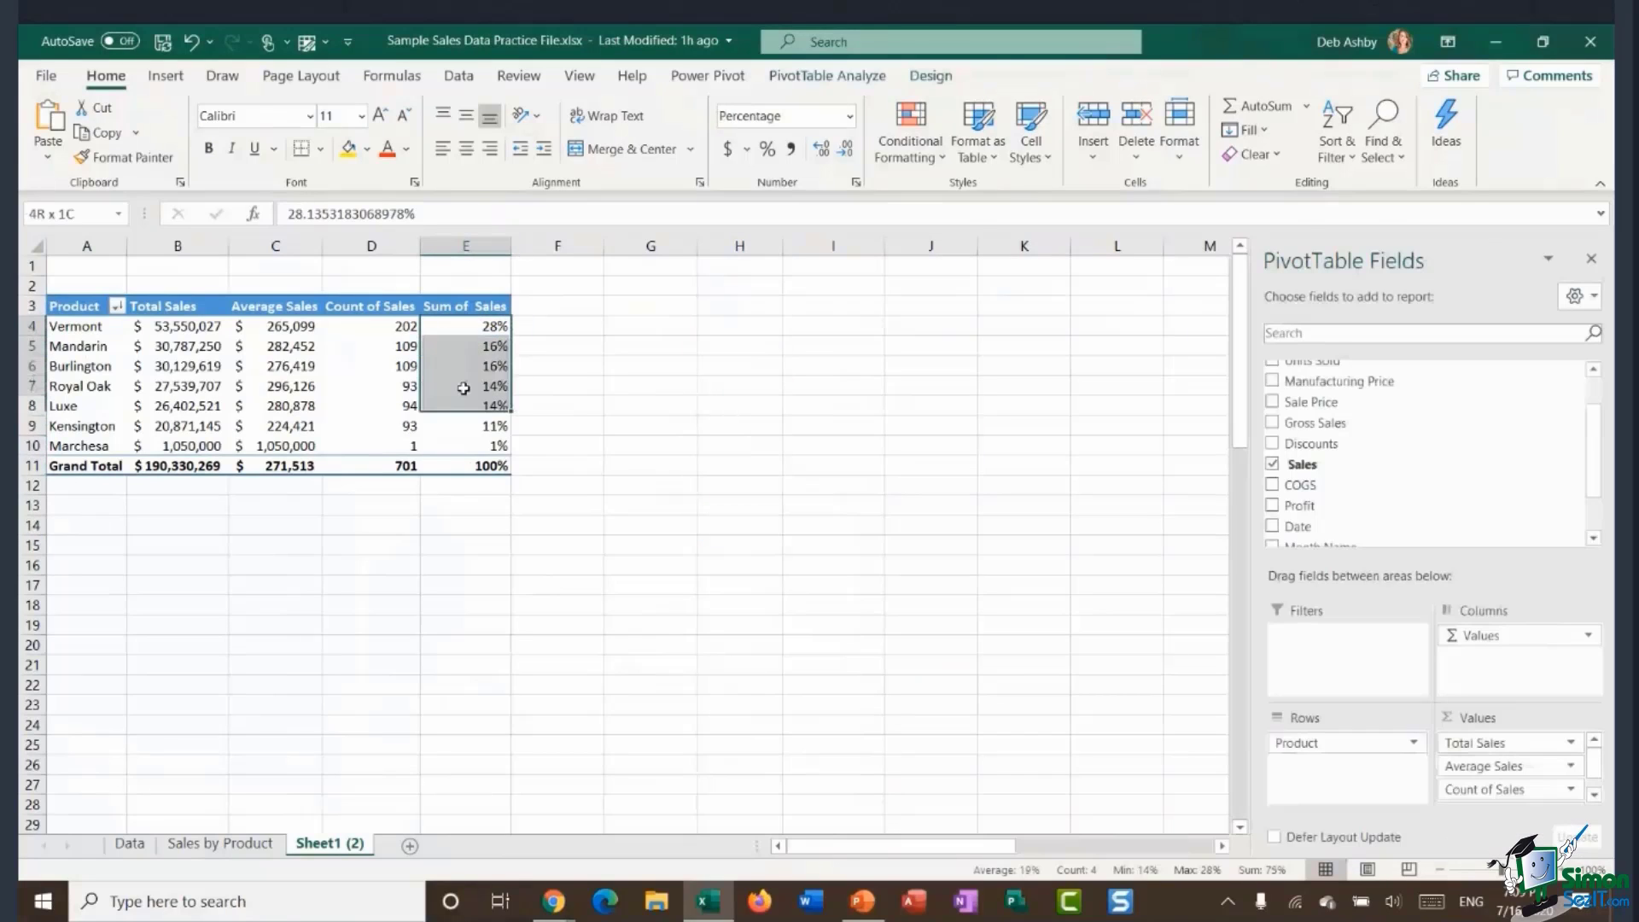
pyautogui.click(467, 331)
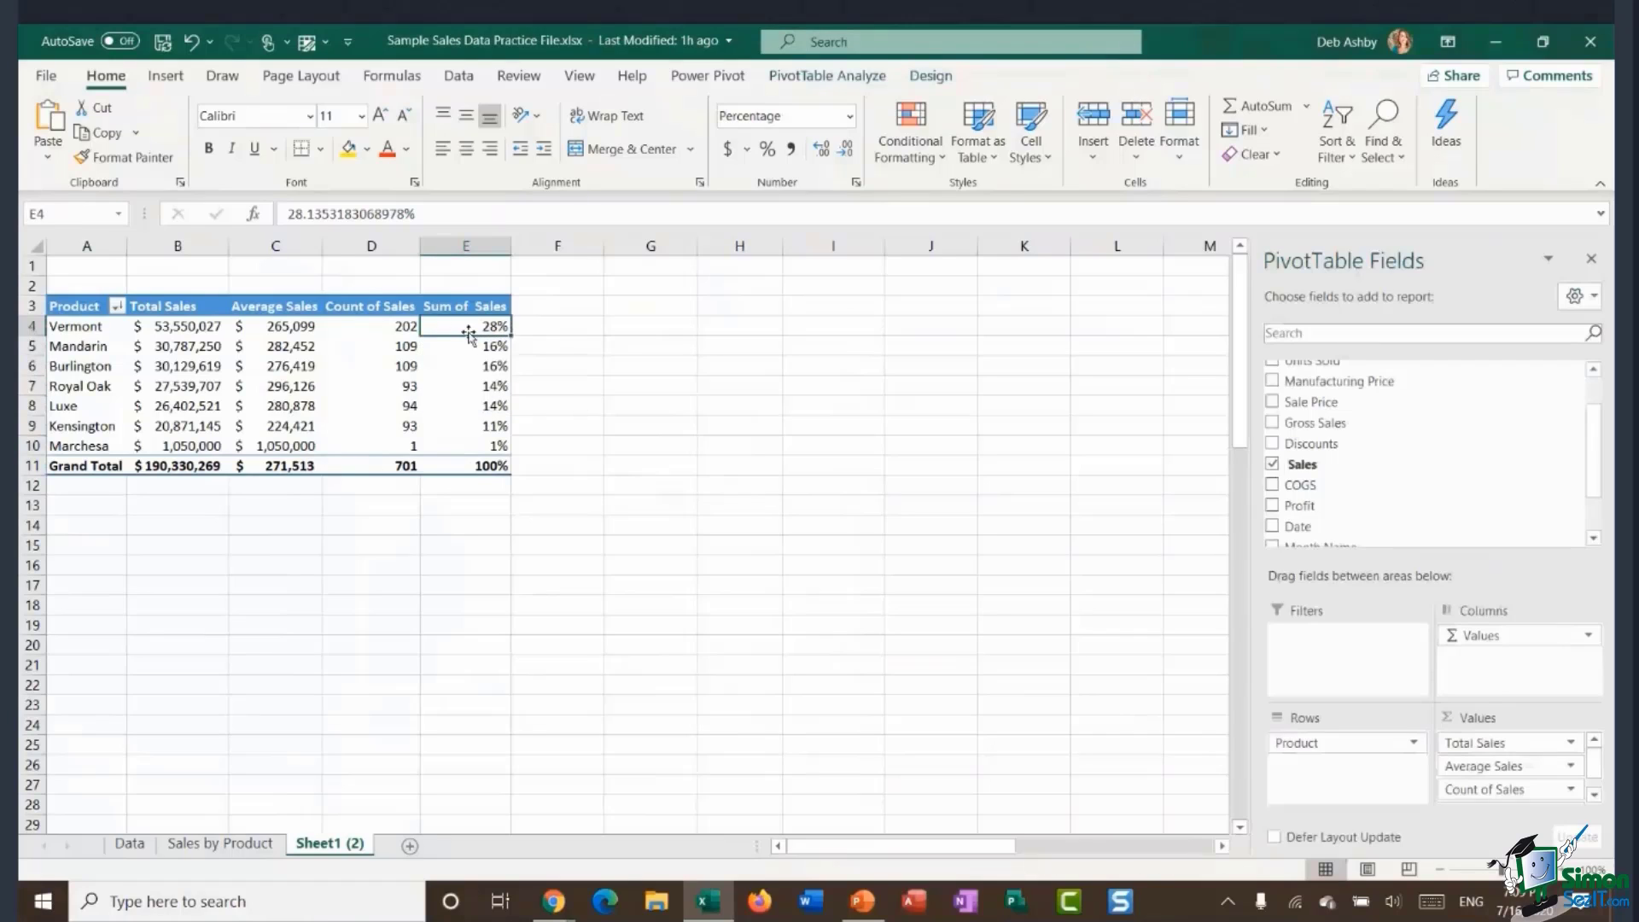
pyautogui.moveTo(468, 333); pyautogui.dragTo(459, 447)
pyautogui.click(471, 329)
pyautogui.click(185, 330)
pyautogui.moveTo(183, 328)
pyautogui.mouseDown()
pyautogui.moveTo(179, 406)
pyautogui.moveTo(183, 346)
pyautogui.mouseUp()
pyautogui.click(459, 328)
pyautogui.moveTo(182, 330); pyautogui.dragTo(181, 443)
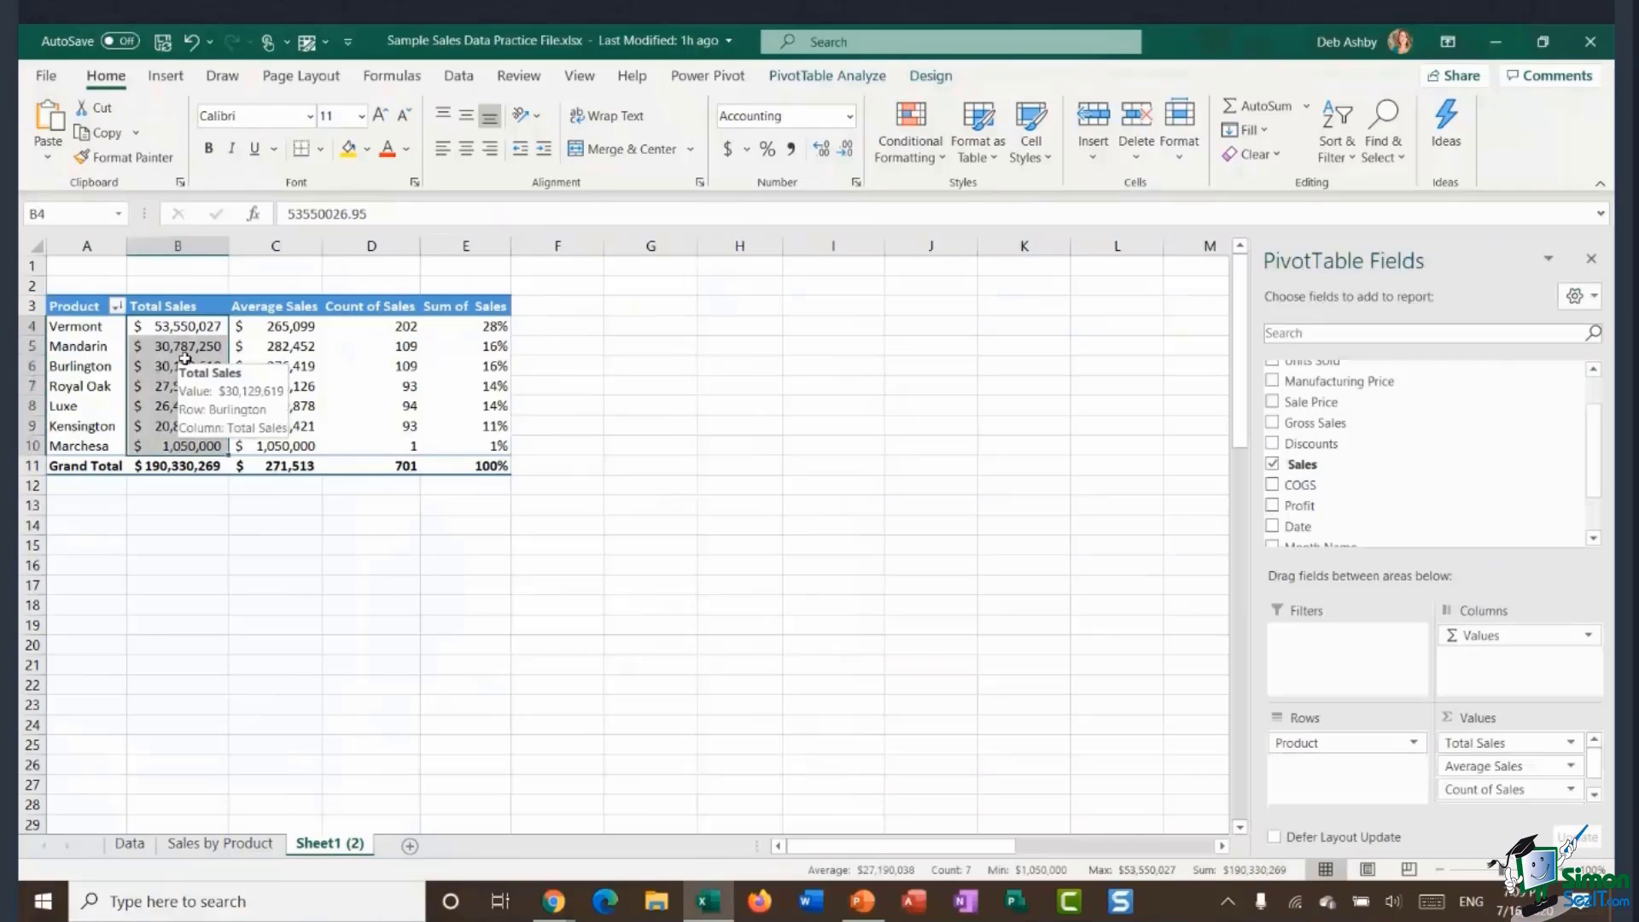
# Create a Data Bar conditional formatting rule for all cells showing Total Sales values for Product.
pyautogui.click(181, 329)
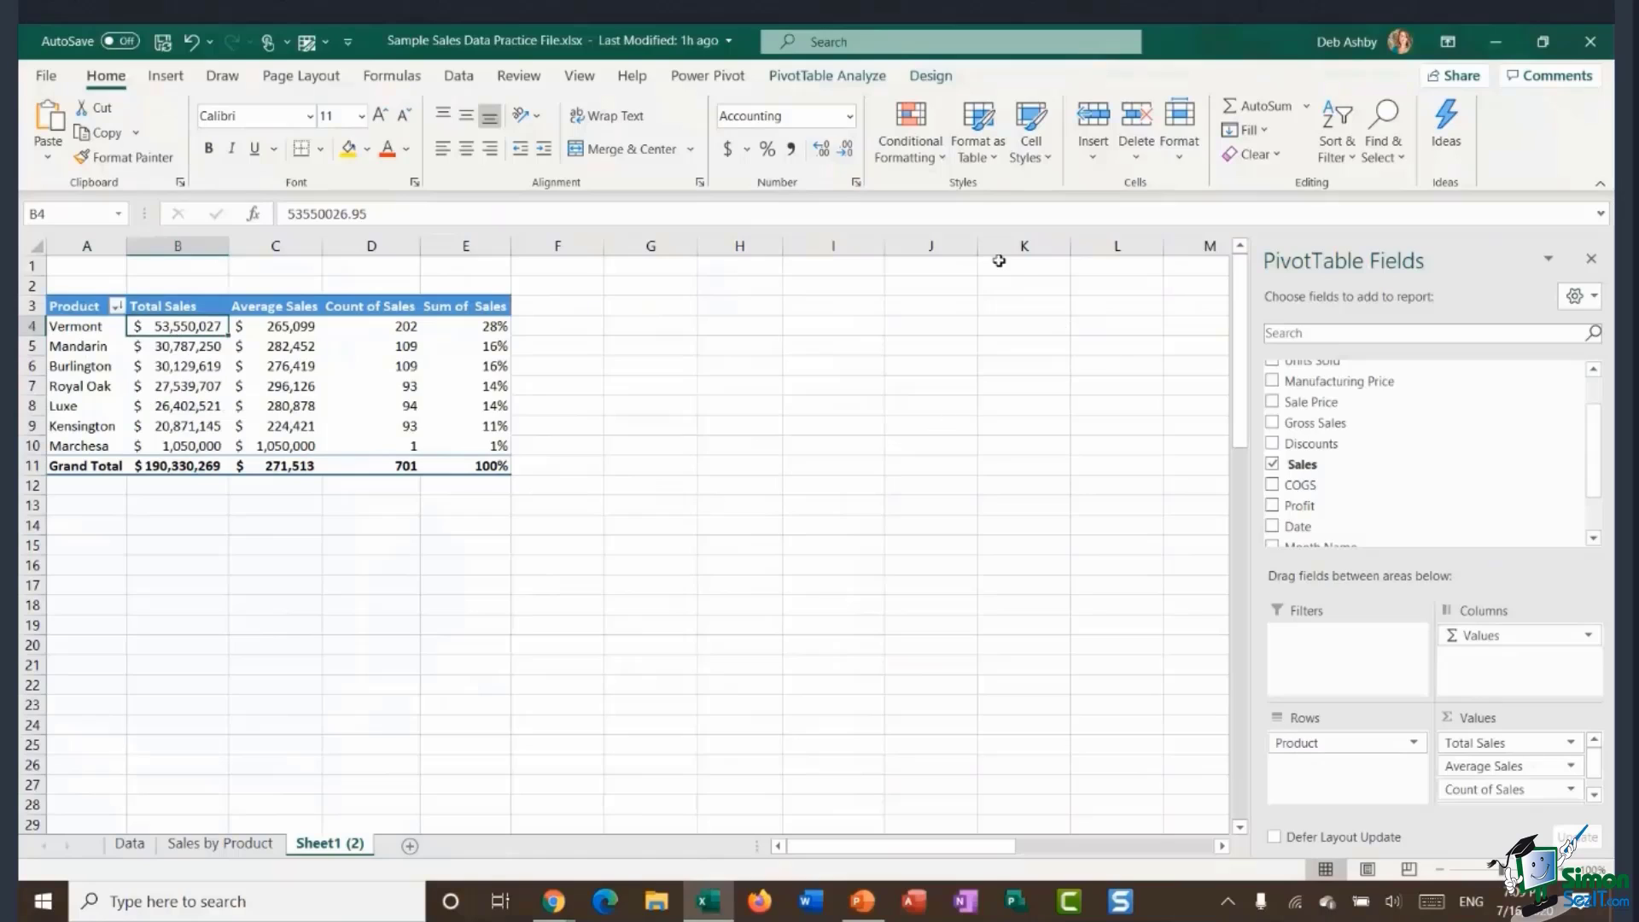
pyautogui.click(933, 155)
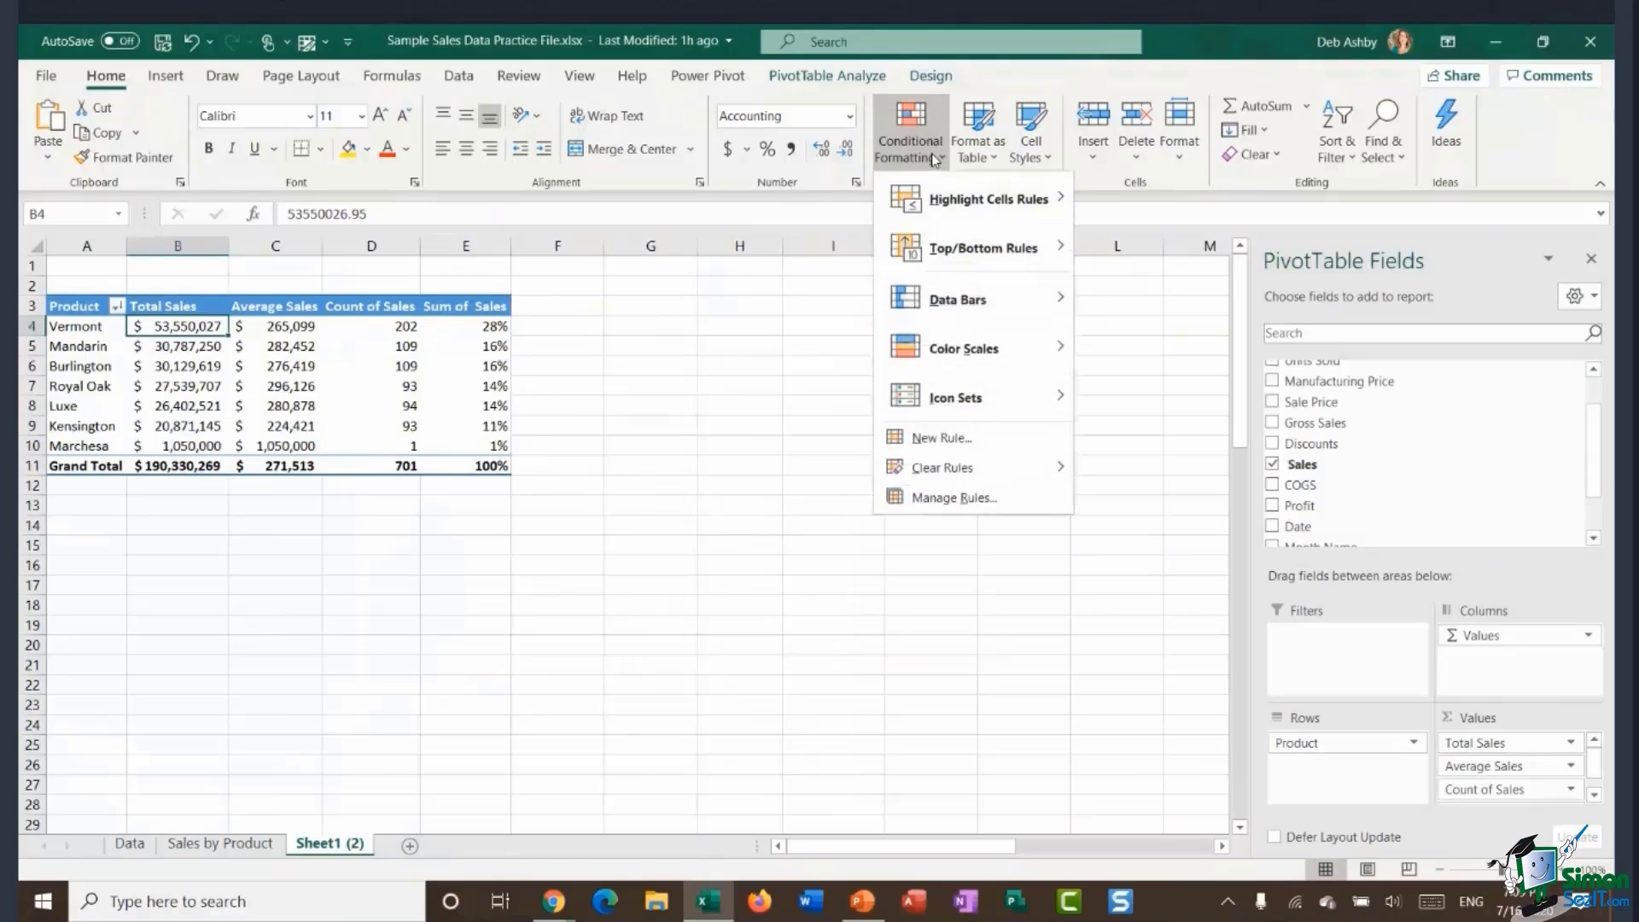
pyautogui.click(942, 438)
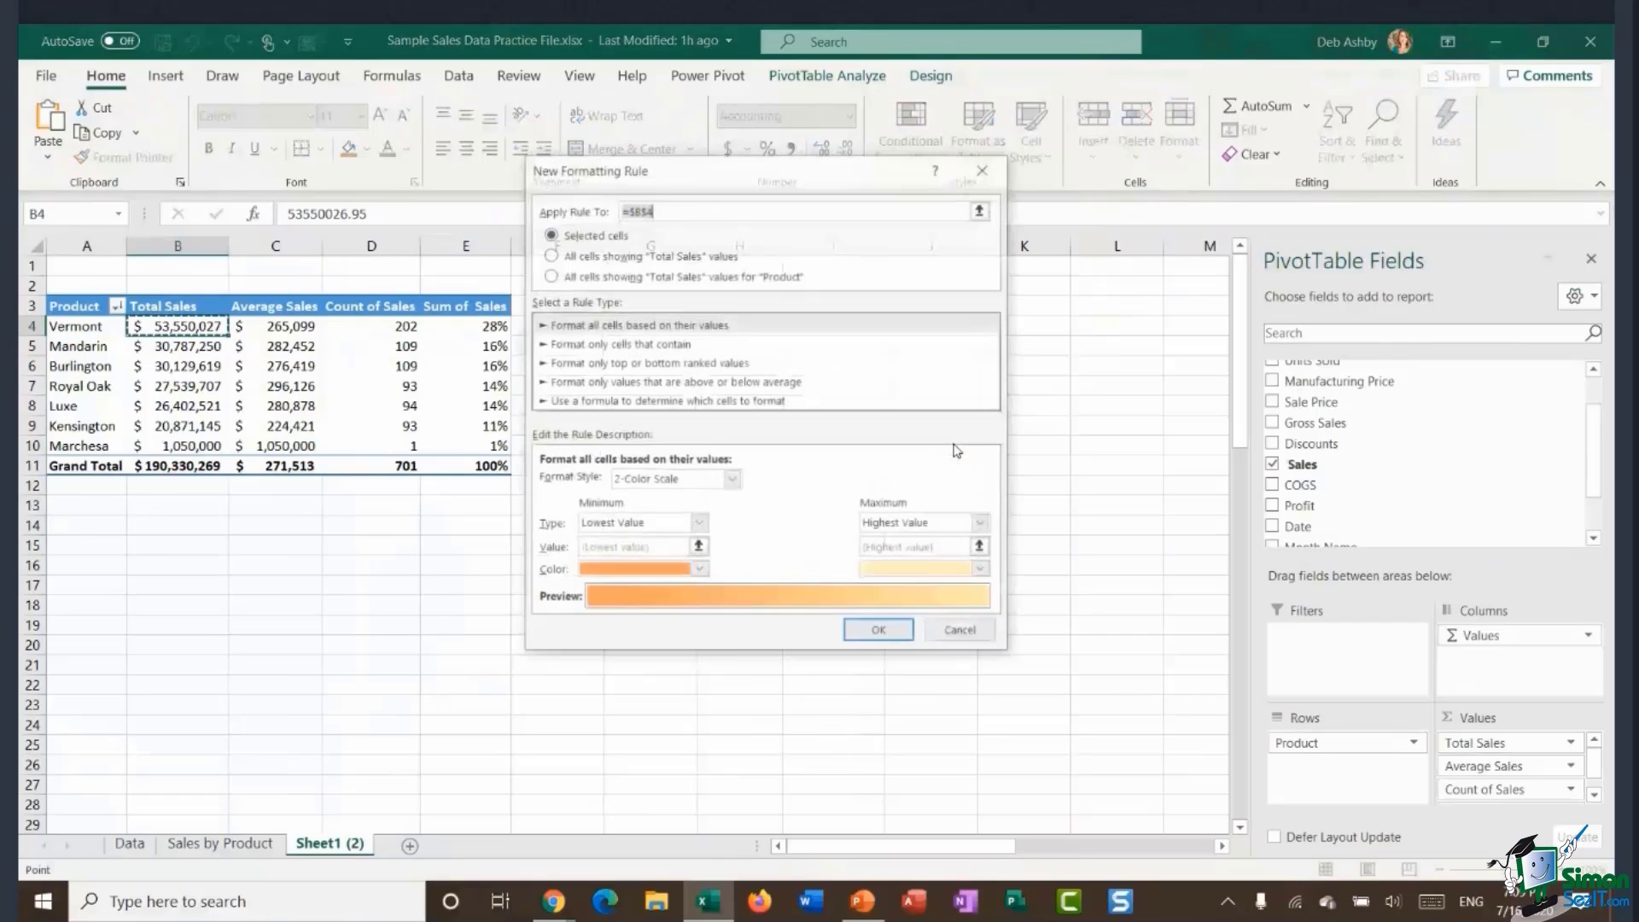
pyautogui.moveTo(618, 179); pyautogui.dragTo(727, 215)
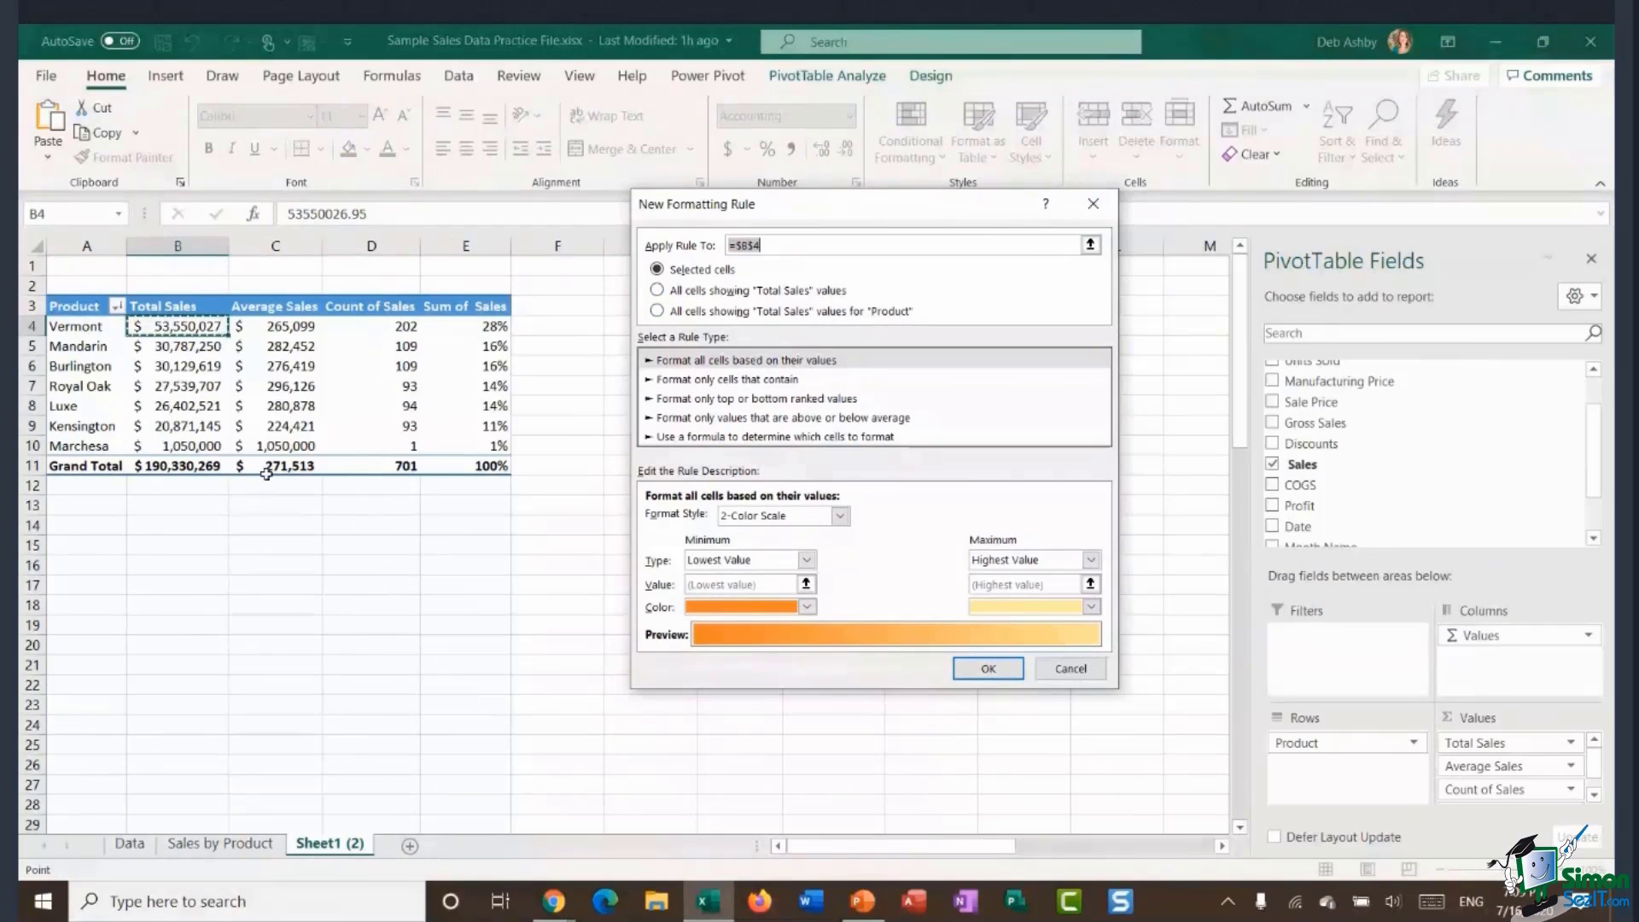
pyautogui.click(656, 311)
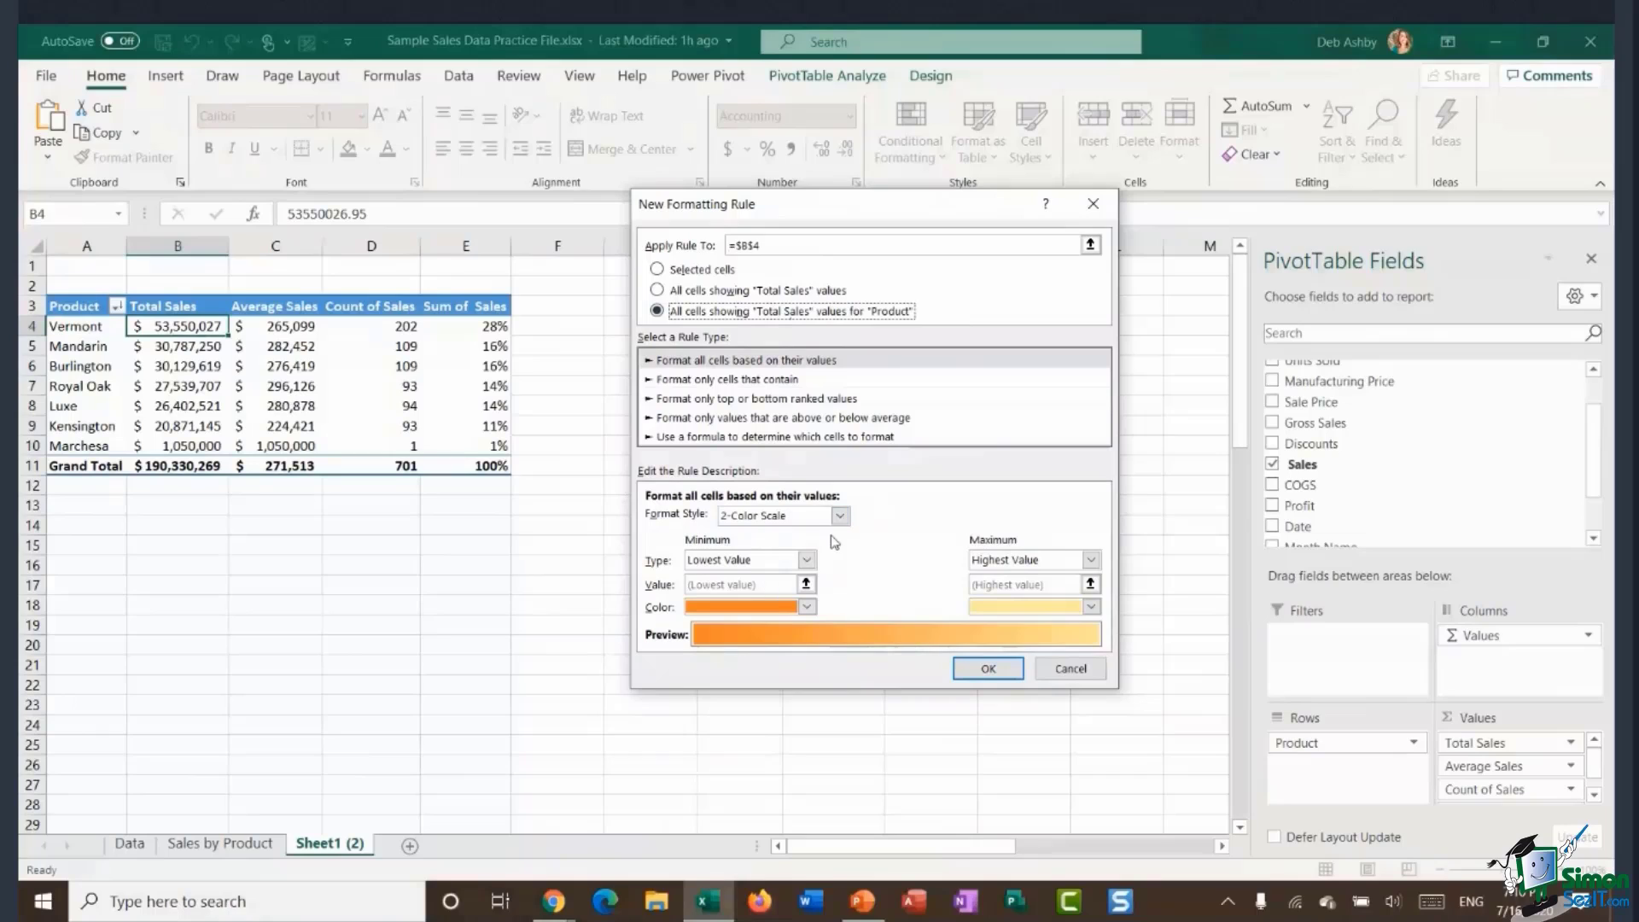
pyautogui.click(841, 517)
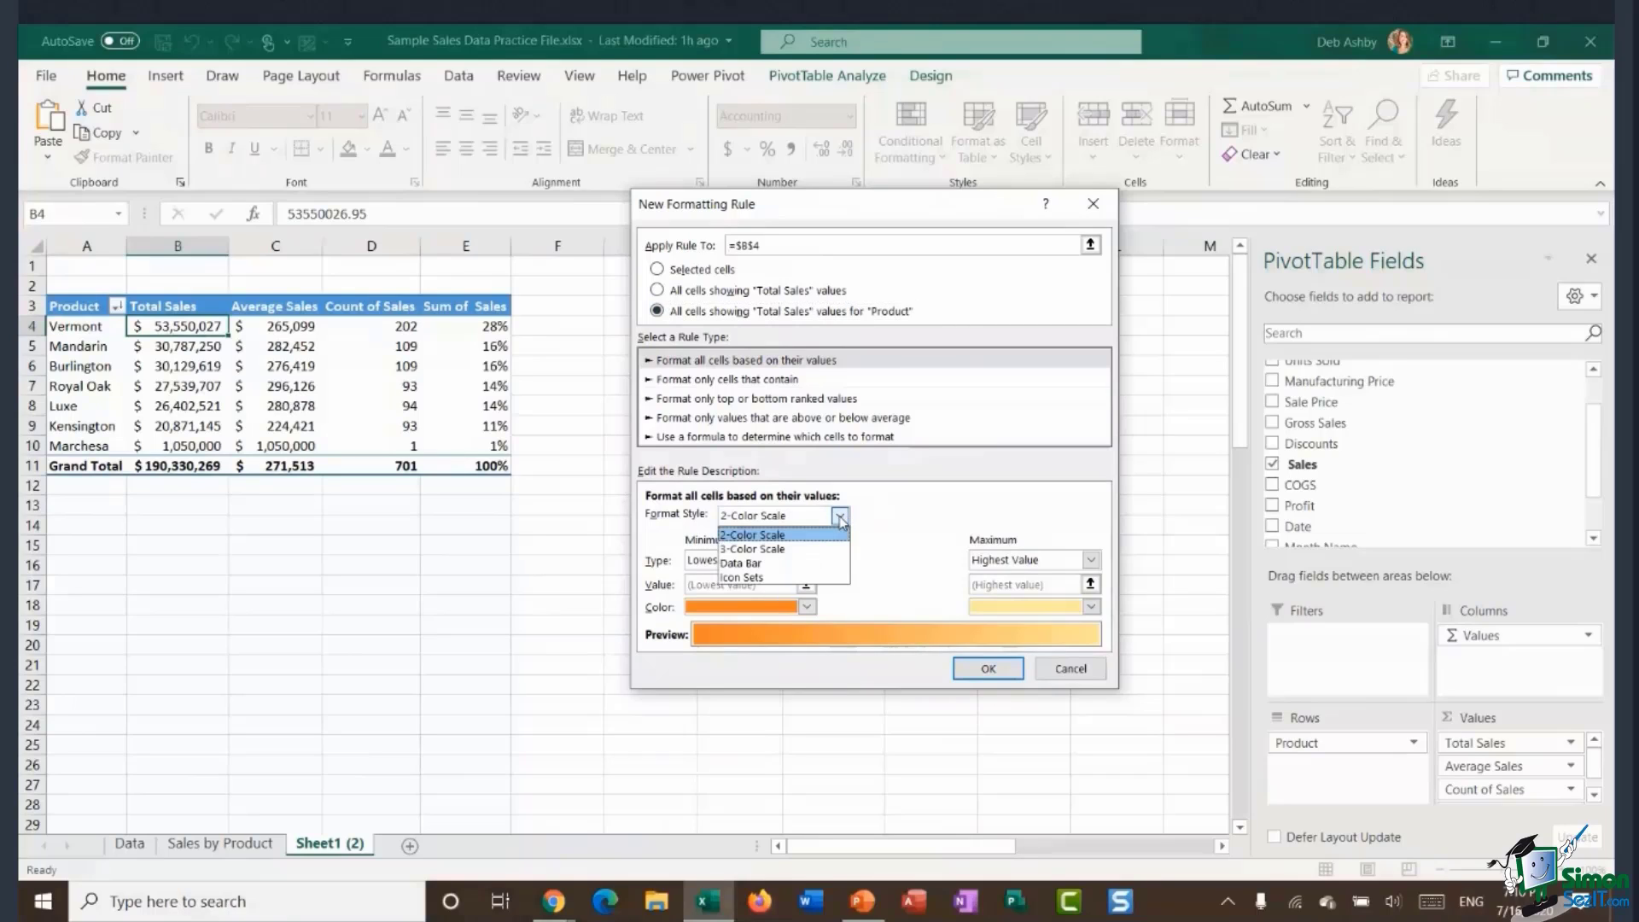
pyautogui.click(760, 563)
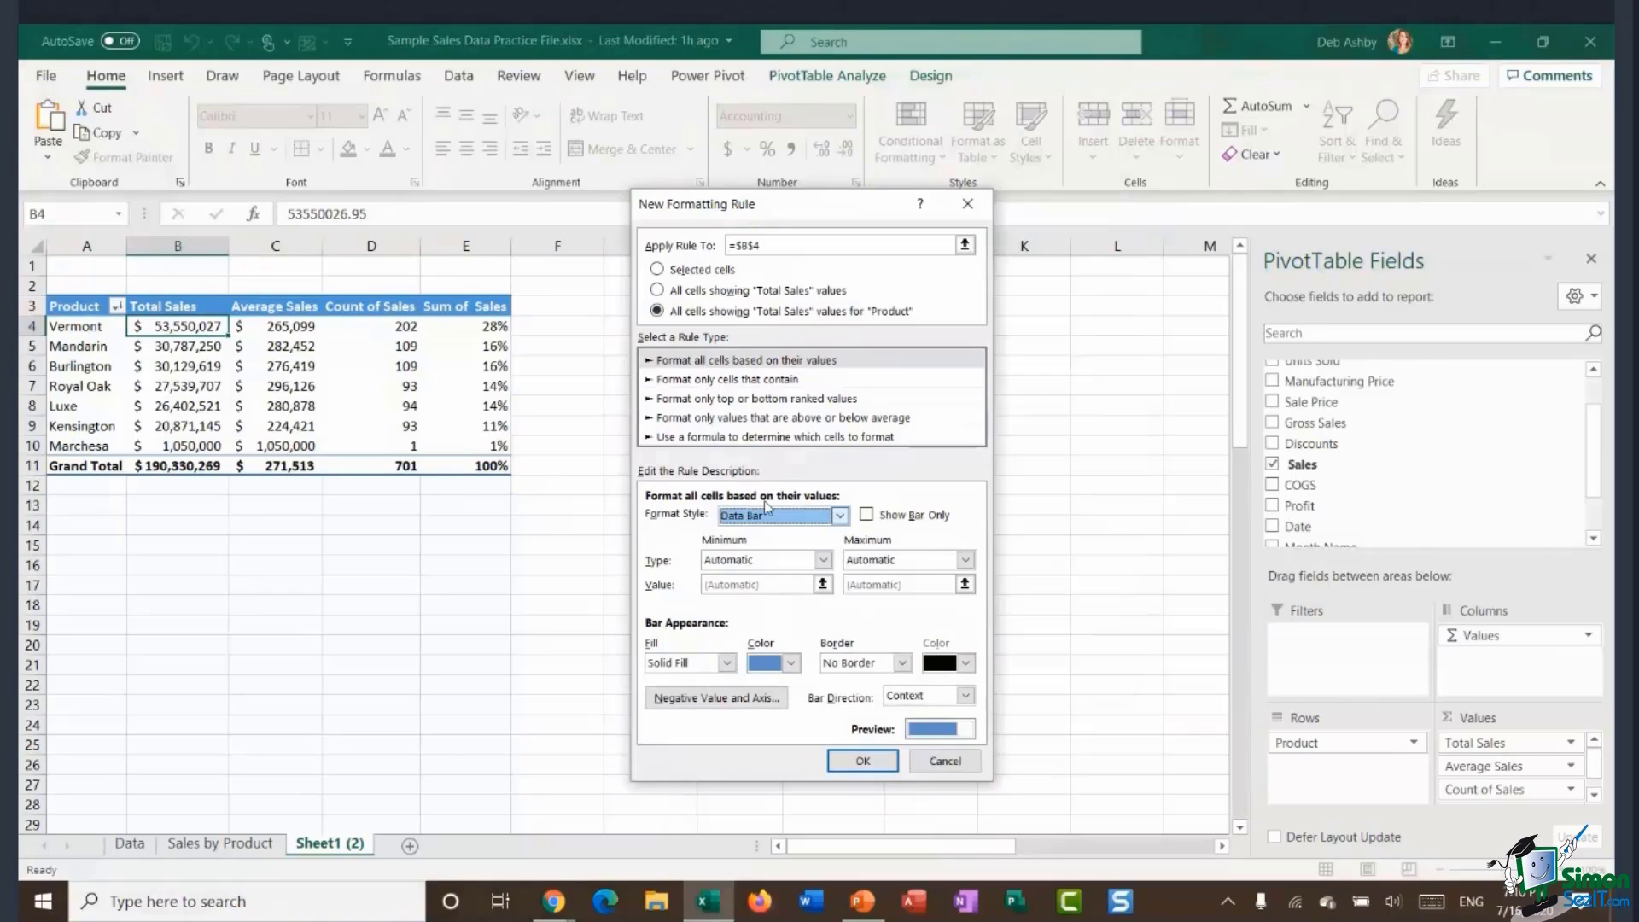
pyautogui.click(863, 761)
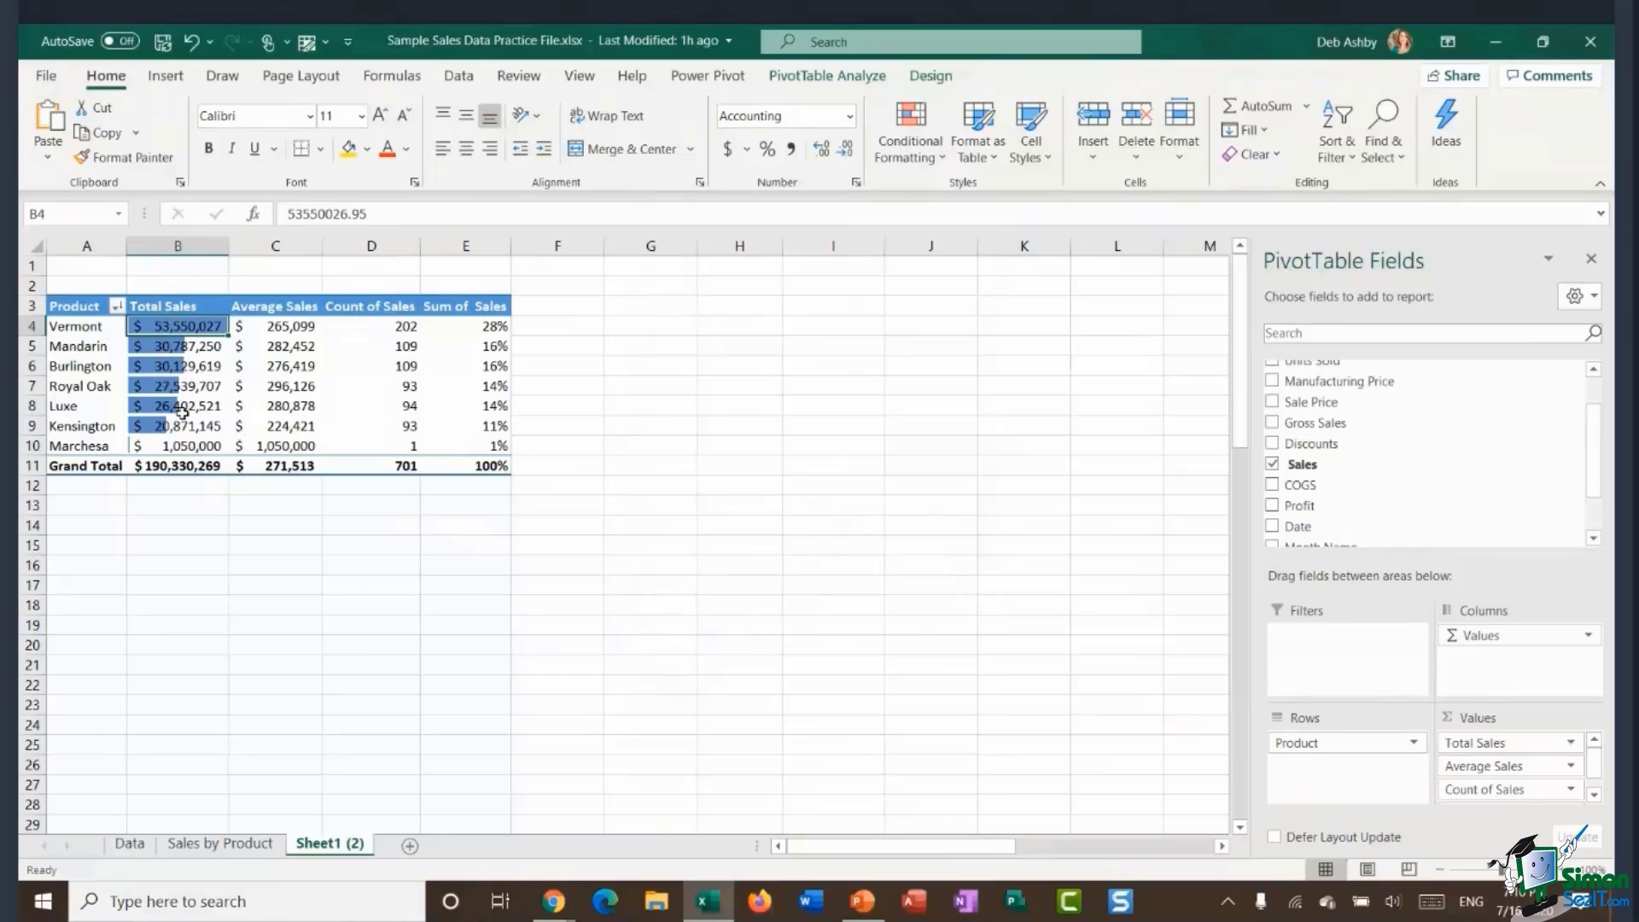
# Undo the data bar formatting on the Total Sales column.
pyautogui.moveTo(182, 413)
pyautogui.moveTo(177, 453)
pyautogui.moveTo(221, 396)
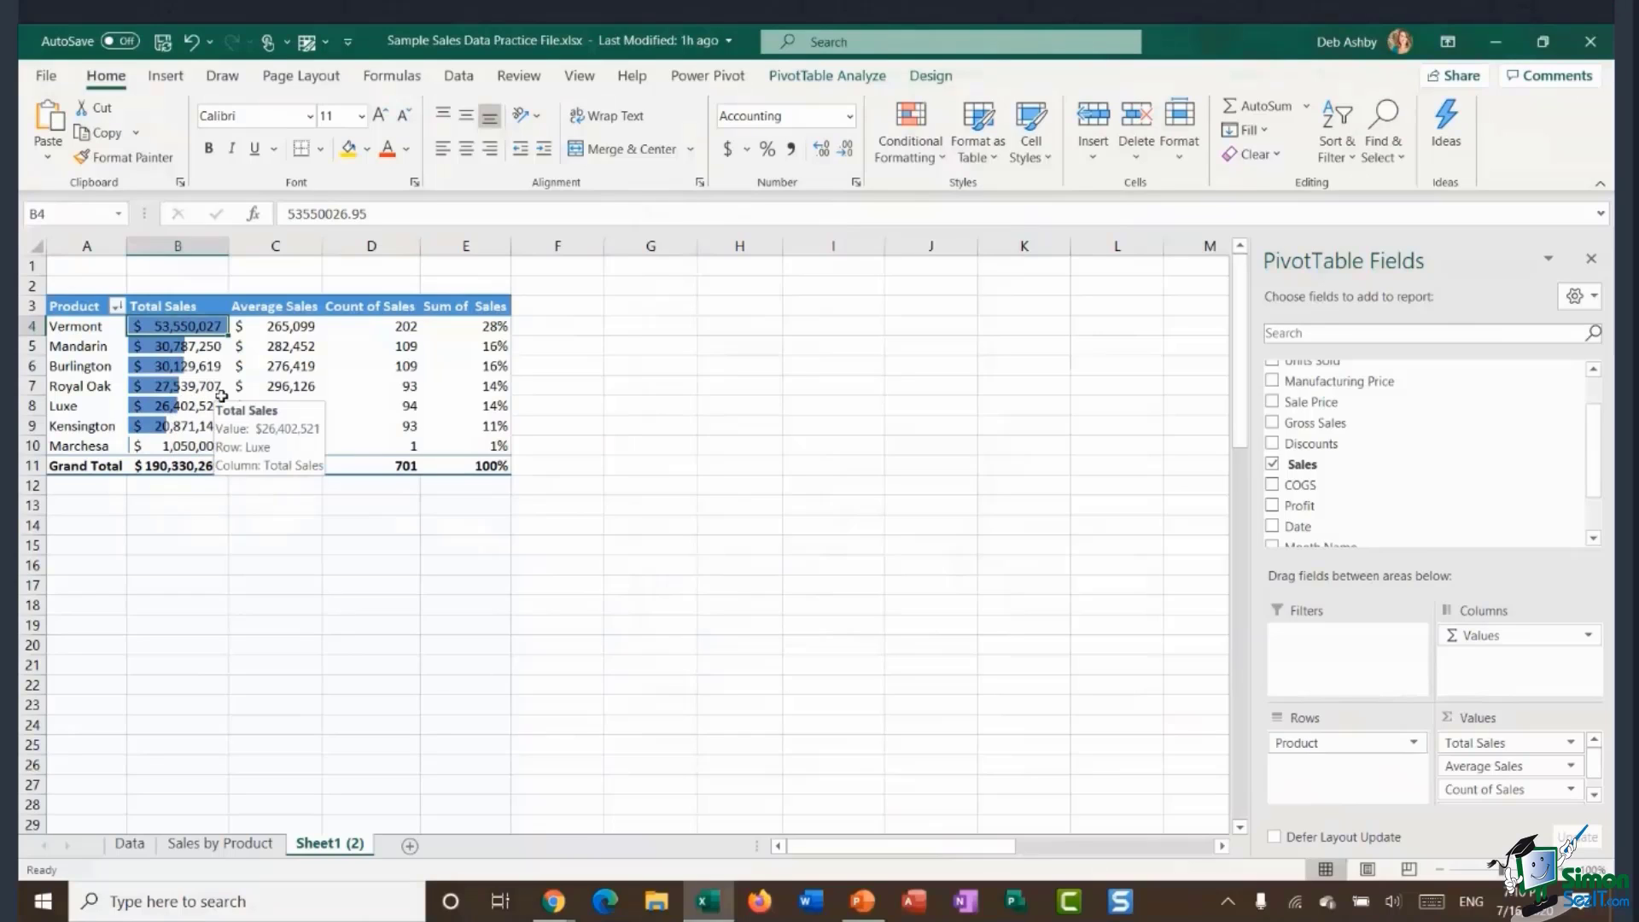
pyautogui.hotkey('ctrl', 'z')
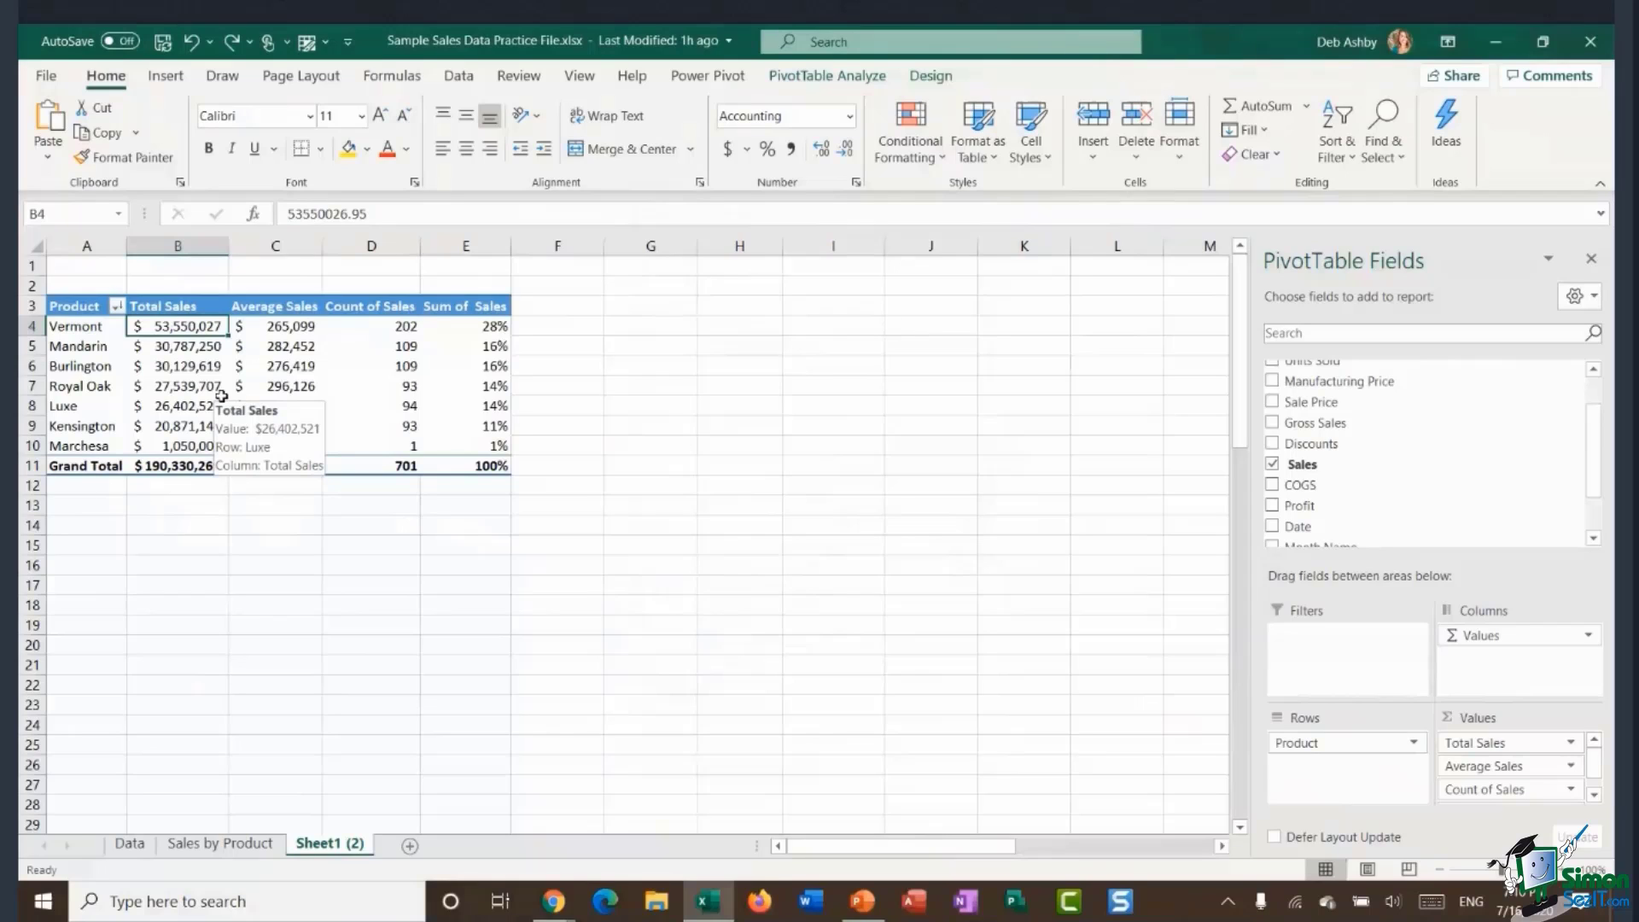
# Close the PivotTable field list and select Mandarin's Average Sales value in C5.
pyautogui.click(444, 359)
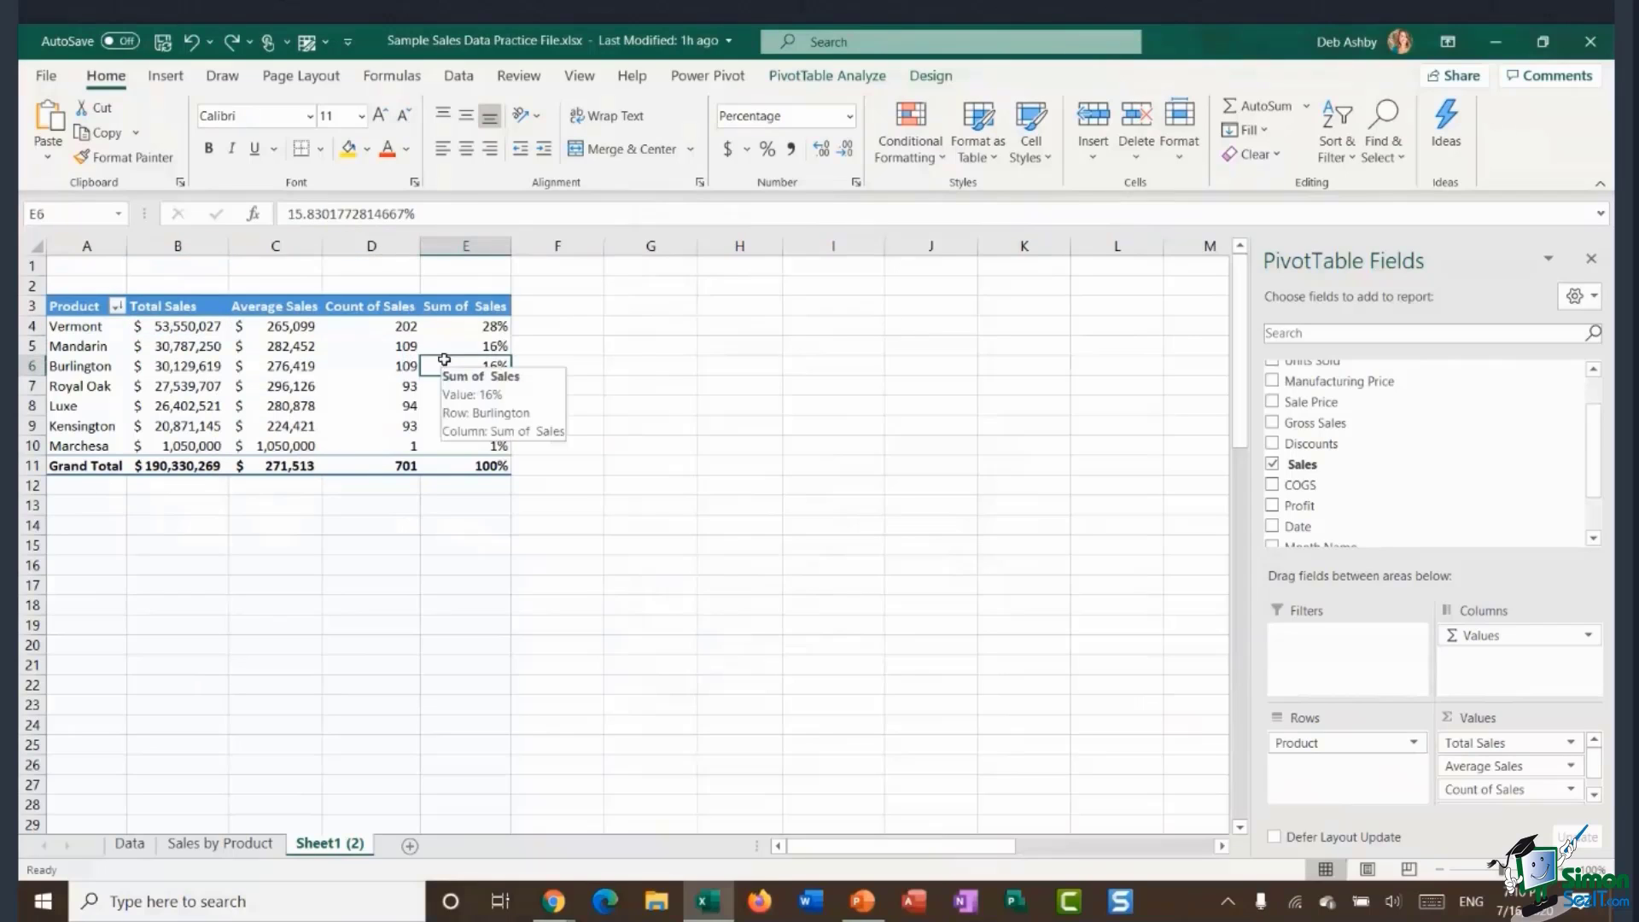
pyautogui.click(443, 329)
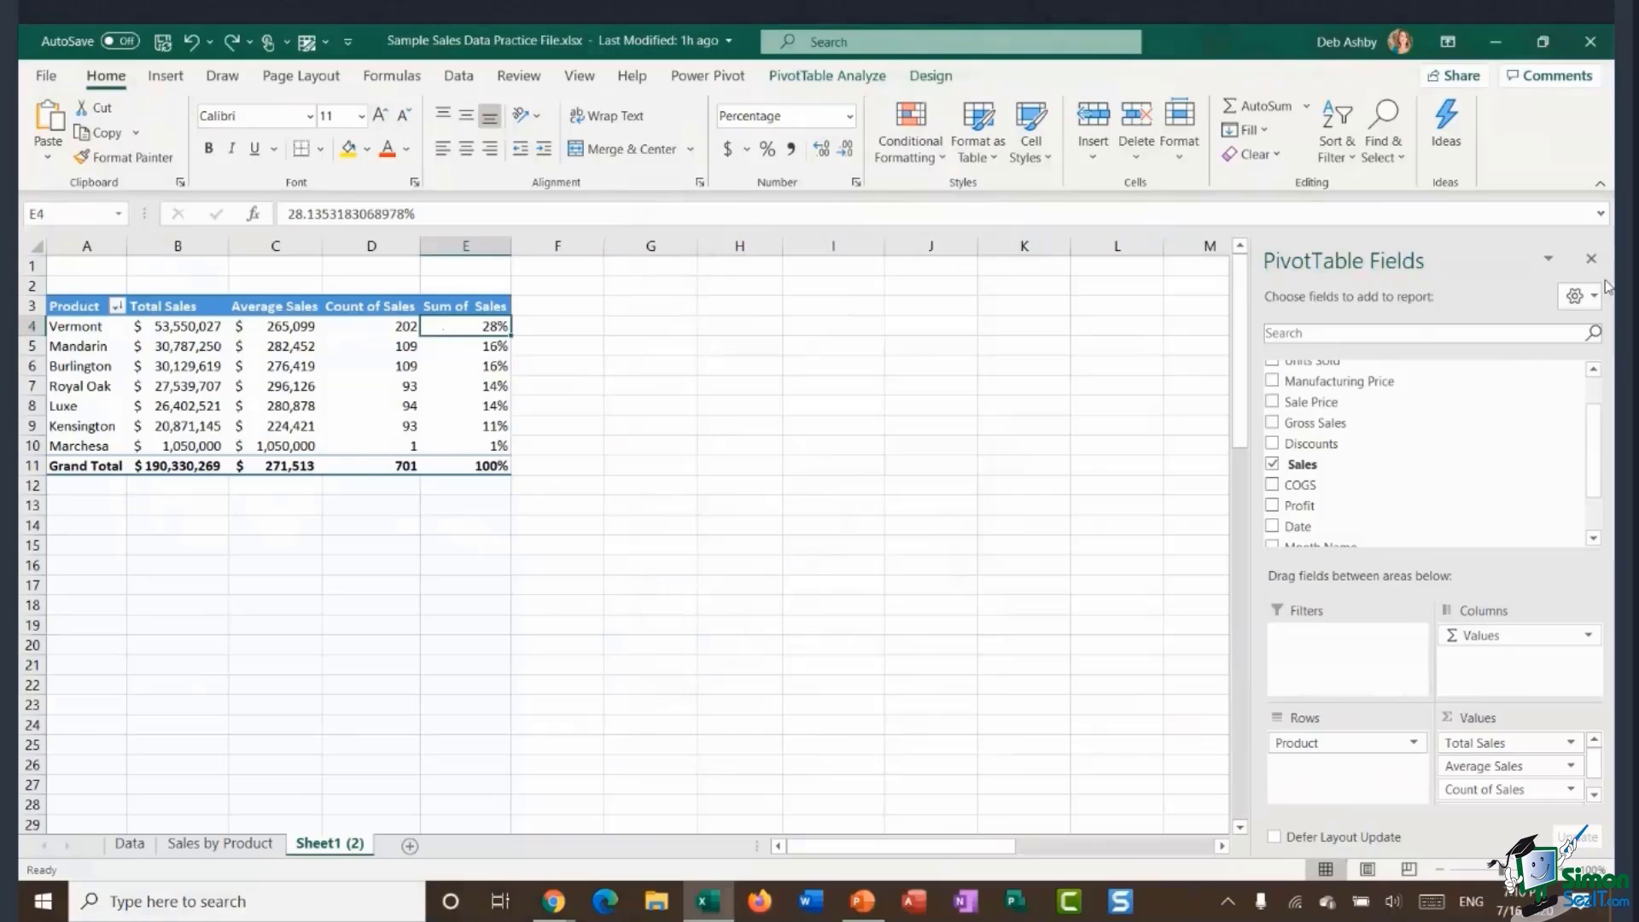
pyautogui.click(1590, 257)
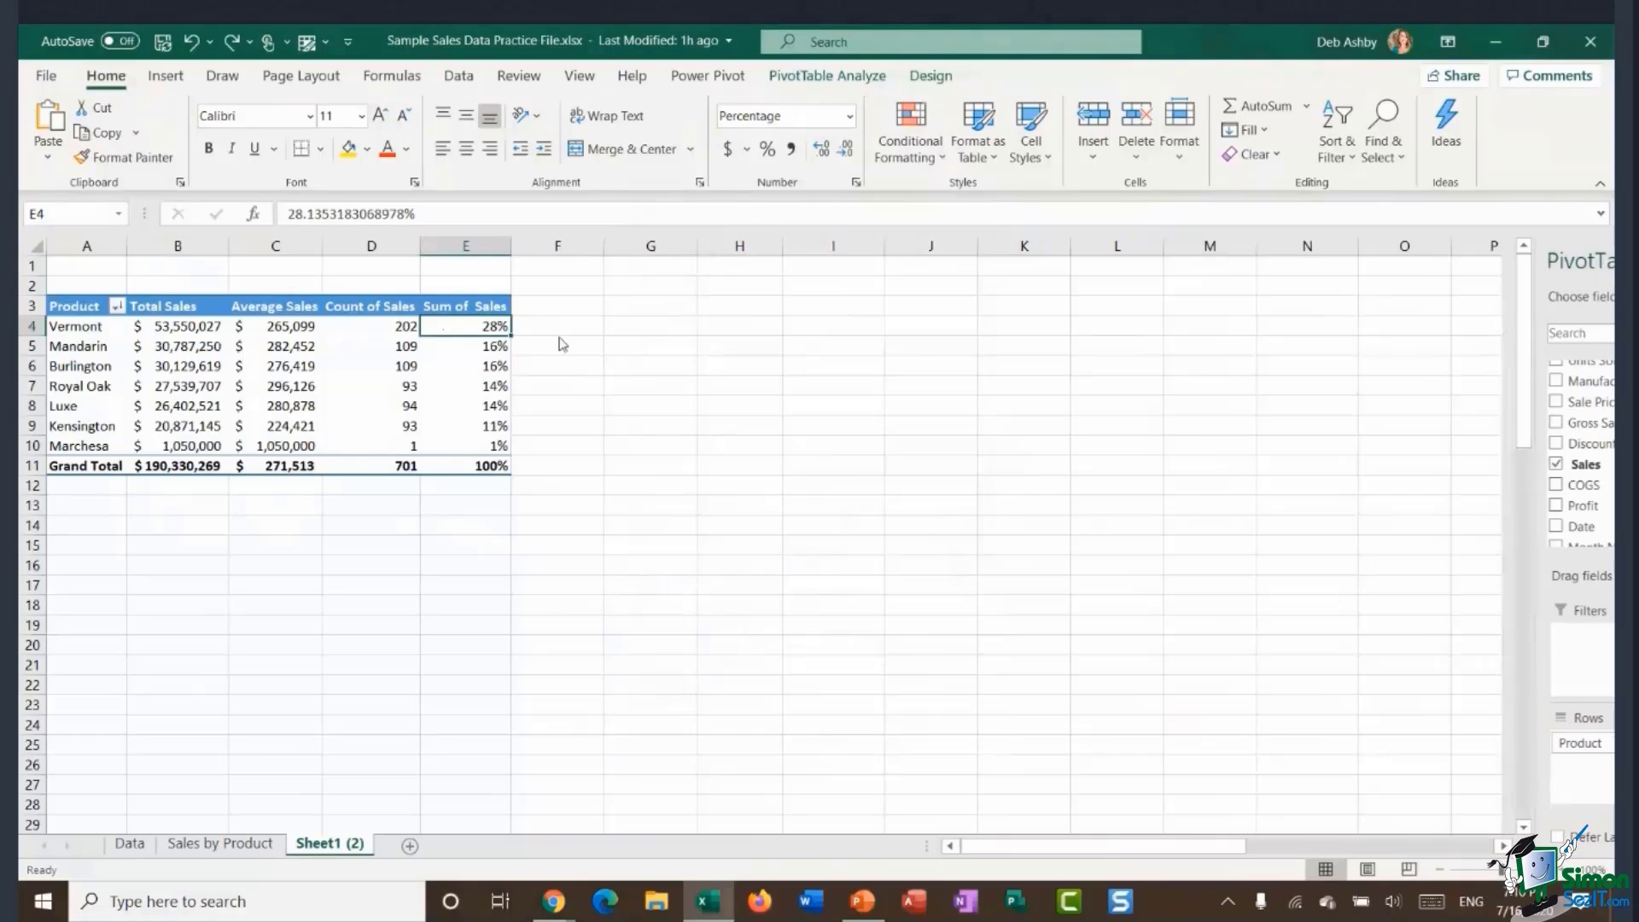
pyautogui.click(280, 347)
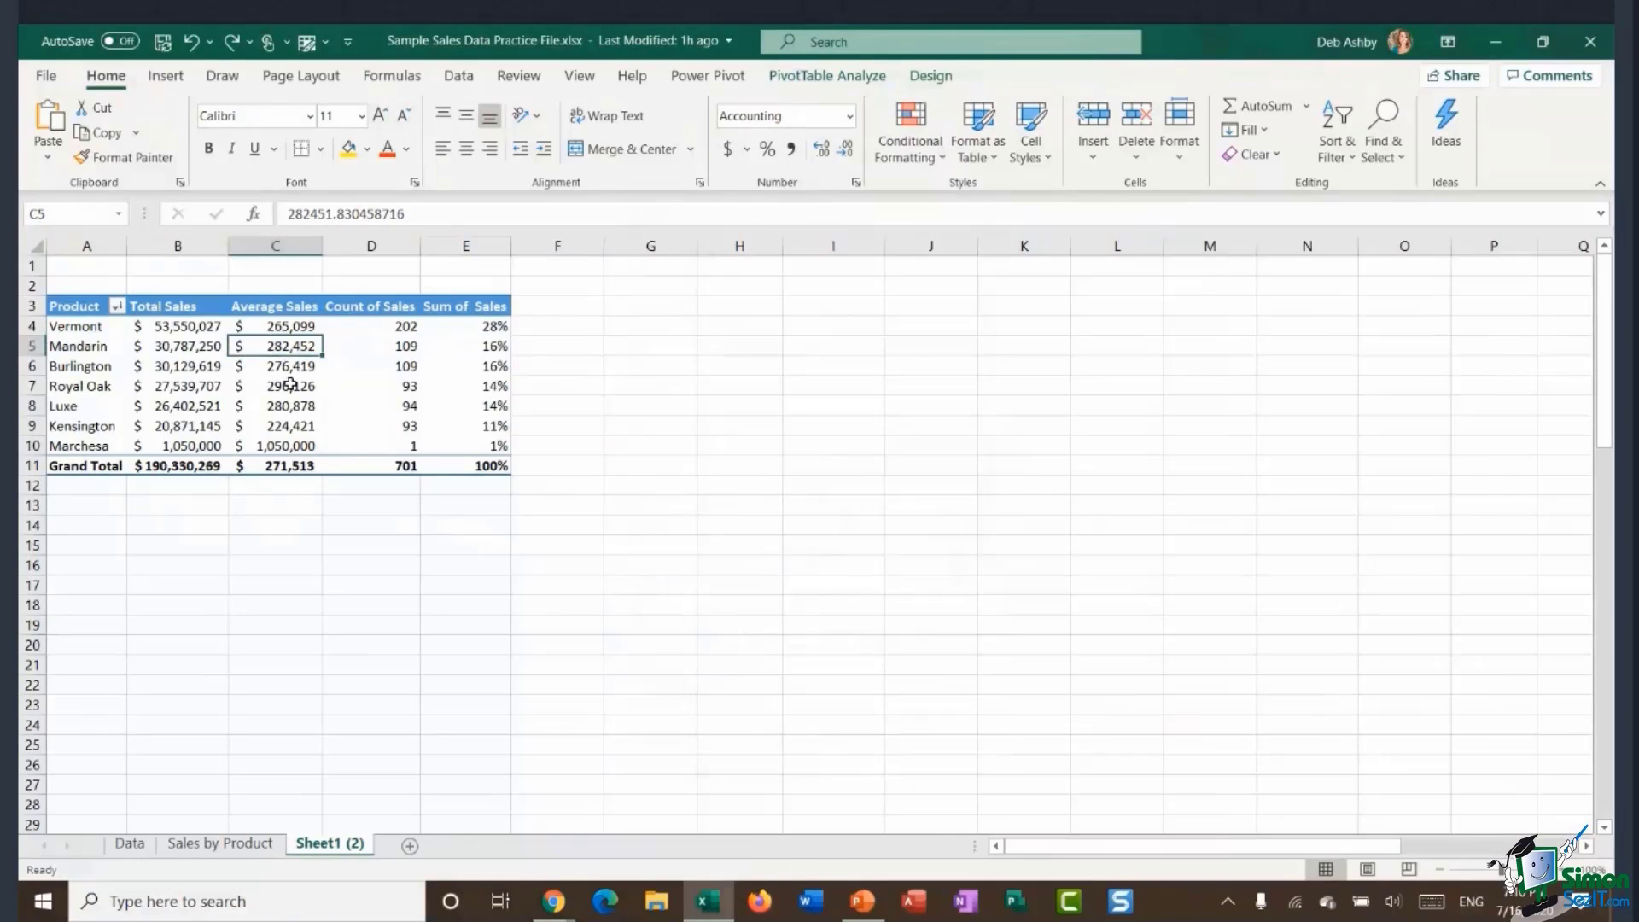
pyautogui.moveTo(291, 385)
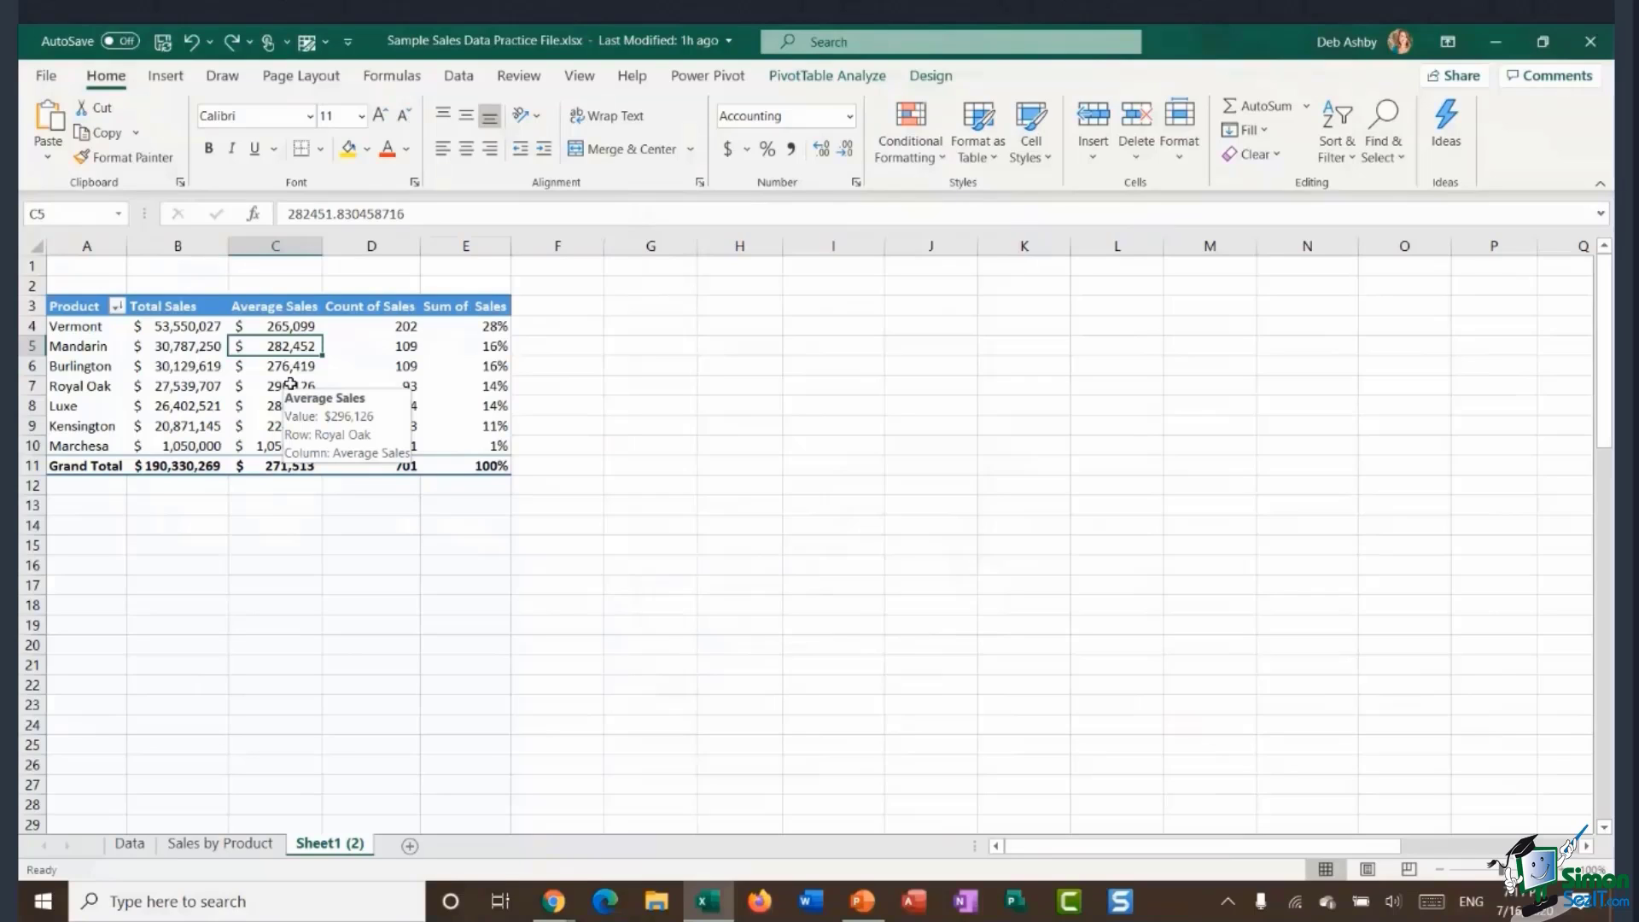
# Remove Average Sales, Count of Sales and the percentage Sum of Sales from the pivot table's values, leaving only Total Sales.
pyautogui.click(183, 331)
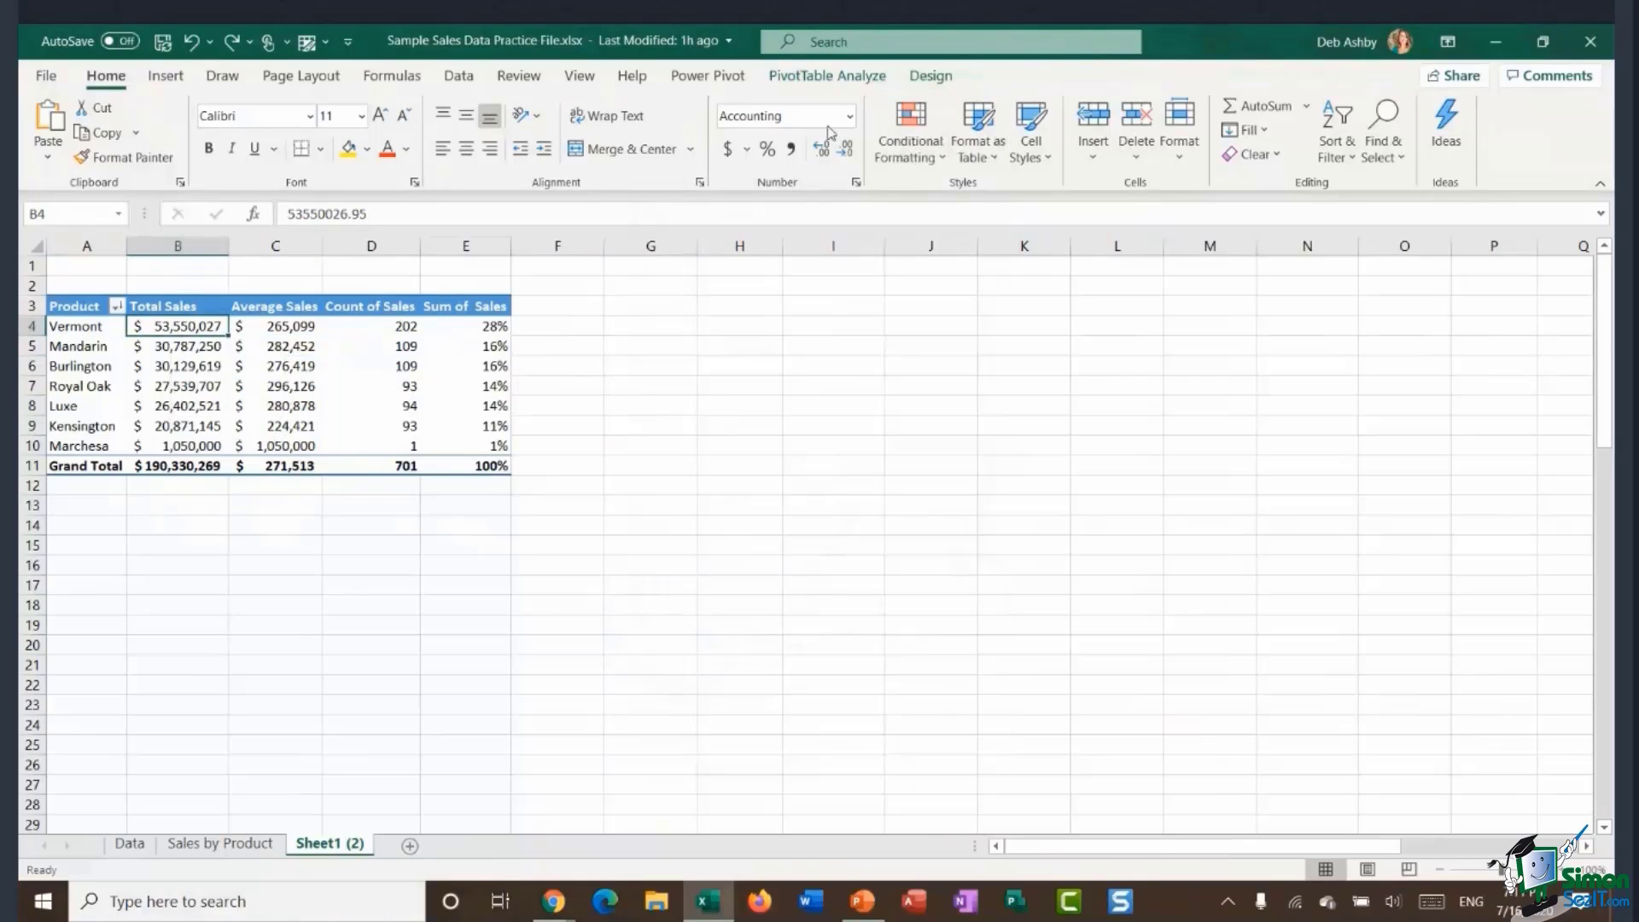
pyautogui.click(198, 348)
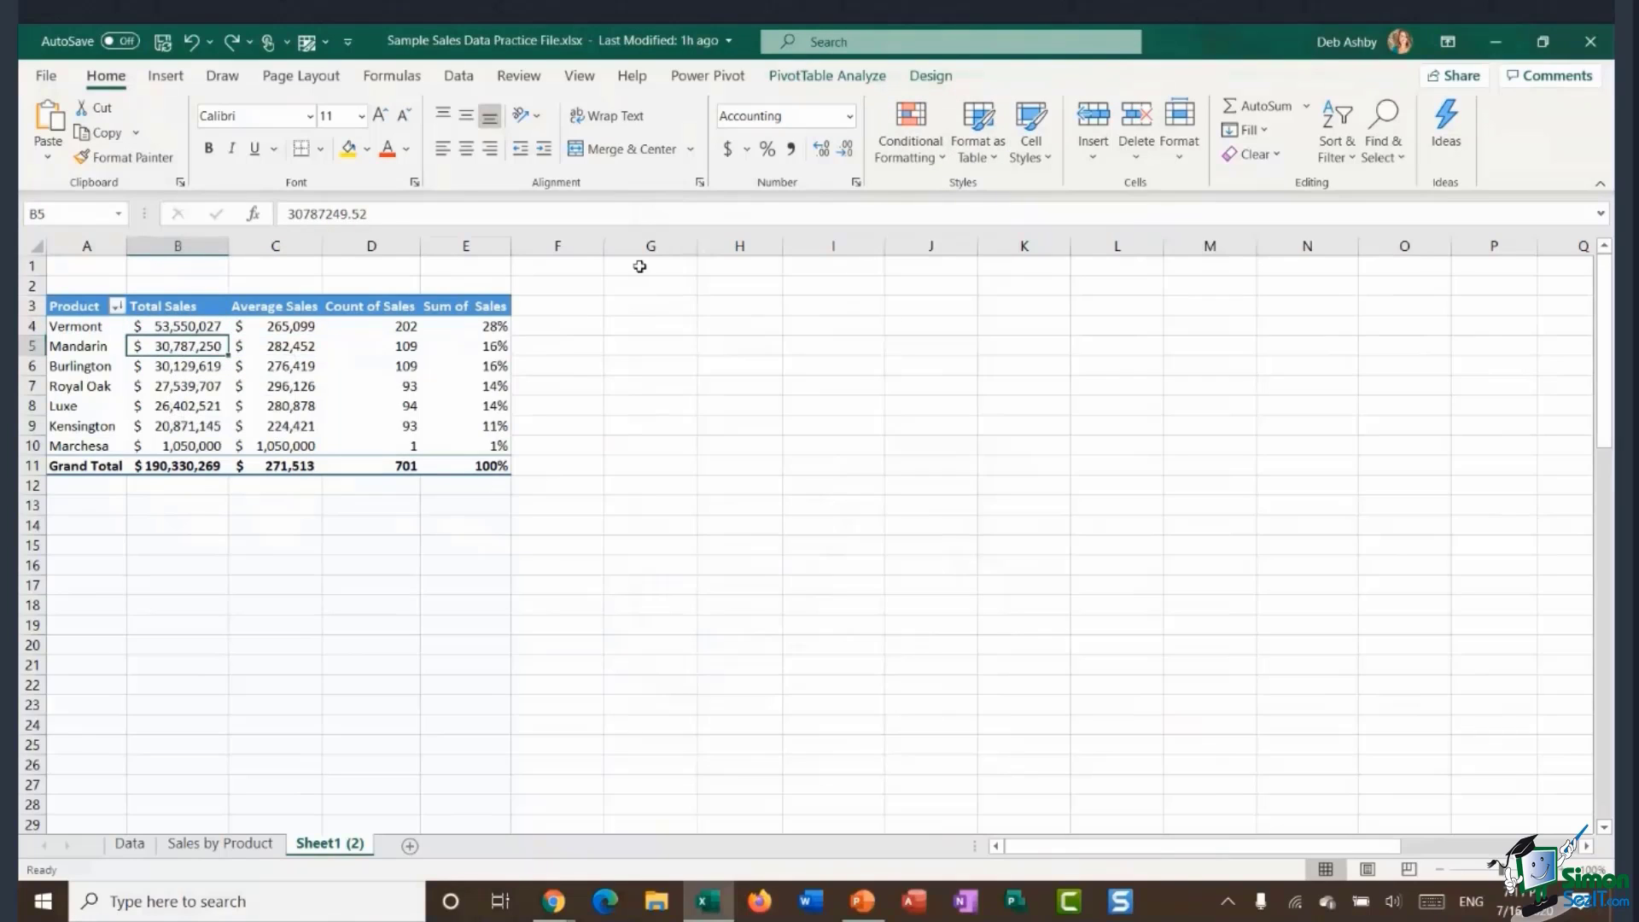
pyautogui.click(829, 77)
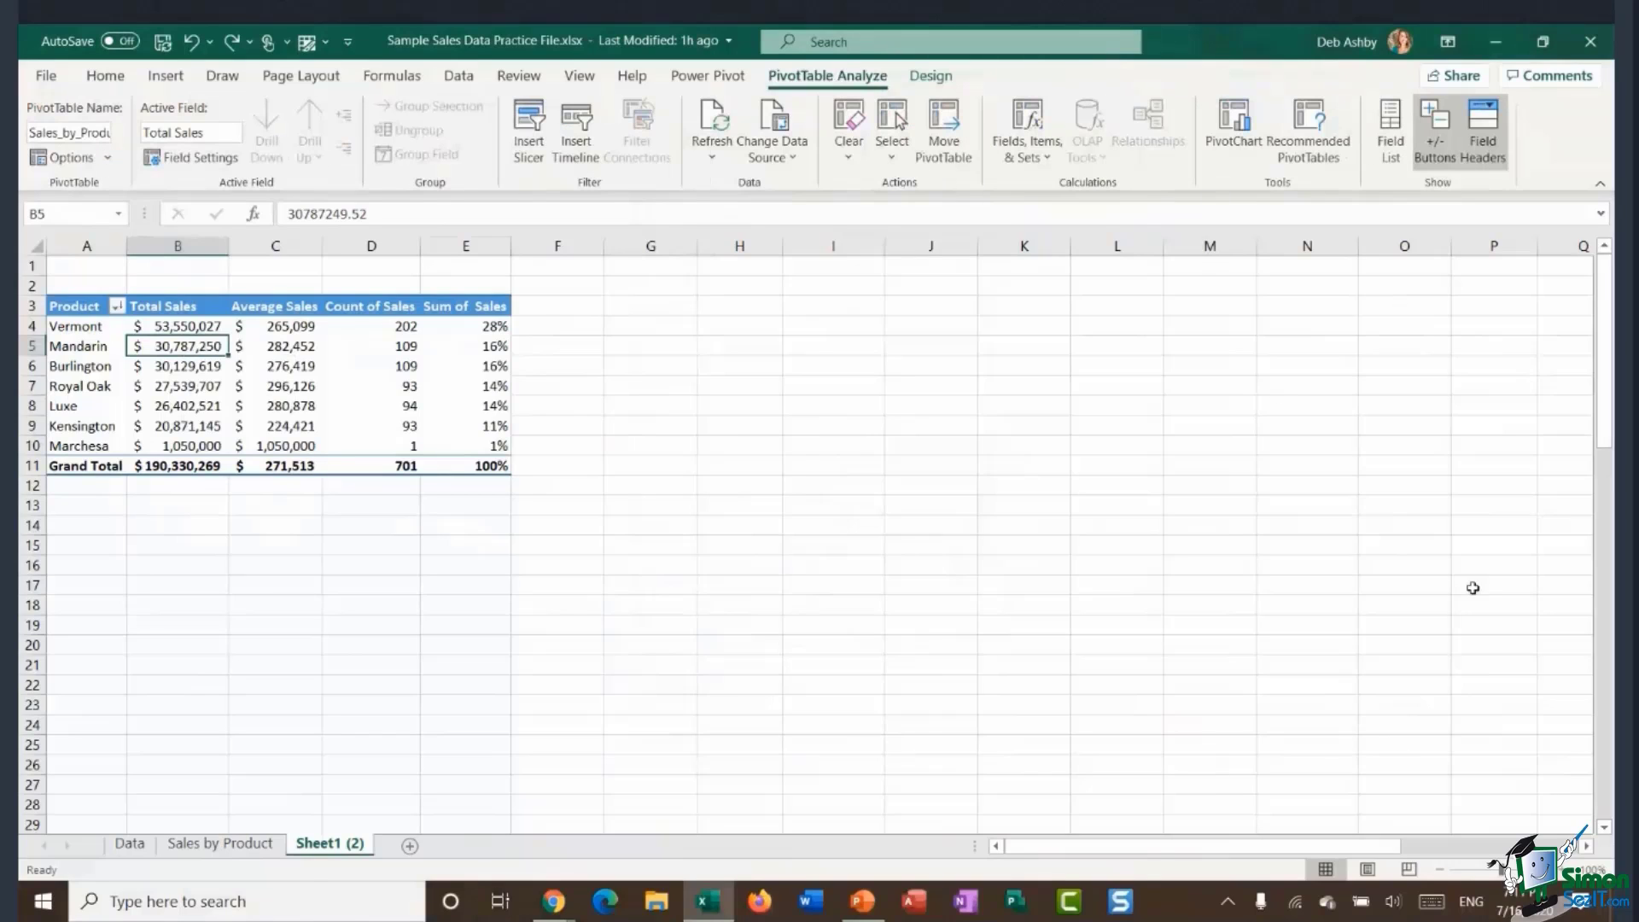
pyautogui.click(177, 369)
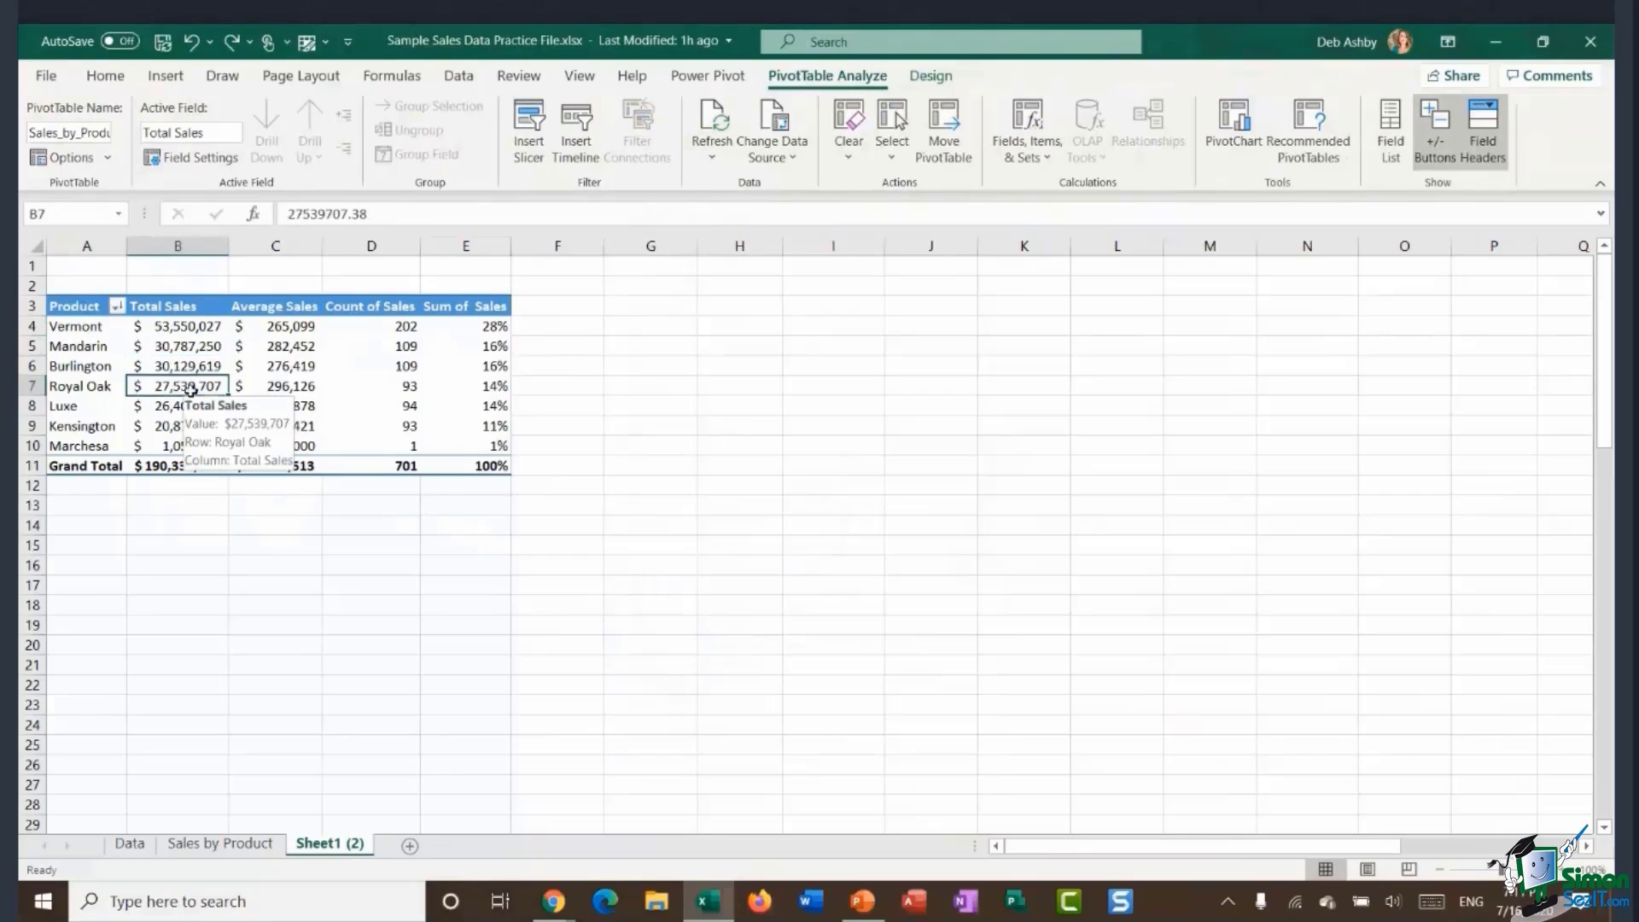
pyautogui.click(195, 348)
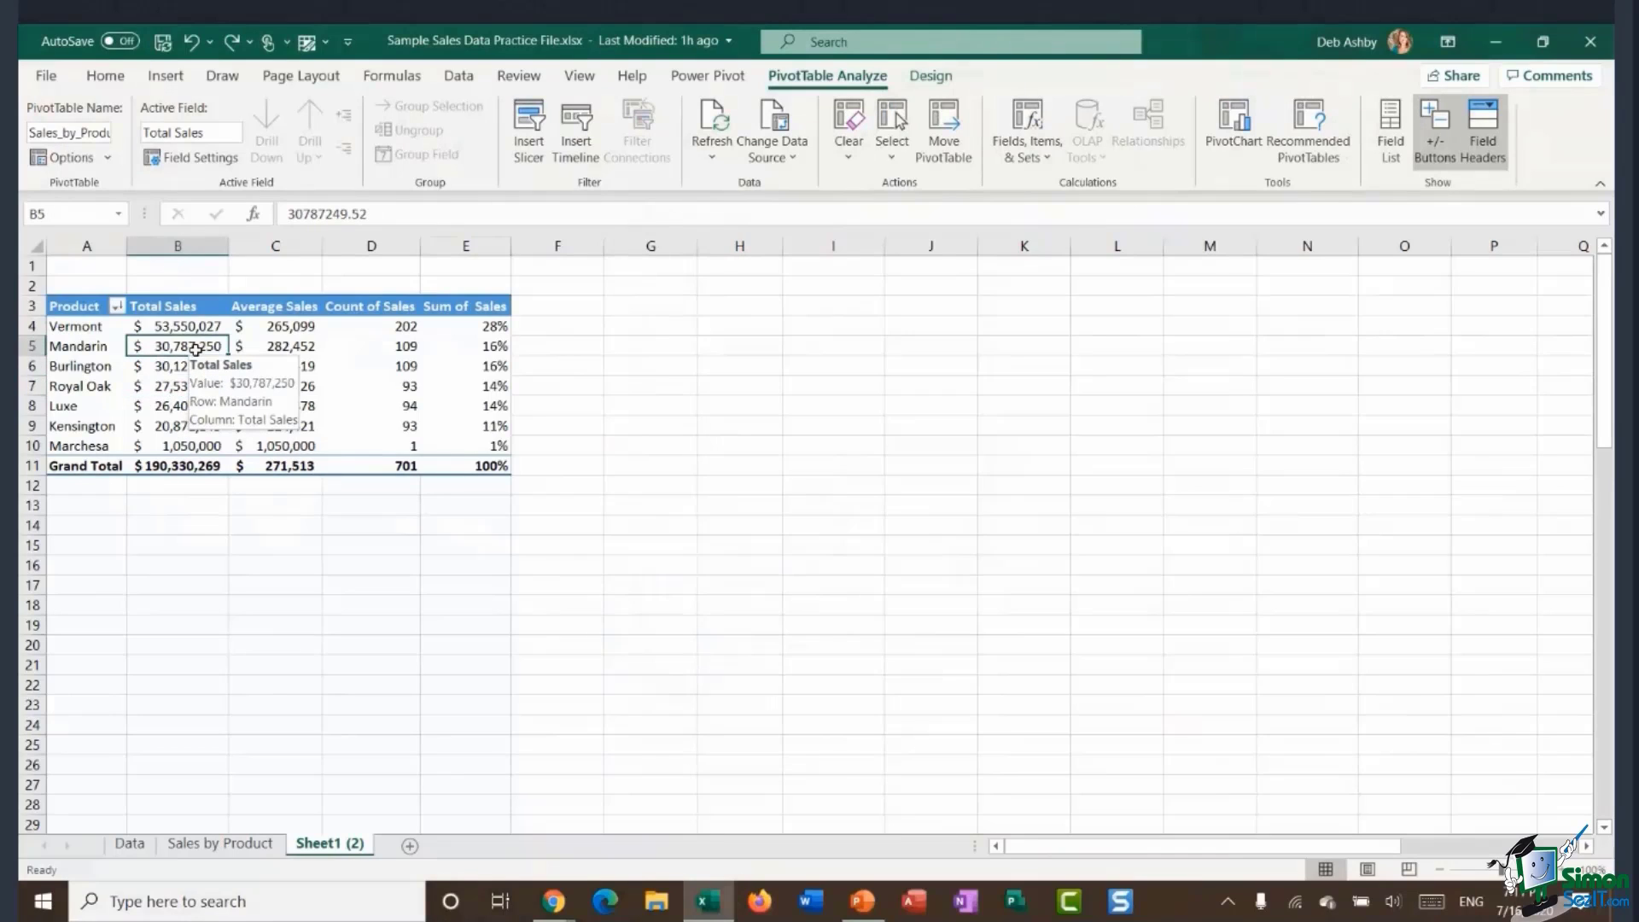
pyautogui.click(1393, 147)
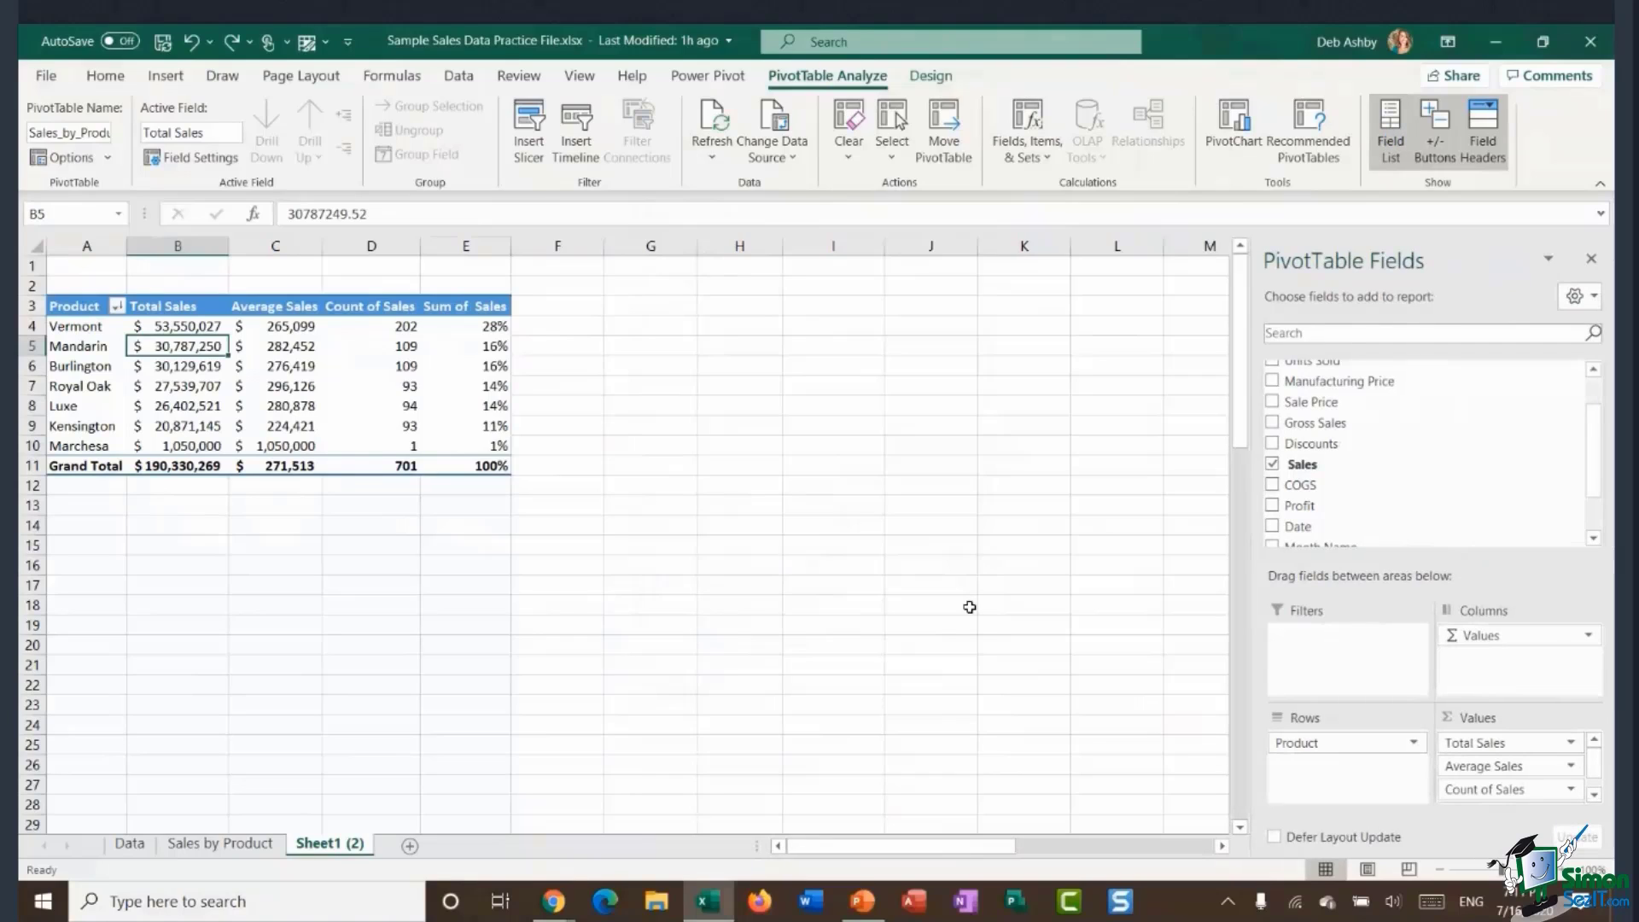
pyautogui.click(1598, 777)
pyautogui.moveTo(1502, 792); pyautogui.dragTo(732, 552)
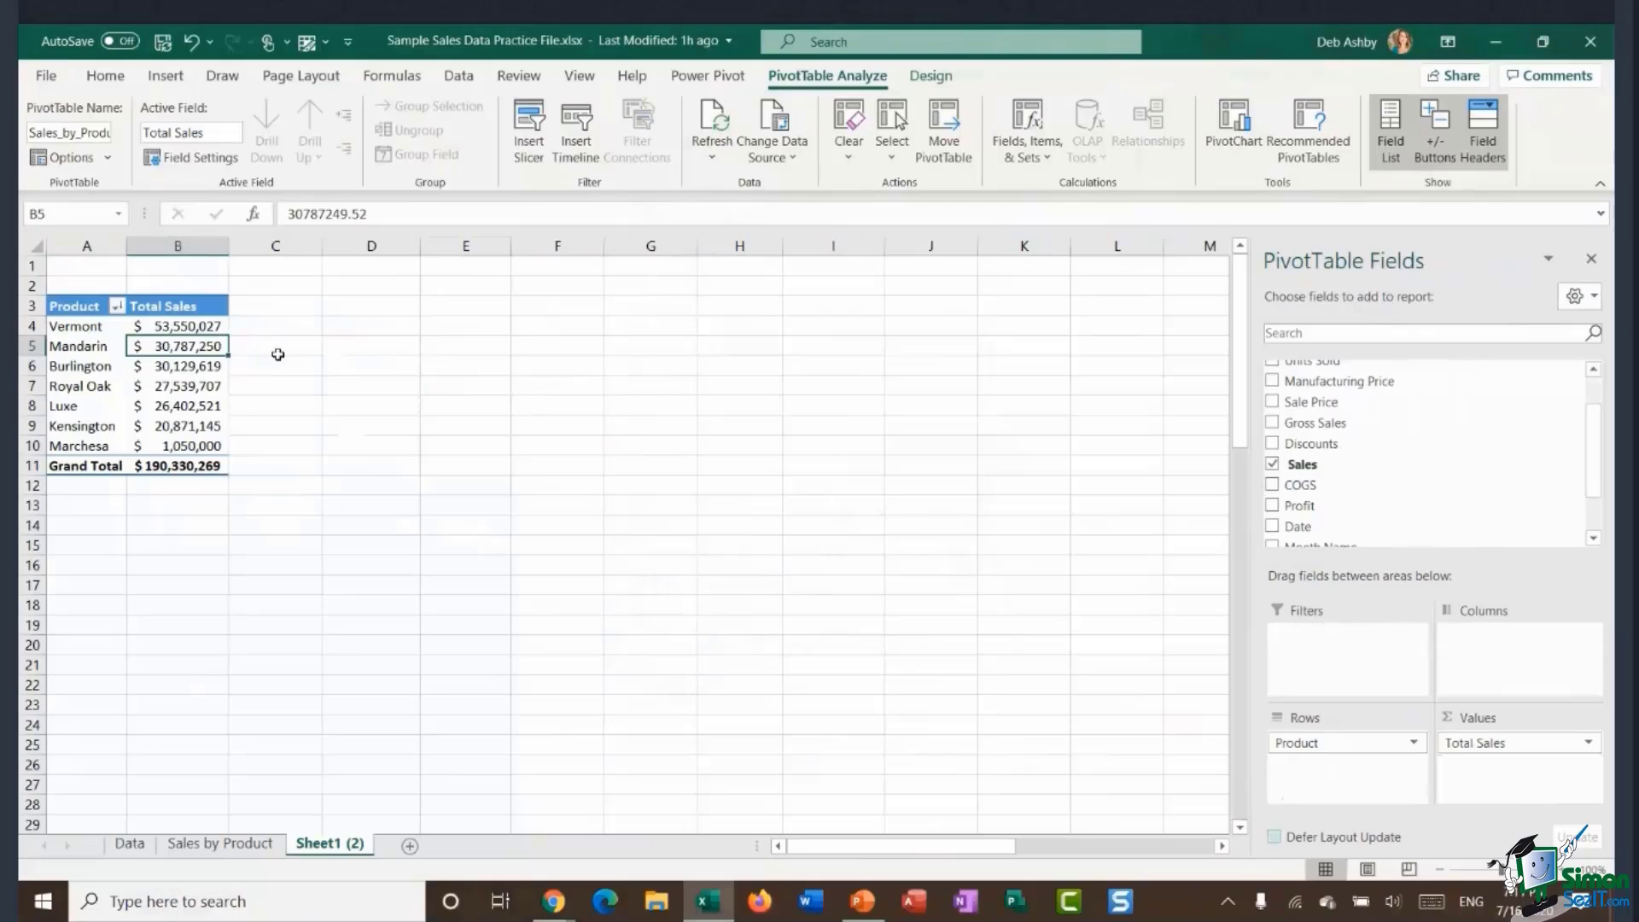
# Sort the products by Total Sales from largest to smallest.
pyautogui.click(175, 323)
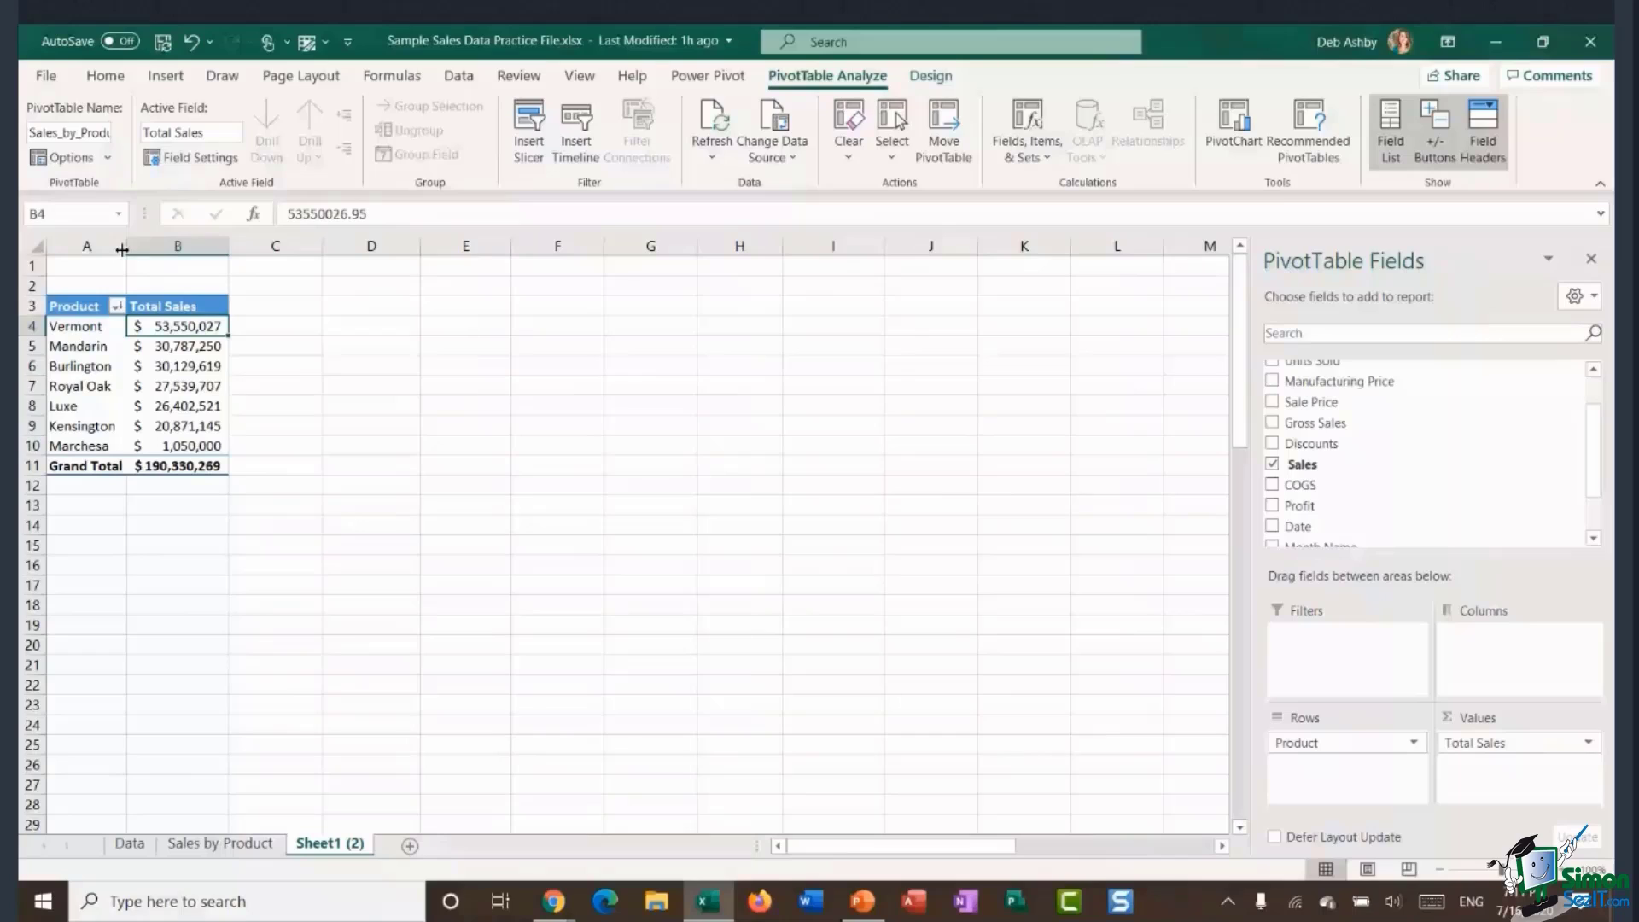
pyautogui.moveTo(122, 249); pyautogui.dragTo(133, 249)
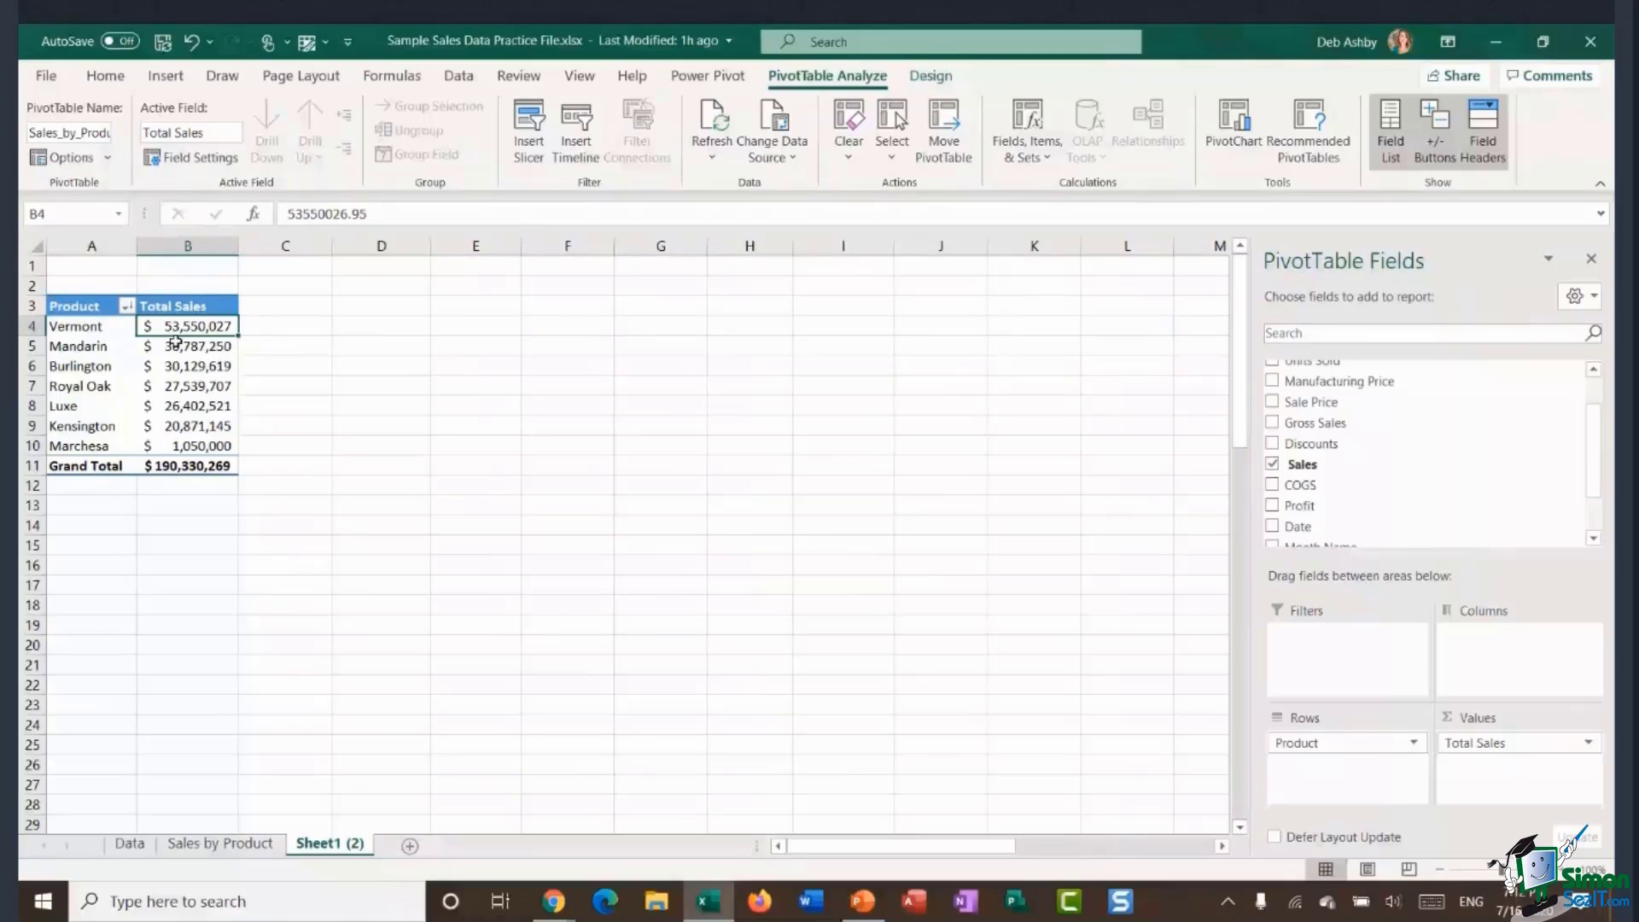
pyautogui.moveTo(173, 398)
pyautogui.moveTo(186, 345)
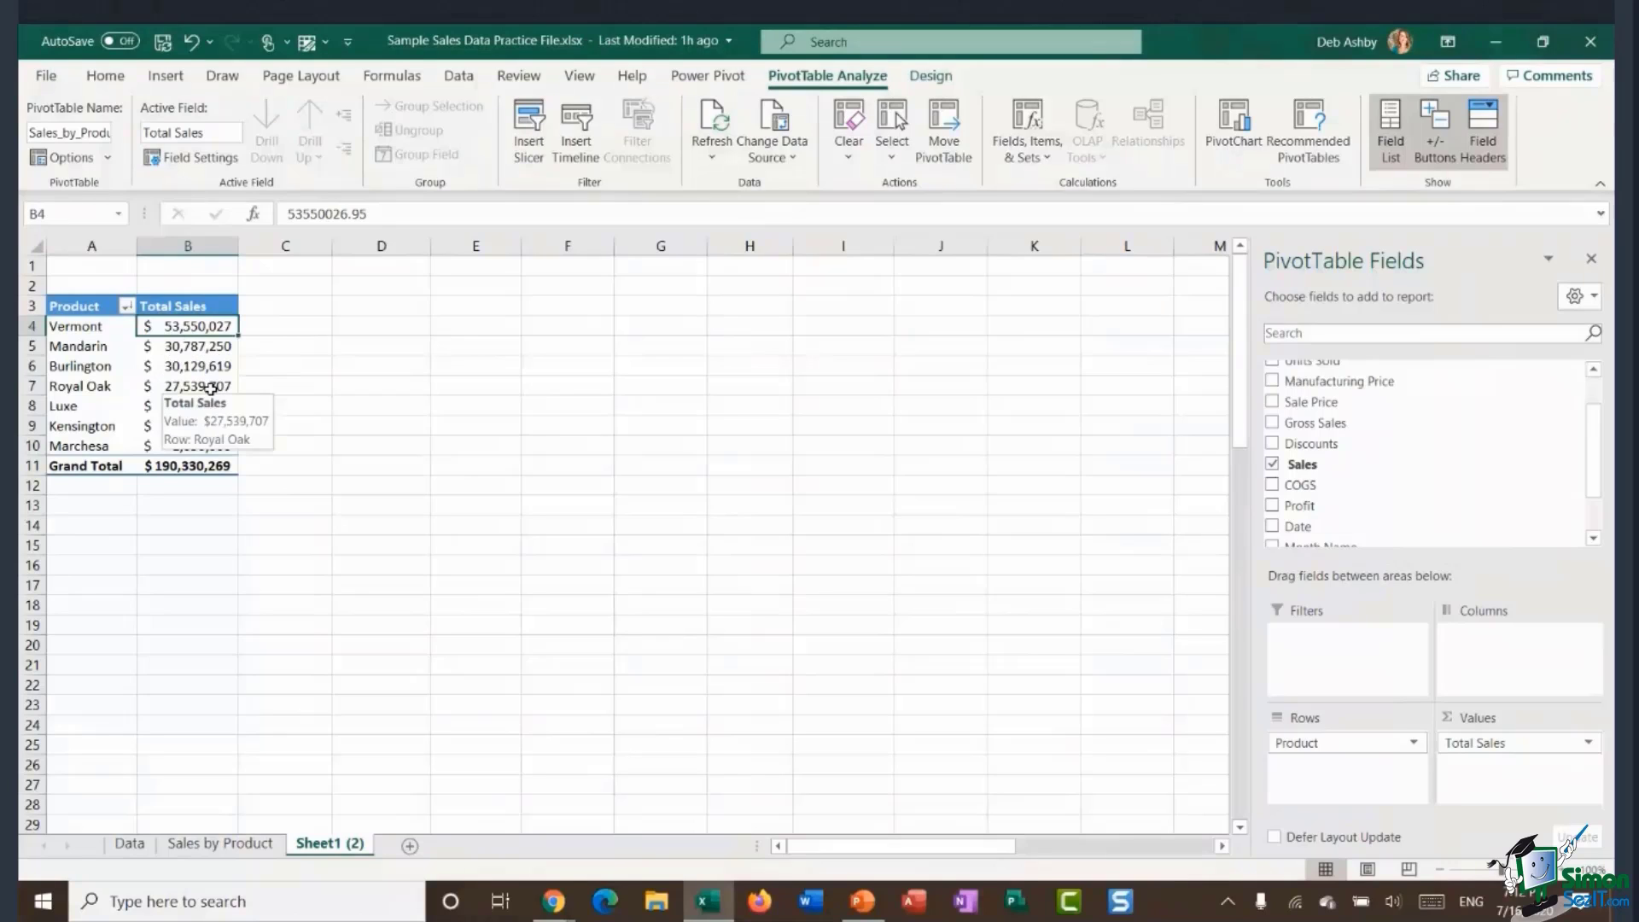
pyautogui.rightClick(176, 329)
pyautogui.moveTo(237, 476)
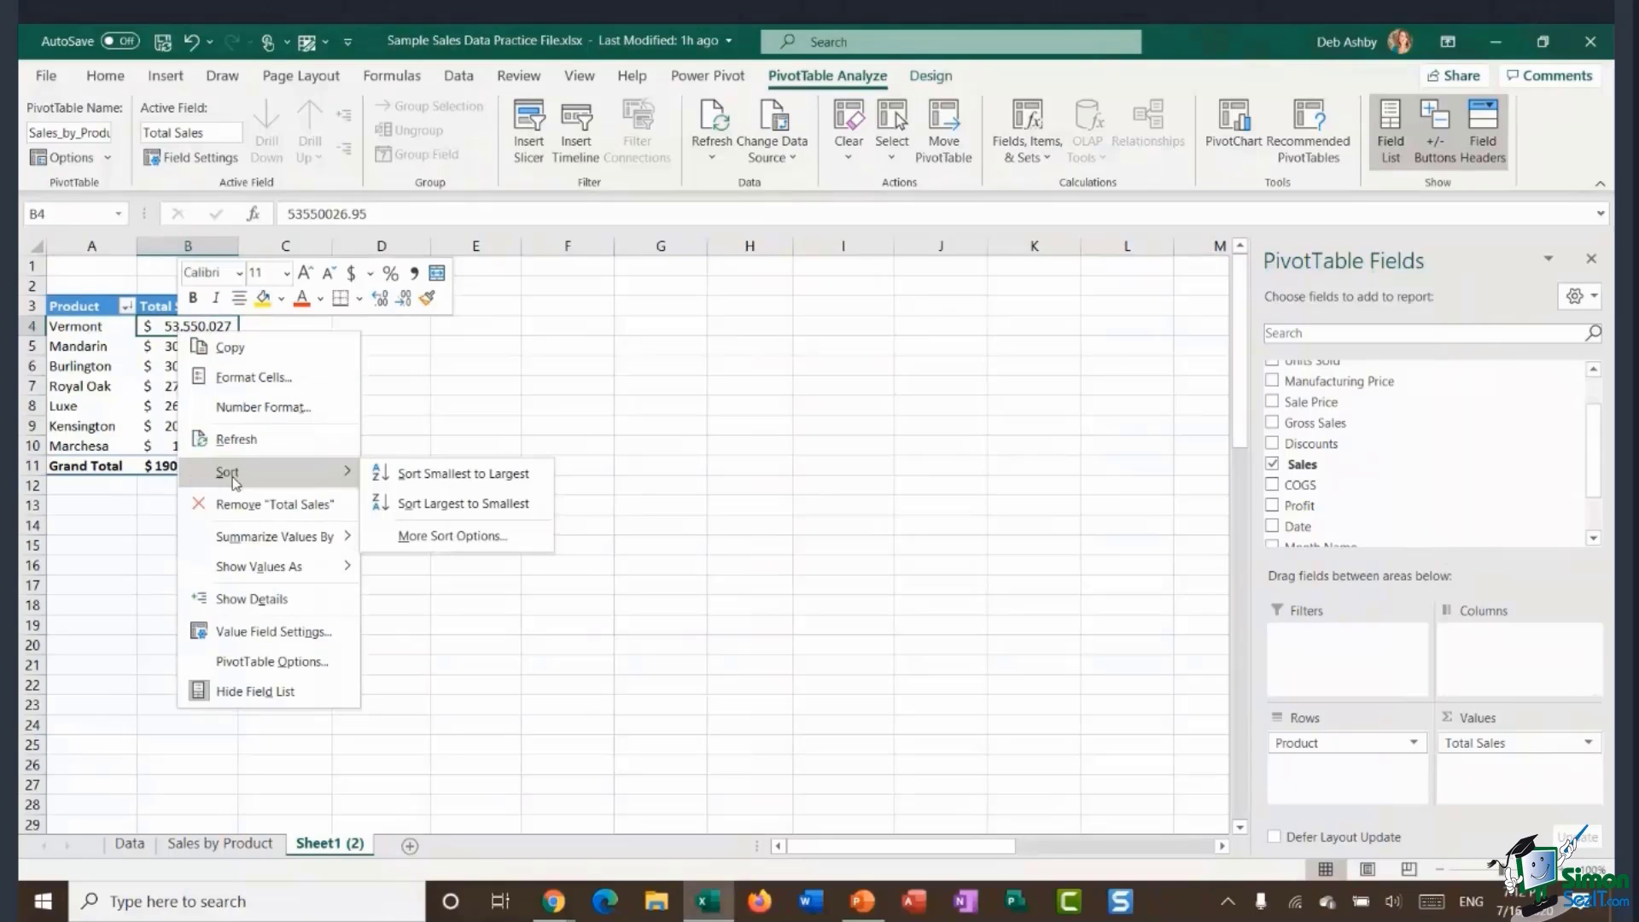
pyautogui.click(464, 504)
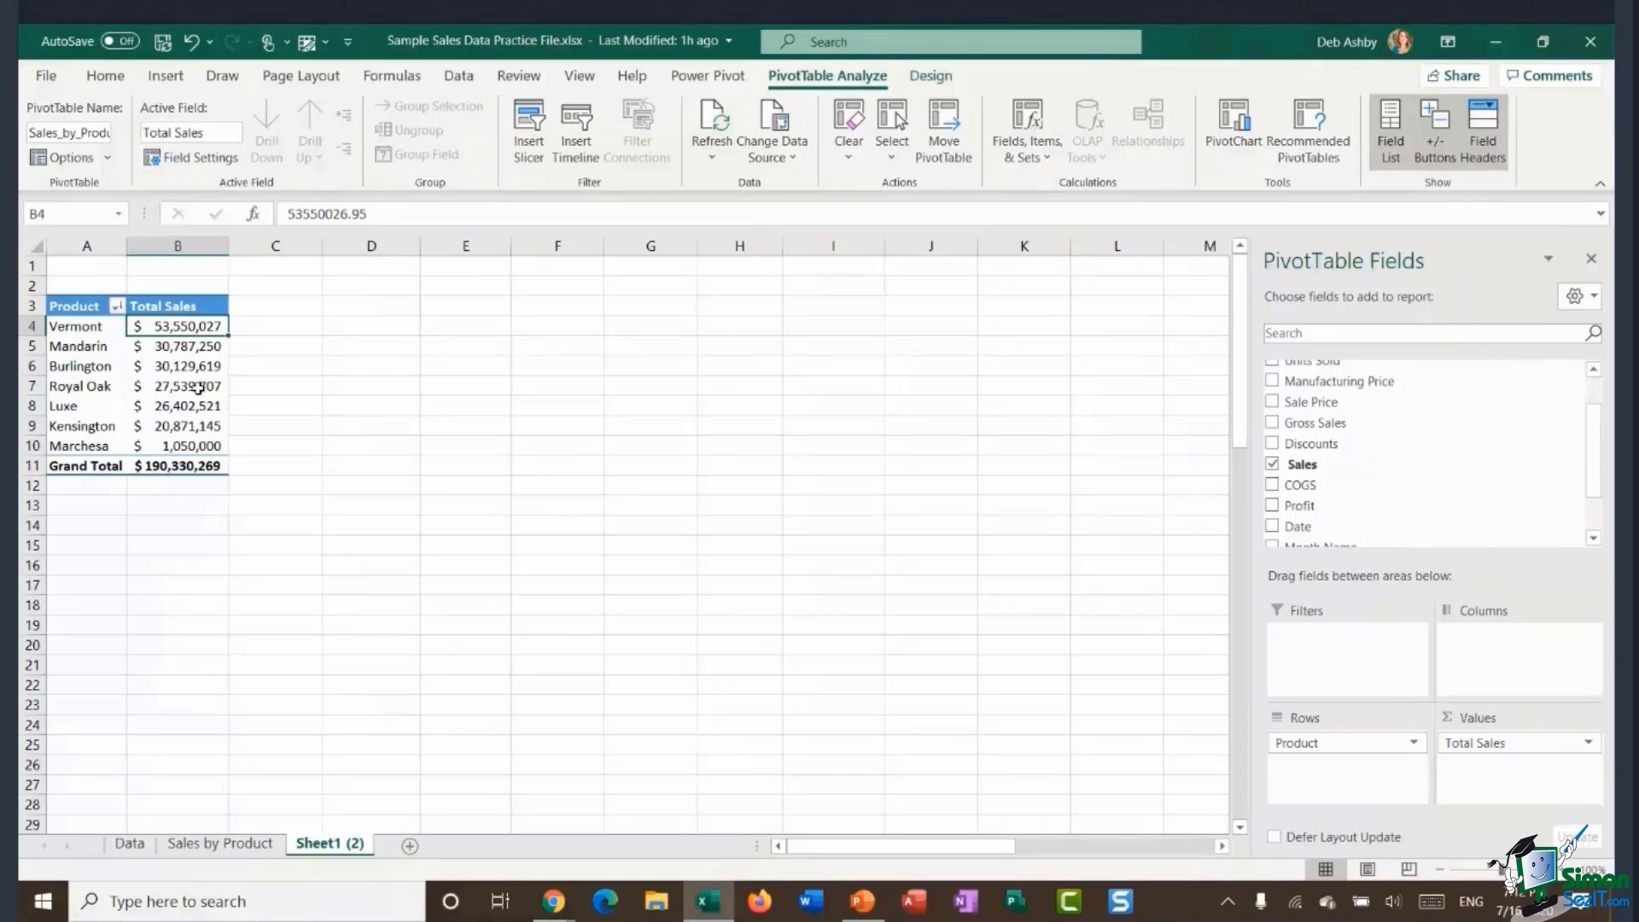
pyautogui.moveTo(167, 327); pyautogui.dragTo(154, 451)
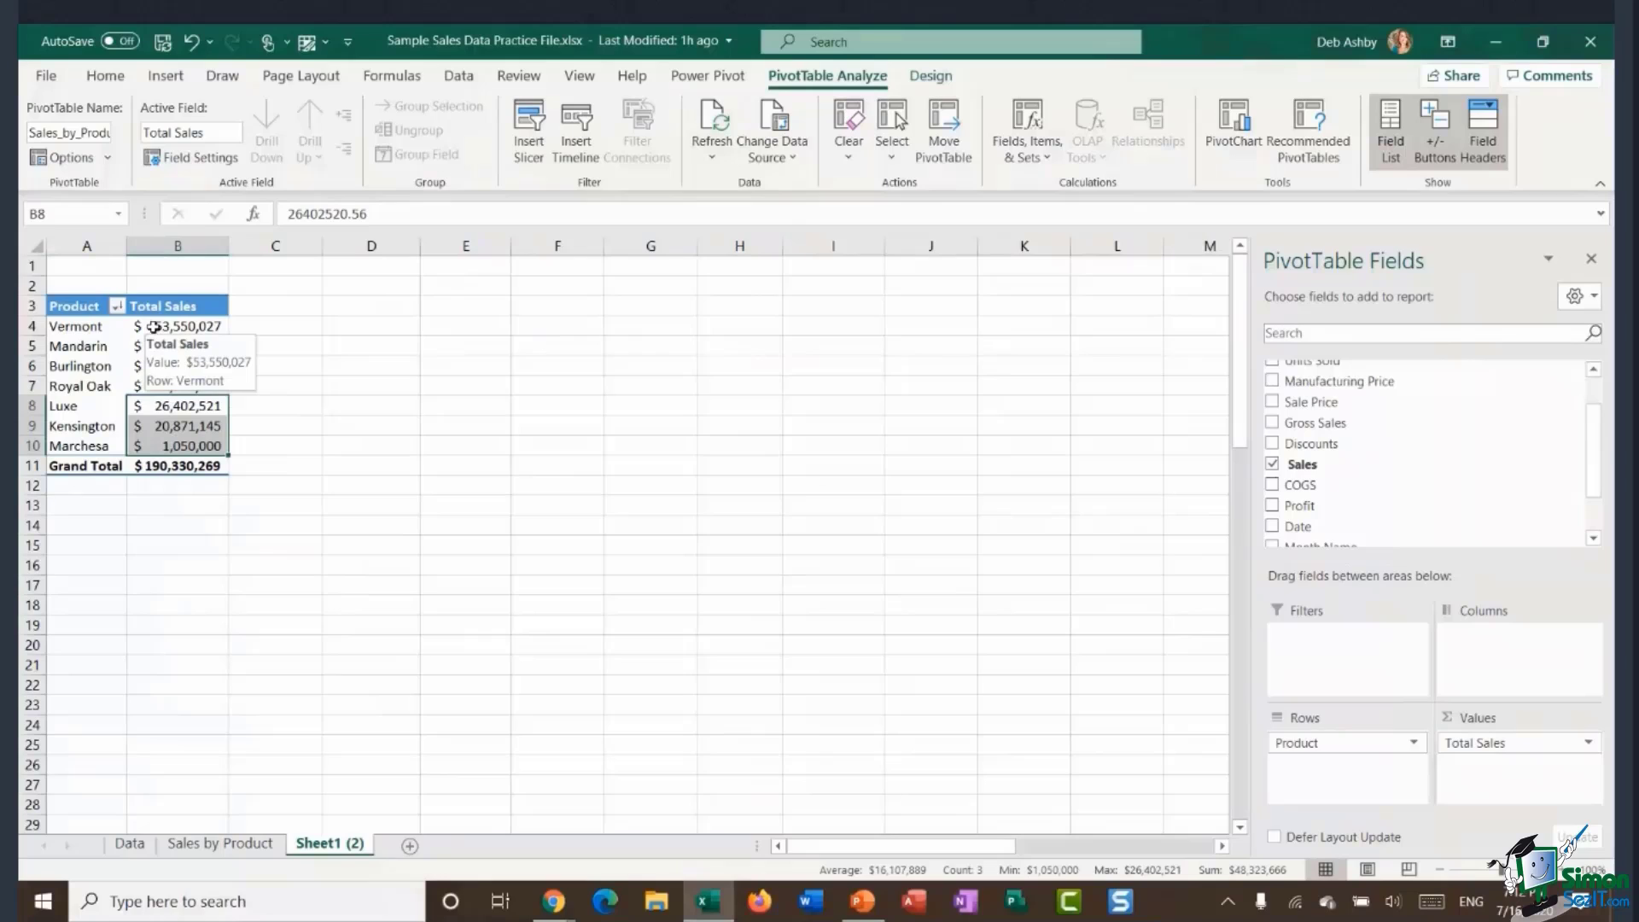
pyautogui.moveTo(154, 326); pyautogui.dragTo(184, 445)
pyautogui.moveTo(185, 471)
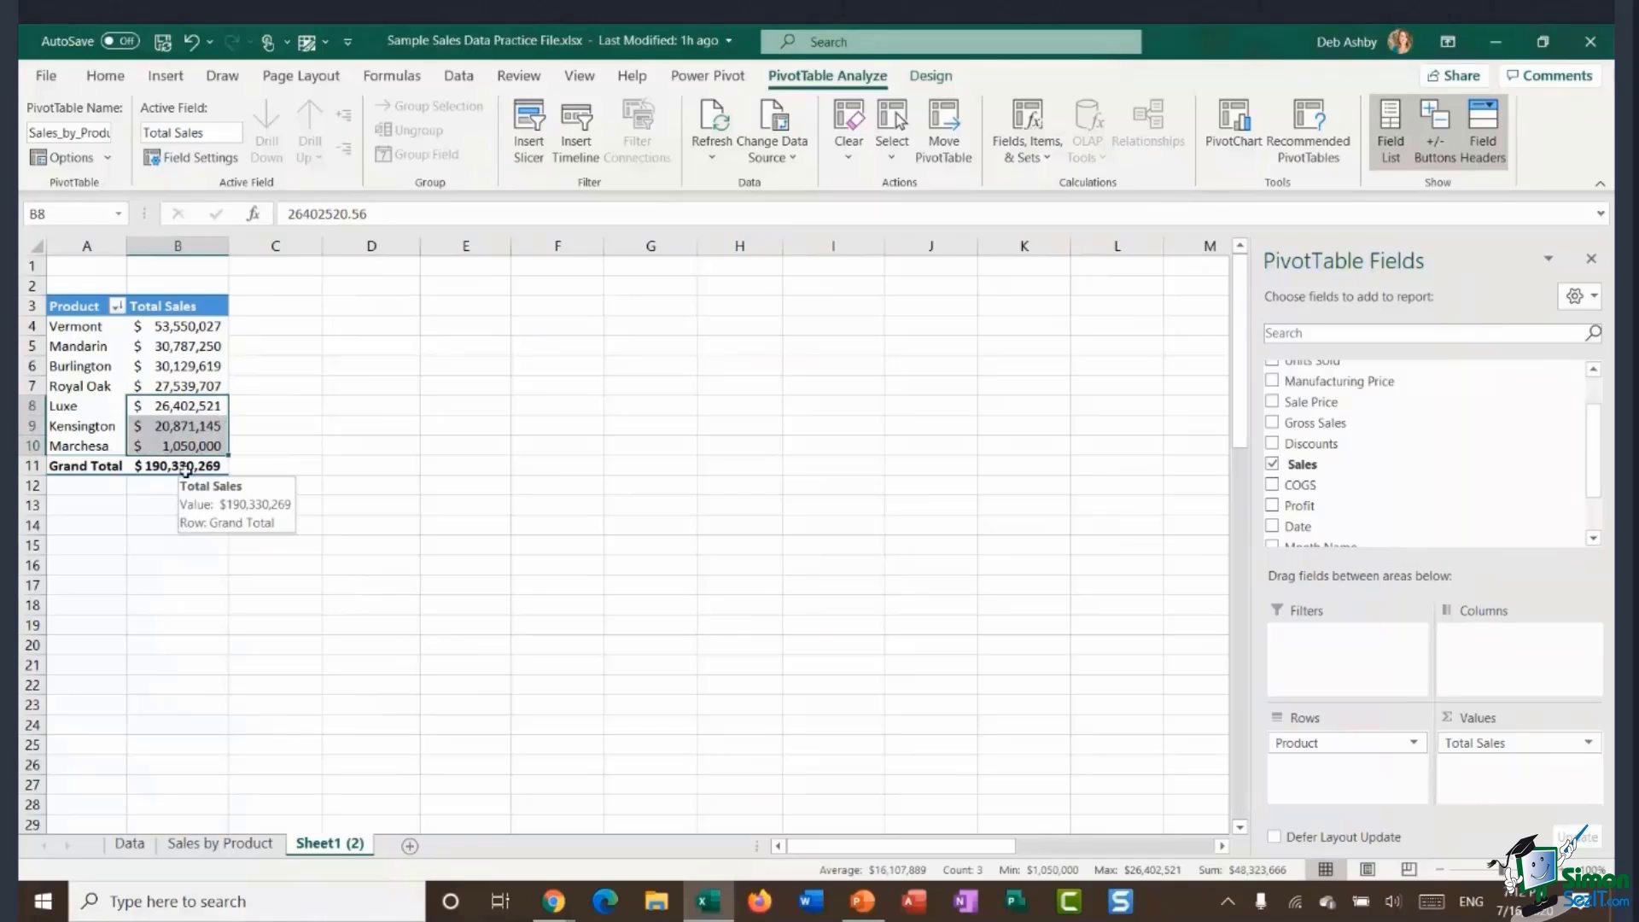
# Start a new pivot table calculated field and name it Sales Tax.
pyautogui.click(183, 328)
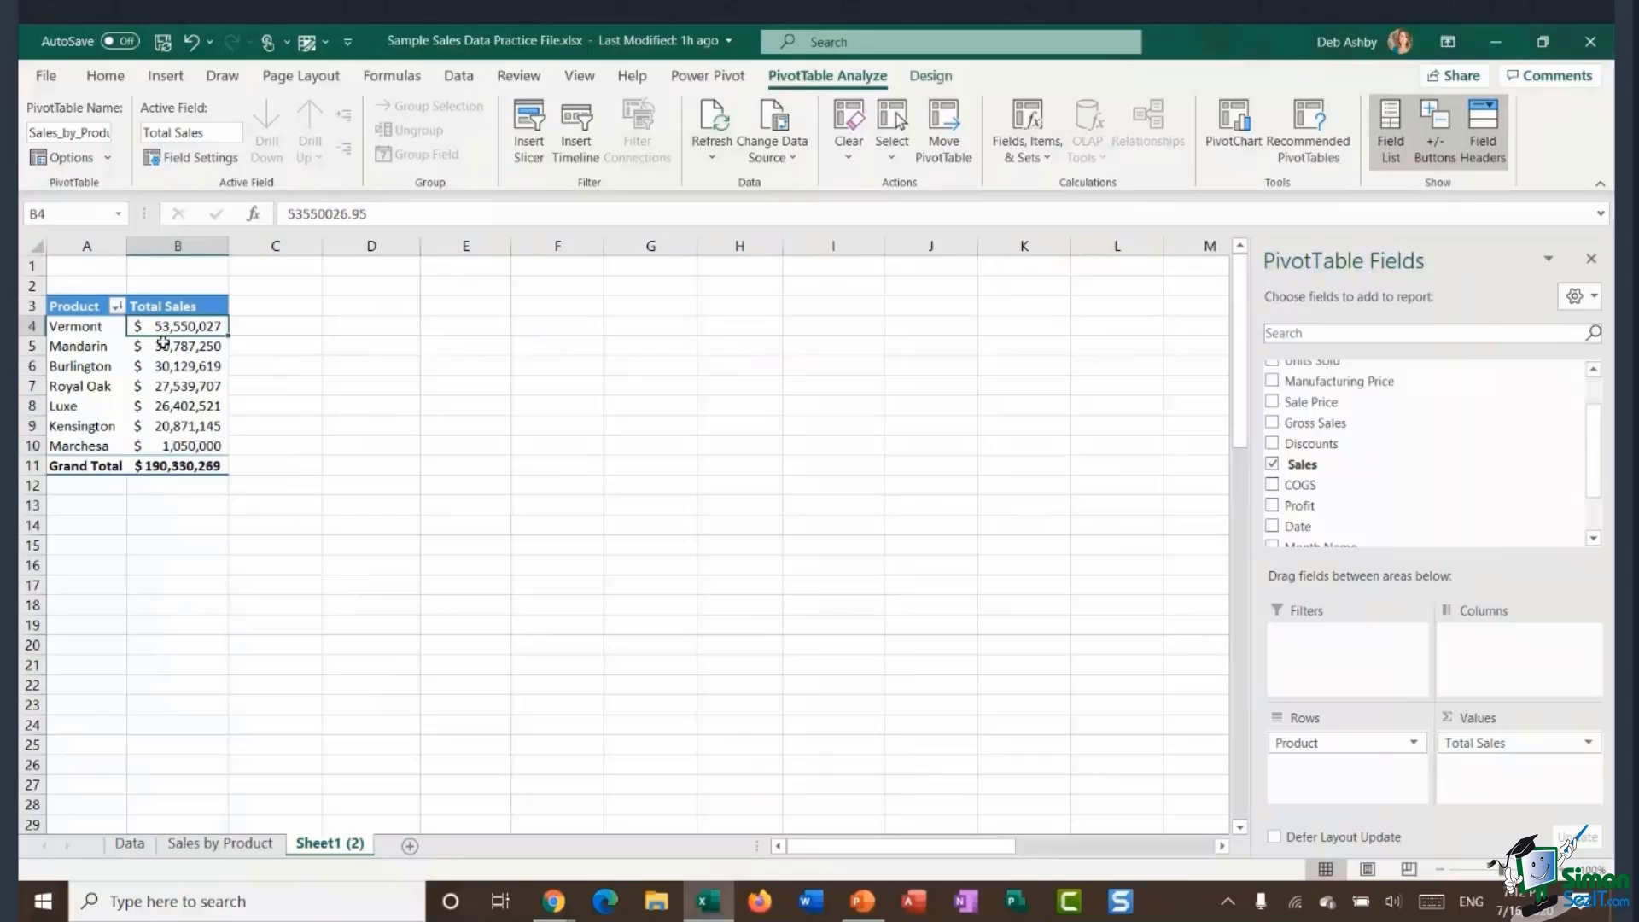
pyautogui.moveTo(164, 342)
pyautogui.click(1042, 150)
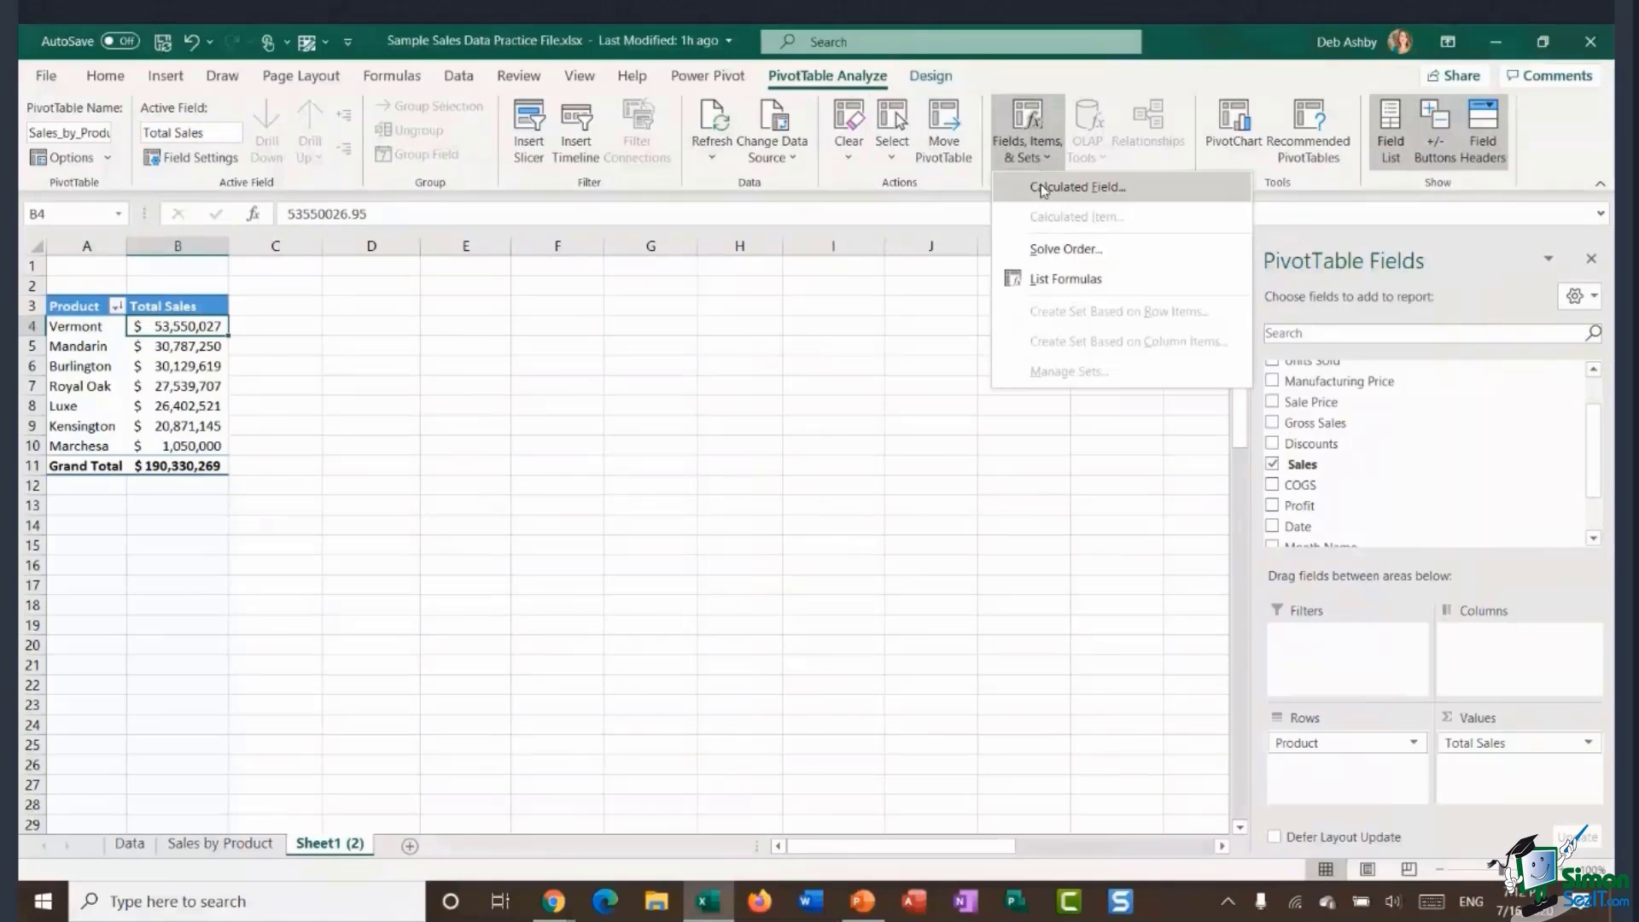
pyautogui.click(1042, 185)
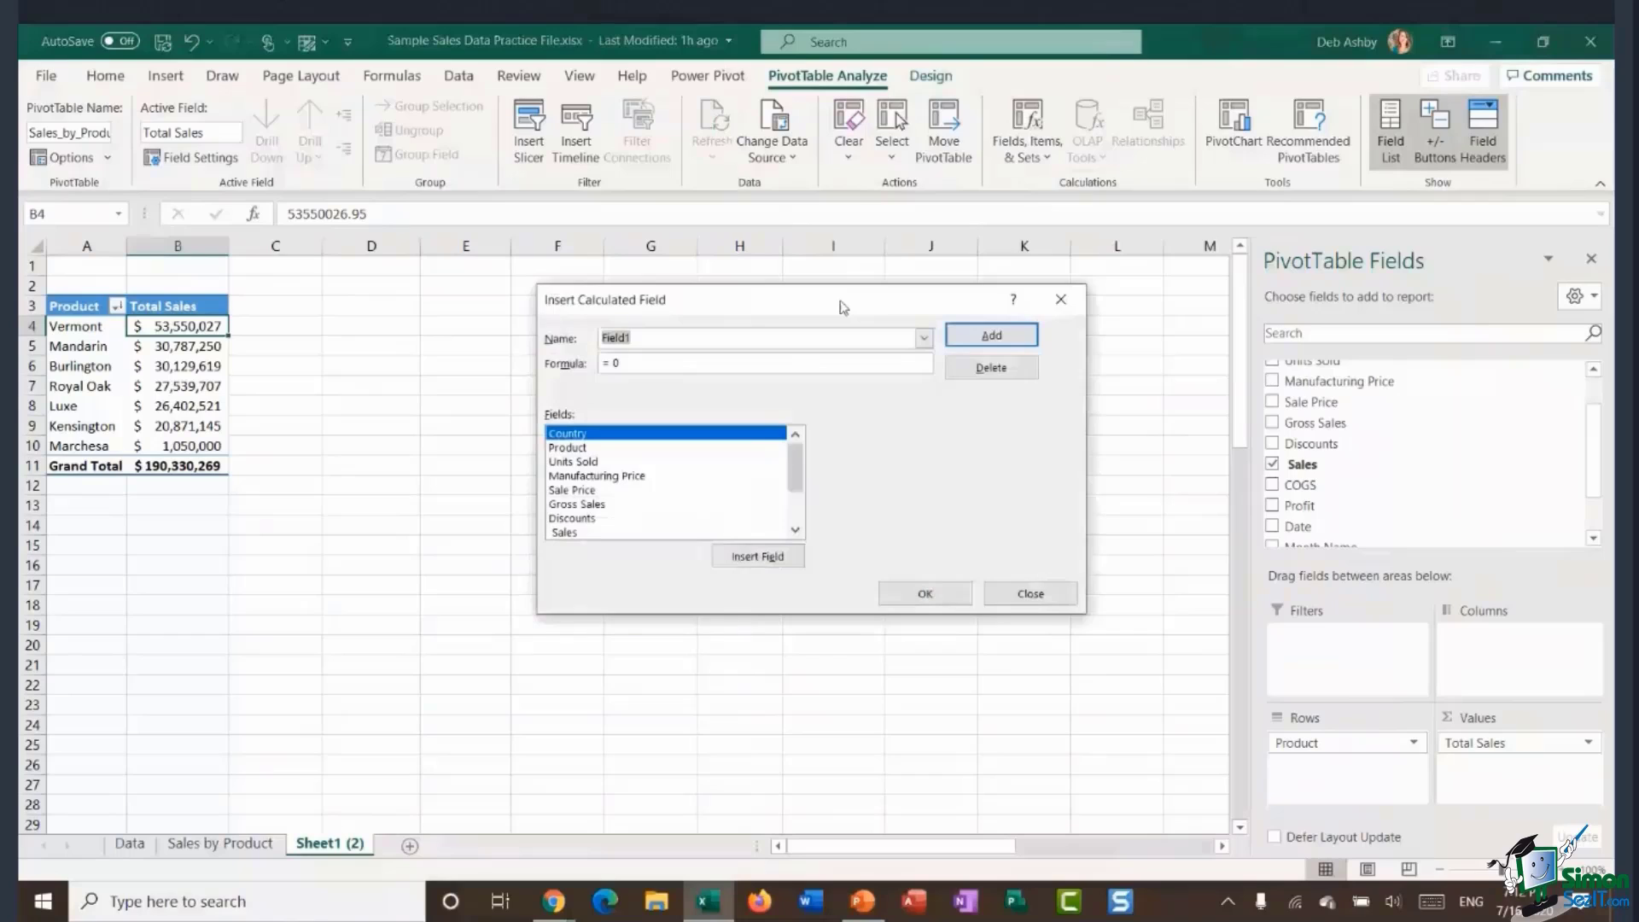
pyautogui.moveTo(843, 308); pyautogui.dragTo(729, 301)
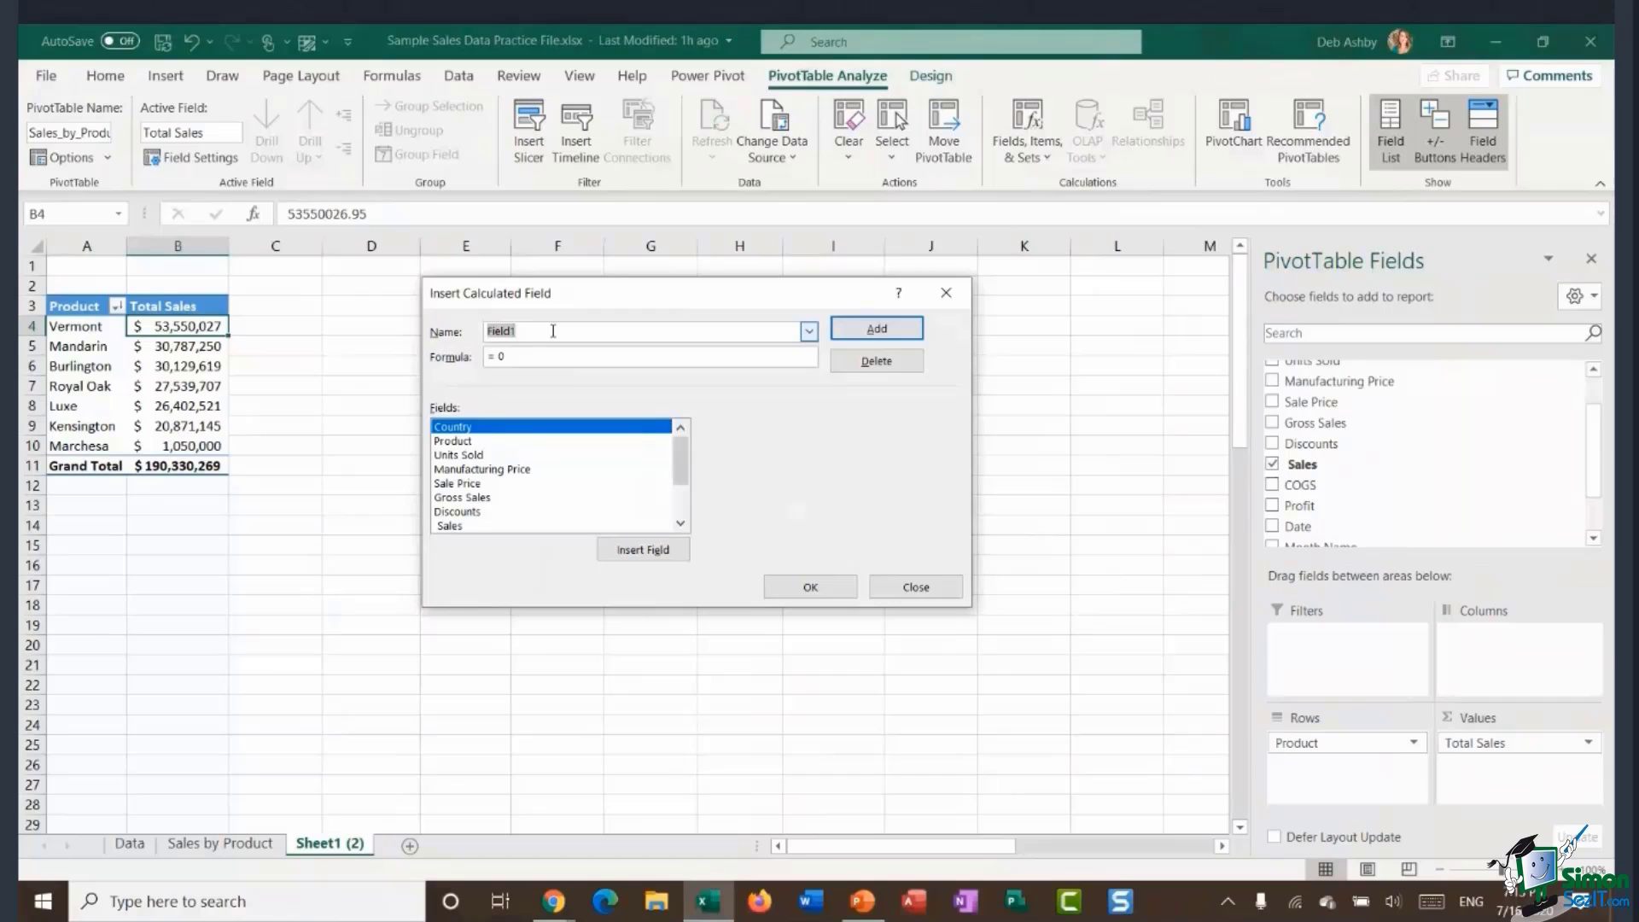
pyautogui.write('Sales Tax')
# Replace the Sales Tax field's default formula with an IF function testing whether the Sales field is >=27000000.
pyautogui.click(583, 362)
pyautogui.press('BackSpace')
pyautogui.press('BackSpace')
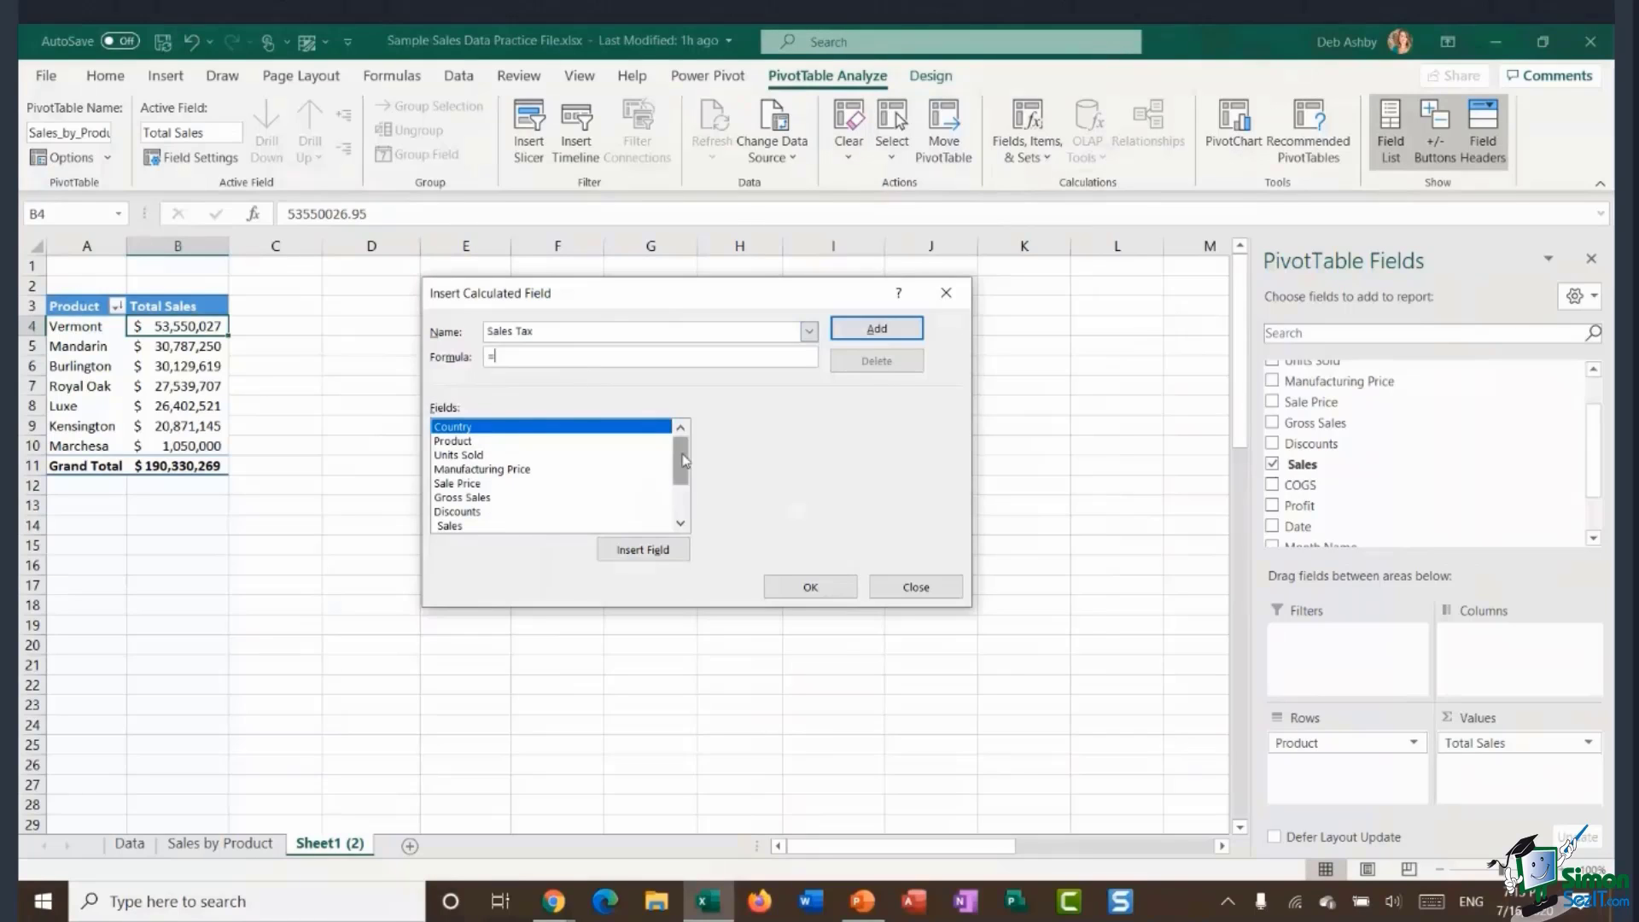
pyautogui.moveTo(680, 461)
pyautogui.mouseDown()
pyautogui.moveTo(680, 479)
pyautogui.moveTo(680, 448)
pyautogui.mouseUp()
pyautogui.write('IF')
pyautogui.scroll(-1, 466, 512)
pyautogui.doubleClick(466, 499)
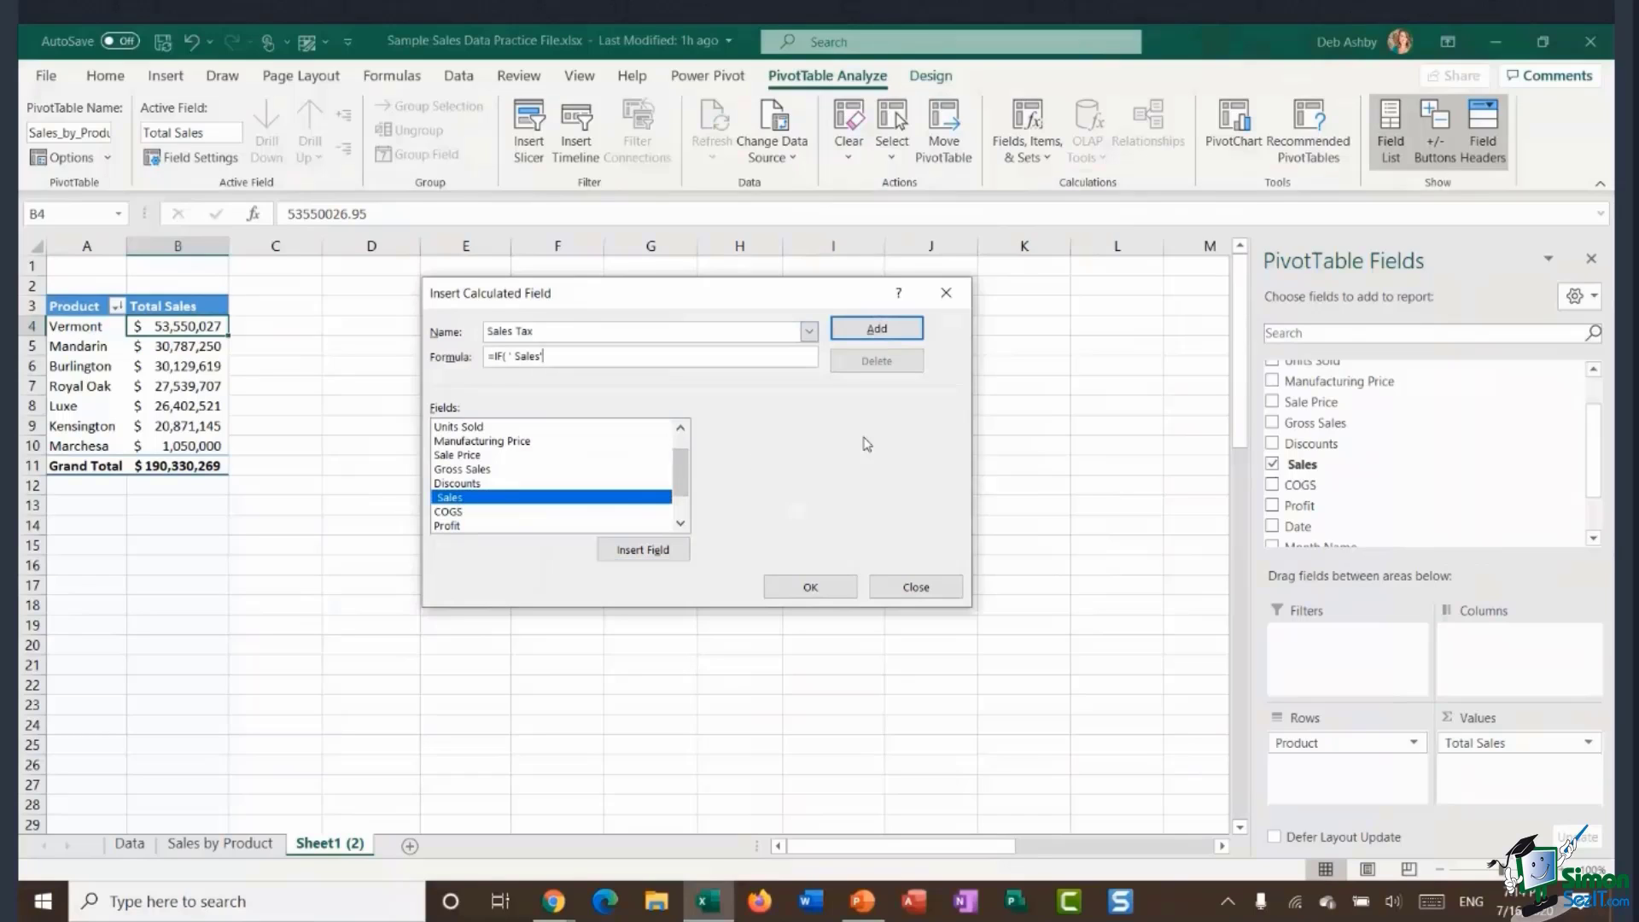
pyautogui.write('>=27000000,')
# Complete the IF formula with Sales*20% when true and 0 when false, and insert the Sales Tax field.
pyautogui.click(540, 502)
pyautogui.doubleClick(539, 501)
pyautogui.write('*20%')
pyautogui.write(',0')
pyautogui.click(816, 587)
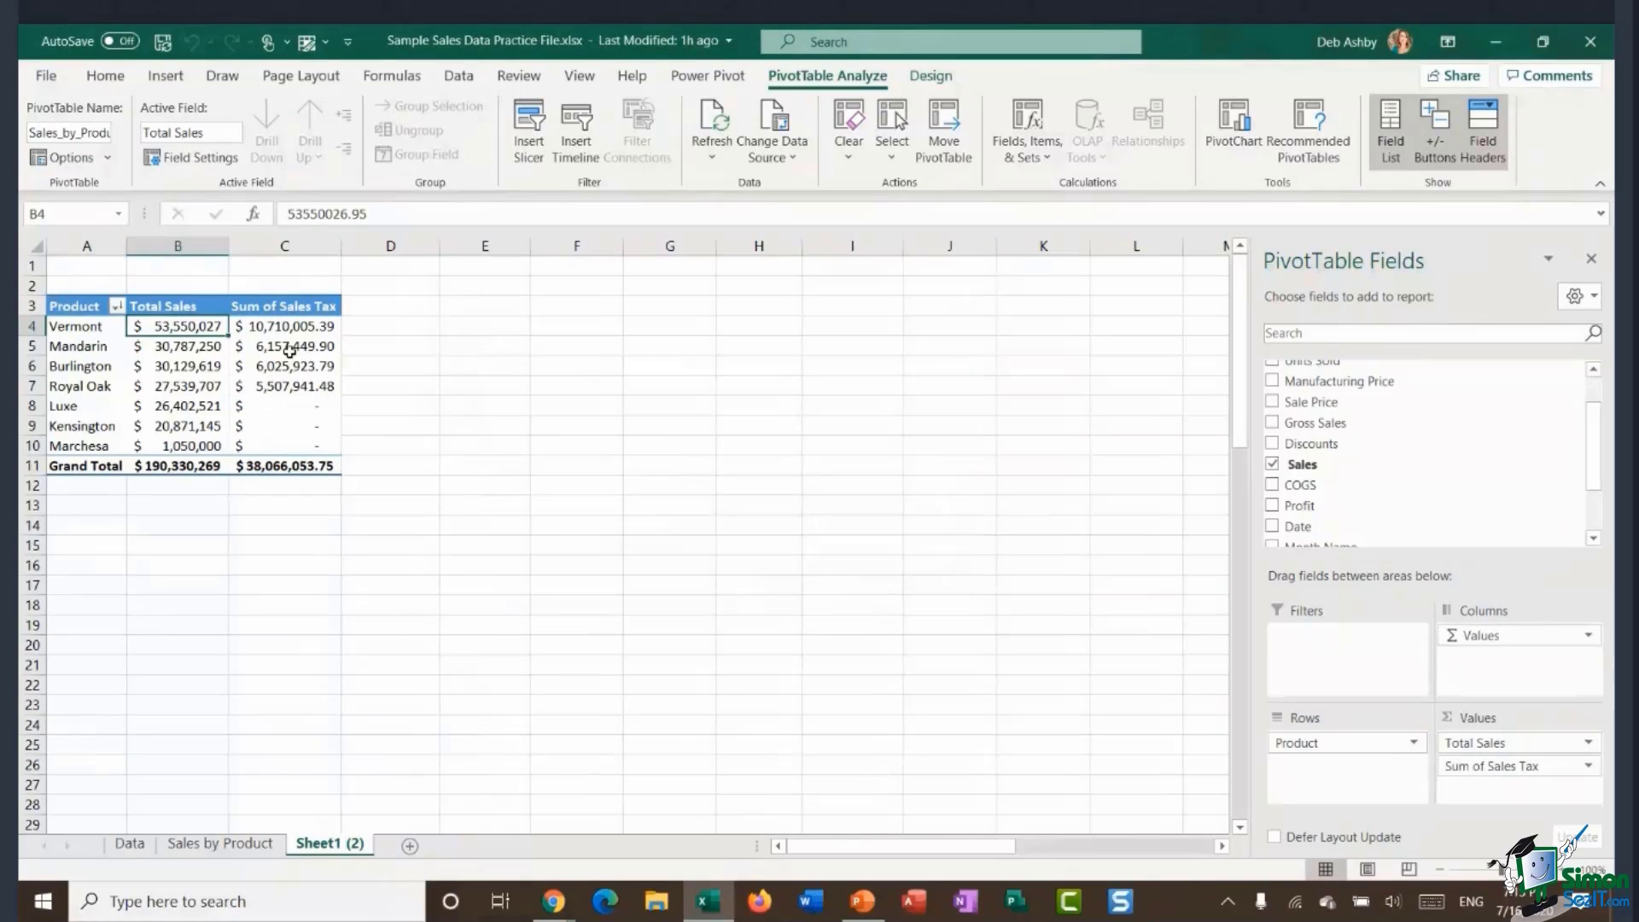
# Rename the Sum of Sales Tax column header to Sales Tax, adding a trailing space to keep the name unique.
pyautogui.moveTo(293, 339)
pyautogui.moveTo(294, 452)
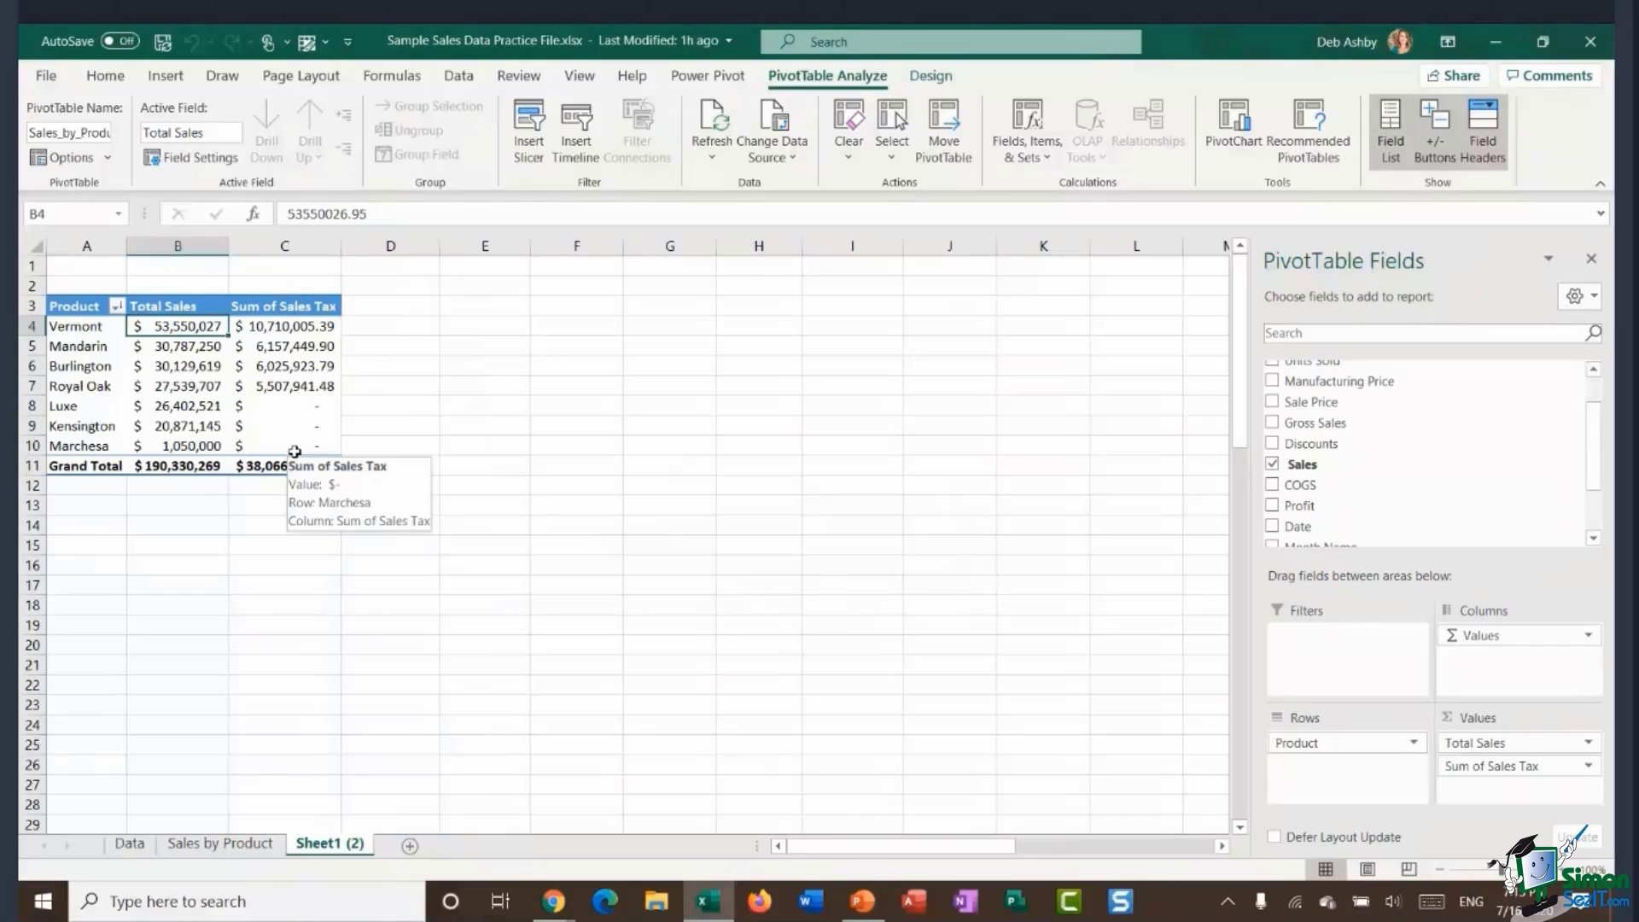
pyautogui.click(297, 312)
pyautogui.click(290, 310)
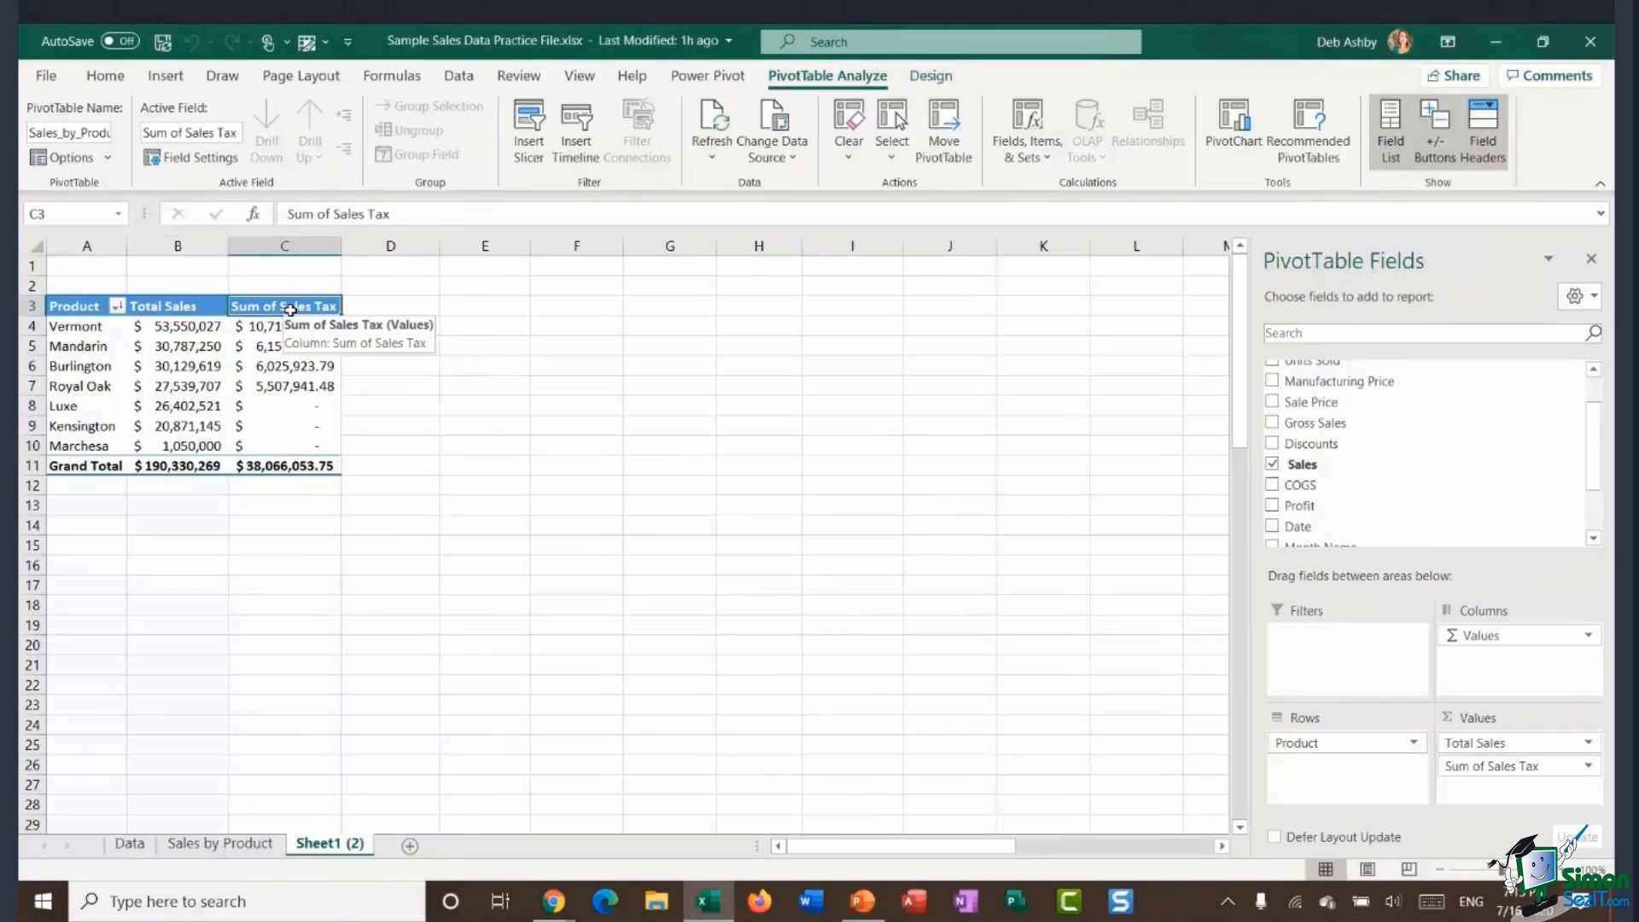
pyautogui.write('Sales Tax')
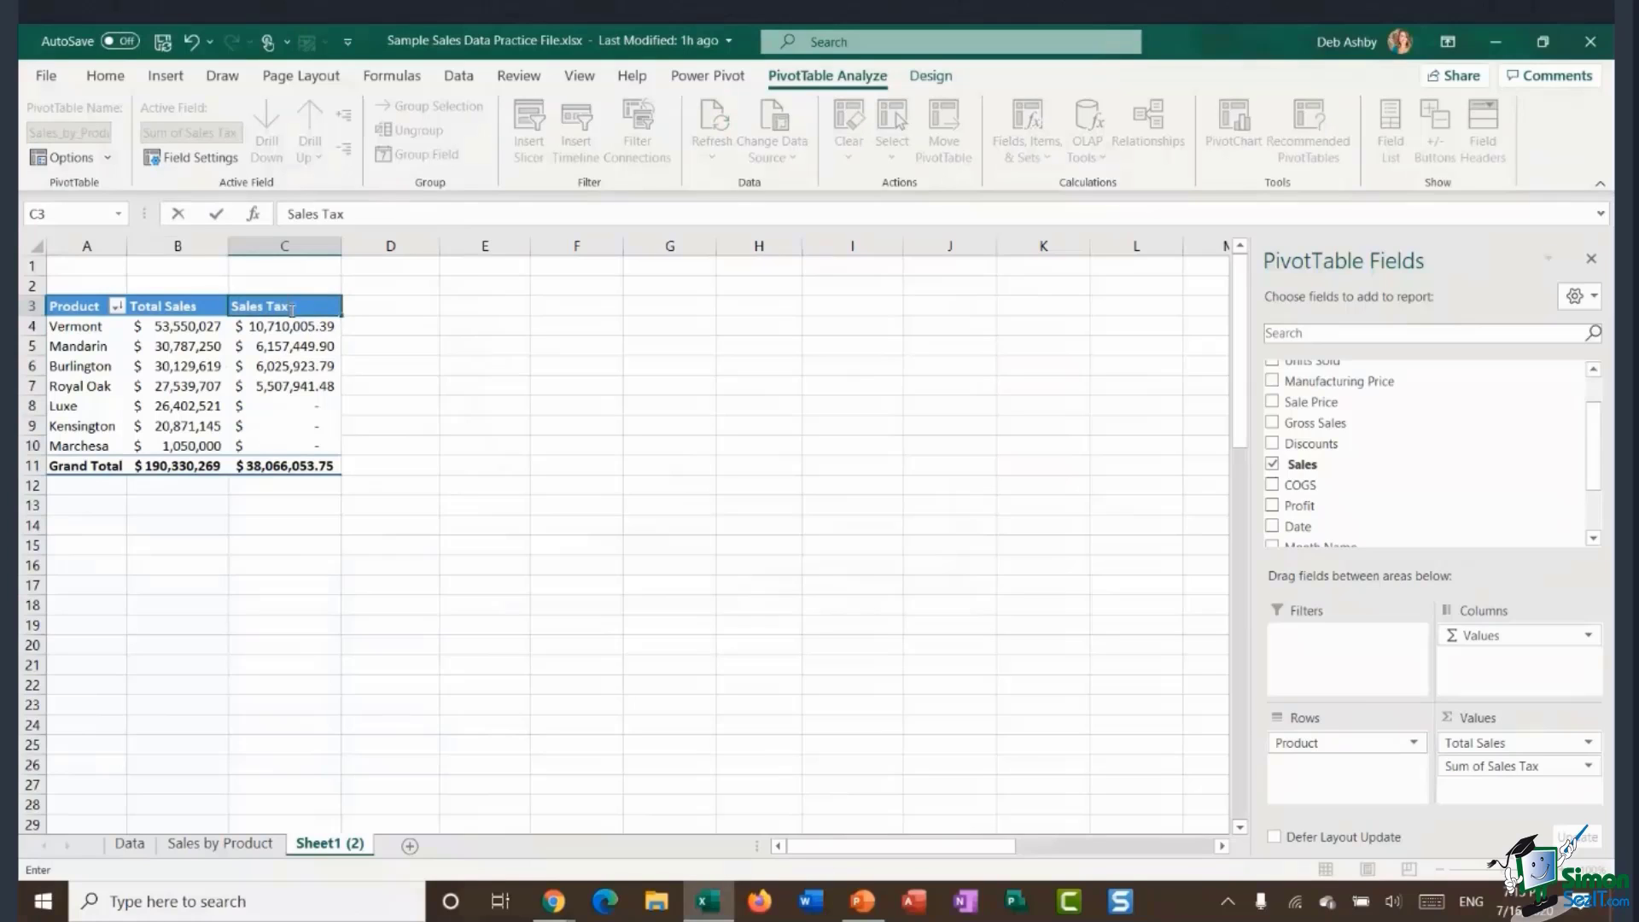
pyautogui.press('Return')
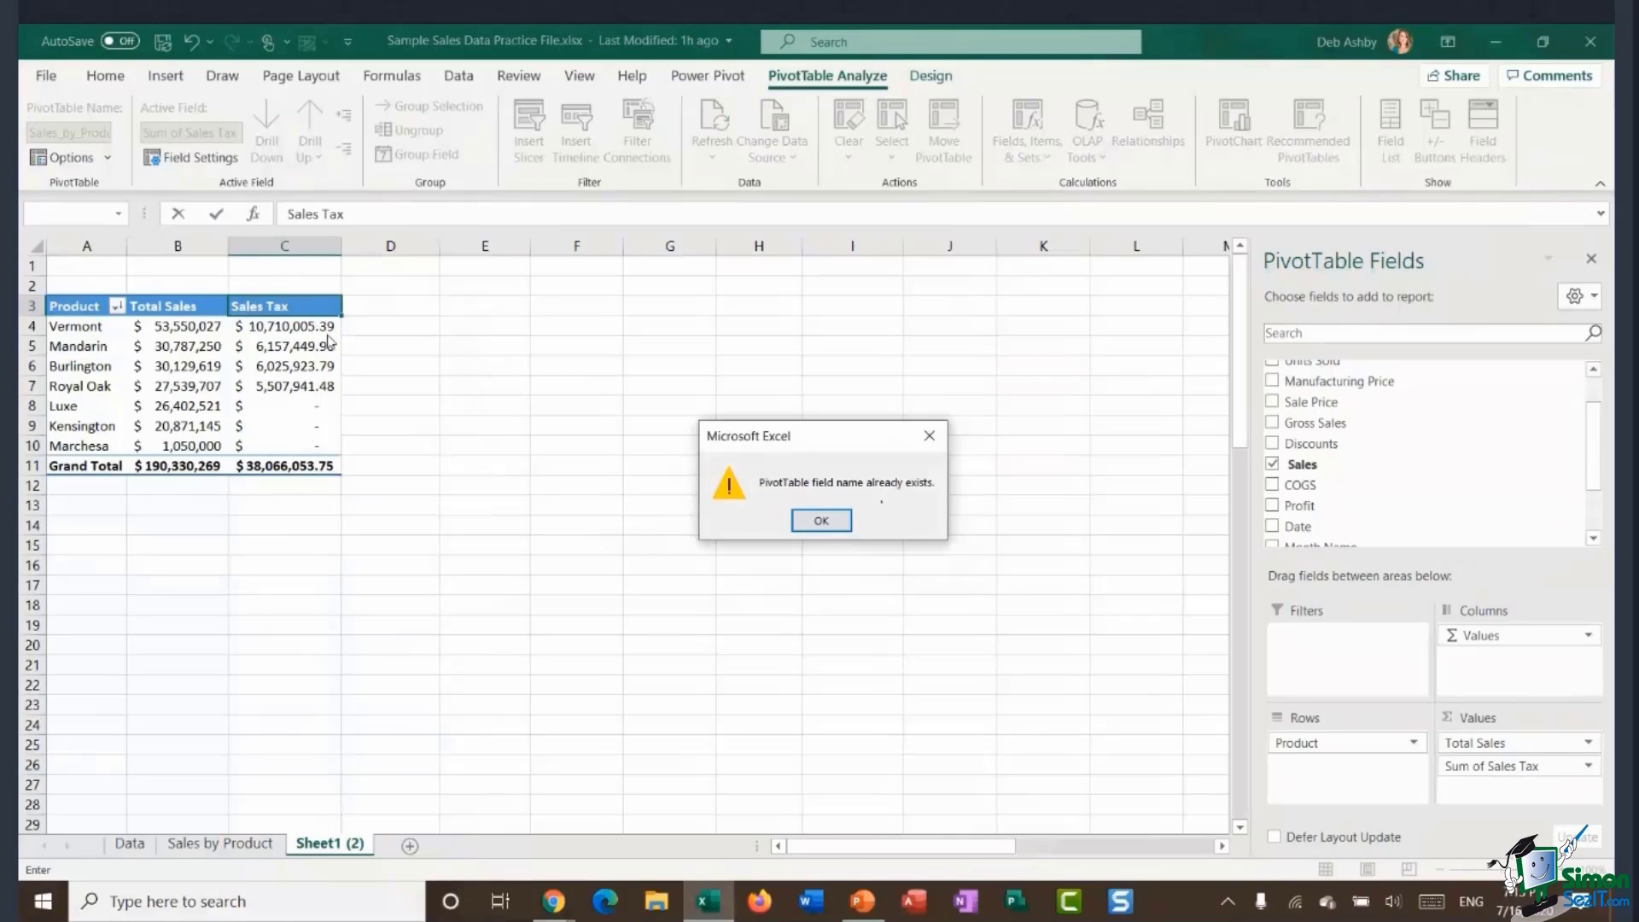
pyautogui.click(849, 525)
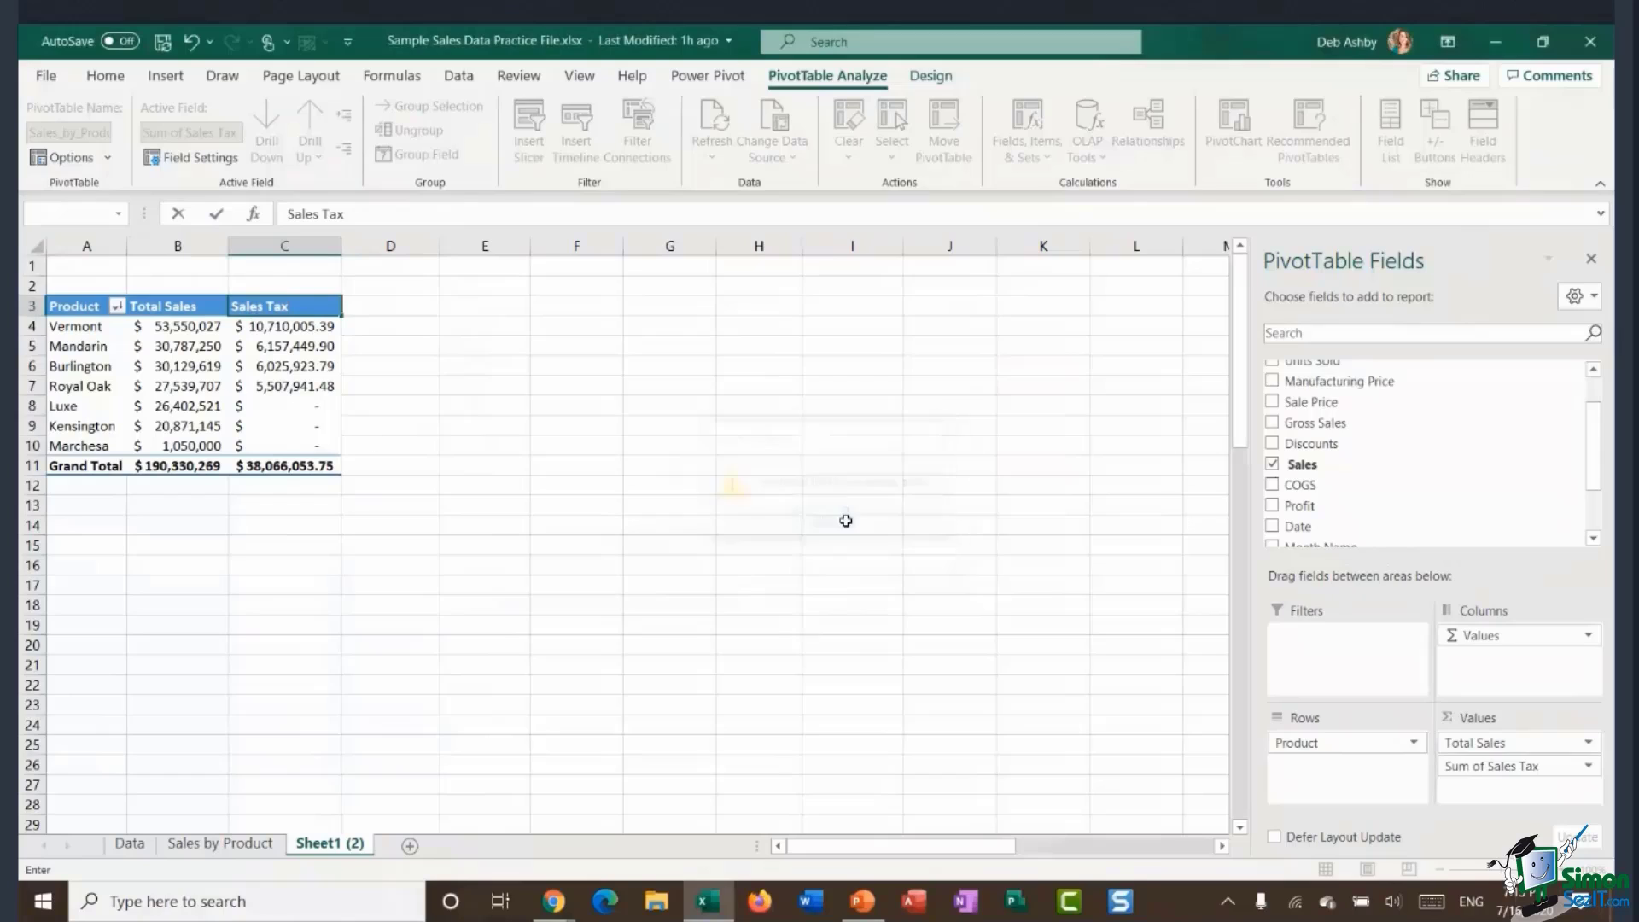
pyautogui.click(304, 306)
pyautogui.press('Return')
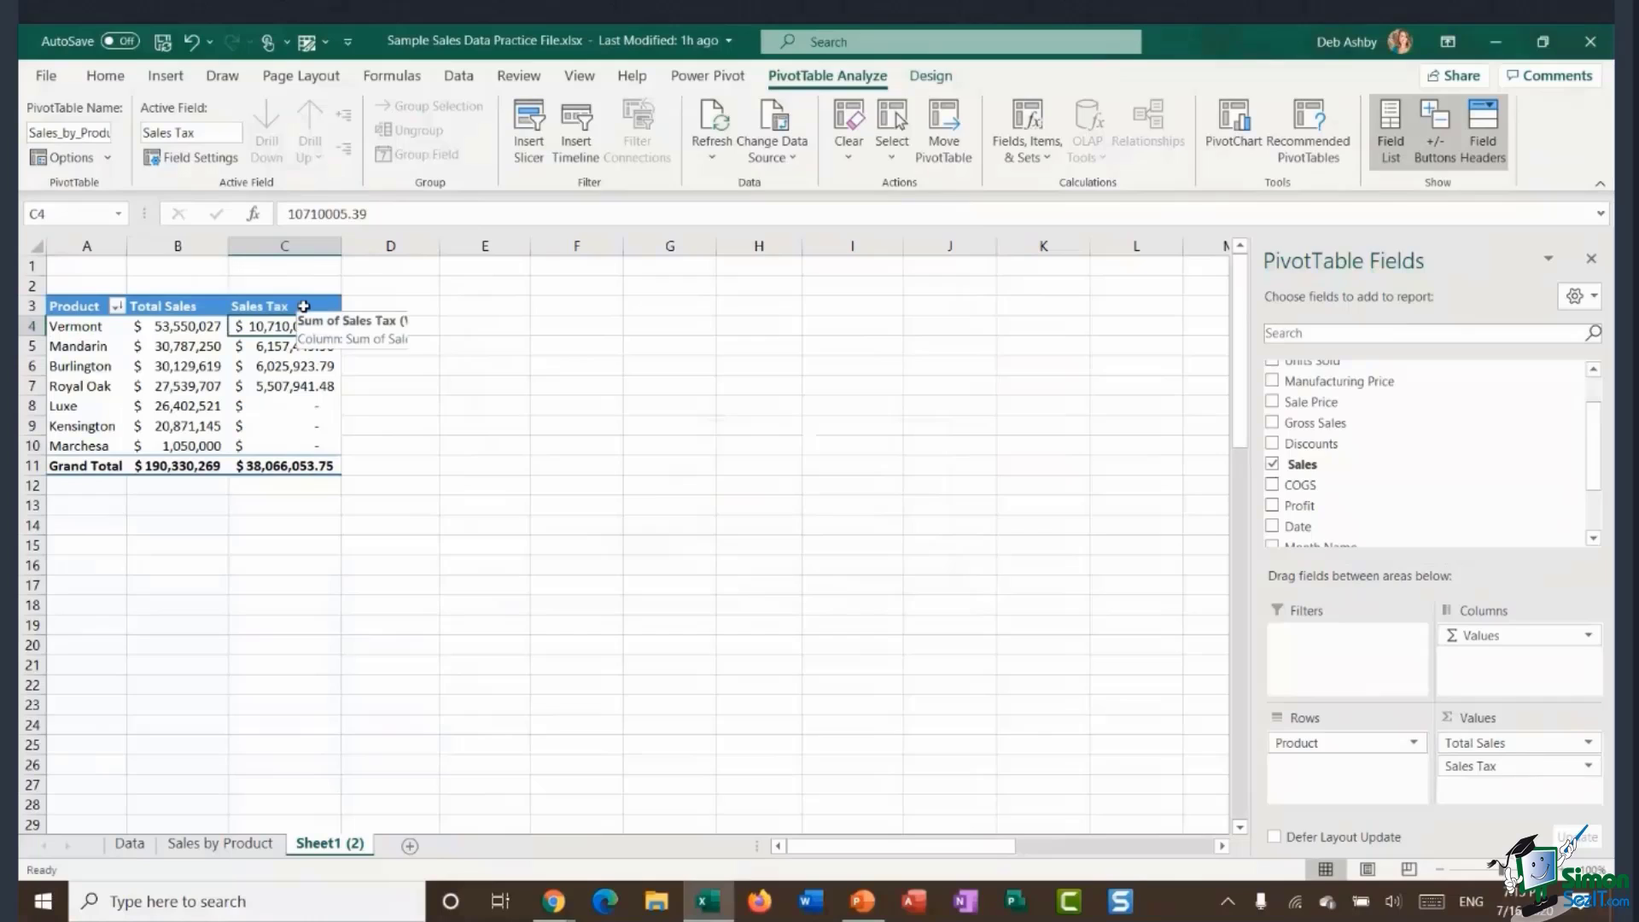
pyautogui.click(303, 305)
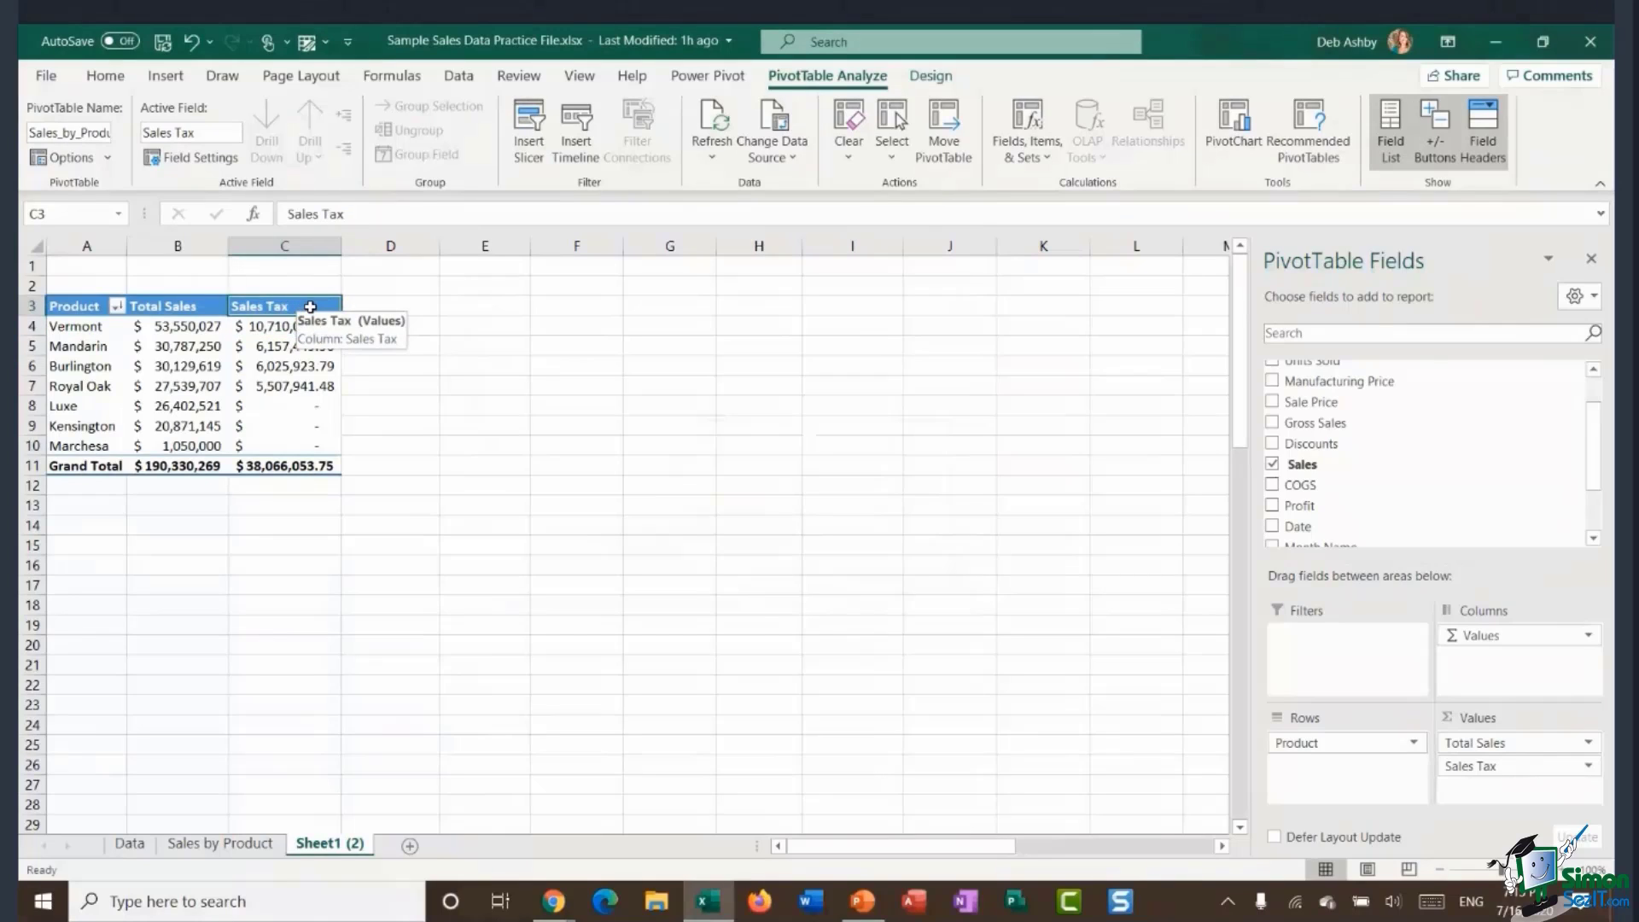
# Start another pivot table calculated field and name it Total Inc Tax.
pyautogui.click(264, 360)
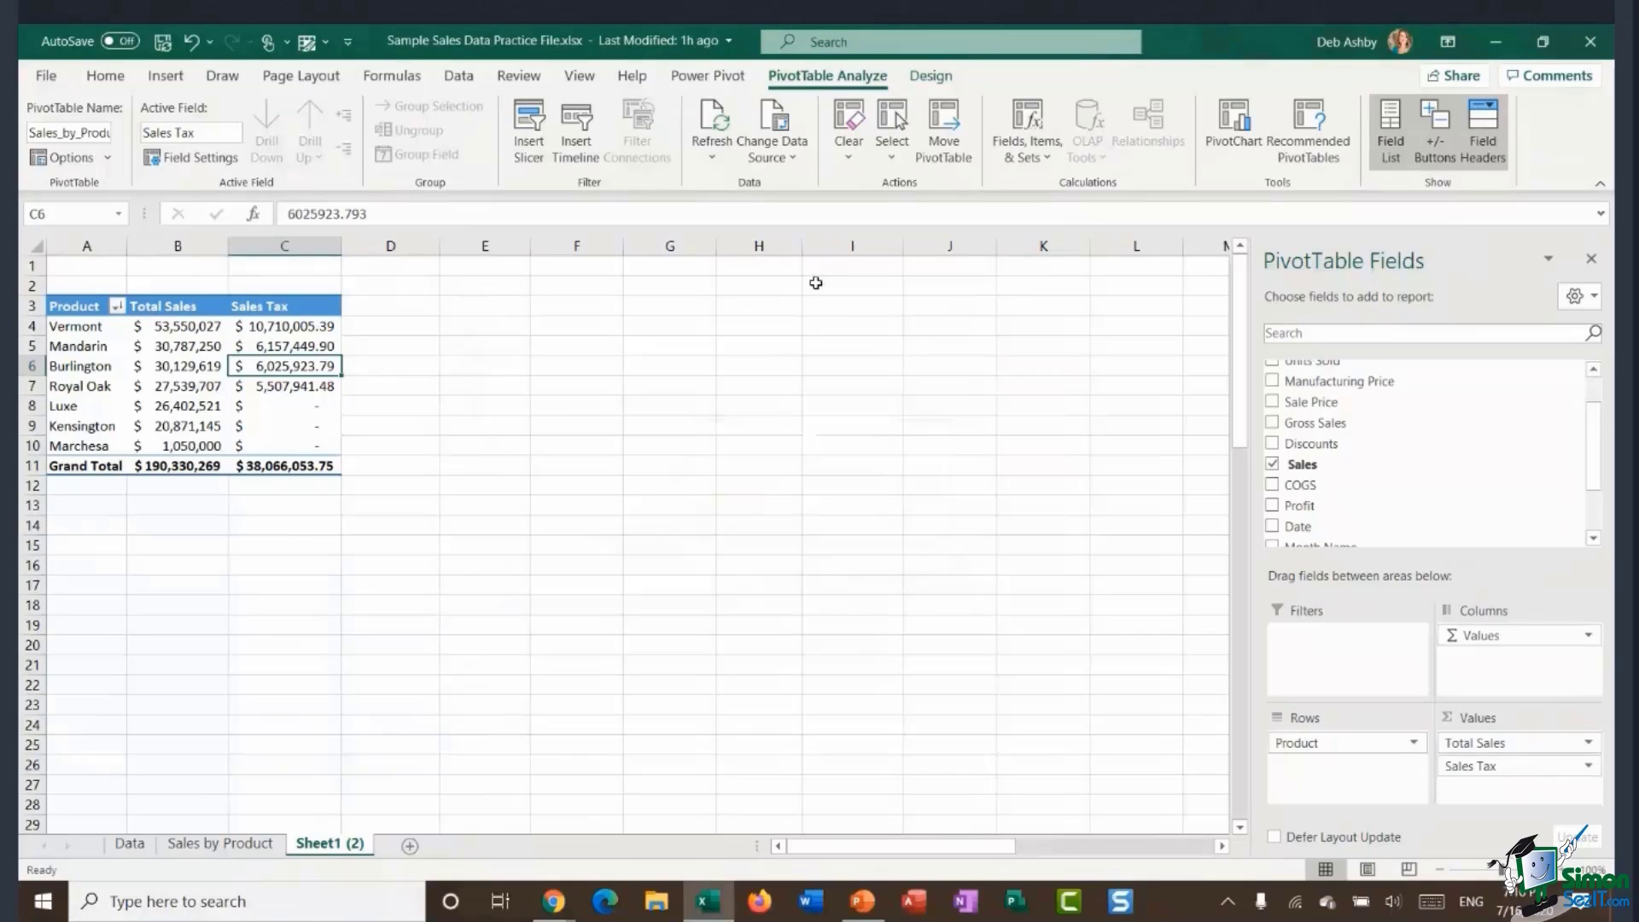
pyautogui.click(1039, 160)
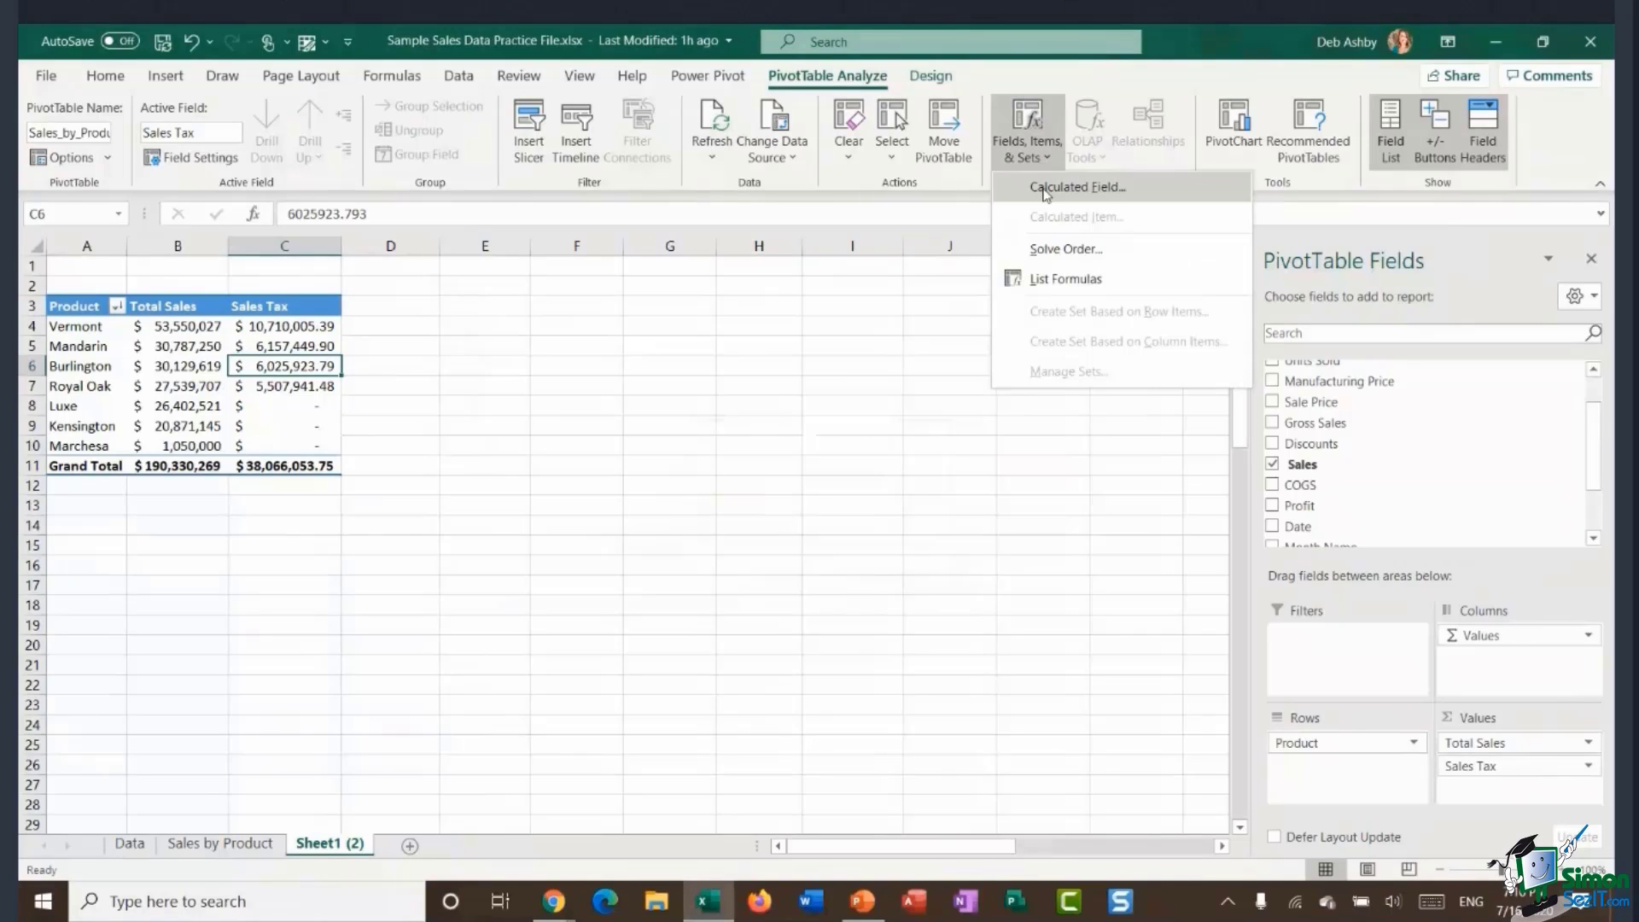
pyautogui.click(1075, 186)
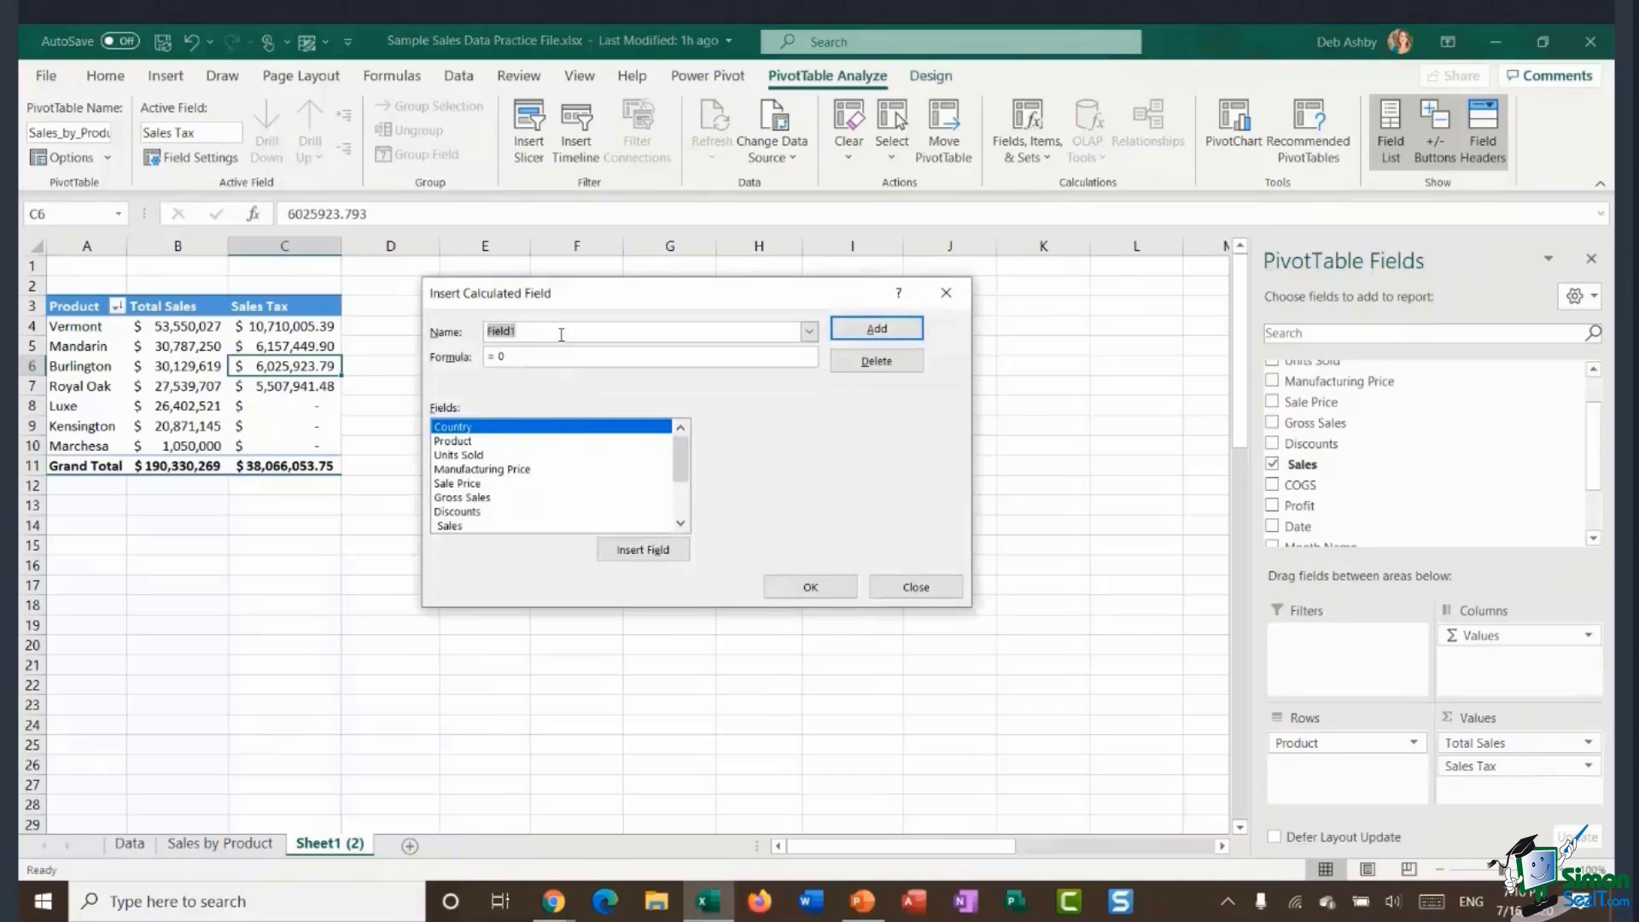
pyautogui.write('Total Inc Tax')
# Set the Total Inc Tax formula to the Sales field plus the Sales Tax field and insert the calculated field.
pyautogui.click(527, 356)
pyautogui.press('BackSpace')
pyautogui.press('BackSpace')
pyautogui.scroll(-1, 674, 486)
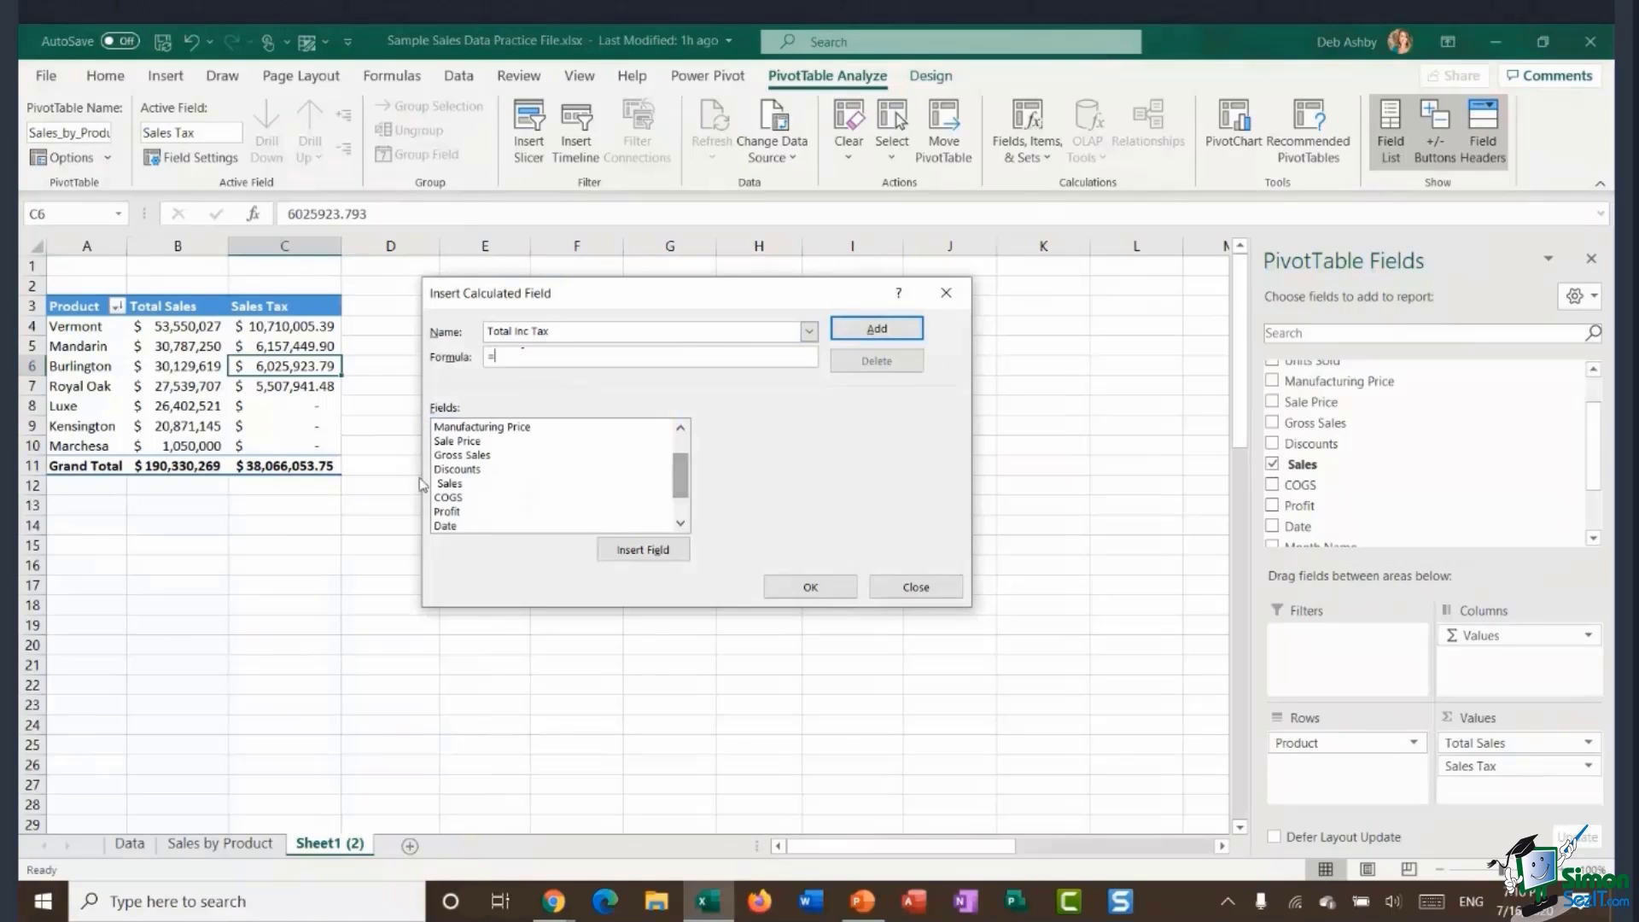
pyautogui.doubleClick(460, 484)
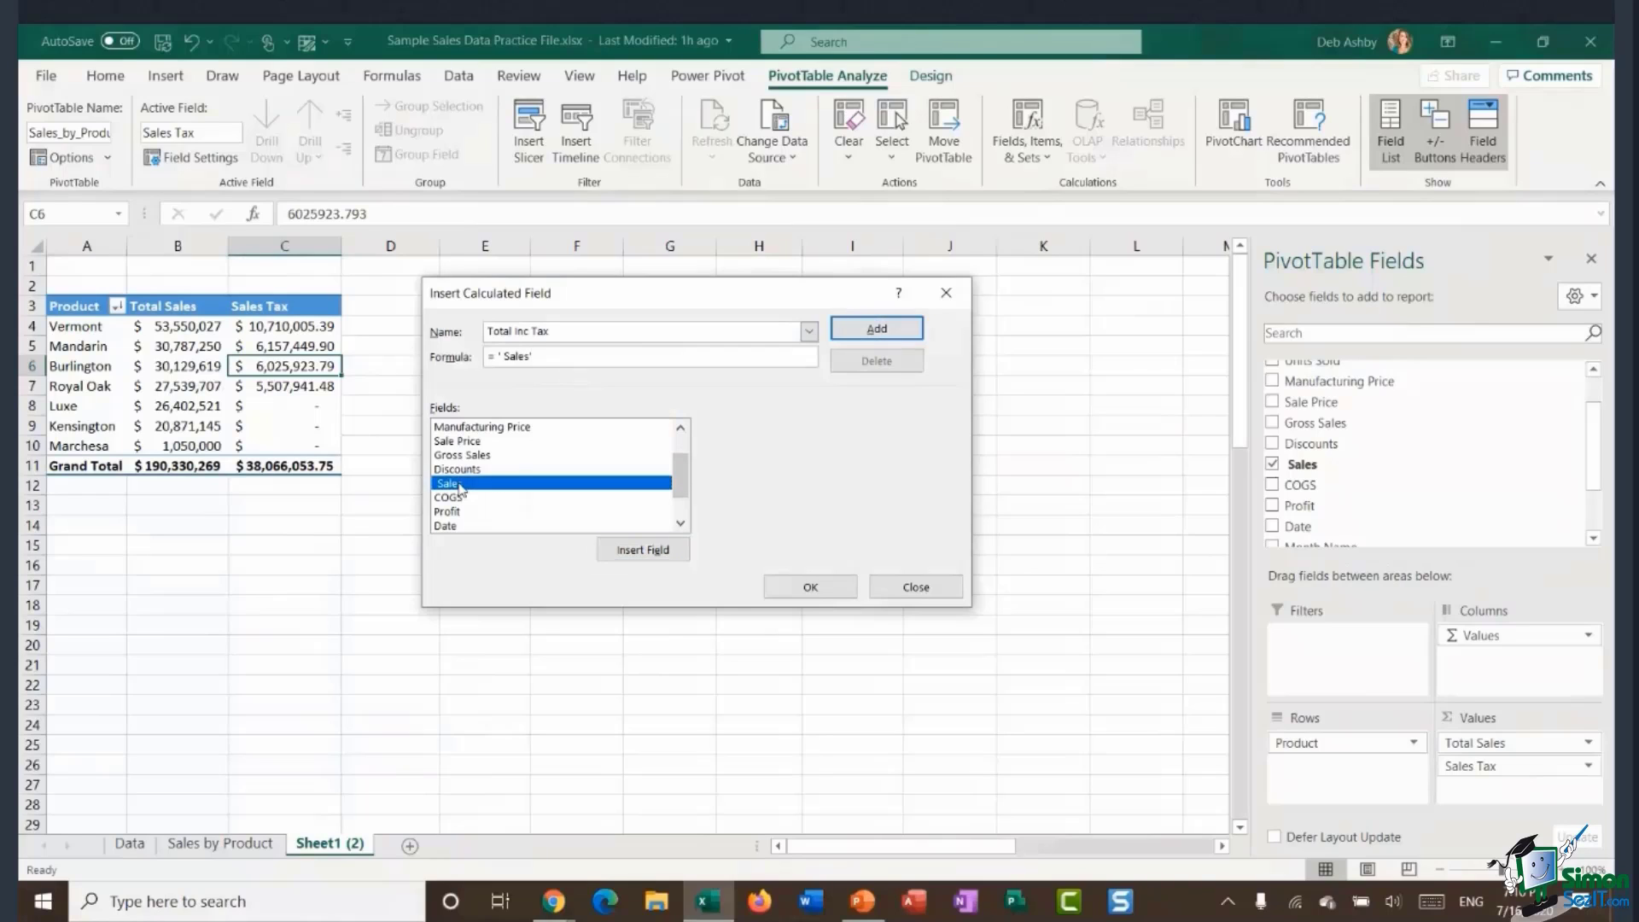
pyautogui.write('+')
pyautogui.moveTo(683, 472); pyautogui.dragTo(682, 489)
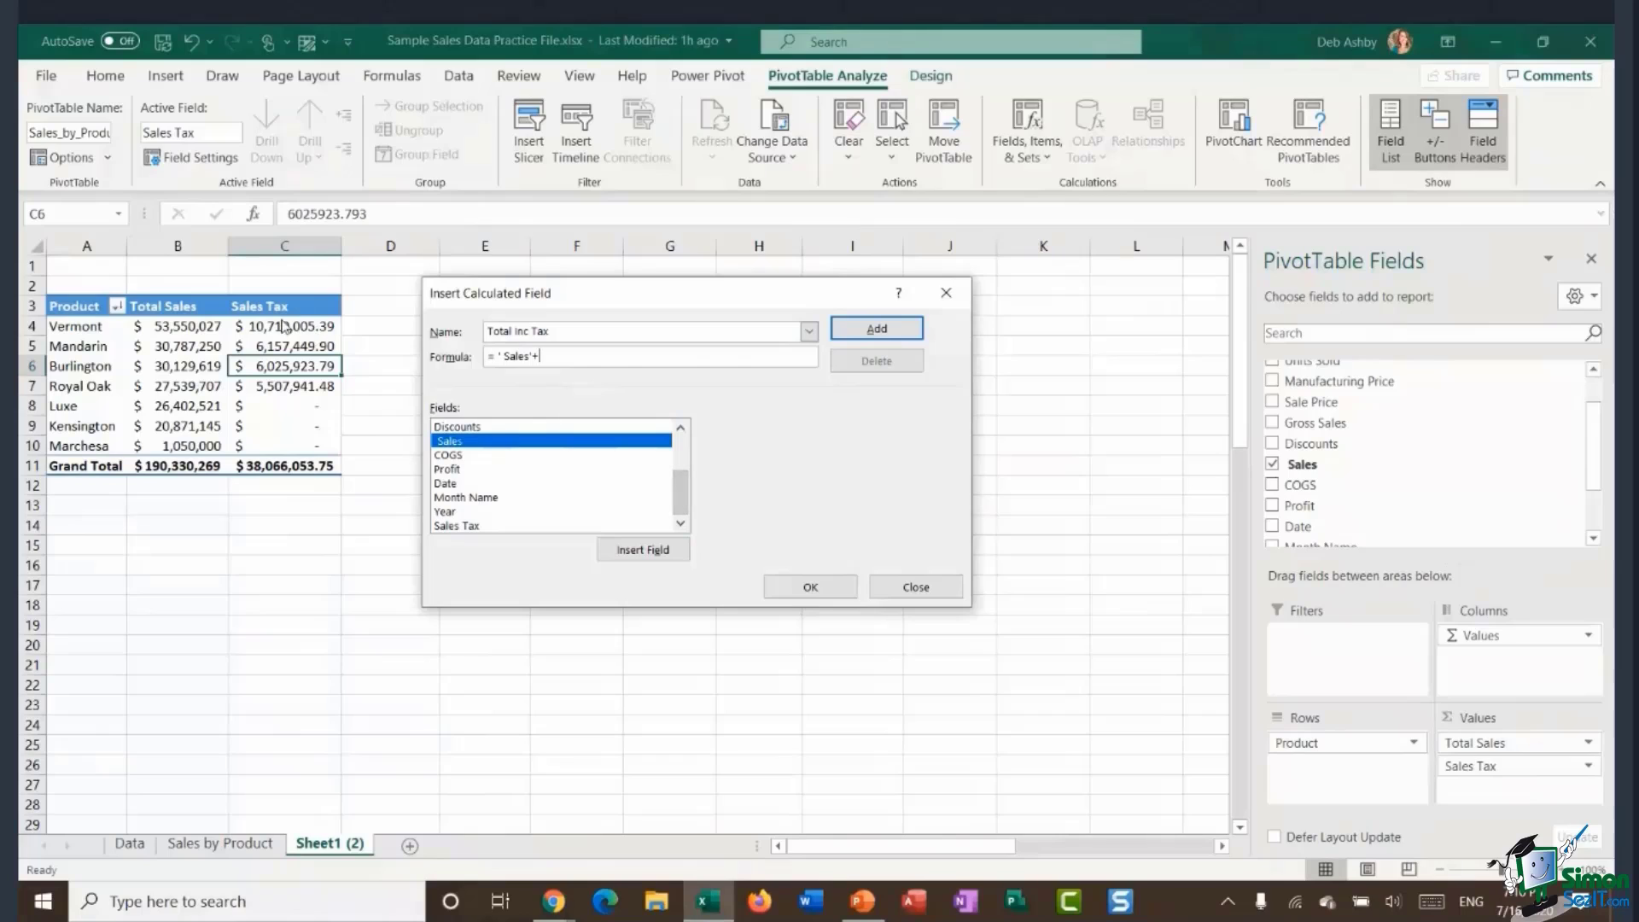
pyautogui.click(479, 529)
pyautogui.doubleClick(479, 530)
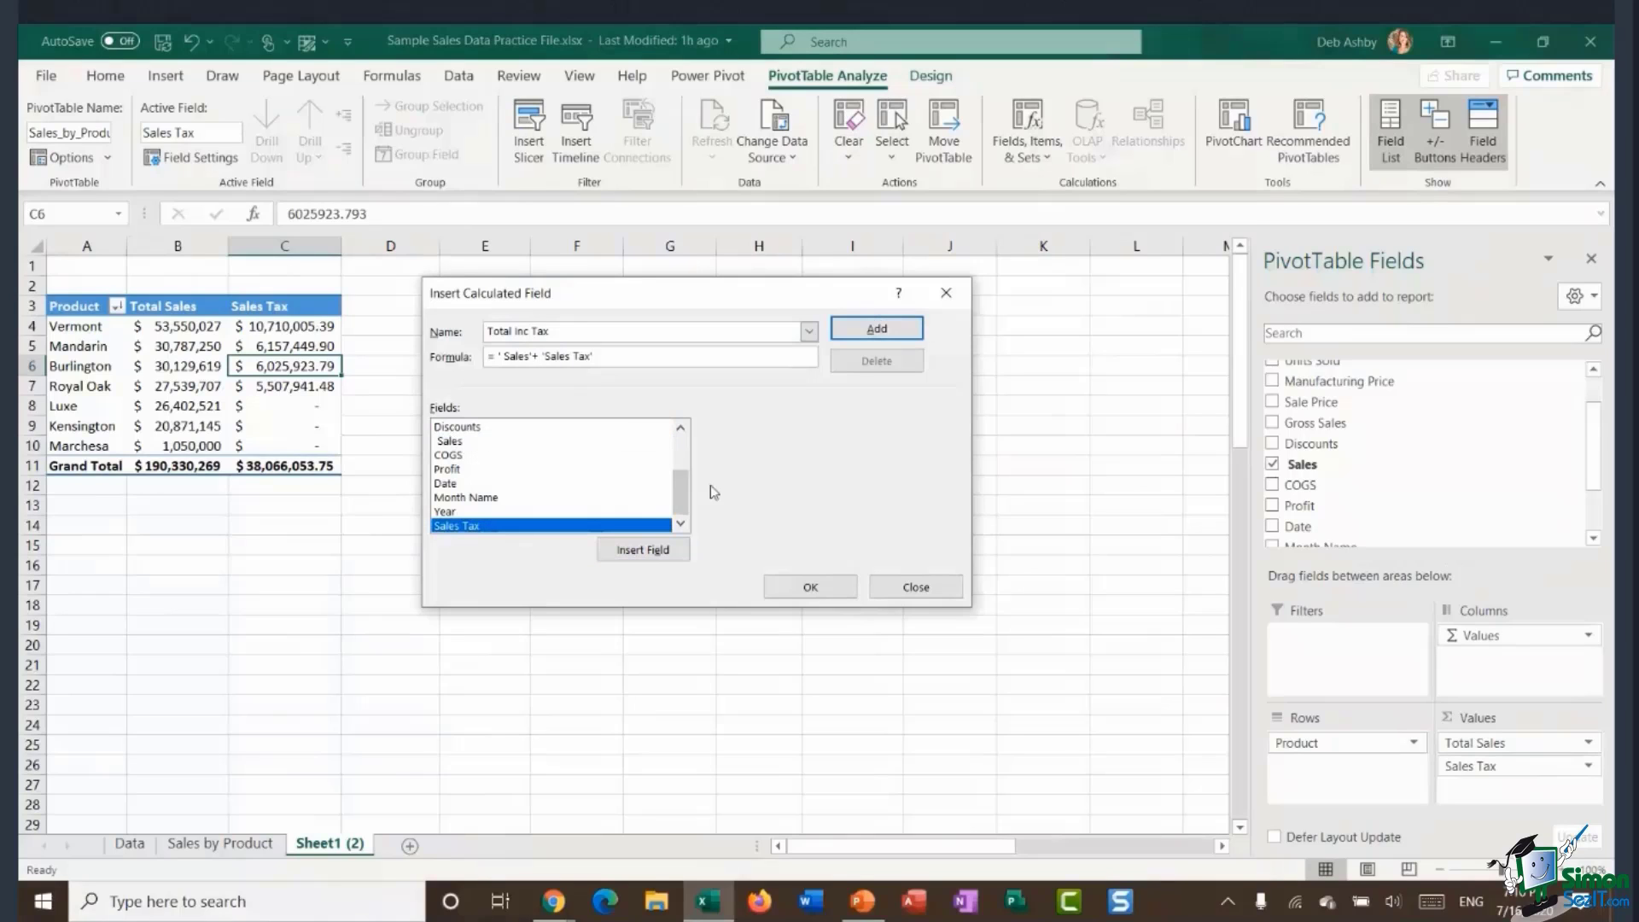
pyautogui.click(806, 586)
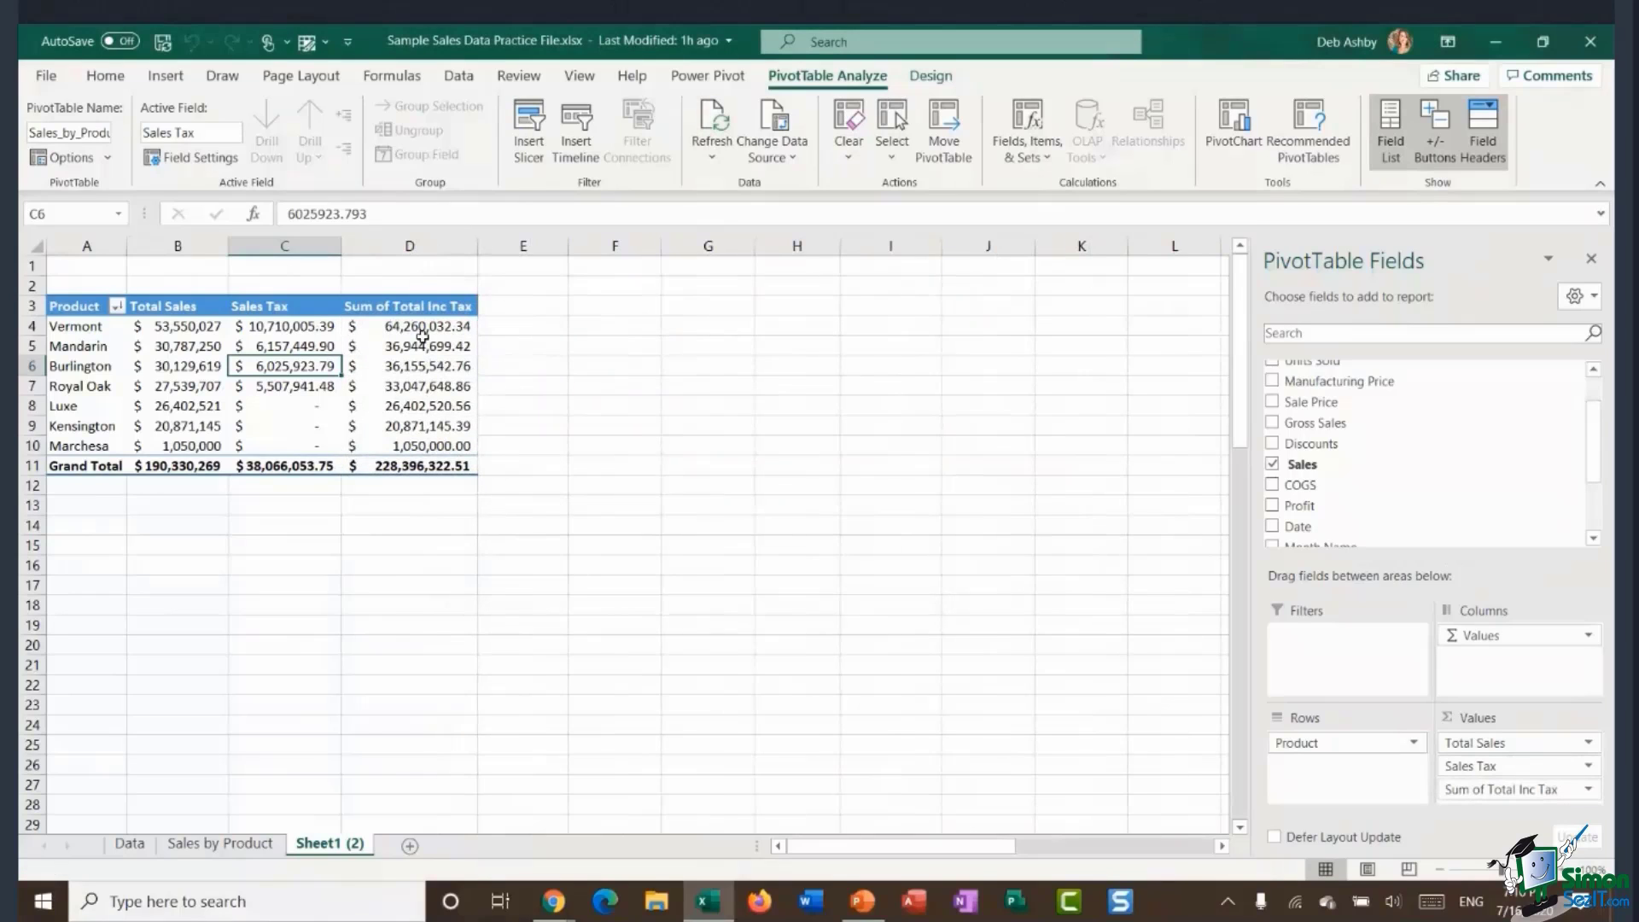
# Remove Sum of Total Inc Tax and Sales Tax from the pivot table's values and widen column A.
pyautogui.click(402, 372)
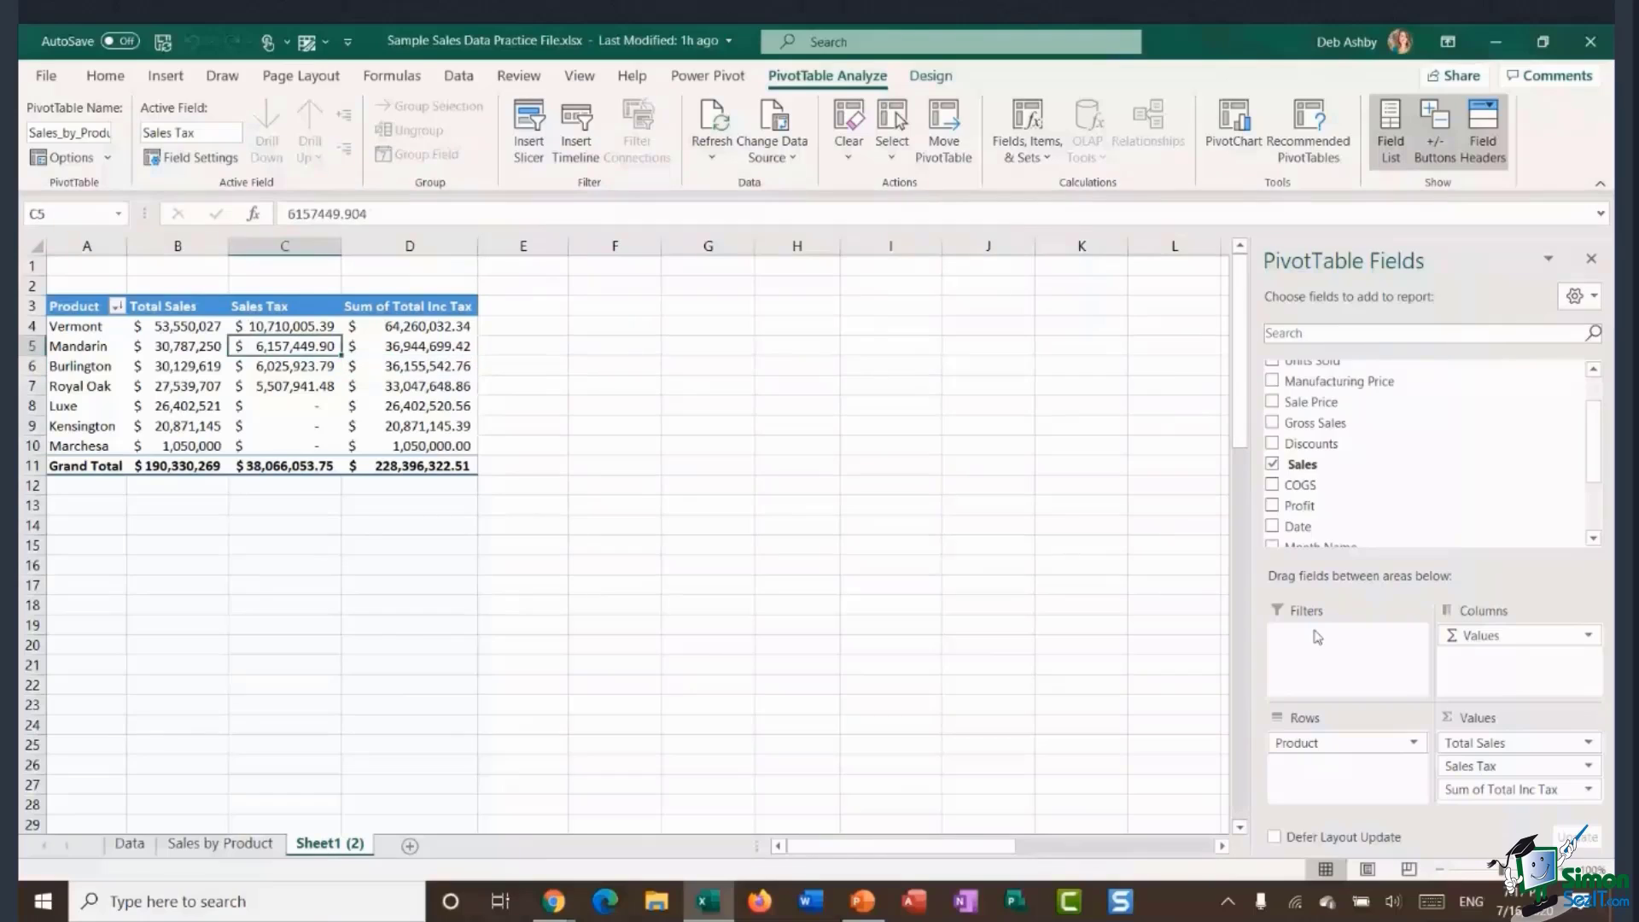
pyautogui.moveTo(1499, 792); pyautogui.dragTo(1087, 776)
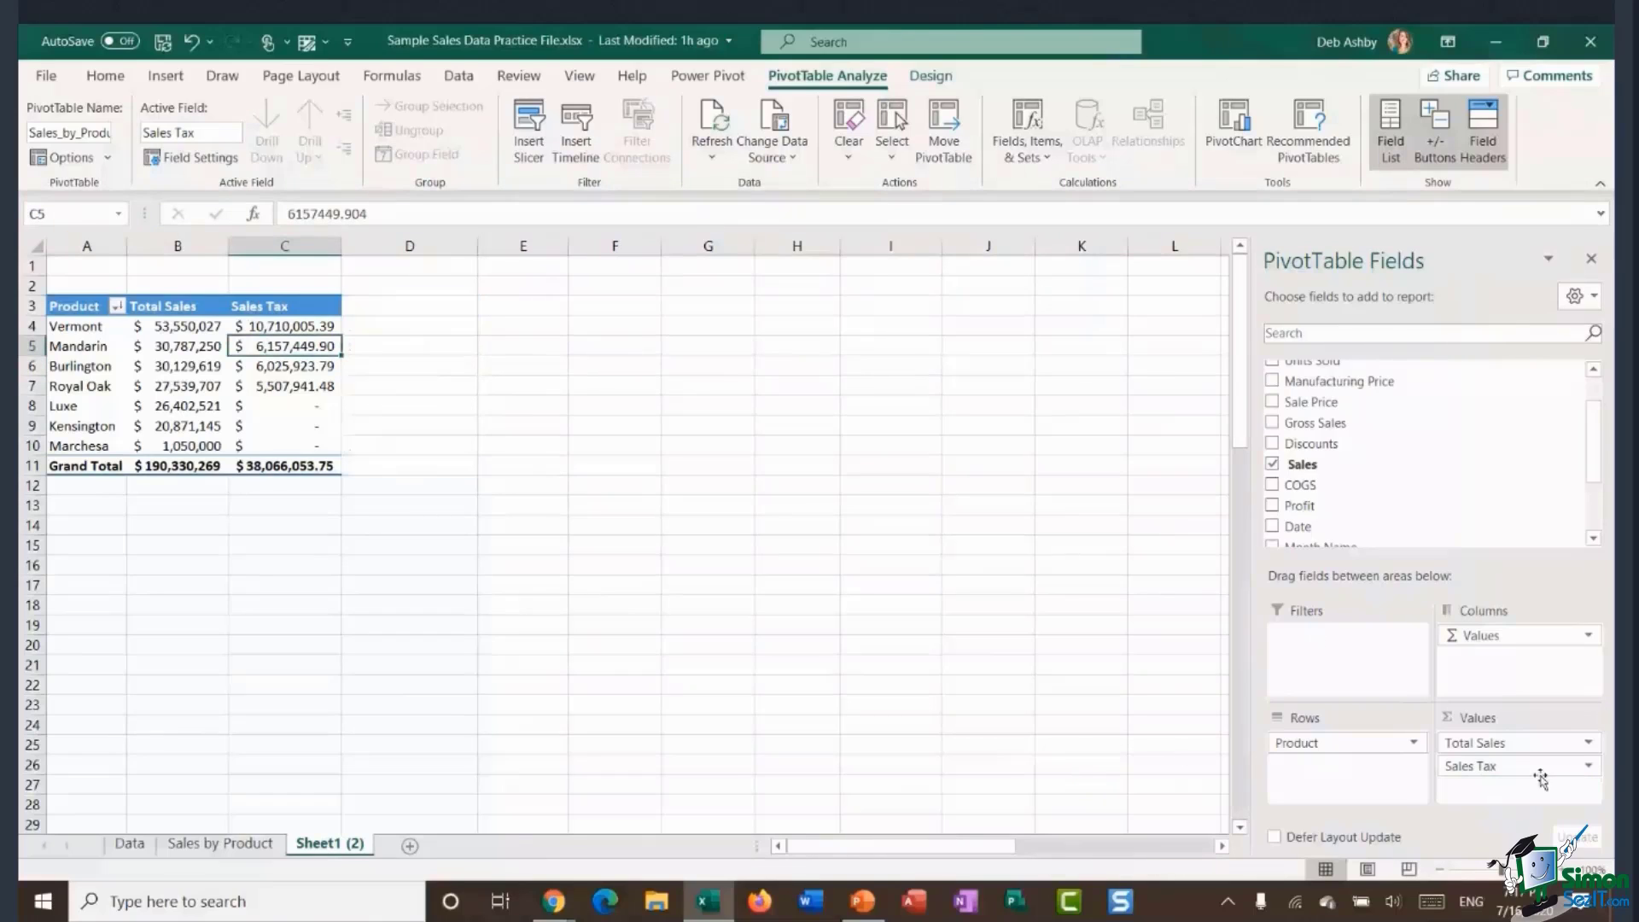
pyautogui.moveTo(1536, 766); pyautogui.dragTo(1053, 670)
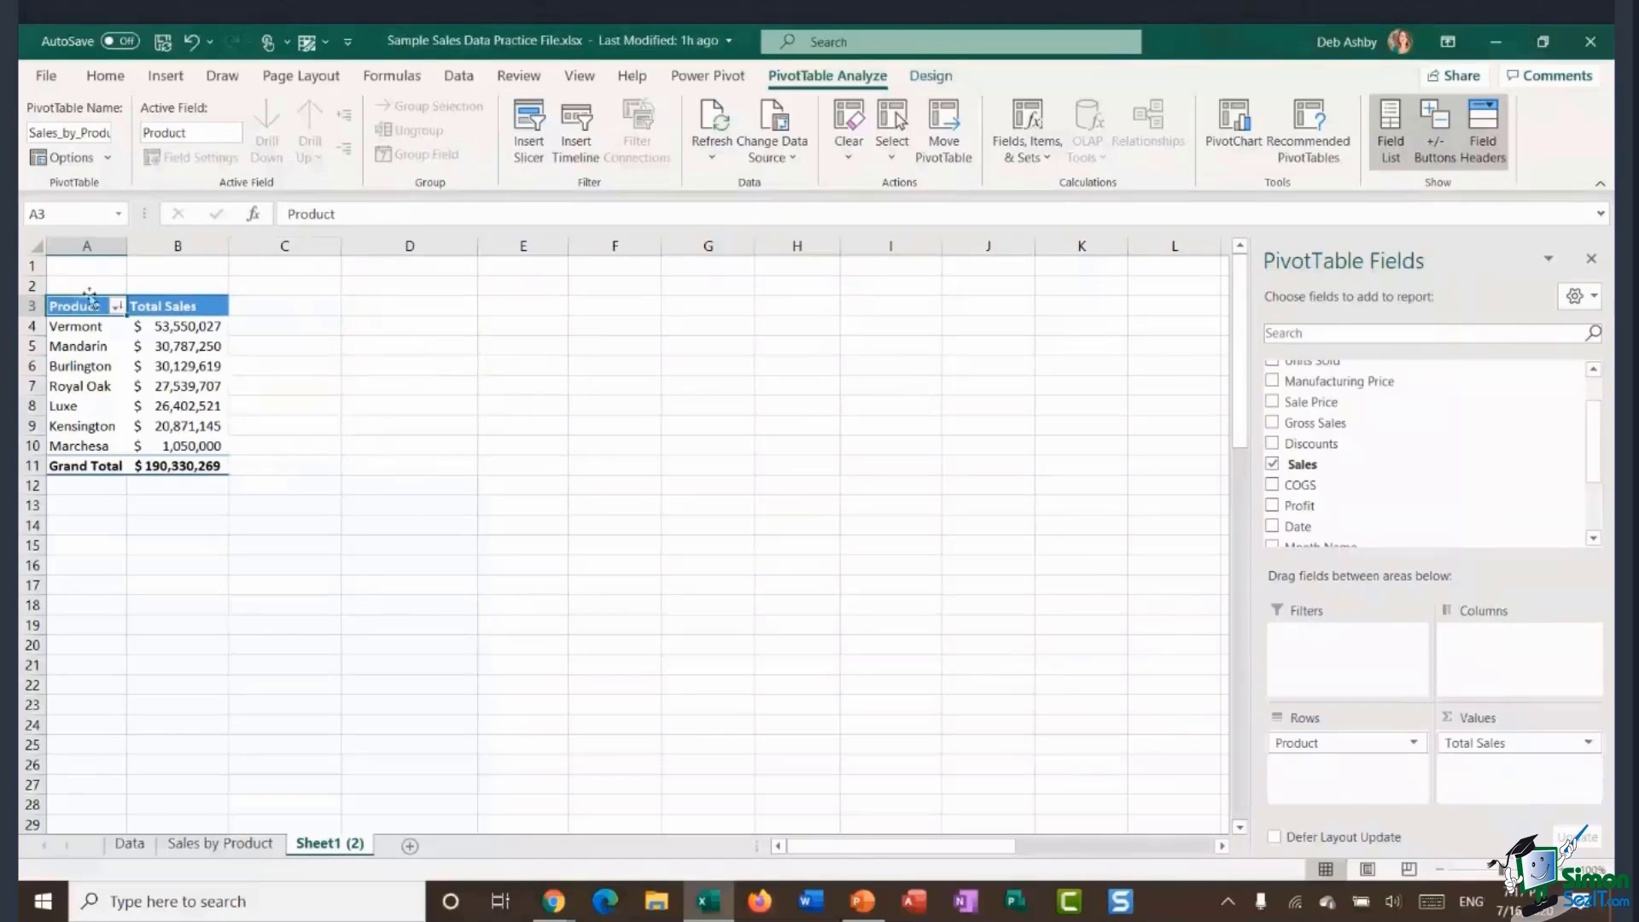
pyautogui.click(184, 363)
pyautogui.moveTo(126, 243); pyautogui.dragTo(150, 245)
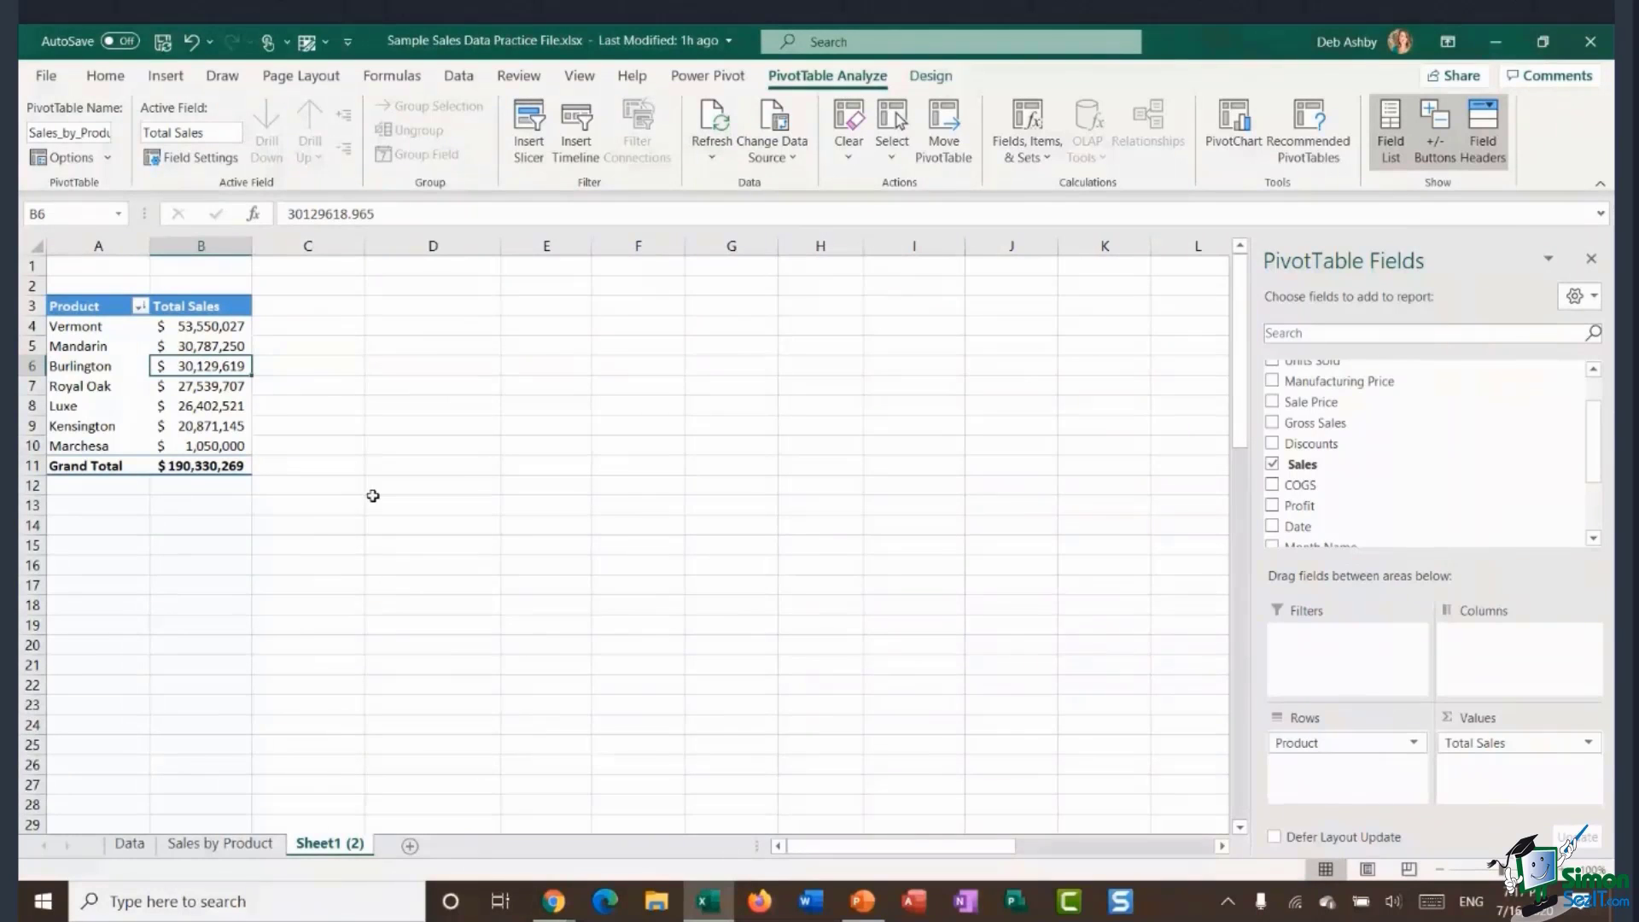
# Insert a Clustered Column PivotChart and place it beside the pivot table, about 2.57" high and 8.88" wide.
pyautogui.click(99, 368)
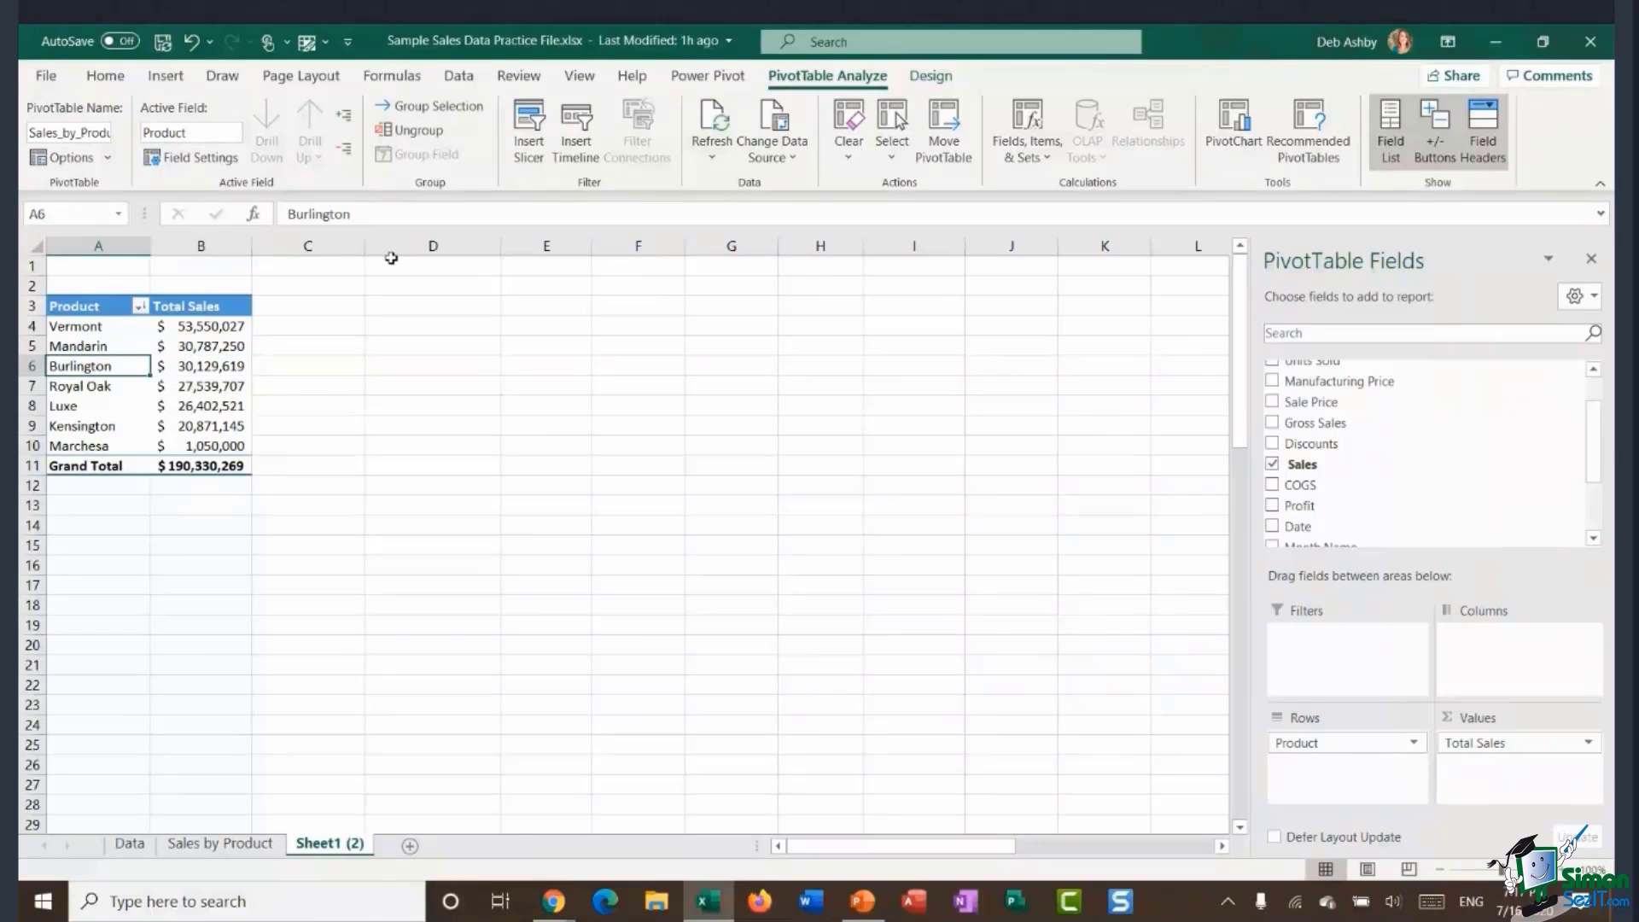
pyautogui.click(1226, 141)
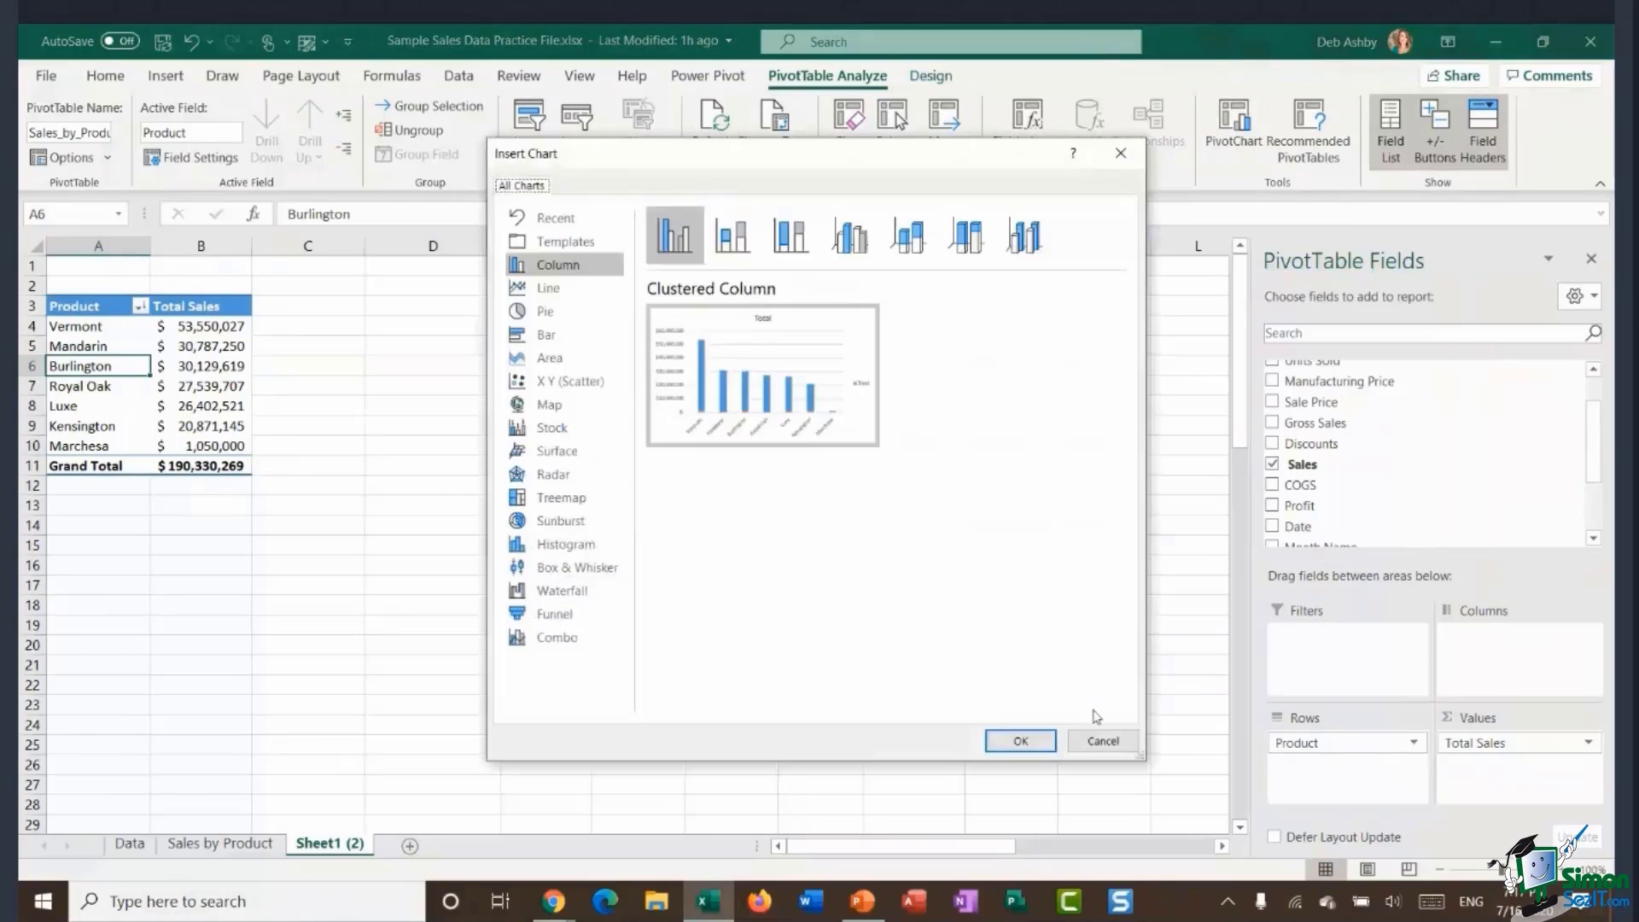
pyautogui.click(1020, 741)
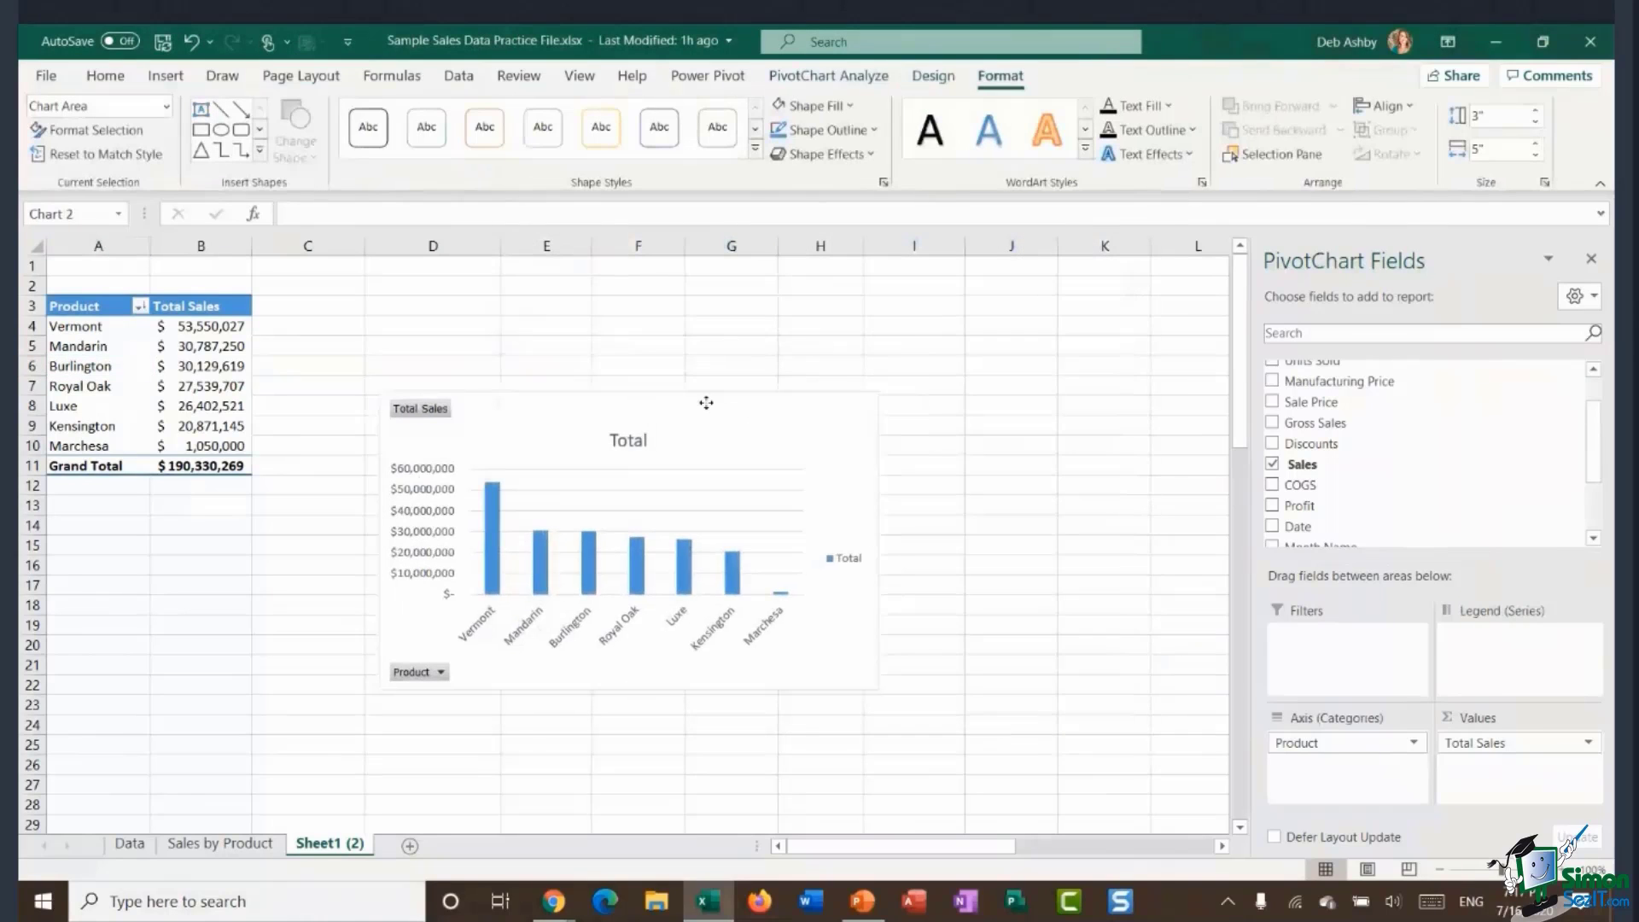
pyautogui.moveTo(706, 402); pyautogui.dragTo(633, 293)
pyautogui.moveTo(807, 433); pyautogui.dragTo(1193, 454)
pyautogui.moveTo(750, 584); pyautogui.dragTo(751, 539)
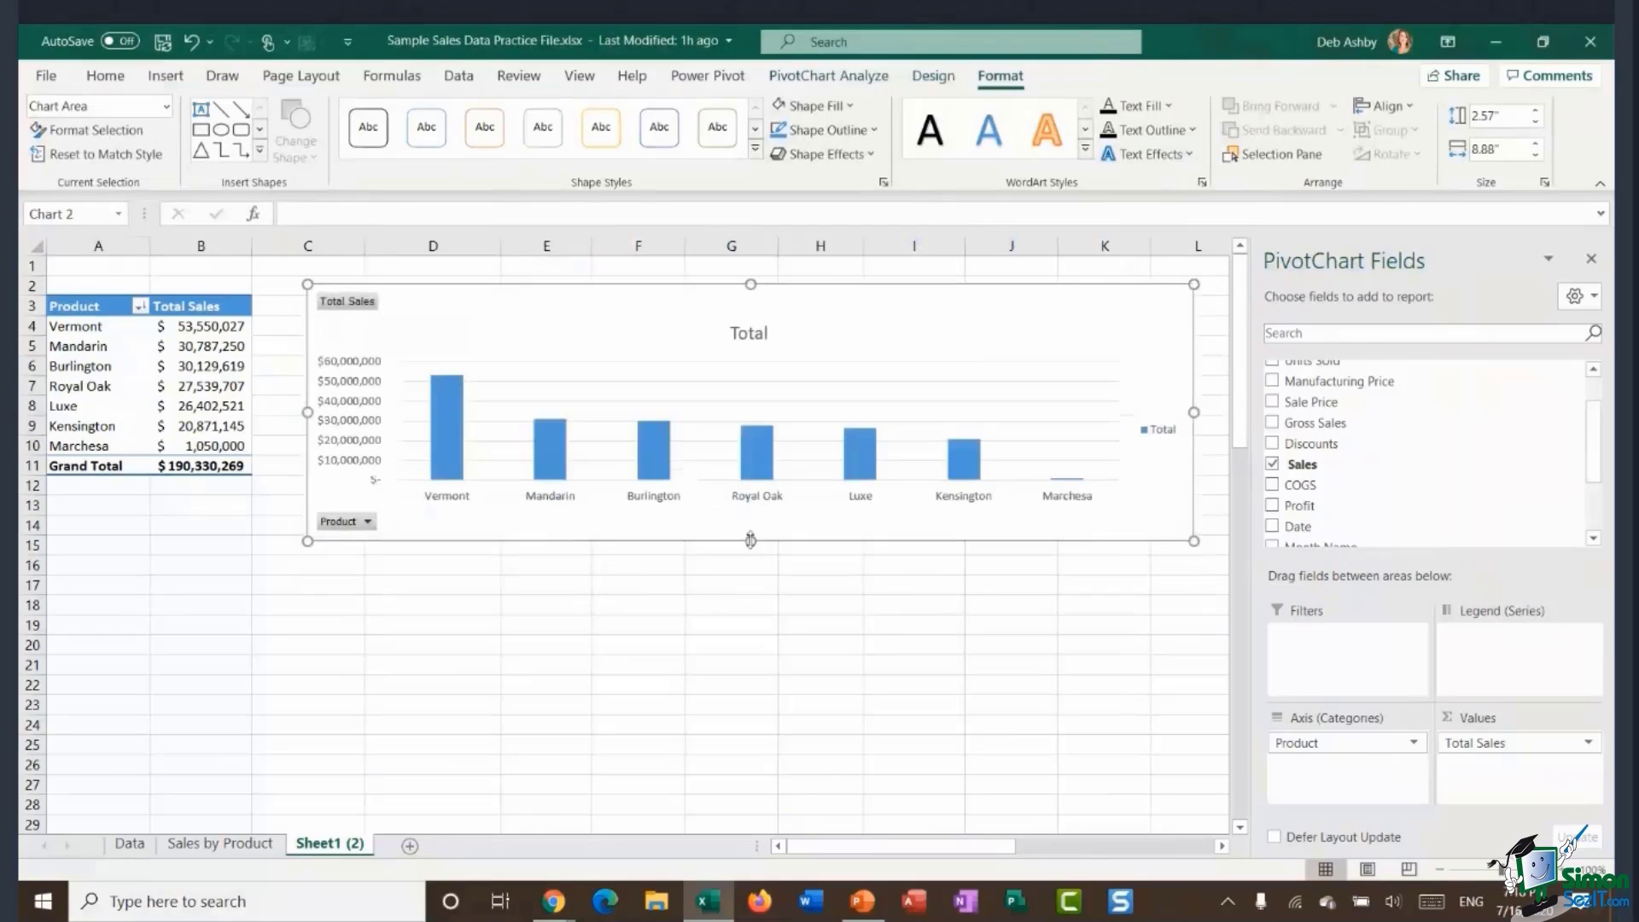
# Remove the field buttons and legend from the pivot chart and narrow it to about 8.38".
pyautogui.rightClick(353, 302)
pyautogui.click(254, 531)
pyautogui.click(1165, 424)
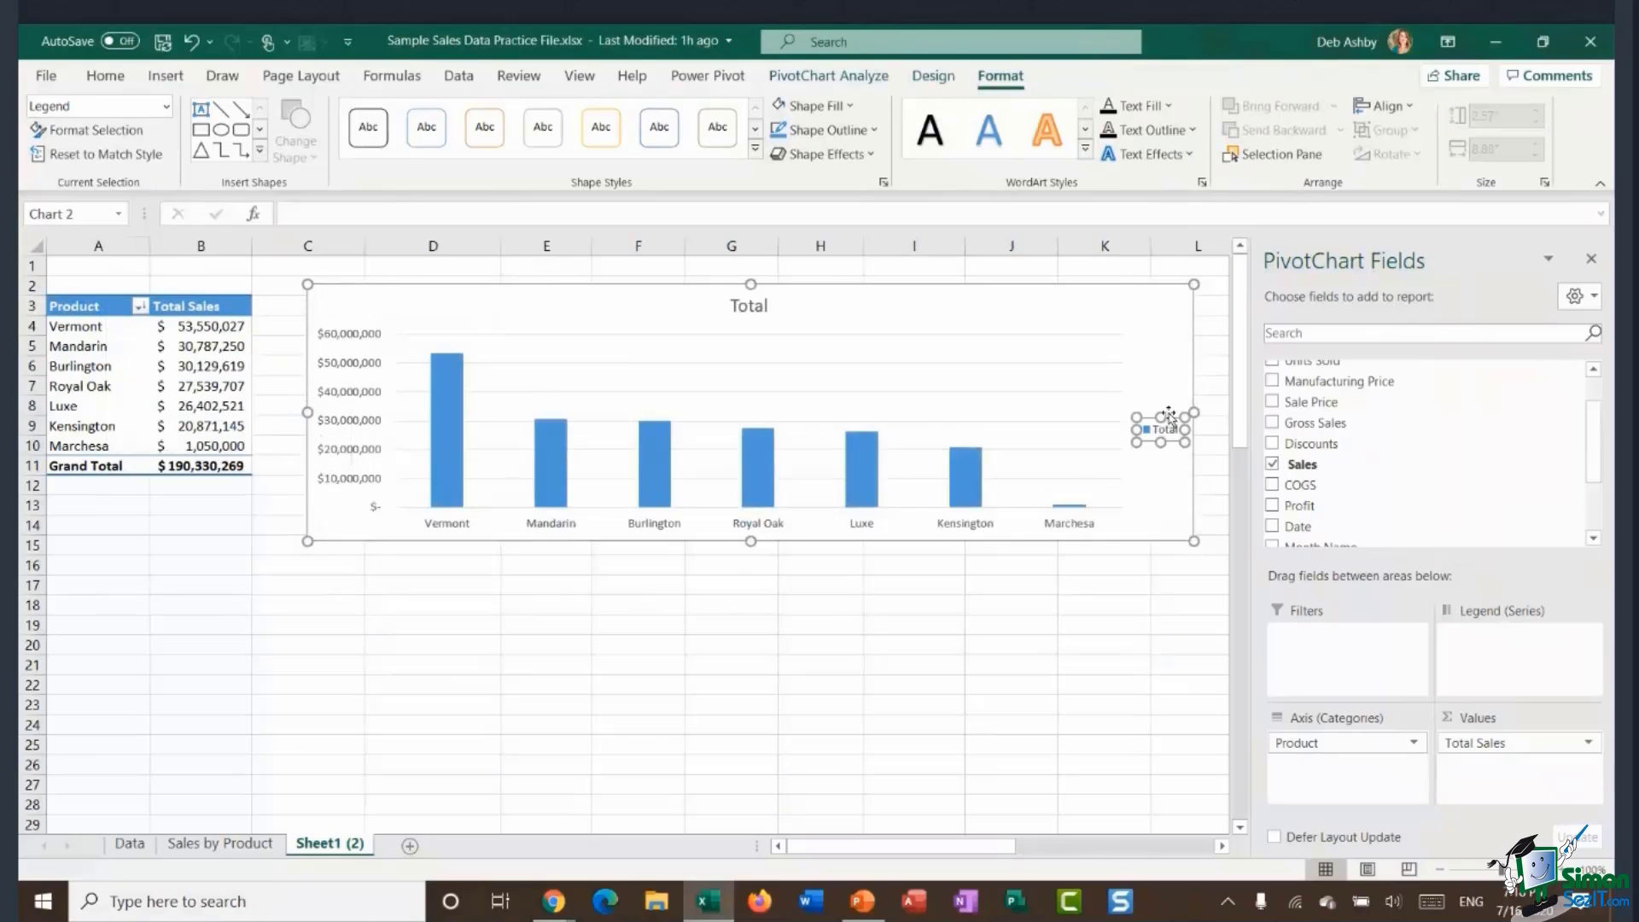
pyautogui.press('Delete')
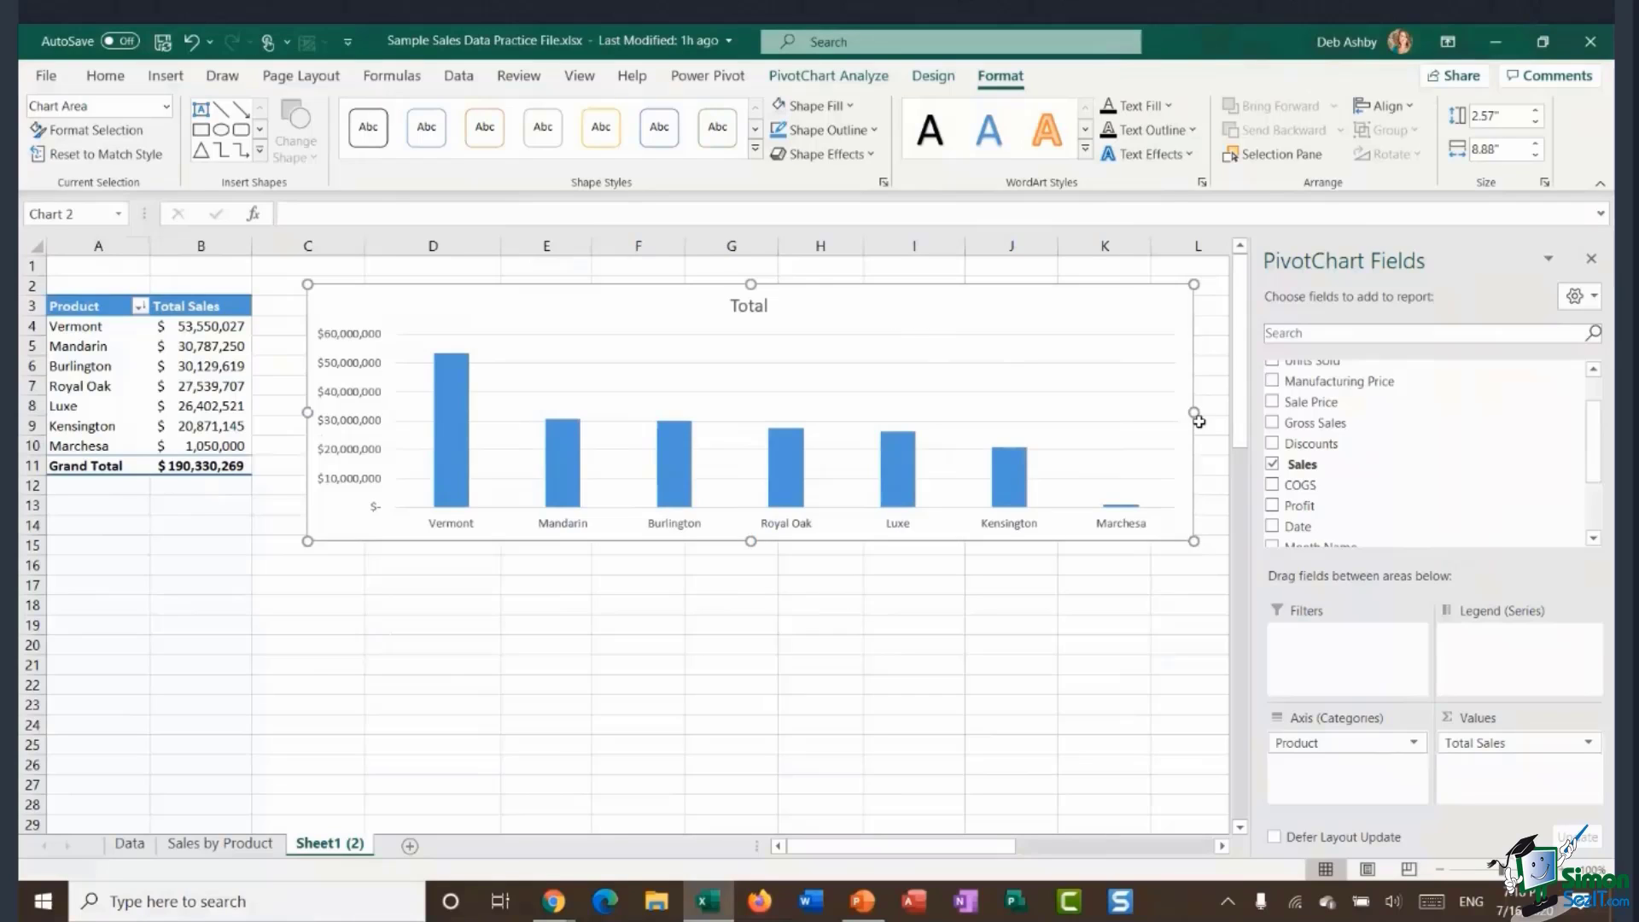
pyautogui.moveTo(1198, 421); pyautogui.dragTo(1144, 413)
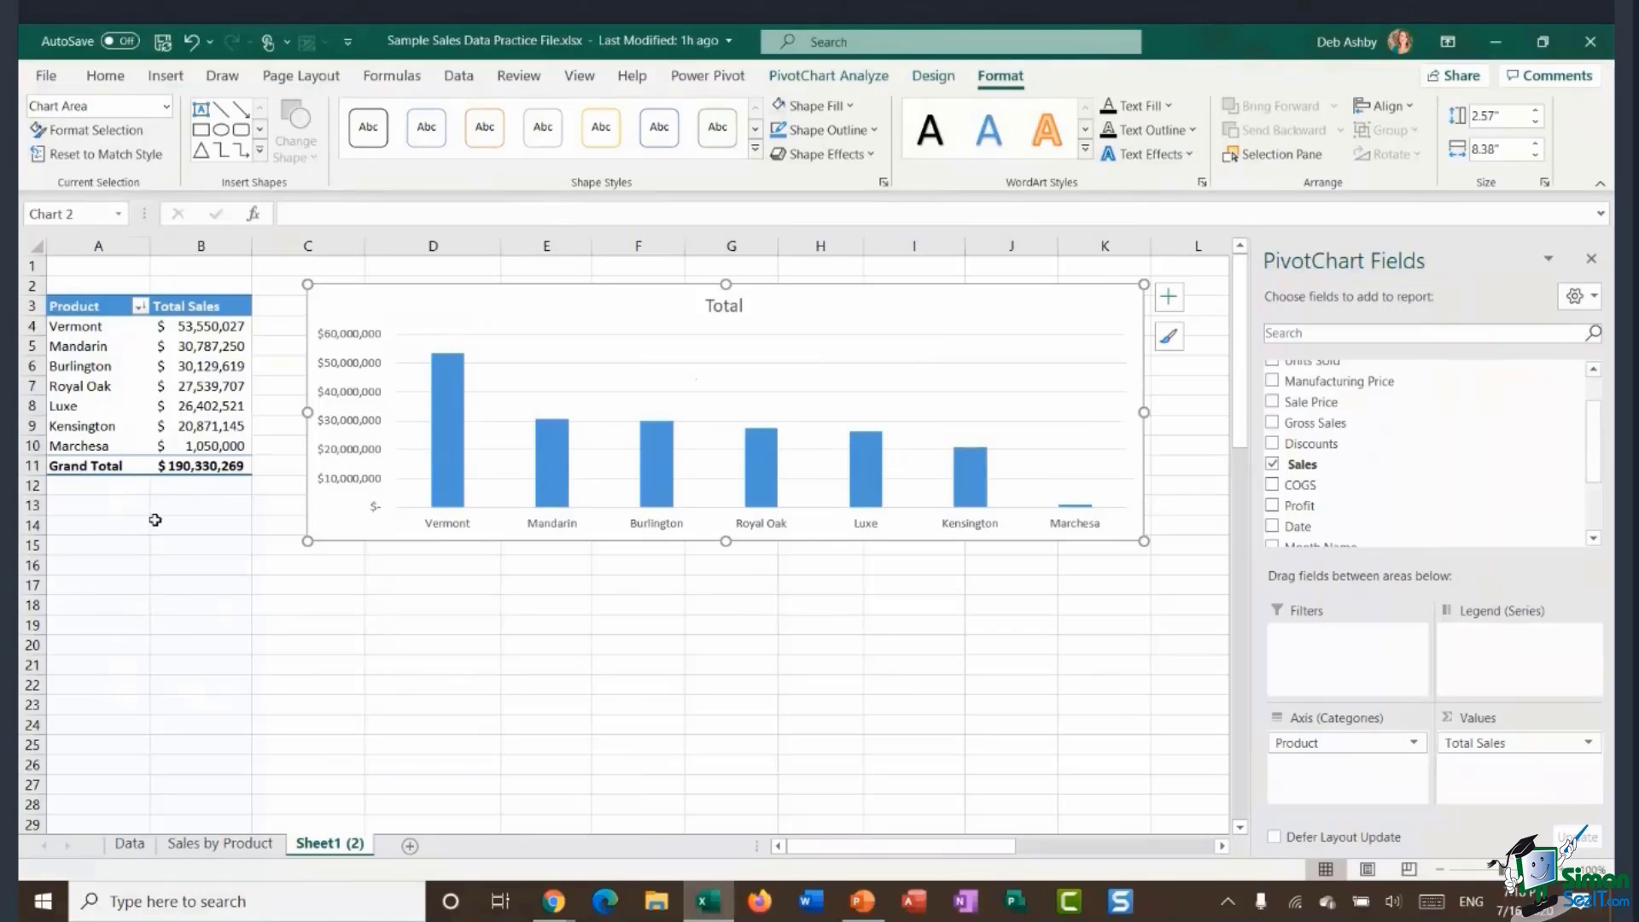
# Insert a slicer for the Country field of the pivot table.
pyautogui.click(93, 367)
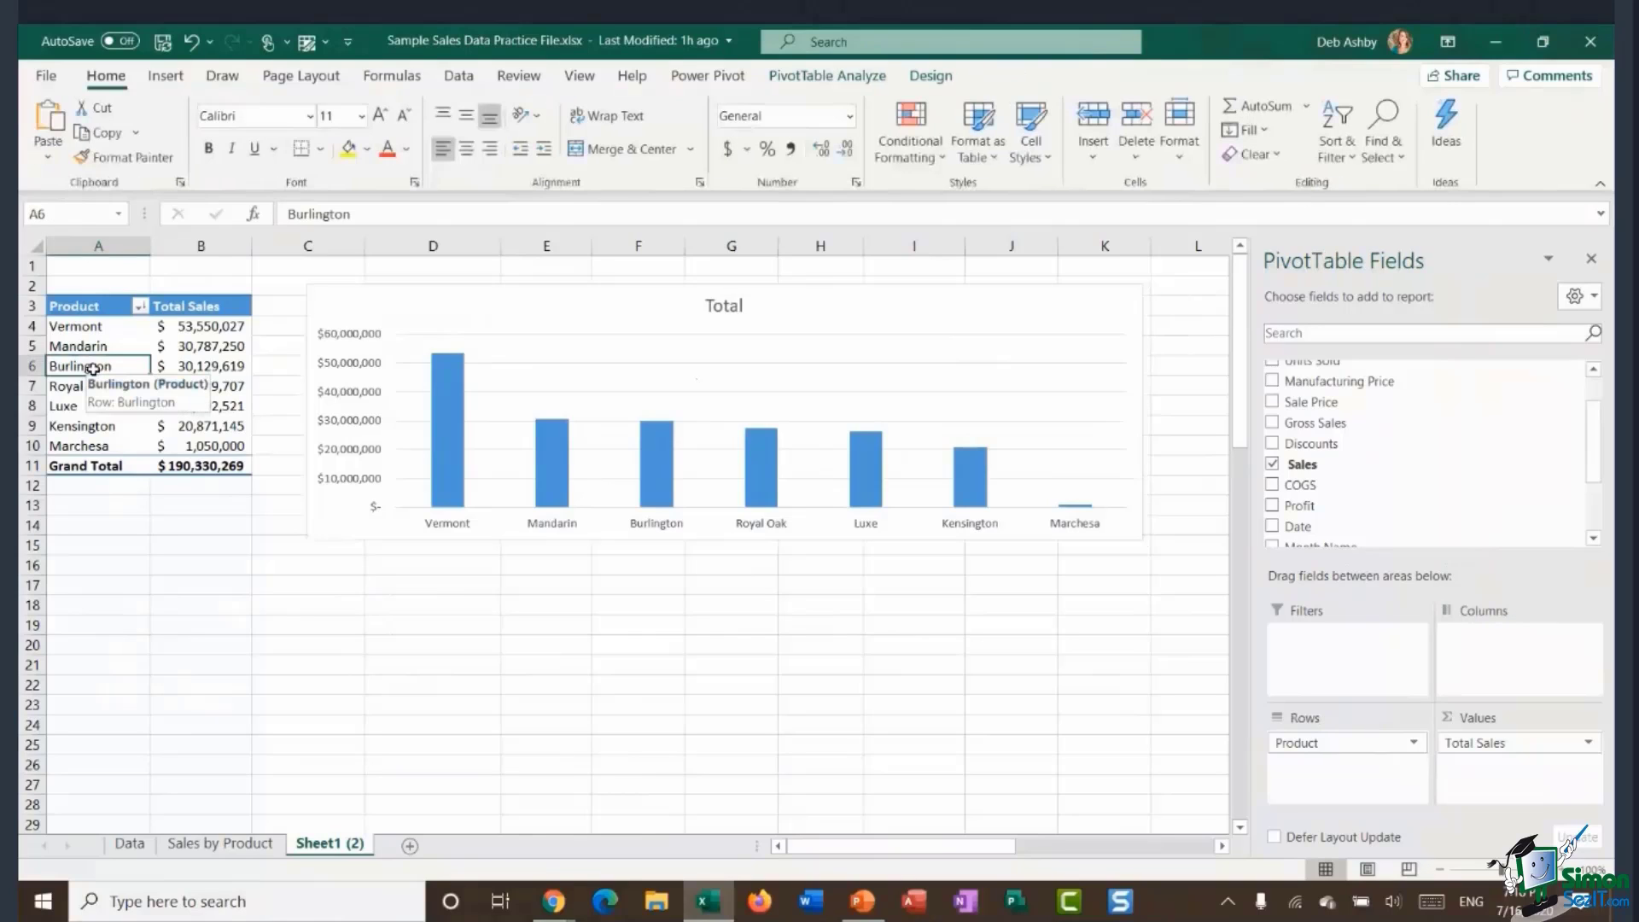
pyautogui.click(827, 76)
pyautogui.click(526, 134)
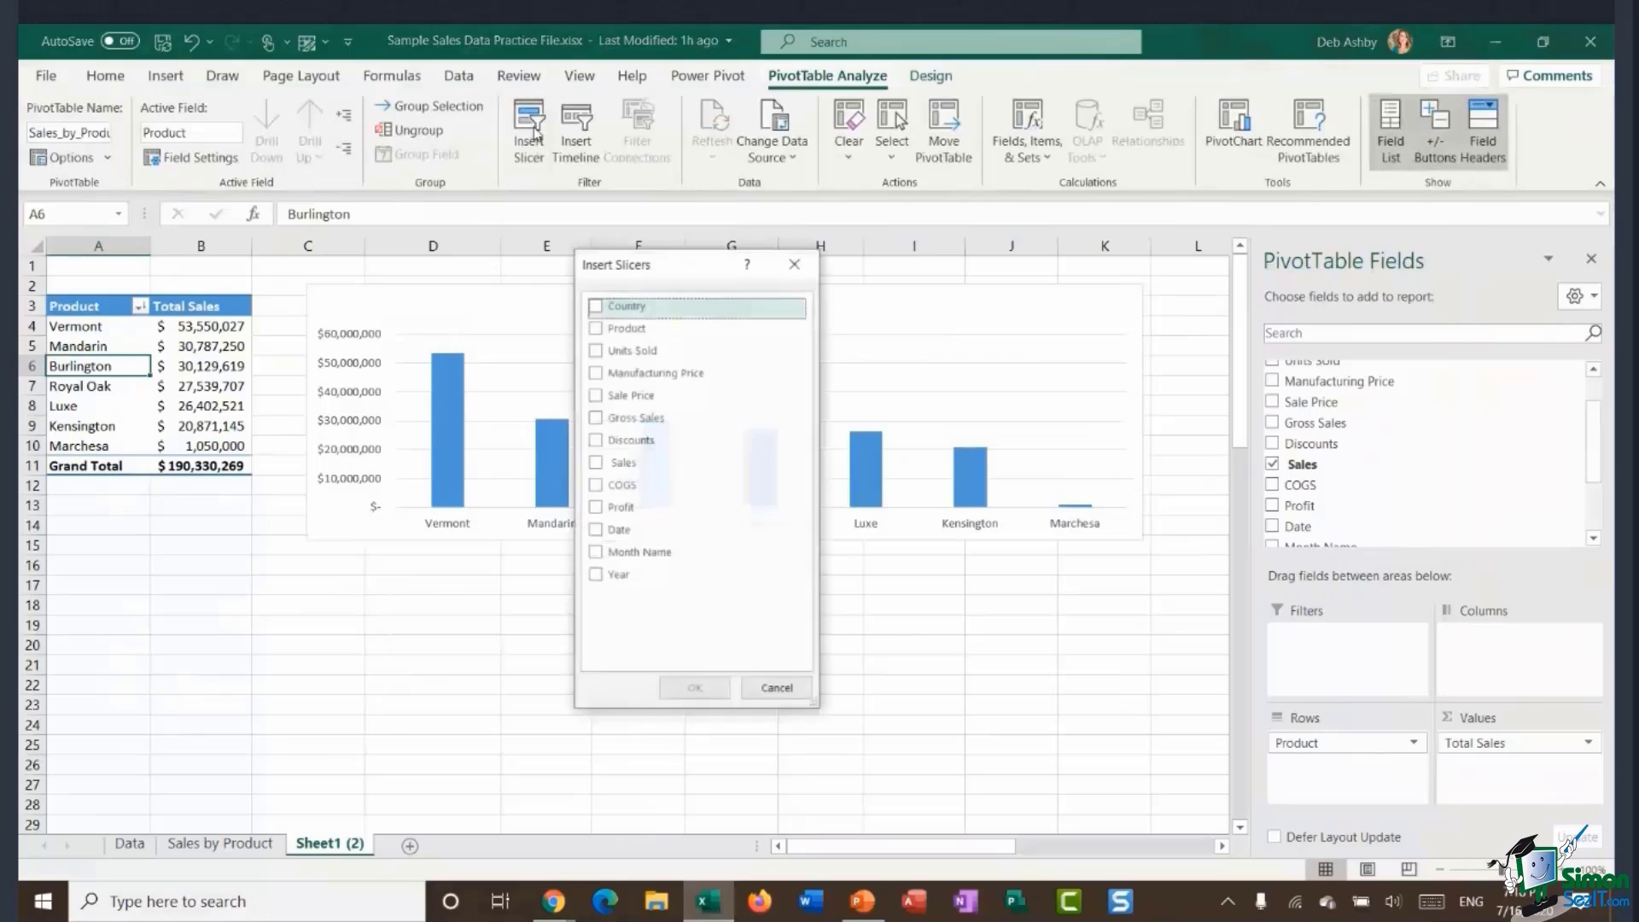
pyautogui.moveTo(680, 279); pyautogui.dragTo(525, 309)
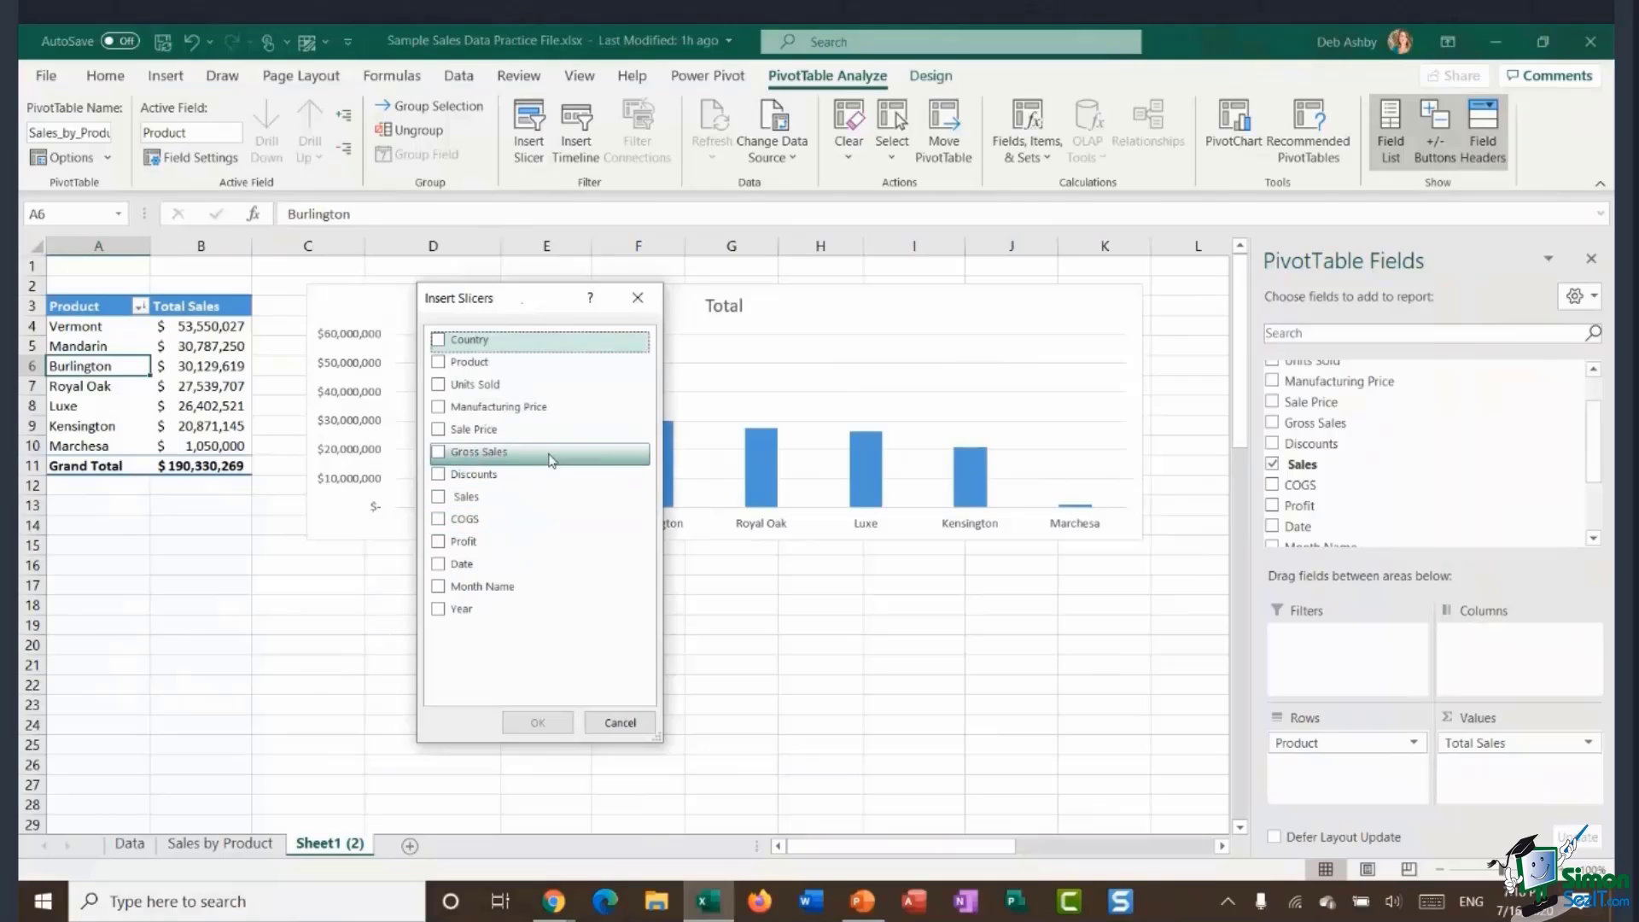
pyautogui.click(444, 343)
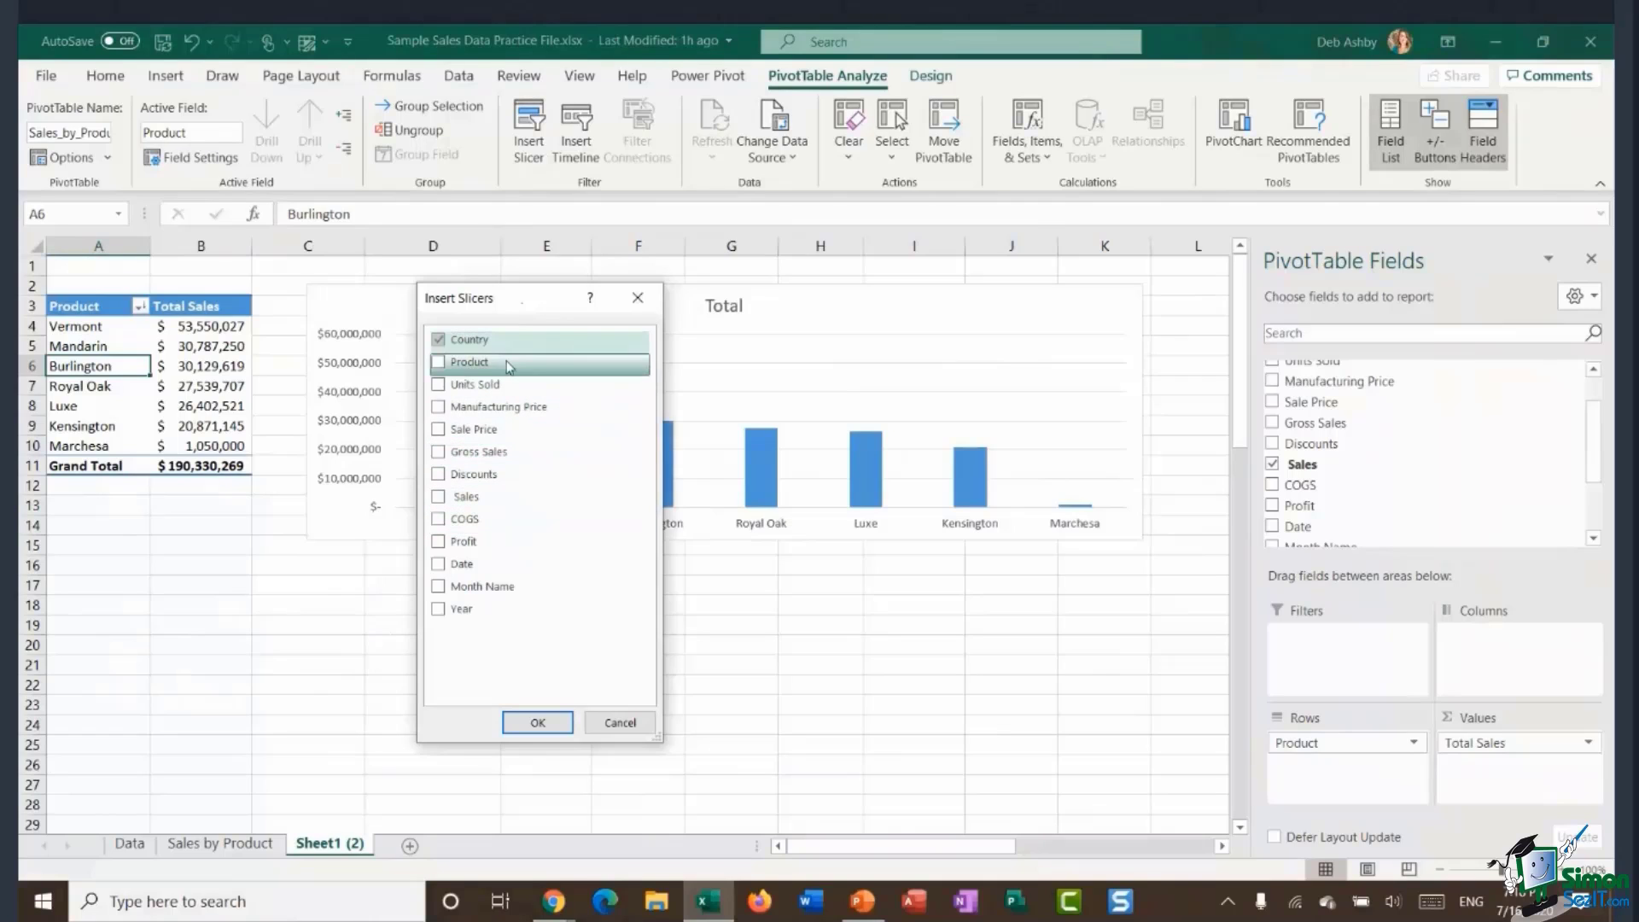
pyautogui.click(538, 722)
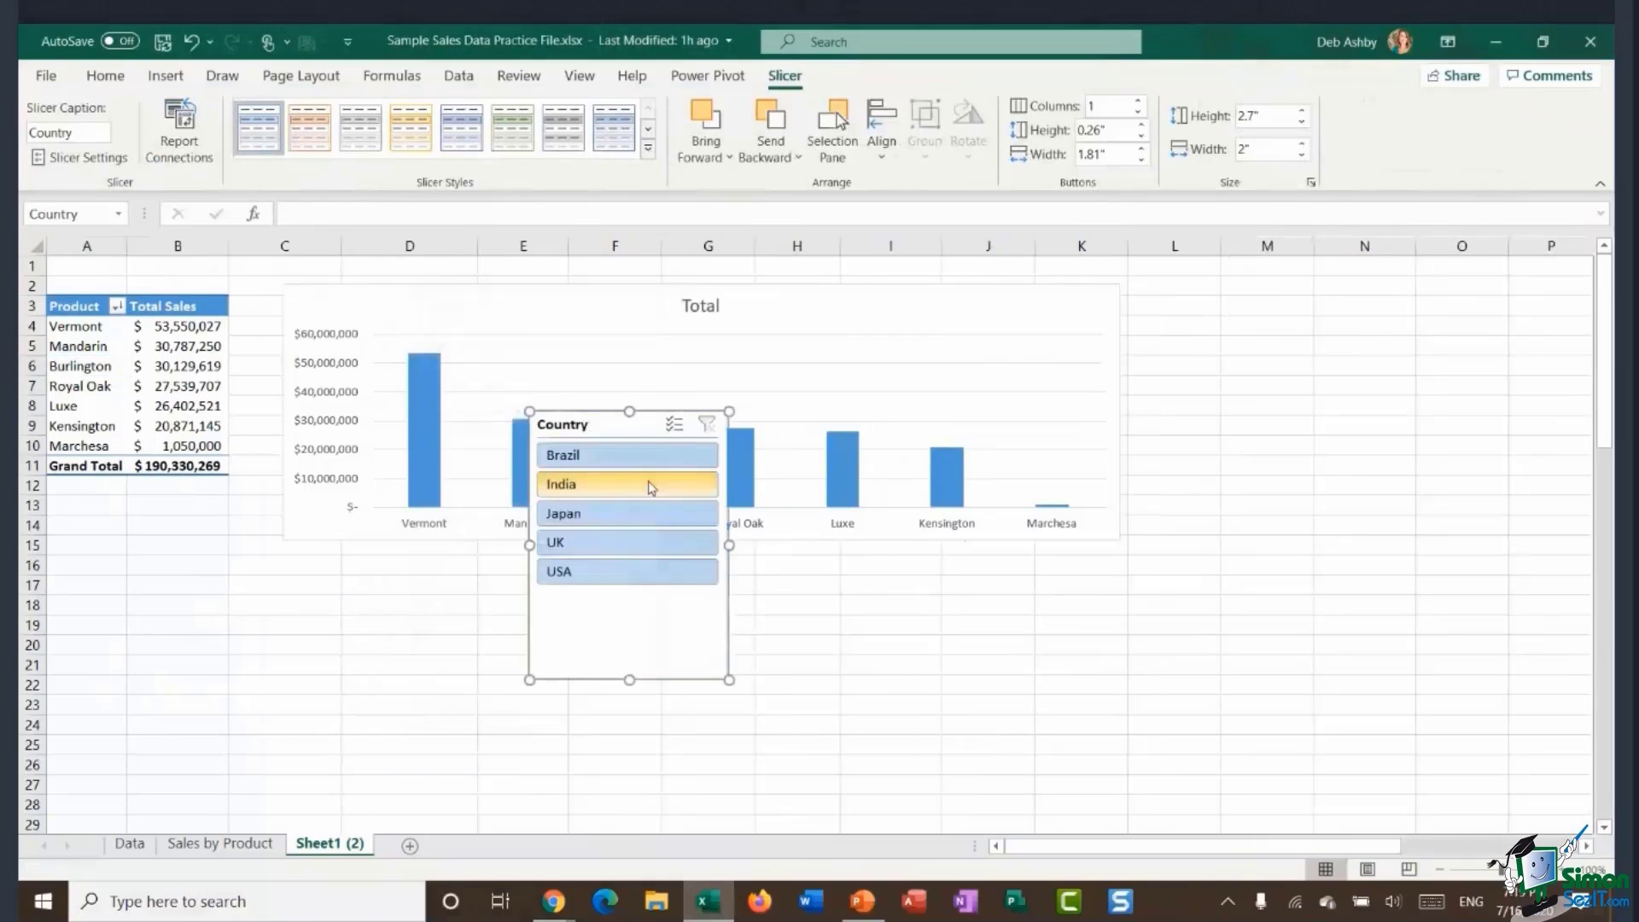
# Place the Country slicer below the pivot table and shorten it to about 1.86" high.
pyautogui.moveTo(585, 425); pyautogui.dragTo(110, 510)
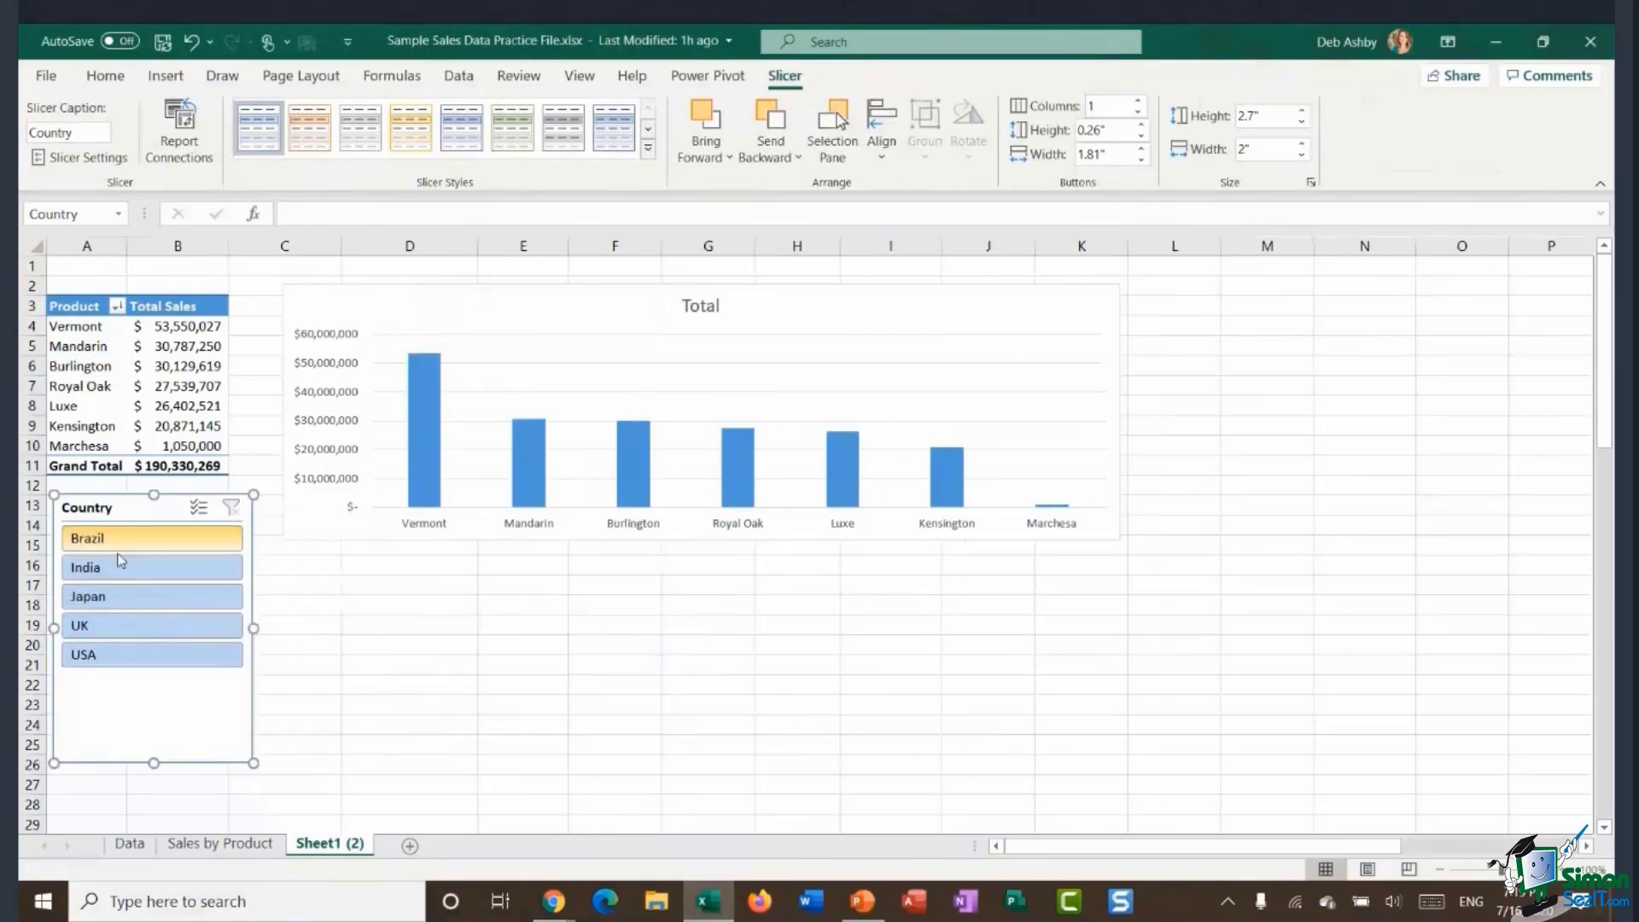
pyautogui.moveTo(153, 762); pyautogui.dragTo(154, 693)
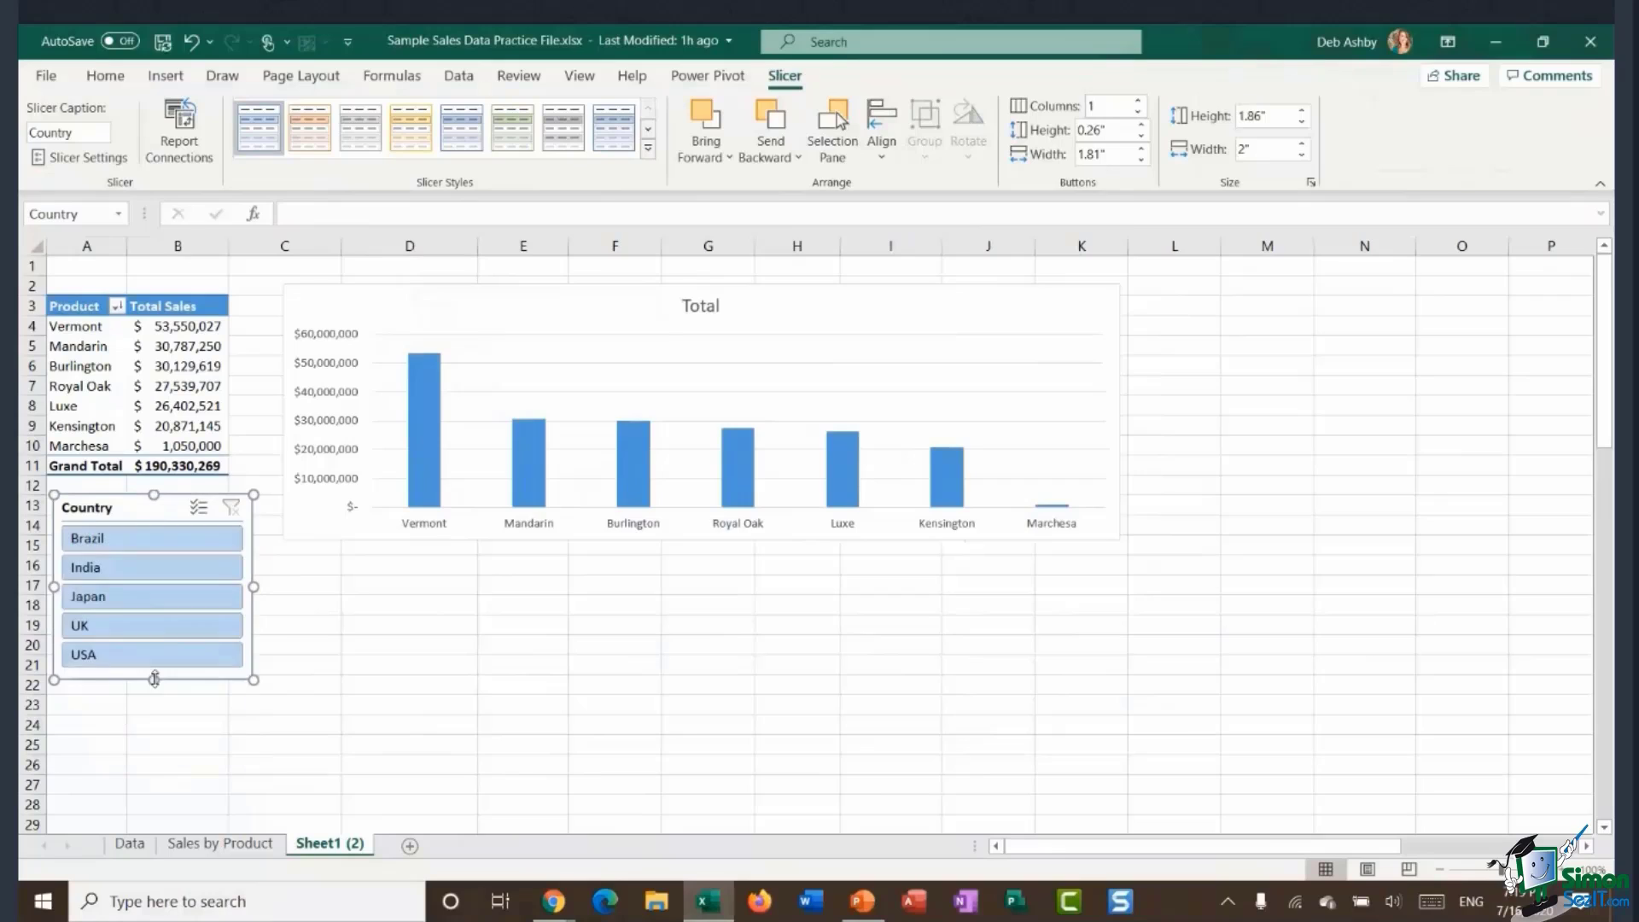
pyautogui.moveTo(122, 510); pyautogui.dragTo(122, 526)
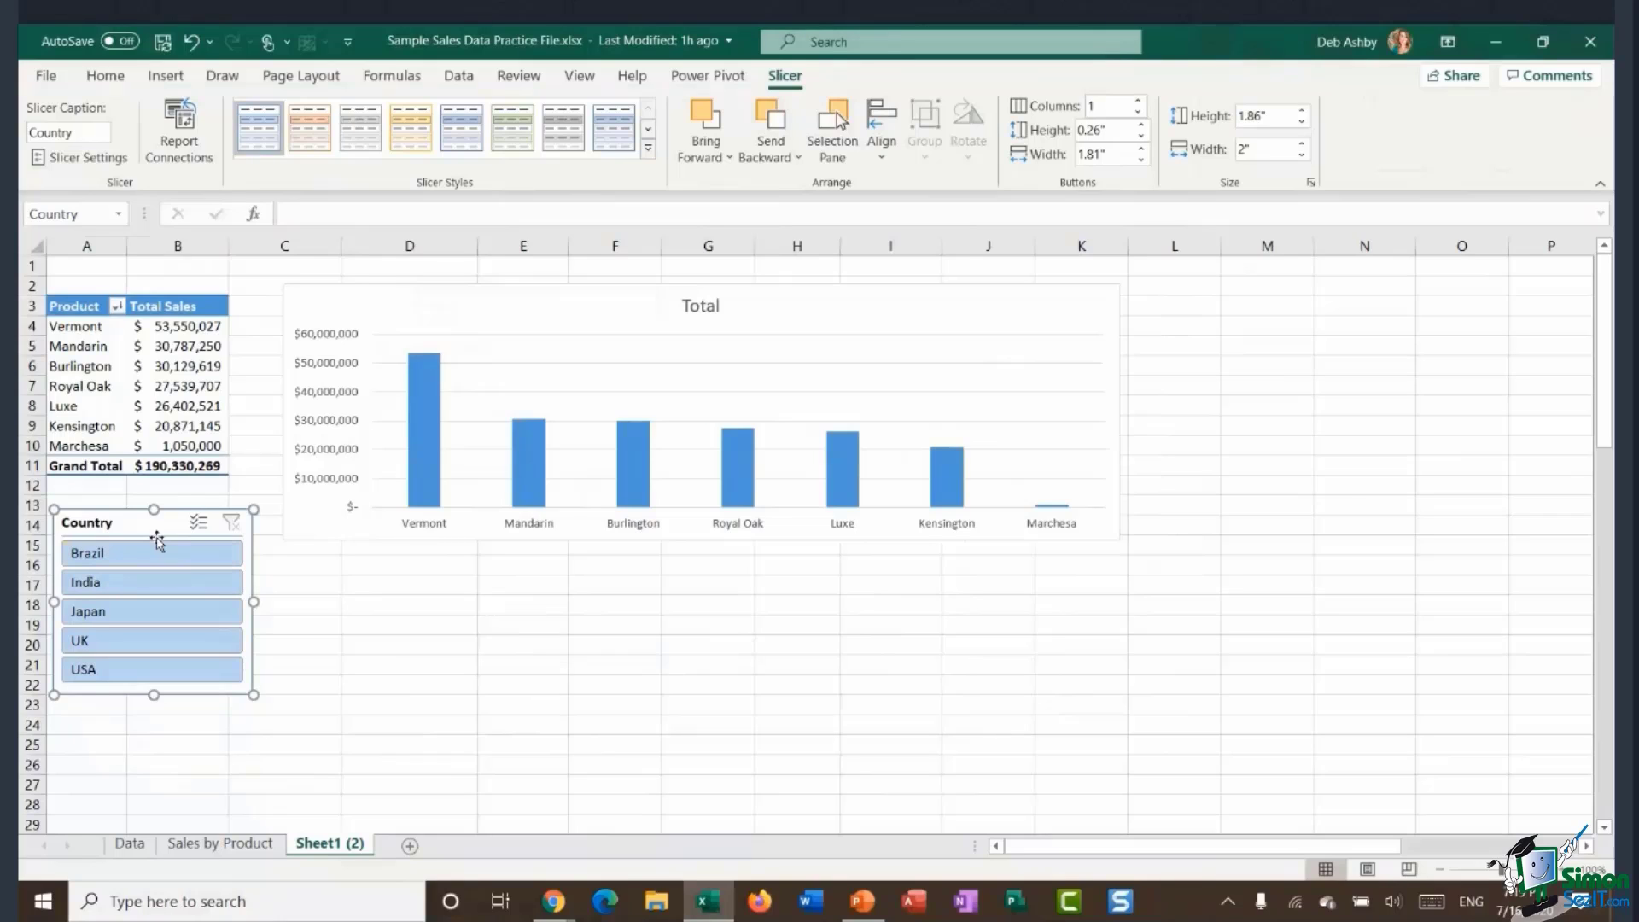
pyautogui.moveTo(111, 524); pyautogui.dragTo(114, 541)
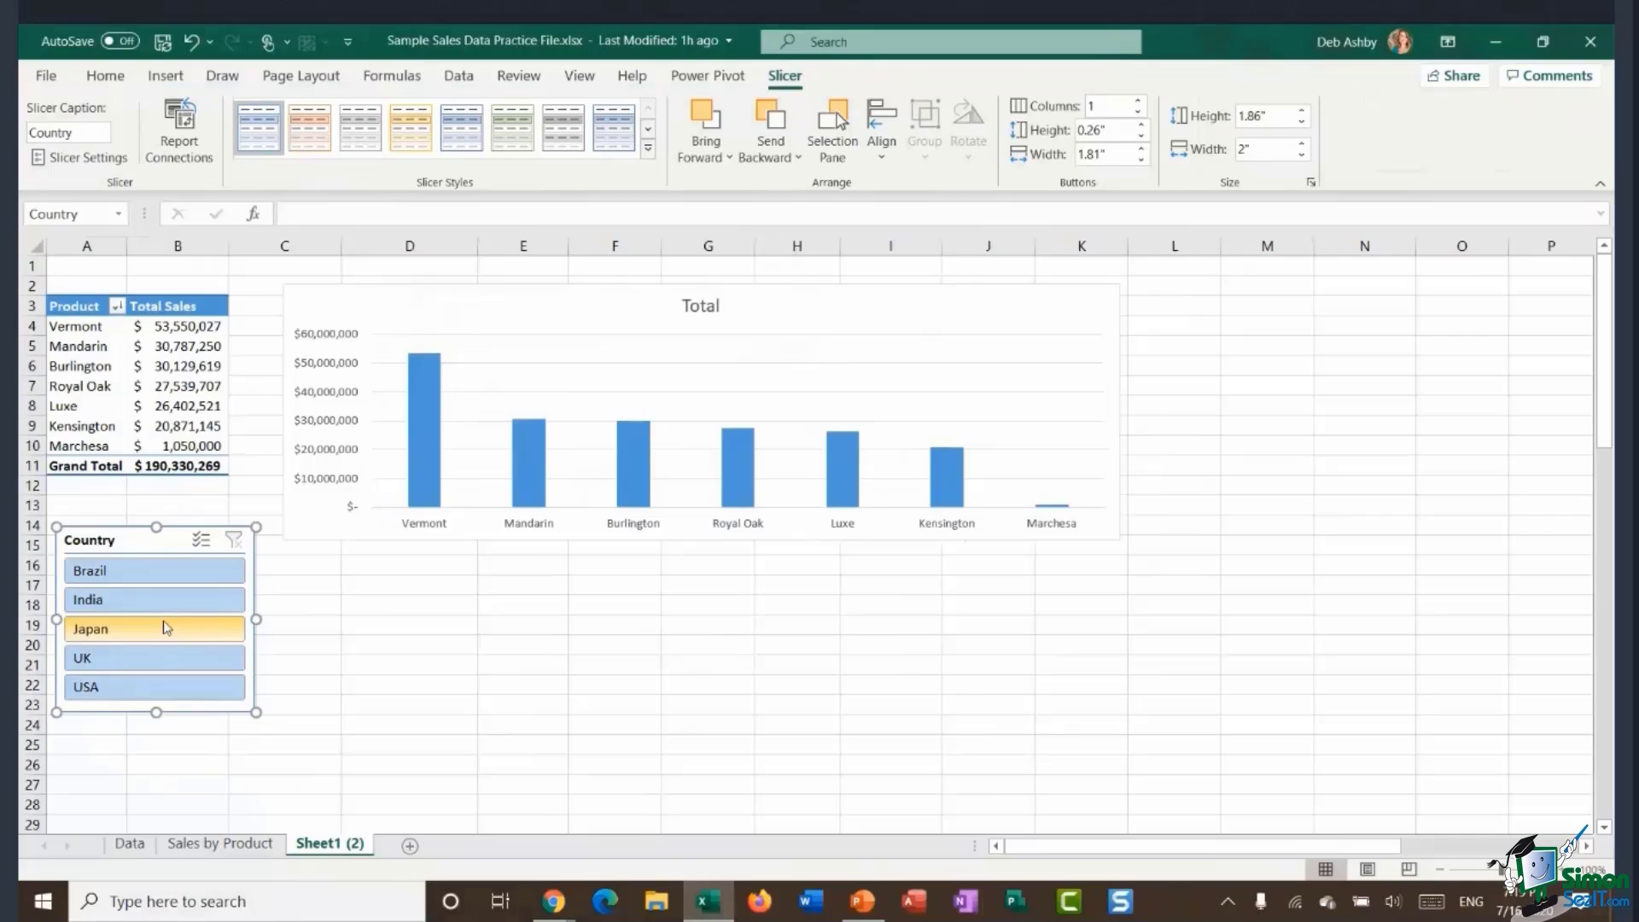
# Filter the pivot table and chart to Brazil and India using multi-select in the Country slicer.
pyautogui.click(131, 573)
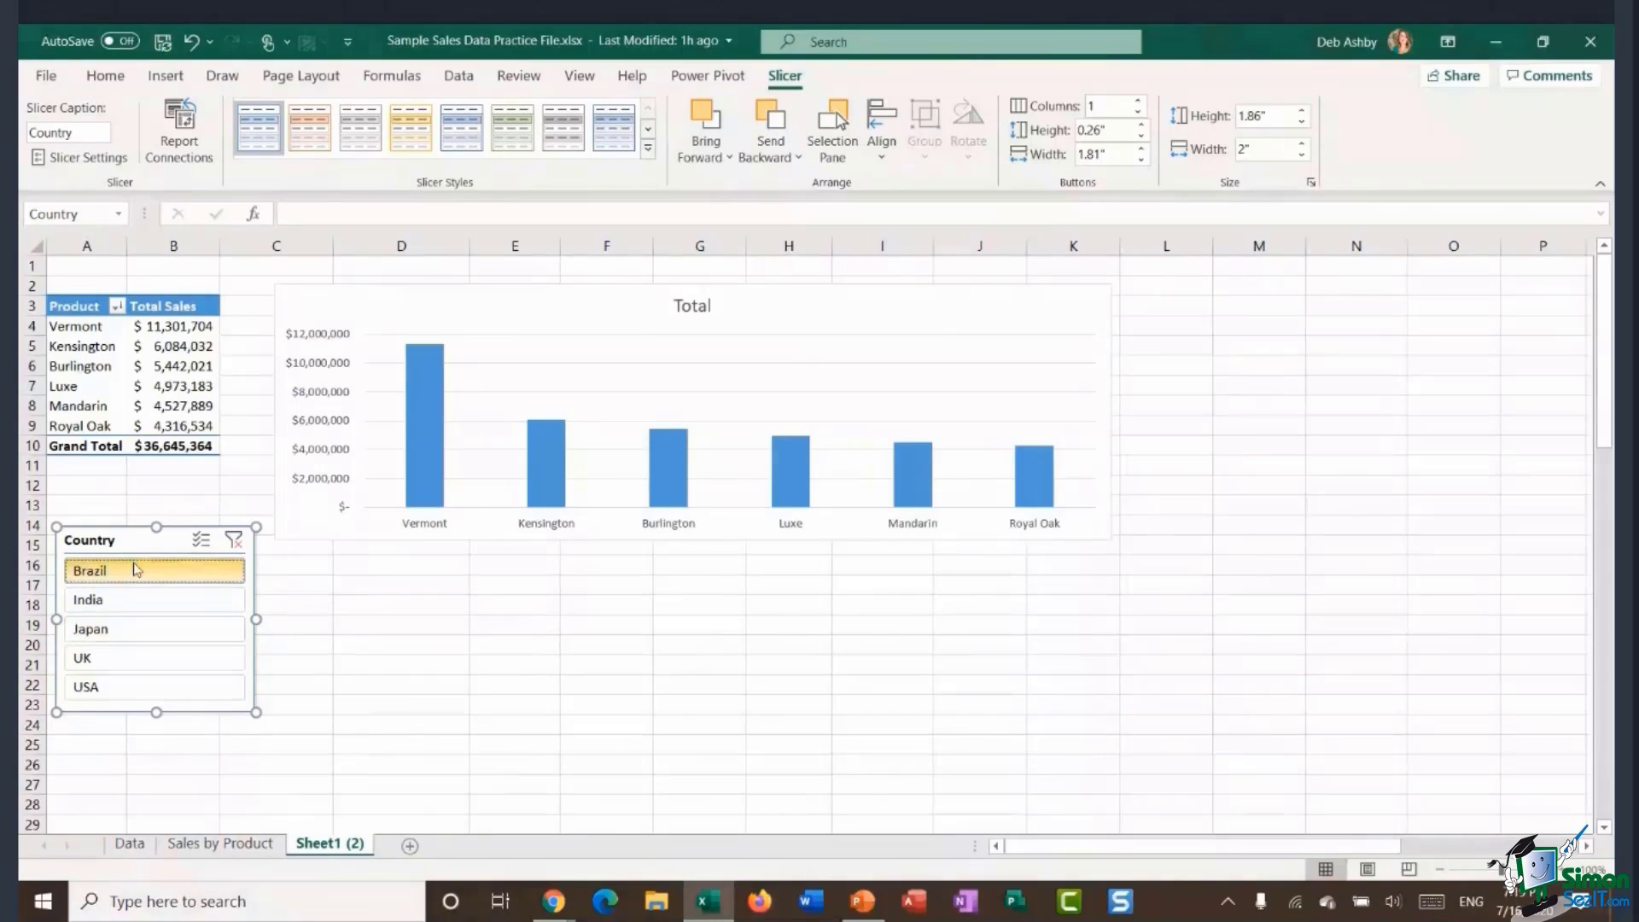
pyautogui.click(201, 539)
pyautogui.click(188, 608)
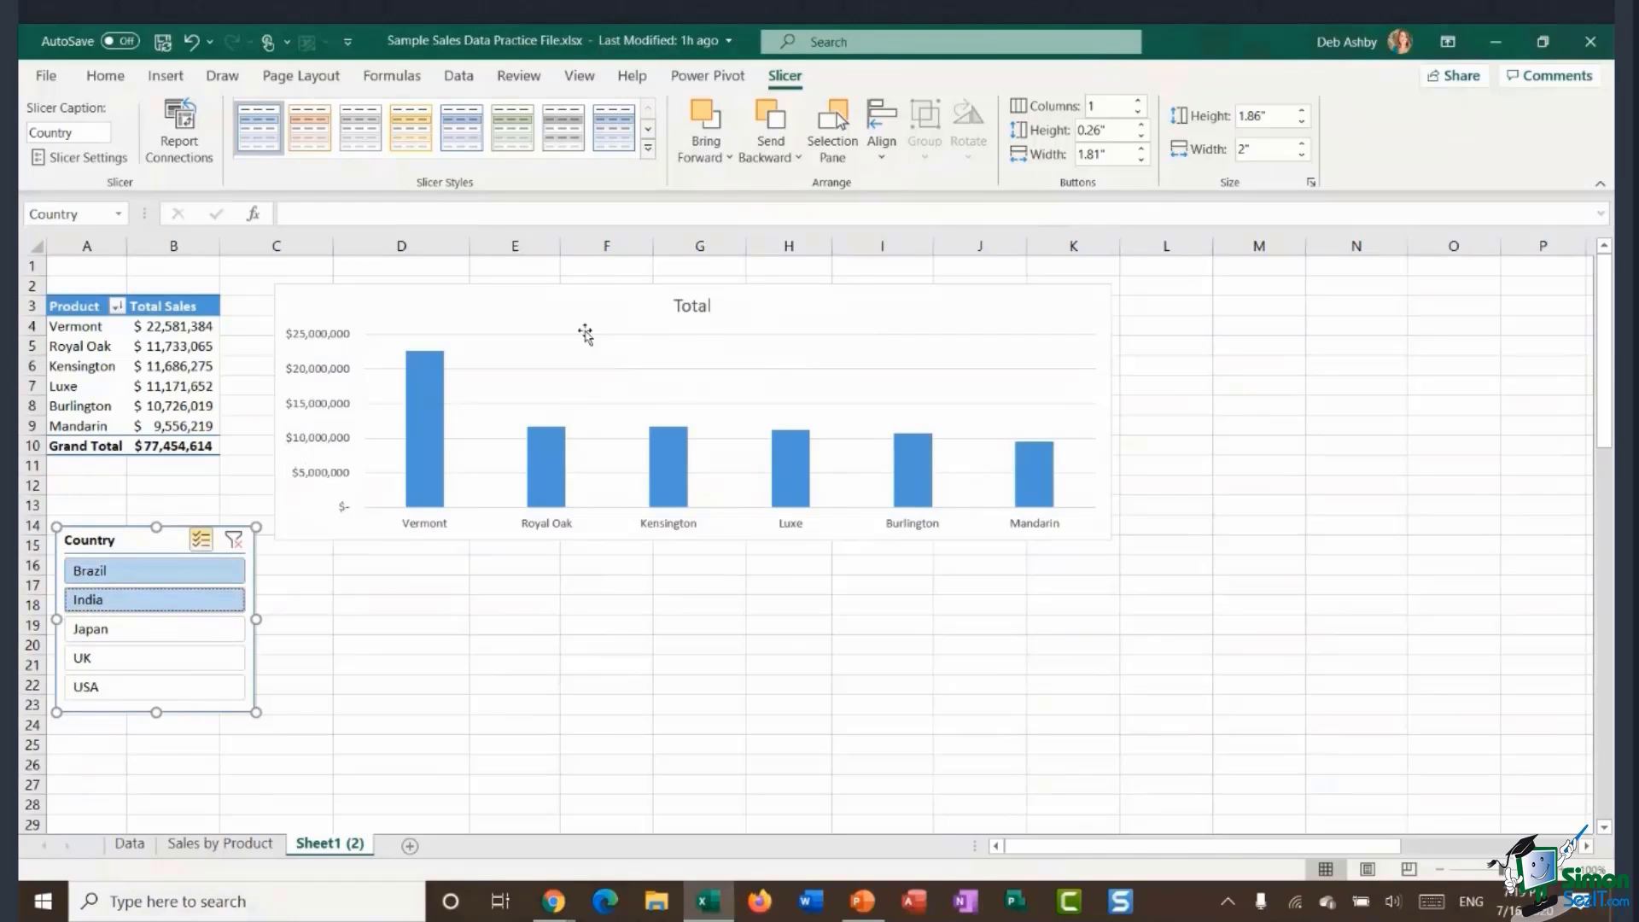
pyautogui.click(174, 570)
pyautogui.click(453, 624)
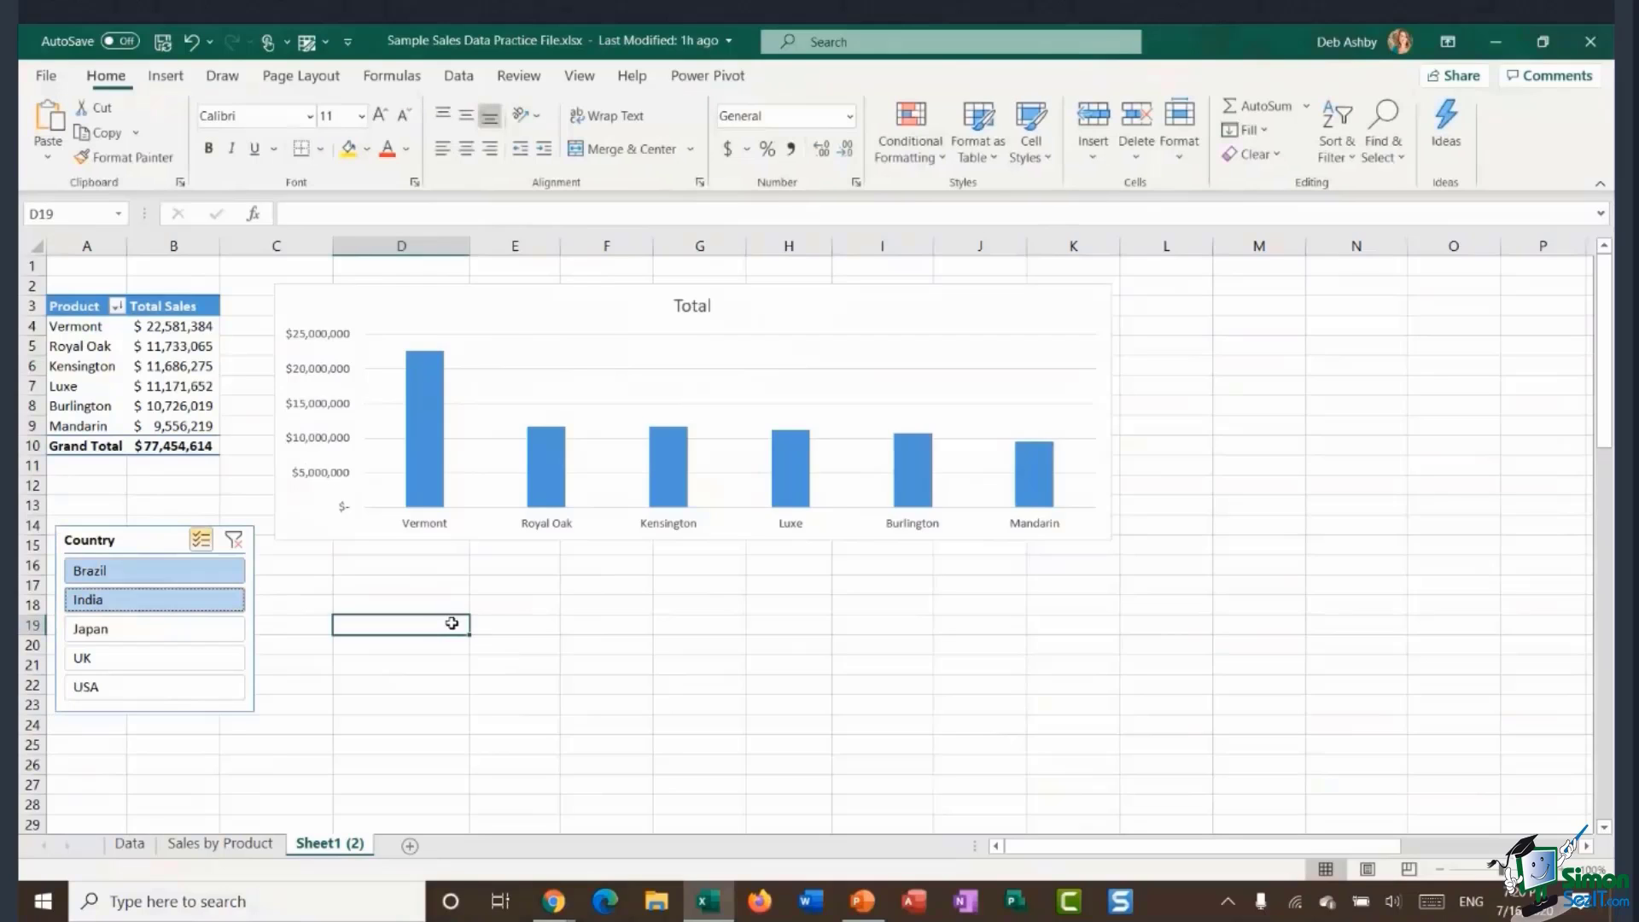
# Add a new worksheet and name it Helper.
pyautogui.click(410, 848)
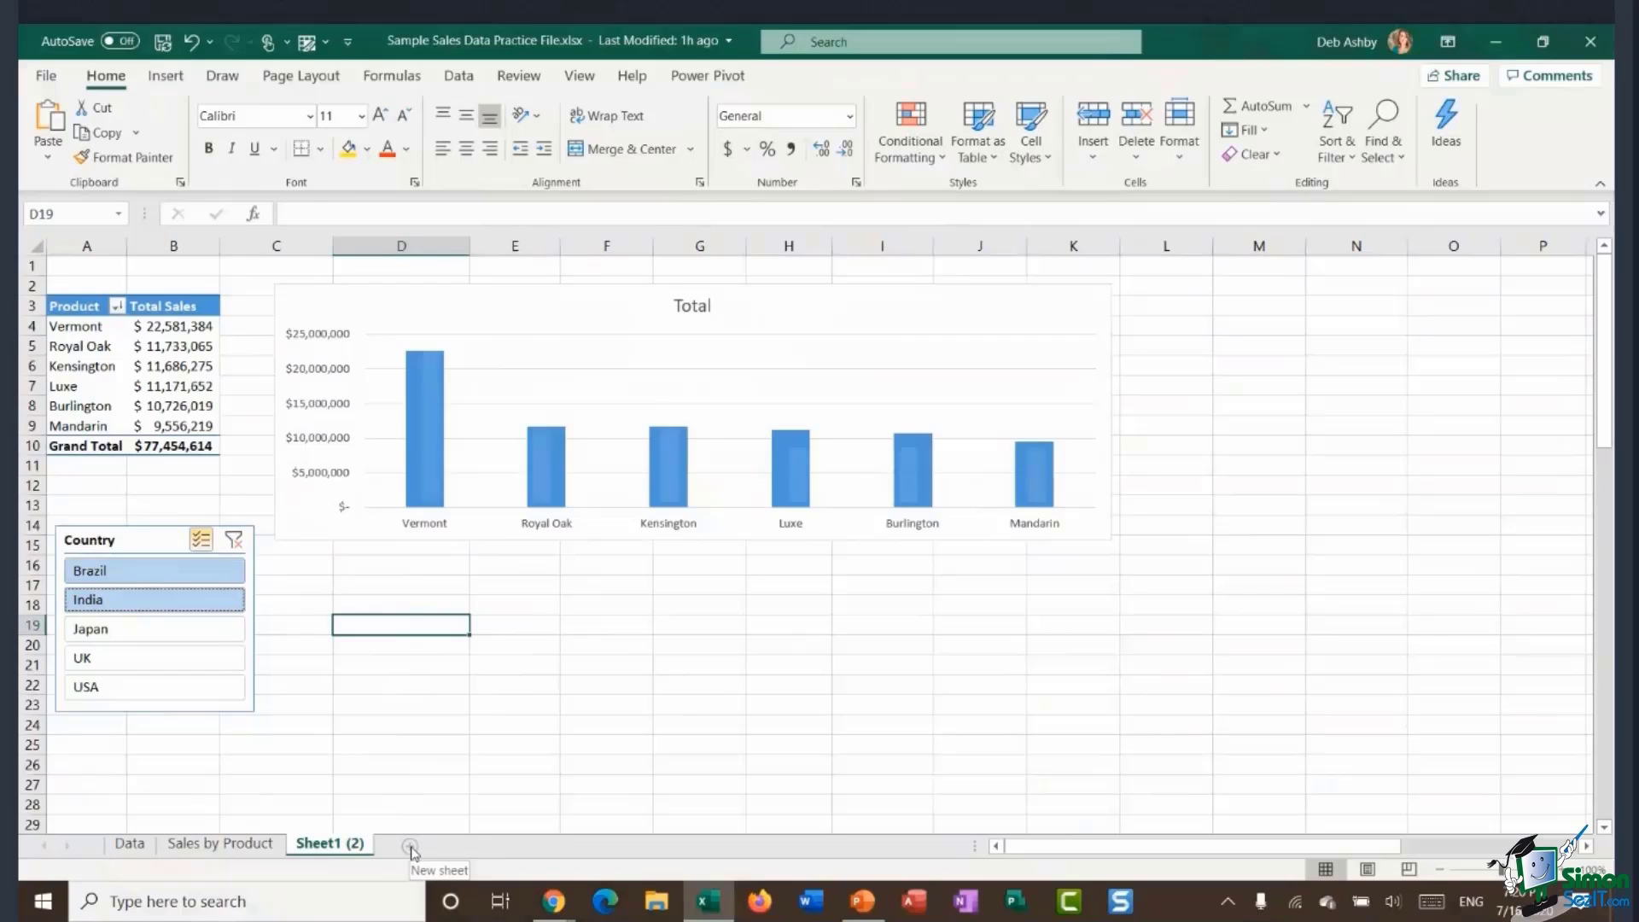
pyautogui.rightClick(416, 851)
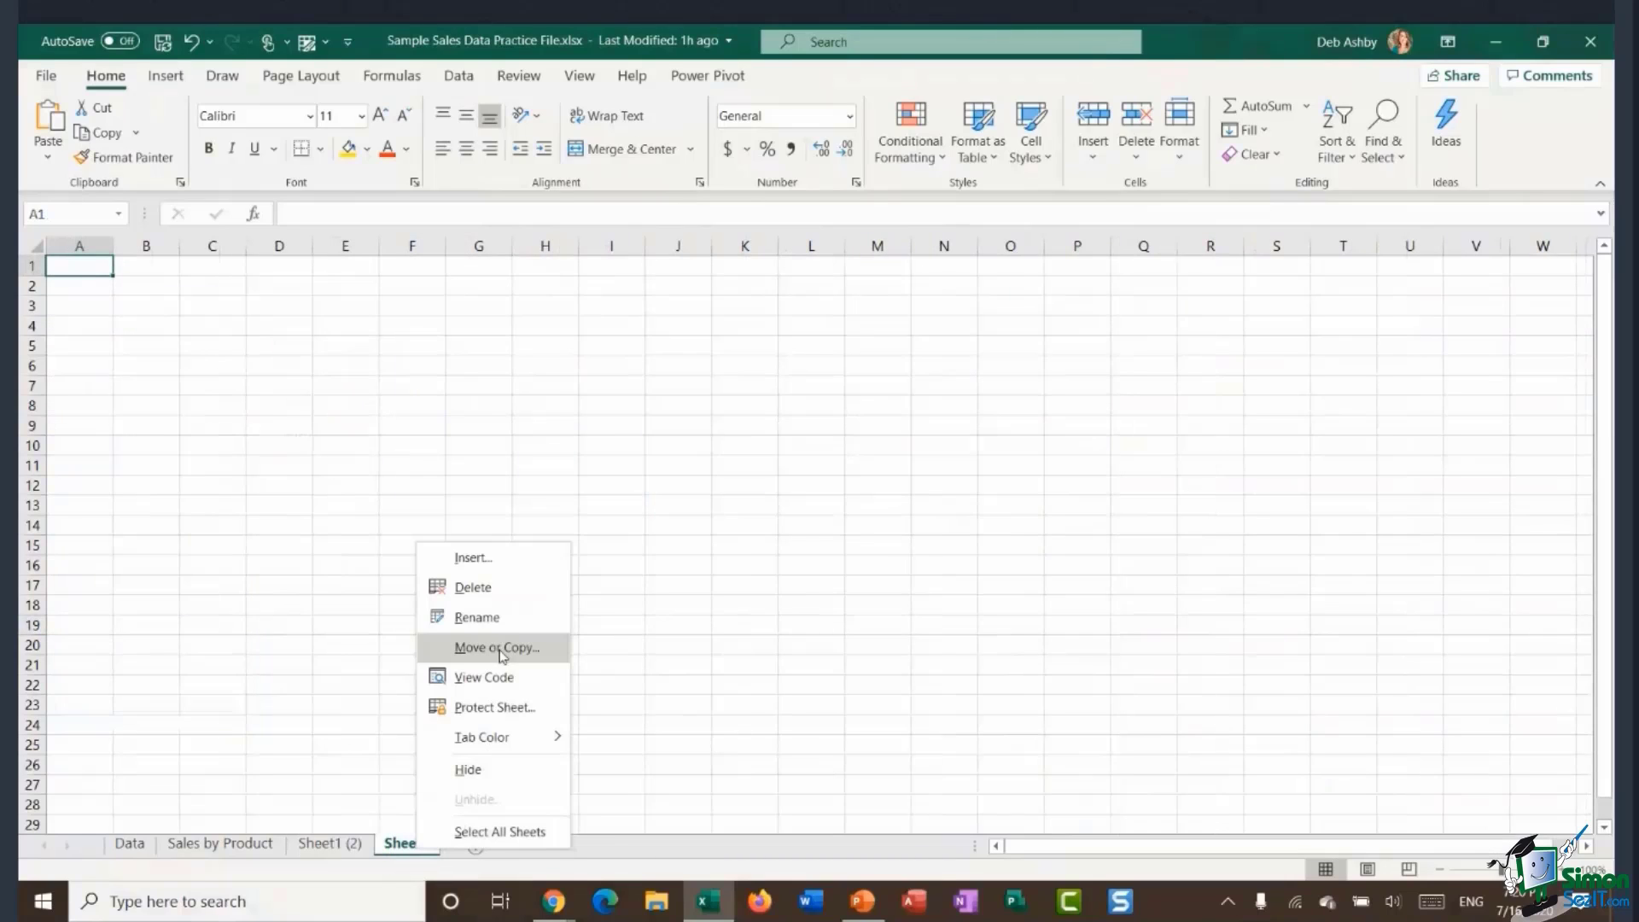
pyautogui.click(513, 626)
pyautogui.write('H')
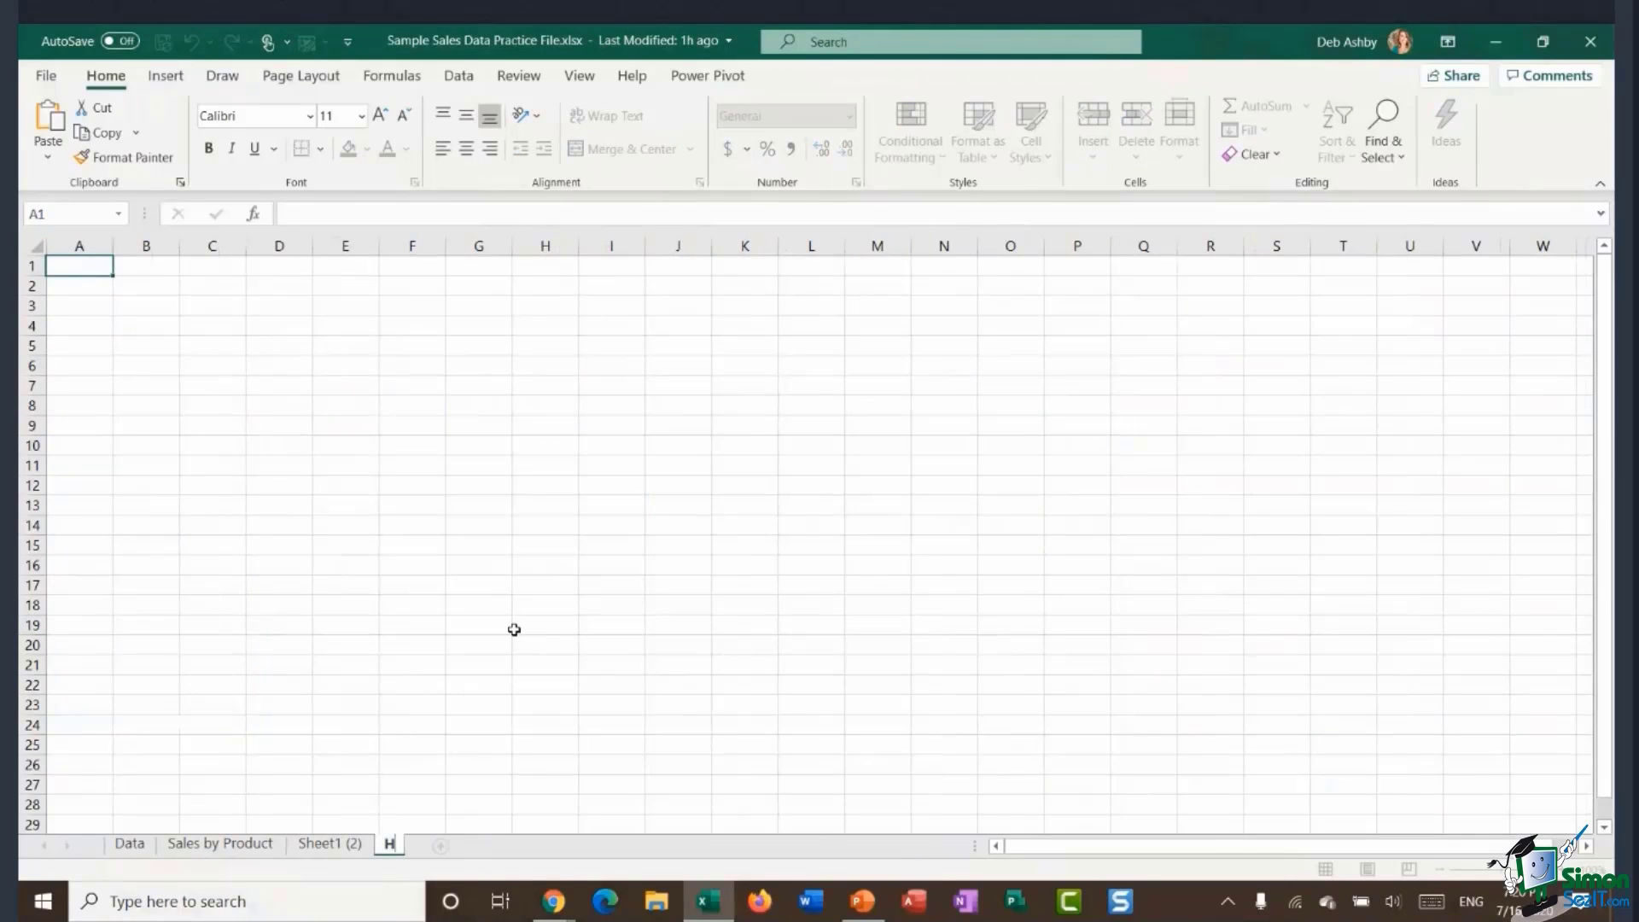
pyautogui.write('elper')
pyautogui.click(424, 485)
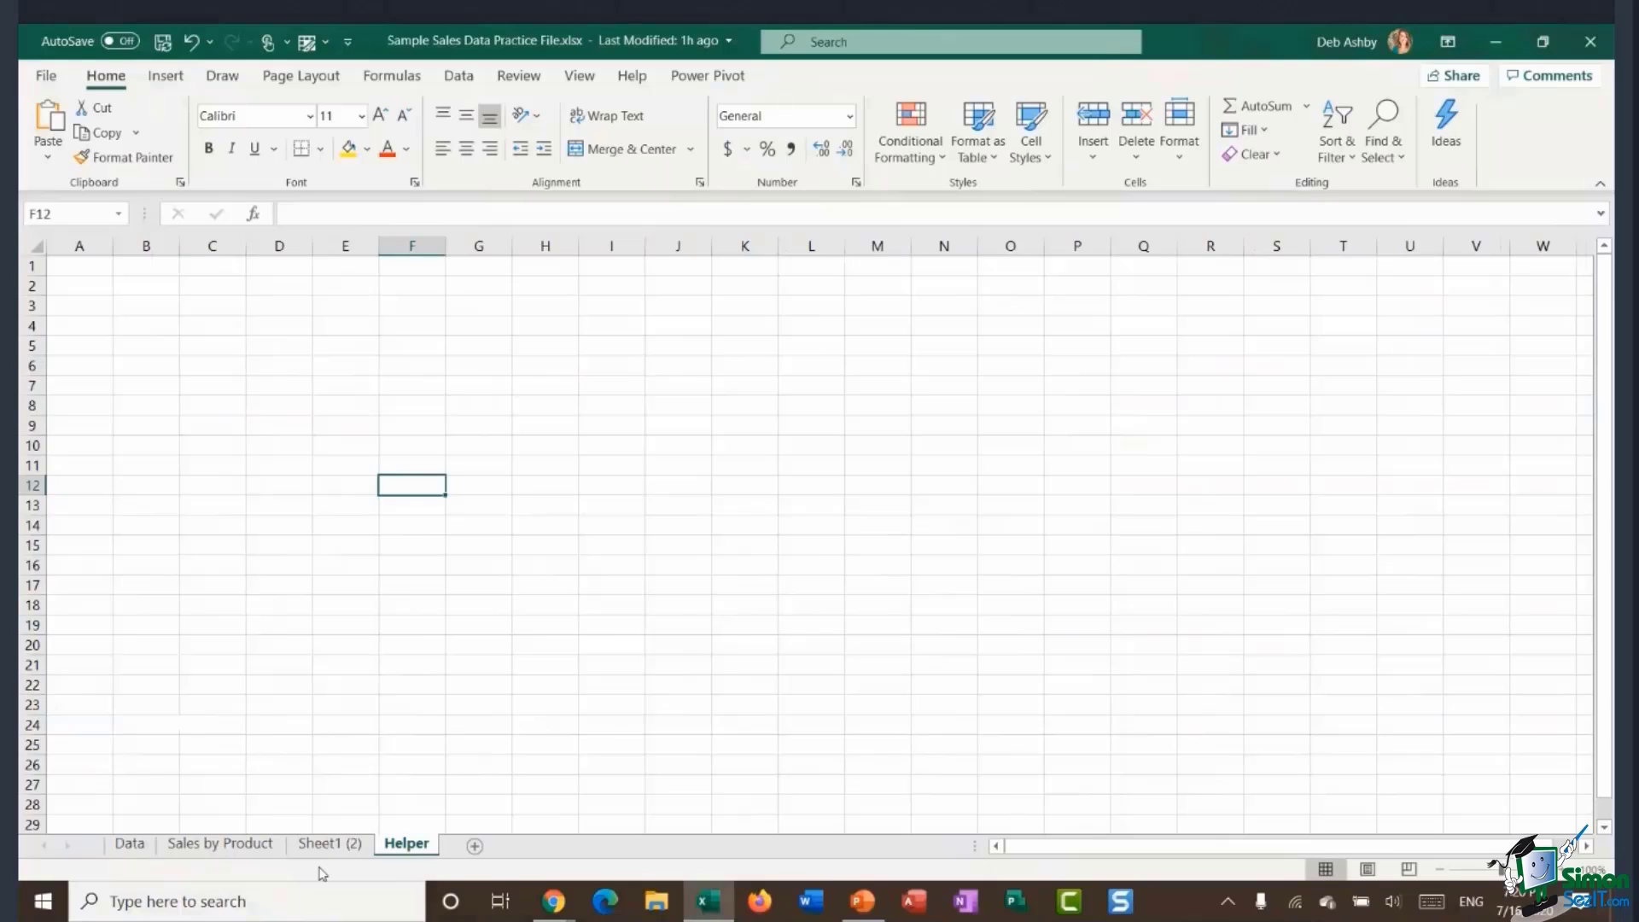
# Enter the labels Slicer in A2, Title in A16, Subtitle in A17 and PivotTable in A20 of the Helper sheet.
pyautogui.click(328, 843)
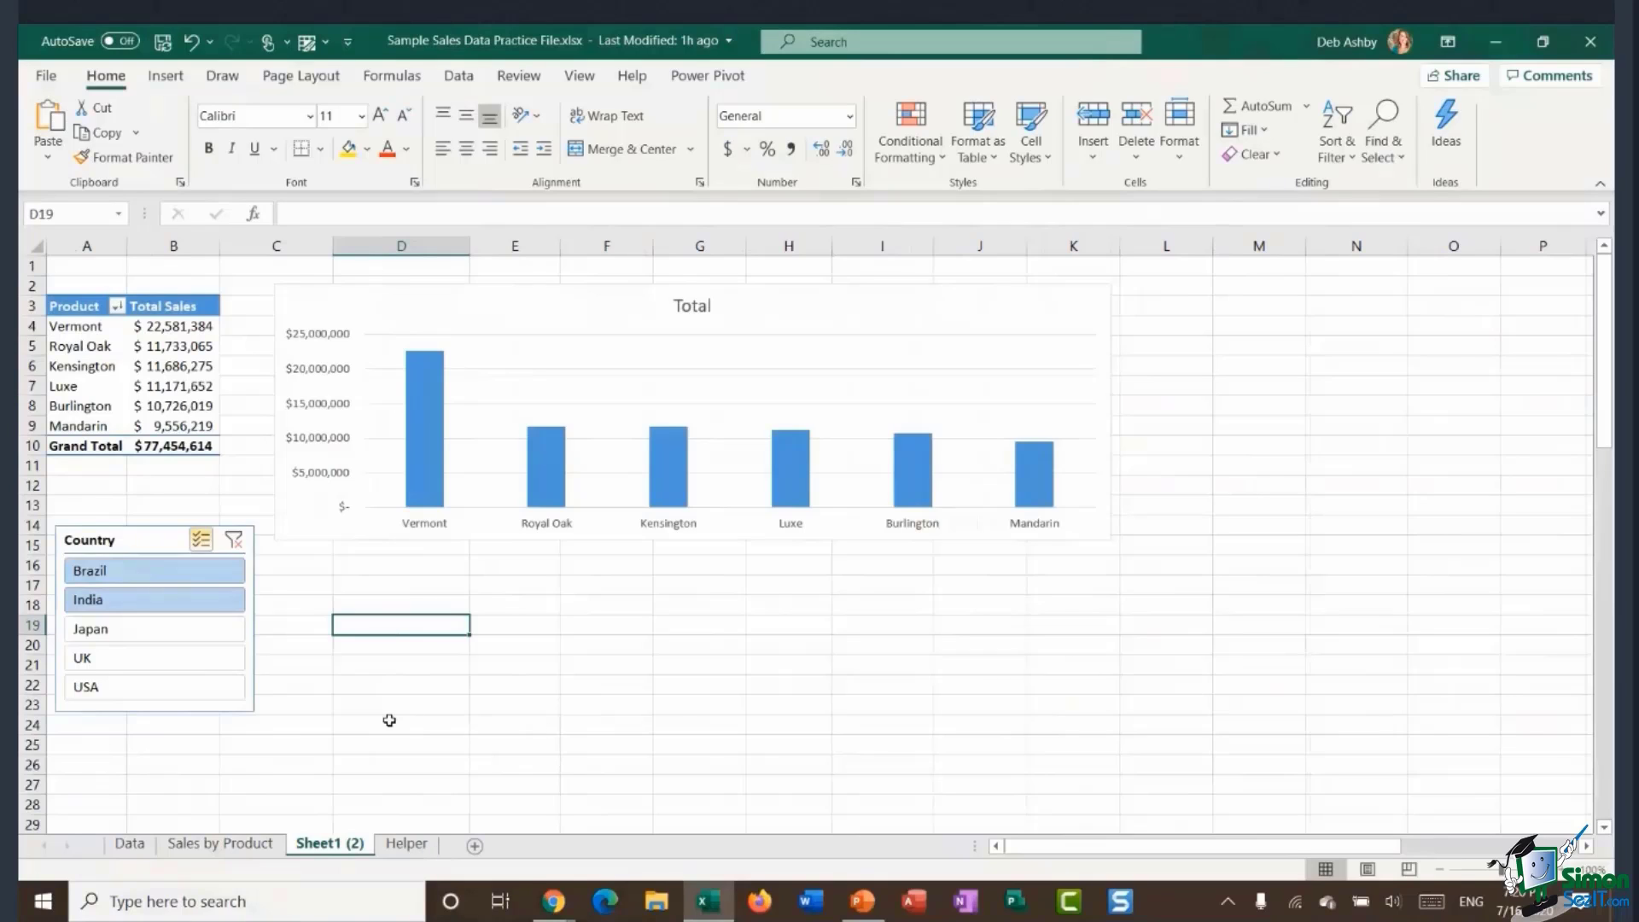
pyautogui.click(414, 847)
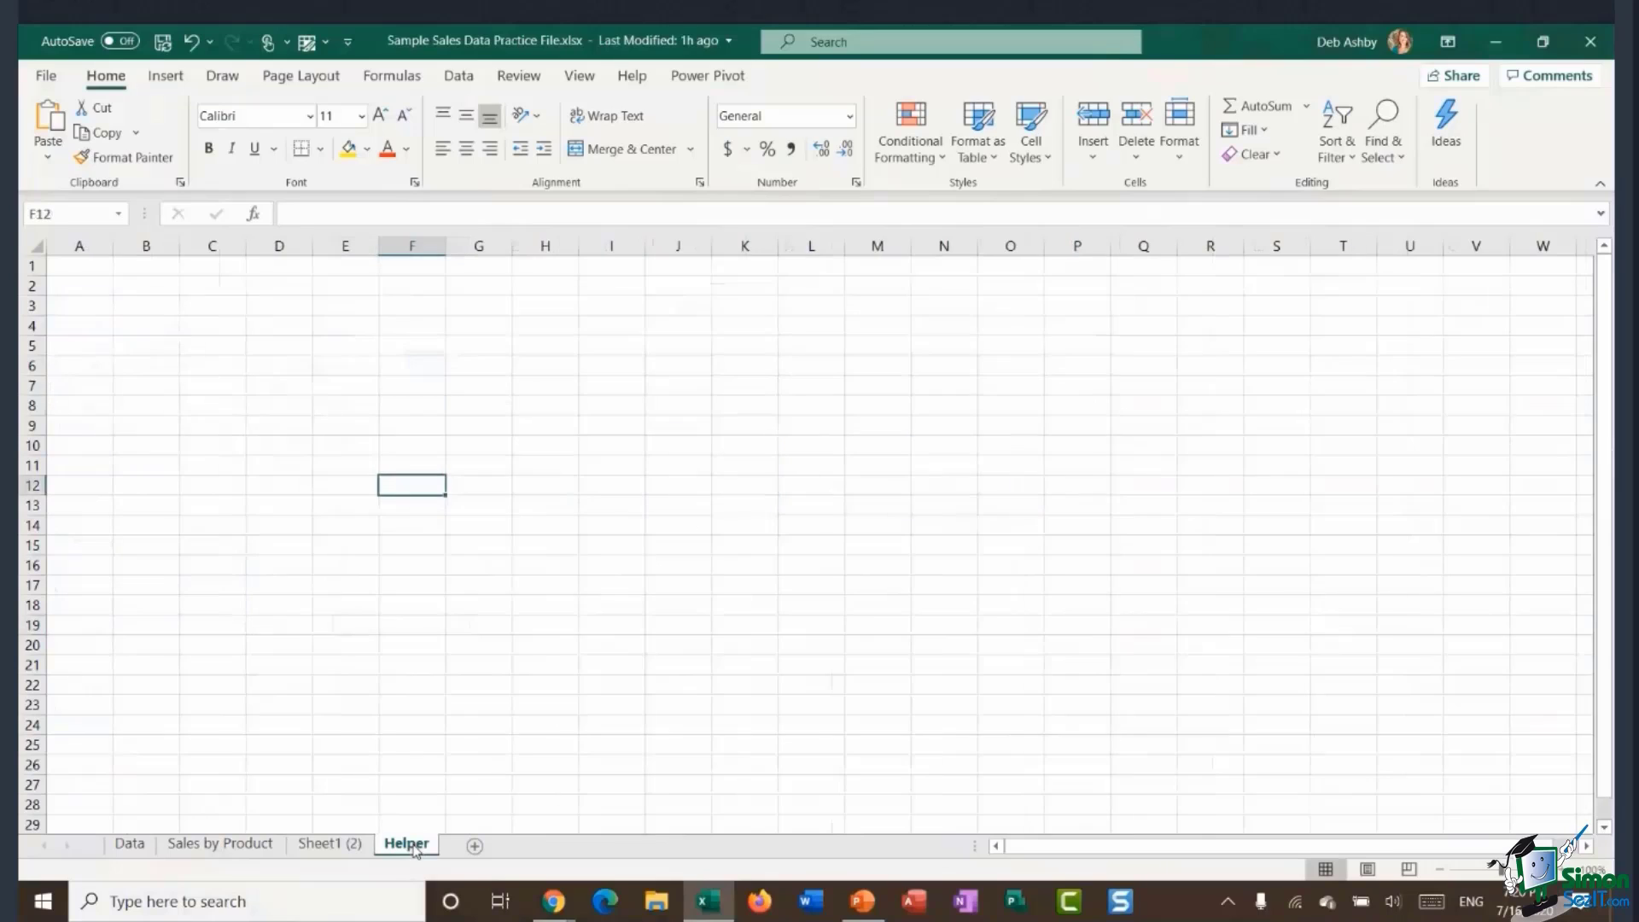
pyautogui.click(83, 289)
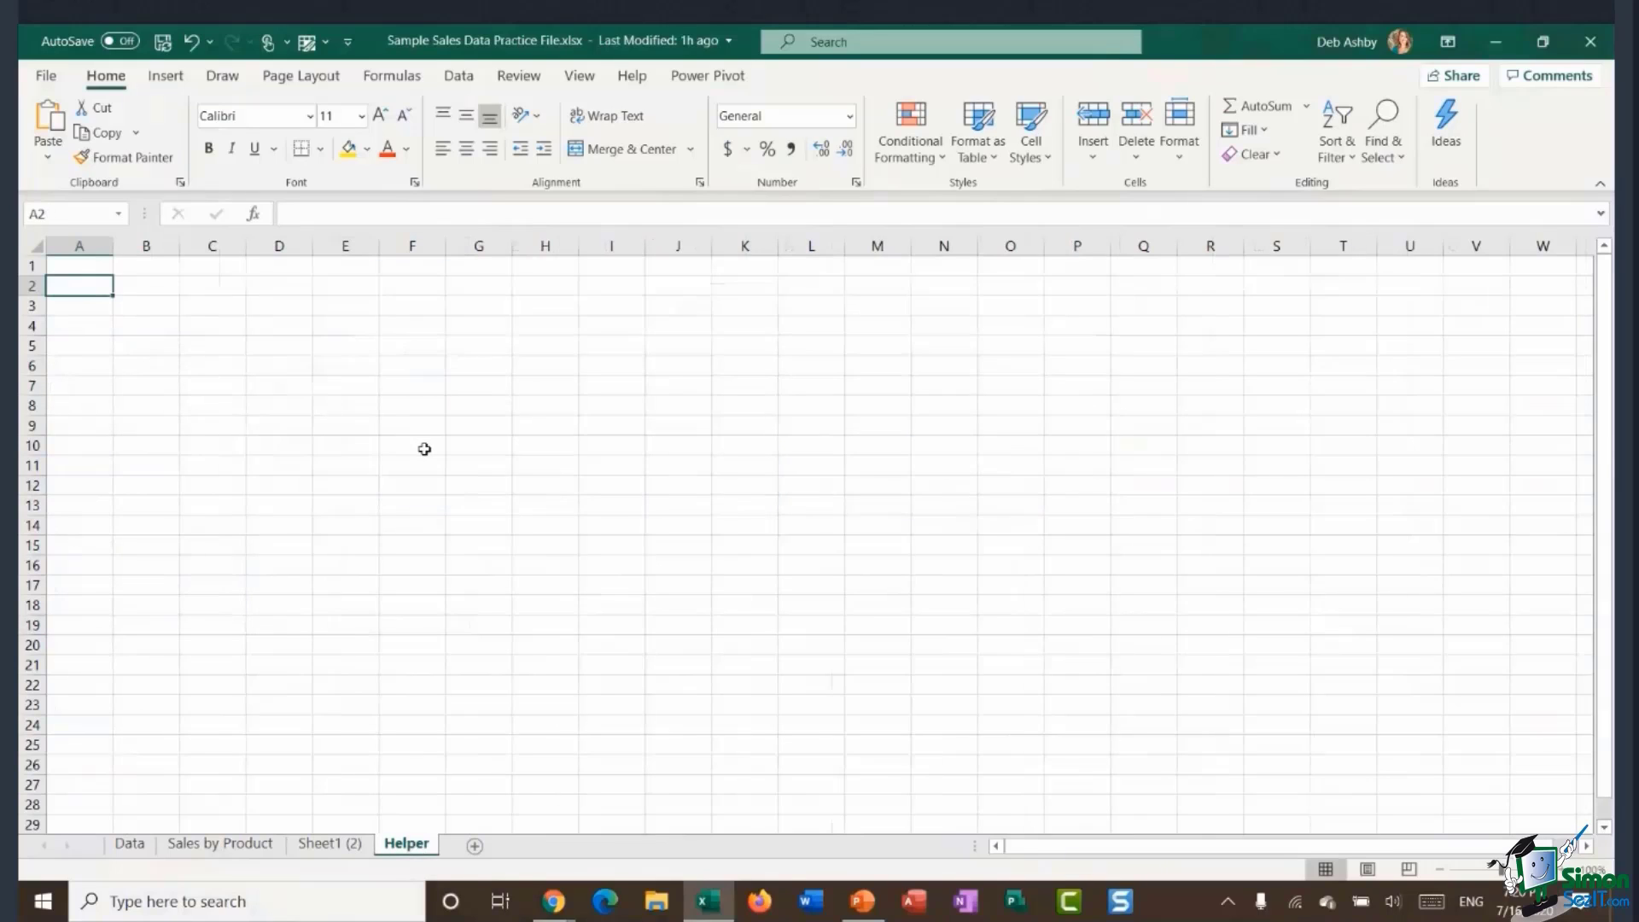
pyautogui.write('Slicer')
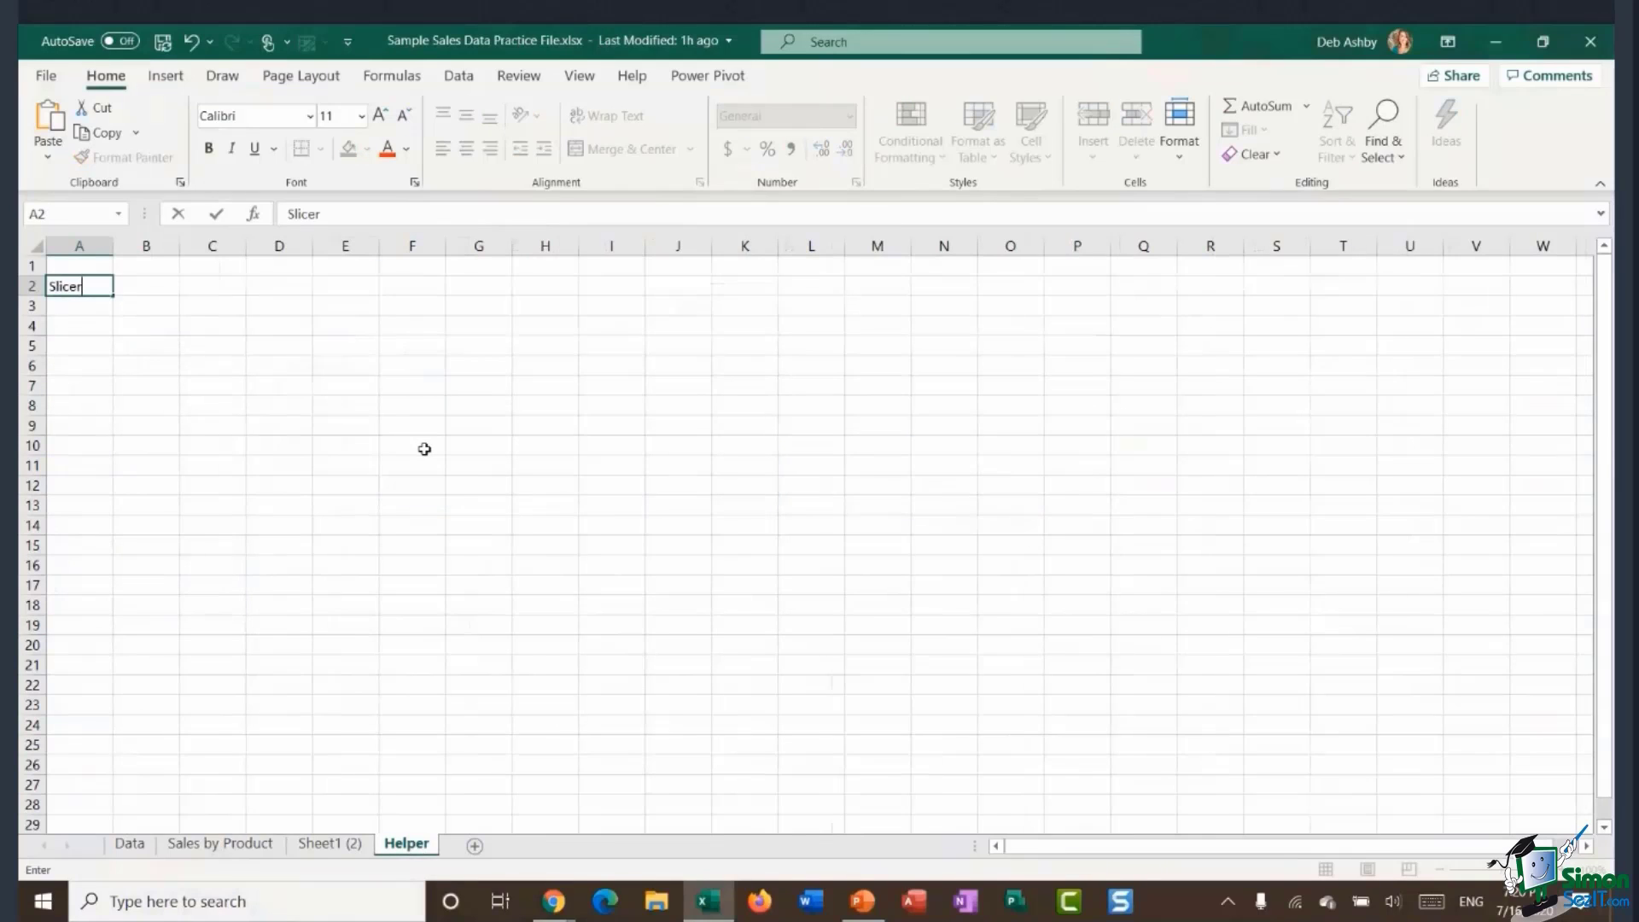
pyautogui.click(78, 566)
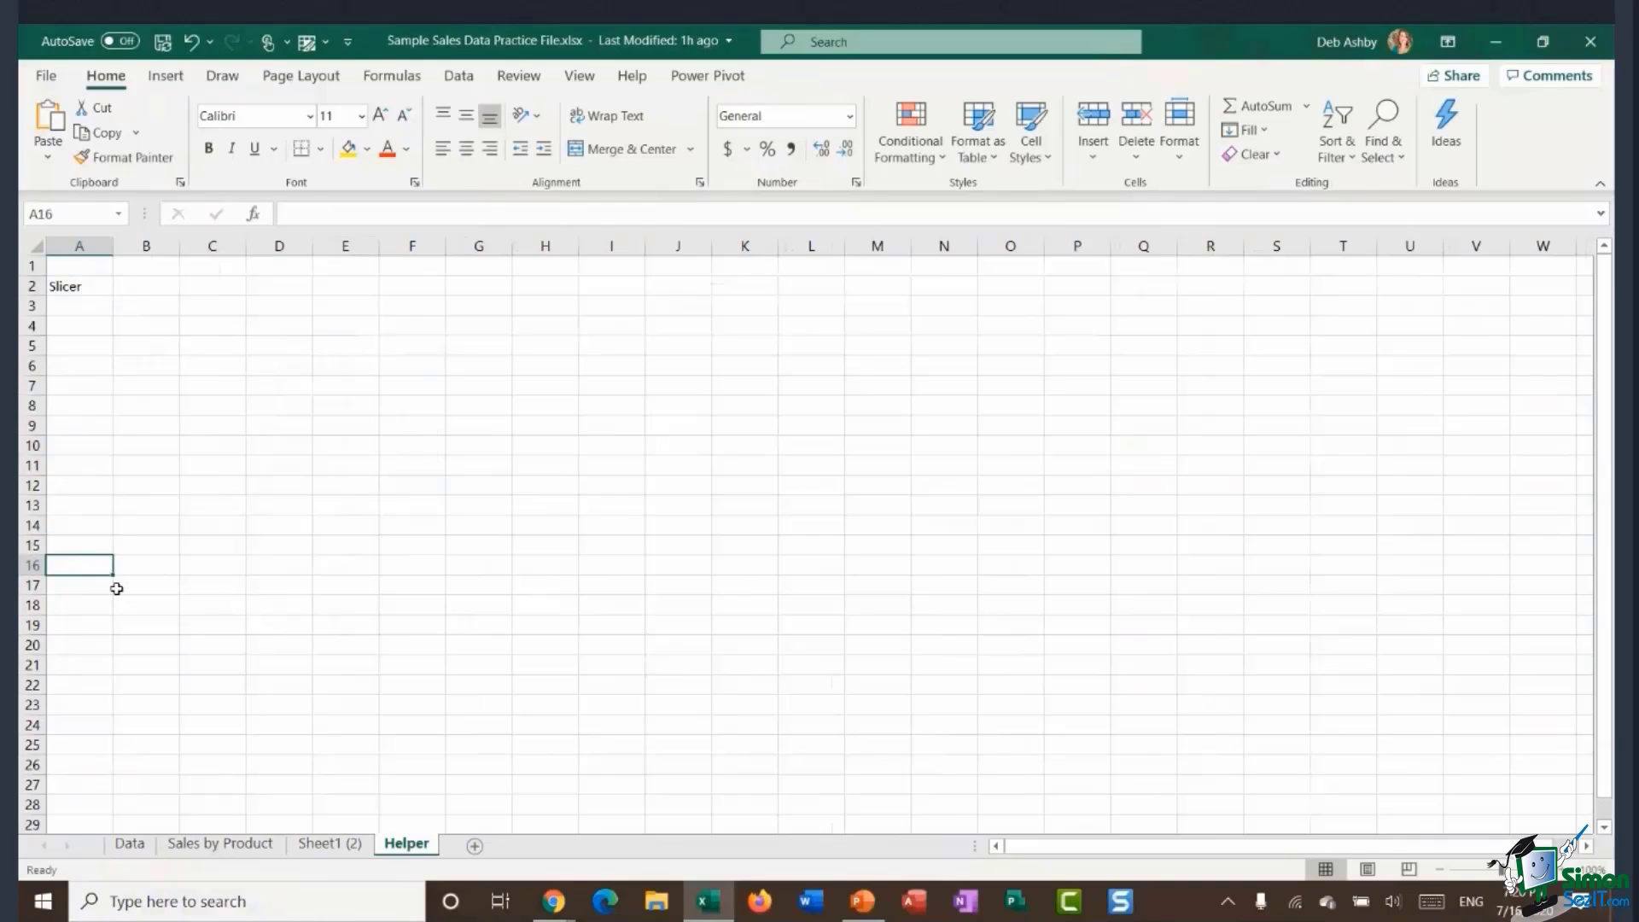
pyautogui.write('Title')
pyautogui.press('Return')
pyautogui.write('Subtitle')
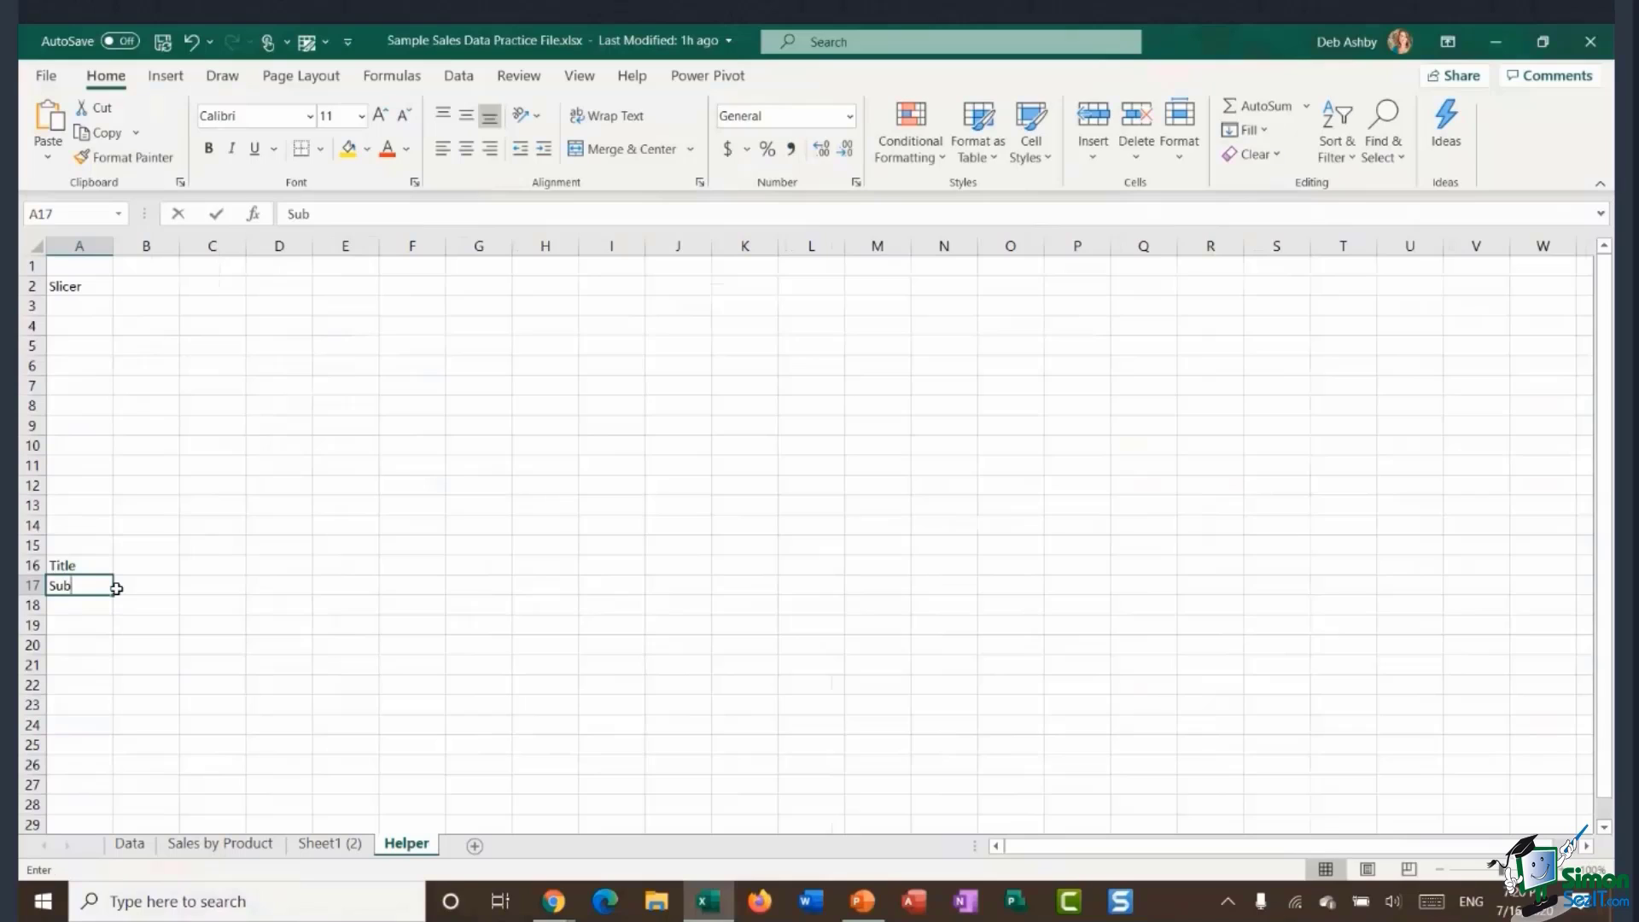
pyautogui.click(75, 646)
pyautogui.write('Piv')
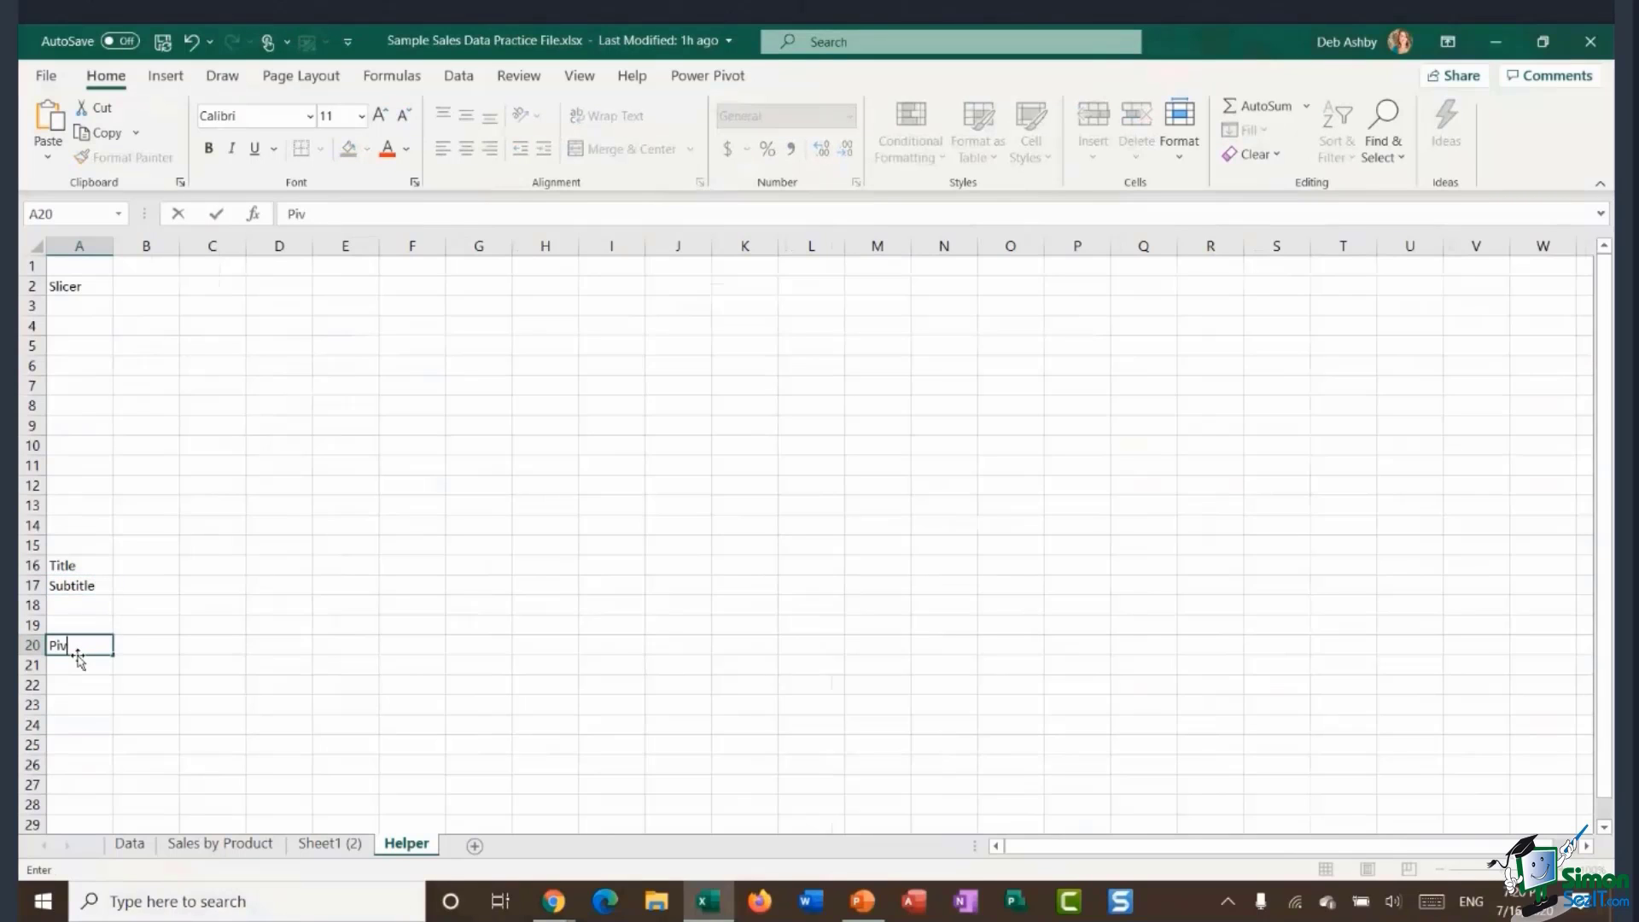
pyautogui.write('otTable')
pyautogui.click(187, 660)
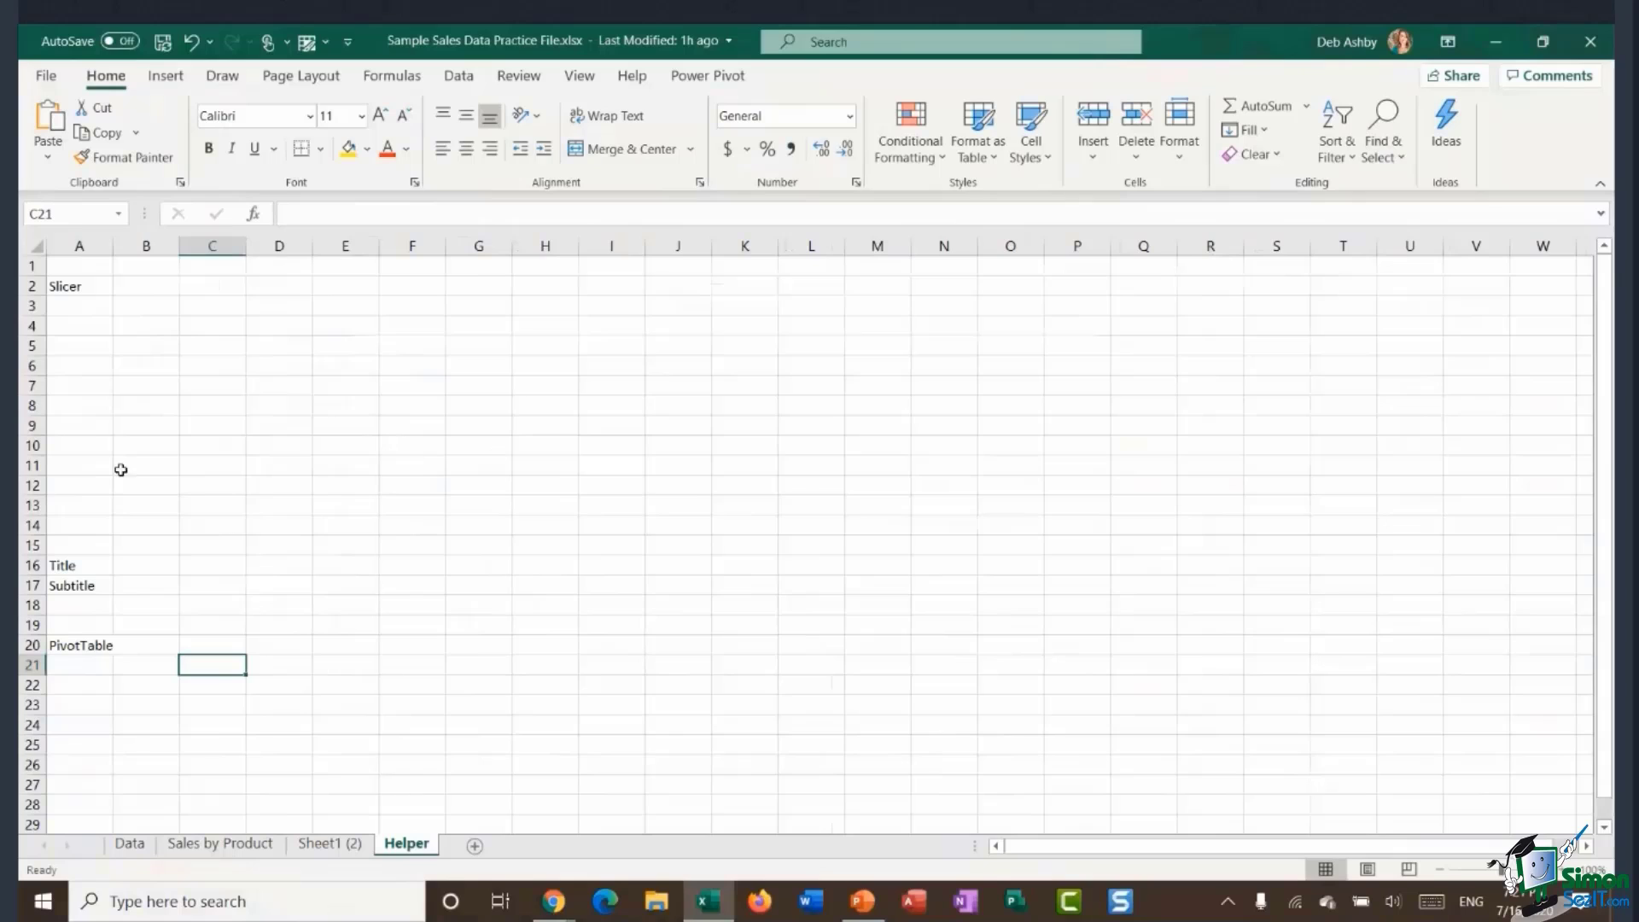
# Move the Country slicer from Sheet1 (2) to the Helper sheet, placing it directly below the Slicer label.
pyautogui.click(325, 844)
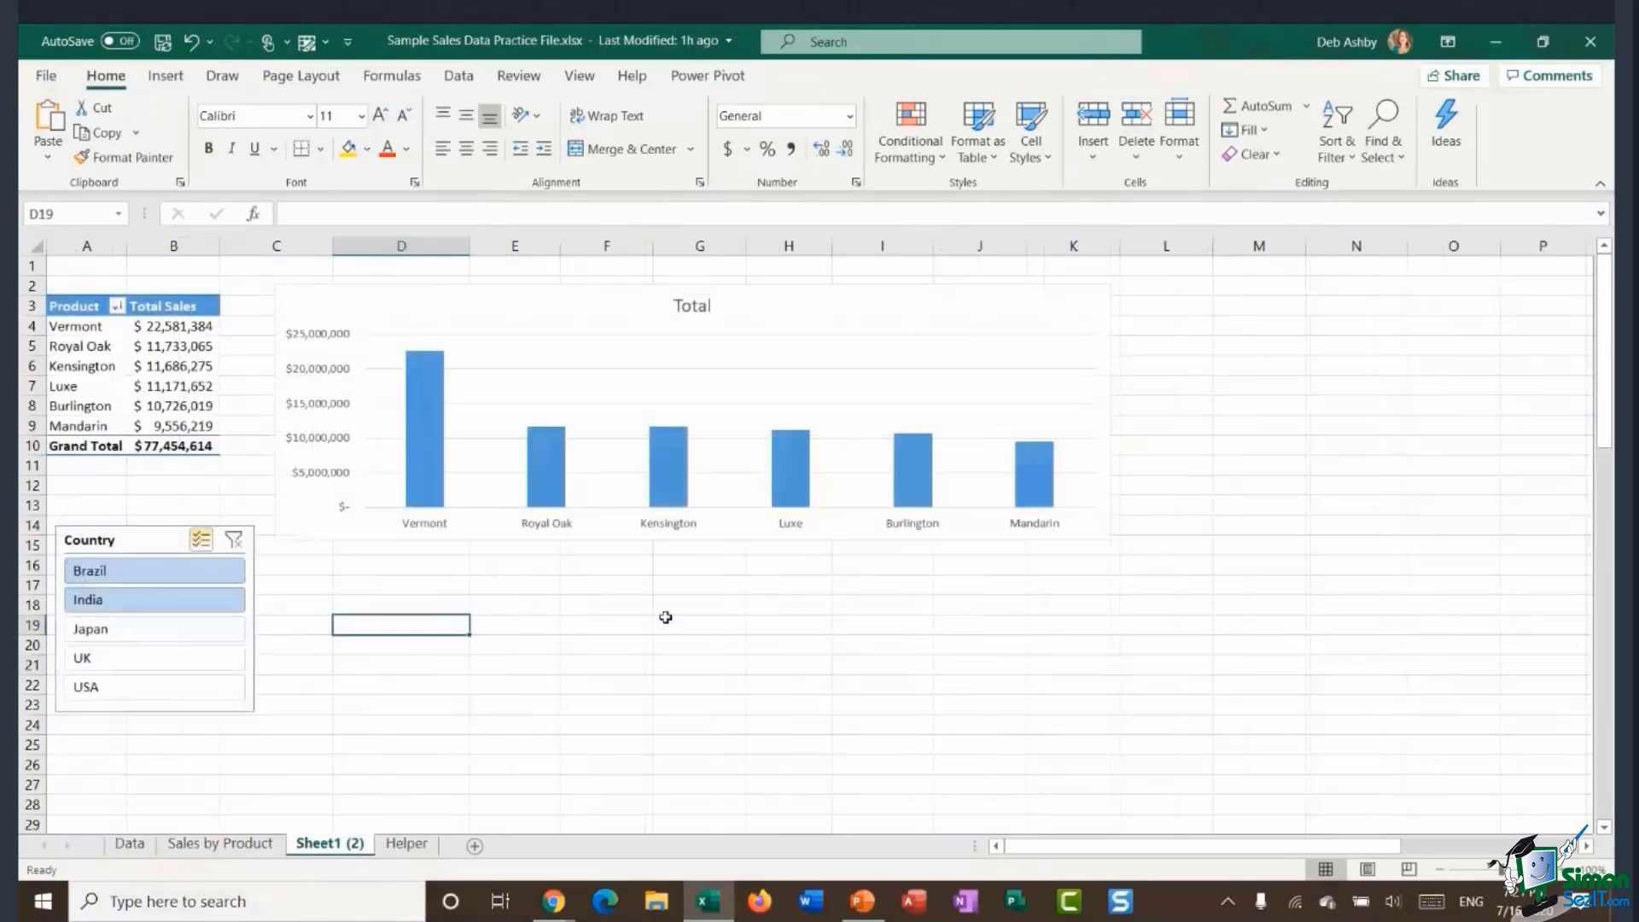
pyautogui.click(135, 540)
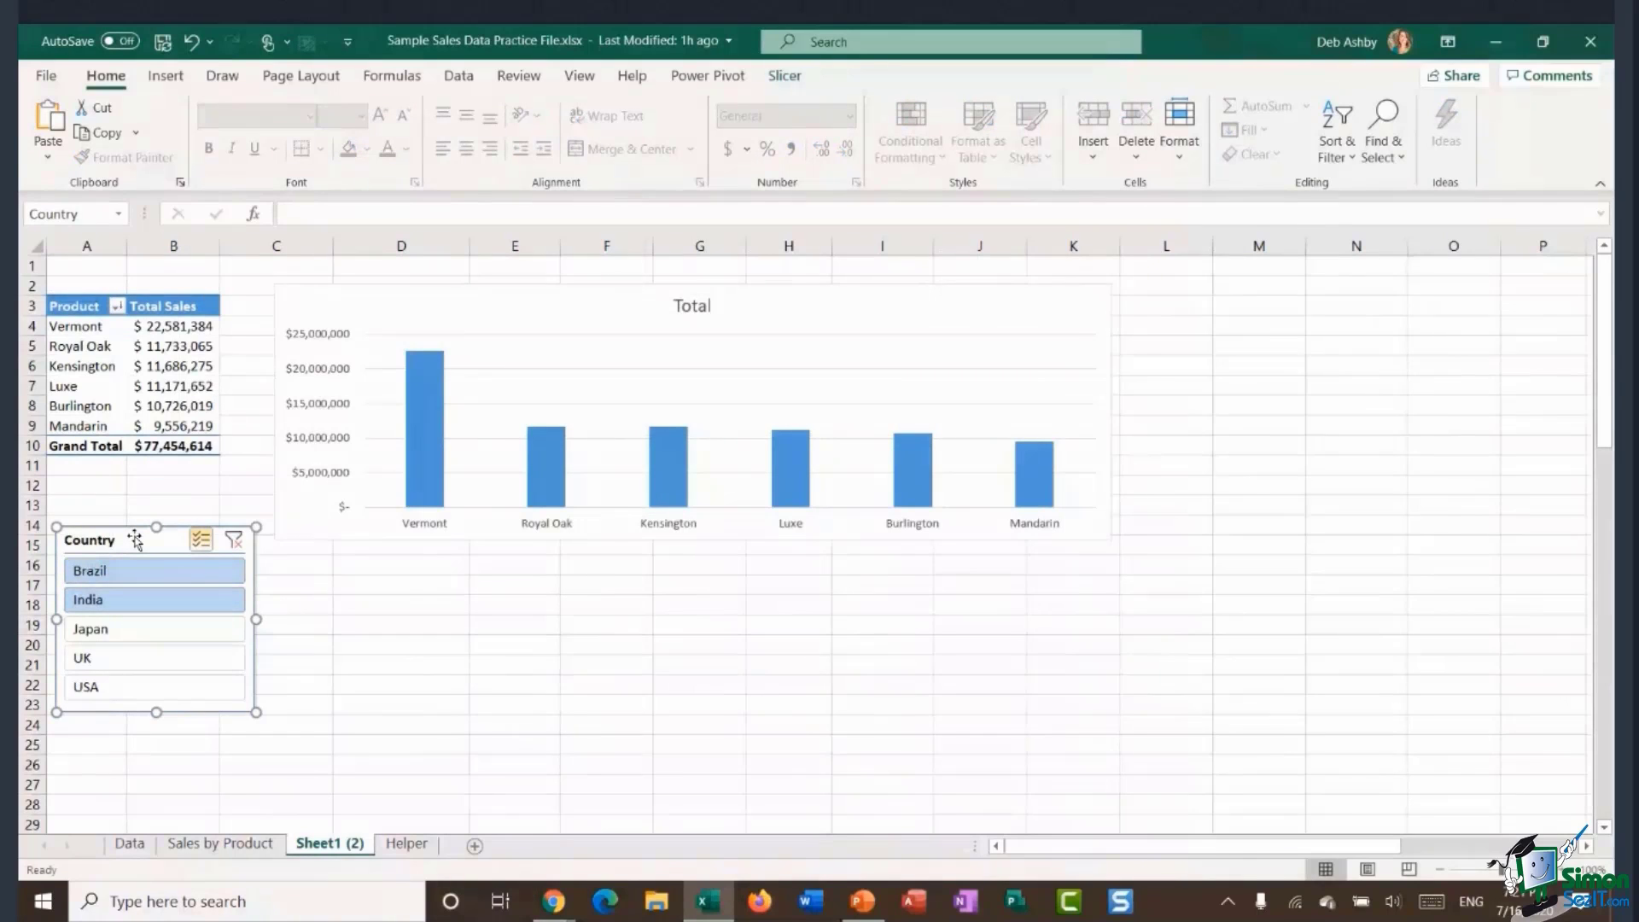
pyautogui.press('Delete')
pyautogui.click(404, 844)
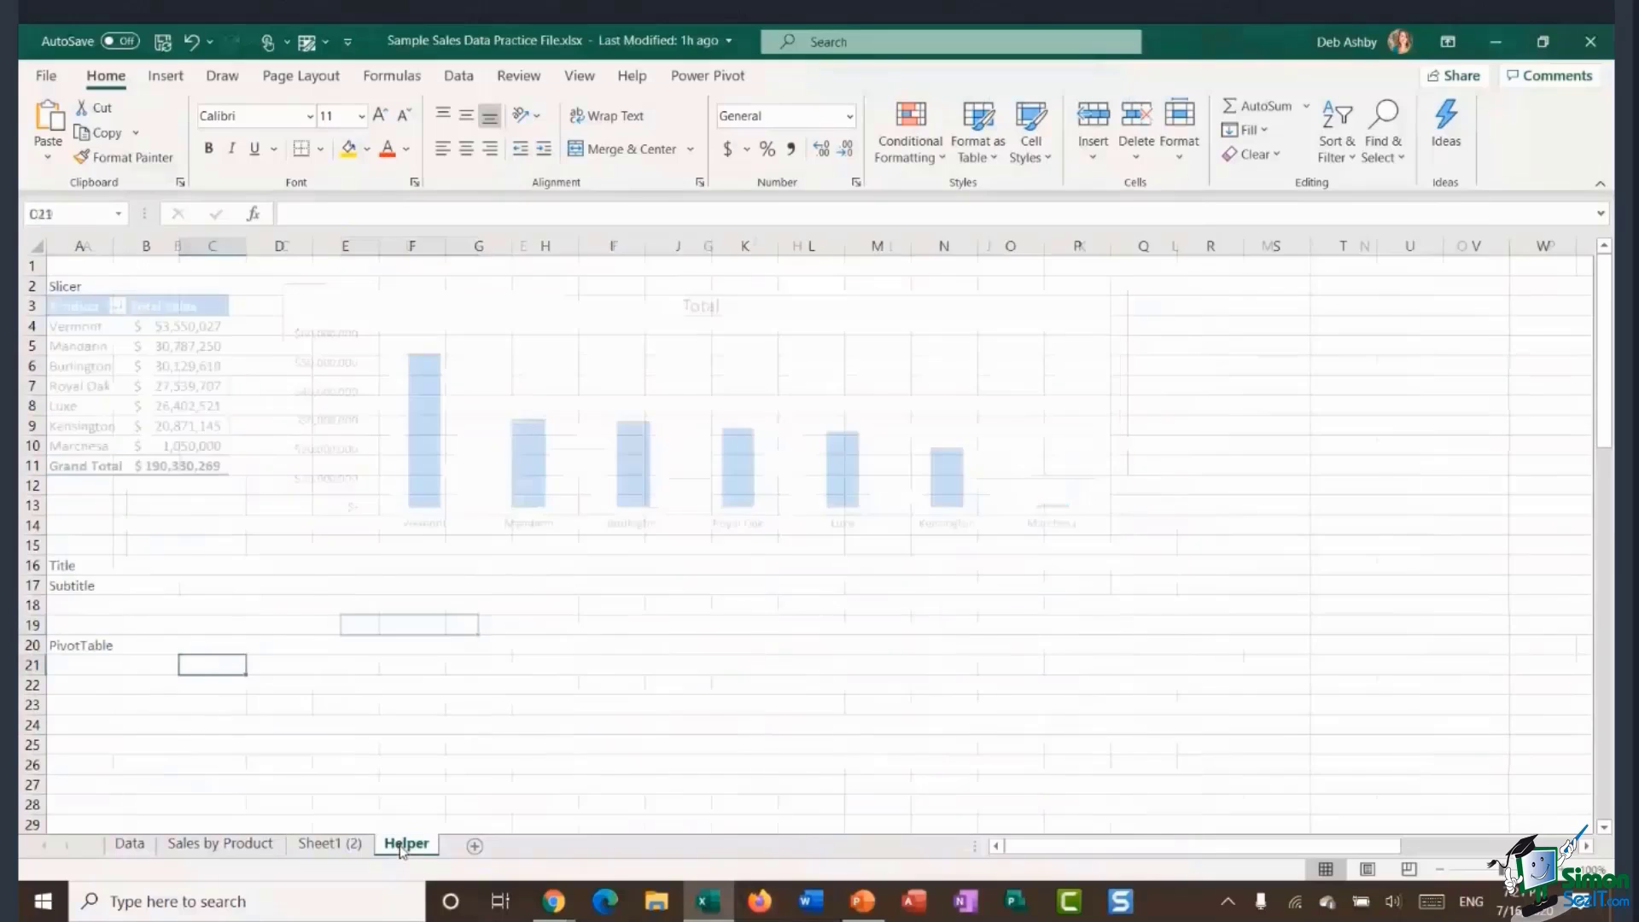
pyautogui.click(135, 405)
pyautogui.hotkey('ctrl', 'v')
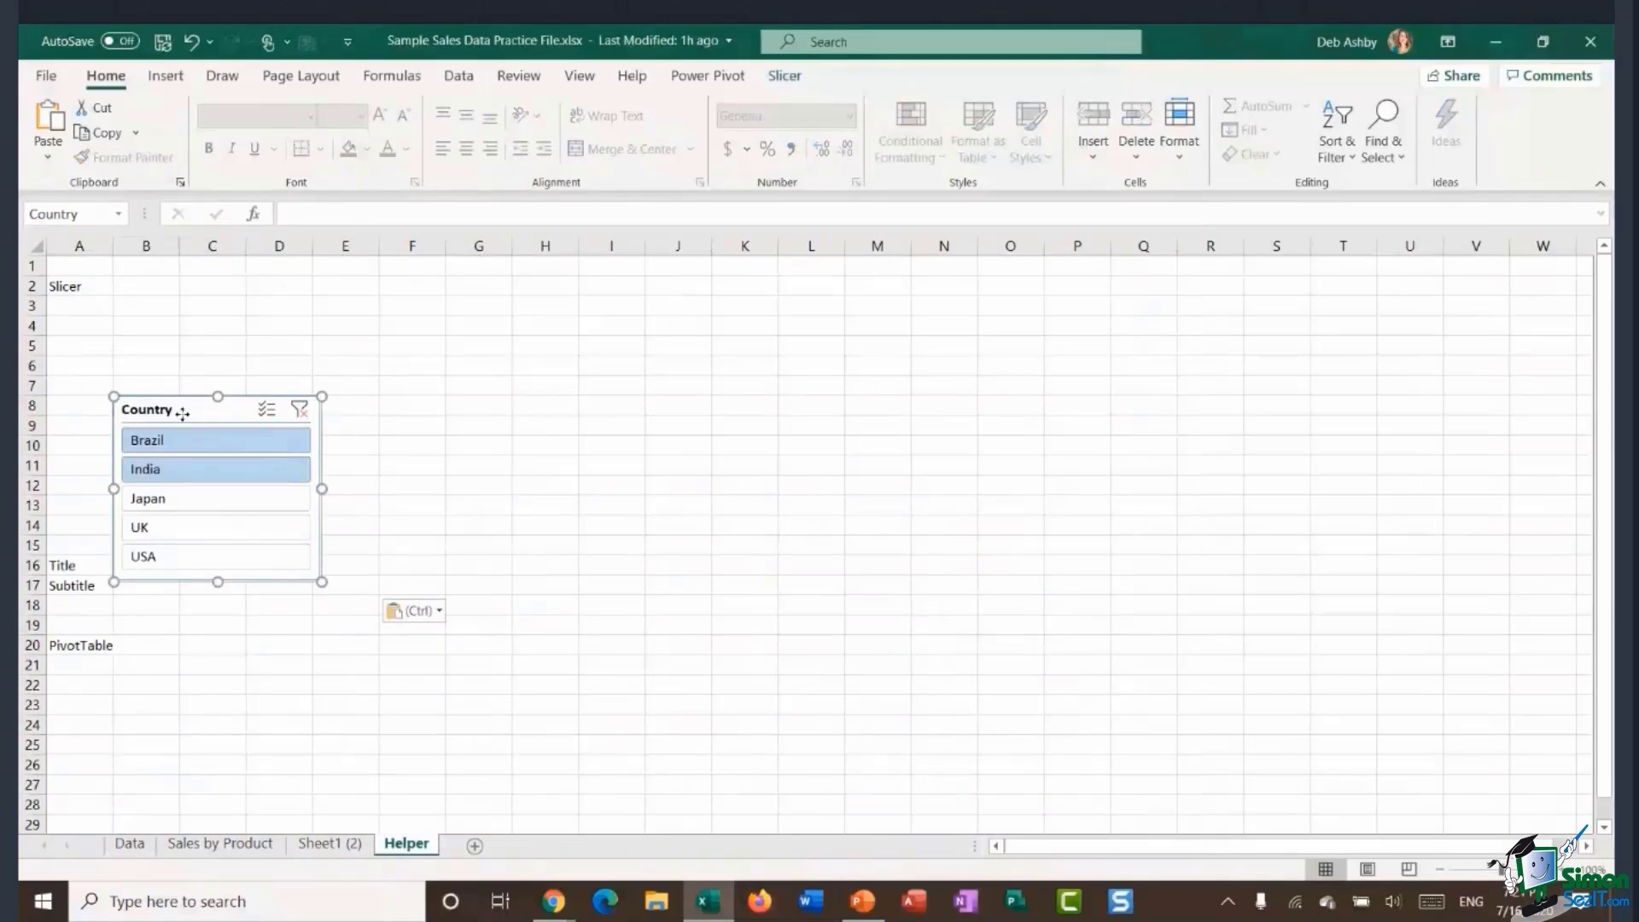
pyautogui.moveTo(183, 413); pyautogui.dragTo(121, 324)
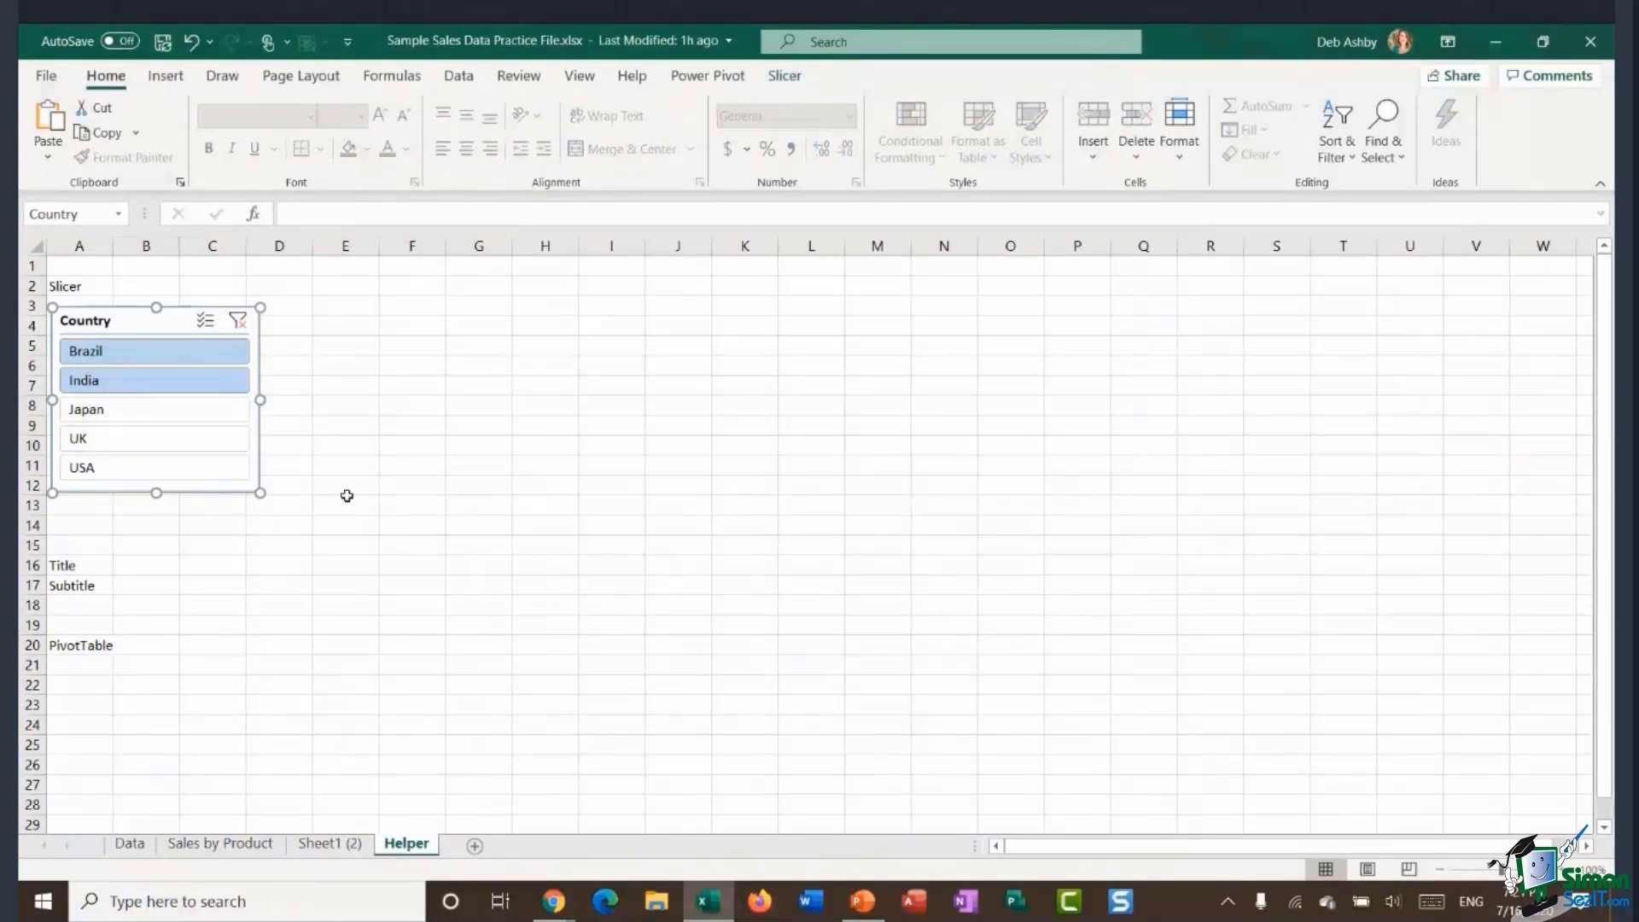
pyautogui.click(430, 458)
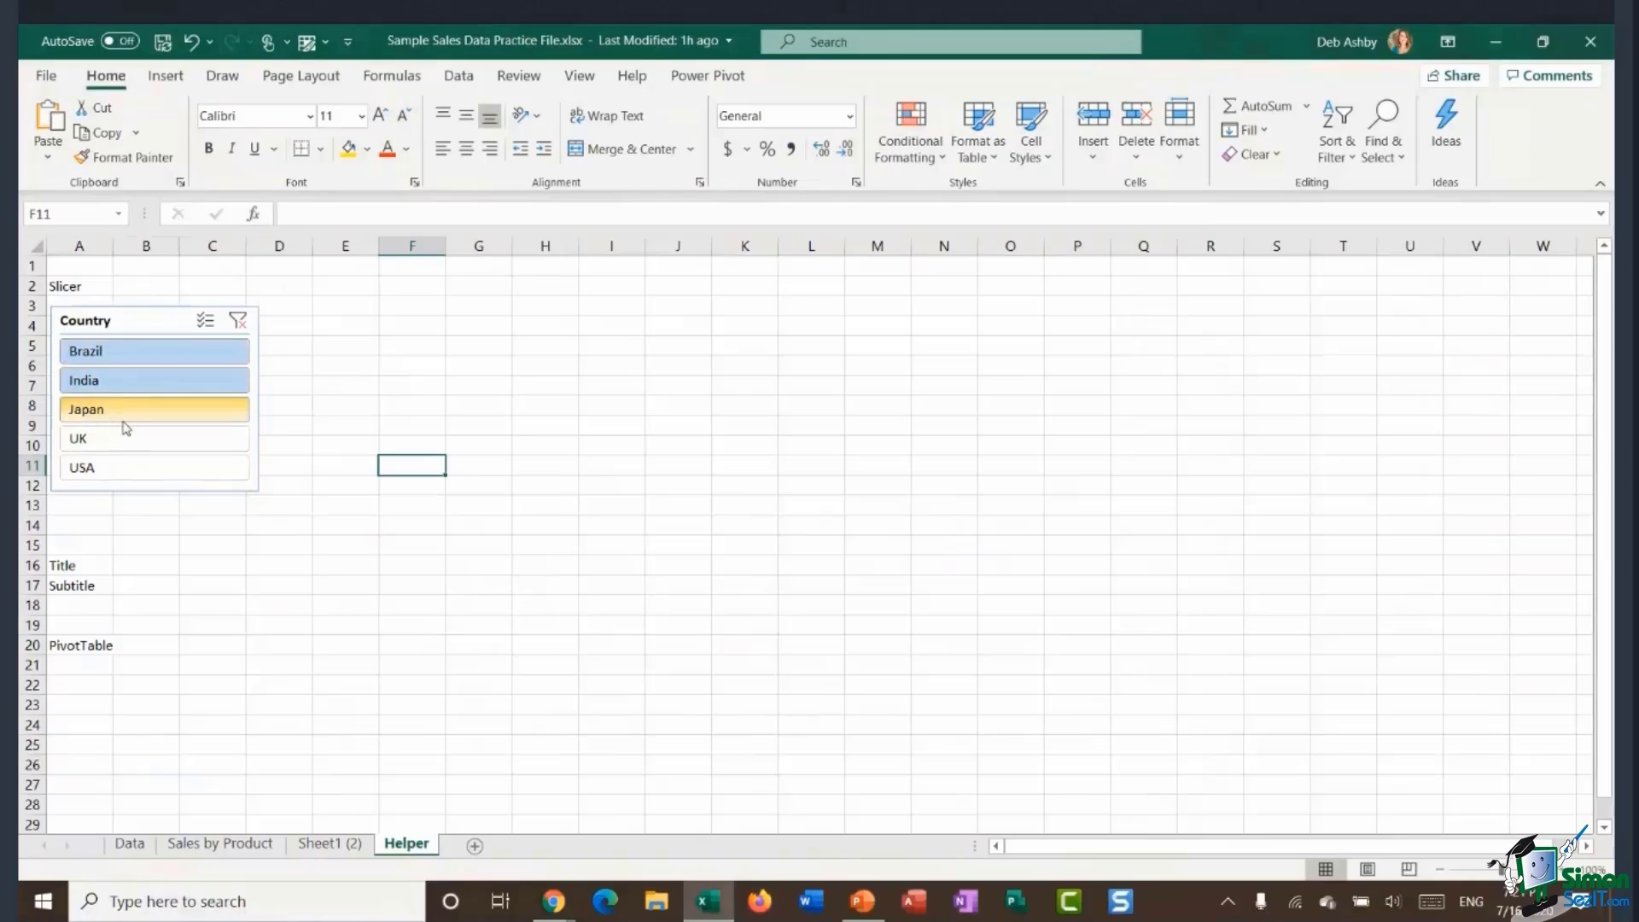
# Create a pivot table from the Product_Data table on the existing Helper sheet at cell A22.
pyautogui.click(128, 845)
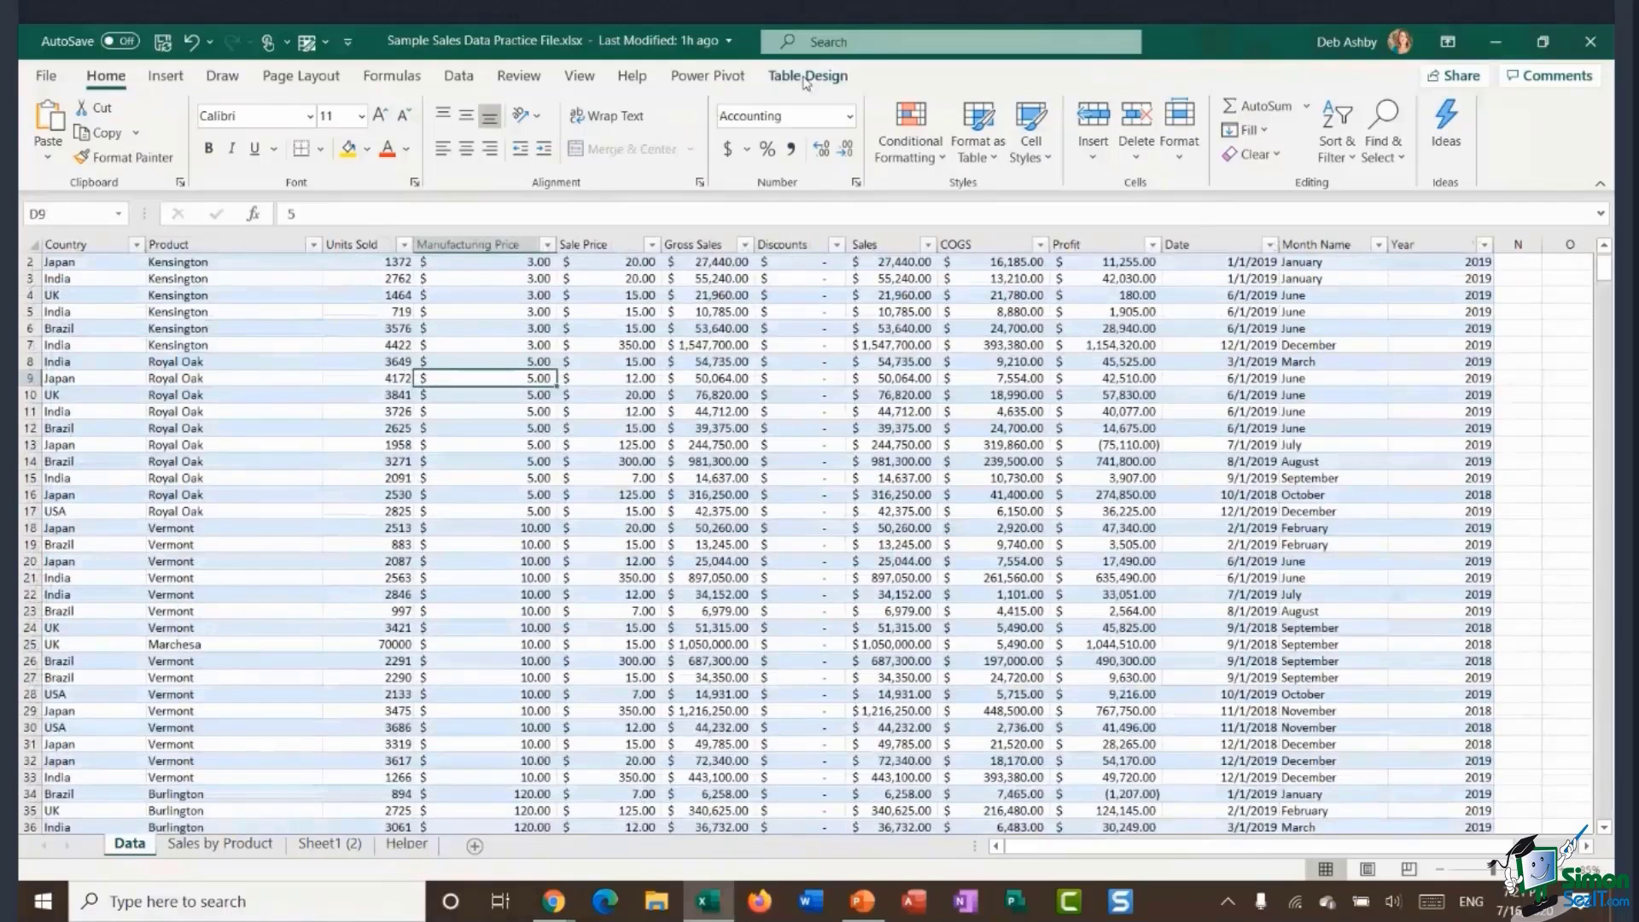
pyautogui.click(804, 79)
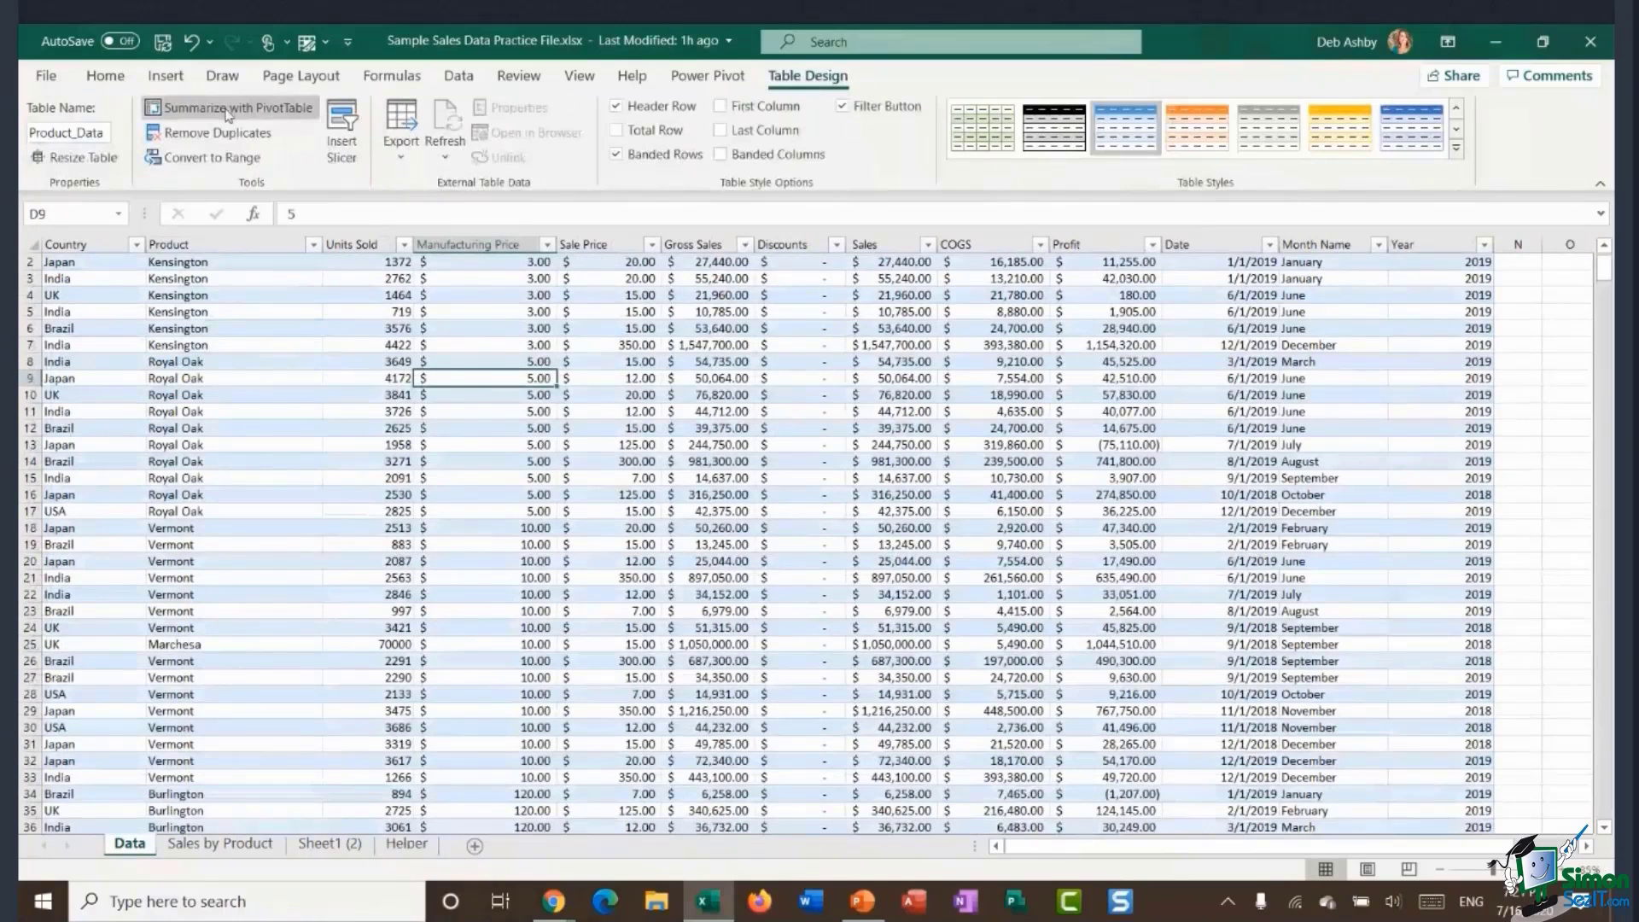
pyautogui.click(228, 111)
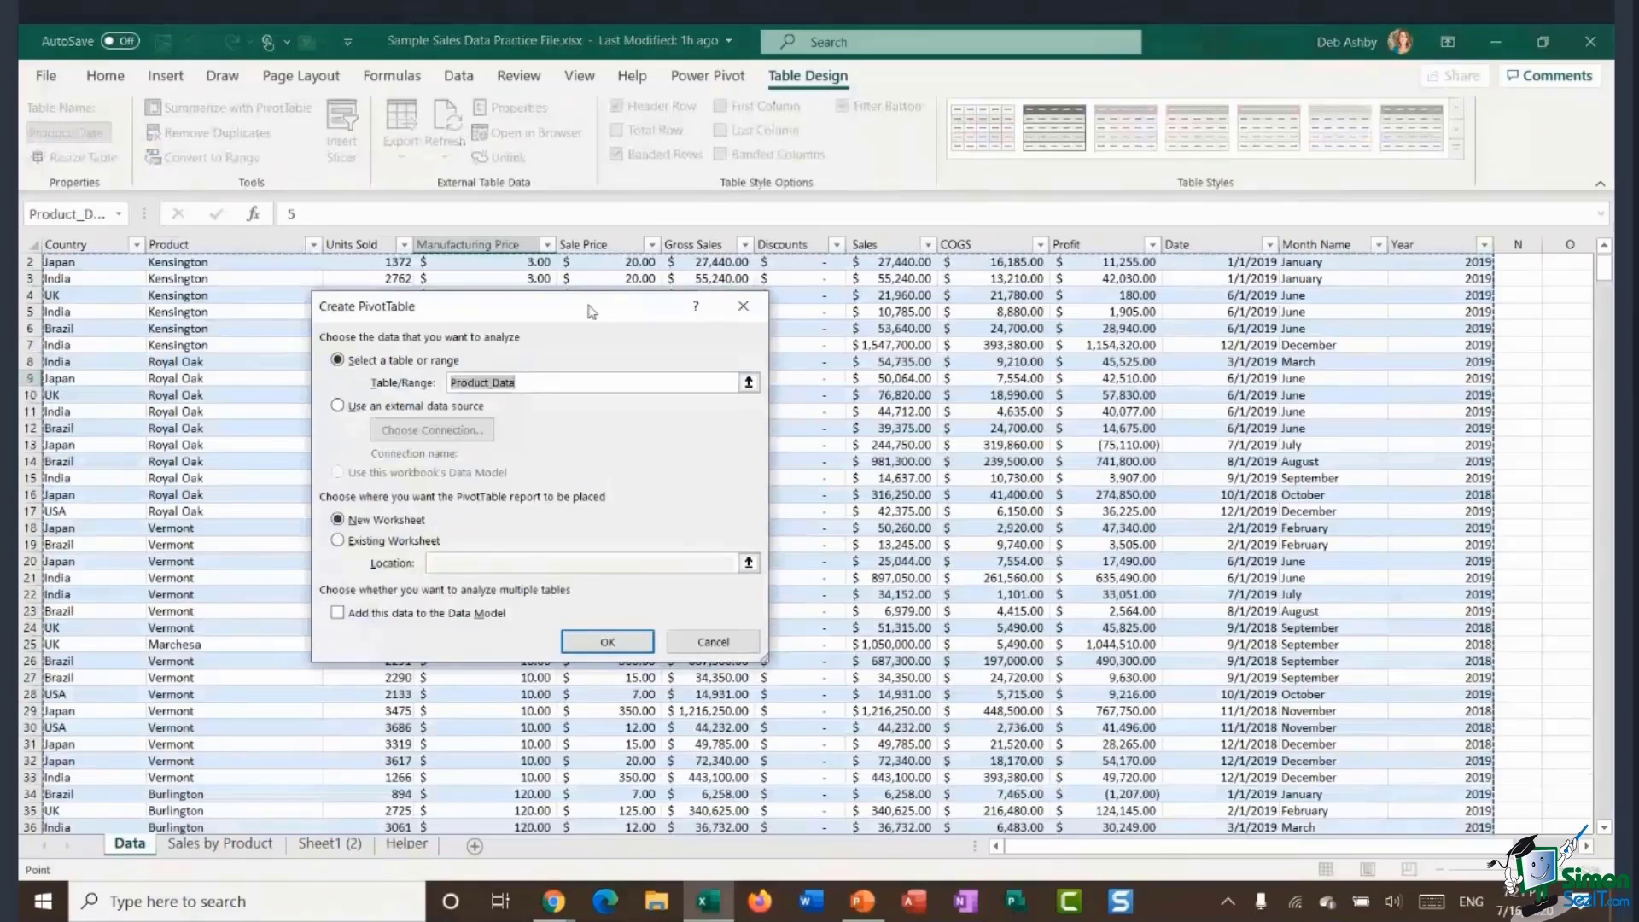
pyautogui.click(338, 541)
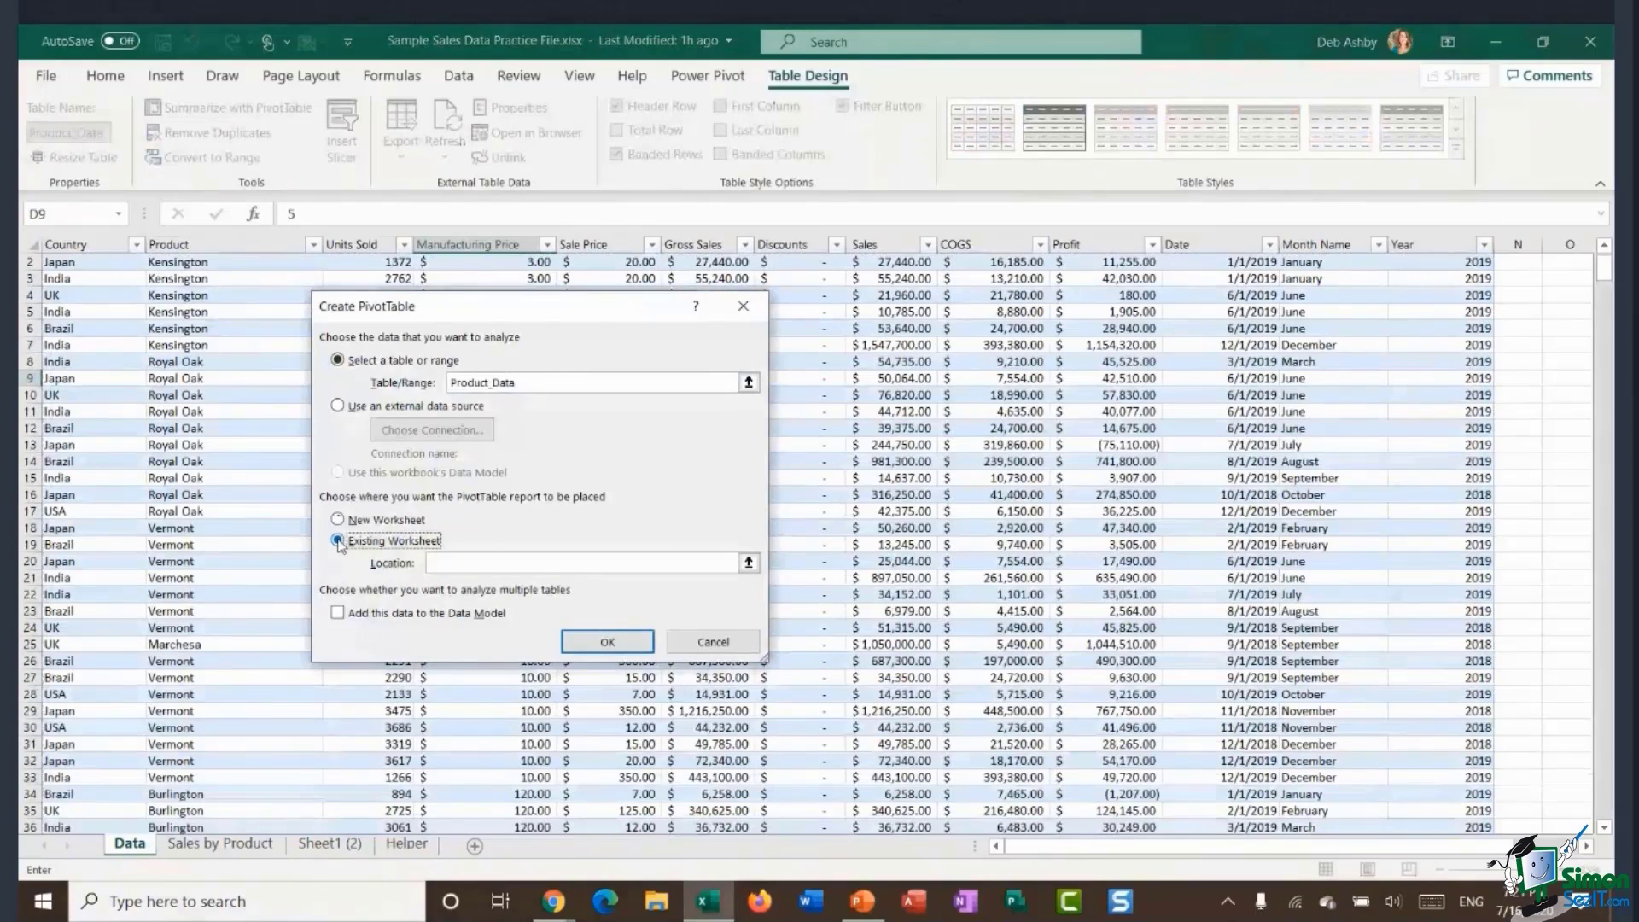
pyautogui.click(749, 563)
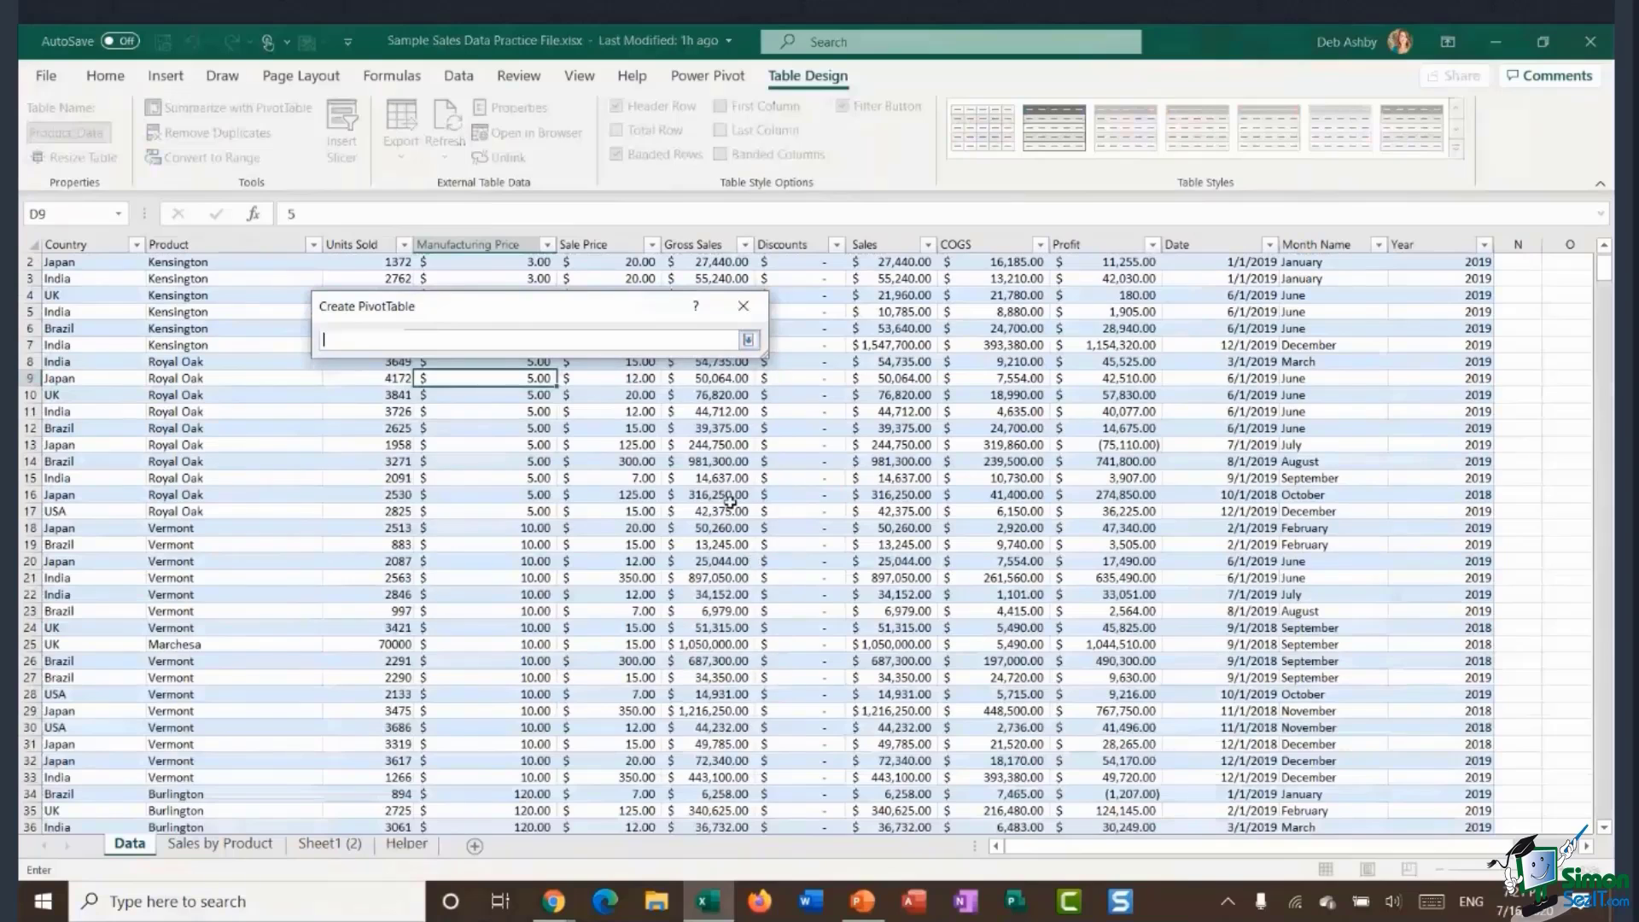
pyautogui.click(406, 843)
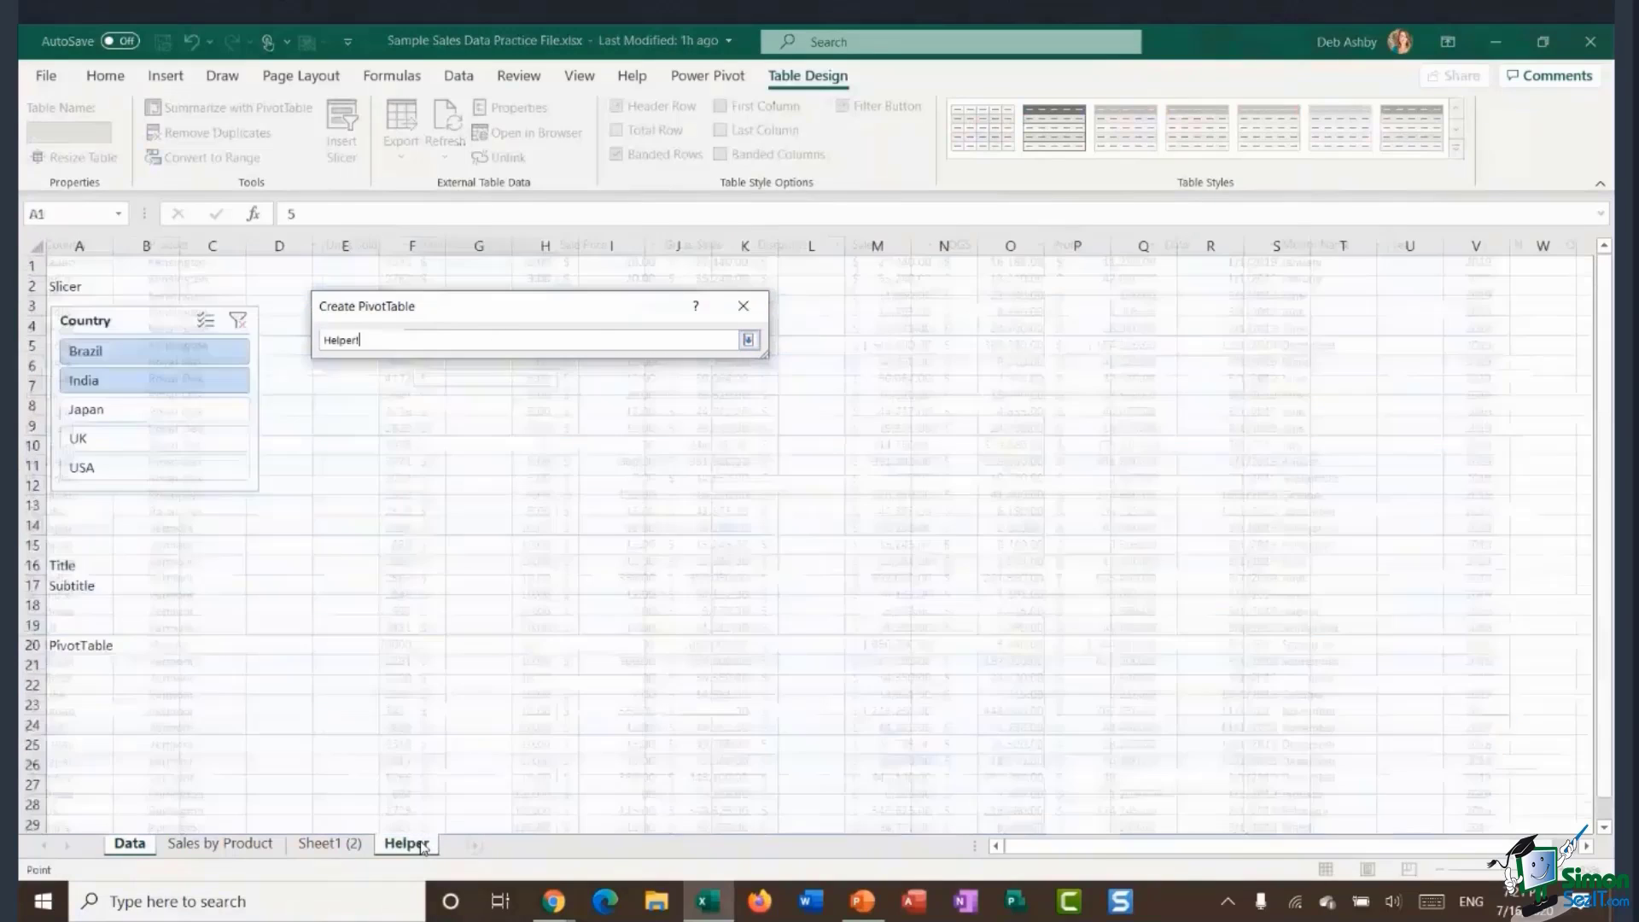
pyautogui.click(86, 689)
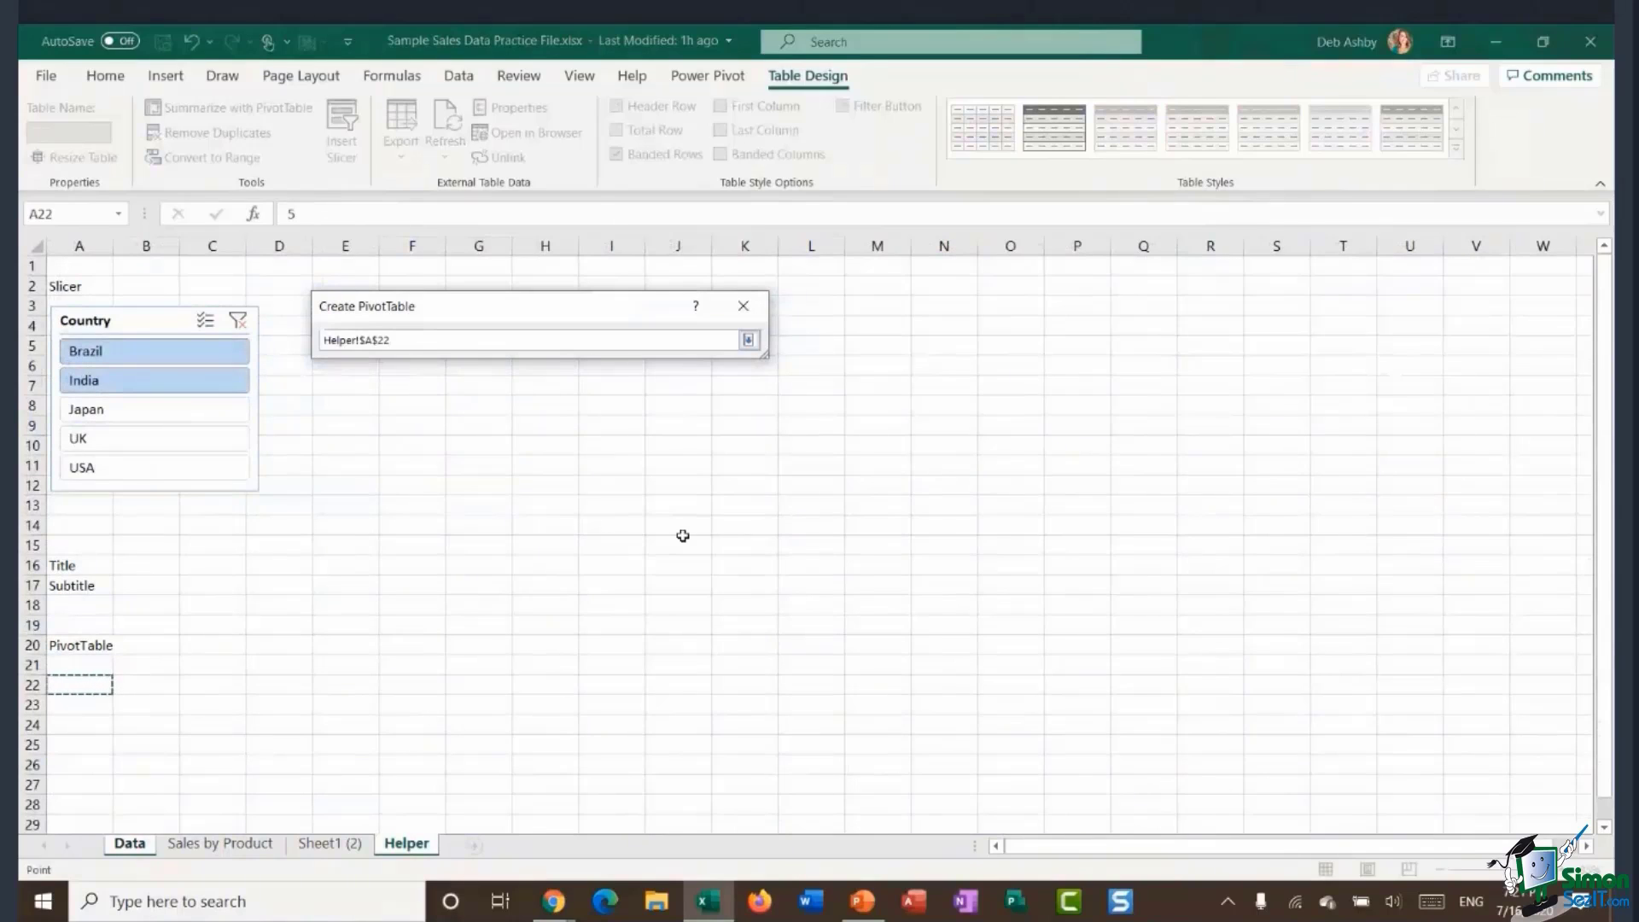
pyautogui.click(748, 341)
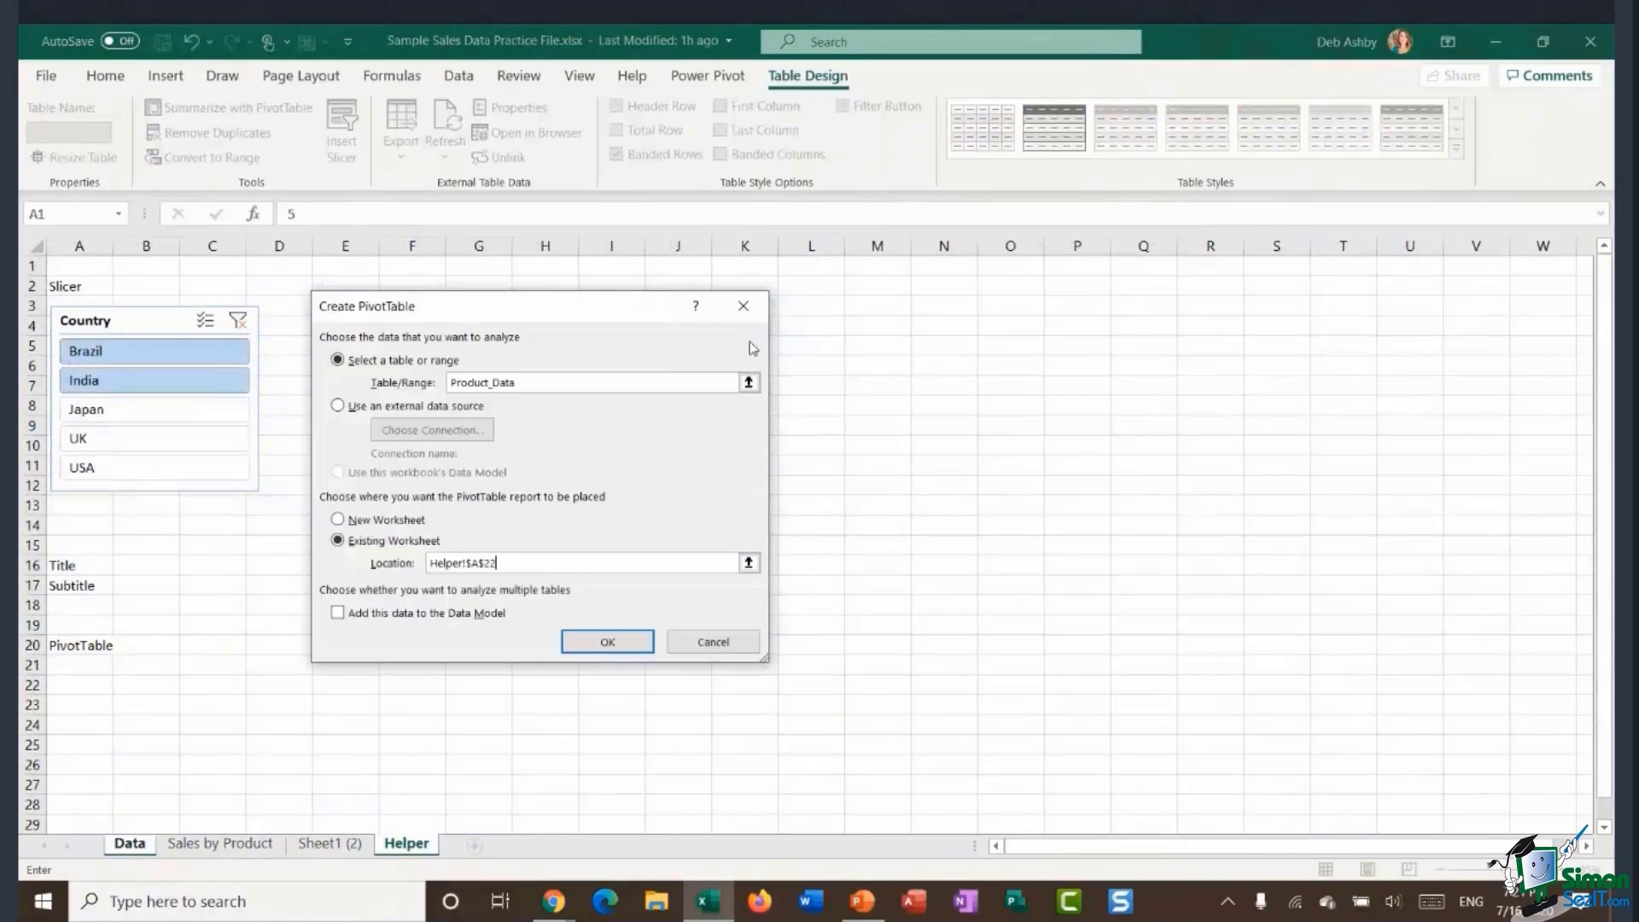
pyautogui.click(625, 643)
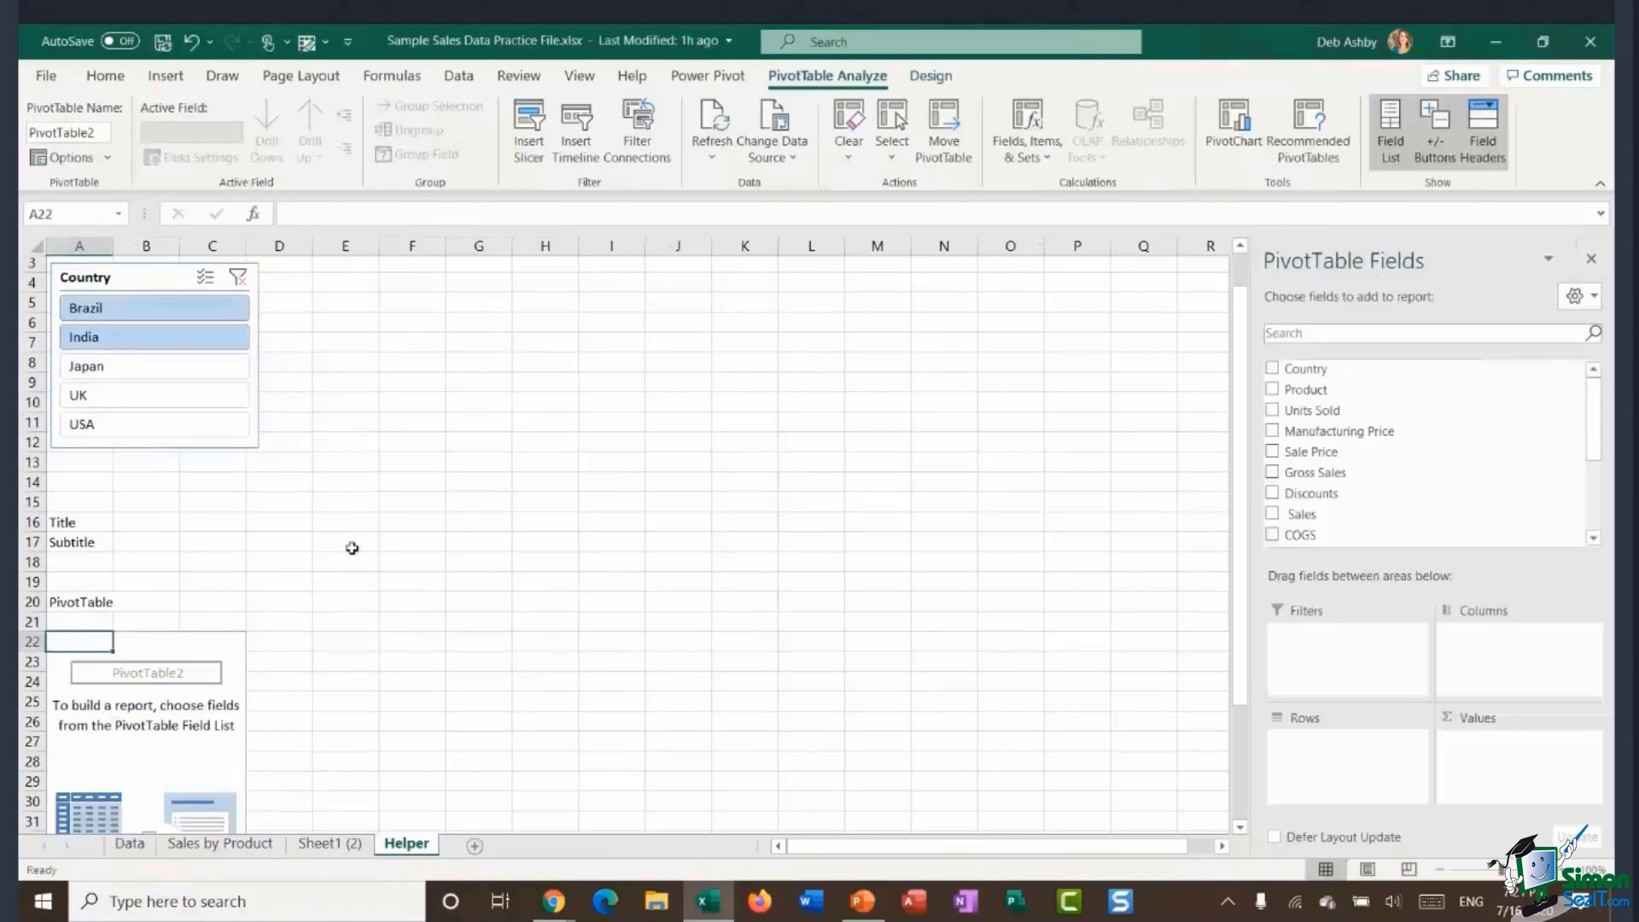
# Put the Country field in the columns of the Helper pivot table and close the field list.
pyautogui.scroll(-3, 351, 548)
pyautogui.scroll(3, 240, 582)
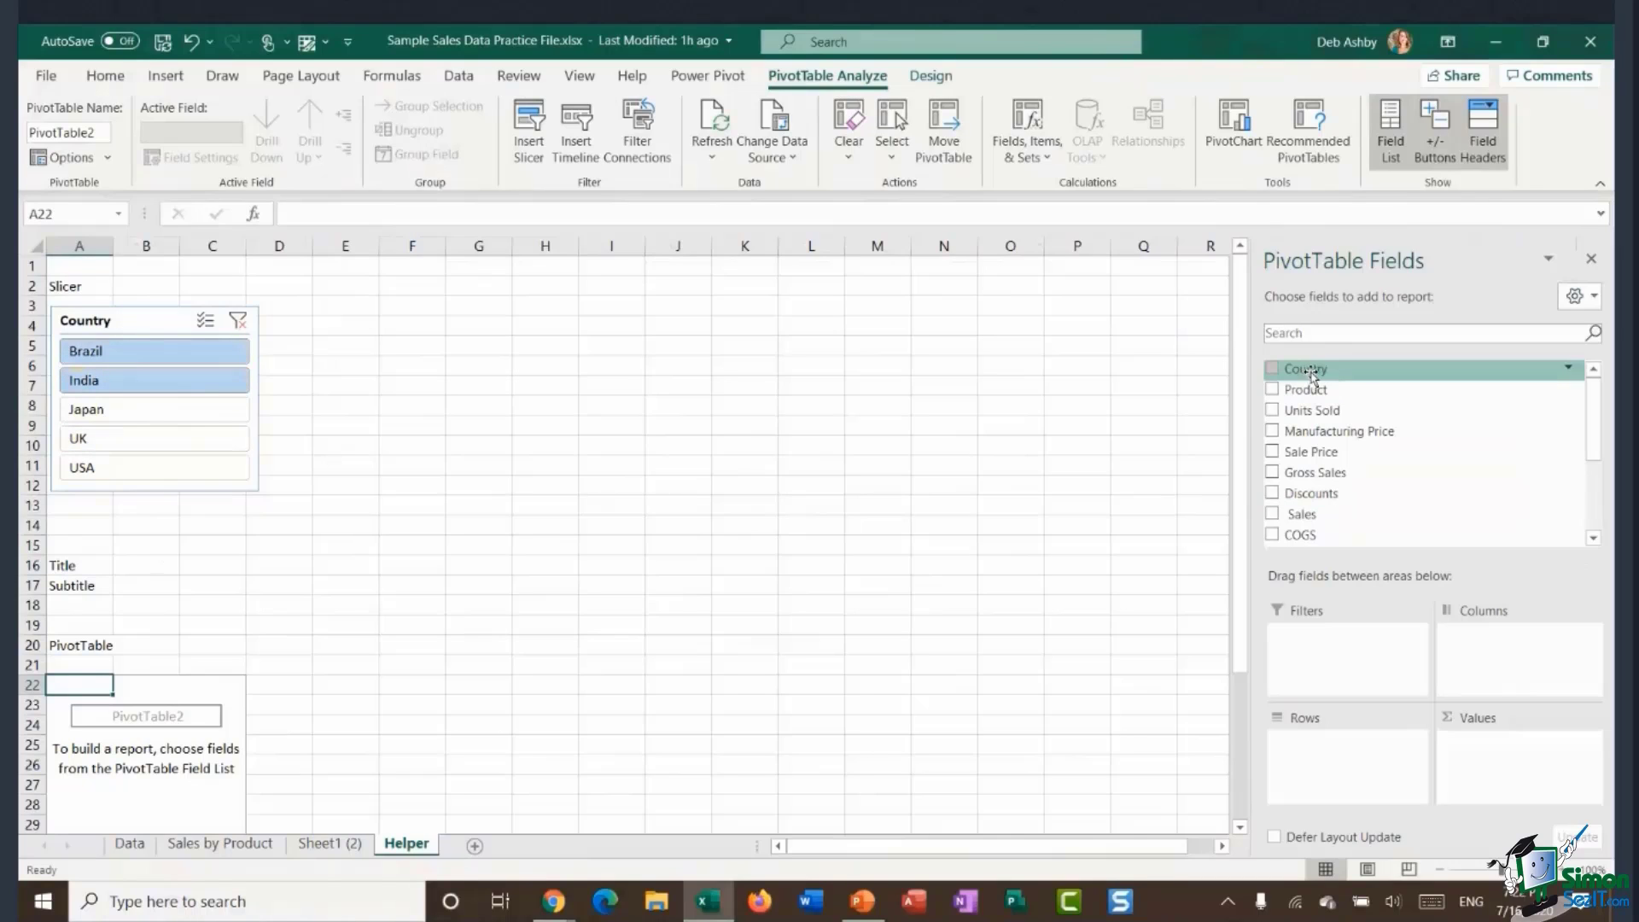
pyautogui.moveTo(1312, 375); pyautogui.dragTo(1504, 667)
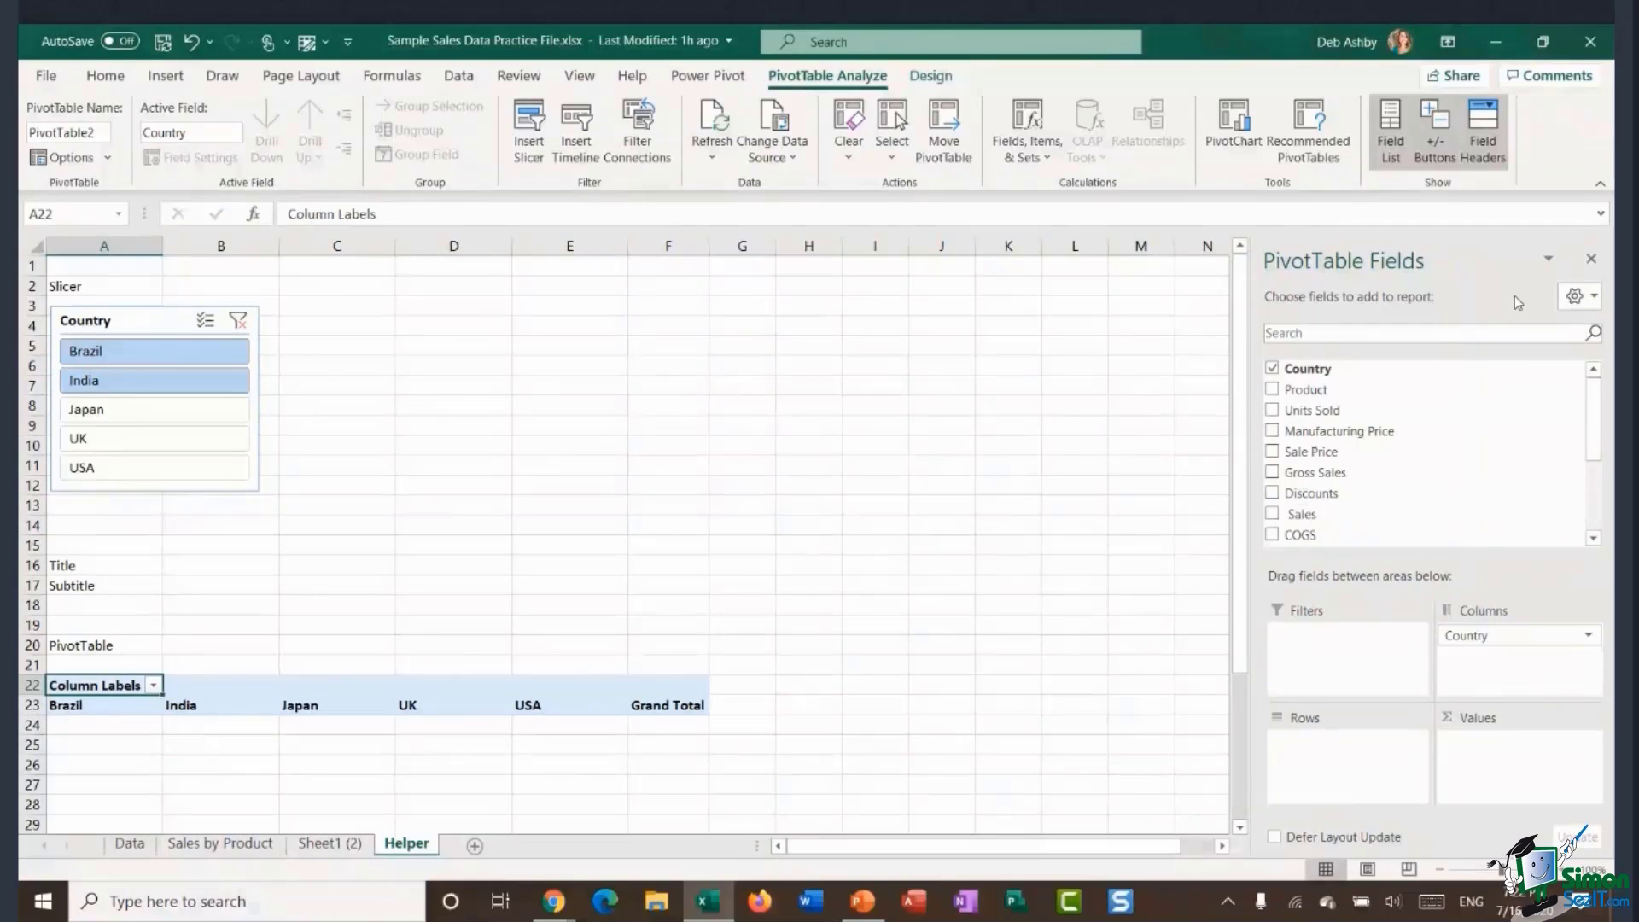
pyautogui.click(1591, 259)
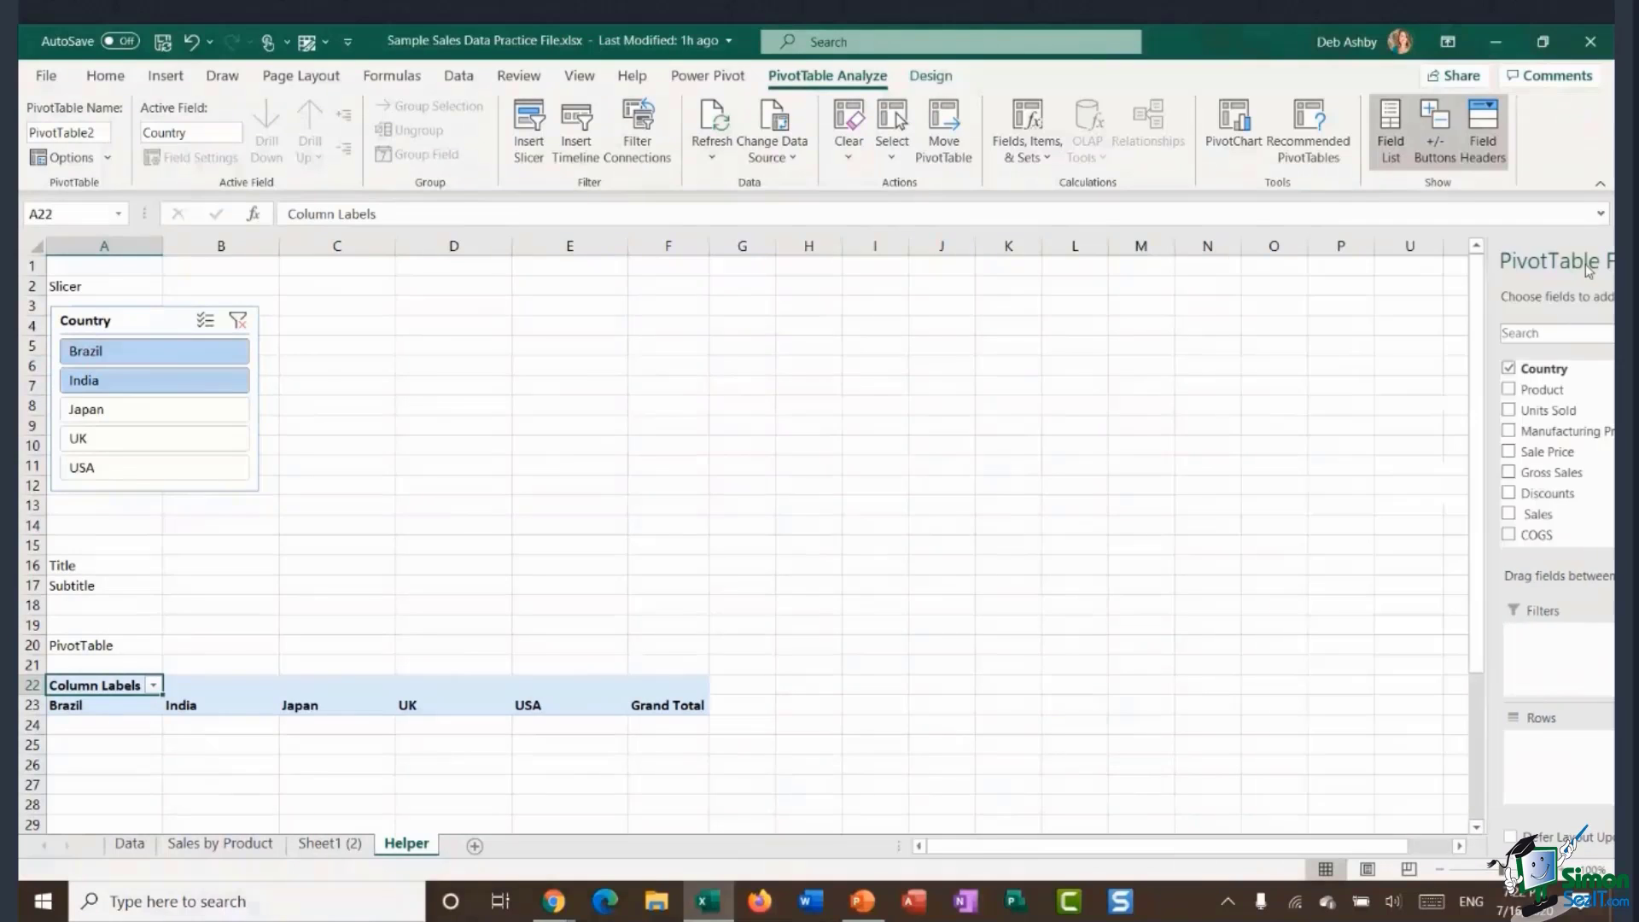
# Turn off grand totals for rows and columns in the Helper pivot table.
pyautogui.click(592, 709)
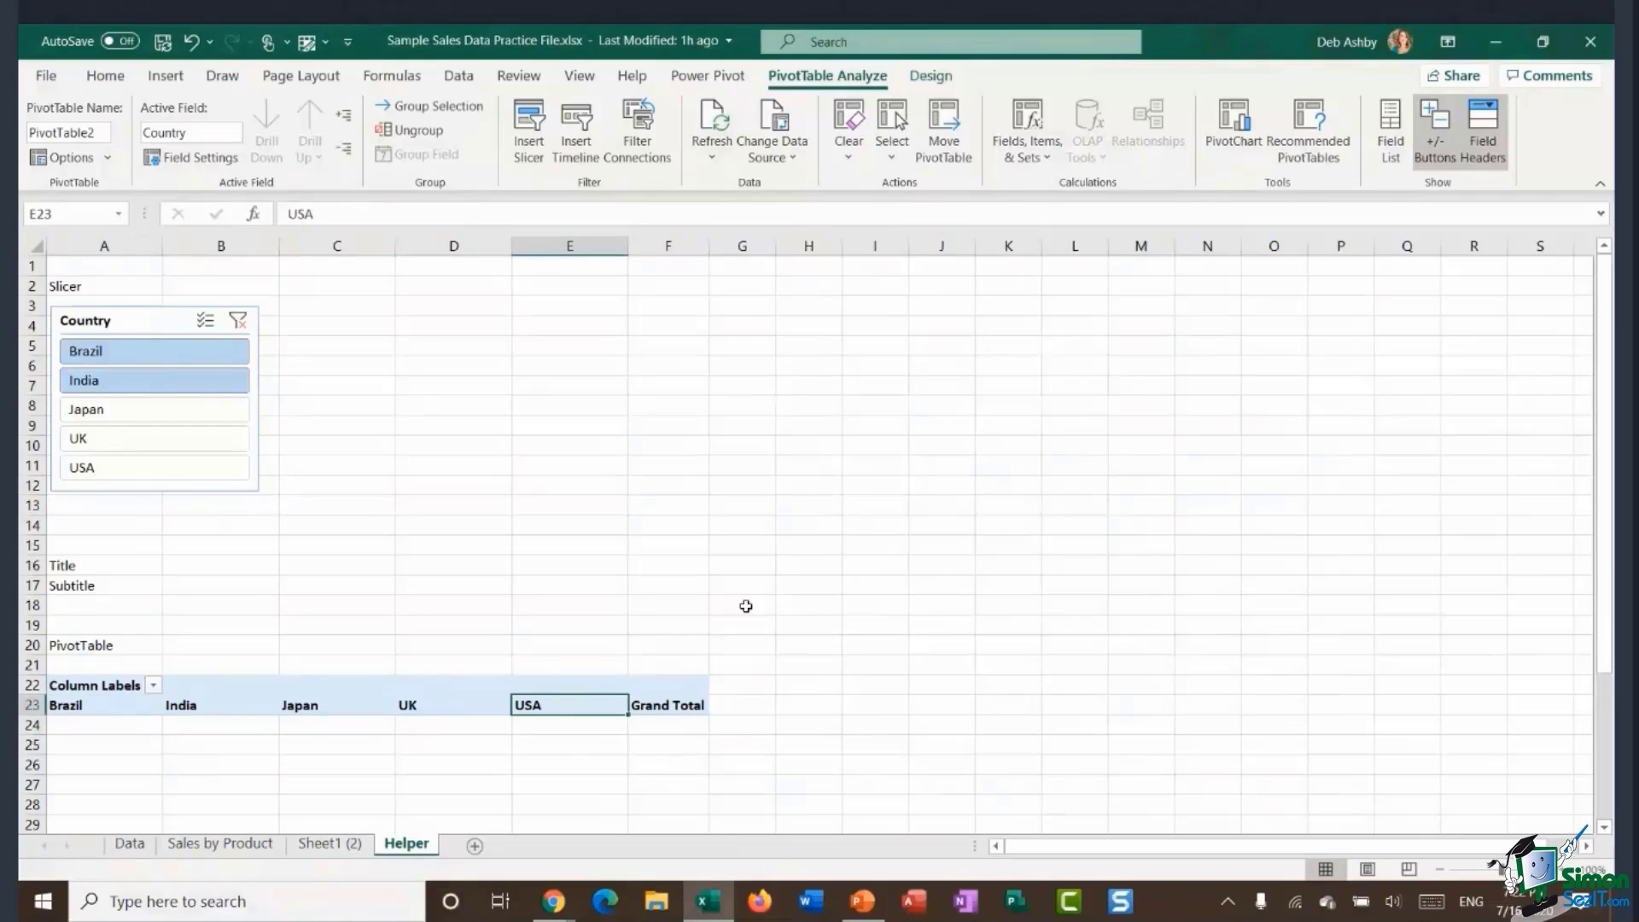
pyautogui.click(930, 76)
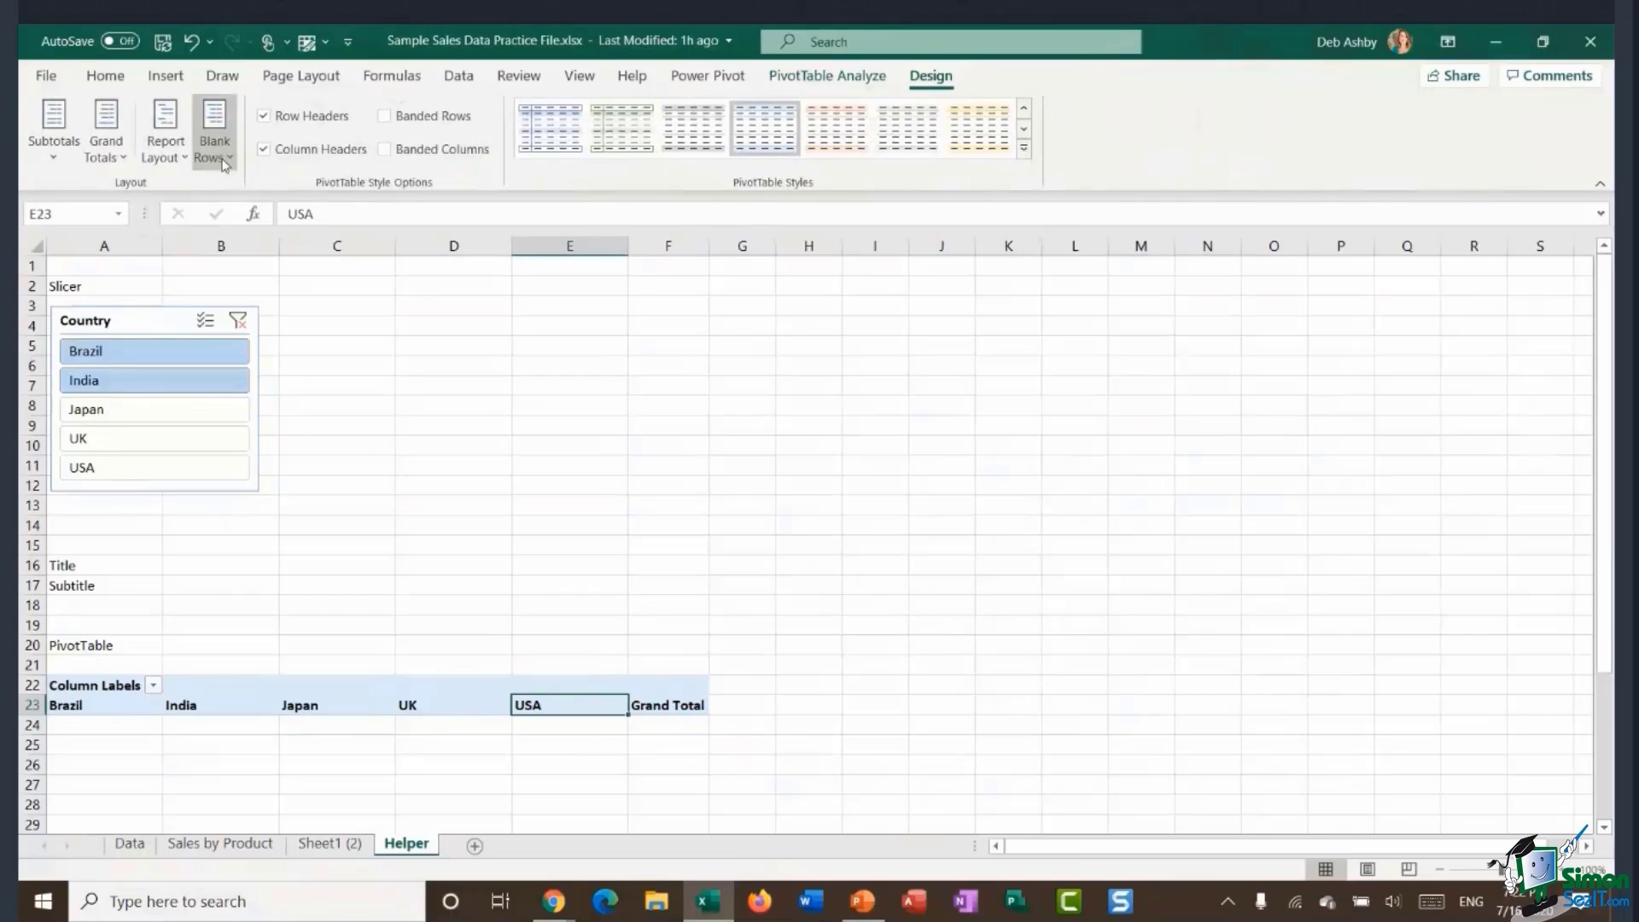
pyautogui.click(110, 158)
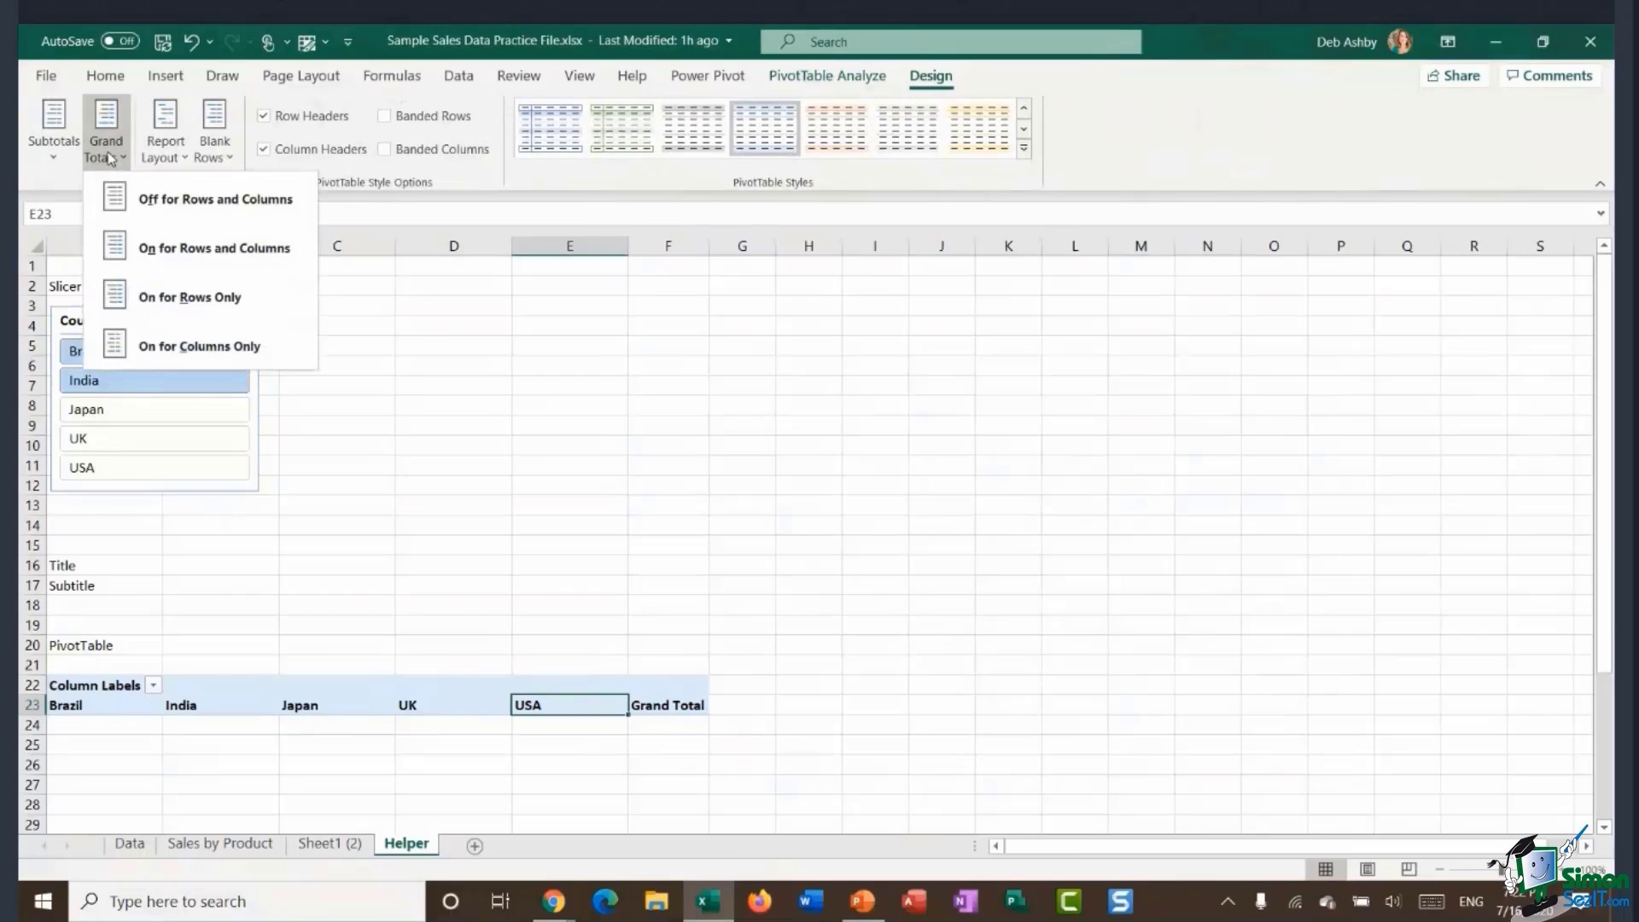
pyautogui.click(153, 206)
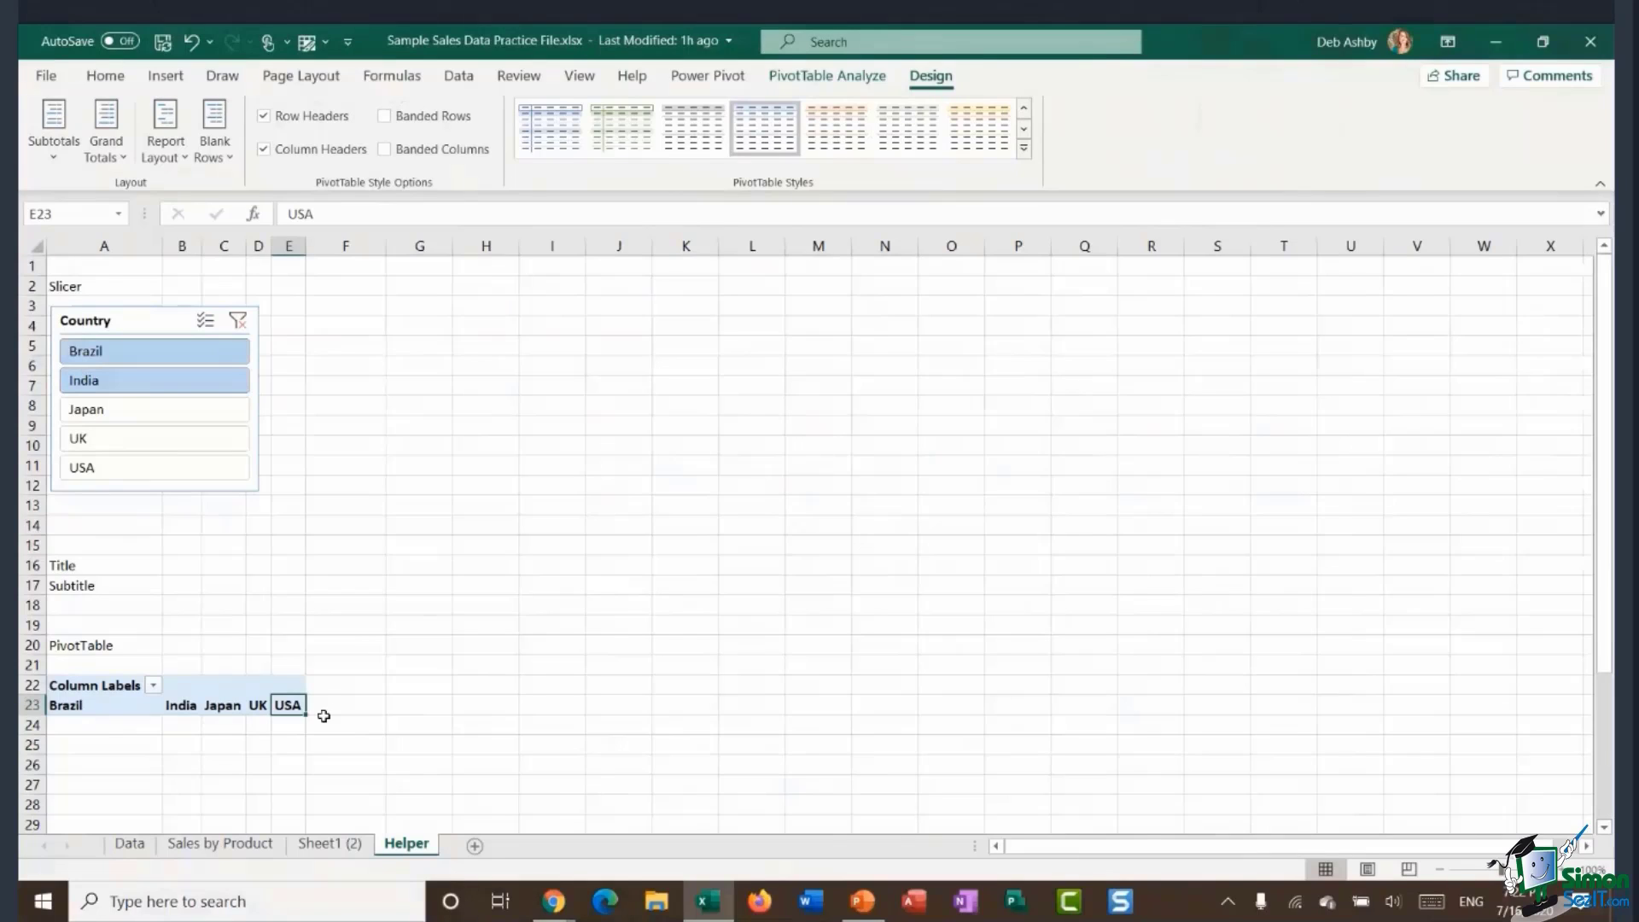
# Enter Sales by Product in cell B16 of the Helper sheet, beside the Title label.
pyautogui.click(179, 564)
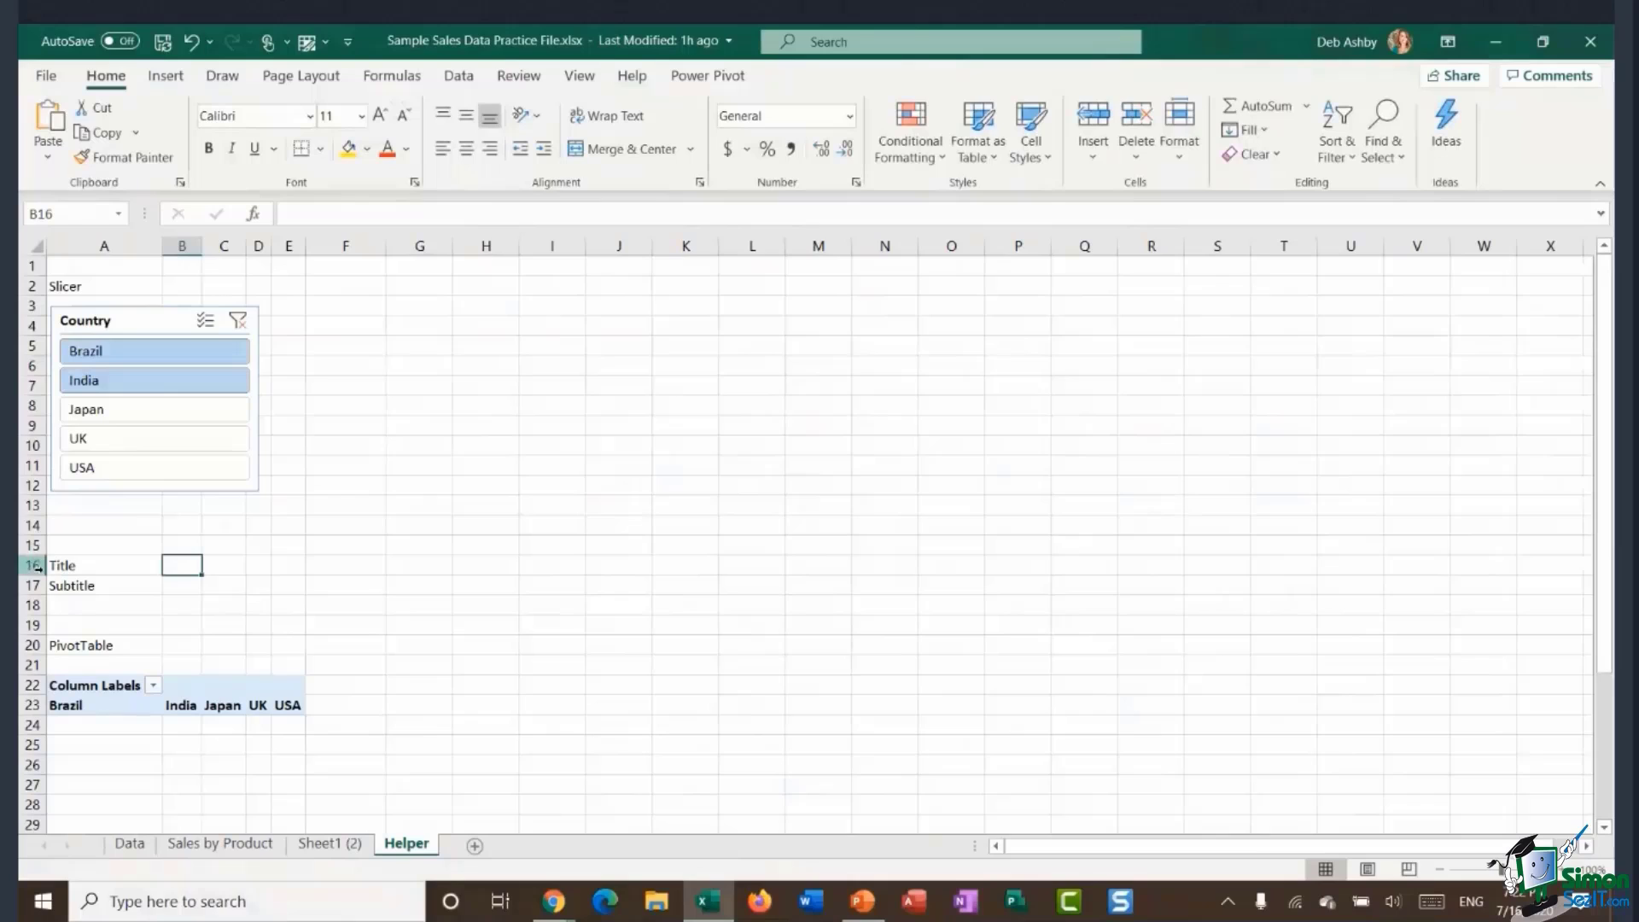
pyautogui.click(328, 844)
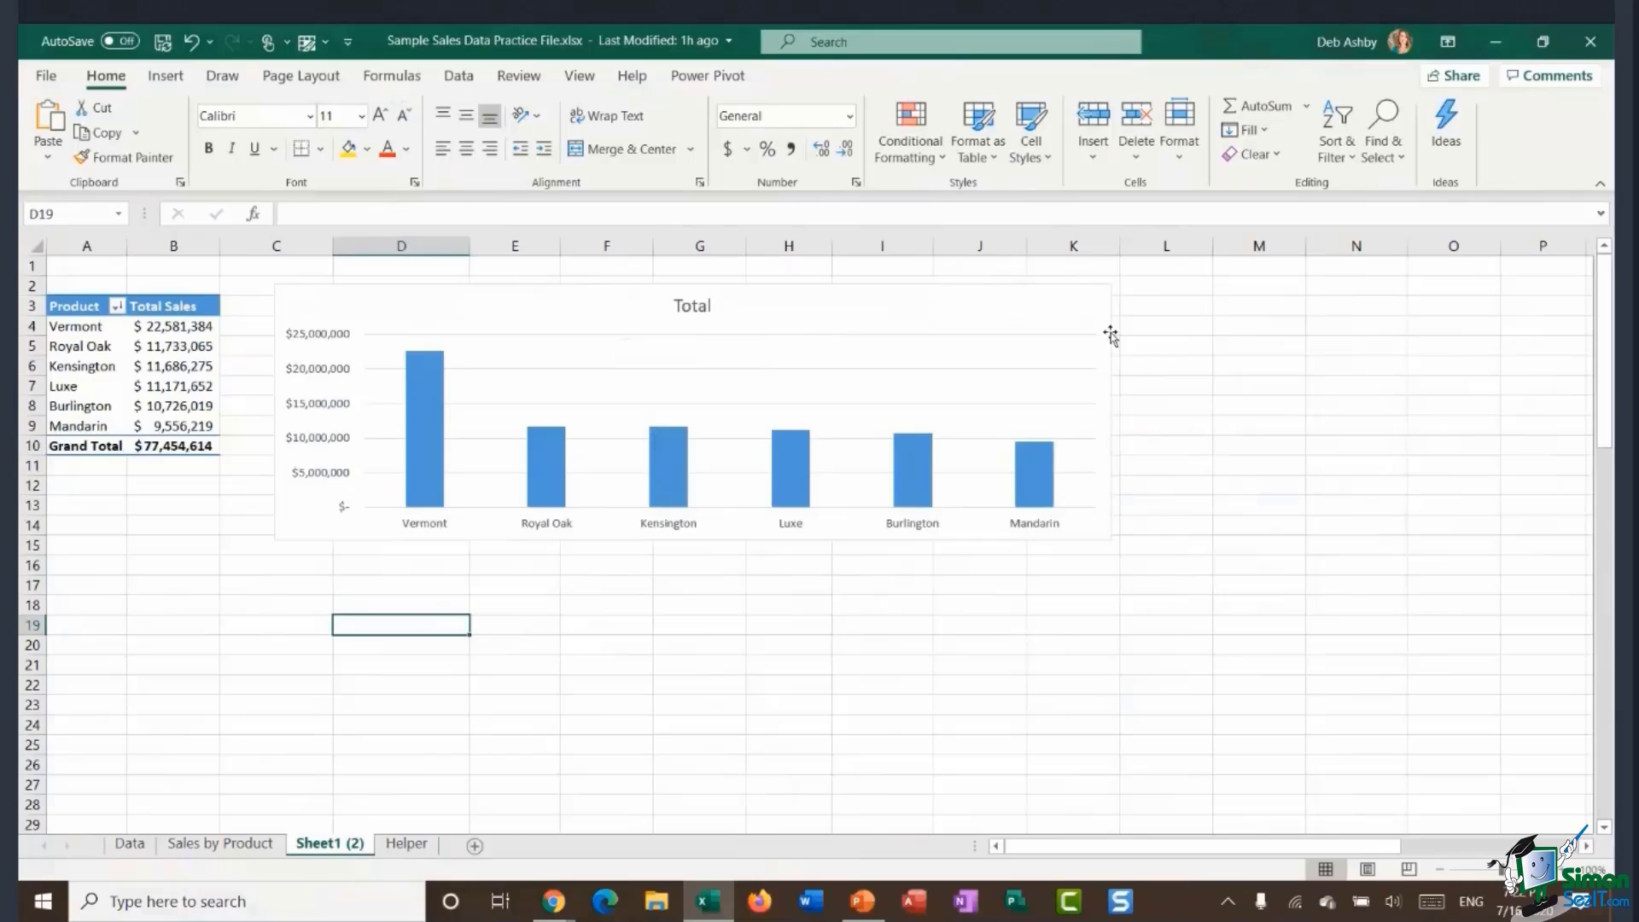
pyautogui.click(407, 845)
pyautogui.write('Sales')
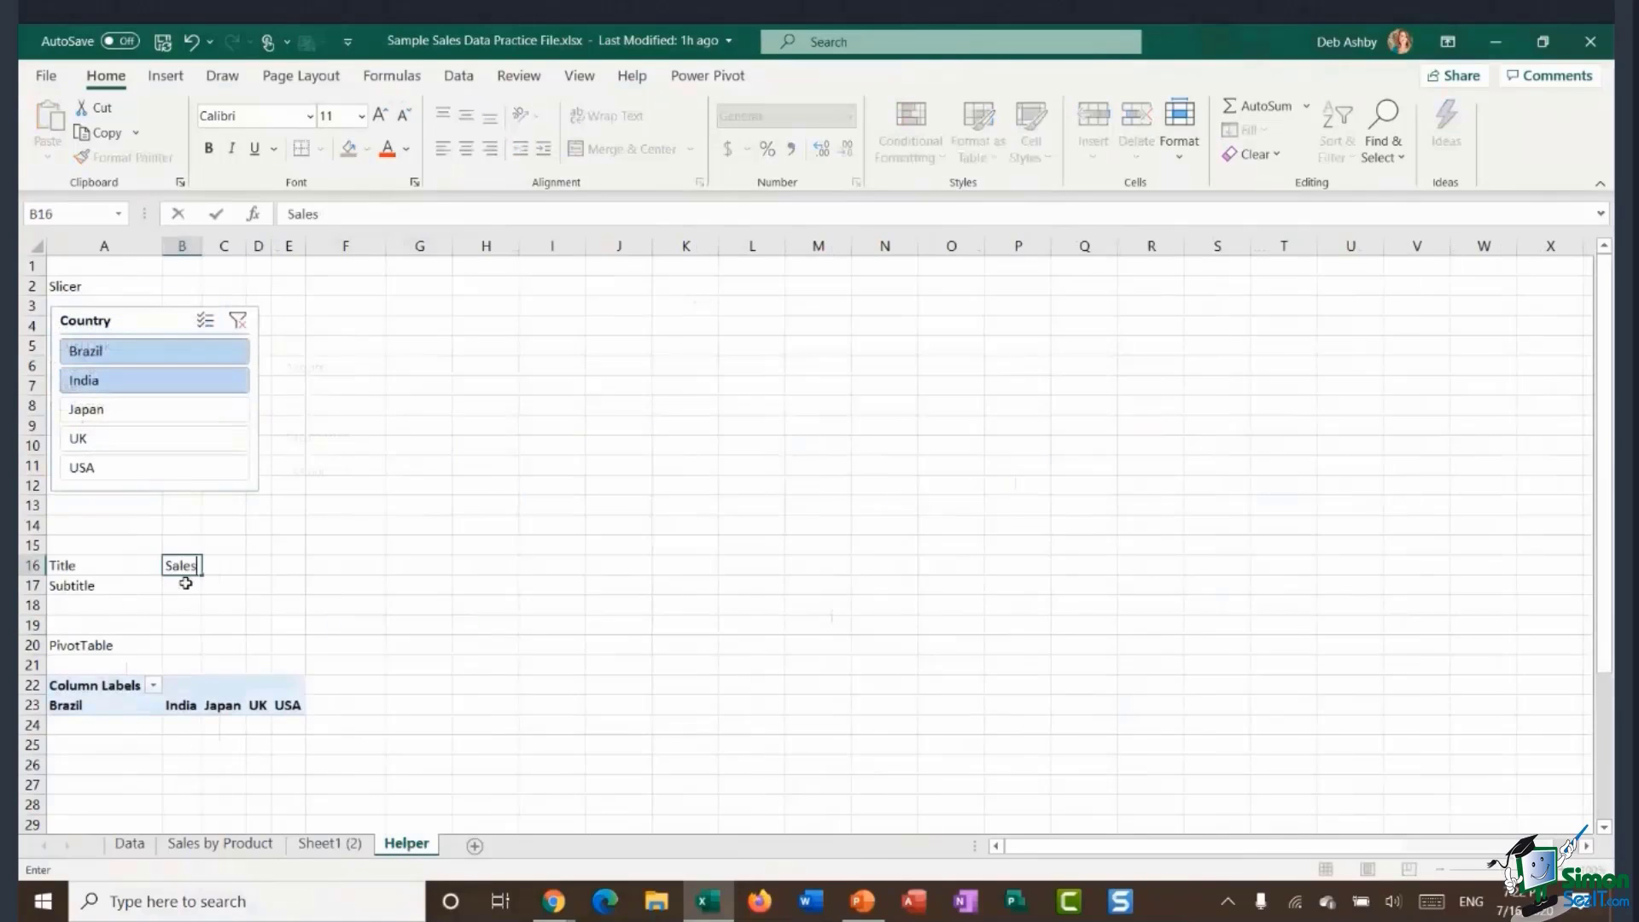
pyautogui.write(' by Product')
pyautogui.click(461, 621)
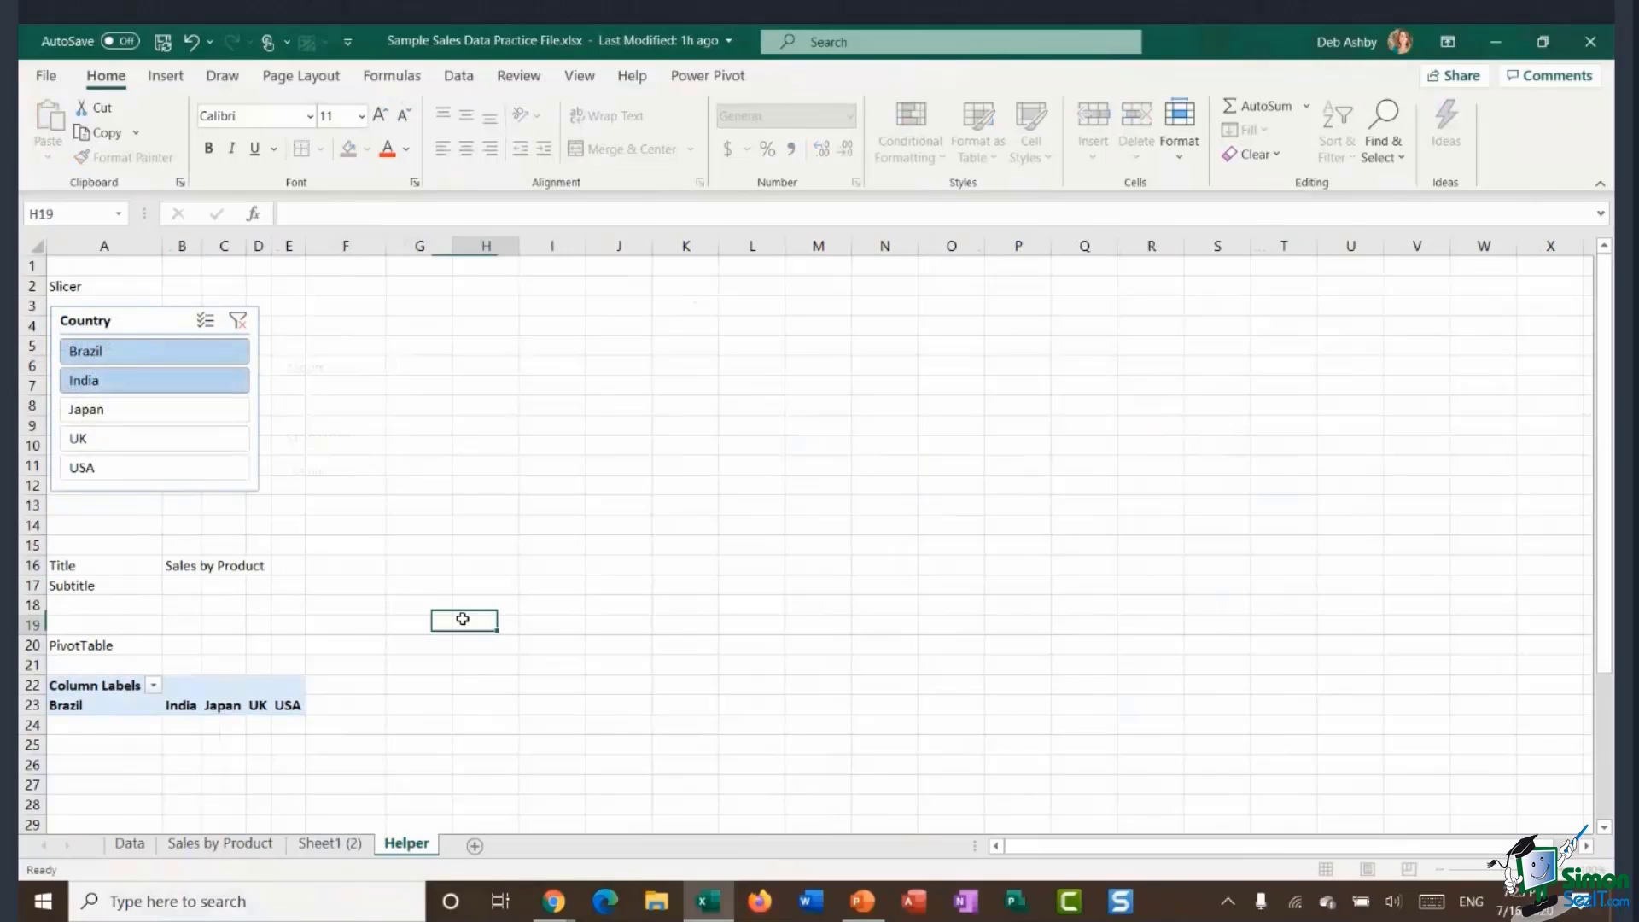
# Begin a TEXTJOIN formula in cell B17 of the Helper sheet with delimiter ", " and ignore-empty set to TRUE.
pyautogui.click(329, 843)
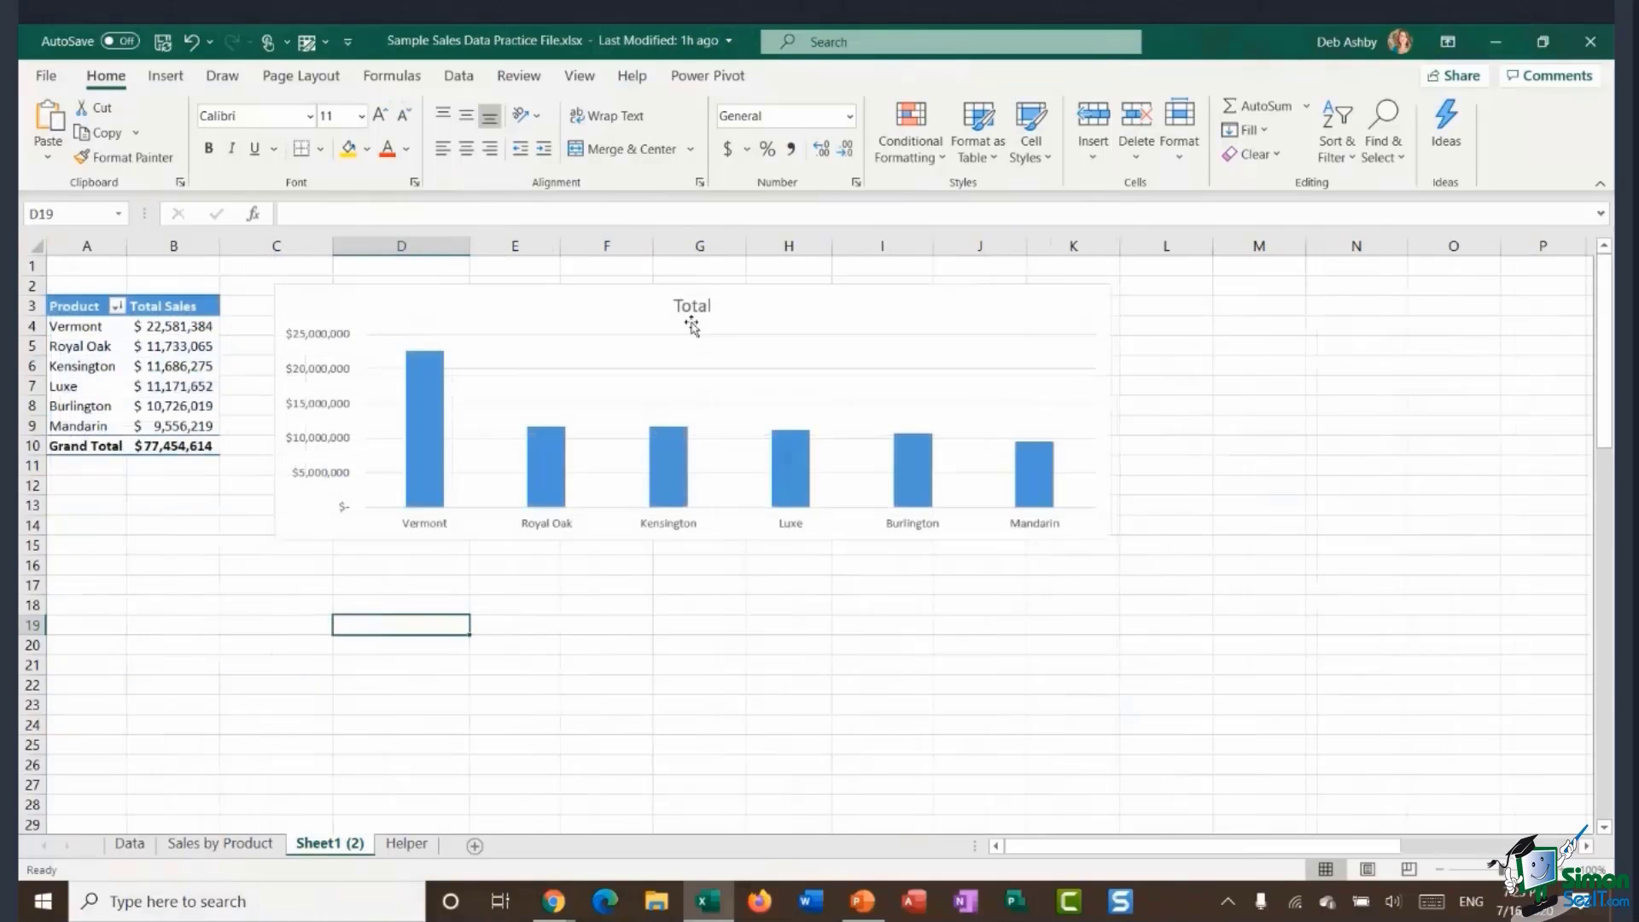
pyautogui.hotkey('ctrl', 'pagedown')
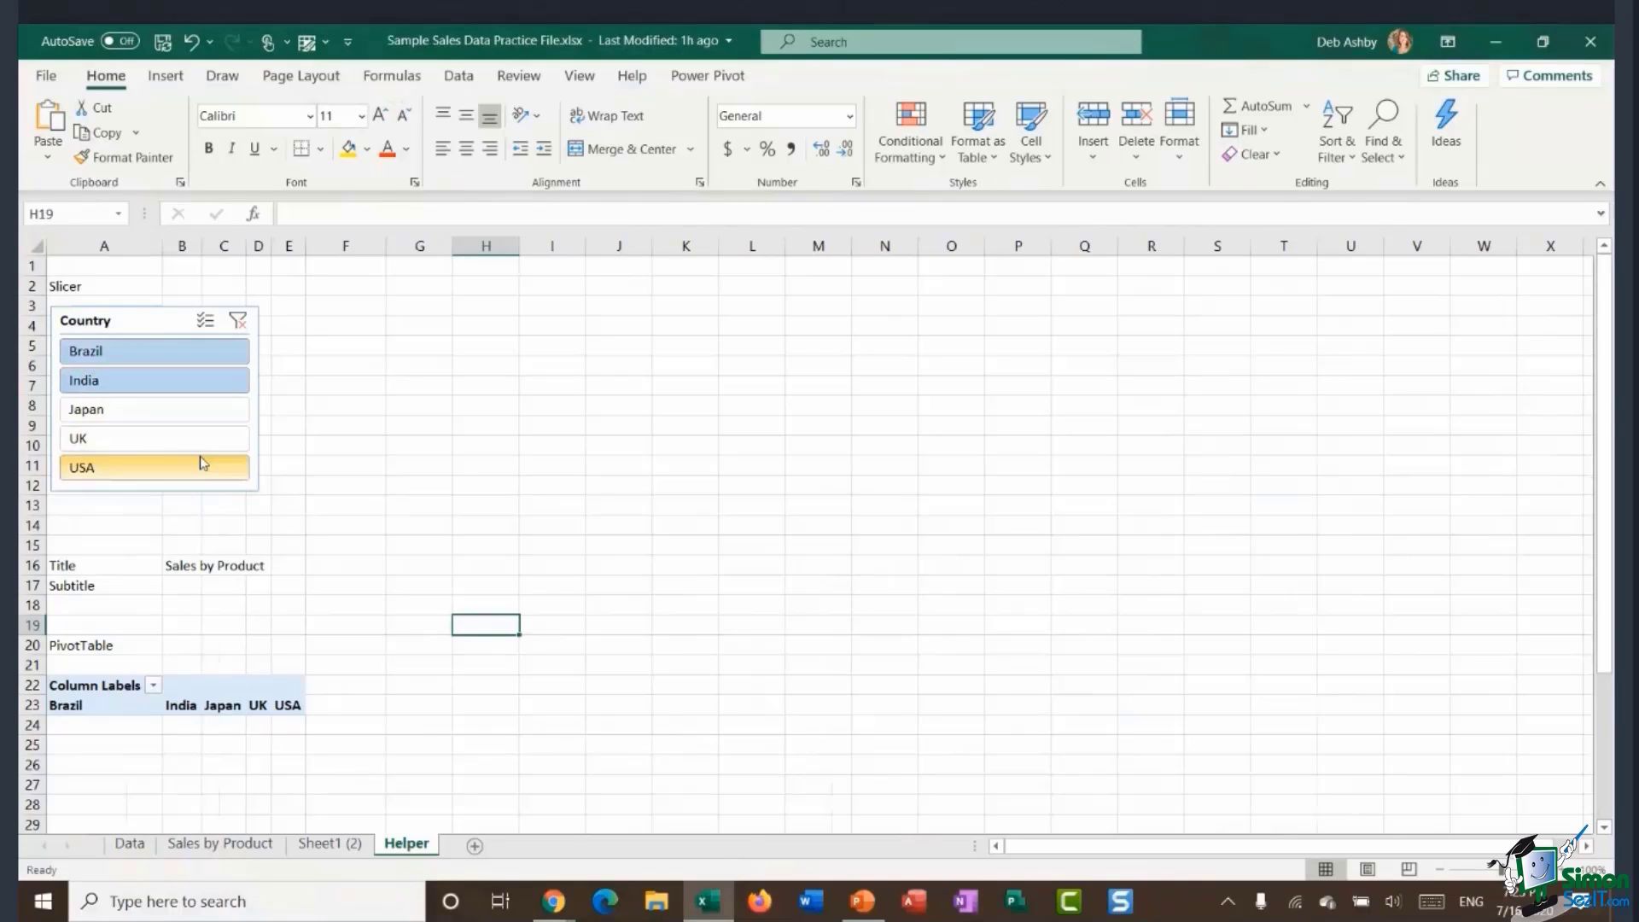
pyautogui.click(182, 587)
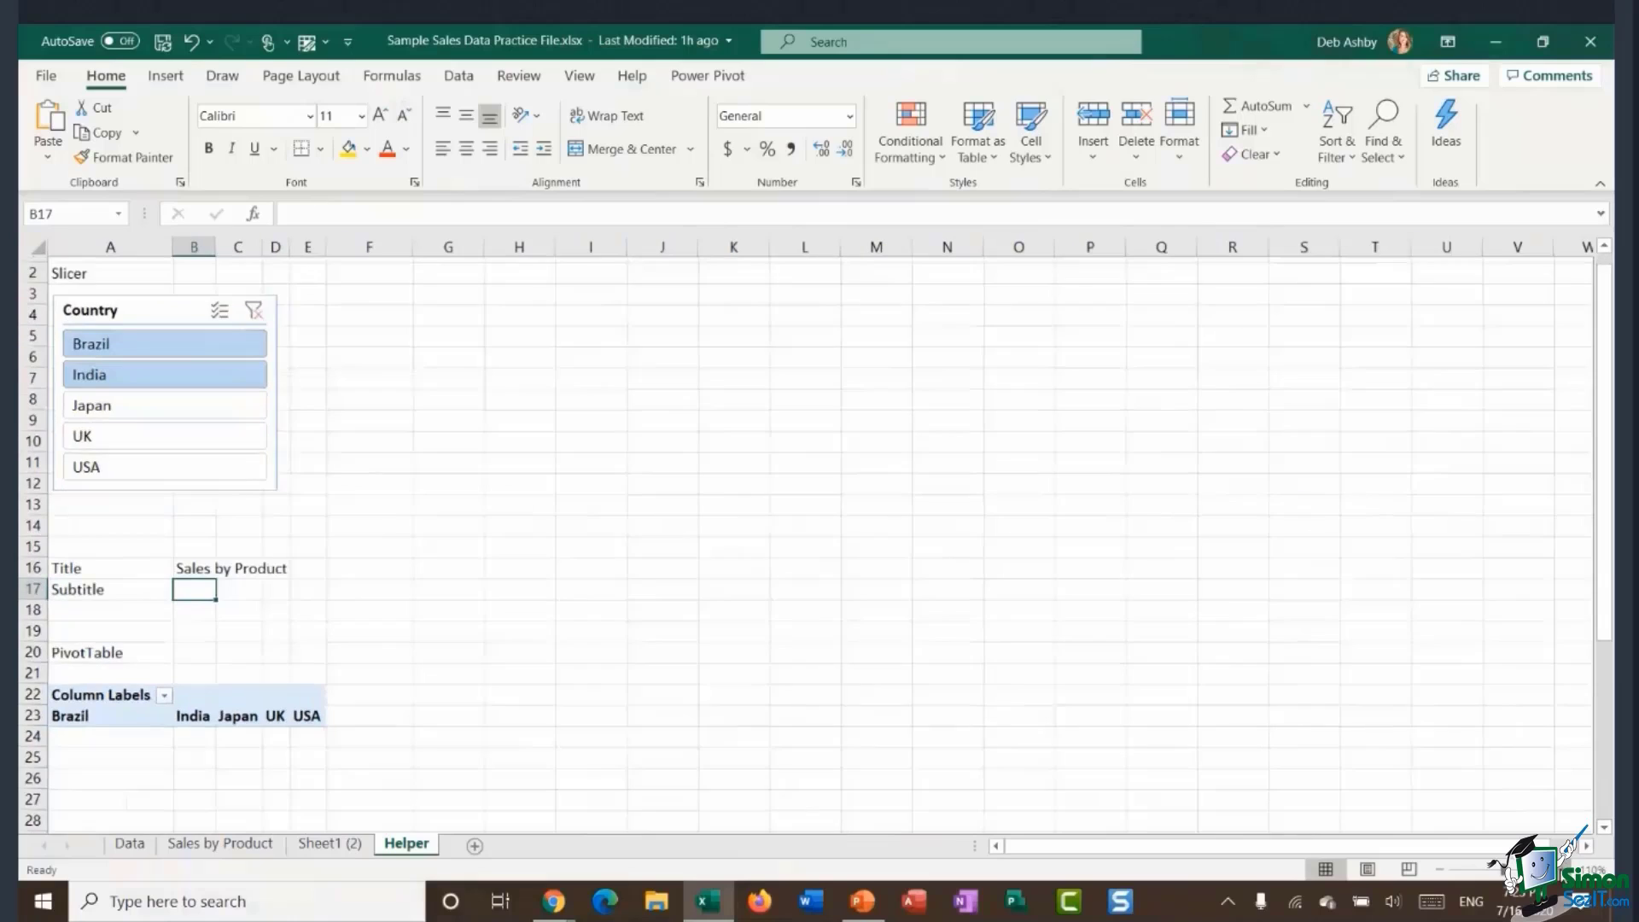
pyautogui.scroll(3, 715, 560)
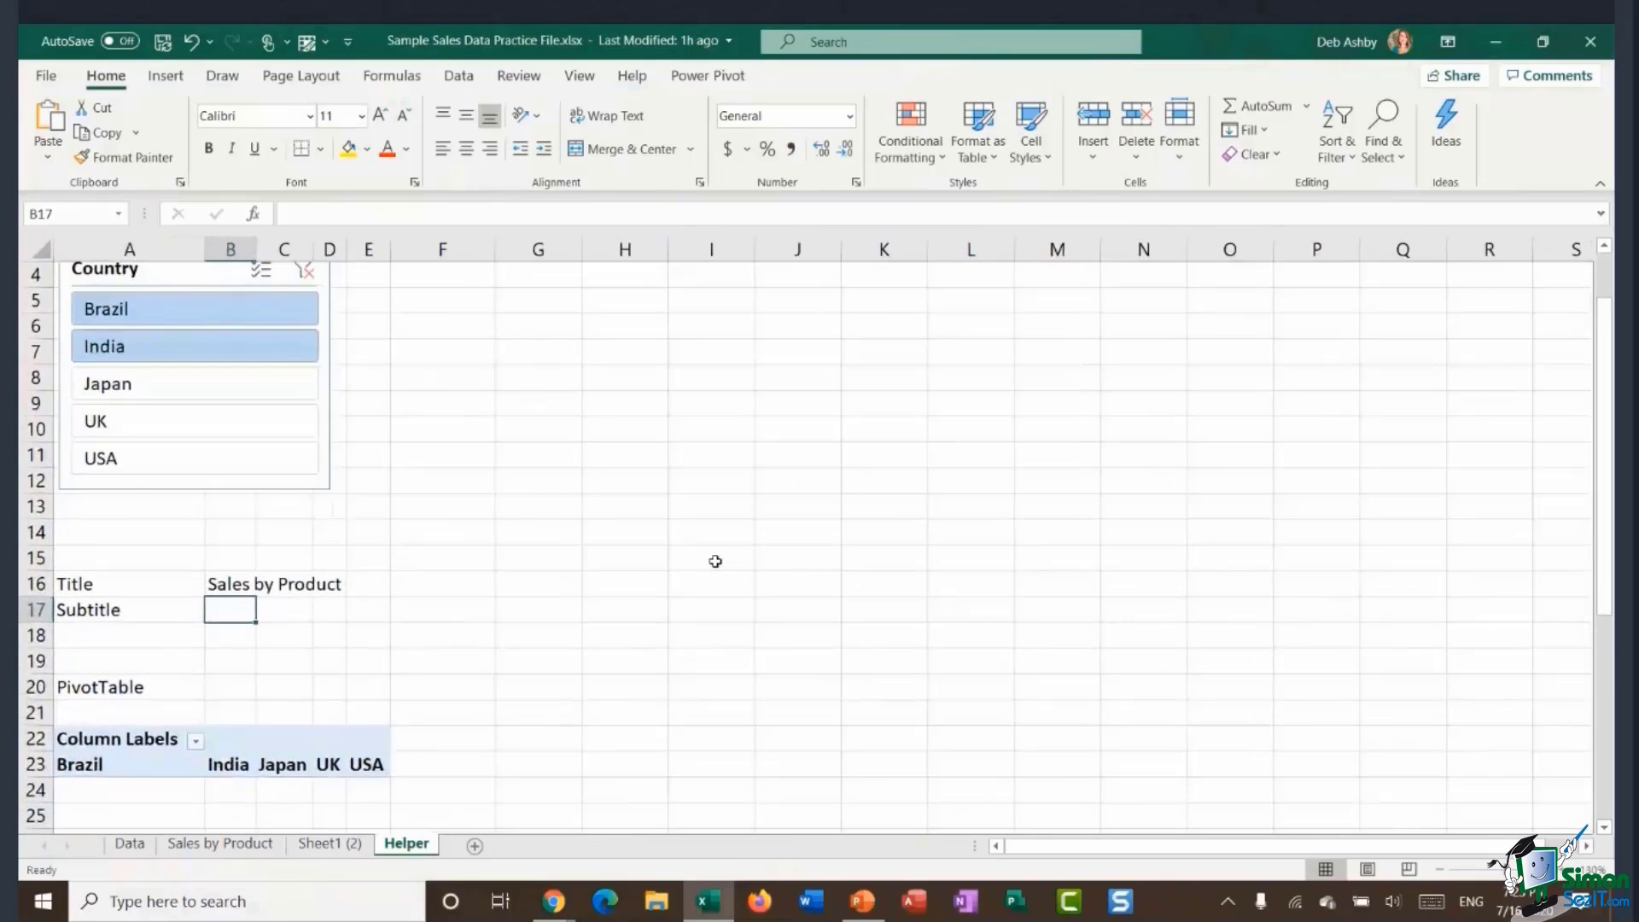
pyautogui.scroll(1, 716, 561)
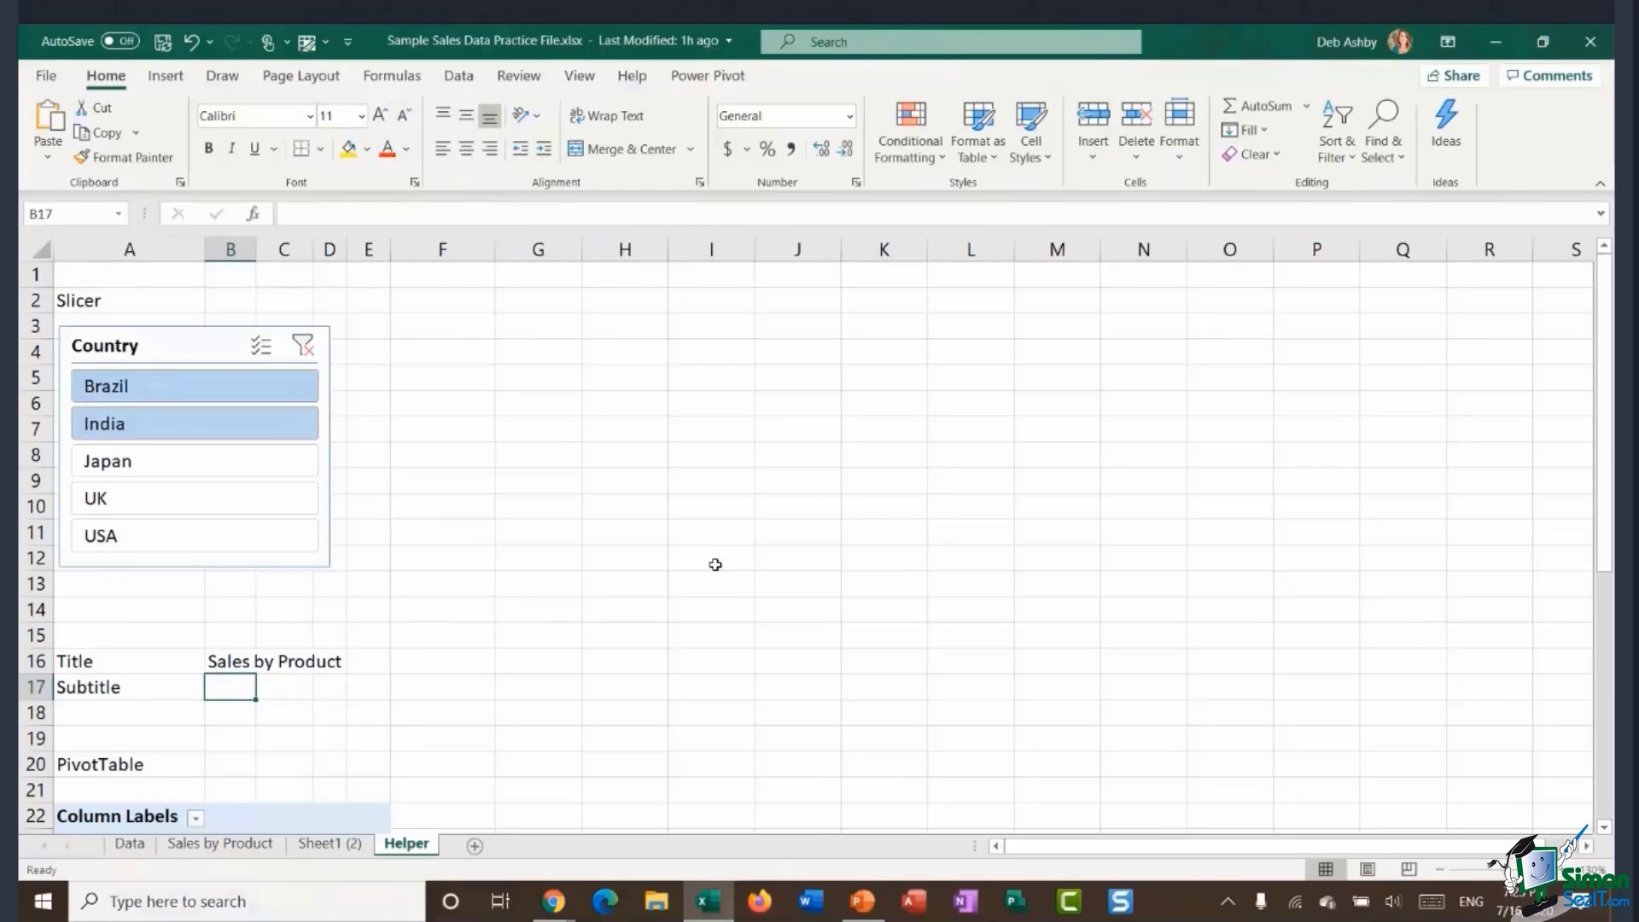
pyautogui.write('=TEXT')
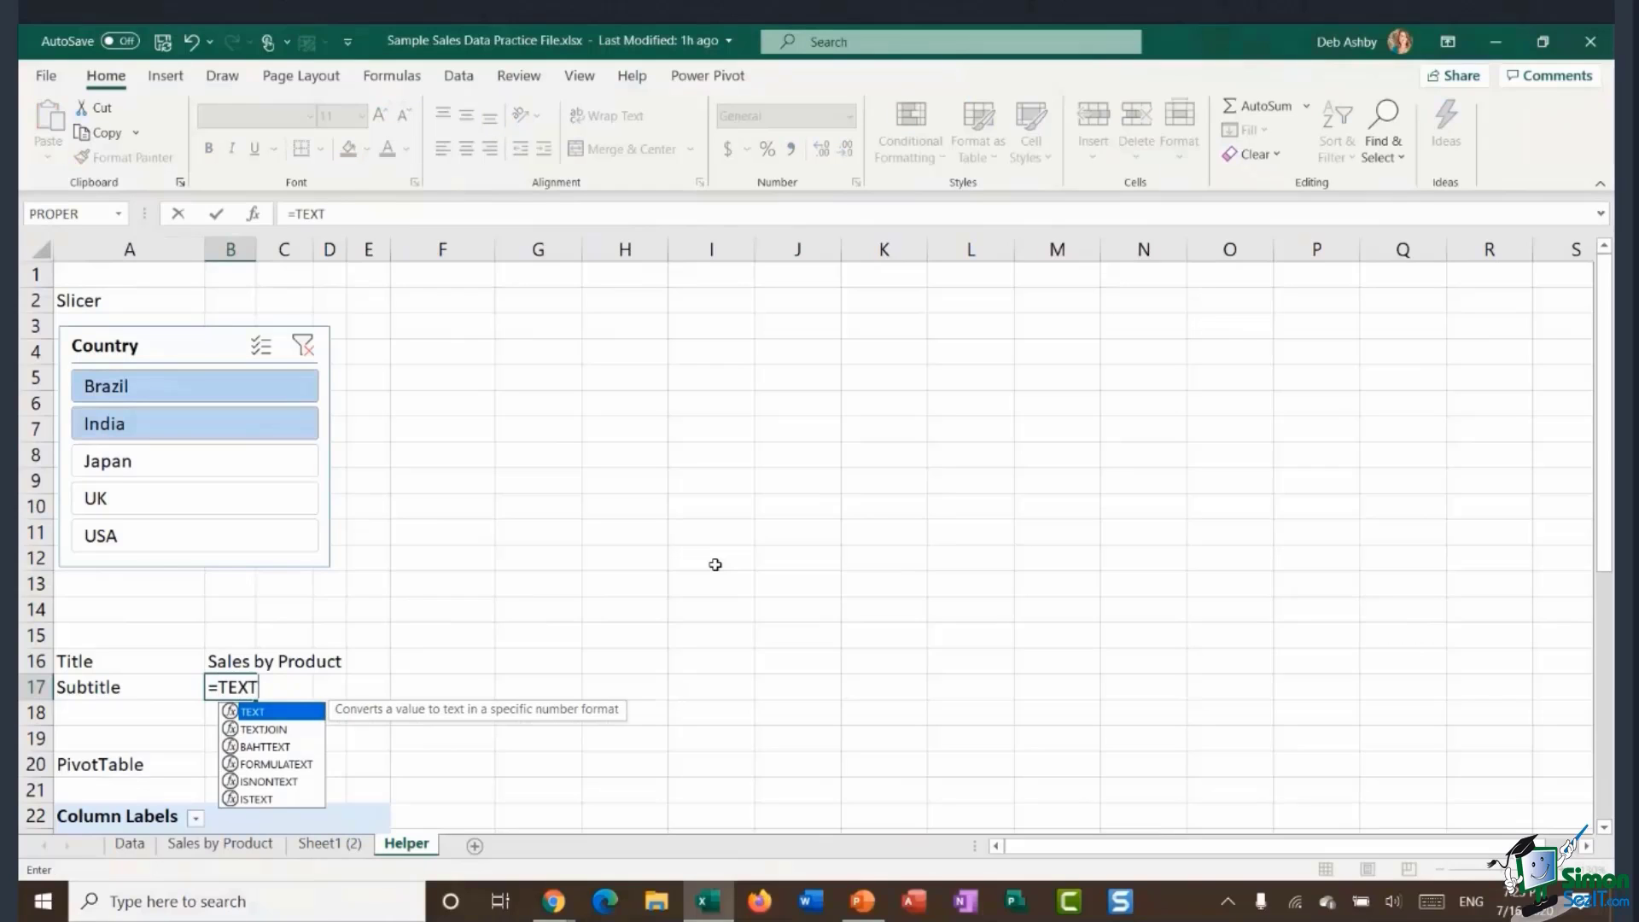
pyautogui.write('JOIN')
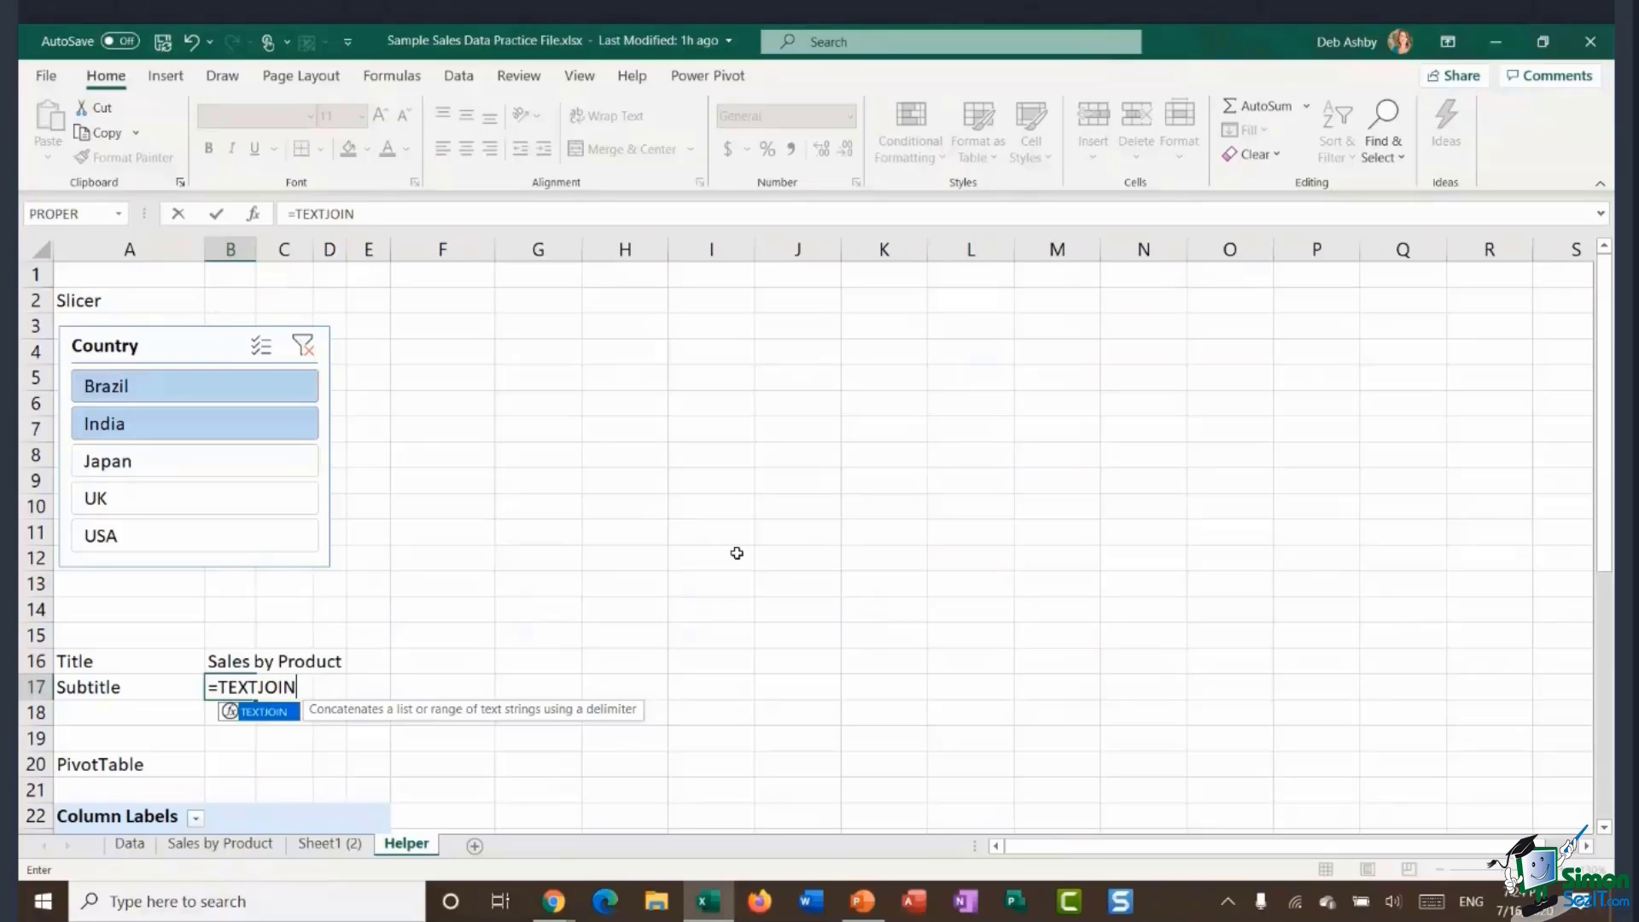
pyautogui.write('(')
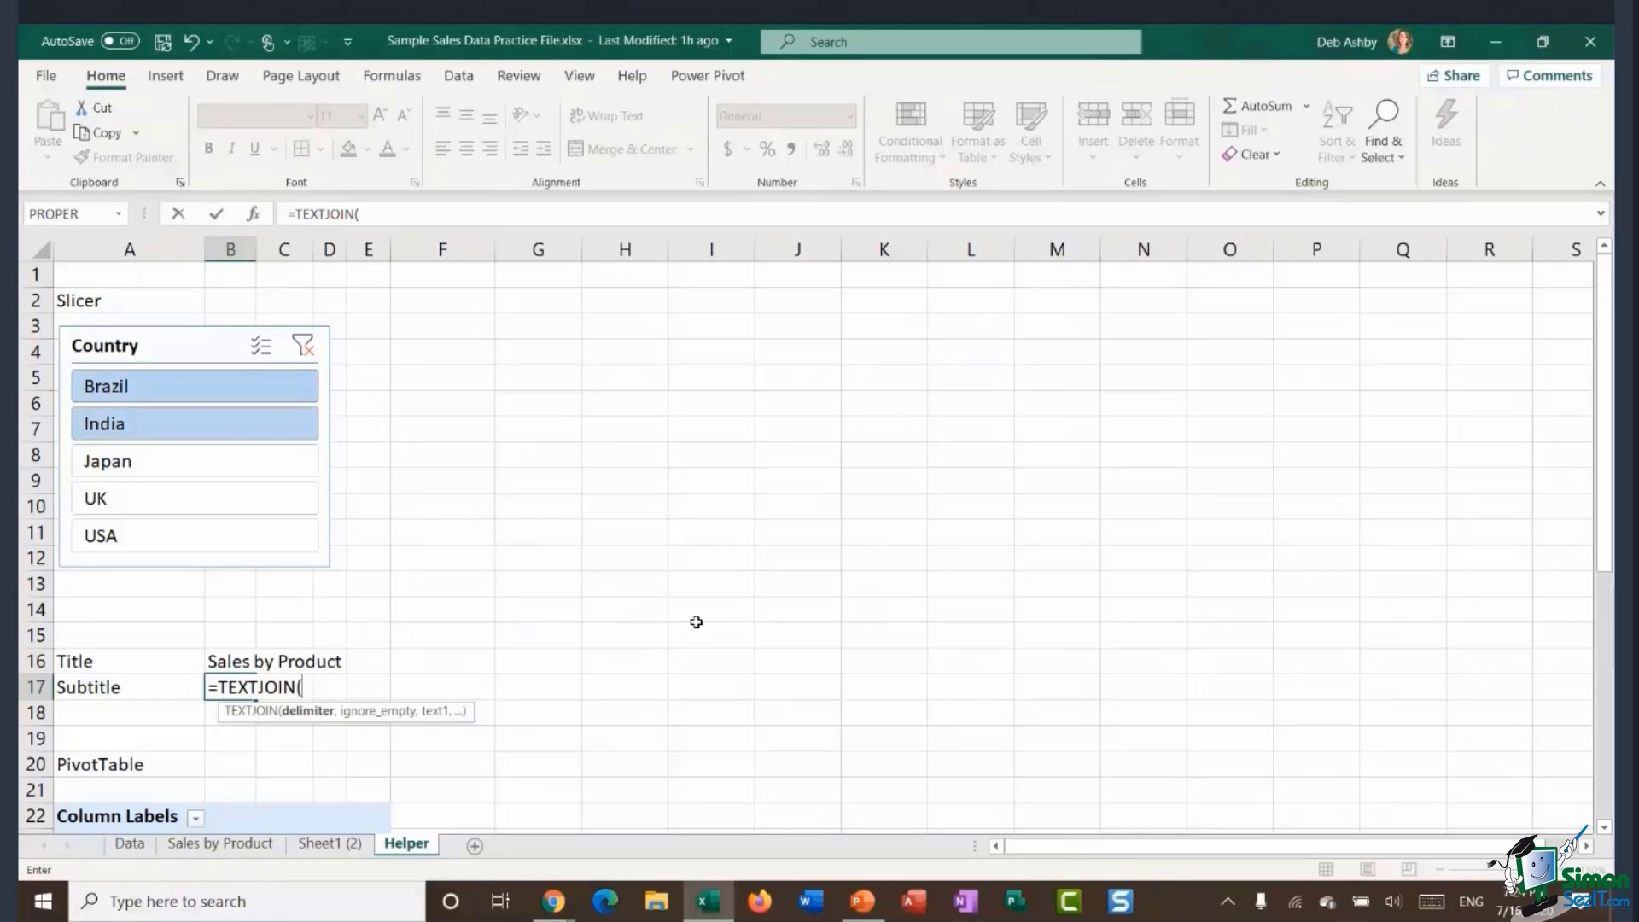
pyautogui.write('", ",')
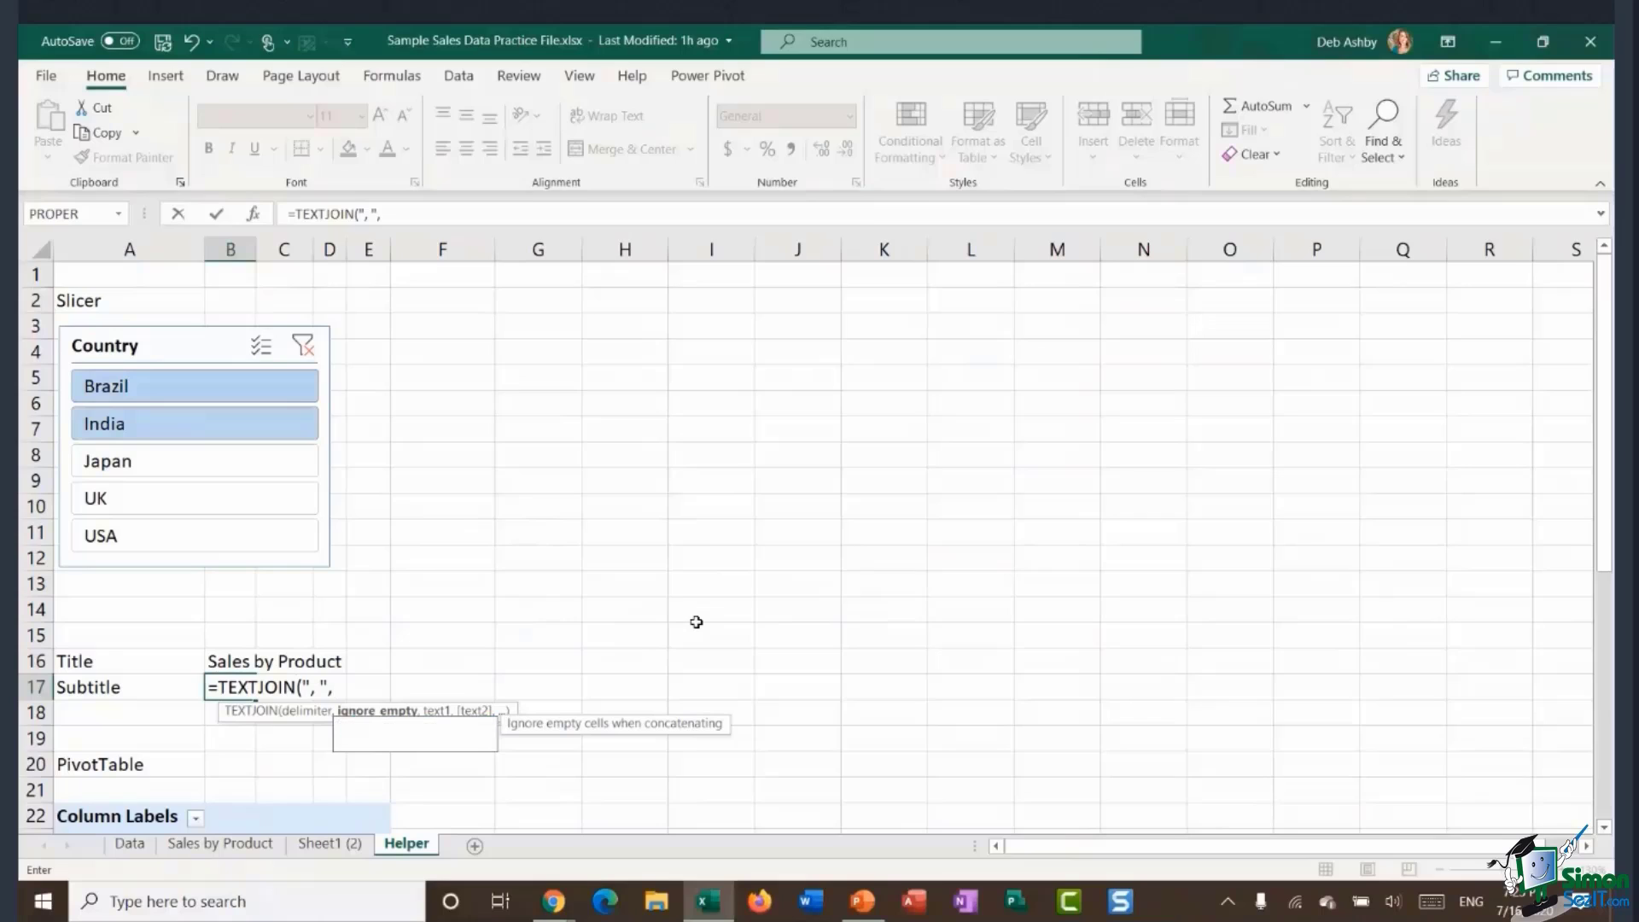
pyautogui.write('TRUE')
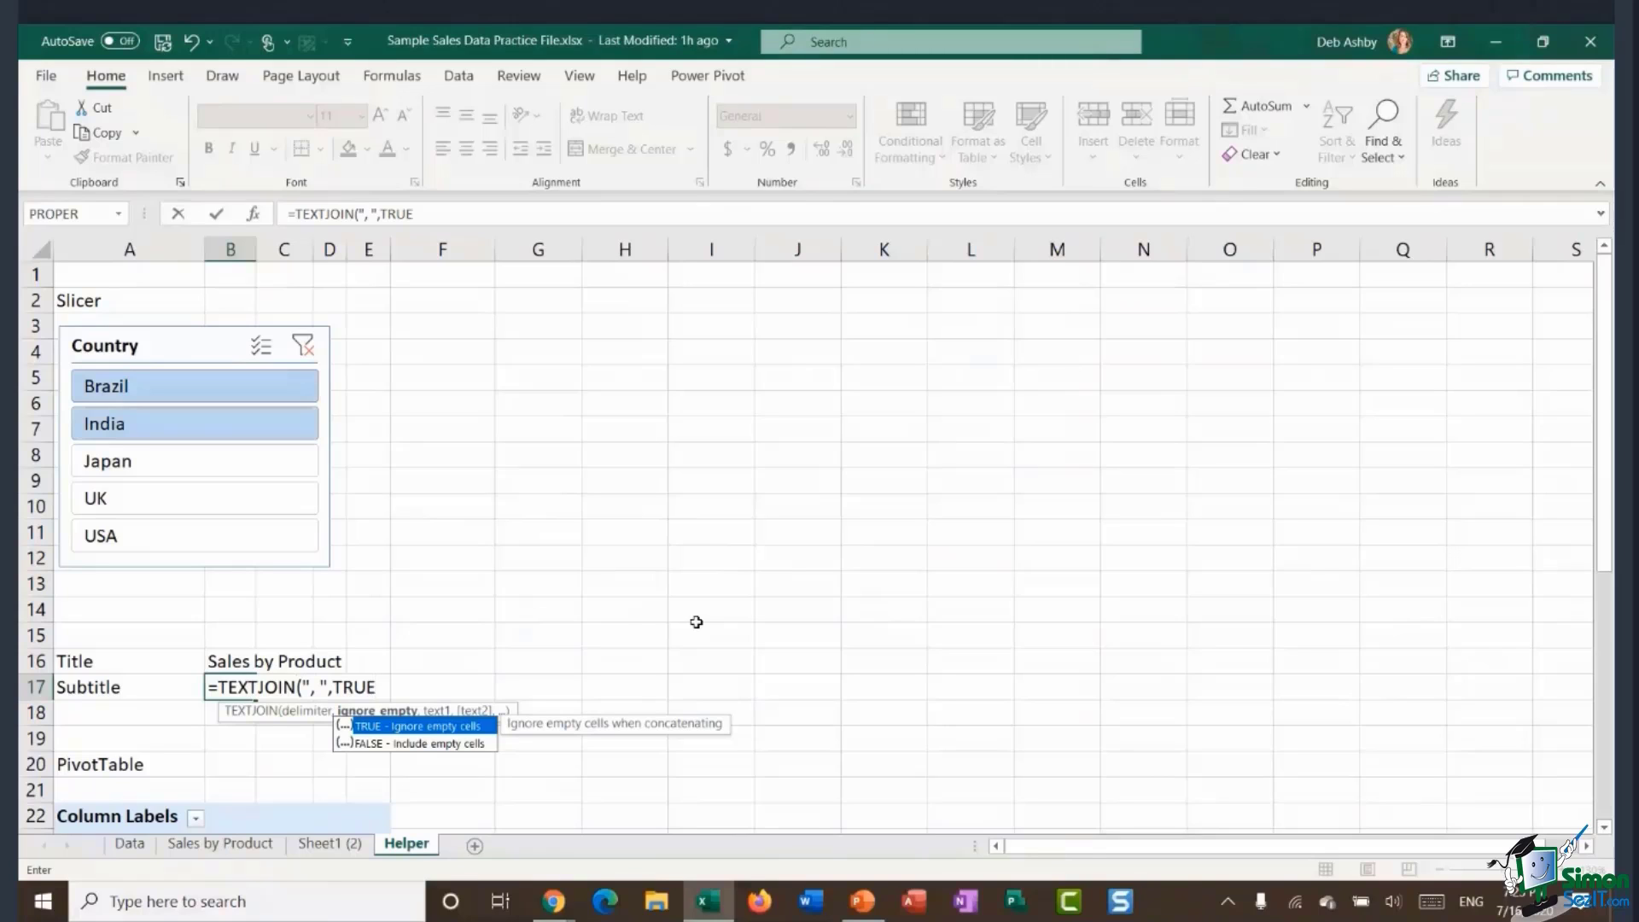
pyautogui.write(',')
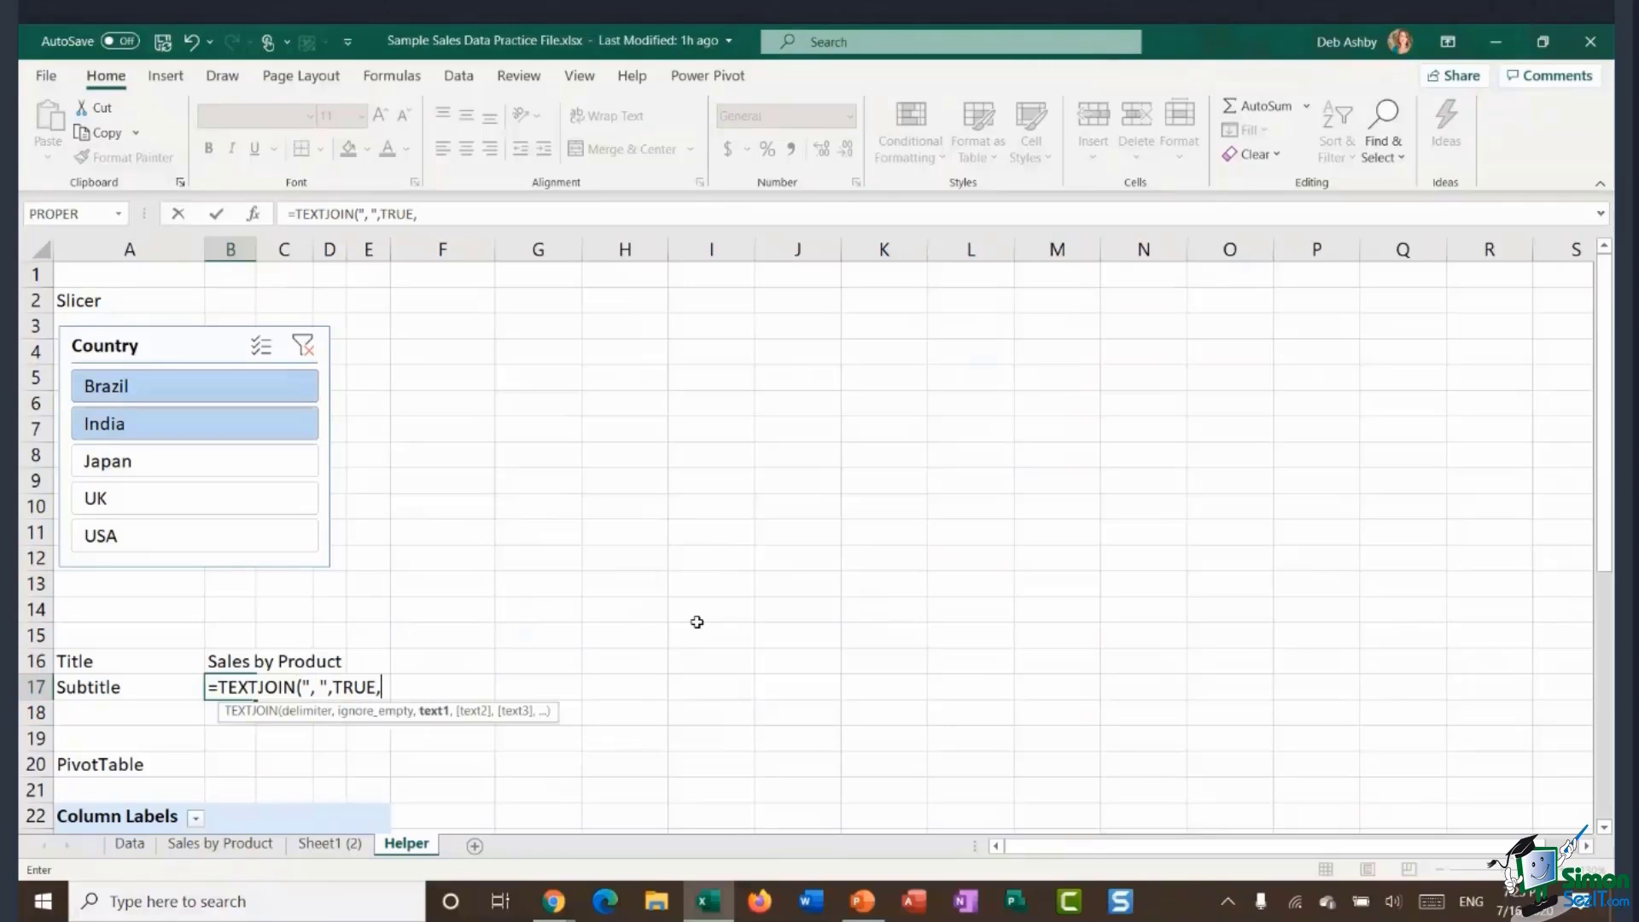
# Complete the TEXTJOIN formula with the whole of row 23 as its text range (23:23).
pyautogui.scroll(-2, 697, 622)
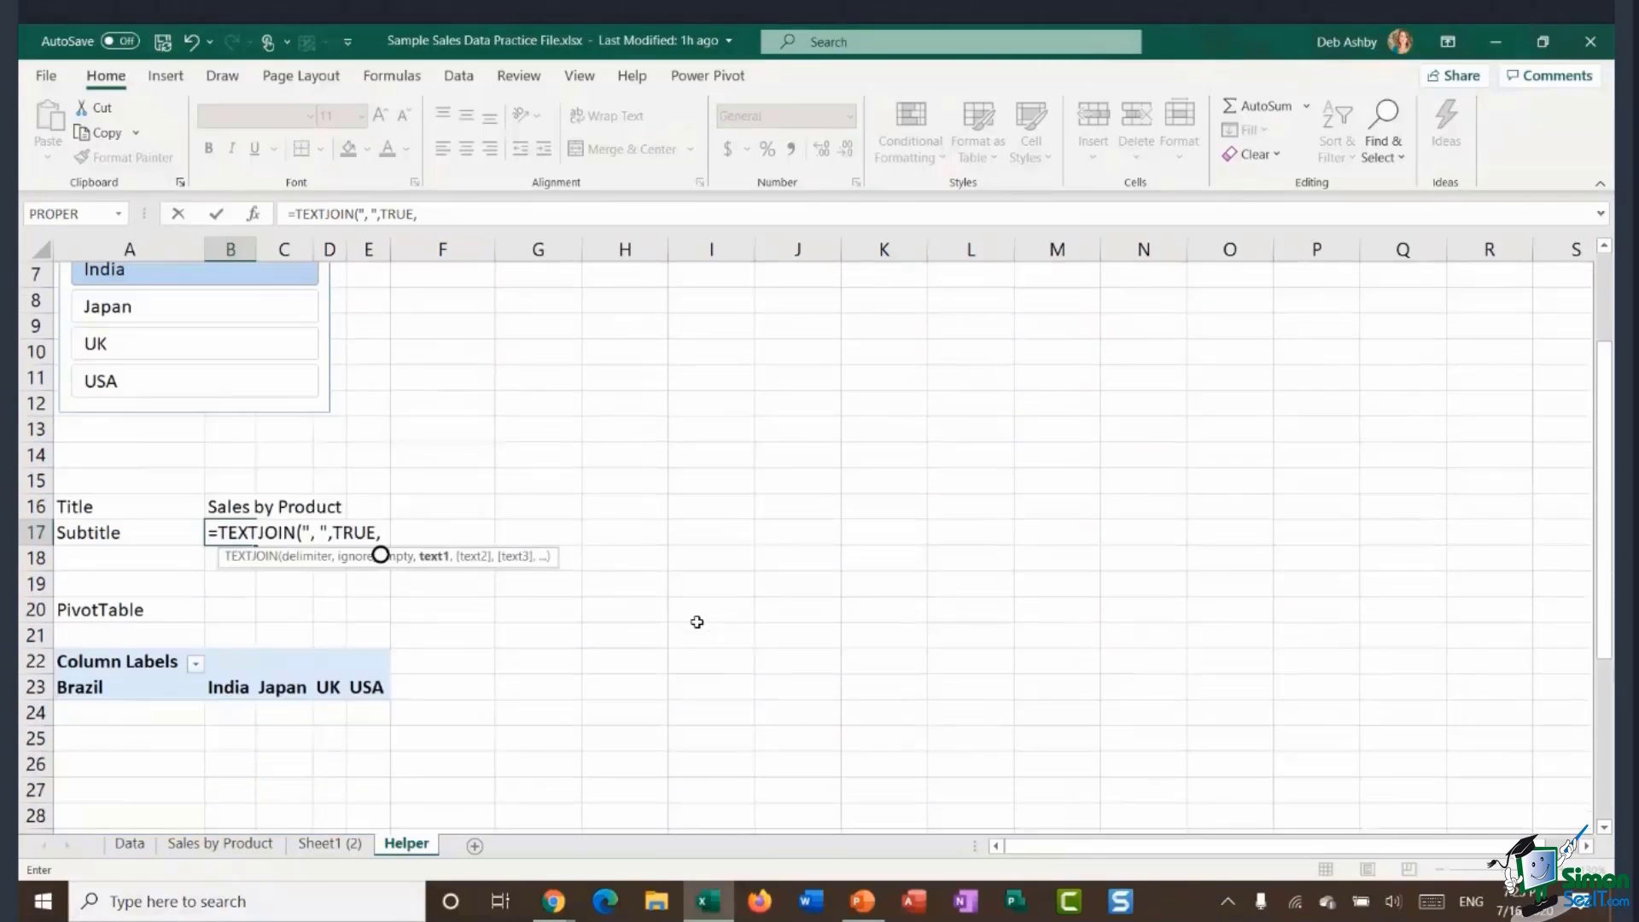
pyautogui.click(36, 688)
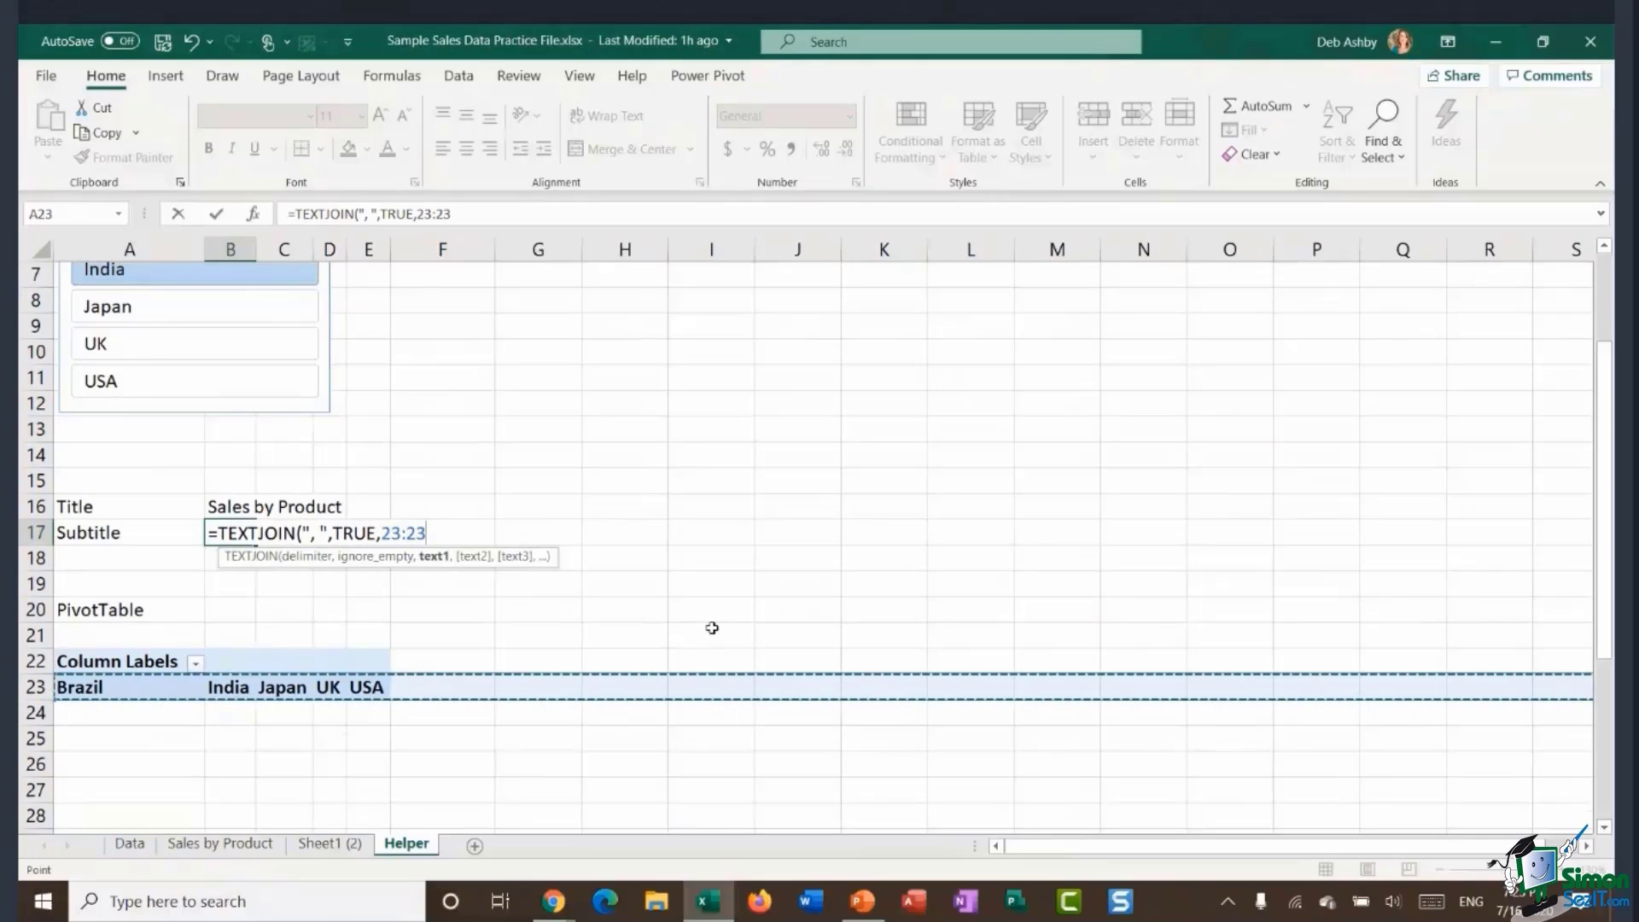
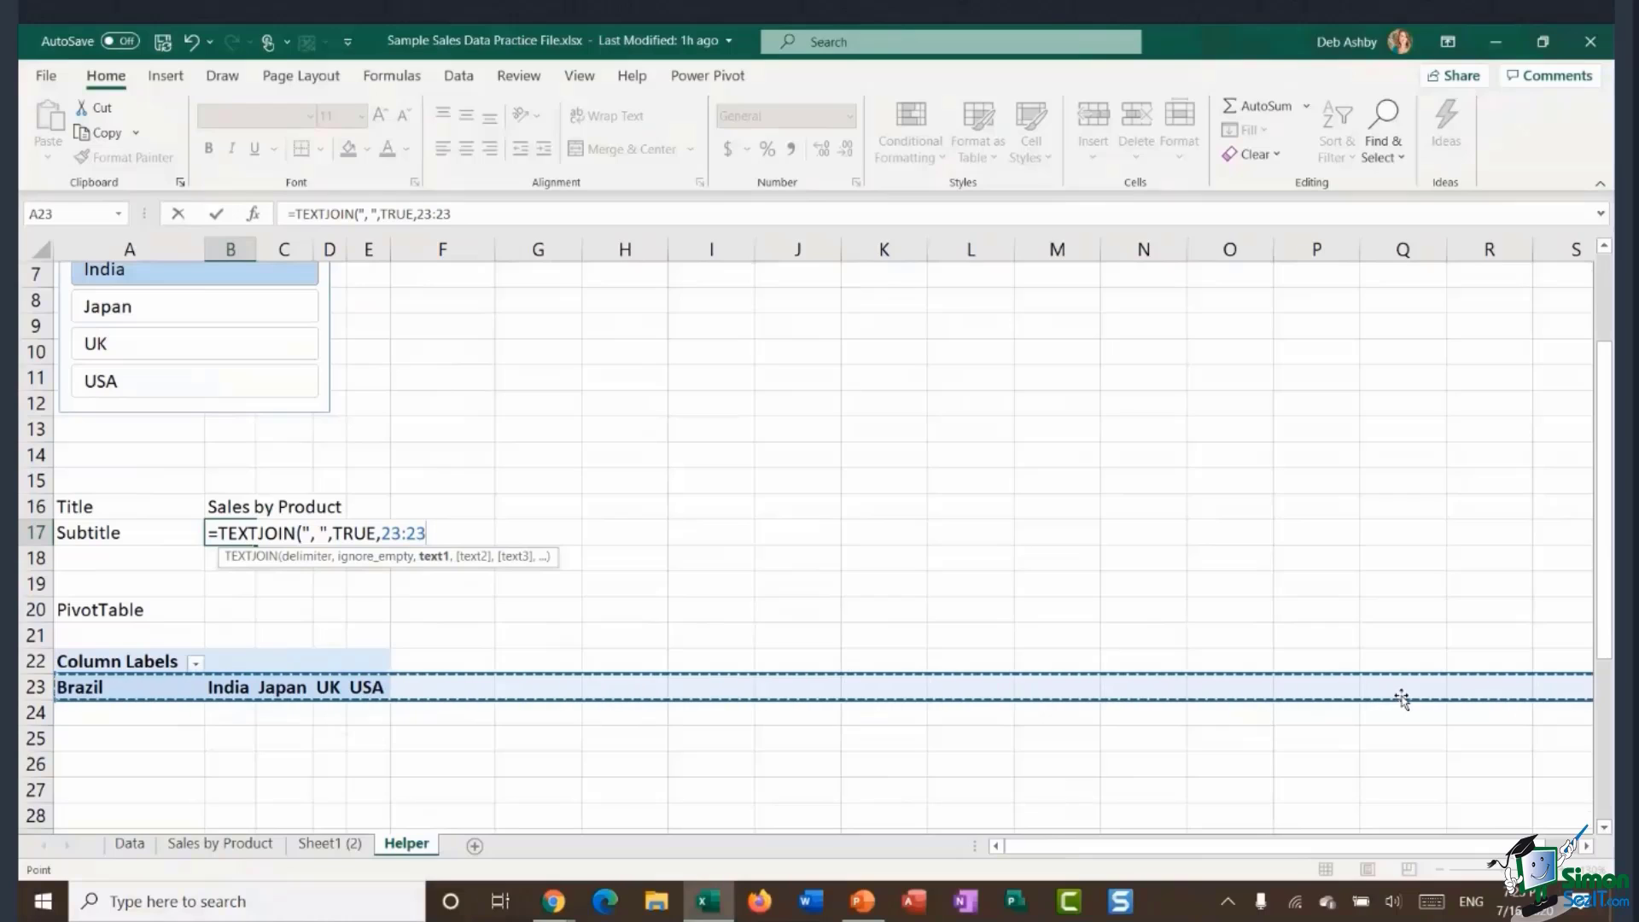
pyautogui.write(')')
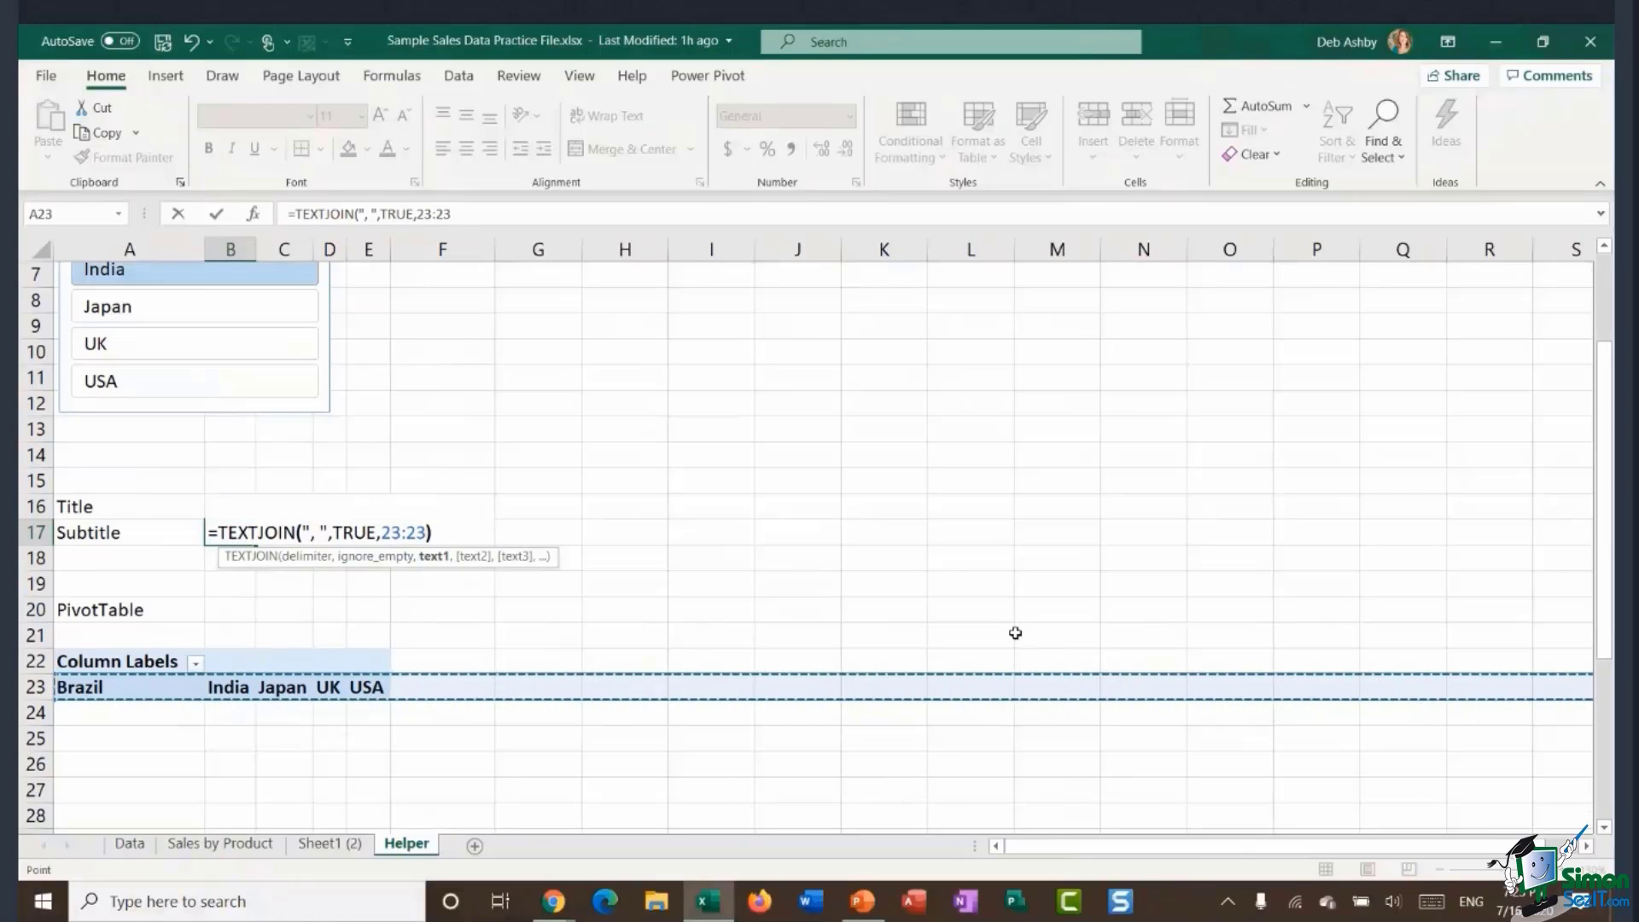
pyautogui.press('Return')
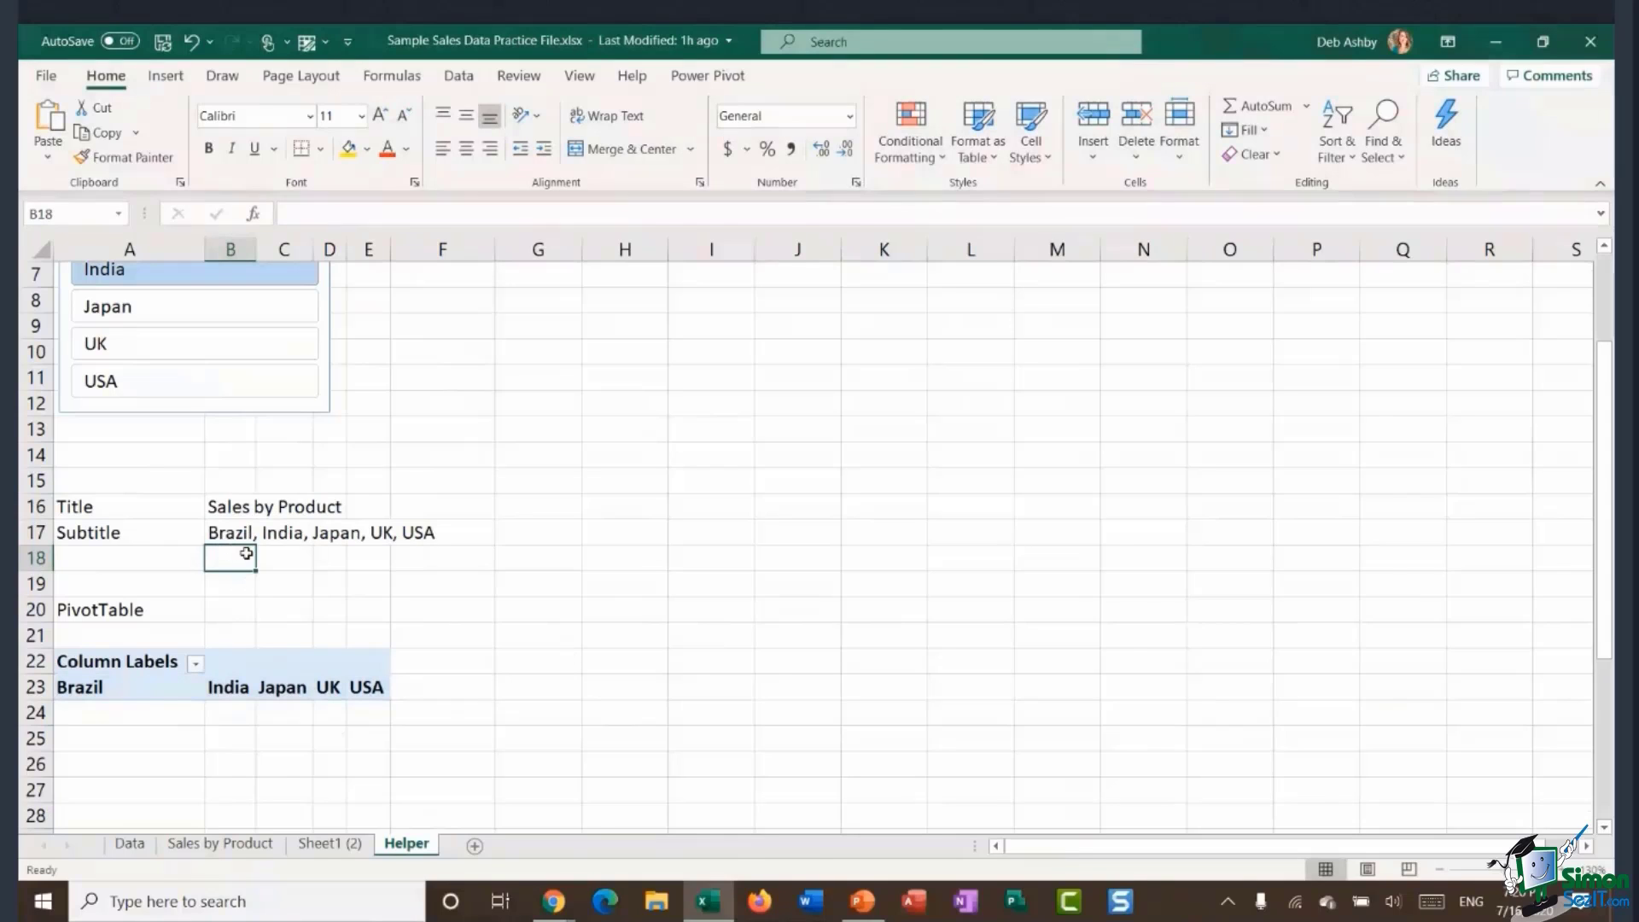
# Test the subtitle by filtering the Country slicer to Japan, India, Brazil and Japan again, one country at a time.
pyautogui.scroll(1, 663, 532)
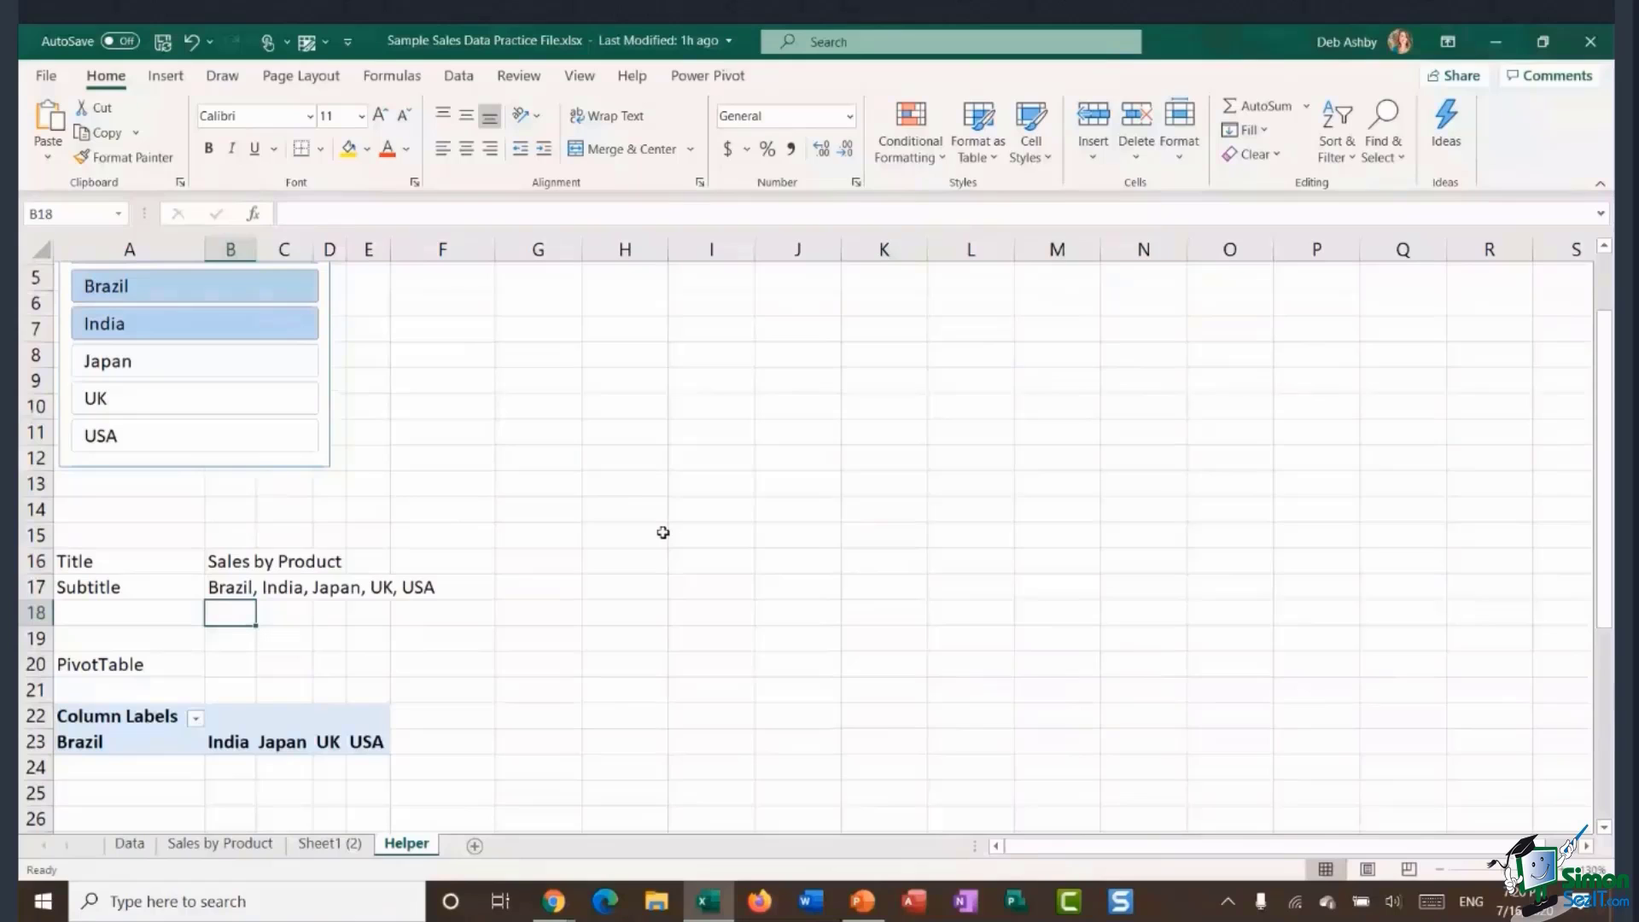
pyautogui.scroll(1, 663, 532)
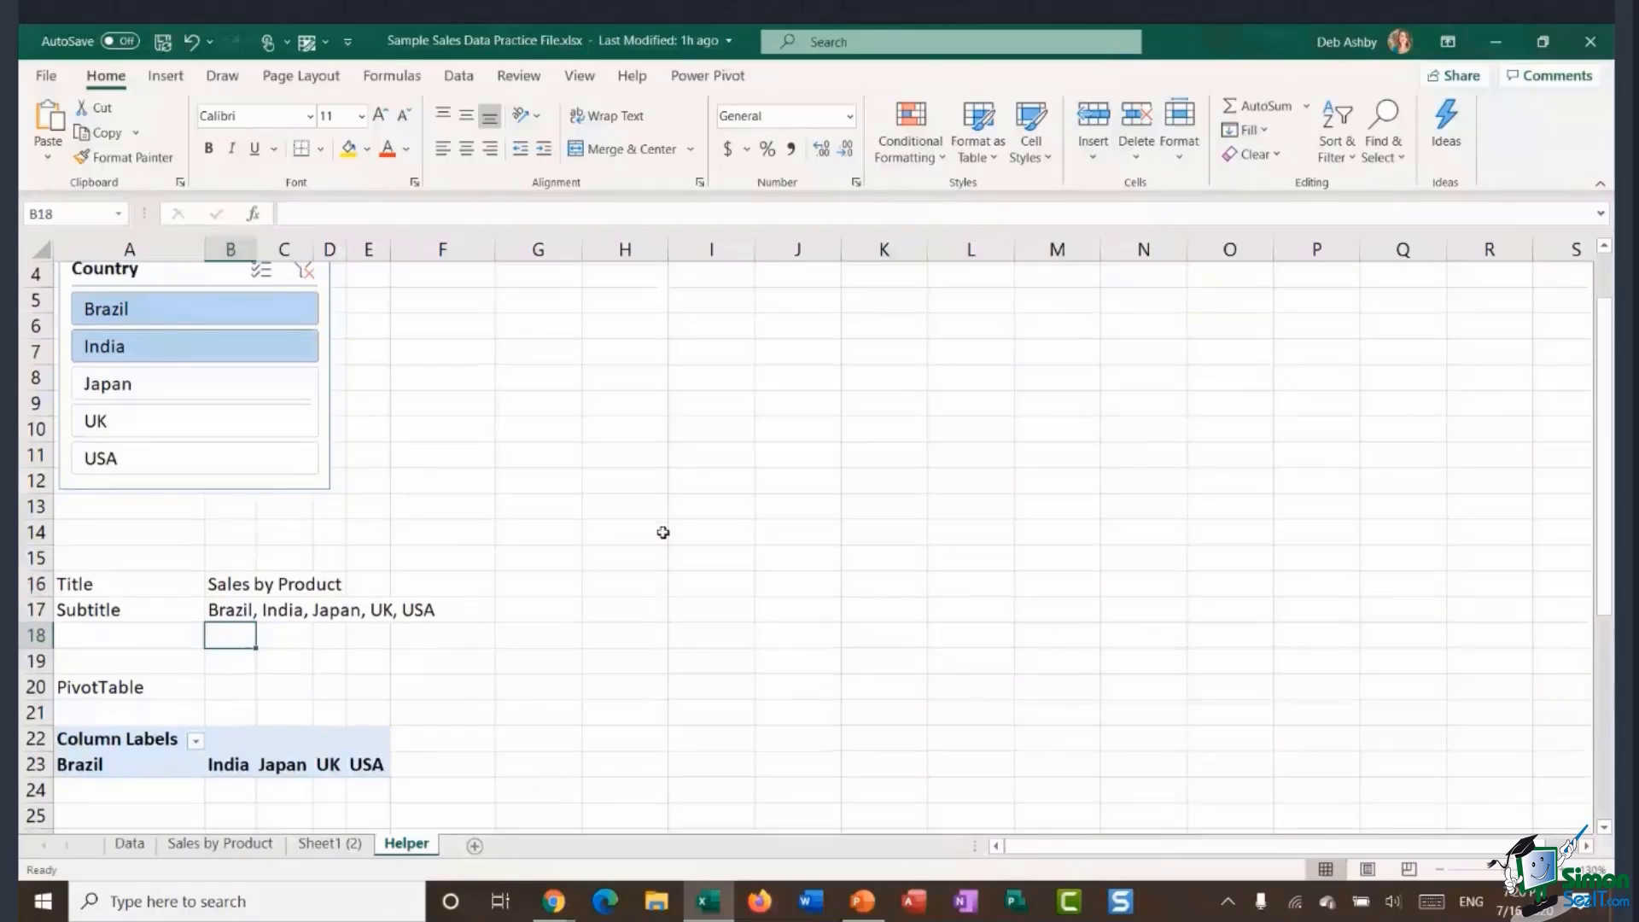
pyautogui.click(1441, 871)
pyautogui.click(1441, 870)
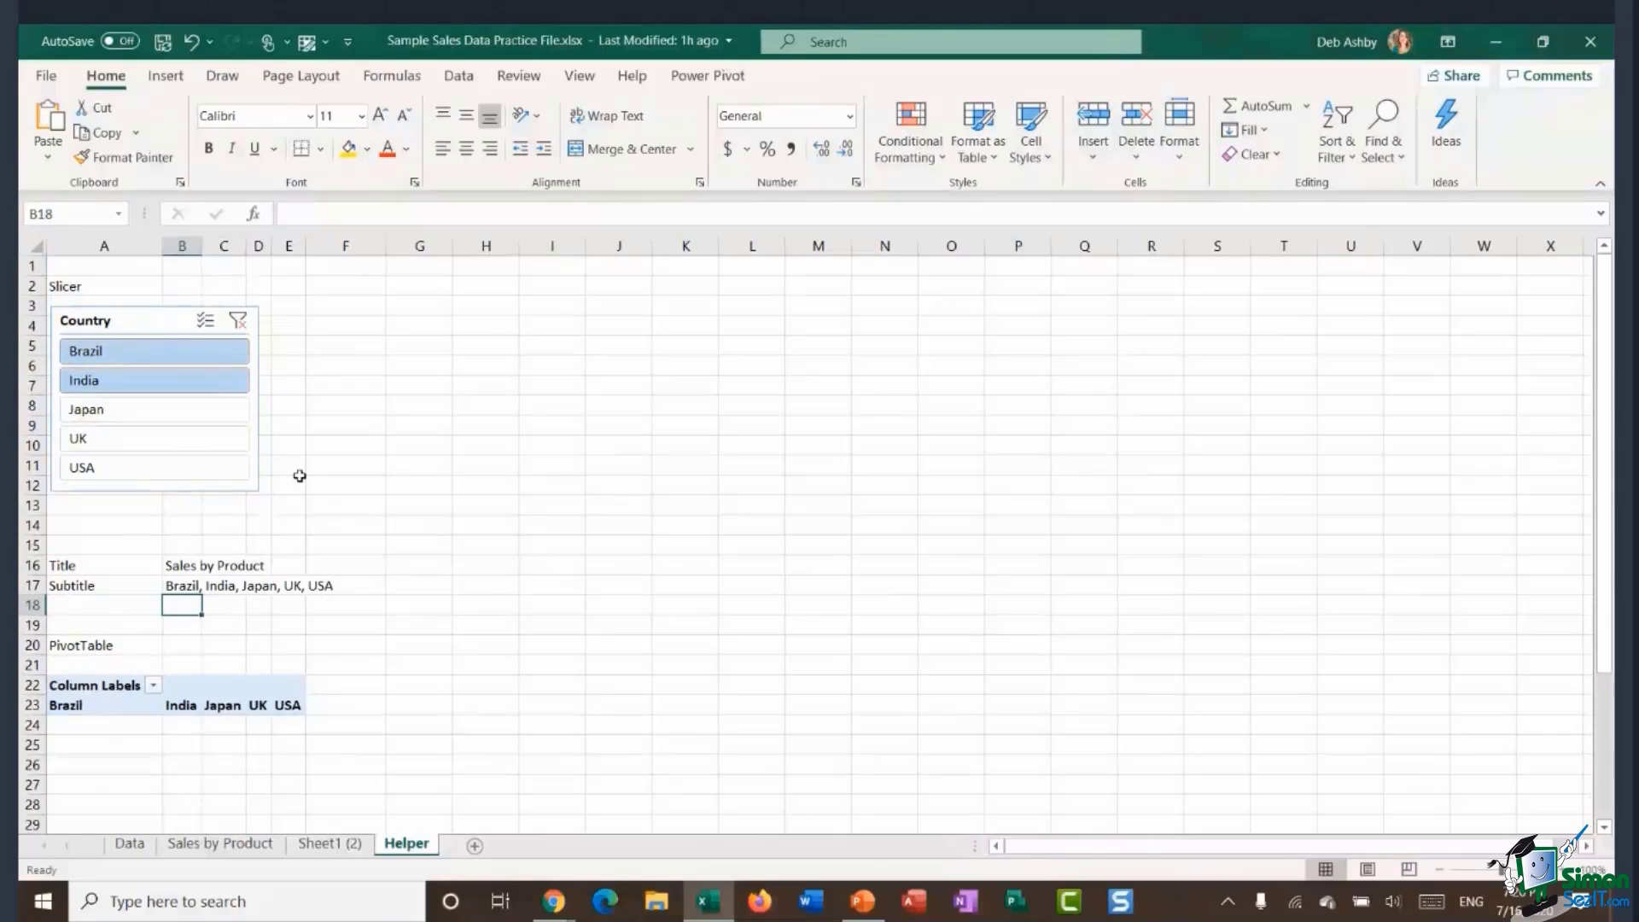
pyautogui.click(161, 418)
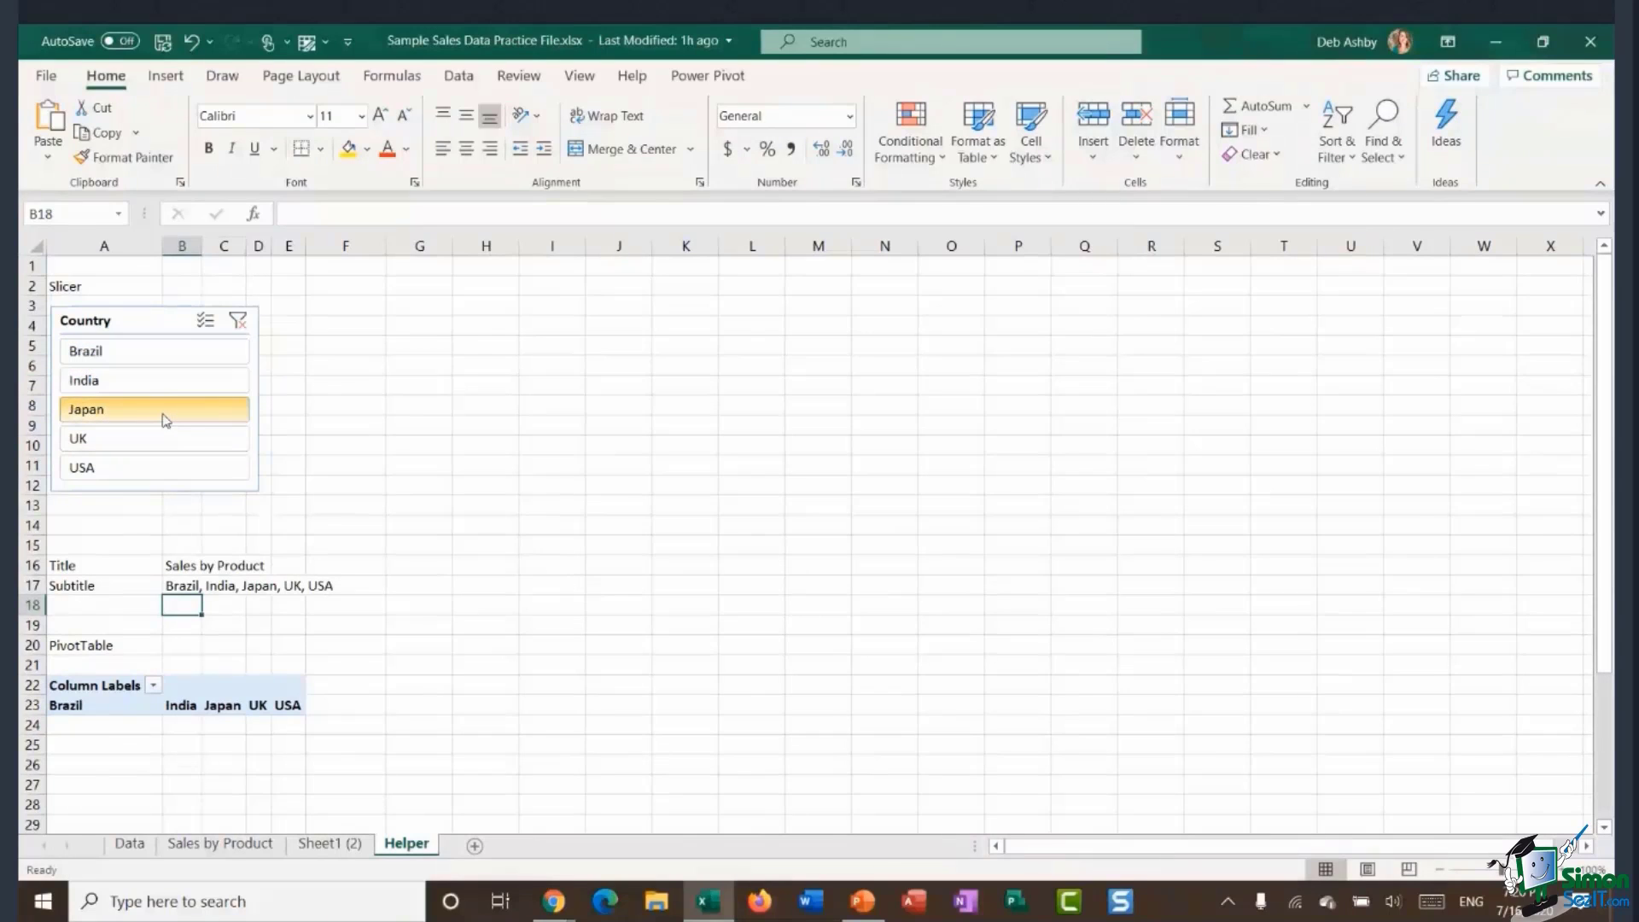
pyautogui.click(167, 390)
pyautogui.click(165, 359)
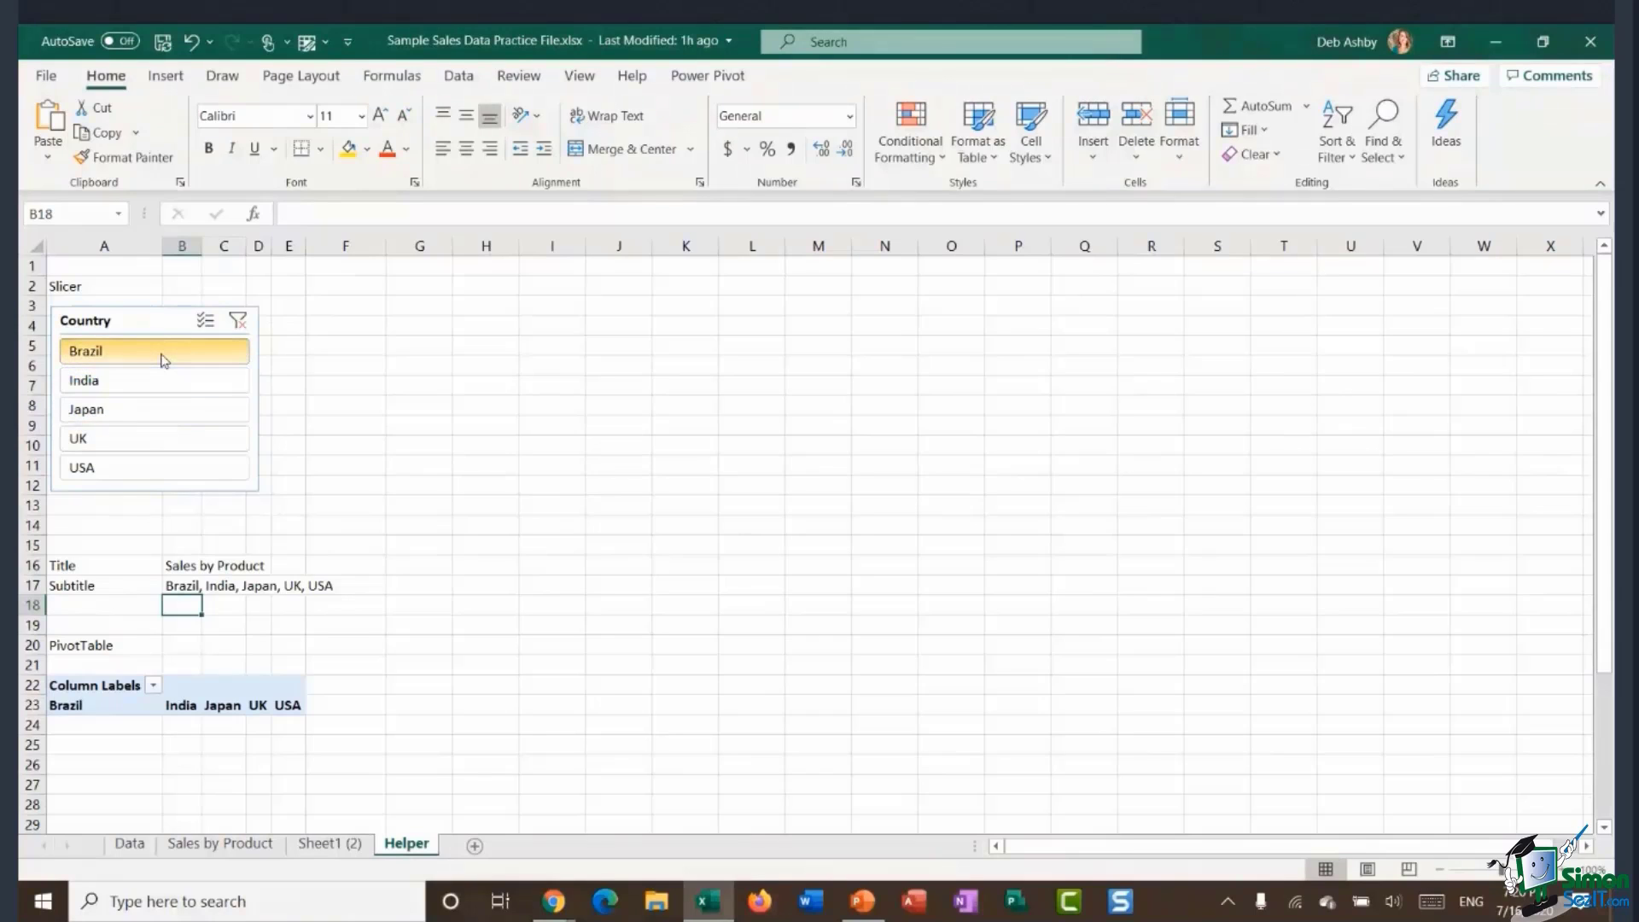
pyautogui.click(173, 418)
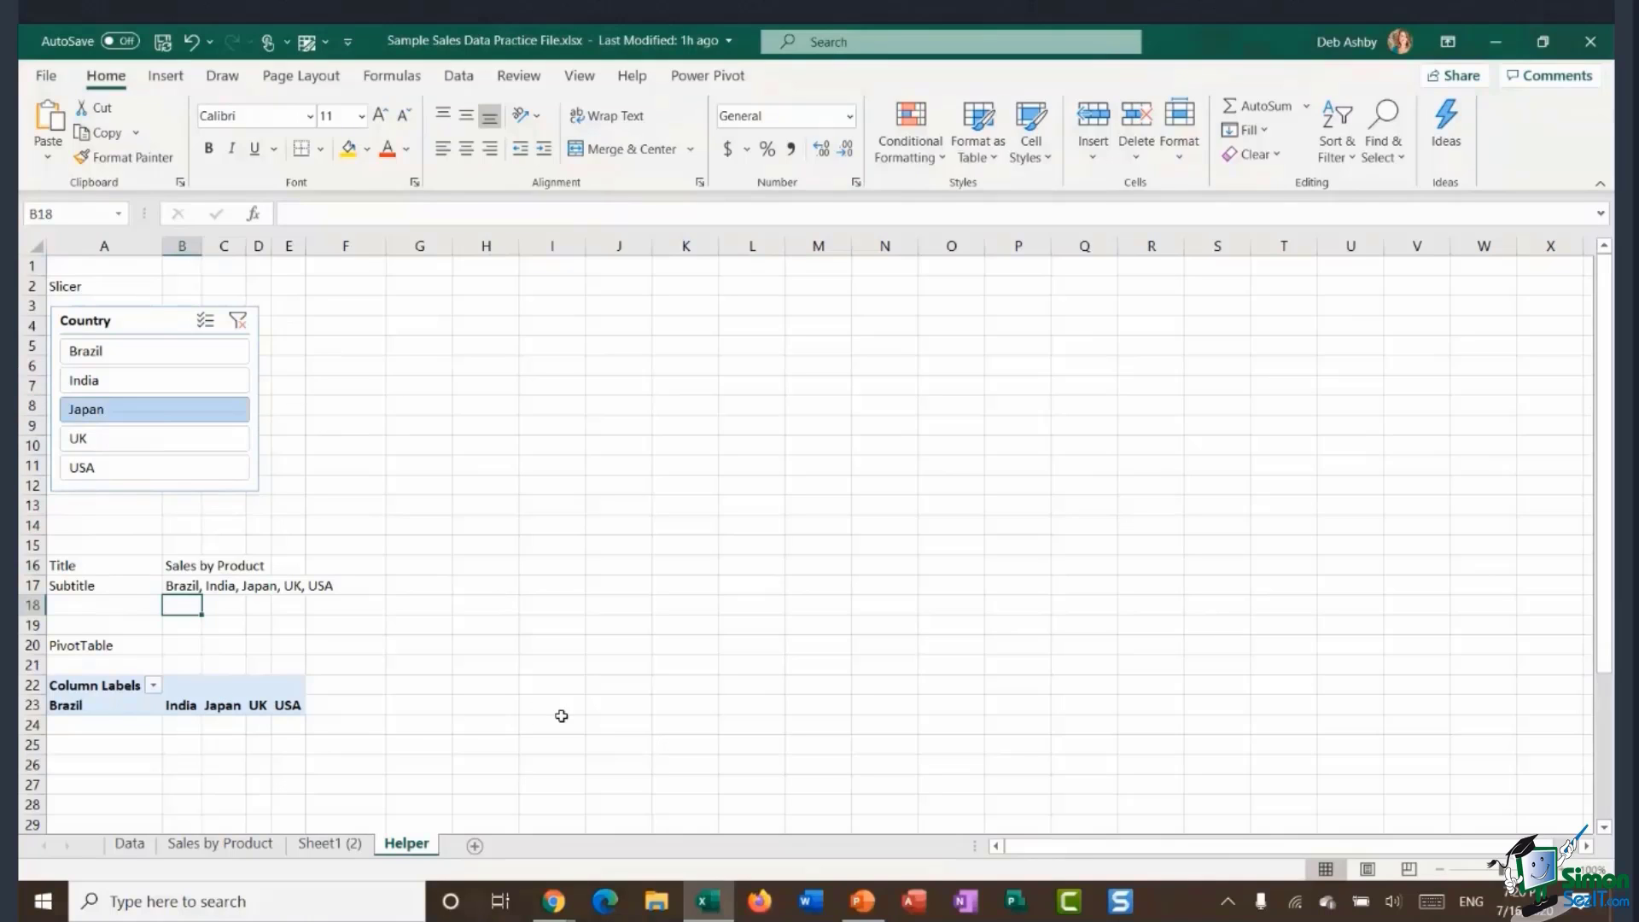
# Connect the Country slicer to PivotTable2 on the Helper sheet and to Sales_by_Product on the Sales by Product sheet.
pyautogui.click(135, 323)
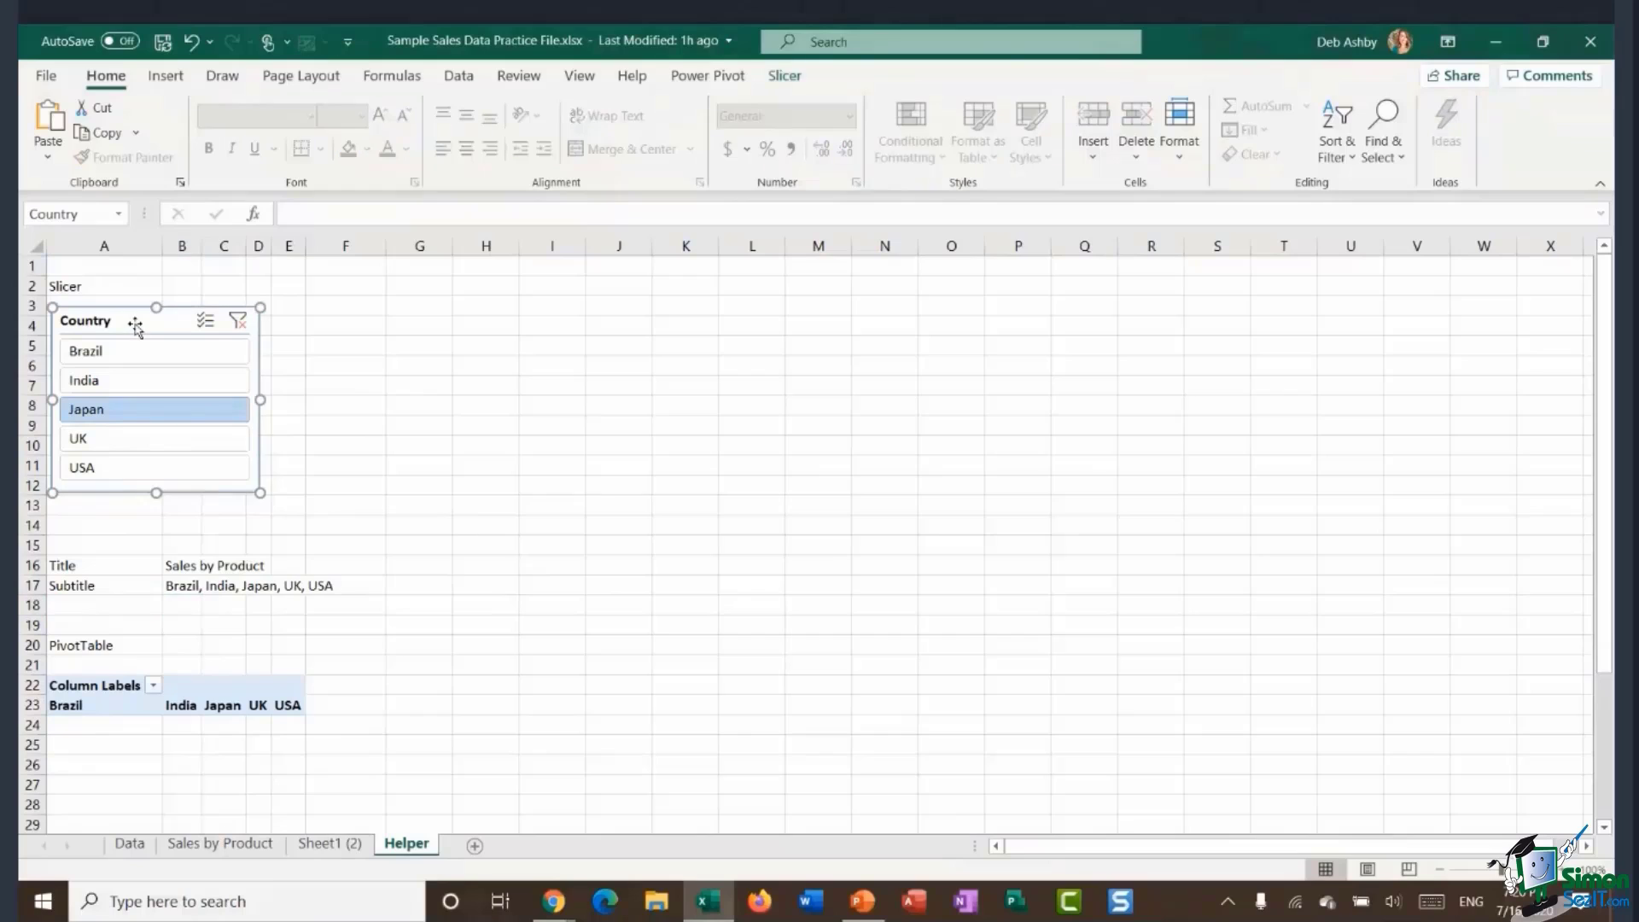
pyautogui.click(796, 76)
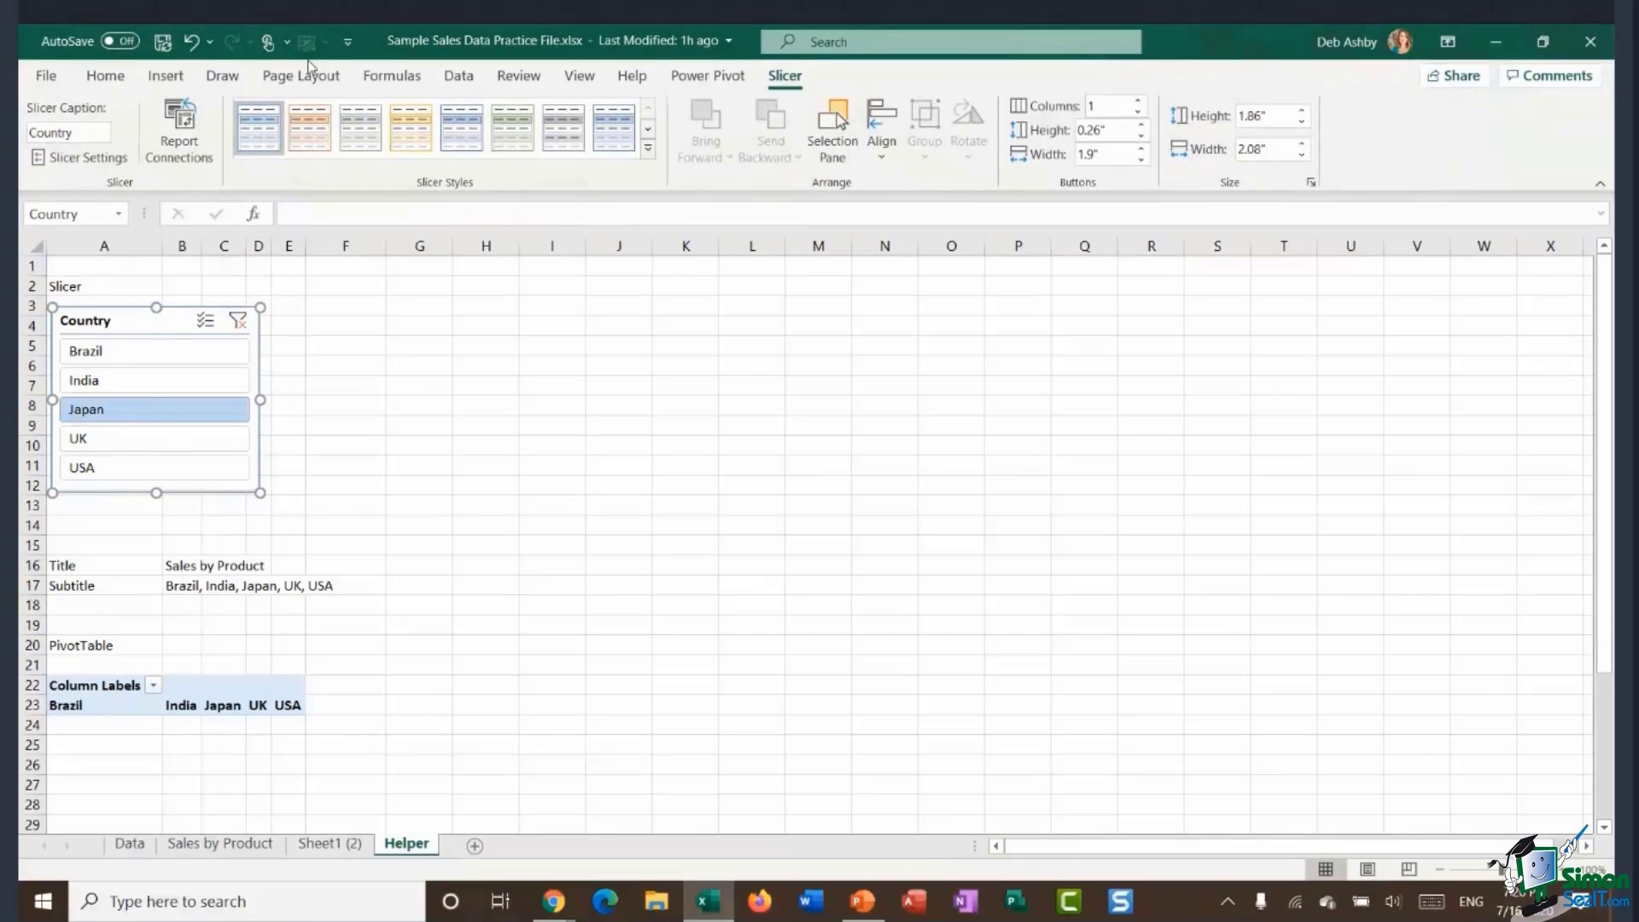
pyautogui.click(186, 143)
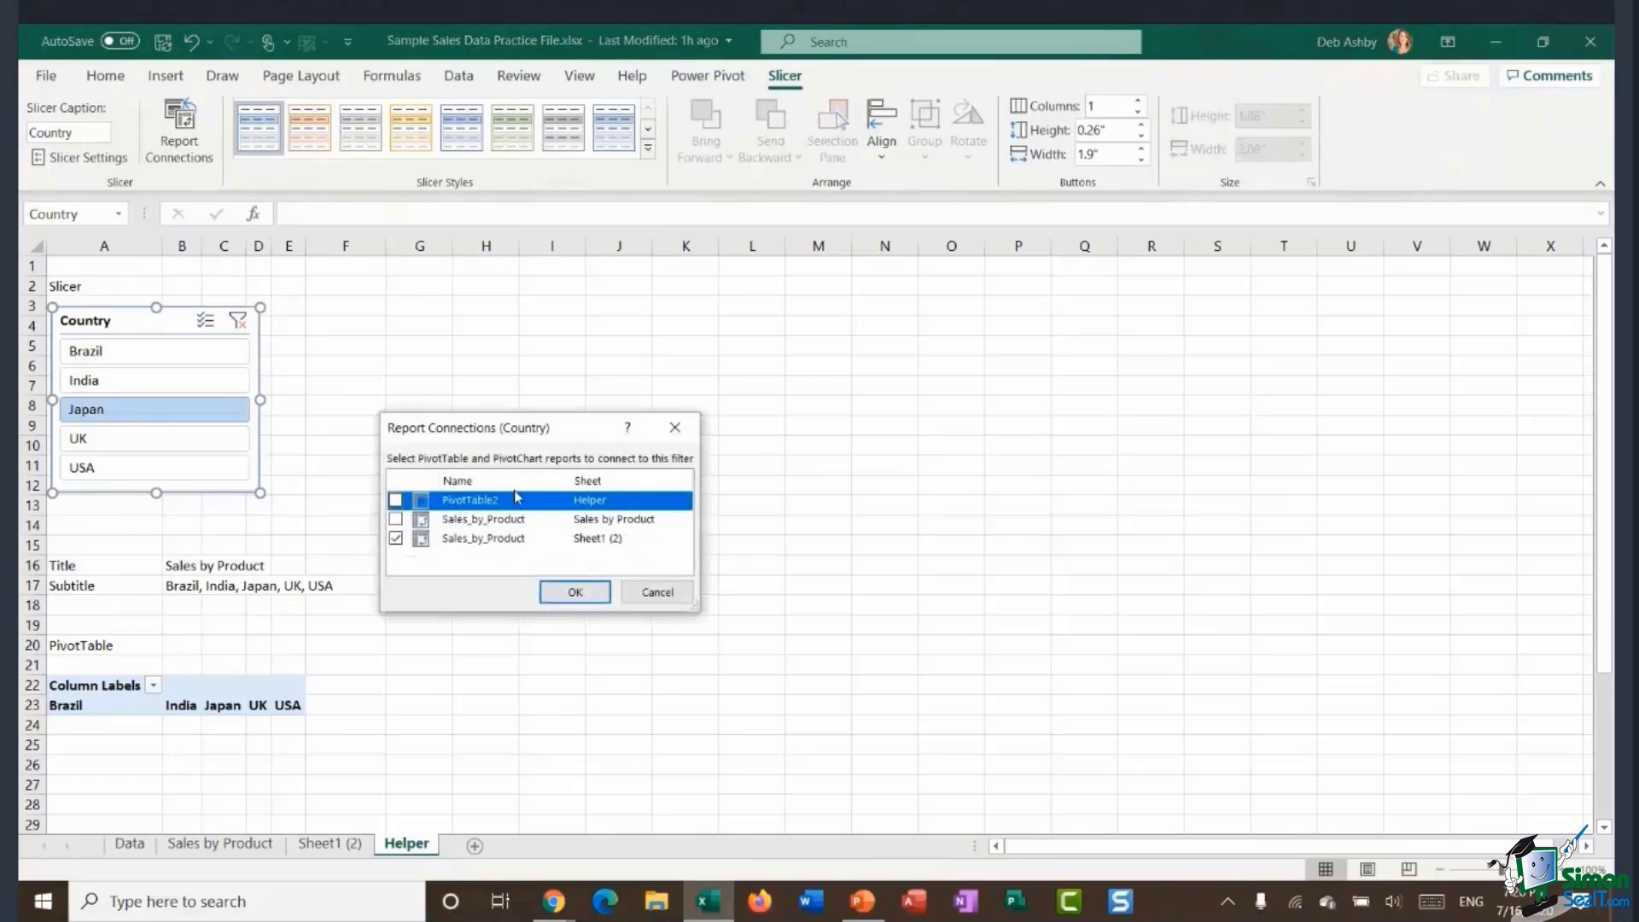
pyautogui.moveTo(541, 431); pyautogui.dragTo(600, 370)
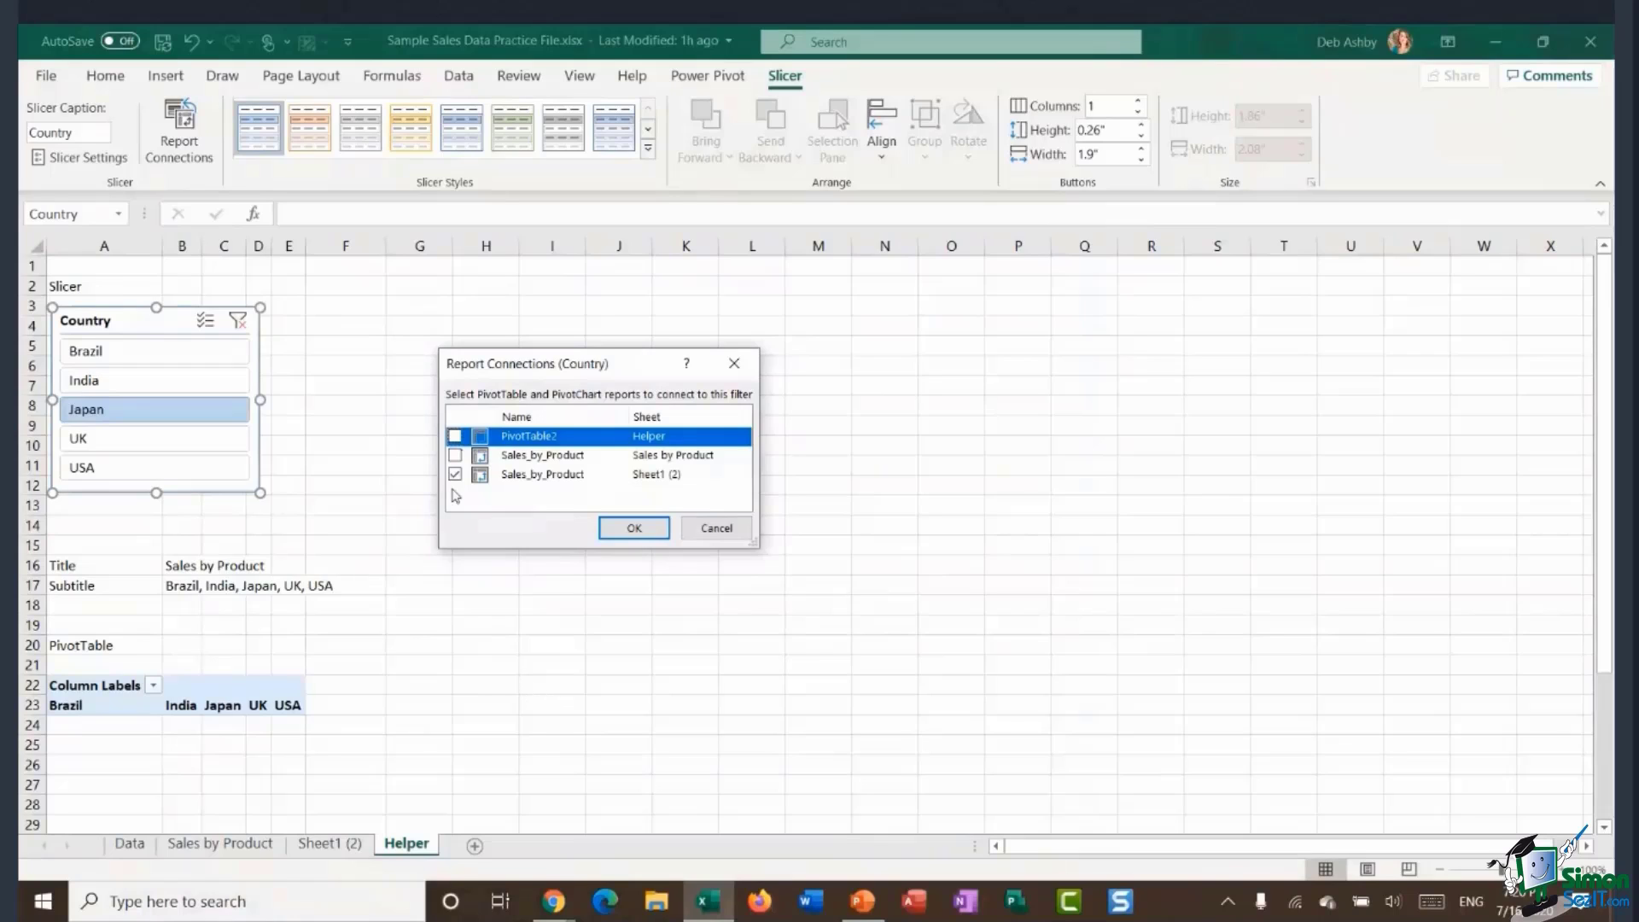
pyautogui.click(454, 436)
pyautogui.click(455, 454)
pyautogui.click(636, 531)
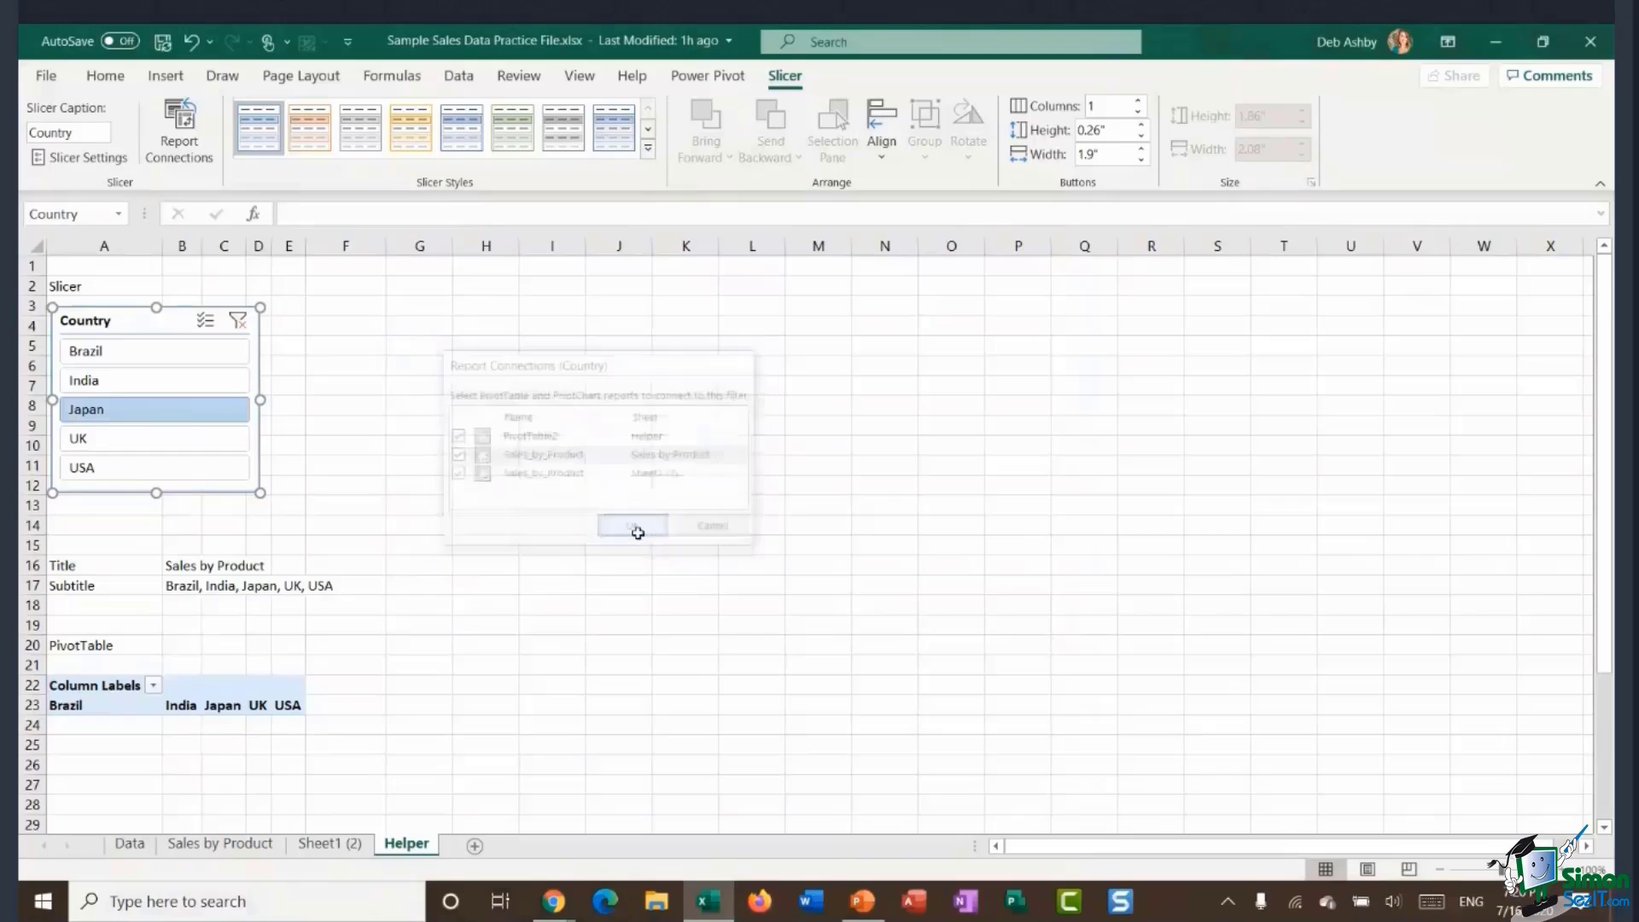
# Test the Country slicer with India and Japan singly, and use multi-select to add Brazil, UK, USA and India.
pyautogui.click(149, 384)
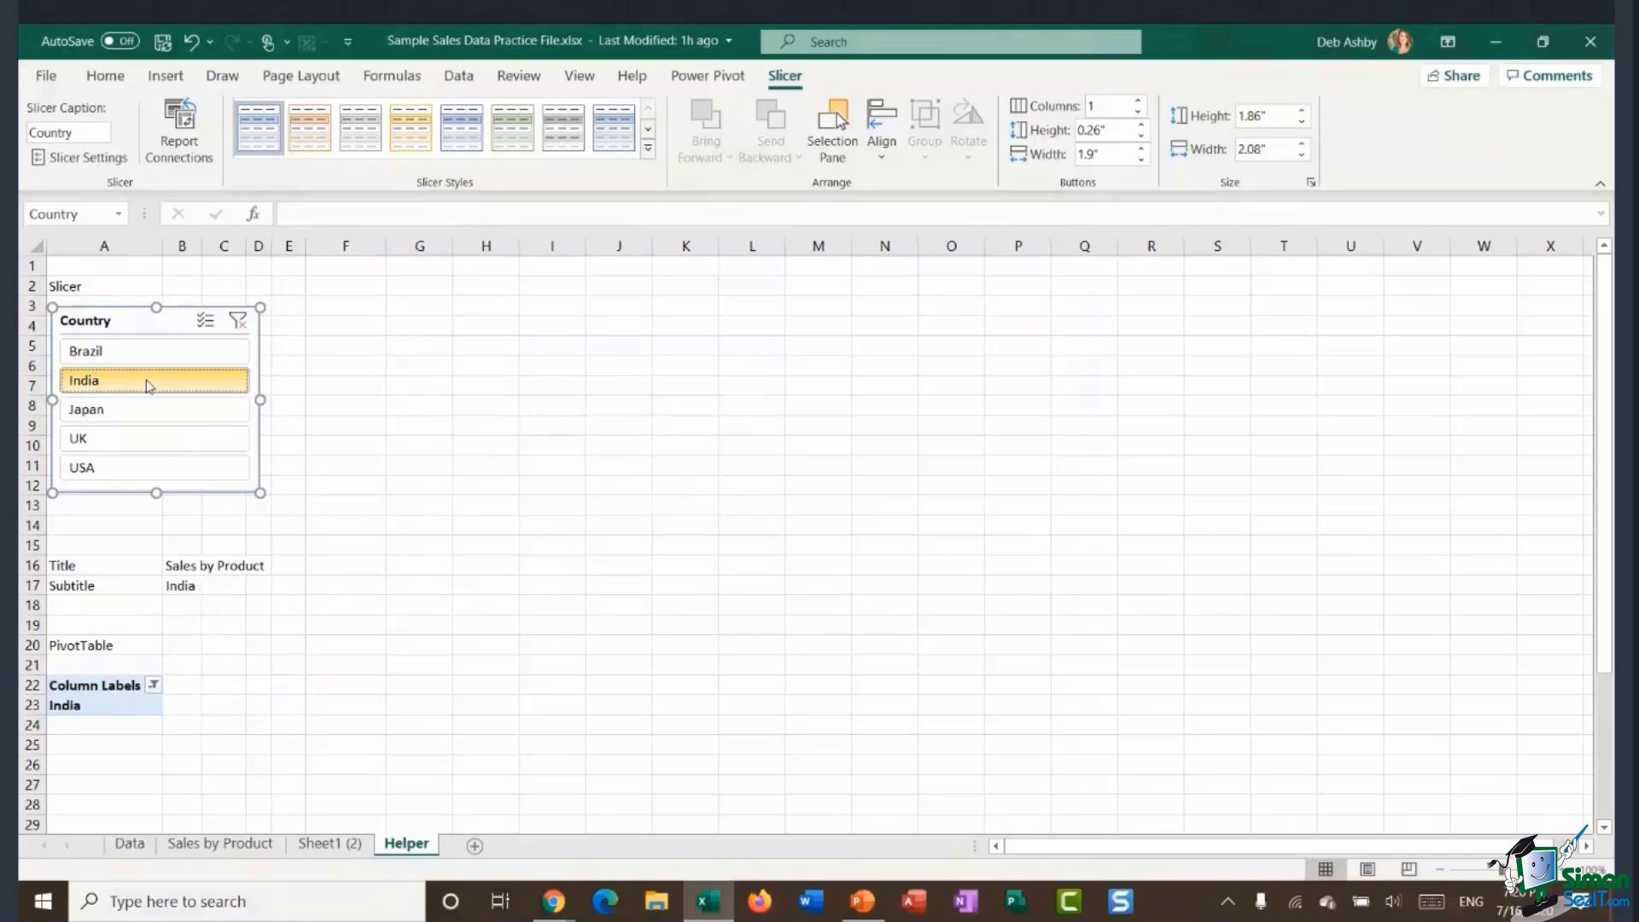
pyautogui.click(115, 410)
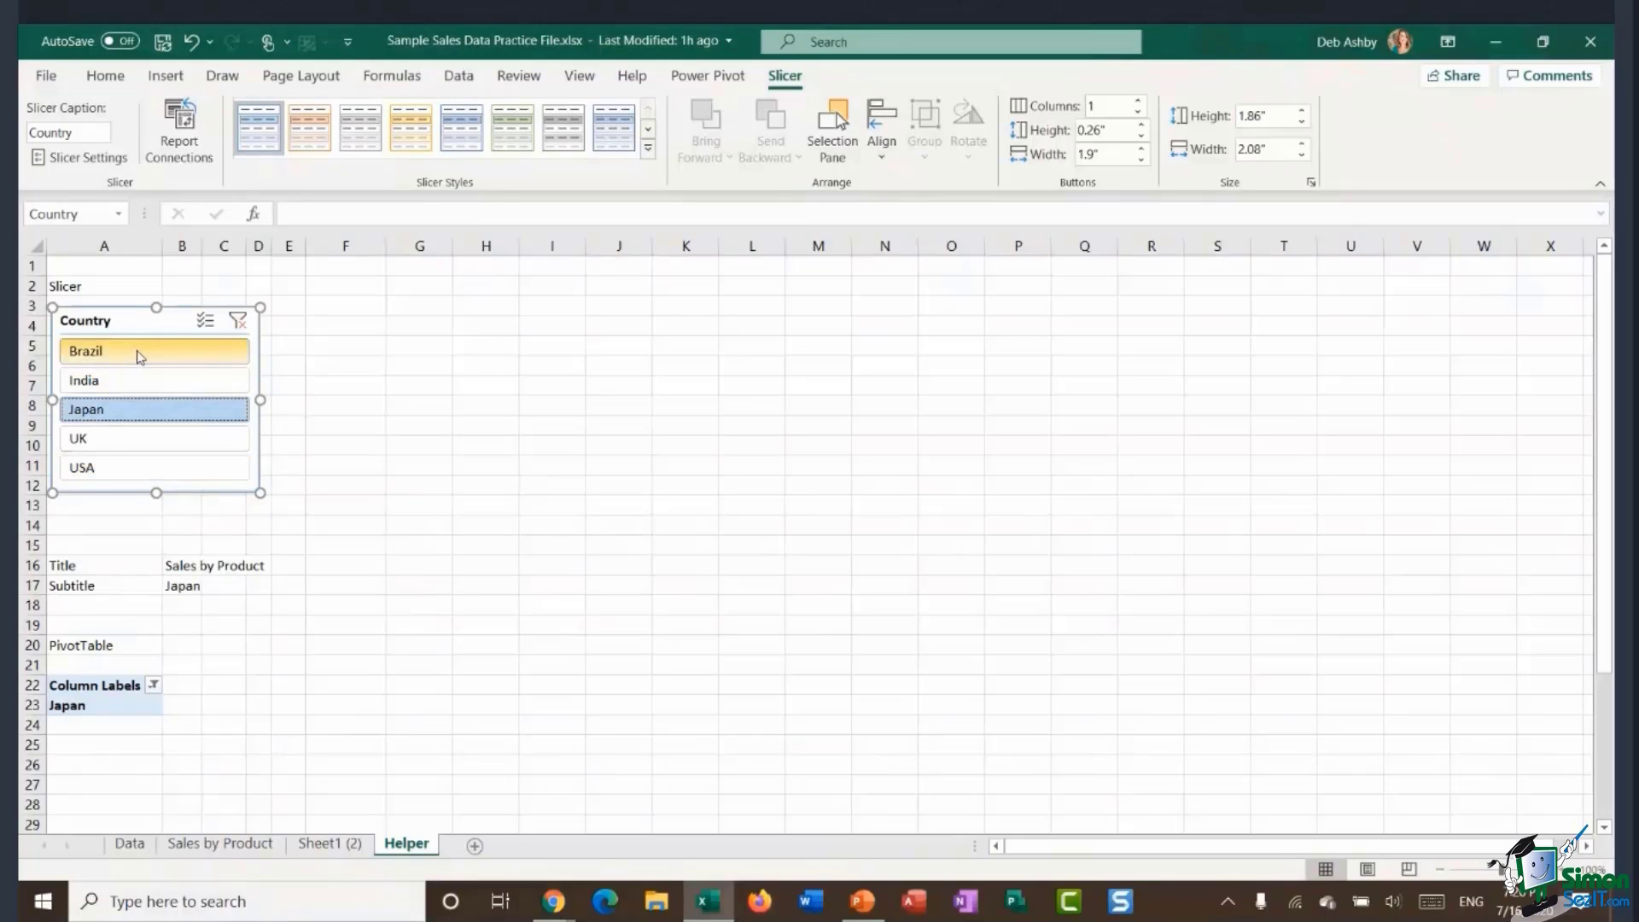
pyautogui.click(204, 320)
pyautogui.click(147, 351)
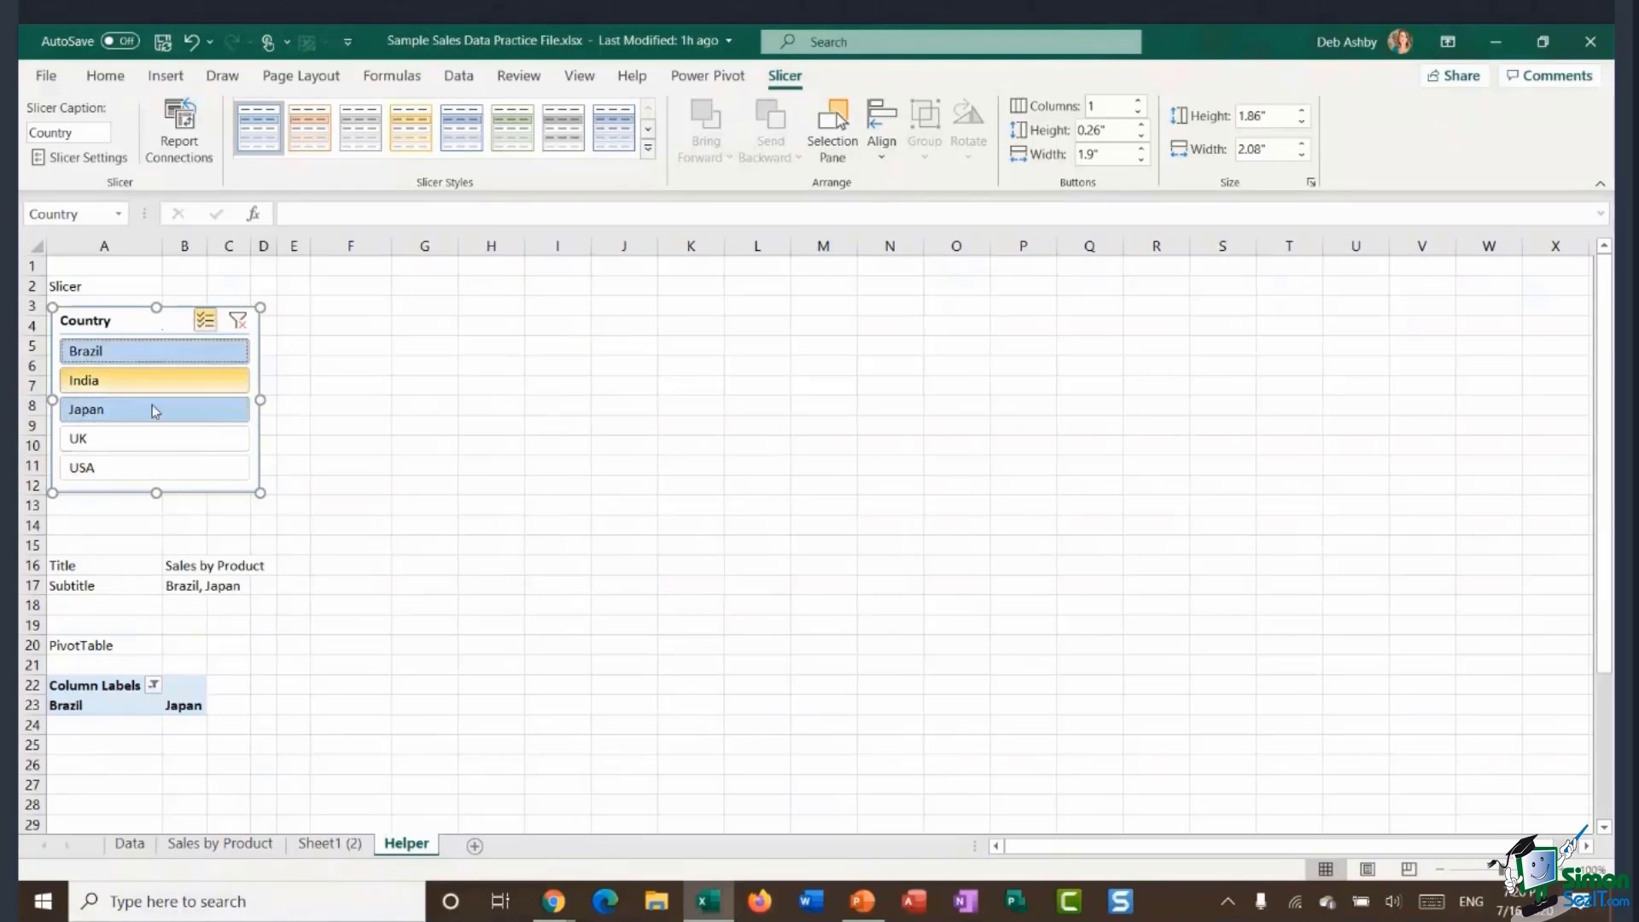
pyautogui.click(147, 439)
pyautogui.click(147, 469)
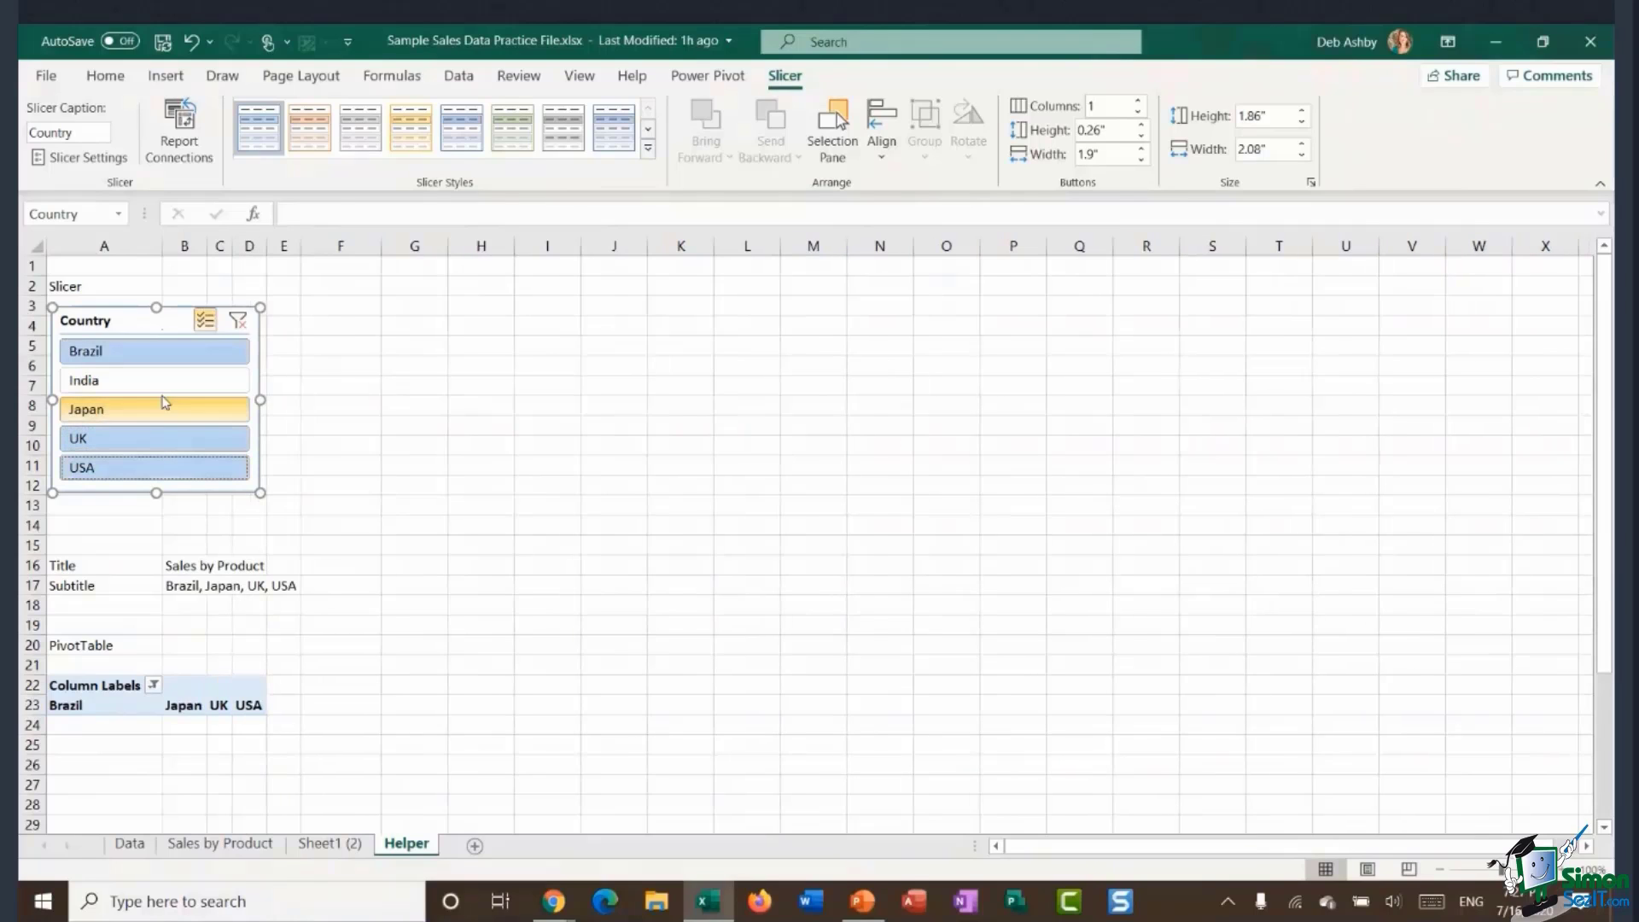
pyautogui.click(161, 385)
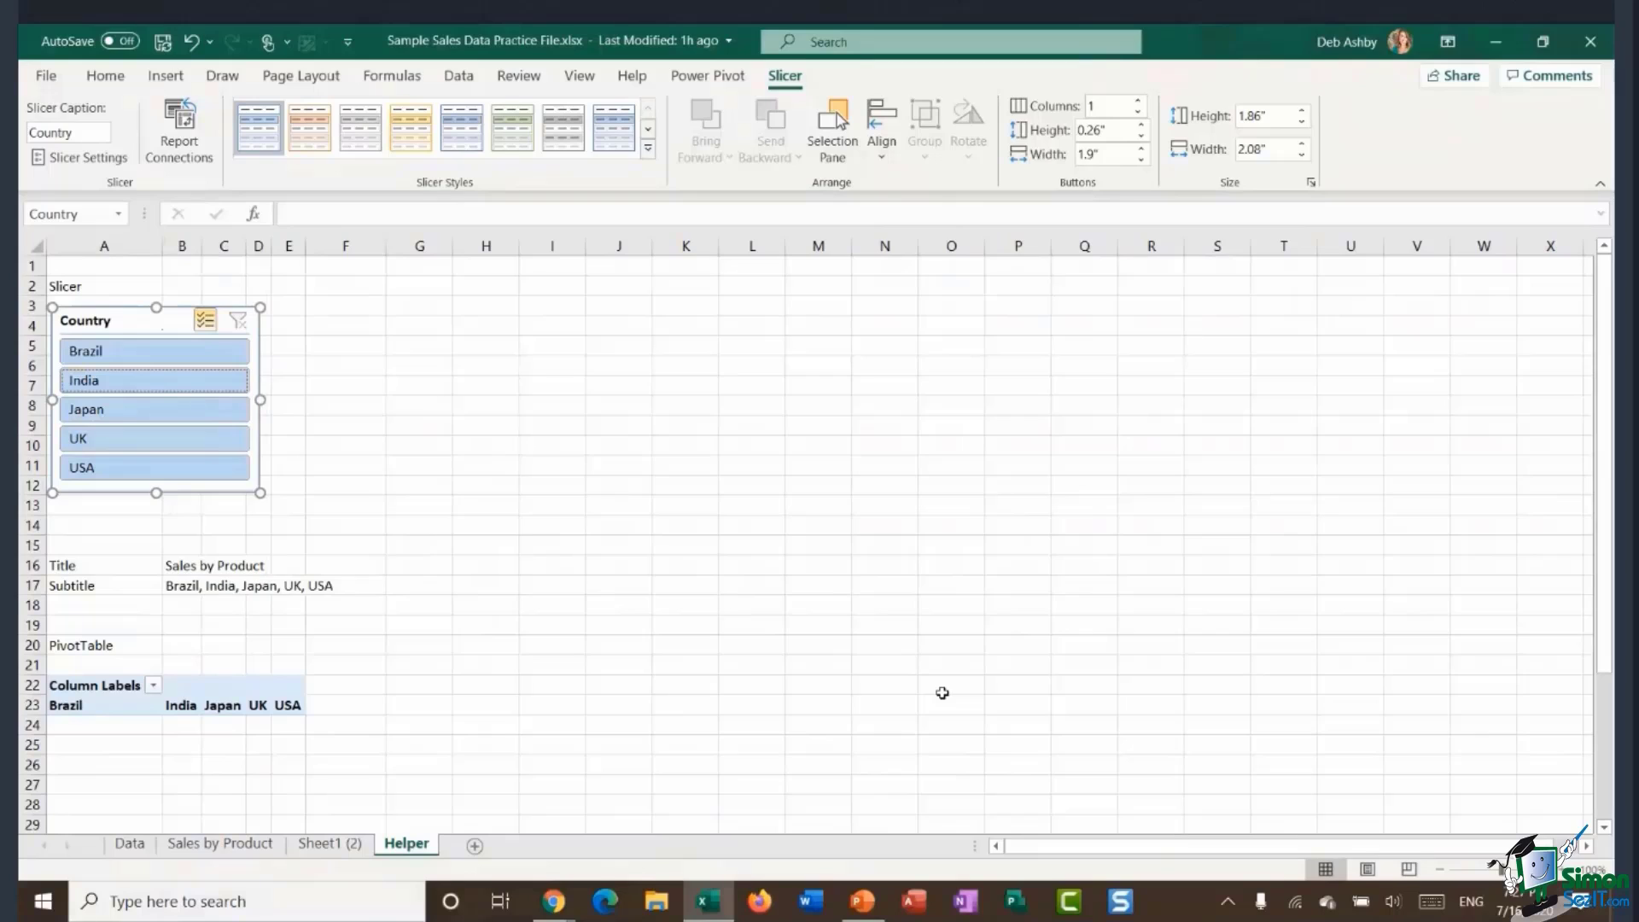
# Link the chart title on the Sheet1 (2) sheet to the Helper sheet's title cell with =Helper!$B$16.
pyautogui.click(329, 844)
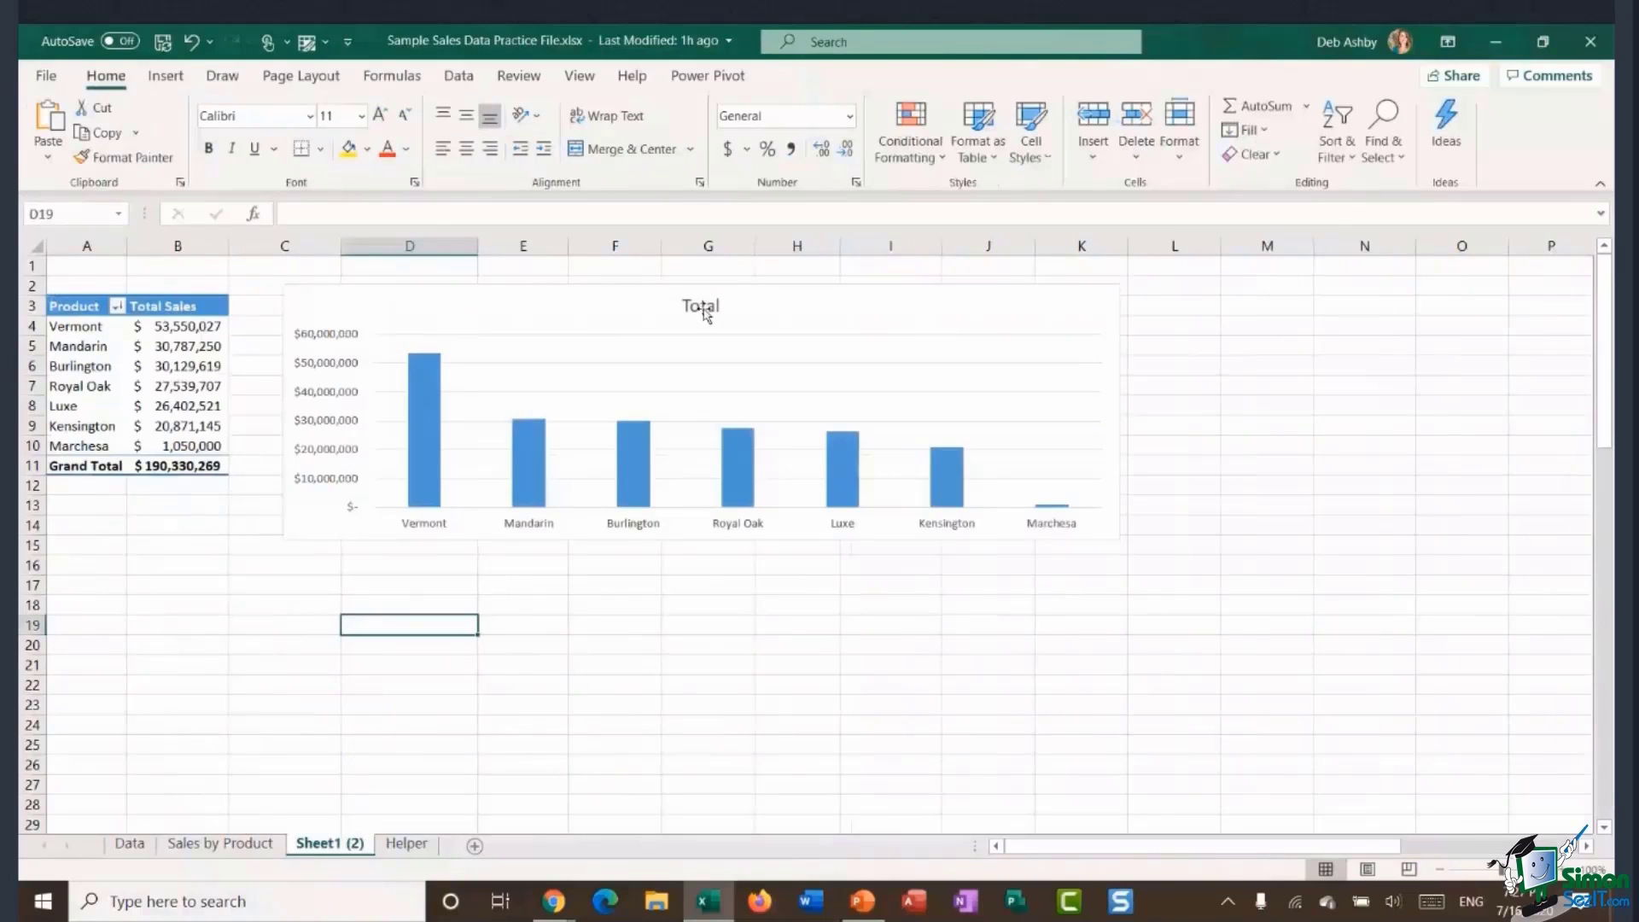
pyautogui.click(703, 309)
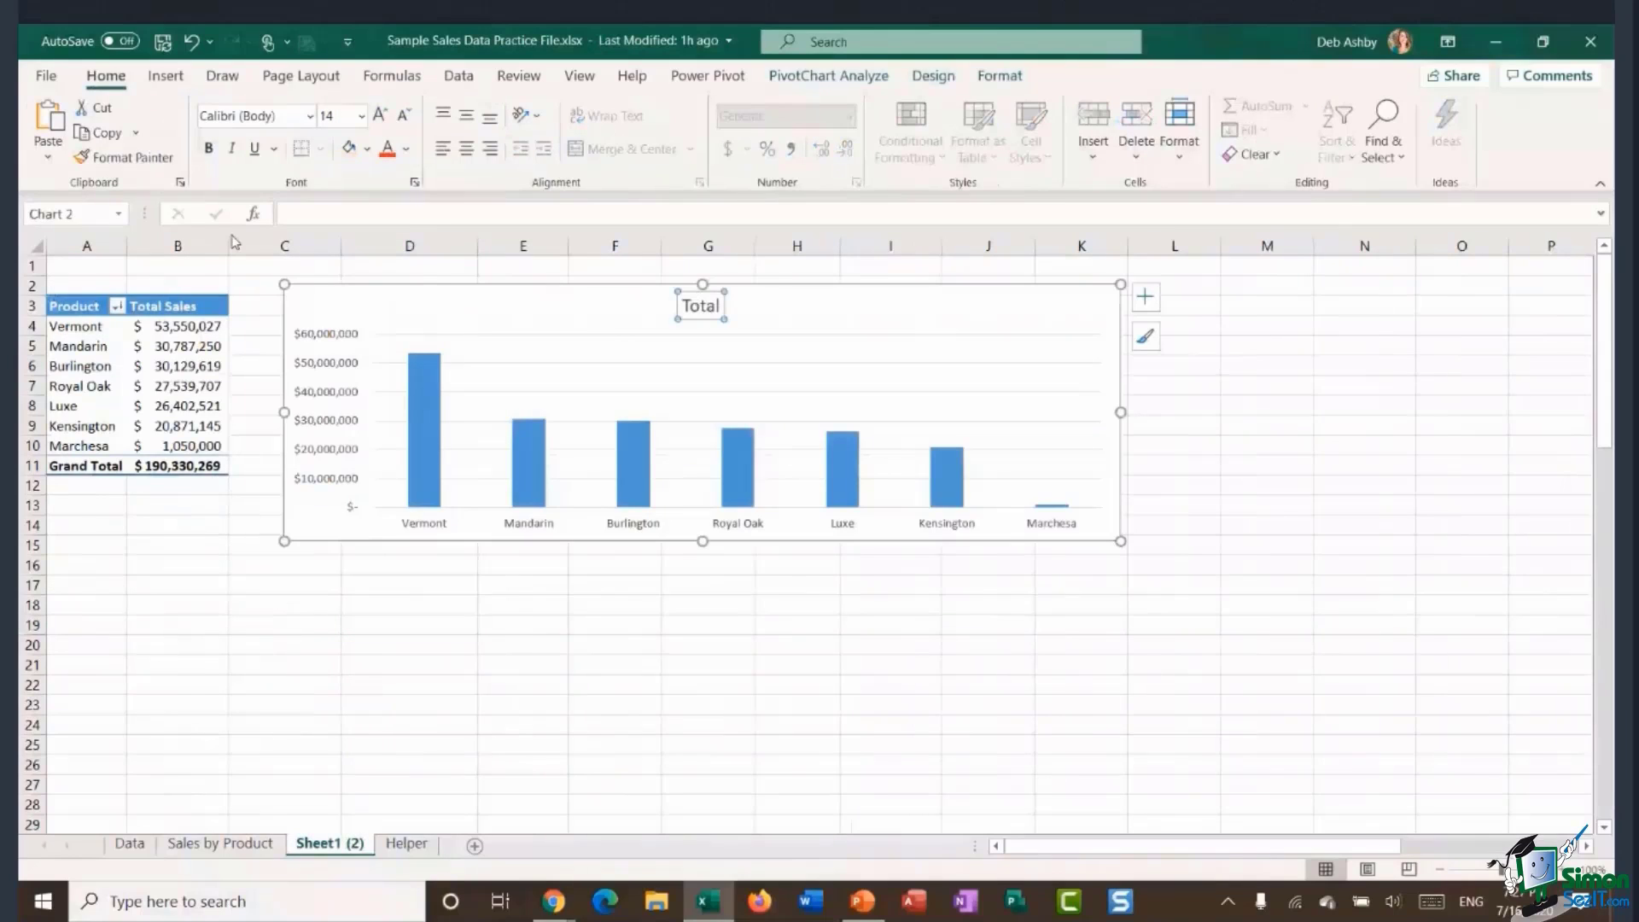
pyautogui.click(310, 214)
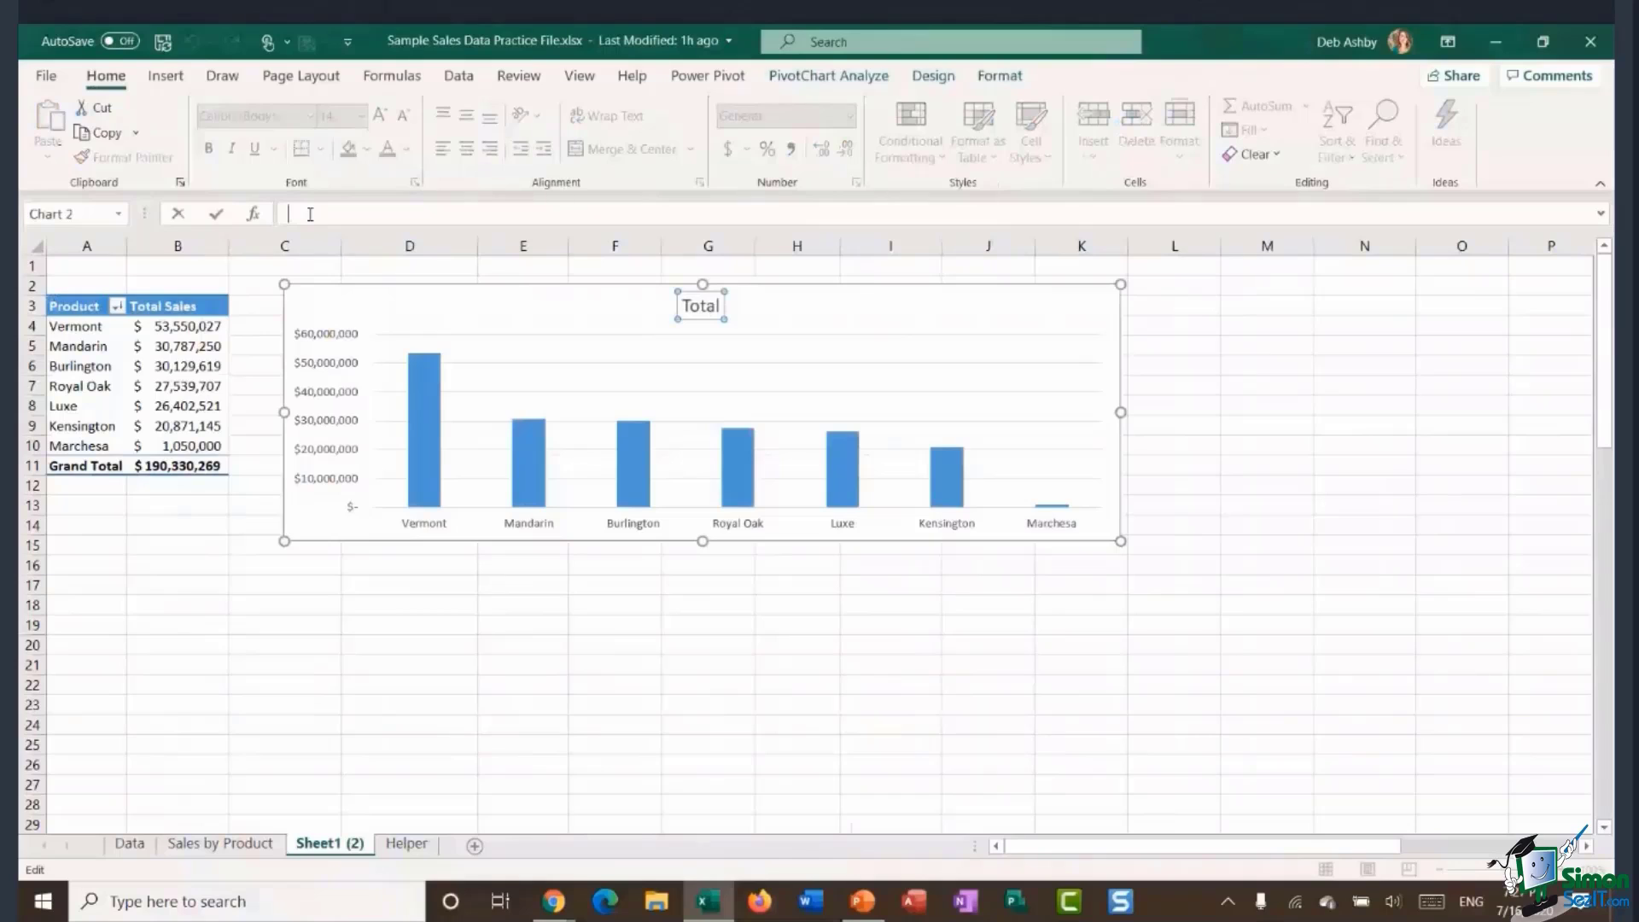
pyautogui.write('=')
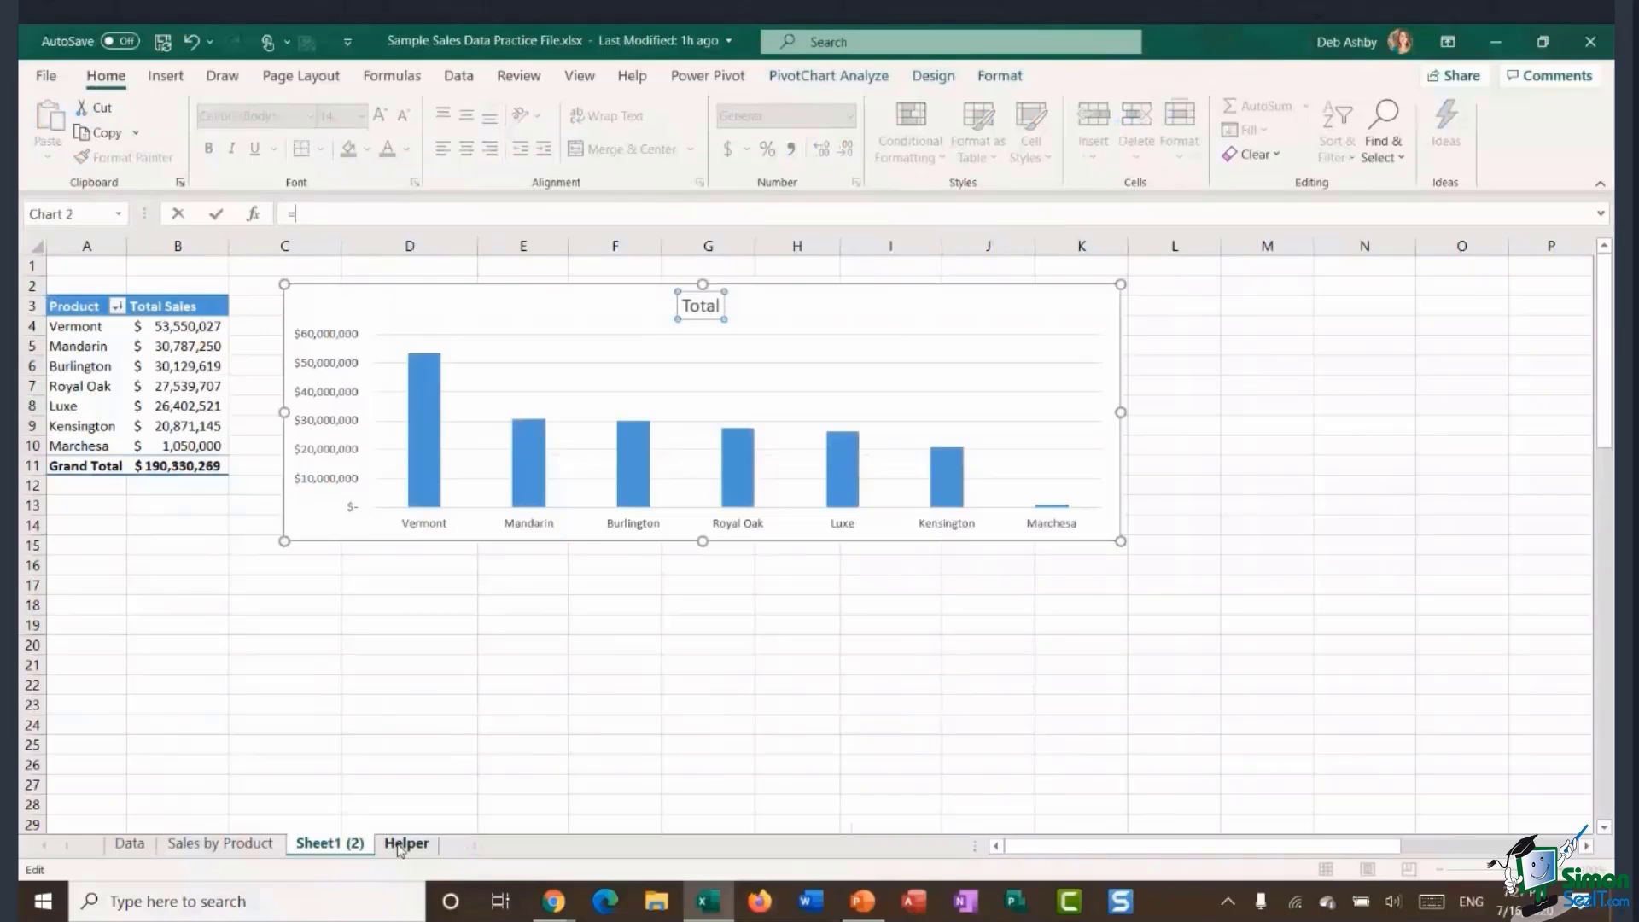
pyautogui.click(404, 843)
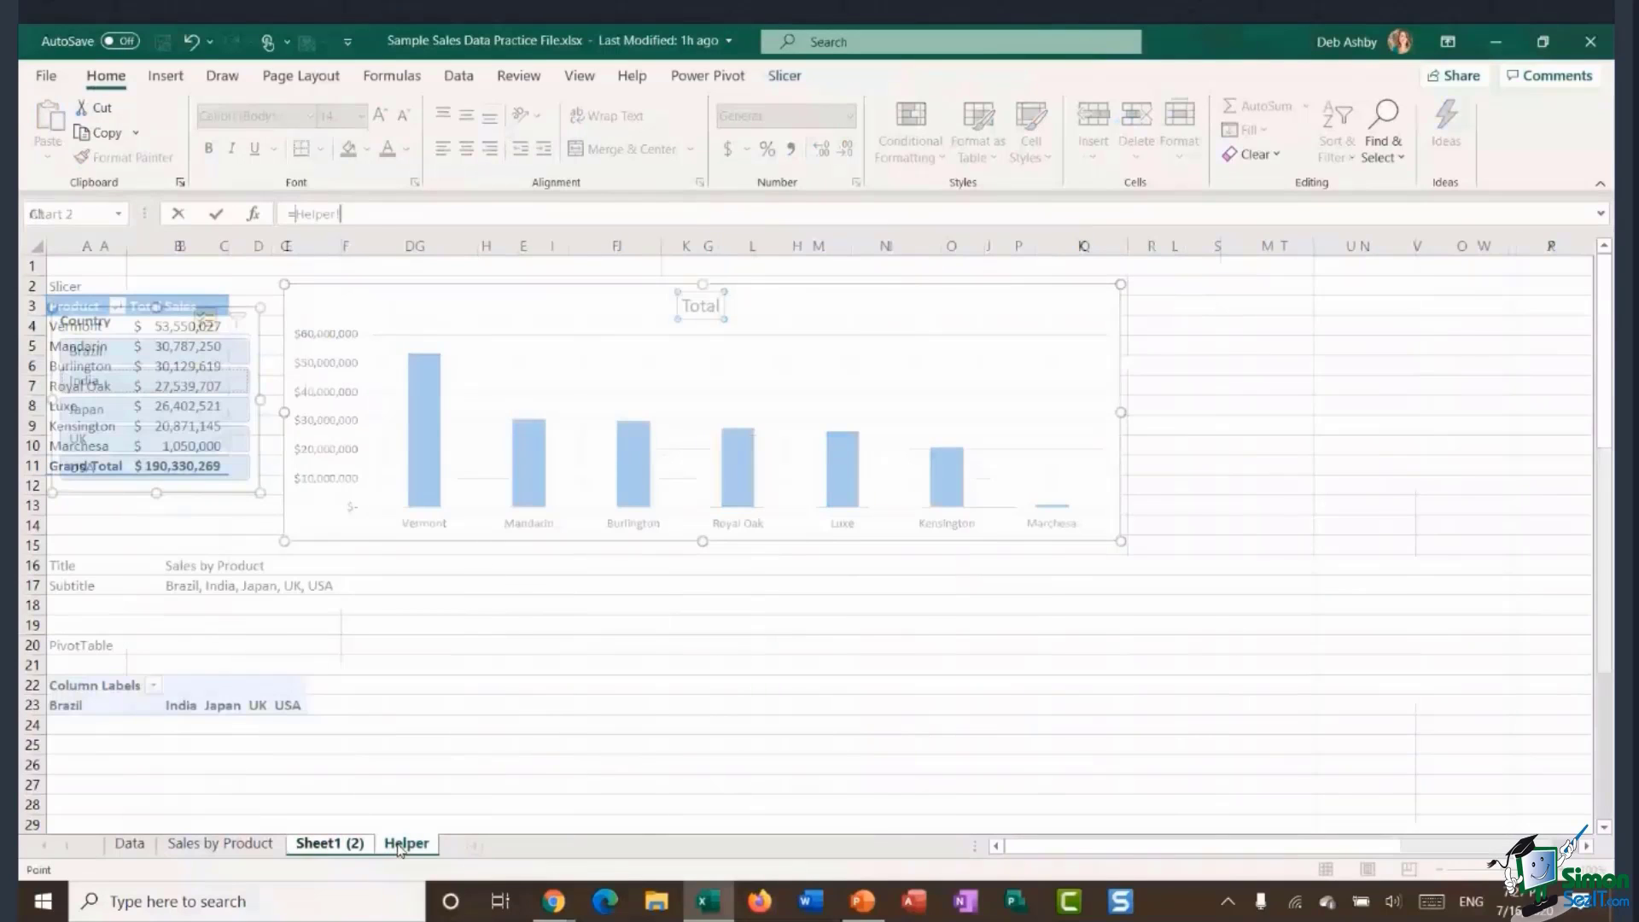
pyautogui.click(181, 565)
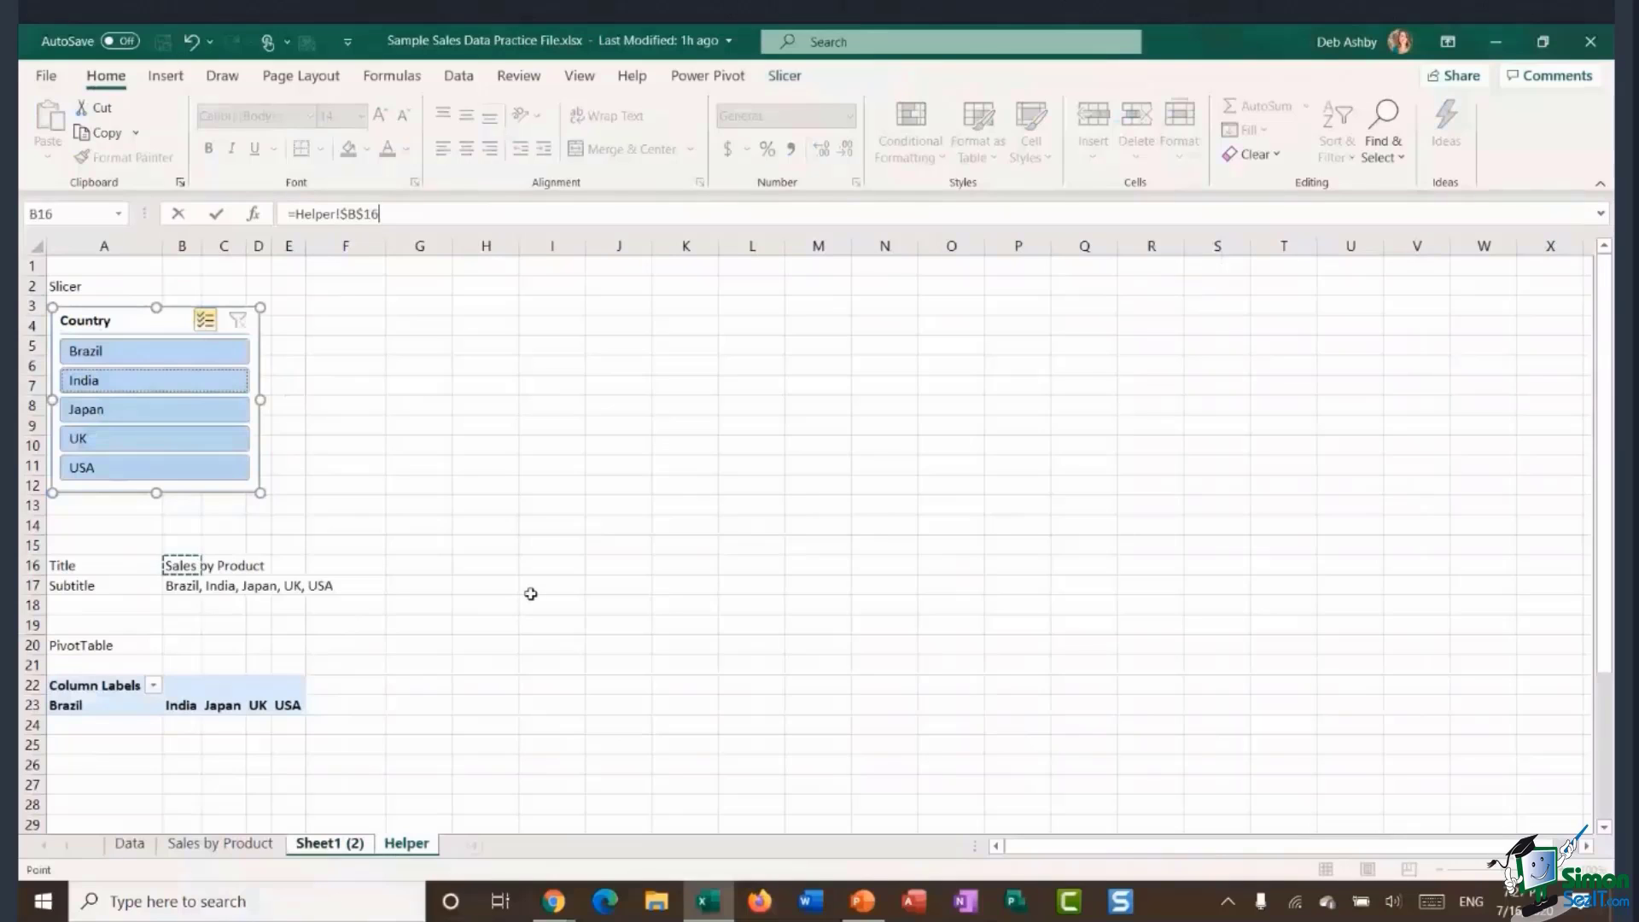
pyautogui.press('Return')
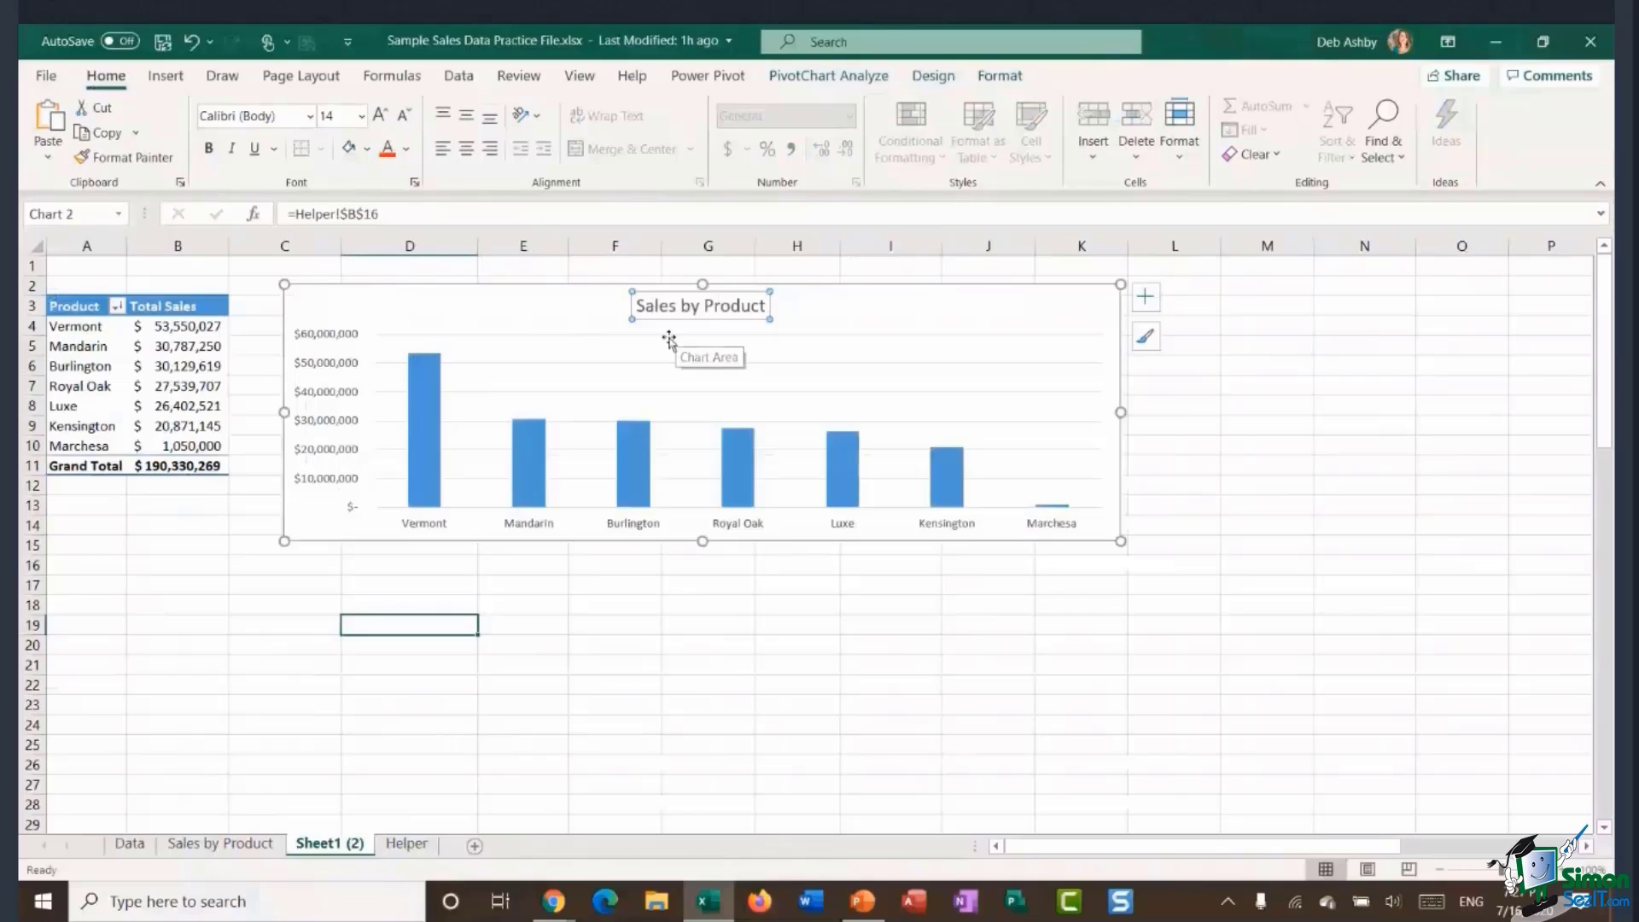
# Insert a wide, shallow text box inside the chart, just below the Sales by Product title.
pyautogui.click(848, 321)
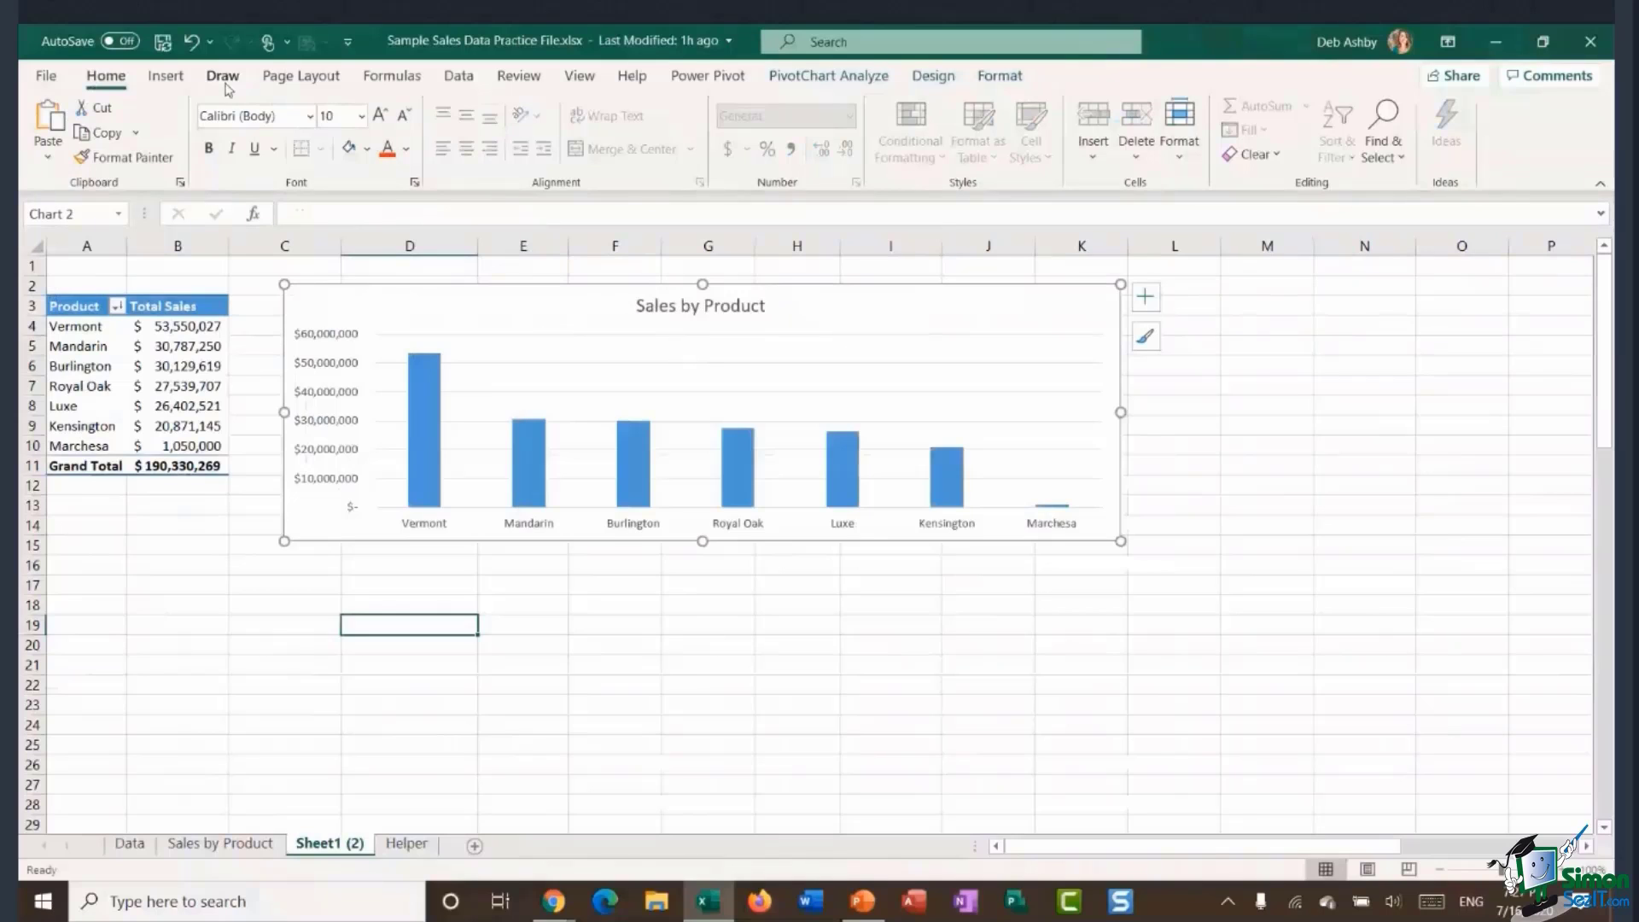
pyautogui.click(166, 77)
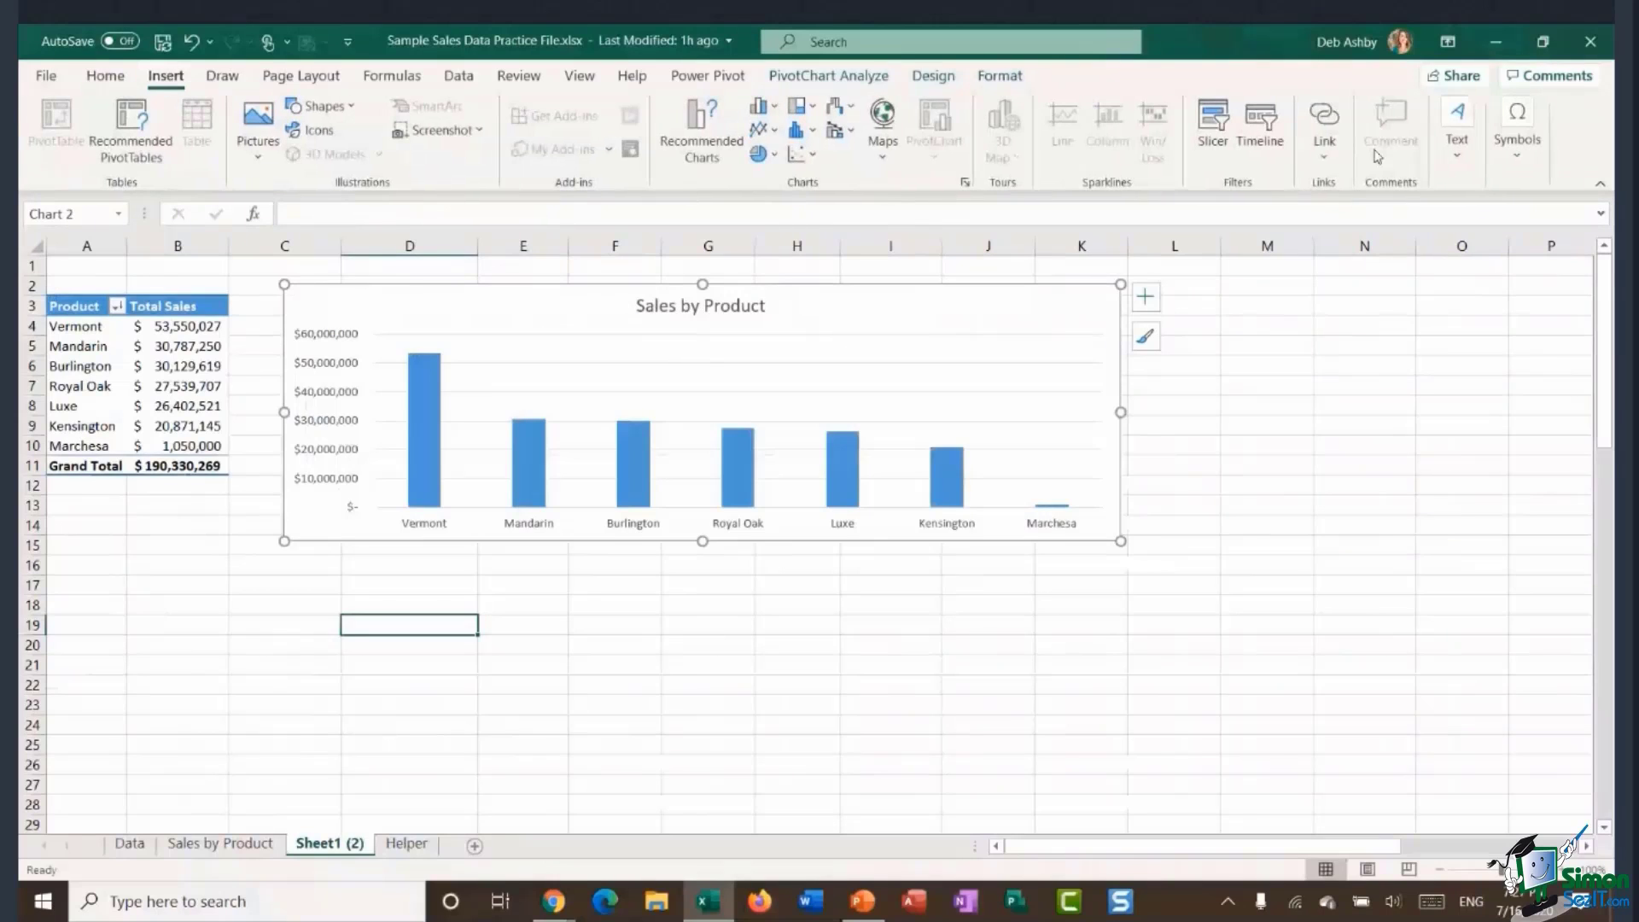
pyautogui.click(1455, 150)
pyautogui.click(1376, 223)
pyautogui.moveTo(667, 355); pyautogui.dragTo(1051, 359)
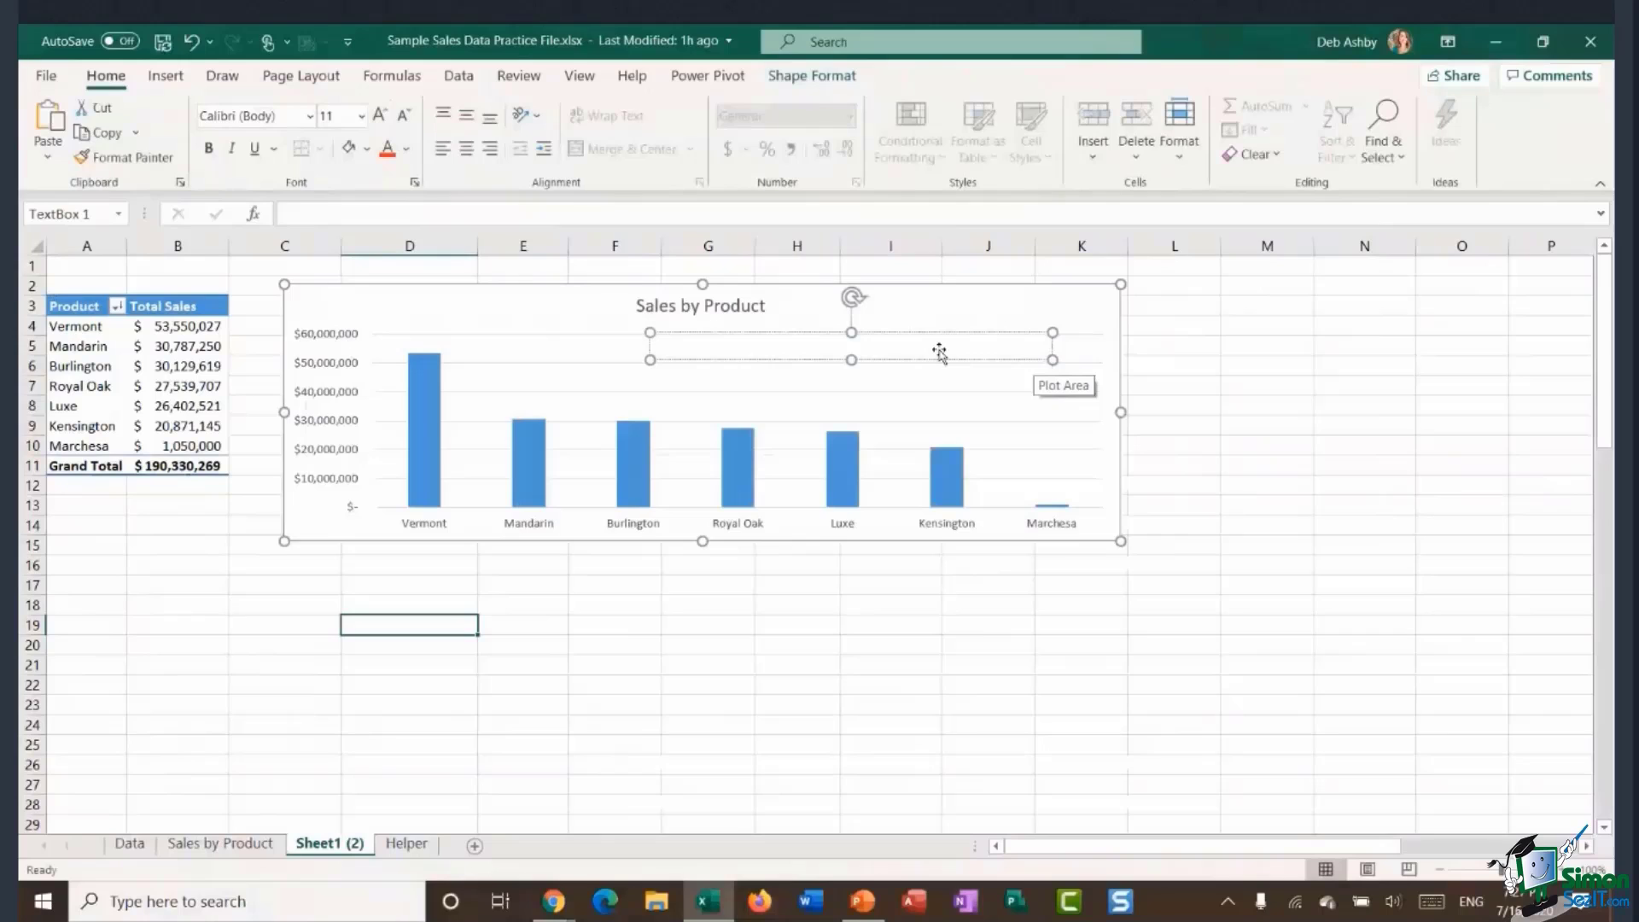
# Link the new text box to the Helper sheet's subtitle cell with =Helper!$B$17.
pyautogui.click(305, 213)
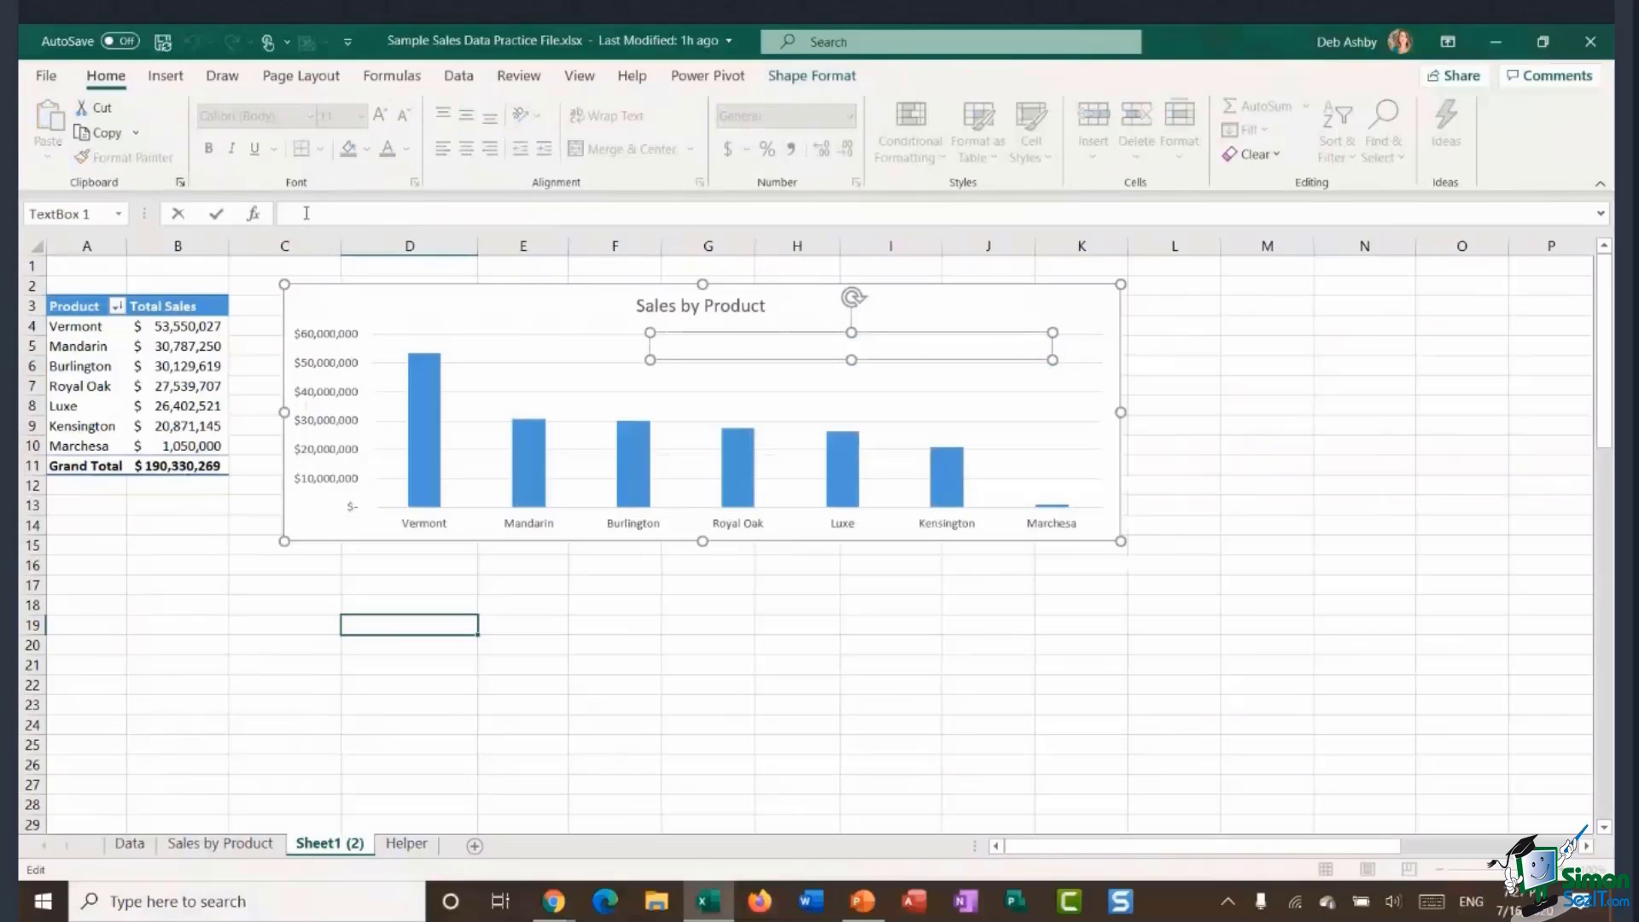
pyautogui.write('=')
pyautogui.click(406, 845)
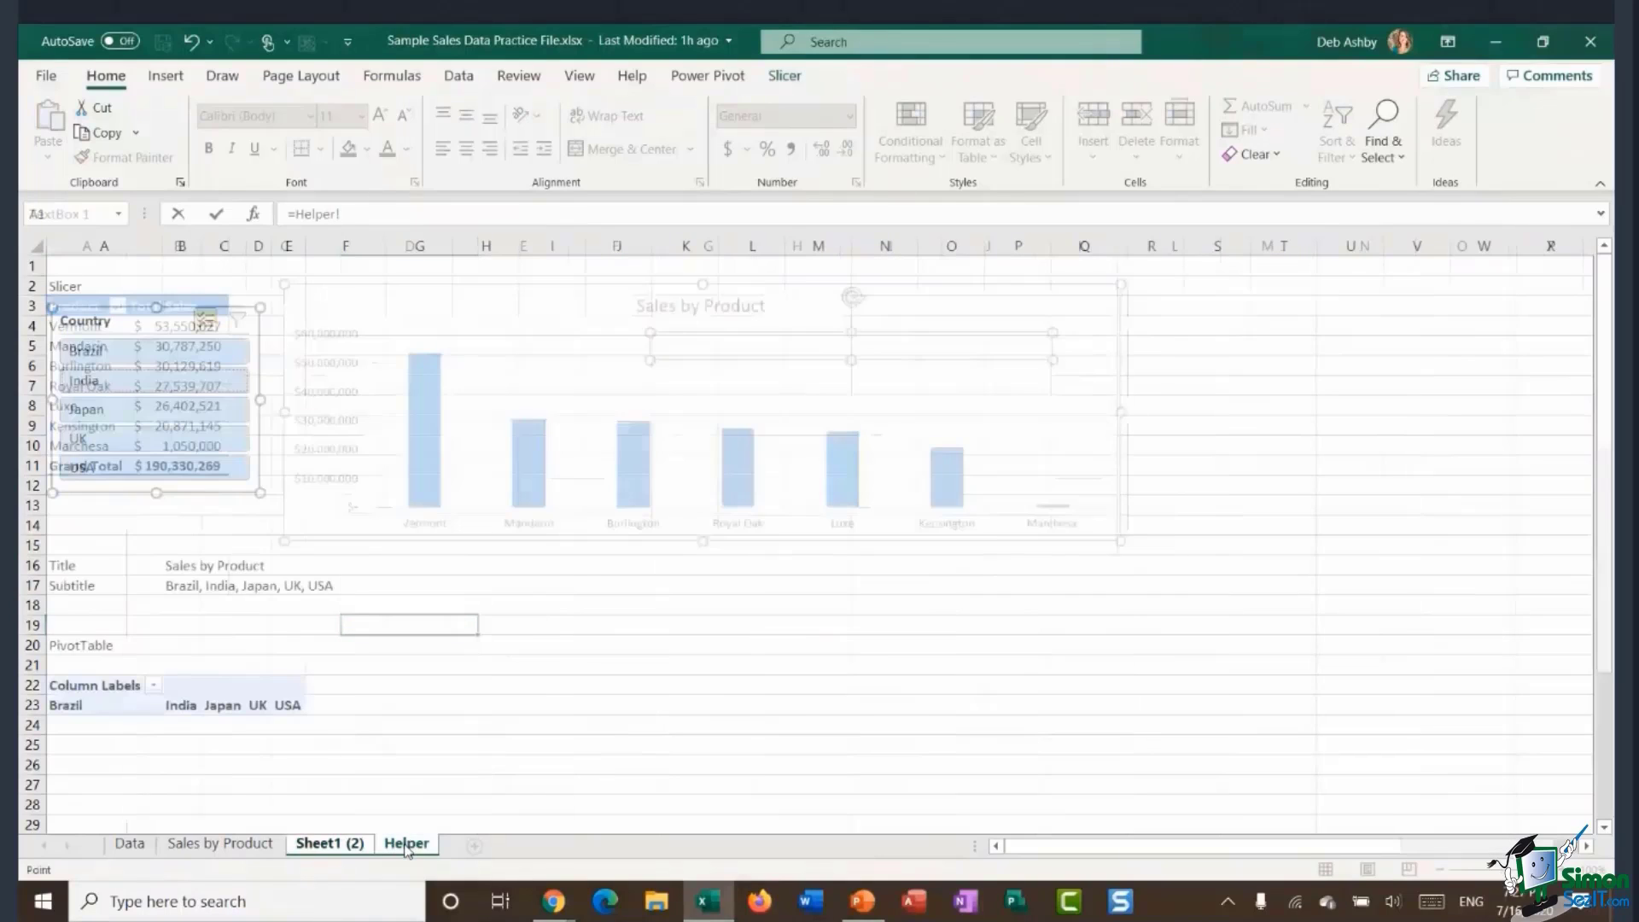
pyautogui.click(185, 589)
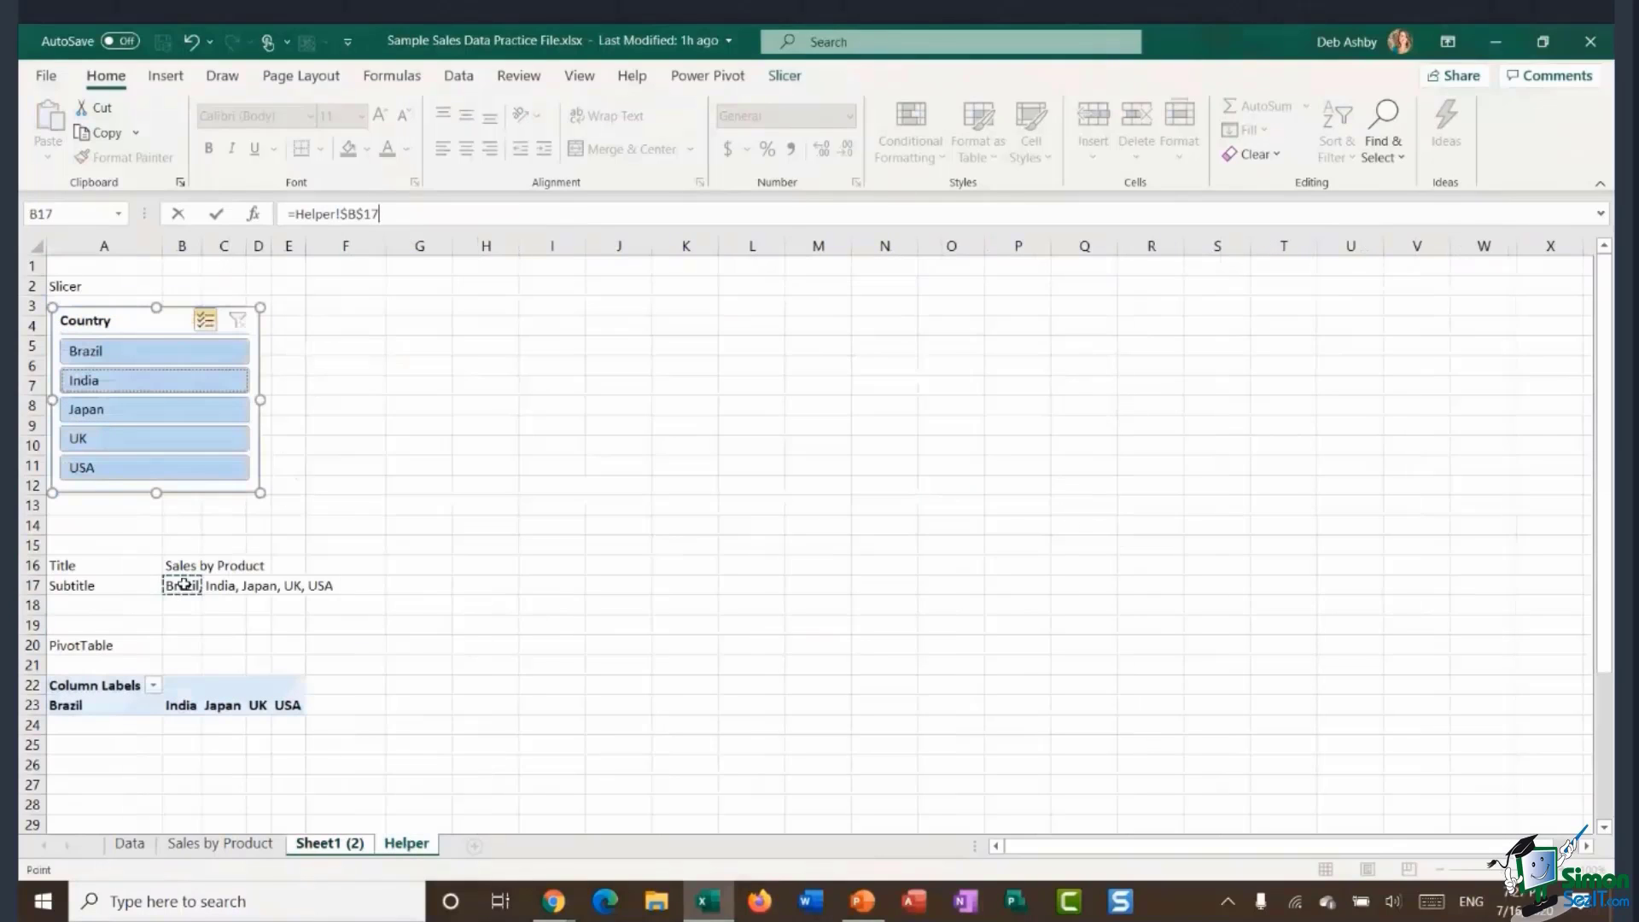
pyautogui.press('Return')
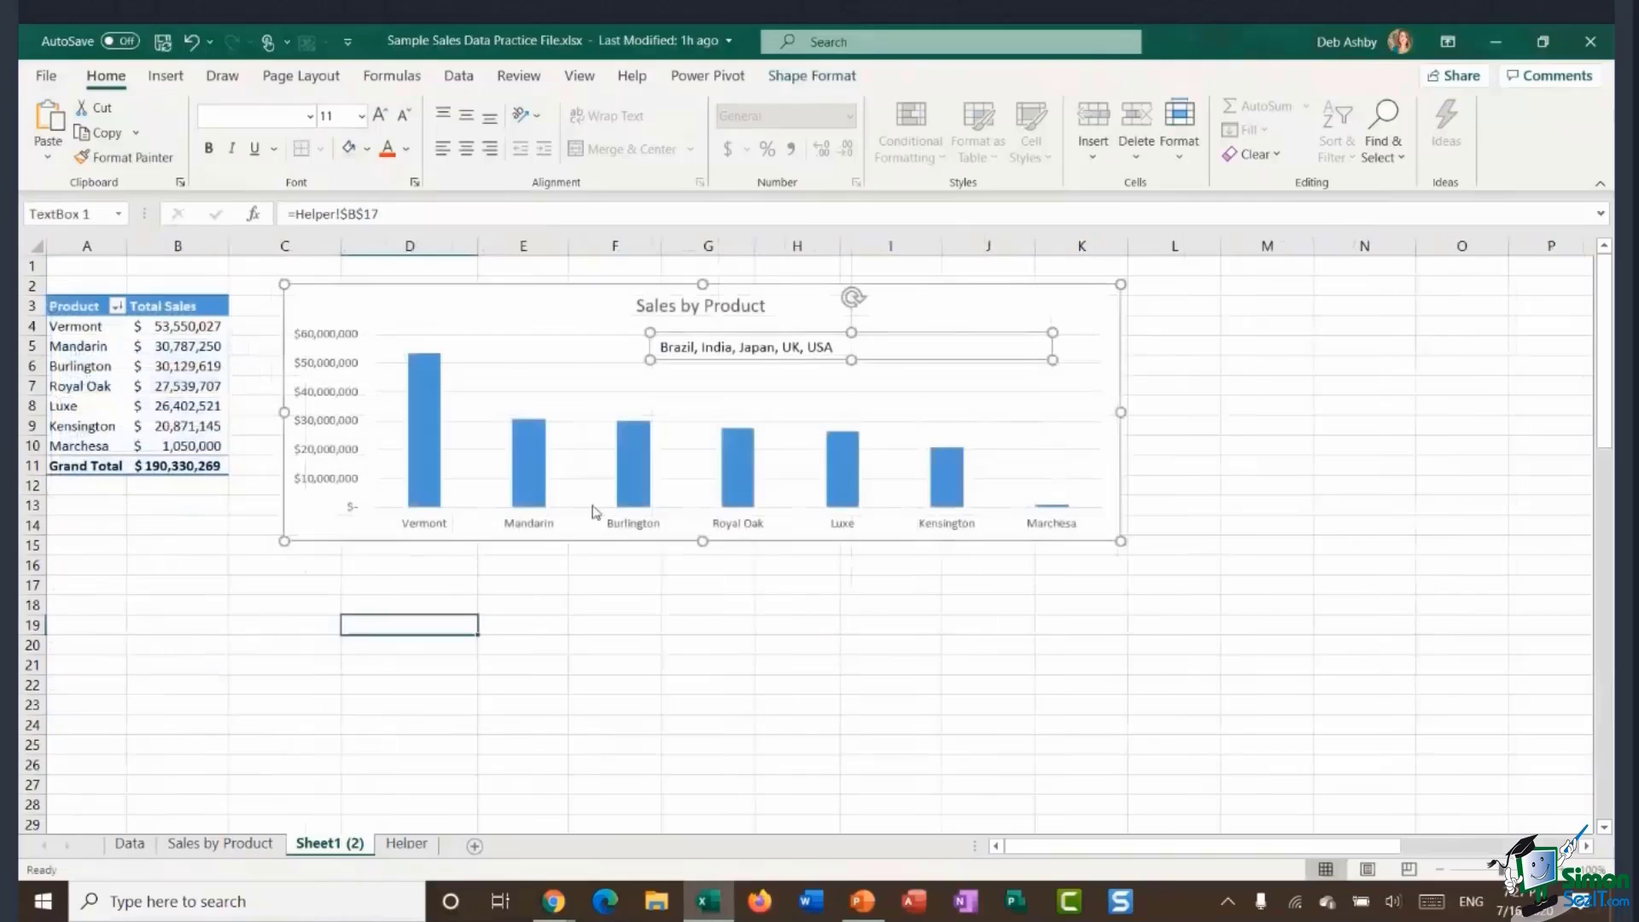
# Fit the subtitle text box between the chart title and a lowered plot area, and stretch it across nearly the full chart width.
pyautogui.moveTo(1051, 359); pyautogui.dragTo(734, 348)
pyautogui.click(827, 384)
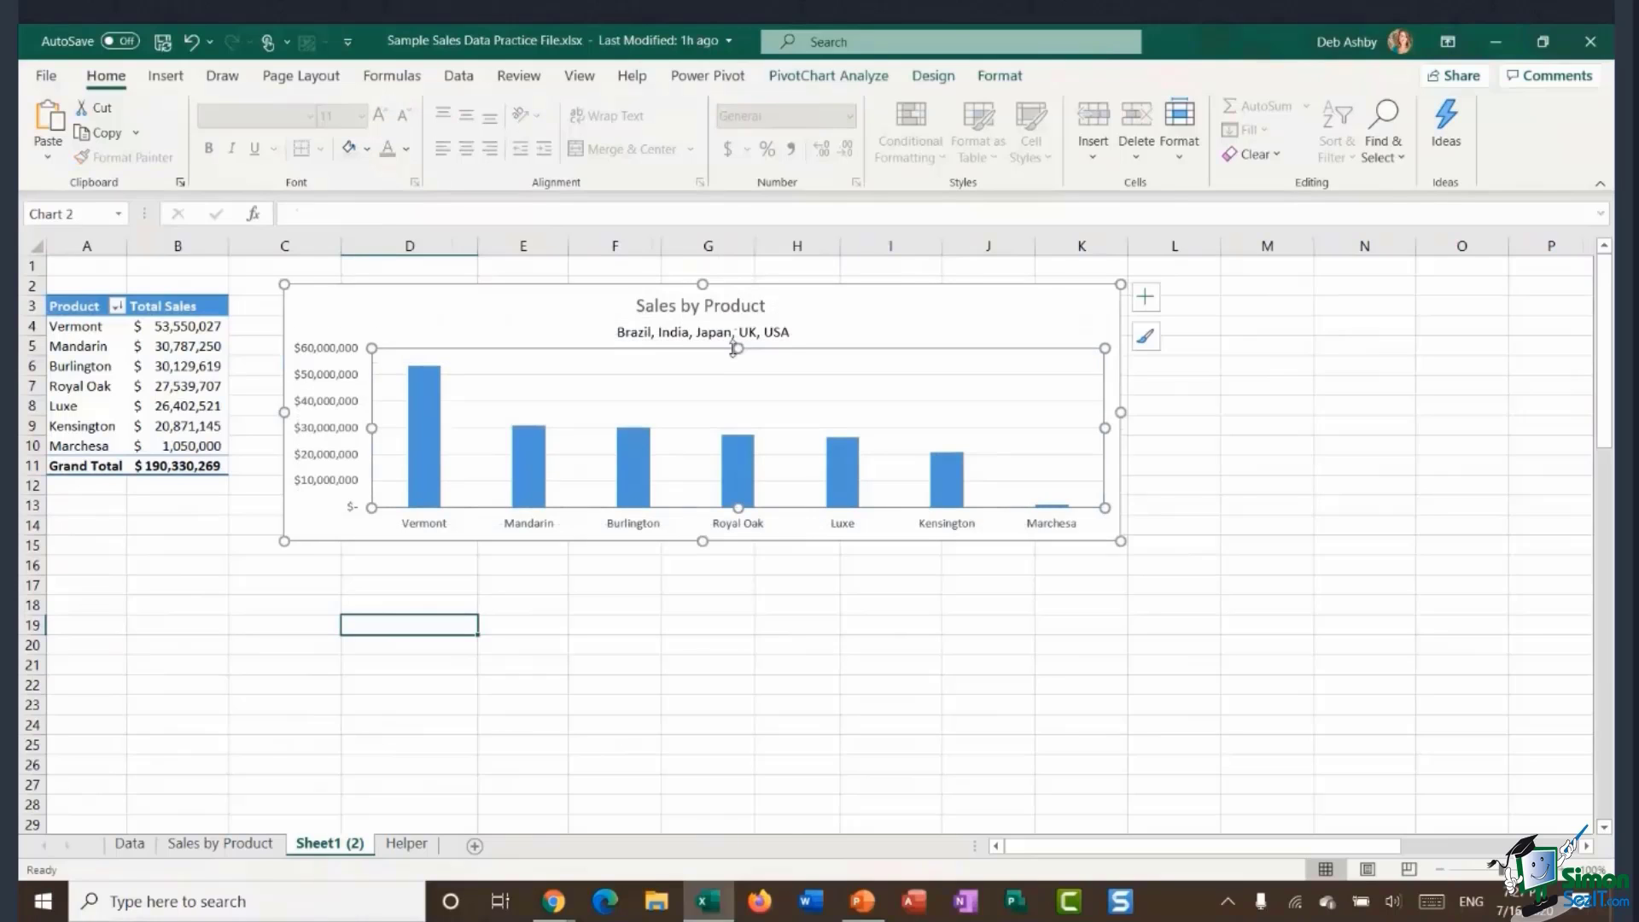
pyautogui.click(773, 337)
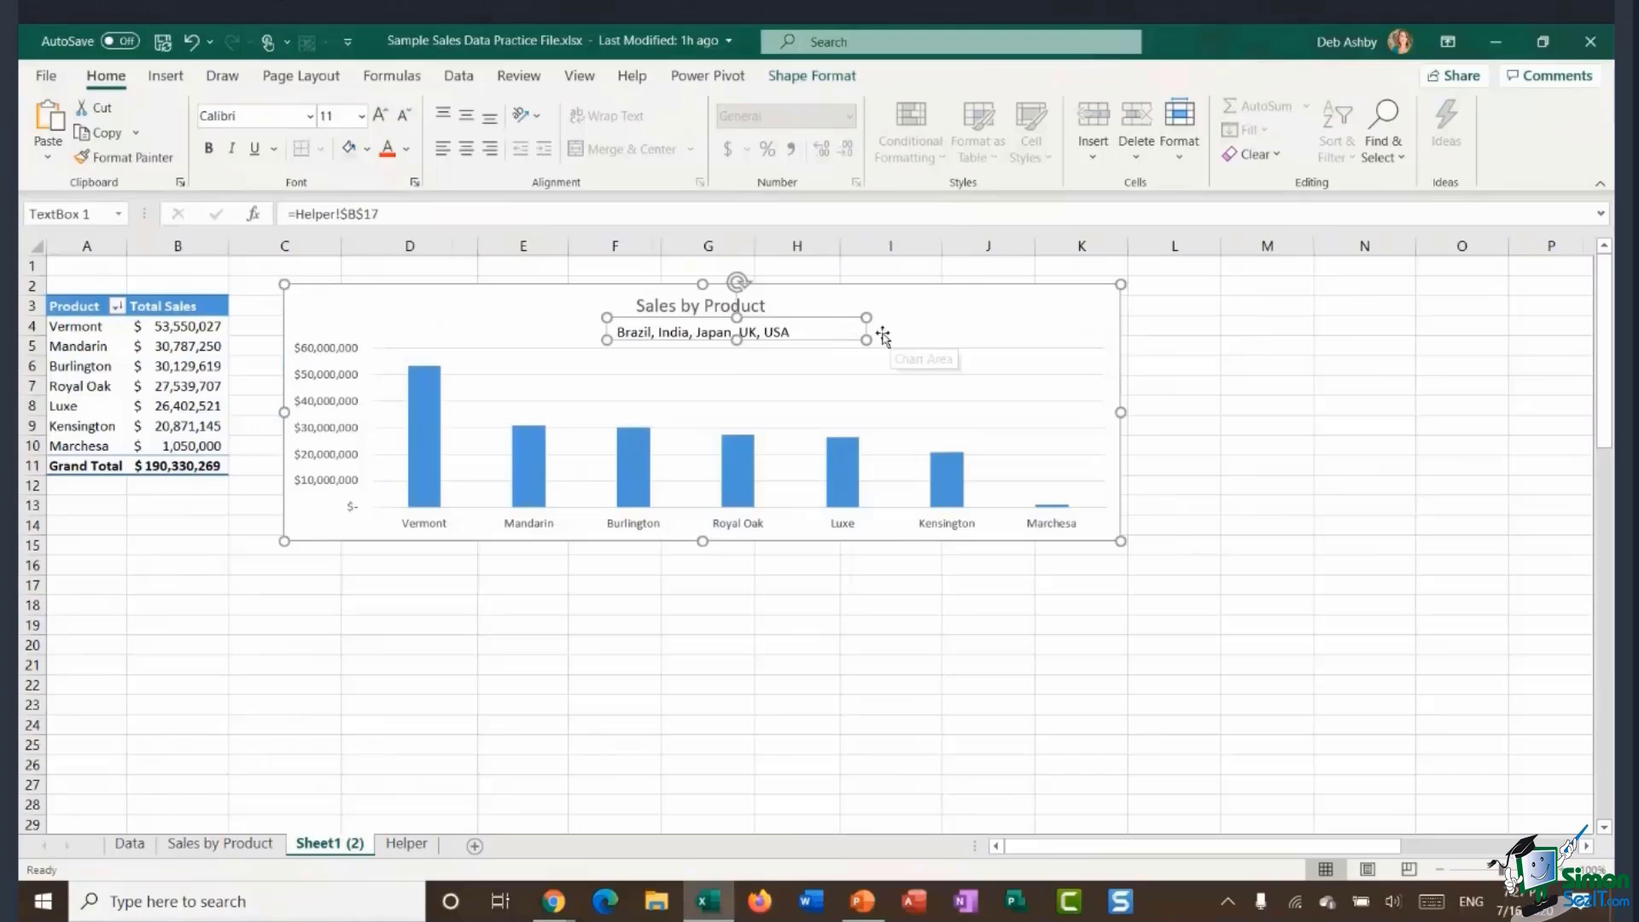
pyautogui.moveTo(864, 340); pyautogui.dragTo(1099, 342)
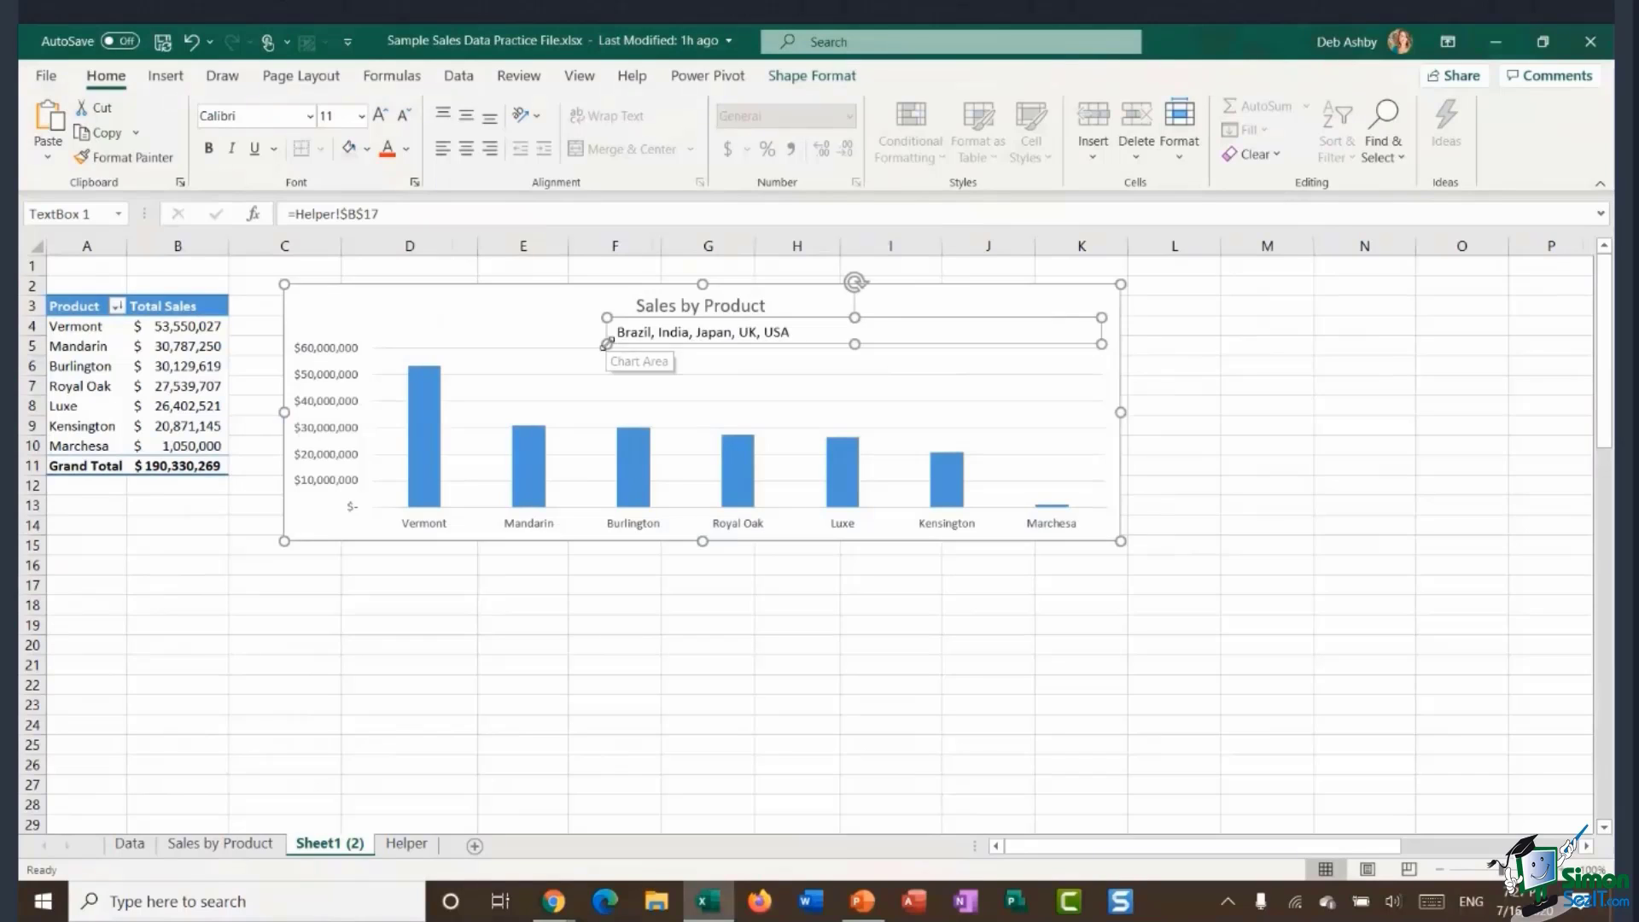
pyautogui.moveTo(607, 341); pyautogui.dragTo(296, 335)
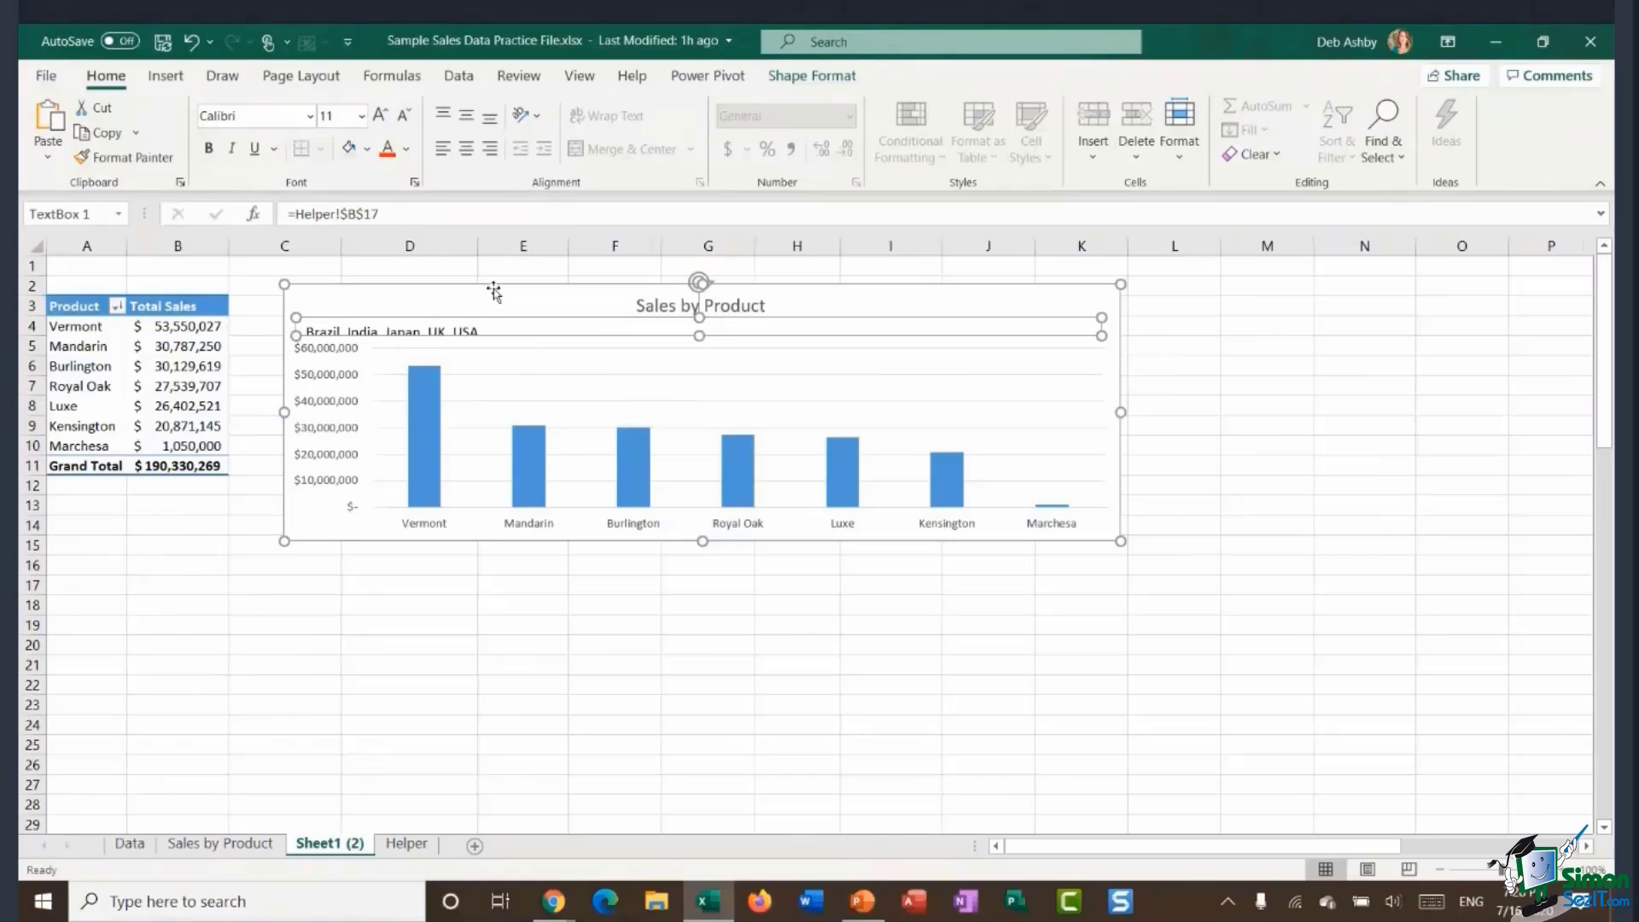
# Centre the subtitle text horizontally and make its text box slightly taller so the full line fits.
pyautogui.click(471, 153)
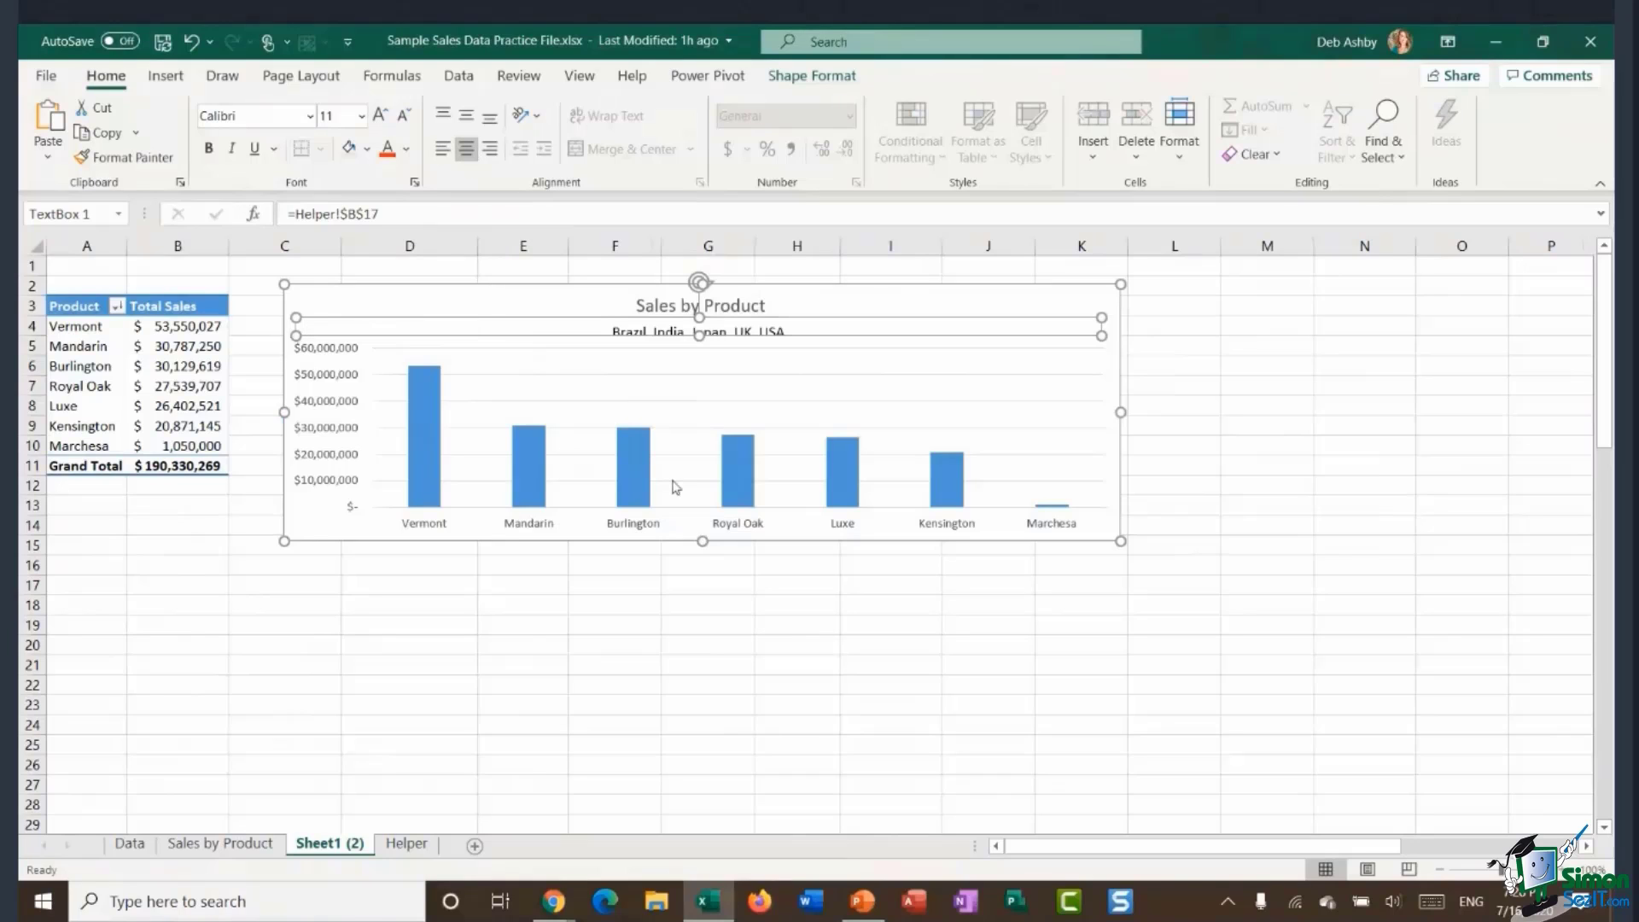
pyautogui.moveTo(698, 335); pyautogui.dragTo(699, 345)
pyautogui.click(768, 418)
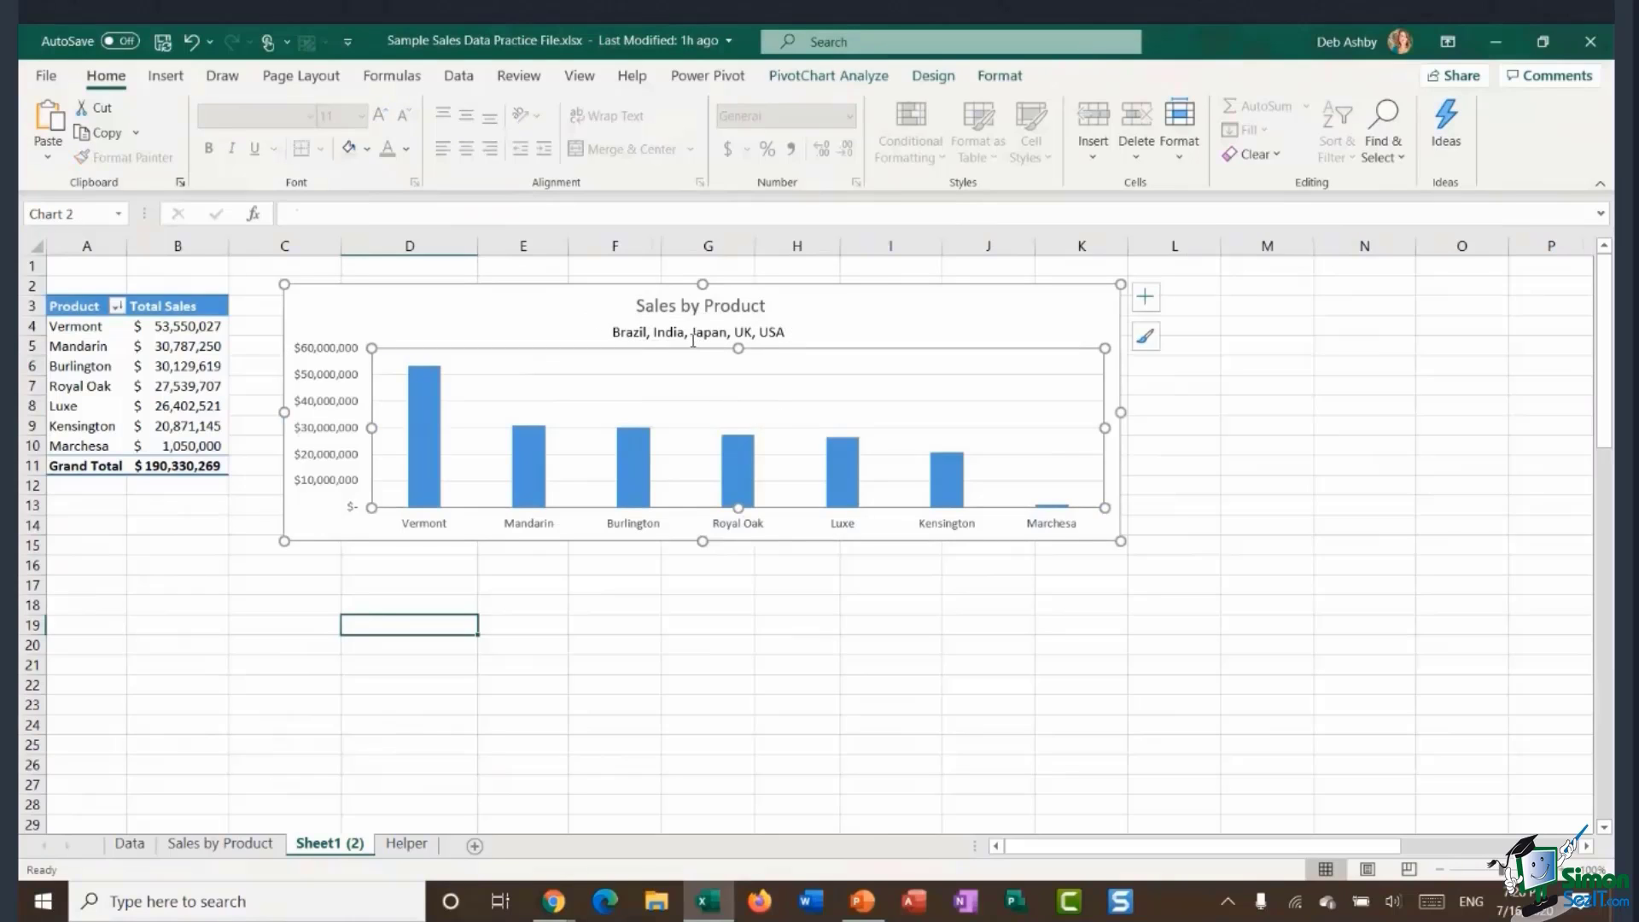
pyautogui.click(1201, 448)
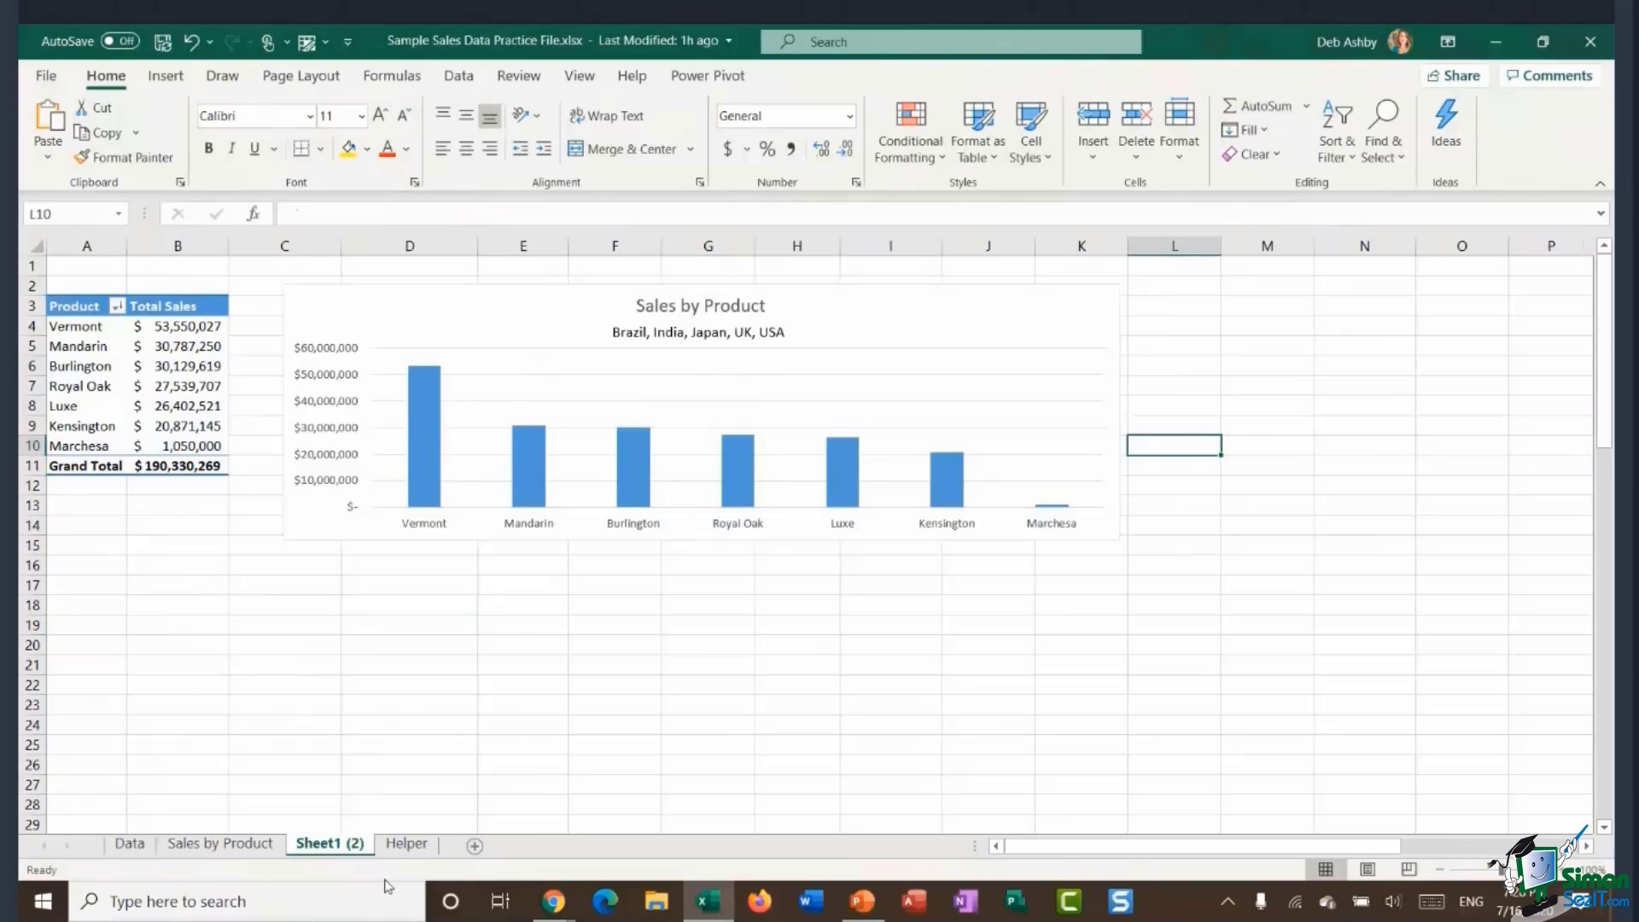
# Move the Country slicer from the Helper sheet to Sheet1 (2) and place it below the product PivotTable.
pyautogui.click(406, 845)
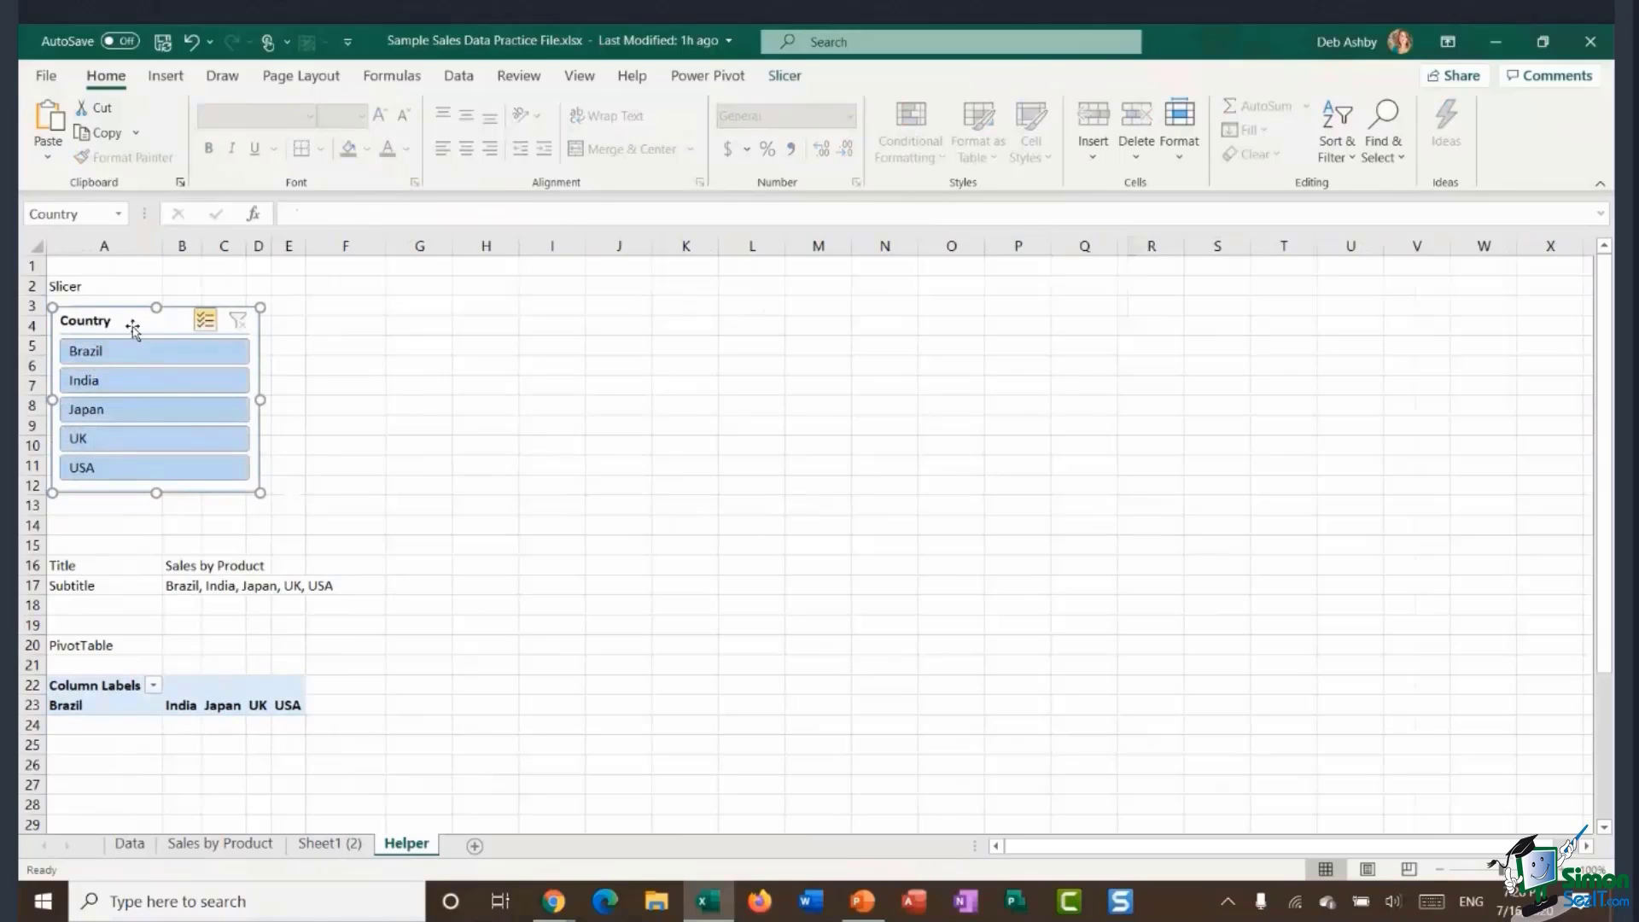
pyautogui.hotkey('ctrl', 'x')
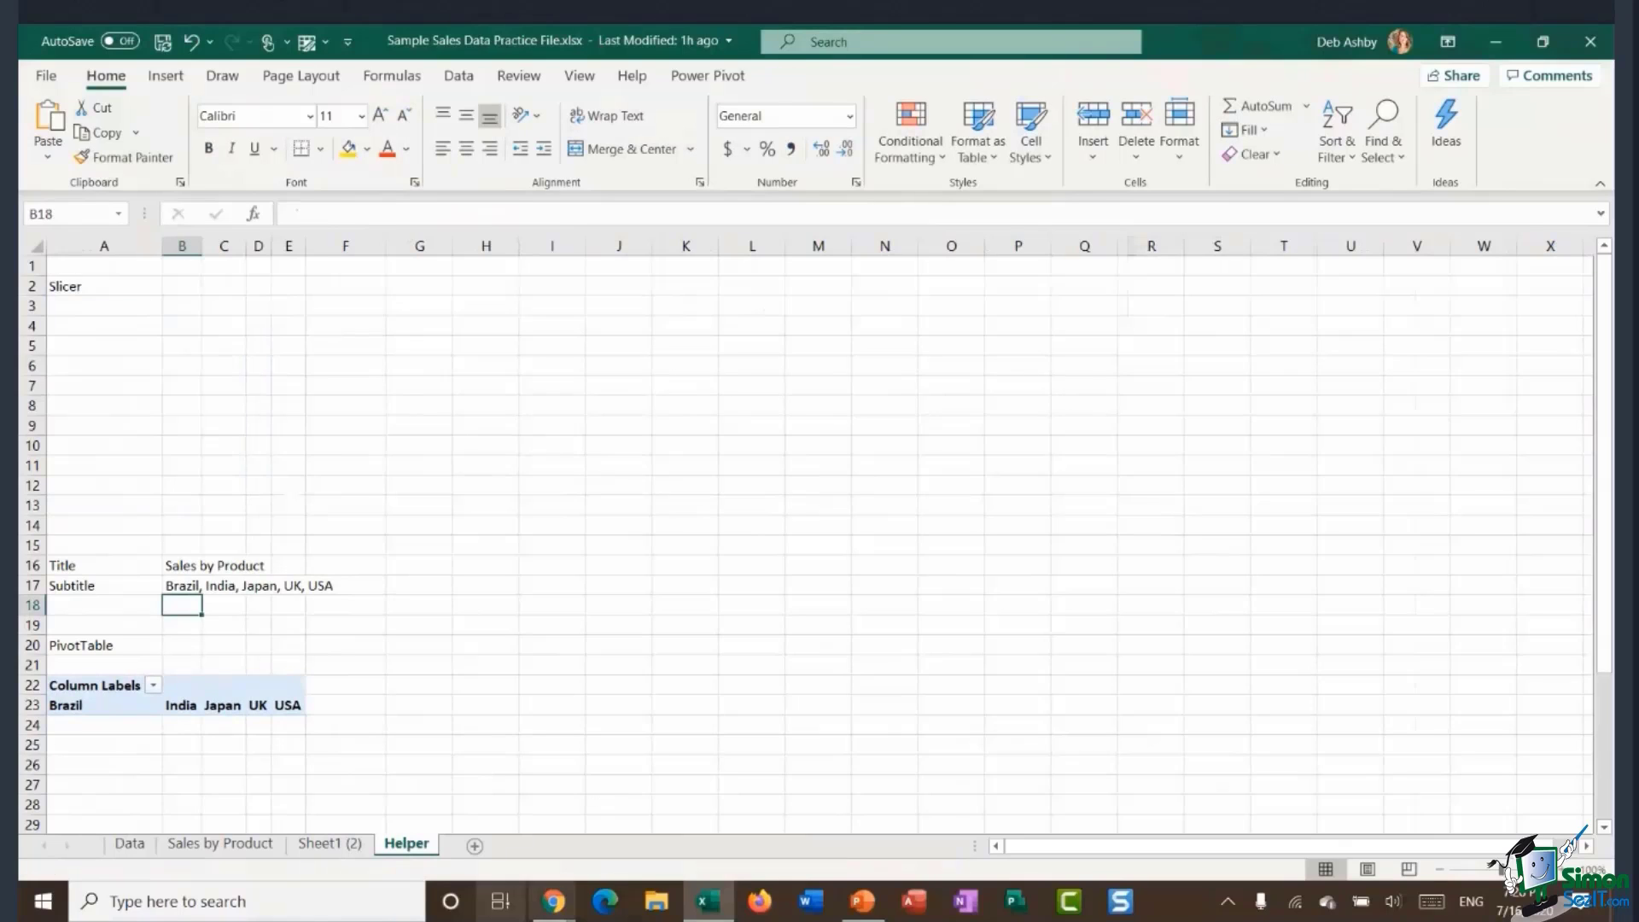
pyautogui.click(318, 845)
pyautogui.hotkey('ctrl', 'v')
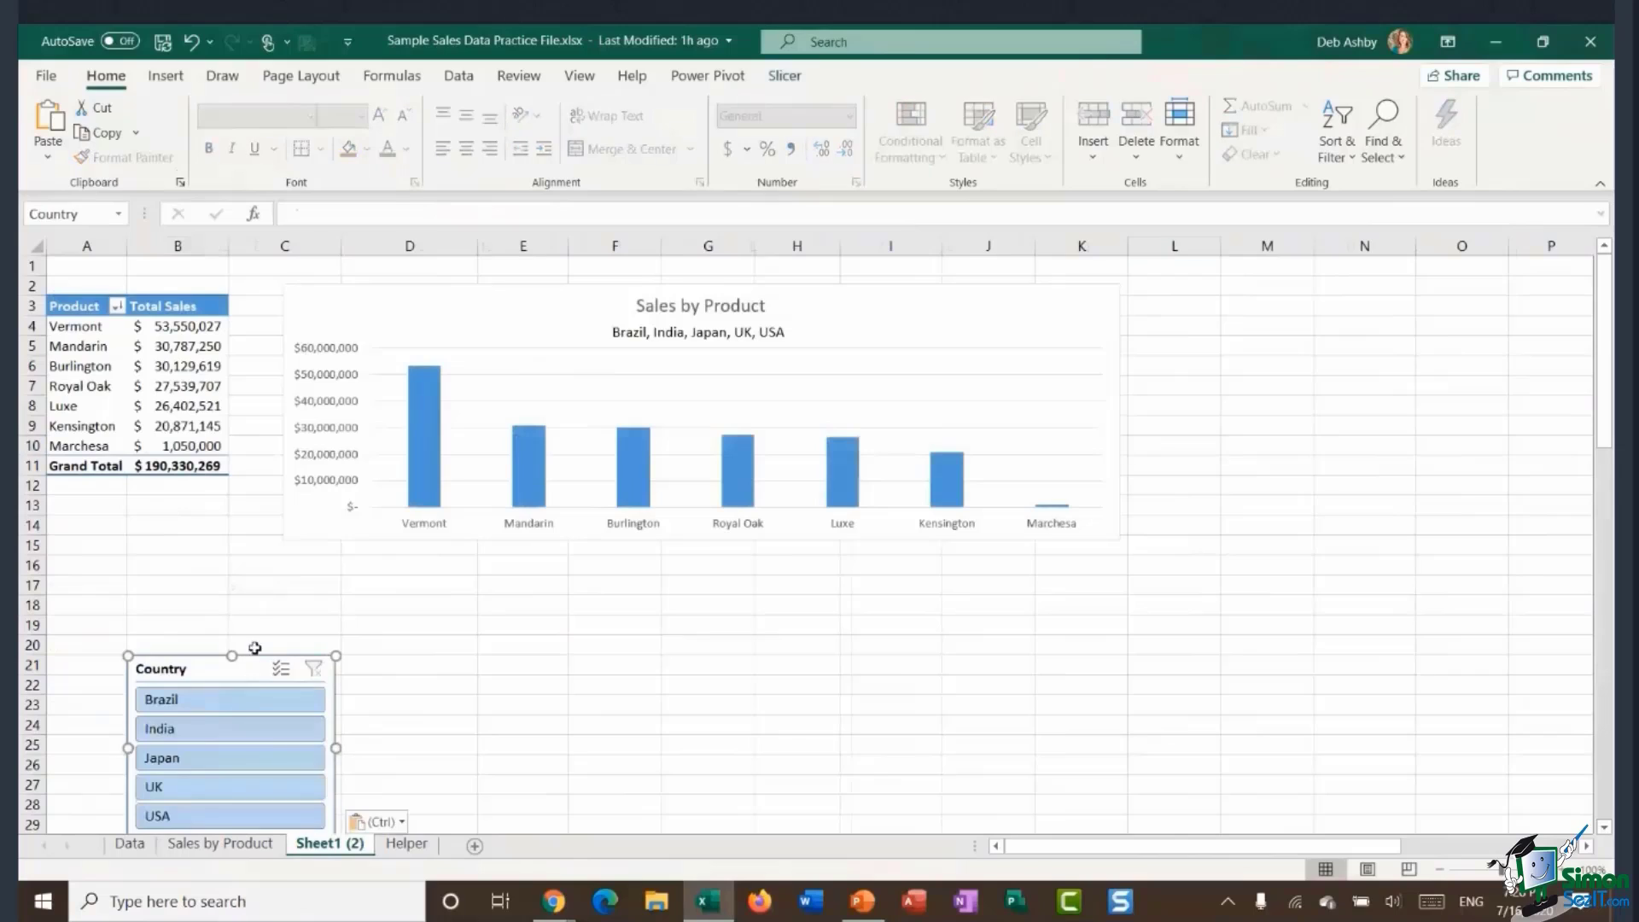
pyautogui.moveTo(241, 675); pyautogui.dragTo(161, 519)
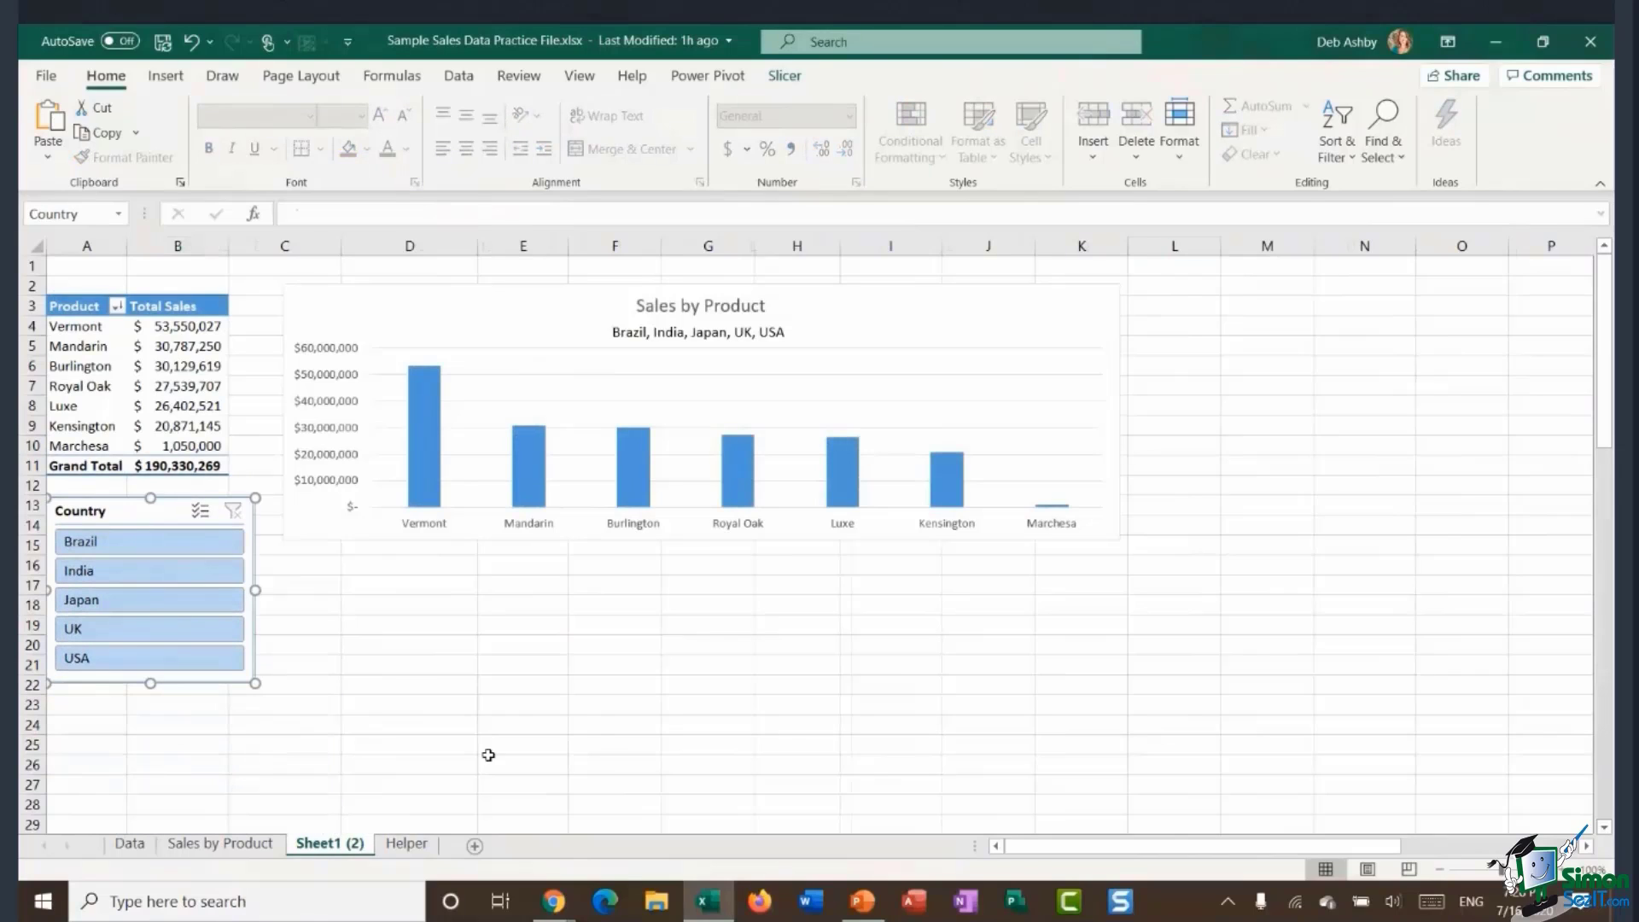
# Test the Country slicer with India, Japan, UK and USA singly, and use multi-select to add Brazil to USA.
pyautogui.click(111, 571)
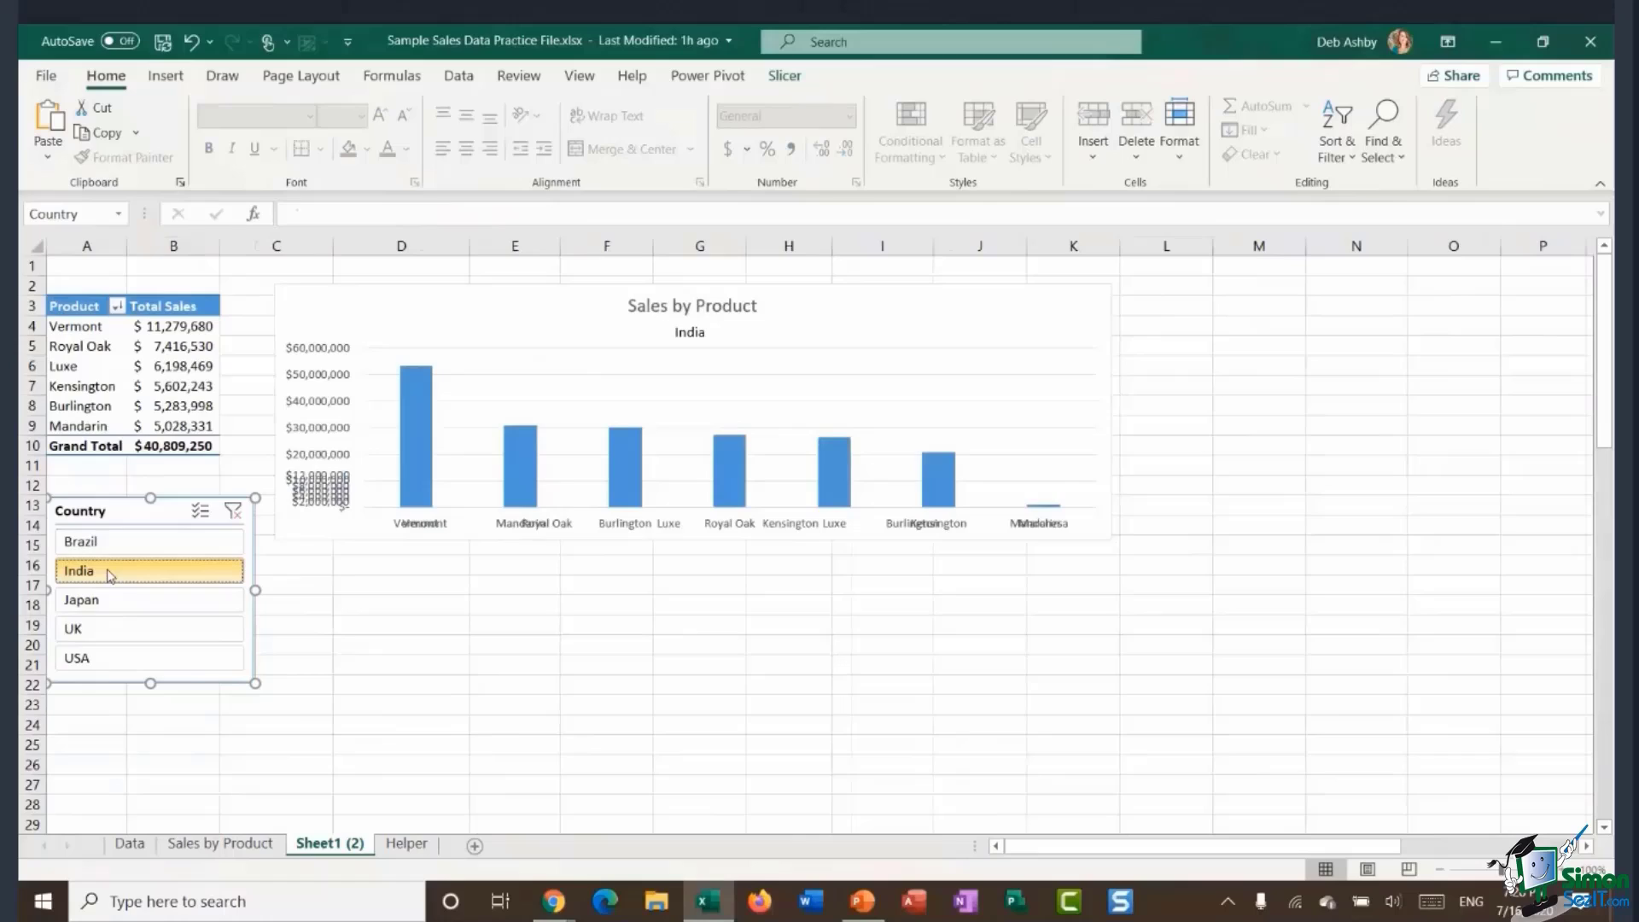
pyautogui.click(149, 602)
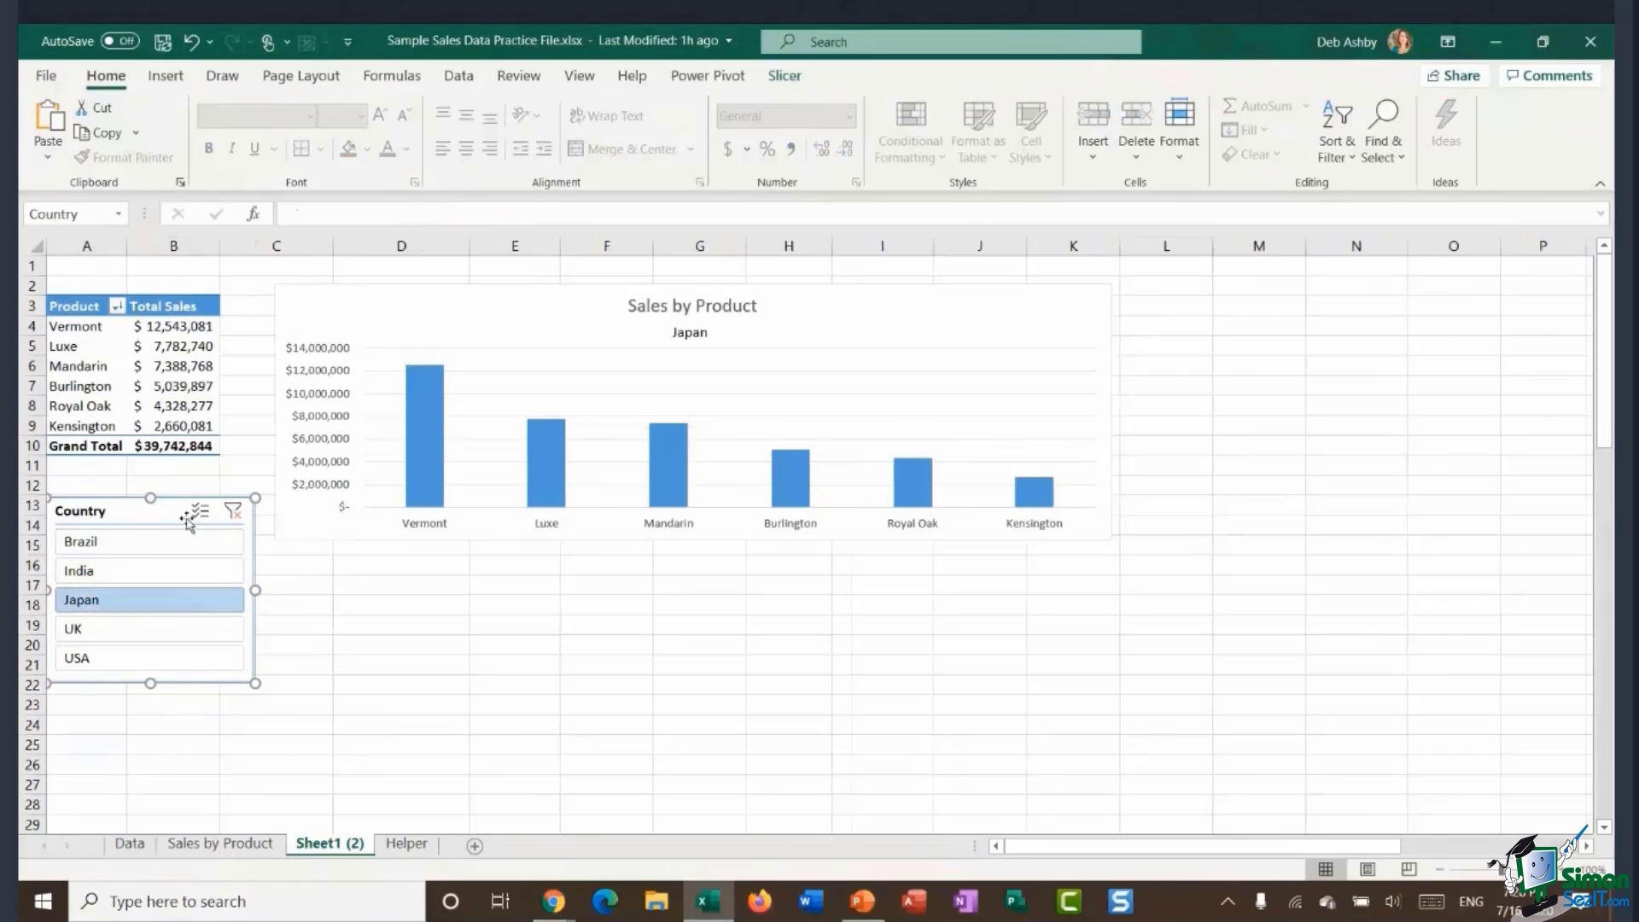
pyautogui.click(138, 634)
pyautogui.click(147, 659)
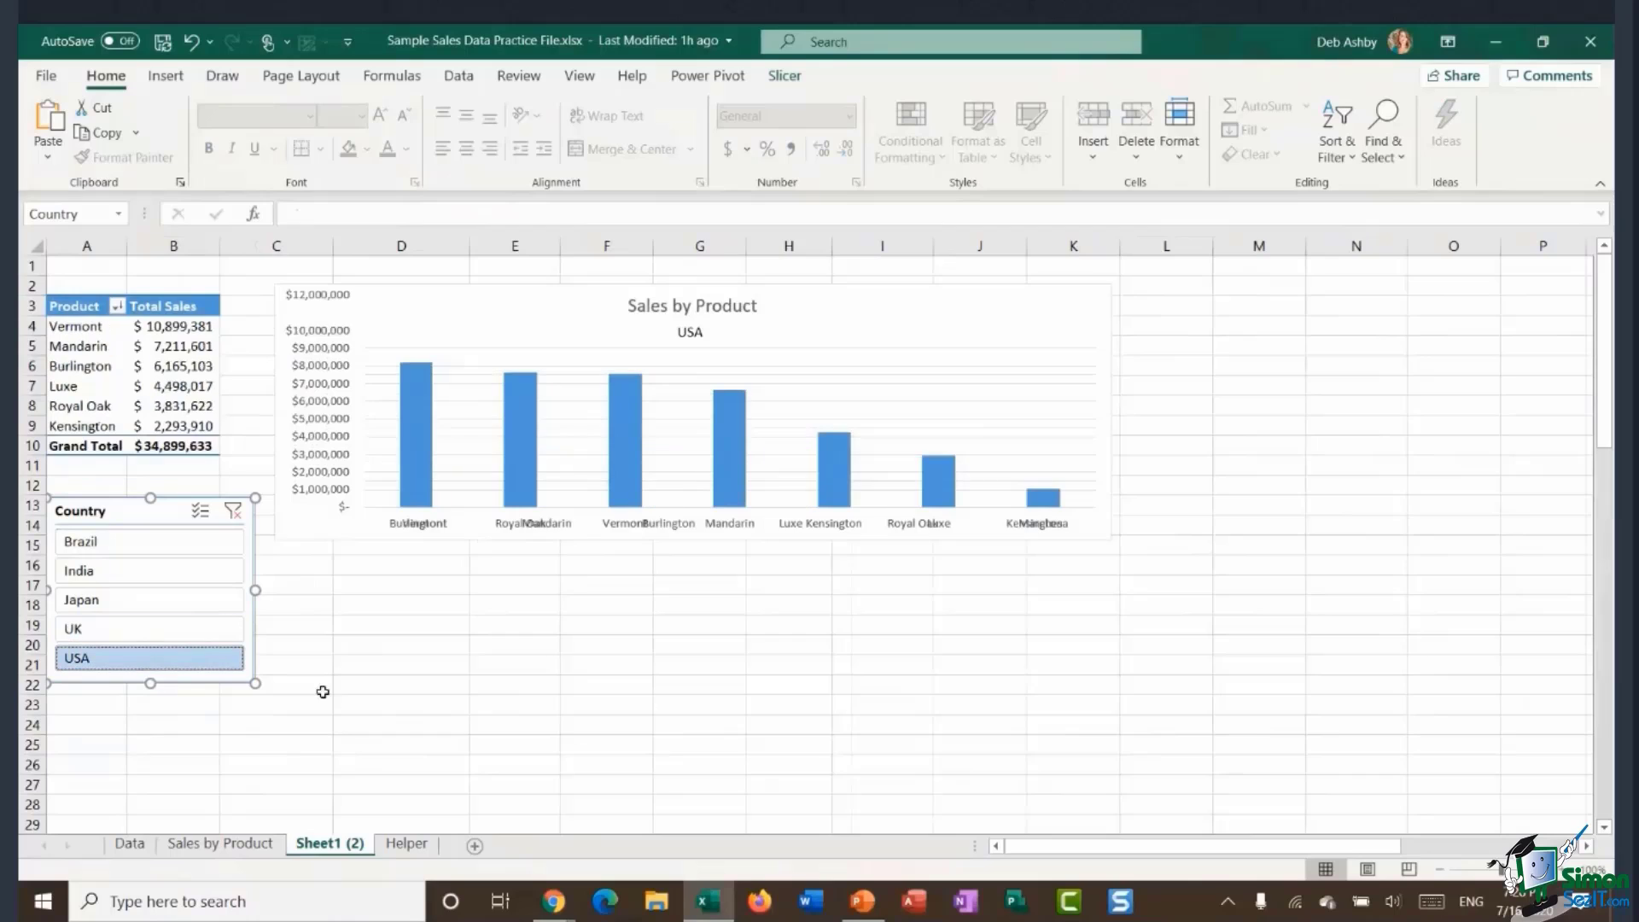
pyautogui.click(199, 510)
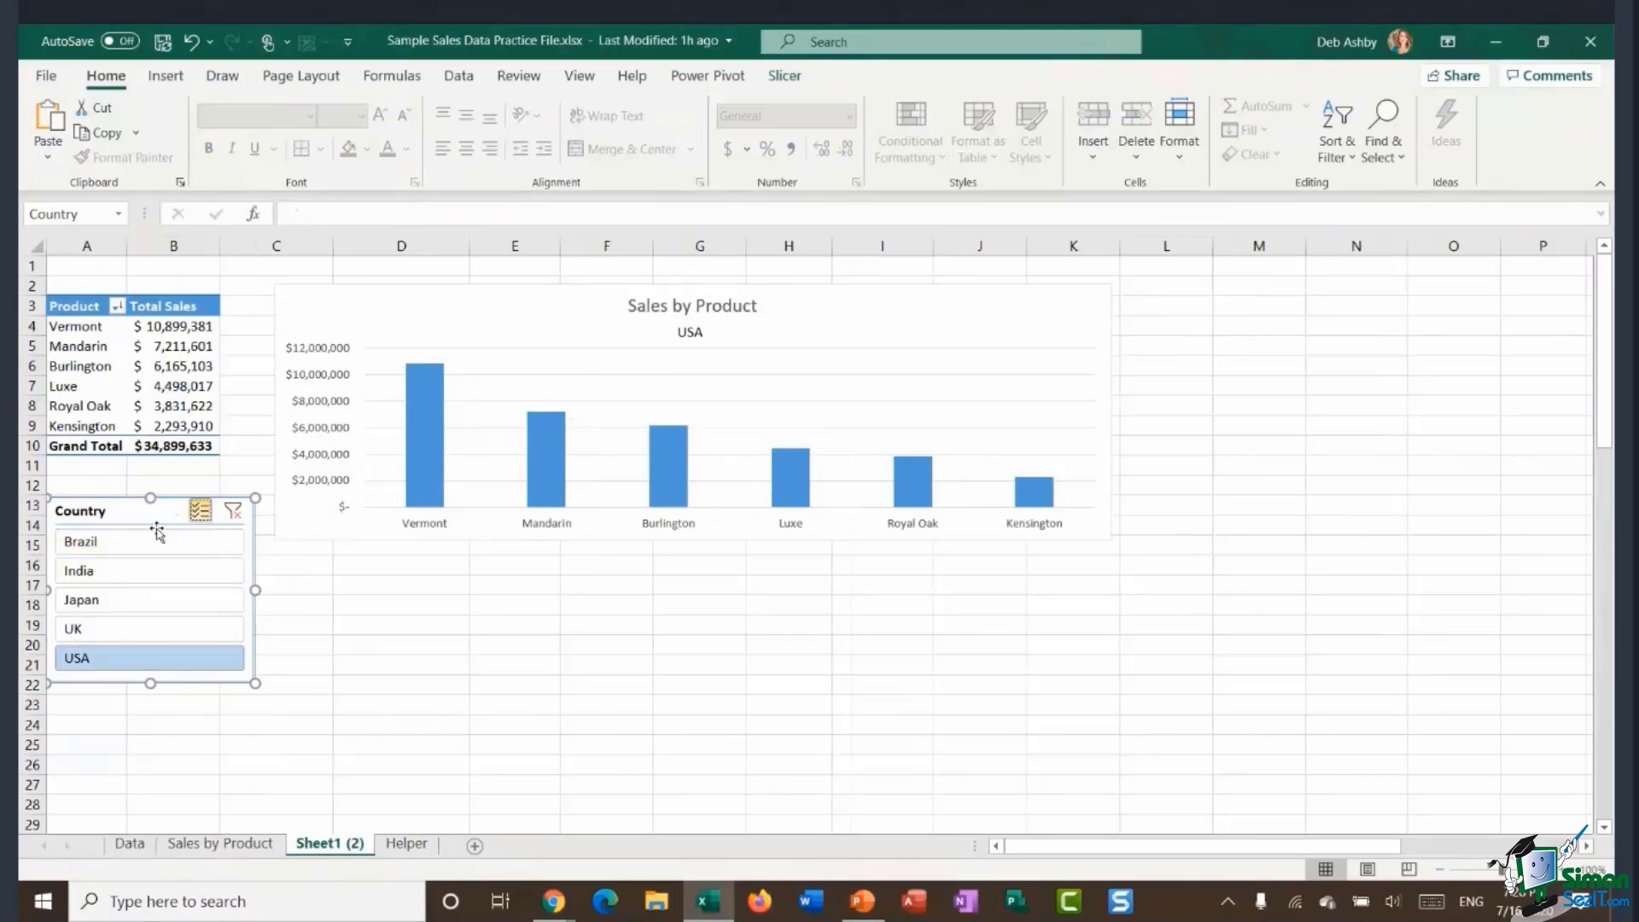
pyautogui.click(149, 542)
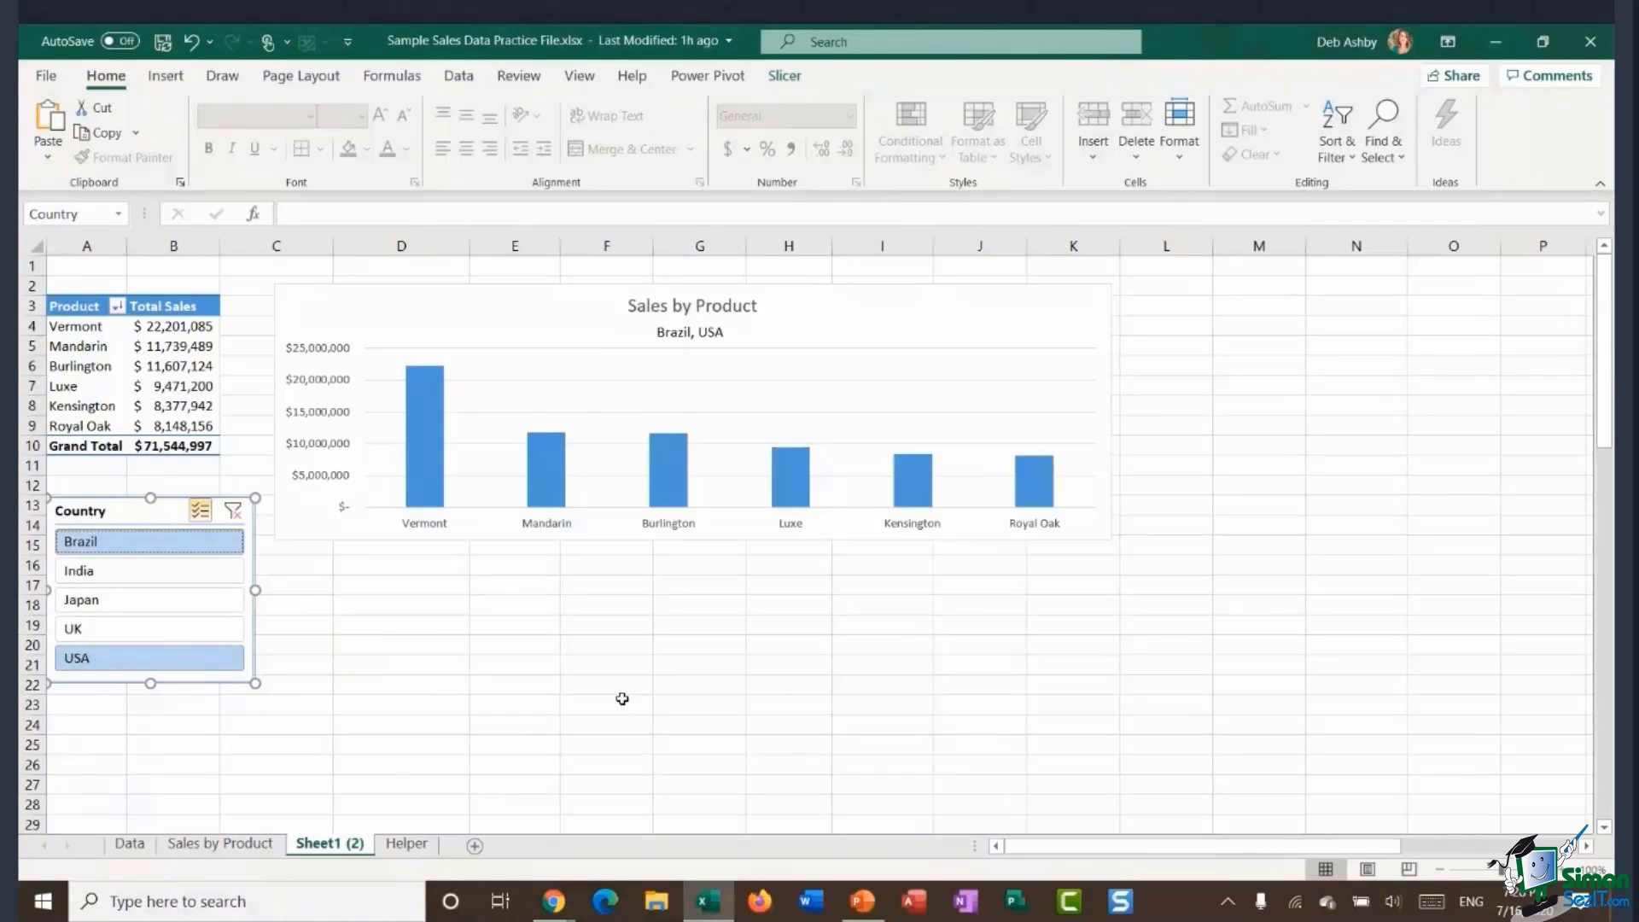
# Hide the Helper sheet and test the chart by adding India to the Country slicer selection.
pyautogui.click(406, 843)
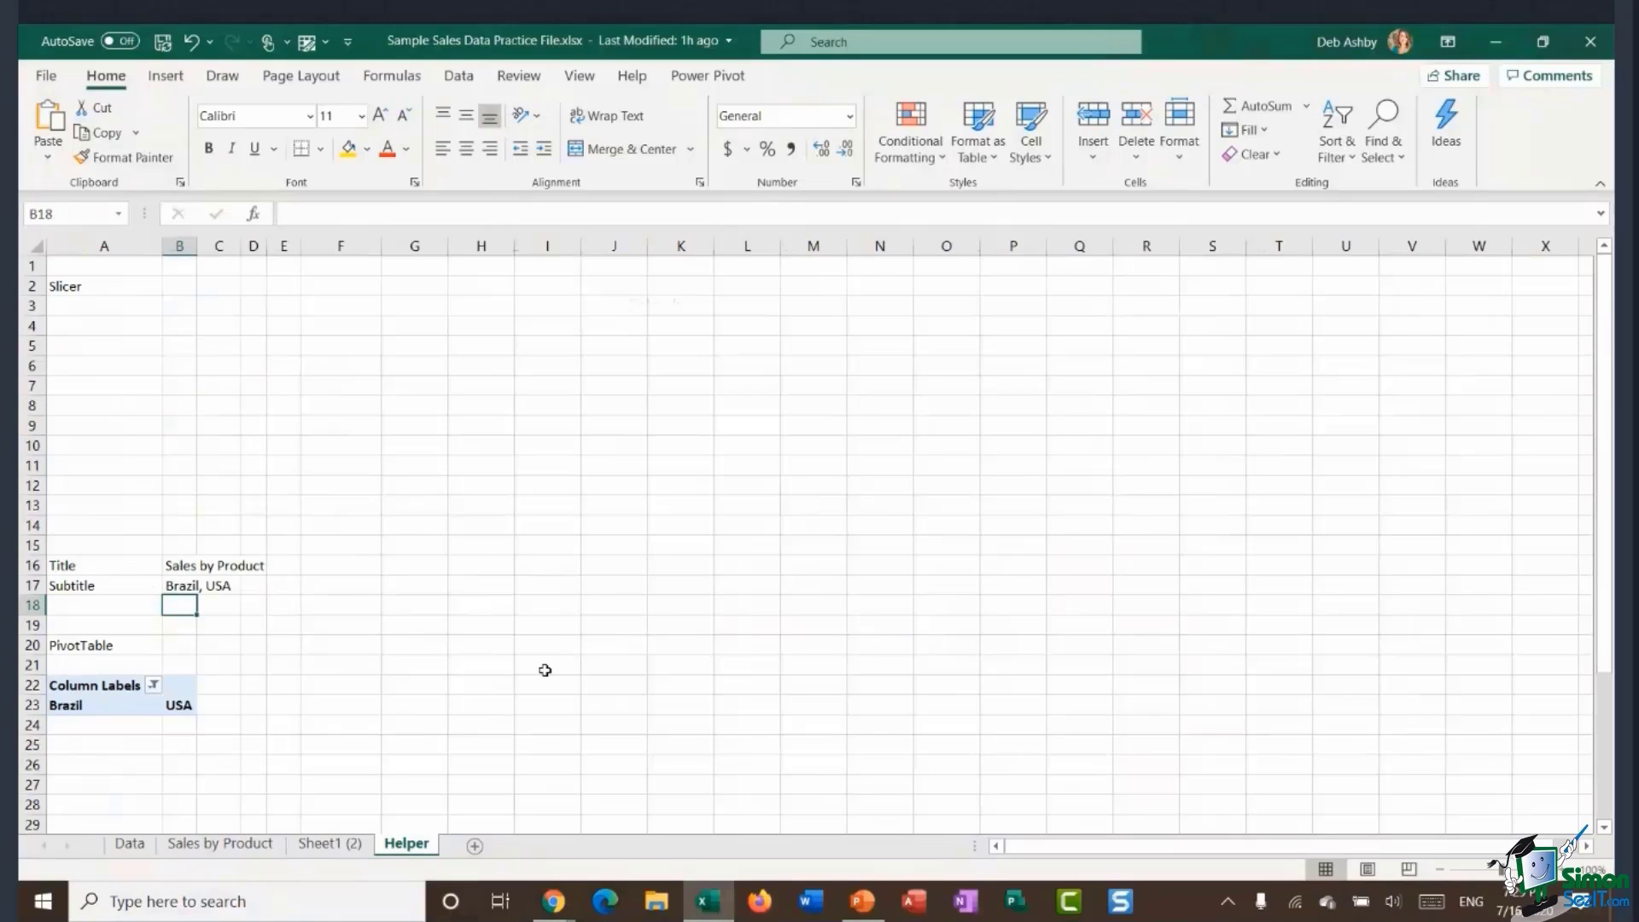
pyautogui.rightClick(397, 843)
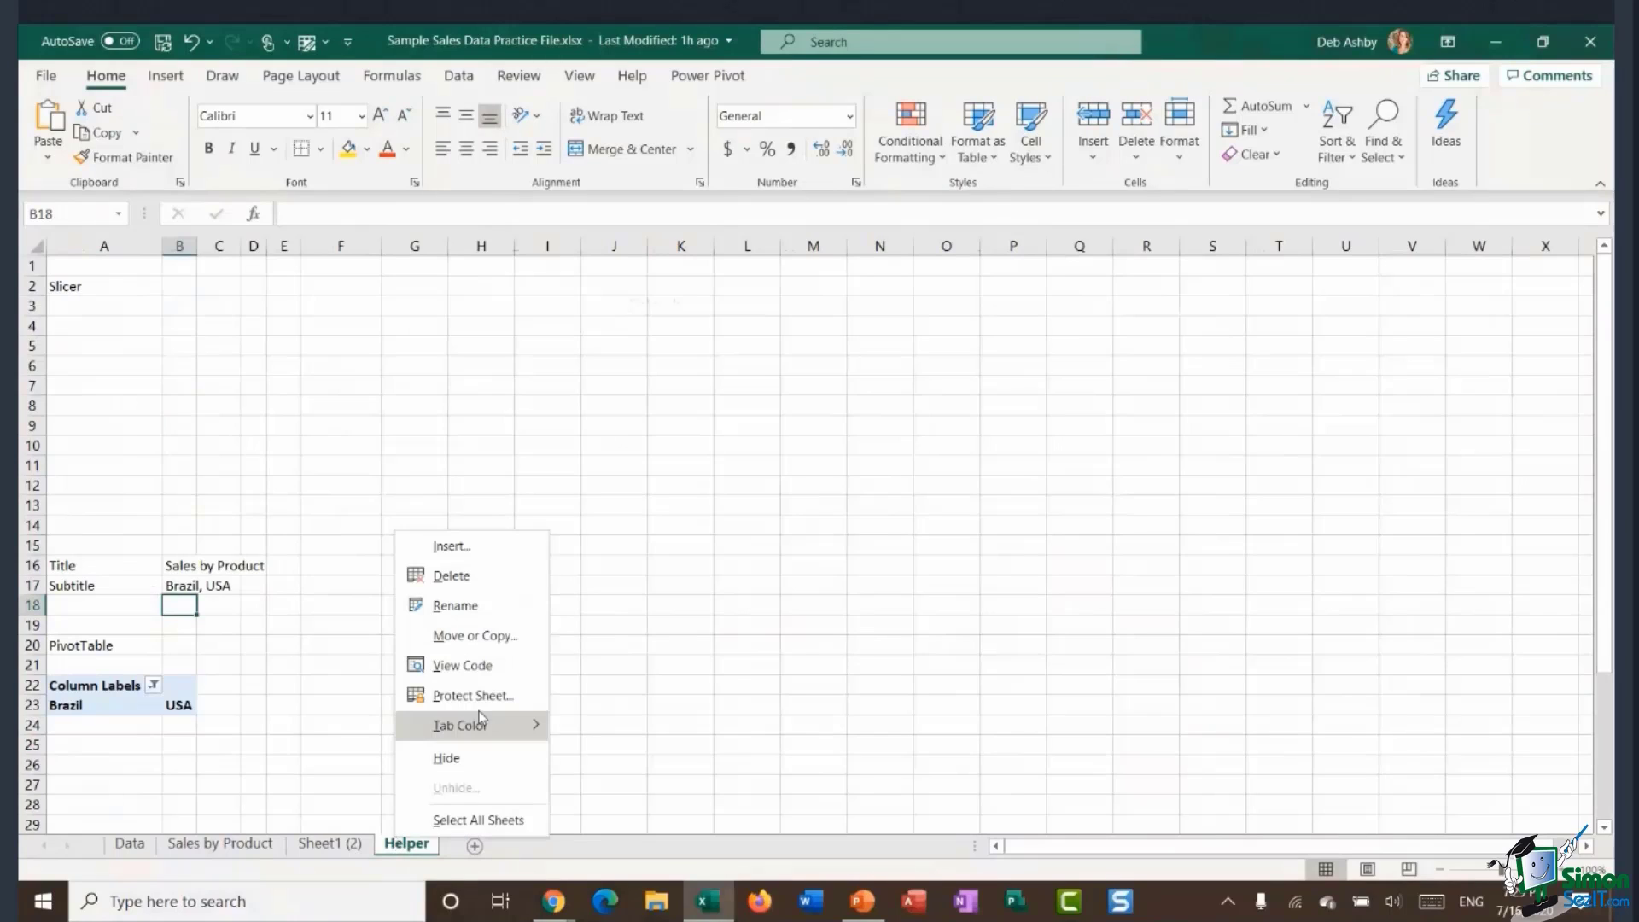
pyautogui.click(475, 761)
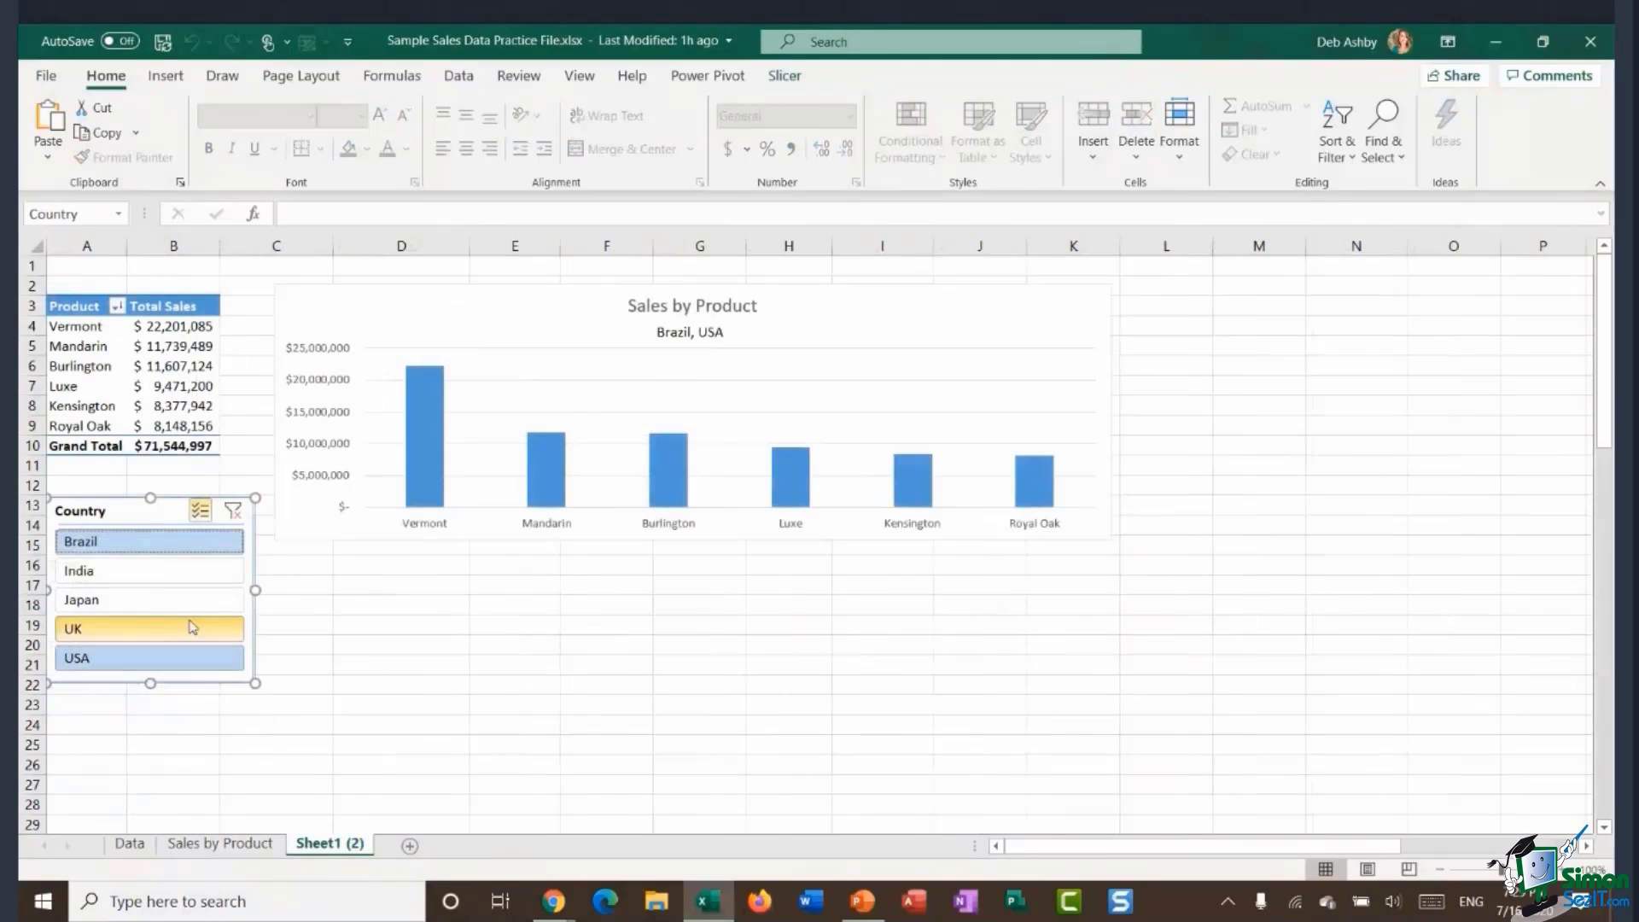
pyautogui.click(137, 570)
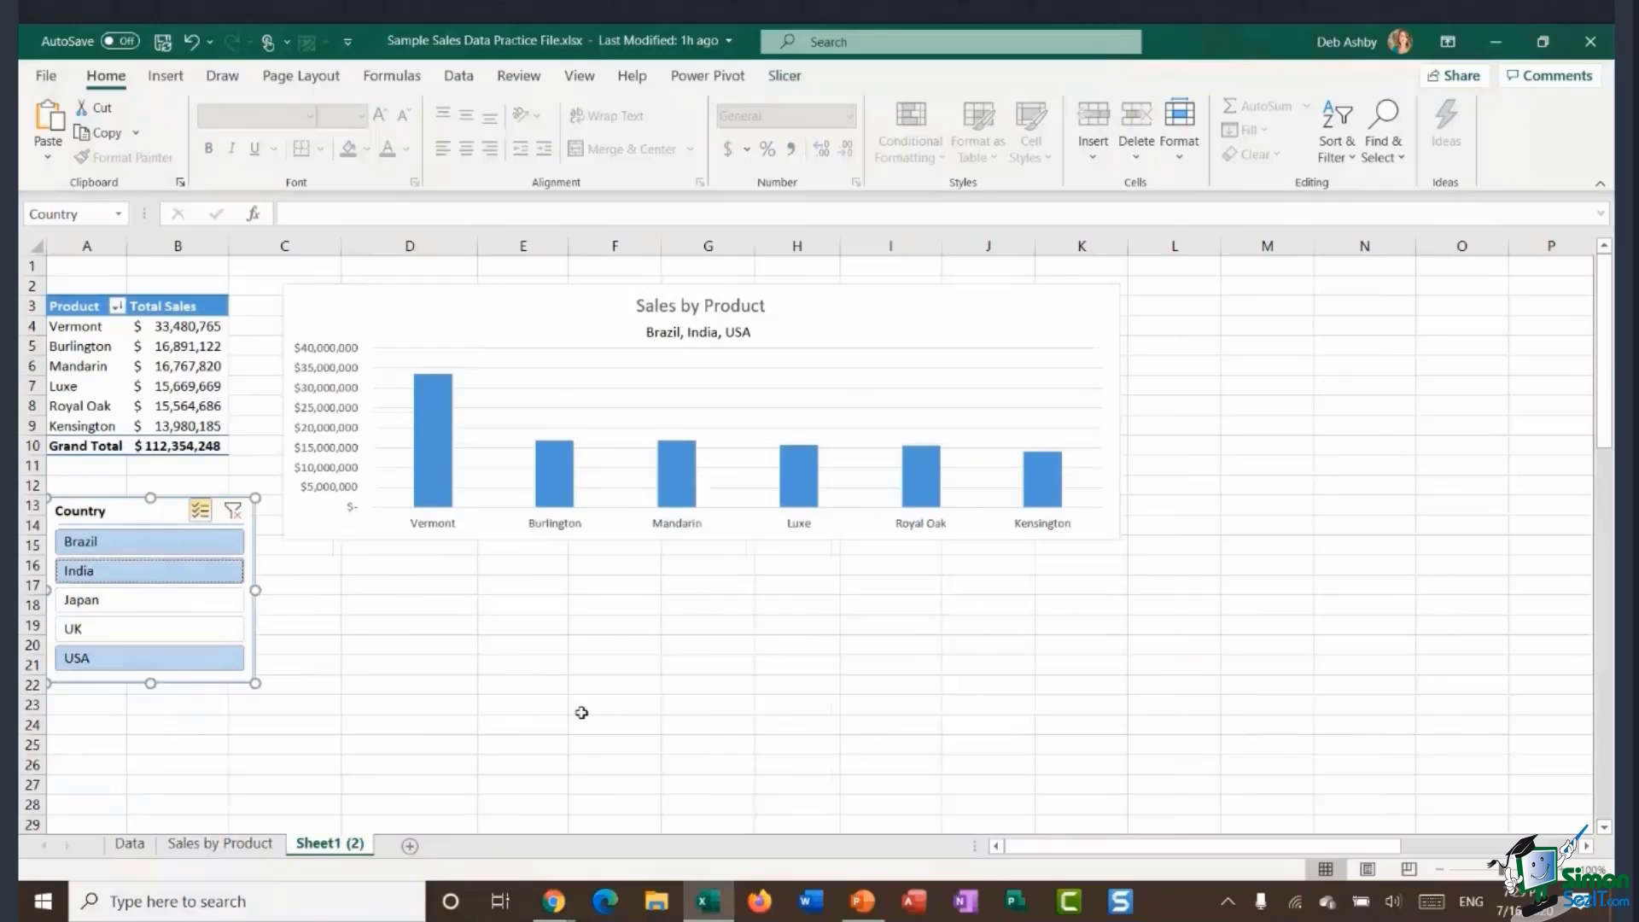
pyautogui.click(529, 663)
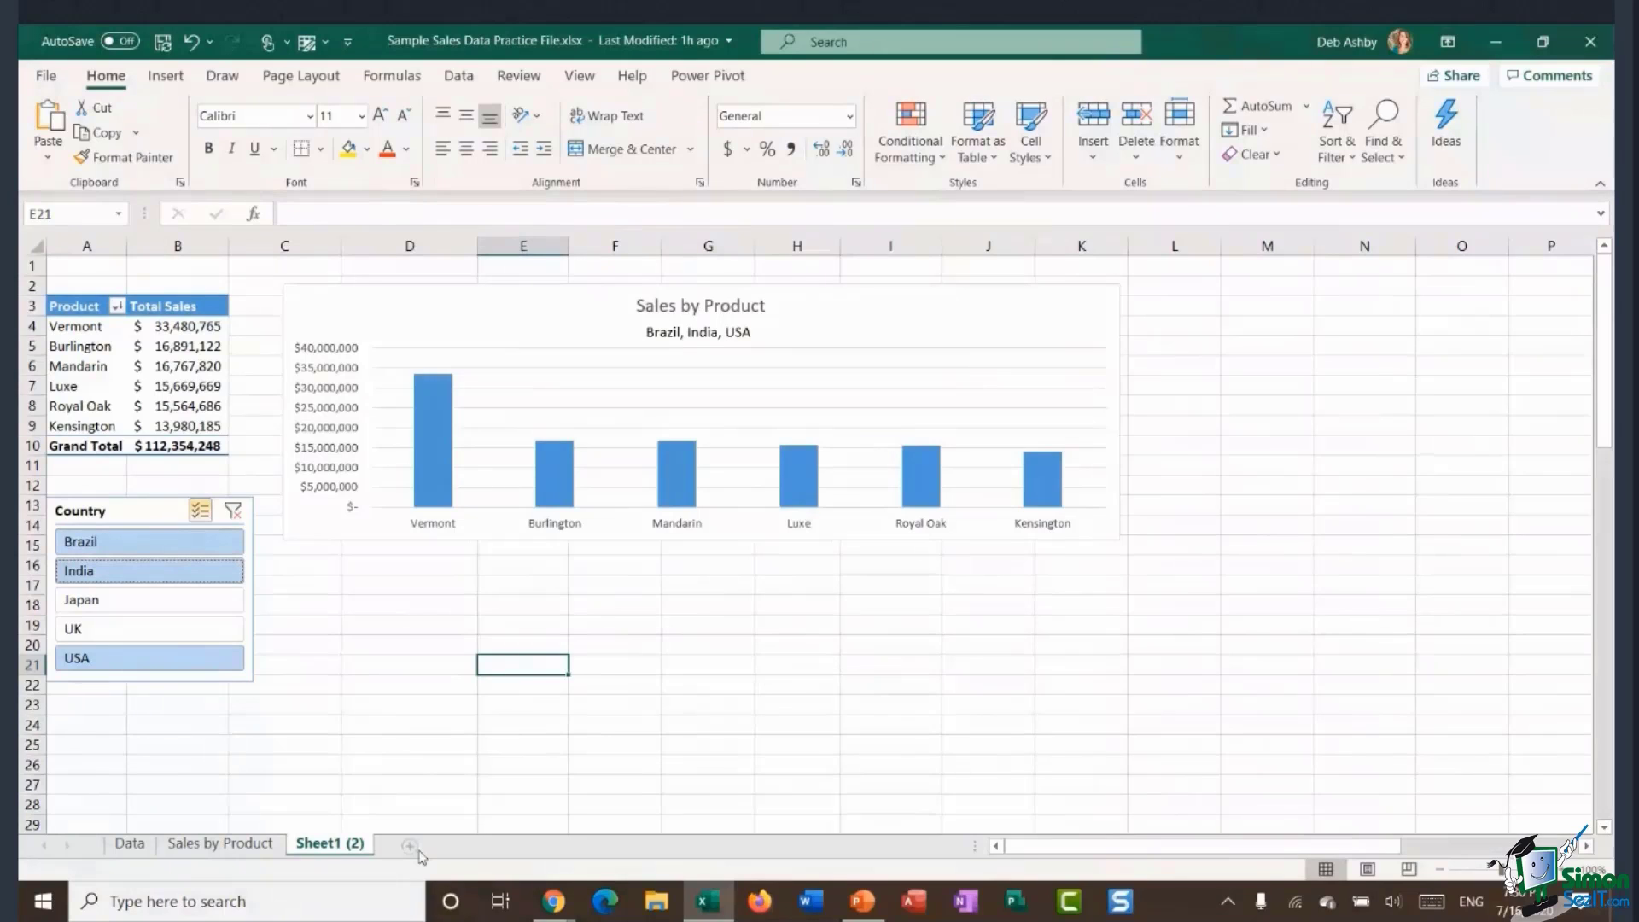
# Unhide the Helper sheet and check its subtitle cell B17 and title cell B16.
pyautogui.rightClick(367, 843)
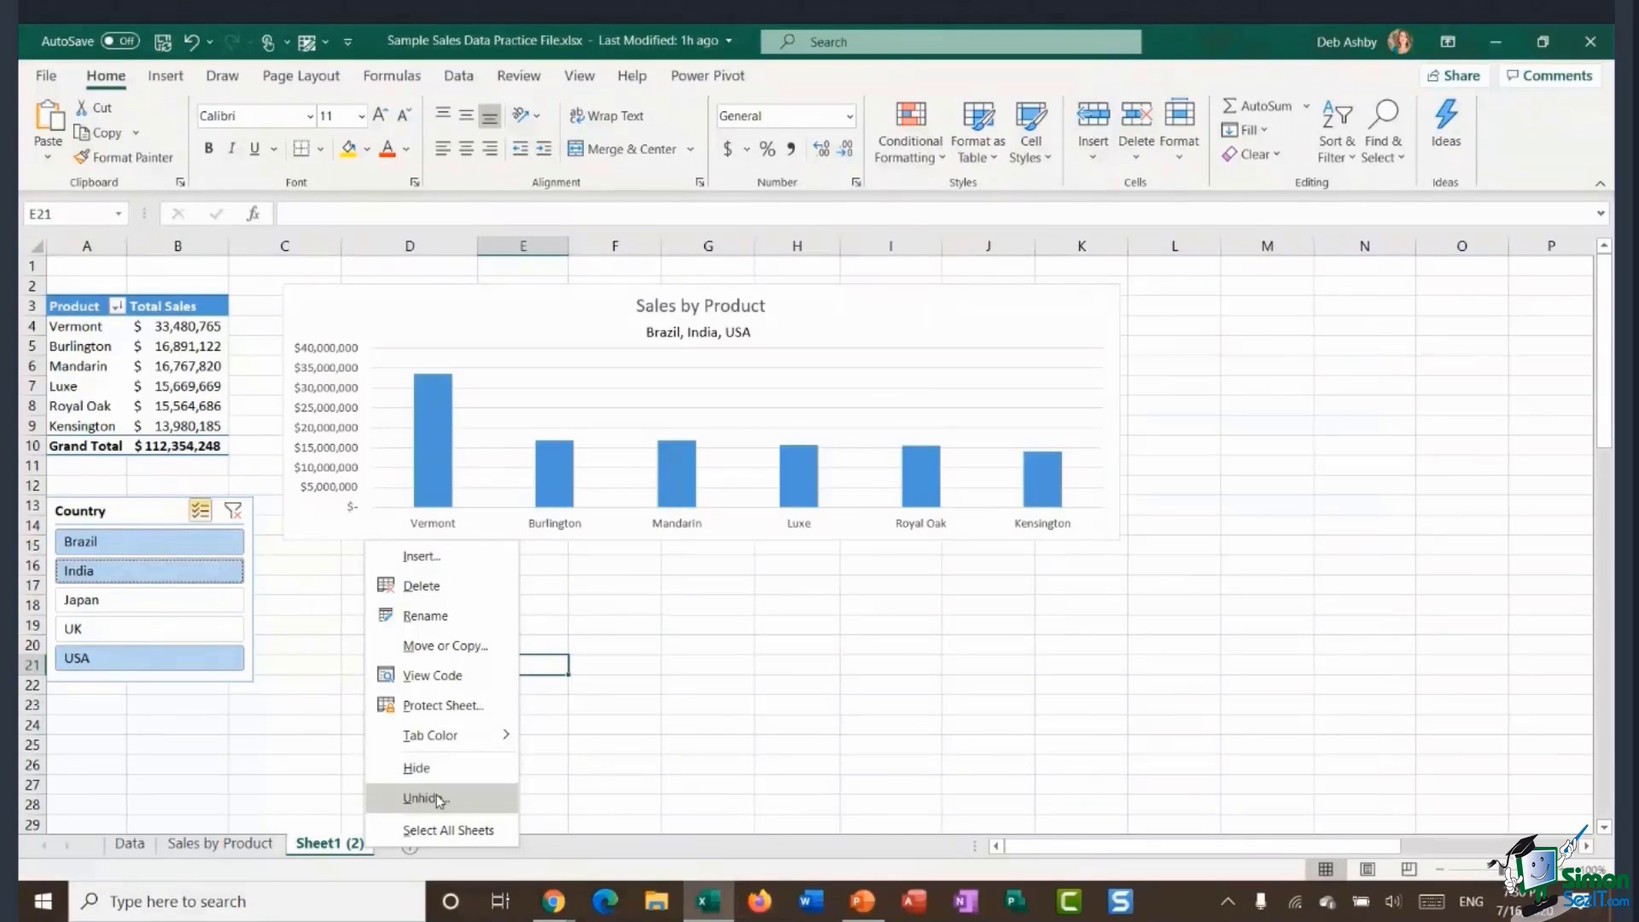
pyautogui.click(437, 796)
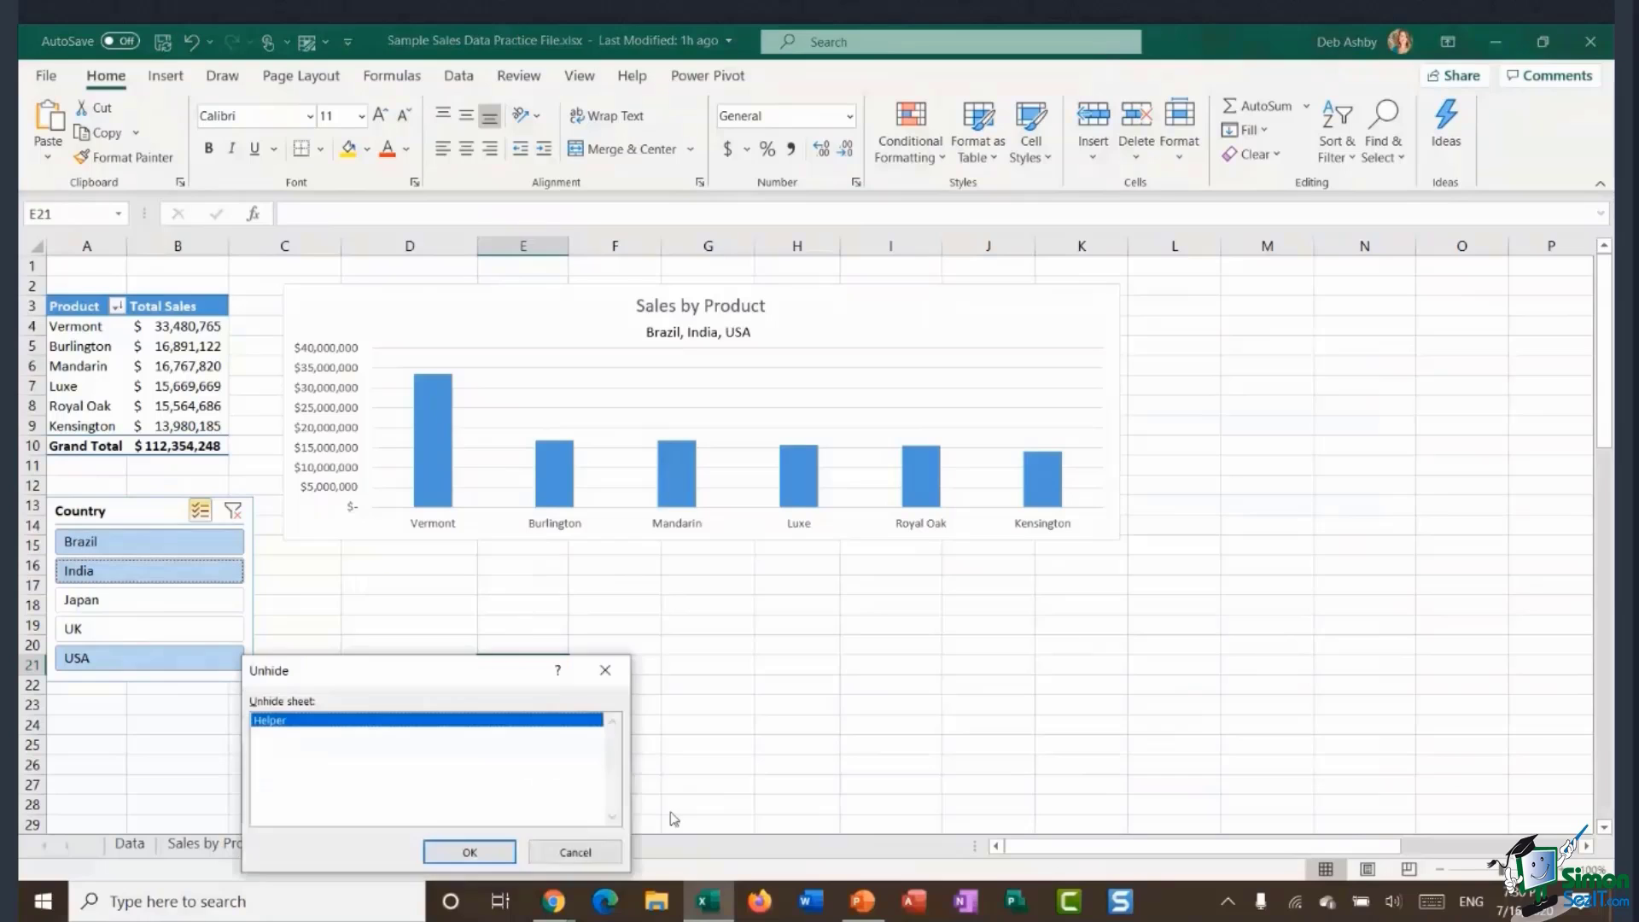
pyautogui.click(472, 851)
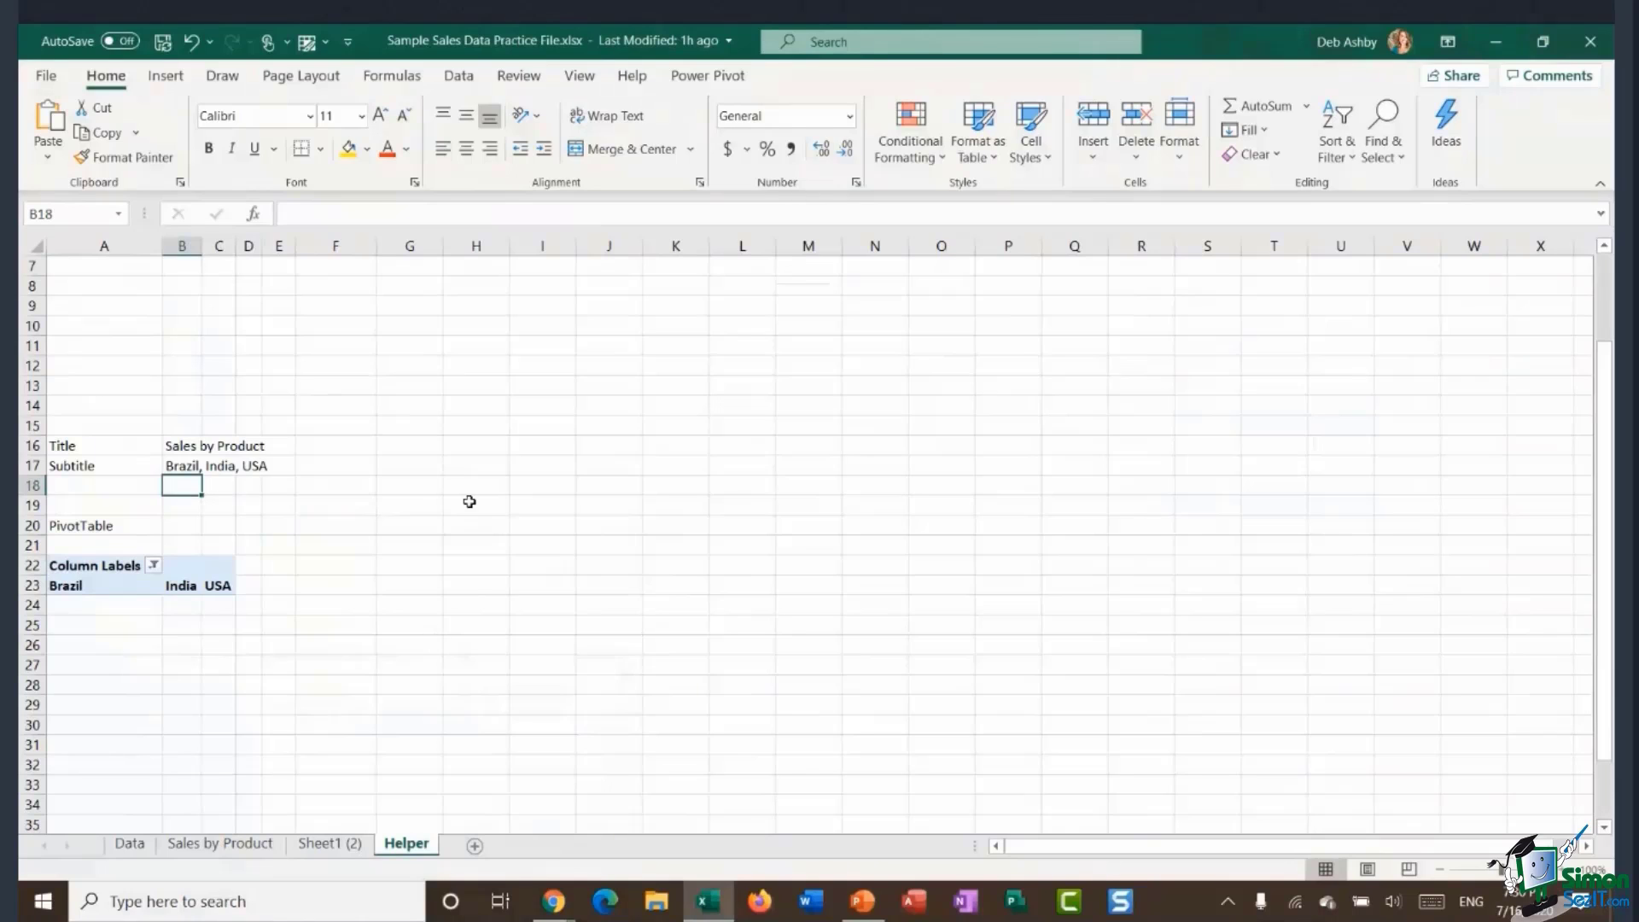
pyautogui.click(189, 468)
pyautogui.click(494, 467)
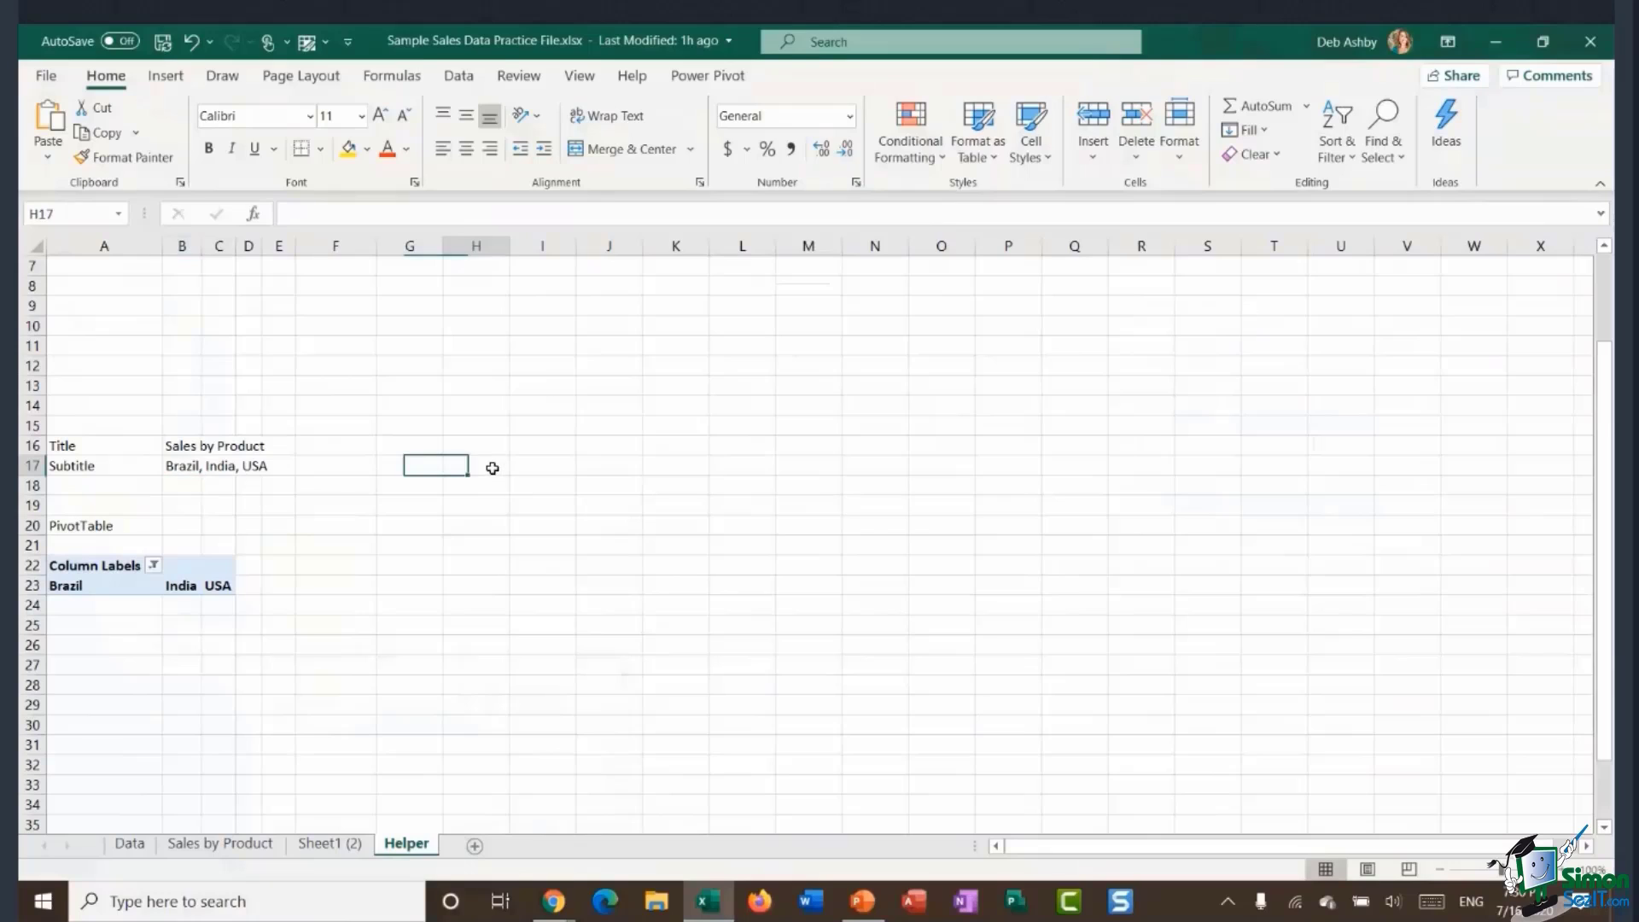
pyautogui.click(175, 445)
pyautogui.click(534, 486)
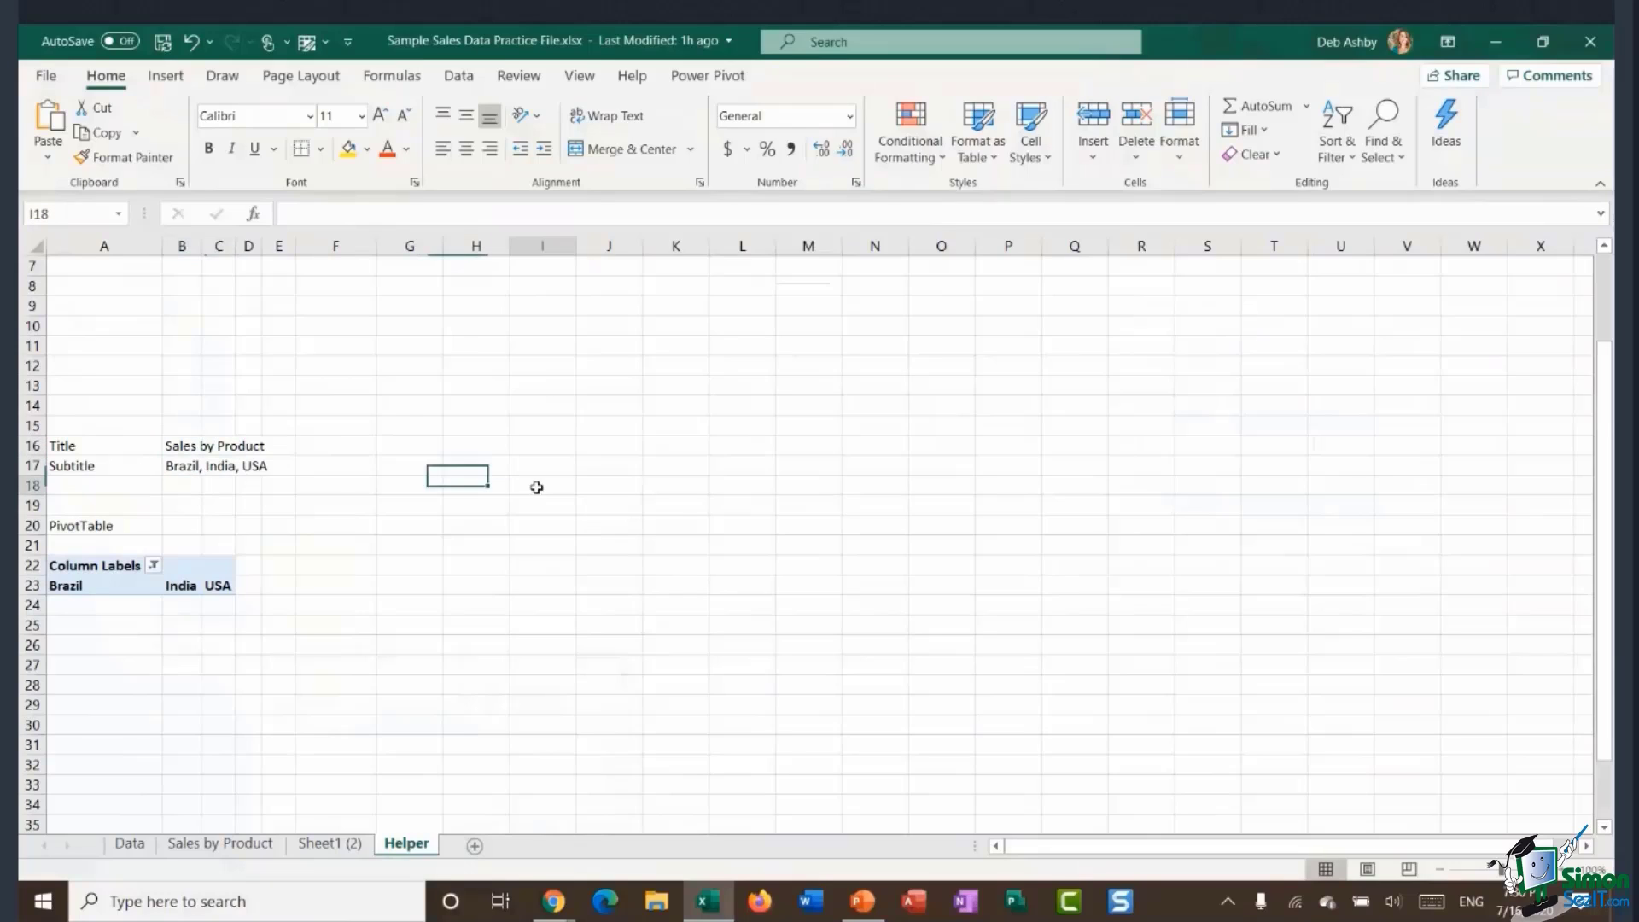
pyautogui.click(722, 504)
pyautogui.click(843, 489)
pyautogui.click(830, 431)
pyautogui.click(727, 424)
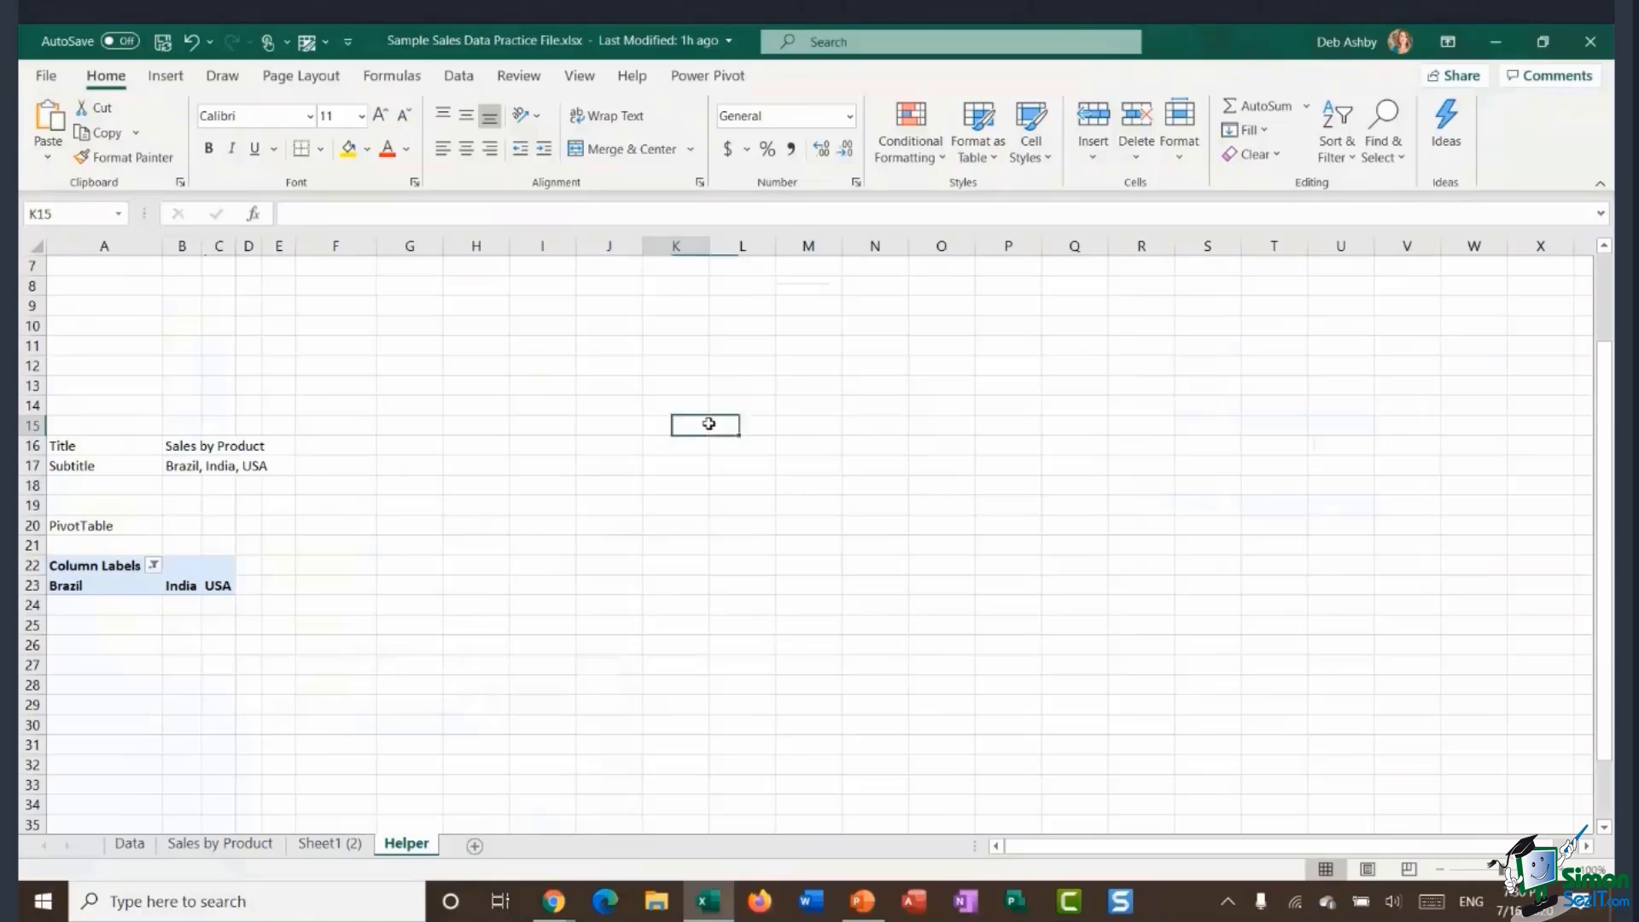
pyautogui.click(676, 423)
pyautogui.click(470, 422)
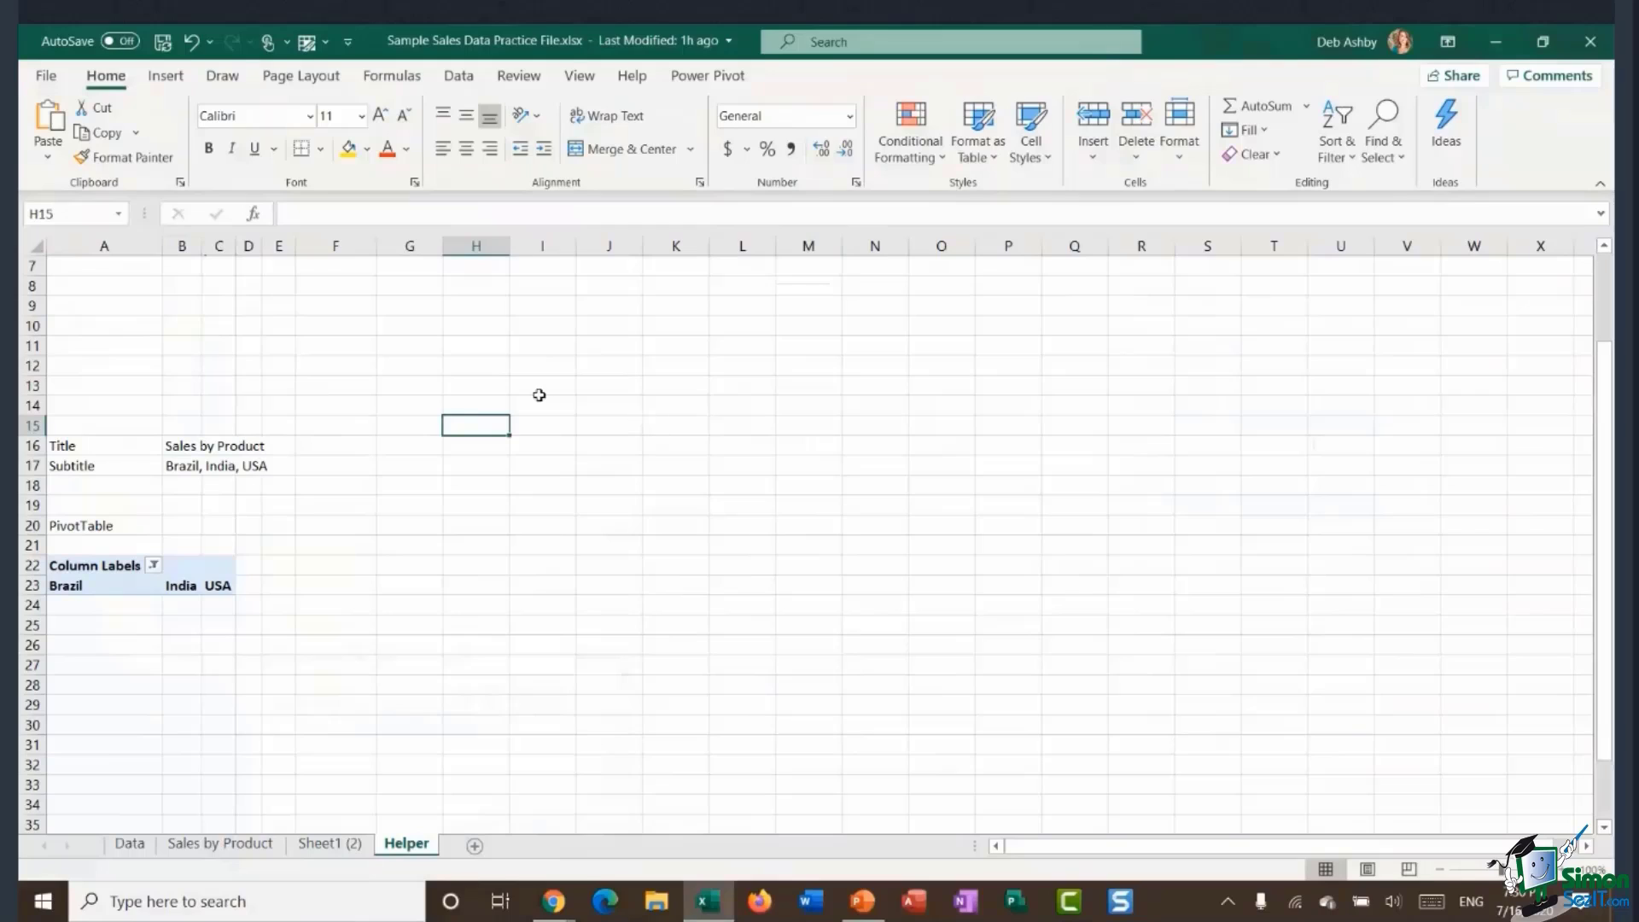
# Inspect the TEXTJOIN formula behind the subtitle in cell B17 of the Helper sheet.
pyautogui.click(177, 465)
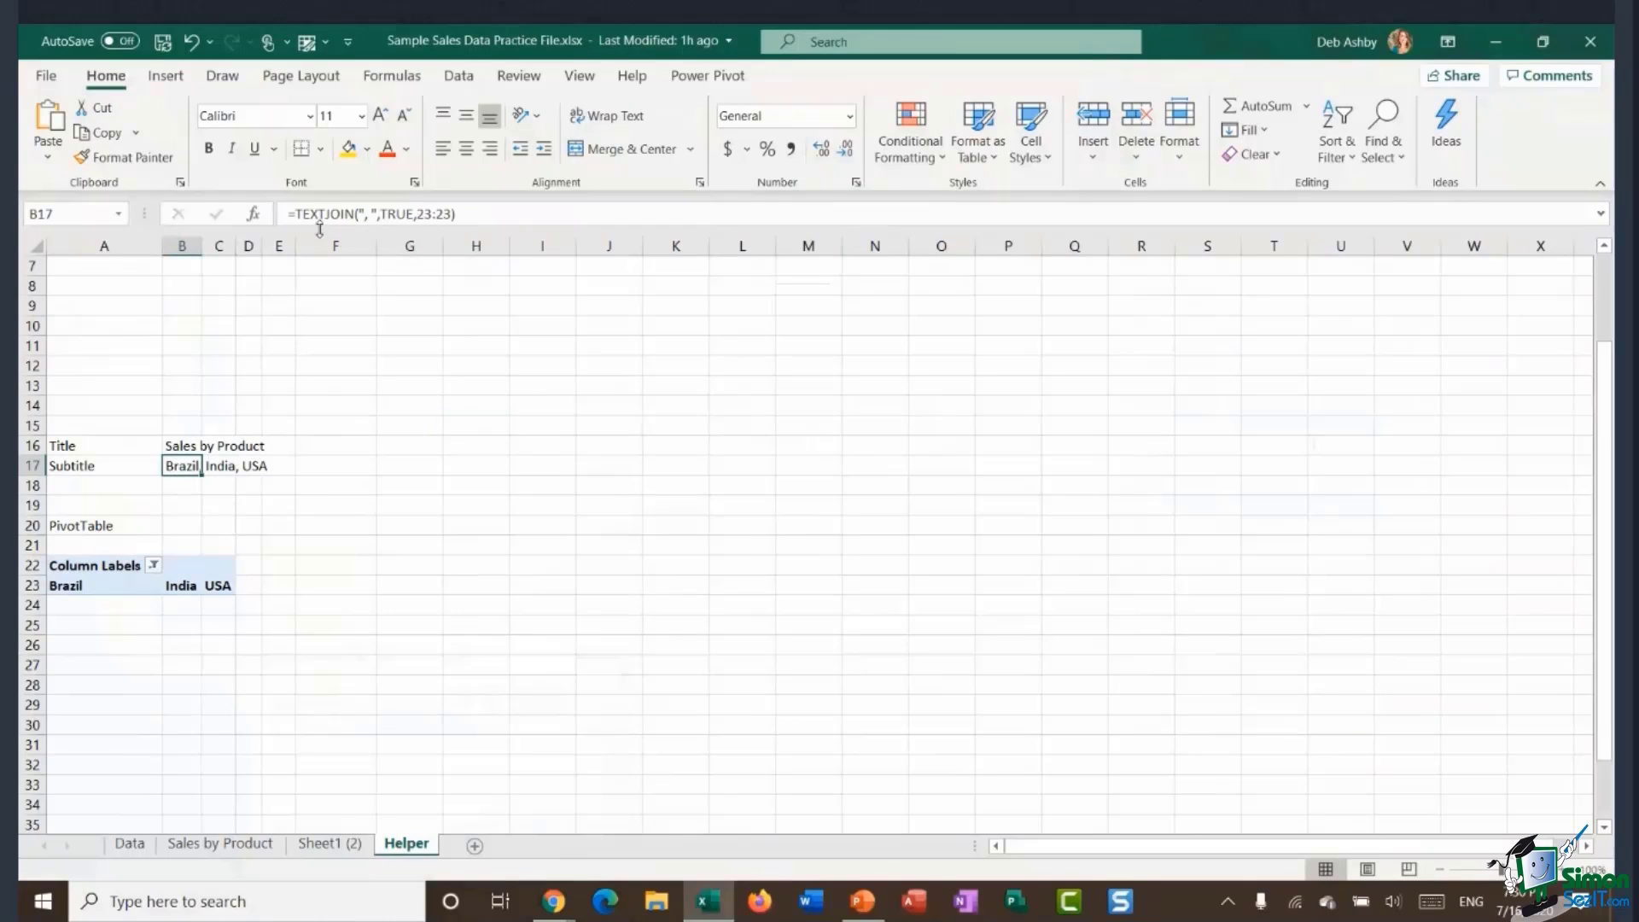
pyautogui.click(502, 433)
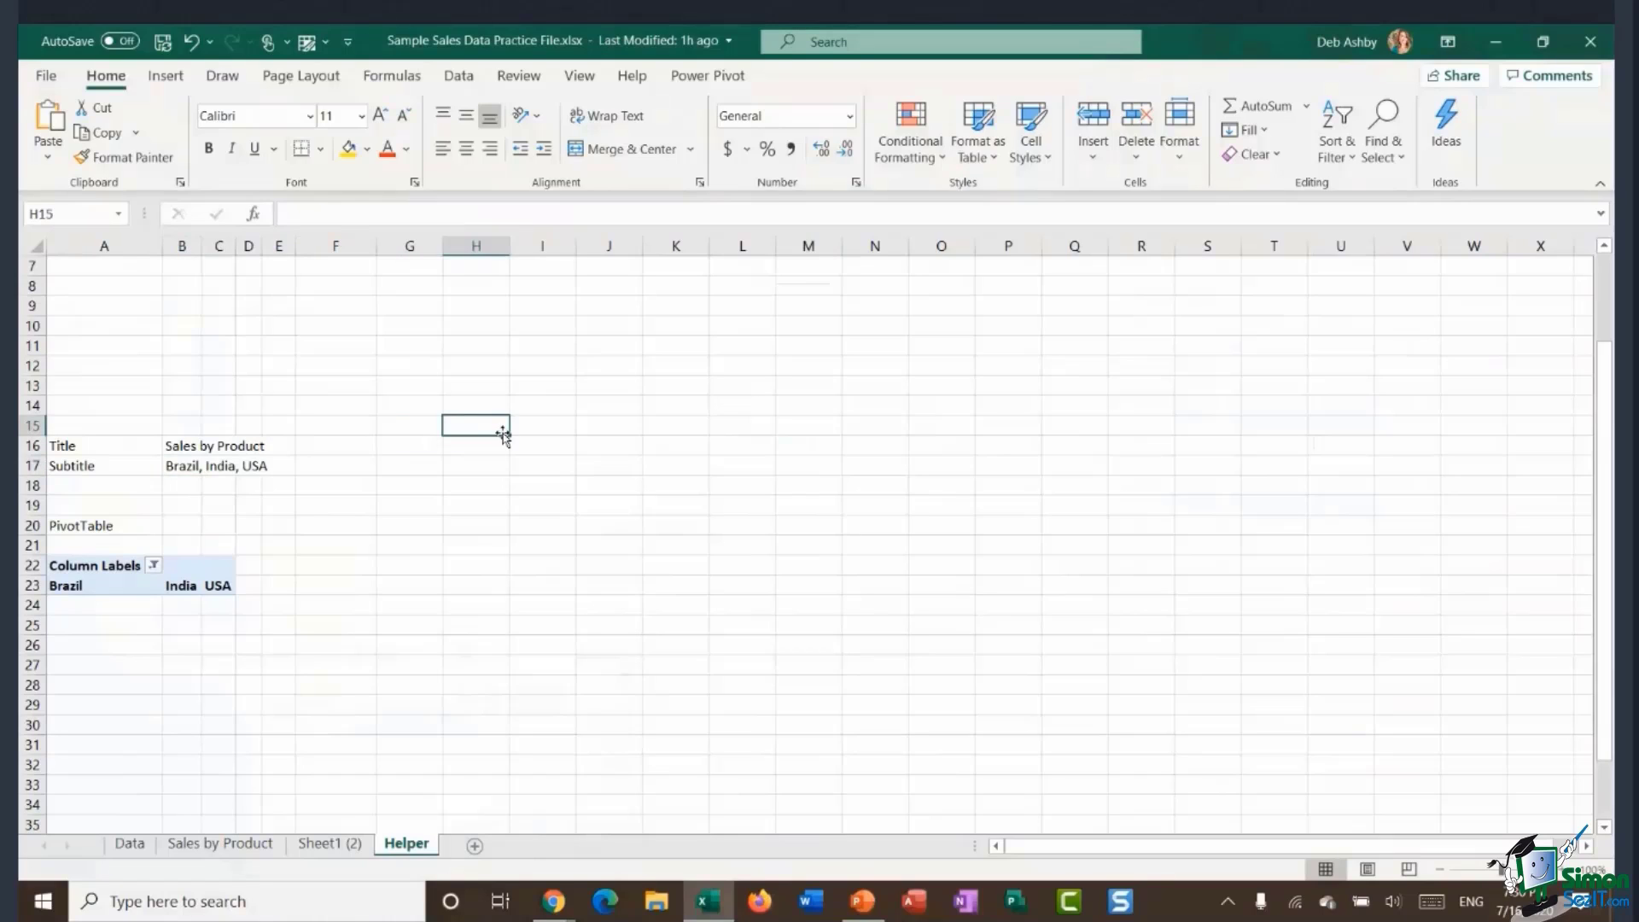
pyautogui.click(183, 470)
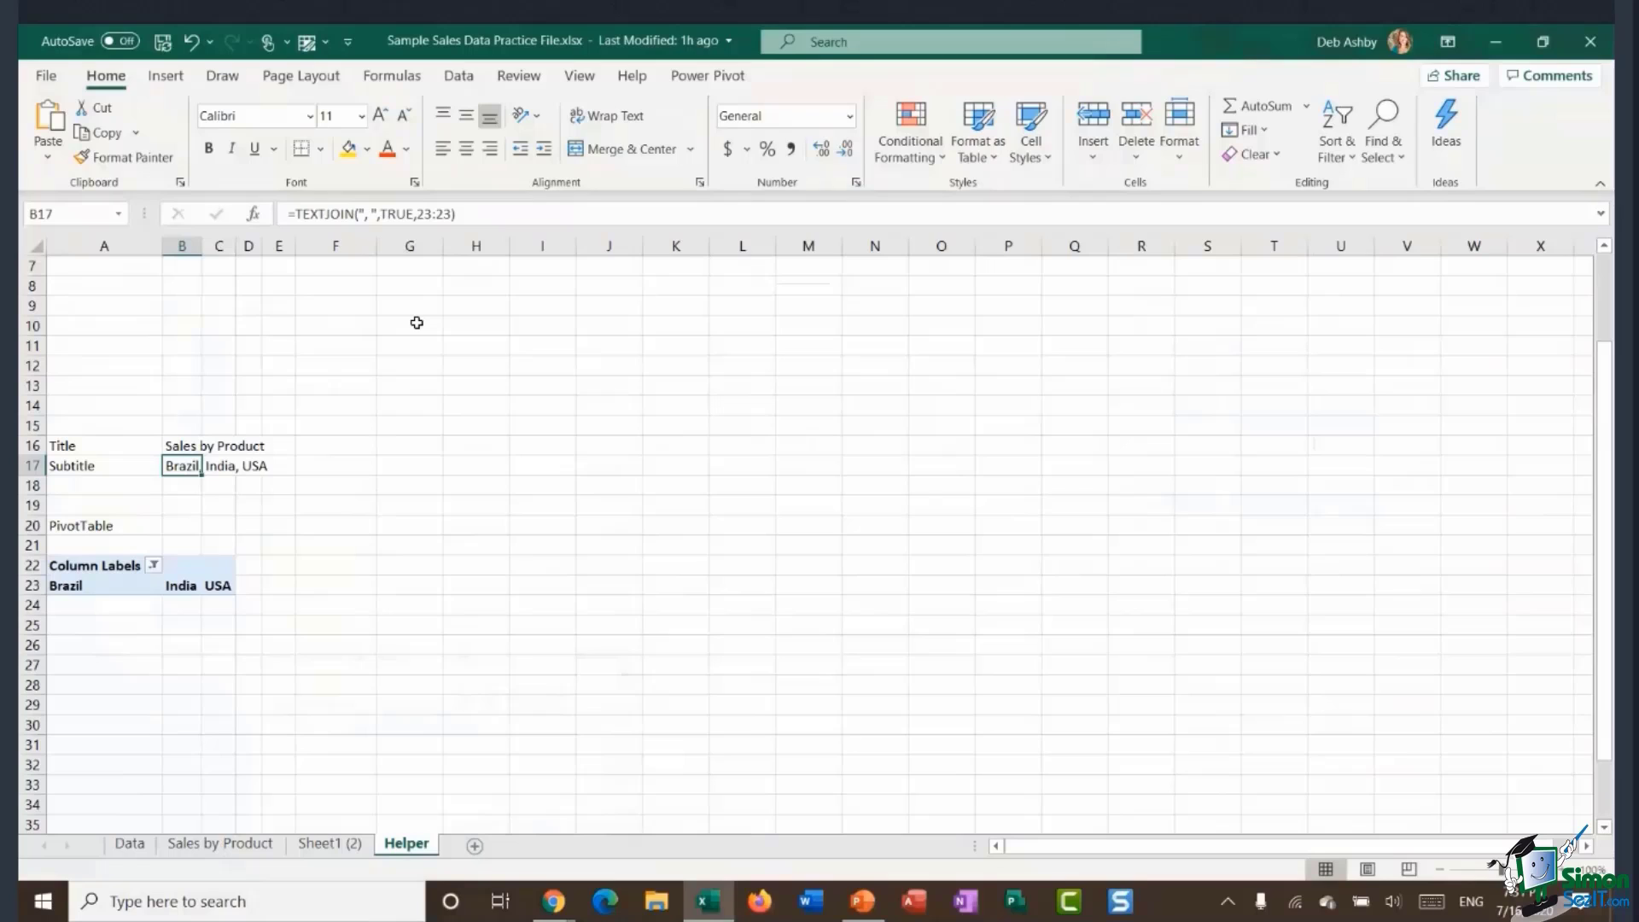
pyautogui.click(522, 367)
pyautogui.write('=')
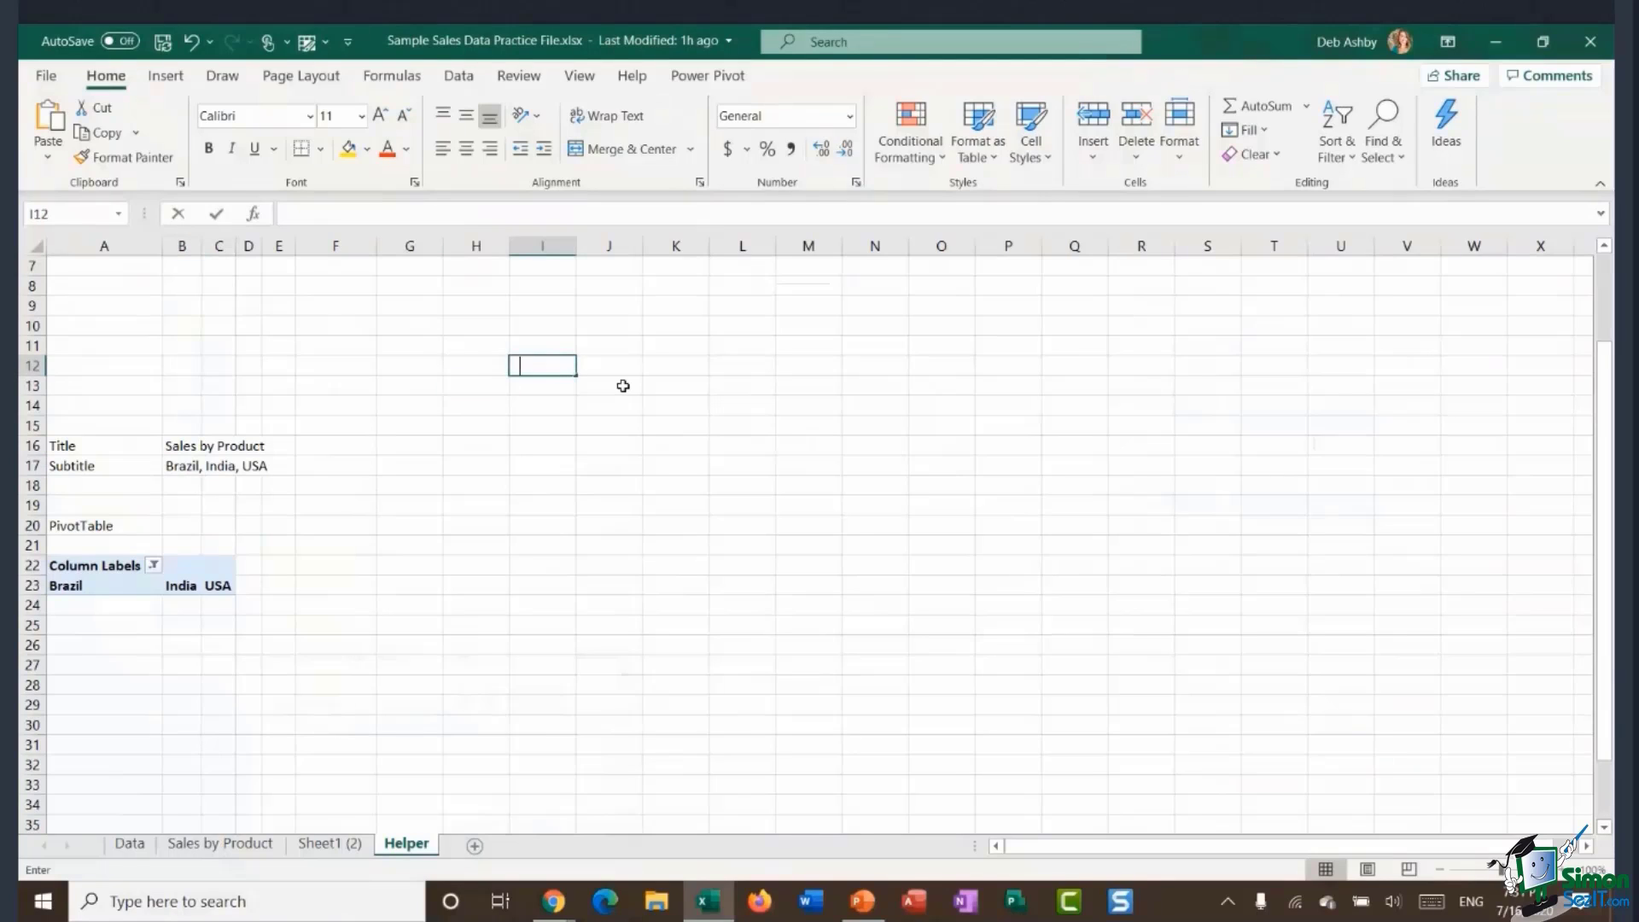
pyautogui.write('TEXT')
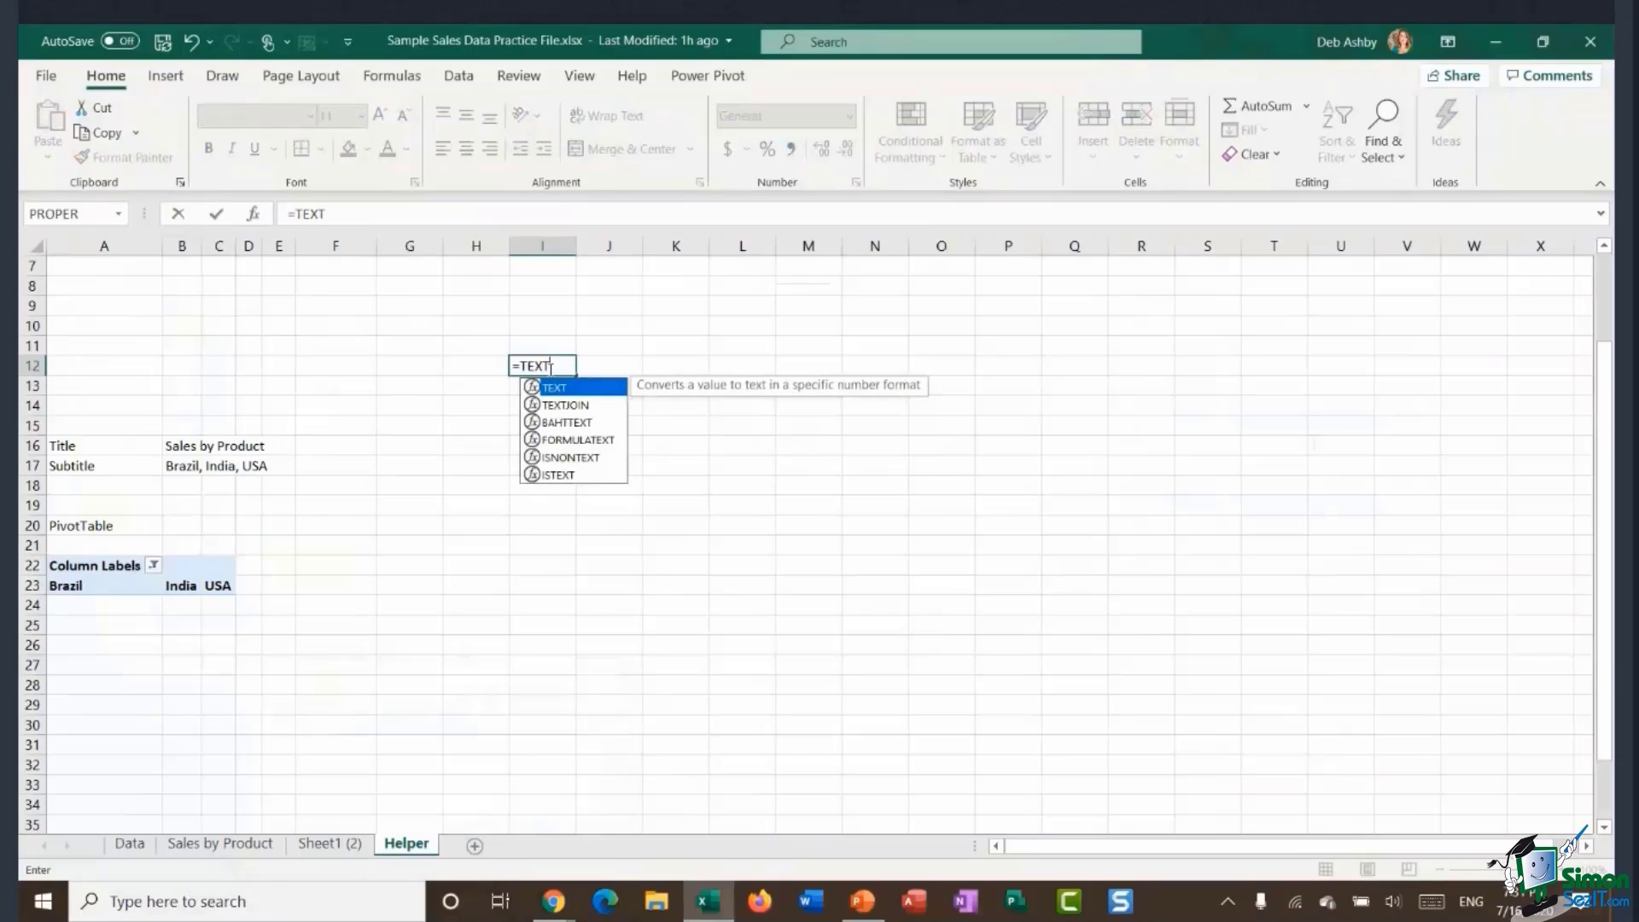
pyautogui.moveTo(552, 365); pyautogui.dragTo(500, 367)
pyautogui.press('Escape')
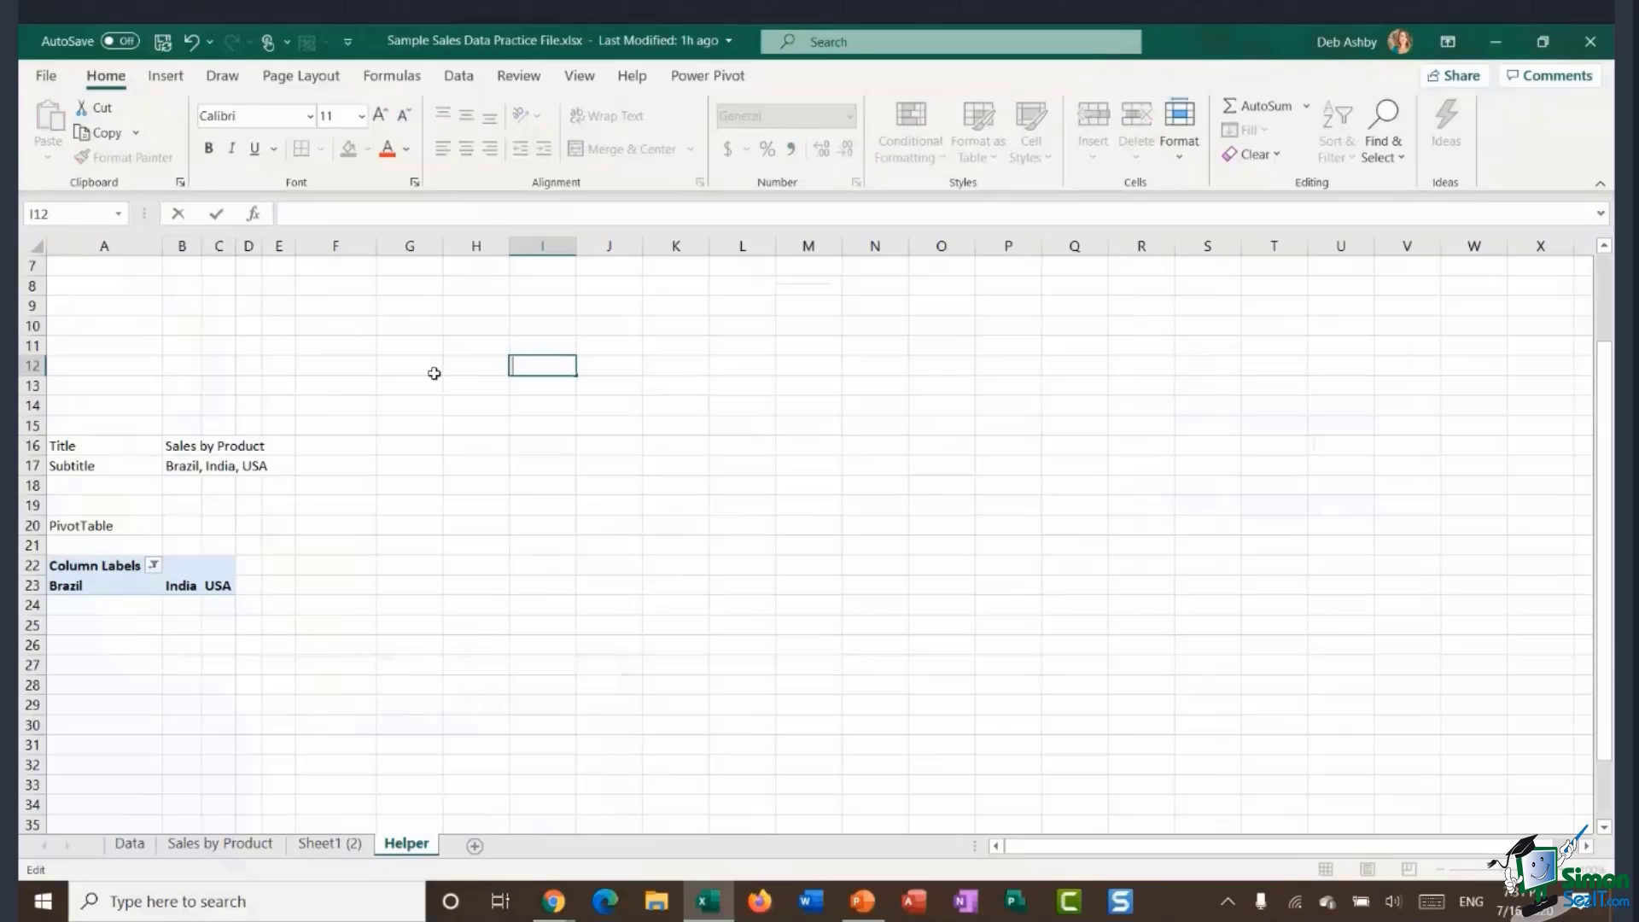
pyautogui.click(551, 410)
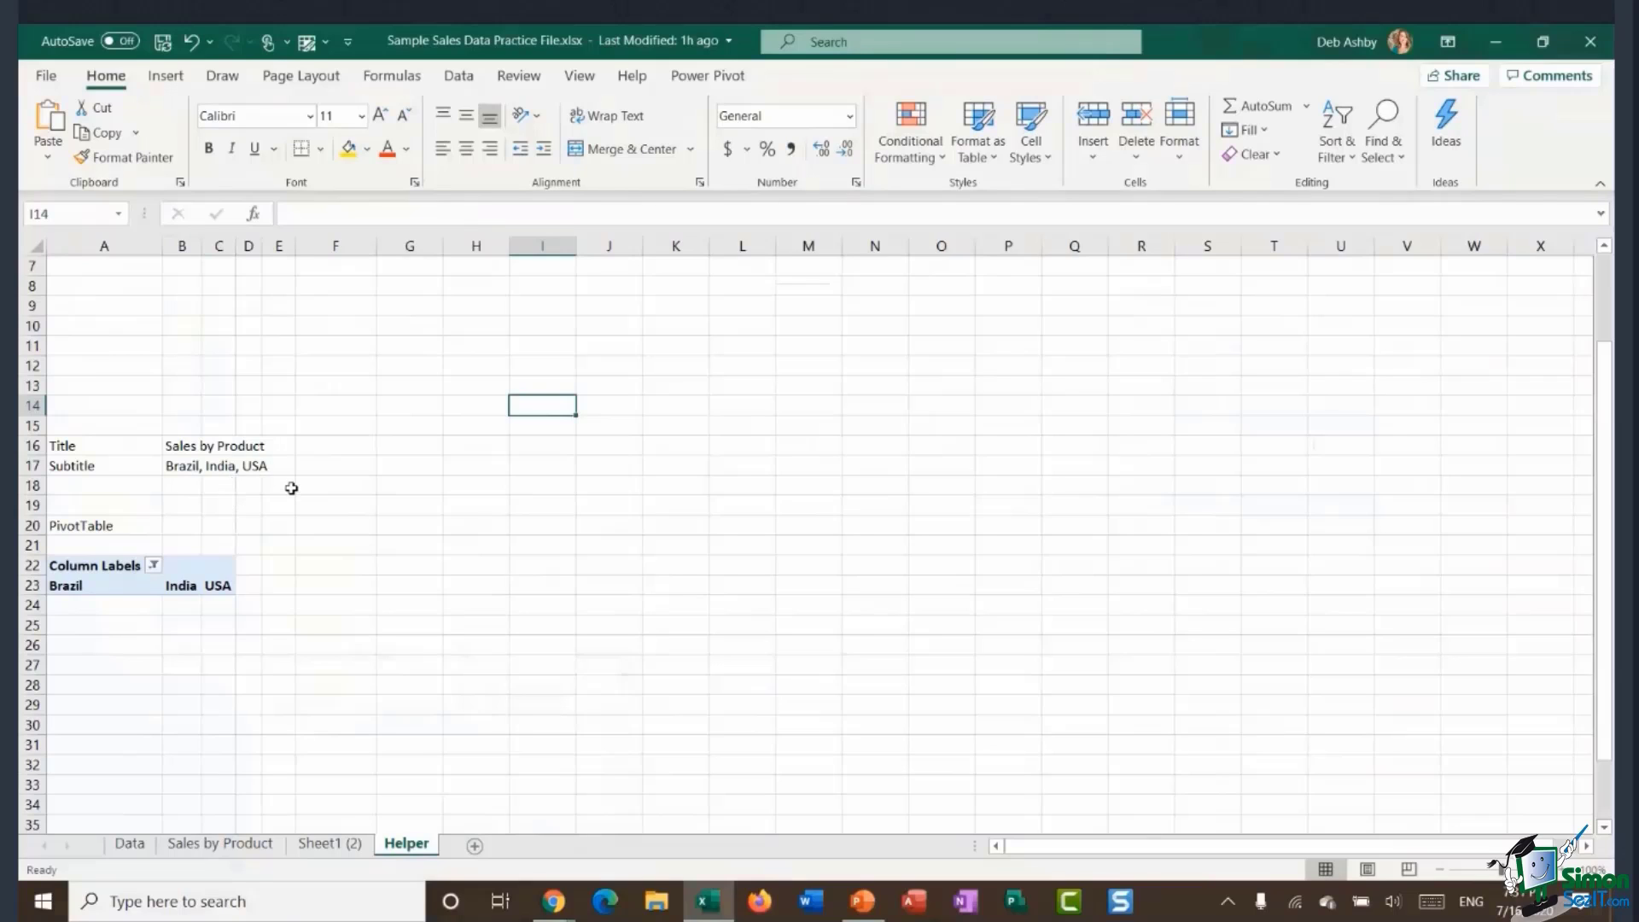
# Review the subtitle formula in B17 once more and return to the chart on Sheet1 (2).
pyautogui.click(339, 484)
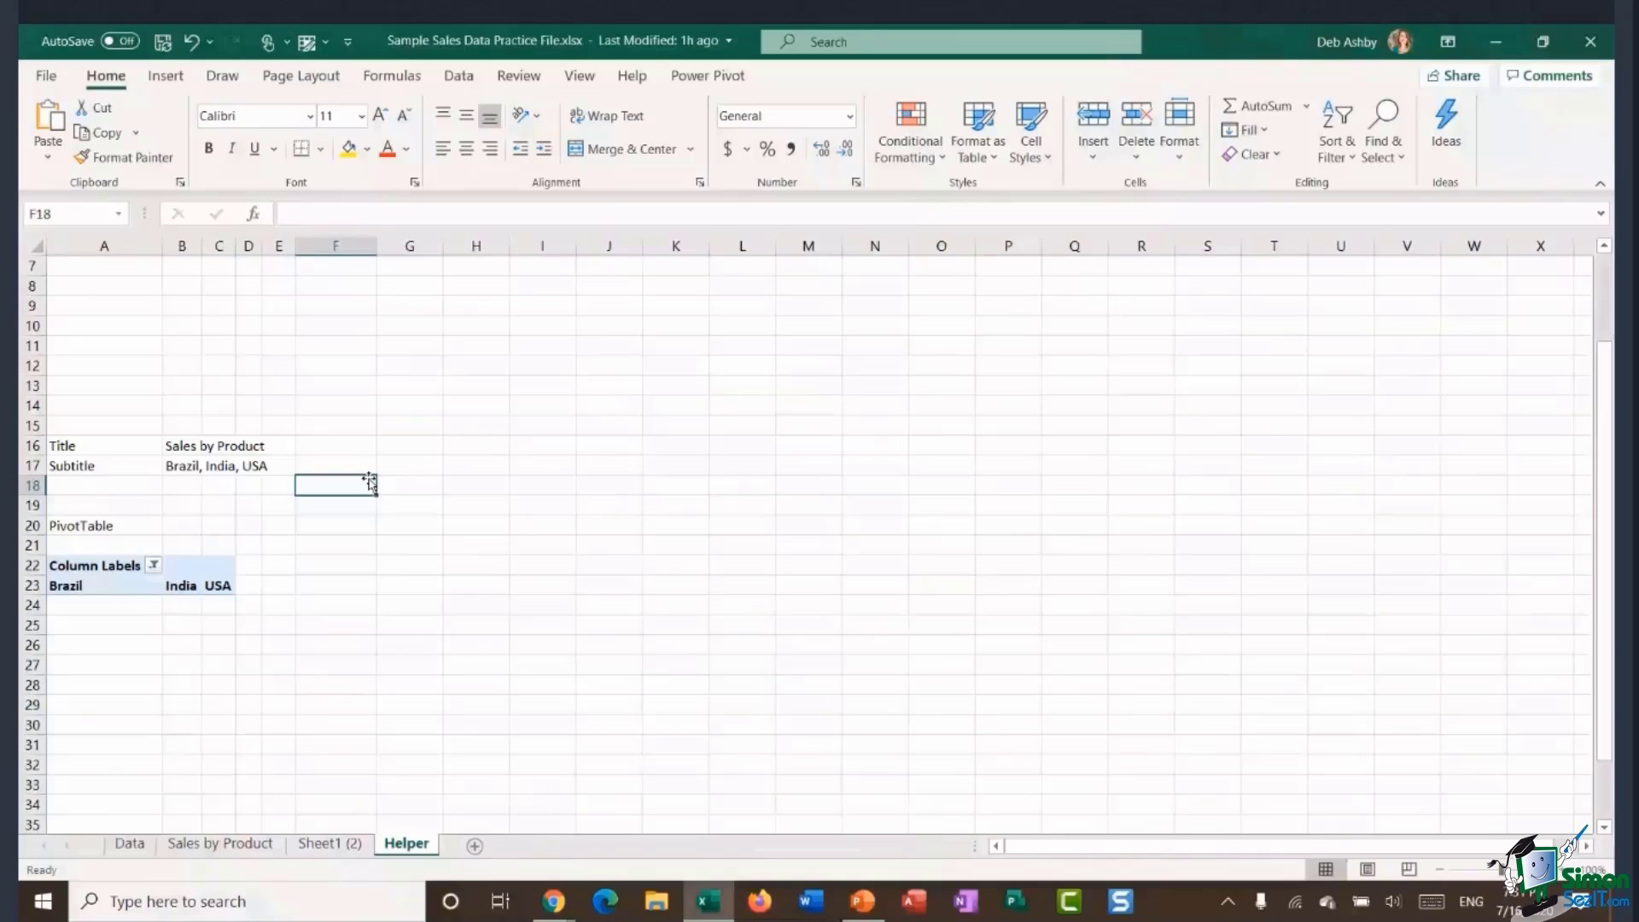
pyautogui.click(184, 467)
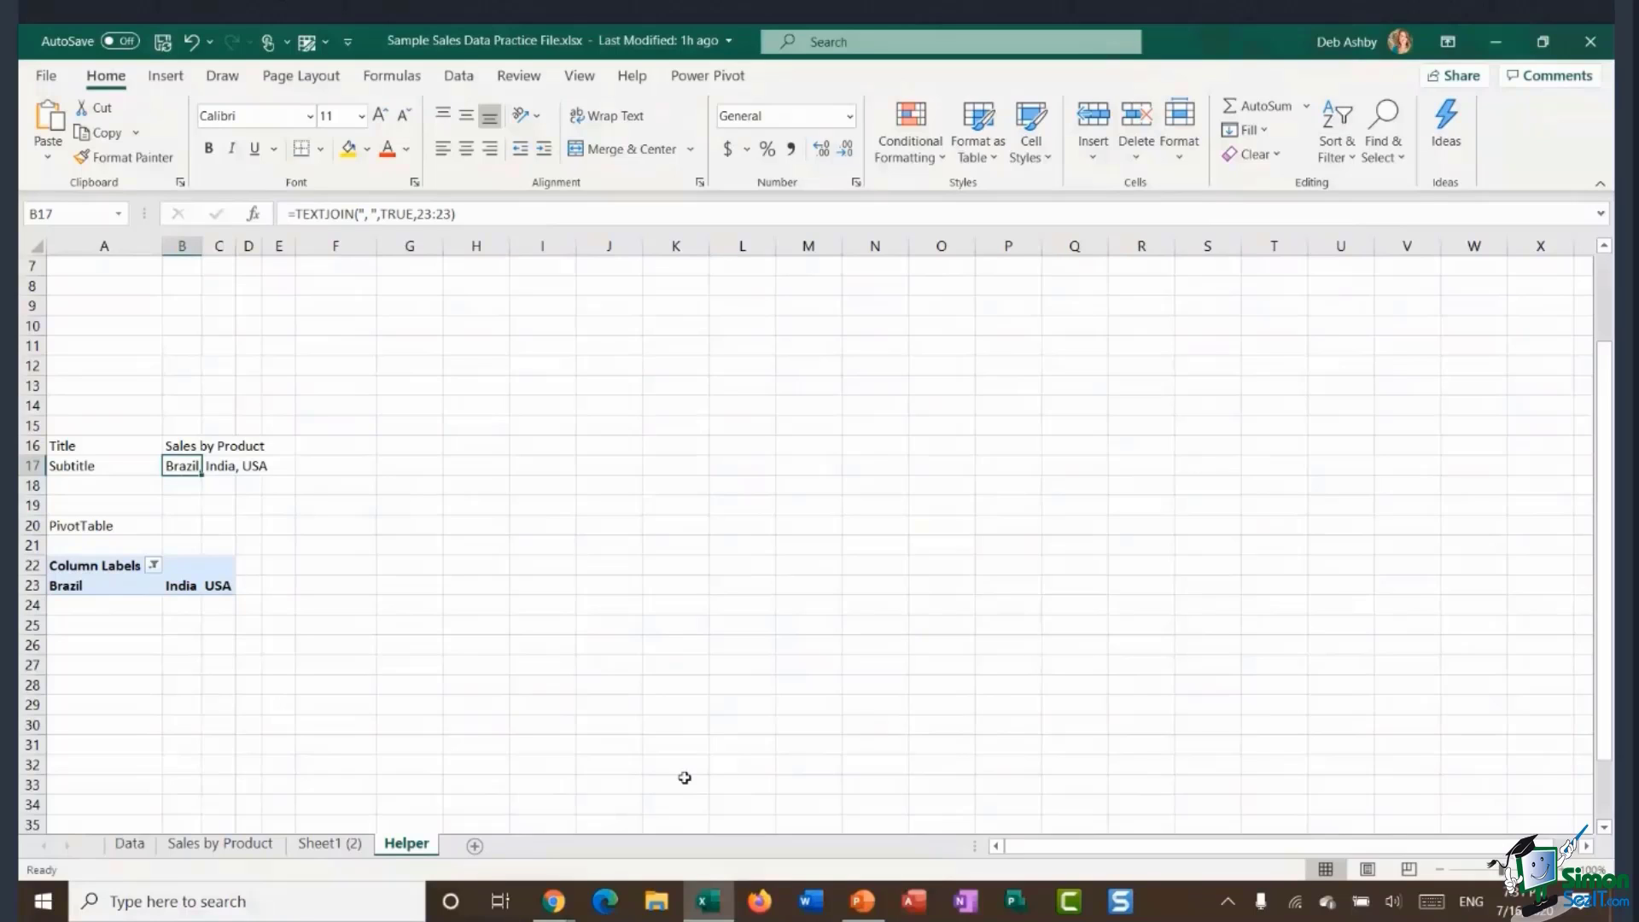
pyautogui.click(502, 524)
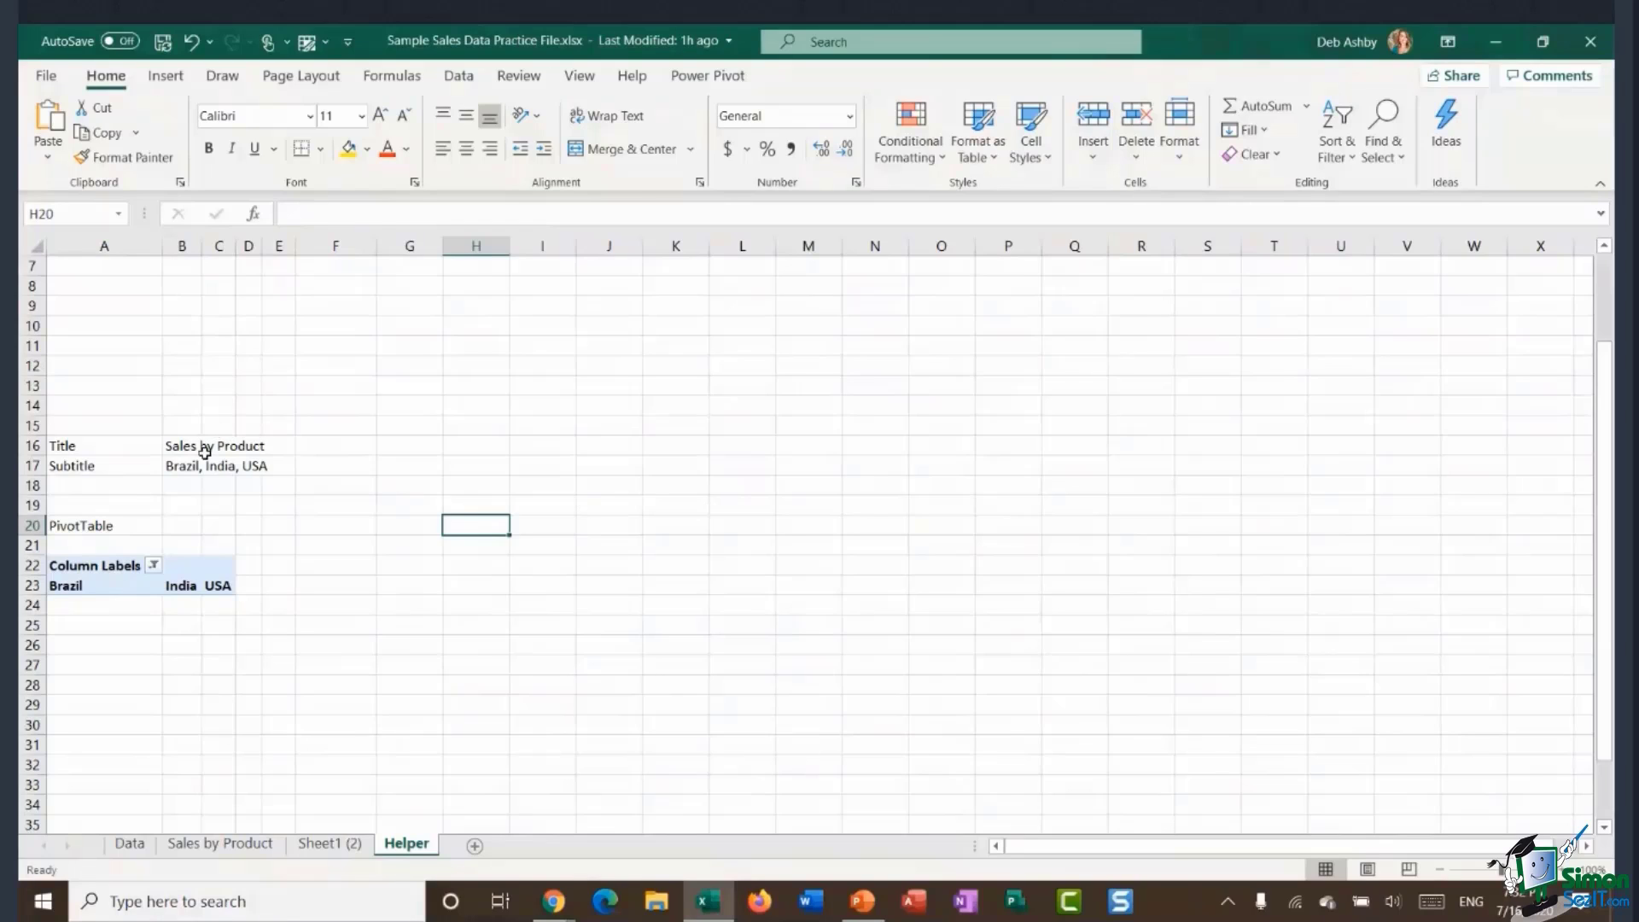
pyautogui.click(331, 844)
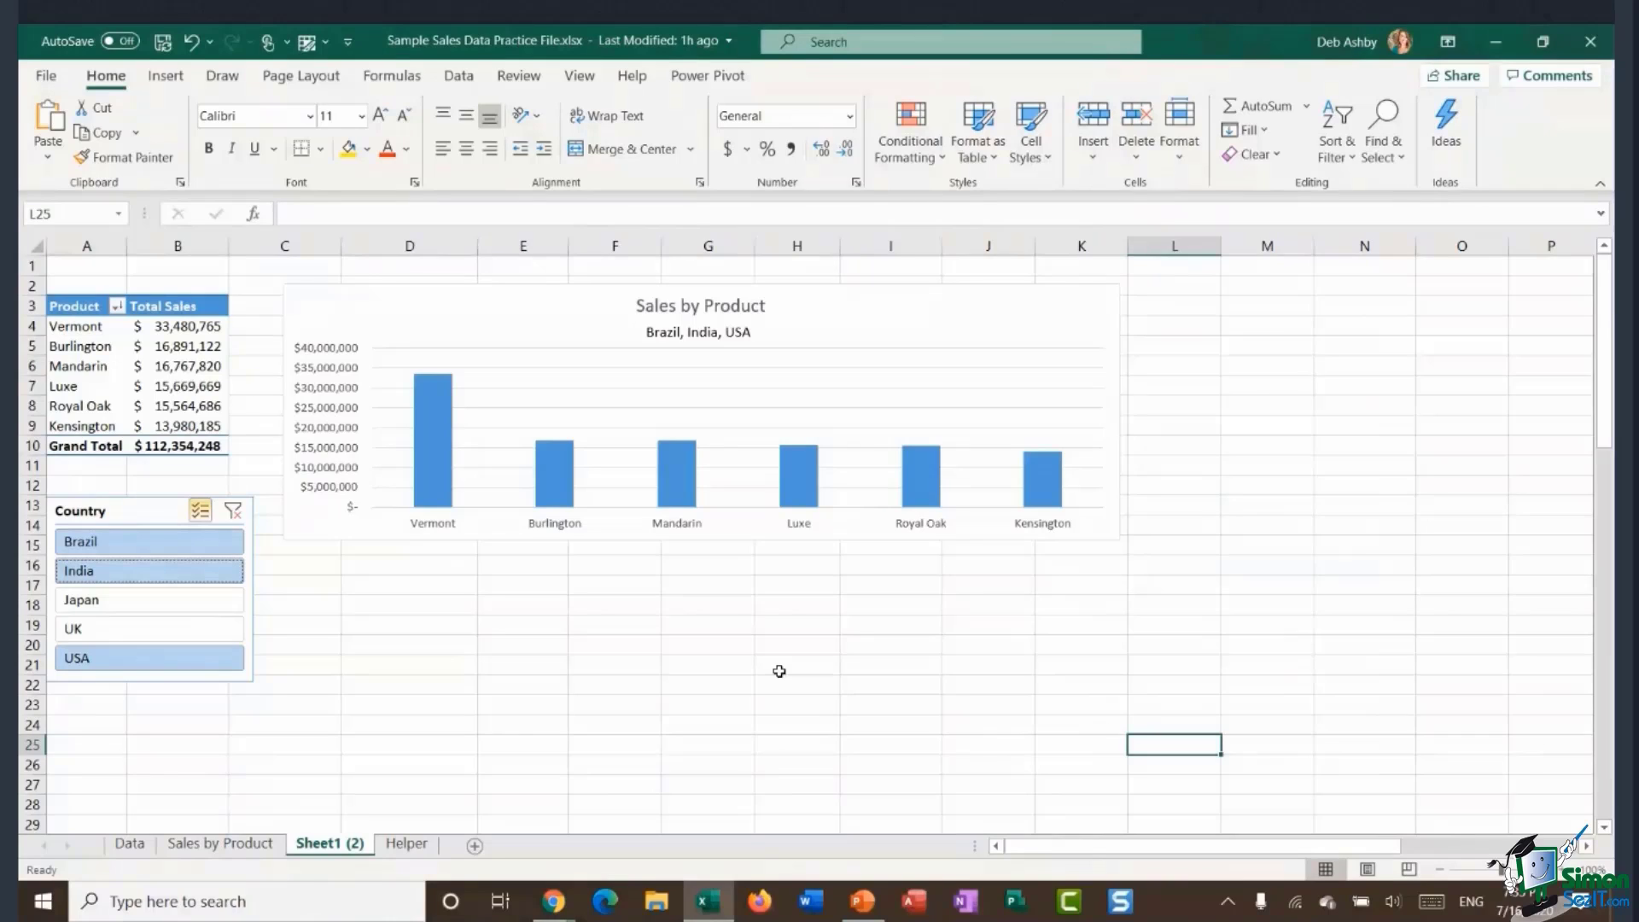
pyautogui.click(686, 591)
pyautogui.click(625, 591)
pyautogui.click(606, 605)
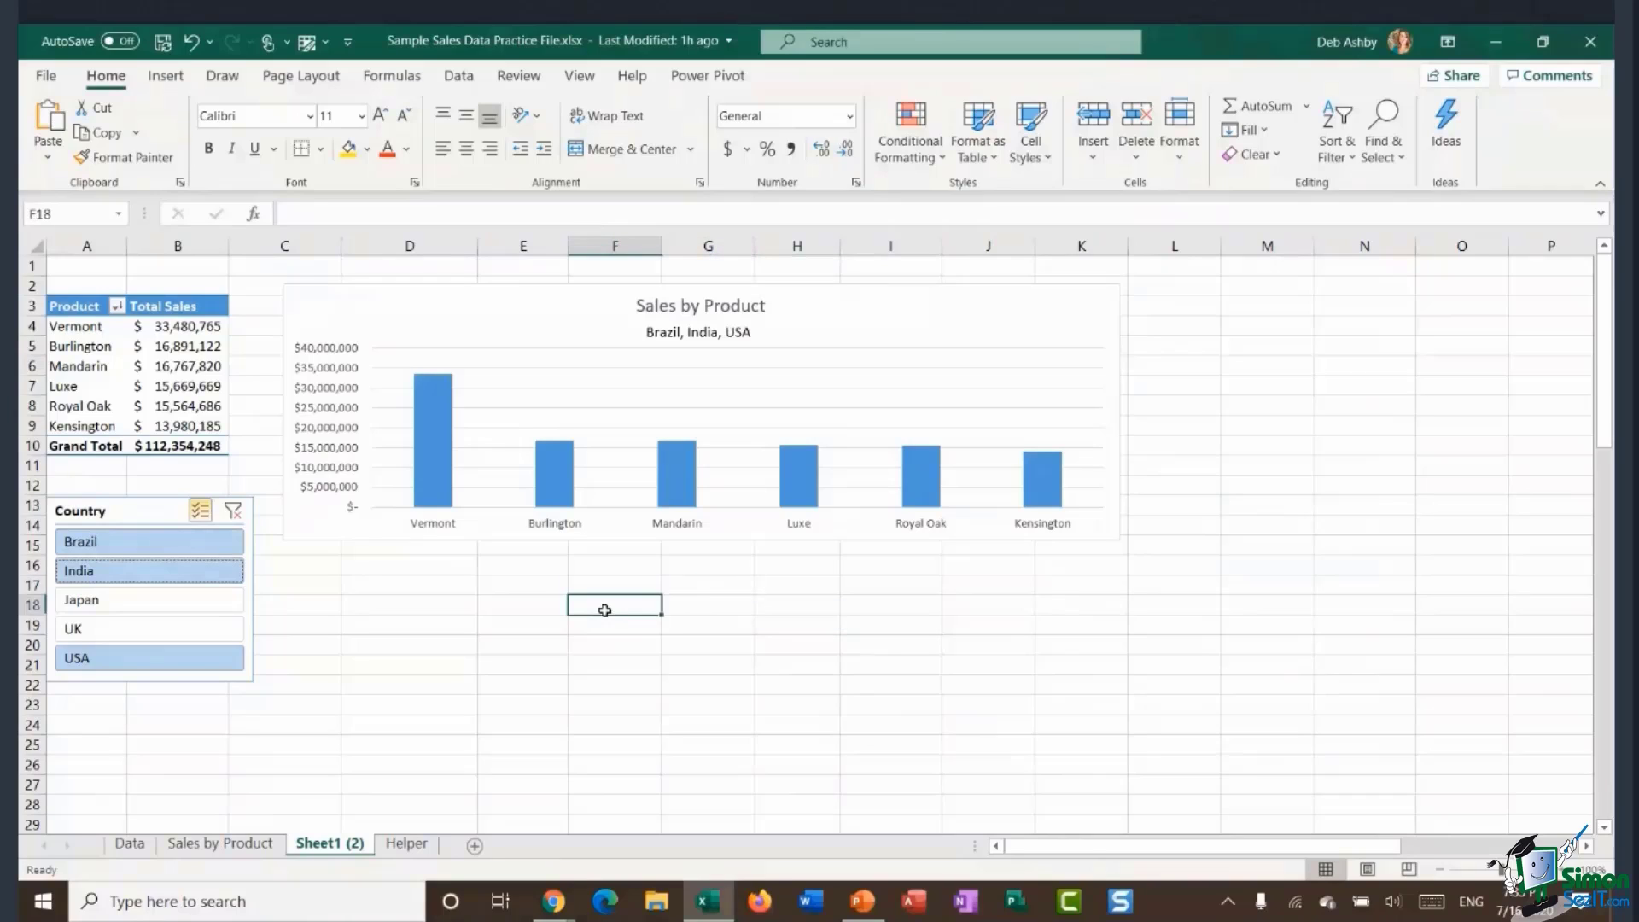
pyautogui.click(603, 632)
pyautogui.click(695, 619)
pyautogui.click(694, 585)
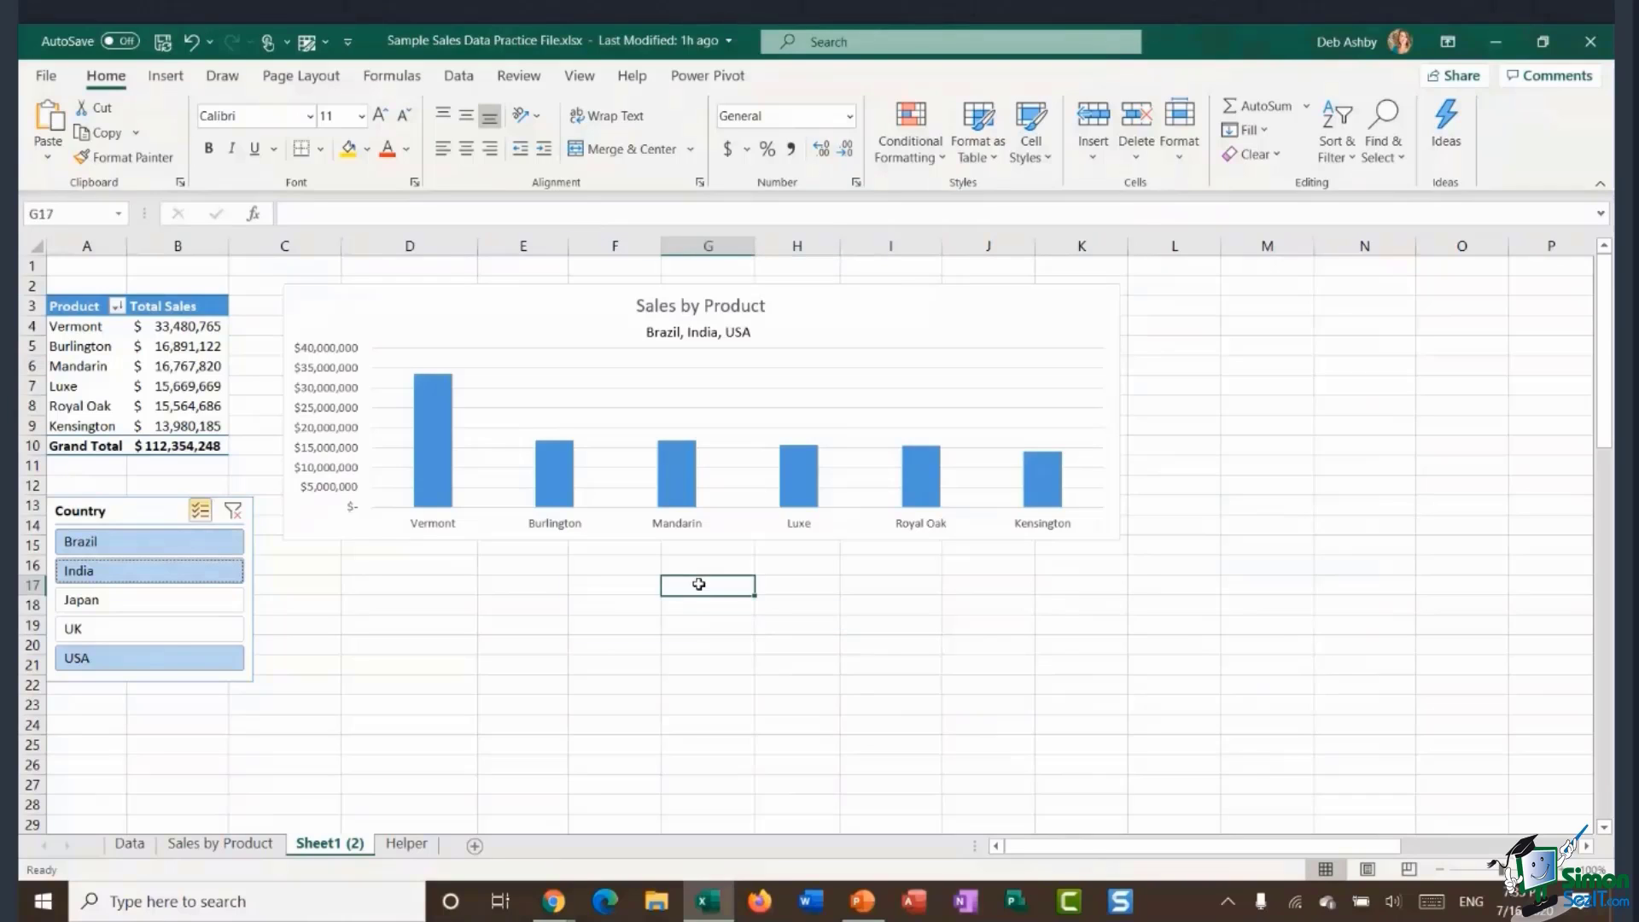
pyautogui.click(631, 602)
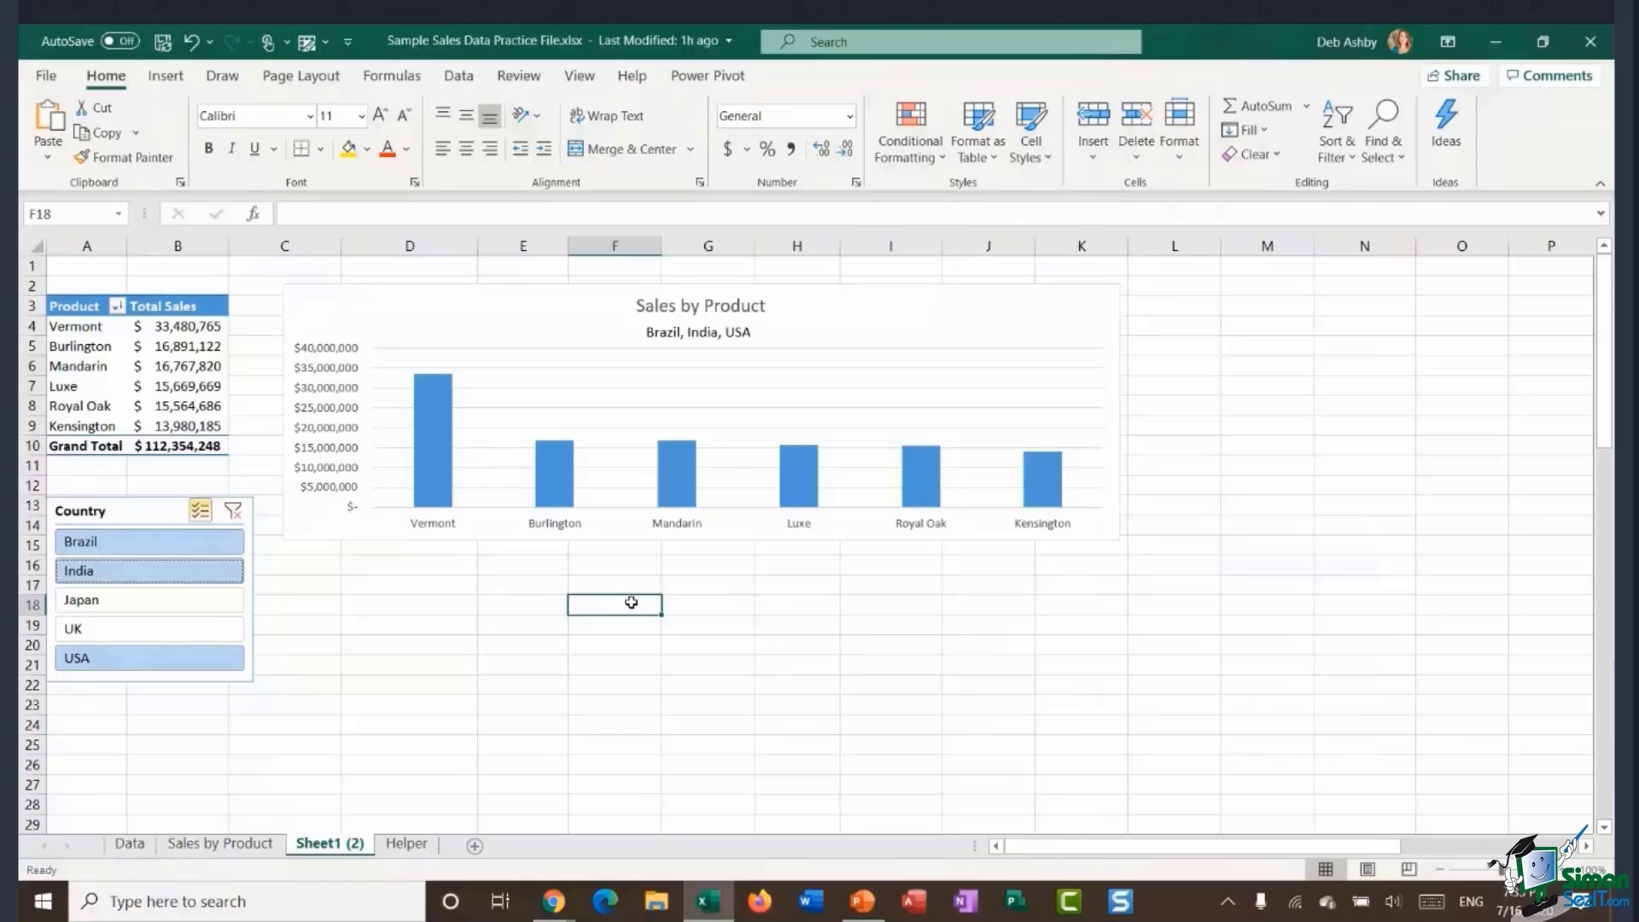
pyautogui.click(526, 583)
pyautogui.click(616, 603)
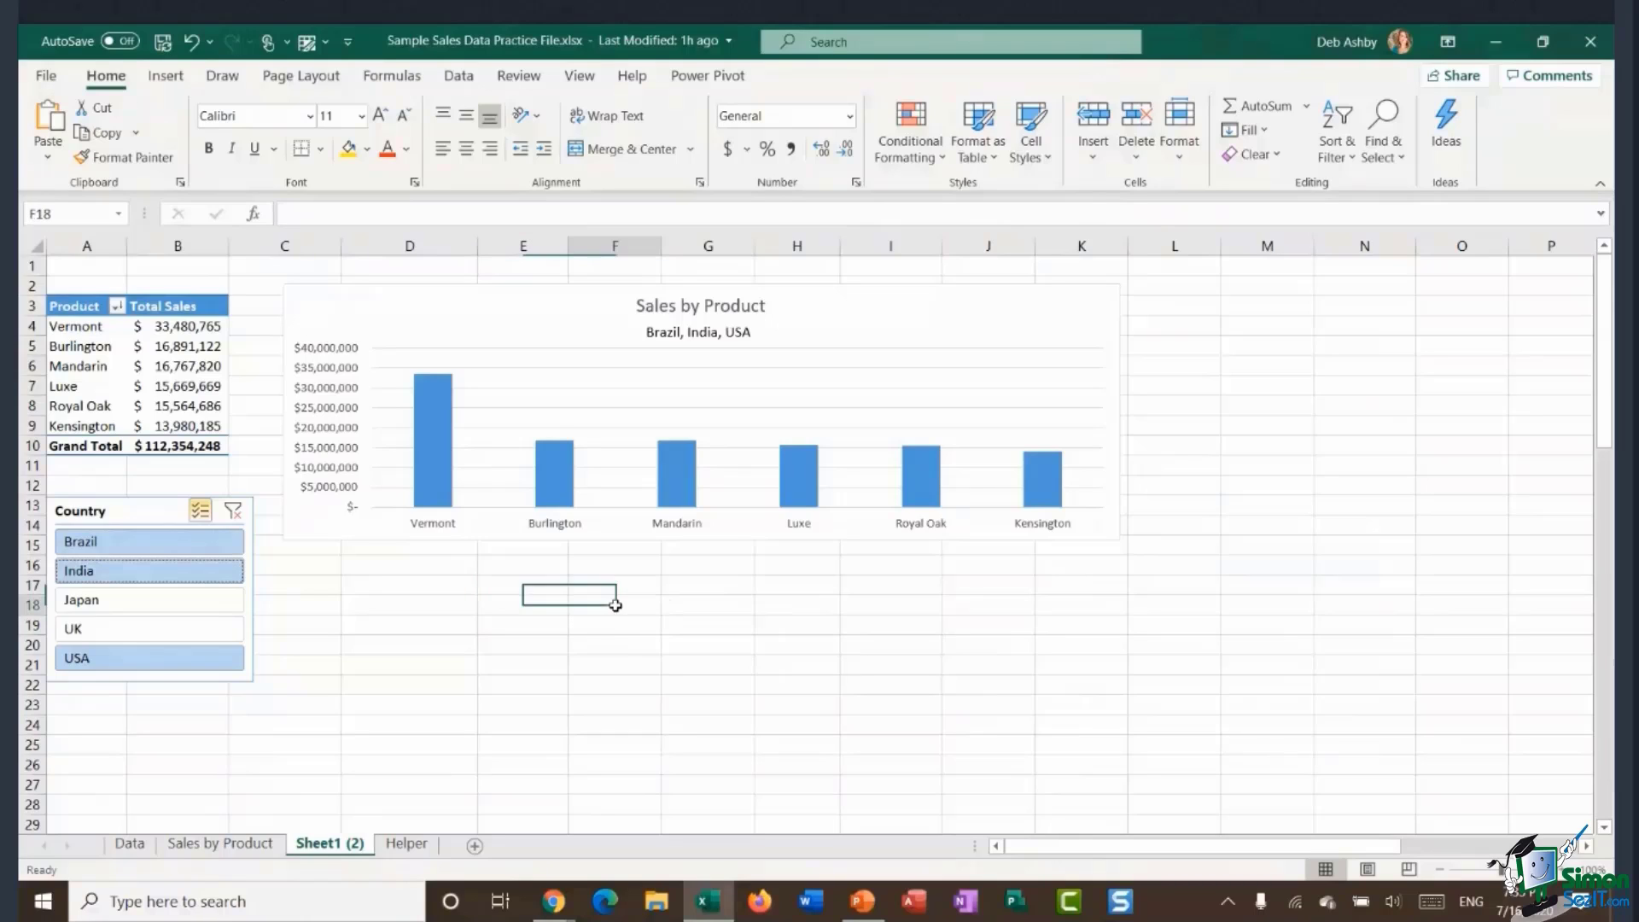
pyautogui.click(691, 587)
pyautogui.click(781, 607)
pyautogui.click(856, 626)
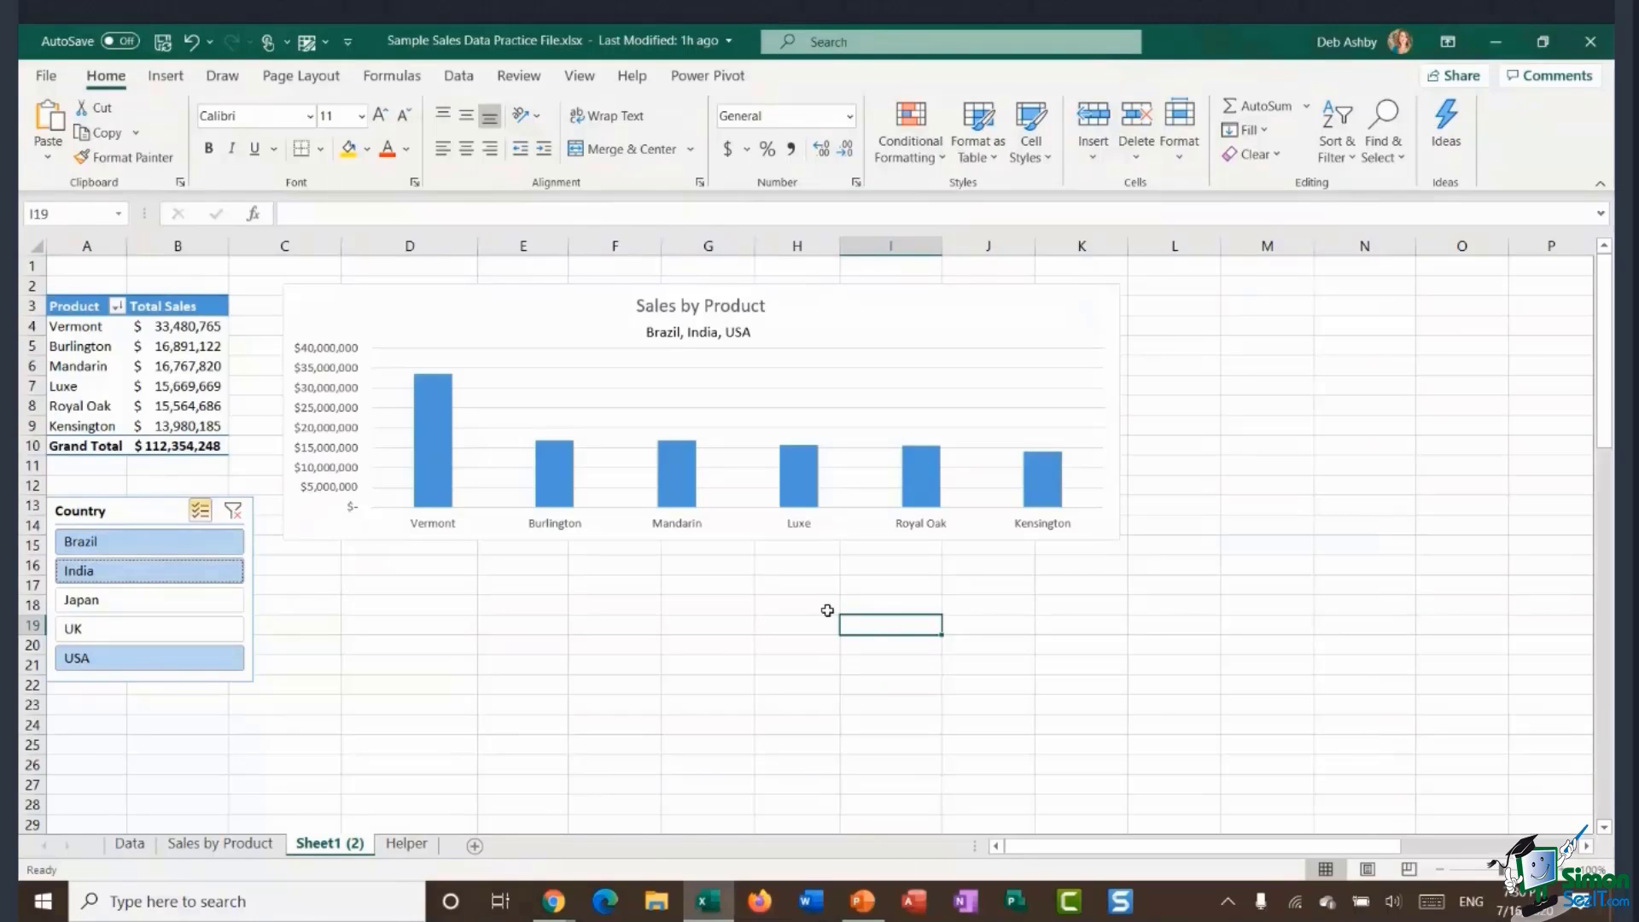
# Switch to the Advanced Pivot Tables webinar window in Google Chrome.
pyautogui.moveTo(555, 906)
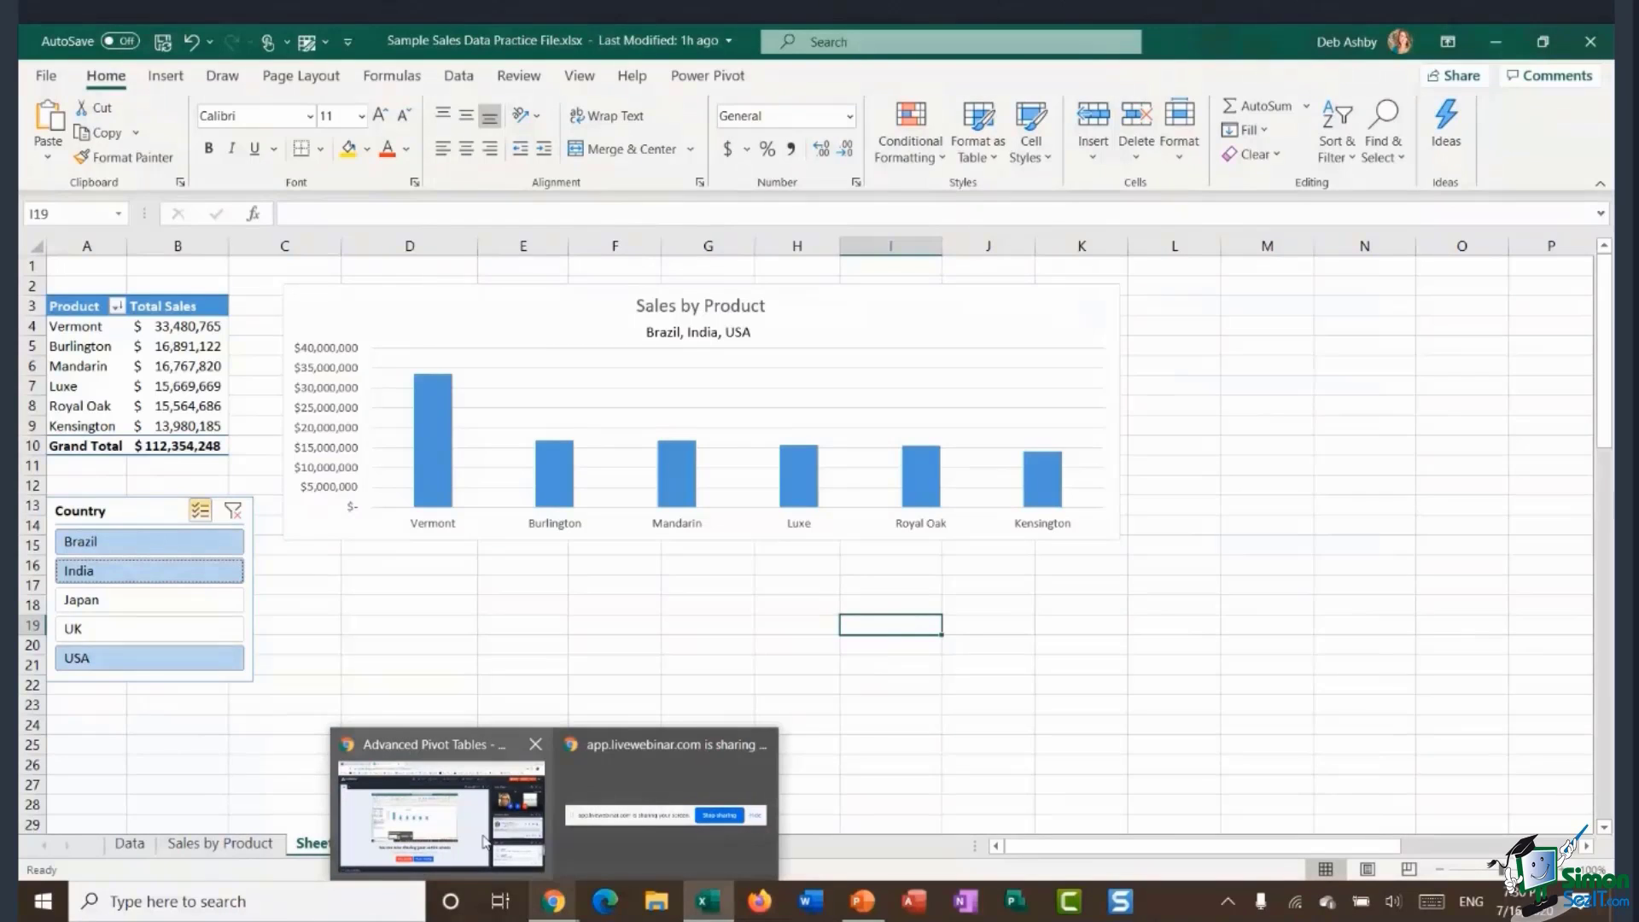
pyautogui.moveTo(502, 858)
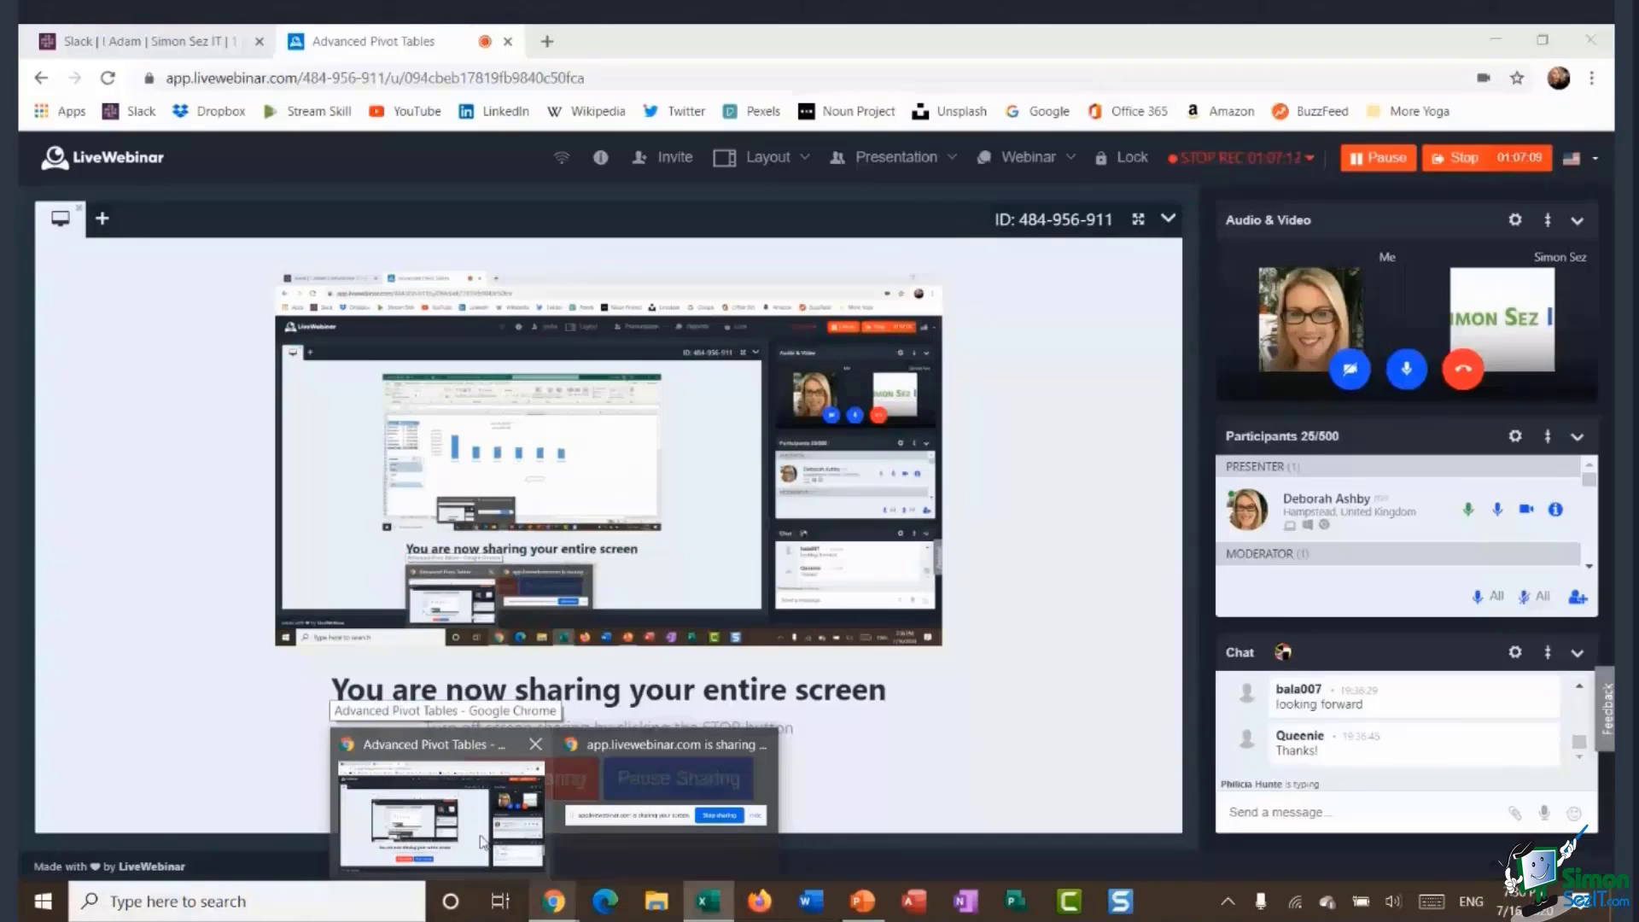
pyautogui.click(482, 842)
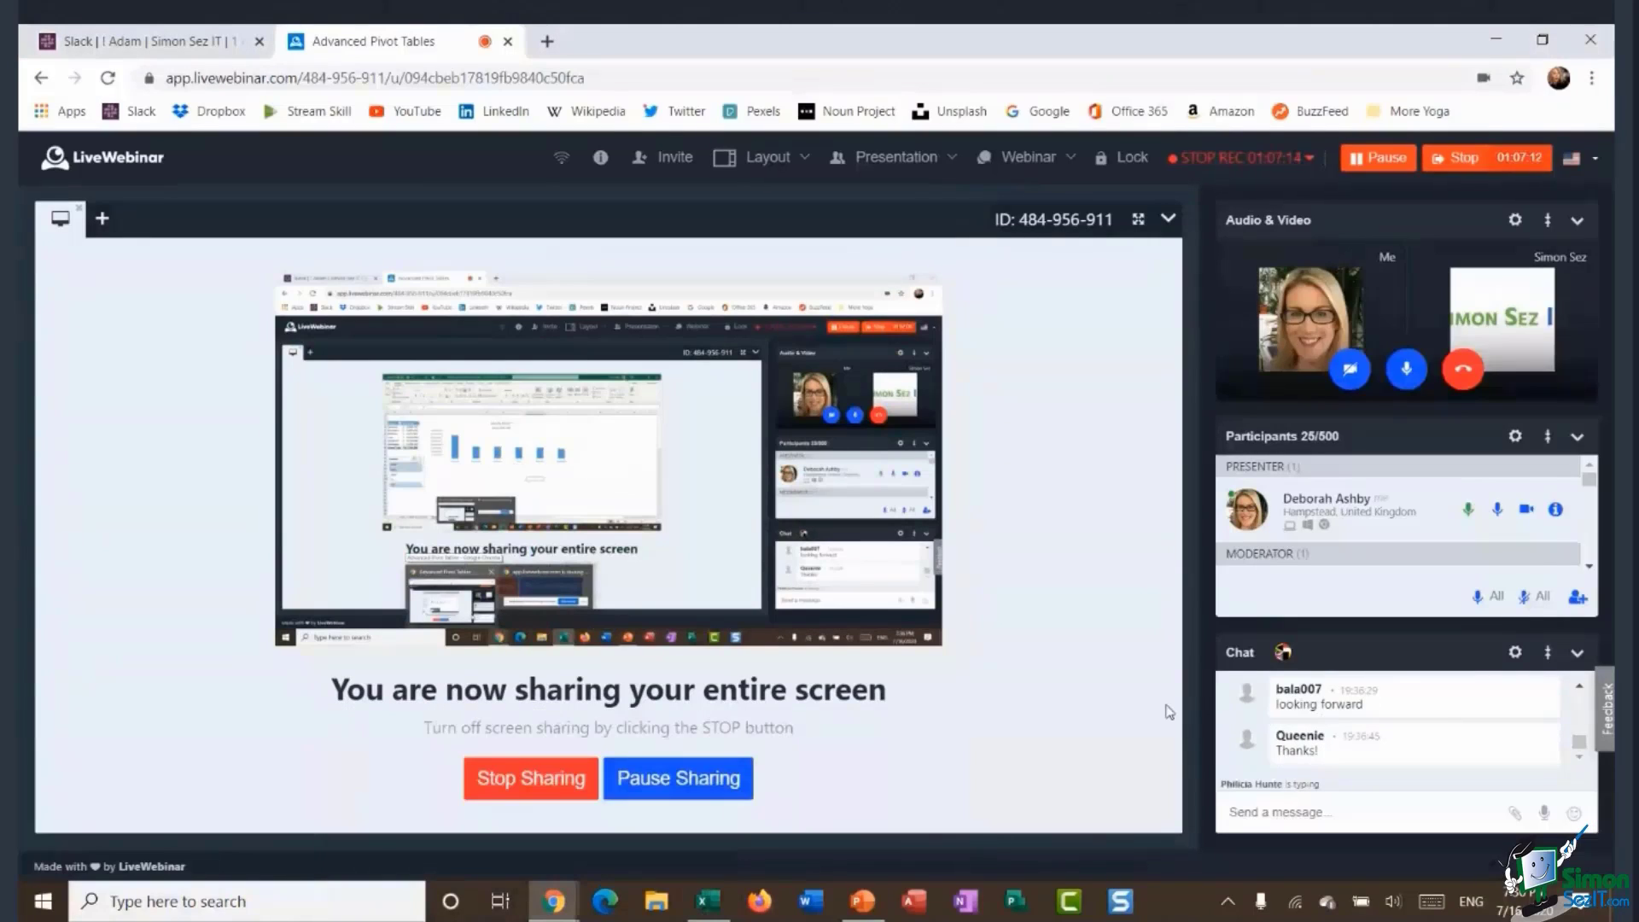